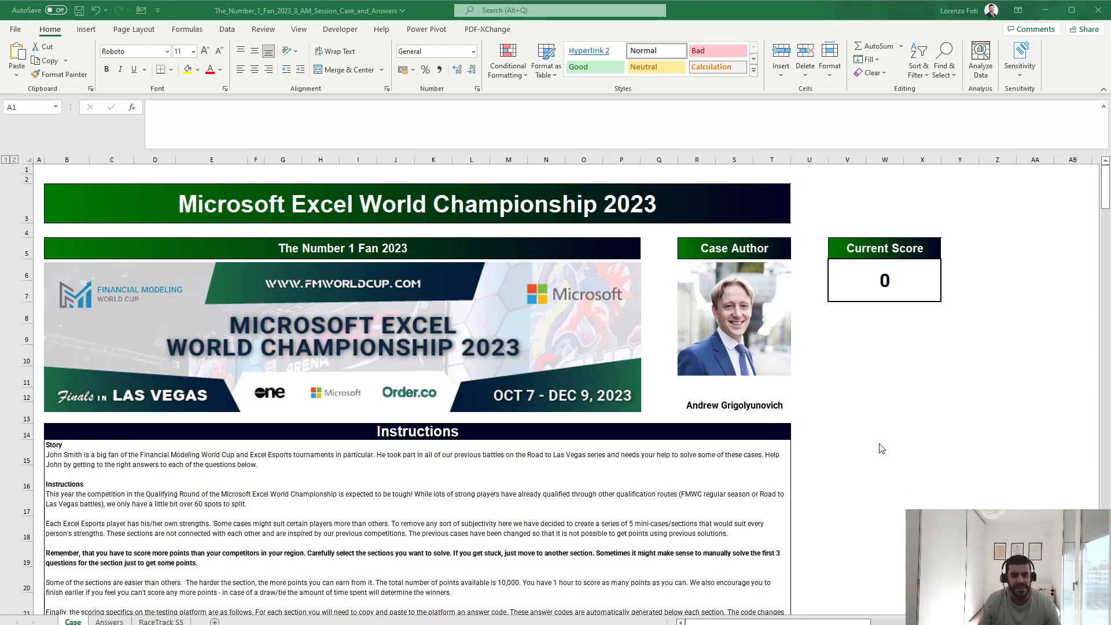
# Read the case instructions and the Section 1 Passing Notes rules, including the code and answer of Example1
pyautogui.click(836, 427)
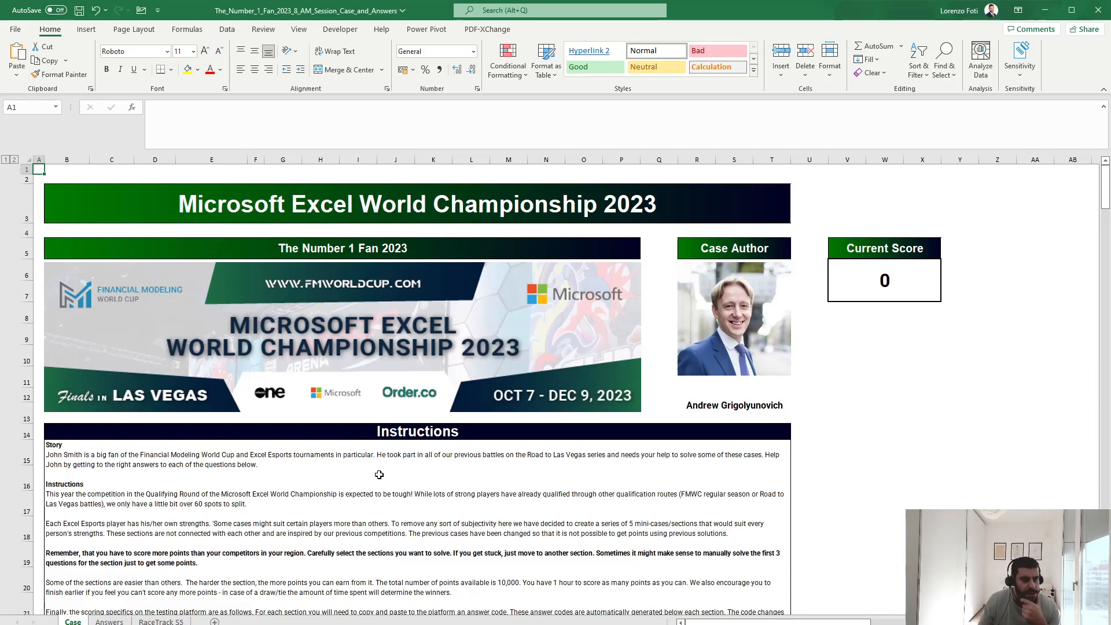
pyautogui.scroll(-2, 380, 475)
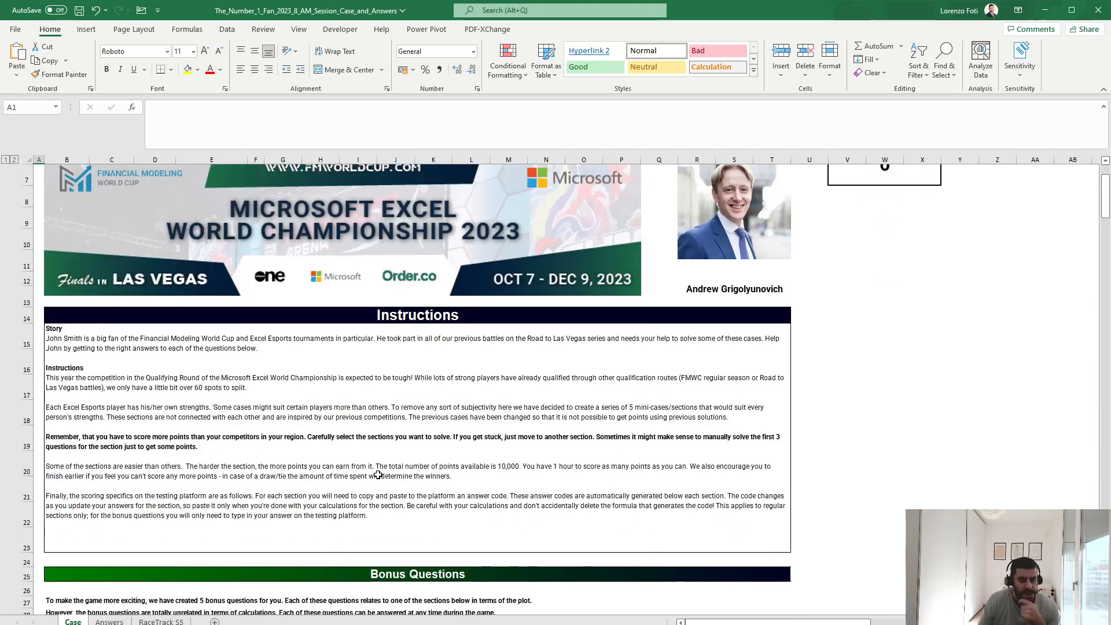
pyautogui.scroll(-3, 378, 475)
pyautogui.scroll(-2, 378, 475)
pyautogui.scroll(-5, 378, 474)
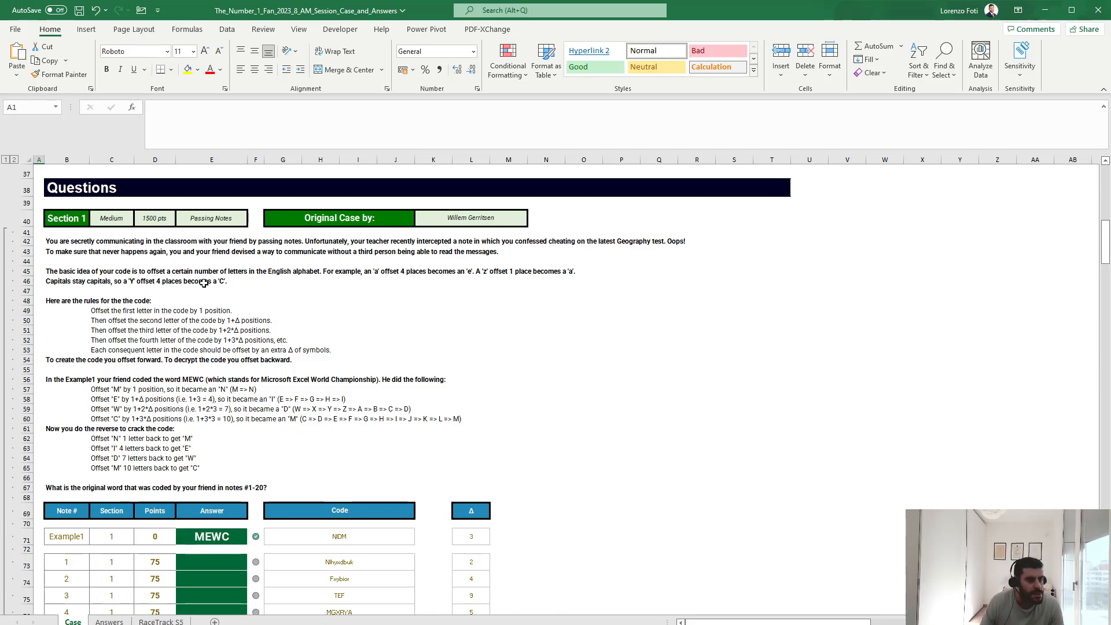
pyautogui.click(326, 534)
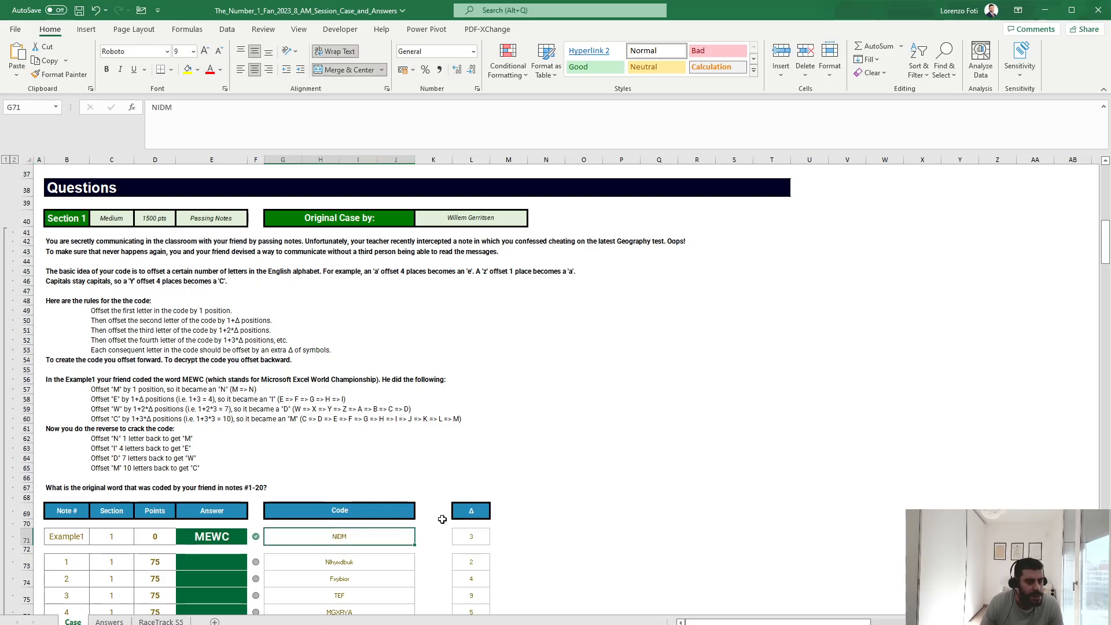
pyautogui.click(215, 537)
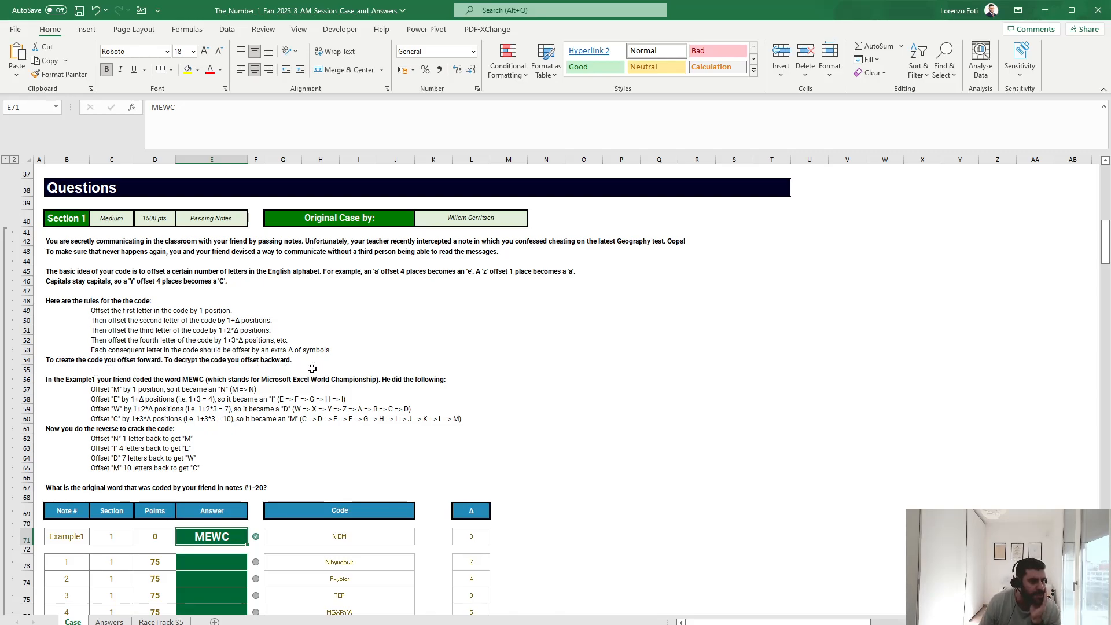
pyautogui.scroll(-1, 312, 373)
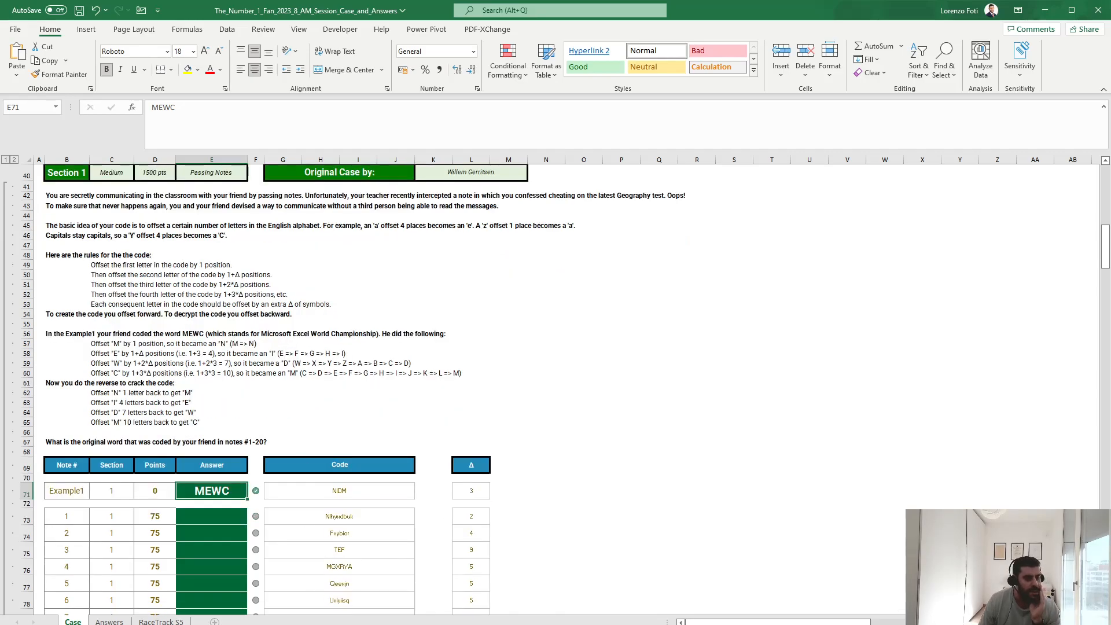
# Add a new worksheet after the Case sheet and name it slv1
pyautogui.click(214, 621)
pyautogui.write('sly1')
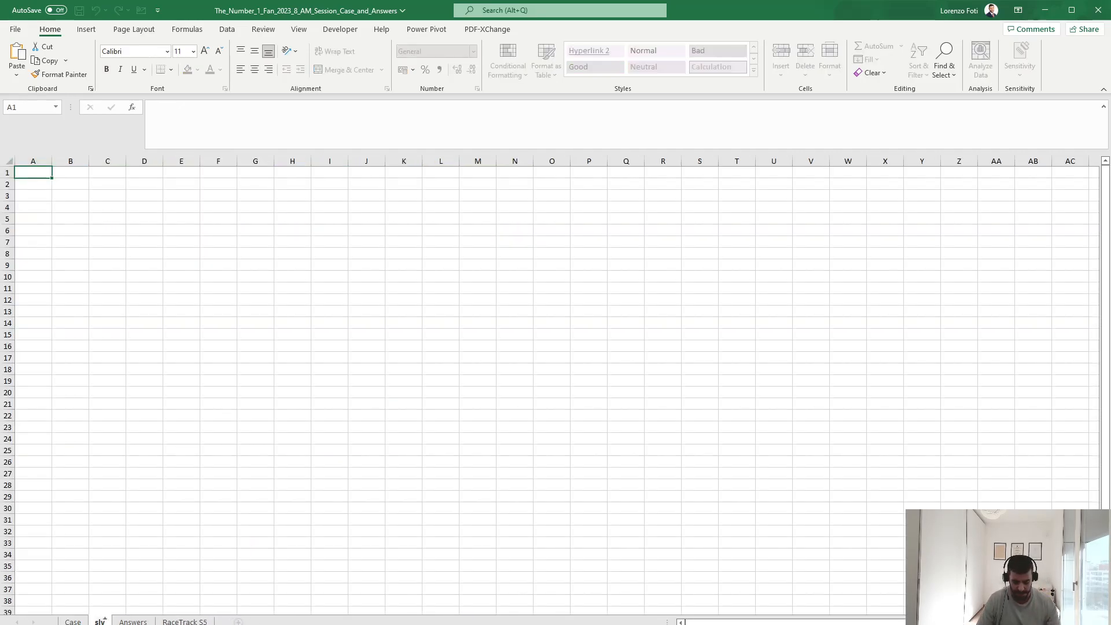
pyautogui.press('Return')
# Enter the note identifier Example1 in cell E6 of the slv1 sheet
pyautogui.click(196, 230)
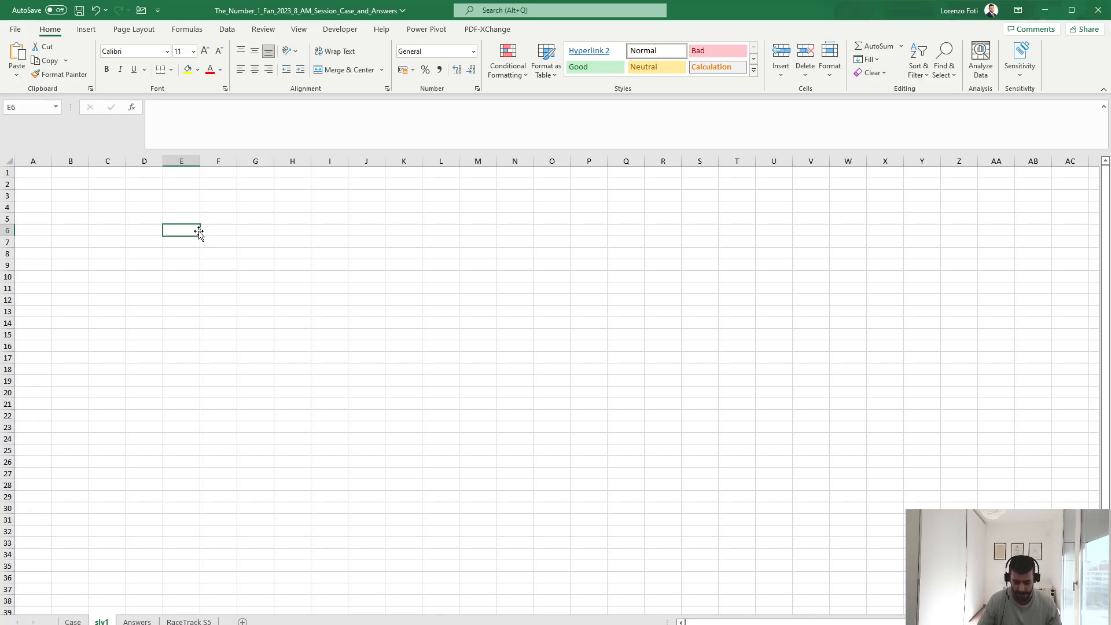
pyautogui.write('Exercise')
pyautogui.press('BackSpace')
pyautogui.press('BackSpace')
pyautogui.press('BackSpace')
pyautogui.press('BackSpace')
pyautogui.press('BackSpace')
pyautogui.press('BackSpace')
pyautogui.press('BackSpace')
pyautogui.write('xample')
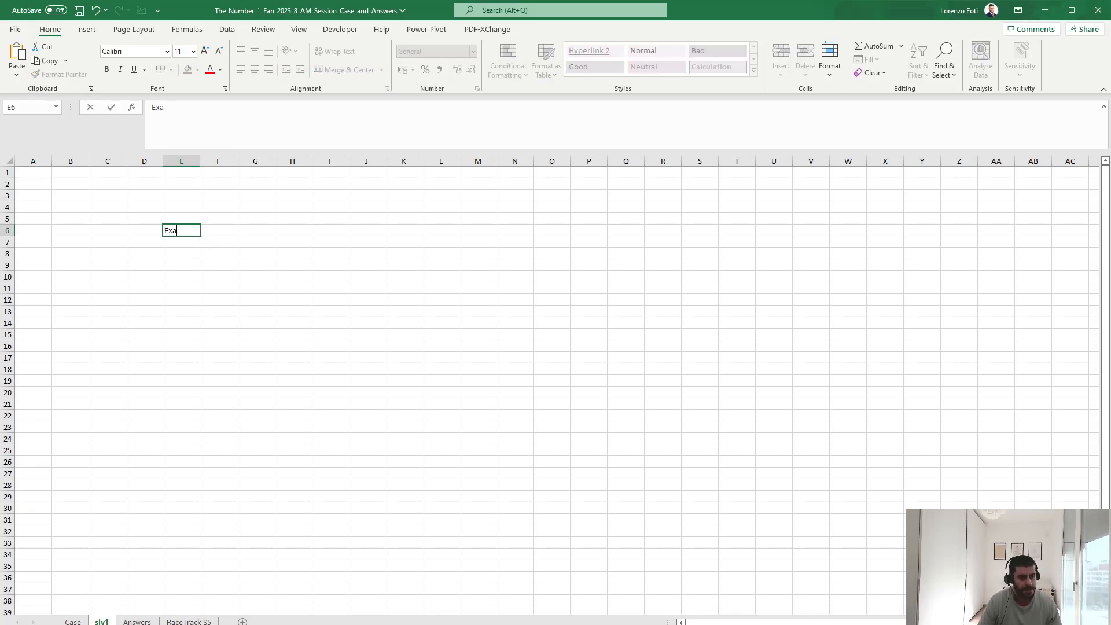
pyautogui.press('Return')
pyautogui.press('Return')
# Enter an XLOOKUP formula in E9 that looks up E6 in Case!B:B with Case!G71:L as the return range
pyautogui.press('Down')
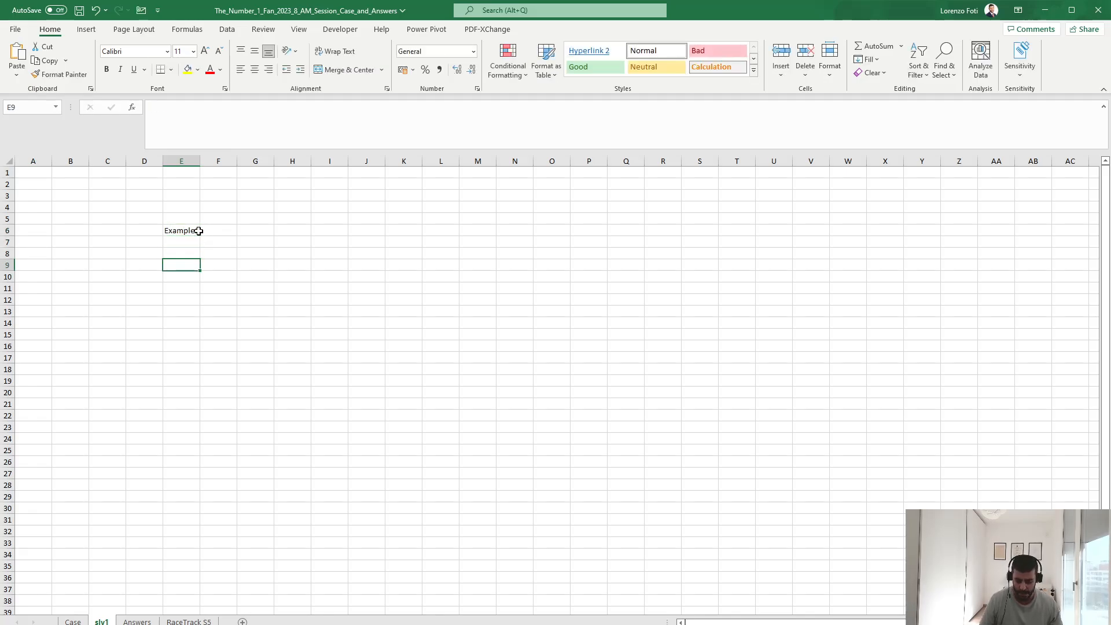
pyautogui.write('+xl')
pyautogui.press('Tab')
pyautogui.click(199, 231)
pyautogui.write(';')
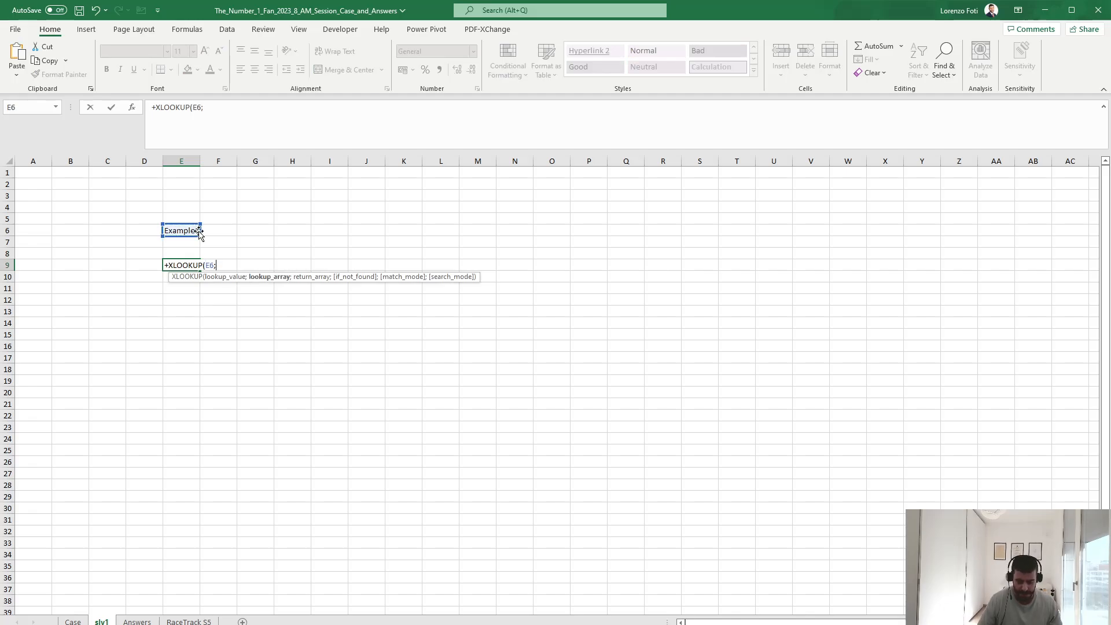
pyautogui.hotkey('ctrl', 'pageup')
pyautogui.press('Right')
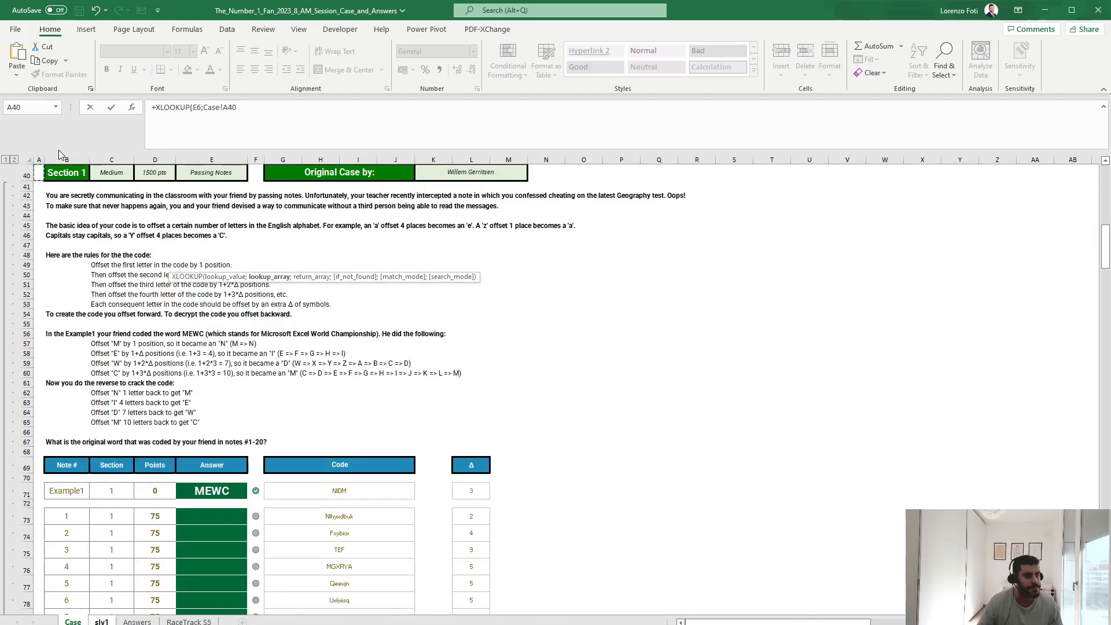
pyautogui.hotkey('ctrl', 'space')
pyautogui.hotkey('shift', 'Right')
pyautogui.hotkey('shift', 'Right')
pyautogui.hotkey('shift', 'Right')
pyautogui.hotkey('shift', 'Right')
pyautogui.hotkey('shift', 'Right')
pyautogui.hotkey('shift', 'Right')
pyautogui.hotkey('shift', 'Right')
pyautogui.hotkey('shift', 'Right')
pyautogui.hotkey('shift', 'Right')
pyautogui.hotkey('shift', 'Right')
pyautogui.hotkey('shift', 'Right')
pyautogui.hotkey('shift', 'Right')
pyautogui.hotkey('shift', 'Right')
pyautogui.hotkey('shift', 'Right')
pyautogui.hotkey('shift', 'Right')
pyautogui.hotkey('shift', 'Right')
pyautogui.hotkey('shift', 'Right')
pyautogui.hotkey('shift', 'Right')
pyautogui.hotkey('shift', 'Right')
pyautogui.hotkey('shift', 'Right')
pyautogui.press('BackSpace')
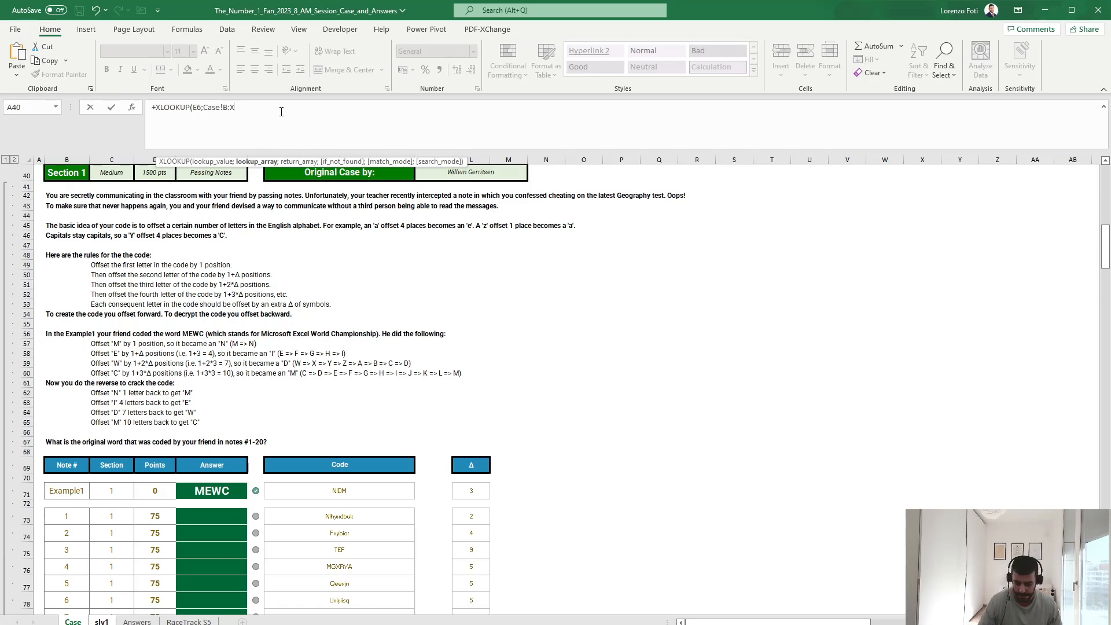
pyautogui.write('b;')
pyautogui.moveTo(342, 491); pyautogui.dragTo(469, 488)
pyautogui.press('BackSpace')
pyautogui.press('BackSpace')
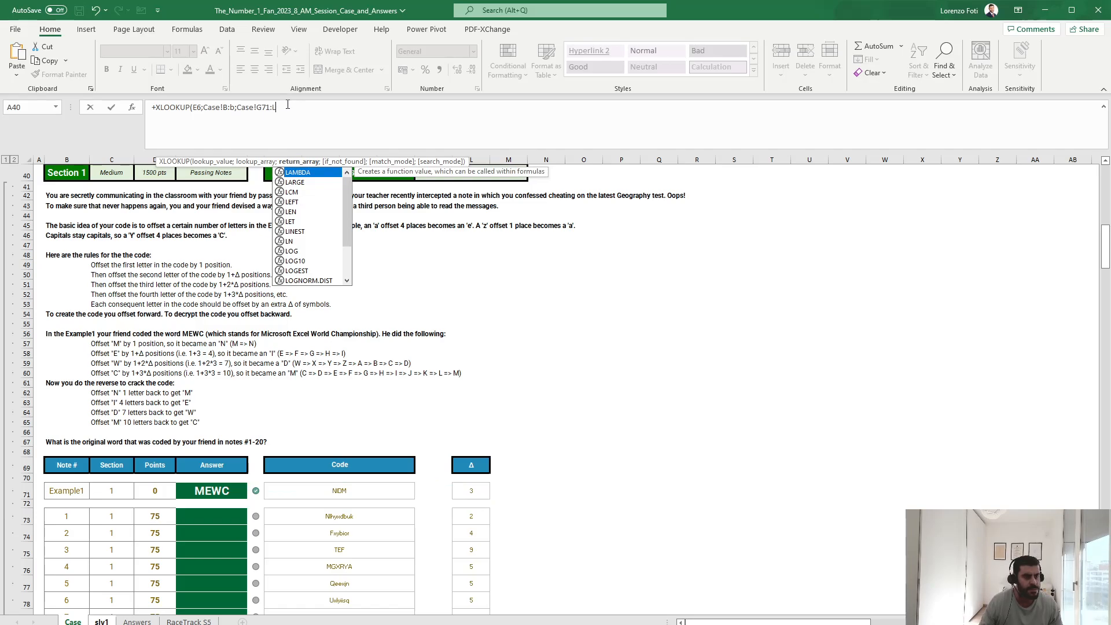
pyautogui.press('Return')
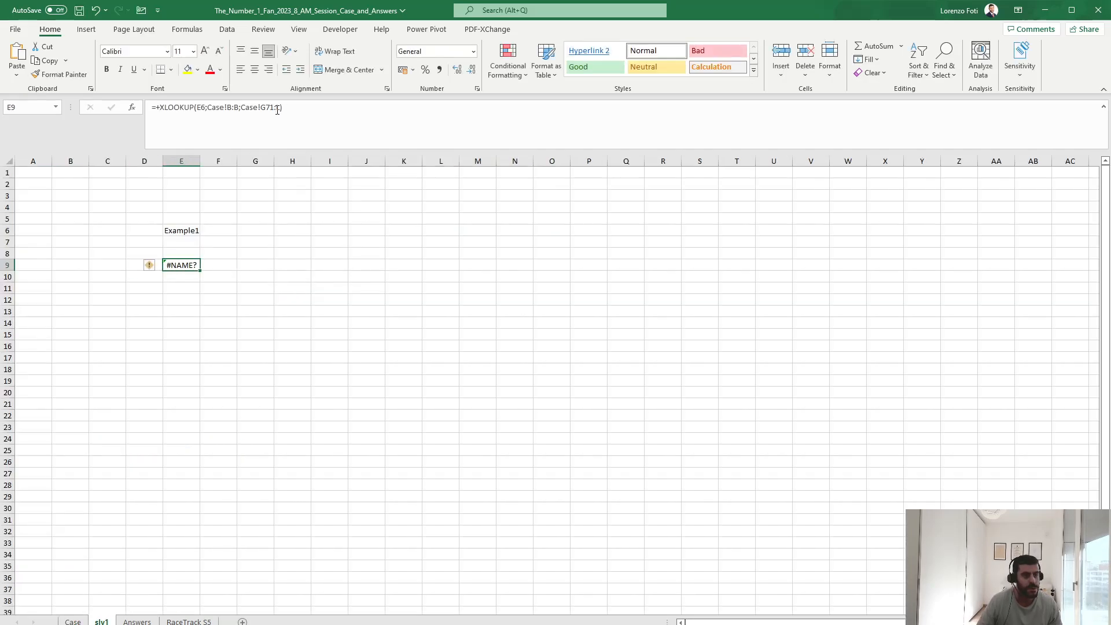
# Correct the XLOOKUP return range in E9 to the full columns Case!G:L
pyautogui.click(277, 109)
pyautogui.write('71')
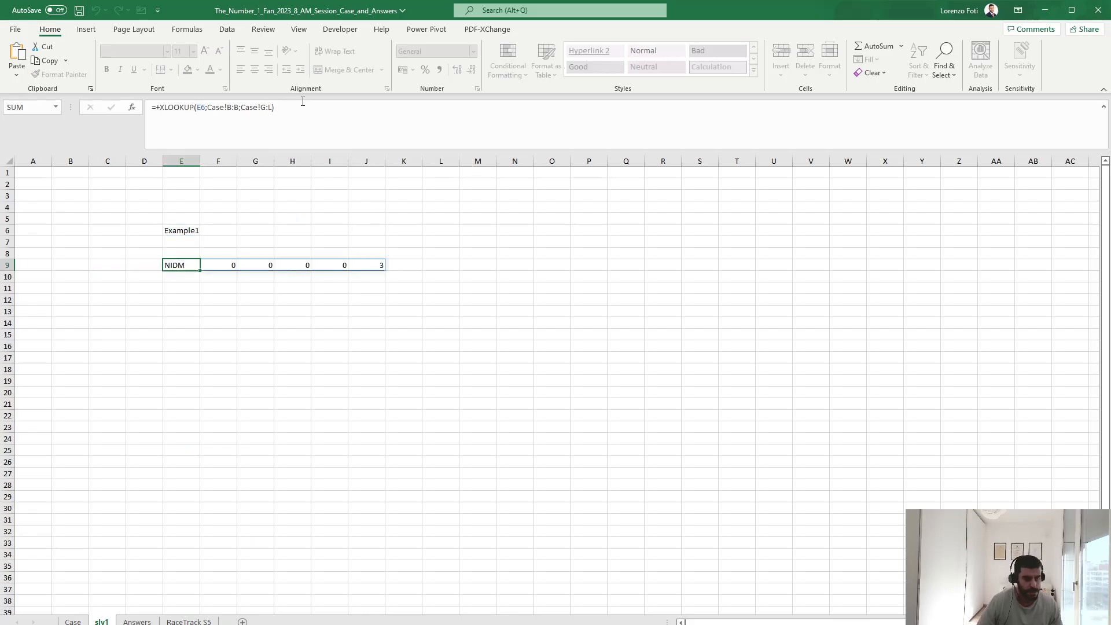
pyautogui.press('Return')
# Split the code into single letters from E13 down with +MID(E9;SEQUENCE(LEN(E9));1)
pyautogui.press('Down')
pyautogui.press('Down')
pyautogui.press('Down')
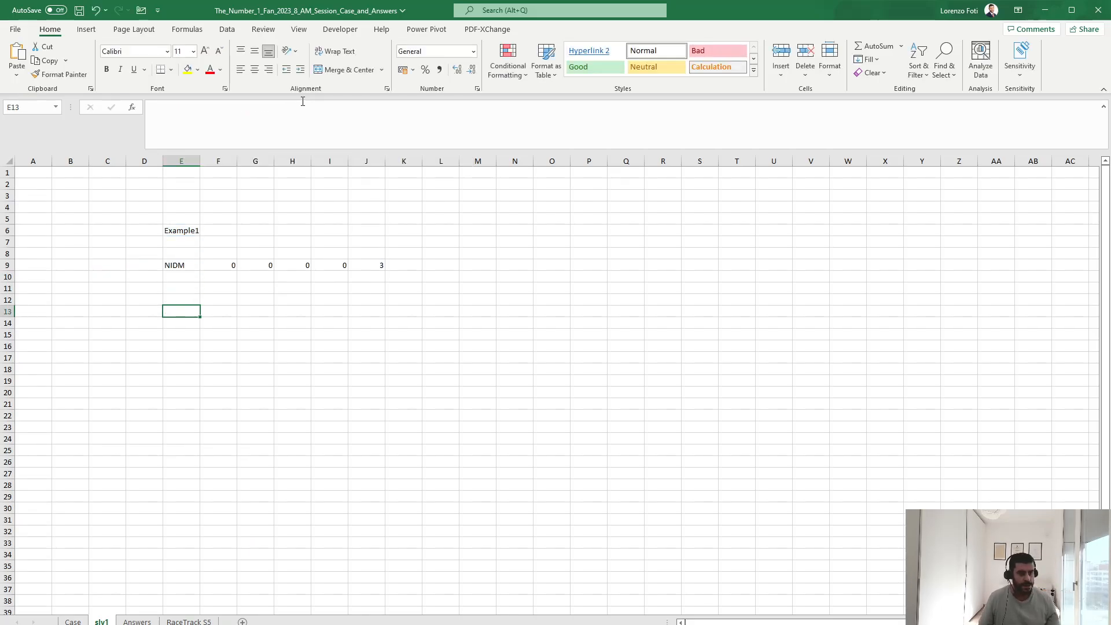
pyautogui.write('+')
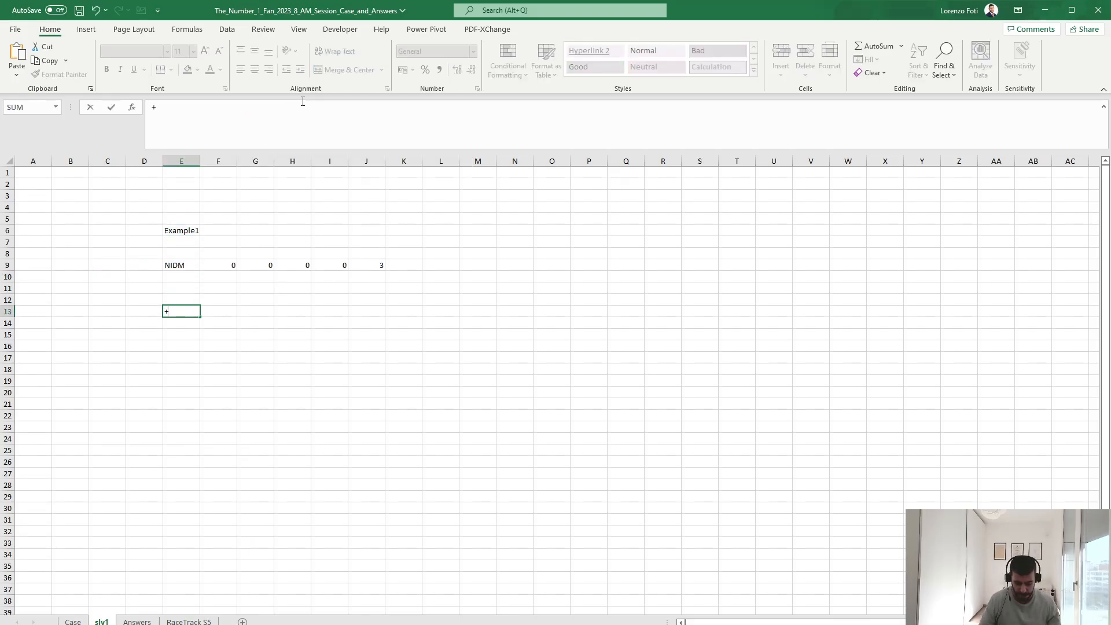
pyautogui.write('mid/')
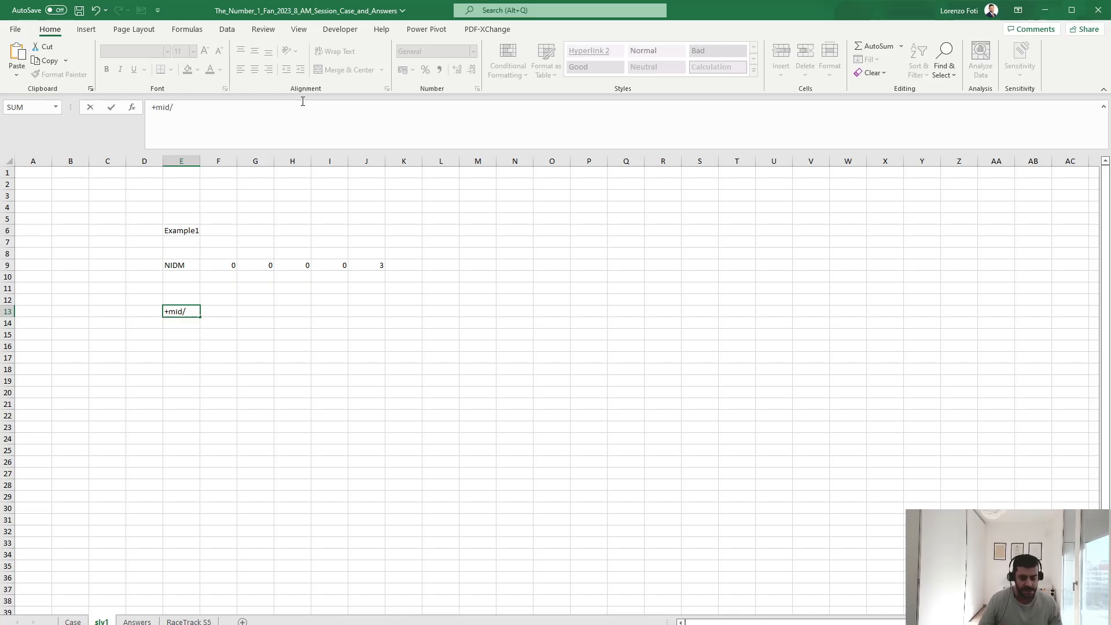
pyautogui.press('BackSpace')
pyautogui.write('(')
pyautogui.press('Up')
pyautogui.press('Up')
pyautogui.press('Up')
pyautogui.press('Up')
pyautogui.write(';seq')
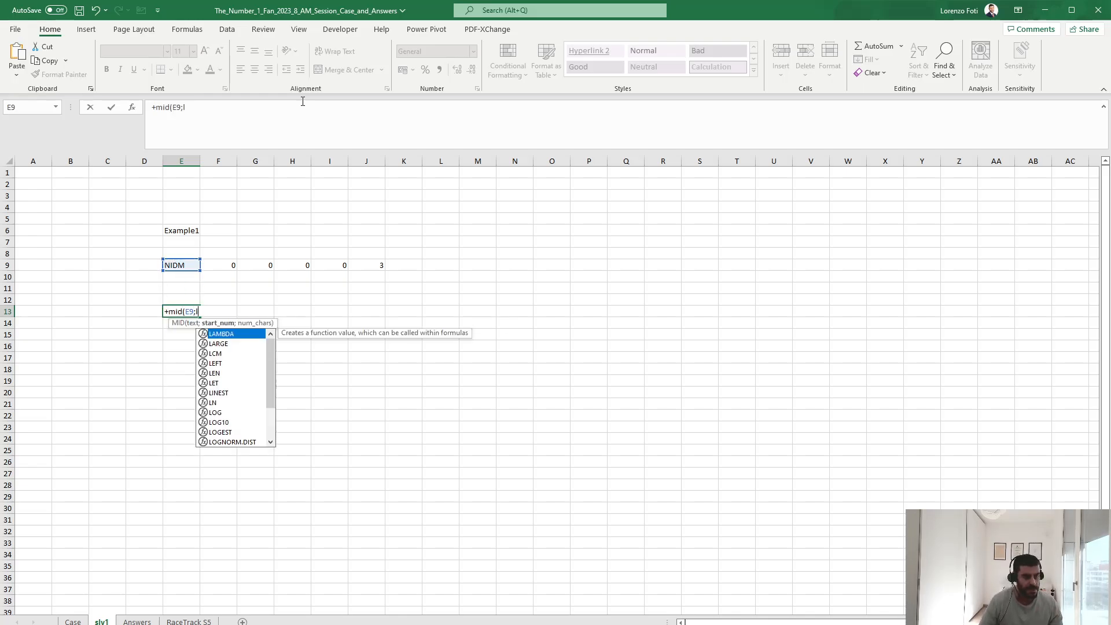
pyautogui.press('Tab')
pyautogui.write('len(')
pyautogui.press('Up')
pyautogui.press('Up')
pyautogui.press('Up')
pyautogui.press('Up')
pyautogui.write('));1)')
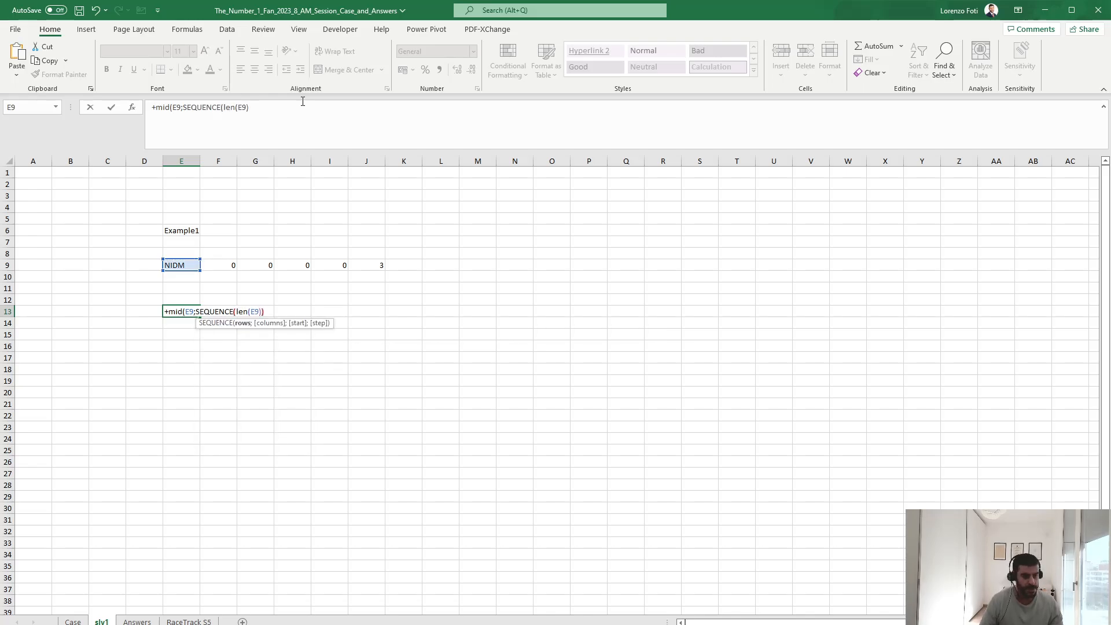
pyautogui.press('Return')
# Number the letters from F13 down with a SEQUENCE formula based on the length of E9
pyautogui.press('Right')
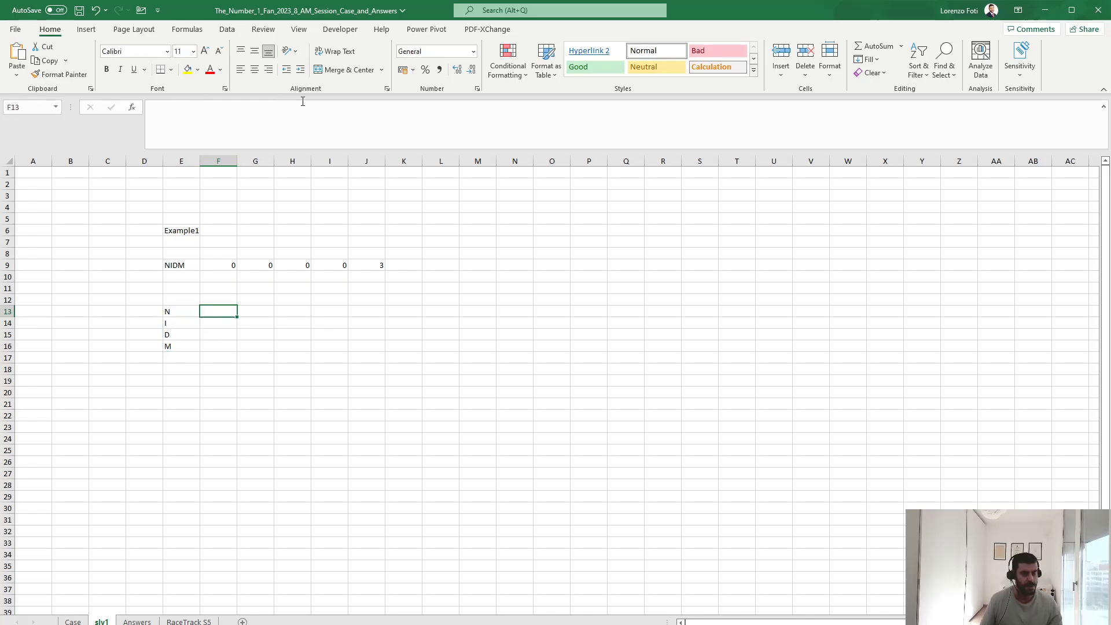
pyautogui.write('+')
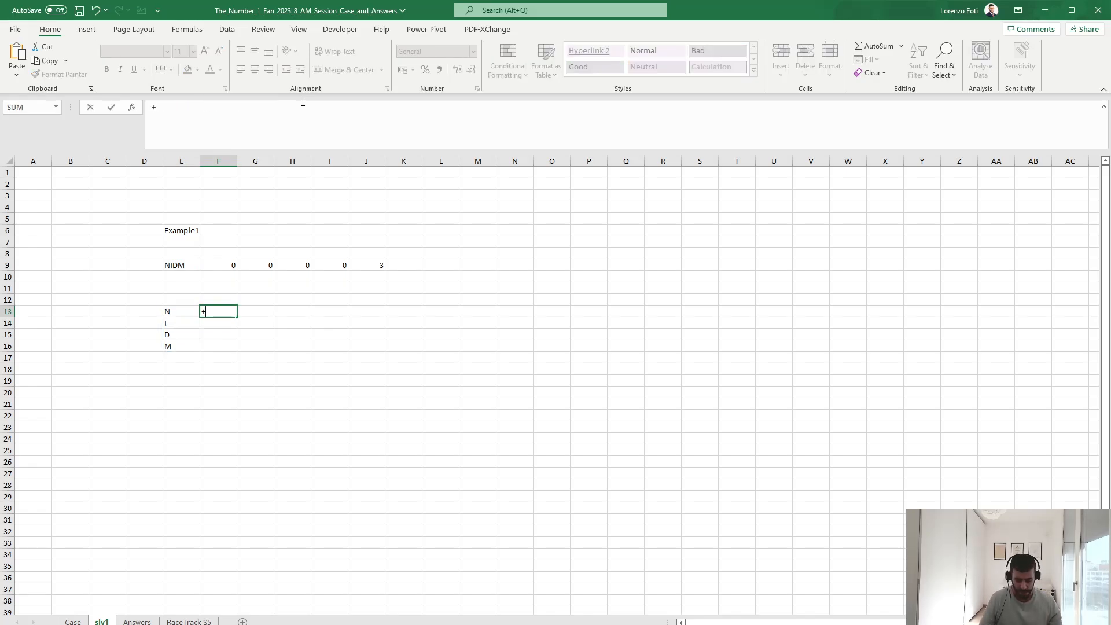
pyautogui.write('seq')
pyautogui.press('Tab')
pyautogui.write('len(')
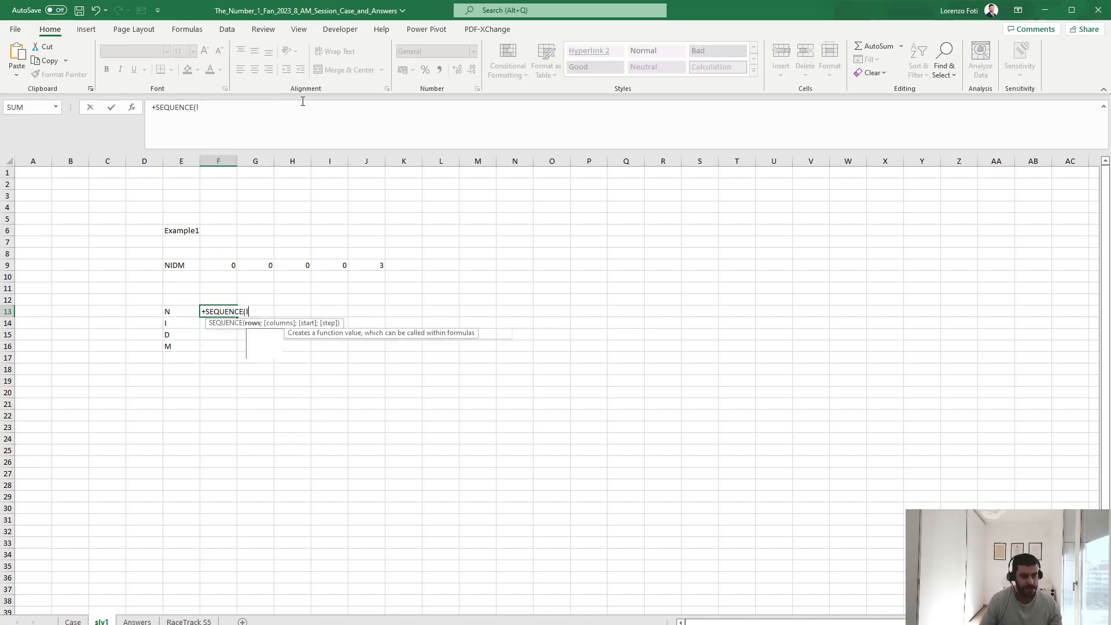
pyautogui.press('Left')
pyautogui.press('Up')
pyautogui.press('Up')
pyautogui.press('Up')
pyautogui.press('Up')
pyautogui.write(')')
pyautogui.press('Return')
pyautogui.press('Return')
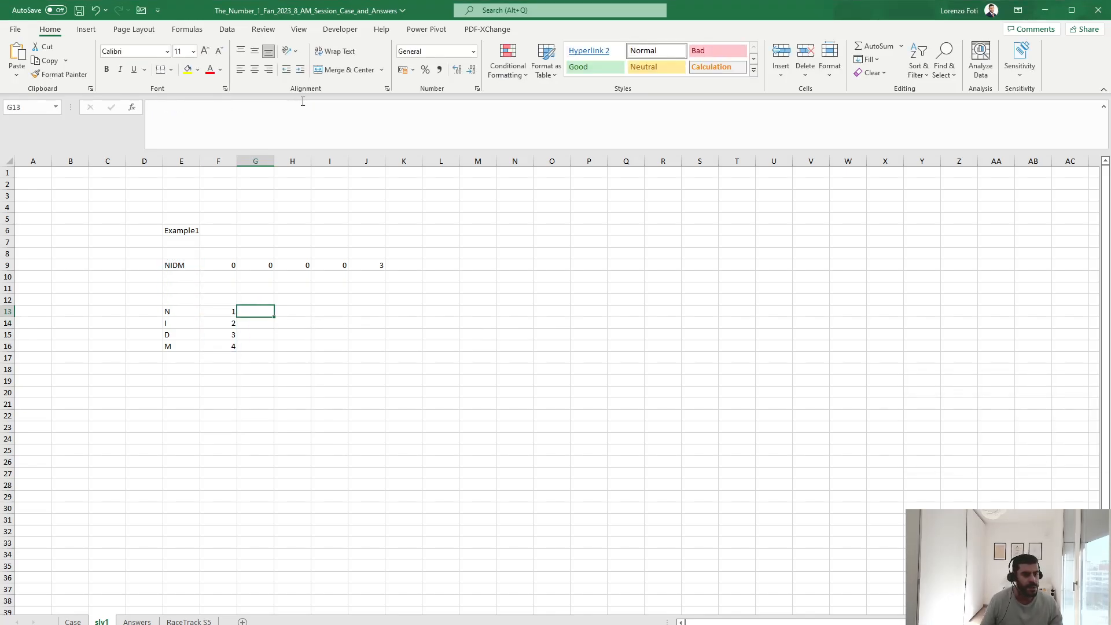
# Review the letter offset rules for Section 1 on the Case sheet and return to the slv1 sheet
pyautogui.press('Right')
pyautogui.press('Right')
pyautogui.press('Right')
pyautogui.press('Up')
pyautogui.press('Up')
pyautogui.press('Up')
pyautogui.press('Up')
pyautogui.press('Left')
pyautogui.press('Left')
pyautogui.press('Left')
pyautogui.press('Left')
pyautogui.press('Down')
pyautogui.press('Down')
pyautogui.press('Down')
pyautogui.press('Right')
pyautogui.press('Down')
pyautogui.hotkey('ctrl', 'pageup')
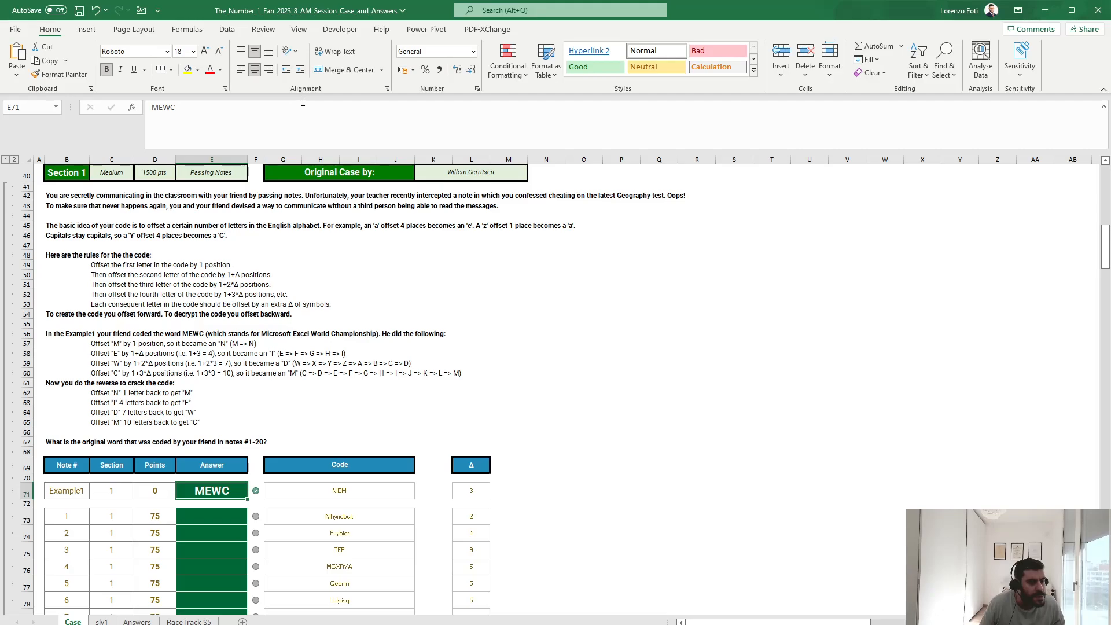
pyautogui.hotkey('ctrl', 'pagedown')
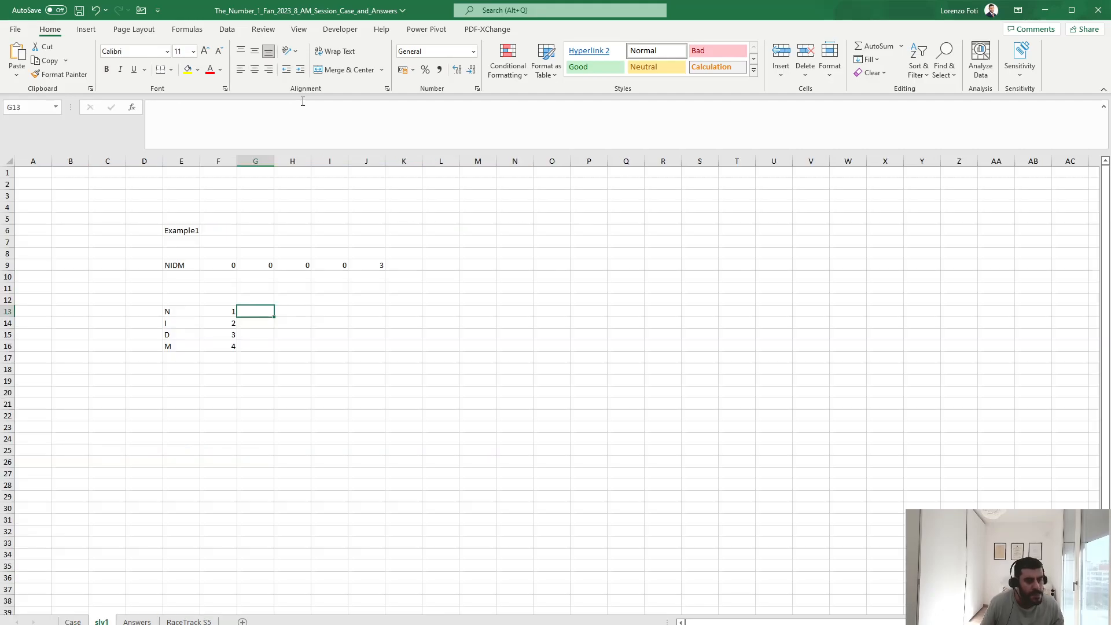
# Calculate the first letter's offset in G13 with +1+(F13-1)*$J$9
pyautogui.write('+1')
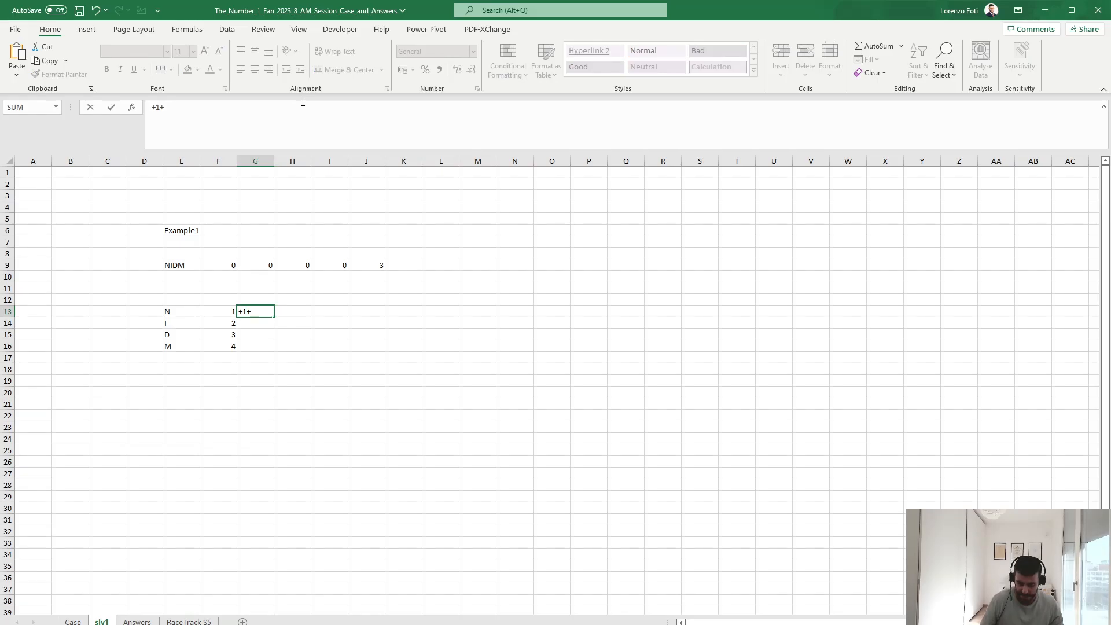
pyautogui.write('+')
pyautogui.press('Left')
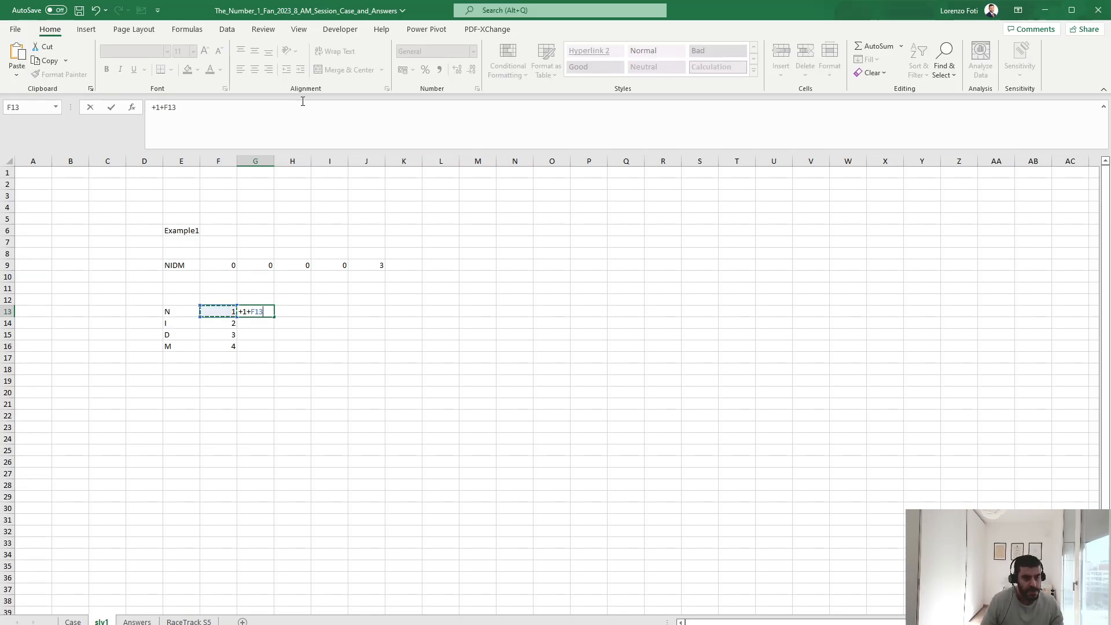
pyautogui.press('BackSpace')
pyautogui.press('BackSpace')
pyautogui.press('BackSpace')
pyautogui.press('Left')
pyautogui.press('Down')
pyautogui.press('Up')
pyautogui.hotkey('ctrl', 'Up')
pyautogui.hotkey('ctrl', 'Up')
pyautogui.press('BackSpace')
pyautogui.press('BackSpace')
pyautogui.write('(')
pyautogui.press('Left')
pyautogui.write('-1)*')
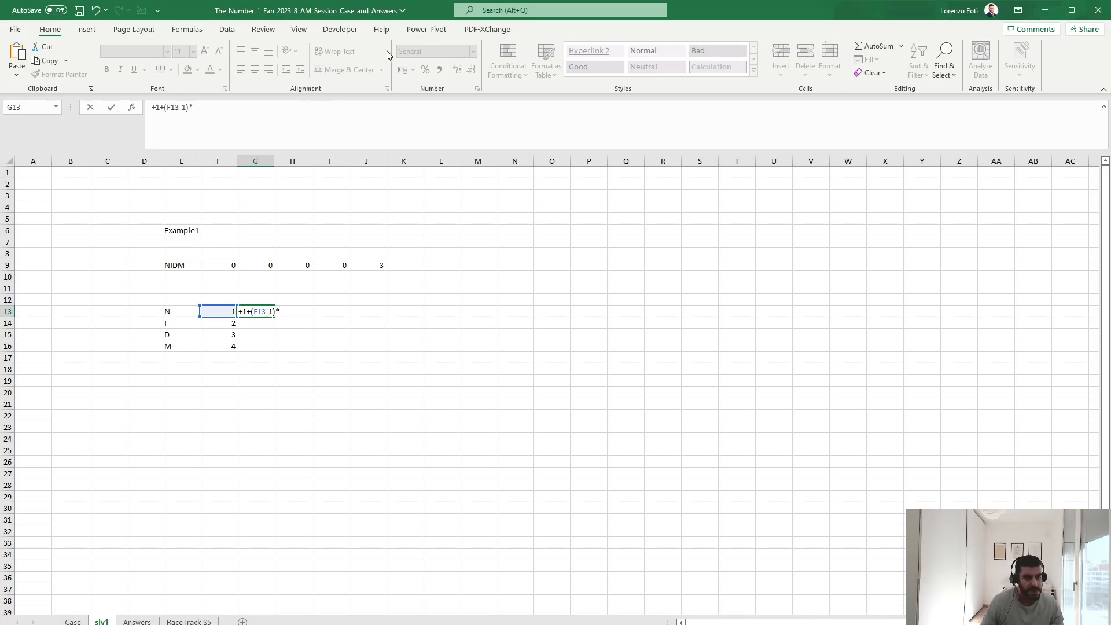
pyautogui.click(376, 264)
pyautogui.press('F4')
pyautogui.press('Return')
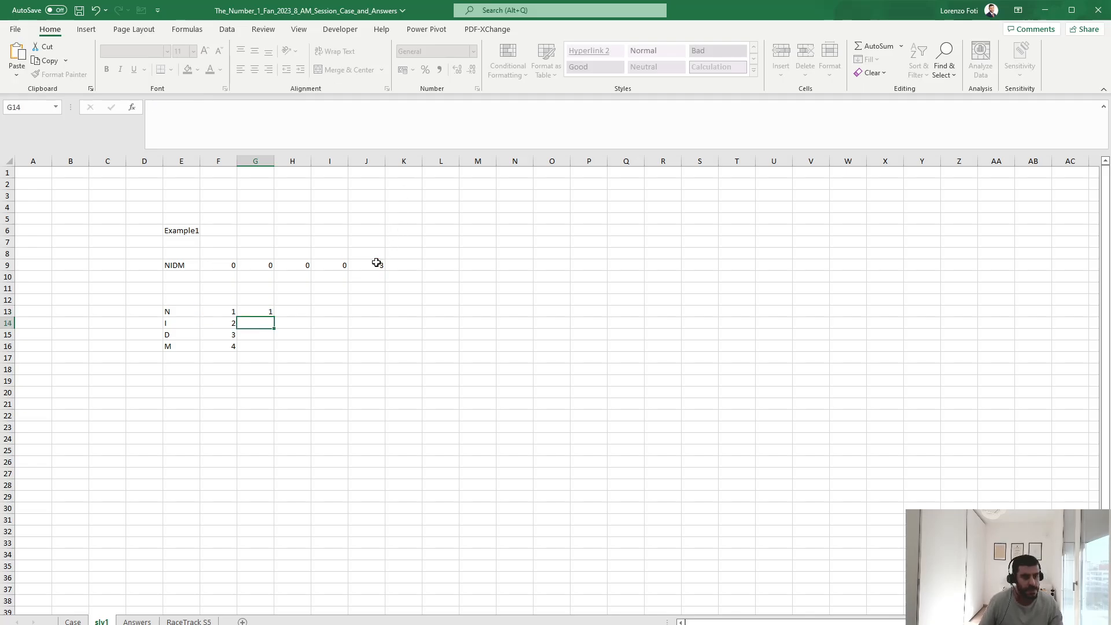
# Copy the offset formula from G13 down to G14:G16 for the remaining letters
pyautogui.hotkey('ctrl', 'd')
pyautogui.press('Down')
pyautogui.hotkey('ctrl', 'd')
pyautogui.press('Down')
pyautogui.hotkey('ctrl', 'd')
# Decode the first letter in H13 with the formula +CHAR(CODE(E13)-G13)
pyautogui.press('Up')
pyautogui.press('Up')
pyautogui.press('Up')
pyautogui.press('Right')
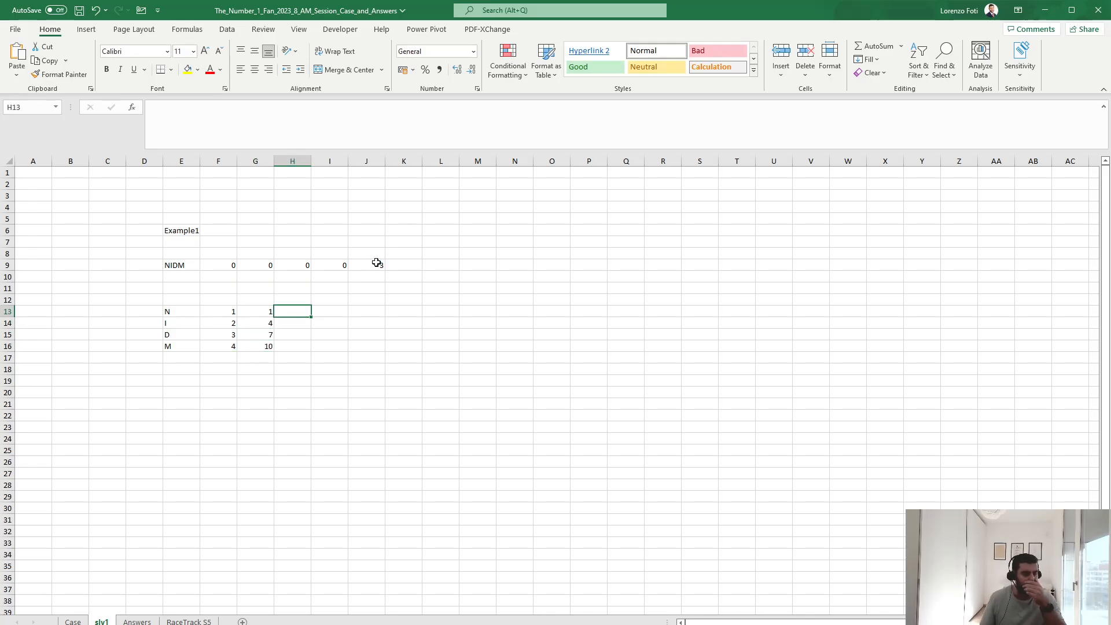
pyautogui.write('+')
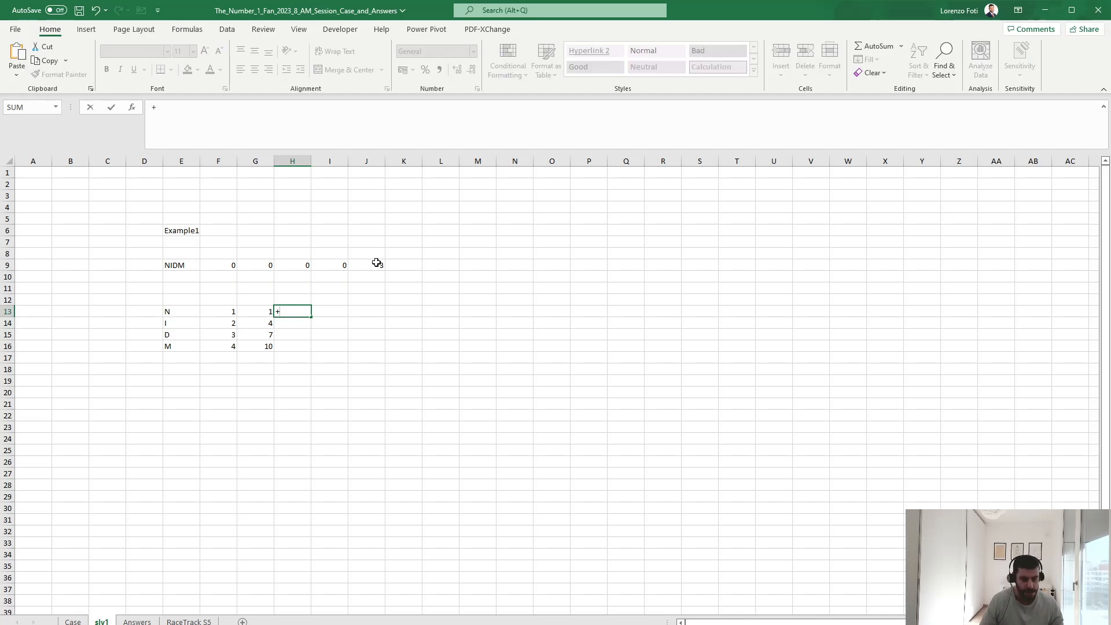
pyautogui.write('char(code(')
pyautogui.press('Left')
pyautogui.press('Left')
pyautogui.press('Left')
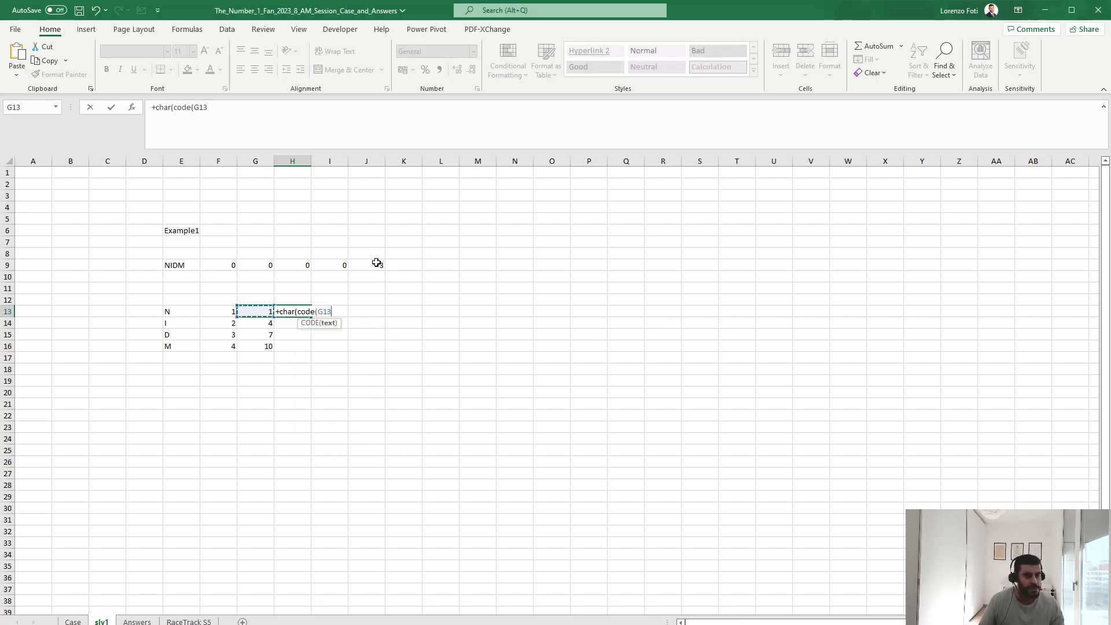
pyautogui.write(')')
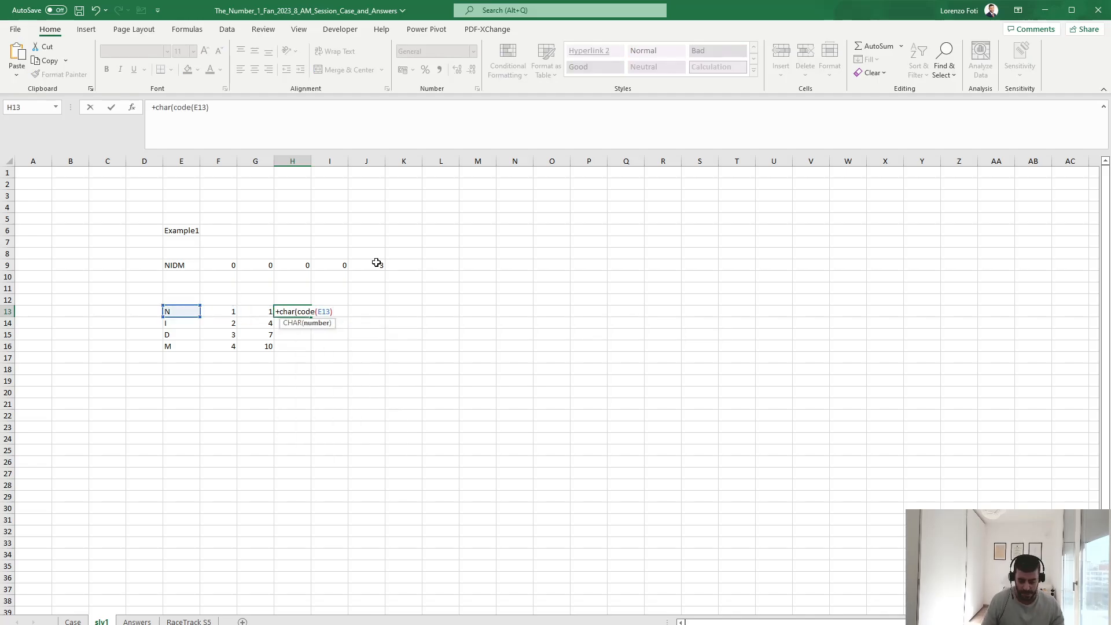
pyautogui.write('-')
pyautogui.press('Left')
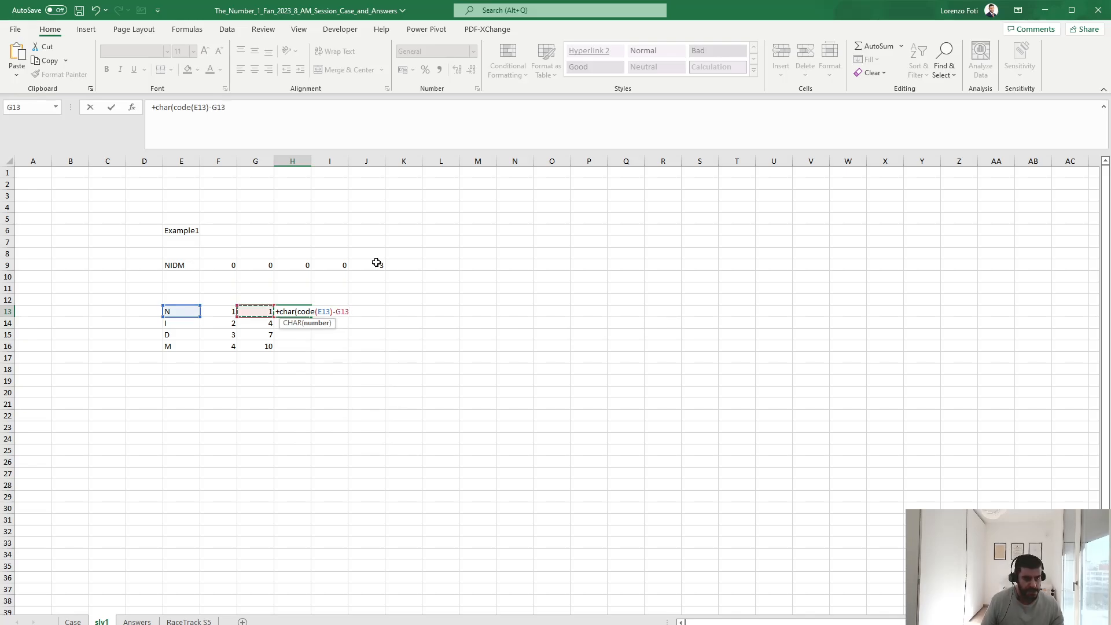
pyautogui.press('Return')
# Copy the decoding formula from H13 down to H14:H16 for the remaining letters
pyautogui.hotkey('ctrl', 'd')
pyautogui.press('Down')
pyautogui.hotkey('ctrl', 'd')
pyautogui.press('Down')
pyautogui.hotkey('ctrl', 'd')
pyautogui.press('Up')
pyautogui.press('Up')
pyautogui.press('Up')
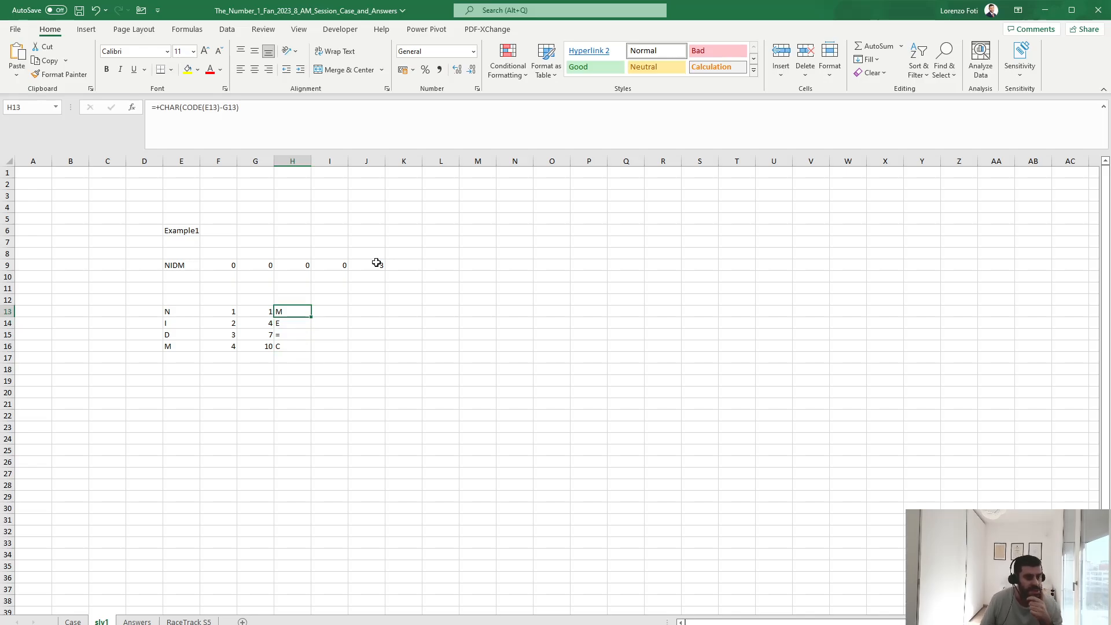
# Insert two blank rows at row 12, above the letter-by-letter table
pyautogui.press('Up')
pyautogui.hotkey('shift', 'space')
pyautogui.hotkey('ctrl', 'shift', '=')
pyautogui.hotkey('ctrl', 'shift', '=')
pyautogui.press('Left')
pyautogui.press('Right')
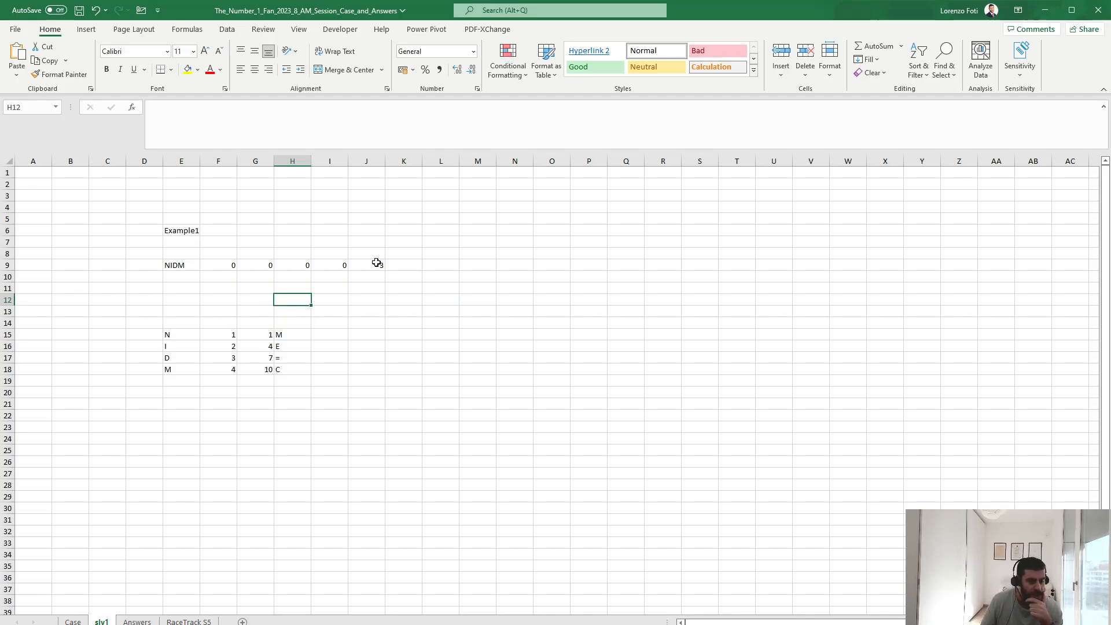
pyautogui.press('Up')
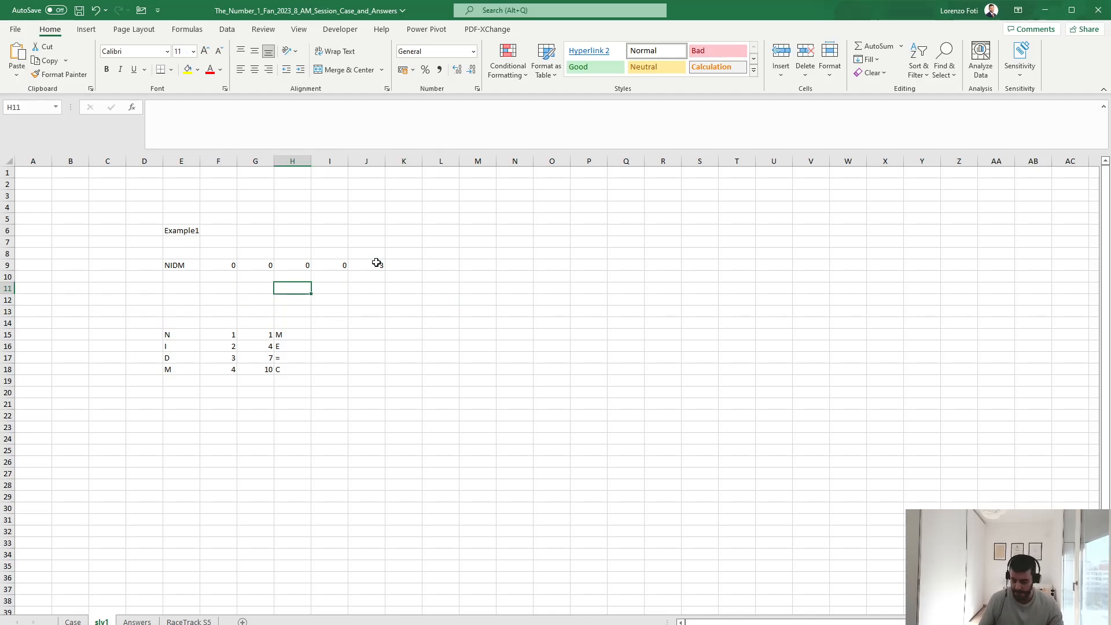
pyautogui.write('+code(""')
pyautogui.press('BackSpace')
pyautogui.press('BackSpace')
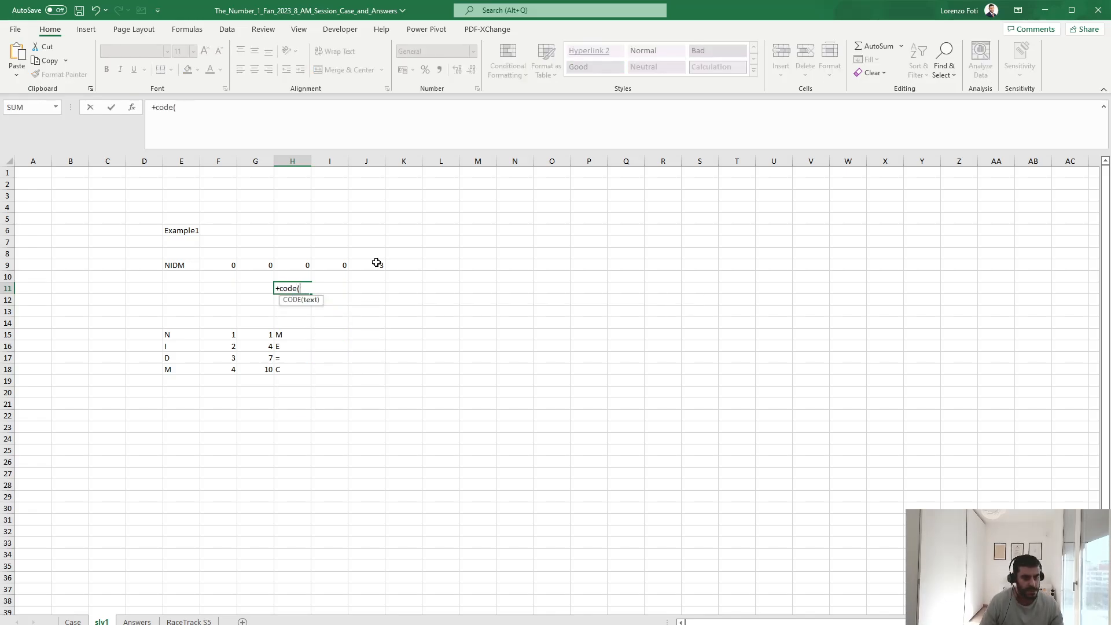
pyautogui.press('Escape')
# Enter the boundary letters A, Z, a and z in G11:G14 and insert a blank row at row 15
pyautogui.press('Left')
pyautogui.write('A')
pyautogui.press('Return')
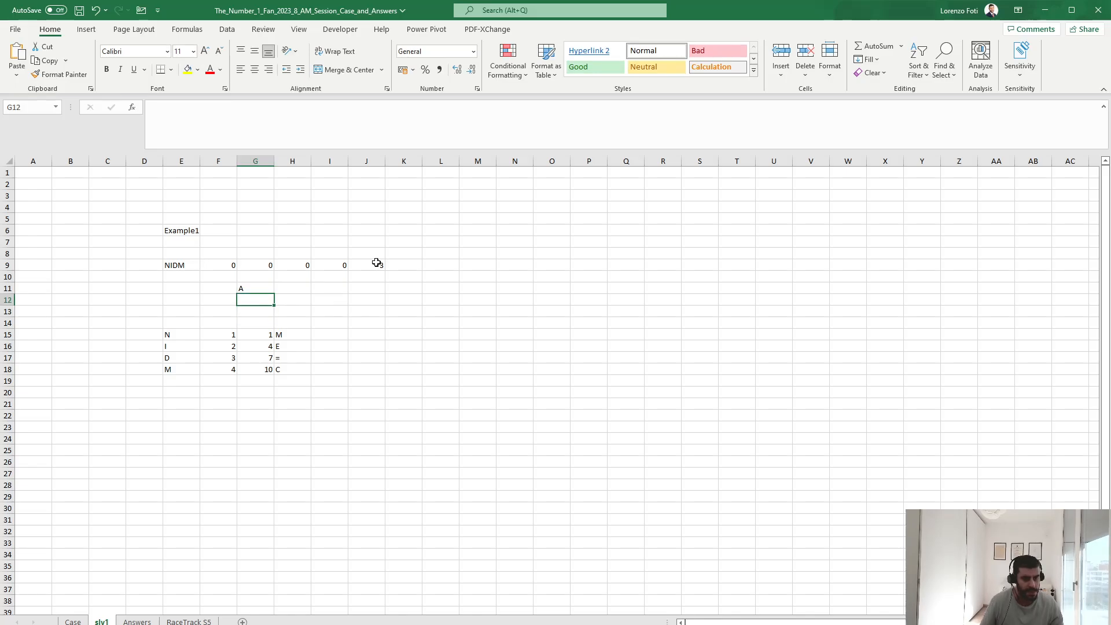
pyautogui.write('Z')
pyautogui.press('Return')
pyautogui.press('Return')
pyautogui.write('z')
pyautogui.press('Return')
pyautogui.hotkey('shift', 'space')
pyautogui.hotkey('ctrl', 'shift', '+')
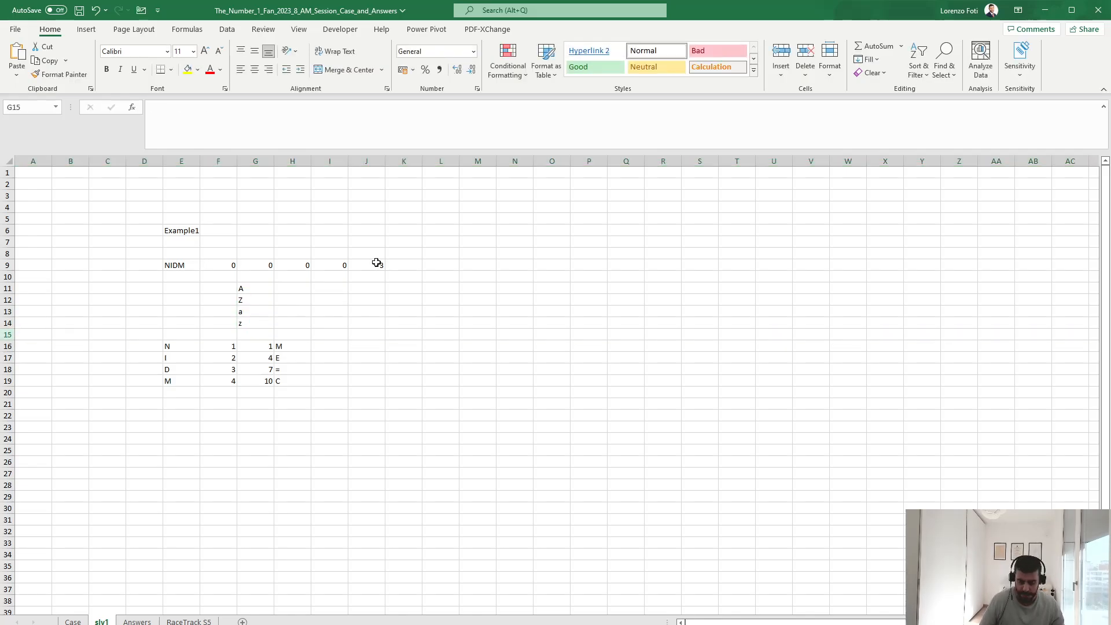
# Calculate the character code of the letter in G11 in H11 with the CODE function
pyautogui.hotkey('ctrl', 'pageup')
pyautogui.hotkey('ctrl', 'pagedown')
pyautogui.press('Right')
pyautogui.press('Right')
pyautogui.press('Down')
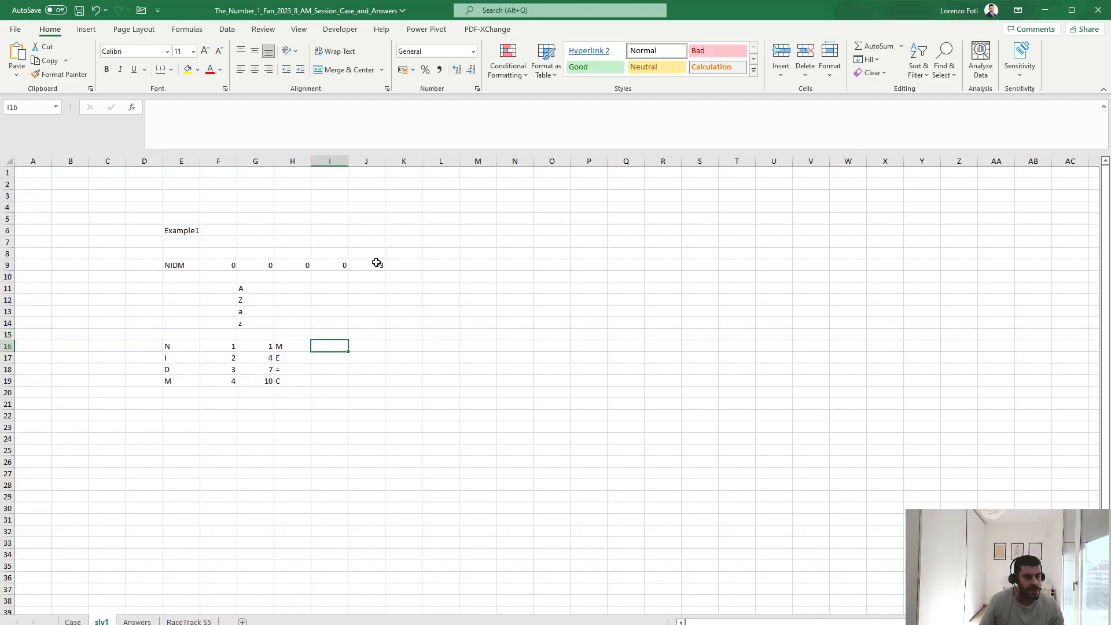
pyautogui.press('Left')
pyautogui.press('Up')
pyautogui.press('Up')
pyautogui.press('Up')
pyautogui.press('Up')
pyautogui.press('Up')
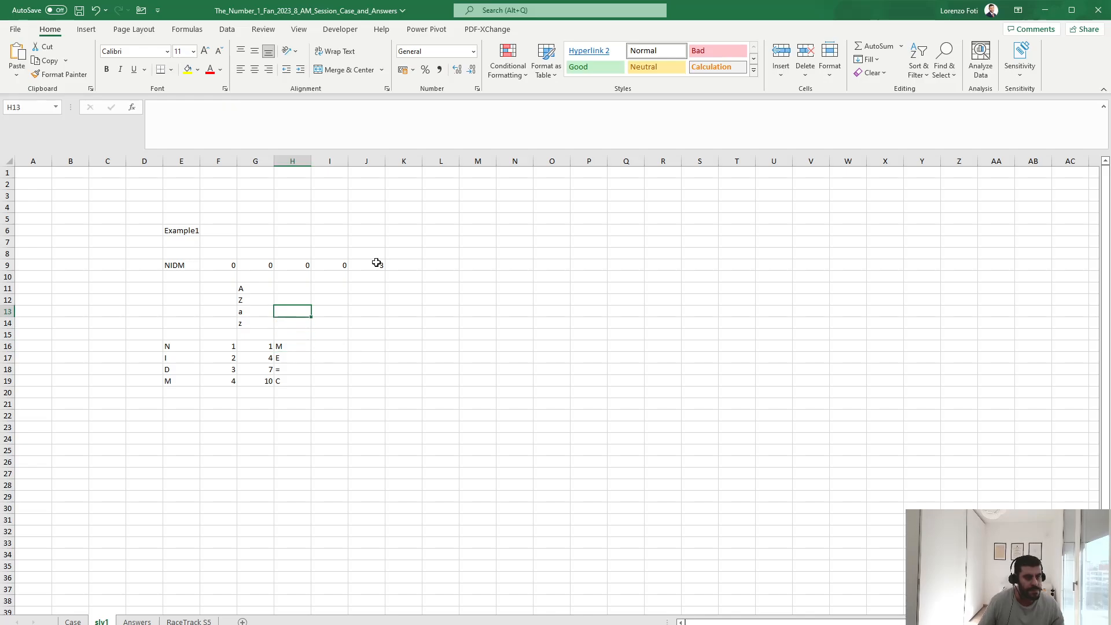
pyautogui.write('+code(')
pyautogui.press('Left')
pyautogui.press('Return')
# Copy the CODE formula from H11 down to H12:H14 for the other boundary letters
pyautogui.hotkey('ctrl', 'd')
pyautogui.press('Down')
pyautogui.hotkey('ctrl', 'd')
pyautogui.press('Down')
pyautogui.hotkey('ctrl', 'd')
pyautogui.press('Down')
pyautogui.press('Down')
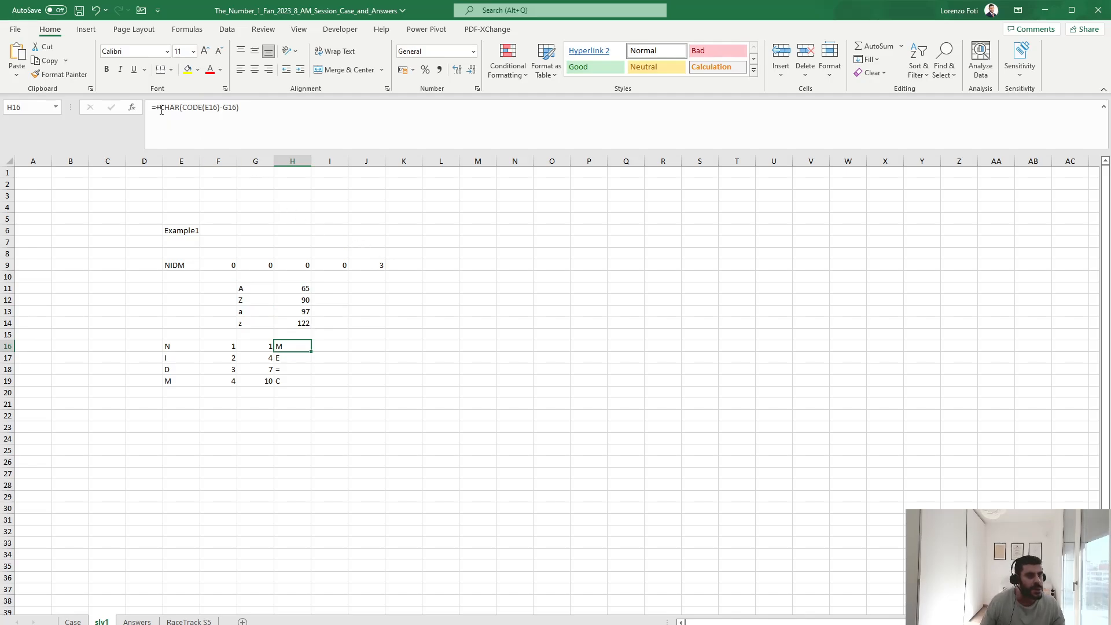
pyautogui.click(159, 107)
pyautogui.write('let(x;')
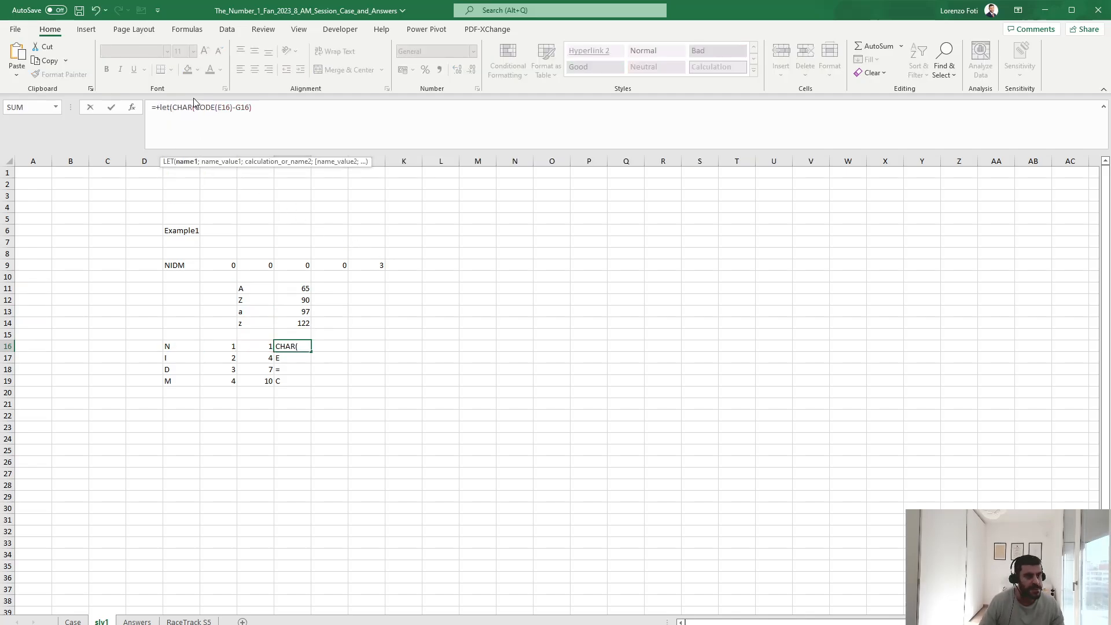
pyautogui.click(278, 110)
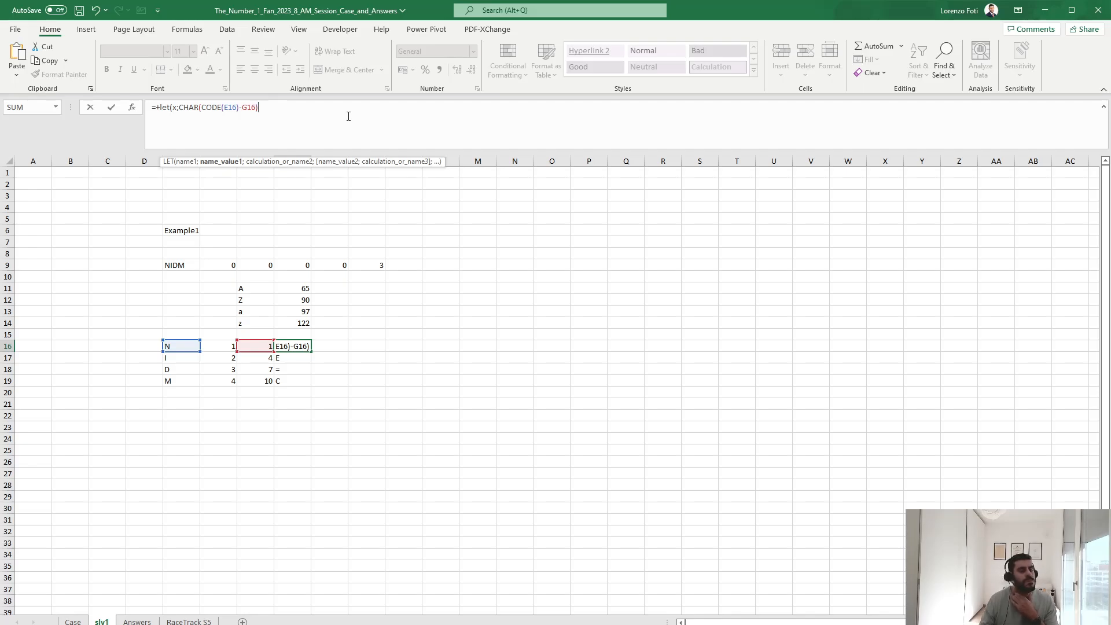
pyautogui.write(';ifs(x')
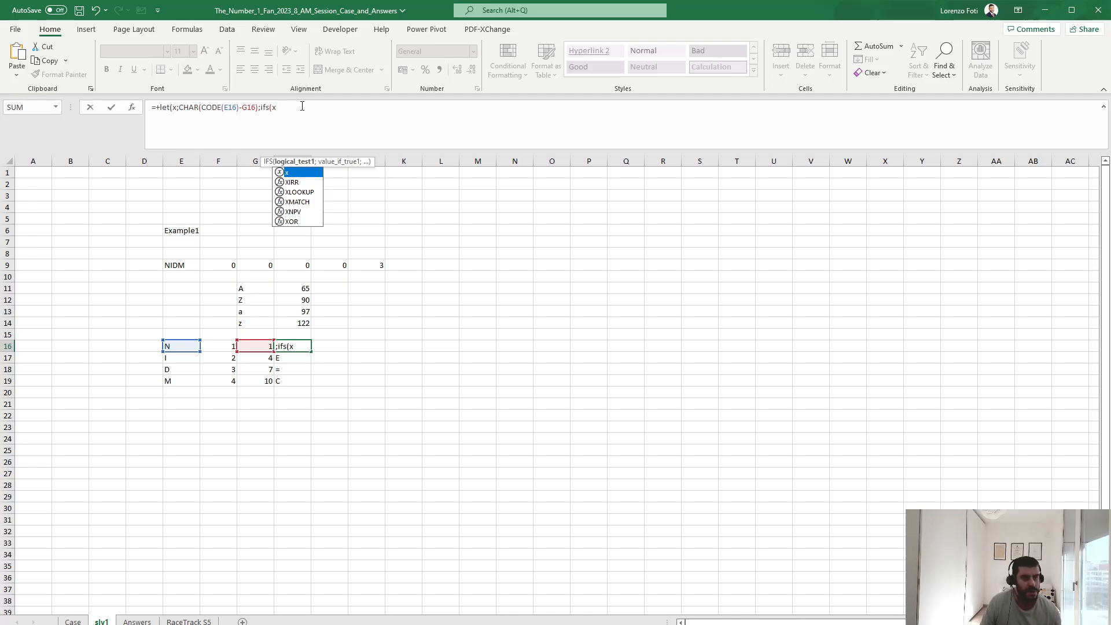
pyautogui.press('Escape')
pyautogui.press('Escape')
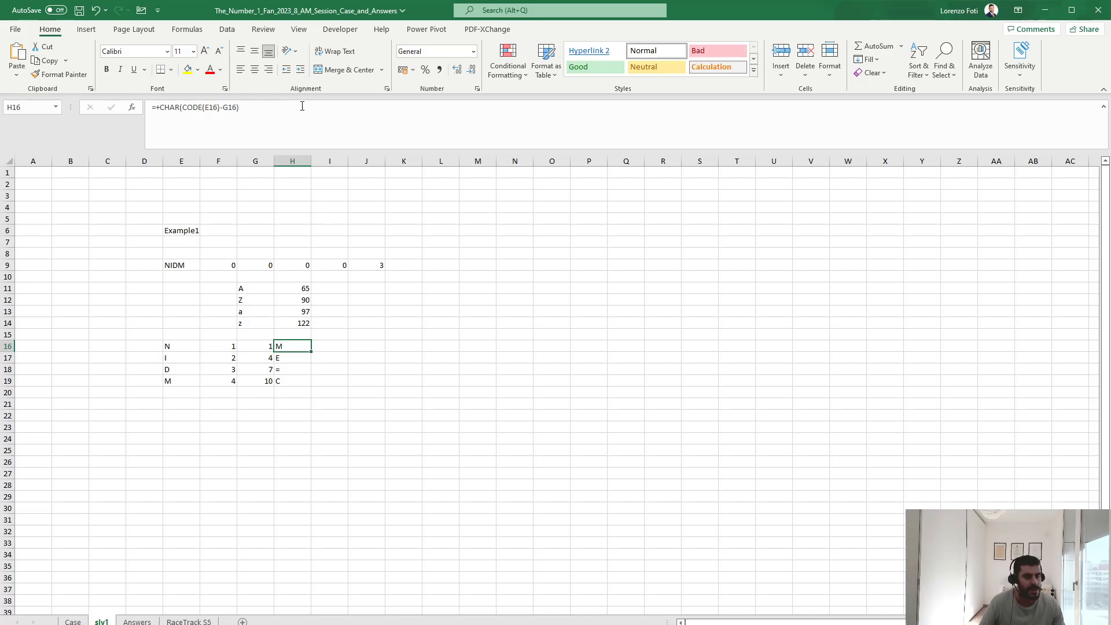
# Remove the CHAR wrapper from the formula in H16, leaving =+CODE(E16)-G16
pyautogui.doubleClick(169, 107)
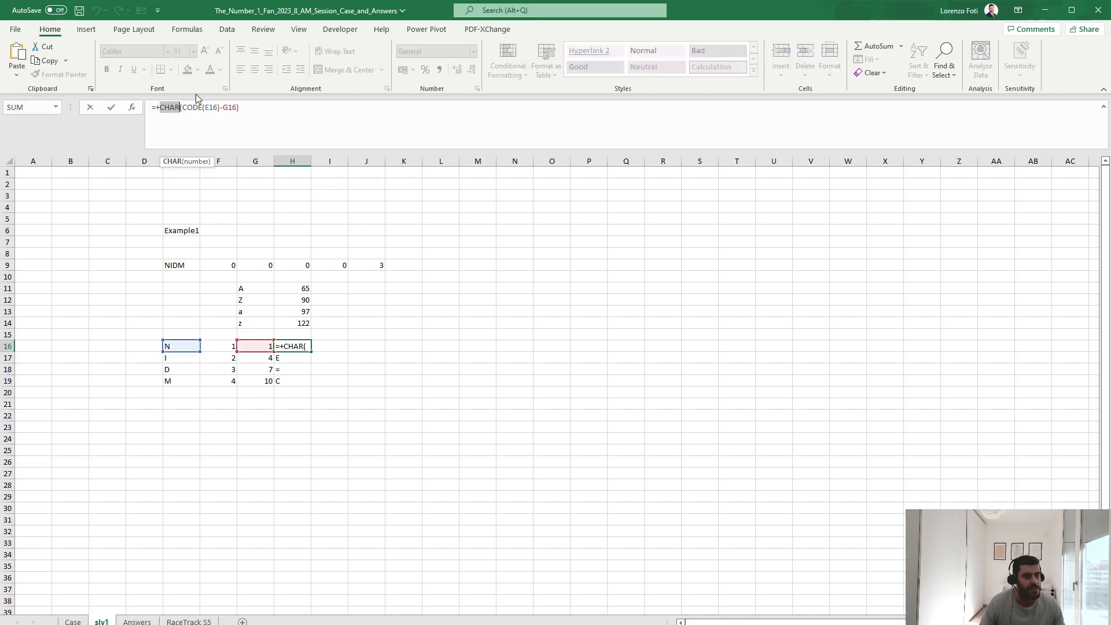
pyautogui.press('Delete')
pyautogui.click(241, 115)
pyautogui.press('BackSpace')
pyautogui.press('Return')
# Copy the revised code formula from H16 to H17:H19
pyautogui.hotkey('ctrl', 'c')
pyautogui.press('Down')
pyautogui.hotkey('ctrl', 'shift', 'Down')
pyautogui.hotkey('ctrl', 'v')
pyautogui.press('Escape')
pyautogui.press('Up')
pyautogui.press('Up')
pyautogui.press('Down')
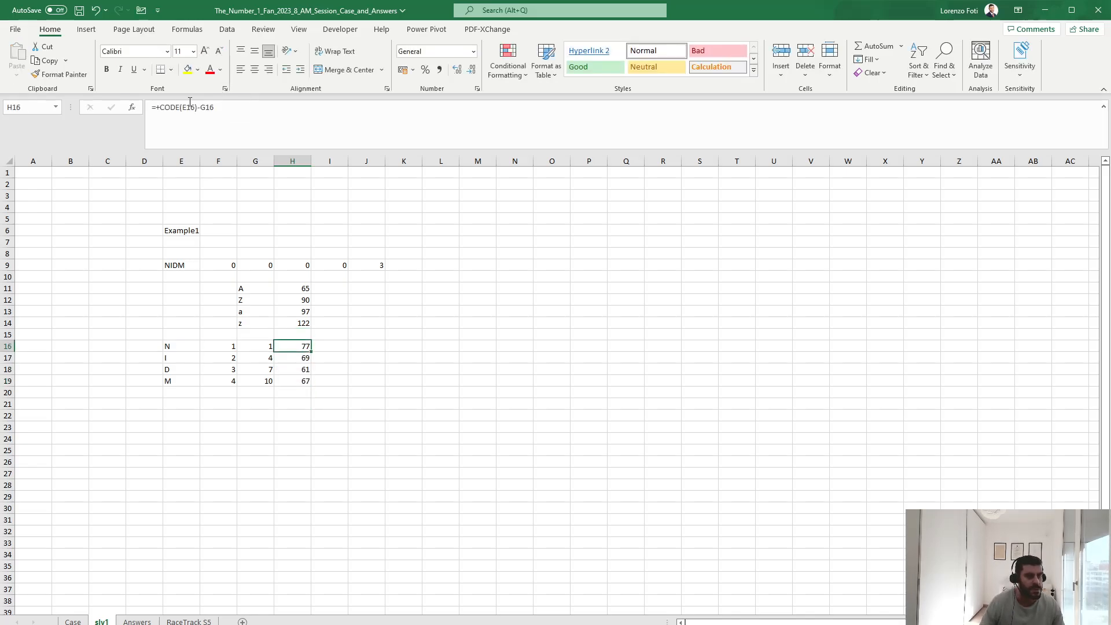
# Rewrite the H16 formula as a LET that names CODE(E16)-G16 as x and begins an IFS test on x
pyautogui.press('F2')
pyautogui.press('Home')
pyautogui.press('Right')
pyautogui.press('Delete')
pyautogui.write('let(x;')
pyautogui.click(263, 113)
pyautogui.write(';ifs')
pyautogui.write('(x')
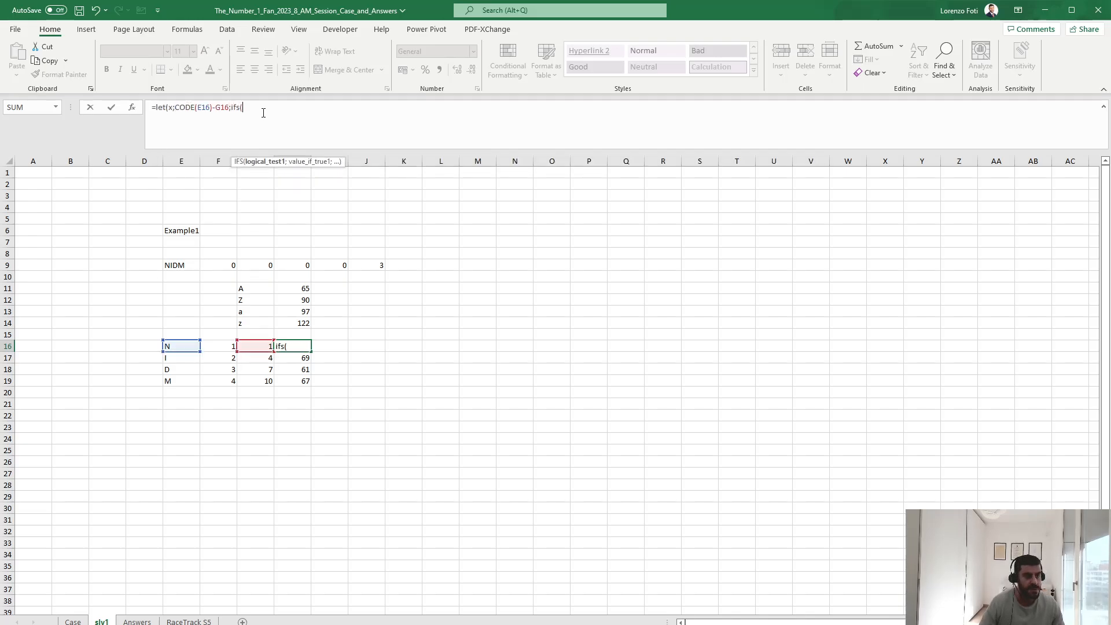
# Write the first IFS condition for uppercase wraparound as x<$H$11 with the result $H$12-($H$11-x)
pyautogui.write('<')
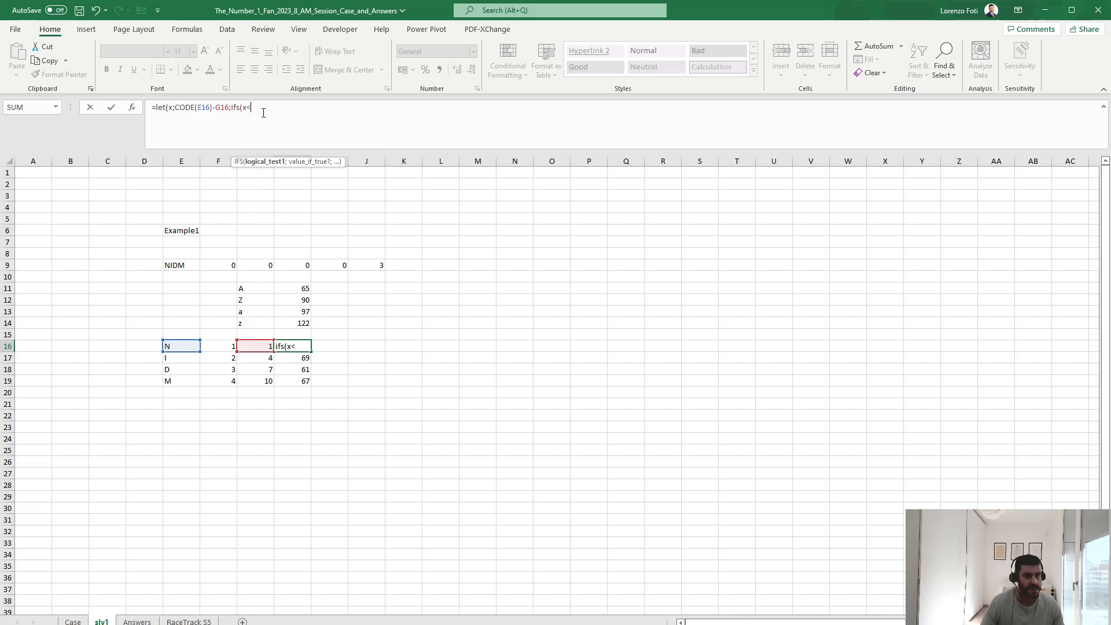
pyautogui.click(305, 288)
pyautogui.press('F4')
pyautogui.write(';')
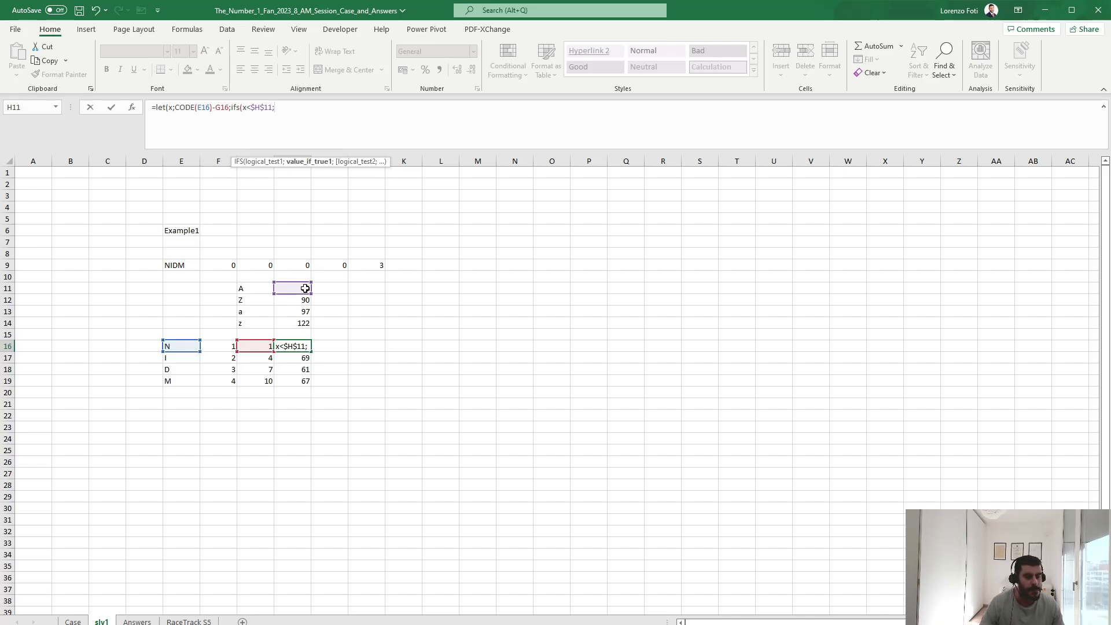
pyautogui.click(303, 299)
pyautogui.press('F4')
pyautogui.write('-')
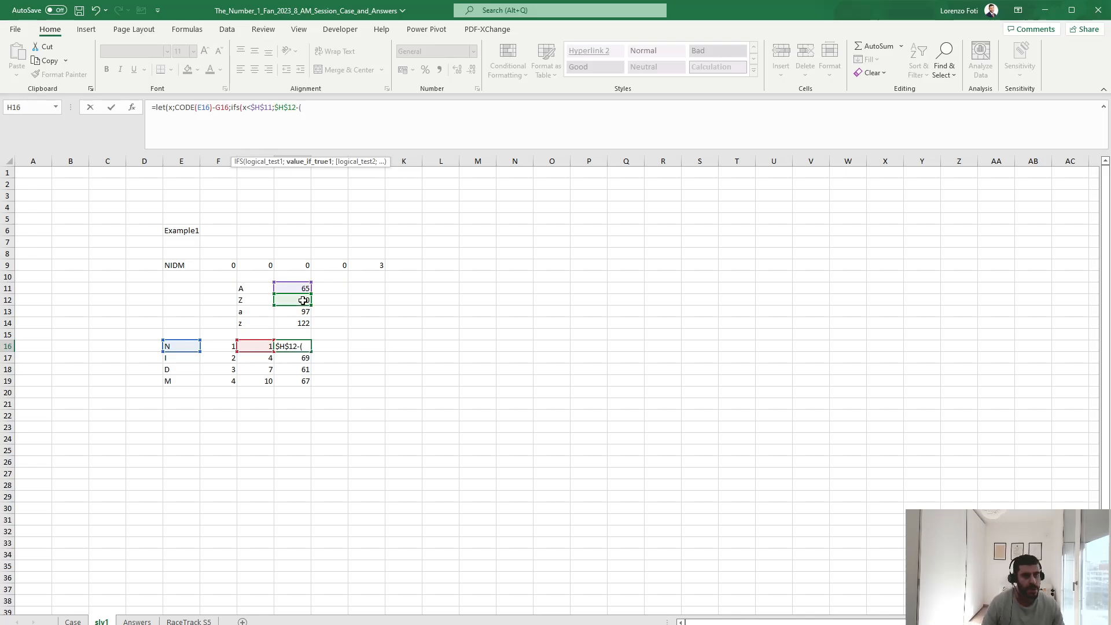
pyautogui.write('(')
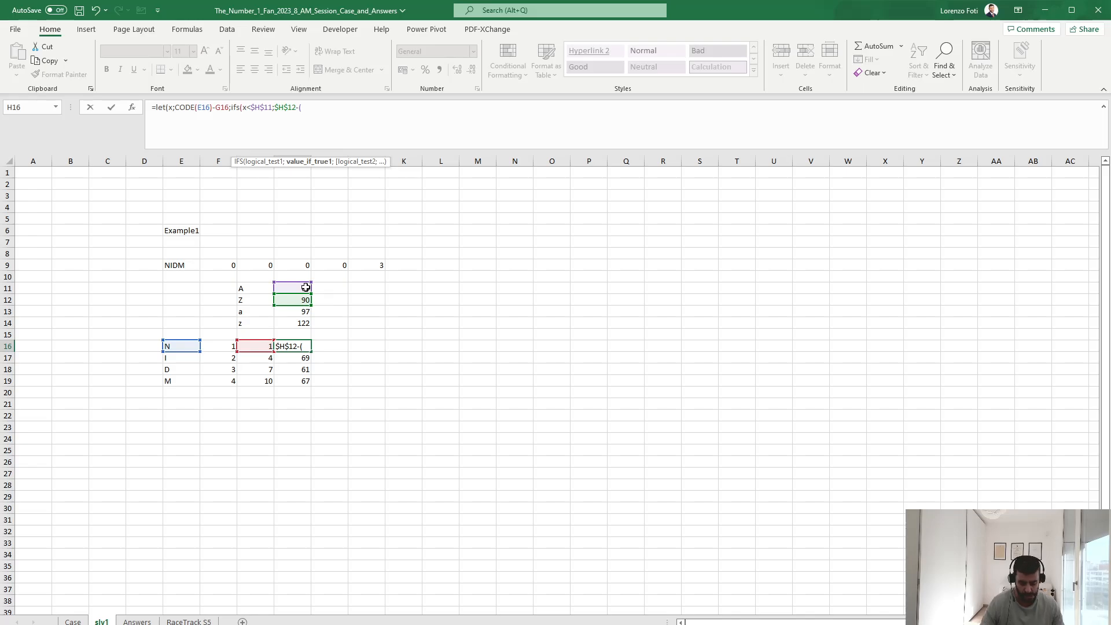
pyautogui.click(306, 288)
pyautogui.press('F4')
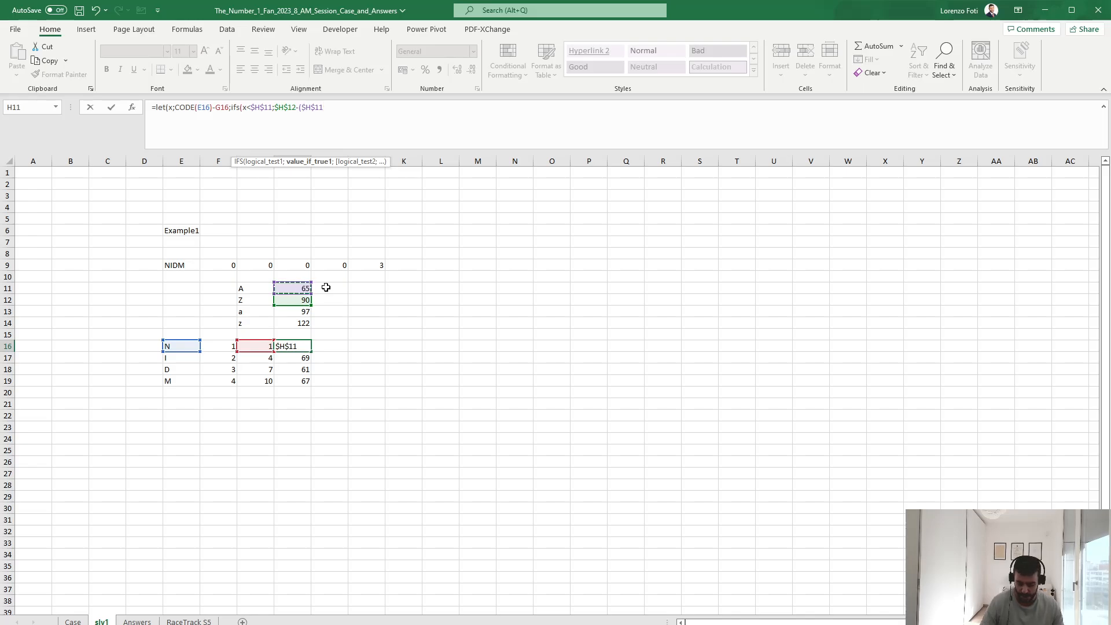
pyautogui.write('-x')
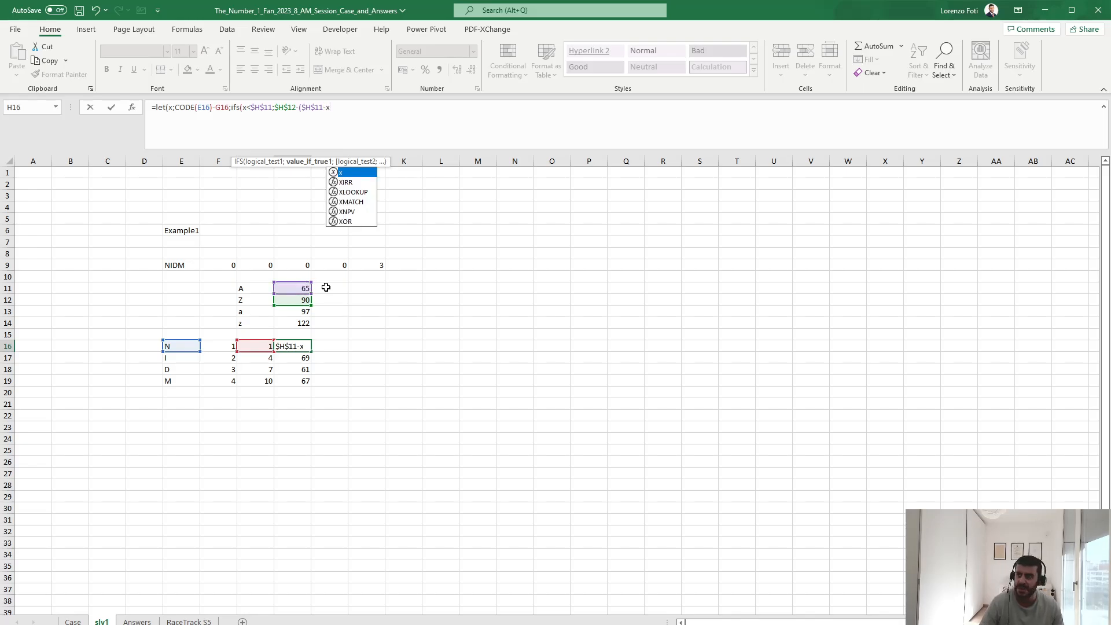
pyautogui.write(')')
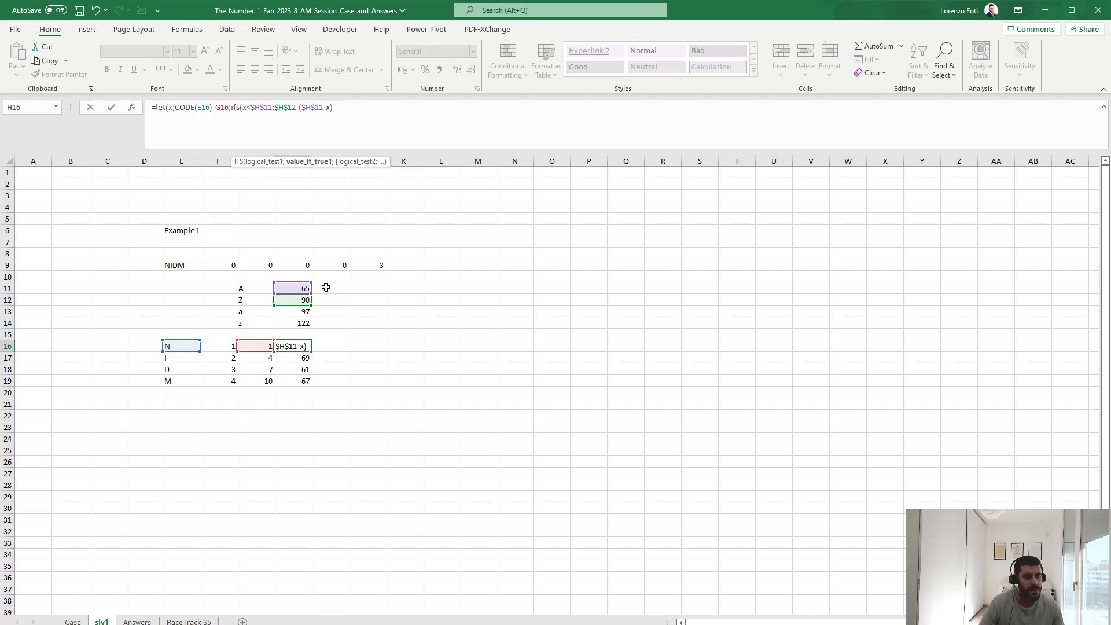
# Add the second IFS condition x<$H$13 with the result $H$14-($H$13-x) and close the IFS
pyautogui.write(';')
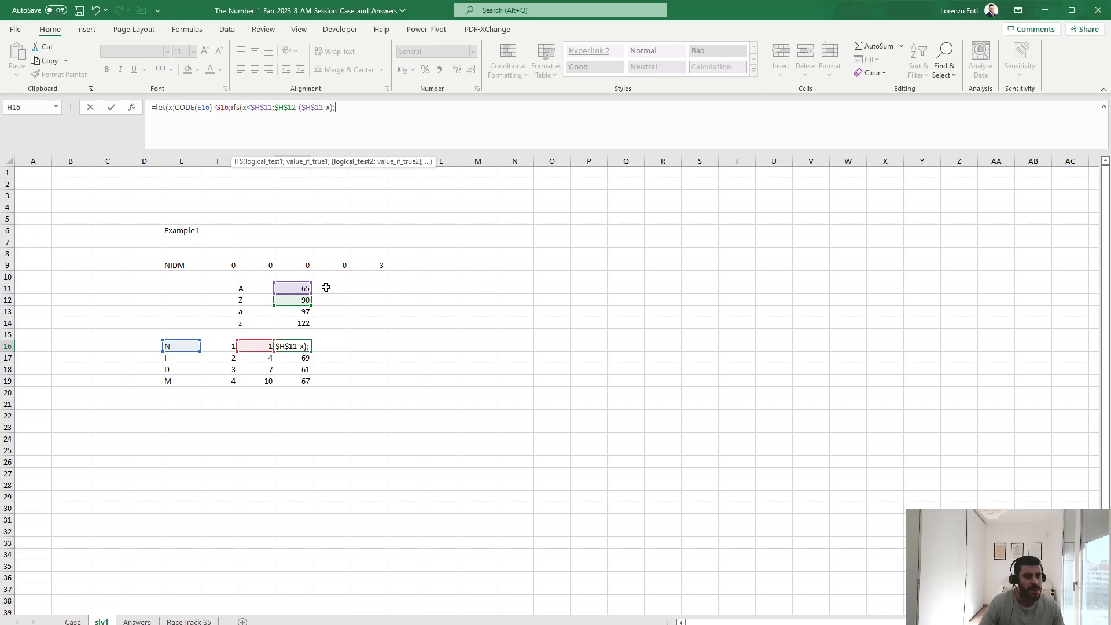
pyautogui.write('x')
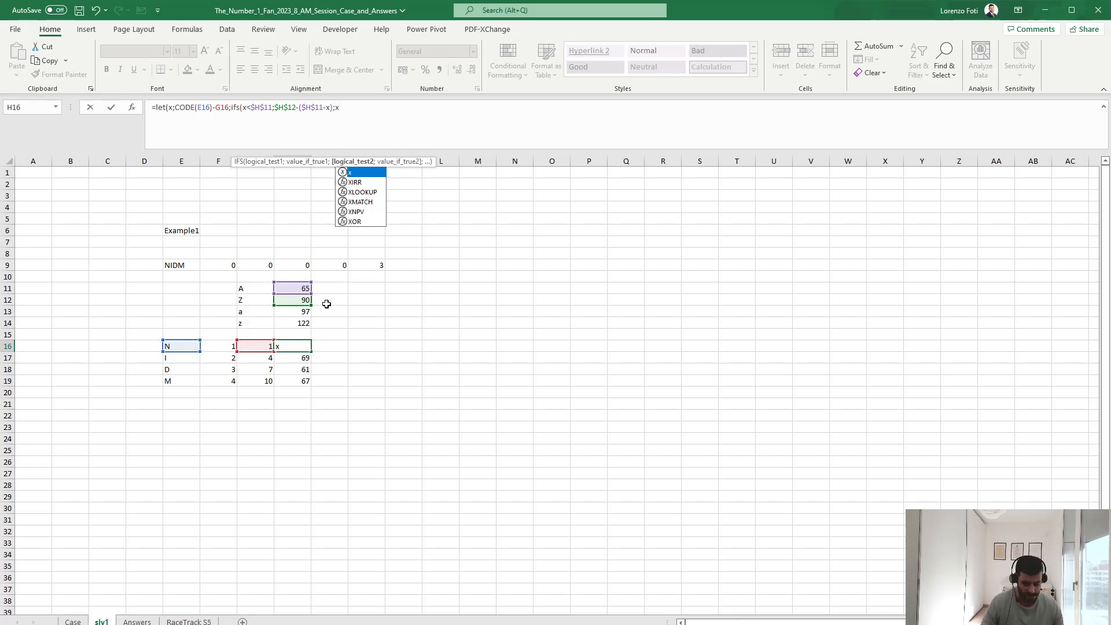
pyautogui.write('<')
pyautogui.click(301, 309)
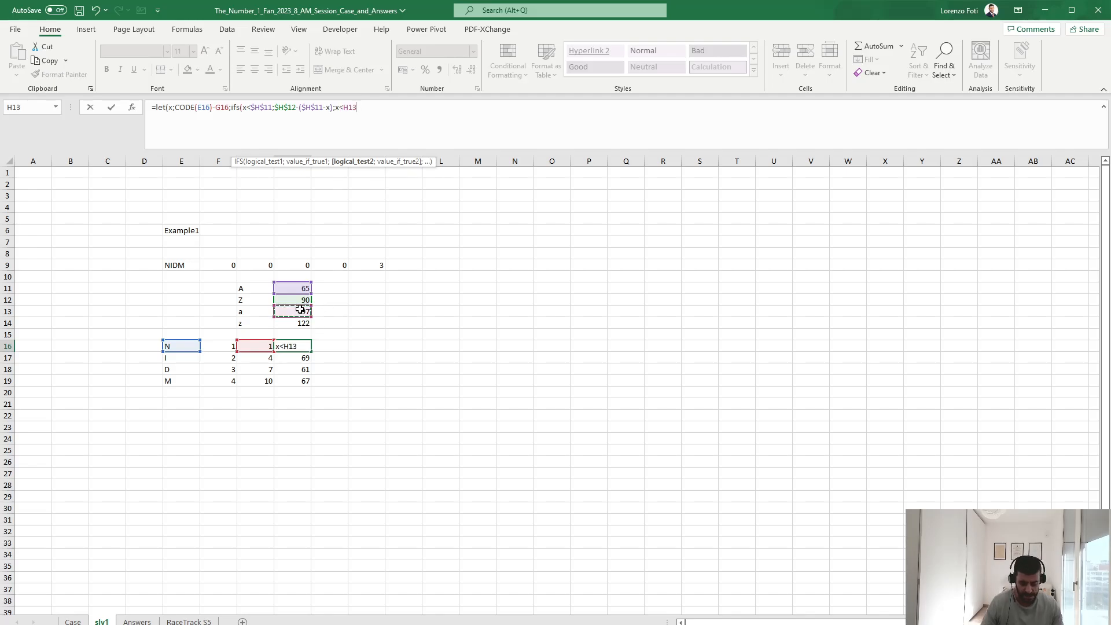
pyautogui.press('F4')
pyautogui.write(';')
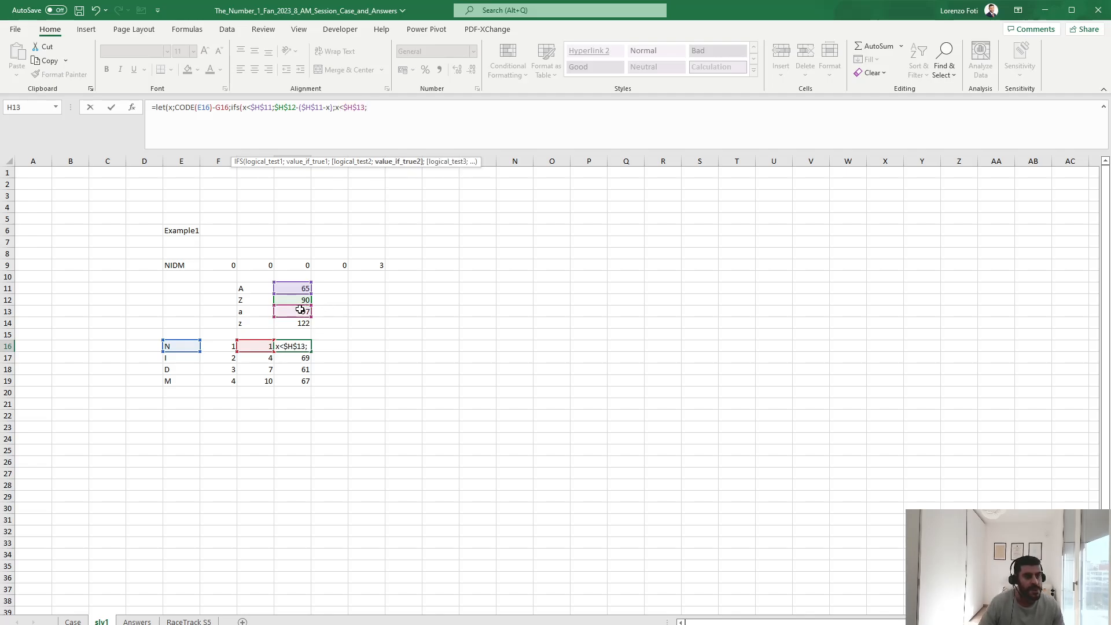
pyautogui.click(303, 323)
pyautogui.press('F4')
pyautogui.write('-(')
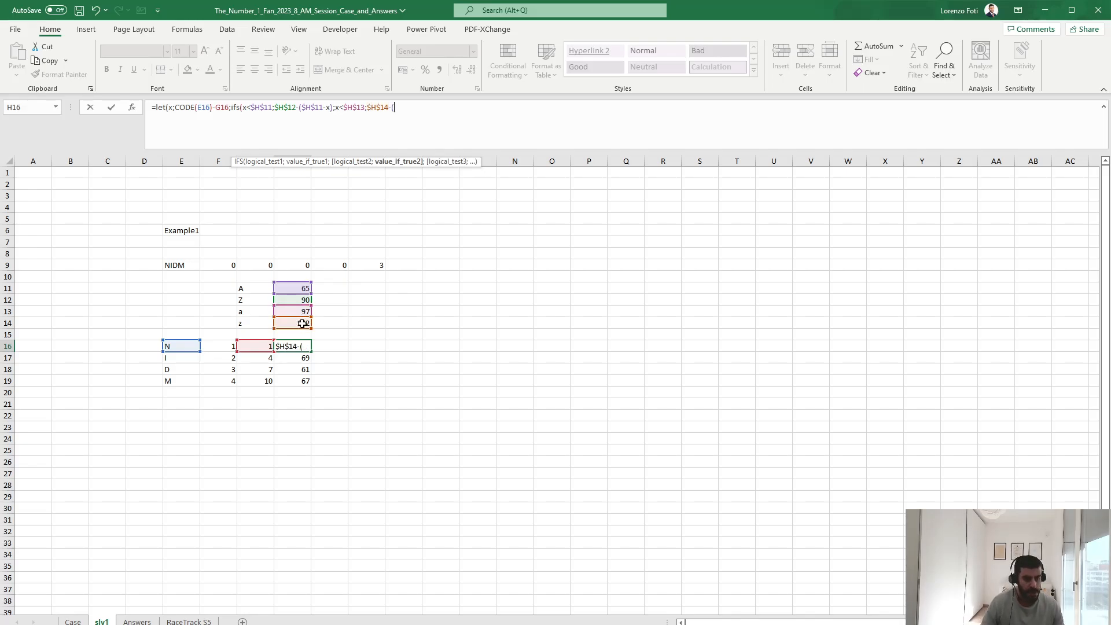
pyautogui.click(301, 312)
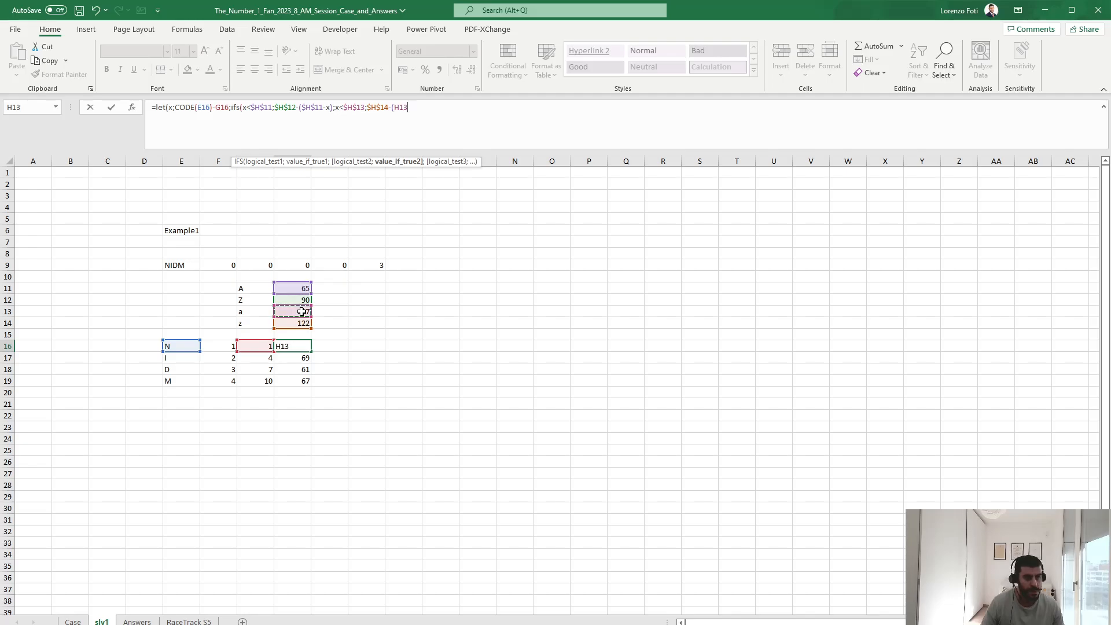
pyautogui.press('F4')
pyautogui.write('-x))')
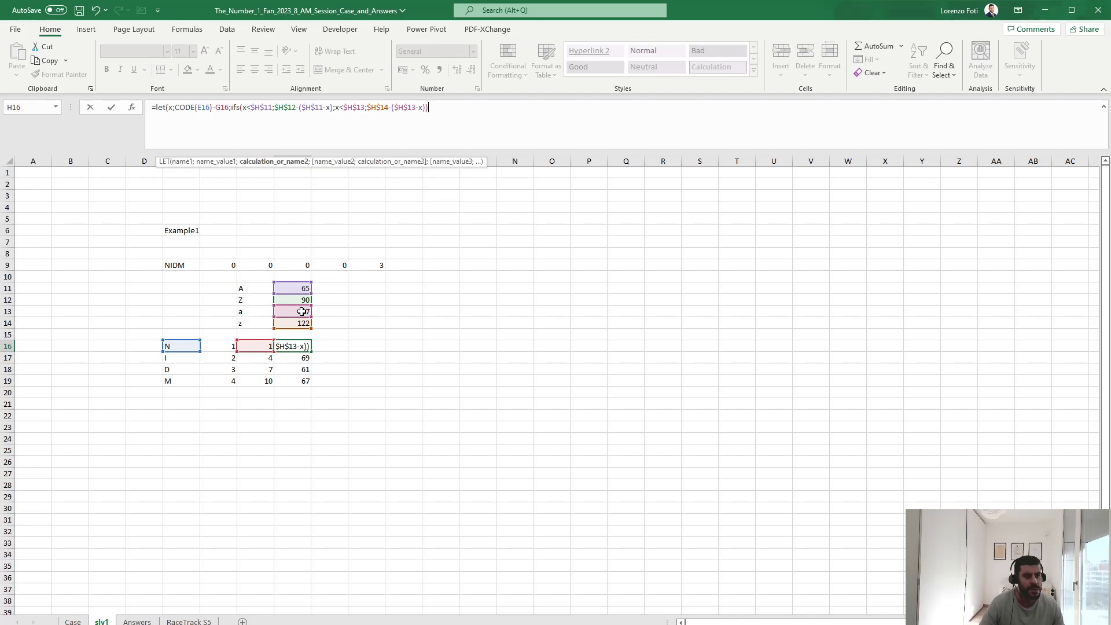
# Enter the LET formula in H16 and copy it to H17:H19
pyautogui.press('Return')
pyautogui.hotkey('ctrl', 'd')
pyautogui.press('Down')
pyautogui.hotkey('ctrl', 'd')
pyautogui.press('Down')
pyautogui.hotkey('ctrl', 'd')
# Convert the code in H16 to a letter in I16 with CHAR(H16) and copy the formula to I17:I19
pyautogui.press('Right')
pyautogui.press('Right')
pyautogui.press('Up')
pyautogui.press('Up')
pyautogui.press('Up')
pyautogui.press('Left')
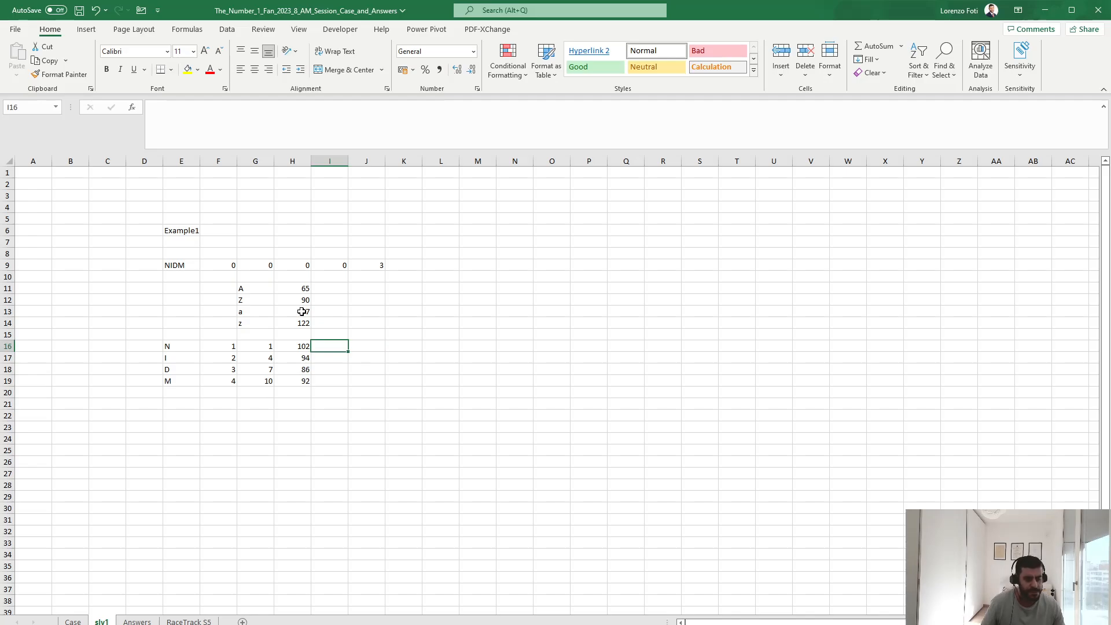
pyautogui.write('=char(h16)')
pyautogui.press('Return')
pyautogui.press('Up')
pyautogui.hotkey('ctrl', 'c')
pyautogui.press('Down')
pyautogui.hotkey('shift', 'Down')
pyautogui.hotkey('shift', 'Down')
pyautogui.hotkey('ctrl', 'v')
pyautogui.press('Up')
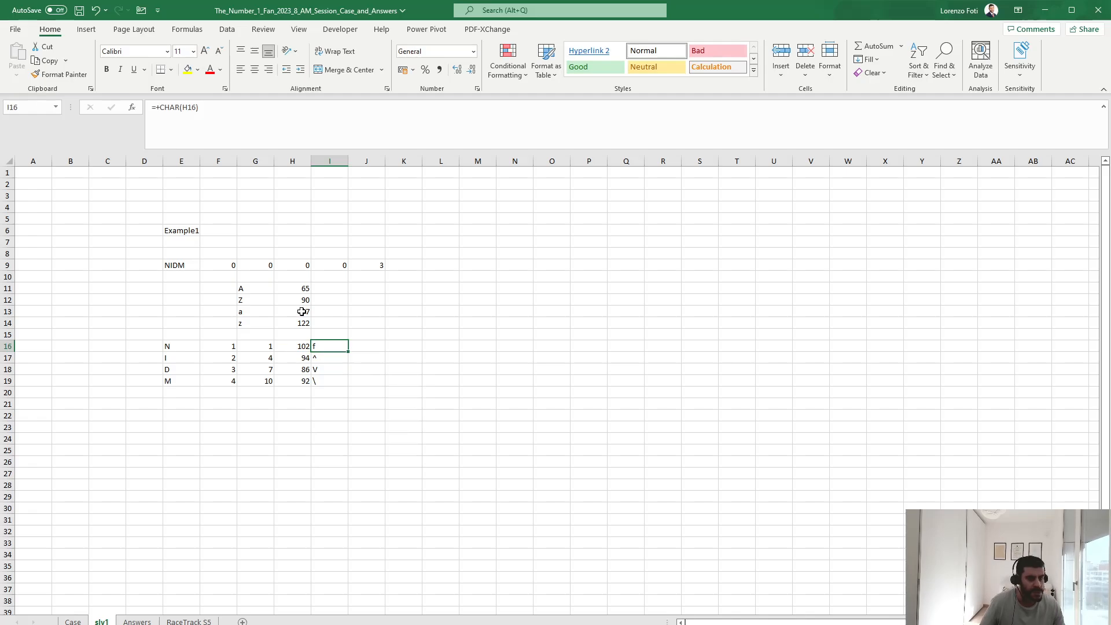
# Undo the CHAR formulas in I16:I19 and the copies of the LET formula in H17:H19
pyautogui.press('Left')
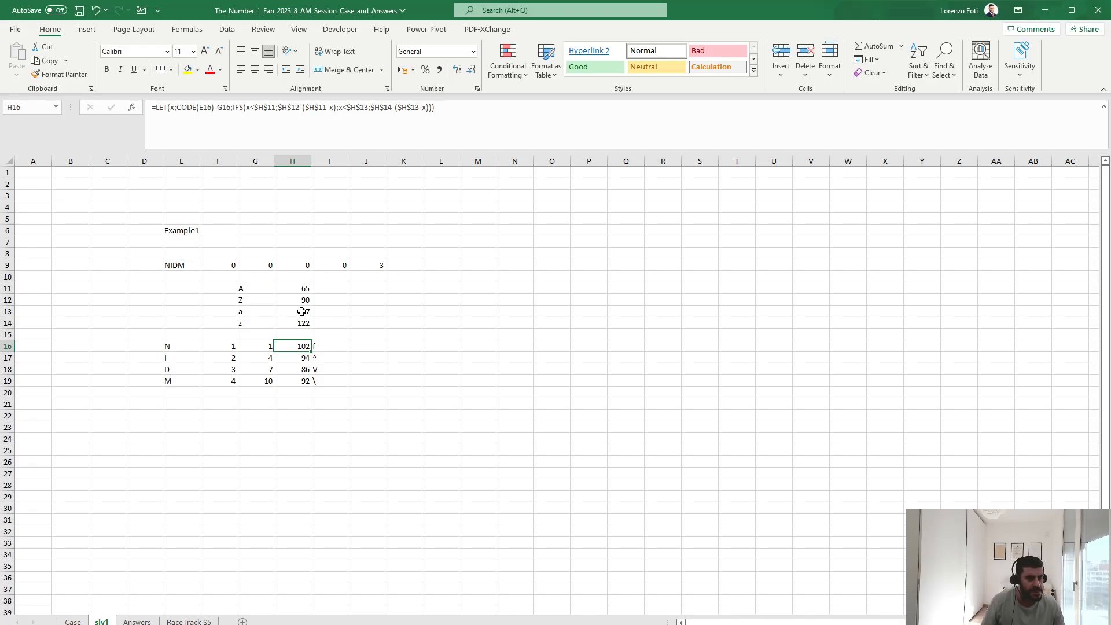
pyautogui.press('Down')
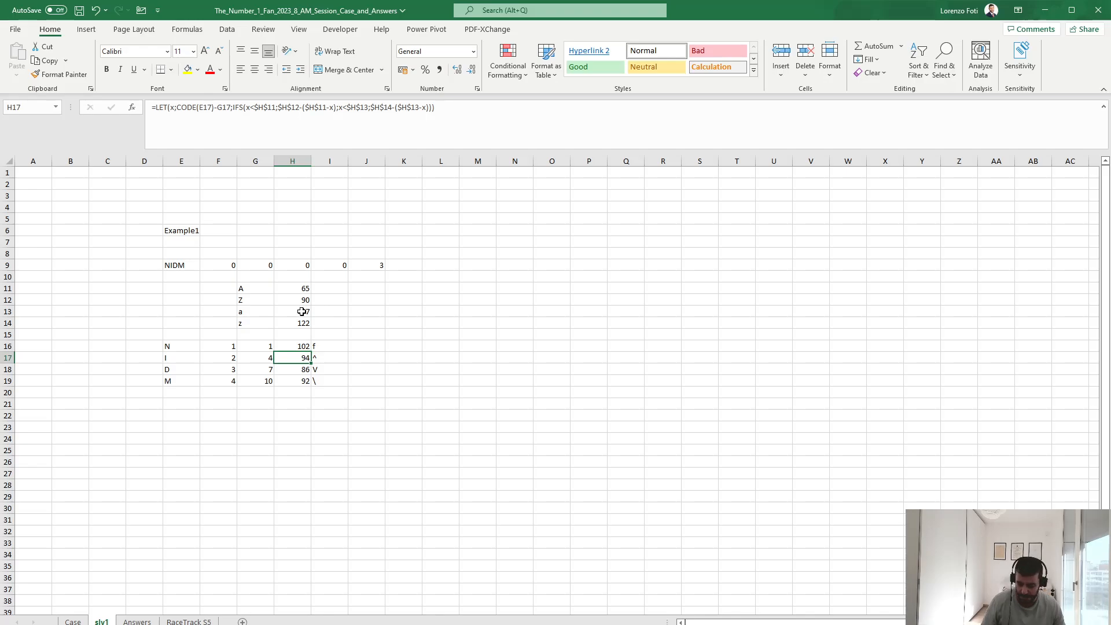
pyautogui.hotkey('ctrl', 'z')
pyautogui.hotkey('ctrl', 'z')
pyautogui.hotkey('ctrl', 'z')
pyautogui.hotkey('ctrl', 'z')
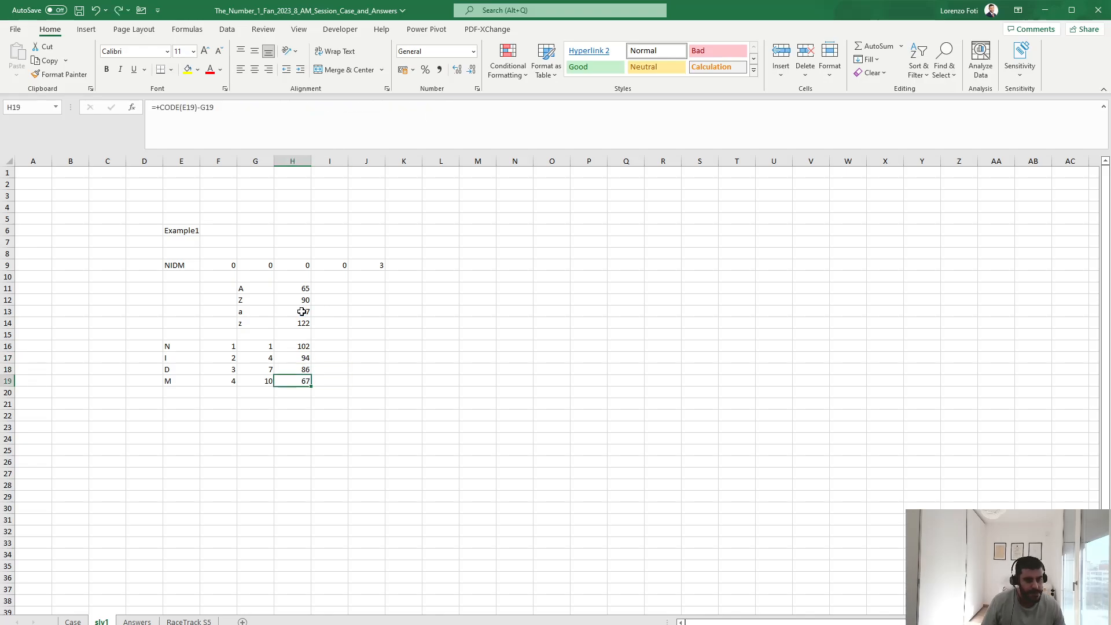
pyautogui.hotkey('ctrl', 'z')
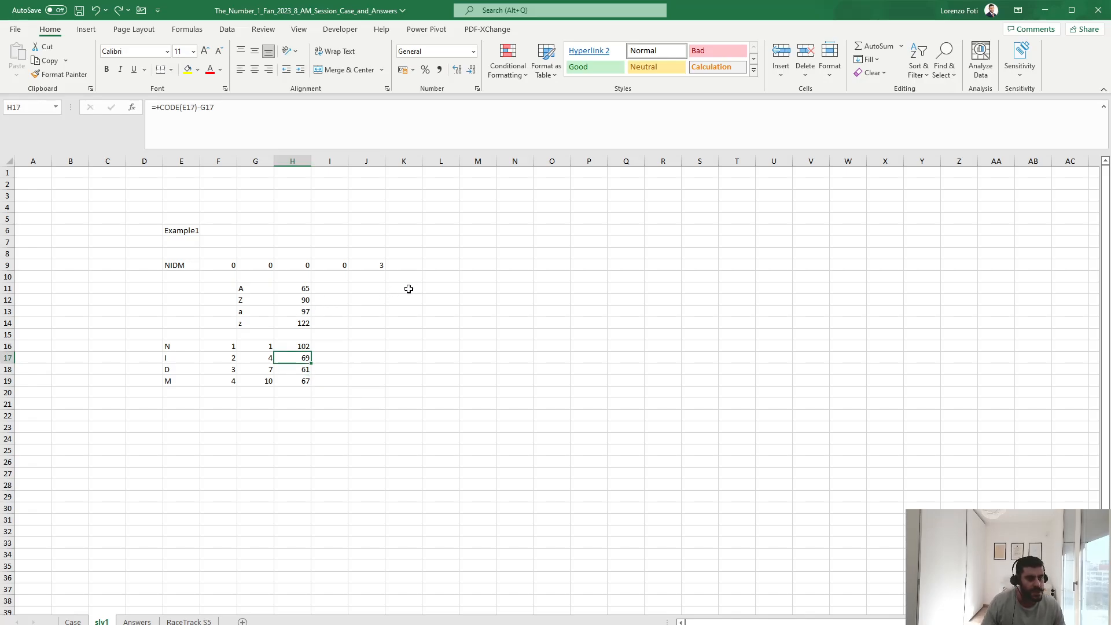
# Open an AND function around the second IFS condition x<$H$13 in the H16 formula
pyautogui.click(308, 343)
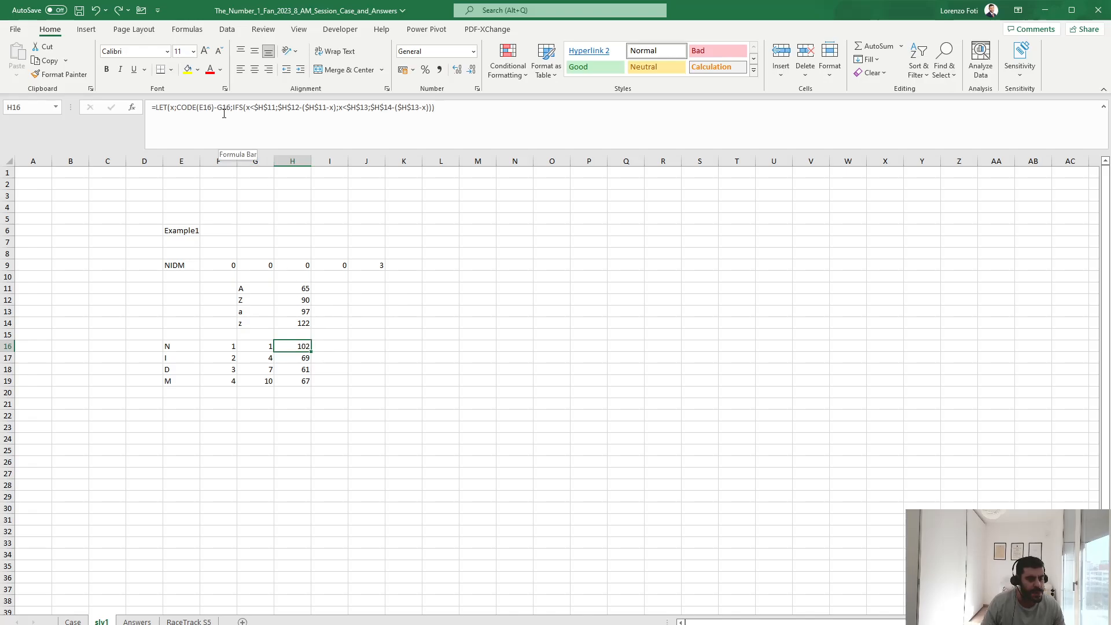
pyautogui.click(199, 107)
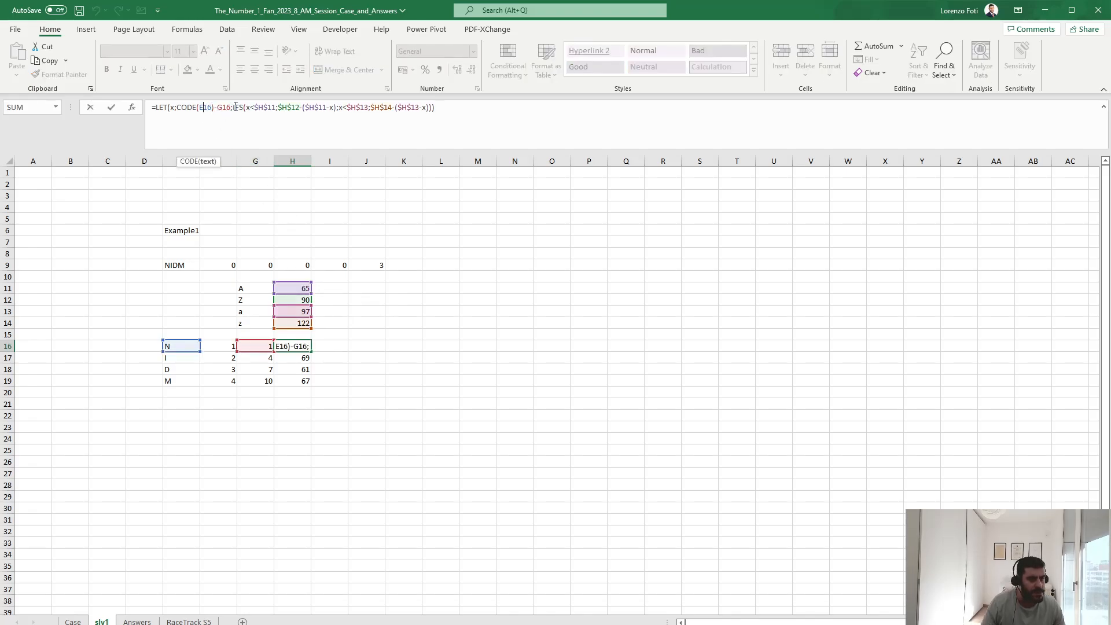
pyautogui.click(348, 107)
pyautogui.write('and(')
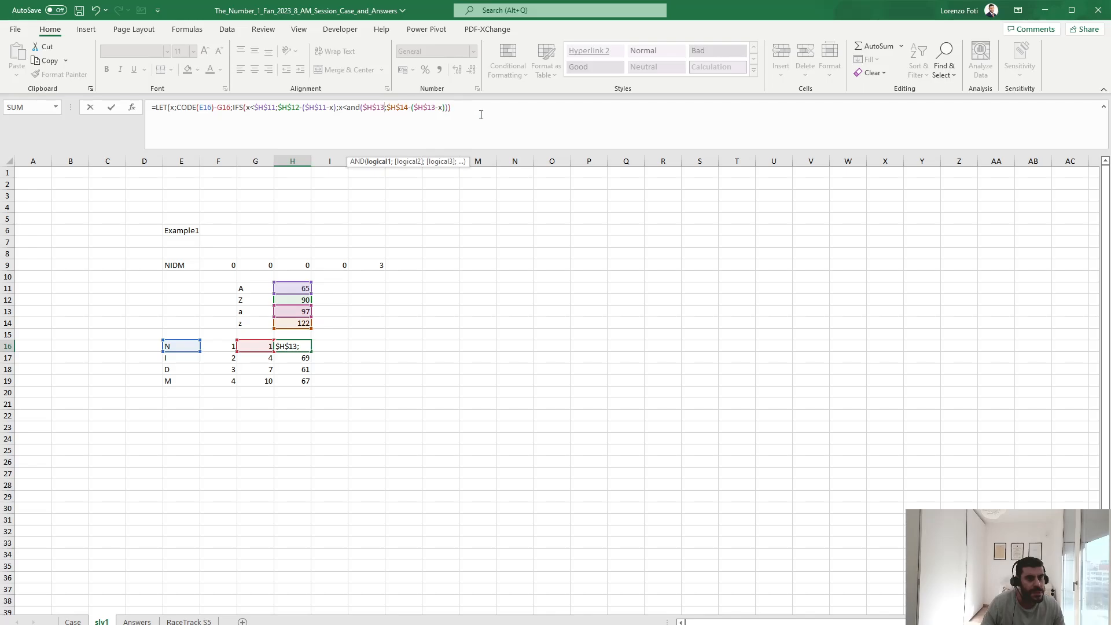
pyautogui.hotkey('ctrl', 'z')
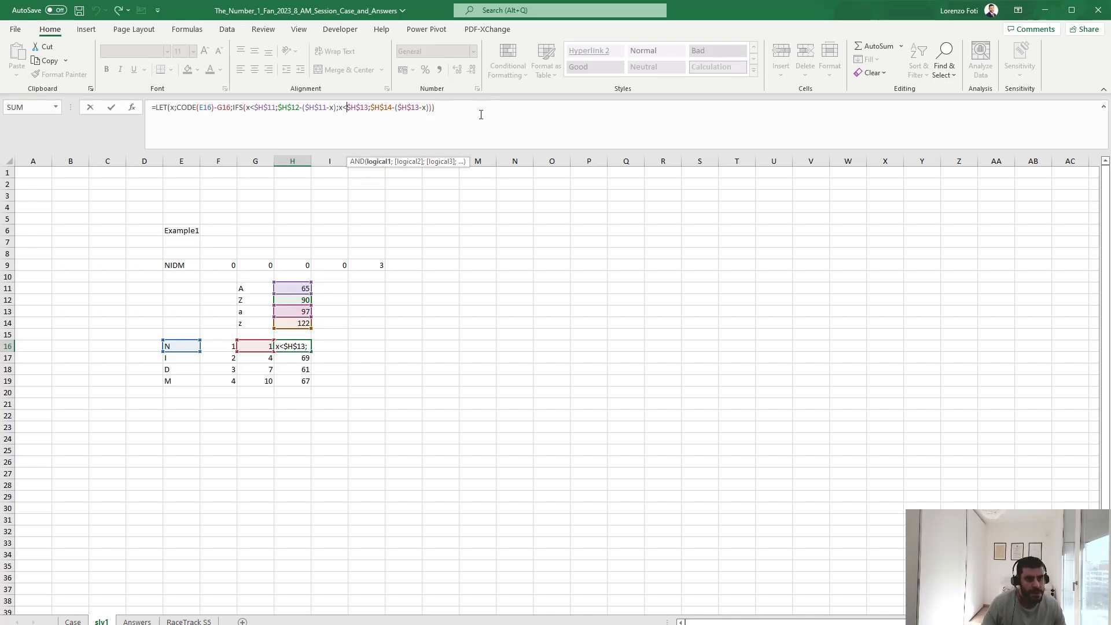
pyautogui.write('and(')
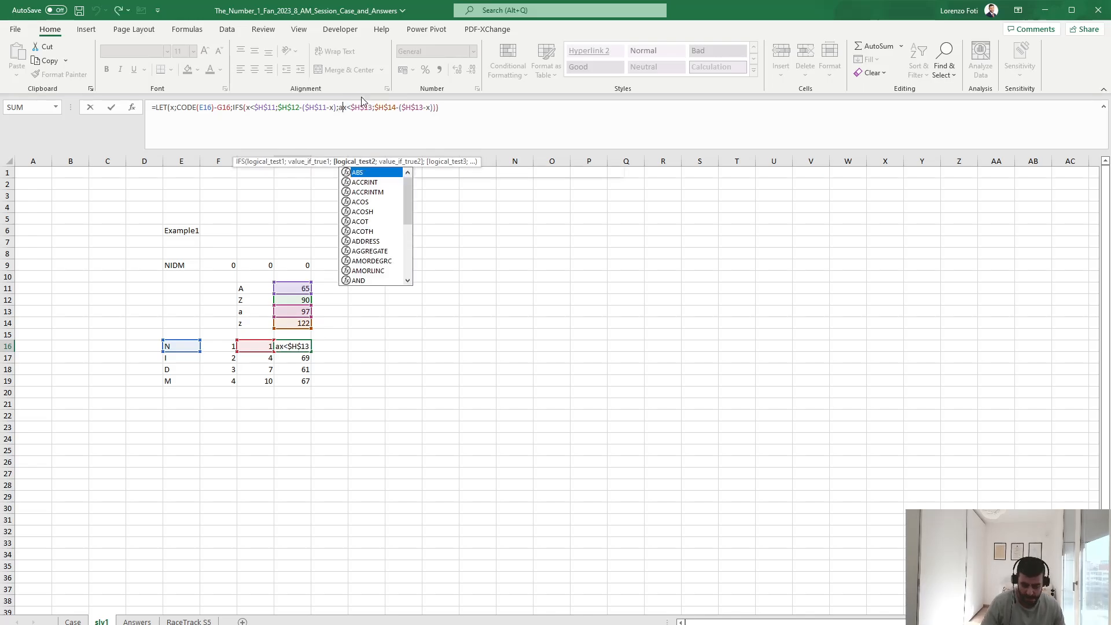
# Add x>$H$12 as the second AND test, close the AND and enter the H16 formula
pyautogui.click(385, 108)
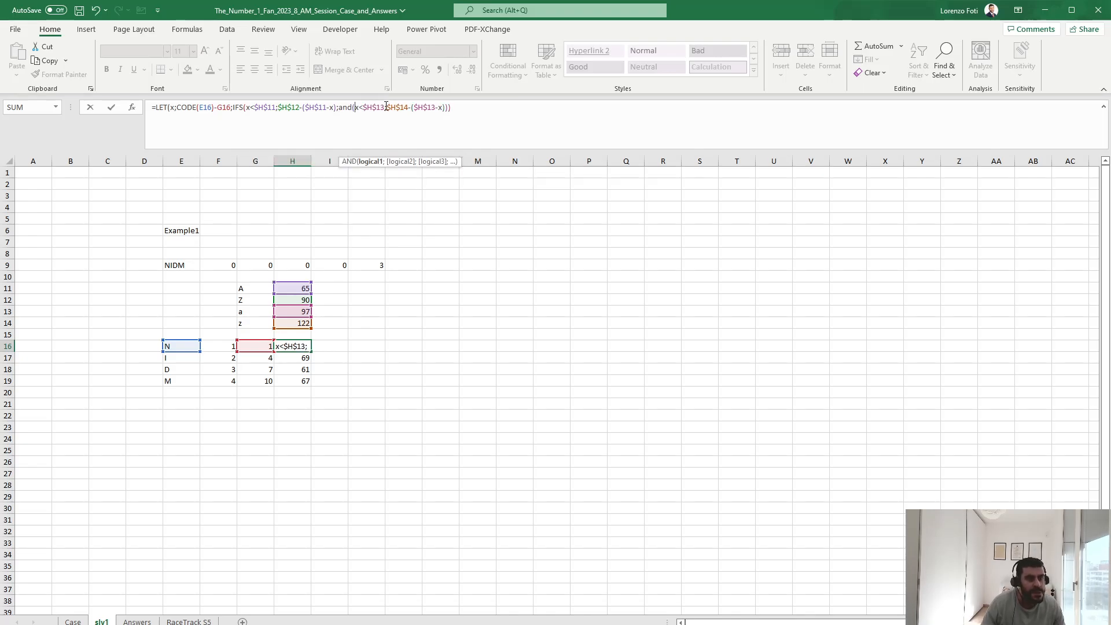
pyautogui.write(';x')
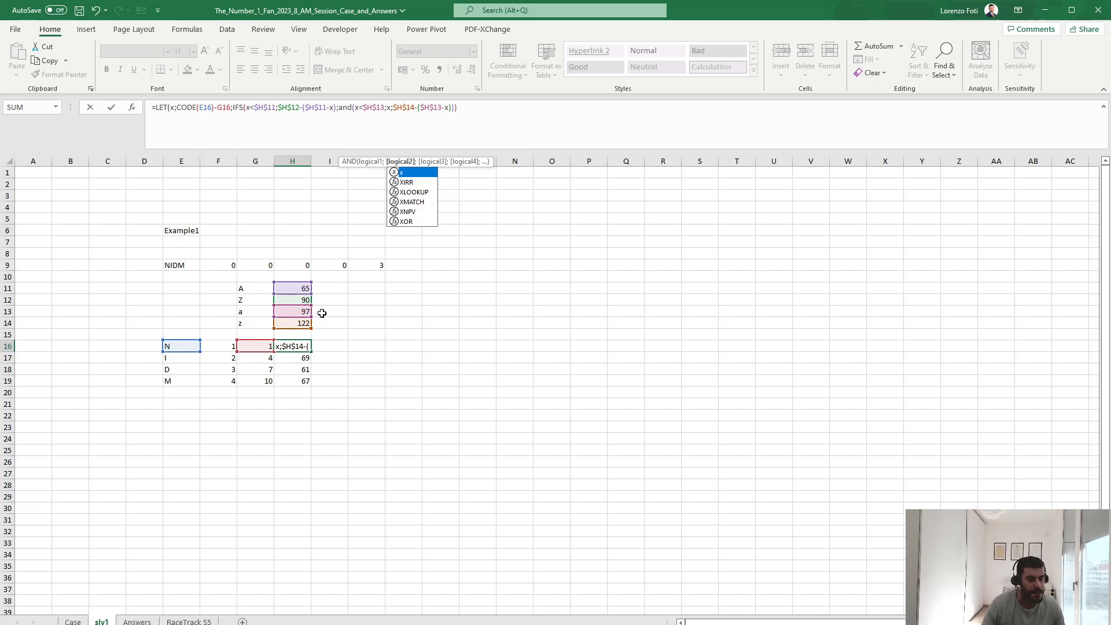
pyautogui.write('>')
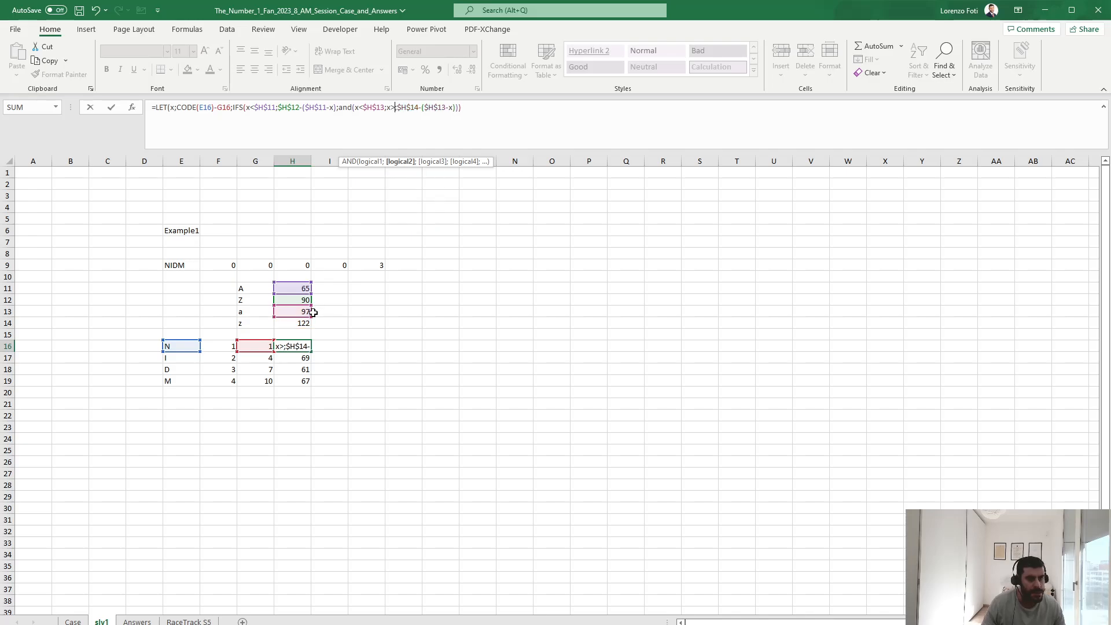
pyautogui.click(294, 297)
pyautogui.press('F4')
pyautogui.write(')')
pyautogui.hotkey('ctrl', 'Return')
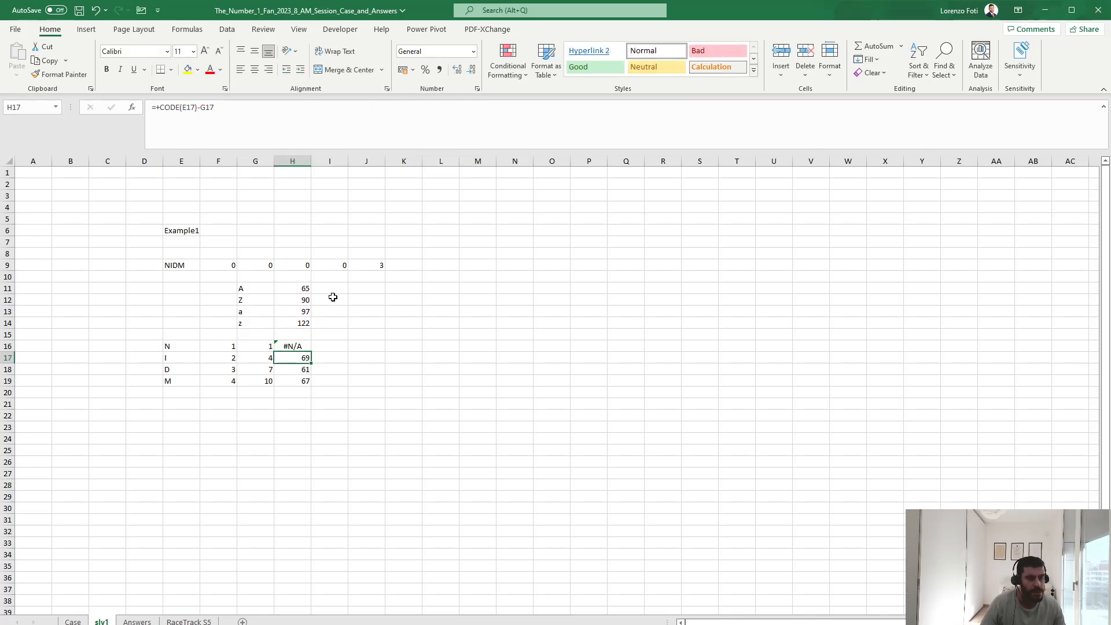
# Step through the evaluation of the H16 formula up to the AND test to trace its error
pyautogui.click(183, 28)
pyautogui.click(558, 75)
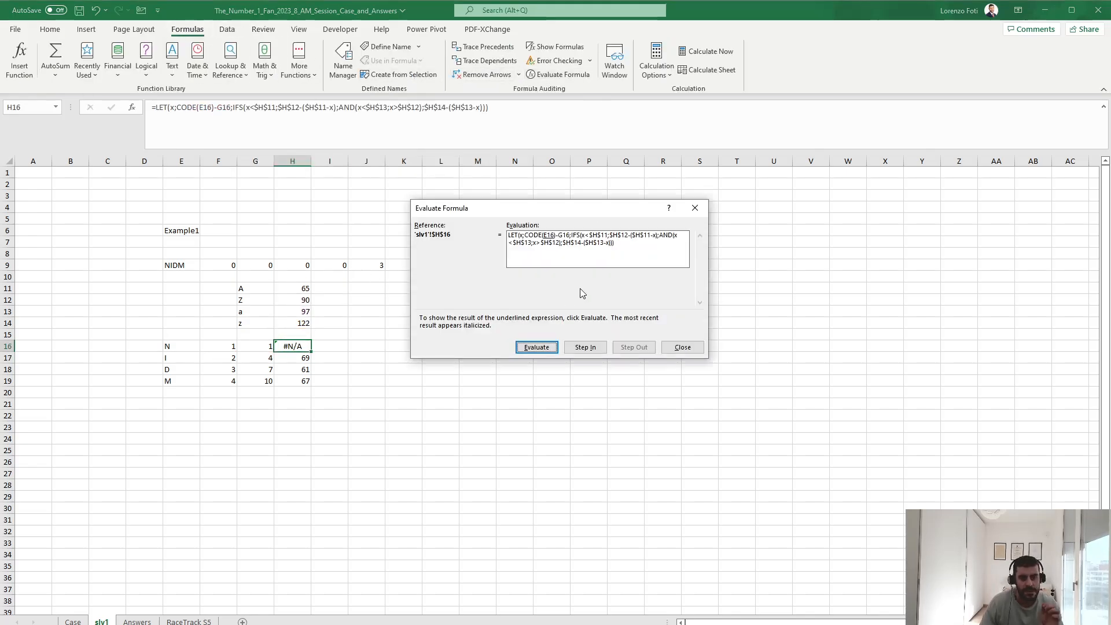
pyautogui.click(537, 347)
pyautogui.click(537, 347)
pyautogui.click(536, 348)
pyautogui.click(552, 349)
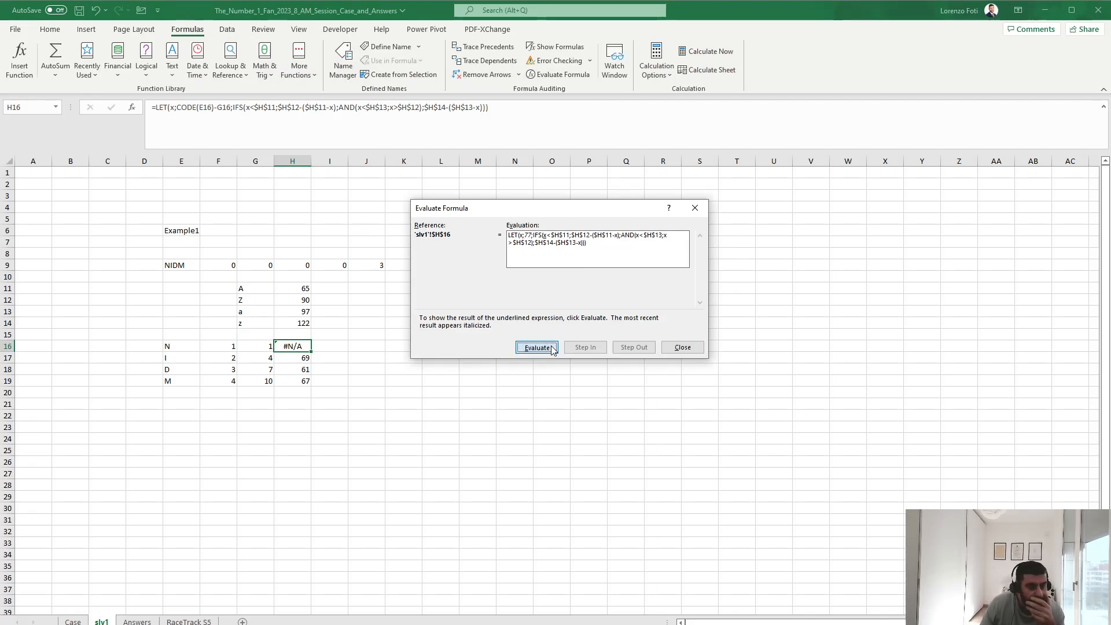
pyautogui.click(551, 348)
pyautogui.click(550, 349)
pyautogui.click(549, 349)
pyautogui.click(548, 349)
pyautogui.click(550, 349)
pyautogui.click(549, 349)
pyautogui.click(545, 348)
pyautogui.click(544, 348)
pyautogui.click(546, 348)
pyautogui.click(547, 349)
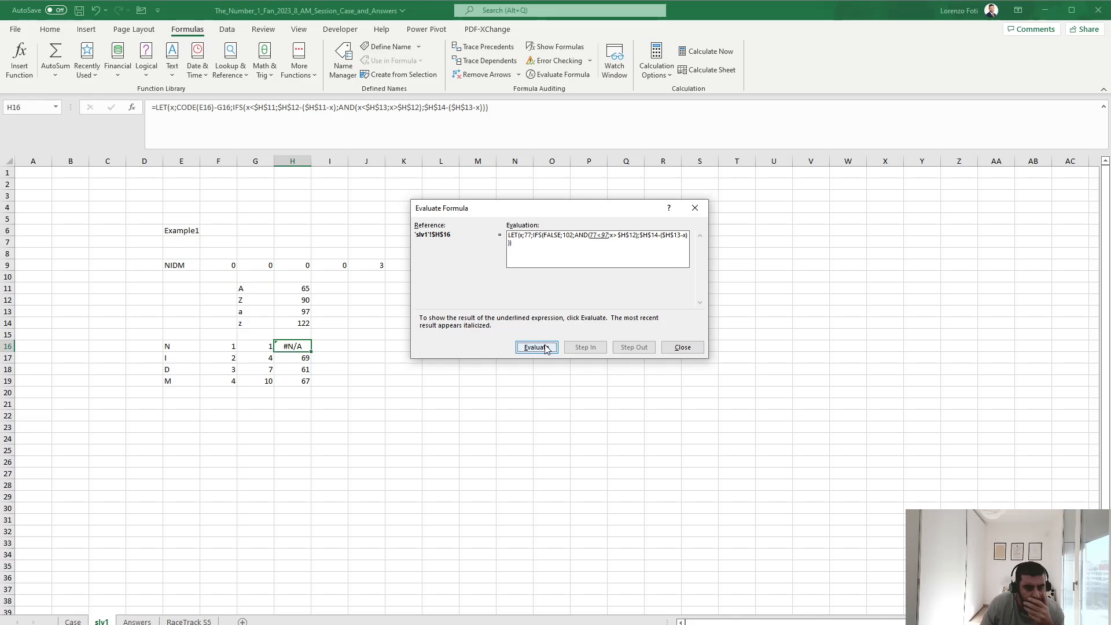
pyautogui.click(546, 349)
pyautogui.click(546, 349)
pyautogui.click(546, 349)
pyautogui.click(547, 349)
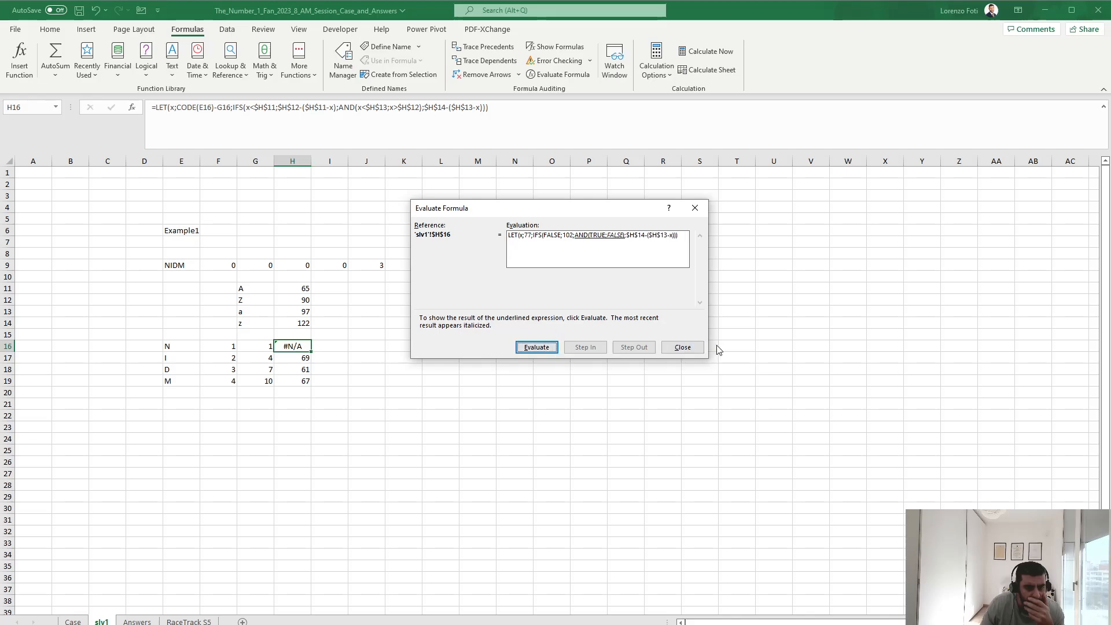
pyautogui.click(682, 347)
# Add a final TRUE condition that returns x to the IFS in H16
pyautogui.click(490, 106)
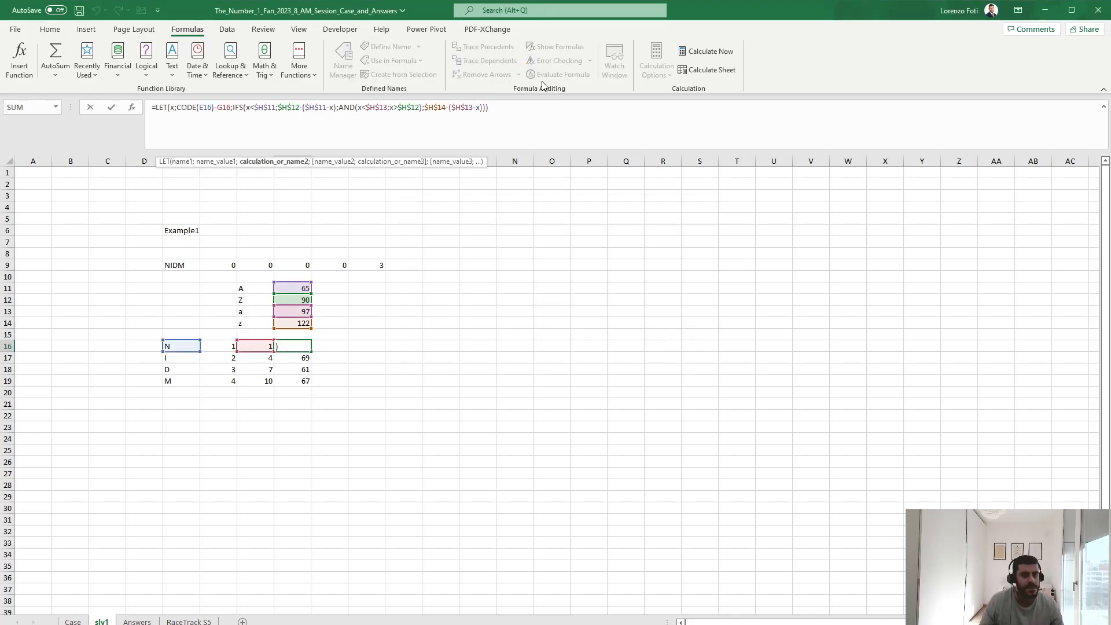
pyautogui.press('Left')
pyautogui.press('Left')
pyautogui.write(';true;x')
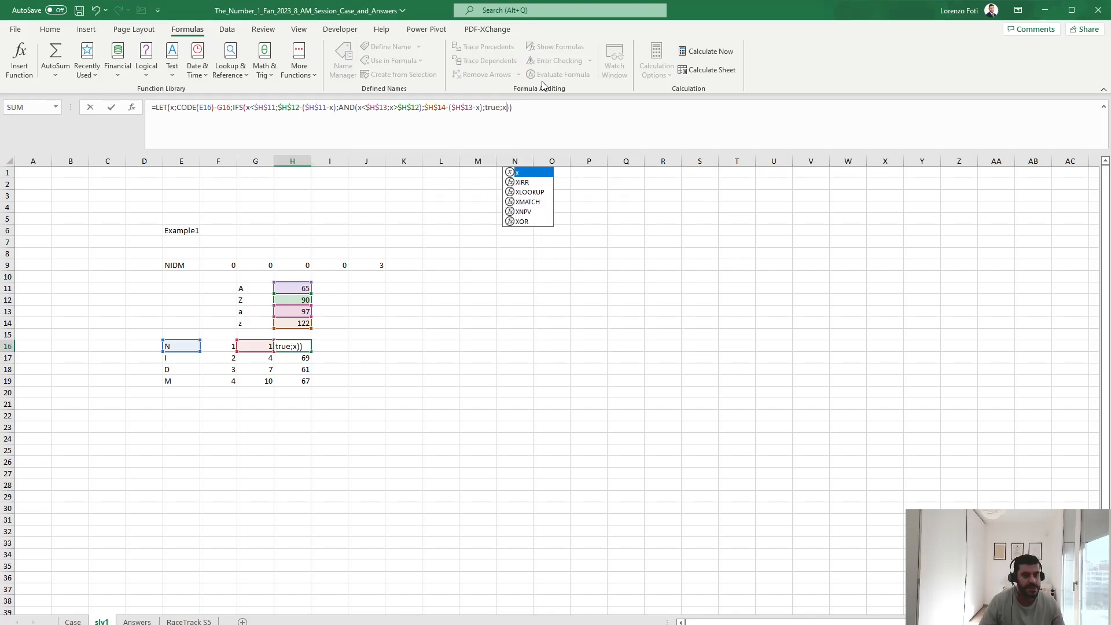
pyautogui.press('Return')
# Copy the completed LET formula from H16 to H17:H19
pyautogui.hotkey('ctrl', 'd')
pyautogui.press('Down')
pyautogui.hotkey('ctrl', 'd')
pyautogui.press('Down')
pyautogui.hotkey('ctrl', 'd')
# Enter a CHAR formula in I16 that turns the code in H16 into a letter
pyautogui.press('Up')
pyautogui.press('Up')
pyautogui.press('Right')
pyautogui.press('Up')
pyautogui.write('+char(')
pyautogui.press('Left')
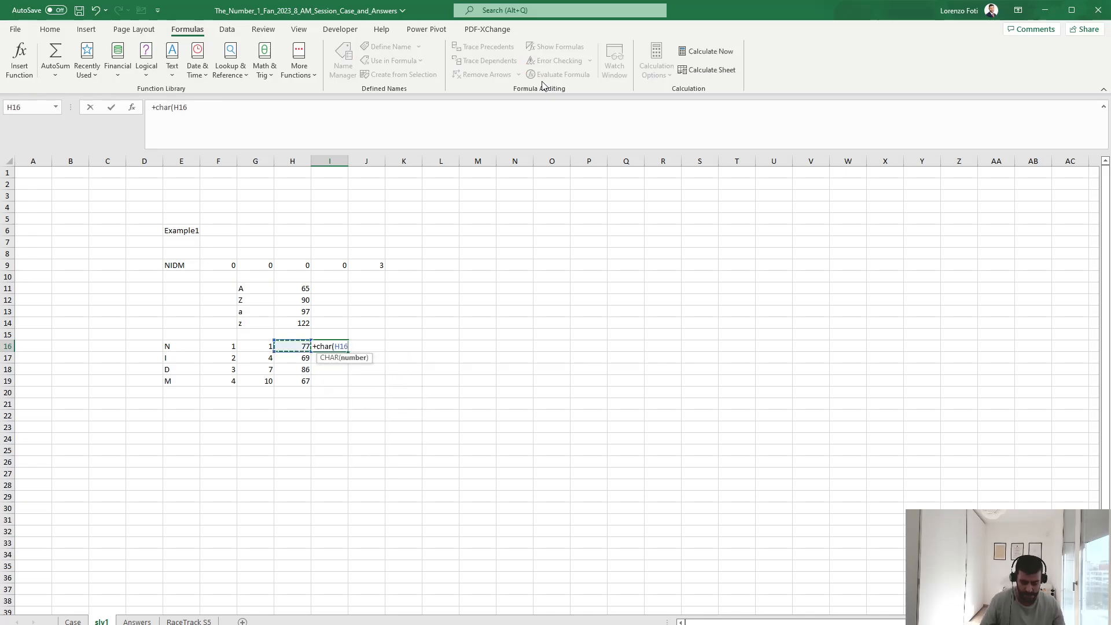
pyautogui.press('Return')
# Copy the CHAR formula from I16 to I17:I19
pyautogui.hotkey('ctrl', 'd')
pyautogui.press('Down')
pyautogui.hotkey('ctrl', 'd')
pyautogui.press('Down')
pyautogui.hotkey('ctrl', 'd')
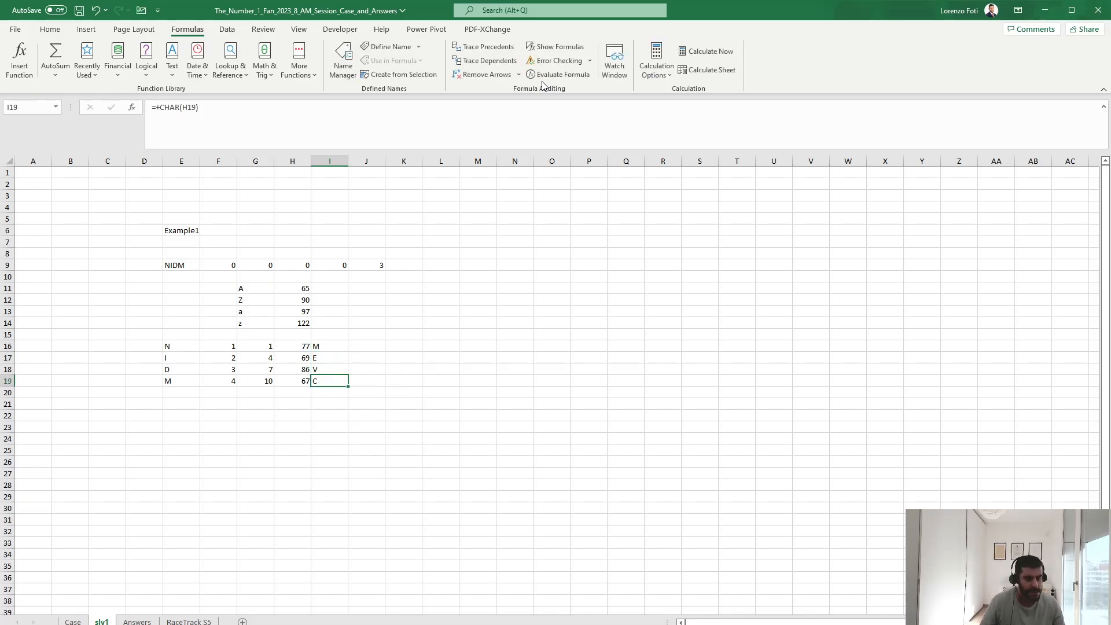
# Compare the decoded letters in I16:I19 with the Example1 answer on the Case sheet
pyautogui.press('Up')
pyautogui.press('Up')
pyautogui.press('Up')
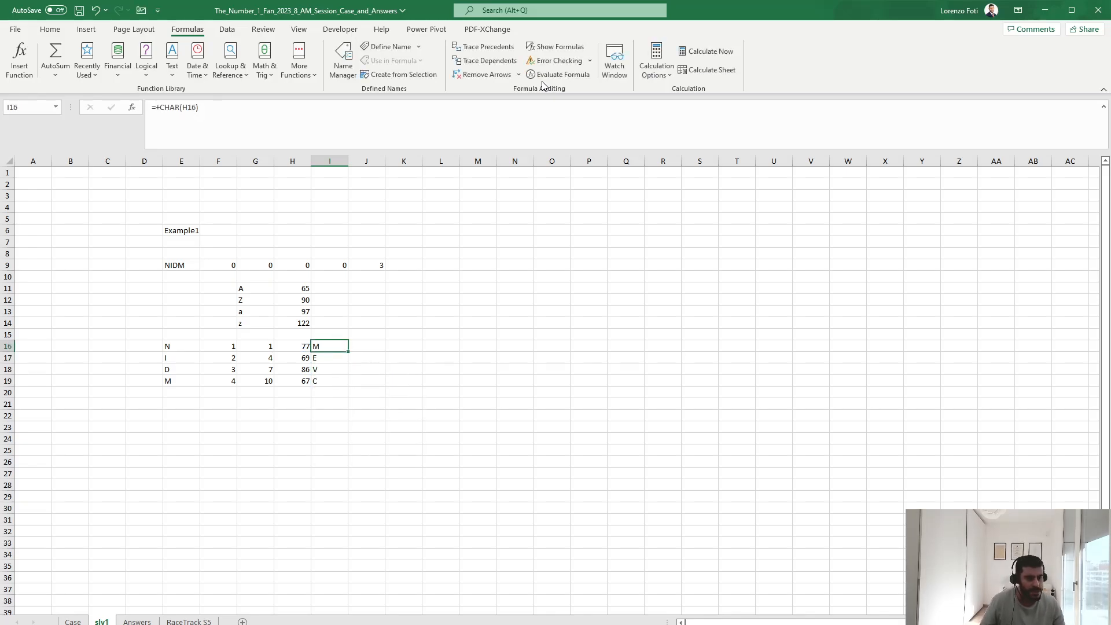
pyautogui.hotkey('ctrl', 'pageup')
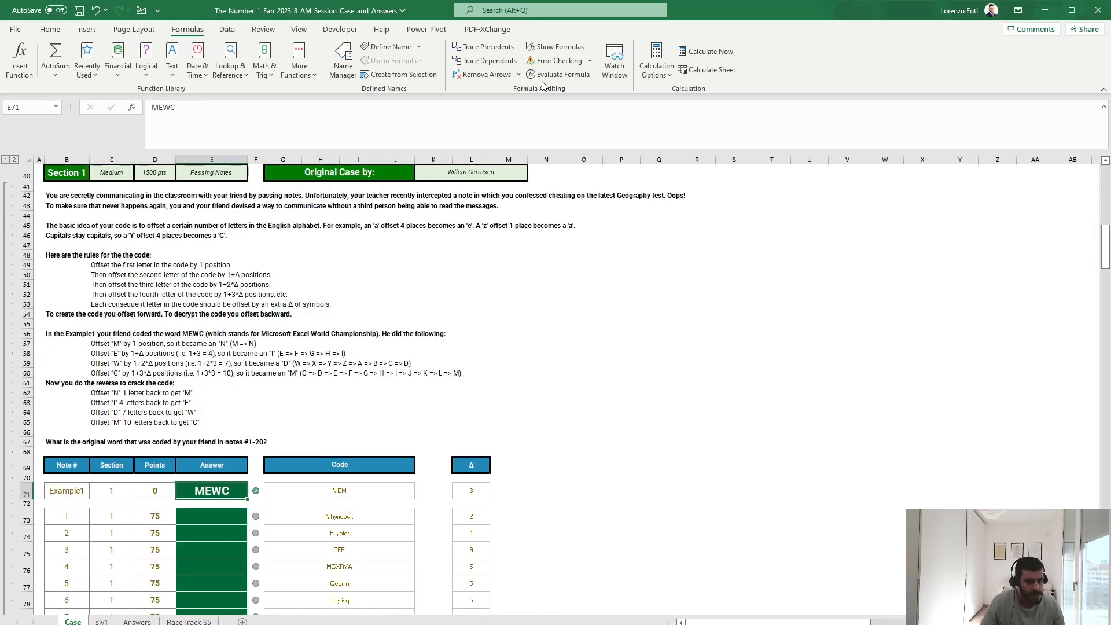
pyautogui.hotkey('ctrl', 'pagedown')
pyautogui.press('Down')
pyautogui.press('Down')
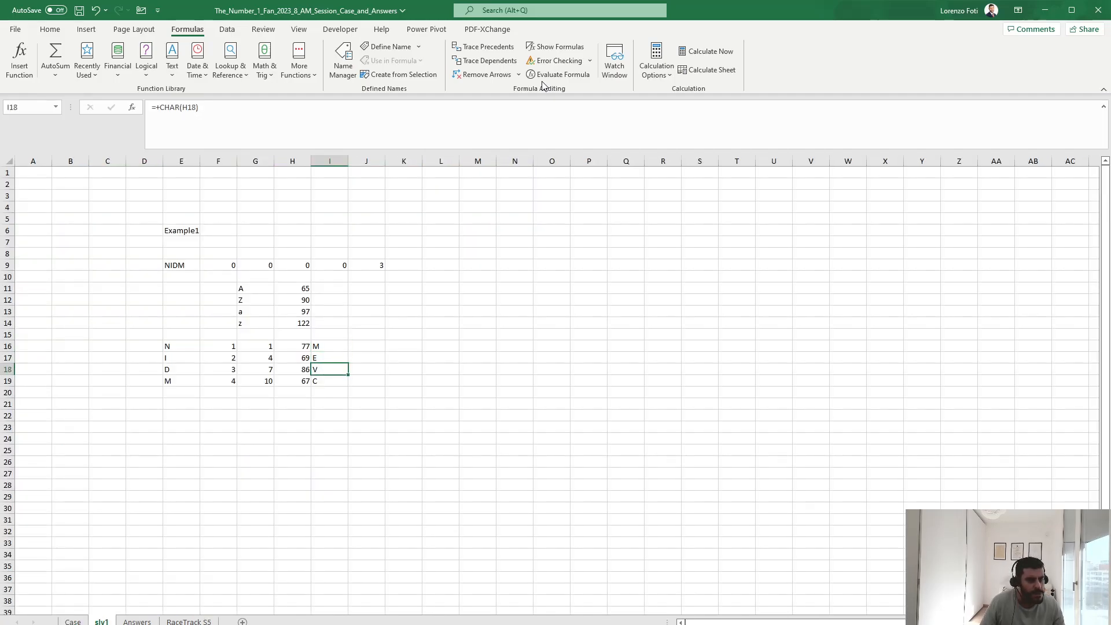
# Try changing the second IFS result in H18 to $H$14-($H$13-x+1) and undo the change
pyautogui.press('Left')
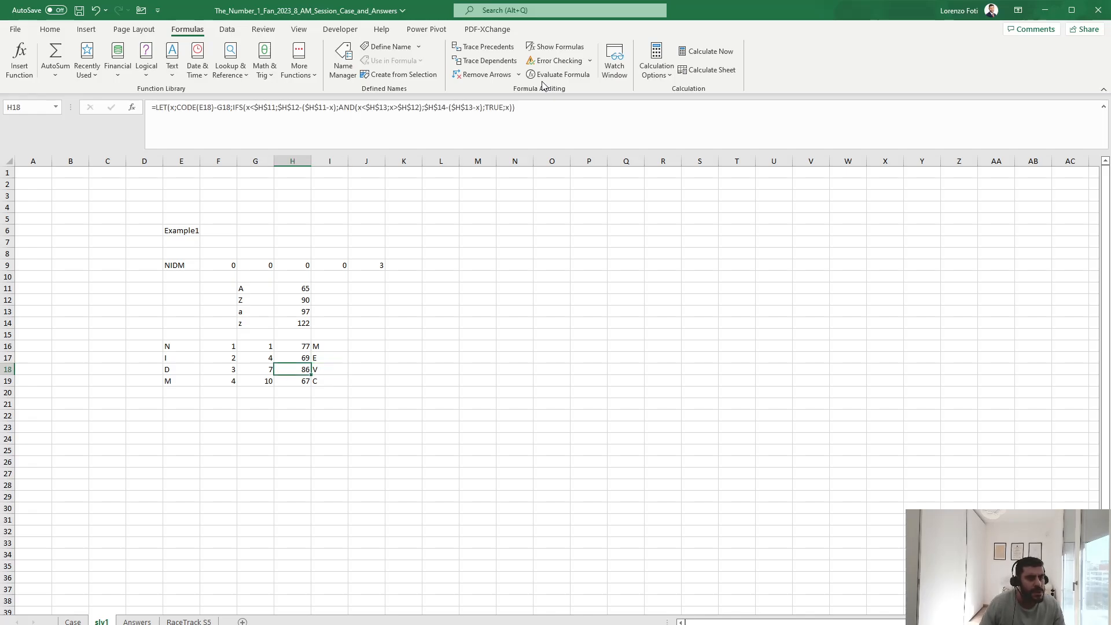
pyautogui.click(479, 107)
pyautogui.write(')')
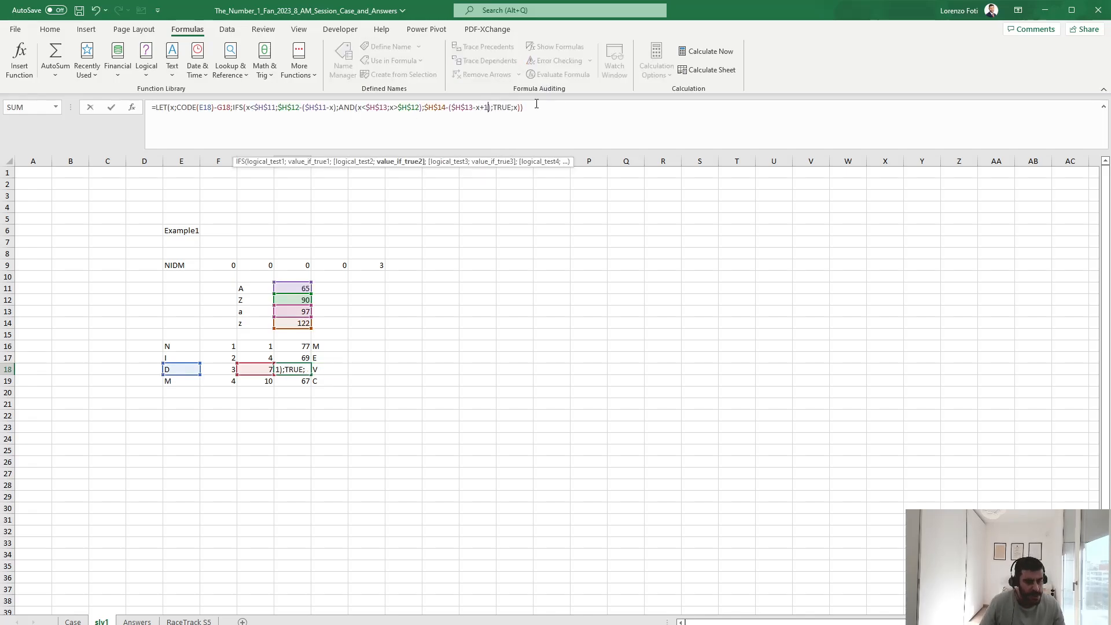
pyautogui.press('Return')
pyautogui.hotkey('ctrl', 'z')
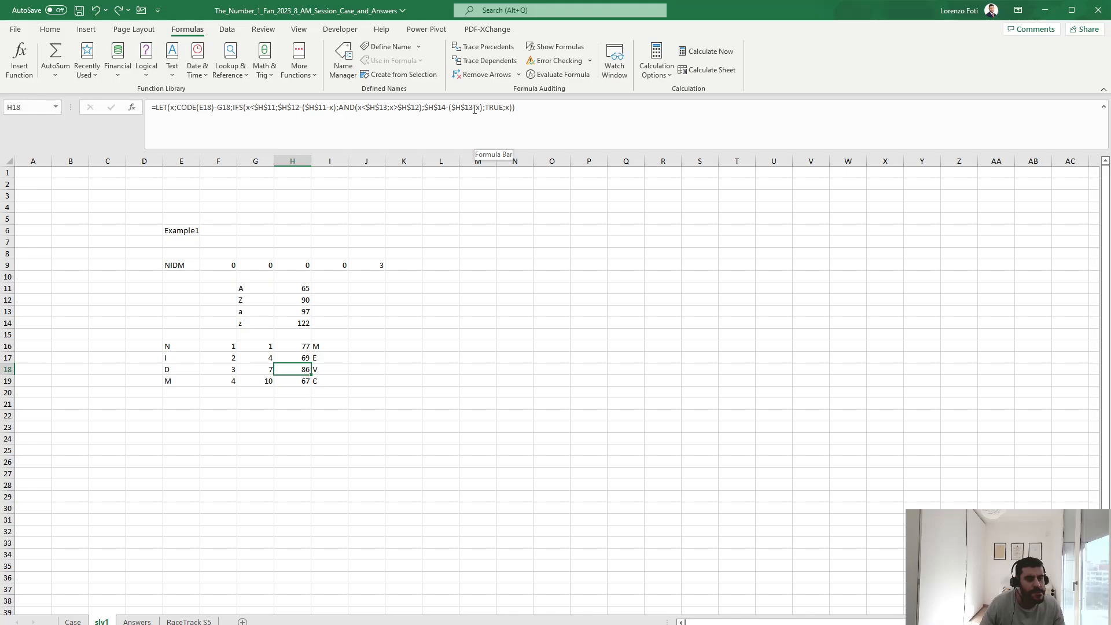
# Step through the evaluation of the H18 formula up to the first IFS result
pyautogui.click(549, 74)
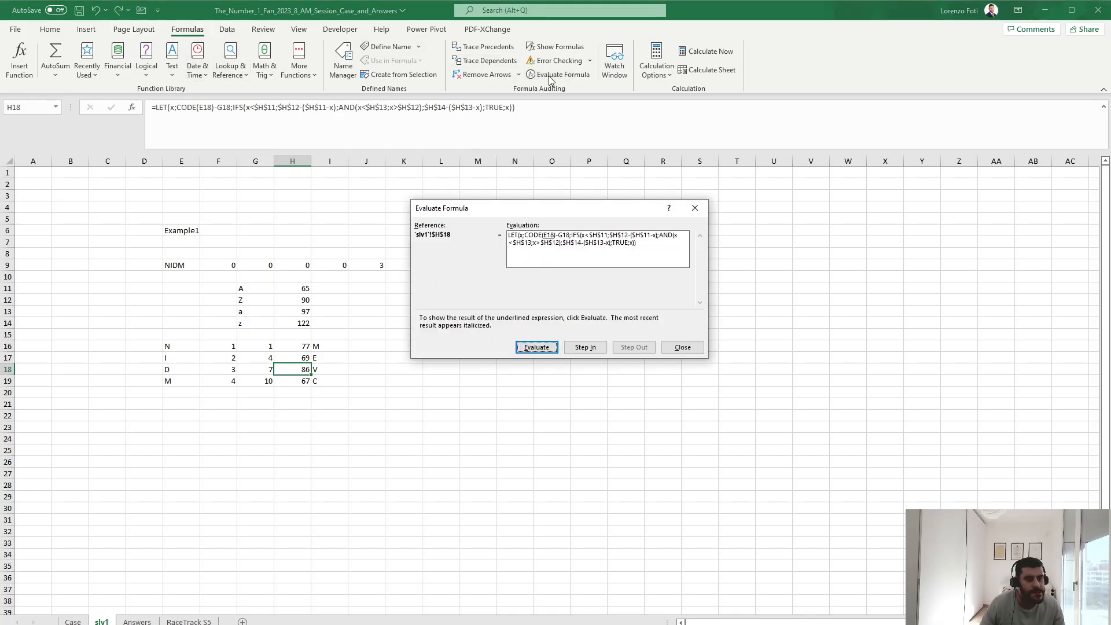
pyautogui.click(547, 348)
pyautogui.click(547, 348)
pyautogui.click(547, 348)
pyautogui.click(547, 347)
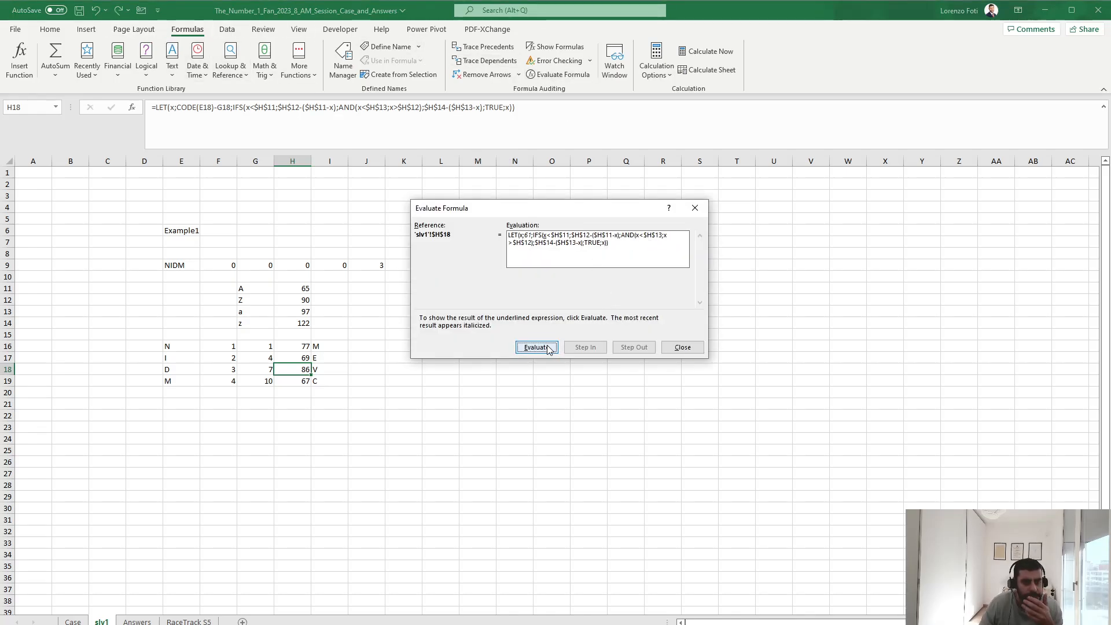
pyautogui.click(547, 347)
pyautogui.click(547, 347)
pyautogui.click(547, 348)
pyautogui.click(547, 348)
pyautogui.click(547, 348)
pyautogui.click(546, 348)
pyautogui.click(547, 348)
pyautogui.click(553, 351)
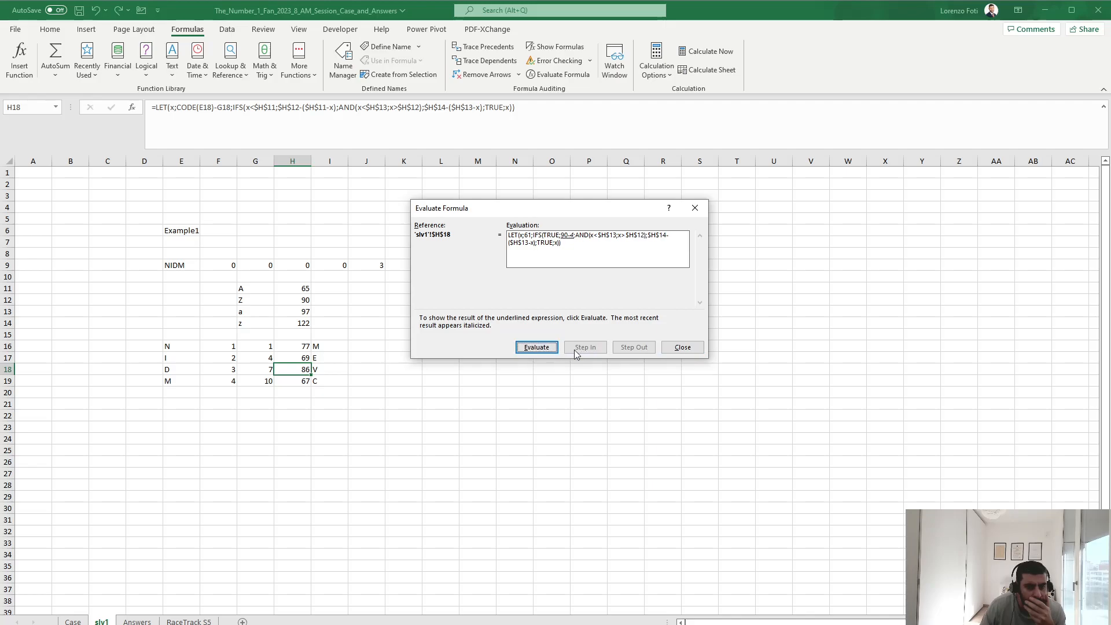
pyautogui.click(684, 348)
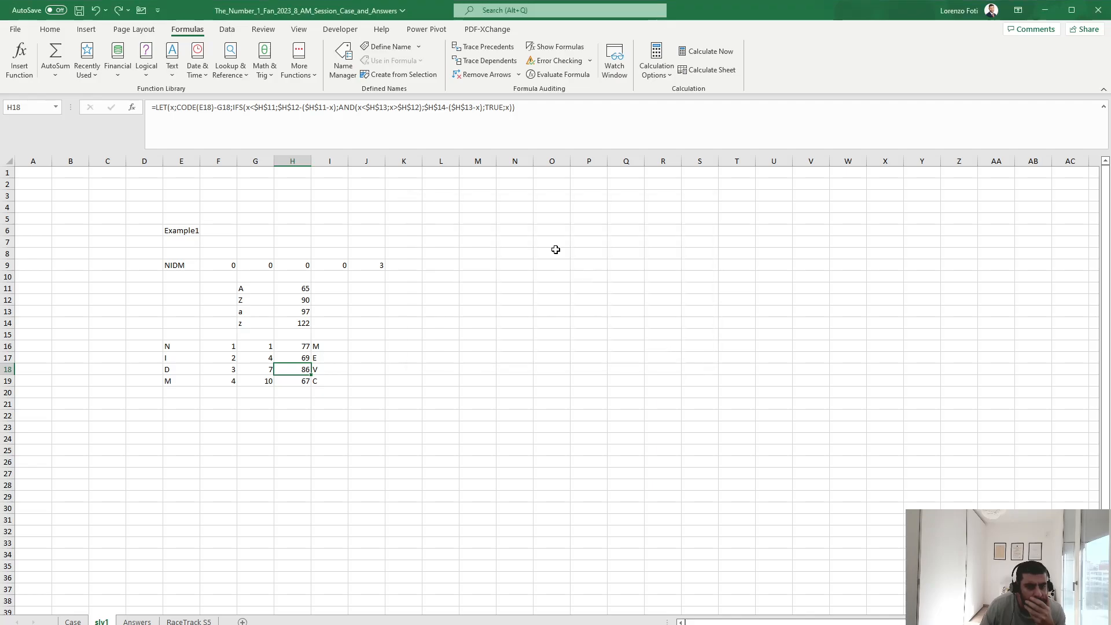
# Try adding +1 to the uppercase wraparound result in the H18 formula and undo the change
pyautogui.click(336, 108)
pyautogui.write('+1')
pyautogui.press('Return')
pyautogui.hotkey('ctrl', 'z')
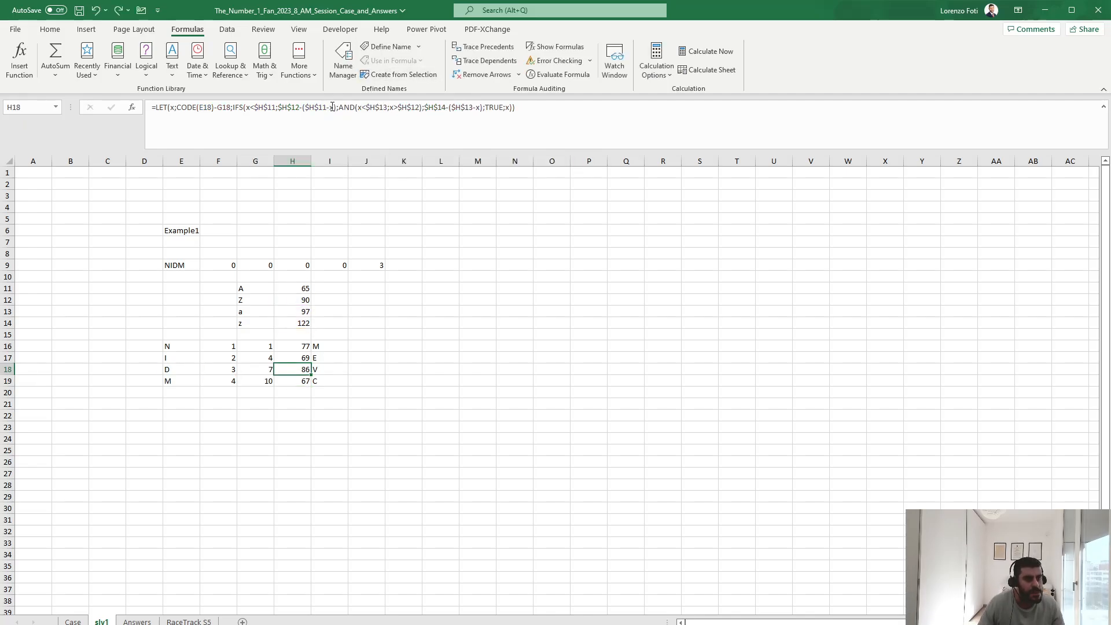
# Adjust the uppercase wraparound result in the H18 formula by one so that D decodes to W
pyautogui.click(333, 107)
pyautogui.press('Return')
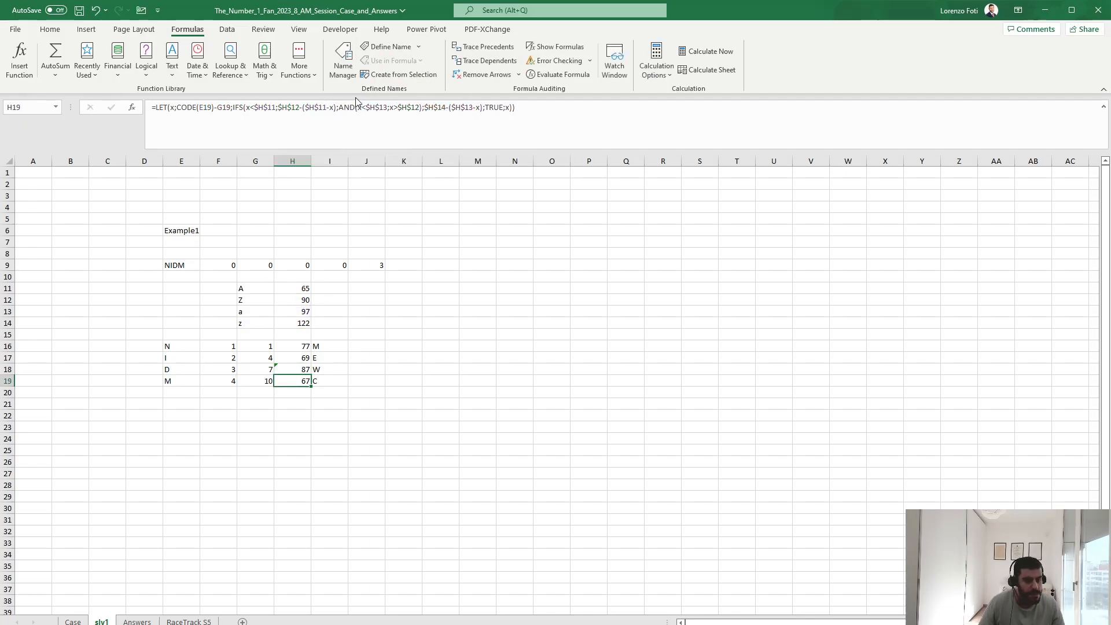
# Adjust the lowercase wraparound result in the H18 formula to $H$14-($H$13-x-1)
pyautogui.press('Up')
pyautogui.click(487, 107)
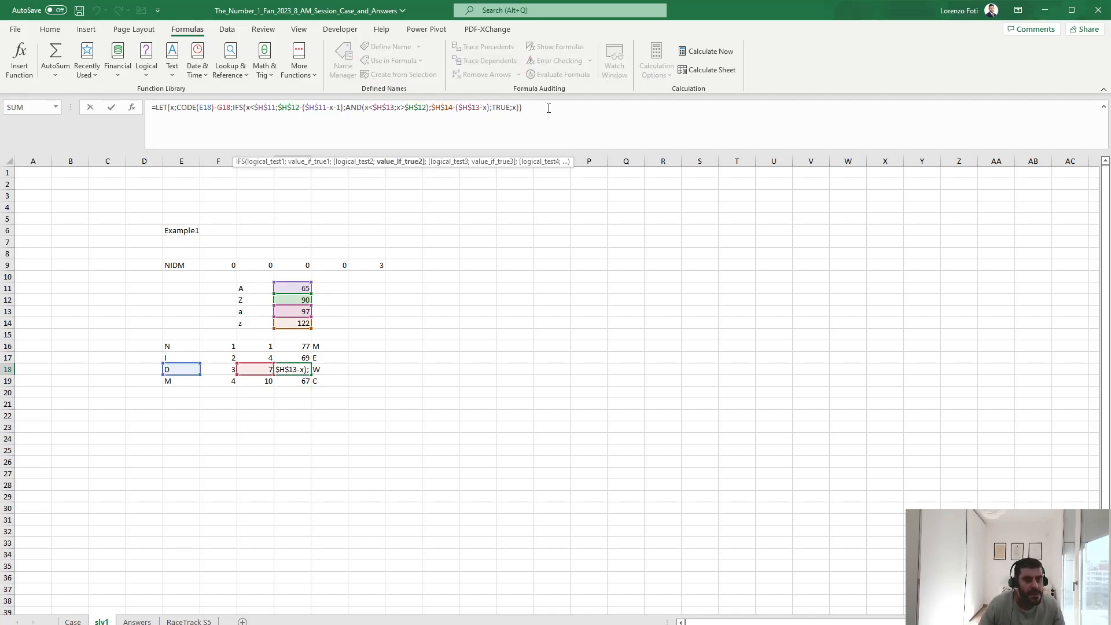
pyautogui.write(')')
pyautogui.press('Return')
# Copy the corrected H18 formula to the other decoded letter codes in H16:H19
pyautogui.press('Up')
pyautogui.hotkey('ctrl', 'c')
pyautogui.press('Up')
pyautogui.press('Up')
pyautogui.hotkey('shift', 'Down')
pyautogui.hotkey('shift', 'Down')
pyautogui.hotkey('shift', 'Down')
pyautogui.hotkey('ctrl', 'v')
pyautogui.press('Escape')
# Enter a CONCAT formula in B10 that joins the decoded letters in I16:I33
pyautogui.press('Right')
pyautogui.press('Left')
pyautogui.press('Left')
pyautogui.press('Left')
pyautogui.press('Left')
pyautogui.press('Left')
pyautogui.press('Left')
pyautogui.press('Up')
pyautogui.press('Up')
pyautogui.press('Up')
pyautogui.press('Up')
pyautogui.press('Up')
pyautogui.press('Up')
pyautogui.press('Left')
pyautogui.write('+CONCAT(')
pyautogui.press('Down')
pyautogui.press('Right')
pyautogui.press('Right')
pyautogui.press('Right')
pyautogui.press('Down')
pyautogui.press('Right')
pyautogui.press('Down')
pyautogui.press('Right')
pyautogui.press('Down')
pyautogui.press('Right')
pyautogui.press('Down')
pyautogui.press('Right')
pyautogui.press('Down')
pyautogui.hotkey('shift', 'Down')
pyautogui.hotkey('shift', 'Down')
pyautogui.hotkey('shift', 'Down')
pyautogui.hotkey('shift', 'Down')
pyautogui.hotkey('shift', 'Down')
pyautogui.hotkey('shift', 'Down')
pyautogui.hotkey('shift', 'Down')
pyautogui.hotkey('shift', 'Down')
pyautogui.hotkey('shift', 'Down')
pyautogui.hotkey('shift', 'Down')
pyautogui.hotkey('shift', 'Down')
pyautogui.hotkey('shift', 'Down')
pyautogui.hotkey('shift', 'Down')
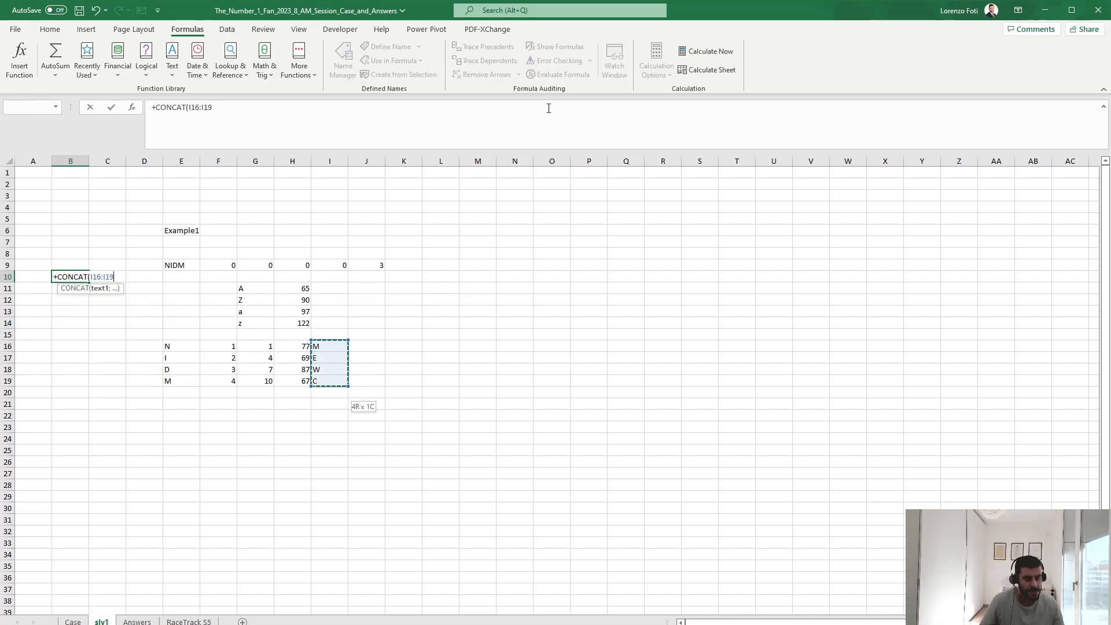
pyautogui.hotkey('shift', 'Down')
pyautogui.hotkey('shift', 'Down')
pyautogui.hotkey('shift', 'Down')
pyautogui.hotkey('shift', 'Down')
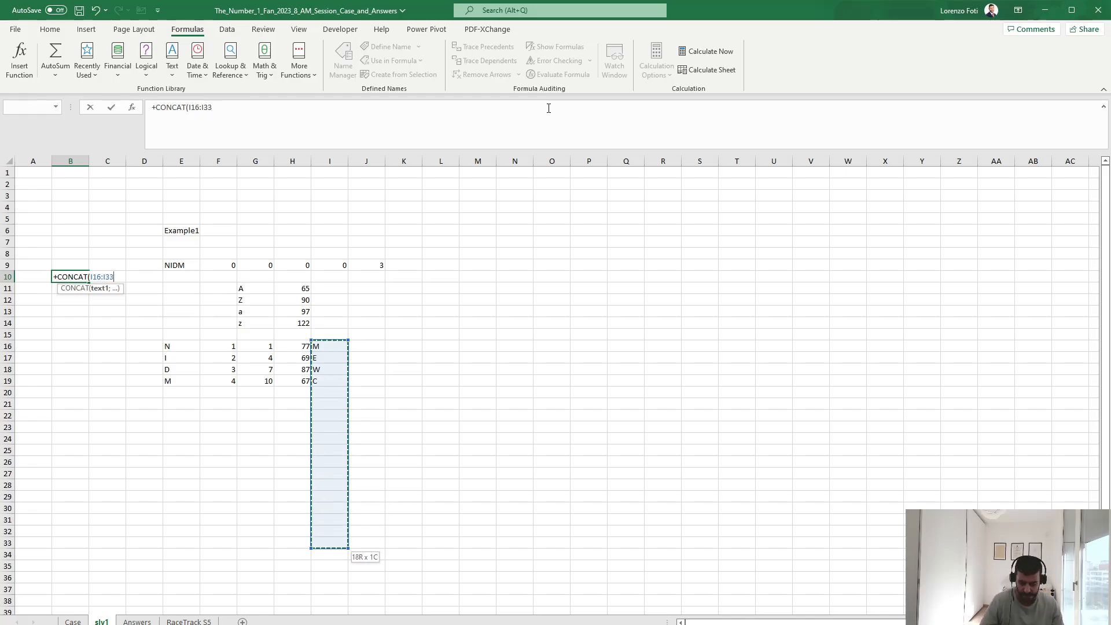
pyautogui.hotkey('ctrl', 'Return')
# Insert two columns before column B to make room beside the CONCAT result
pyautogui.press('Down')
pyautogui.hotkey('alt', 'i')
pyautogui.press('c')
pyautogui.hotkey('alt', 'i')
pyautogui.press('c')
# List the note numbers 1 to 20 from C11 down with SEQUENCE(20)
pyautogui.press('Right')
pyautogui.write('+seq')
pyautogui.press('Tab')
pyautogui.write('20)+')
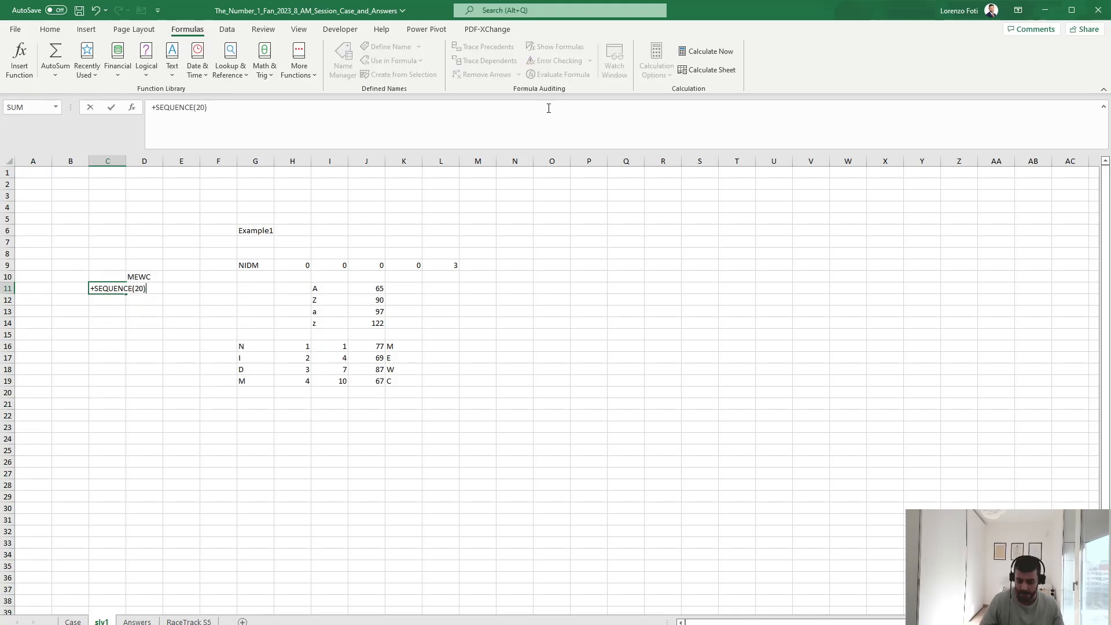
pyautogui.press('BackSpace')
pyautogui.press('Return')
# Create a what-if data table over C10:D30 with G6 as the column input cell, and recalculate it
pyautogui.press('Up')
pyautogui.press('Up')
pyautogui.hotkey('shift', 'Right')
pyautogui.hotkey('shift', 'Down')
pyautogui.hotkey('shift', 'Down')
pyautogui.hotkey('shift', 'Down')
pyautogui.hotkey('shift', 'Down')
pyautogui.hotkey('shift', 'Down')
pyautogui.hotkey('shift', 'Down')
pyautogui.hotkey('shift', 'Down')
pyautogui.hotkey('shift', 'Down')
pyautogui.hotkey('shift', 'Down')
pyautogui.hotkey('shift', 'Down')
pyautogui.hotkey('shift', 'Down')
pyautogui.hotkey('shift', 'Down')
pyautogui.hotkey('shift', 'Down')
pyautogui.hotkey('shift', 'Down')
pyautogui.hotkey('shift', 'Down')
pyautogui.hotkey('shift', 'Down')
pyautogui.hotkey('shift', 'Down')
pyautogui.hotkey('shift', 'Down')
pyautogui.hotkey('shift', 'Down')
pyautogui.hotkey('shift', 'Down')
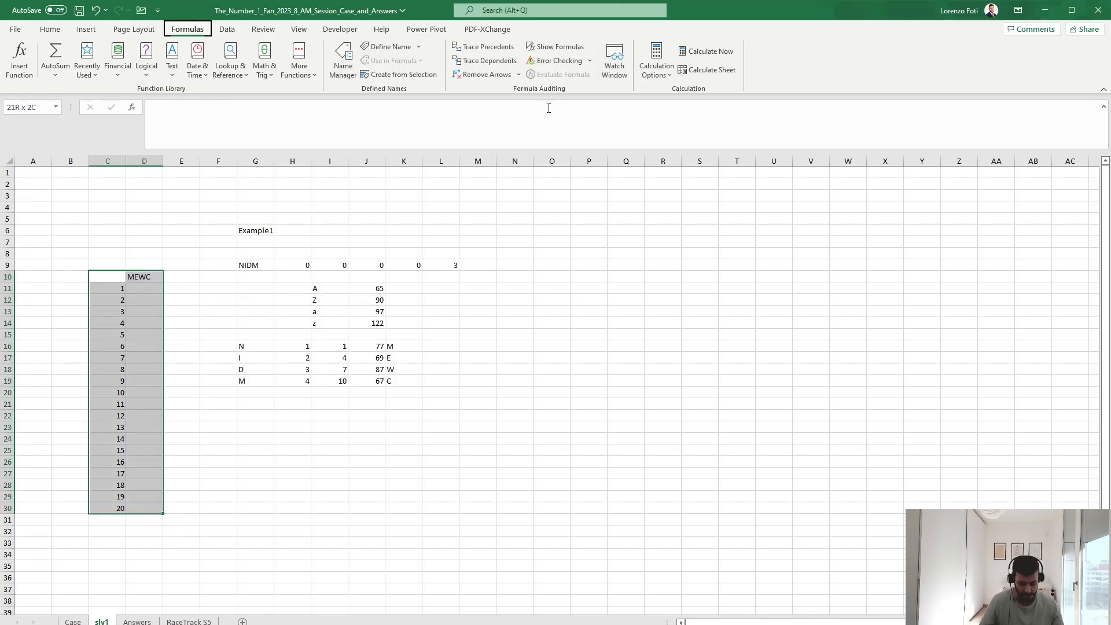
pyautogui.hotkey('alt', 'a')
pyautogui.press('w')
pyautogui.press('t')
pyautogui.press('Tab')
pyautogui.click(258, 227)
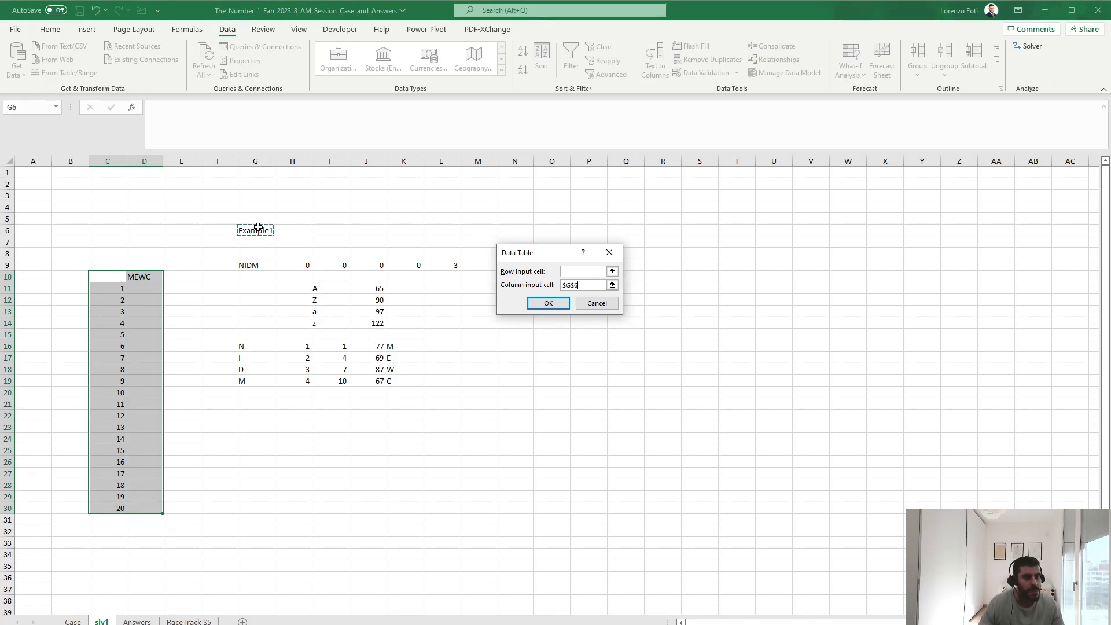
pyautogui.press('Return')
pyautogui.press('Right')
pyautogui.press('Left')
pyautogui.hotkey('alt', 'm')
pyautogui.press('F9')
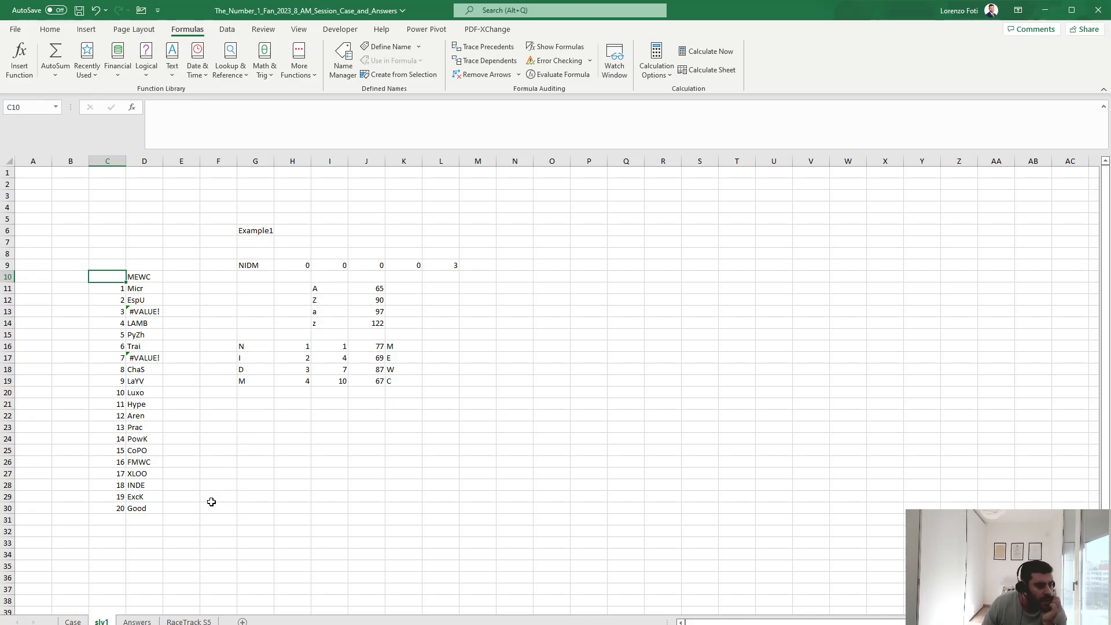
# Check the Case sheet, set the note selector in G6 to 1, and fill the I:K decoding formulas down to row 36
pyautogui.click(80, 621)
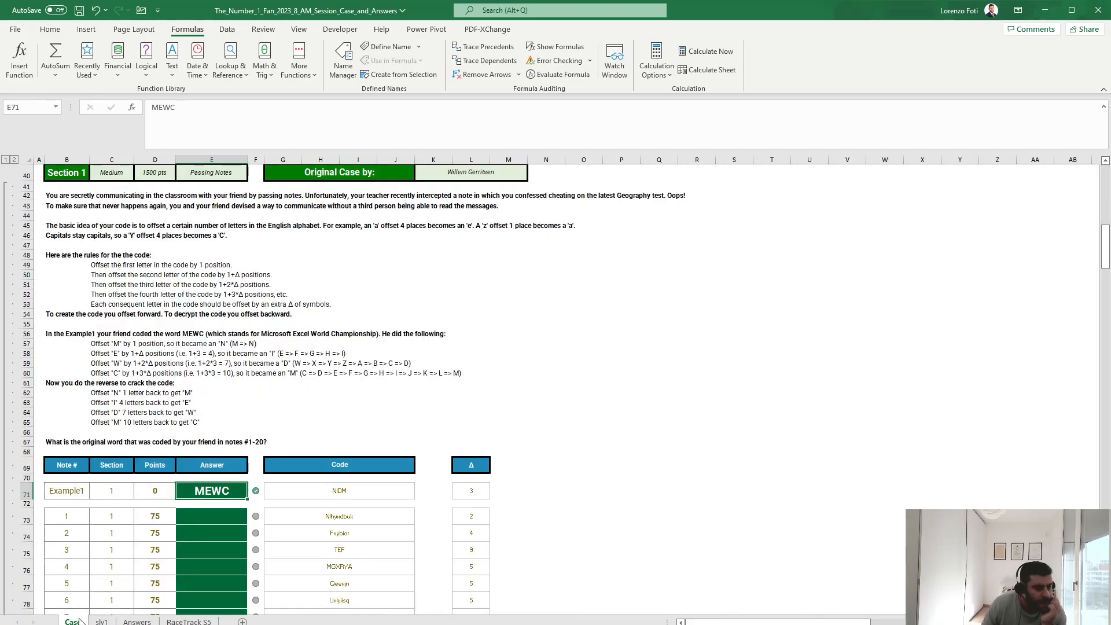
pyautogui.click(101, 621)
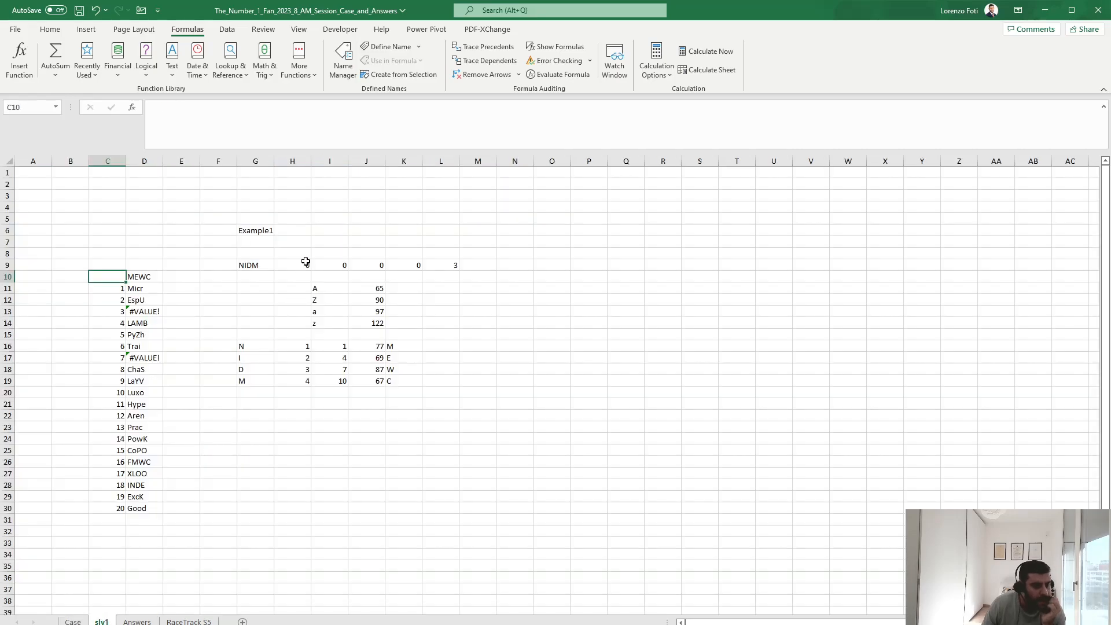
pyautogui.click(292, 231)
pyautogui.press('Left')
pyautogui.write('1')
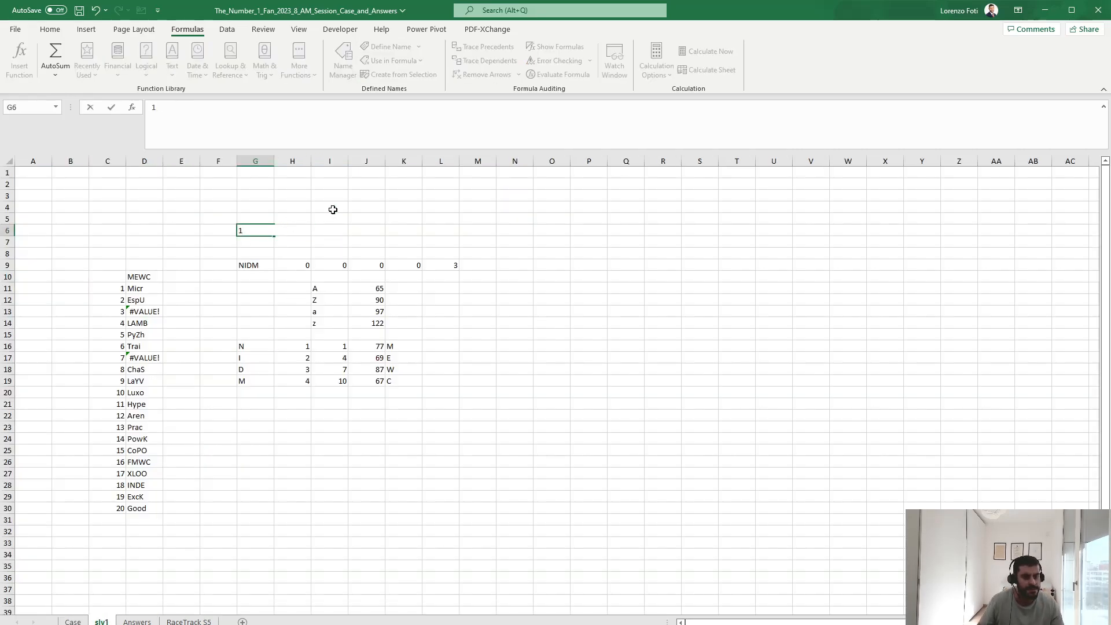
pyautogui.press('Return')
pyautogui.moveTo(340, 385); pyautogui.dragTo(423, 584)
pyautogui.click(499, 420)
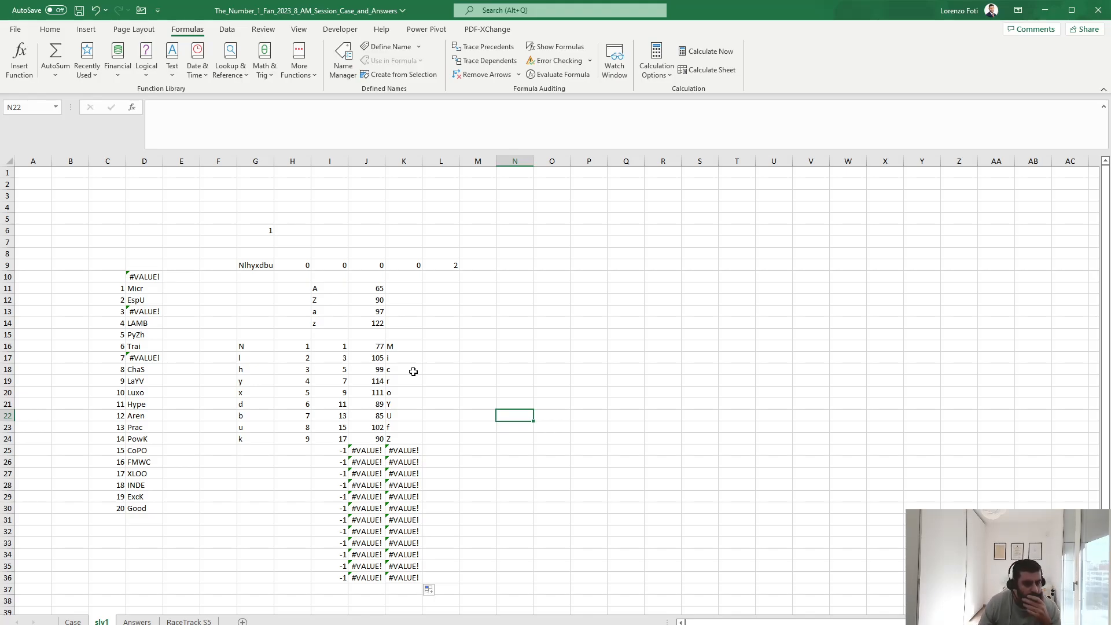
# Wrap the K16 CHAR formula in IFERROR with an empty-text fallback and apply it down to K36
pyautogui.click(401, 348)
pyautogui.click(158, 107)
pyautogui.write('IFERROR(CHAR(J16')
pyautogui.click(229, 107)
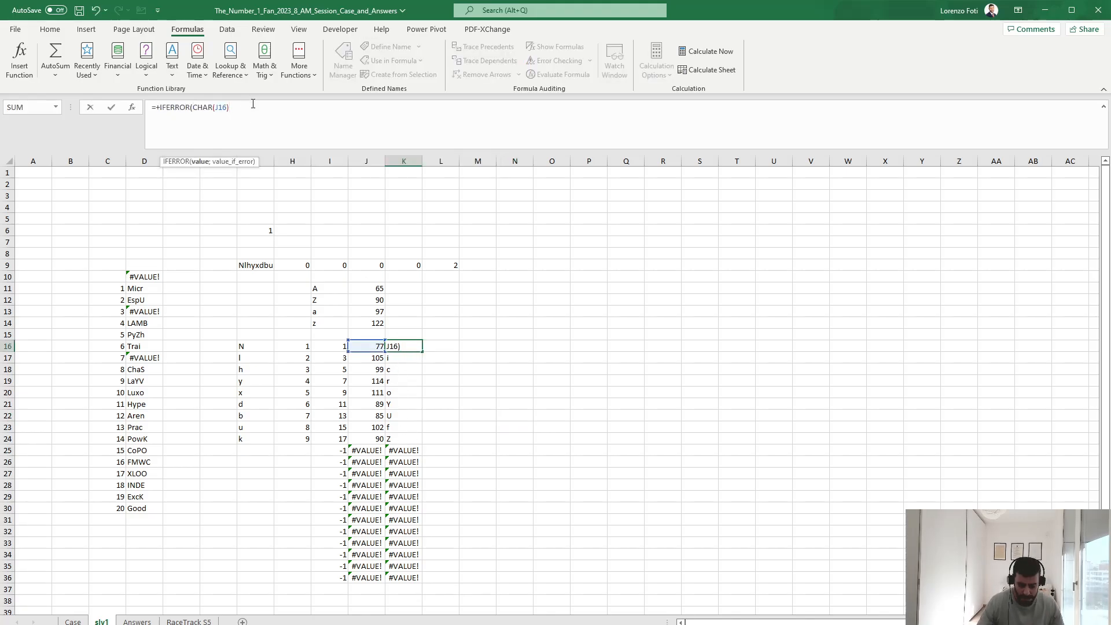
pyautogui.press('Escape')
pyautogui.hotkey('ctrl', 'c')
pyautogui.press('Down')
pyautogui.hotkey('ctrl', 'shift', 'Down')
pyautogui.hotkey('ctrl', 'v')
pyautogui.hotkey('ctrl', 'z')
pyautogui.hotkey('ctrl', 'z')
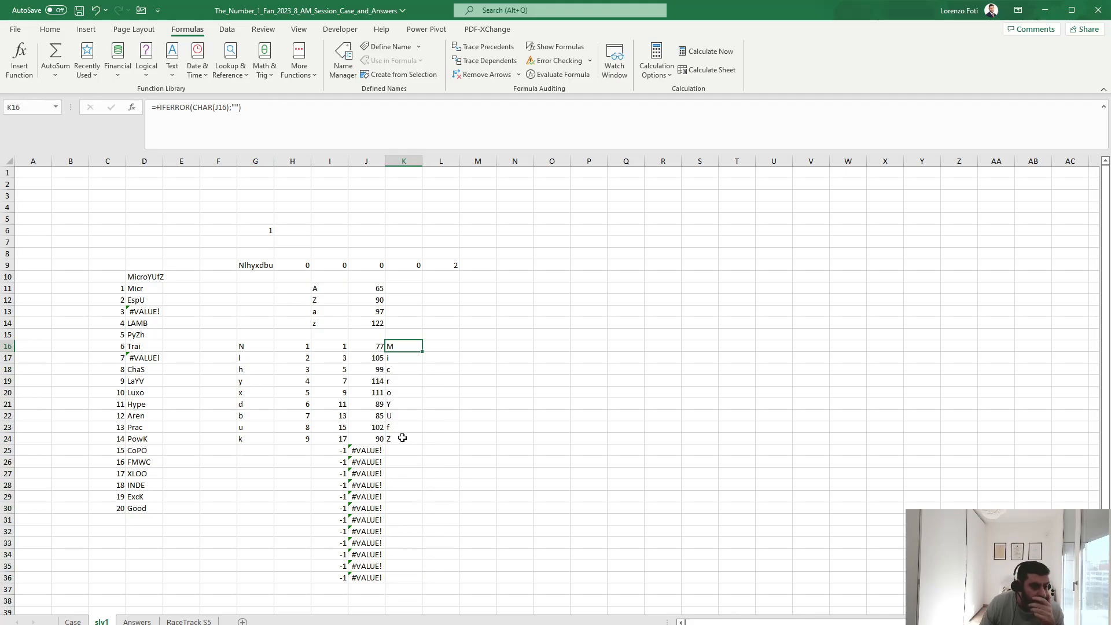
# Inspect the row 21 cells, step through the evaluation of the J21 formula, and compare it with J16 and J17
pyautogui.click(399, 407)
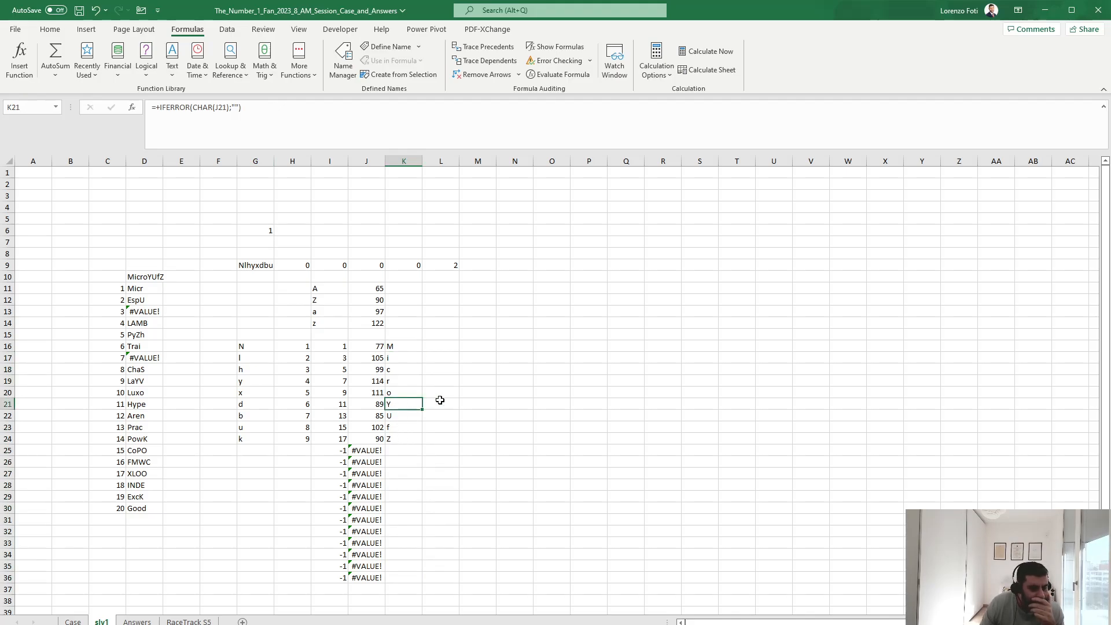
pyautogui.click(228, 402)
pyautogui.click(257, 407)
pyautogui.click(324, 404)
pyautogui.click(375, 402)
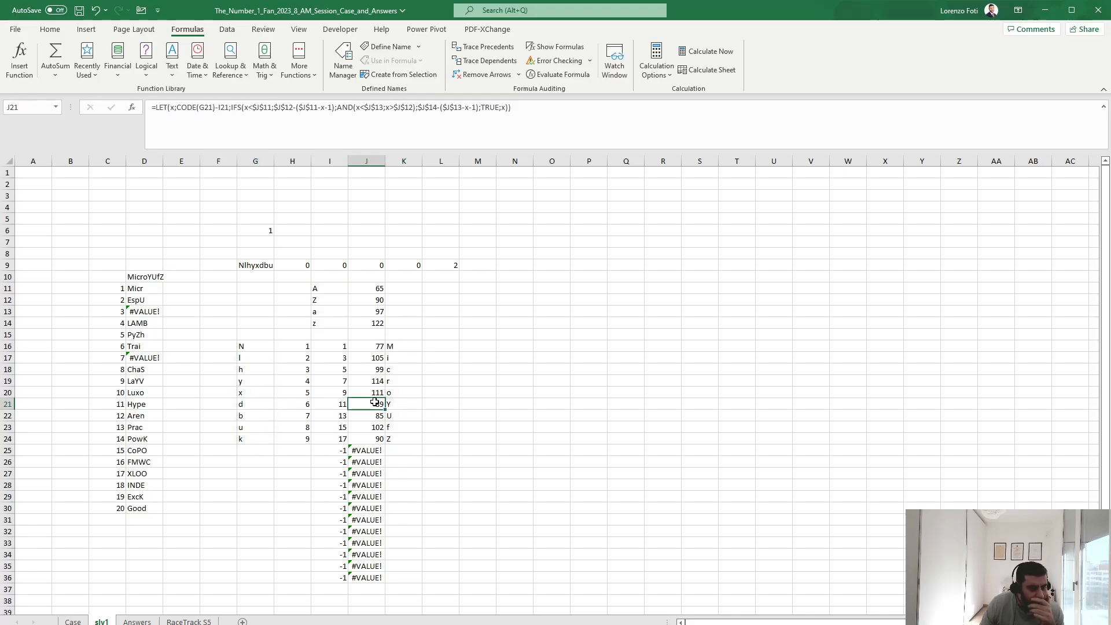
pyautogui.click(559, 74)
pyautogui.click(537, 347)
pyautogui.click(536, 347)
pyautogui.click(535, 348)
pyautogui.click(533, 348)
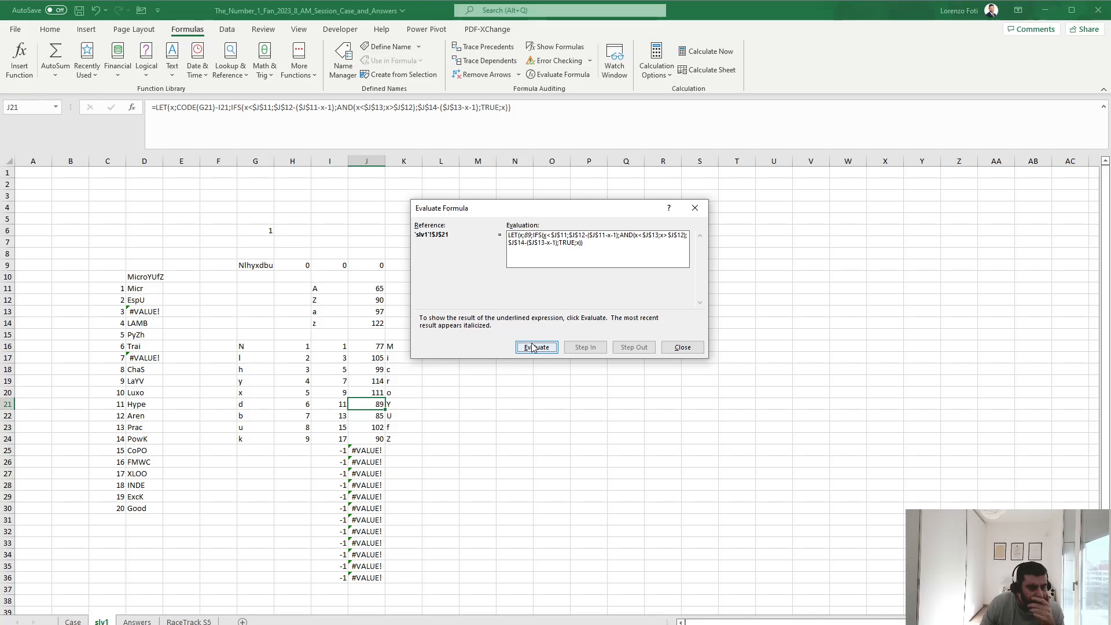
pyautogui.click(684, 346)
pyautogui.click(373, 346)
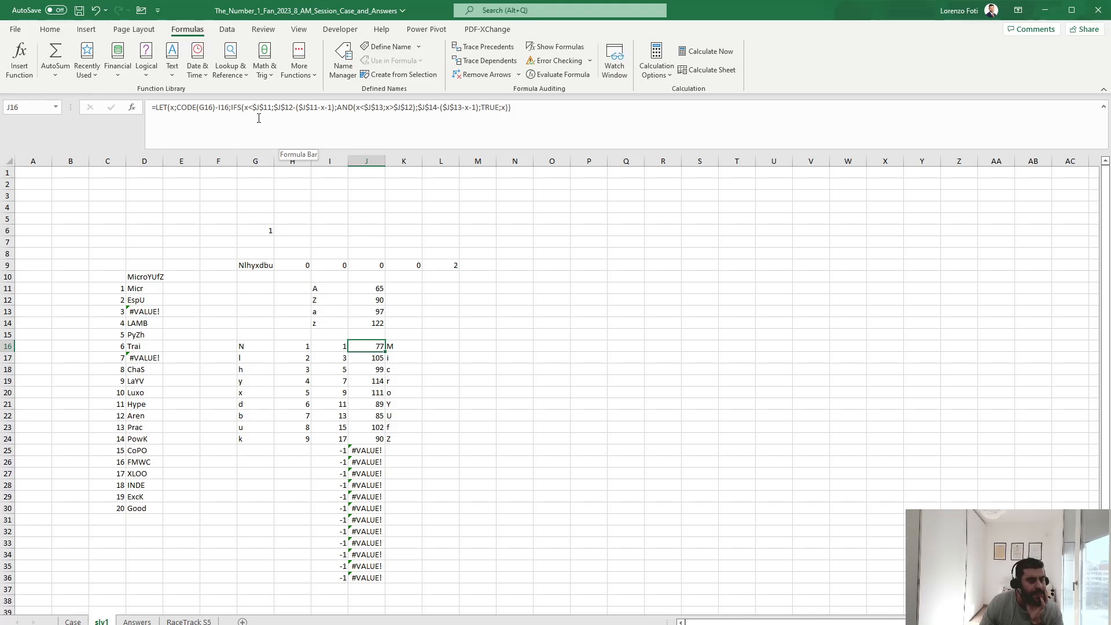
pyautogui.click(362, 359)
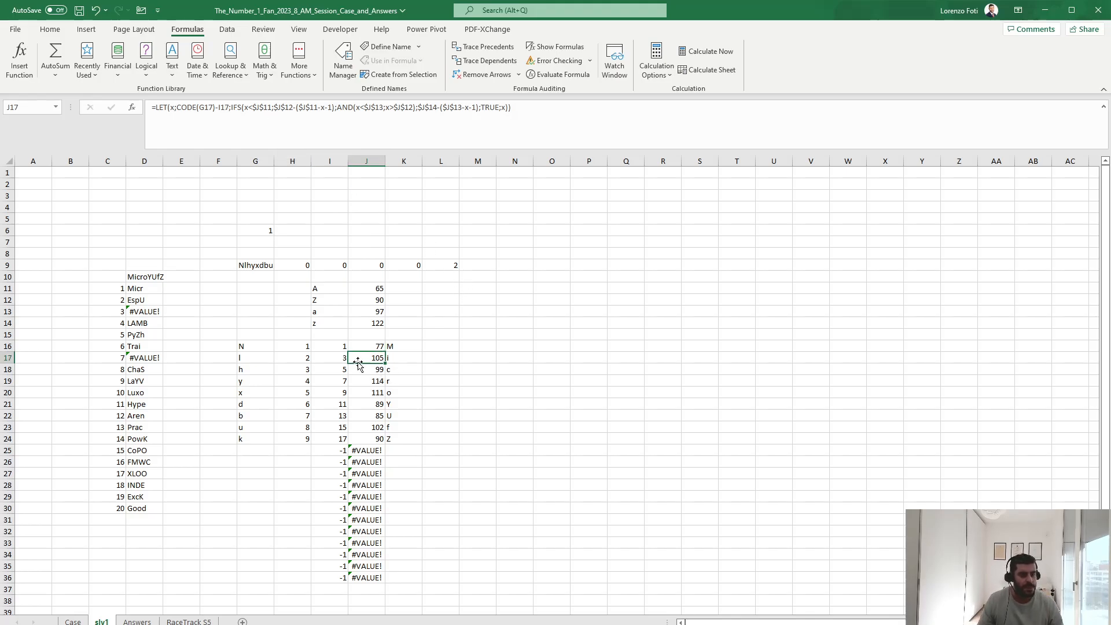
# Move the code and letter formulas in J16:K36 one column over to K16:L36
pyautogui.click(335, 349)
pyautogui.click(365, 349)
pyautogui.moveTo(369, 346); pyautogui.dragTo(390, 577)
pyautogui.moveTo(422, 540); pyautogui.dragTo(438, 542)
# Enter a formula in J16 returning the CODE of the letter in G16 and copy it down to J36
pyautogui.click(364, 345)
pyautogui.write('+code(')
pyautogui.press('Left')
pyautogui.press('Left')
pyautogui.press('Left')
pyautogui.hotkey('ctrl', 'Return')
pyautogui.hotkey('ctrl', 'c')
pyautogui.press('Down')
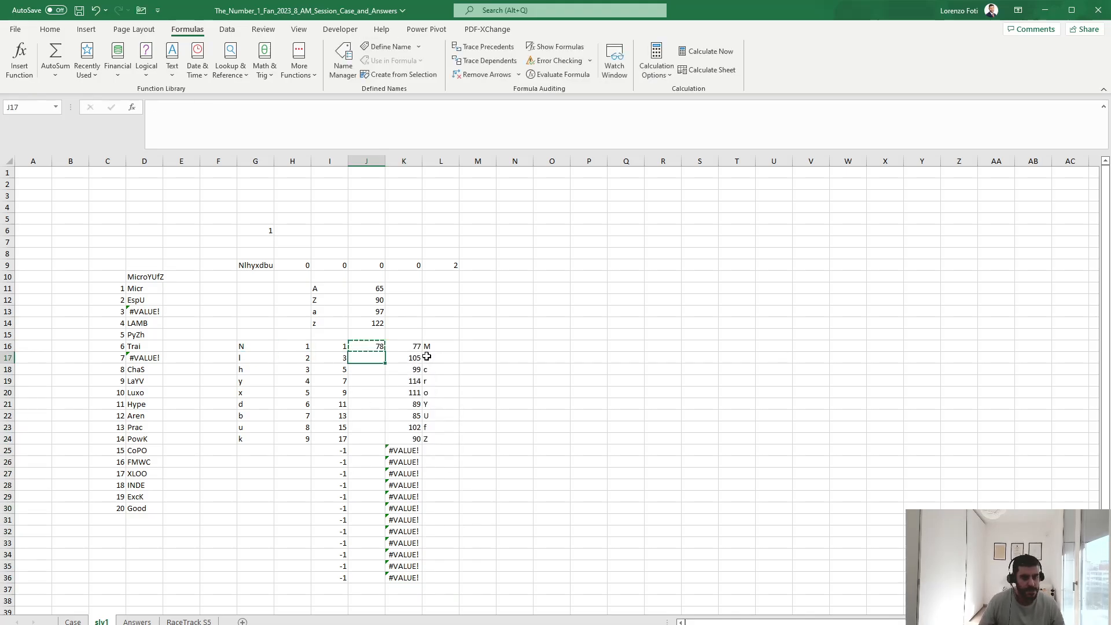
pyautogui.hotkey('shift', 'Down')
pyautogui.hotkey('shift', 'Down')
pyautogui.hotkey('shift', 'Down')
pyautogui.hotkey('shift', 'Down')
pyautogui.hotkey('shift', 'Down')
pyautogui.hotkey('shift', 'Down')
pyautogui.hotkey('shift', 'Down')
pyautogui.hotkey('shift', 'Down')
pyautogui.hotkey('shift', 'Down')
pyautogui.hotkey('shift', 'Down')
pyautogui.hotkey('shift', 'Down')
pyautogui.hotkey('shift', 'Down')
pyautogui.hotkey('shift', 'Down')
pyautogui.hotkey('shift', 'Down')
pyautogui.hotkey('shift', 'Down')
pyautogui.hotkey('shift', 'Down')
pyautogui.hotkey('shift', 'Down')
pyautogui.hotkey('shift', 'Down')
pyautogui.hotkey('shift', 'Down')
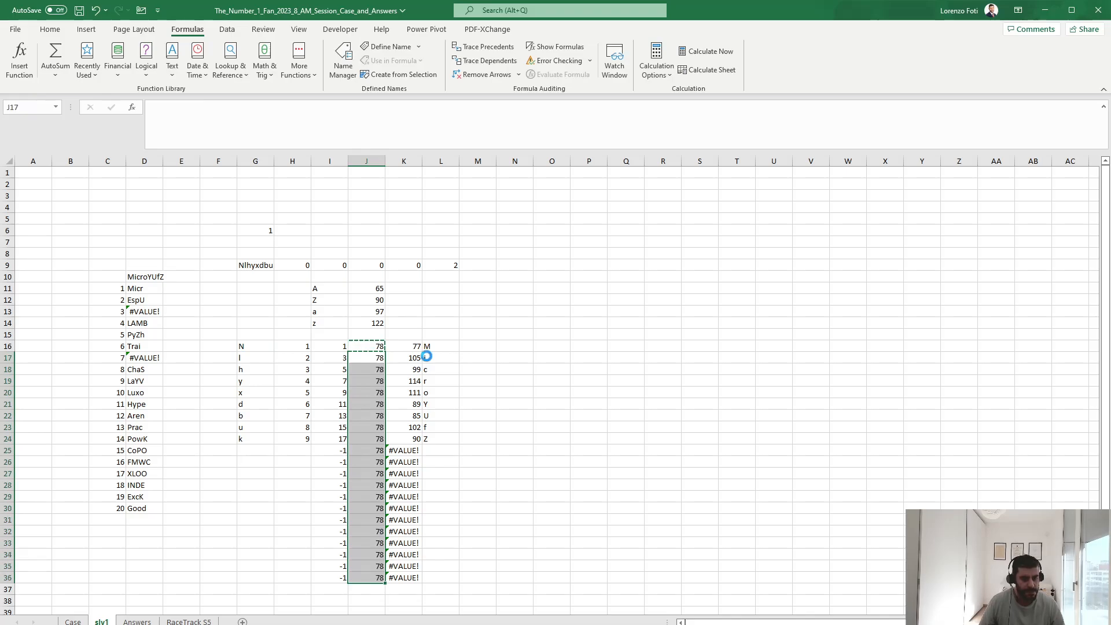
pyautogui.hotkey('ctrl', 'v')
pyautogui.press('Up')
pyautogui.press('Right')
pyautogui.click(193, 107)
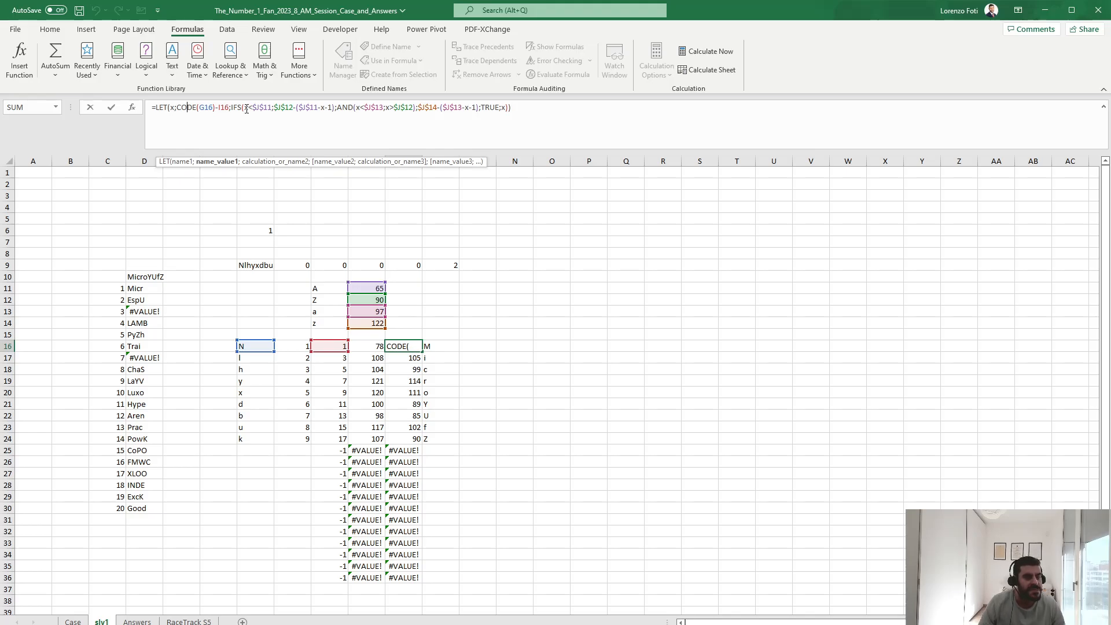
pyautogui.click(245, 108)
pyautogui.write('and(x')
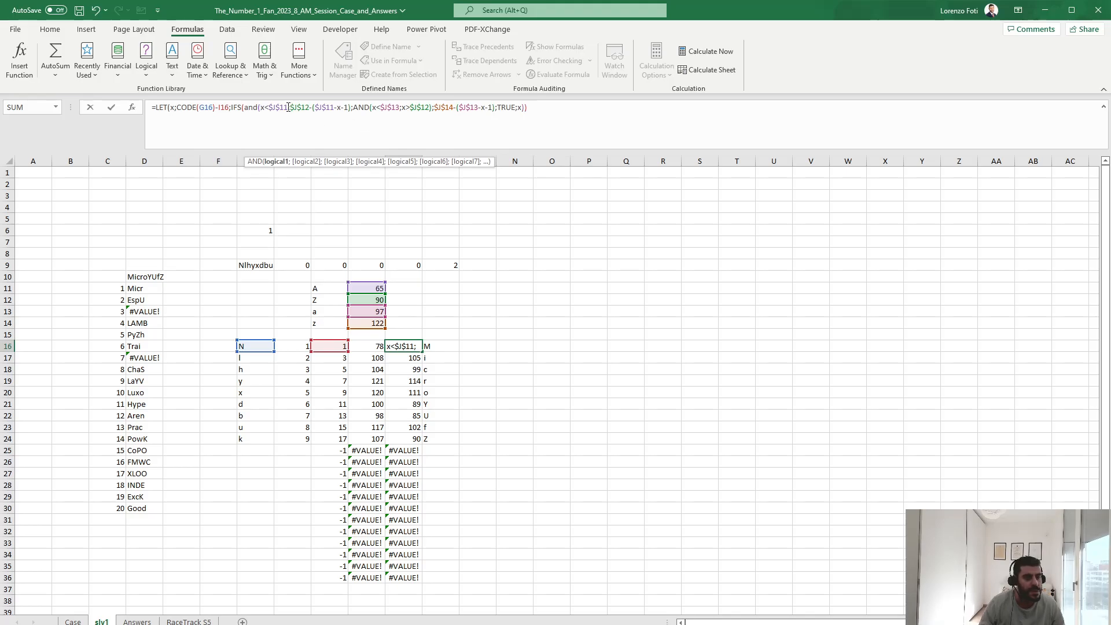
pyautogui.press('Escape')
# Move the formulas in K16:L36 one column over to L16:M36 and check the notes table on the Case sheet
pyautogui.moveTo(409, 346); pyautogui.dragTo(491, 582)
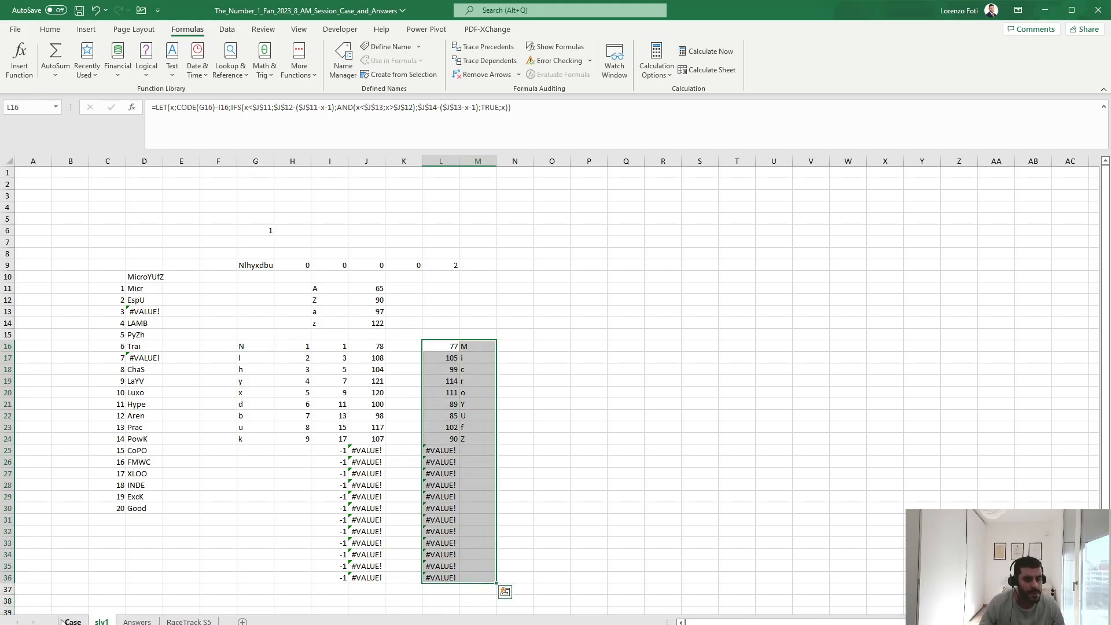
pyautogui.click(71, 621)
pyautogui.scroll(-6, 86, 608)
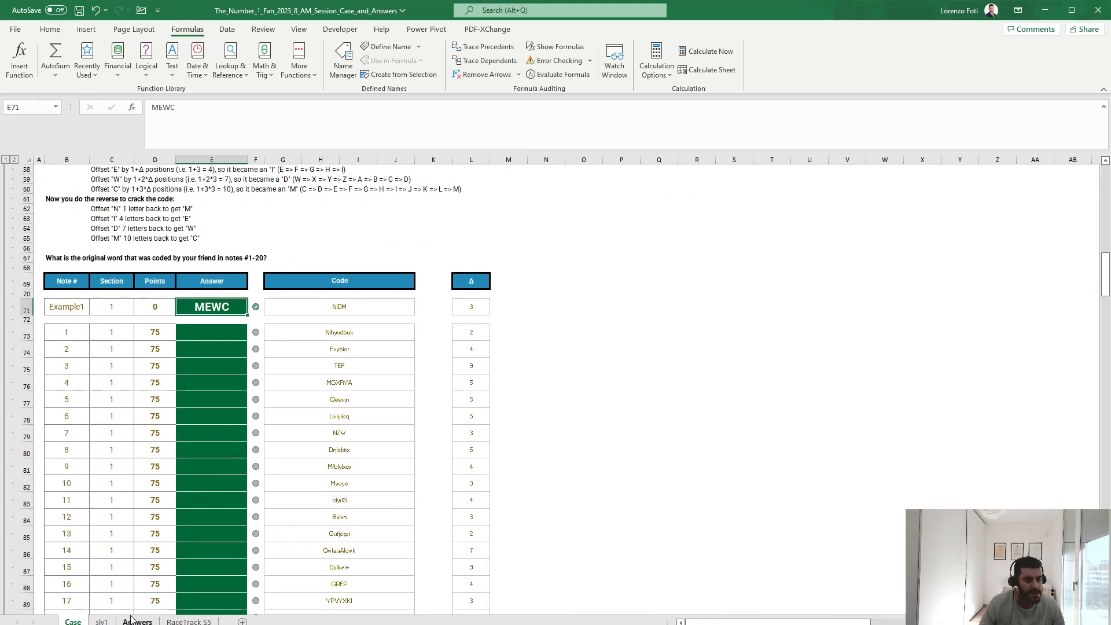
pyautogui.click(103, 621)
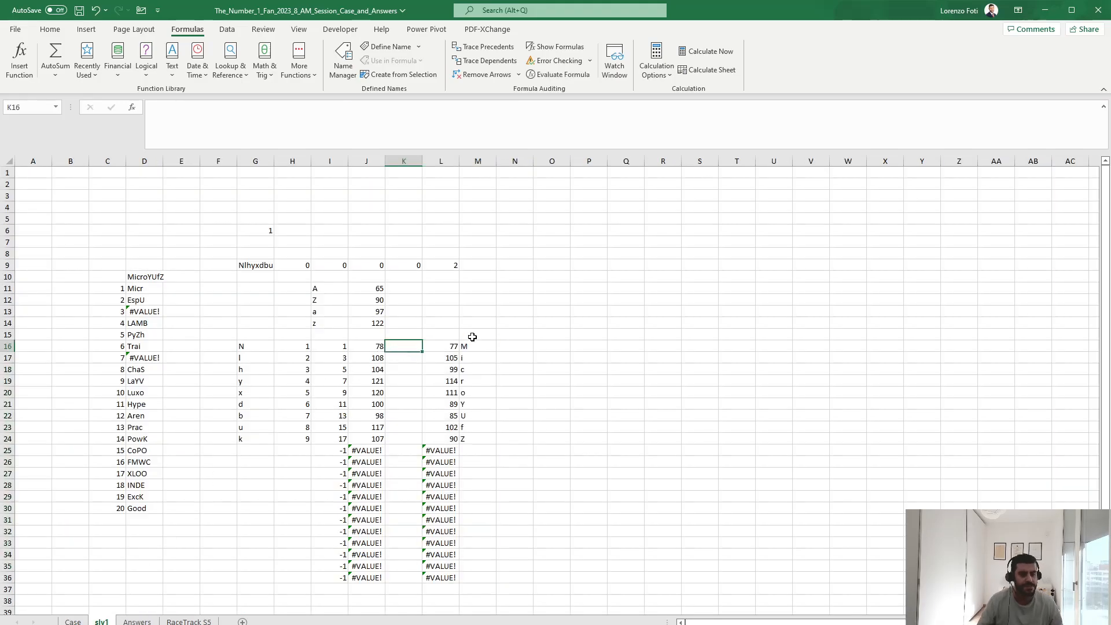
# Enter an IF formula in K16 returning "Upper" when J16<=90 and otherwise "Lower", and copy it down to K36
pyautogui.write('+')
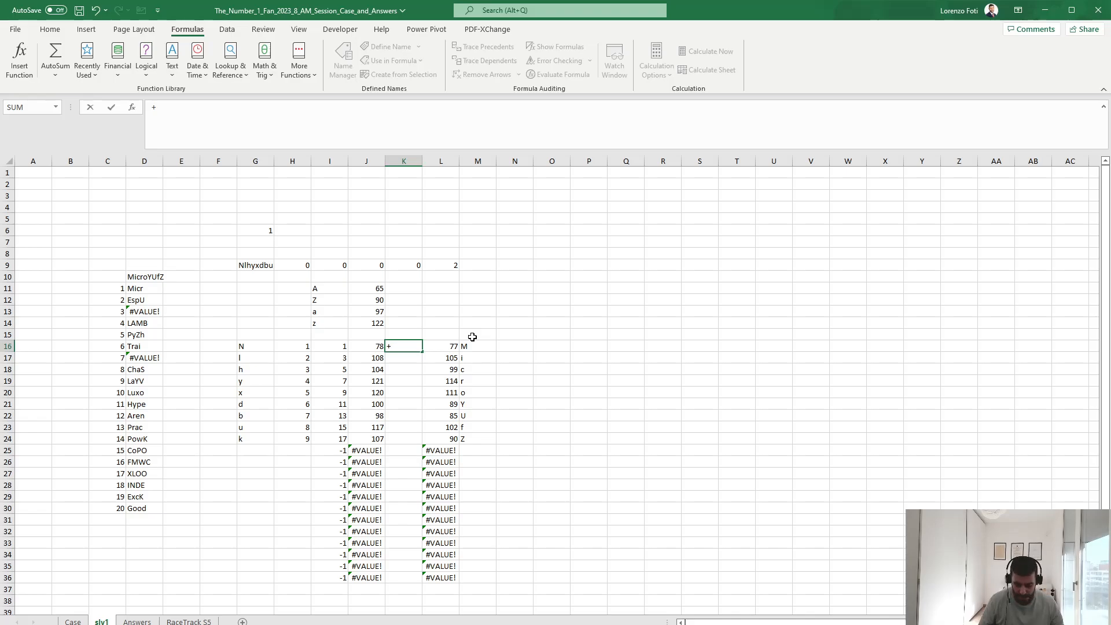
pyautogui.write('if(')
pyautogui.press('Left')
pyautogui.write('<=90')
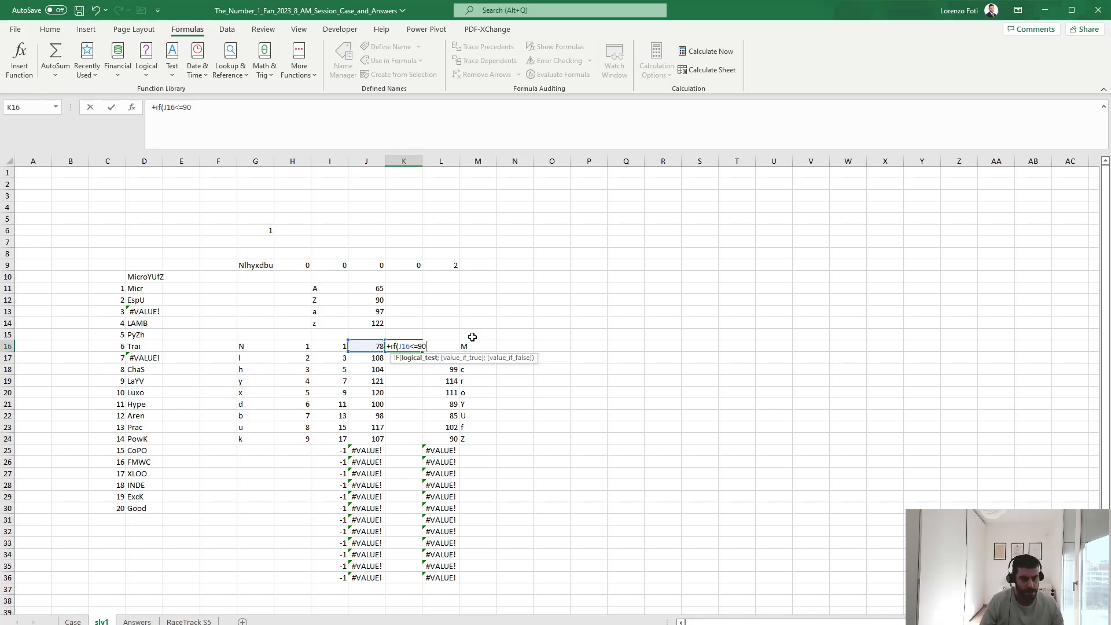
pyautogui.write(';"Upper";"Lower')
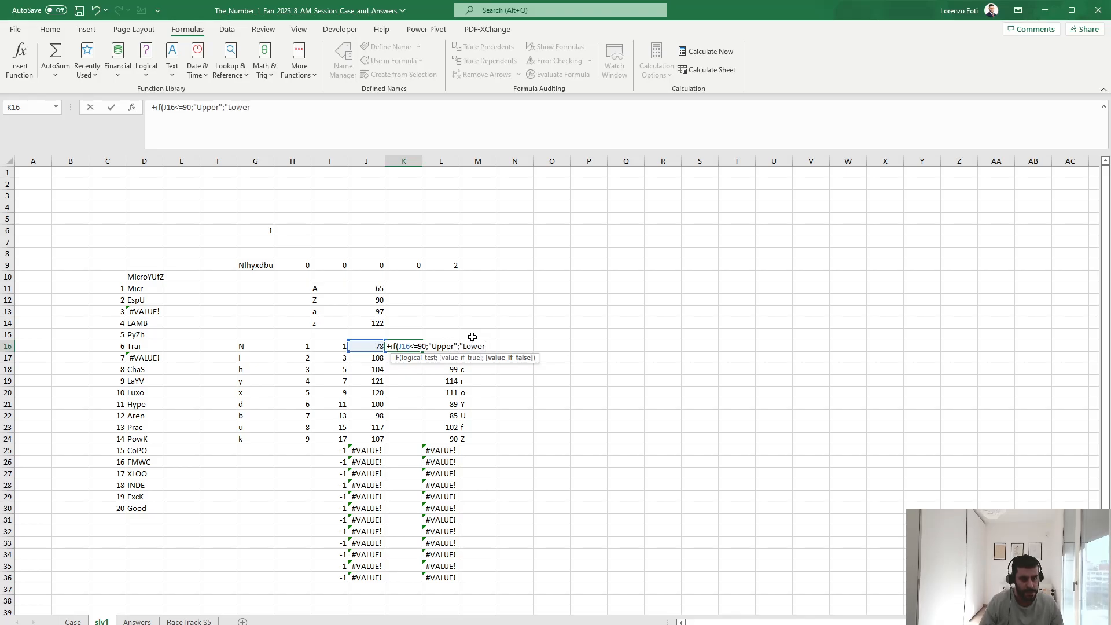
pyautogui.write('")')
pyautogui.press('Return')
pyautogui.press('Up')
pyautogui.hotkey('ctrl', 'c')
pyautogui.press('Left')
pyautogui.hotkey('ctrl', 'Down')
pyautogui.press('Right')
pyautogui.hotkey('ctrl', 'shift', 'Up')
pyautogui.press('Return')
# Wrap the first IFS condition of the L16 formula in AND, combining K16="Lower" with x<$J$11
pyautogui.press('Right')
pyautogui.hotkey('ctrl', 'Up')
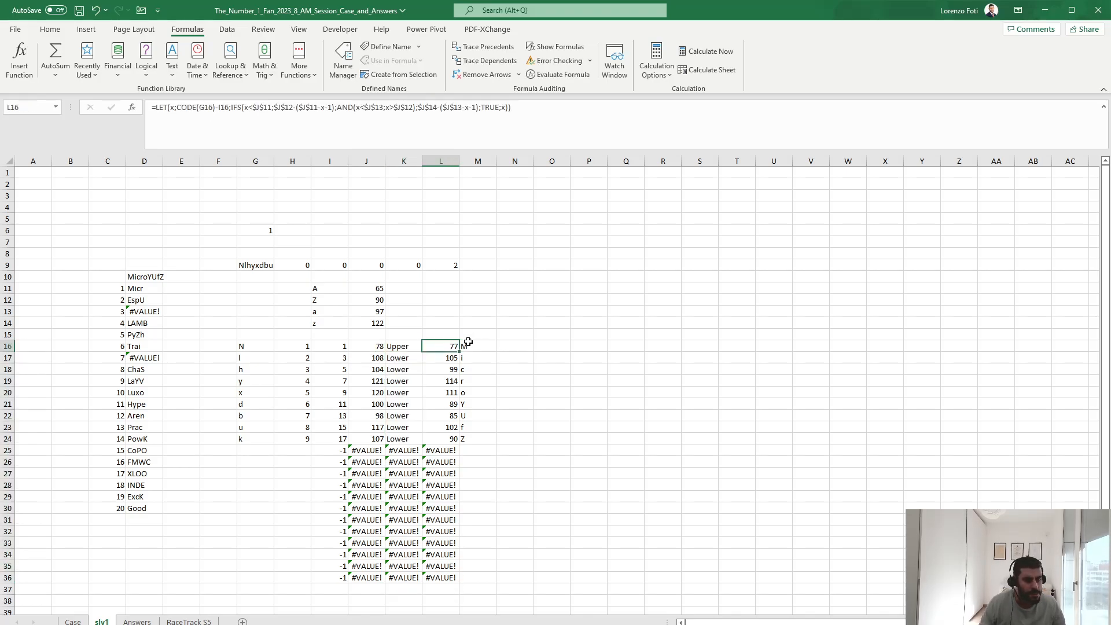
pyautogui.click(248, 108)
pyautogui.write('and(')
pyautogui.click(395, 345)
pyautogui.write('="Lower"')
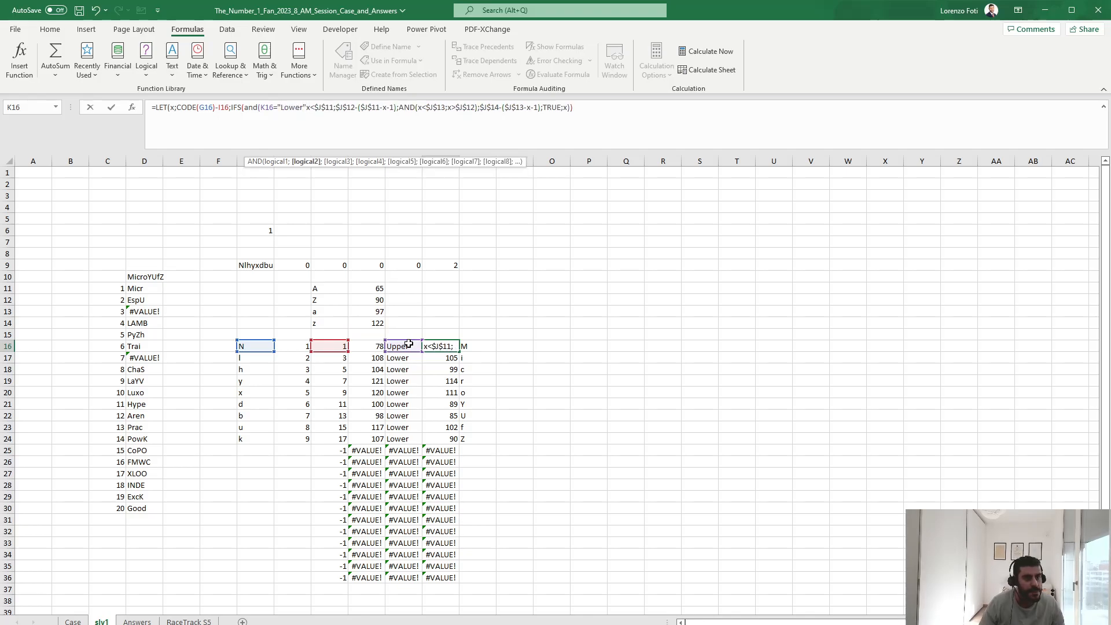
pyautogui.write(';x<$J$11')
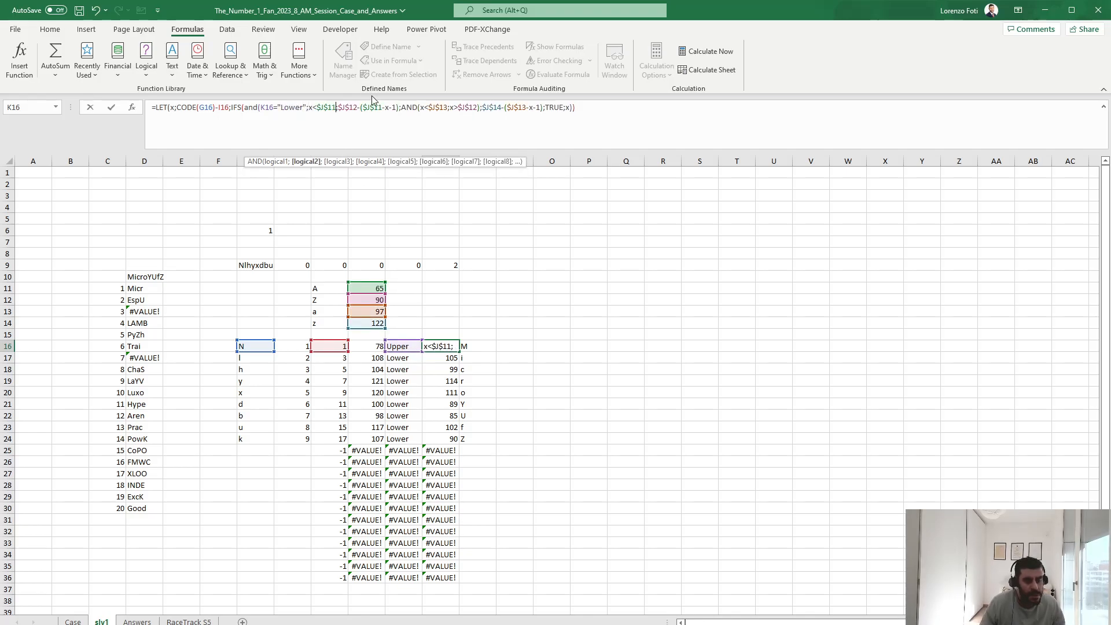
pyautogui.write(')')
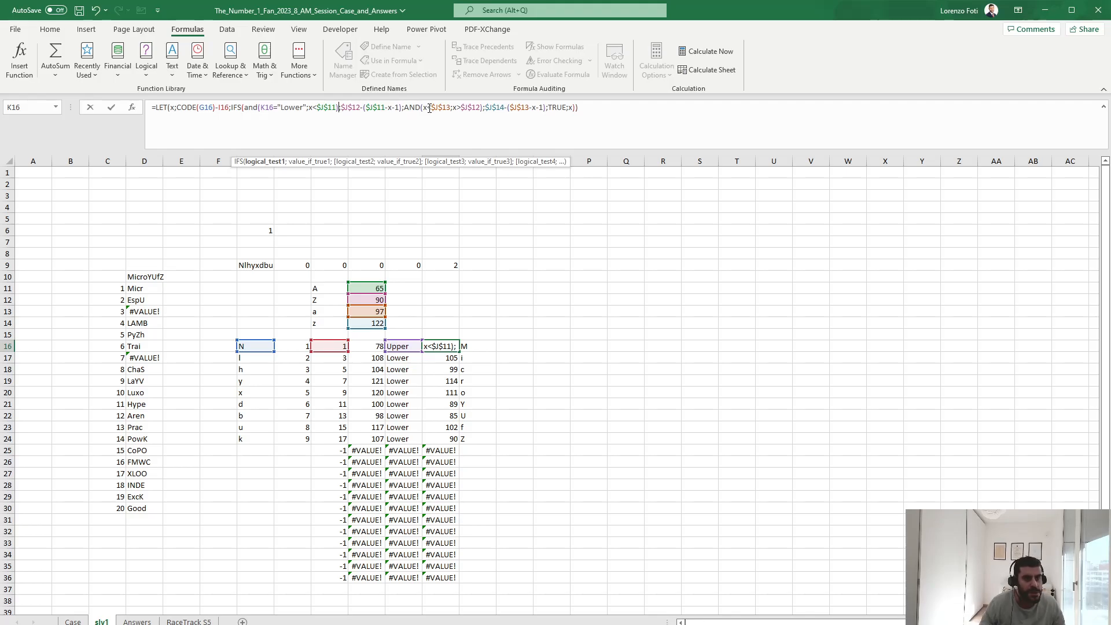
# Replace x>$J$12 with K16="Upper" in the second AND condition of the L16 formula
pyautogui.click(429, 107)
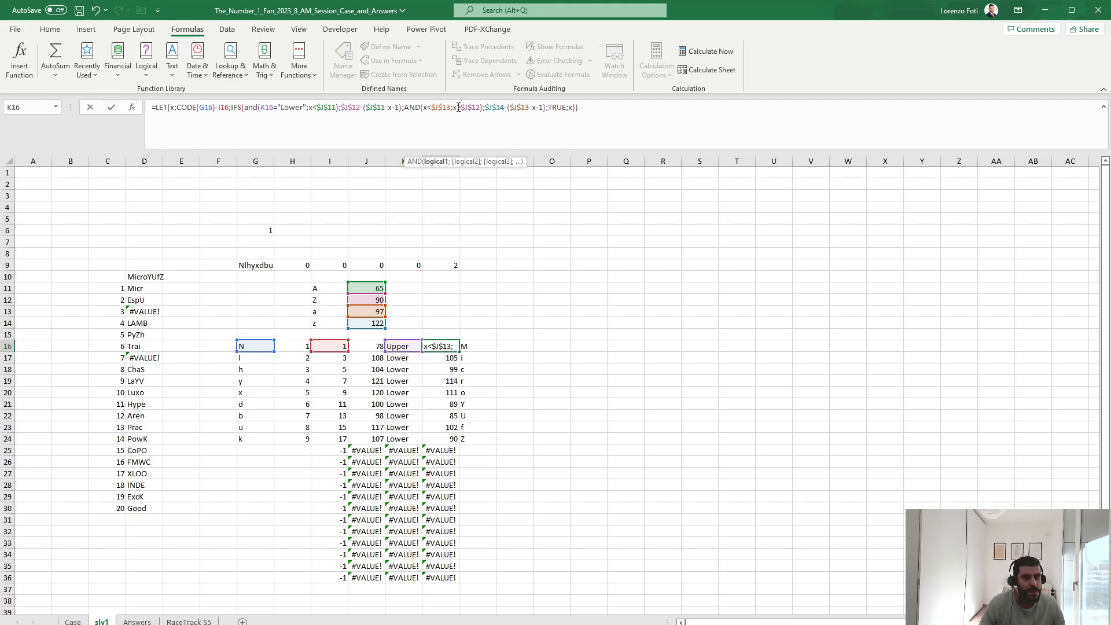
pyautogui.moveTo(452, 108); pyautogui.dragTo(481, 108)
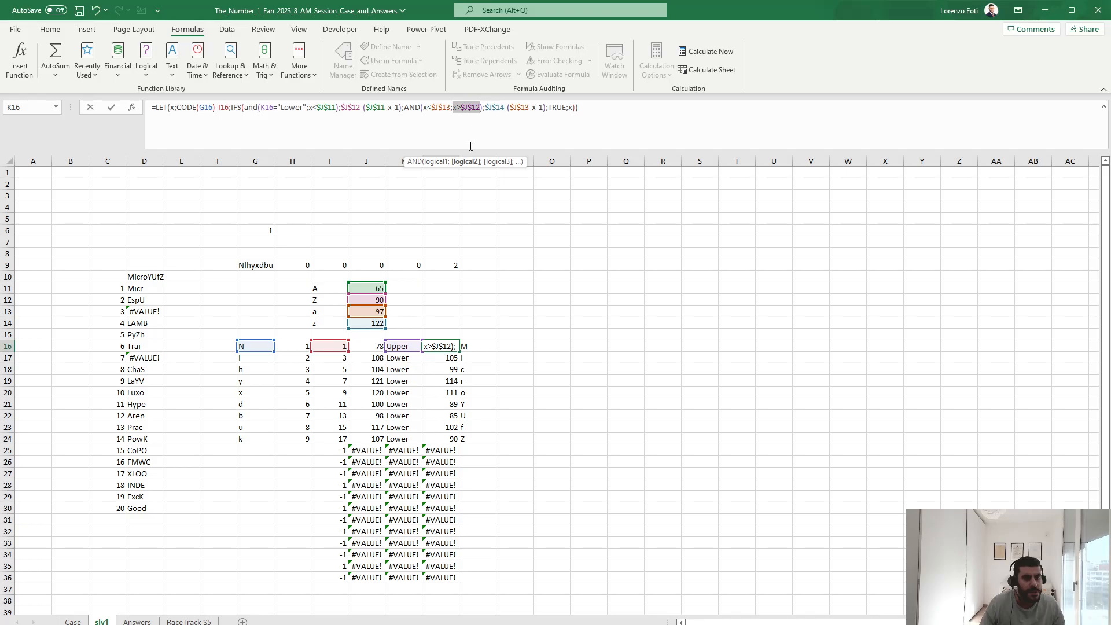
pyautogui.click(406, 346)
pyautogui.write('="Upper"')
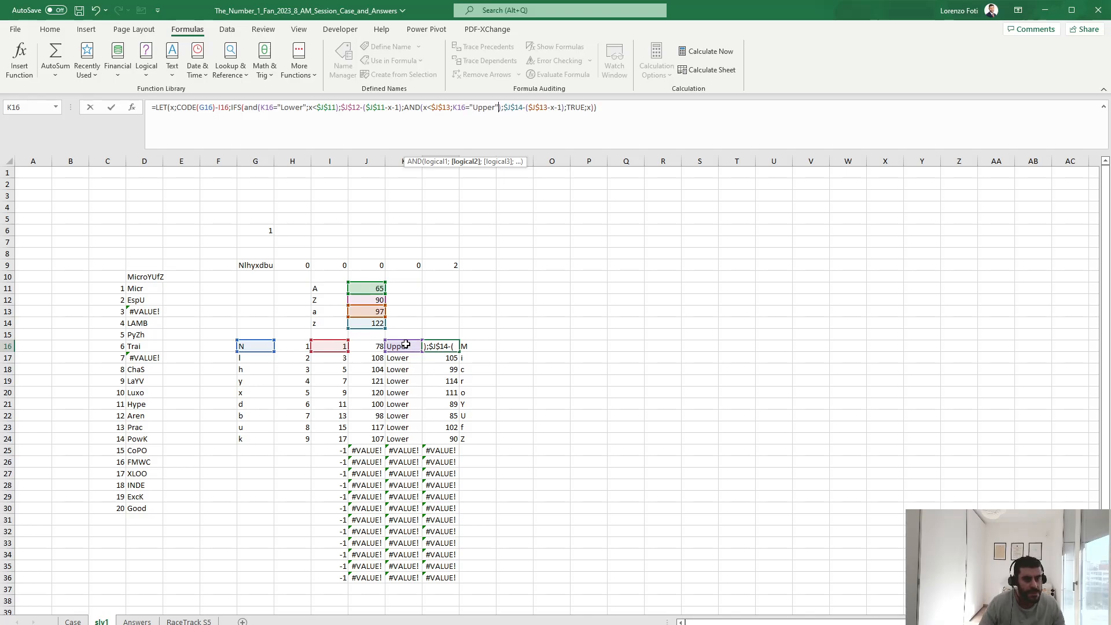
pyautogui.press('Return')
pyautogui.press('Up')
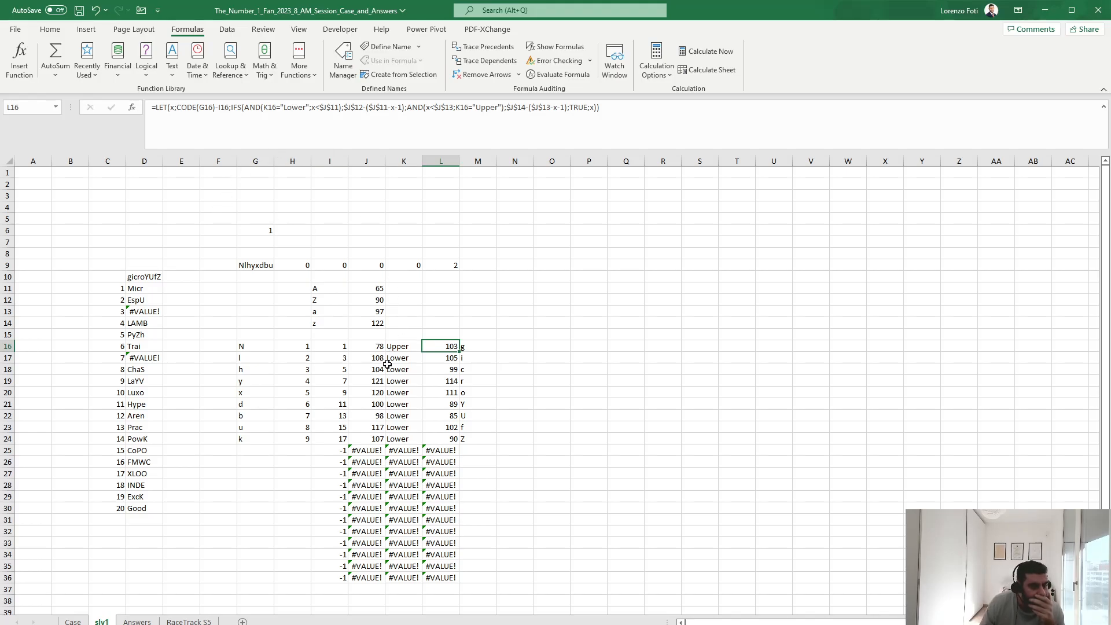
# Swap the L16 case tests to K16="Upper" in the first condition and K16="Lower" in the second, and copy the formula down to L36
pyautogui.click(298, 107)
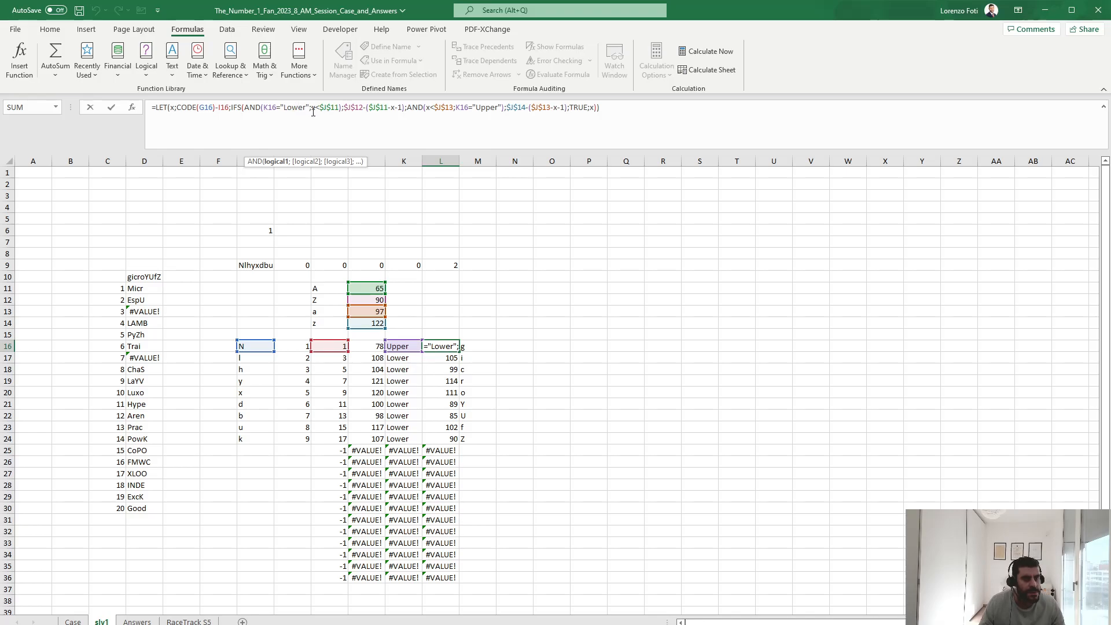
pyautogui.moveTo(304, 109); pyautogui.dragTo(283, 108)
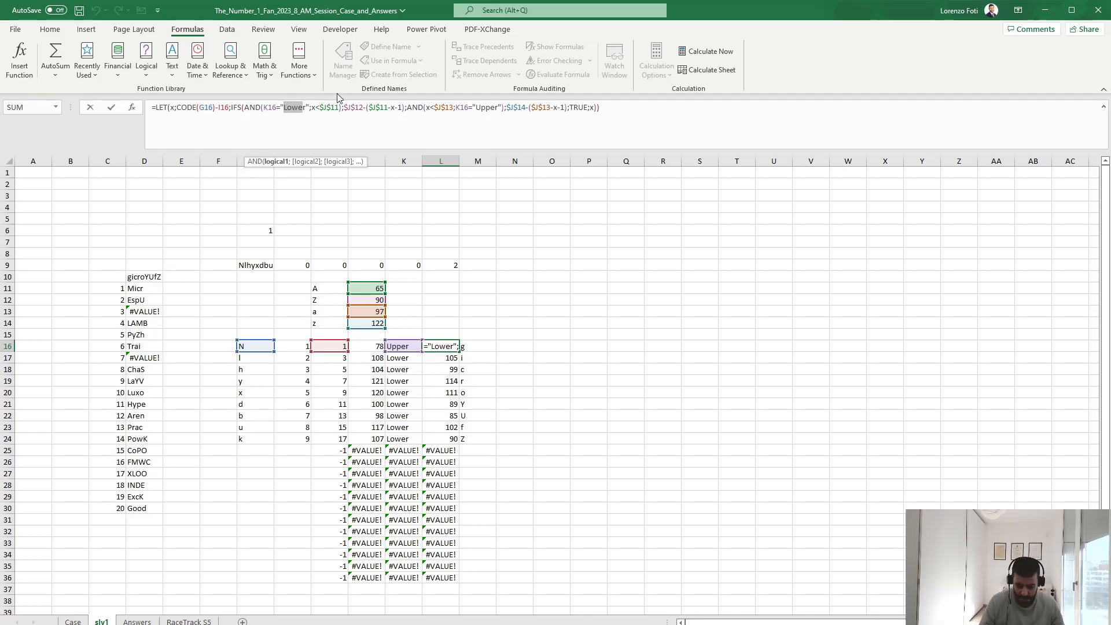
pyautogui.write('Upper')
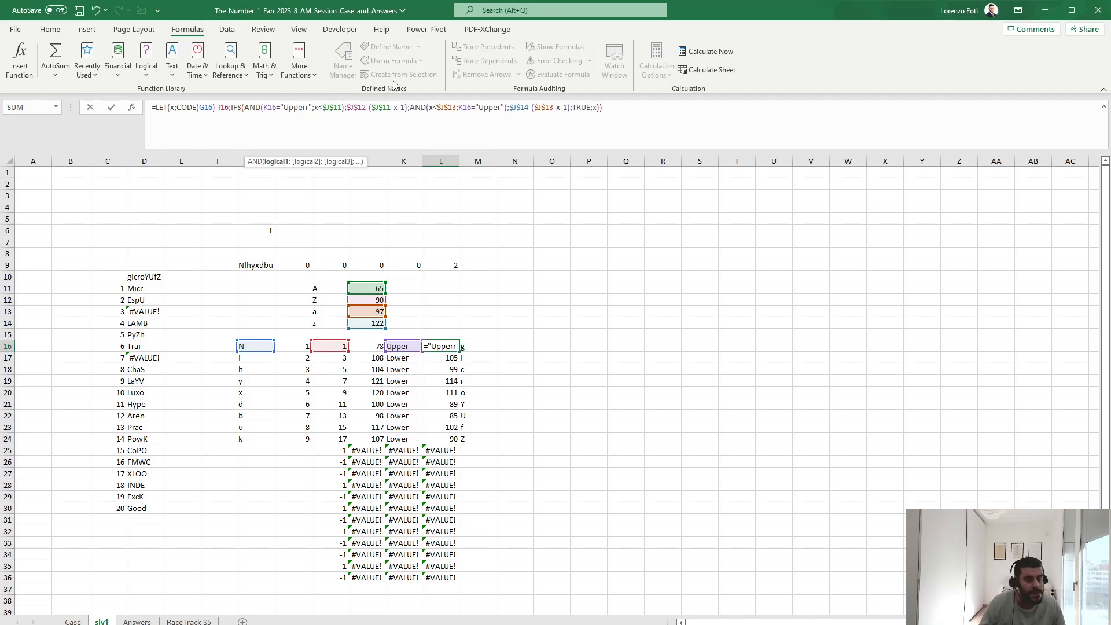
pyautogui.doubleClick(486, 108)
pyautogui.write('Lower')
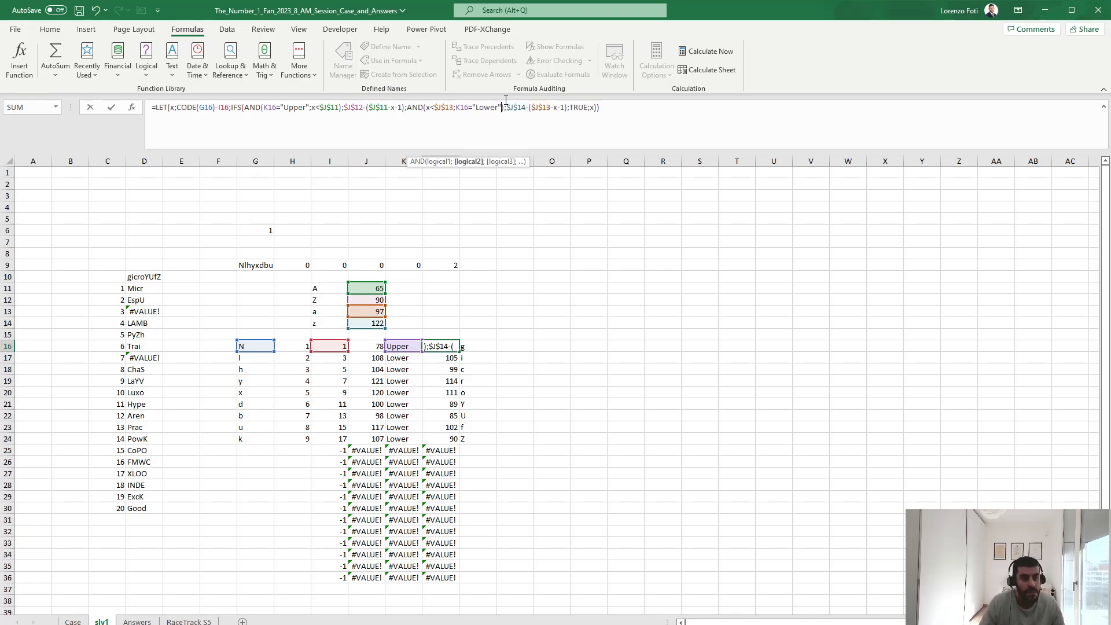
pyautogui.hotkey('ctrl', 'Return')
pyautogui.hotkey('ctrl', 'c')
pyautogui.press('Down')
pyautogui.hotkey('ctrl', 'shift', 'Down')
pyautogui.hotkey('ctrl', 'v')
pyautogui.press('Up')
pyautogui.press('Right')
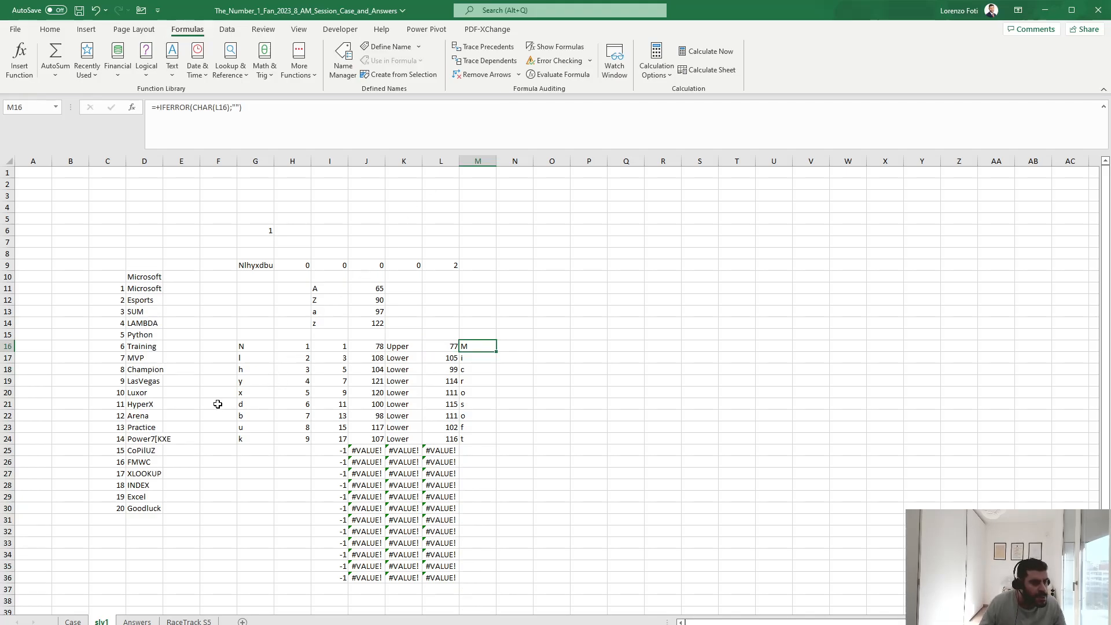
# Widen column D slightly and set the note selector in G6 to 14
pyautogui.moveTo(162, 161); pyautogui.dragTo(179, 161)
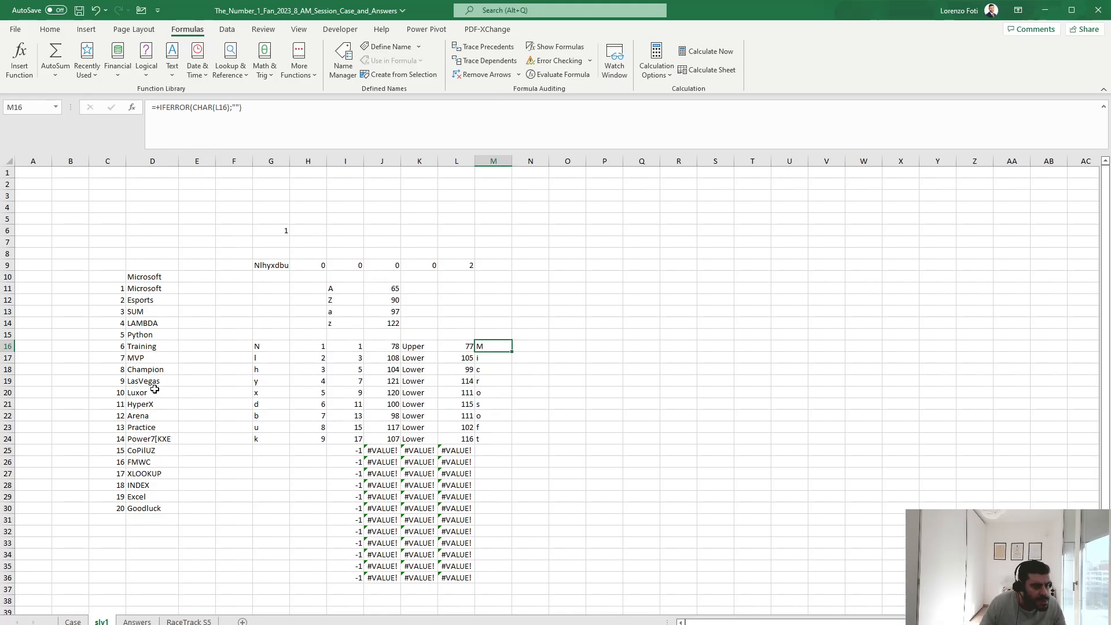
pyautogui.click(156, 438)
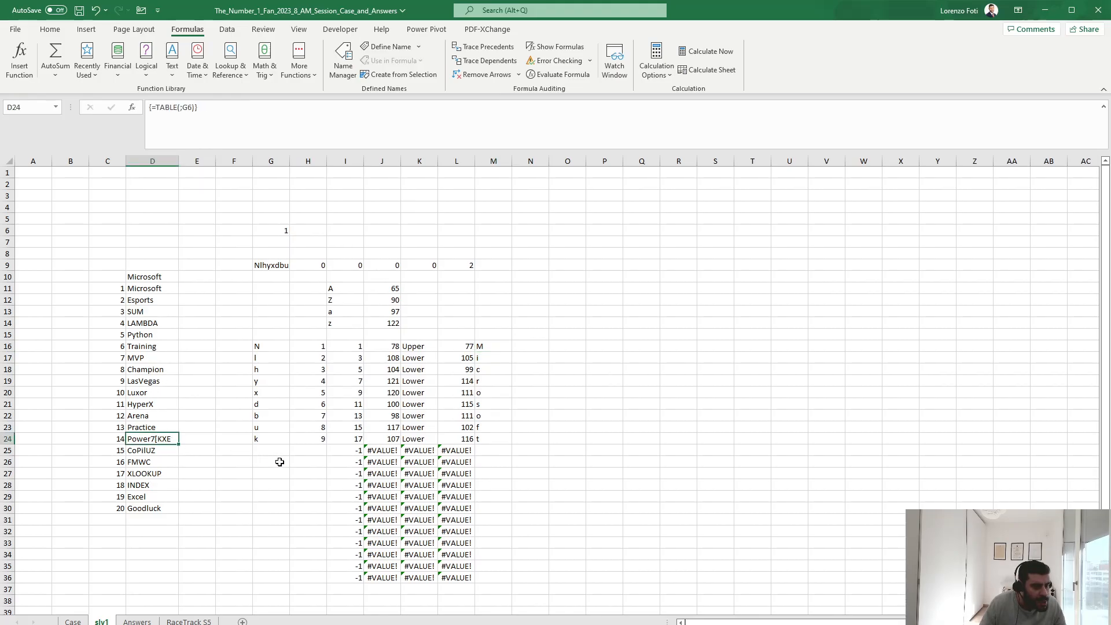
pyautogui.click(280, 230)
pyautogui.write('14')
pyautogui.press('Return')
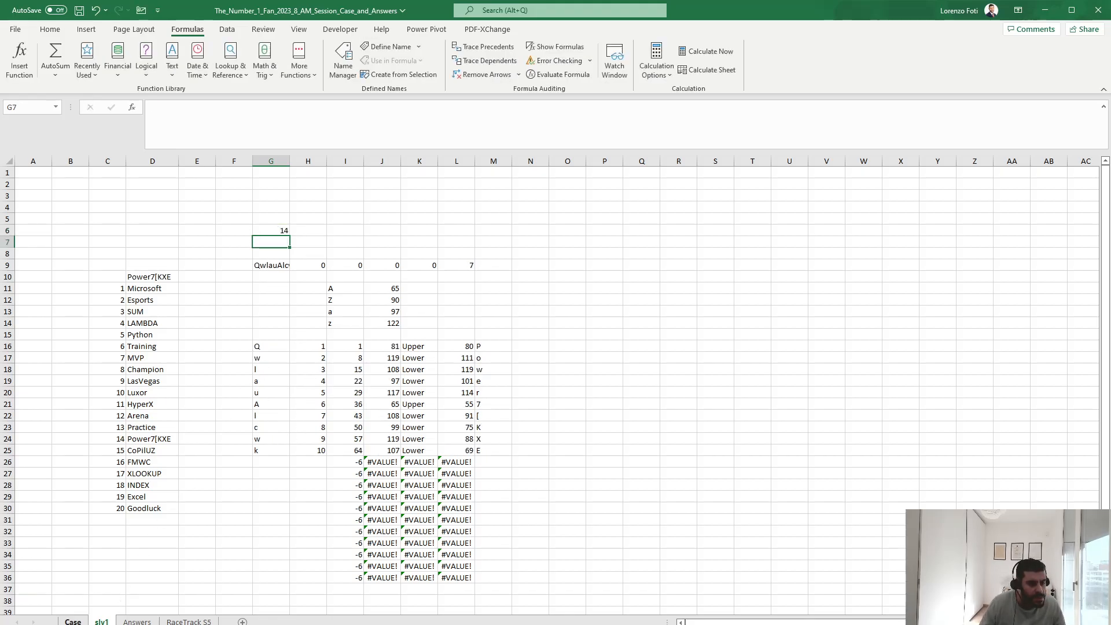
# Check the Case sheet and examine the row 21 formulas in M21, J21 and L21 on the helper sheet
pyautogui.click(73, 622)
pyautogui.click(102, 622)
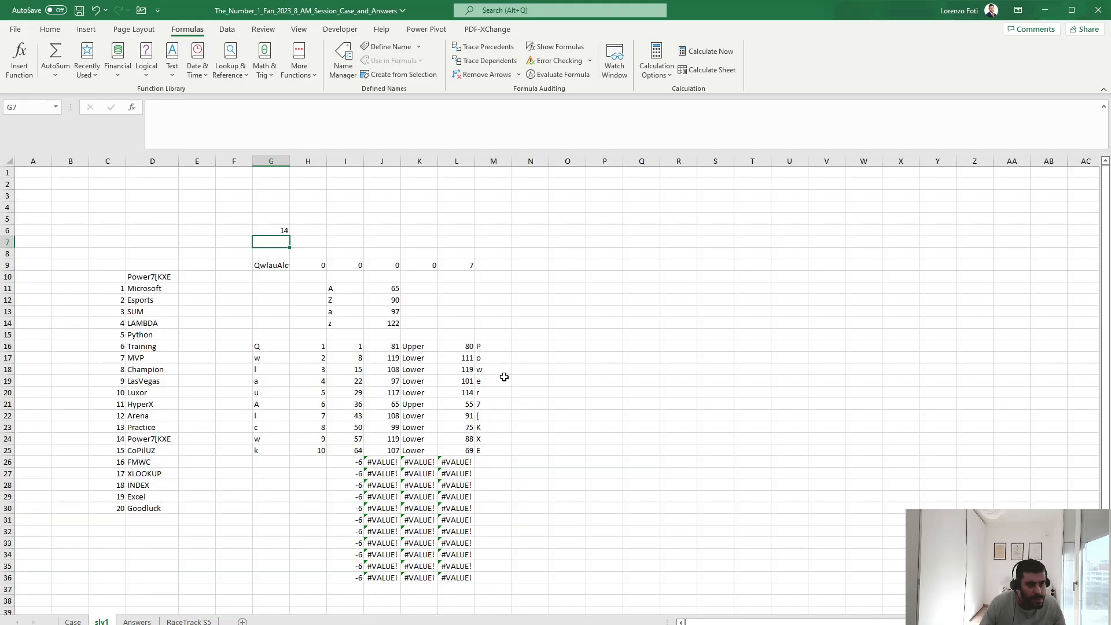
pyautogui.click(493, 403)
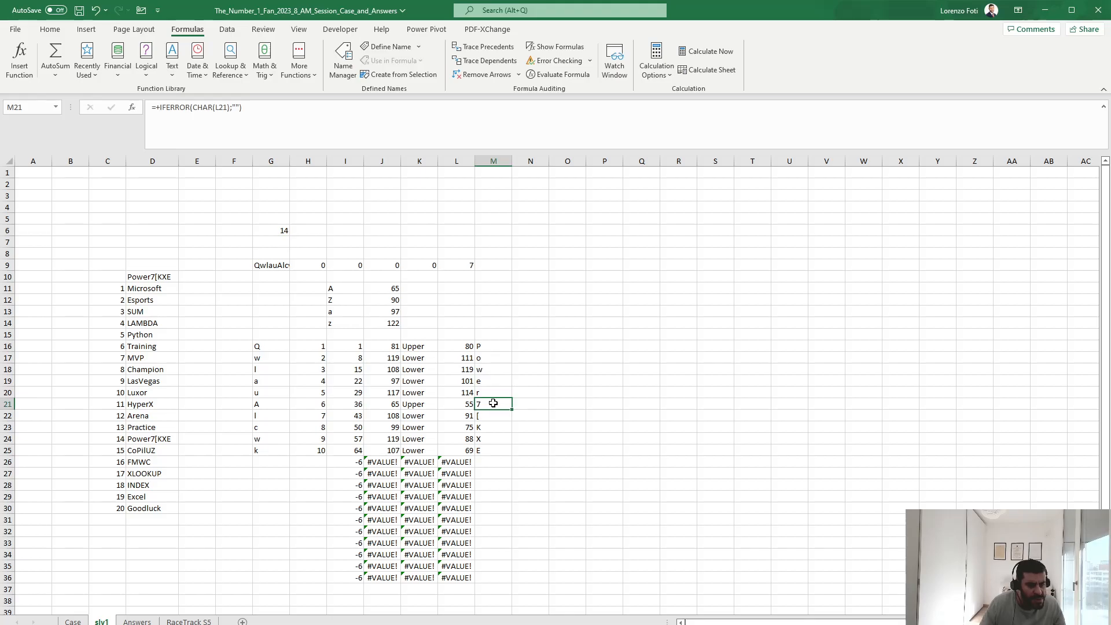
pyautogui.click(386, 403)
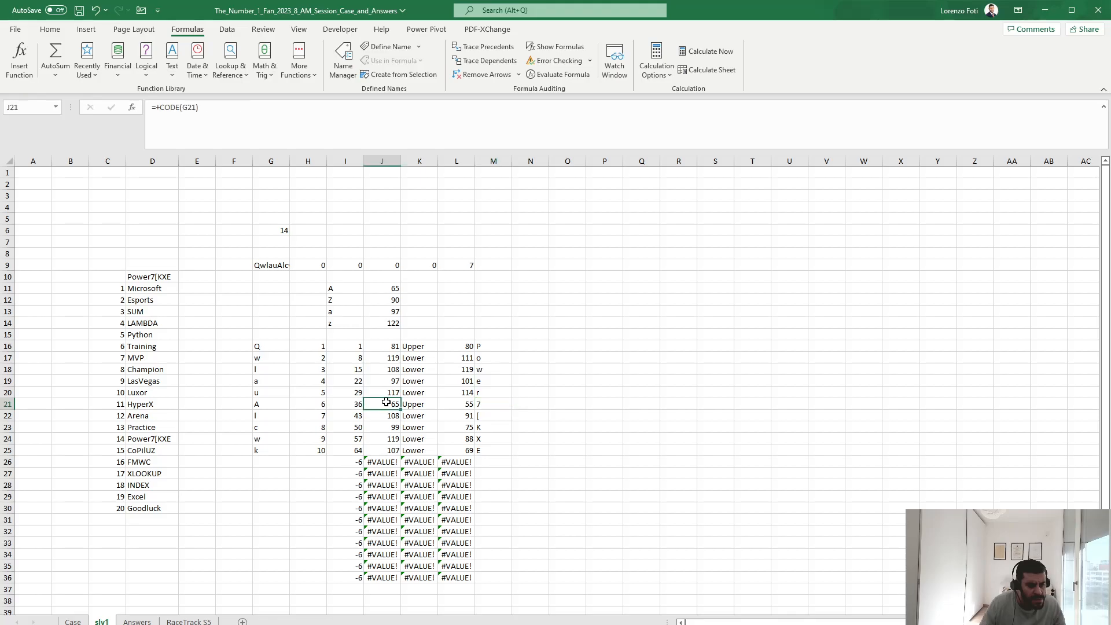
pyautogui.click(457, 404)
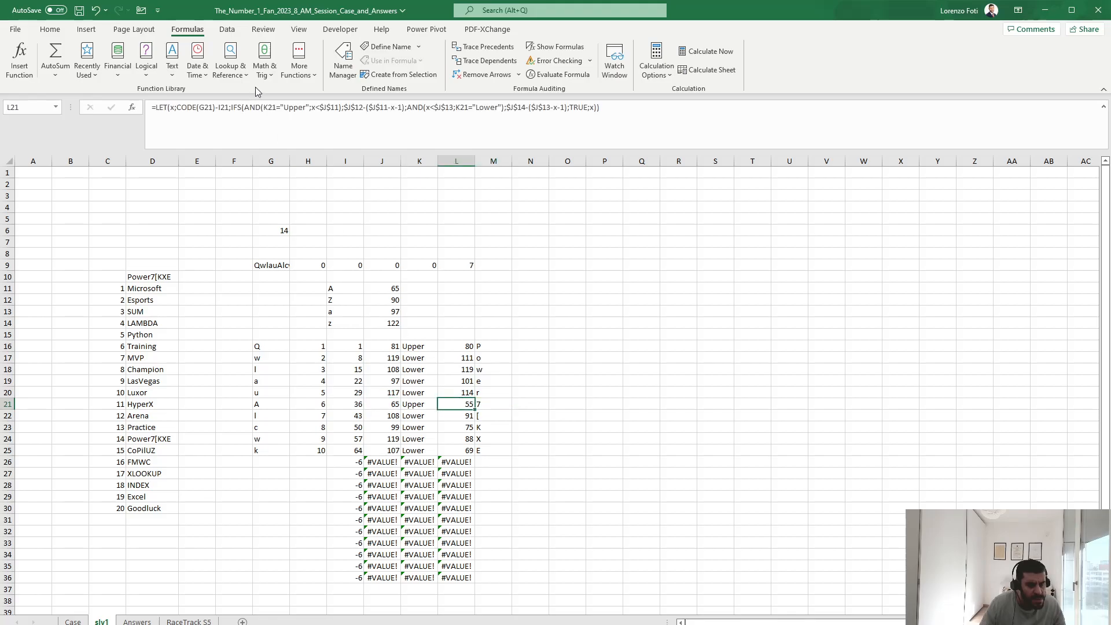
pyautogui.click(272, 110)
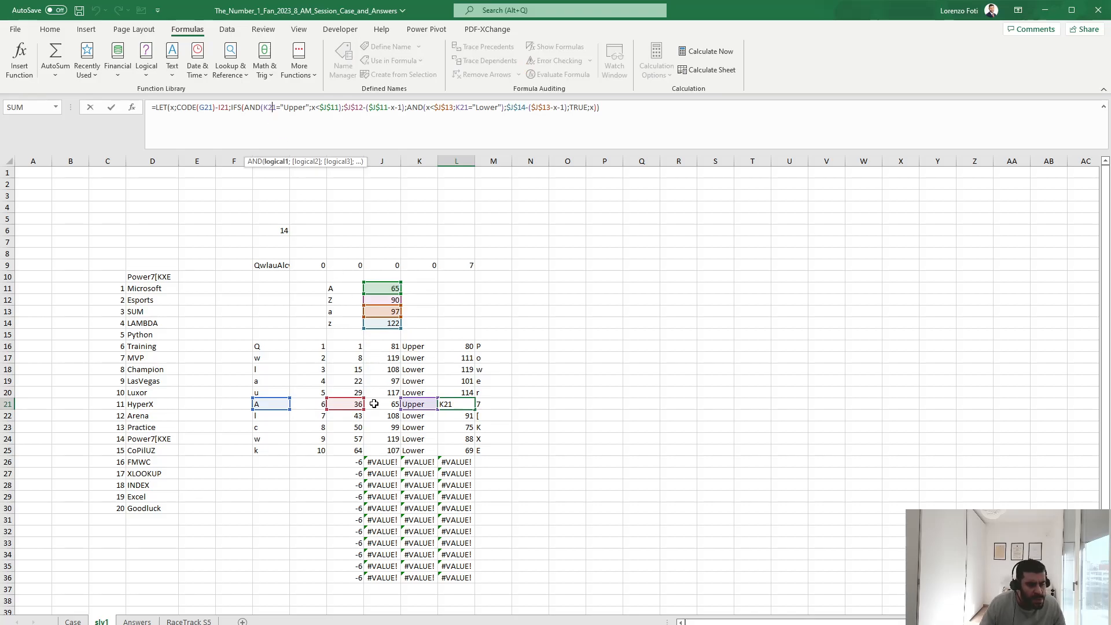
pyautogui.hotkey('ctrl', 'Return')
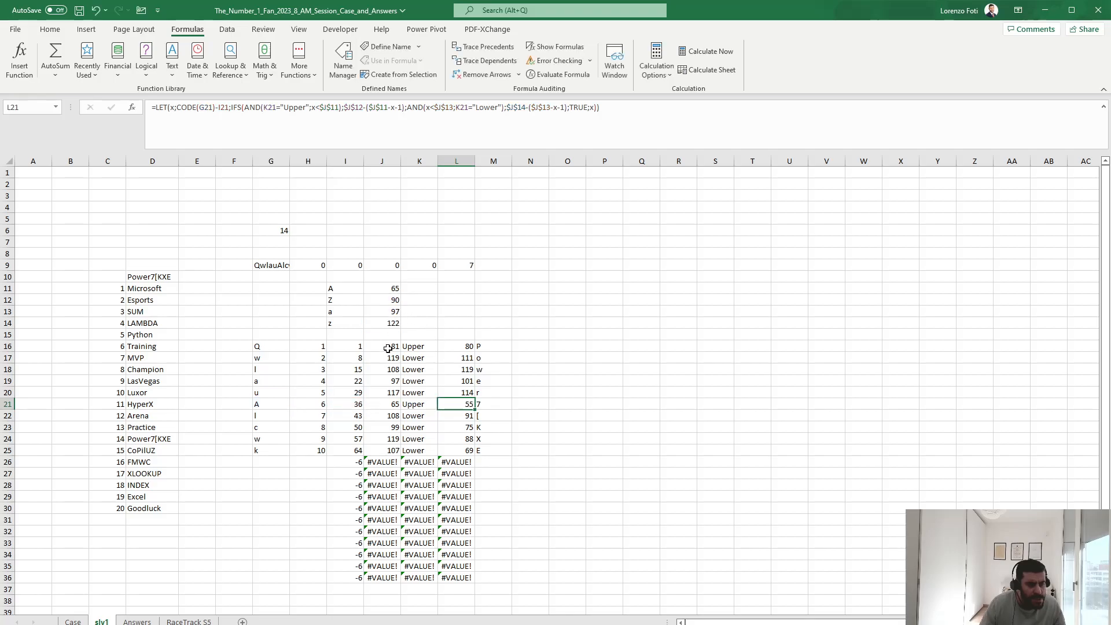
# Wrap the I16 offset formula in MOD with a divisor of 26
pyautogui.click(352, 348)
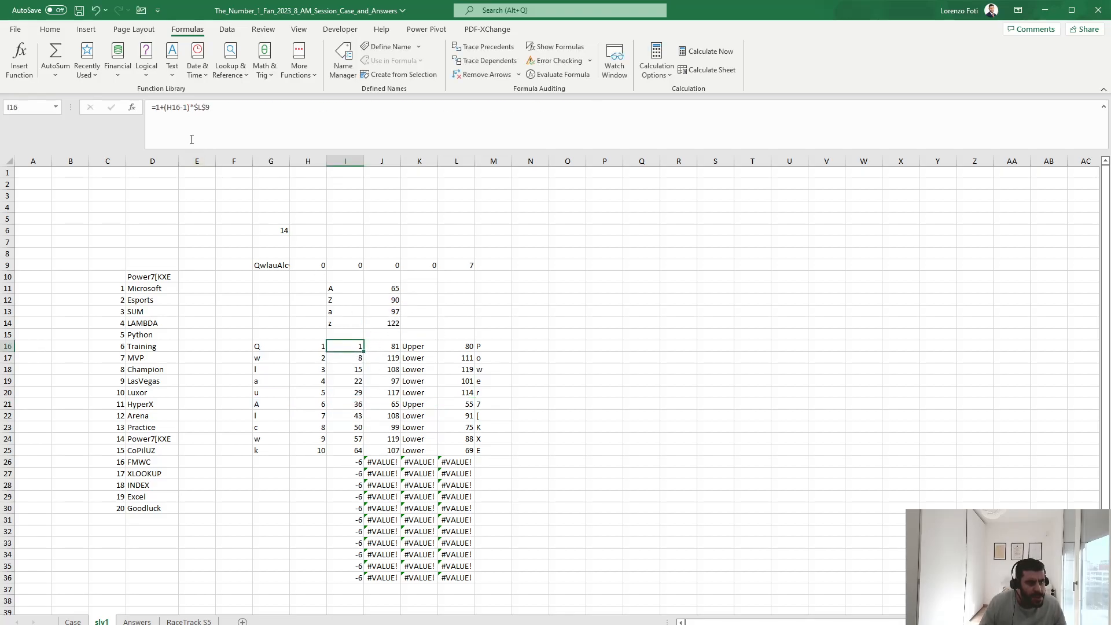
pyautogui.click(156, 111)
pyautogui.write('mod(')
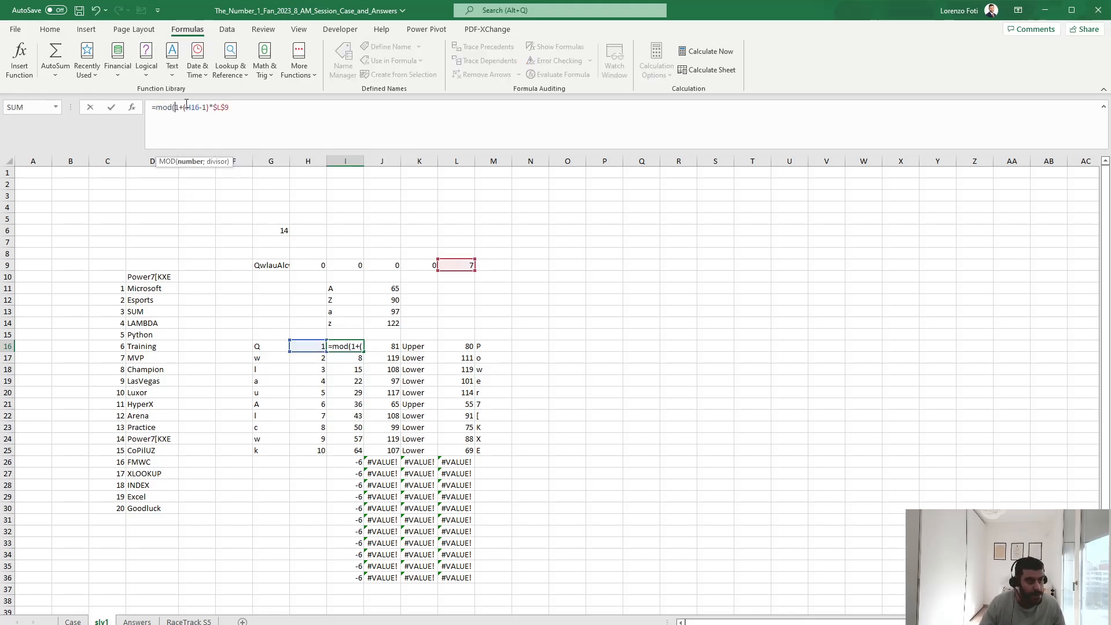
pyautogui.click(256, 111)
pyautogui.write(';26')
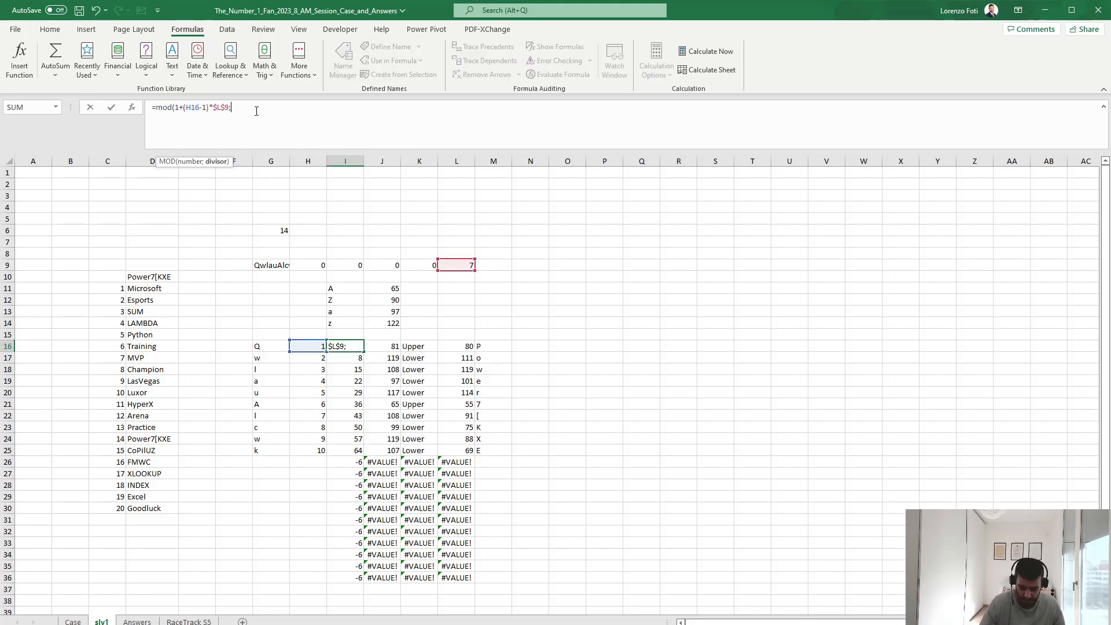
pyautogui.hotkey('ctrl', 'Return')
# Copy the I16 MOD formula down through I36 and check the decoded letters in column M
pyautogui.hotkey('ctrl', 'c')
pyautogui.press('Down')
pyautogui.hotkey('ctrl', 'shift', 'Down')
pyautogui.hotkey('ctrl', 'v')
pyautogui.press('Escape')
pyautogui.press('Up')
pyautogui.press('Right')
pyautogui.press('Right')
pyautogui.press('Right')
pyautogui.press('Right')
pyautogui.press('Down')
pyautogui.press('Down')
pyautogui.press('Down')
pyautogui.press('Down')
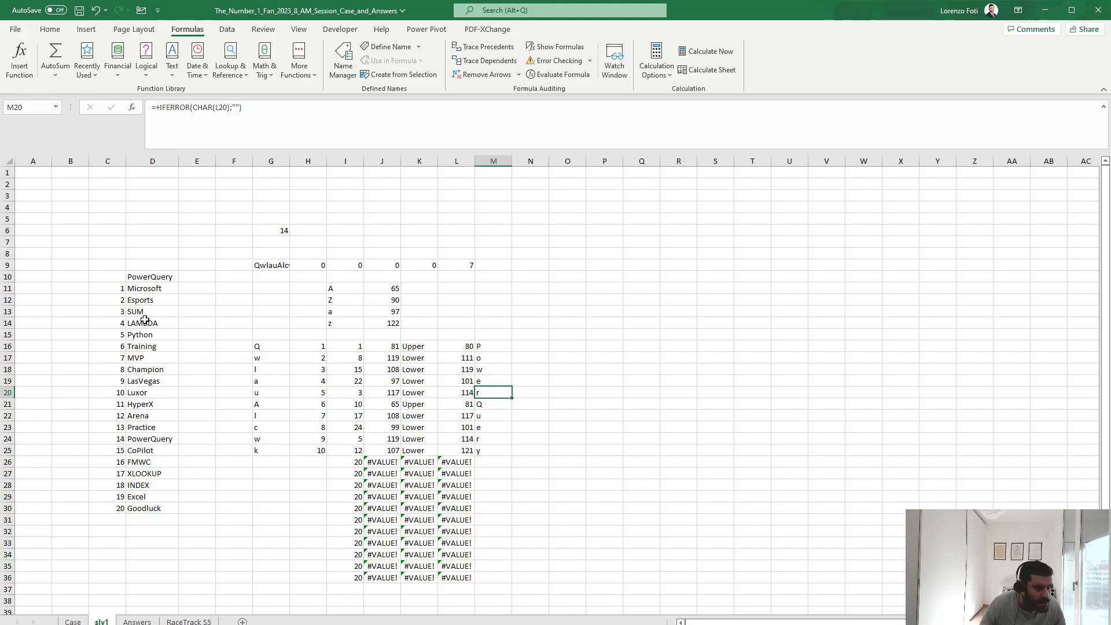
# Copy the decoded words in D11:D30 and paste them as values into the Section 1 answers E73:E92 on the Case sheet
pyautogui.moveTo(152, 289); pyautogui.dragTo(144, 510)
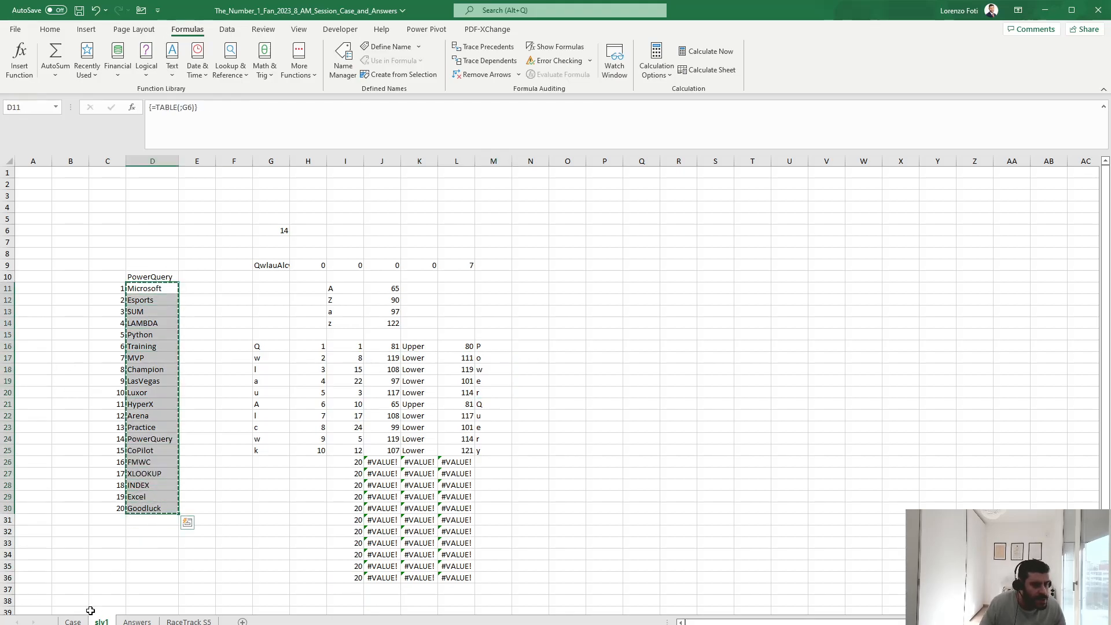
pyautogui.click(72, 622)
pyautogui.click(225, 337)
pyautogui.write('h')
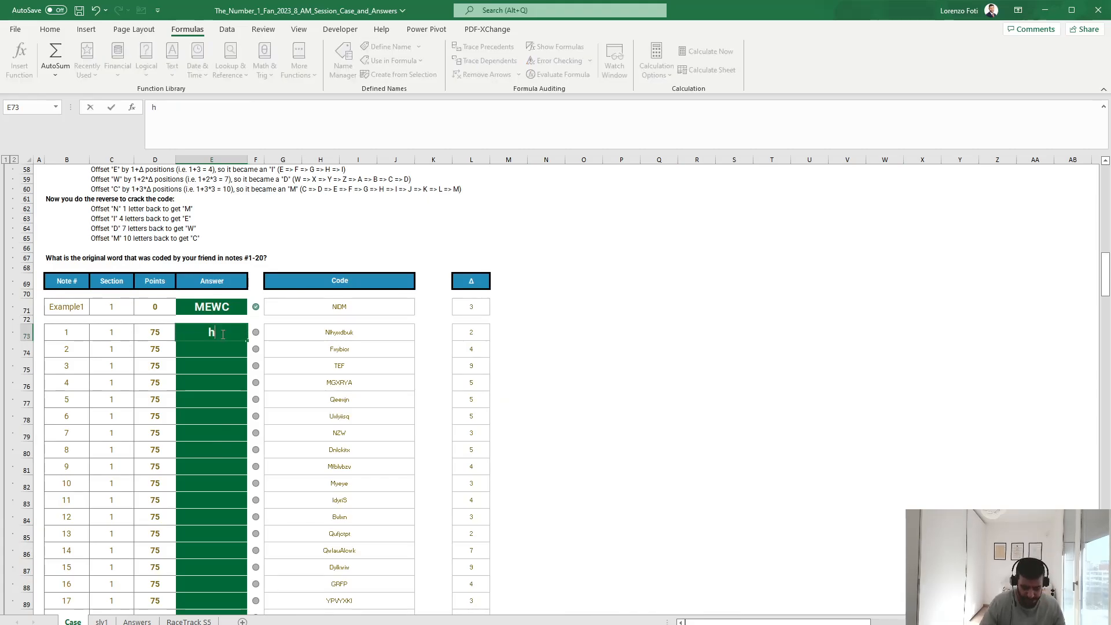
pyautogui.press('Escape')
pyautogui.hotkey('ctrl', 'pagedown')
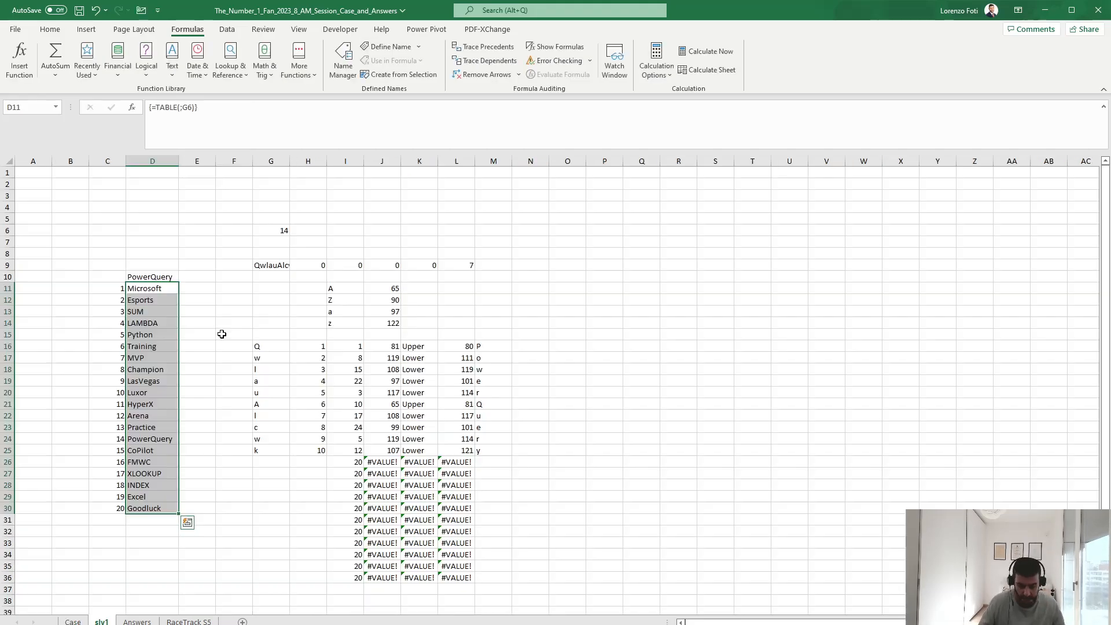
pyautogui.hotkey('ctrl', 'pageup')
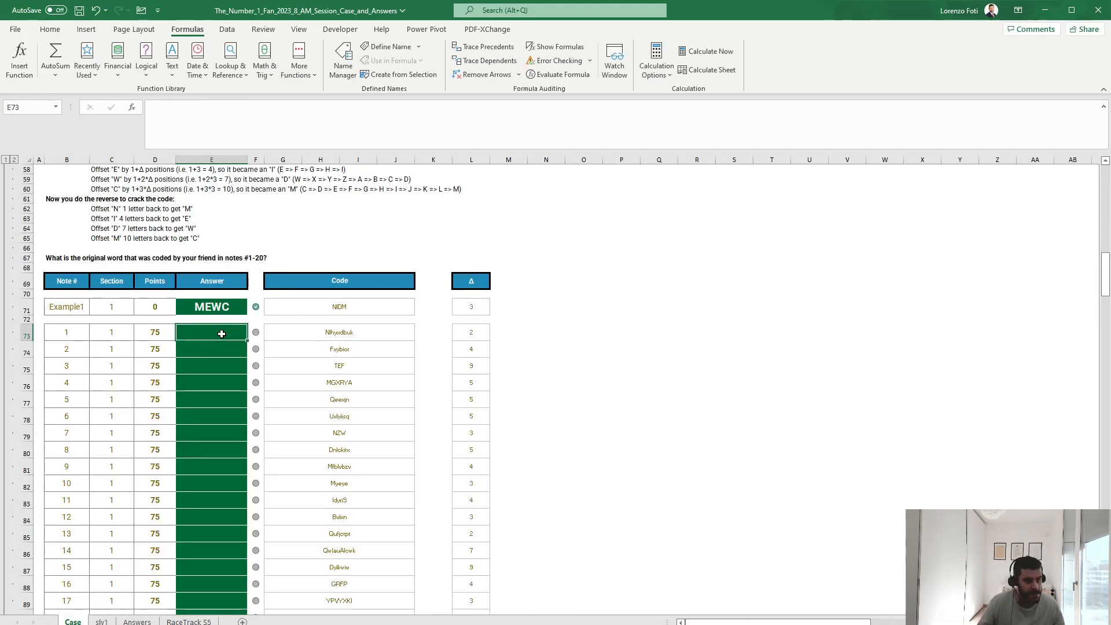
pyautogui.click(50, 29)
pyautogui.click(17, 58)
pyautogui.hotkey('ctrl', 'Down')
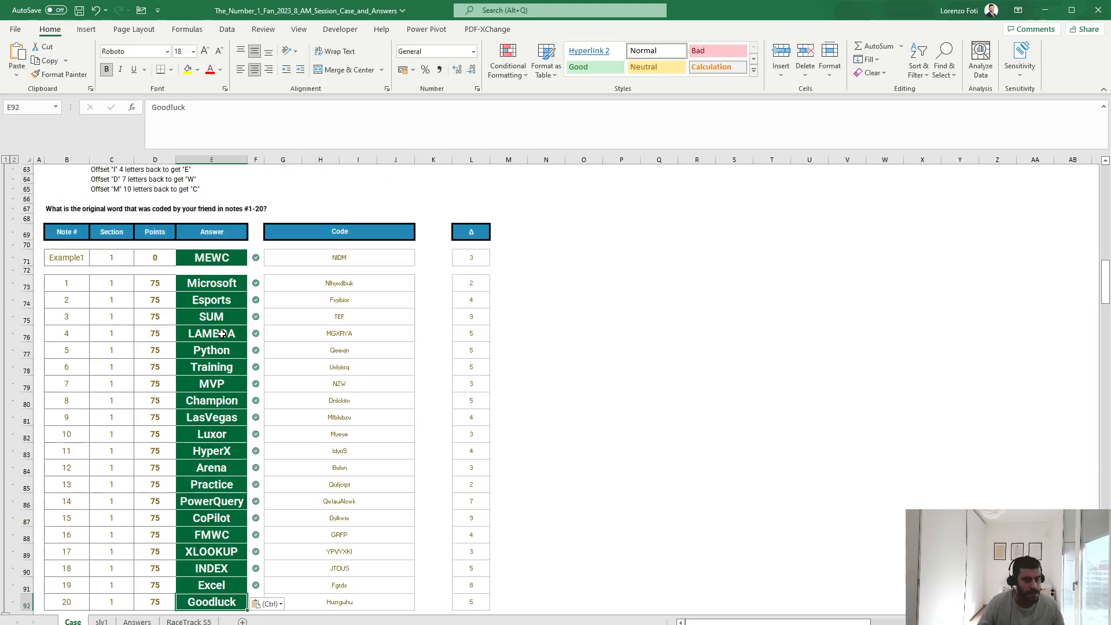
# In Section 4, start a SUMPRODUCT formula in Y211 with the Example4 Team 1 counts G211:K211 as its first array
pyautogui.scroll(-8, 250, 414)
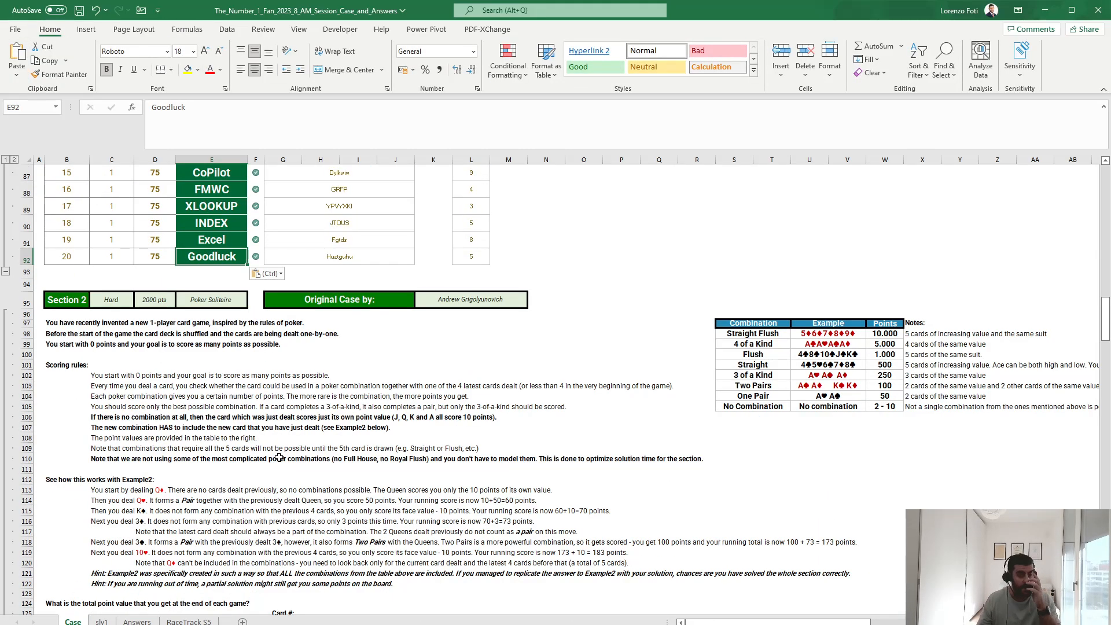
pyautogui.scroll(-1, 278, 457)
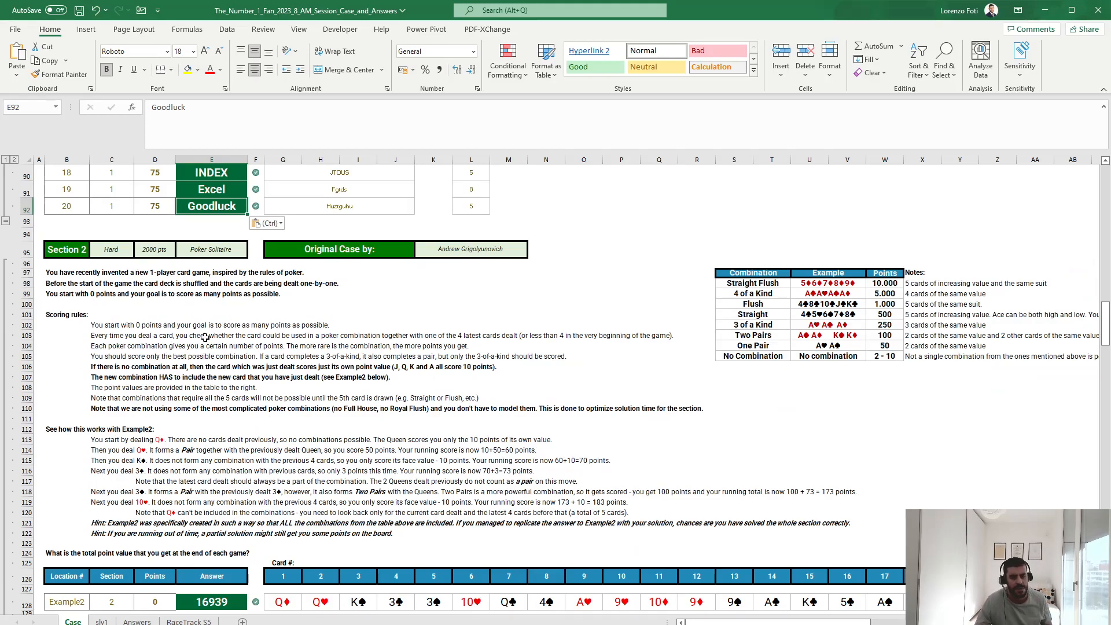
pyautogui.scroll(-19, 221, 396)
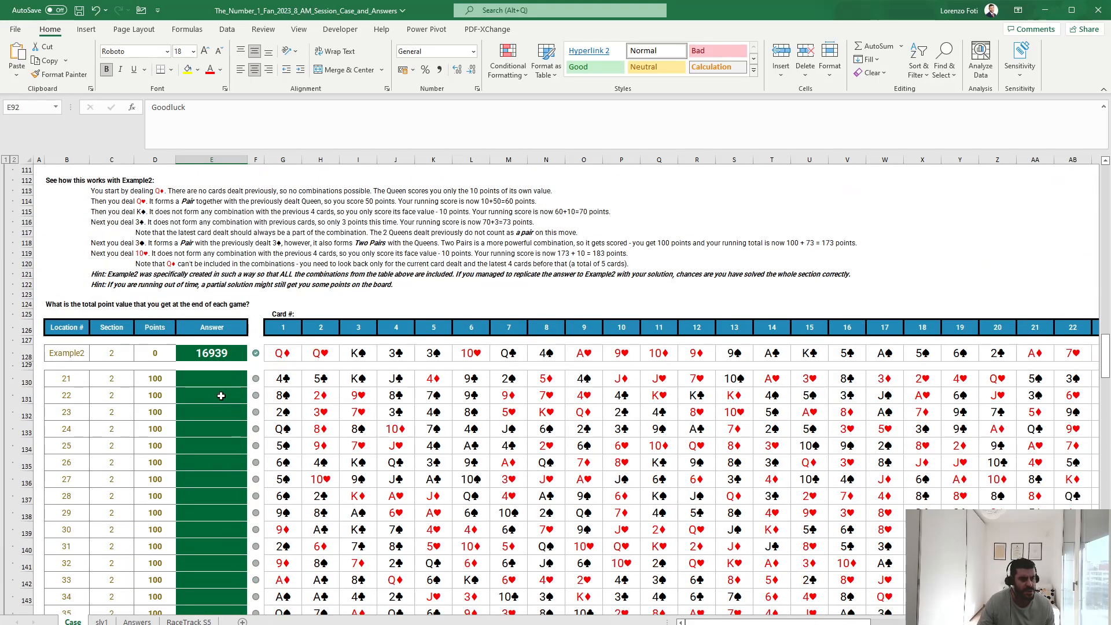
pyautogui.scroll(-14, 220, 404)
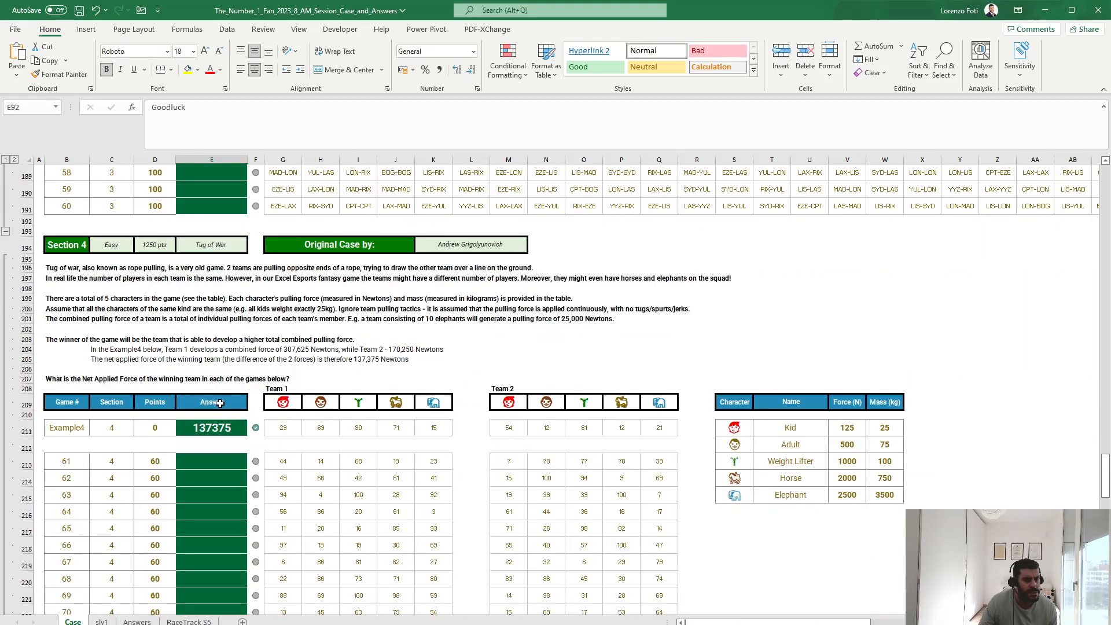
pyautogui.scroll(-1, 220, 402)
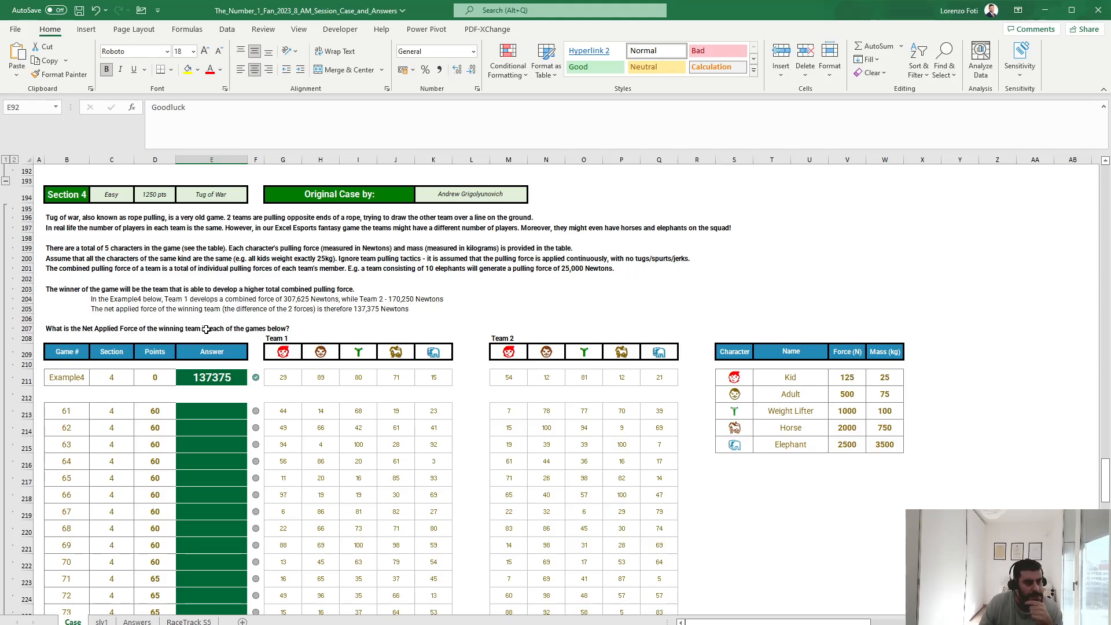
pyautogui.click(944, 380)
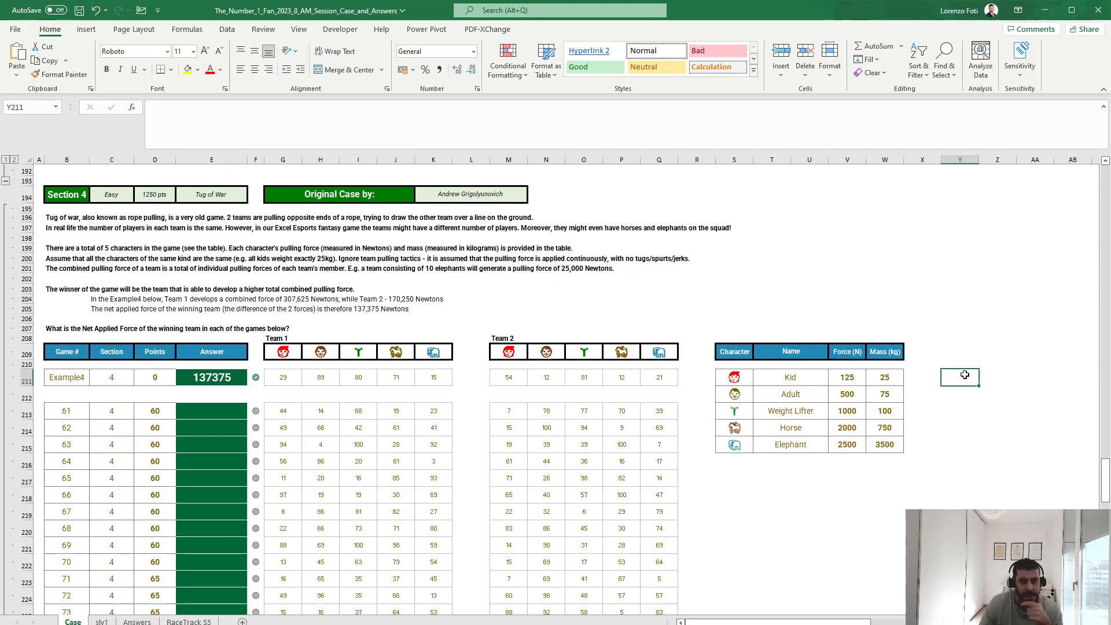
pyautogui.write('+')
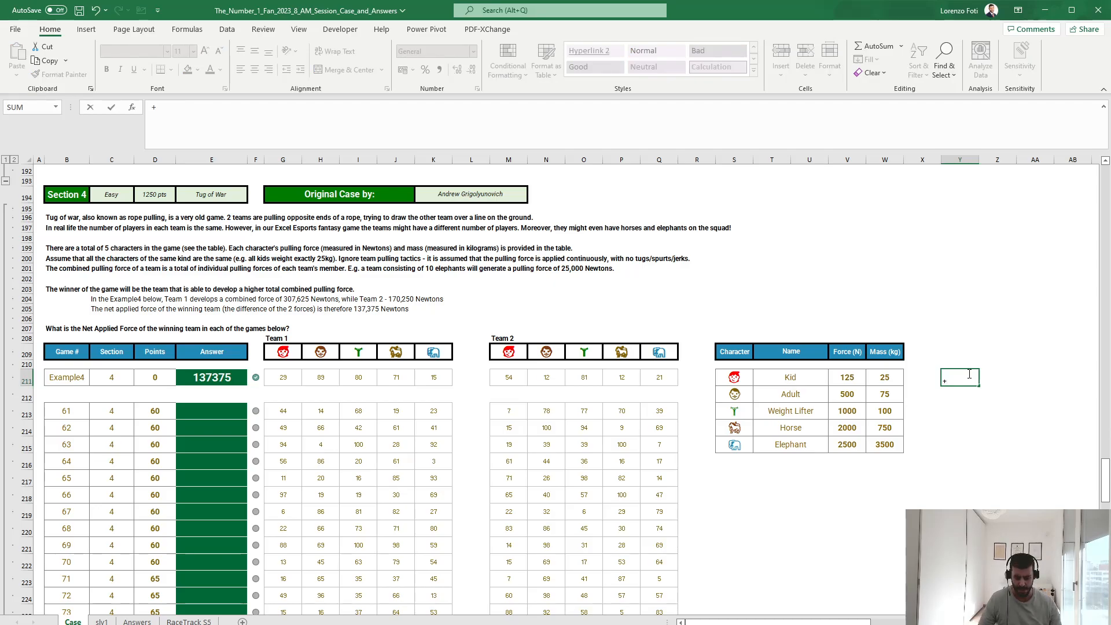
pyautogui.write('SUMPRODUCT(')
pyautogui.press('Left')
pyautogui.press('Left')
pyautogui.press('Left')
pyautogui.press('Left')
pyautogui.press('Left')
pyautogui.press('Left')
pyautogui.press('Left')
pyautogui.press('Left')
pyautogui.press('Left')
pyautogui.press('Left')
pyautogui.press('Left')
pyautogui.press('Left')
pyautogui.press('Left')
pyautogui.press('Left')
pyautogui.hotkey('ctrl', 'shift', 'Left')
pyautogui.hotkey('shift', 'Right')
pyautogui.hotkey('shift', 'Right')
pyautogui.hotkey('shift', 'Right')
pyautogui.hotkey('shift', 'Right')
pyautogui.hotkey('shift', 'Right')
pyautogui.write(';')
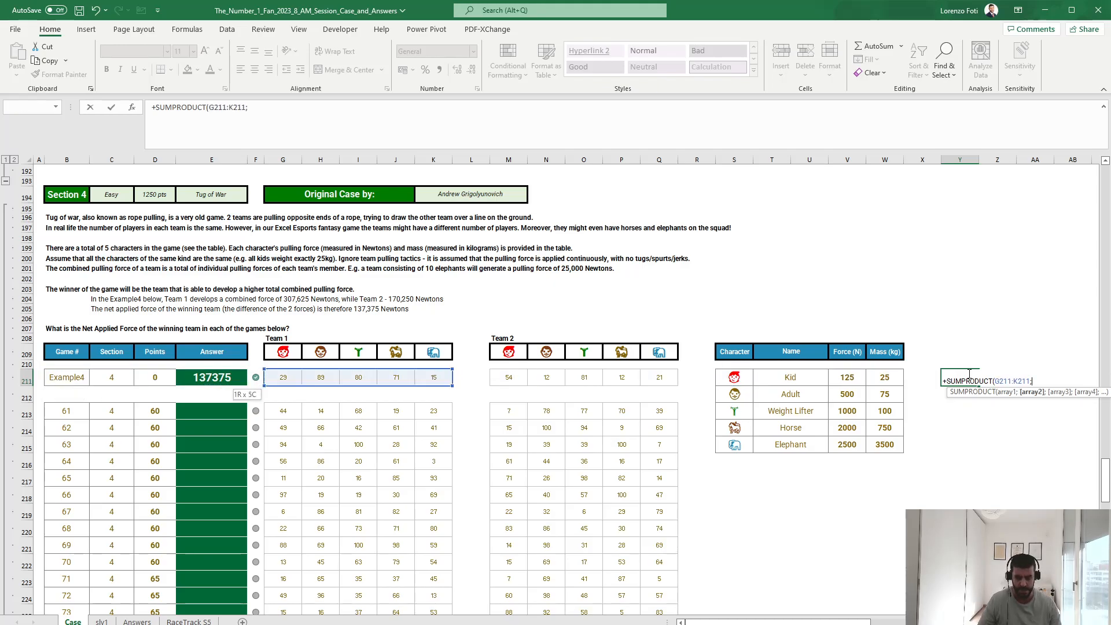
# Complete the Y211 SUMPRODUCT with TRANSPOSE($V$211:$V$215), the character forces, as its second array
pyautogui.write('TRANSPOSE(')
pyautogui.press('Left')
pyautogui.press('Left')
pyautogui.press('Left')
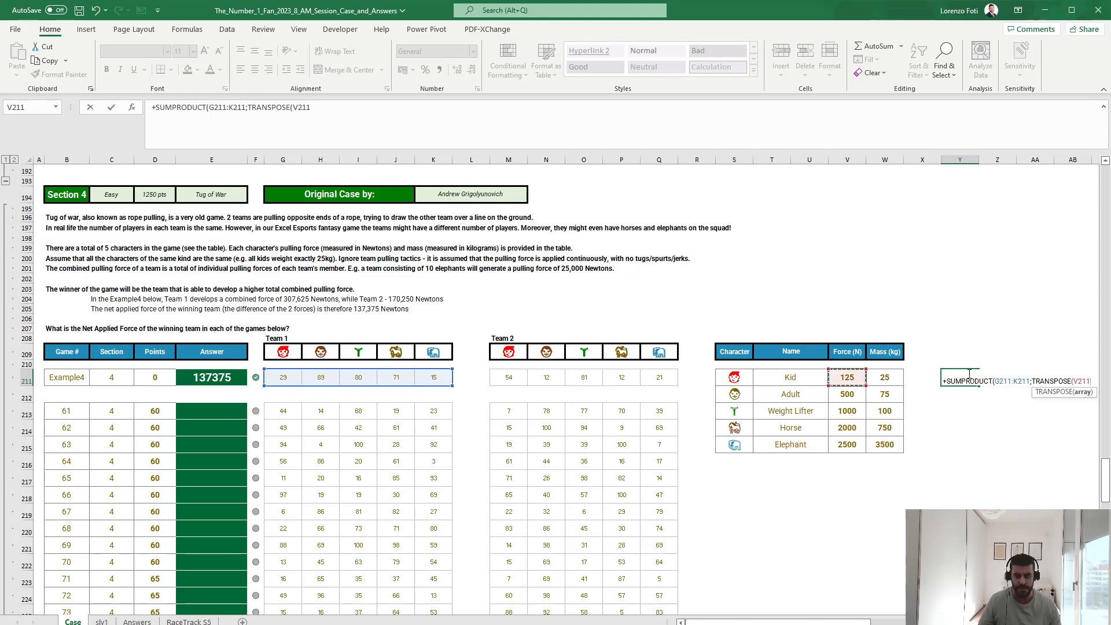
pyautogui.hotkey('ctrl', 'shift', 'Down')
pyautogui.press('F4')
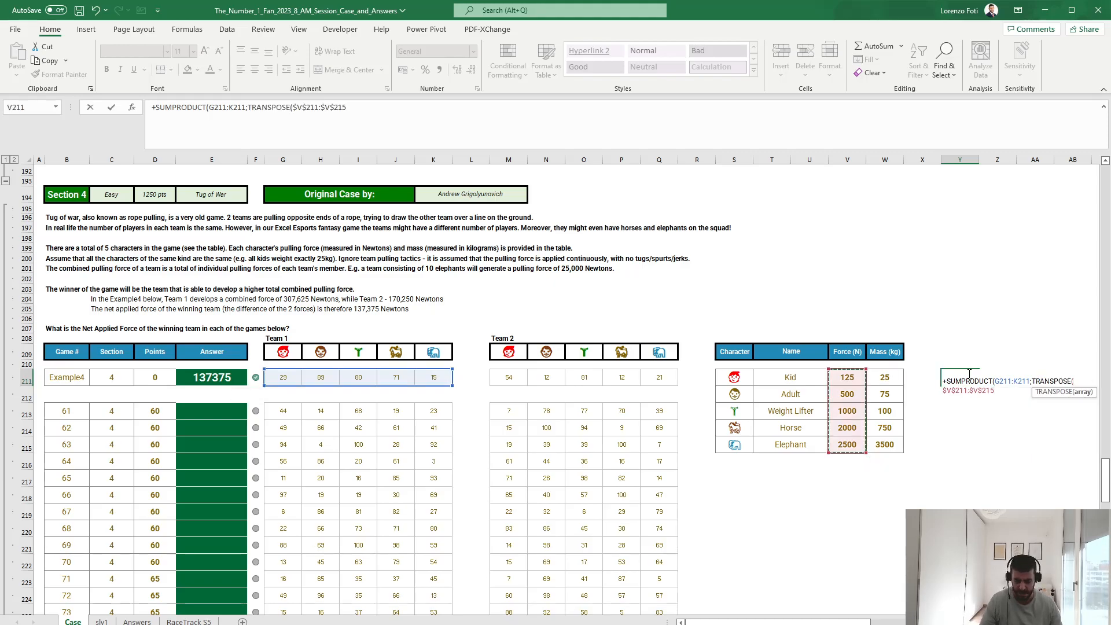
pyautogui.write(')')
pyautogui.press('Up')
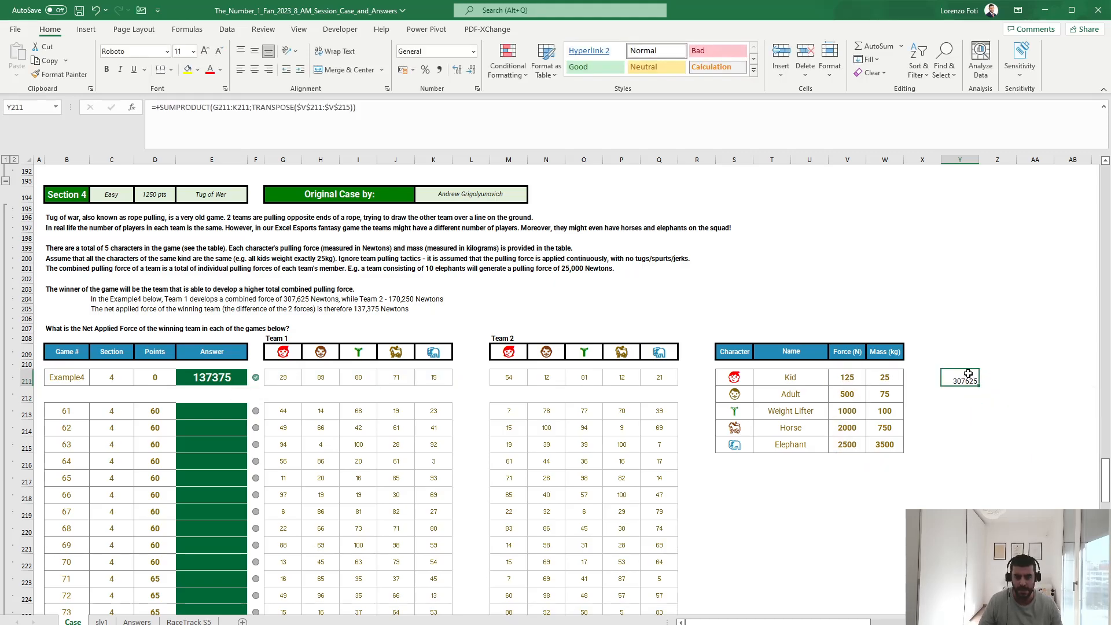
# Copy the Y211 formula to Z211 and change its first array to the Team 2 counts M211:Q211
pyautogui.press('Right')
pyautogui.hotkey('ctrl', 'r')
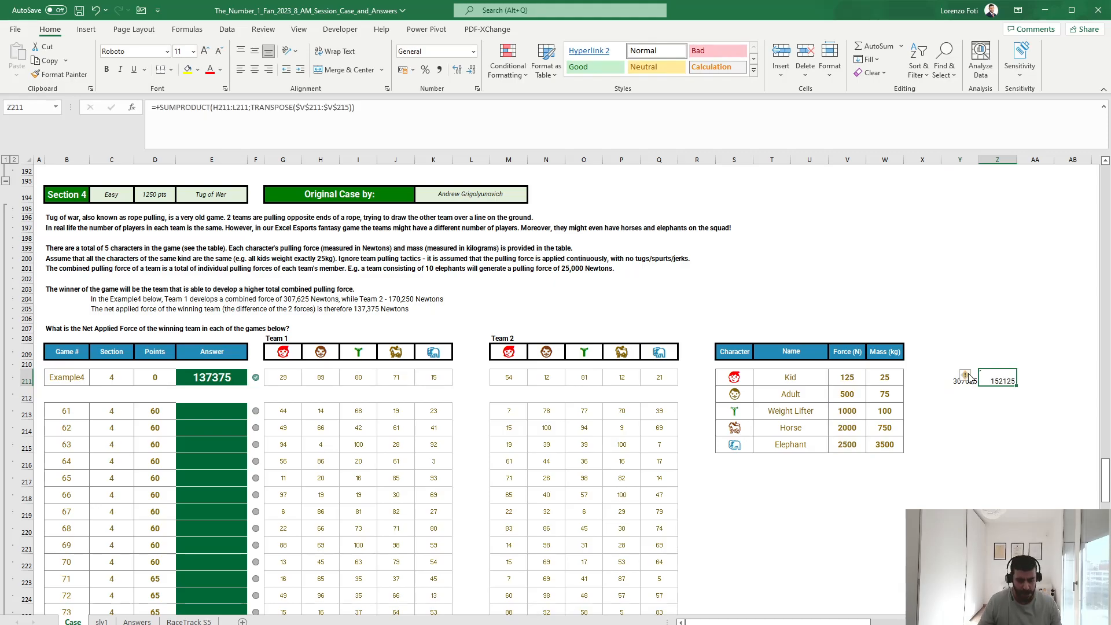
pyautogui.press('F2')
pyautogui.moveTo(396, 380); pyautogui.dragTo(591, 376)
pyautogui.press('Tab')
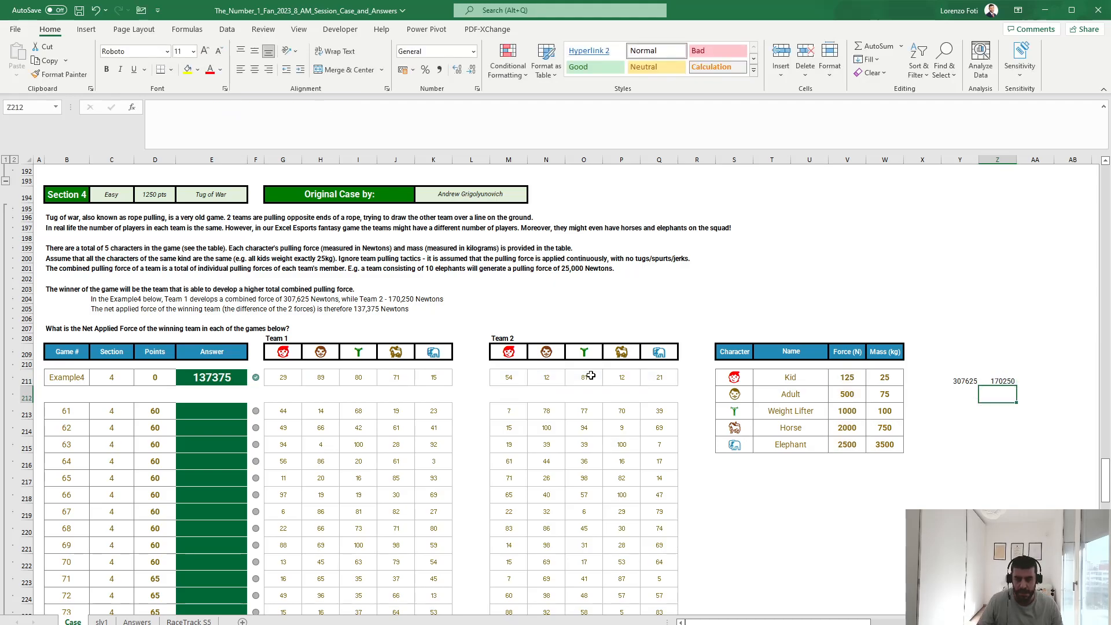
# Enter a formula in AA211 for the absolute difference between the two team forces, ABS(Z211-Y211)
pyautogui.write('+abs(')
pyautogui.press('Left')
pyautogui.press('Left')
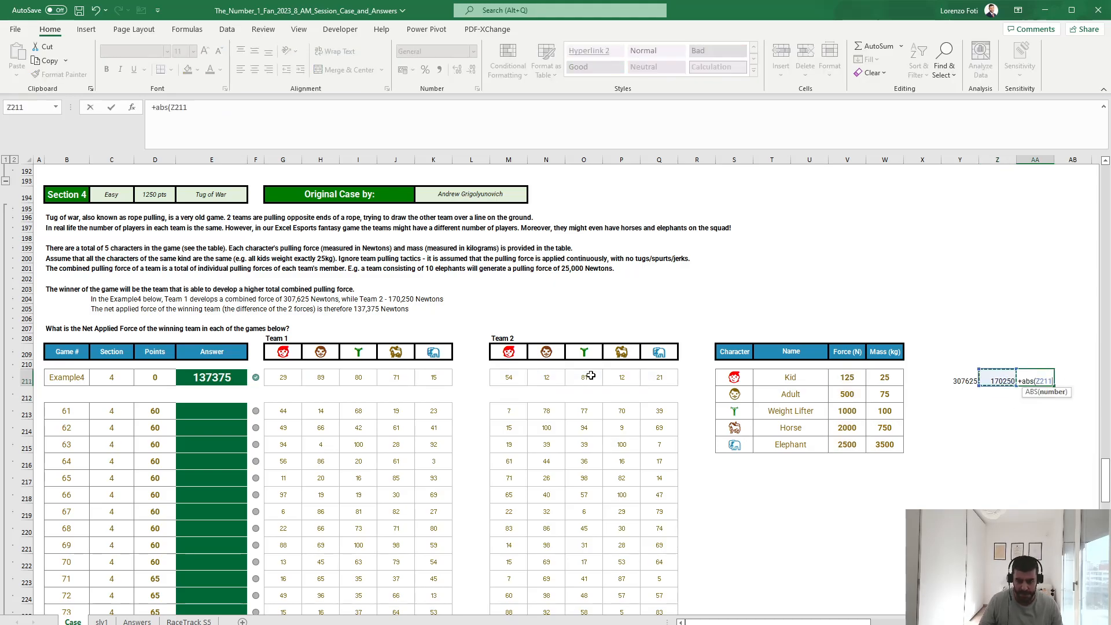
pyautogui.write('-')
pyautogui.press('Left')
pyautogui.press('Return')
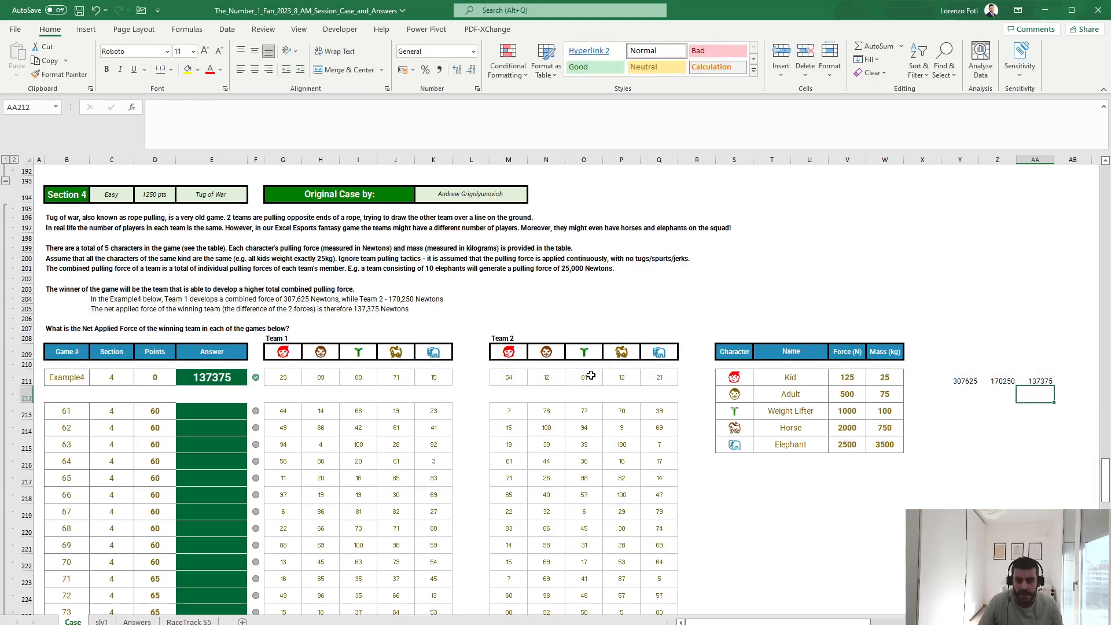
# Copy the formulas in Y211:AA211 down to rows 213 to 232 for games 61 to 80
pyautogui.press('Left')
pyautogui.press('Up')
pyautogui.press('Left')
pyautogui.hotkey('shift', 'Right')
pyautogui.hotkey('shift', 'Right')
pyautogui.hotkey('ctrl', 'c')
pyautogui.press('Down')
pyautogui.hotkey('shift', 'Down')
pyautogui.hotkey('shift', 'Down')
pyautogui.hotkey('shift', 'Down')
pyautogui.hotkey('shift', 'Down')
pyautogui.hotkey('shift', 'Down')
pyautogui.hotkey('shift', 'Down')
pyautogui.hotkey('shift', 'Down')
pyautogui.hotkey('shift', 'Down')
pyautogui.hotkey('shift', 'Down')
pyautogui.hotkey('shift', 'Down')
pyautogui.hotkey('shift', 'Down')
pyautogui.hotkey('shift', 'Down')
pyautogui.hotkey('shift', 'Down')
pyautogui.hotkey('shift', 'Down')
pyautogui.hotkey('shift', 'Down')
pyautogui.hotkey('shift', 'Down')
pyautogui.hotkey('shift', 'Down')
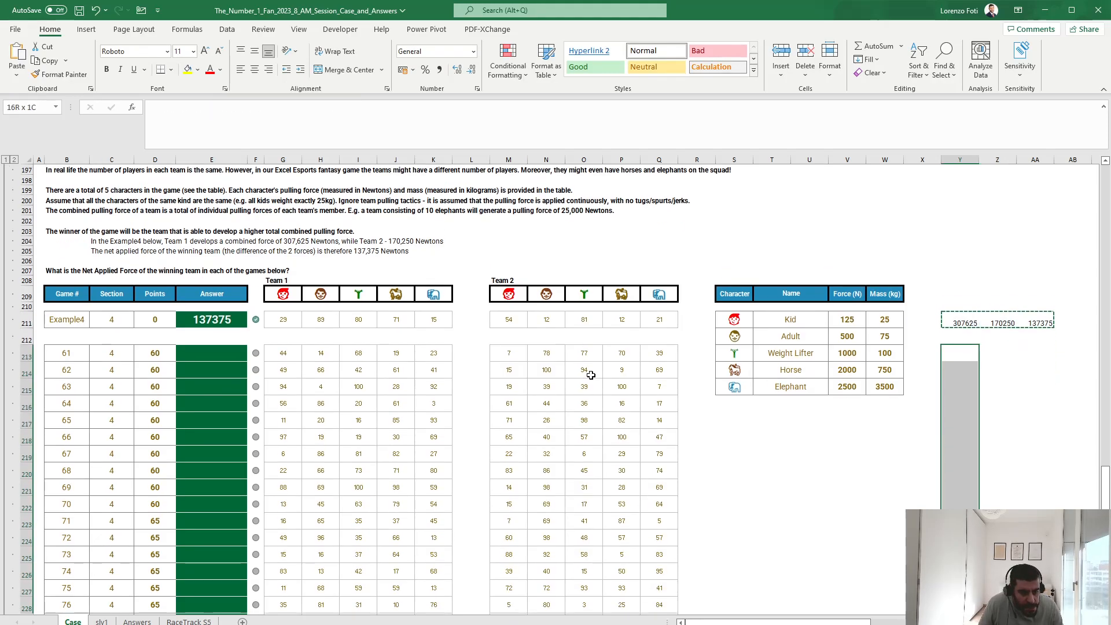
pyautogui.hotkey('ctrl', 'v')
pyautogui.press('Escape')
# Copy the net forces in AA213:AA232 and paste them as values into the Section 4 answers E213:E232
pyautogui.press('Right')
pyautogui.press('Right')
pyautogui.hotkey('ctrl', 'shift', 'Down')
pyautogui.hotkey('ctrl', 'c')
pyautogui.press('Left')
pyautogui.press('Left')
pyautogui.press('Left')
pyautogui.press('Left')
pyautogui.press('Left')
pyautogui.press('Left')
pyautogui.press('Left')
pyautogui.press('Left')
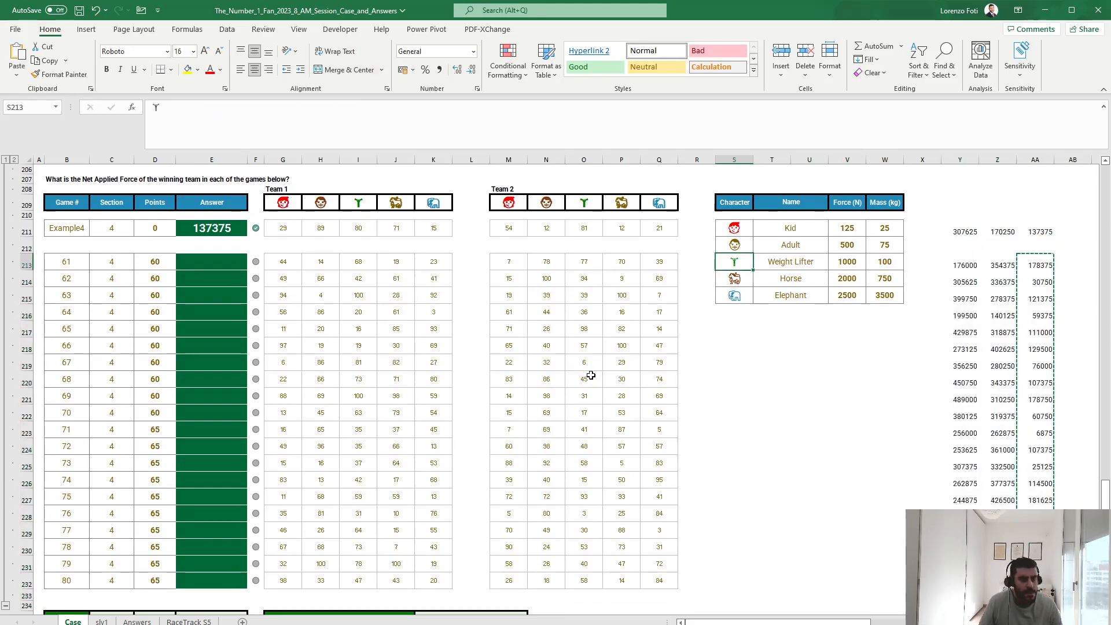
pyautogui.press('Left')
pyautogui.press('Left')
pyautogui.press('Left')
pyautogui.press('Left')
pyautogui.press('Left')
pyautogui.press('Left')
pyautogui.press('Left')
pyautogui.press('Left')
pyautogui.press('Left')
pyautogui.press('Left')
pyautogui.press('Left')
pyautogui.press('Left')
pyautogui.press('Left')
pyautogui.press('Left')
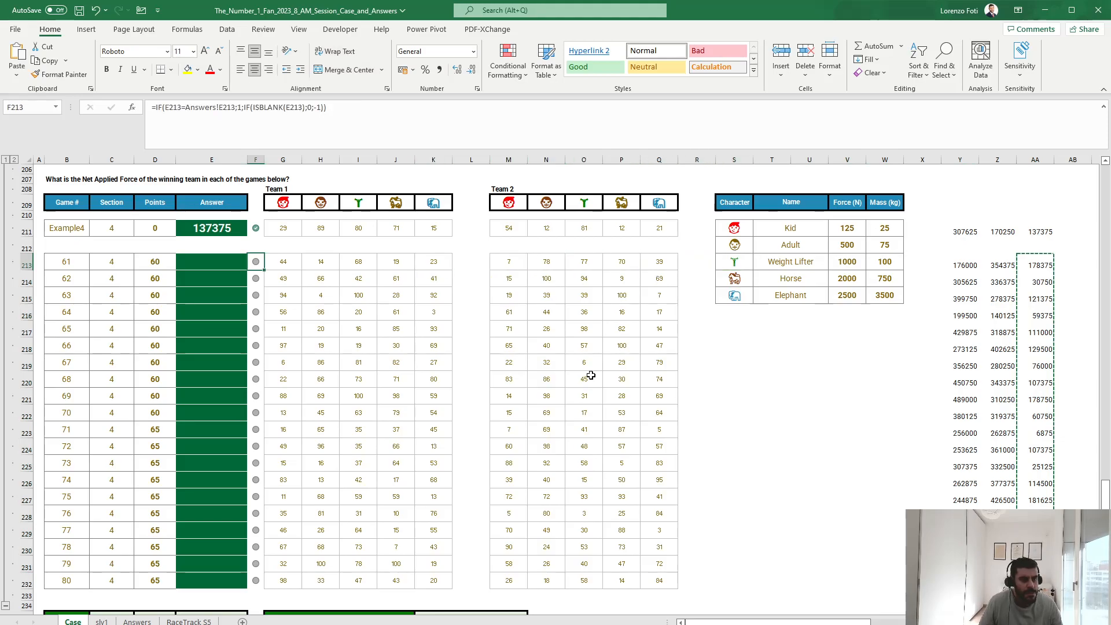
pyautogui.hotkey('ctrl', 'shift', 'v')
pyautogui.hotkey('ctrl', 'Down')
# Review the Section 5 Race to Las Vegas rules and Example5 dice row, and add a new sheet named slv5
pyautogui.scroll(-8, 559, 344)
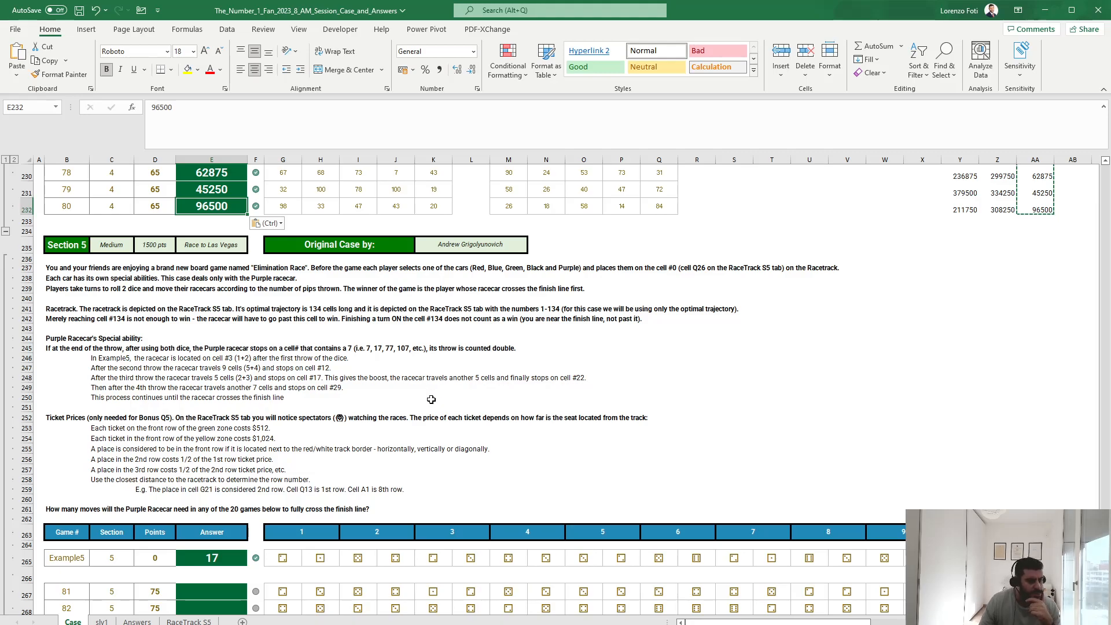
pyautogui.scroll(-2, 390, 426)
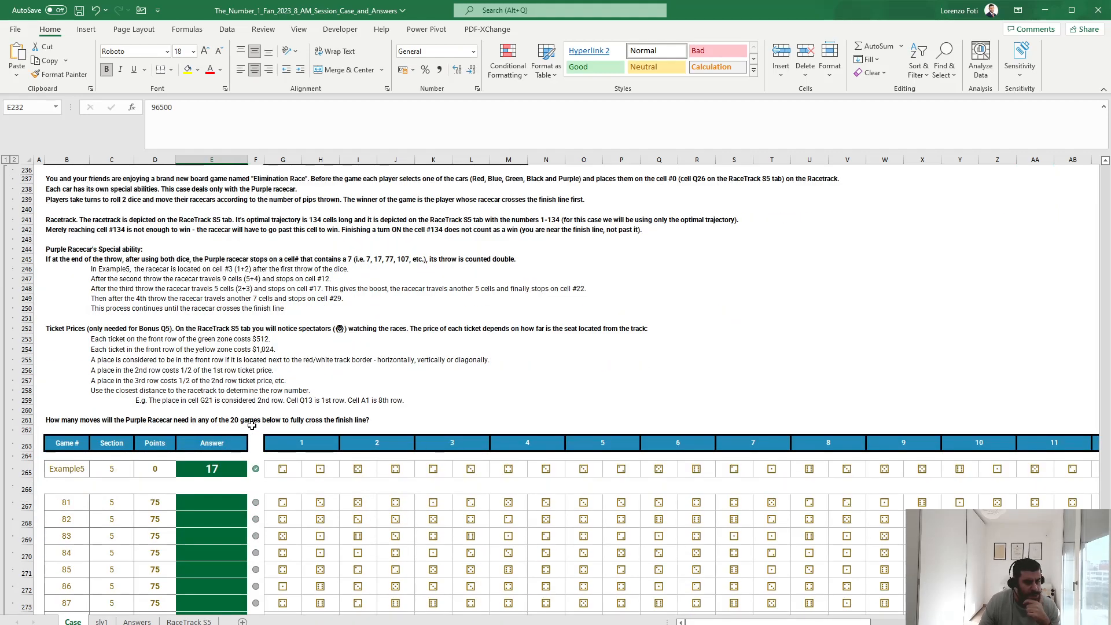
pyautogui.click(326, 476)
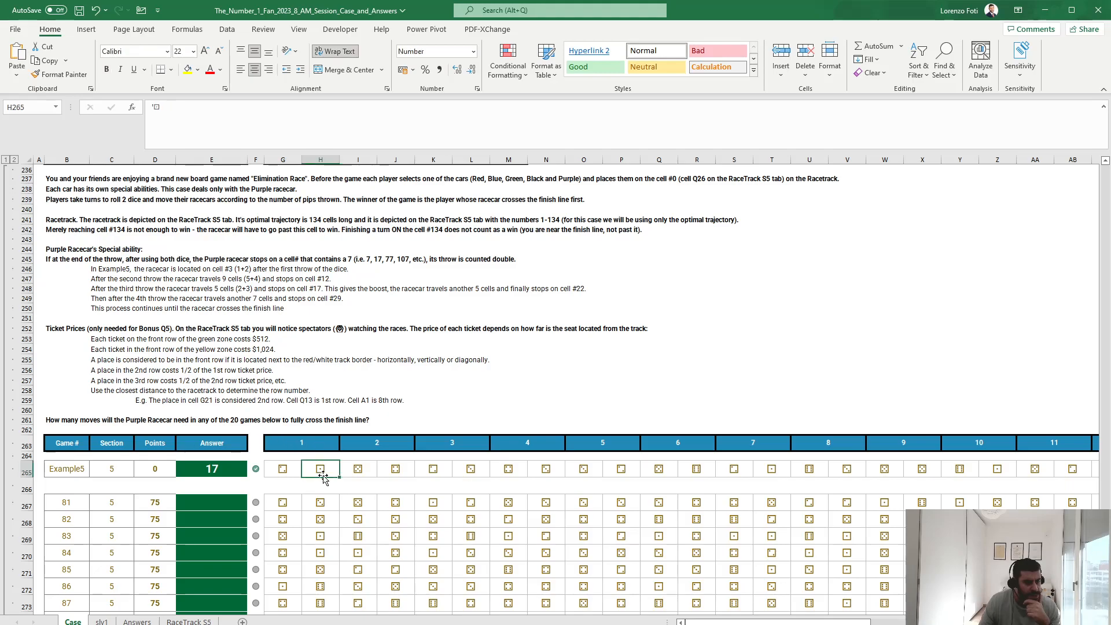
pyautogui.hotkey('ctrl', 'Right')
pyautogui.press('Home')
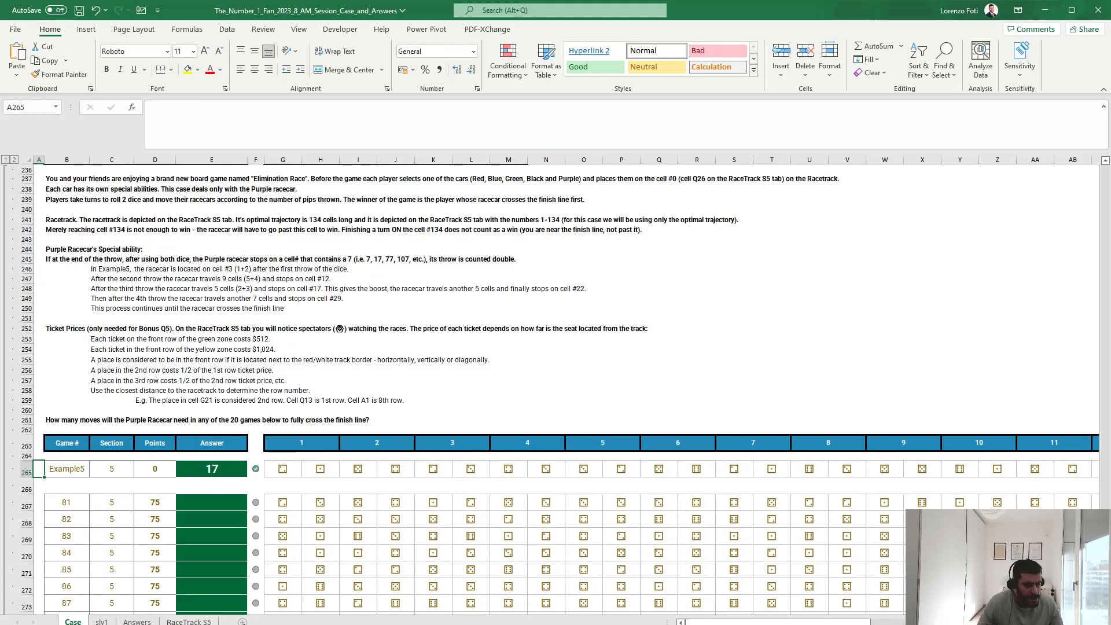
pyautogui.click(243, 621)
pyautogui.doubleClick(112, 618)
pyautogui.write('slv5')
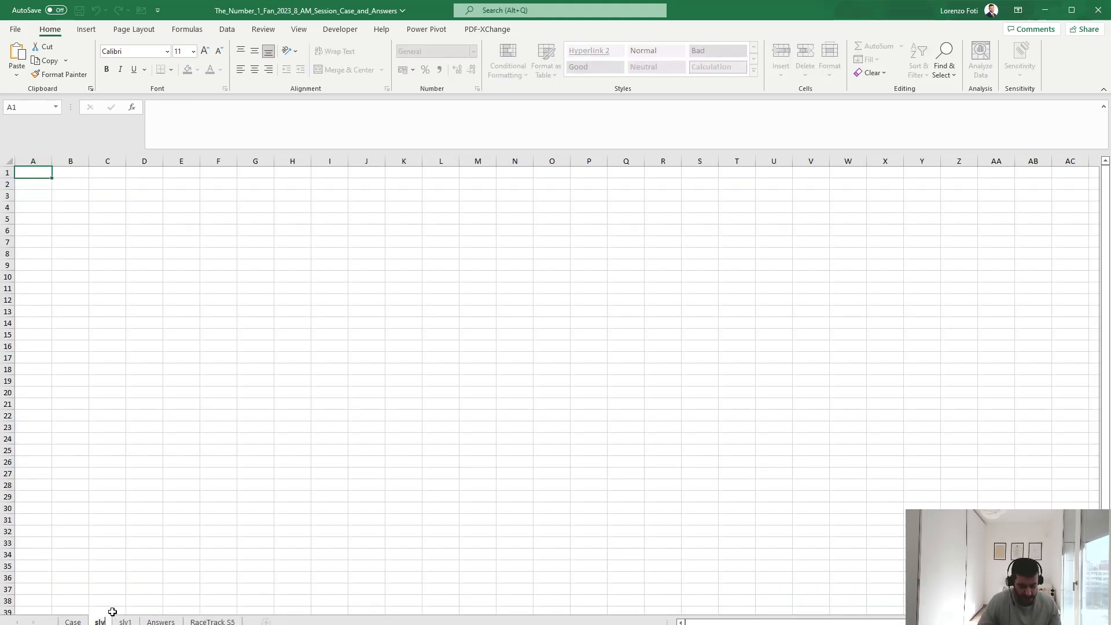
pyautogui.press('Return')
# Enter Example5 in cell E8 of the slv5 sheet as the game selector
pyautogui.click(169, 253)
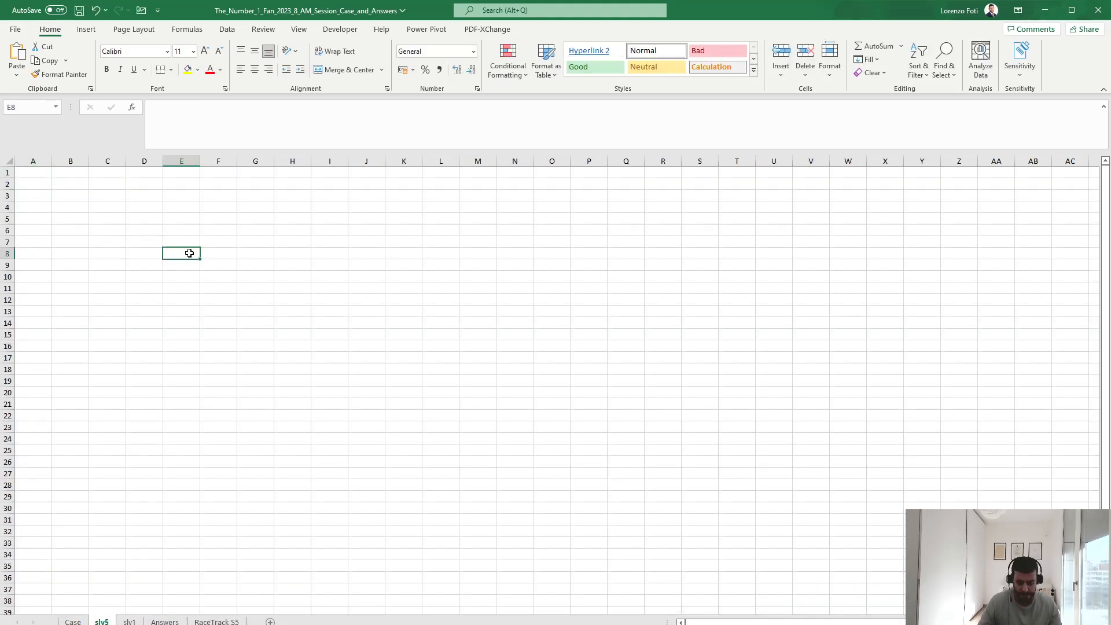
pyautogui.write('Example5')
pyautogui.press('Return')
# Start an XLOOKUP formula in E11 of slv5 that looks up E8 in column B of the Case sheet
pyautogui.press('Return')
pyautogui.press('Return')
pyautogui.write('+xl')
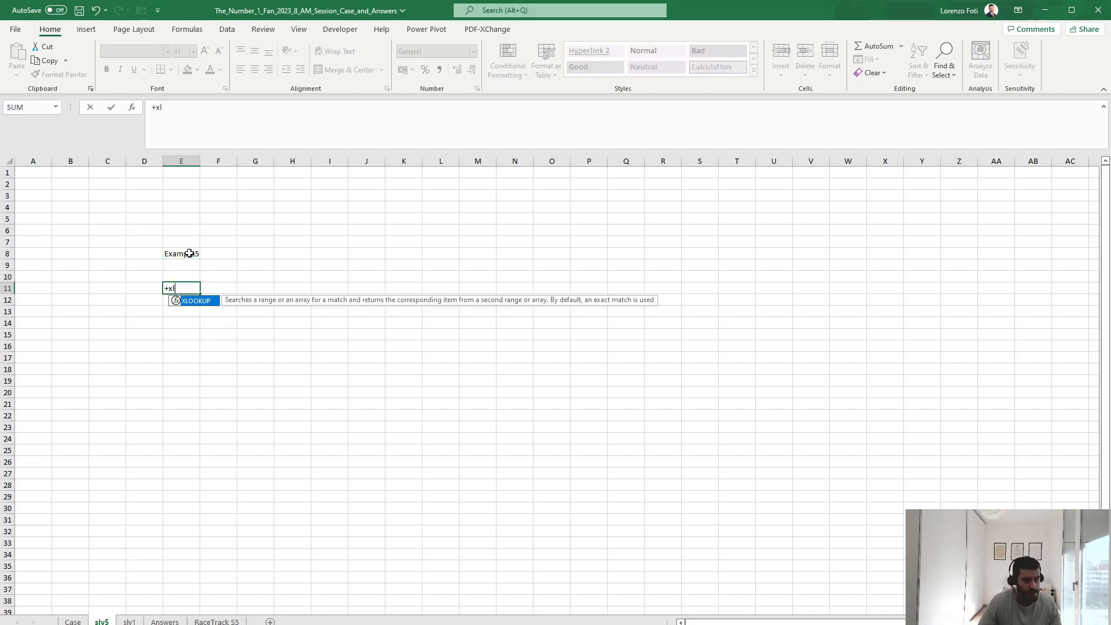
pyautogui.press('Tab')
pyautogui.click(189, 253)
pyautogui.write(';')
pyautogui.click(73, 621)
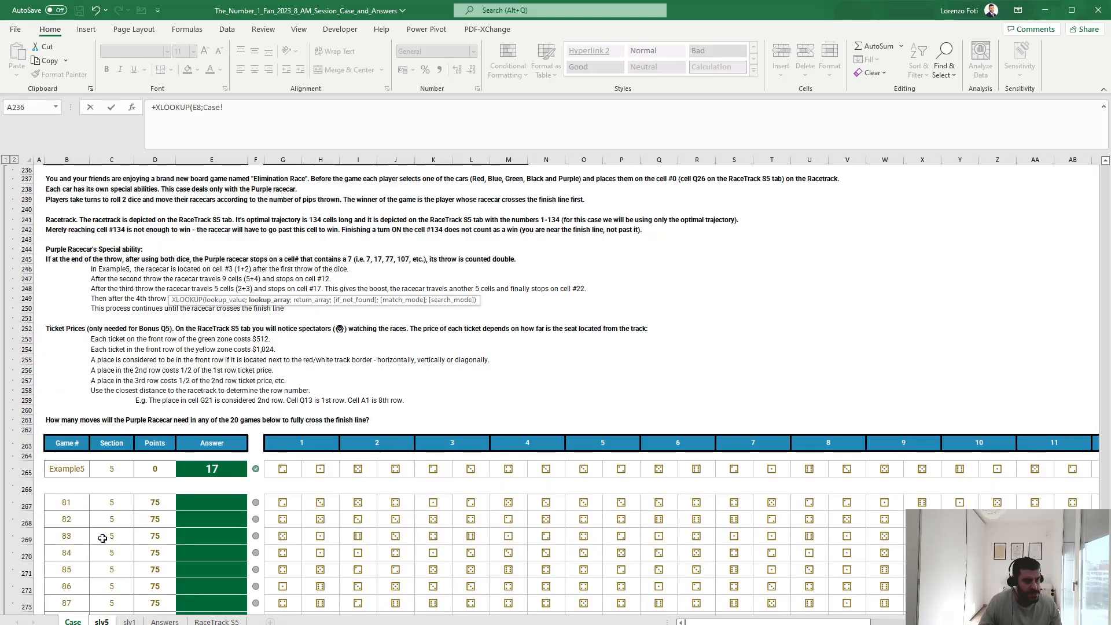
pyautogui.moveTo(67, 160); pyautogui.dragTo(922, 160)
pyautogui.press('BackSpace')
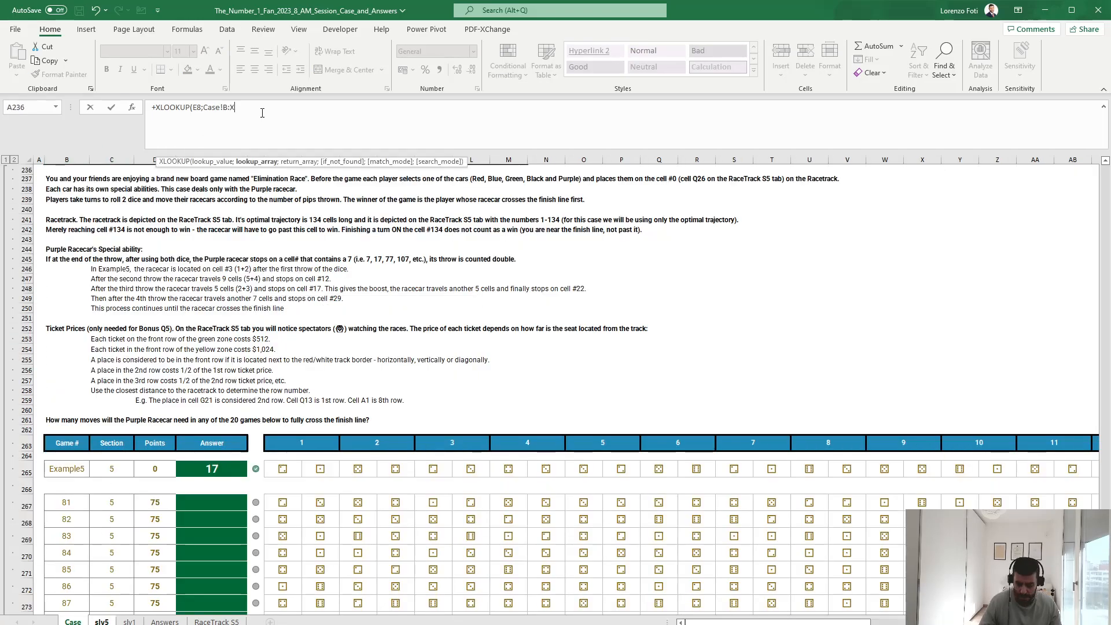
pyautogui.write('b;')
# Use columns G:AT of the Case sheet as the XLOOKUP return array and complete the formula
pyautogui.click(283, 469)
pyautogui.hotkey('ctrl', 'shift', 'Right')
pyautogui.press('BackSpace')
pyautogui.press('BackSpace')
pyautogui.press('BackSpace')
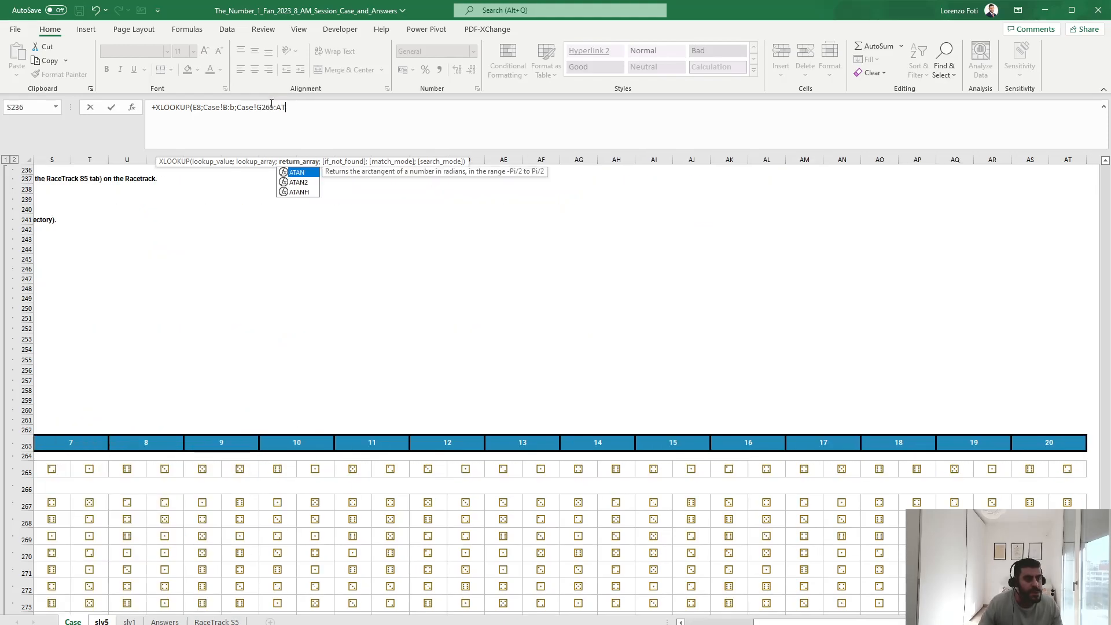
pyautogui.click(271, 103)
pyautogui.press('BackSpace')
pyautogui.press('BackSpace')
pyautogui.press('BackSpace')
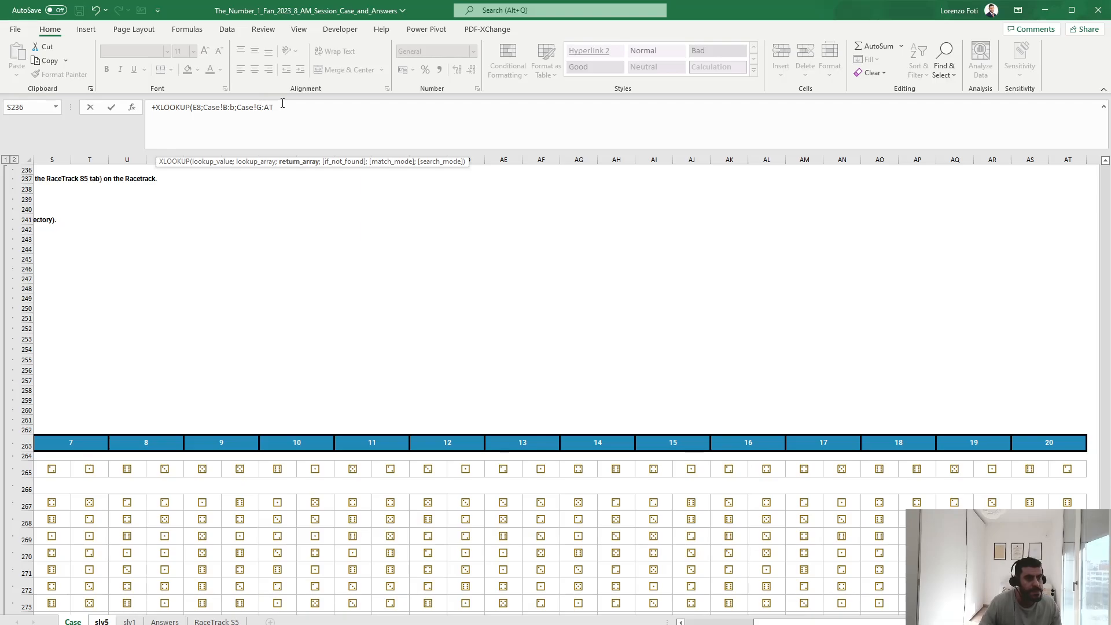
pyautogui.press('Return')
# Enter a WRAPROWS formula in E14 that splits the dice row E11# into rows of 2
pyautogui.press('Down')
pyautogui.press('Down')
pyautogui.write('+wrap')
pyautogui.press('Down')
pyautogui.press('Tab')
pyautogui.press('Up')
pyautogui.press('Up')
pyautogui.press('Up')
pyautogui.hotkey('ctrl', 'shift', 'Right')
pyautogui.write(';2)')
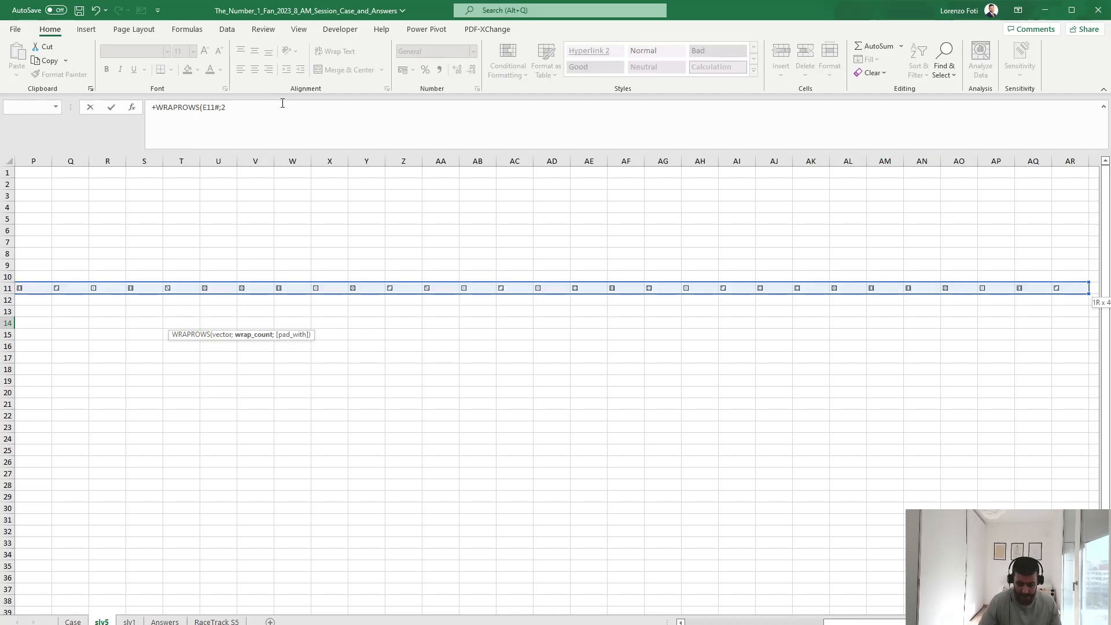
pyautogui.press('Return')
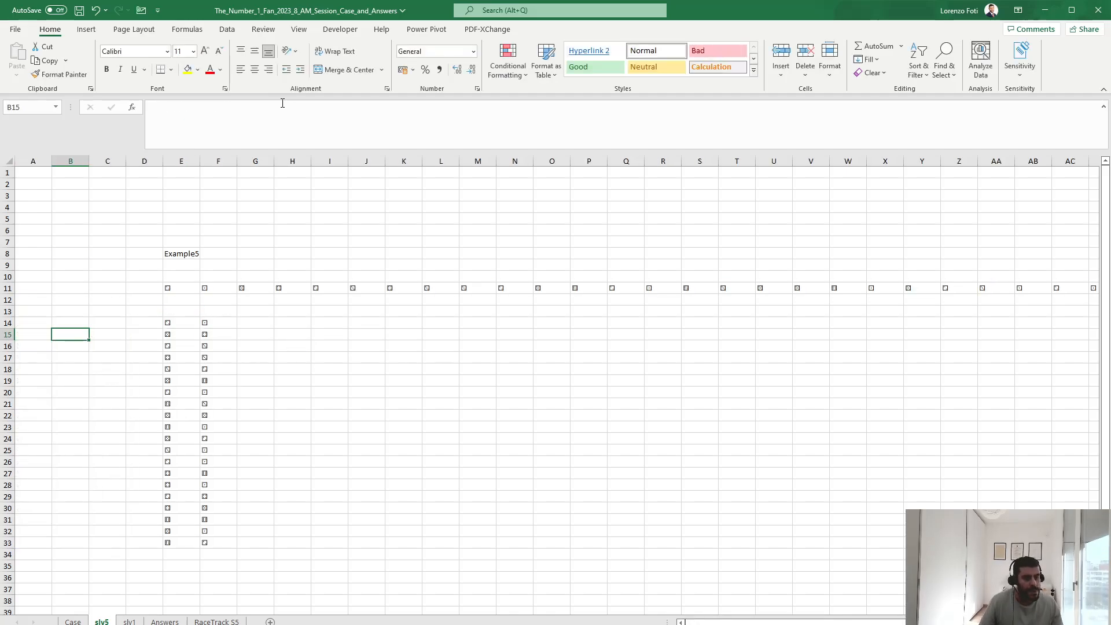
# Insert two blank columns at column C of the slv5 sheet
pyautogui.press('Up')
pyautogui.press('Left')
pyautogui.press('Left')
pyautogui.press('Left')
pyautogui.press('Up')
pyautogui.press('Up')
pyautogui.press('Up')
pyautogui.press('Up')
pyautogui.press('Up')
pyautogui.press('Up')
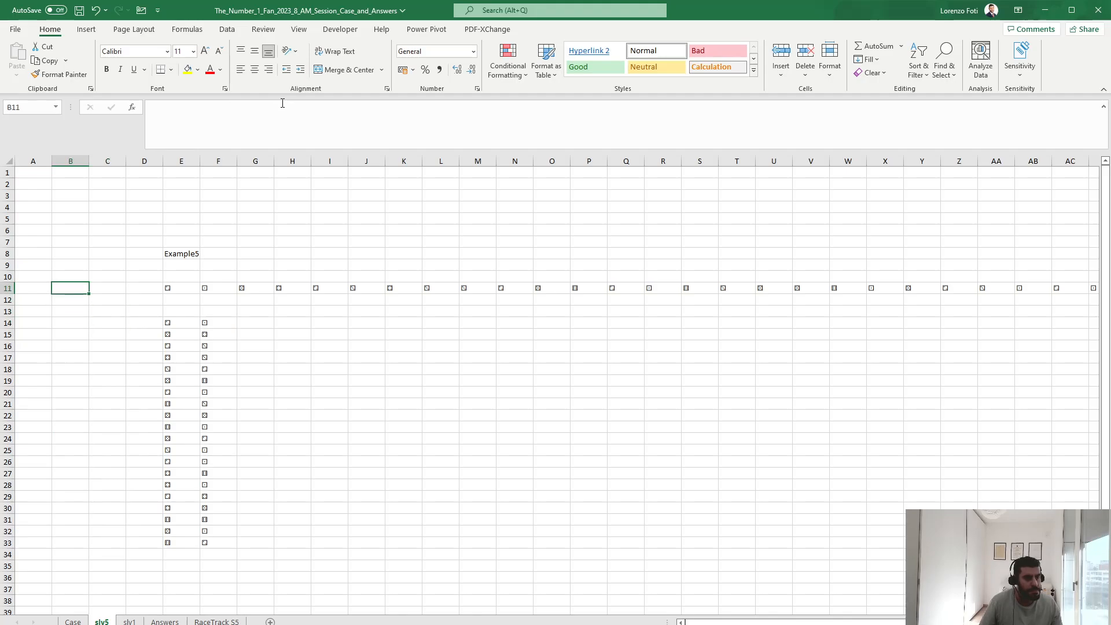
pyautogui.press('Right')
pyautogui.press('Up')
pyautogui.press('Up')
pyautogui.press('Up')
pyautogui.hotkey('ctrl', 'space')
pyautogui.hotkey('ctrl', '+')
pyautogui.hotkey('ctrl', '+')
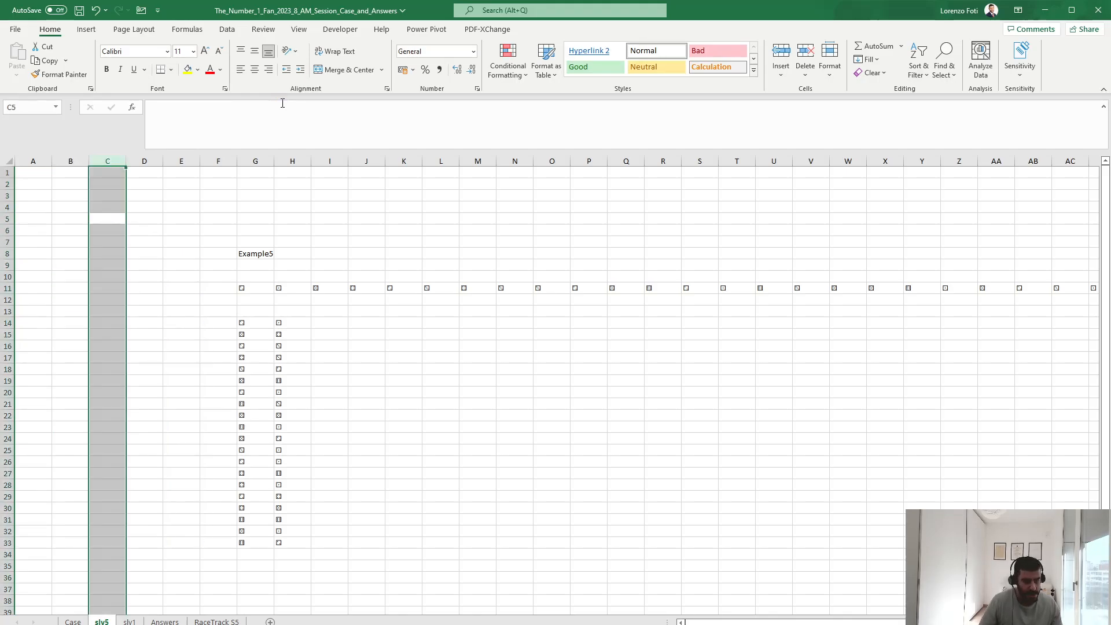
# Enter a UNIQUE formula in E5 that lists the distinct dice symbols in G14:G33
pyautogui.press('Right')
pyautogui.press('Right')
pyautogui.write('+UNIQUE(')
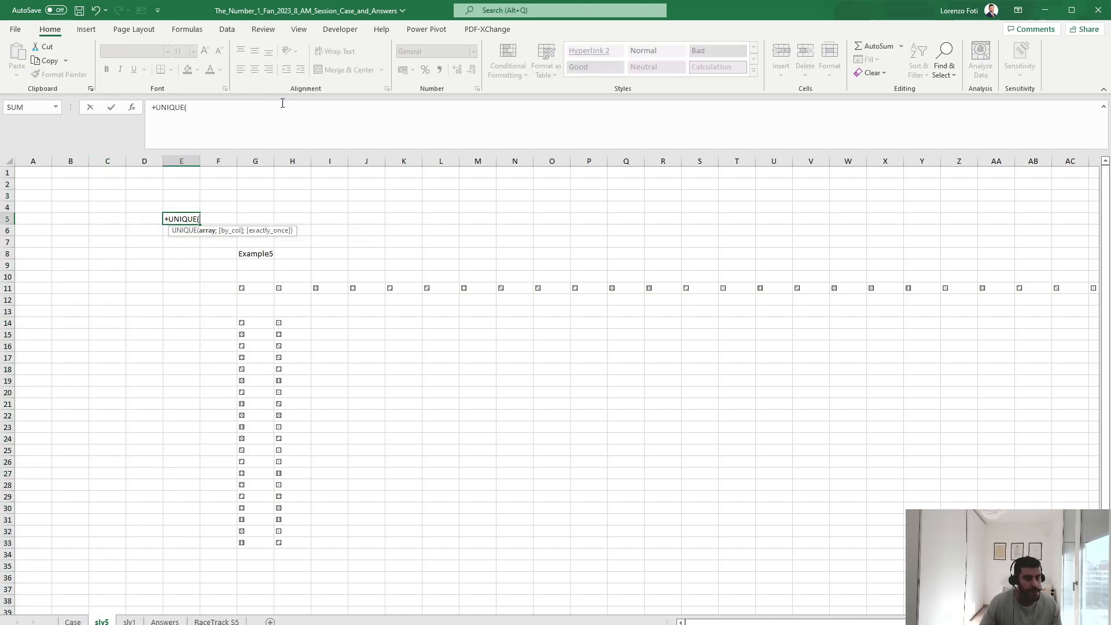
pyautogui.click(254, 324)
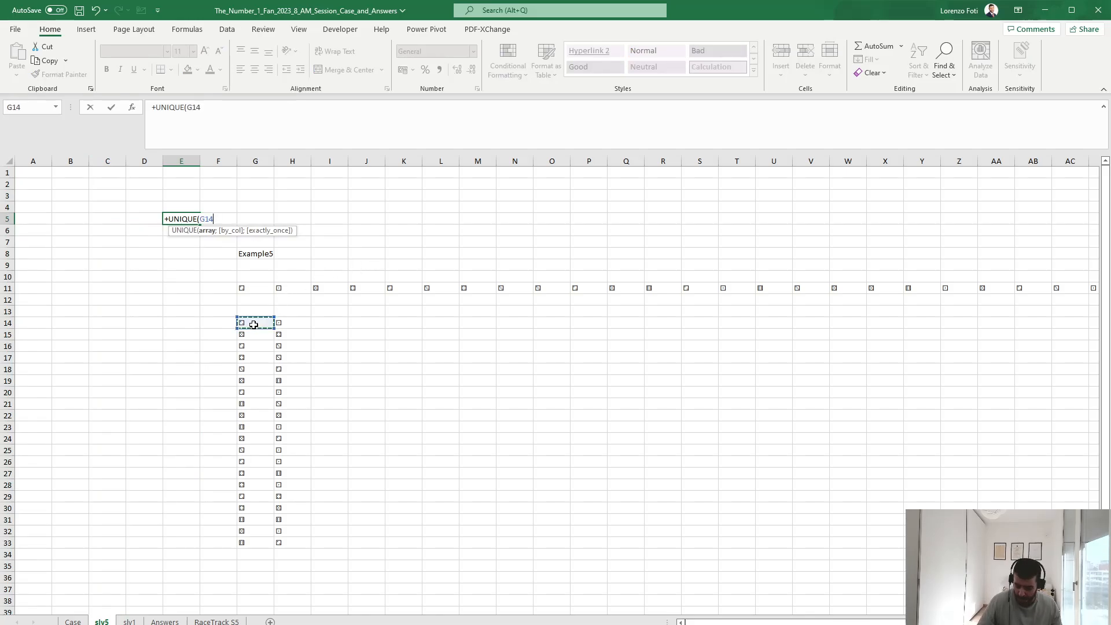
pyautogui.hotkey('ctrl', 'shift', 'Down')
pyautogui.write(')')
pyautogui.hotkey('ctrl', 'Return')
pyautogui.press('Right')
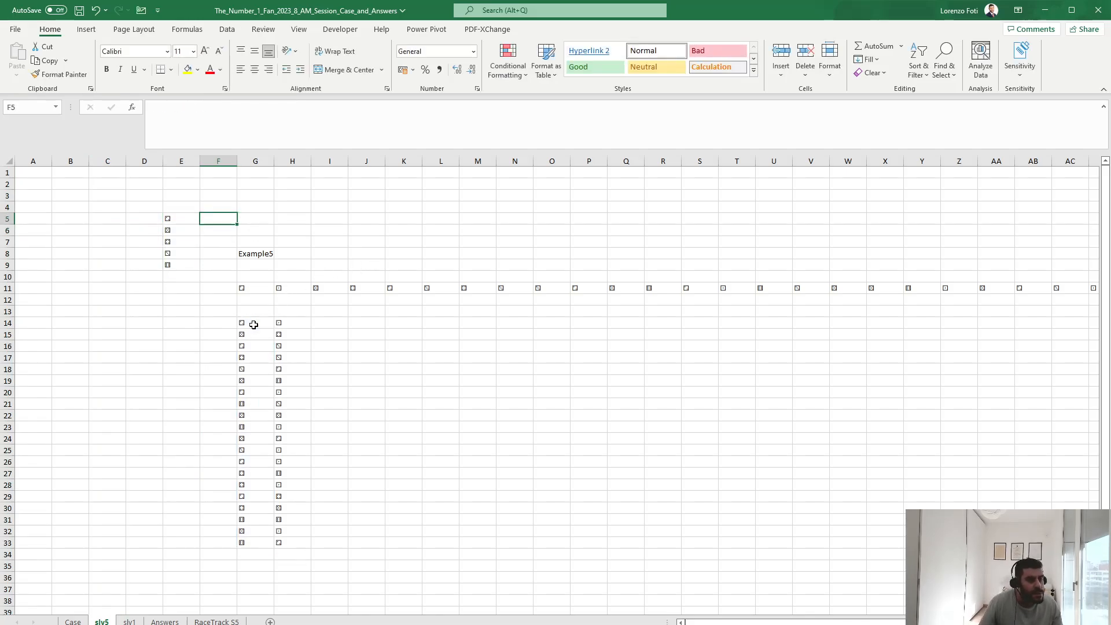
pyautogui.press('Left')
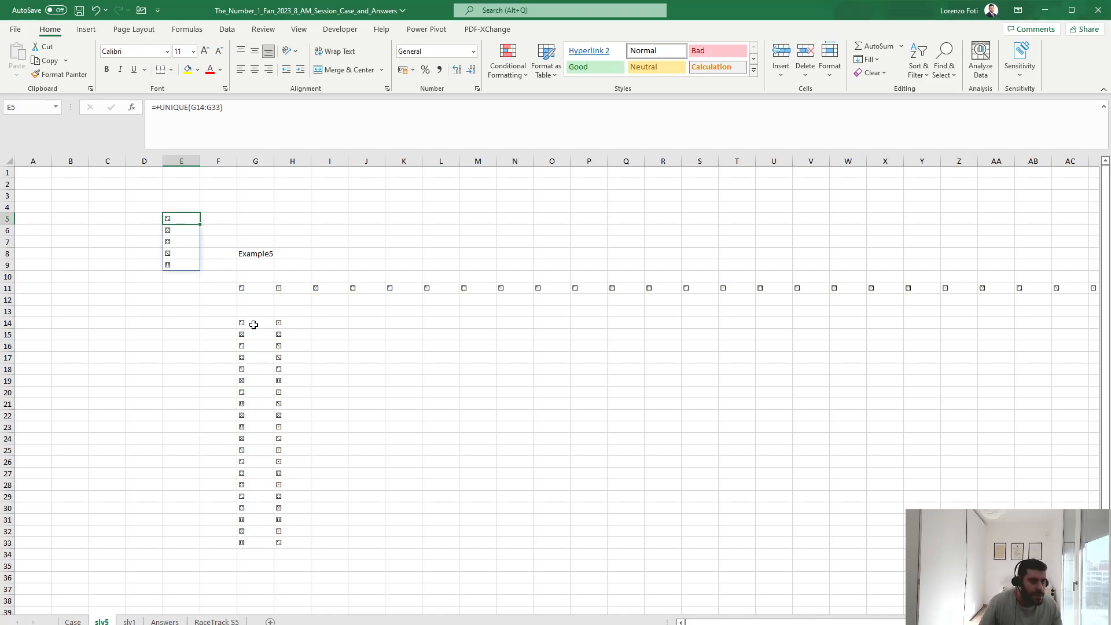
# Change the UNIQUE formula's range in E5 to H14:H33
pyautogui.press('F2')
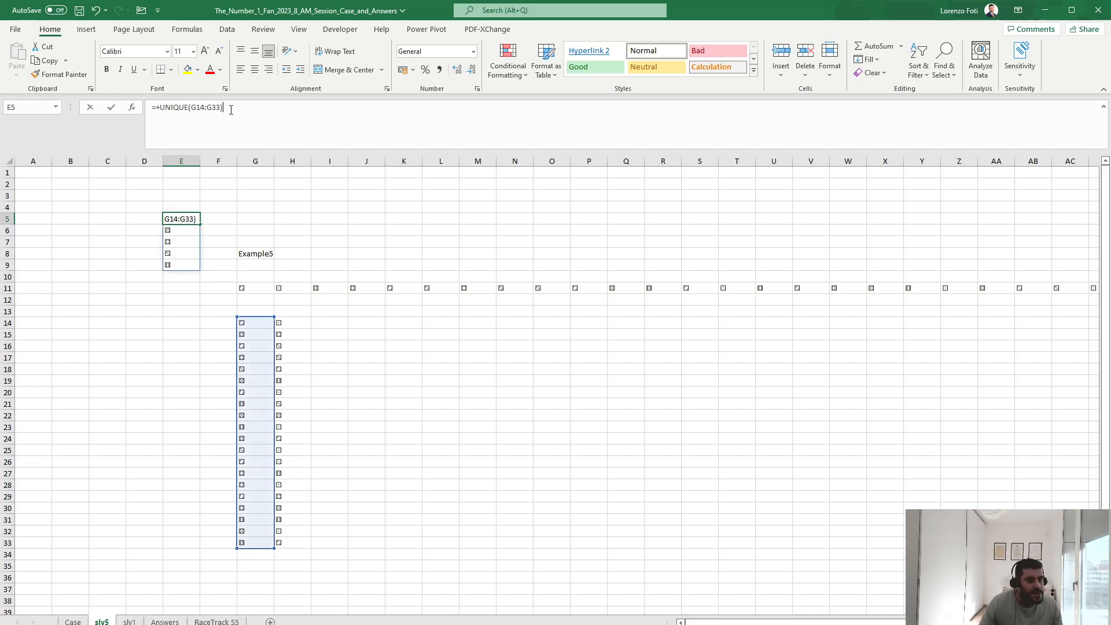
pyautogui.moveTo(268, 380); pyautogui.dragTo(282, 382)
pyautogui.press('Return')
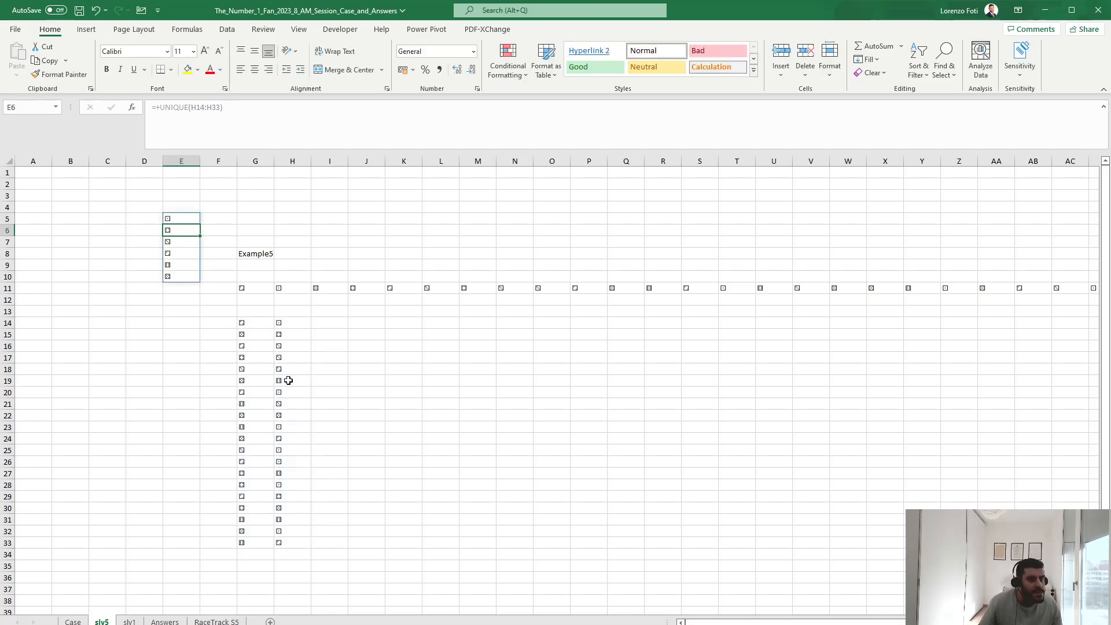
# Insert two blank columns at column F, beside the list of unique dice symbols
pyautogui.press('Right')
pyautogui.hotkey('ctrl', 'space')
pyautogui.hotkey('ctrl', '+')
pyautogui.hotkey('ctrl', '+')
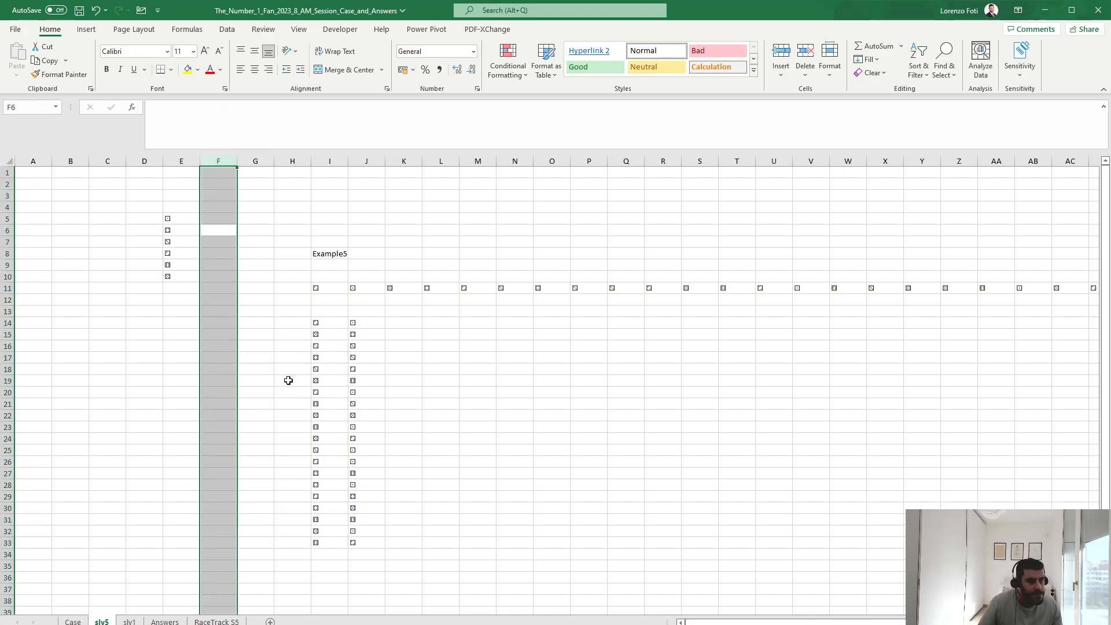
# Enter the pip values 1, 4, 3, 2, 6 and 5 in F5:F10 beside the matching dice symbols
pyautogui.press('Up')
pyautogui.write('1')
pyautogui.press('Return')
pyautogui.write('4')
pyautogui.press('Return')
pyautogui.write('3')
pyautogui.press('Return')
pyautogui.write('2')
pyautogui.press('Return')
pyautogui.write('6')
pyautogui.press('Return')
pyautogui.write('5')
pyautogui.press('Left')
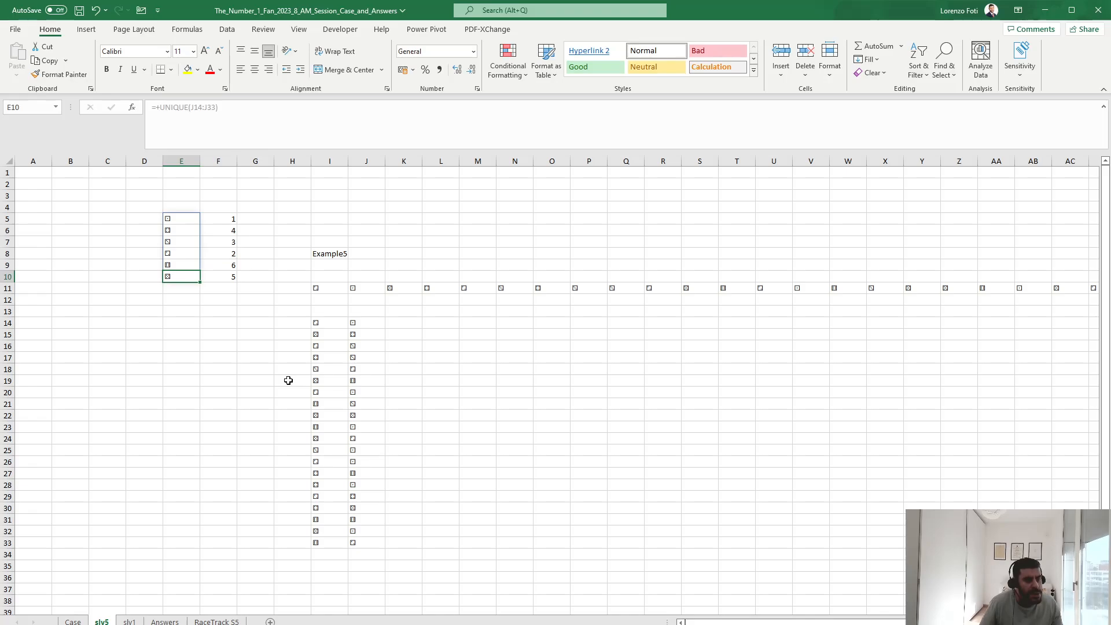
# Name the dice symbol range E5:E10 dices and the pip value range F5:F10 values
pyautogui.hotkey('ctrl', 'Up')
pyautogui.hotkey('ctrl', 'shift', 'Down')
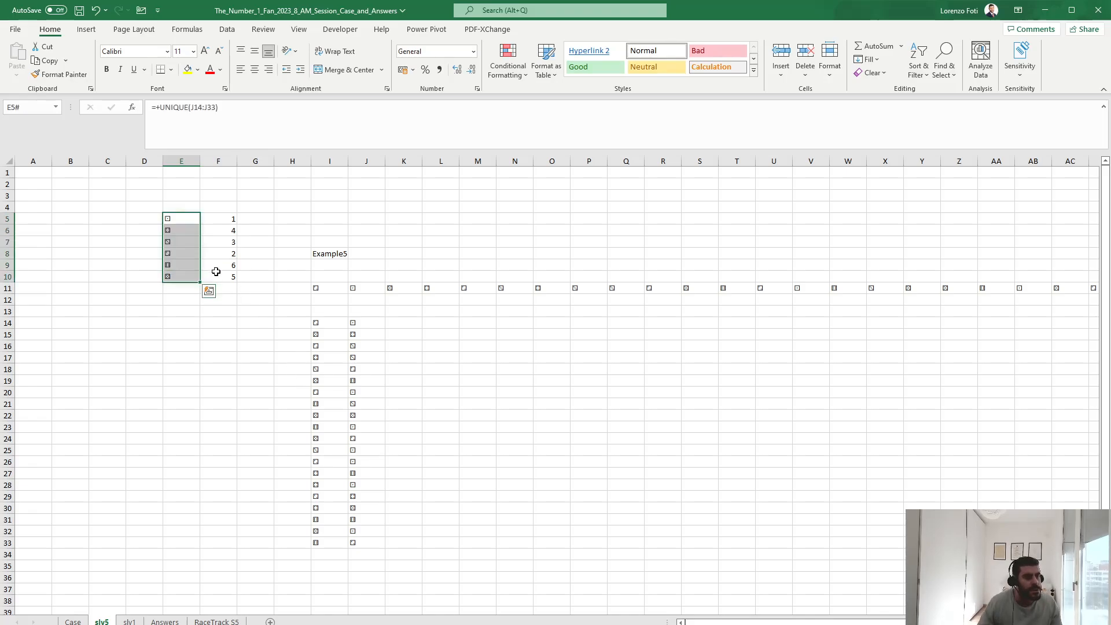
pyautogui.click(32, 108)
pyautogui.write('dices')
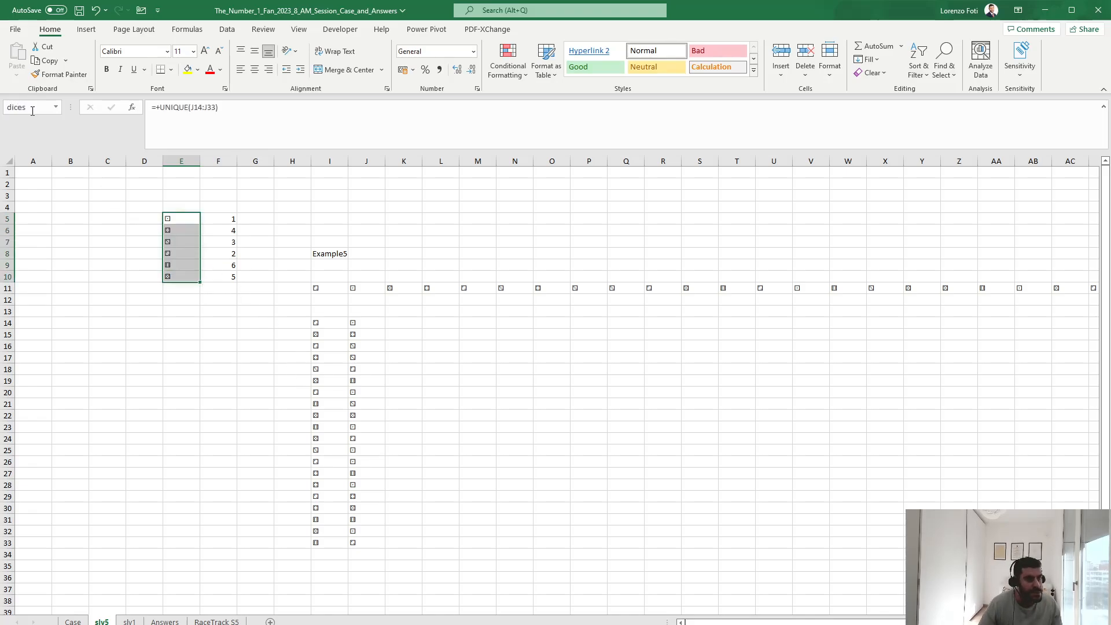
pyautogui.press('Return')
pyautogui.press('Right')
pyautogui.hotkey('ctrl', 'shift', 'Down')
pyautogui.click(32, 108)
pyautogui.write('values')
pyautogui.press('Return')
# Enter an XLOOKUP formula in K14 that converts I14 using the dices and values ranges
pyautogui.click(404, 323)
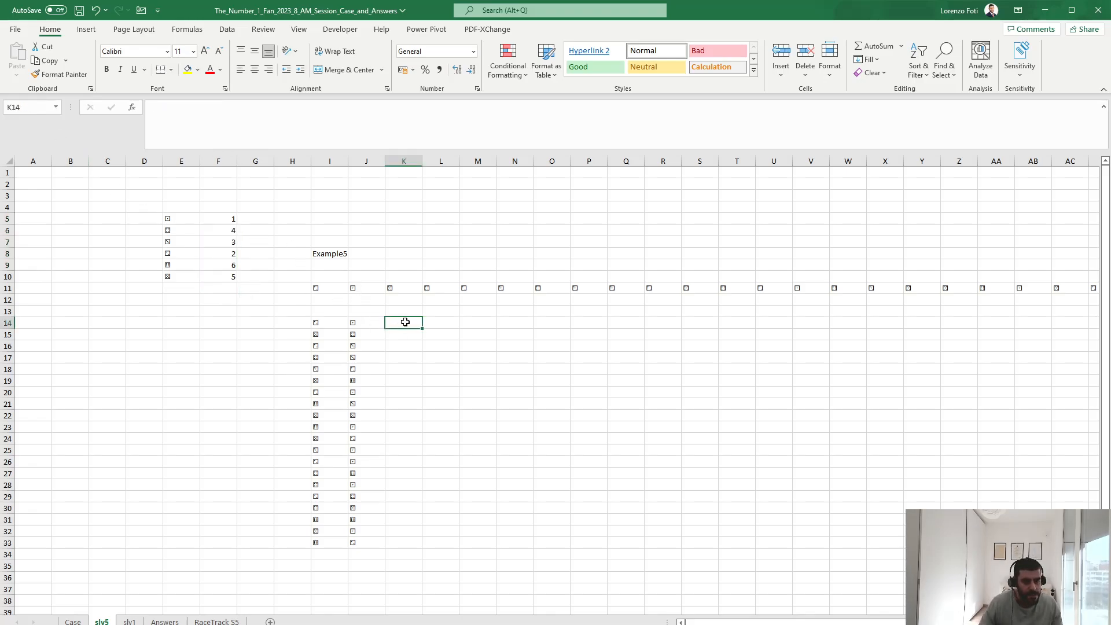
pyautogui.write('+xl')
pyautogui.press('Tab')
pyautogui.press('Left')
pyautogui.press('Left')
pyautogui.write(';dices;values)')
pyautogui.press('Tab')
# Copy the dice conversion formula from K14 across K14:L33
pyautogui.click(405, 322)
pyautogui.hotkey('shift', 'Right')
pyautogui.hotkey('ctrl', 'c')
pyautogui.press('Left')
pyautogui.press('Left')
pyautogui.hotkey('ctrl', 'Down')
pyautogui.press('Right')
pyautogui.press('Right')
pyautogui.hotkey('ctrl', 'shift', 'Up')
pyautogui.hotkey('shift', 'Right')
pyautogui.hotkey('ctrl', 'v')
# Enter a SUM formula in M14 that adds the two dice values K14:L14
pyautogui.hotkey('ctrl', 'Up')
pyautogui.press('Right')
pyautogui.press('Right')
pyautogui.press('Escape')
pyautogui.write('+sum(')
pyautogui.press('Left')
pyautogui.hotkey('shift', 'Left')
pyautogui.write(')')
pyautogui.press('Return')
# Copy the SUM formula in M14 down to M33
pyautogui.press('Up')
pyautogui.hotkey('ctrl', 'c')
pyautogui.press('Left')
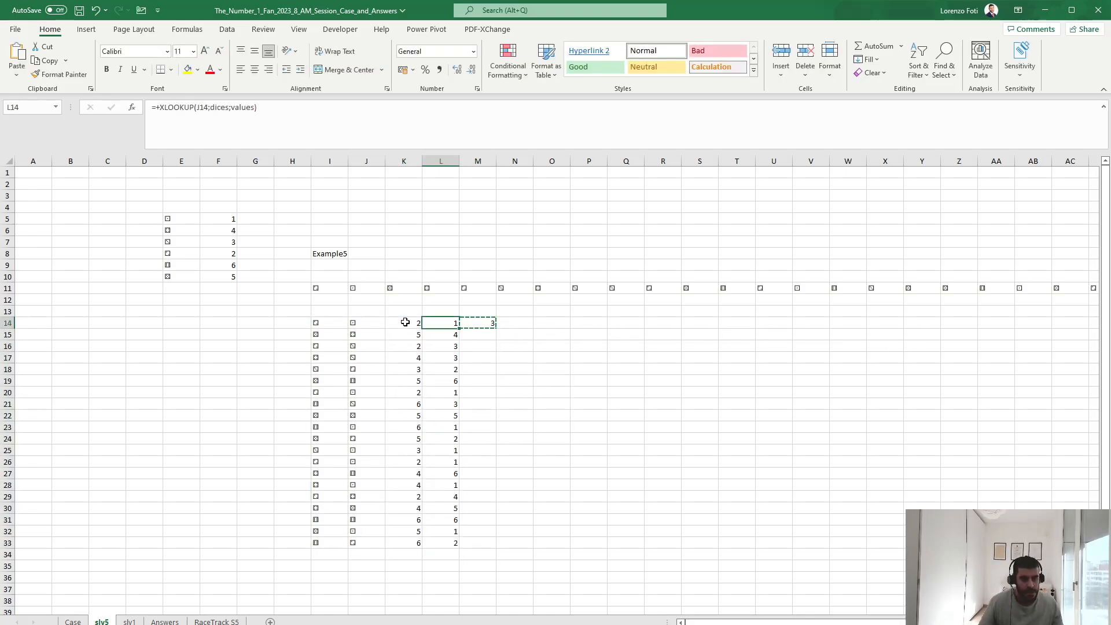
pyautogui.hotkey('ctrl', 'Down')
pyautogui.press('Right')
pyautogui.hotkey('ctrl', 'shift', 'Up')
pyautogui.hotkey('ctrl', 'v')
pyautogui.press('Escape')
pyautogui.hotkey('ctrl', 'Up')
pyautogui.press('Up')
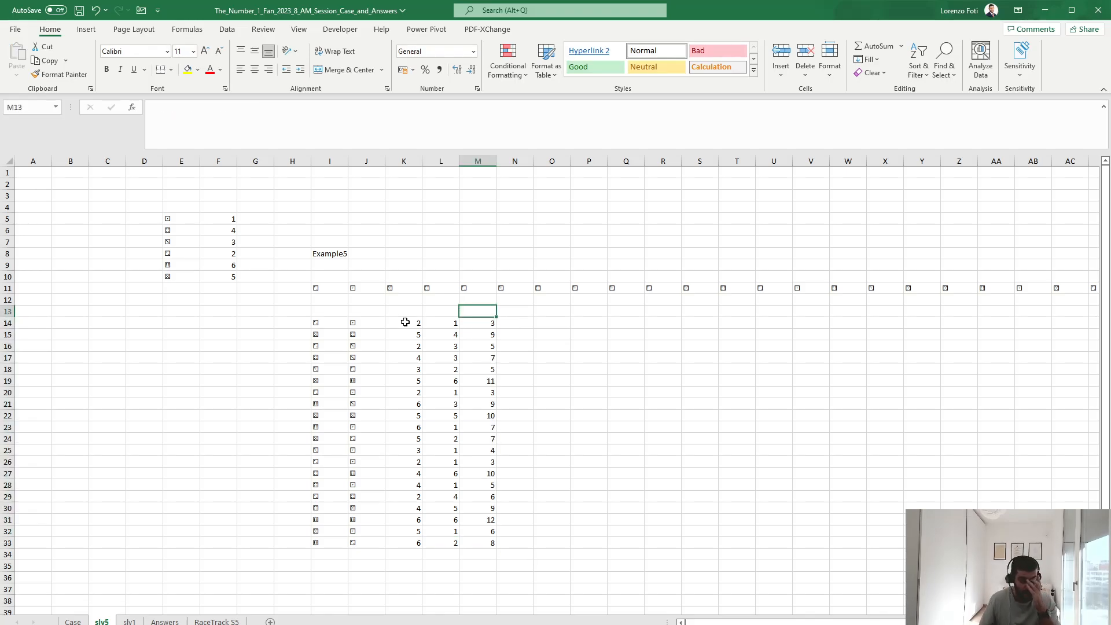
# Enter the running position formula +N13+M14 in N14
pyautogui.press('Right')
pyautogui.press('Down')
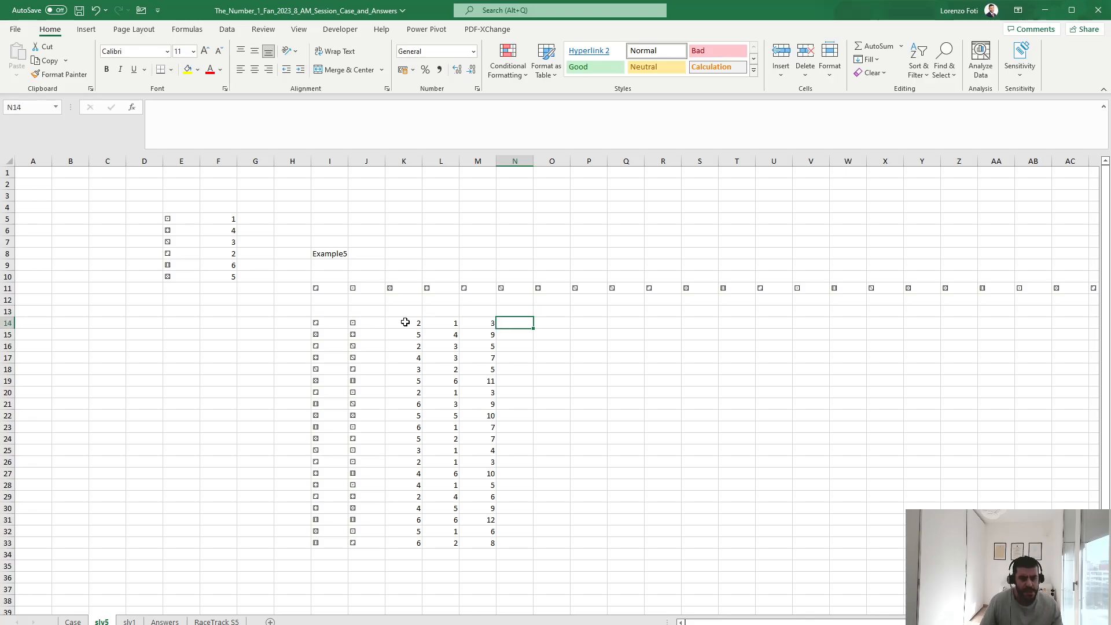
pyautogui.write('=+')
pyautogui.press('Up')
pyautogui.write('+')
pyautogui.press('Left')
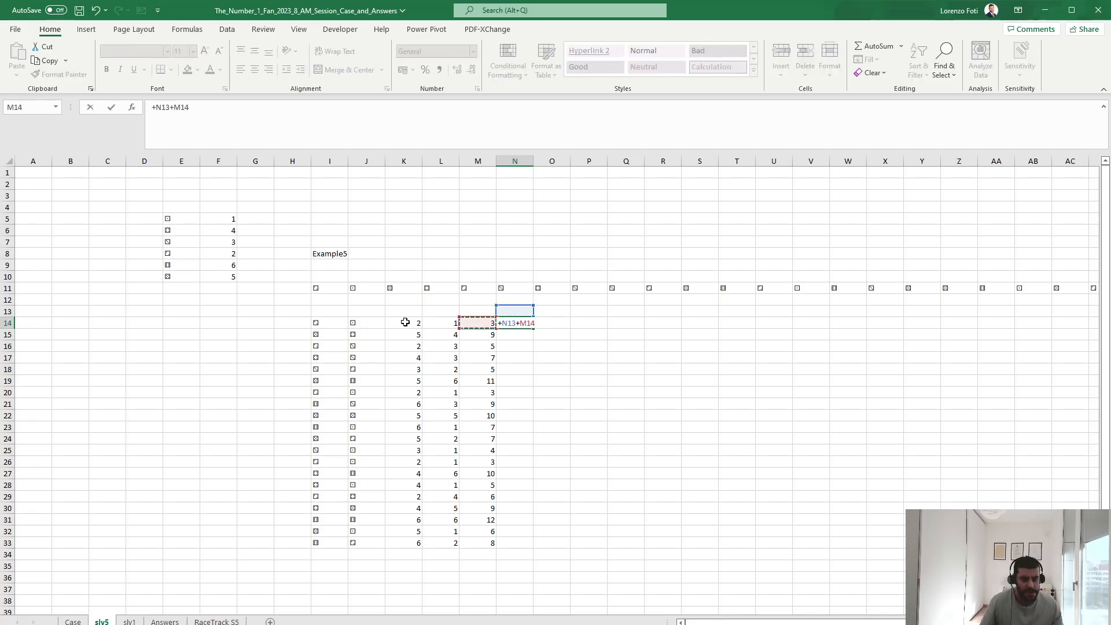
pyautogui.hotkey('ctrl', 'Return')
# Copy the running position formula in N14 down to N33
pyautogui.hotkey('ctrl', 'c')
pyautogui.press('Left')
pyautogui.hotkey('ctrl', 'Down')
pyautogui.press('Right')
pyautogui.hotkey('ctrl', 'shift', 'Up')
pyautogui.press('Return')
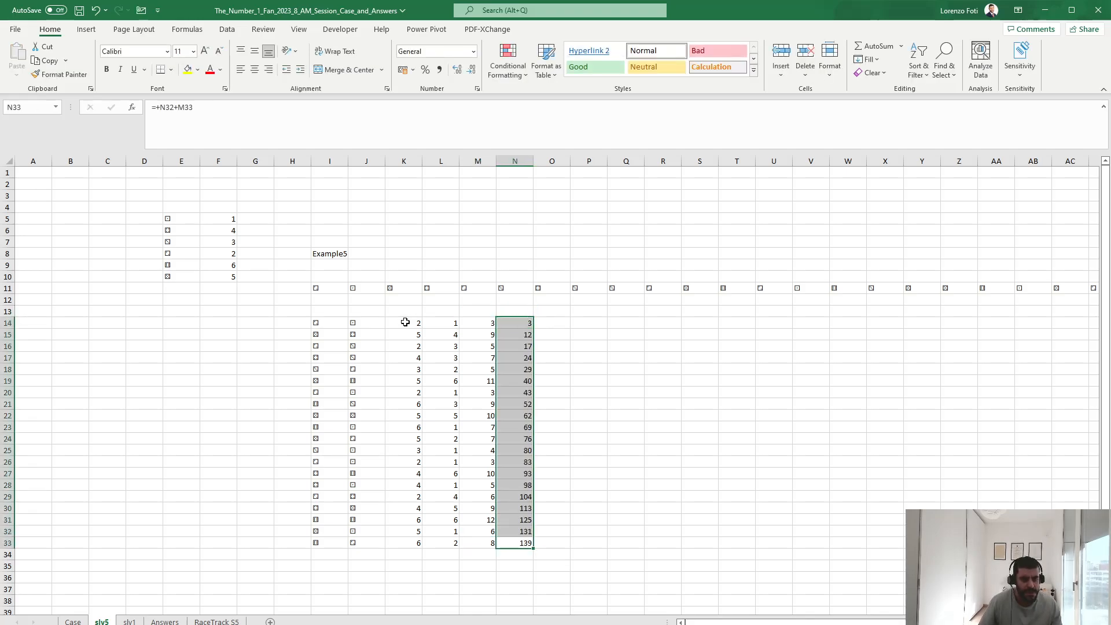
# Enter the formula +--NOT(ISERROR(FIND("7";N14))) in O14 to flag a position that contains a 7
pyautogui.hotkey('ctrl', 'Up')
pyautogui.press('Right')
pyautogui.write('=if')
pyautogui.press('Escape')
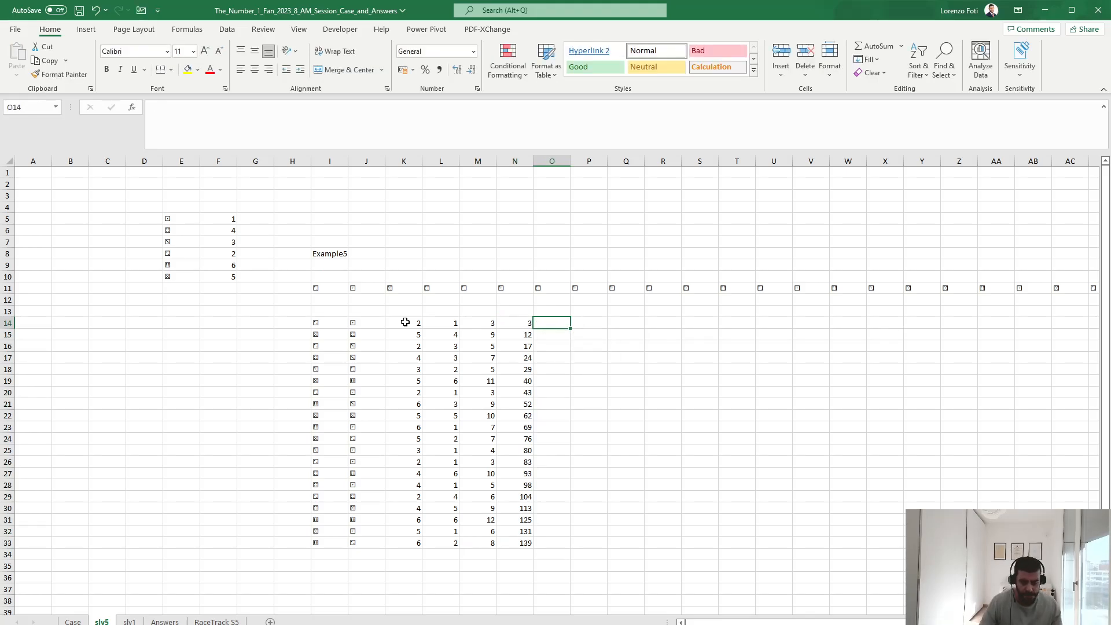
pyautogui.hotkey('ctrl', 'pageup')
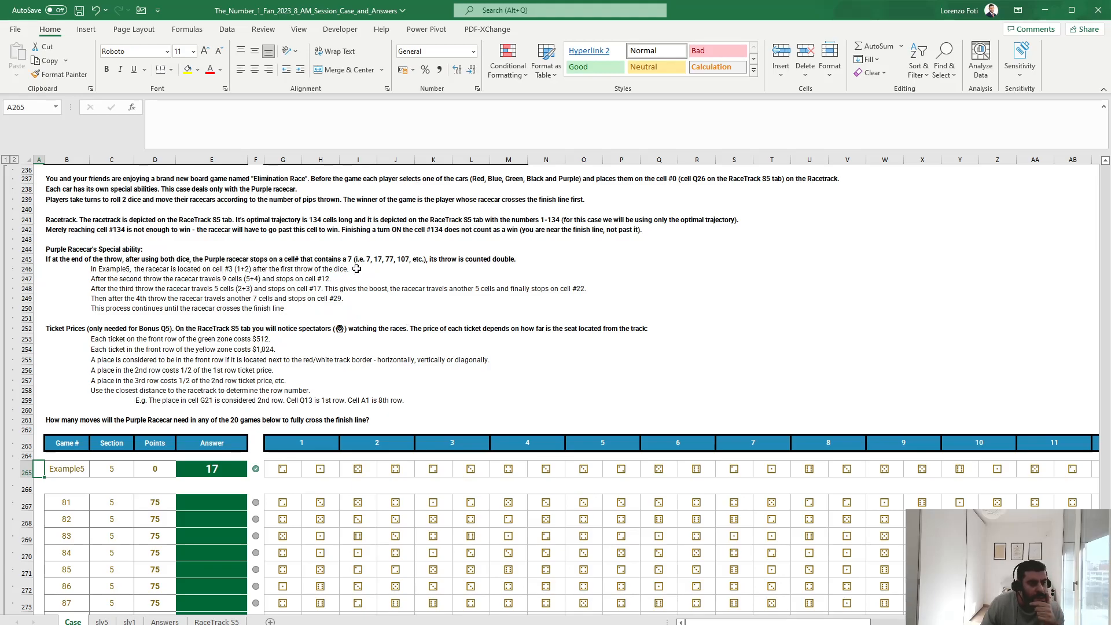
pyautogui.click(106, 622)
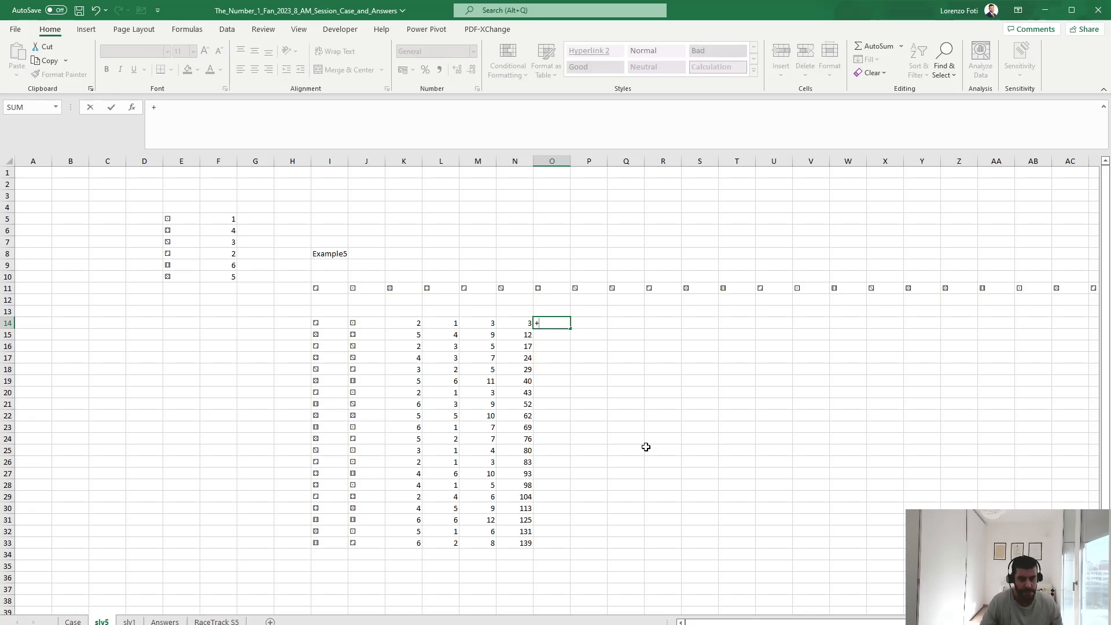
pyautogui.write('not(ISERROR(')
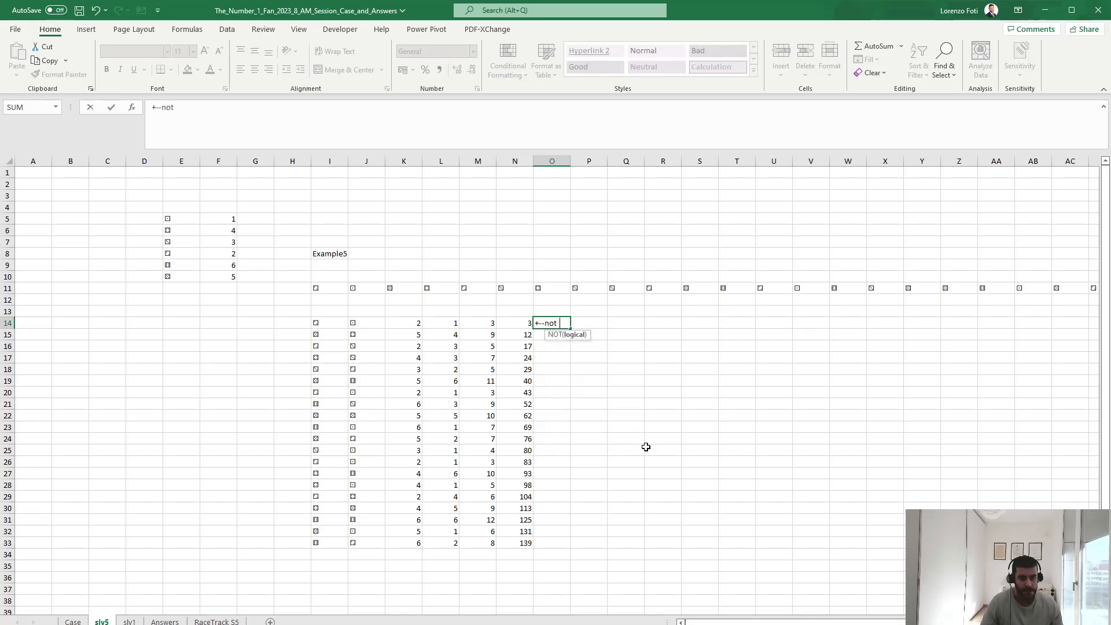
pyautogui.write('find(')
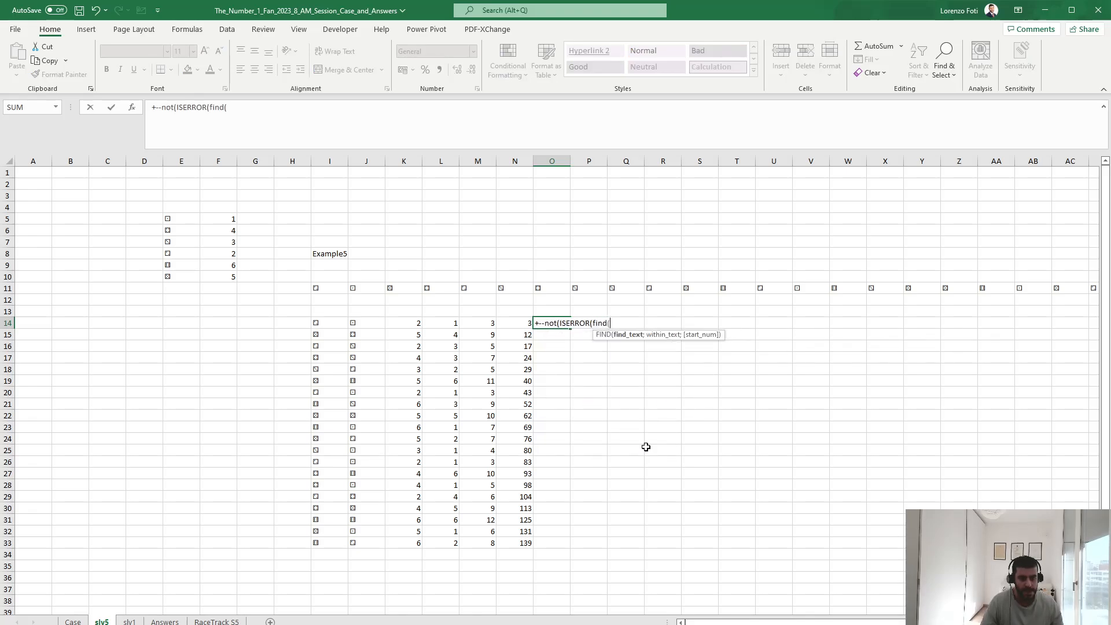
pyautogui.write('"7");')
pyautogui.press('BackSpace')
pyautogui.press('BackSpace')
pyautogui.write(';')
pyautogui.press('Left')
pyautogui.write(')))')
pyautogui.press('Return')
# Copy the contains-a-7 flag formula in O14 down to O33
pyautogui.press('Up')
pyautogui.hotkey('ctrl', 'c')
pyautogui.press('Left')
pyautogui.hotkey('ctrl', 'Down')
pyautogui.press('Right')
pyautogui.hotkey('ctrl', 'shift', 'Up')
pyautogui.hotkey('ctrl', 'v')
# Enter the formula +IF(O14=1;M14*2;M14) in P14 to double the throw when the flag is set
pyautogui.press('Right')
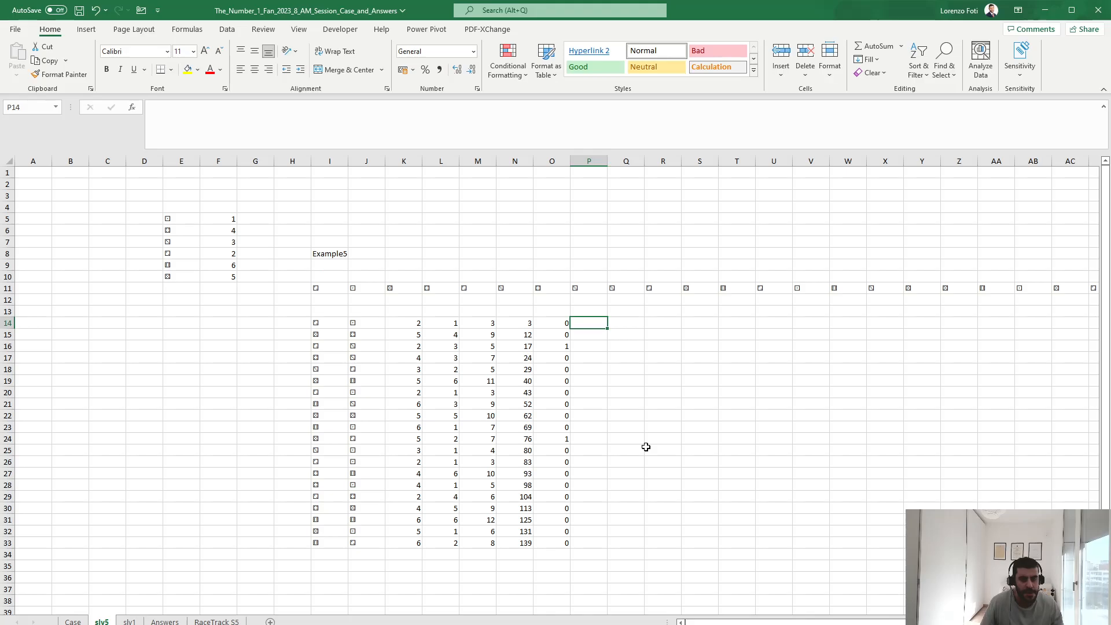
pyautogui.write('+if(')
pyautogui.press('Left')
pyautogui.write('=1;')
pyautogui.press('Left')
pyautogui.press('Left')
pyautogui.press('Left')
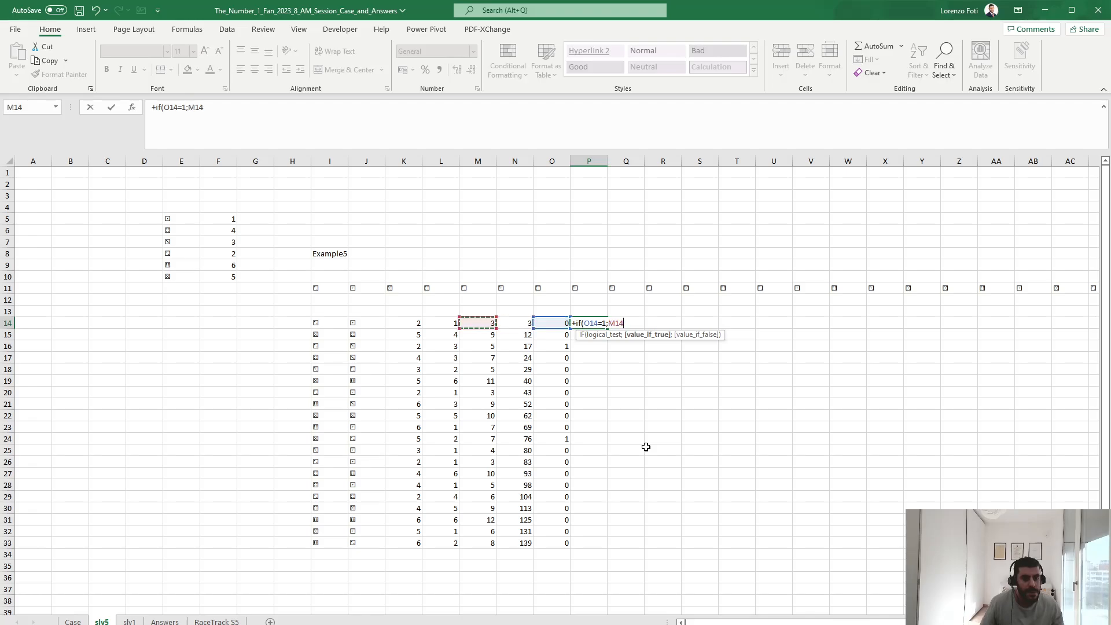
pyautogui.write('*2;')
pyautogui.press('Left')
pyautogui.press('Left')
pyautogui.press('Left')
pyautogui.hotkey('ctrl', 'Return')
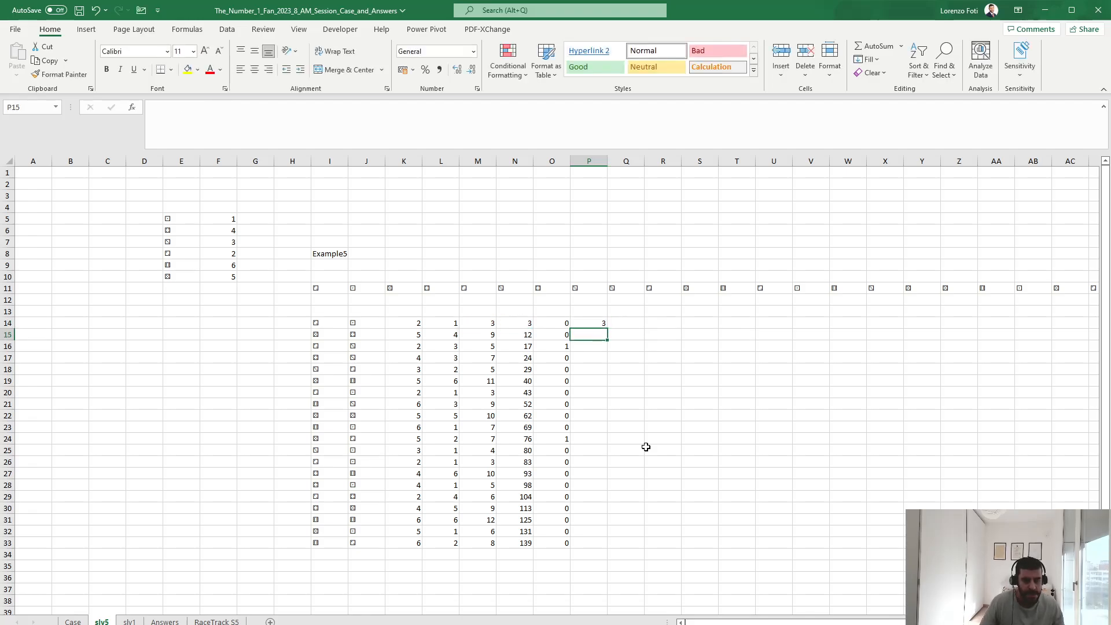
# Enter the boosted running position formula +Q13+P14 in Q14
pyautogui.press('Right')
pyautogui.write('+')
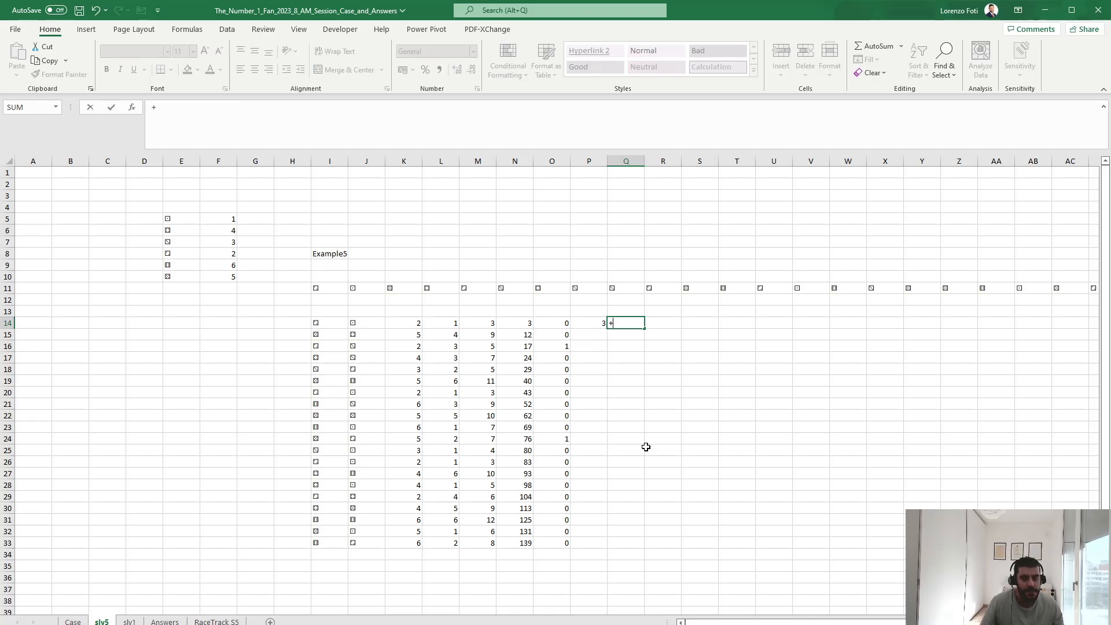
pyautogui.press('Up')
pyautogui.write('+')
pyautogui.press('Left')
pyautogui.press('Return')
# Change the formula in N15 to +Q14+M15 so it builds on the previous boosted position
pyautogui.press('Left')
pyautogui.press('Left')
pyautogui.press('Left')
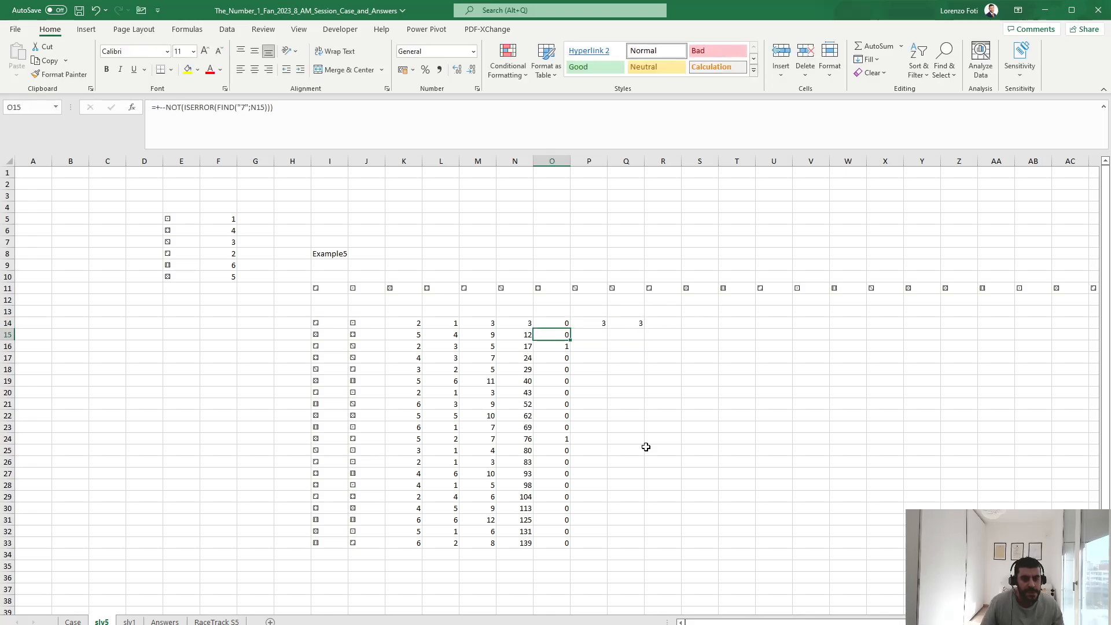
pyautogui.press('F2')
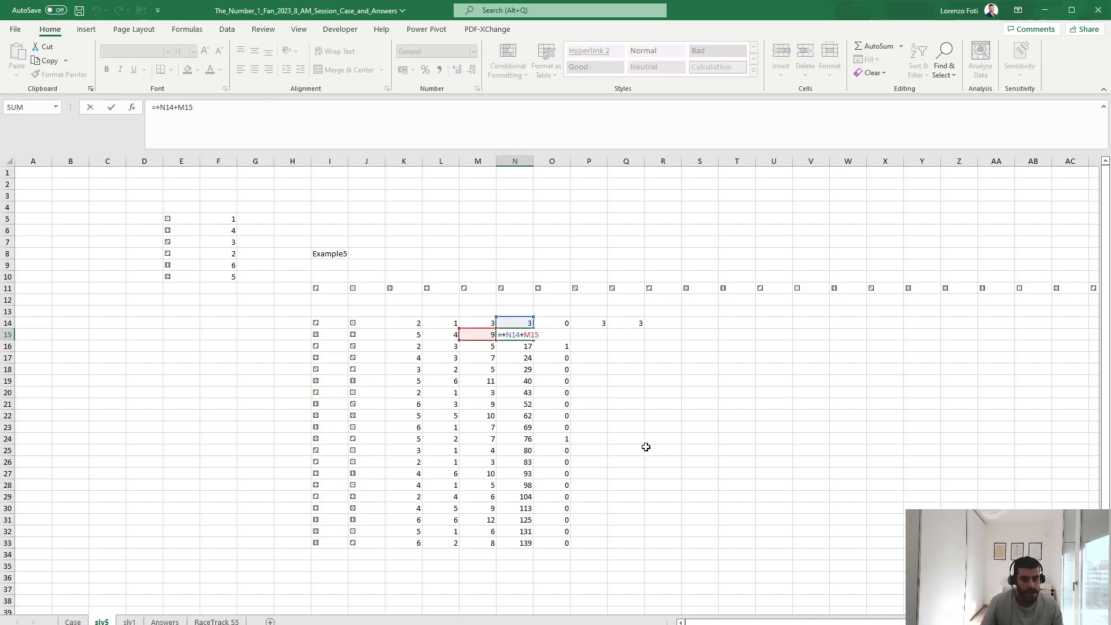
pyautogui.press('Escape')
pyautogui.press('F2')
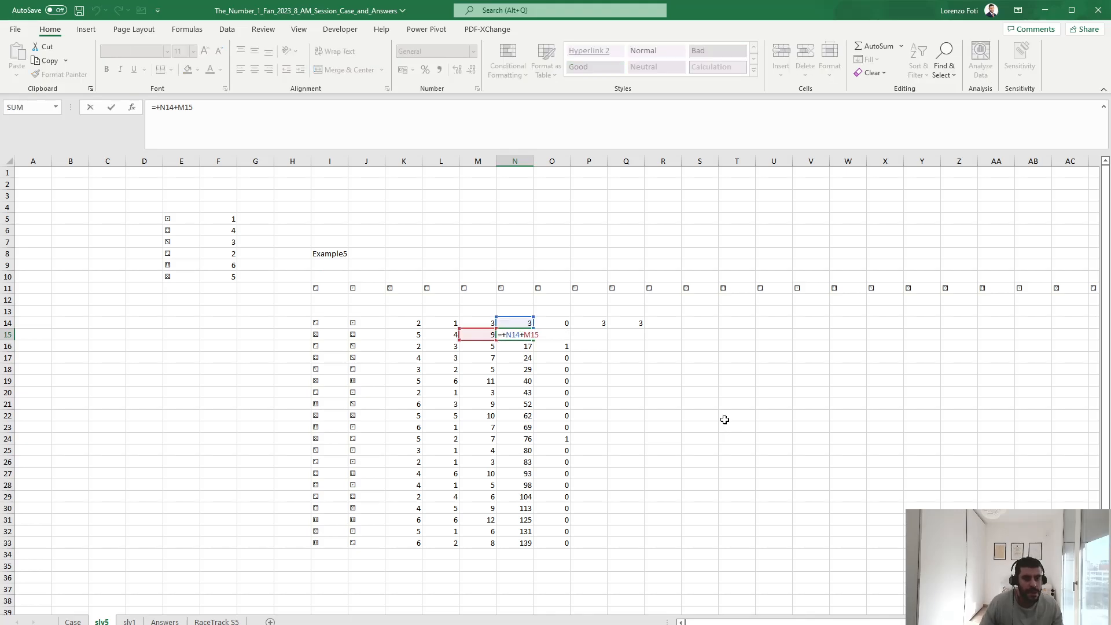
pyautogui.moveTo(522, 318); pyautogui.dragTo(630, 317)
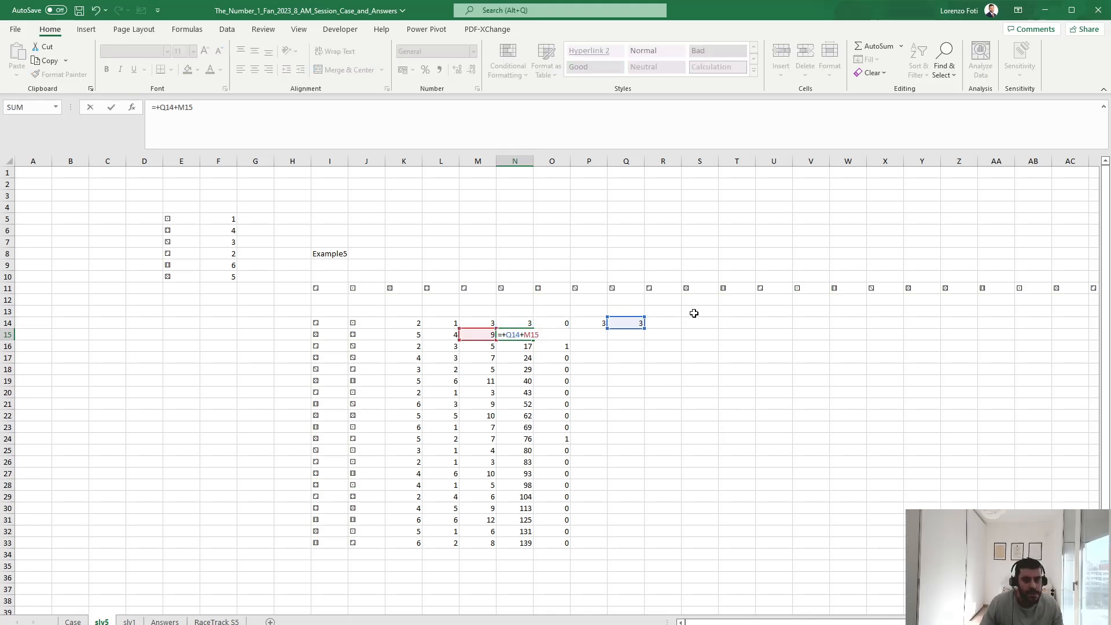
pyautogui.press('Escape')
# Copy the revised N15 position formula down to N33
pyautogui.hotkey('ctrl', 'c')
pyautogui.press('Down')
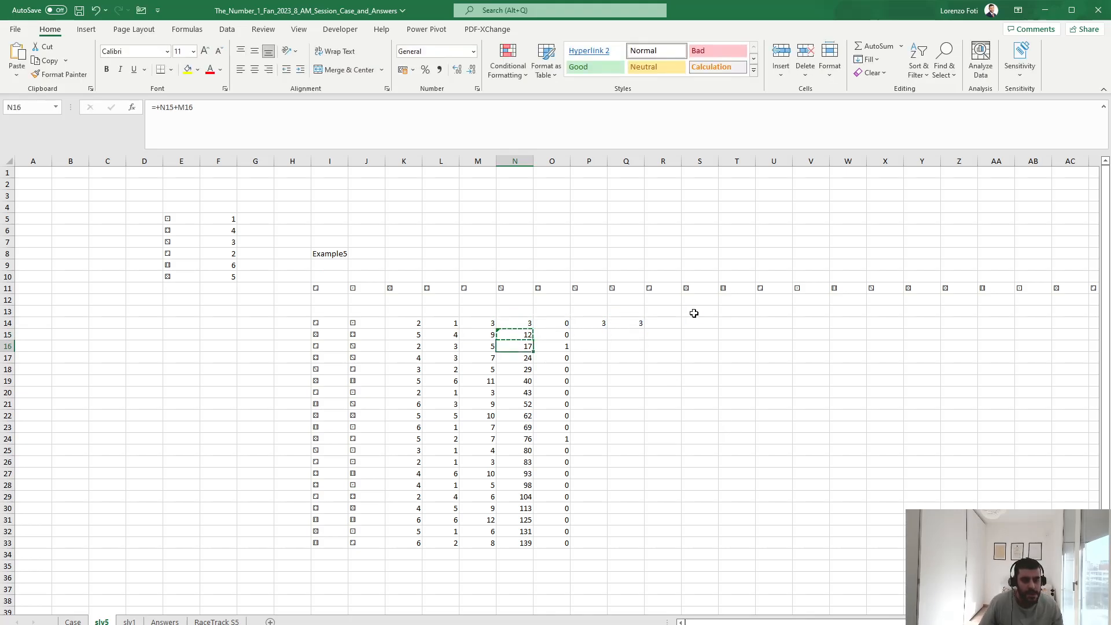
pyautogui.hotkey('ctrl', 'shift', 'Down')
pyautogui.hotkey('ctrl', 'v')
pyautogui.hotkey('ctrl', 'z')
pyautogui.hotkey('ctrl', 'z')
pyautogui.hotkey('ctrl', 'z')
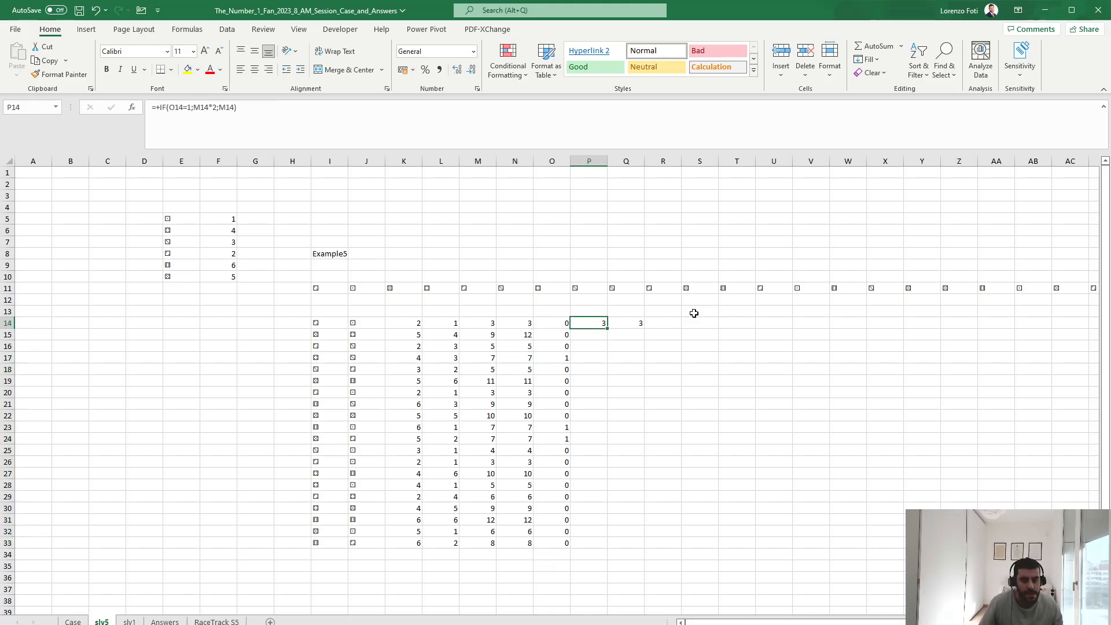
# Copy the doubled throw and boosted position formulas in P14:Q14 down to row 33
pyautogui.hotkey('ctrl', 'c')
pyautogui.press('Left')
pyautogui.press('Down')
pyautogui.hotkey('ctrl', 'Down')
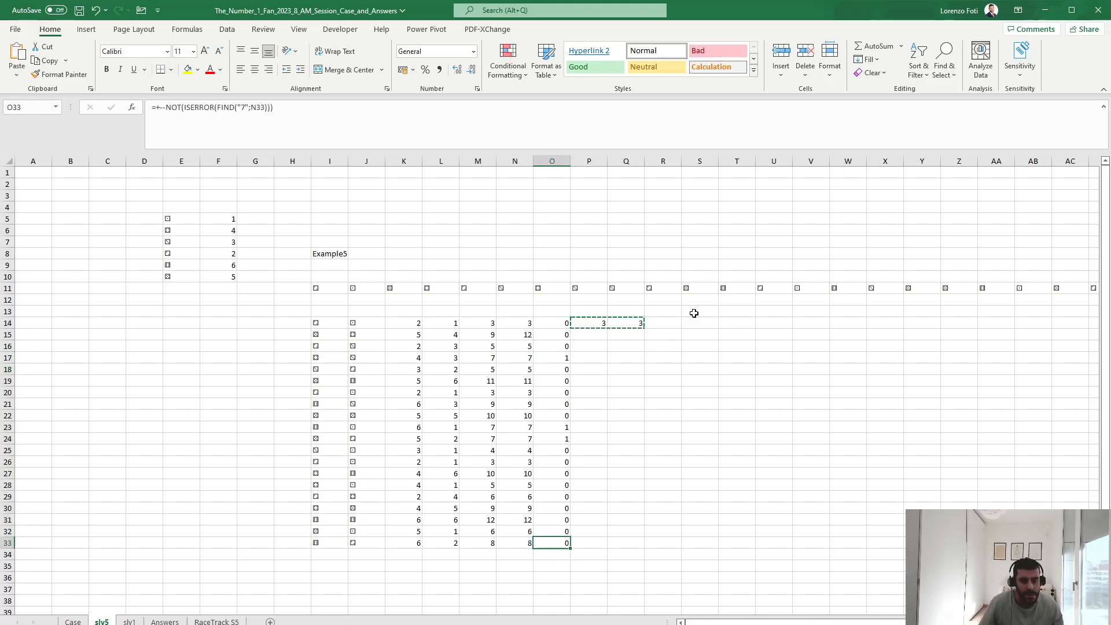
pyautogui.press('Right')
pyautogui.hotkey('ctrl', 'shift', 'Up')
pyautogui.hotkey('shift', 'Right')
pyautogui.hotkey('ctrl', 'v')
pyautogui.press('Escape')
pyautogui.press('Up')
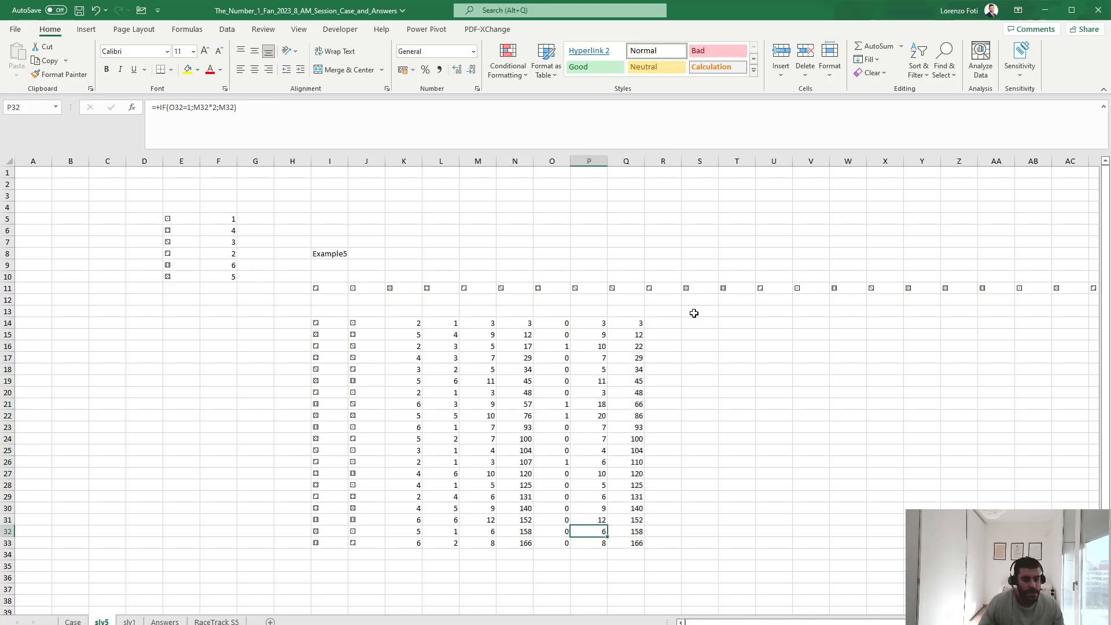
# Enter the formula +IF(Q14>134;1;0) in R14 to flag crossing the finish line
pyautogui.hotkey('ctrl', 'pageup')
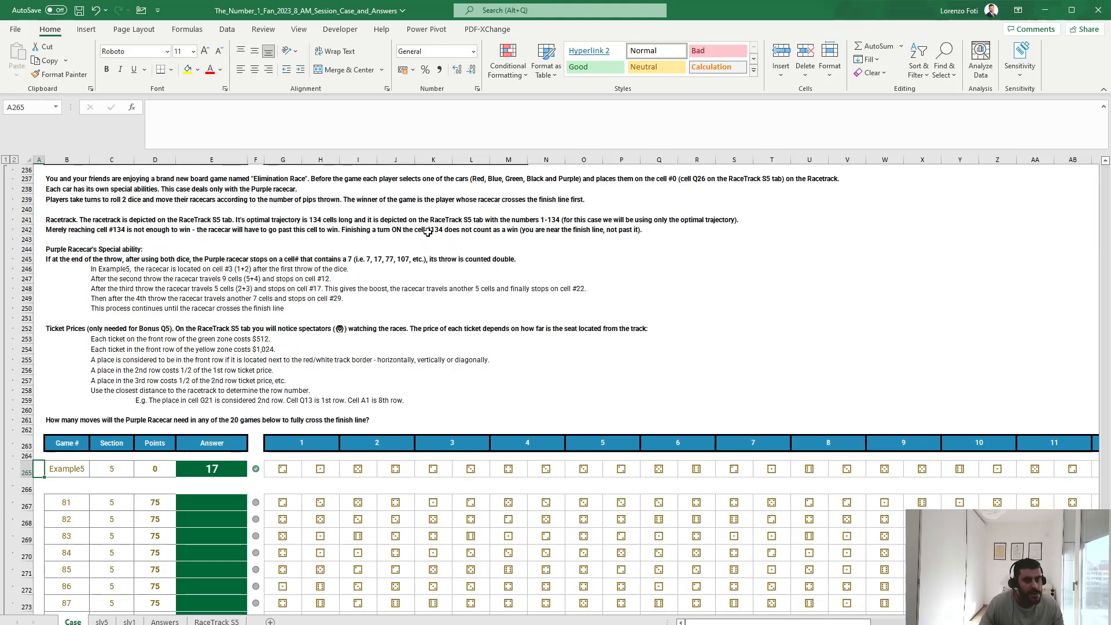
pyautogui.click(101, 621)
pyautogui.click(664, 328)
pyautogui.write('+if(')
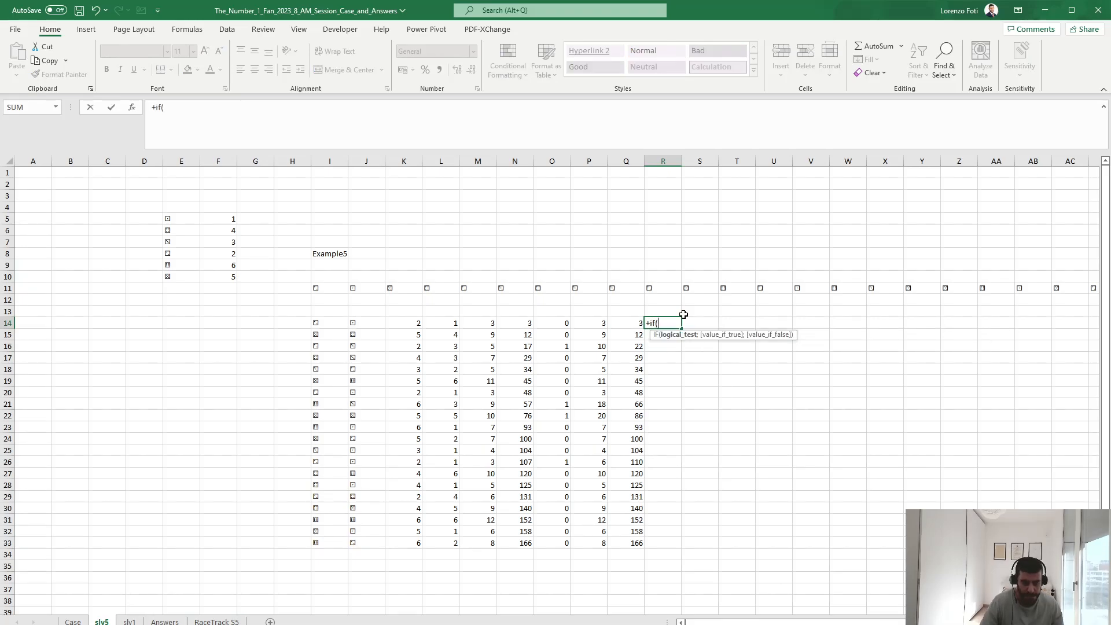
pyautogui.write('Q14>134;1;0)')
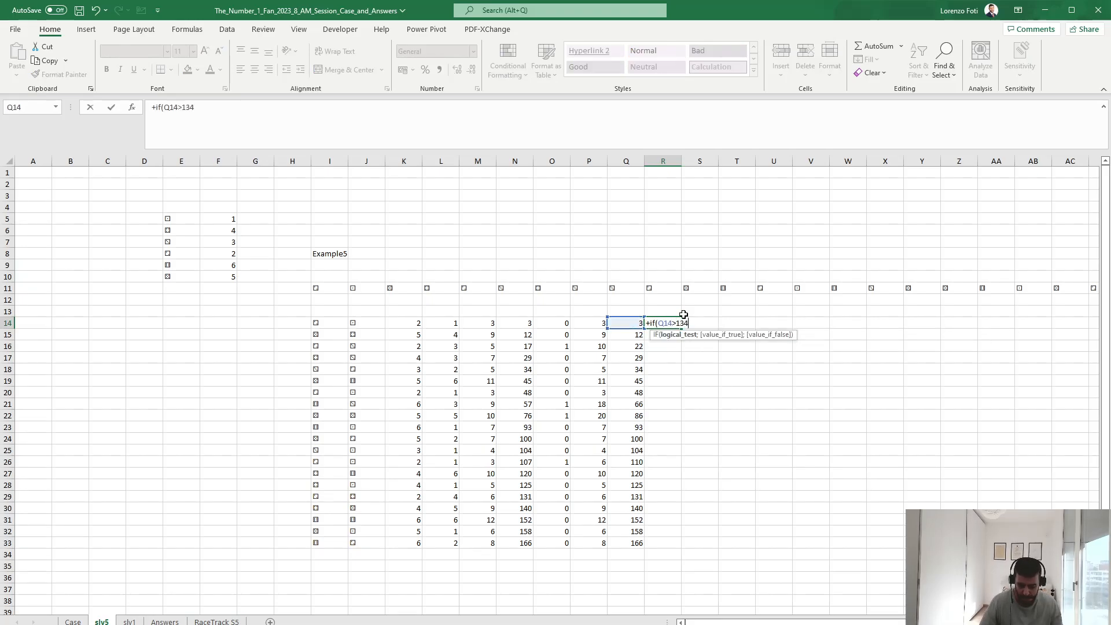
pyautogui.hotkey('ctrl', 'Return')
# Copy the finish-line flag formula in R14 down to R33
pyautogui.hotkey('ctrl', 'c')
pyautogui.press('Left')
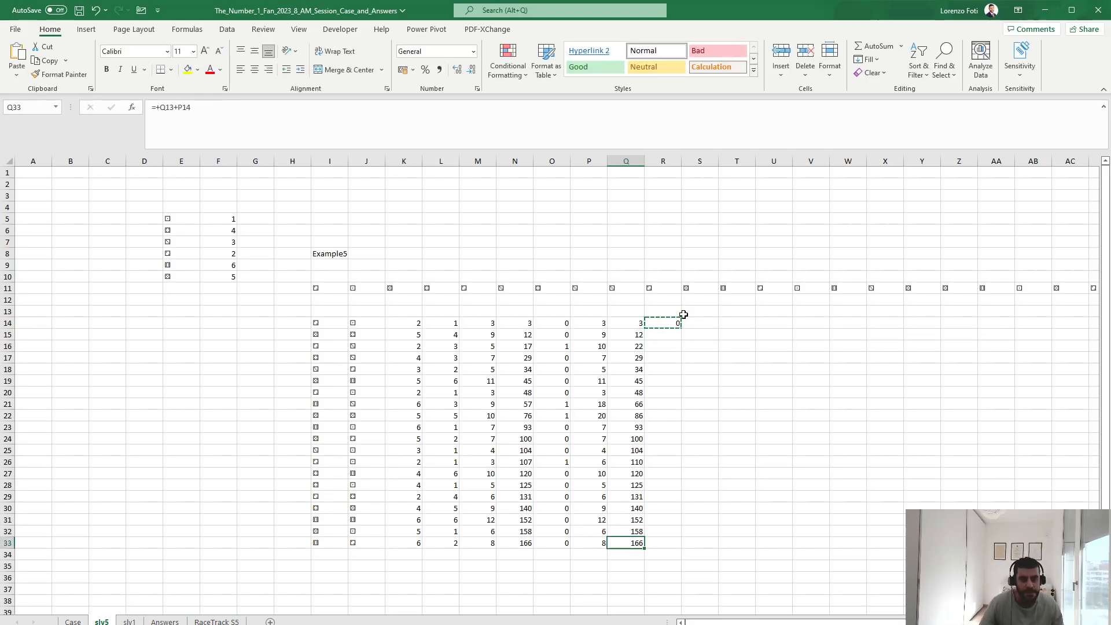
pyautogui.hotkey('ctrl', 'Down')
pyautogui.press('Right')
pyautogui.hotkey('ctrl', 'shift', 'Up')
pyautogui.hotkey('ctrl', 'v')
pyautogui.press('Escape')
pyautogui.hotkey('ctrl', 'Up')
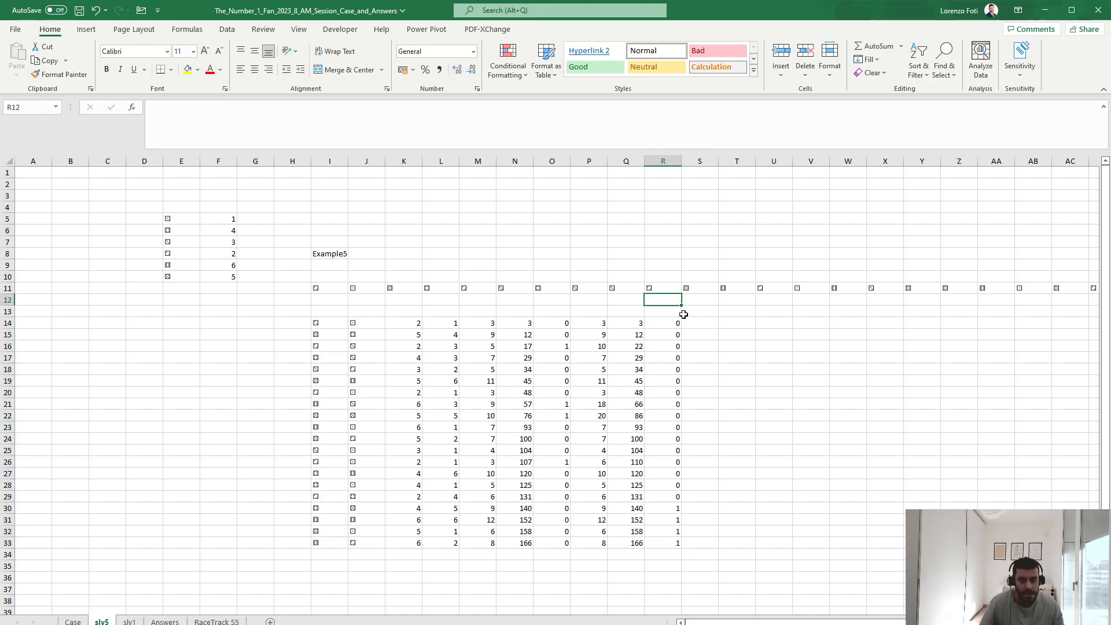
pyautogui.click(683, 314)
pyautogui.press('Left')
pyautogui.hotkey('ctrl', 'space')
pyautogui.hotkey('ctrl', 'shift', '+')
pyautogui.hotkey('ctrl', 'z')
# Insert two blank rows between the dice row 11 and the move table
pyautogui.press('Up')
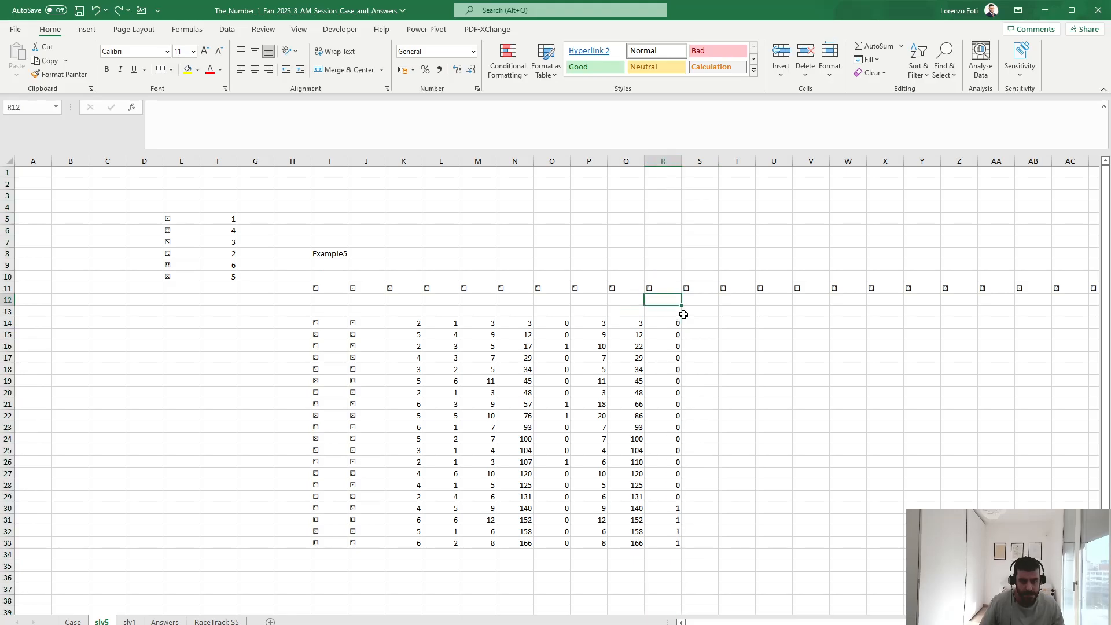
pyautogui.hotkey('shift', 'space')
pyautogui.hotkey('shift', 'Down')
pyautogui.hotkey('ctrl', 'shift', '+')
# Enter +MATCH(1;R16:R35;0) in R14 to find the first move that crosses the finish line
pyautogui.press('Down')
pyautogui.press('Down')
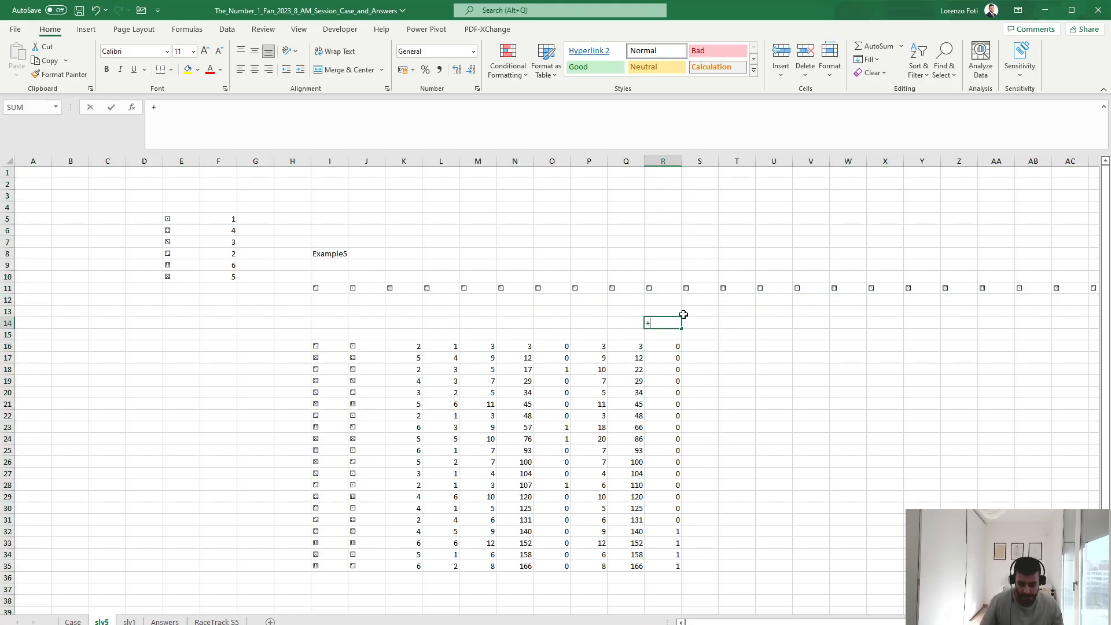
pyautogui.write('+match(1;')
pyautogui.press('Down')
pyautogui.press('Down')
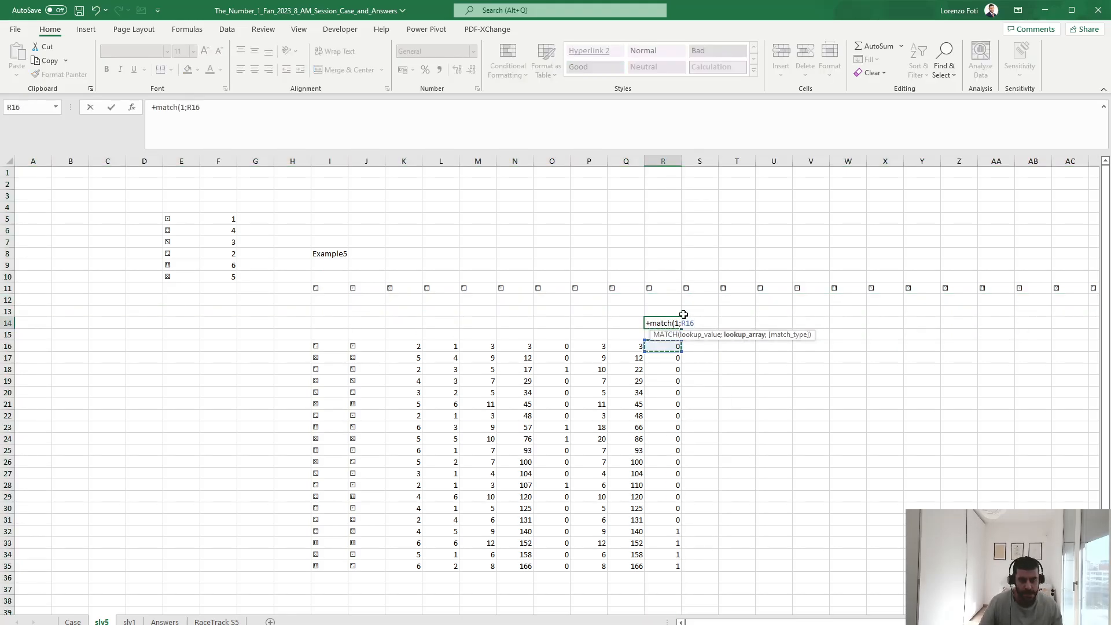
pyautogui.hotkey('ctrl', 'shift', 'Down')
pyautogui.write(';0)')
pyautogui.hotkey('ctrl', 'Return')
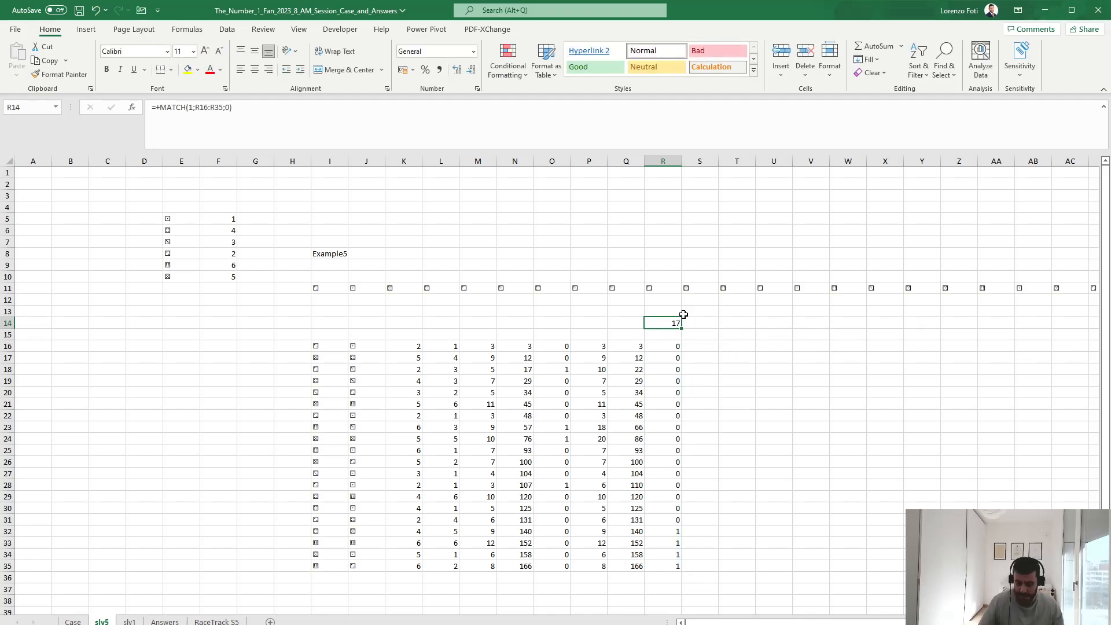
# Insert two blank columns in front of the dice symbol lookup table
pyautogui.hotkey('ctrl', 'pageup')
pyautogui.hotkey('ctrl', 'pagedown')
pyautogui.press('Left')
pyautogui.press('Left')
pyautogui.press('Left')
pyautogui.hotkey('ctrl', 'Left')
pyautogui.press('Right')
pyautogui.hotkey('ctrl', 'space')
pyautogui.hotkey('ctrl', '+')
pyautogui.hotkey('ctrl', '+')
pyautogui.press('Left')
pyautogui.press('Right')
# Link C11 to the MATCH result in T14
pyautogui.press('Right')
pyautogui.press('Up')
pyautogui.press('Up')
pyautogui.press('Up')
pyautogui.write('+')
pyautogui.click(740, 323)
pyautogui.press('Return')
# Enter +SEQUENCE(20;;81) in B12 to list the game numbers 81 to 100
pyautogui.press('Right')
pyautogui.press('Left')
pyautogui.press('Left')
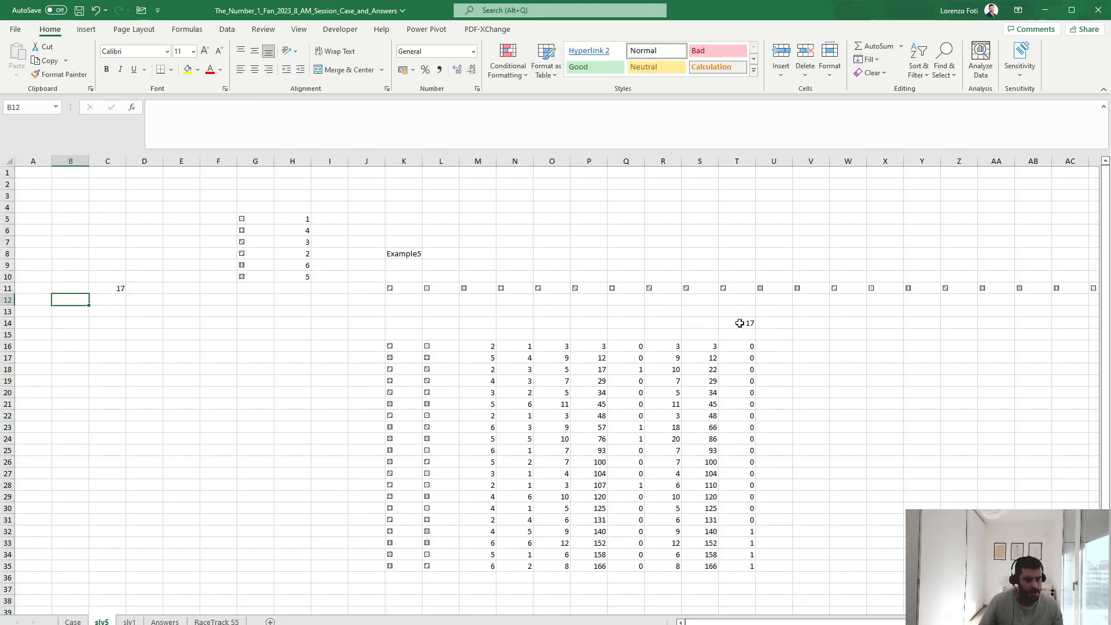
pyautogui.write('+seq')
pyautogui.press('Tab')
pyautogui.write('20;;81)')
pyautogui.press('Return')
# Create a one-variable data table on B11:C31 with K8 as the column input cell and recalculate the workbook
pyautogui.press('Up')
pyautogui.press('Up')
pyautogui.hotkey('shift', 'Right')
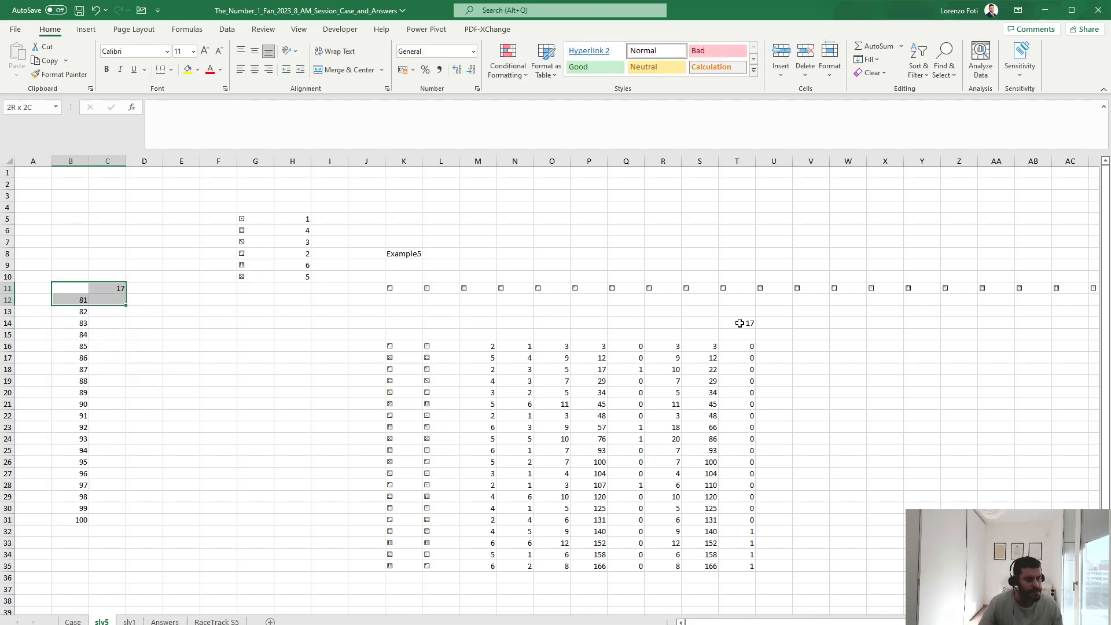
pyautogui.hotkey('ctrl', 'shift', 'Down')
pyautogui.hotkey('ctrl', 'shift', 'Down')
pyautogui.hotkey('alt', 'a')
pyautogui.press('w')
pyautogui.press('t')
pyautogui.press('Tab')
pyautogui.click(393, 261)
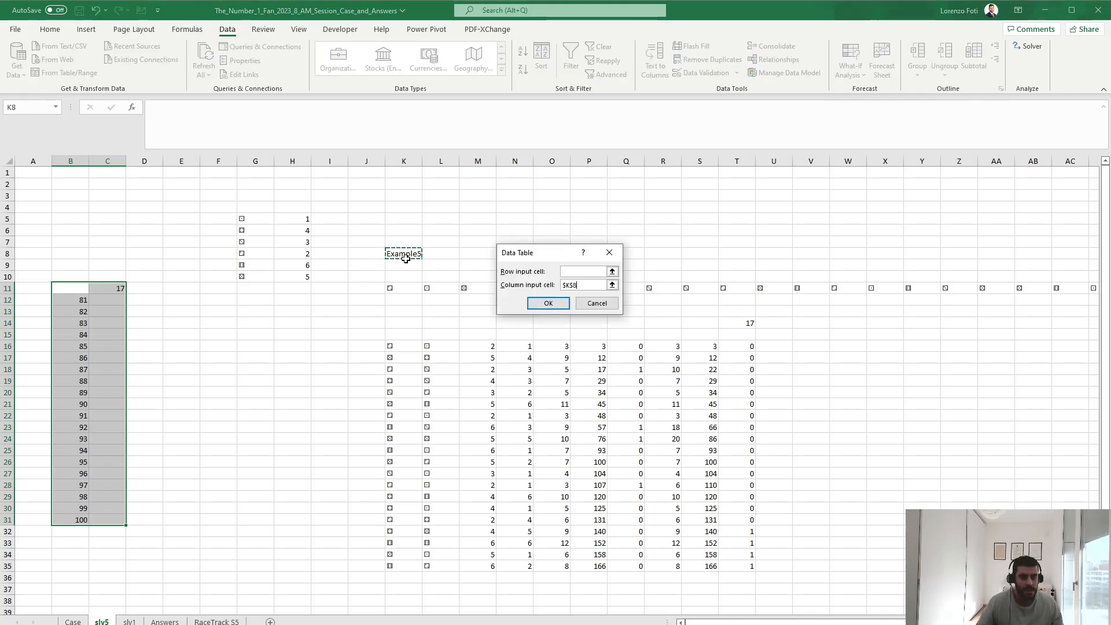
pyautogui.press('Return')
pyautogui.press('Down')
pyautogui.hotkey('alt', 'm')
pyautogui.press('b')
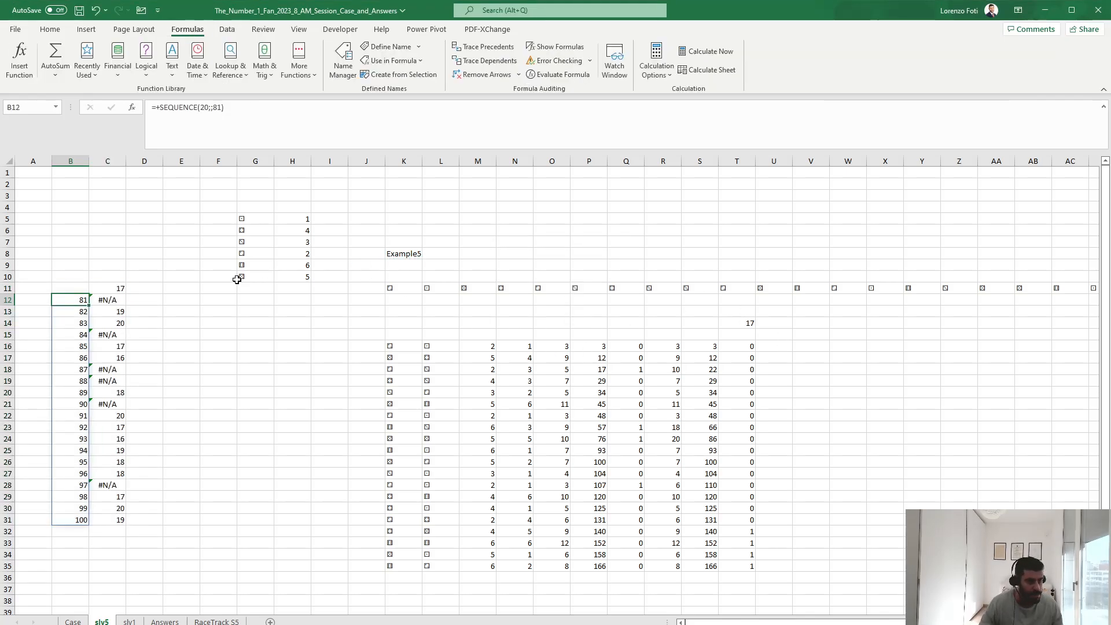
# Set the game number in K8 to 81 and compare its simulated moves with the finish rule on the Case sheet
pyautogui.click(416, 253)
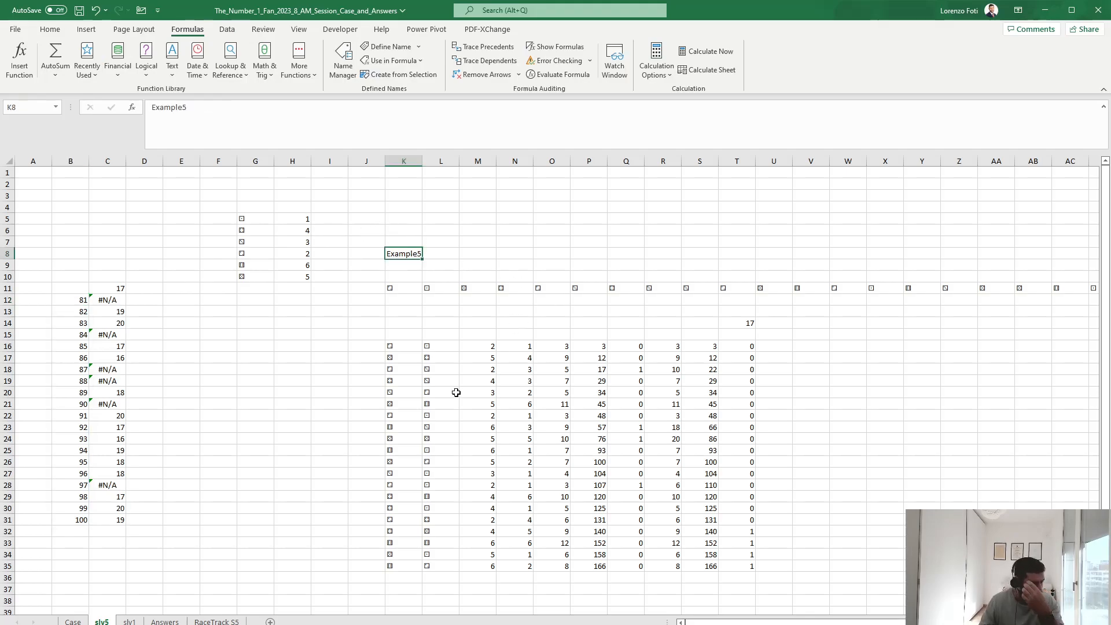
pyautogui.click(72, 621)
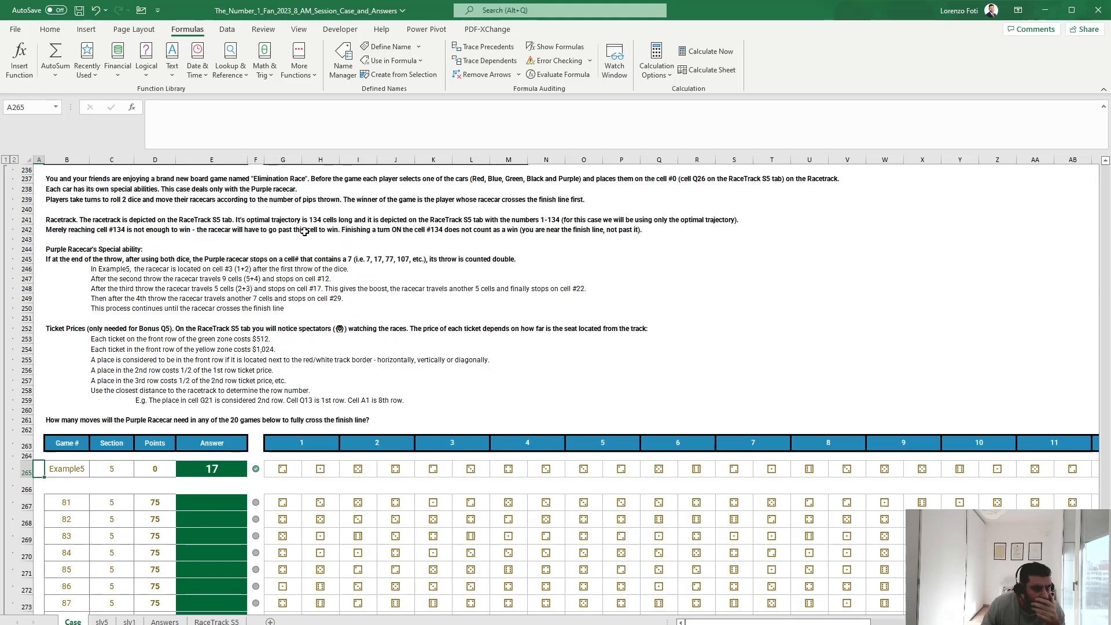
pyautogui.hotkey('ctrl', 'pagedown')
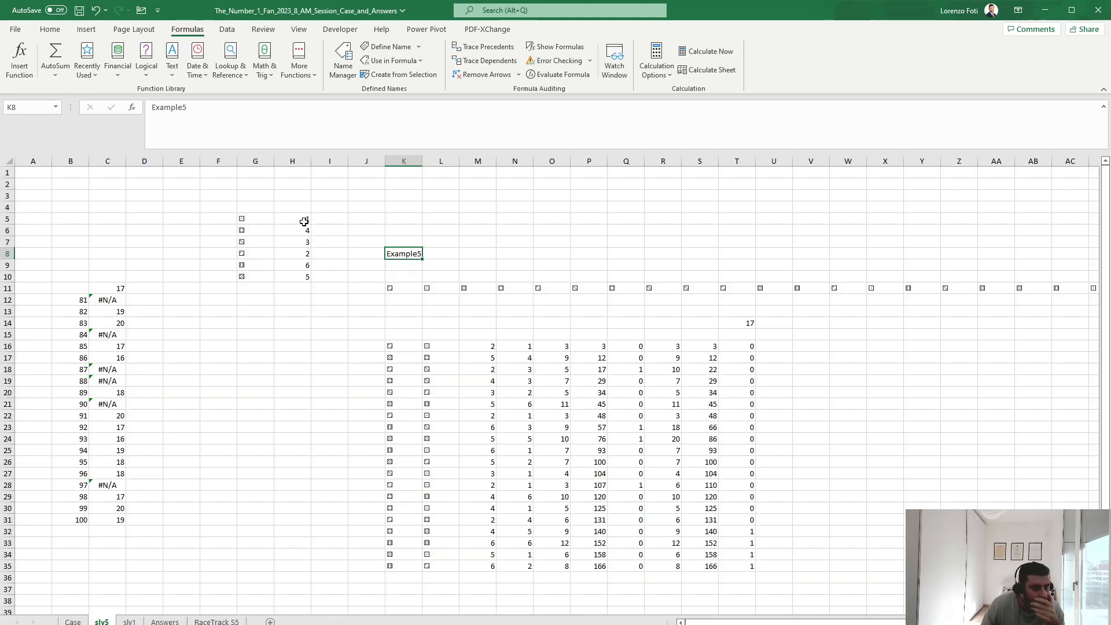
pyautogui.write('81')
pyautogui.press('Return')
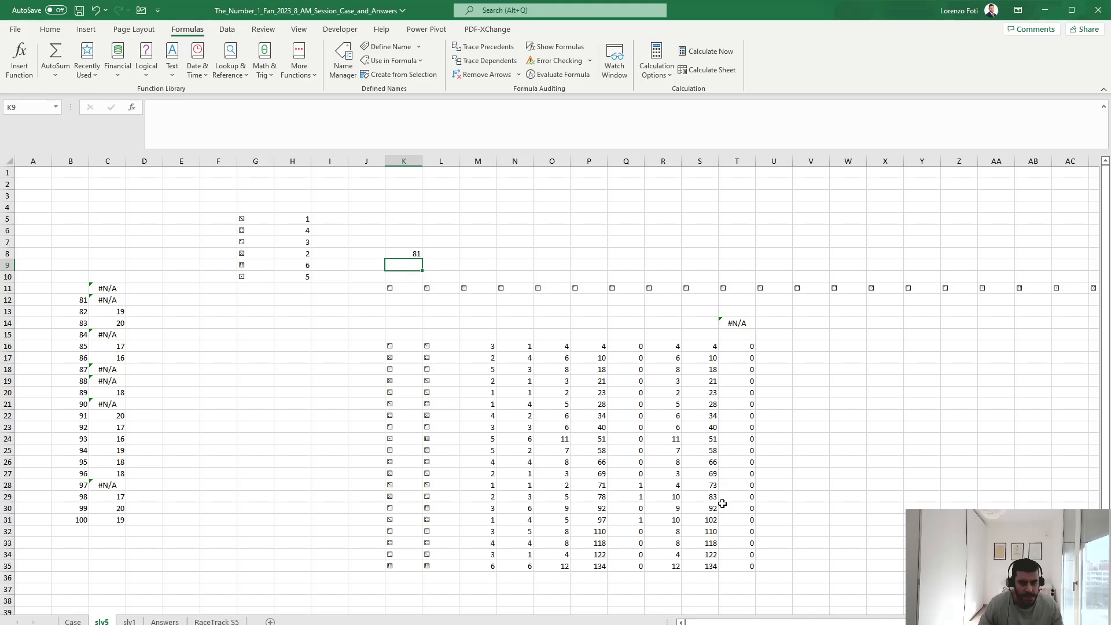
pyautogui.click(72, 622)
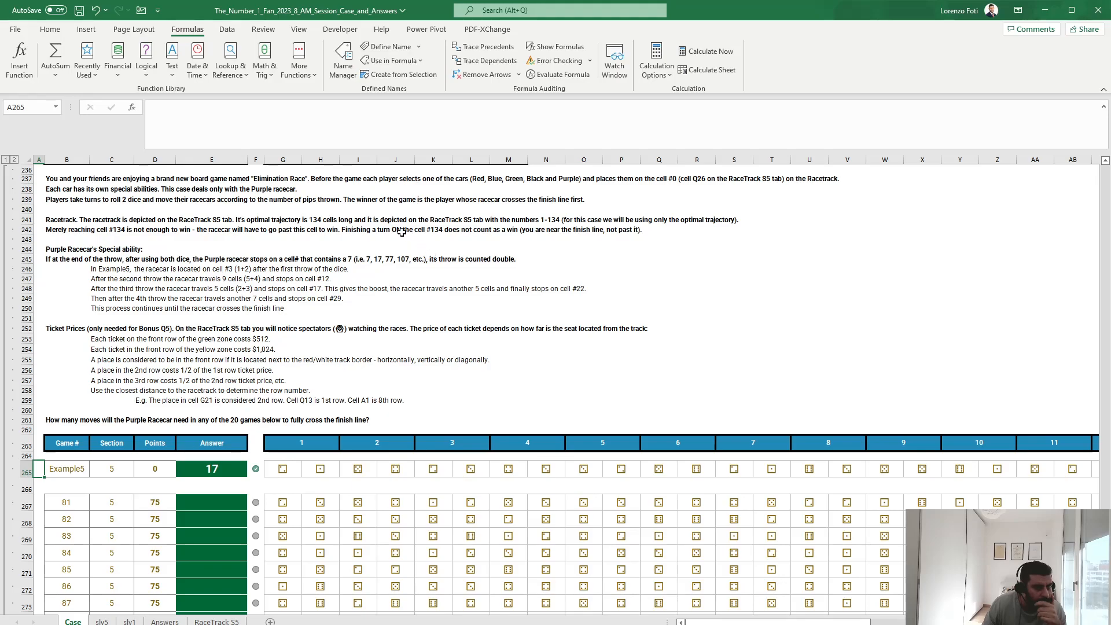
# Paste the slv5 move counts for games 82 and 83 as values into E268:E269 on the Case sheet
pyautogui.scroll(-1, 396, 240)
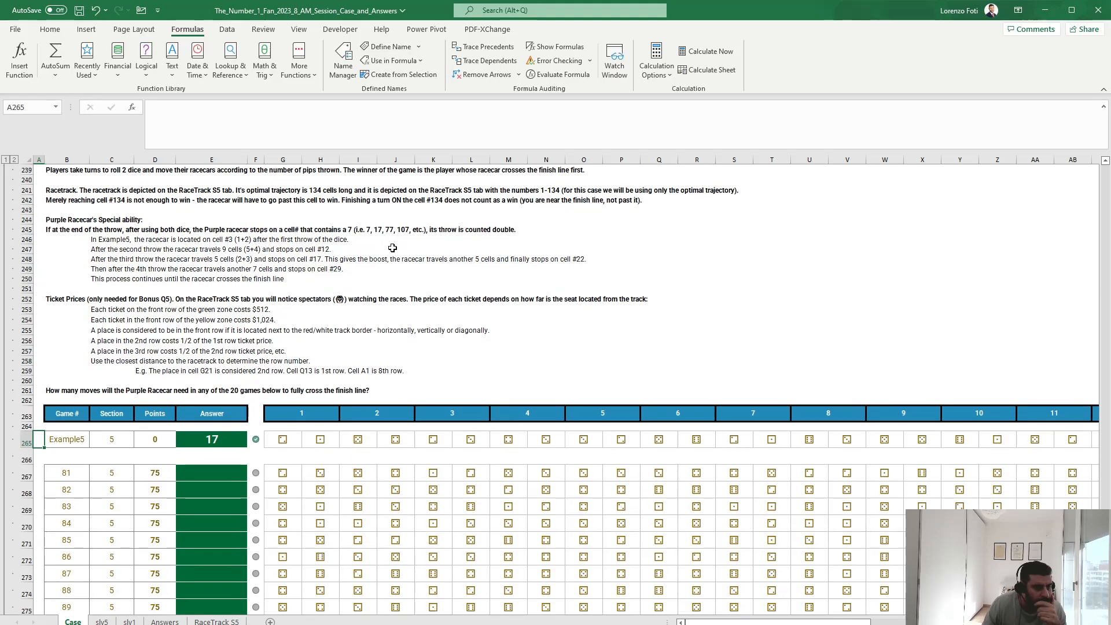
pyautogui.click(102, 622)
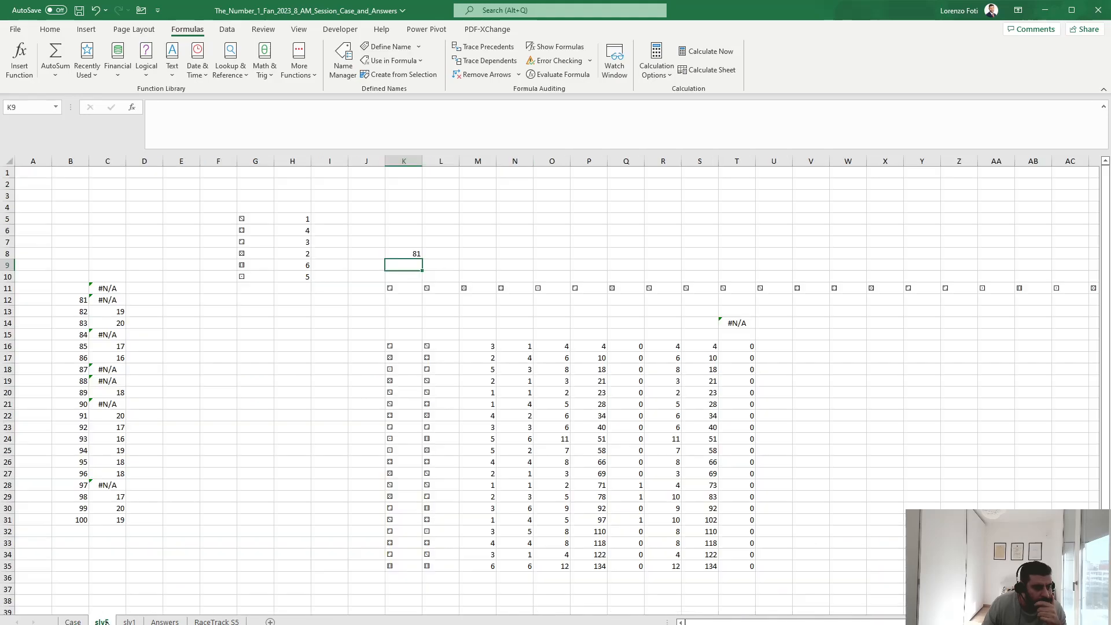
pyautogui.click(106, 297)
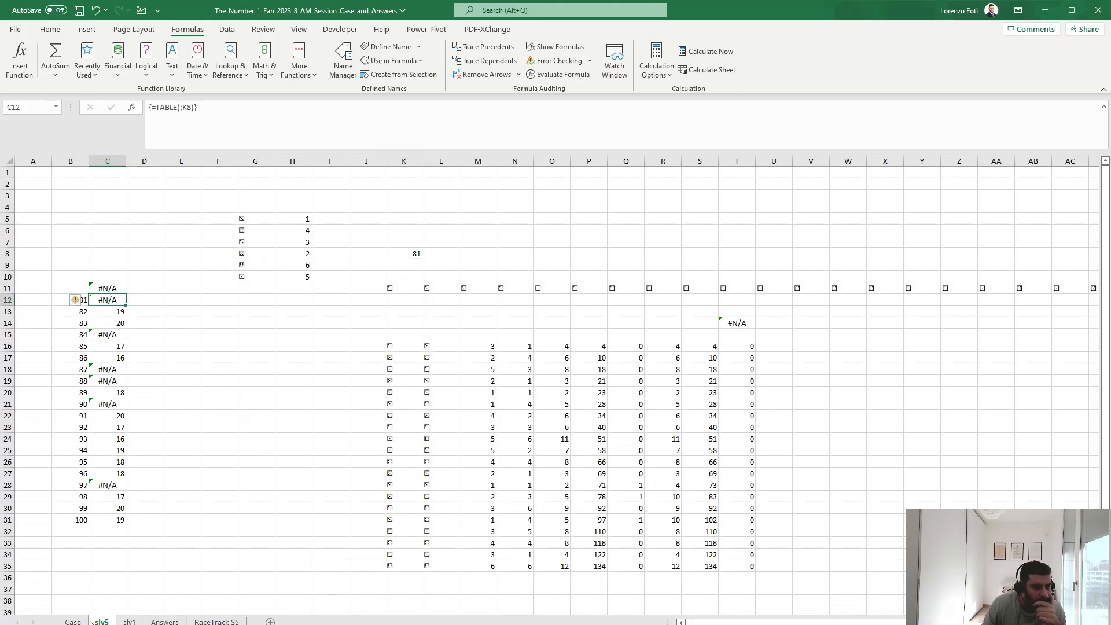
pyautogui.click(409, 258)
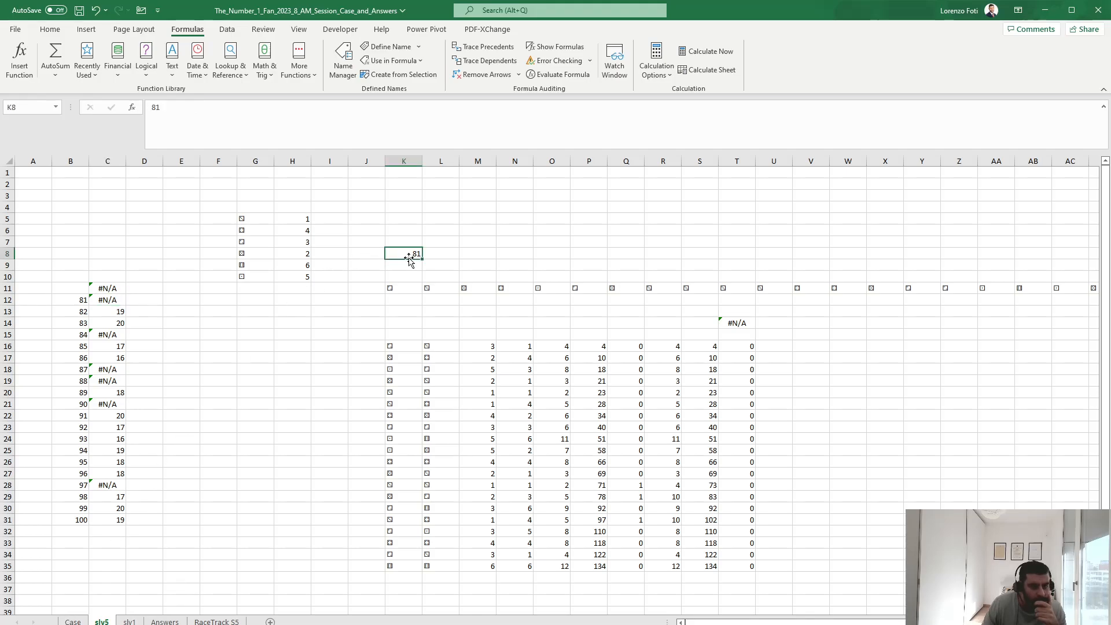
pyautogui.moveTo(107, 312); pyautogui.dragTo(107, 323)
pyautogui.hotkey('ctrl', 'c')
pyautogui.hotkey('ctrl', 'pageup')
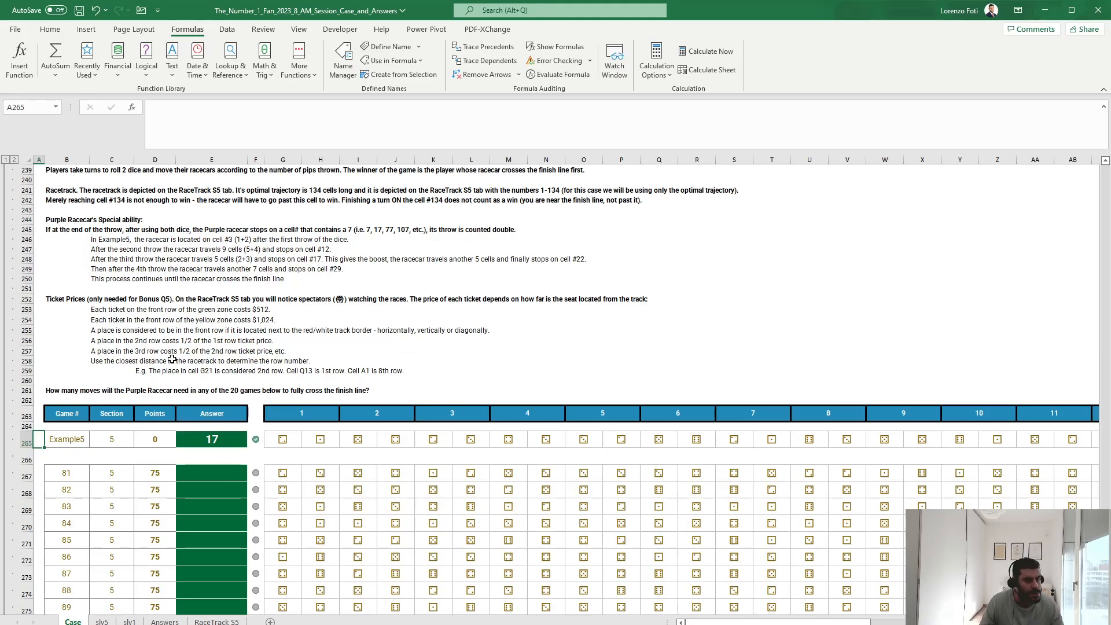
pyautogui.rightClick(222, 493)
pyautogui.click(266, 230)
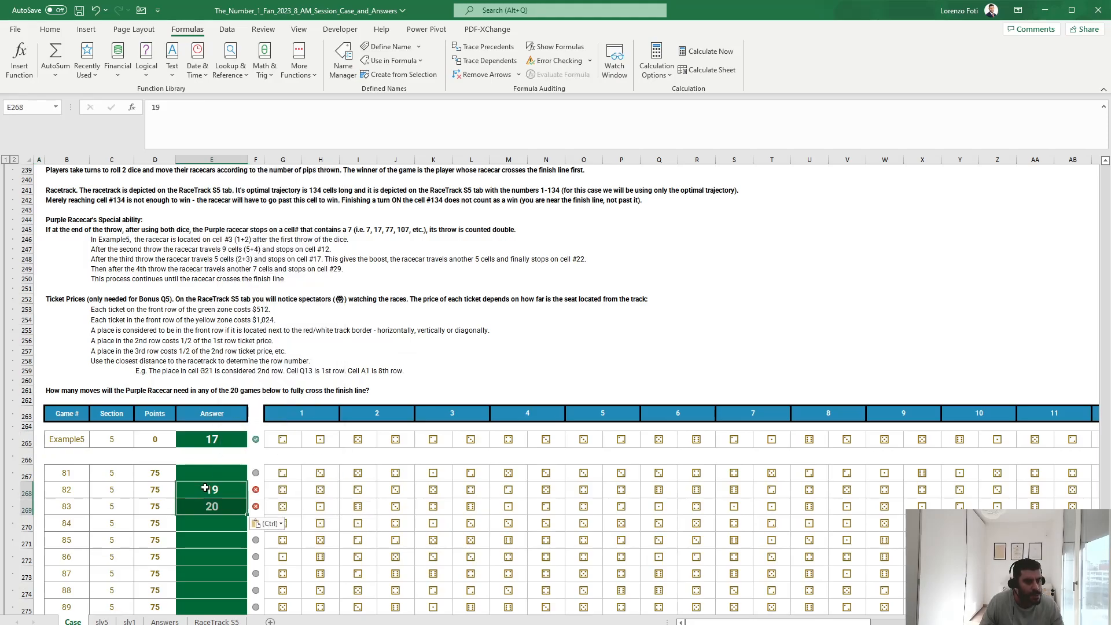
# Check M16's XLOOKUP on slv5 and set the die values in H5, H7, H8 and H10 to 3, 2, 5 and 1
pyautogui.click(102, 621)
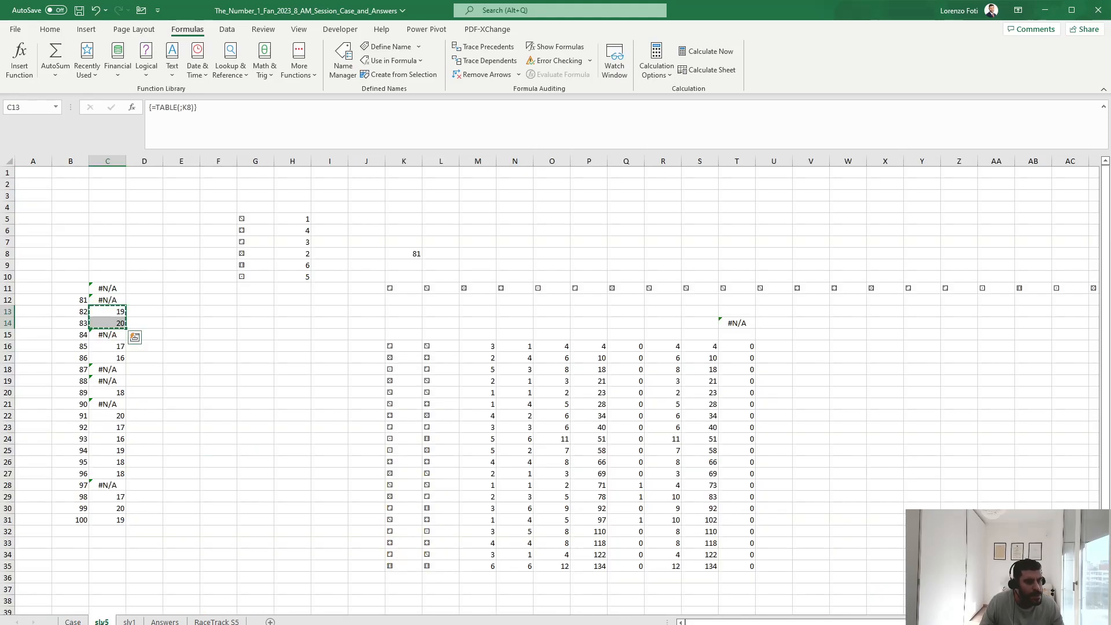
pyautogui.hotkey('ctrl', 'pageup')
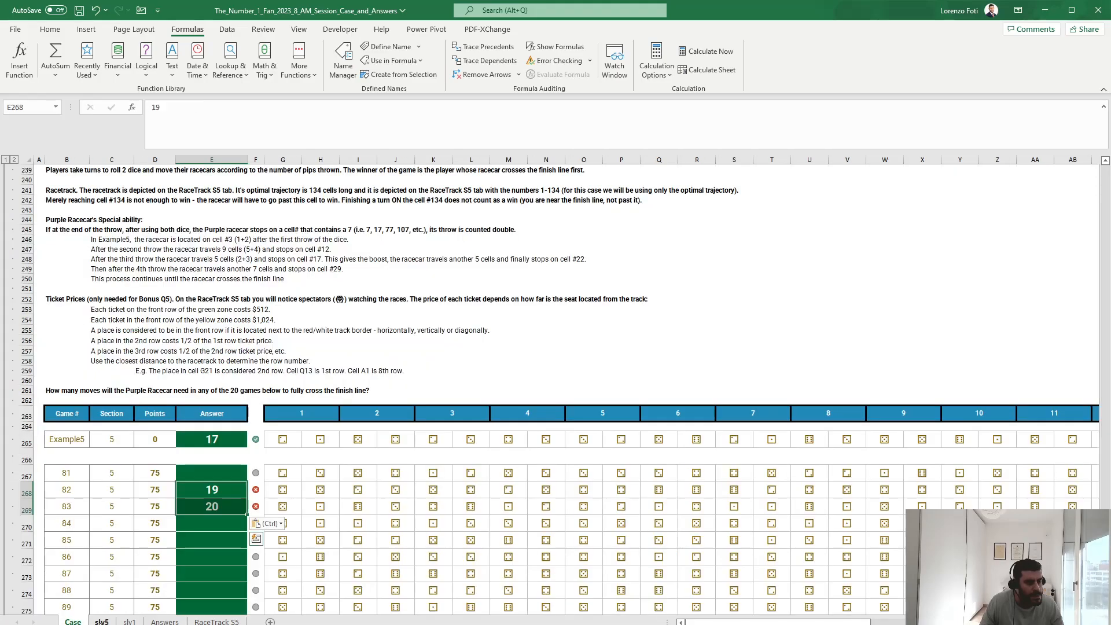
pyautogui.hotkey('ctrl', 'pagedown')
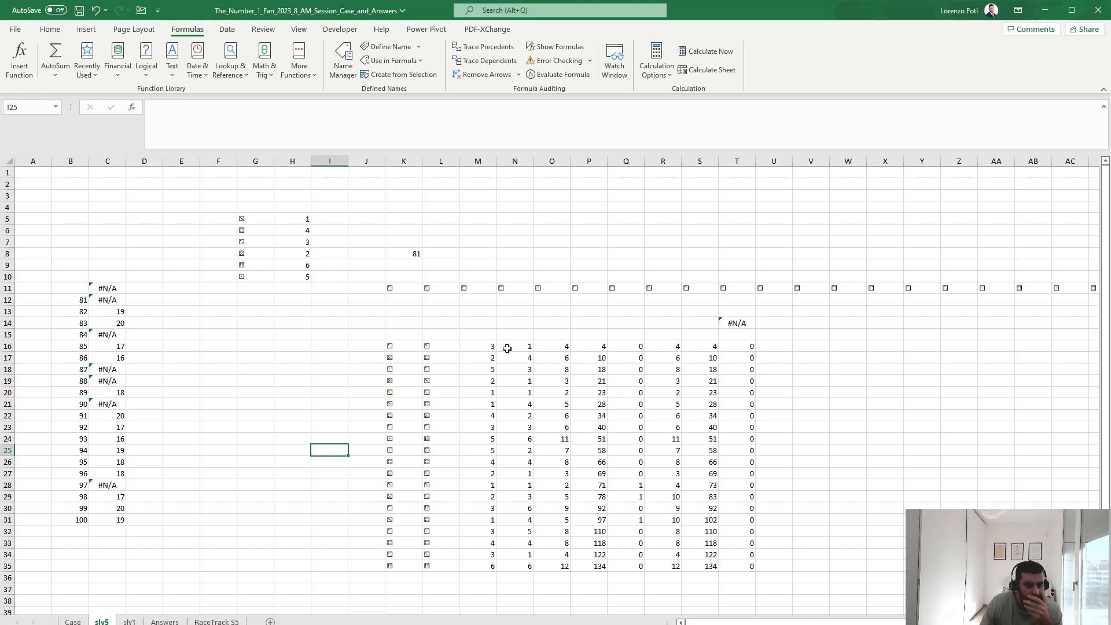
pyautogui.click(483, 345)
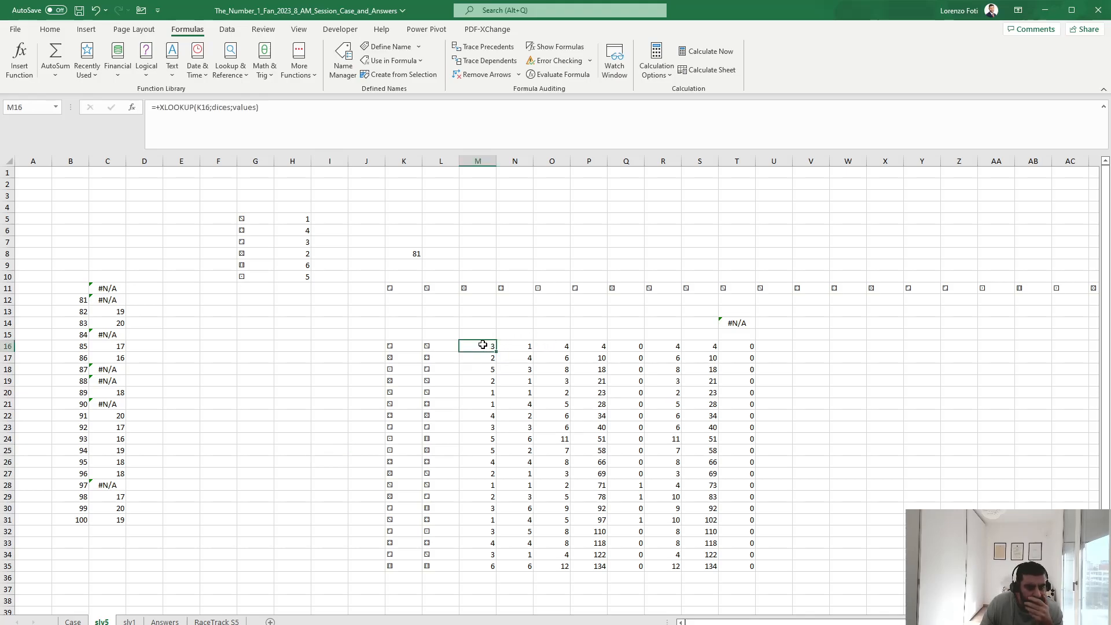
pyautogui.click(260, 124)
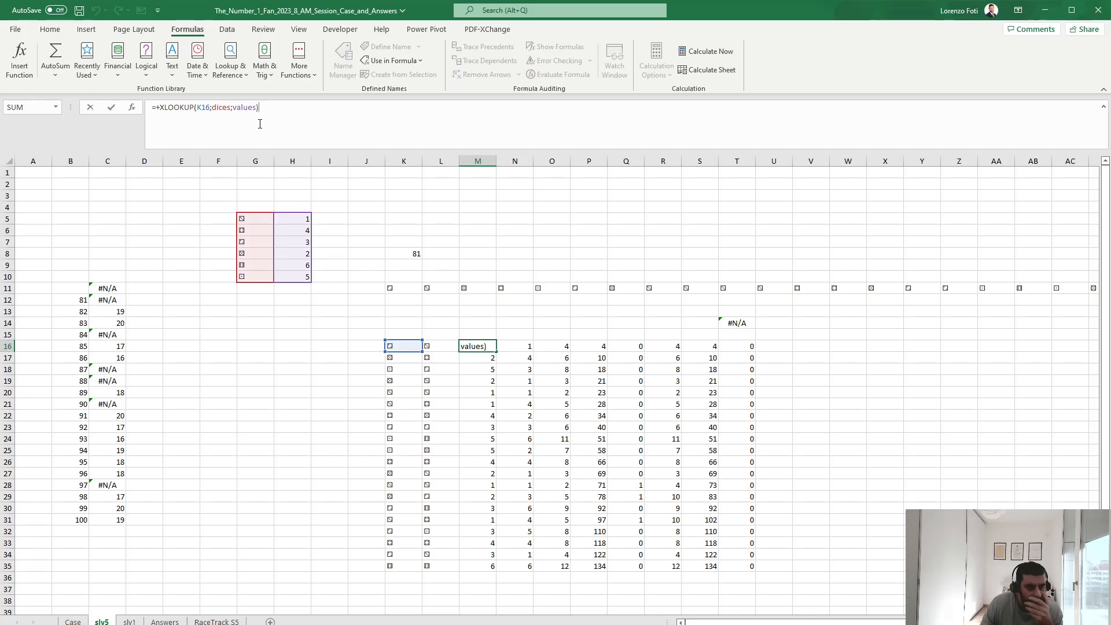
pyautogui.click(303, 218)
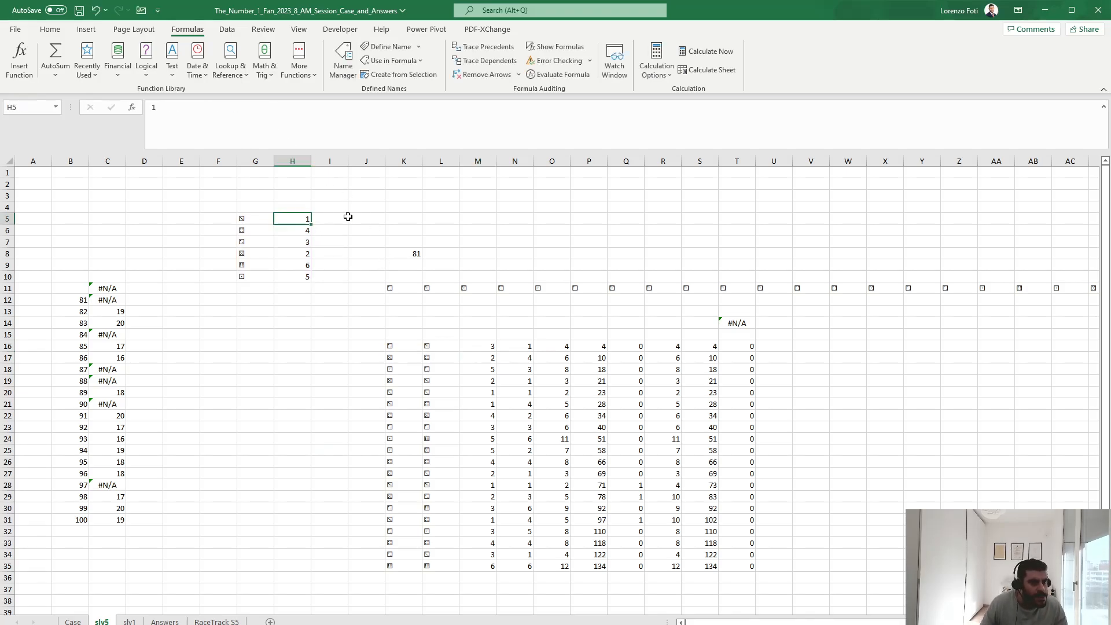
pyautogui.write('3')
pyautogui.press('Return')
pyautogui.press('Return')
pyautogui.write('2')
pyautogui.press('Return')
pyautogui.write('5')
pyautogui.press('Return')
pyautogui.press('Return')
pyautogui.write('1')
pyautogui.press('Return')
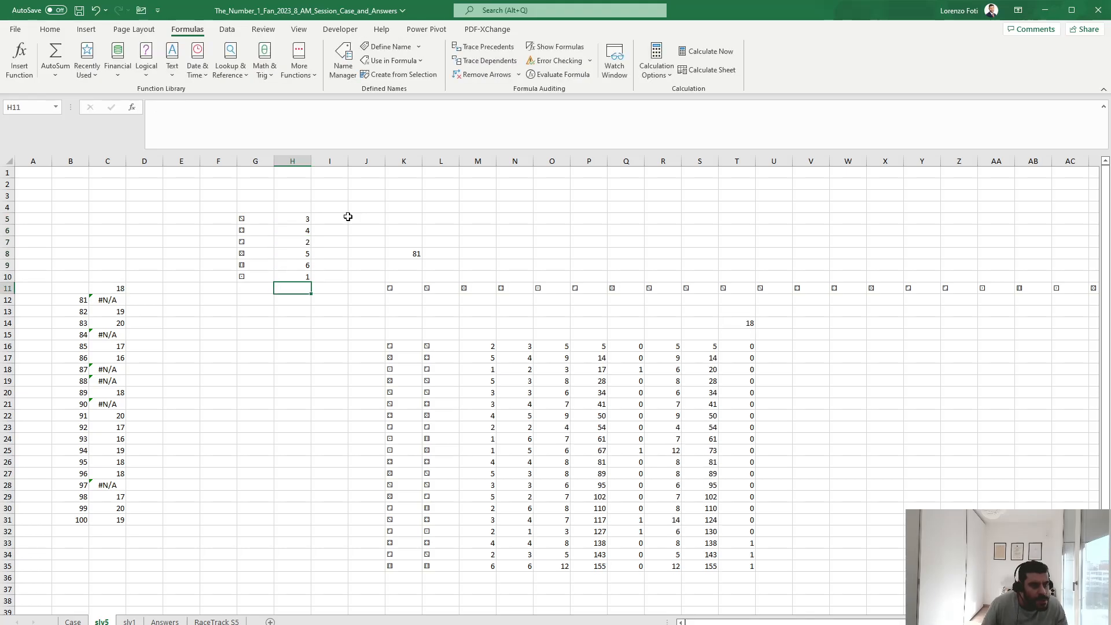
# Set the game selector in K8 on slv5 to Example5
pyautogui.hotkey('ctrl', 'pageup')
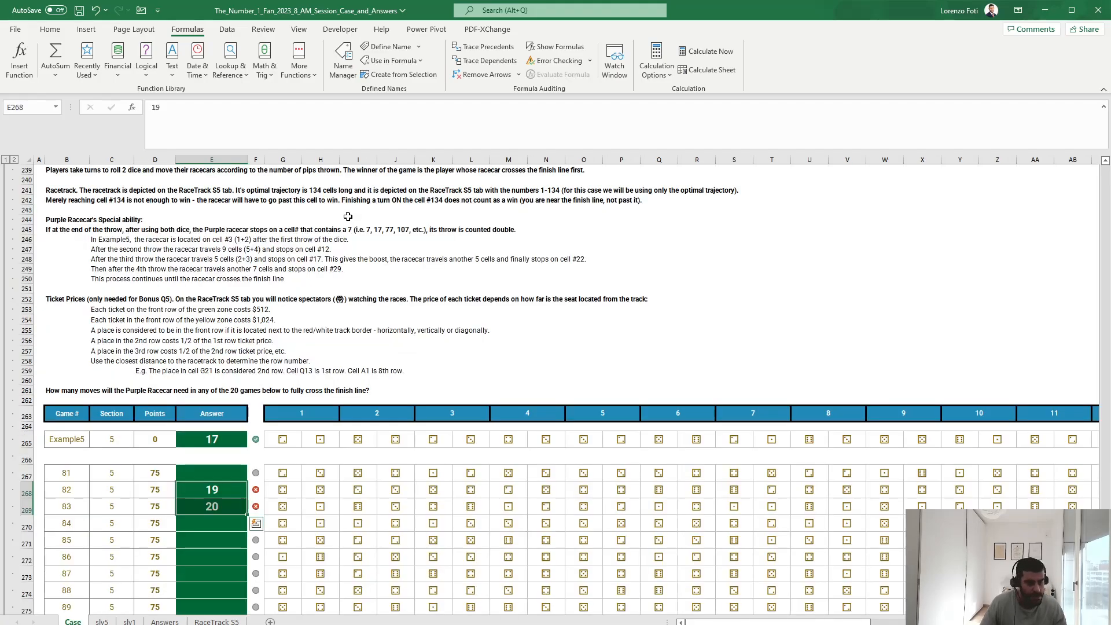
pyautogui.hotkey('ctrl', 'pagedown')
pyautogui.press('Up')
pyautogui.press('Up')
pyautogui.press('Up')
pyautogui.press('Right')
pyautogui.press('Right')
pyautogui.press('Right')
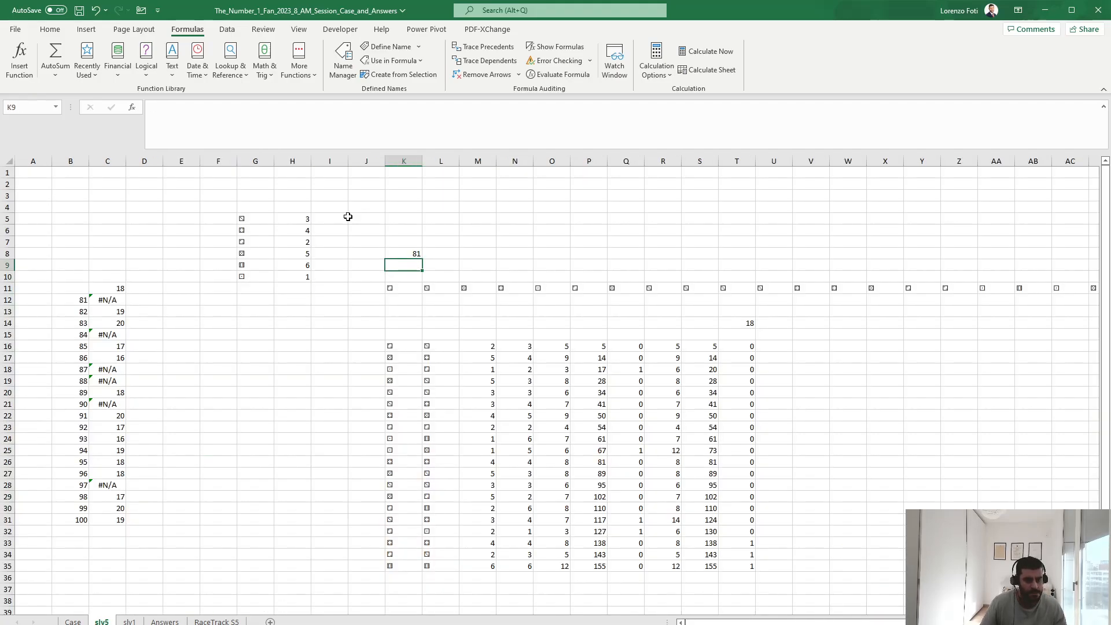
pyautogui.write('Example5')
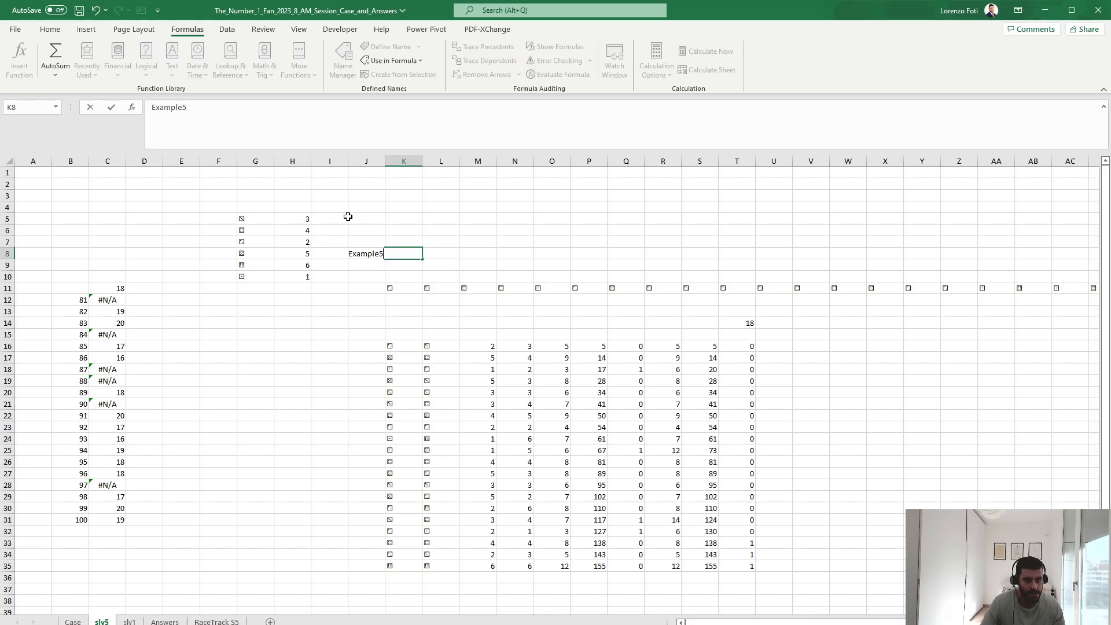
pyautogui.press('Return')
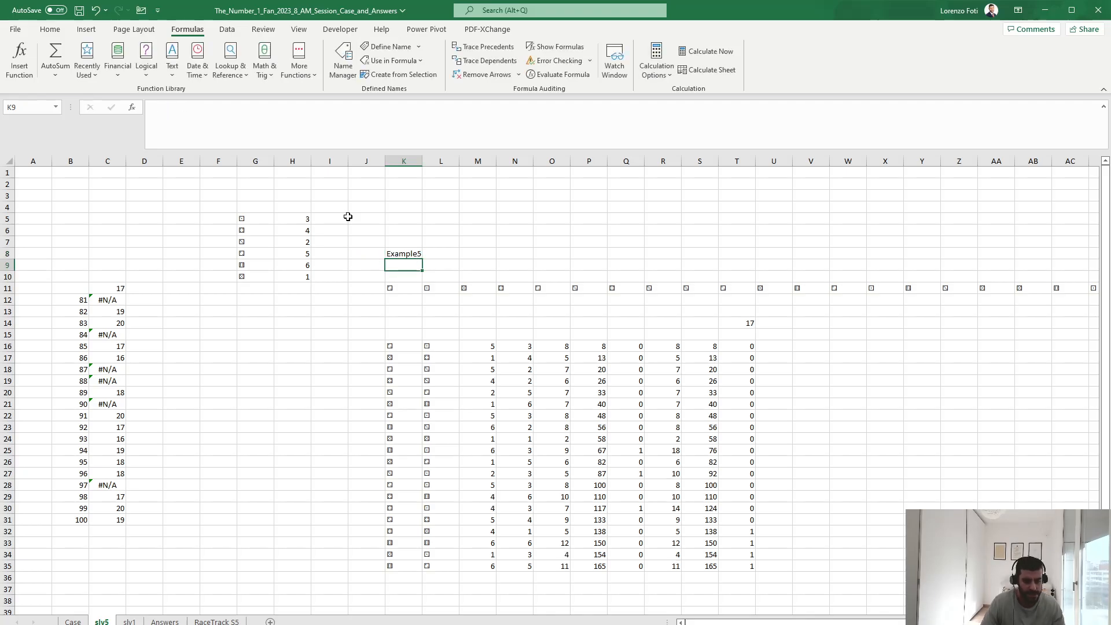
# Enter 18 and 16 as the answers for games 81 and 82 on the Case sheet
pyautogui.click(116, 311)
pyautogui.click(73, 622)
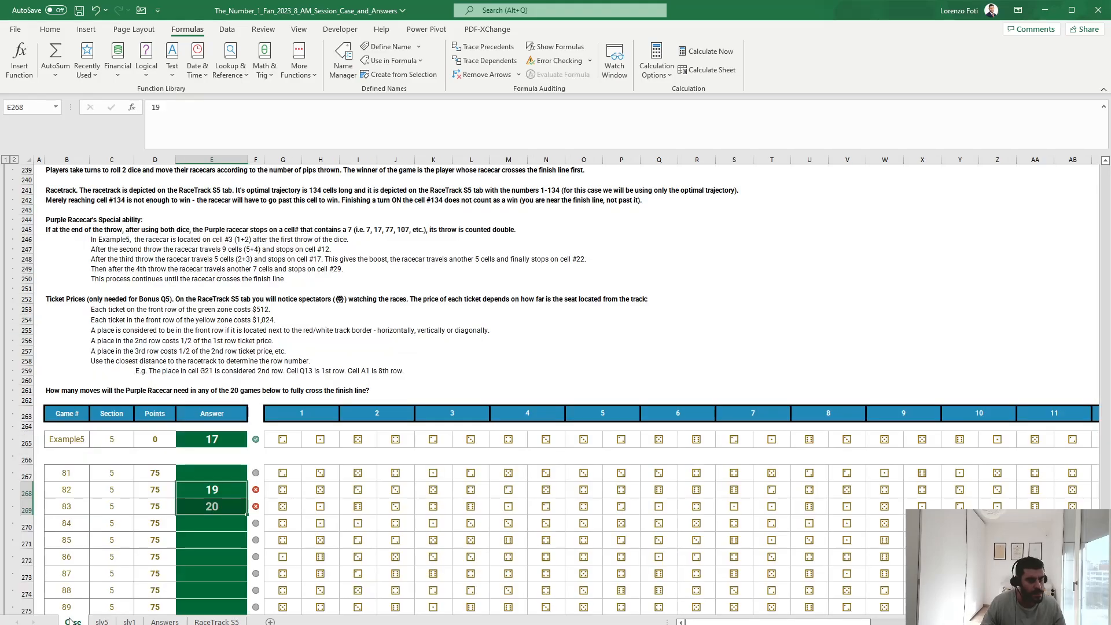
pyautogui.click(214, 474)
pyautogui.write('18')
pyautogui.press('Return')
pyautogui.write('16')
pyautogui.press('Return')
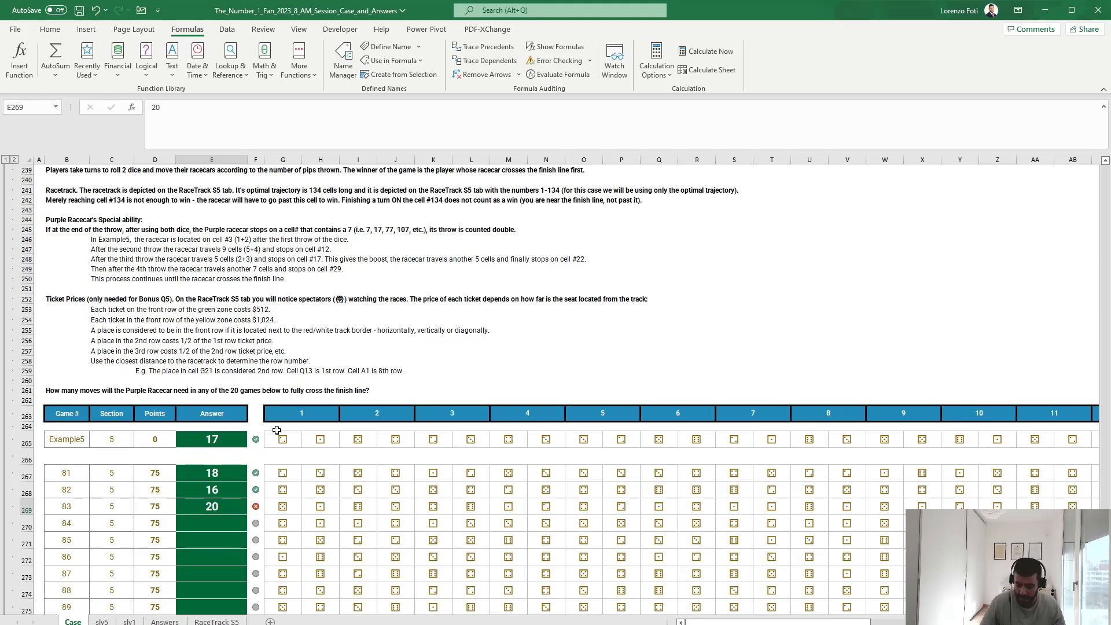
# Try a different game number in K8 on slv5 and undo the change
pyautogui.hotkey('ctrl', 'pagedown')
pyautogui.click(406, 249)
pyautogui.write('5')
pyautogui.press('Return')
pyautogui.press('Left')
pyautogui.press('Left')
pyautogui.press('Left')
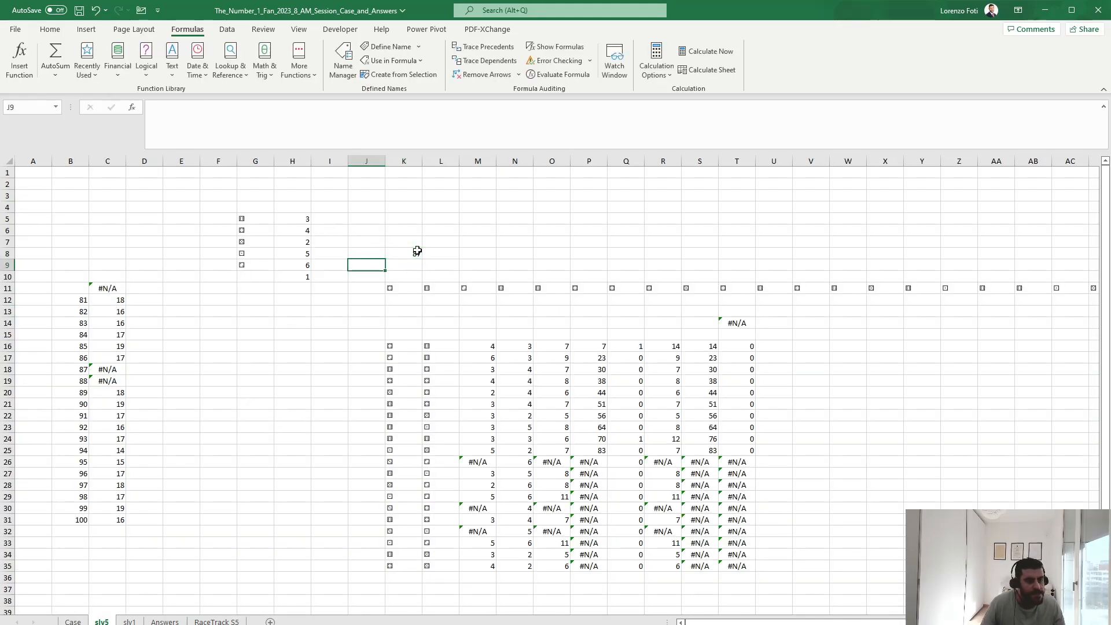
pyautogui.hotkey('ctrl', 'z')
pyautogui.hotkey('ctrl', 'z')
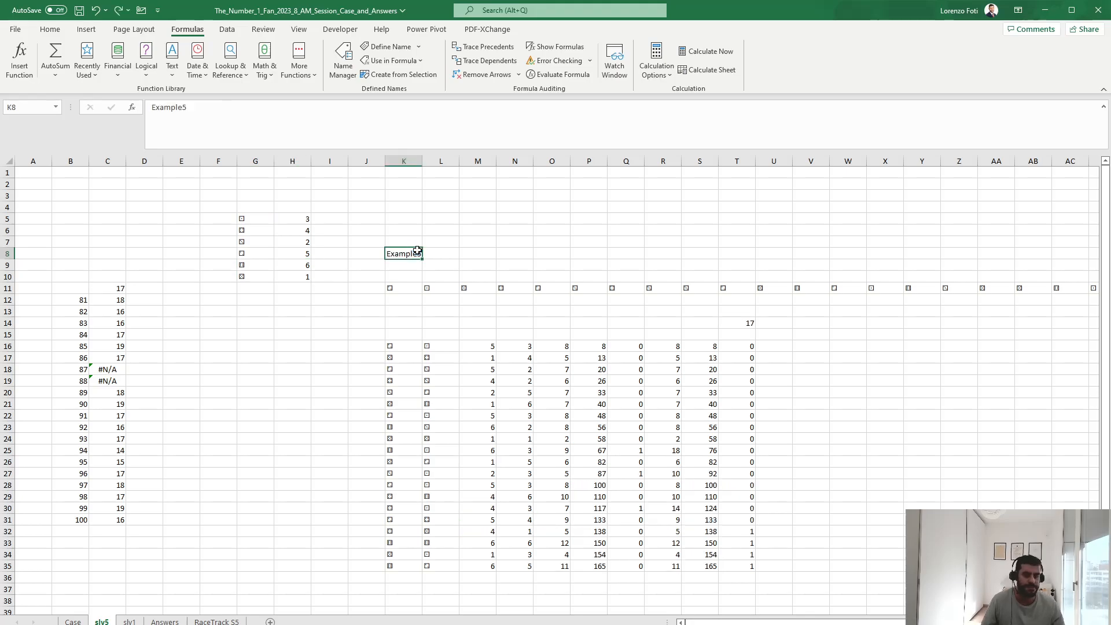
# Replace the UNIQUE formula in G5:G10 with its static die-face values
pyautogui.moveTo(261, 220); pyautogui.dragTo(261, 277)
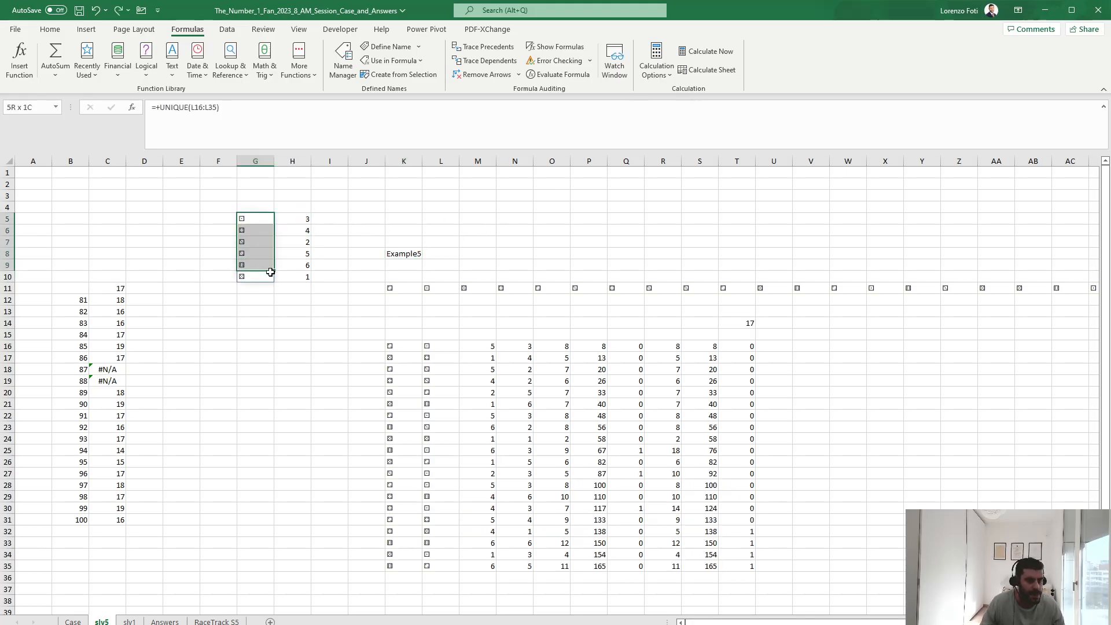
pyautogui.hotkey('ctrl', 'c')
pyautogui.click(261, 220)
pyautogui.rightClick(262, 220)
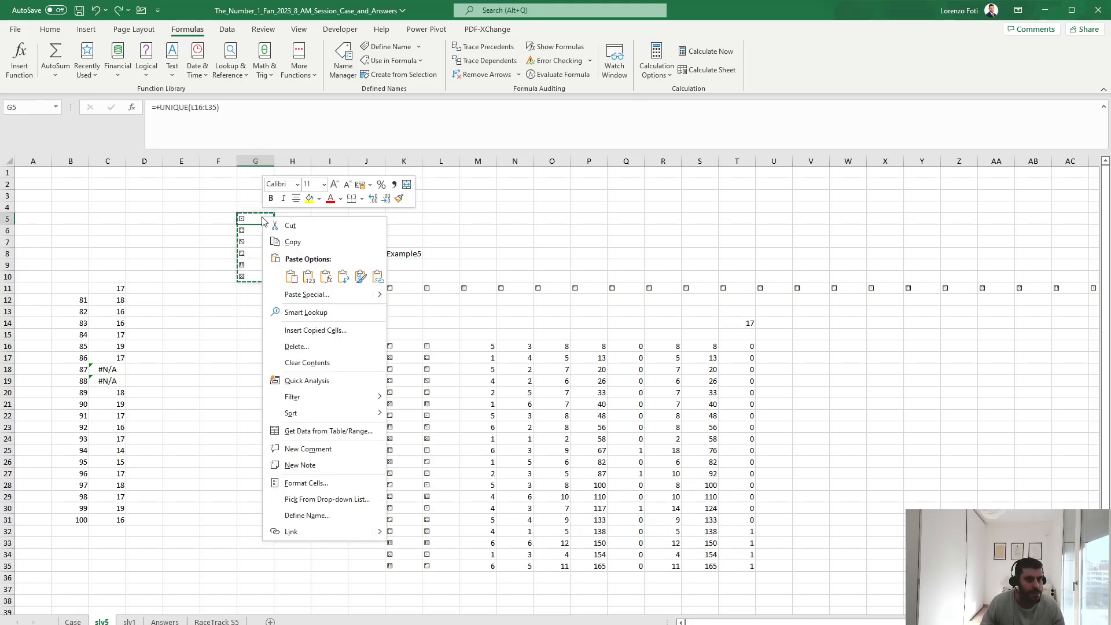
pyautogui.click(308, 277)
pyautogui.click(260, 289)
pyautogui.click(183, 315)
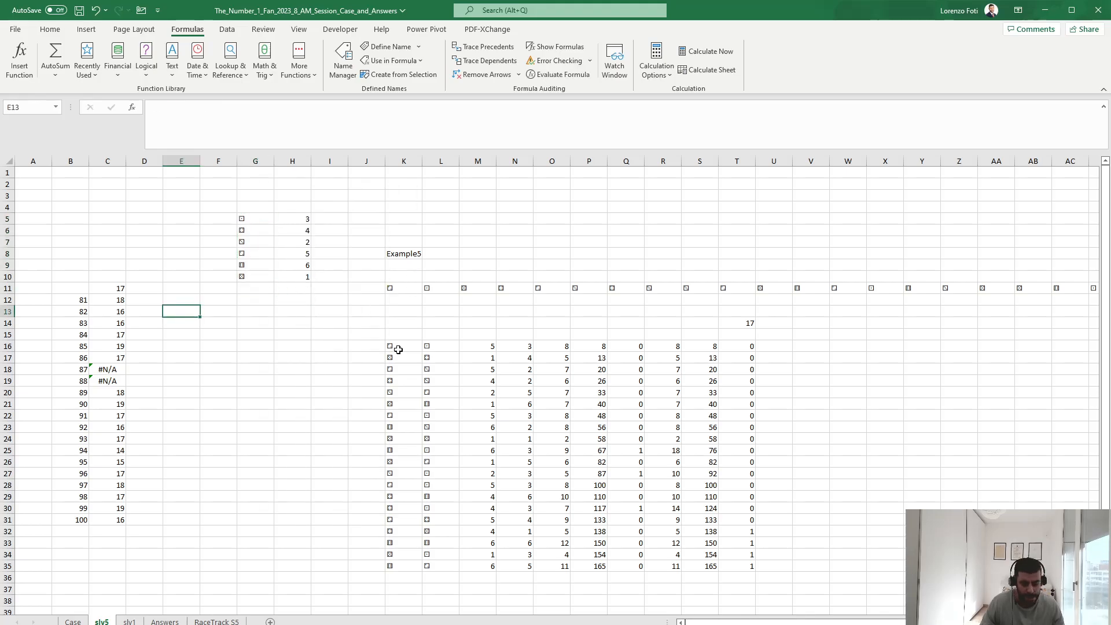
# Recalculate the workbook and set the game number in K8 to 97
pyautogui.press('F9')
pyautogui.click(405, 254)
pyautogui.press('BackSpace')
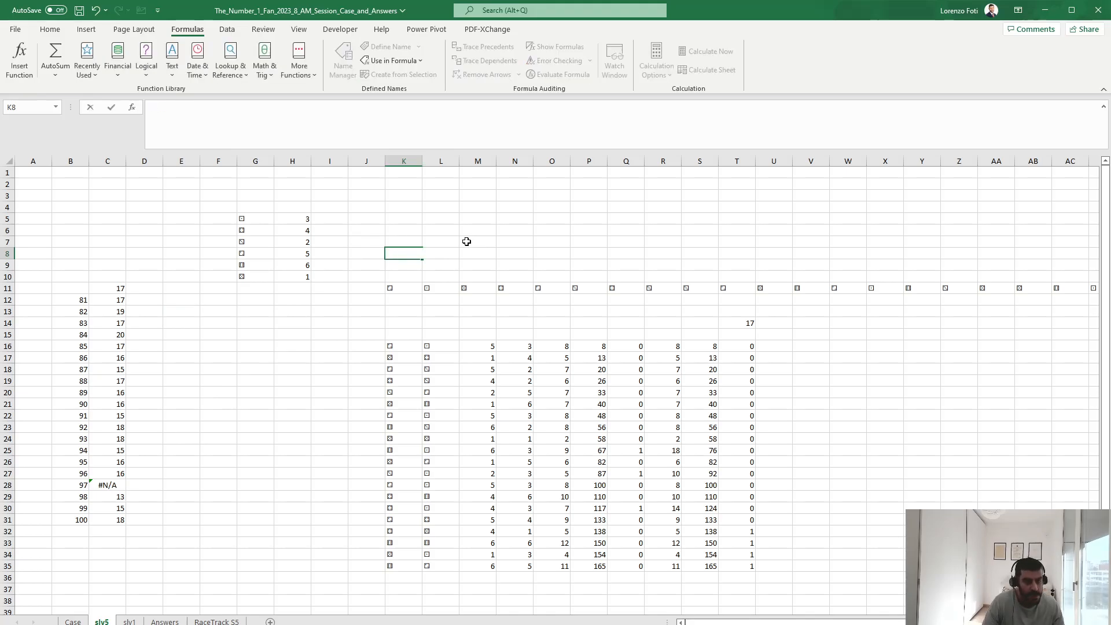
pyautogui.write('97')
pyautogui.press('Return')
pyautogui.press('Up')
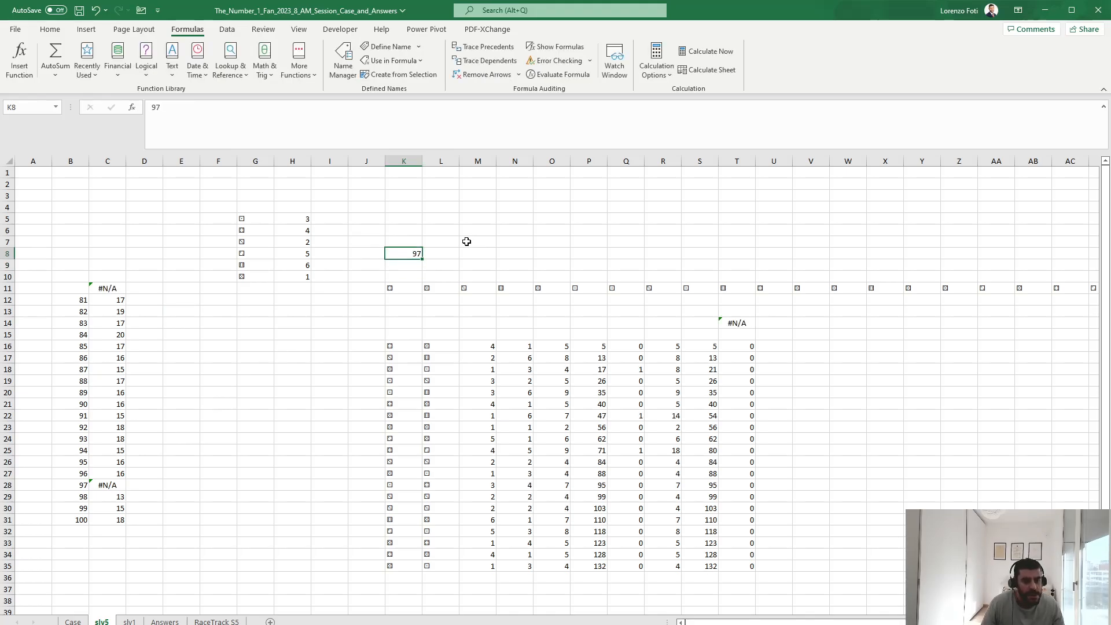
# Paste the move counts from C12:C31 as values into the game 81–100 answers on the Case sheet and review their check marks
pyautogui.press('Left')
pyautogui.press('Left')
pyautogui.press('Left')
pyautogui.press('Left')
pyautogui.press('Left')
pyautogui.press('Left')
pyautogui.press('Left')
pyautogui.press('Down')
pyautogui.press('Down')
pyautogui.press('Down')
pyautogui.press('Down')
pyautogui.press('Left')
pyautogui.hotkey('ctrl', 'shift', 'Down')
pyautogui.hotkey('ctrl', 'c')
pyautogui.click(72, 621)
pyautogui.click(233, 473)
pyautogui.hotkey('alt', 'h')
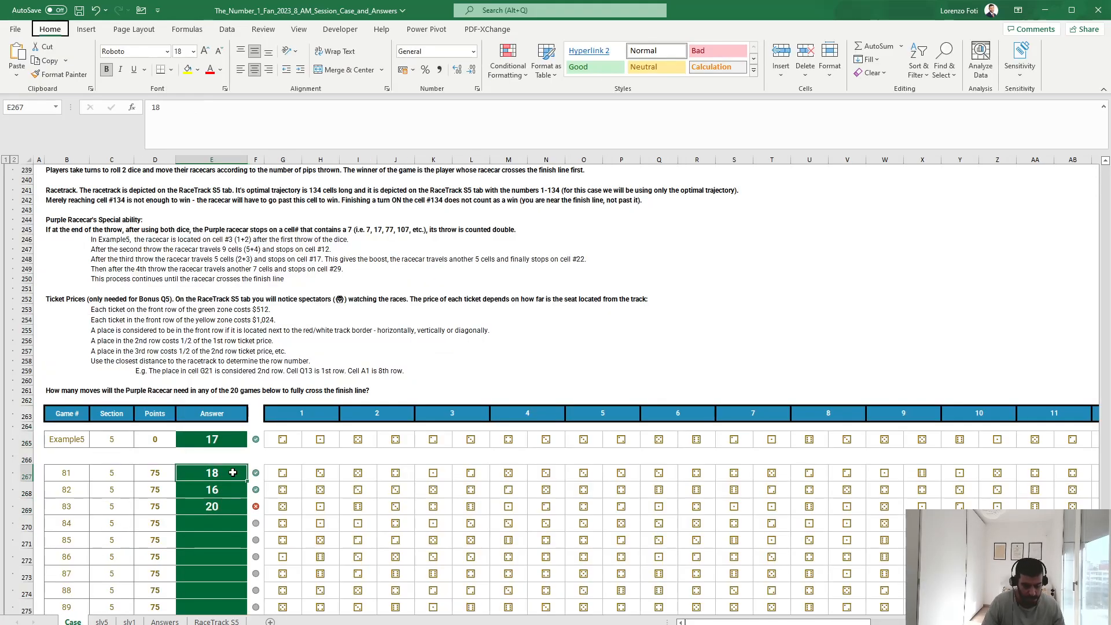
pyautogui.press('v')
pyautogui.press('v')
pyautogui.scroll(-5, 232, 478)
pyautogui.scroll(-2, 232, 478)
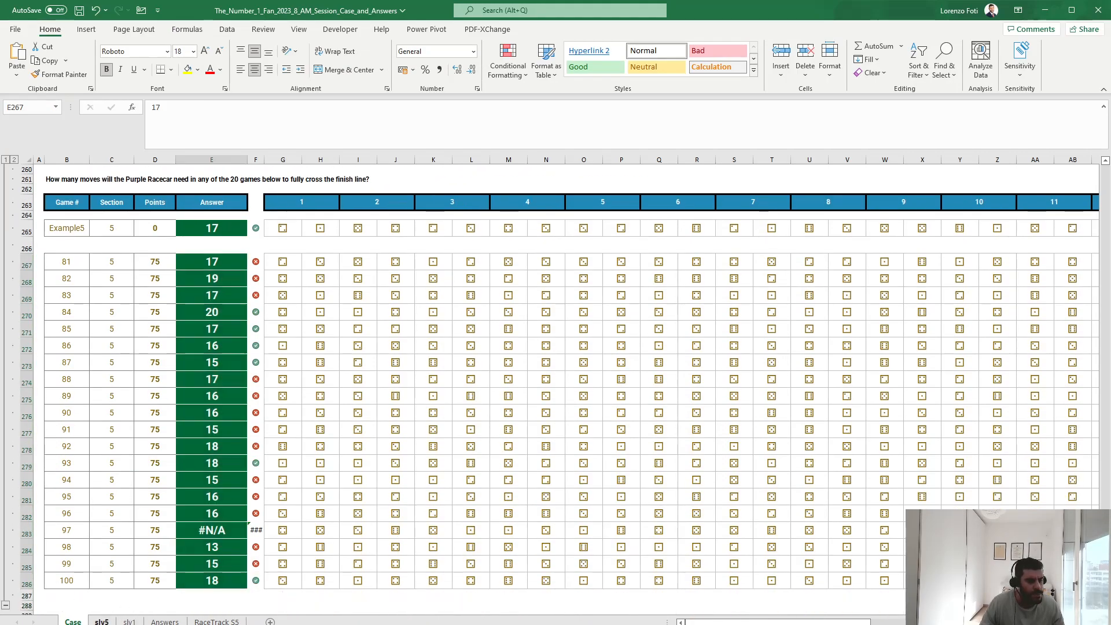
# Set the die values in H5, H7, H8 and H10 on slv5 to 1, 3, 2 and 5
pyautogui.hotkey('ctrl', 'pagedown')
pyautogui.click(191, 358)
pyautogui.click(301, 219)
pyautogui.write('1')
pyautogui.press('Return')
pyautogui.press('Return')
pyautogui.write('3')
pyautogui.press('Return')
pyautogui.write('2')
pyautogui.press('Return')
pyautogui.press('Return')
pyautogui.write('5')
pyautogui.press('Return')
# Recalculate the data table and paste C12:C31 as values over the game 81–100 answers in E267:E286 on the Case sheet
pyautogui.hotkey('alt', 'm')
pyautogui.press('Left')
pyautogui.press('Left')
pyautogui.press('Left')
pyautogui.press('Left')
pyautogui.press('Left')
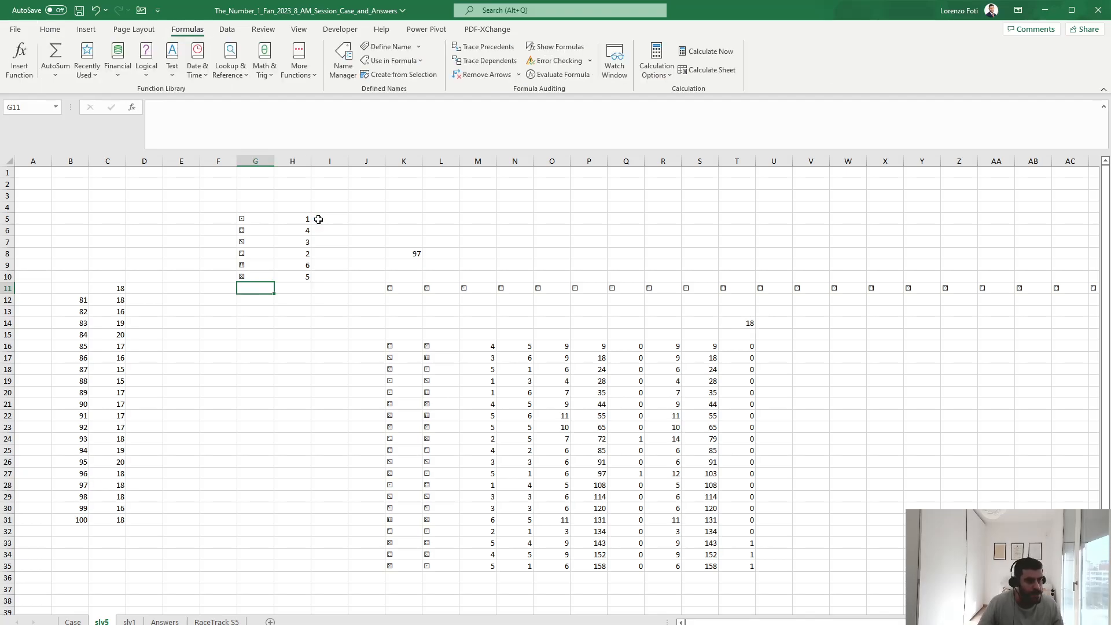
pyautogui.press('Down')
pyautogui.press('F9')
pyautogui.hotkey('ctrl', 'shift', 'Down')
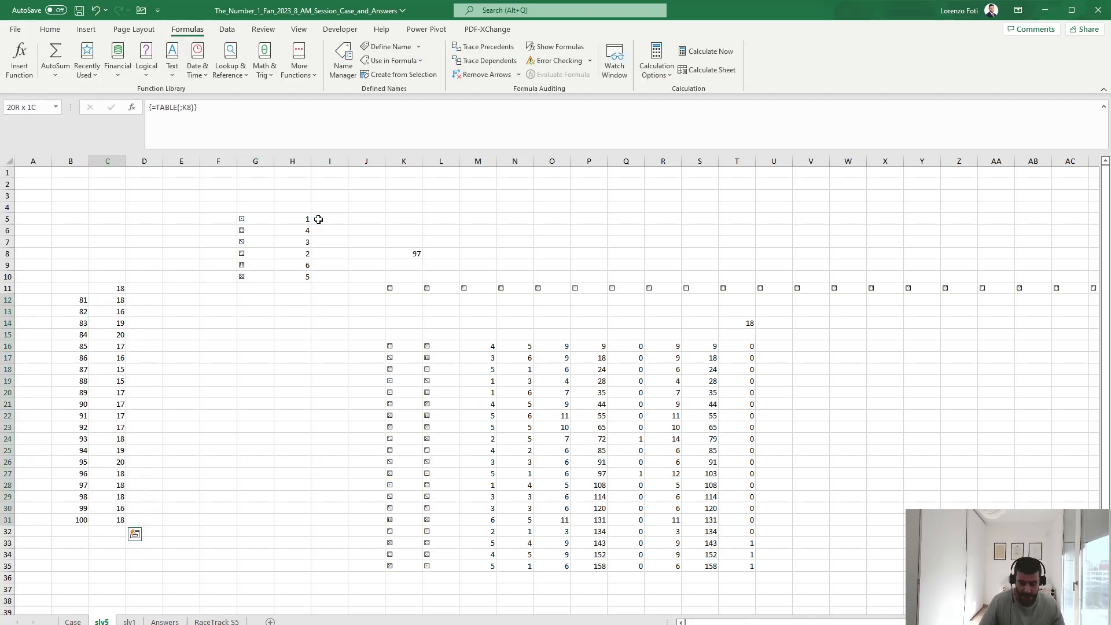
pyautogui.hotkey('ctrl', 'pageup')
pyautogui.press('h')
pyautogui.press('v')
pyautogui.press('v')
pyautogui.press('Escape')
pyautogui.press('Down')
# Look through the Case sheet for unanswered sections and read the Section 3 flight-numbering rules
pyautogui.scroll(4, 328, 364)
pyautogui.scroll(20, 328, 364)
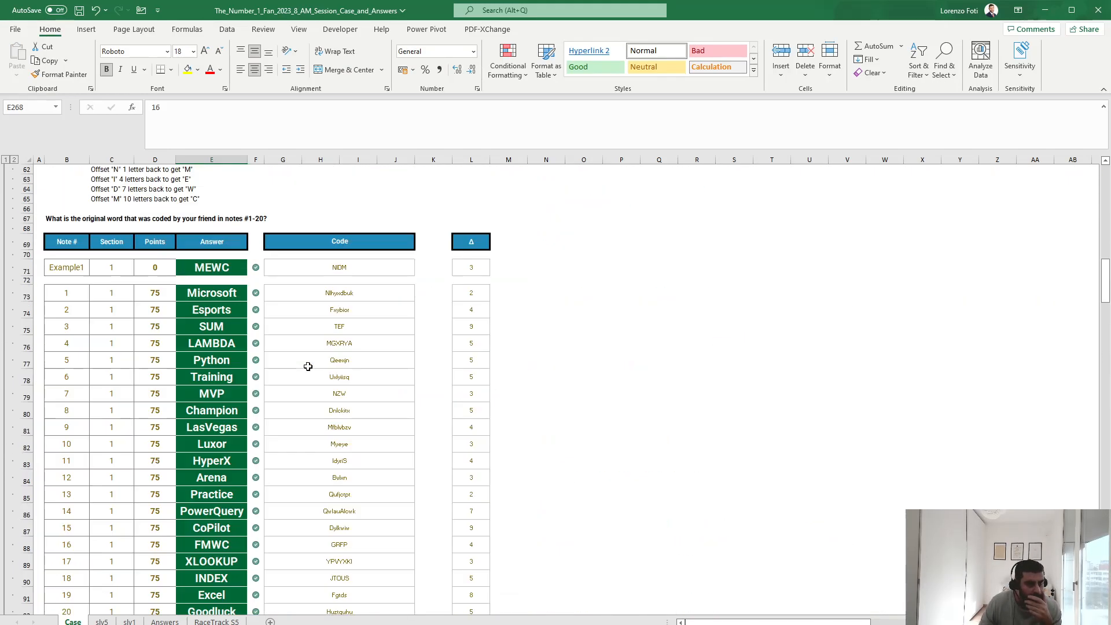
pyautogui.scroll(20, 308, 366)
pyautogui.scroll(-15, 308, 359)
pyautogui.scroll(-20, 308, 360)
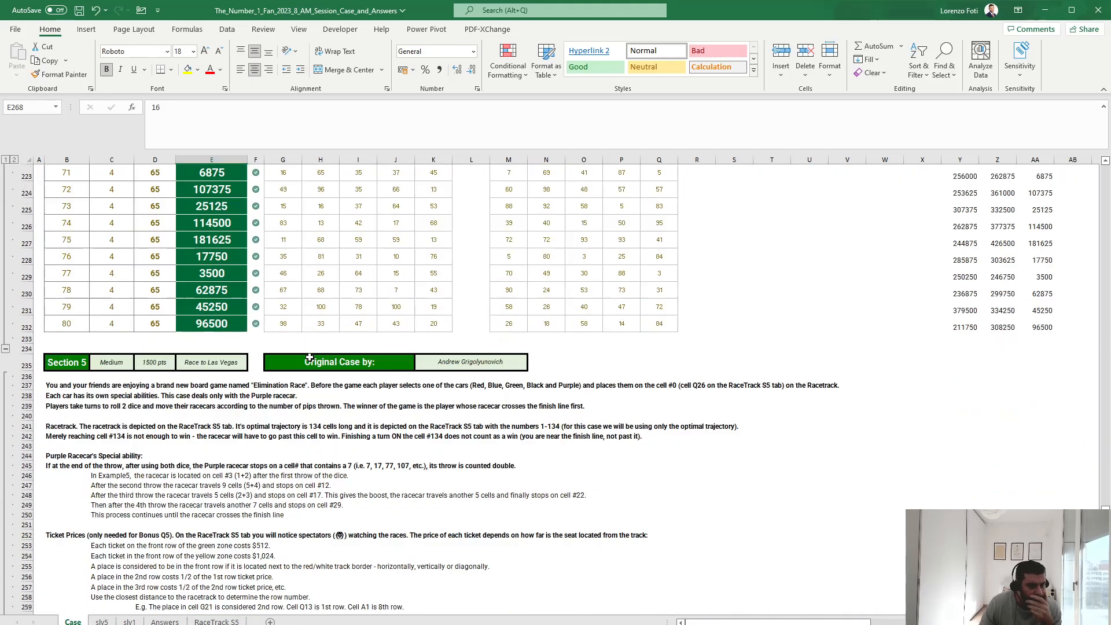
pyautogui.scroll(20, 310, 357)
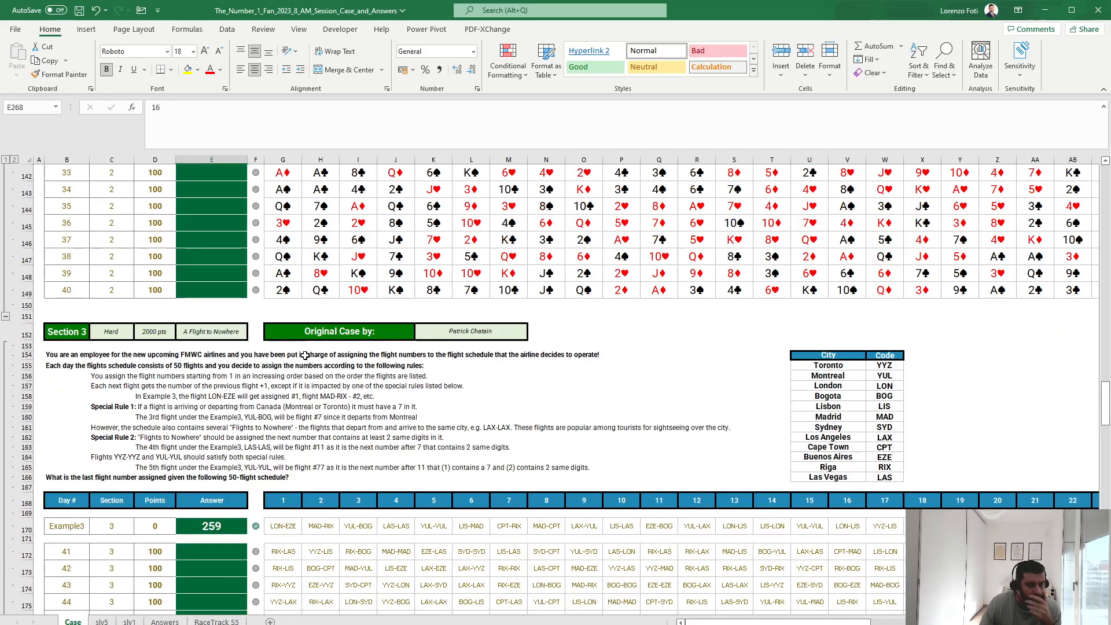
pyautogui.scroll(-1, 305, 355)
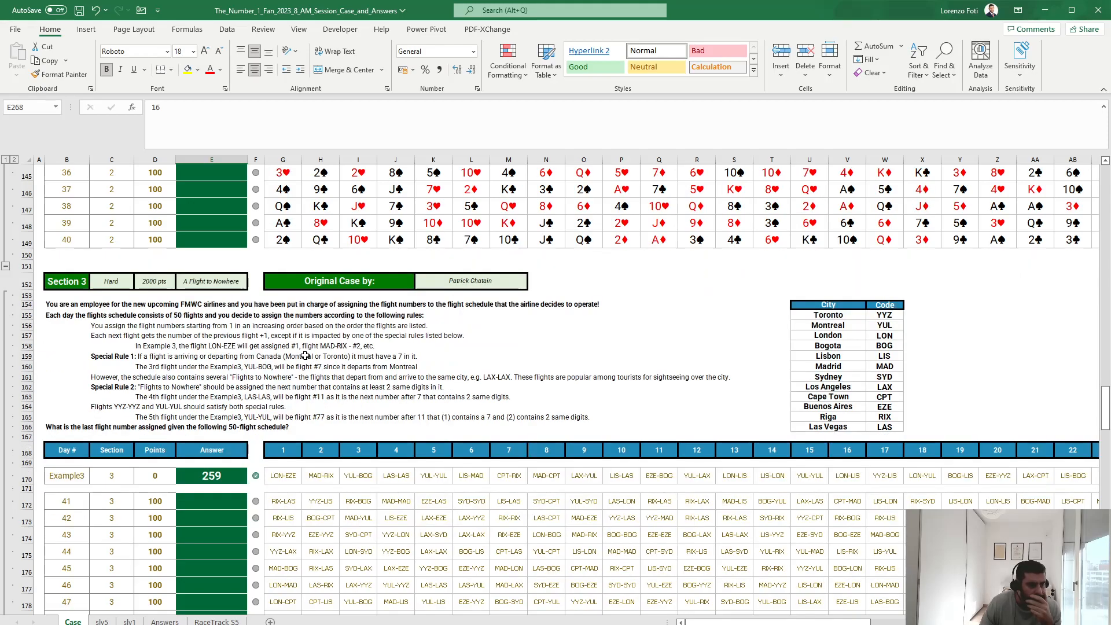
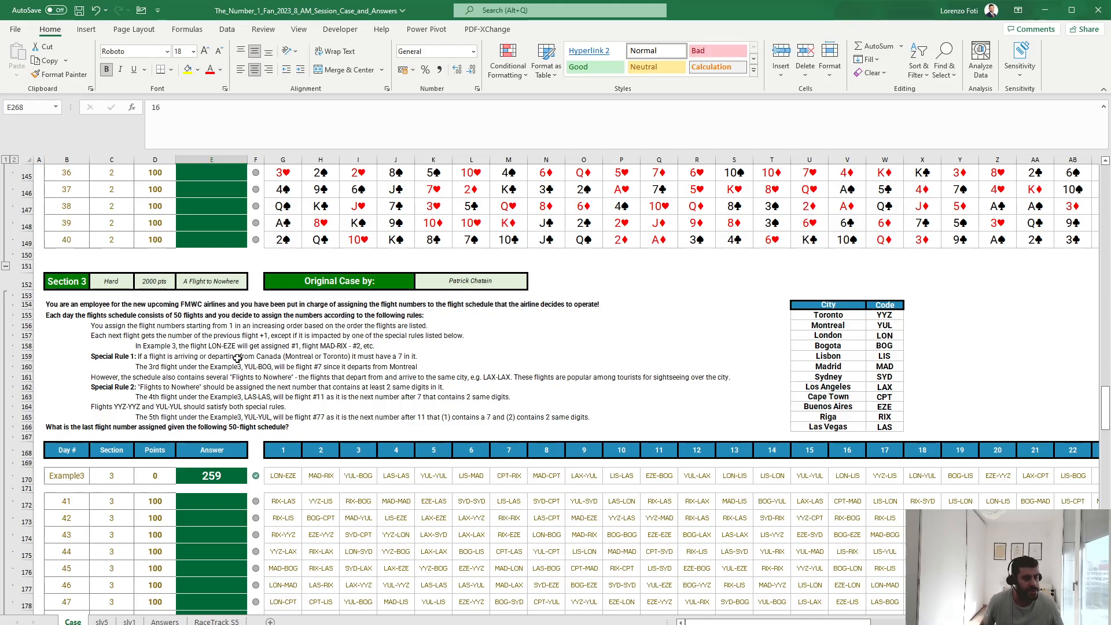
# Add a new worksheet named slv4 and enter the label Example4 in F6
pyautogui.click(269, 623)
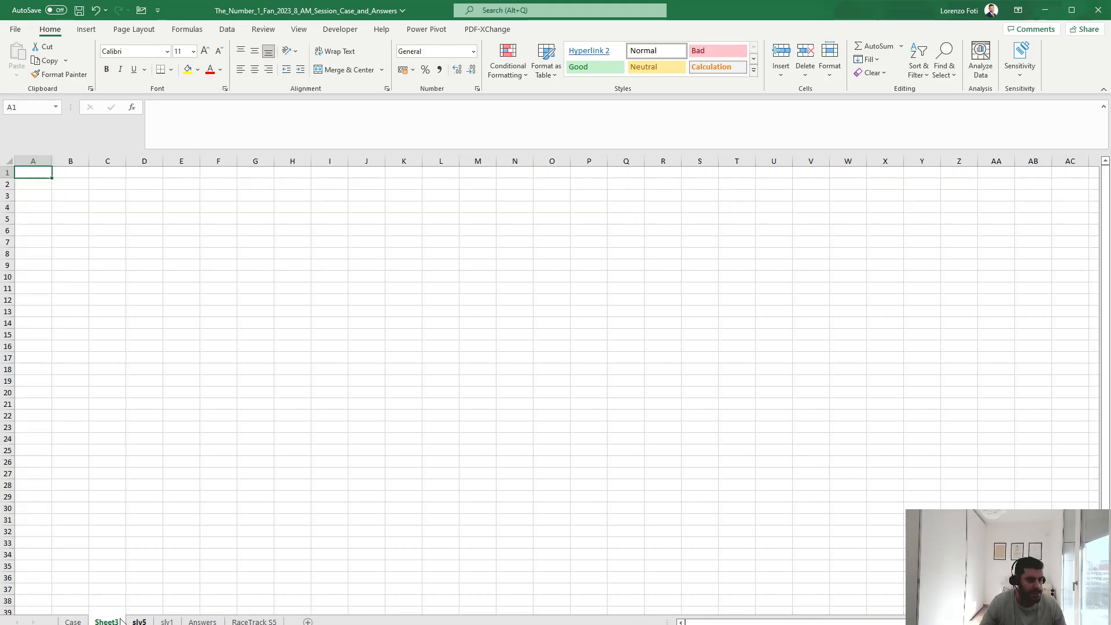
pyautogui.doubleClick(103, 621)
pyautogui.write('slv4')
pyautogui.press('Return')
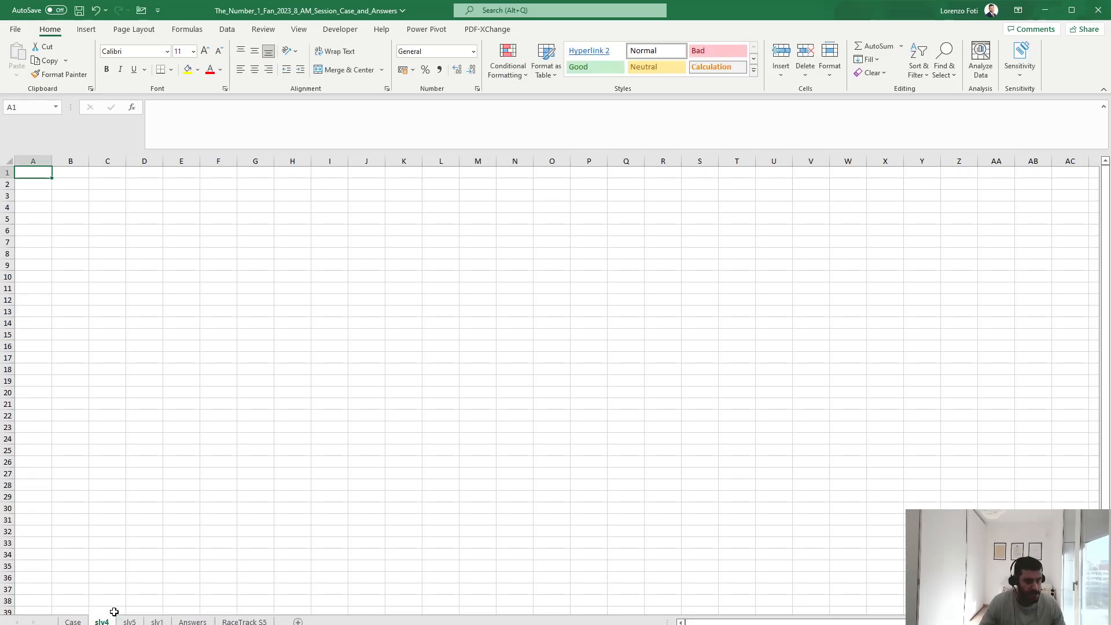
pyautogui.click(214, 230)
pyautogui.write('Exampe')
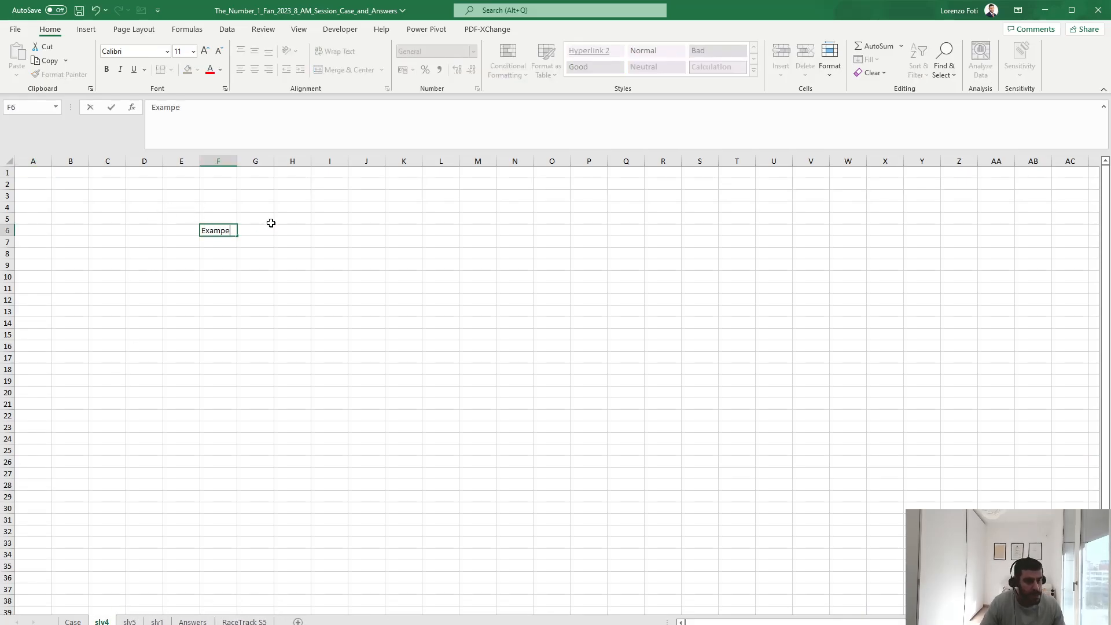
pyautogui.write('le4')
# In F9 on slv4, enter an XLOOKUP of F6 in Case column B that returns the flight columns G:BD
pyautogui.press('Down')
pyautogui.press('Down')
pyautogui.press('Down')
pyautogui.write('+')
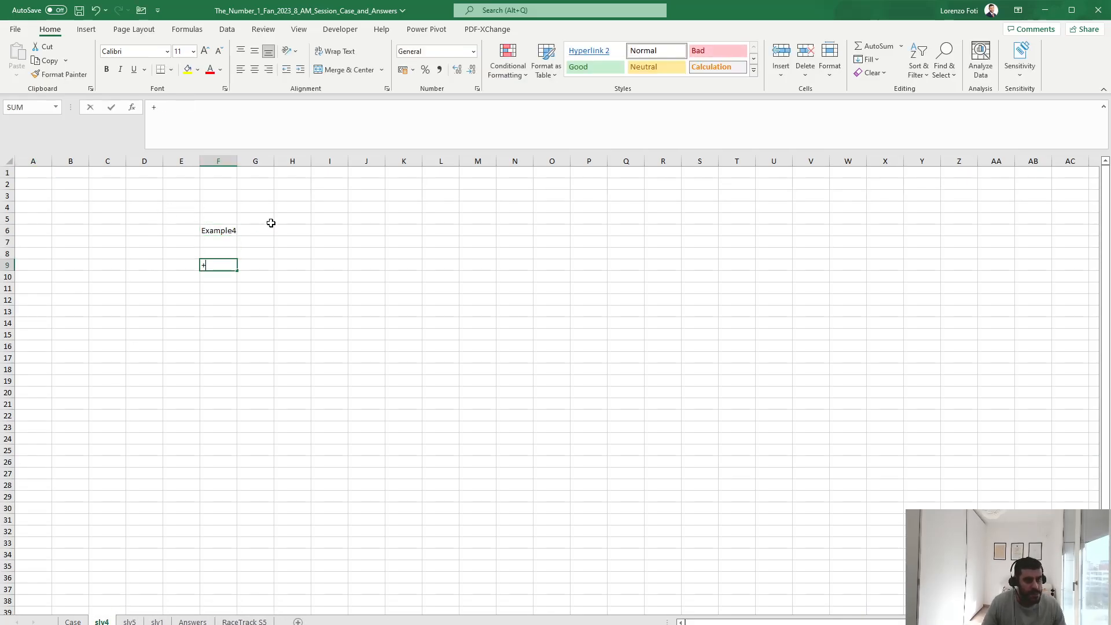
pyautogui.write('XLOOKUP(')
pyautogui.press('Up')
pyautogui.press('Up')
pyautogui.press('Up')
pyautogui.write(';')
pyautogui.click(73, 622)
pyautogui.write('B:X')
pyautogui.click(276, 106)
pyautogui.press('BackSpace')
pyautogui.write('b')
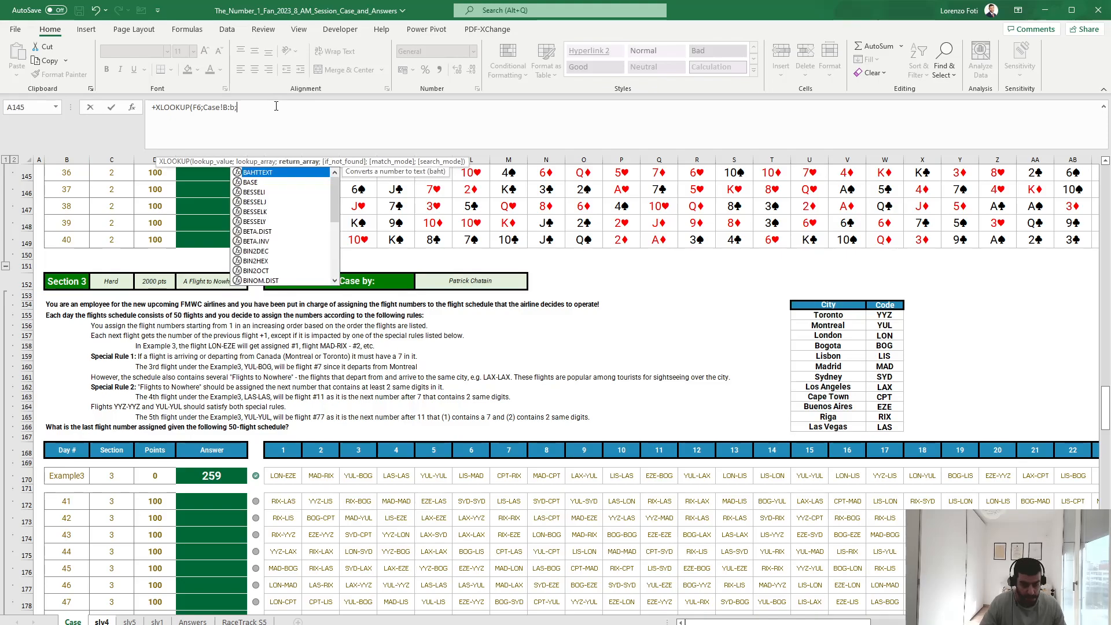
pyautogui.write(';')
pyautogui.click(283, 478)
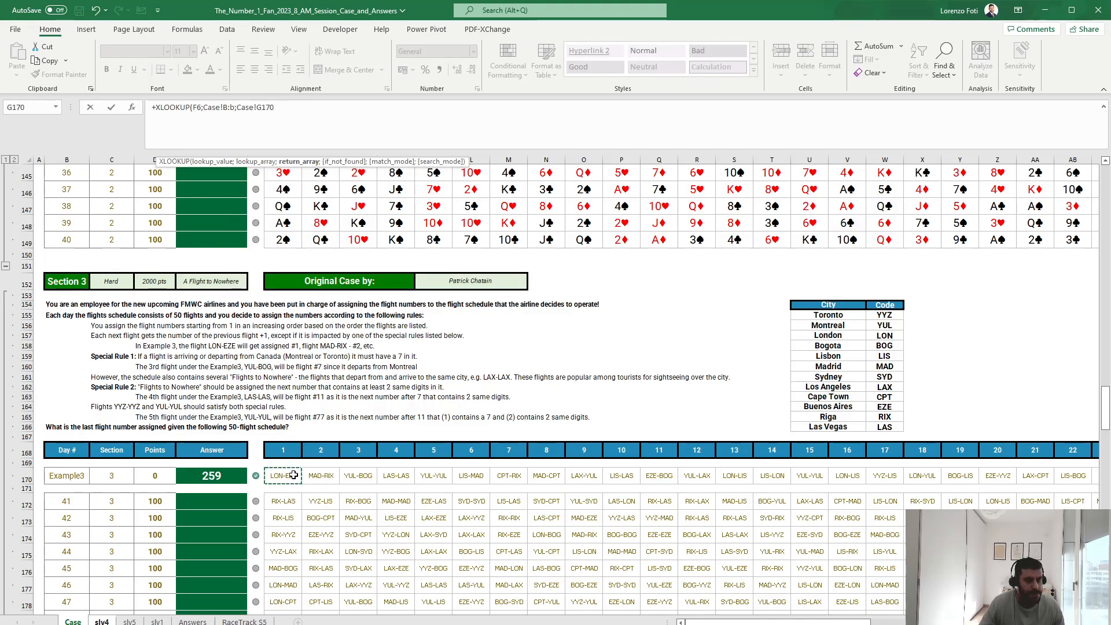
pyautogui.hotkey('ctrl', 'shift', 'Right')
pyautogui.press('BackSpace')
pyautogui.press('BackSpace')
pyautogui.press('BackSpace')
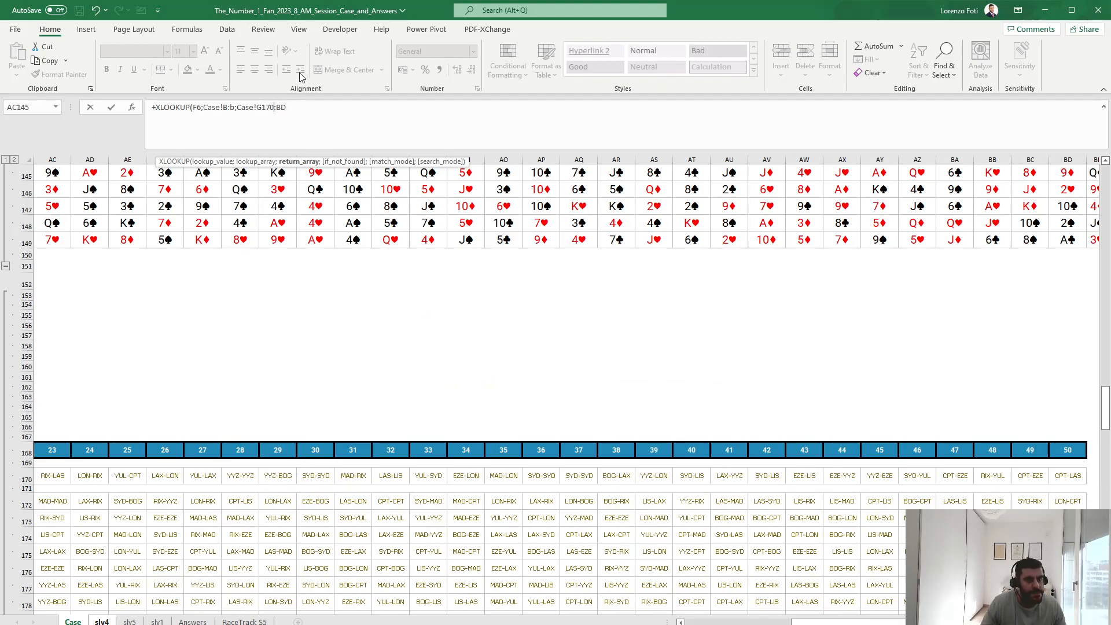
pyautogui.press('BackSpace')
pyautogui.press('BackSpace')
pyautogui.press('BackSpace')
pyautogui.click(298, 107)
pyautogui.press('Return')
# Check the example's label in Section 3 of the Case sheet and correct F6 on slv4 to Example3
pyautogui.press('Down')
pyautogui.press('Down')
pyautogui.press('Up')
pyautogui.press('Up')
pyautogui.press('Up')
pyautogui.press('Up')
pyautogui.press('Up')
pyautogui.hotkey('ctrl', 'pageup')
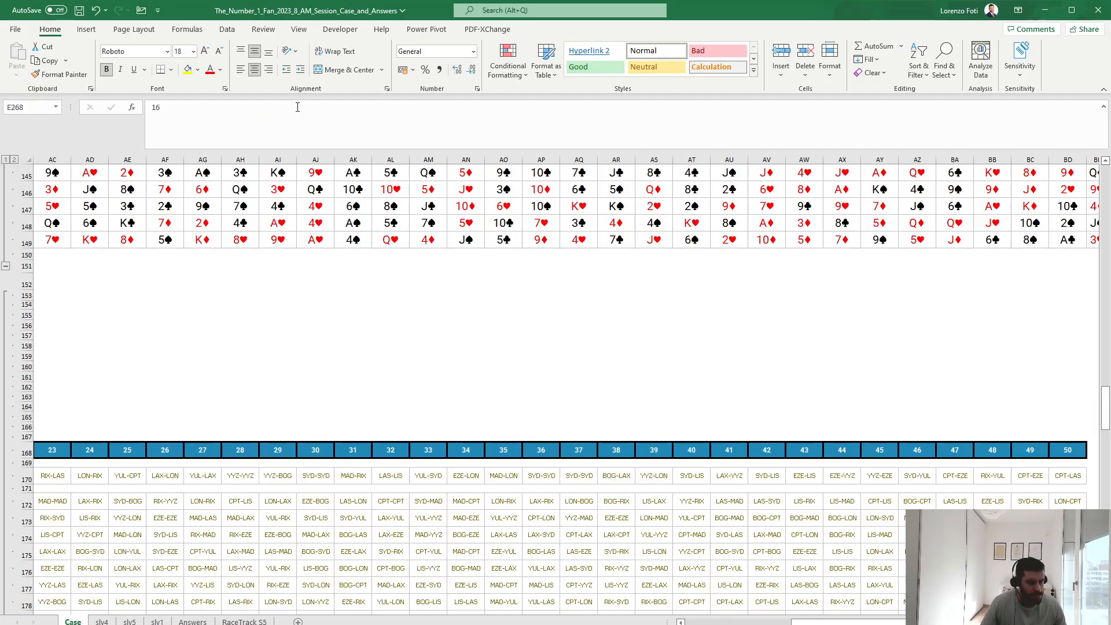
pyautogui.hotkey('ctrl', 'Left')
pyautogui.press('Left')
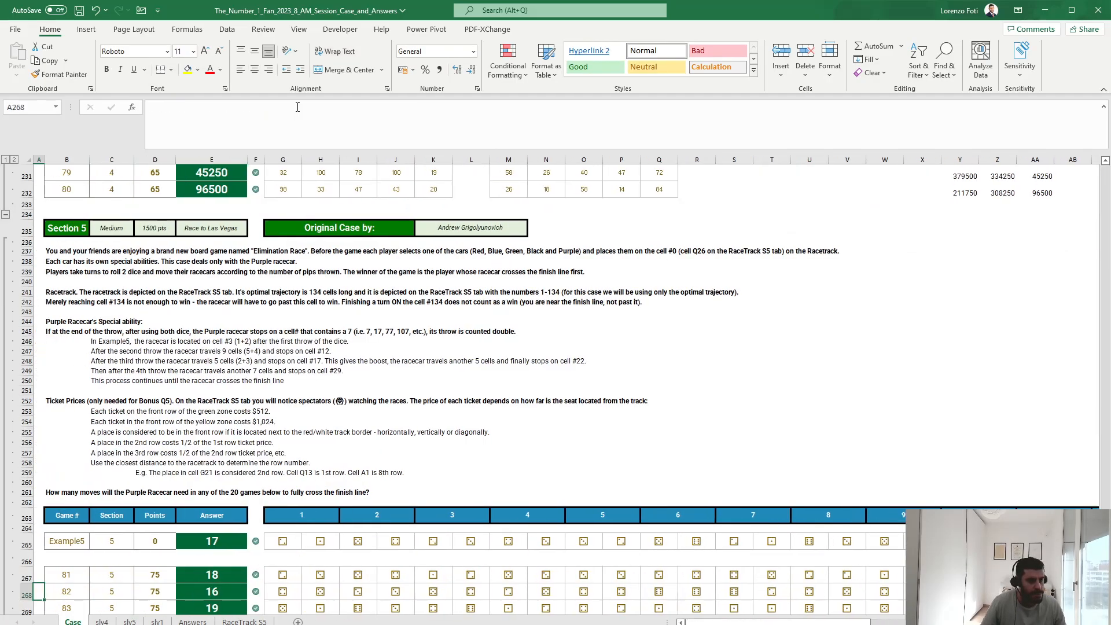
pyautogui.scroll(20, 354, 287)
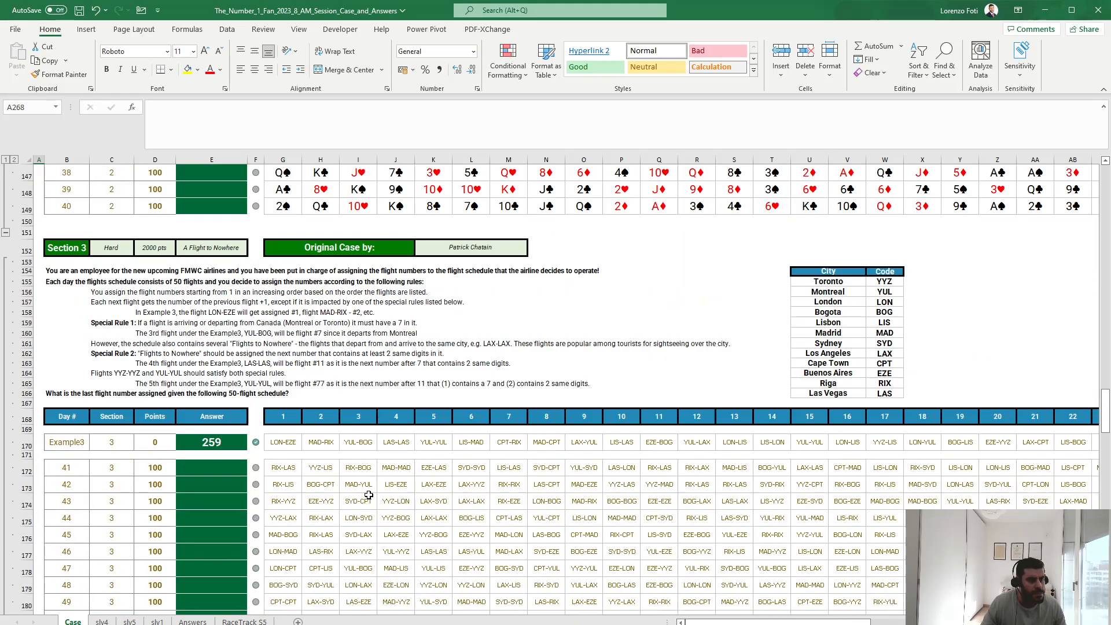
pyautogui.click(102, 621)
pyautogui.click(228, 232)
pyautogui.click(246, 114)
pyautogui.press('BackSpace')
pyautogui.write('3')
pyautogui.press('Return')
# In F13, enter a TRANSPOSE formula that lists the row 9 flights vertically
pyautogui.press('Down')
pyautogui.press('Down')
pyautogui.hotkey('ctrl', 'Right')
pyautogui.press('Home')
pyautogui.press('Right')
pyautogui.press('Right')
pyautogui.press('Right')
pyautogui.press('Right')
pyautogui.press('Right')
pyautogui.press('Down')
pyautogui.press('Down')
pyautogui.press('Down')
pyautogui.press('Down')
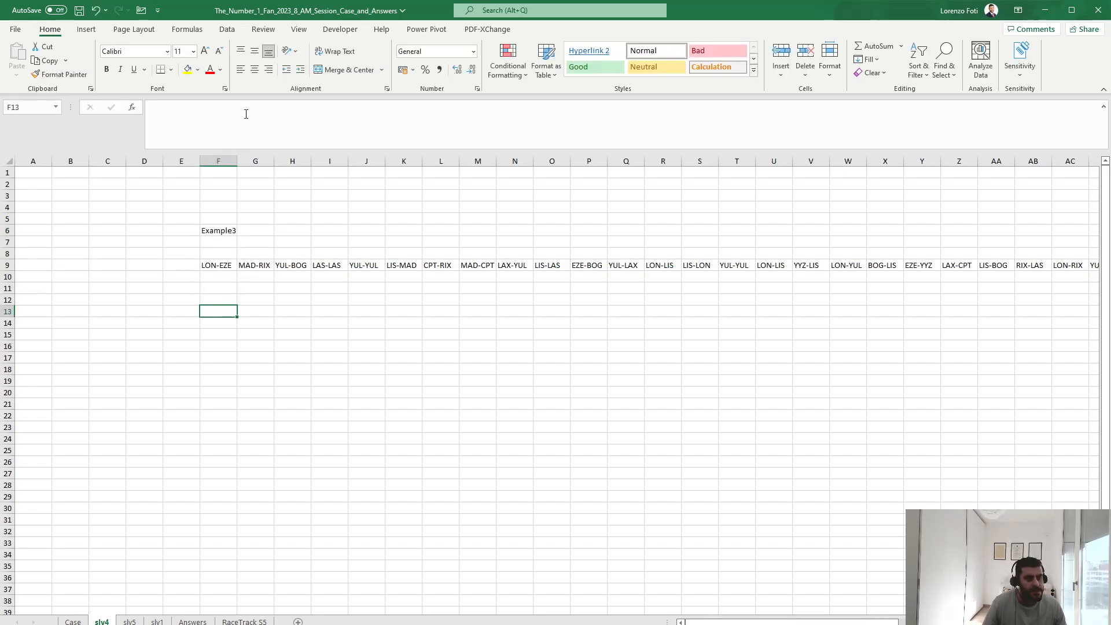
pyautogui.write('+TRANSPOSE(')
pyautogui.press('Up')
pyautogui.press('Up')
pyautogui.press('Up')
pyautogui.press('Up')
pyautogui.hotkey('ctrl', 'shift', 'Right')
pyautogui.press('Return')
# In G13, enter a TEXTSPLIT formula that splits the flight in F13 at the "-" delimiter
pyautogui.press('Left')
pyautogui.press('Left')
pyautogui.press('Left')
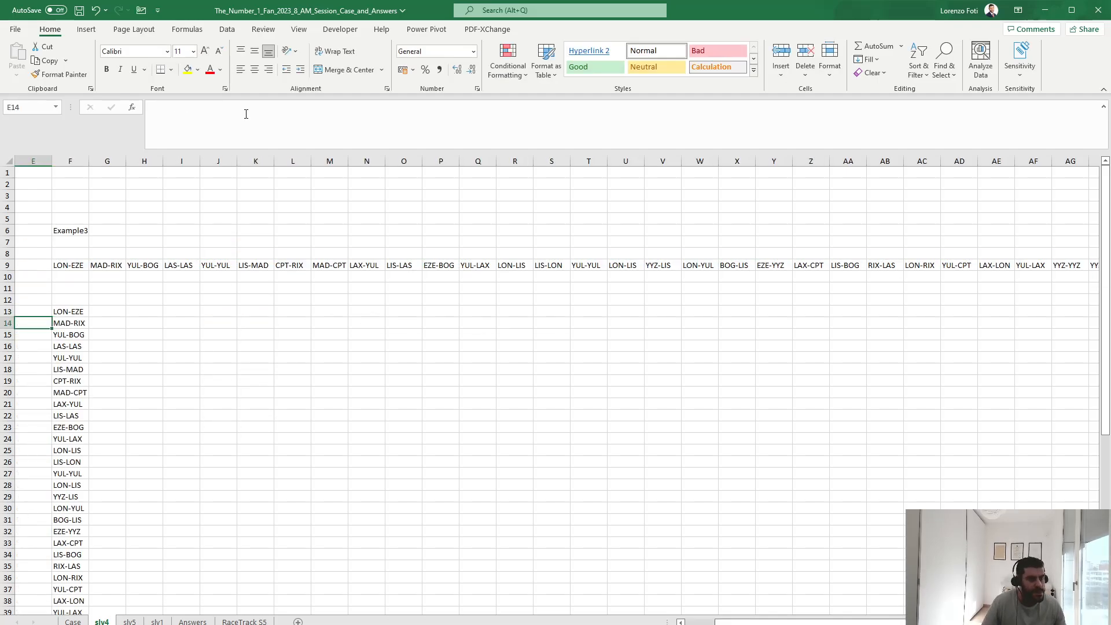
pyautogui.press('Right')
pyautogui.press('Right')
pyautogui.press('Right')
pyautogui.press('Right')
pyautogui.press('Up')
pyautogui.write('+')
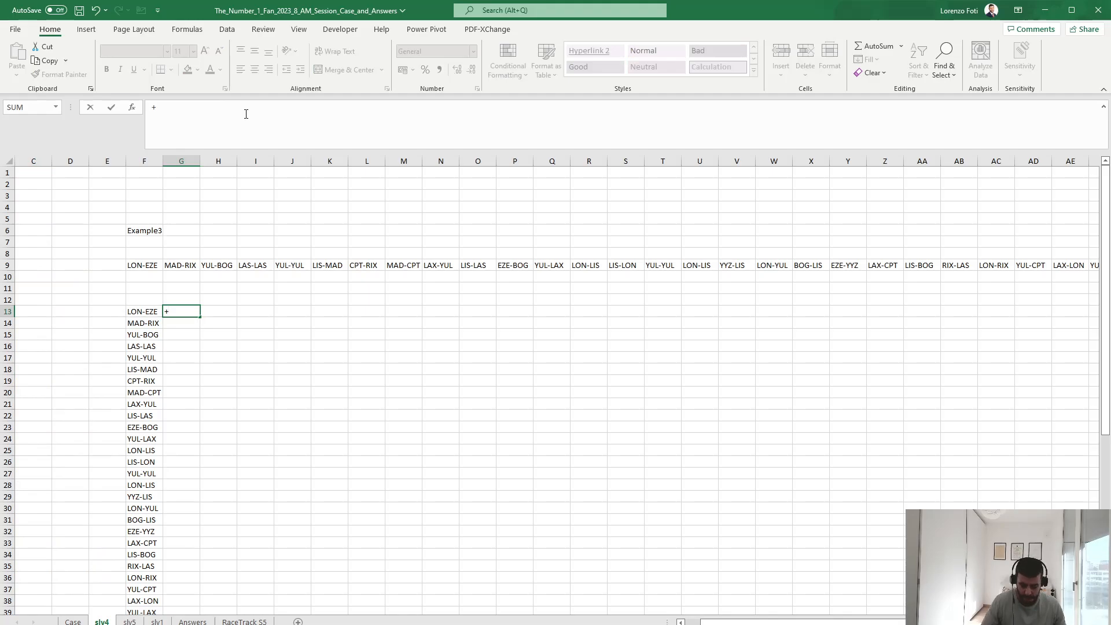
pyautogui.write('TEXTSPLIT(')
pyautogui.press('Left')
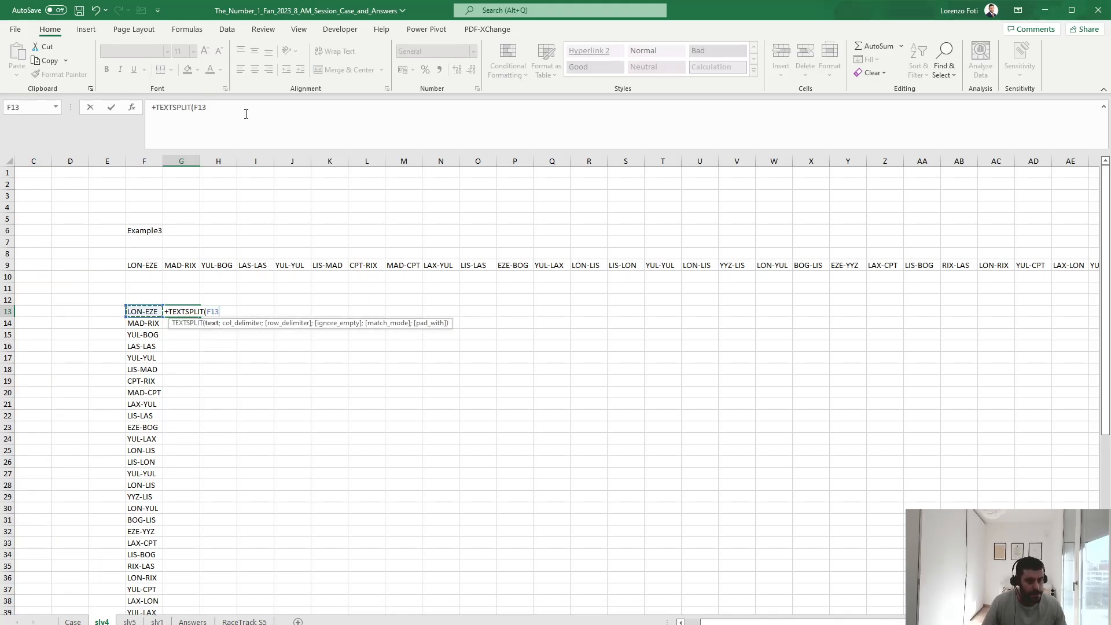
pyautogui.write(';"-"')
pyautogui.hotkey('ctrl', 'Return')
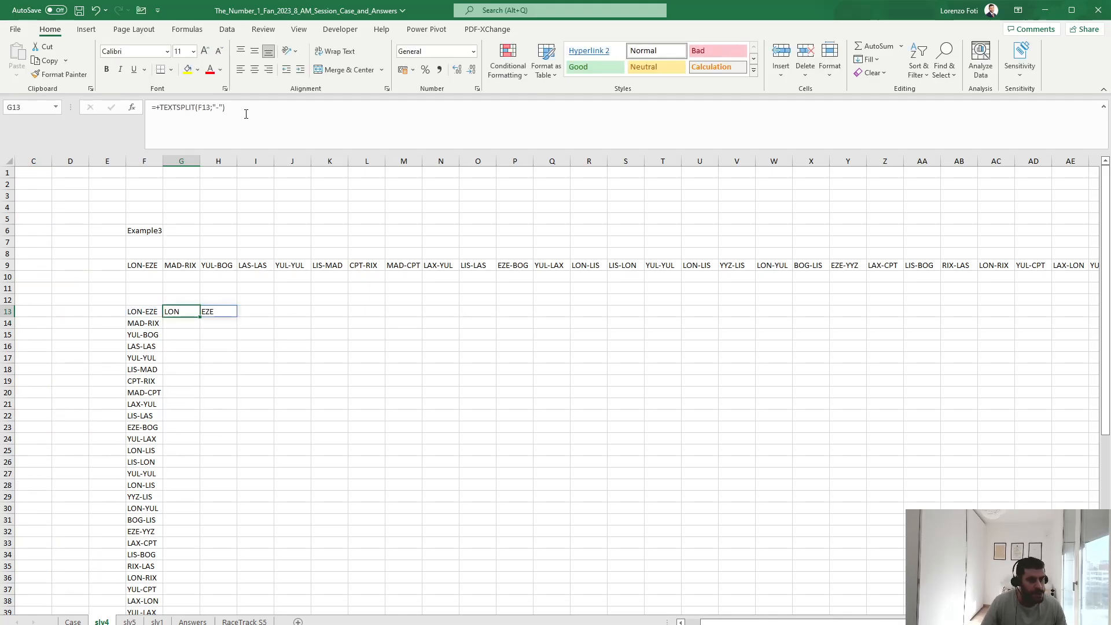
# Fill the TEXTSPLIT formula from G13 down to the last flight in row 62
pyautogui.press('Left')
pyautogui.hotkey('ctrl', 'Down')
pyautogui.press('Right')
pyautogui.hotkey('ctrl', 'shift', 'Up')
pyautogui.hotkey('ctrl', 'd')
pyautogui.hotkey('ctrl', 'Up')
pyautogui.hotkey('ctrl', 'Up')
pyautogui.hotkey('ctrl', 'Up')
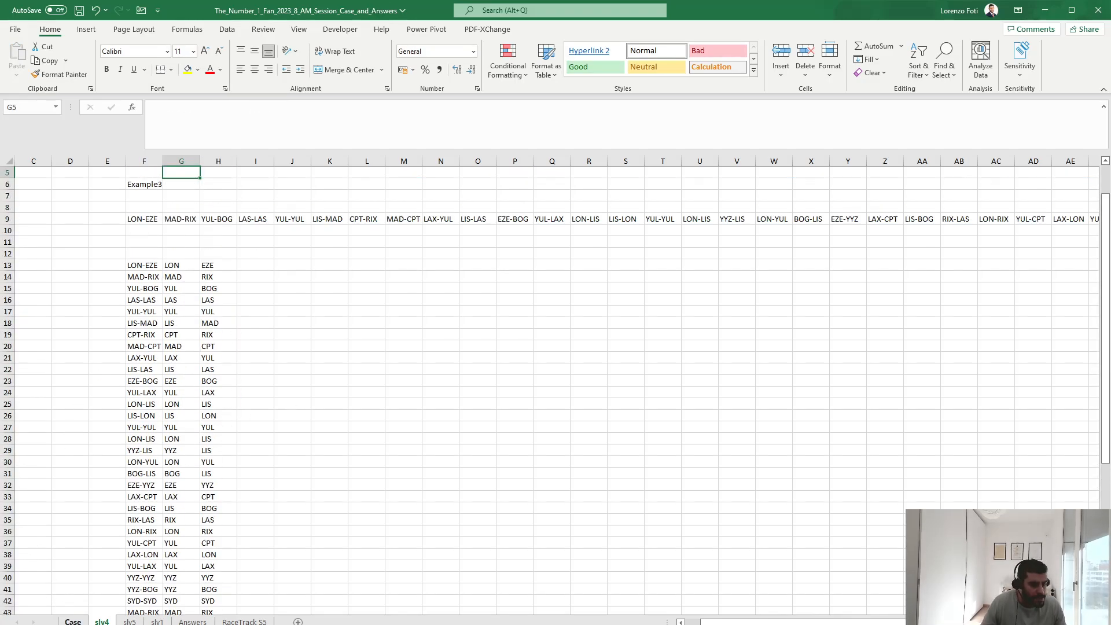
# On the Case sheet, flag the Canadian cities YYZ and YUL with 1 in X155 and X156
pyautogui.click(73, 621)
pyautogui.click(925, 290)
pyautogui.click(925, 281)
pyautogui.write('1')
pyautogui.press('Return')
pyautogui.write('1')
pyautogui.press('Return')
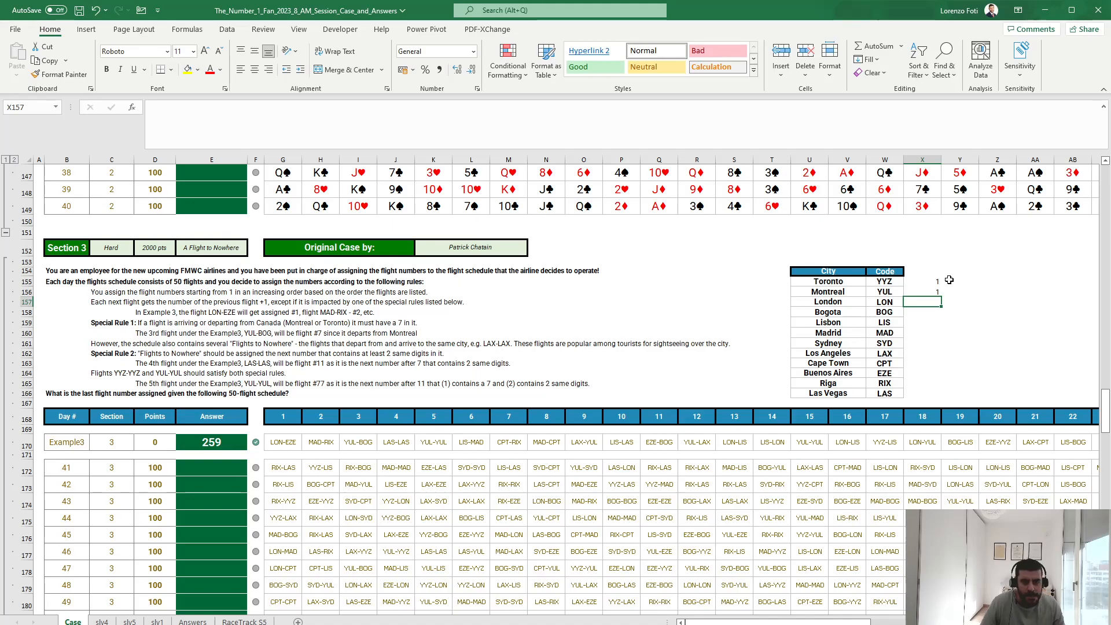
# In I13 on slv4, enter an XLOOKUP of G13 in Case!$W$155:$W$166 that returns the flags in Case!$X$155:$X$166
pyautogui.hotkey('ctrl', 'pagedown')
pyautogui.press('Right')
pyautogui.press('Down')
pyautogui.press('Down')
pyautogui.press('Down')
pyautogui.press('Down')
pyautogui.press('Down')
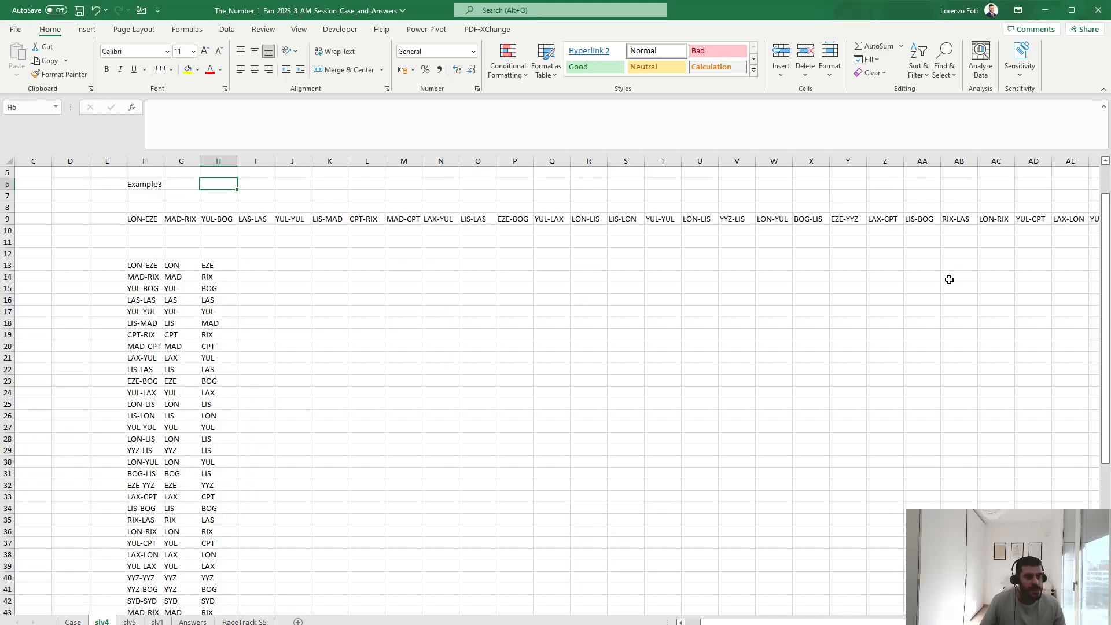
pyautogui.press('Down')
pyautogui.press('Down')
pyautogui.press('Right')
pyautogui.press('Down')
pyautogui.write('+XLOOKUP(')
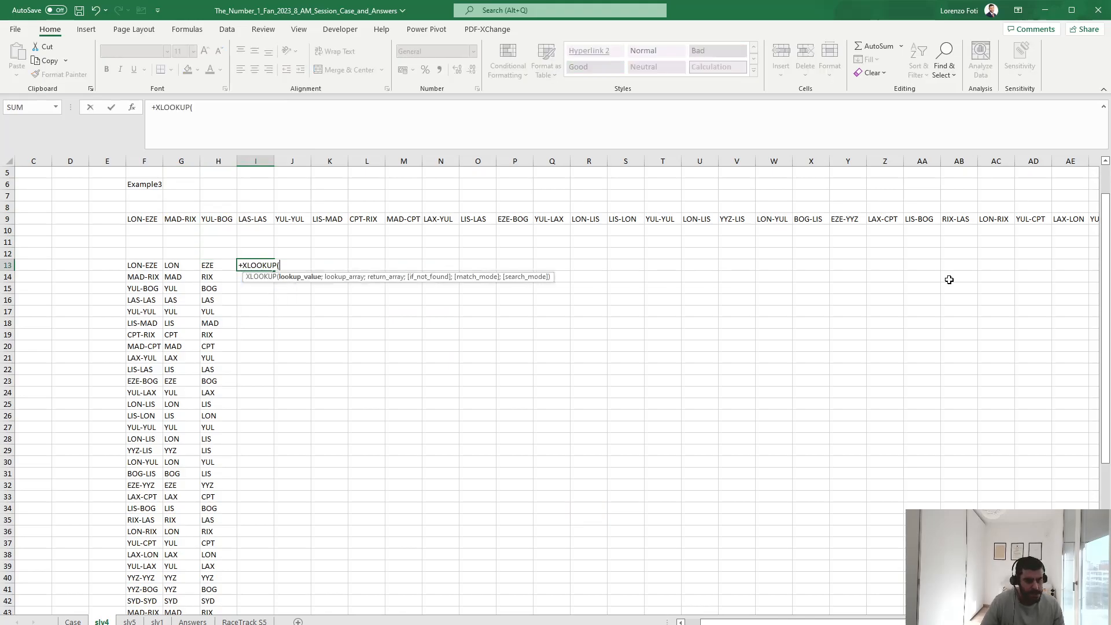
pyautogui.press('Left')
pyautogui.press('Left')
pyautogui.write(';')
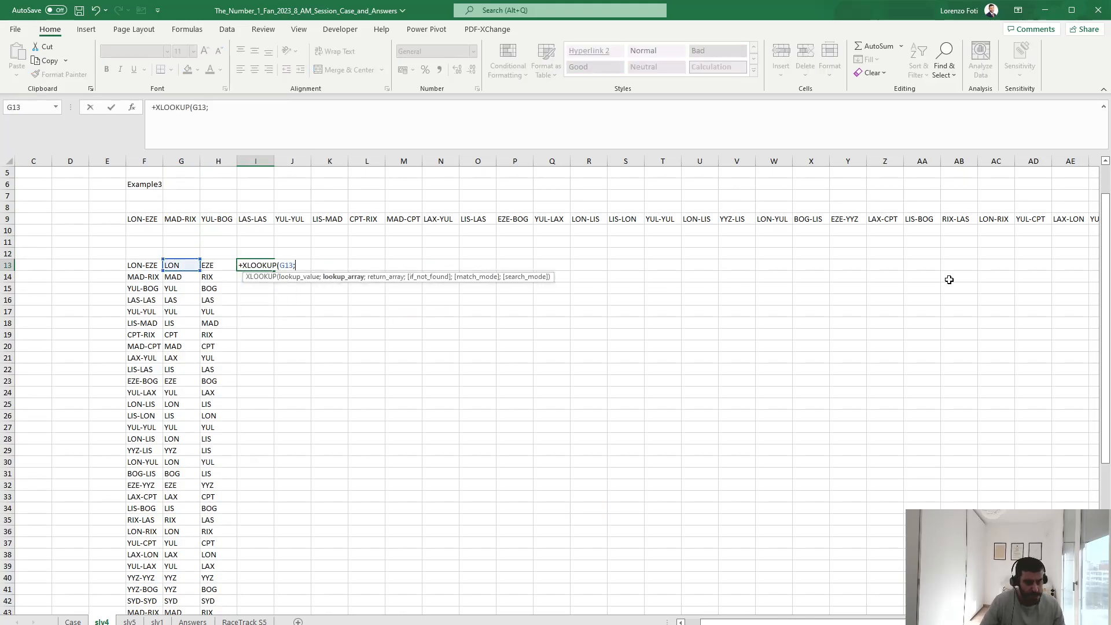
pyautogui.hotkey('ctrl', 'pageup')
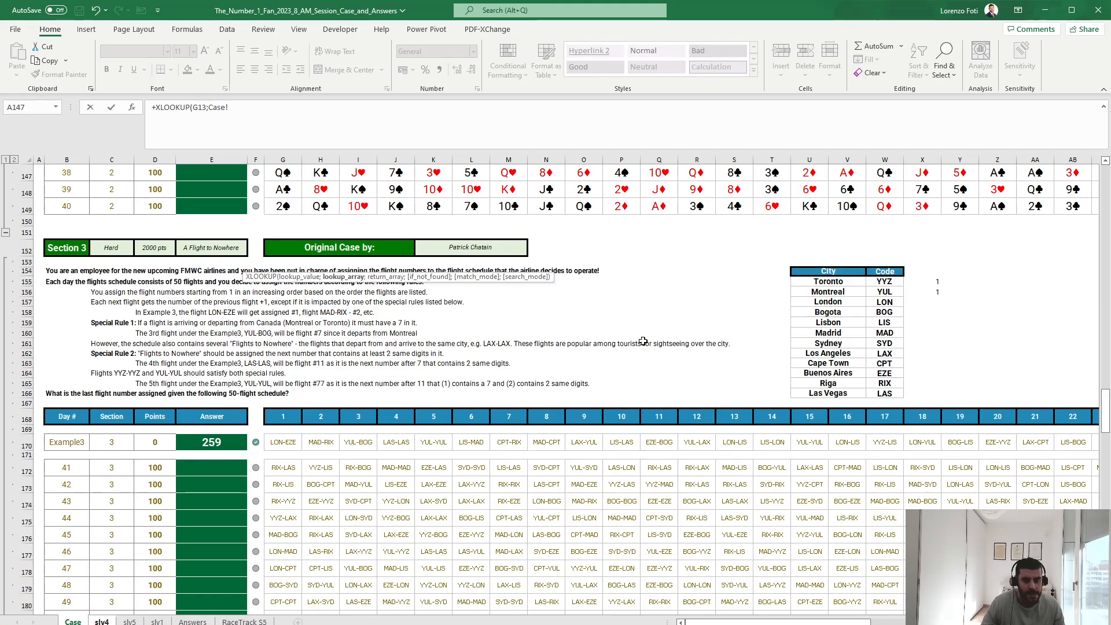
pyautogui.moveTo(893, 282); pyautogui.dragTo(894, 394)
pyautogui.press('F4')
pyautogui.write(';')
pyautogui.moveTo(926, 282); pyautogui.dragTo(928, 389)
pyautogui.press('F4')
pyautogui.write(')')
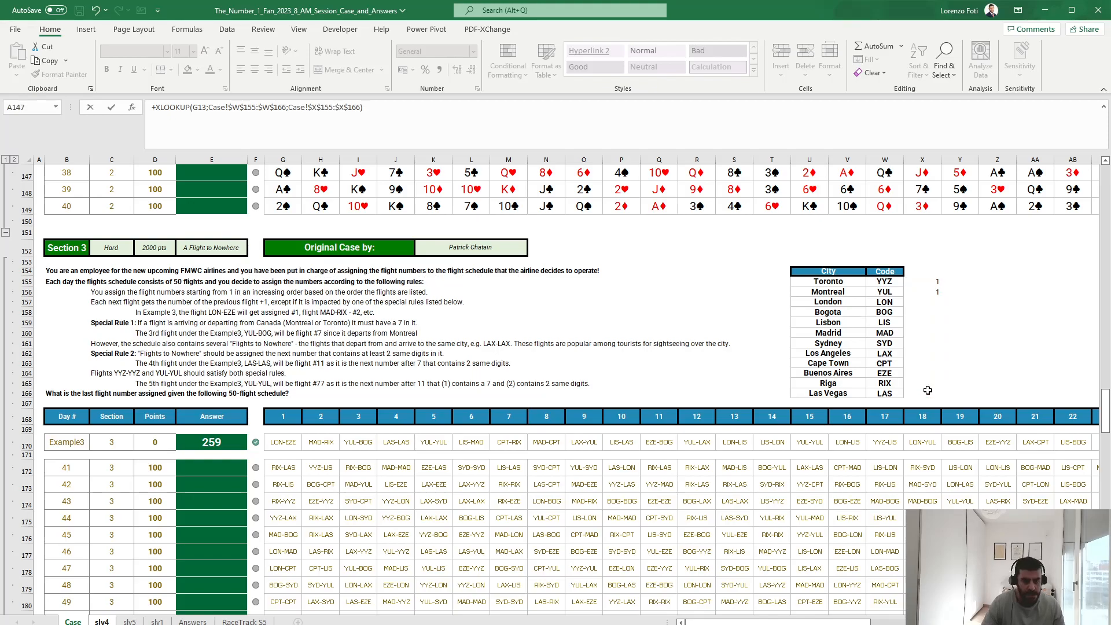
pyautogui.press('Return')
# Copy the XLOOKUP formula from I13 across I13:J62 to flag both the departure and arrival cities
pyautogui.press('Up')
pyautogui.hotkey('ctrl', 'c')
pyautogui.press('Left')
pyautogui.hotkey('ctrl', 'Down')
pyautogui.press('Right')
pyautogui.hotkey('shift', 'Right')
pyautogui.hotkey('ctrl', 'shift', 'Up')
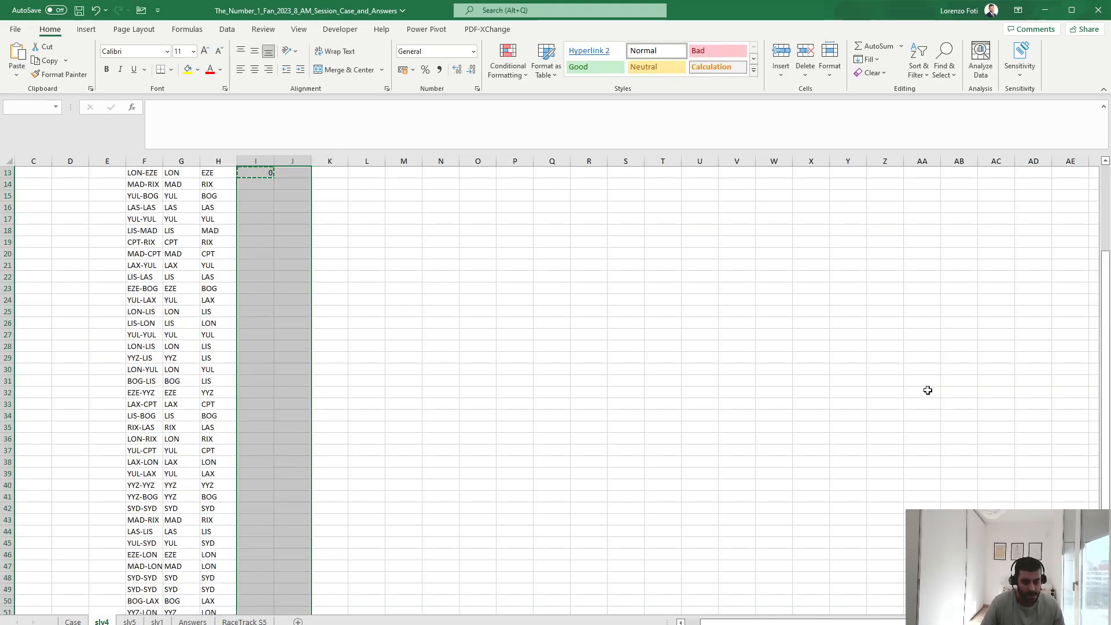
pyautogui.hotkey('ctrl', 'v')
pyautogui.press('Escape')
# In K13, enter an OR formula that tests the two Canada flags in I13:J13
pyautogui.hotkey('ctrl', 'Up')
pyautogui.press('Right')
pyautogui.press('Right')
pyautogui.write('+or(')
pyautogui.press('Left')
pyautogui.hotkey('shift', 'Left')
pyautogui.press('Return')
pyautogui.press('Up')
pyautogui.press('Left')
pyautogui.hotkey('ctrl', 'Down')
pyautogui.press('Up')
pyautogui.press('Escape')
pyautogui.hotkey('ctrl', 'Up')
pyautogui.press('Right')
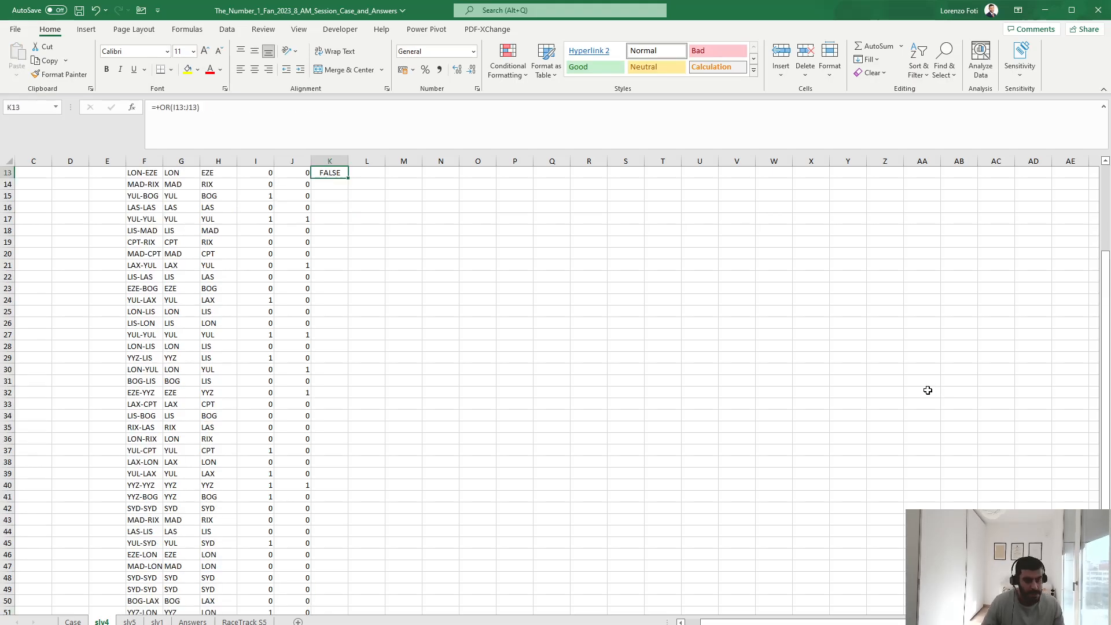
# Replace the OR function in K13 so the formula gives a numeric Canada flag from I13:J13
pyautogui.click(172, 103)
pyautogui.press('BackSpace')
pyautogui.press('BackSpace')
pyautogui.press('BackSpace')
pyautogui.write('SUM(')
pyautogui.press('Return')
# Fill the Canada flag formula from K13 down through K62
pyautogui.press('Up')
pyautogui.press('Left')
pyautogui.hotkey('ctrl', 'Down')
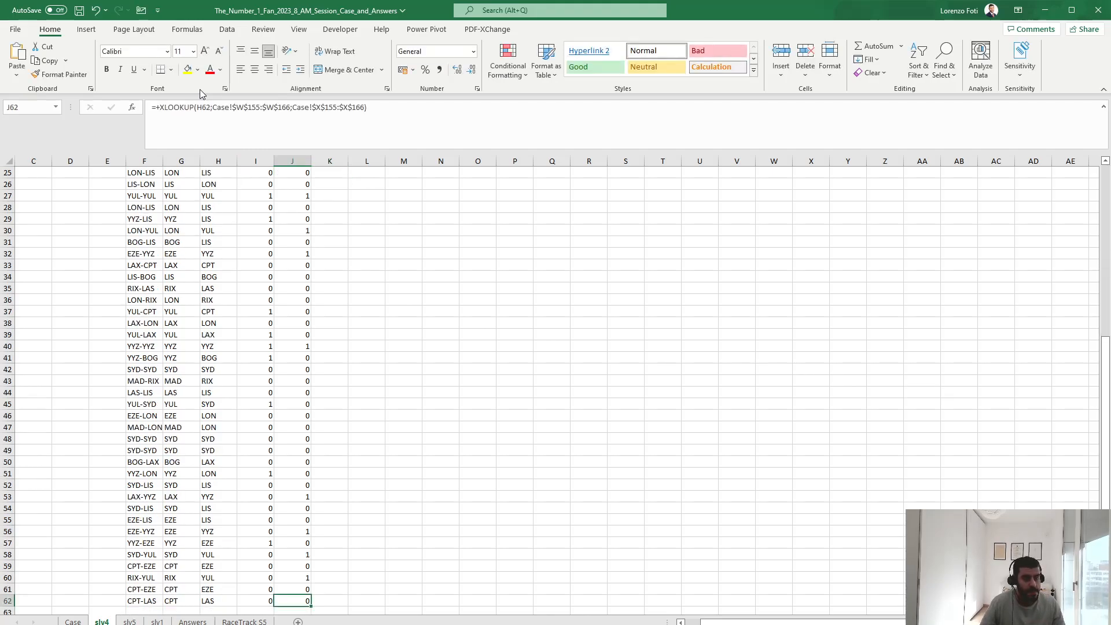
pyautogui.press('Right')
pyautogui.hotkey('ctrl', 'shift', 'Up')
pyautogui.hotkey('ctrl', 'd')
# Label the flag columns by entering the headers Canadian in K12 and Nowhere in L12
pyautogui.hotkey('ctrl', 'Up')
pyautogui.press('Up')
pyautogui.write('Canadian')
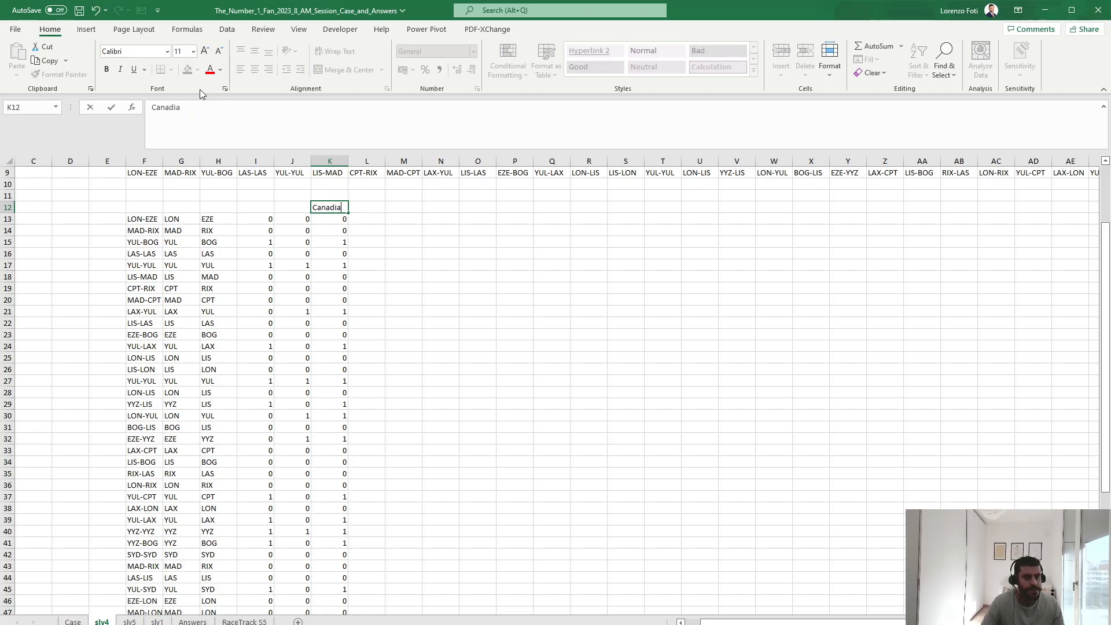
pyautogui.press('Return')
pyautogui.press('Right')
pyautogui.press('Up')
pyautogui.write('Nowe')
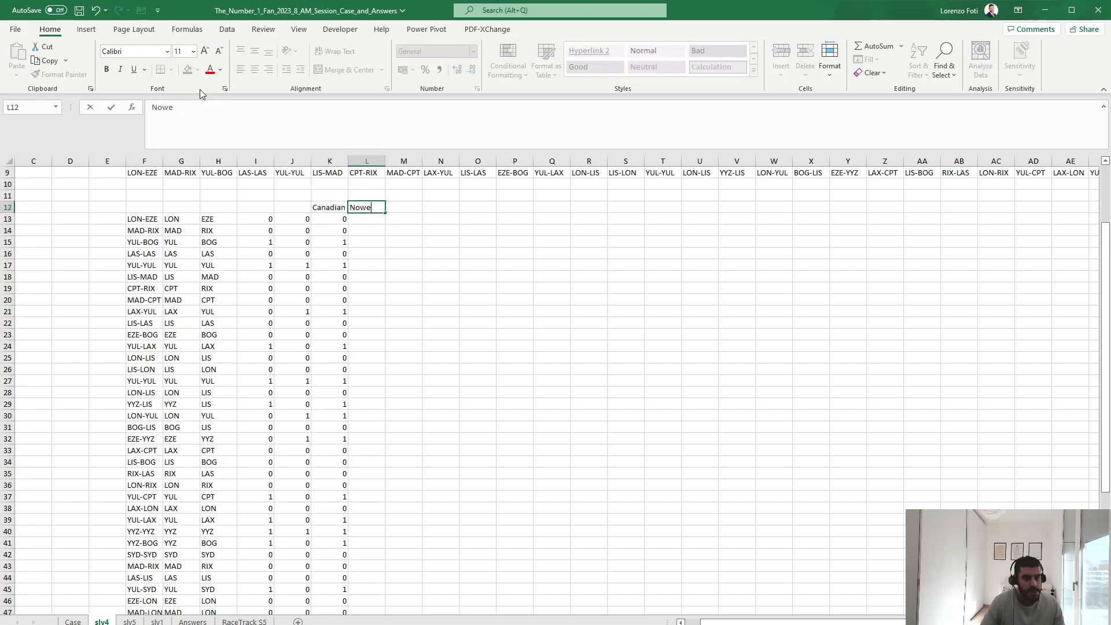
pyautogui.write('ge')
pyautogui.press('BackSpace')
pyautogui.press('BackSpace')
pyautogui.write('here')
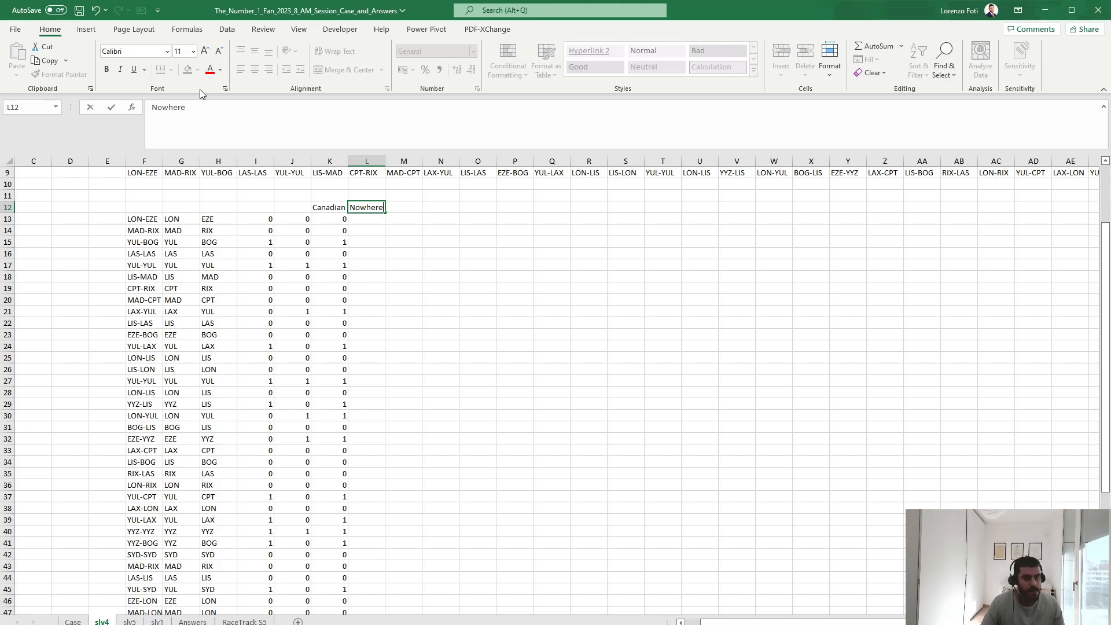
pyautogui.press('Return')
# In L13, enter the formula =+--G13=H13 to compare the departure and arrival cities
pyautogui.write('+')
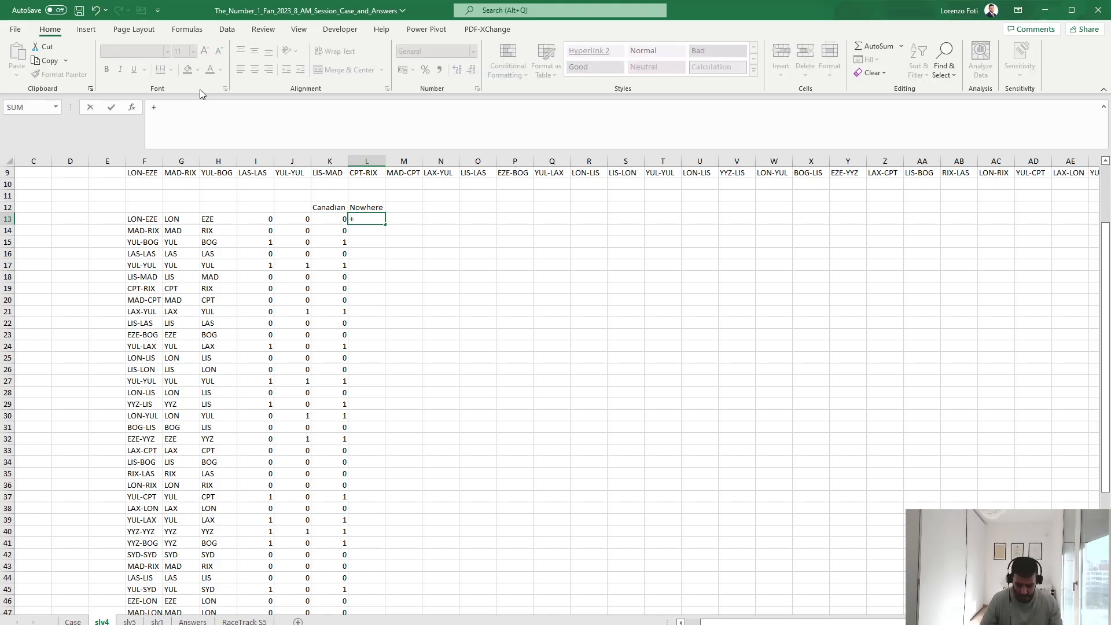
pyautogui.write('--')
pyautogui.press('Left')
pyautogui.press('Left')
pyautogui.press('Left')
pyautogui.press('Left')
pyautogui.press('Left')
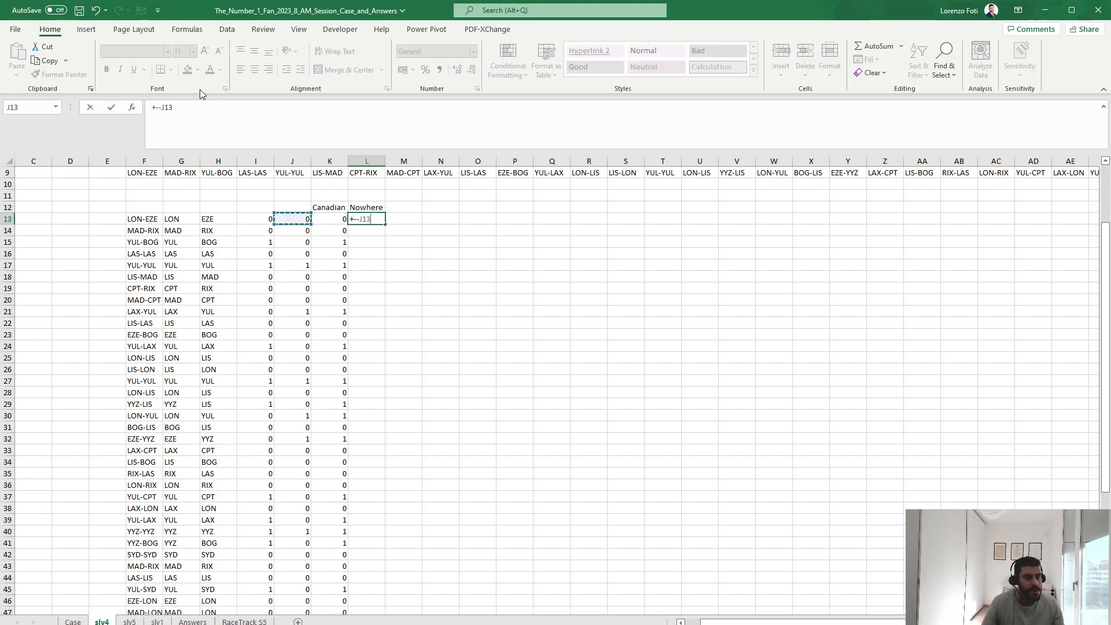
pyautogui.write('=')
pyautogui.press('Left')
pyautogui.press('Left')
pyautogui.press('Left')
pyautogui.press('Left')
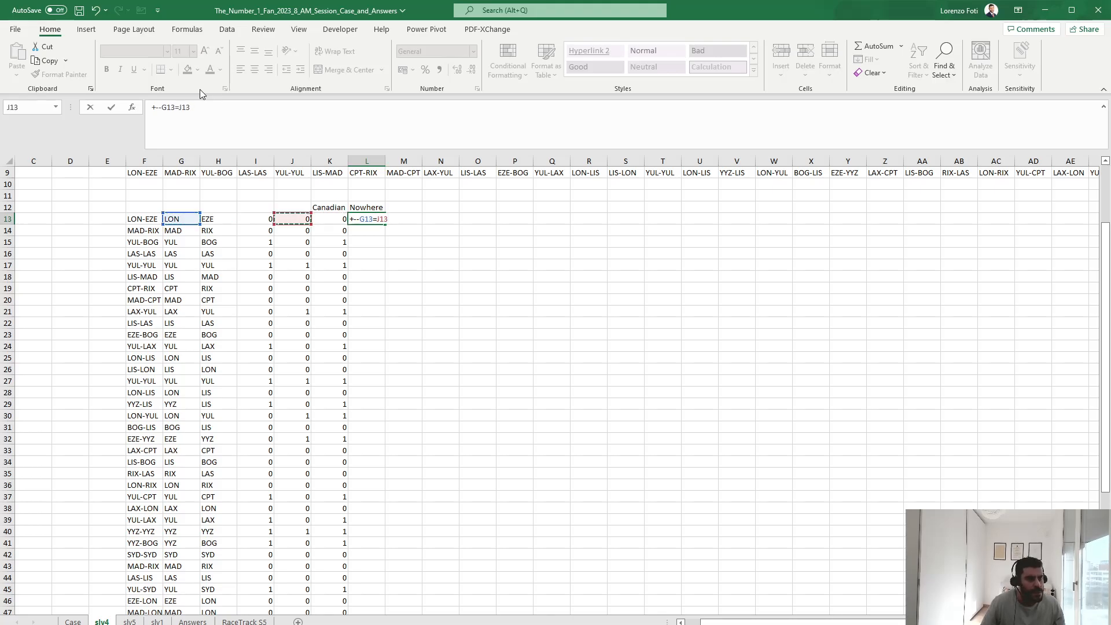
pyautogui.hotkey('ctrl', 'Return')
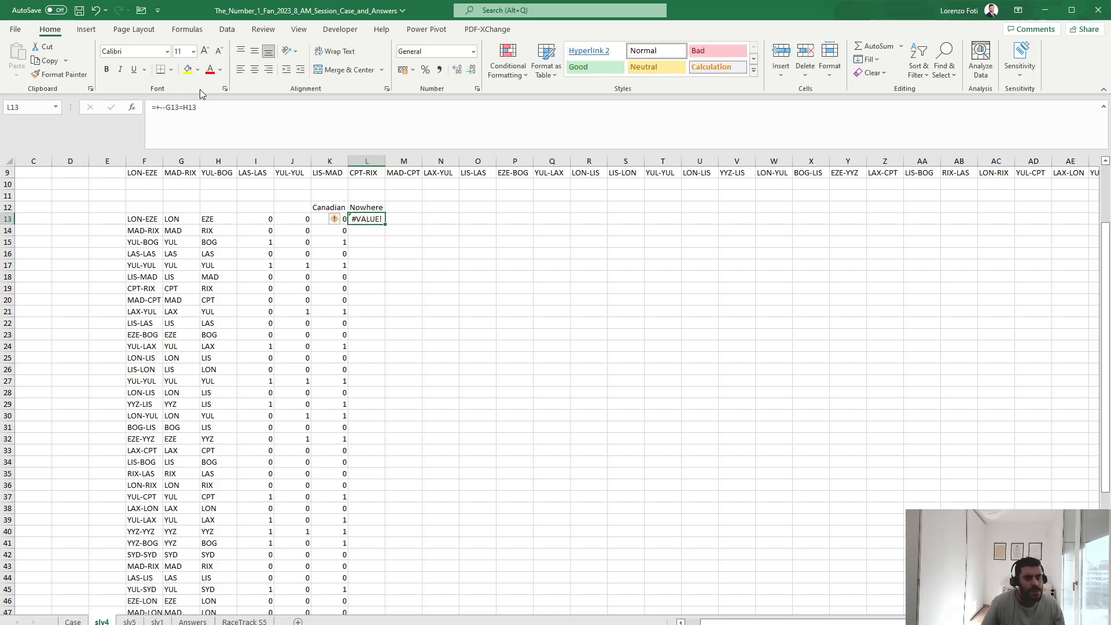
# Wrap the comparison in L13 in parentheses so the formula reads =+--(G13=H13)
pyautogui.click(161, 110)
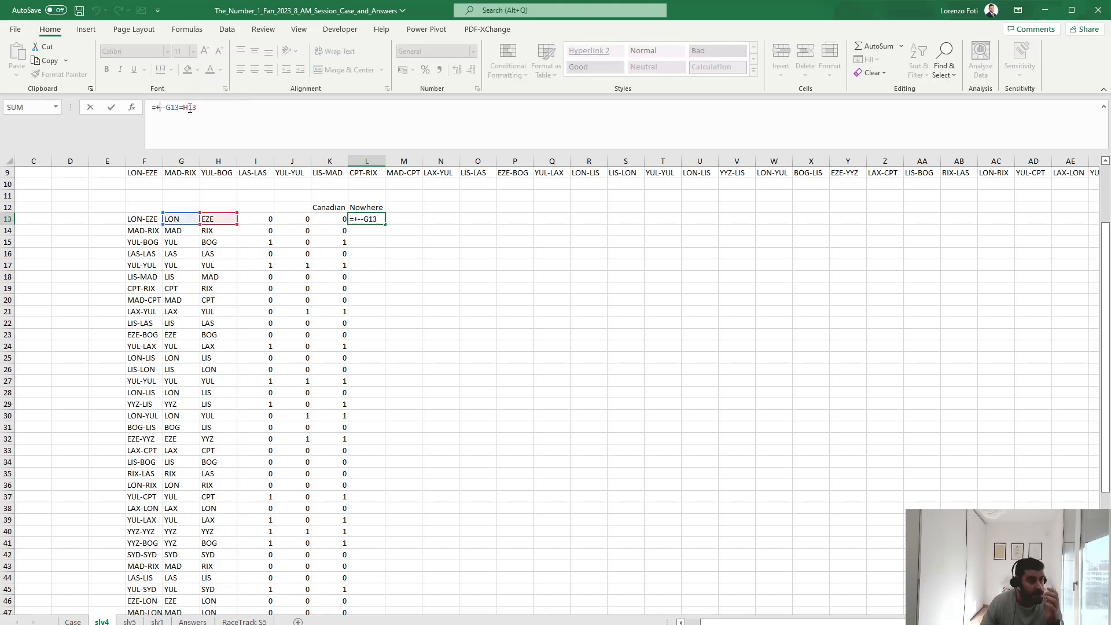
pyautogui.write('(')
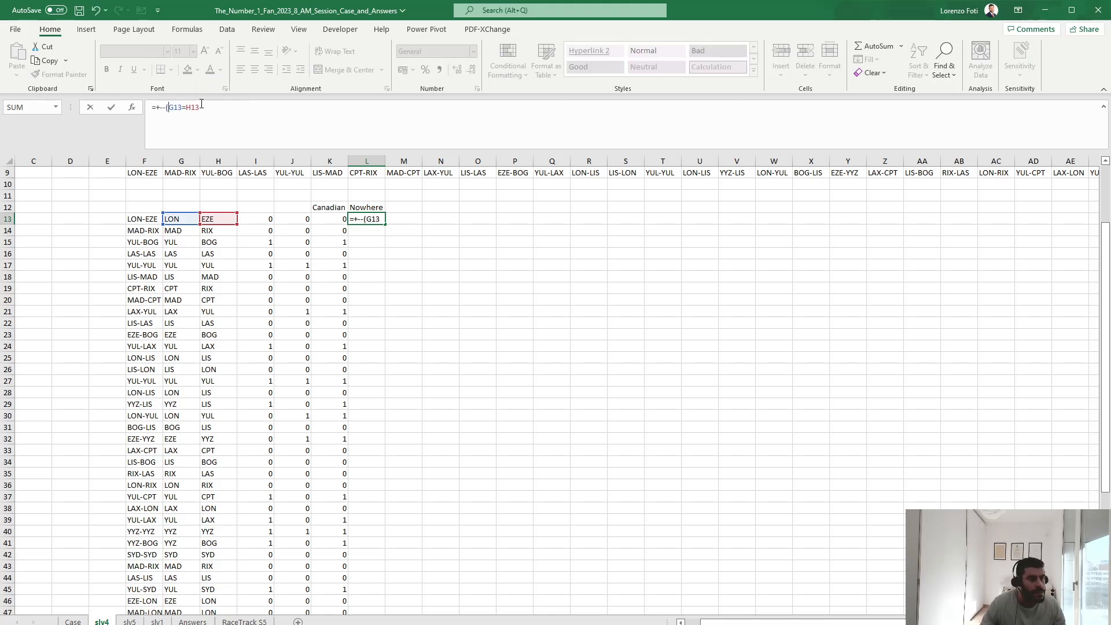
pyautogui.press('Escape')
pyautogui.press('Delete')
# Copy the Nowhere formula from L13 down to row 62
pyautogui.press('Left')
pyautogui.hotkey('ctrl', 'Down')
pyautogui.press('Right')
pyautogui.hotkey('ctrl', 'shift', 'Up')
pyautogui.hotkey('ctrl', 'v')
pyautogui.press('Escape')
pyautogui.hotkey('ctrl', 'Up')
# Check the Nowhere flags in column L against the city pairs in columns G and H
pyautogui.press('Down')
pyautogui.press('Down')
pyautogui.press('Down')
pyautogui.press('Down')
pyautogui.press('Down')
pyautogui.press('Down')
pyautogui.press('Down')
pyautogui.press('Down')
pyautogui.press('Down')
pyautogui.press('Down')
pyautogui.press('Down')
pyautogui.press('Down')
pyautogui.press('Down')
pyautogui.press('Down')
pyautogui.press('Down')
pyautogui.press('Up')
pyautogui.press('Up')
pyautogui.press('Up')
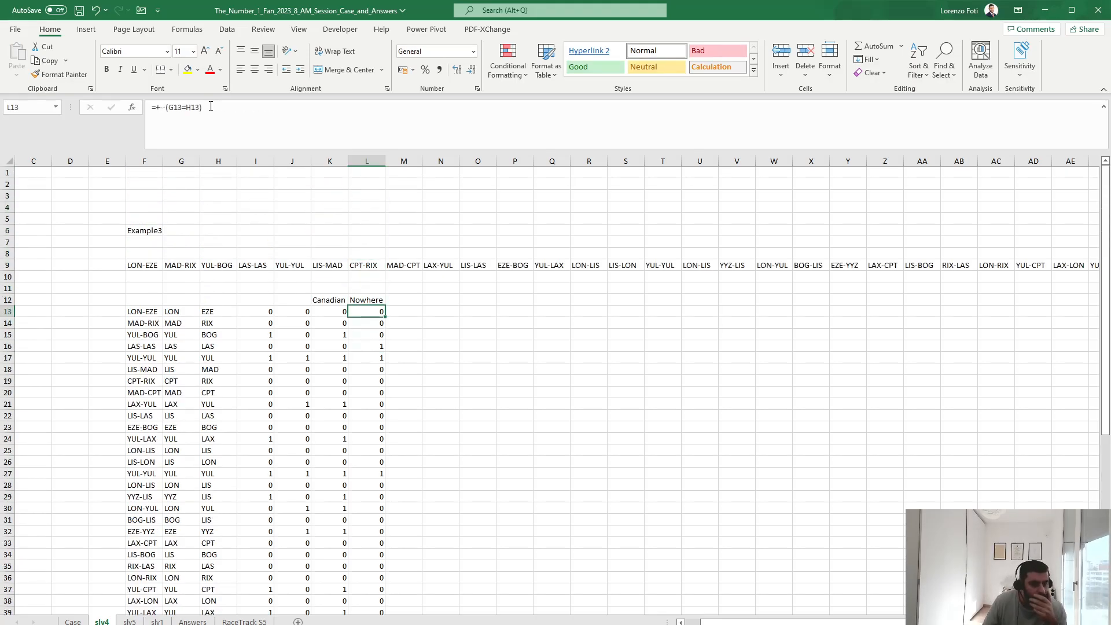
# Enlarge the formula bar and start a LET formula in M13 that defines prevNum as M12
pyautogui.press('Right')
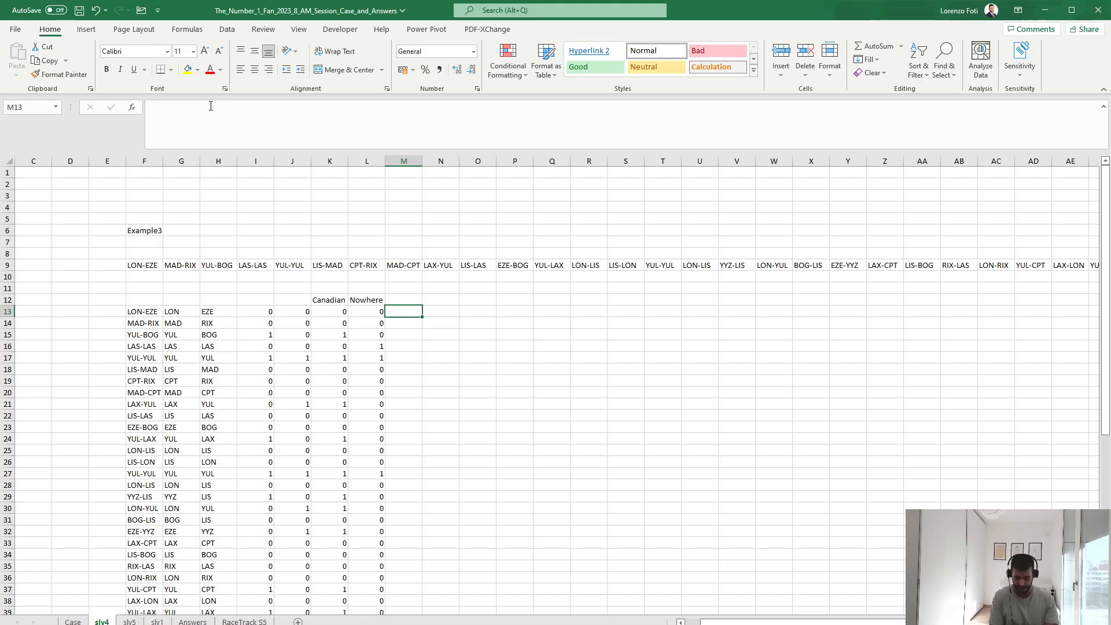
pyautogui.write('+let(')
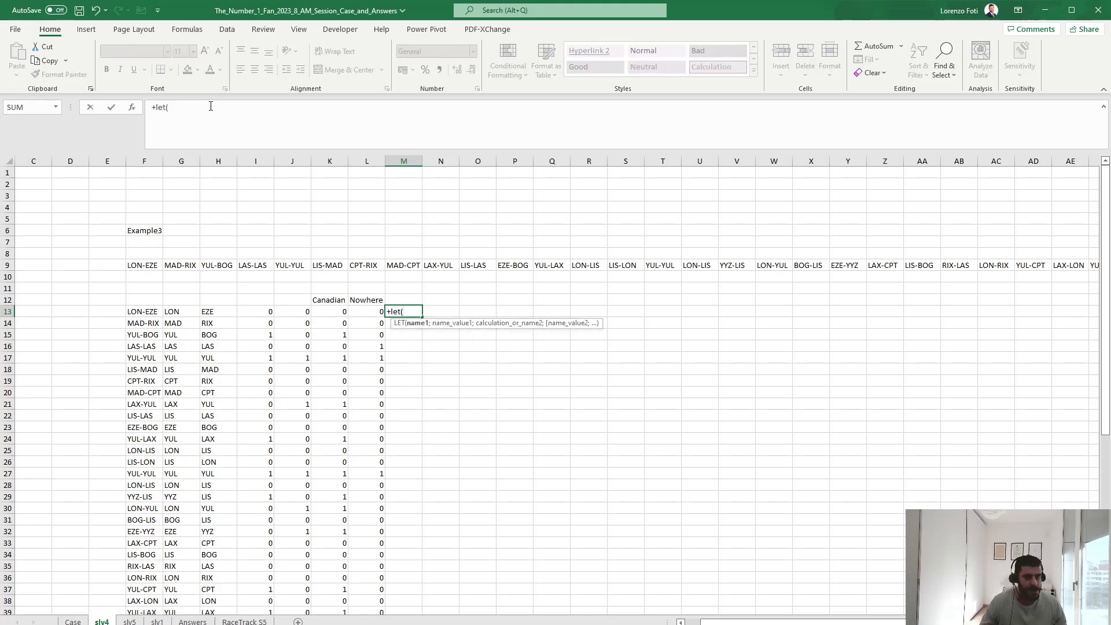
pyautogui.moveTo(273, 151); pyautogui.dragTo(273, 186)
pyautogui.click(253, 110)
pyautogui.hotkey('alt', 'Return')
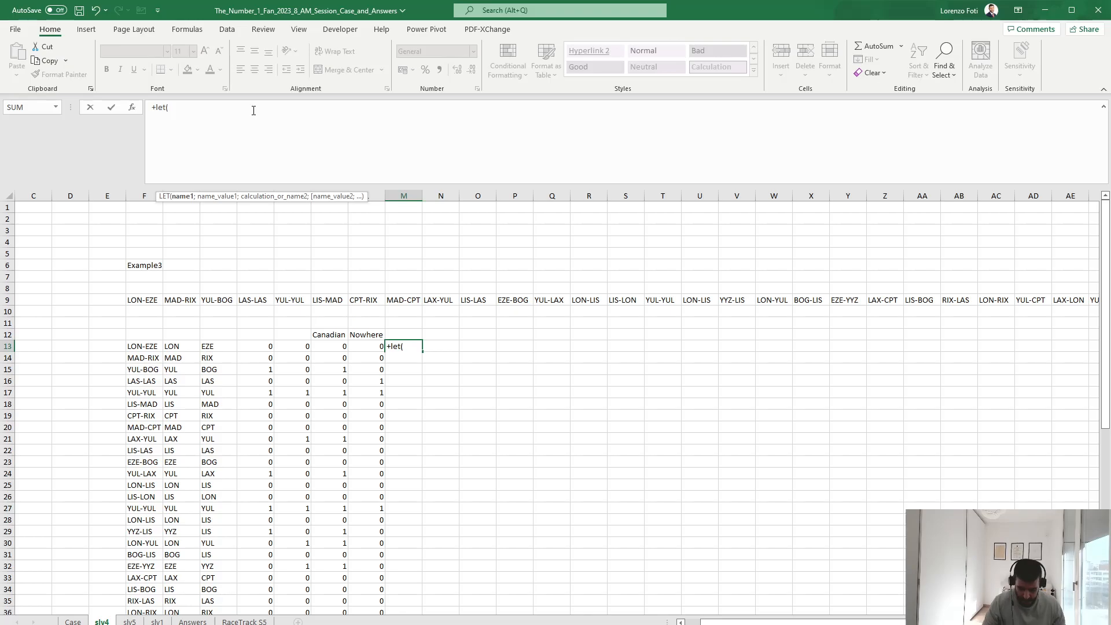
pyautogui.write('prevNum;')
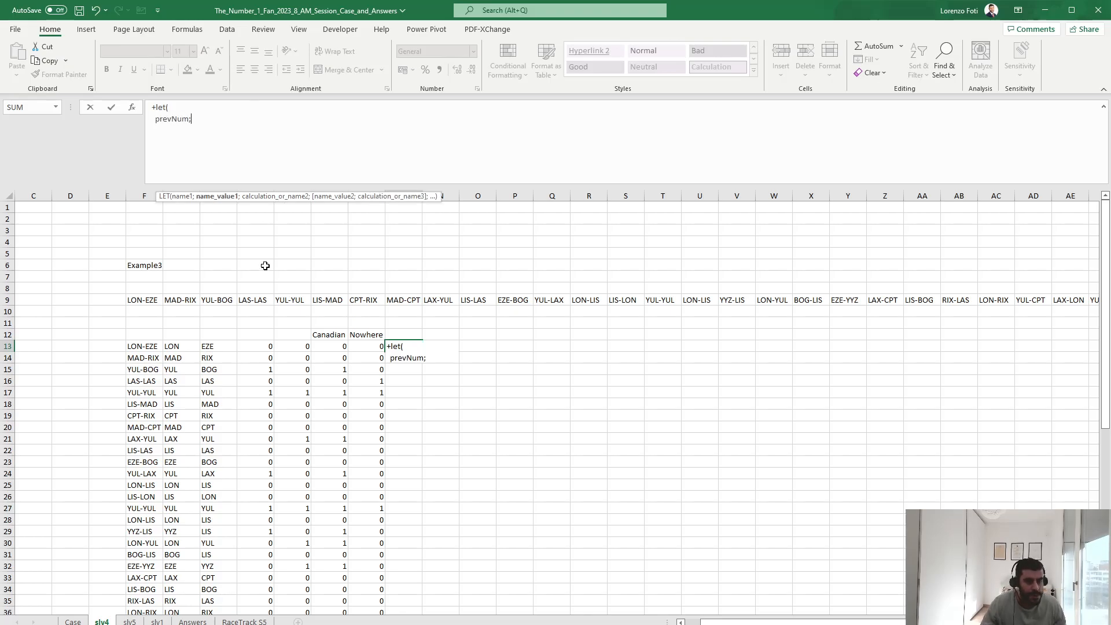
pyautogui.click(411, 327)
pyautogui.write(';')
pyautogui.hotkey('alt', 'Return')
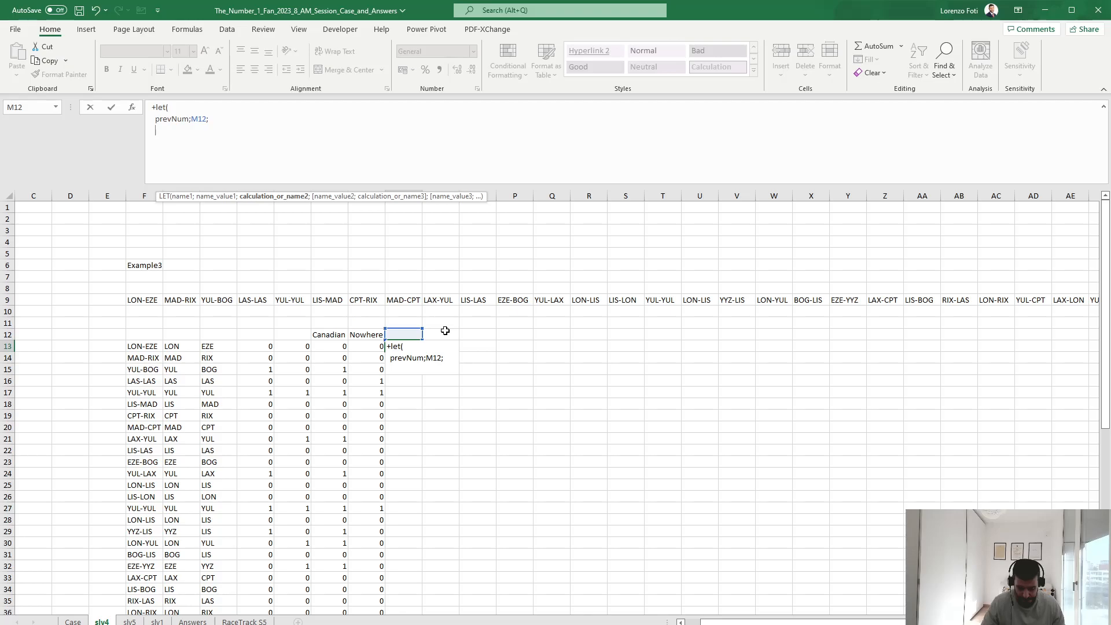
# Add a nextSeq variable to the LET formula, defined as SEQUENCE(100;;prevNum)
pyautogui.write('nextSeq')
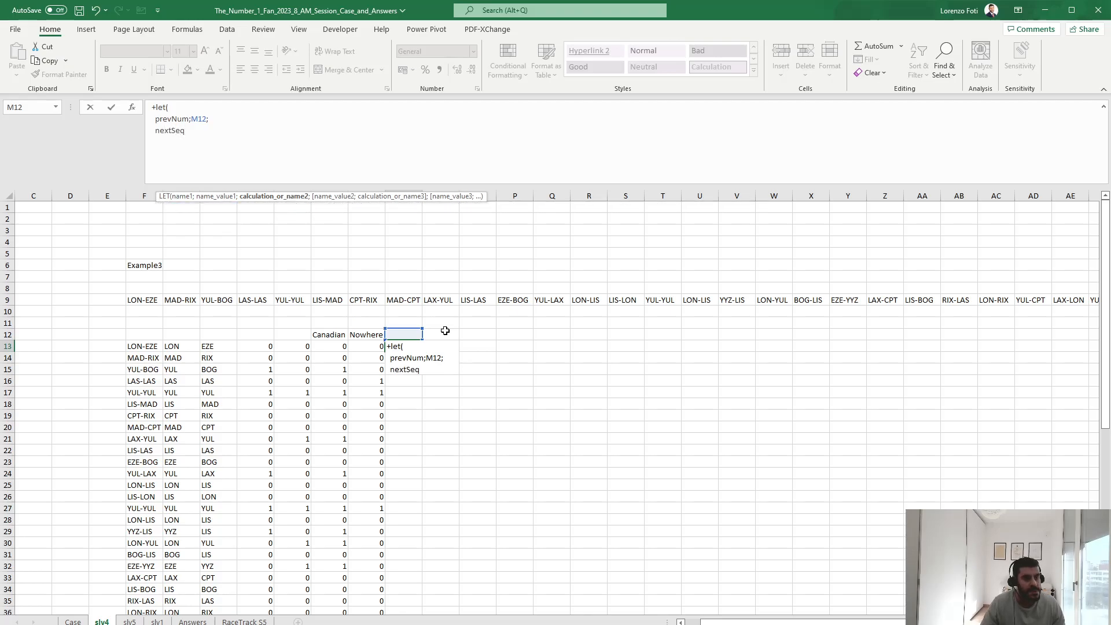
pyautogui.write(';')
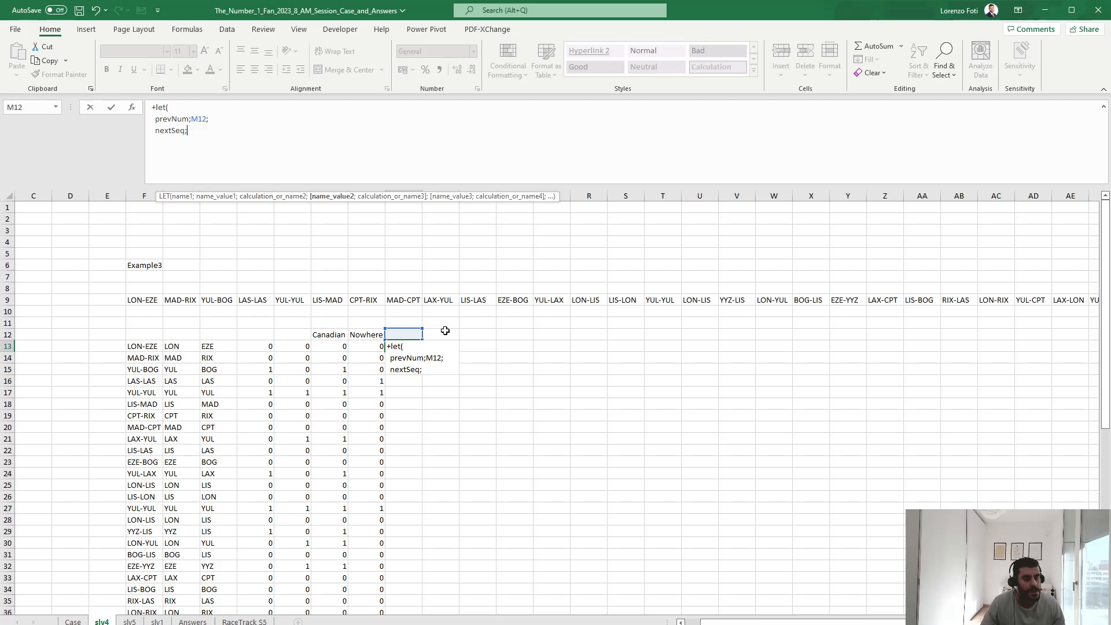
pyautogui.write('SEQUENCE(')
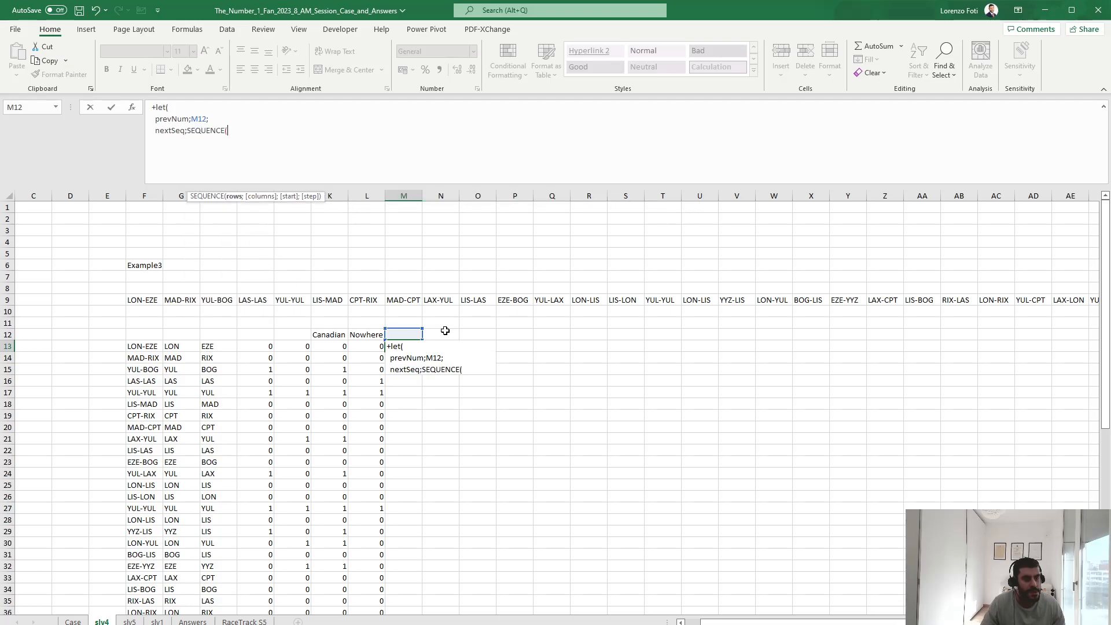
pyautogui.write('100;;prevNum)')
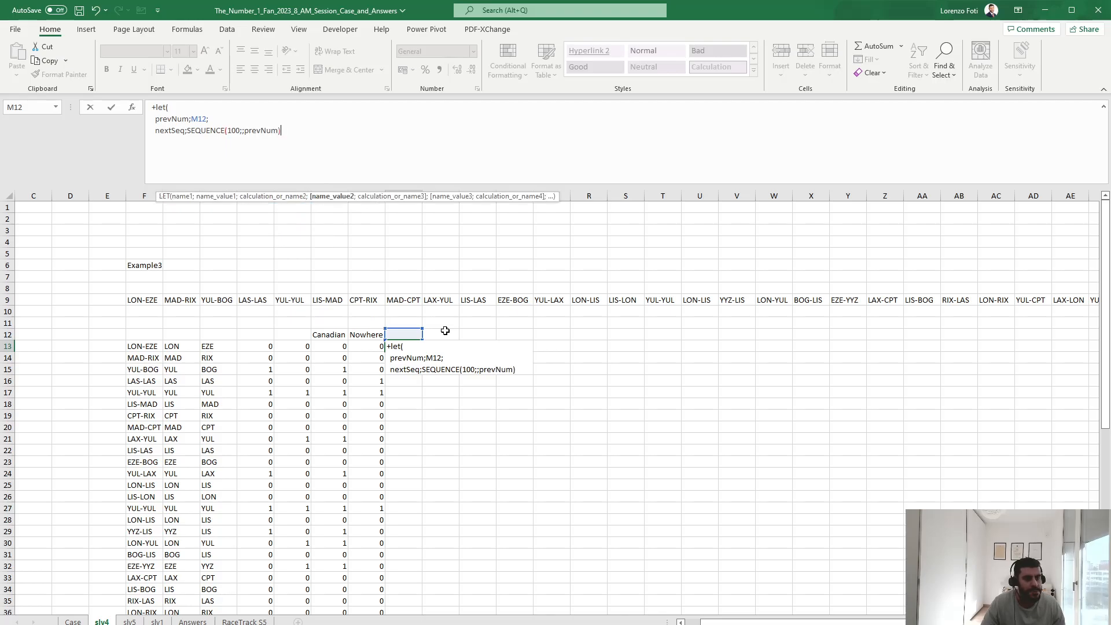
pyautogui.write(';')
pyautogui.hotkey('alt', 'Return')
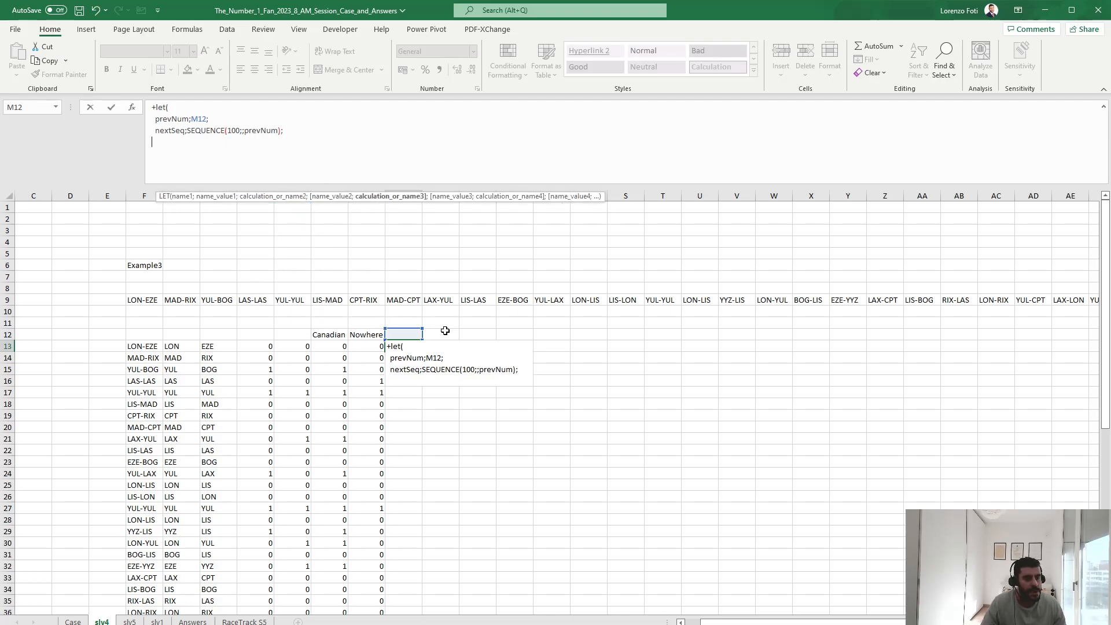
# Add a LET variable named sevensCheck and begin an IF function as its value
pyautogui.write('sevens;')
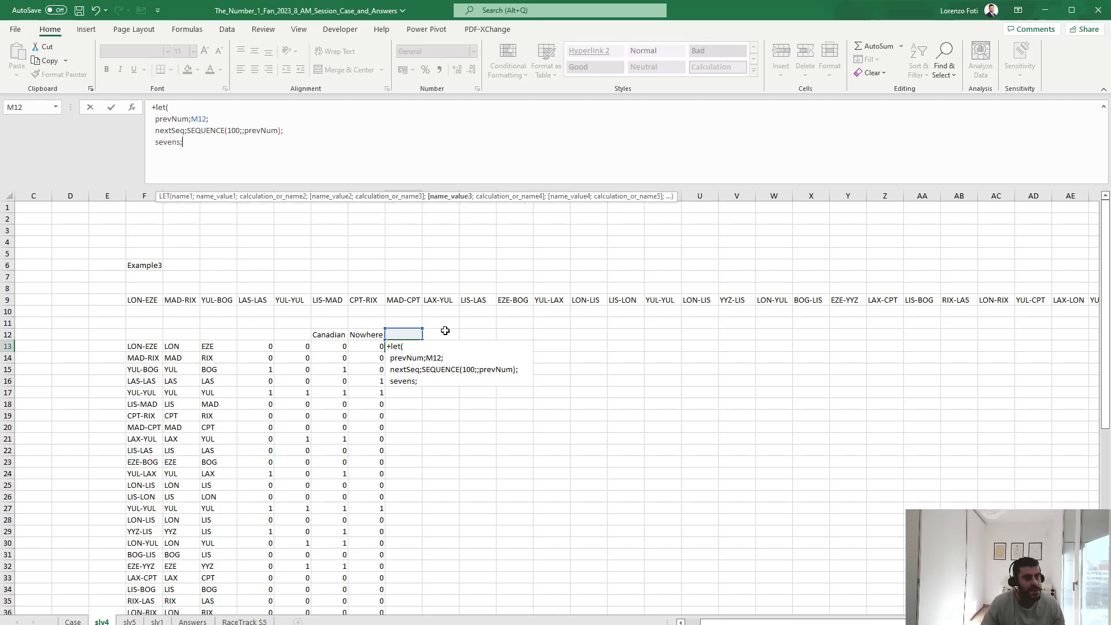
pyautogui.write('if(')
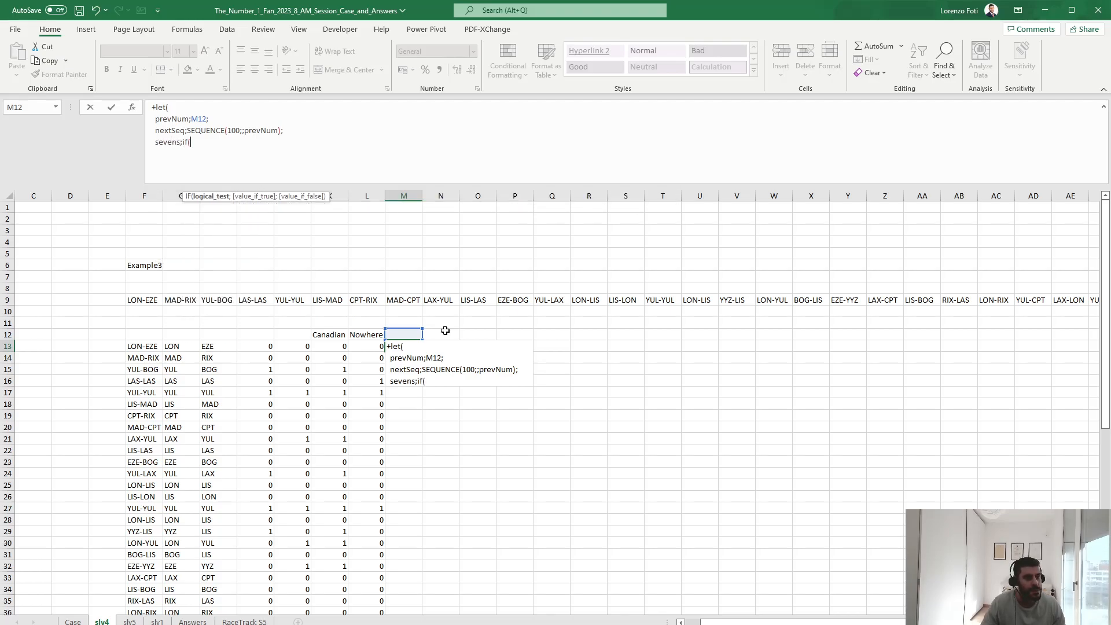
pyautogui.press('BackSpace')
pyautogui.press('BackSpace')
pyautogui.press('BackSpace')
pyautogui.press('BackSpace')
pyautogui.write('Check;if(next')
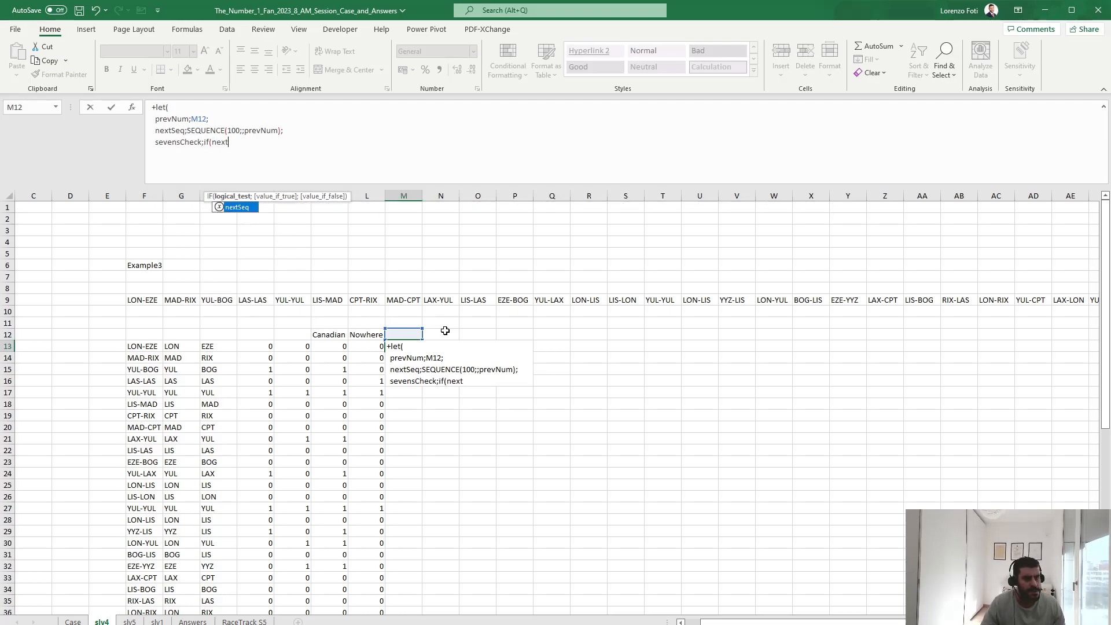
pyautogui.press('Tab')
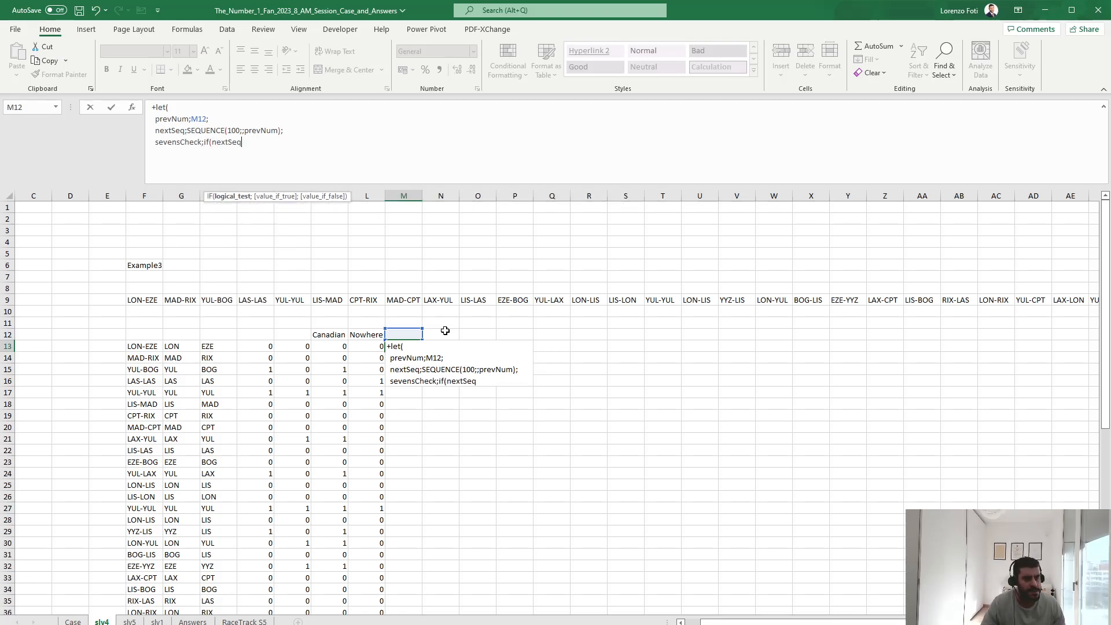
pyautogui.press('BackSpace')
pyautogui.press('BackSpace')
pyautogui.press('BackSpace')
pyautogui.press('BackSpace')
pyautogui.press('BackSpace')
pyautogui.press('BackSpace')
pyautogui.press('BackSpace')
pyautogui.press('BackSpace')
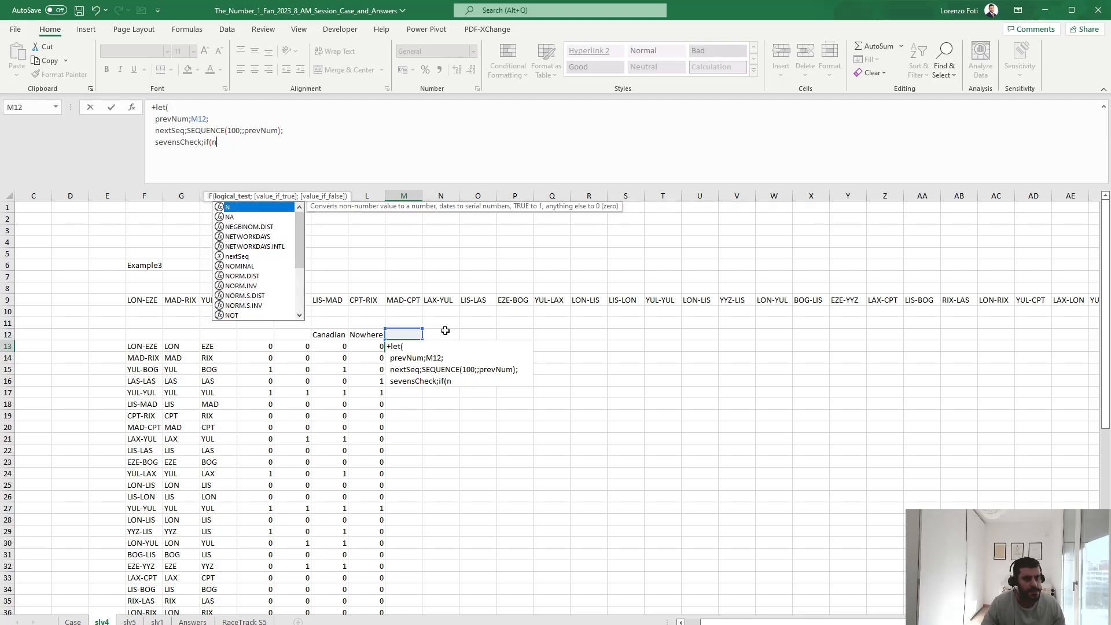
# Complete the sevensCheck definition as if(not(ISERROR(find("7";nextSeq)));1;0) and start a new formula line
pyautogui.write('(not(ISERROR(')
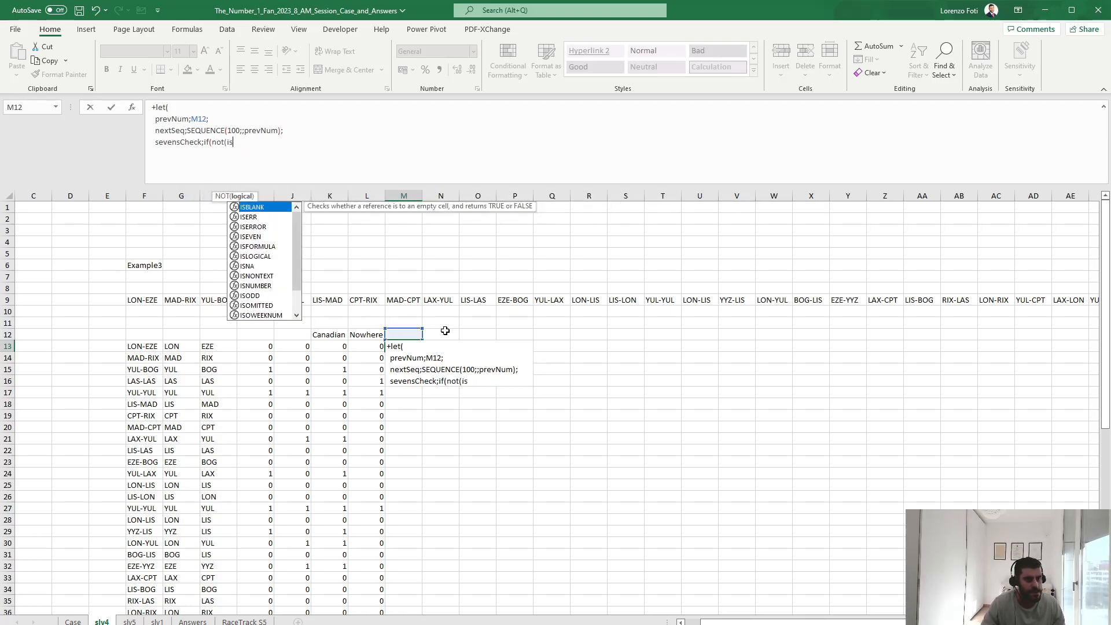
pyautogui.write('find("/')
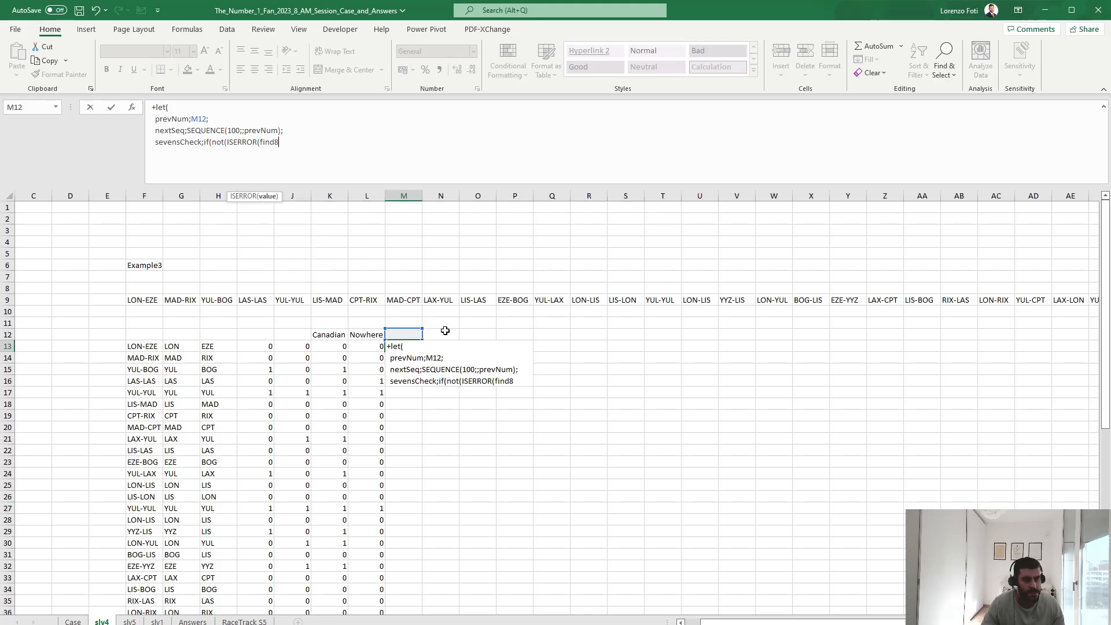
pyautogui.press('BackSpace')
pyautogui.write('7')
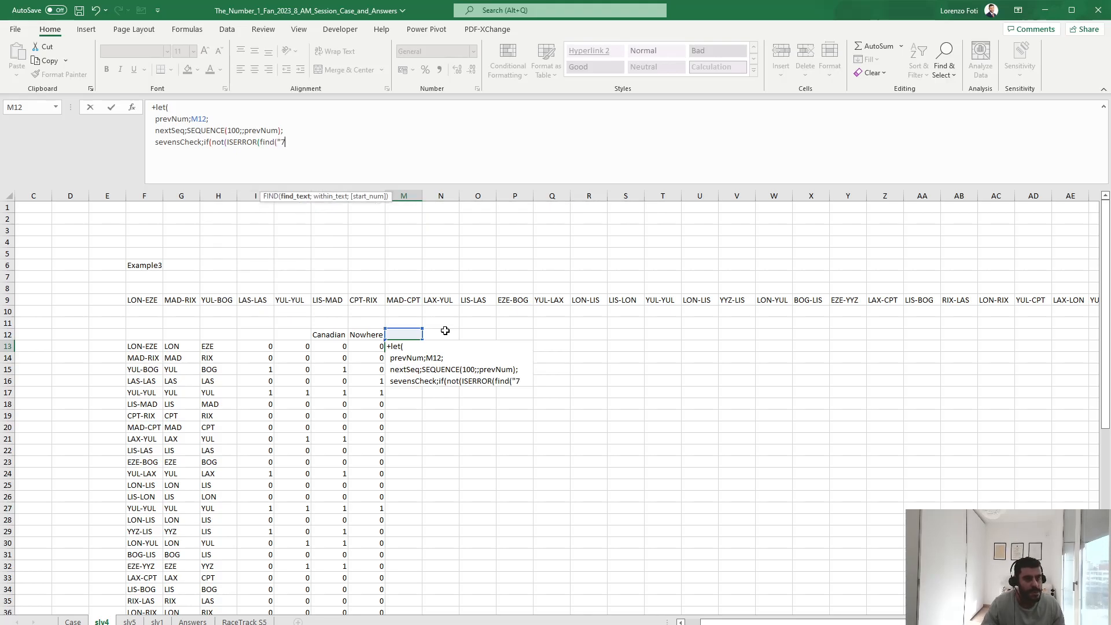
pyautogui.write('";nextSeq;')
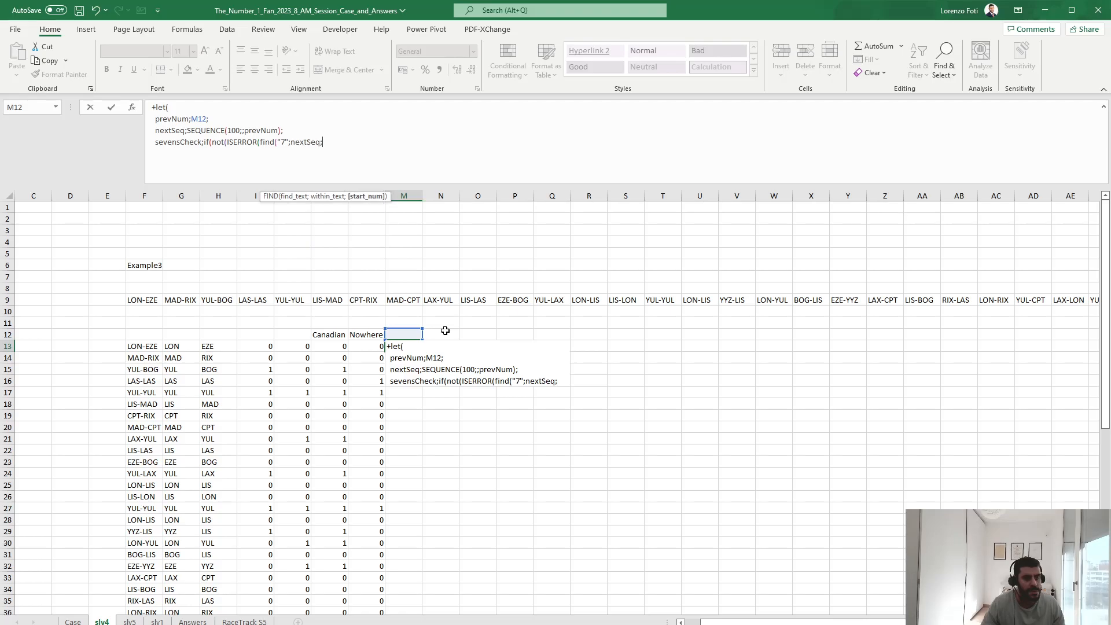
pyautogui.press('BackSpace')
pyautogui.write('))')
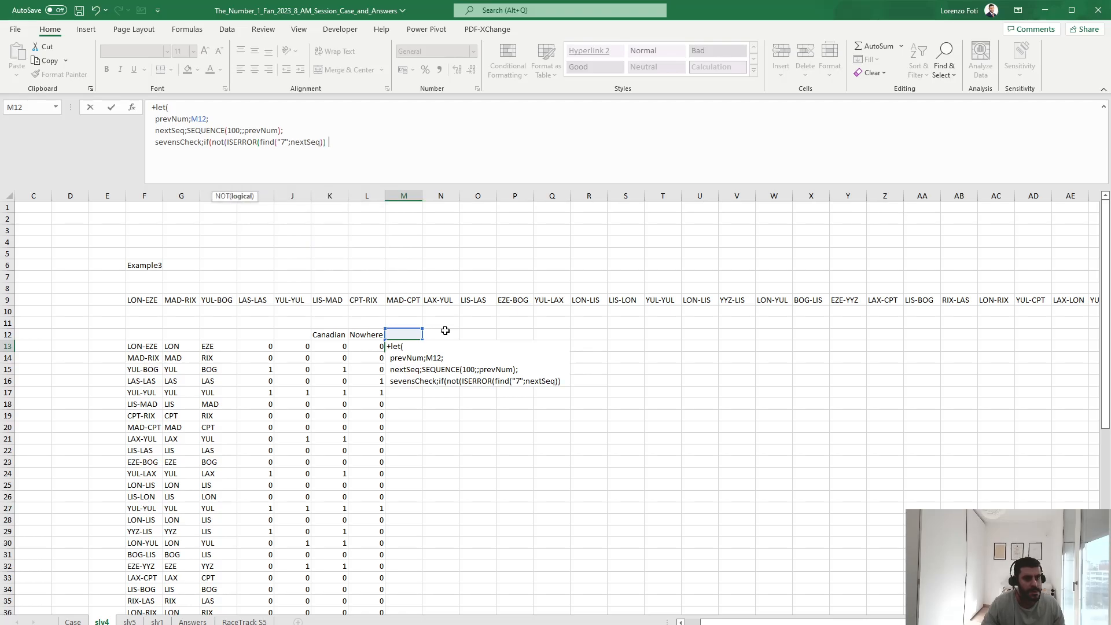
pyautogui.write(');1;0')
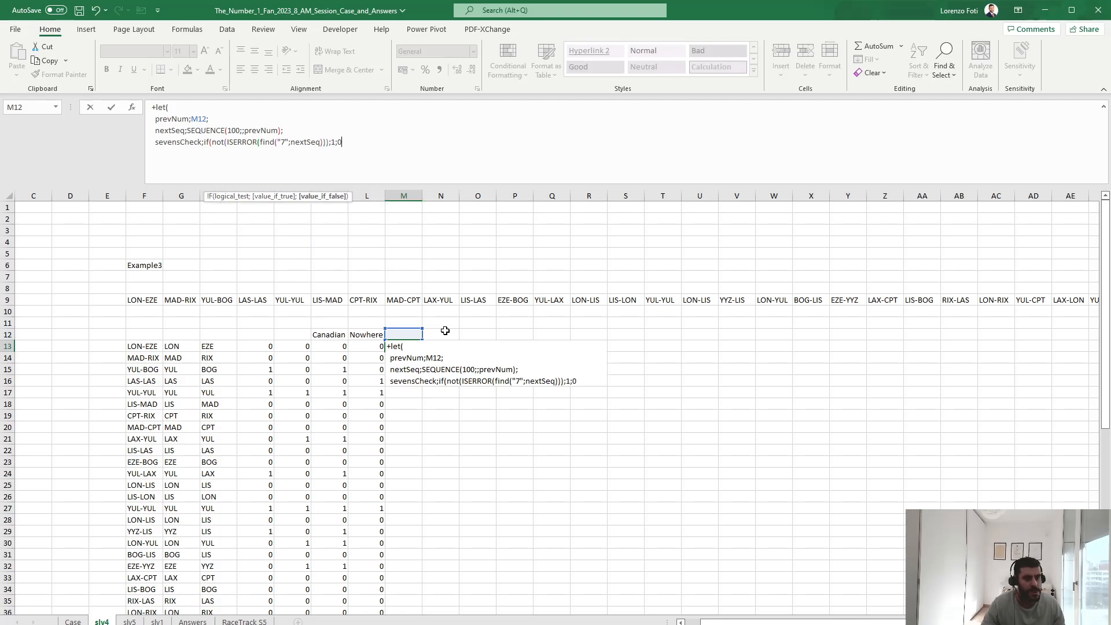
pyautogui.write(');')
pyautogui.hotkey('alt', 'Return')
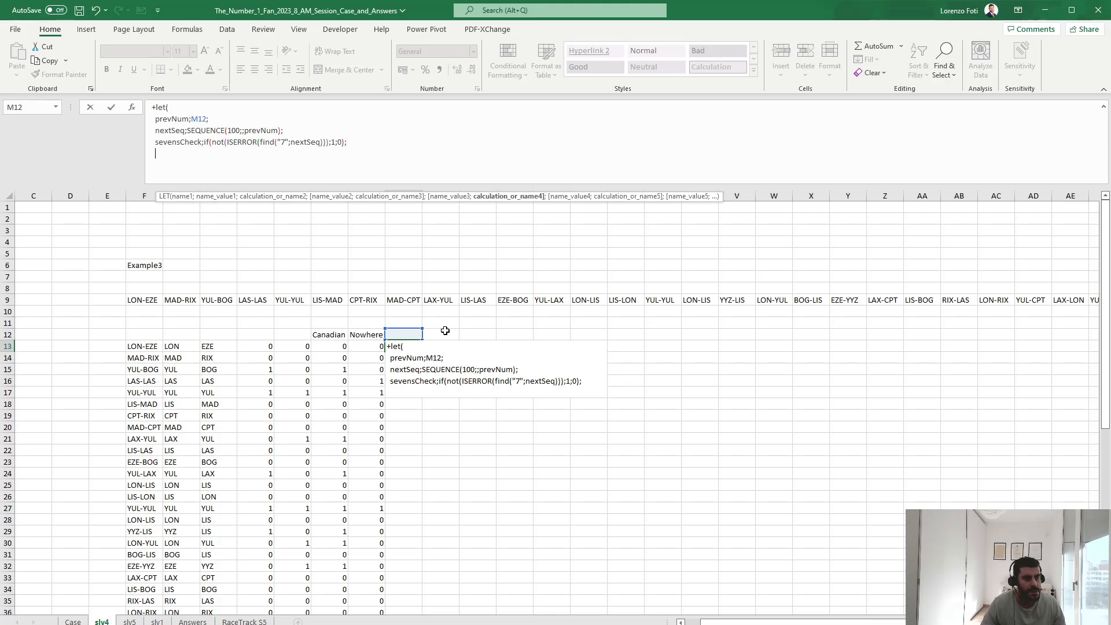
# Add a LET variable named sevensList, defined as filter(nextSeq;sevensCheck=1)
pyautogui.write('sevensList;fil')
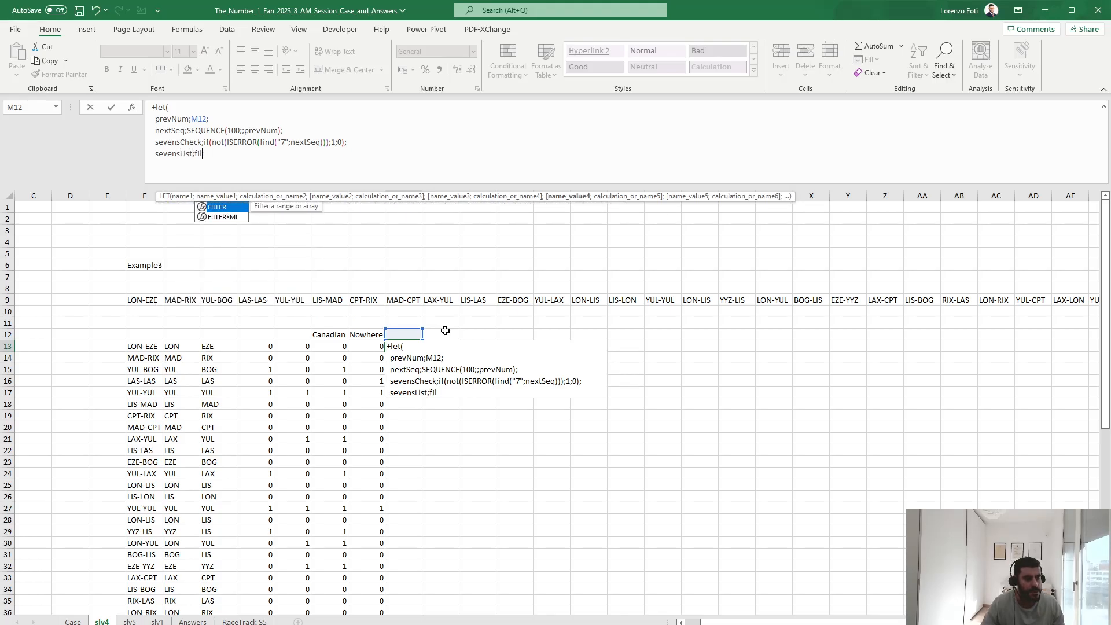
pyautogui.write('ter nextSeq')
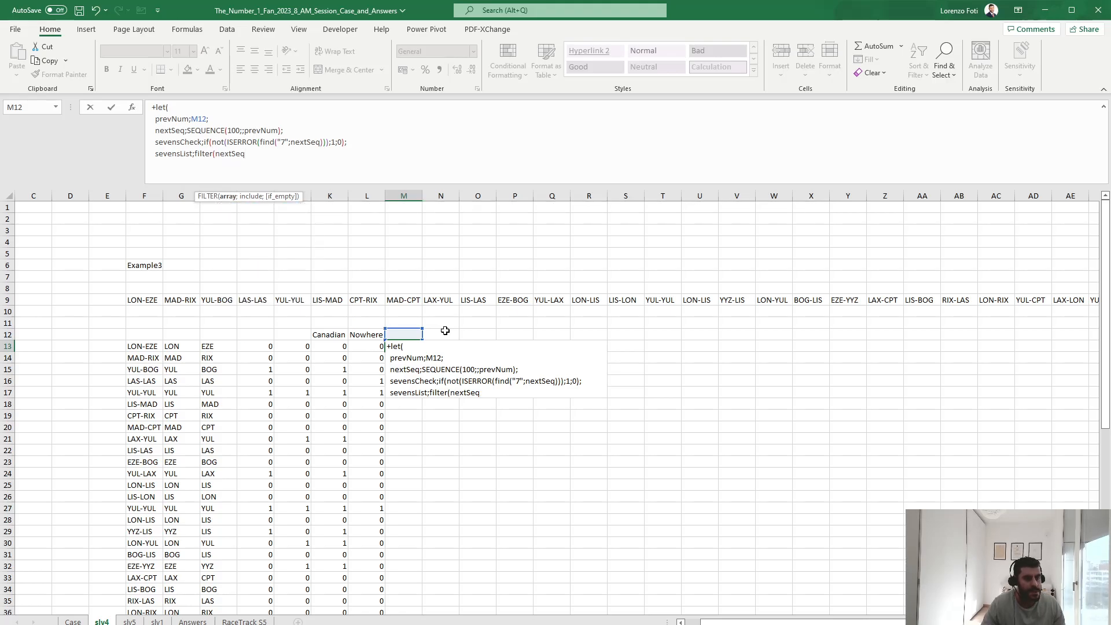
pyautogui.write(';sevensCheck')
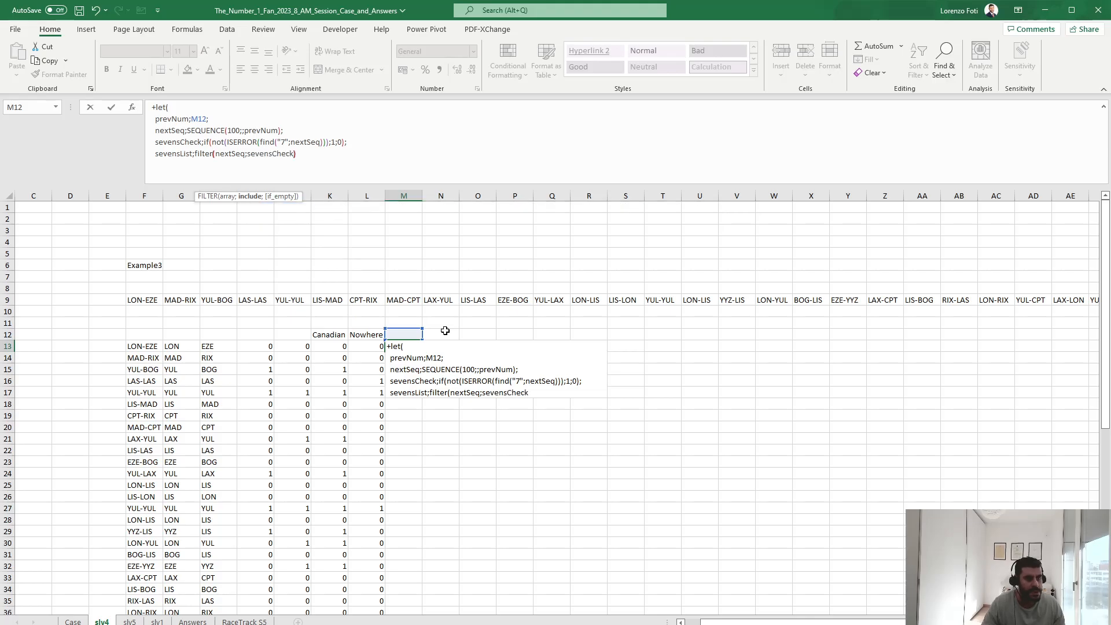
pyautogui.press('BackSpace')
pyautogui.write('=1(')
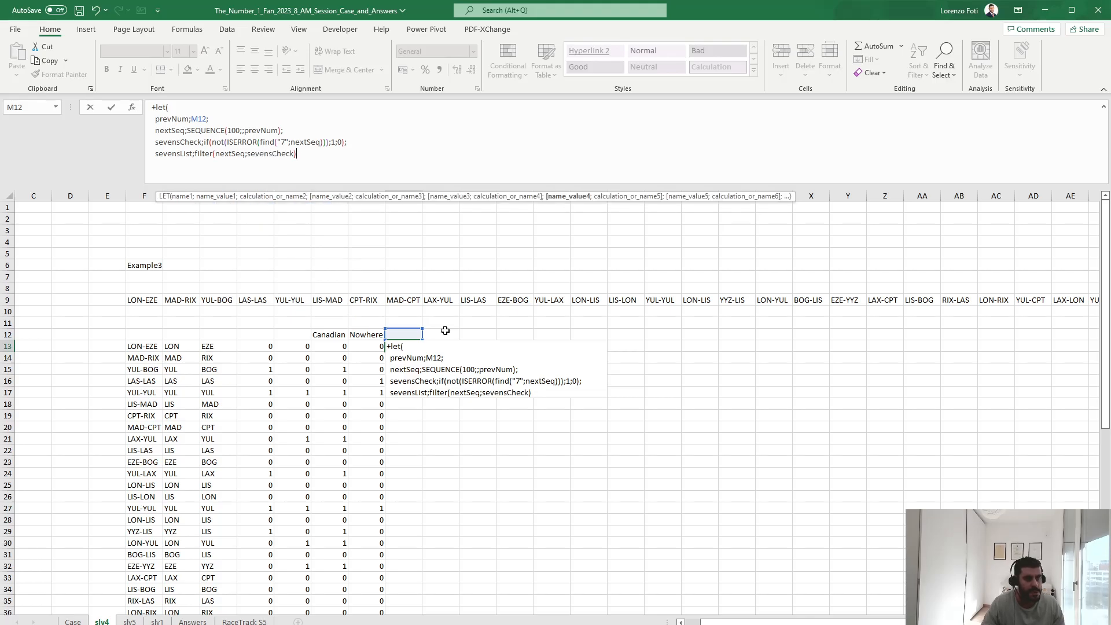
pyautogui.press('BackSpace')
pyautogui.write('))')
pyautogui.press('BackSpace')
pyautogui.write('M')
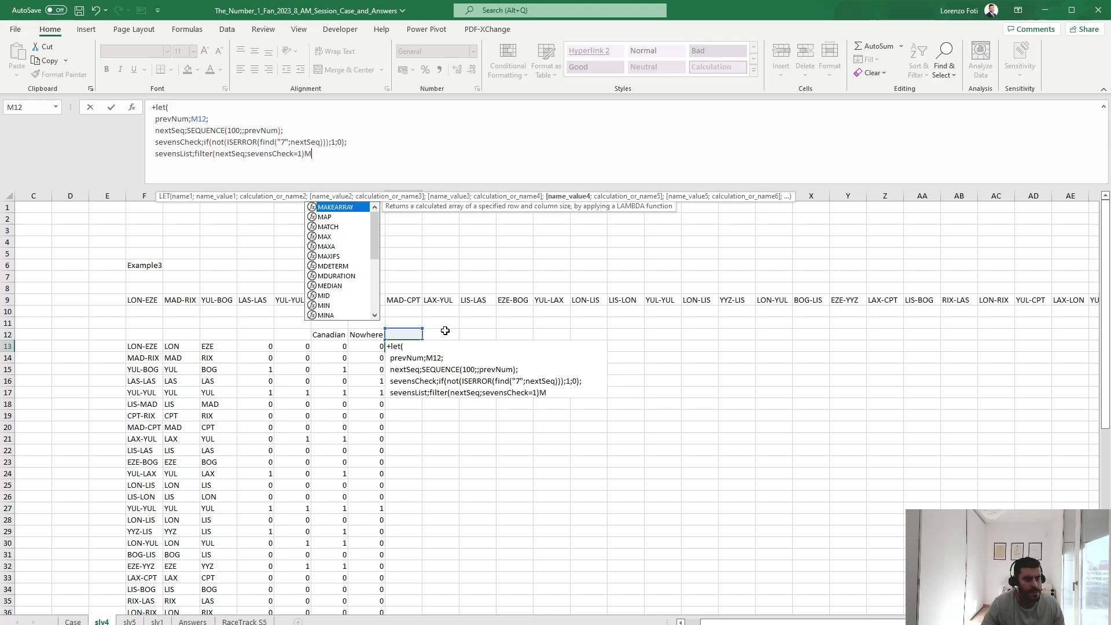
pyautogui.press('BackSpace')
# Return sevensList as the final result of the LET formula, close the formula and enter it in M13
pyautogui.write(';sev')
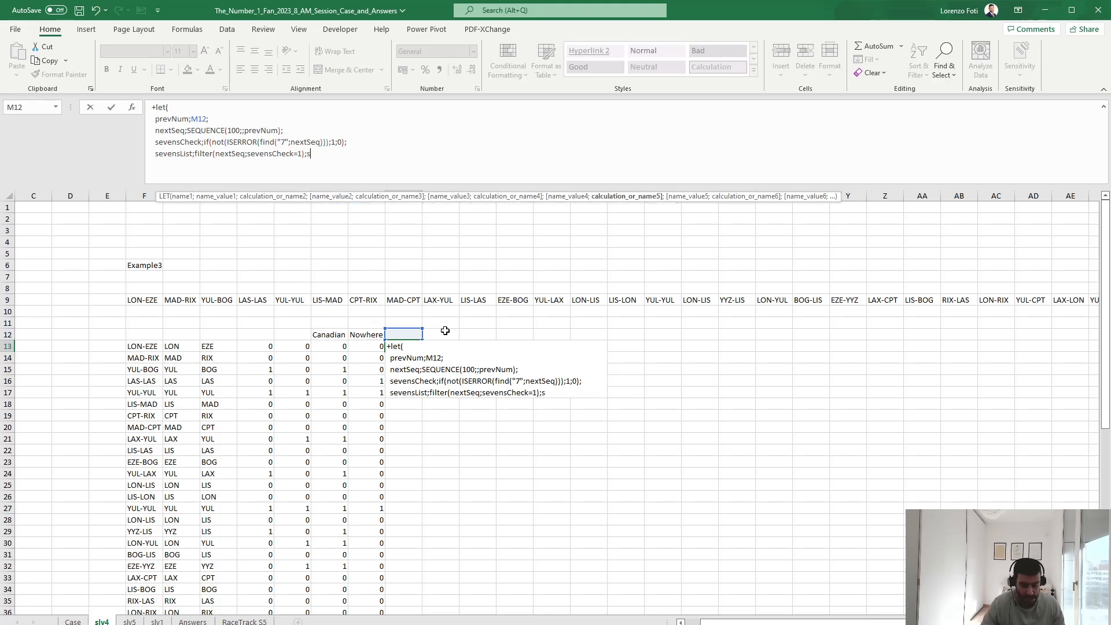
pyautogui.press('Down')
pyautogui.press('Tab')
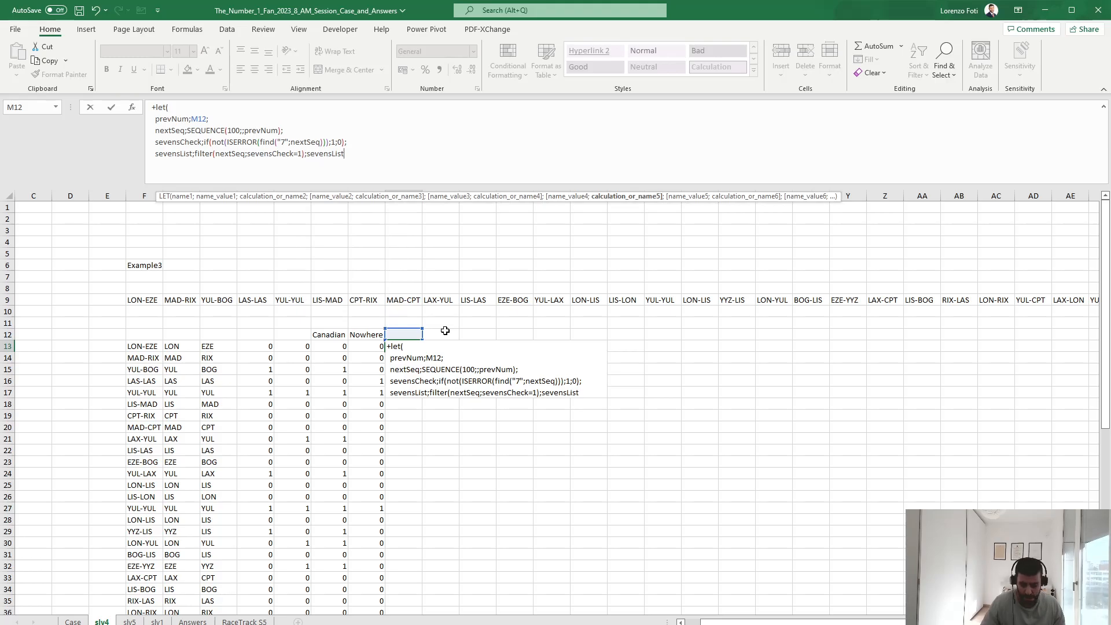
pyautogui.write(')')
pyautogui.press('Return')
pyautogui.press('Up')
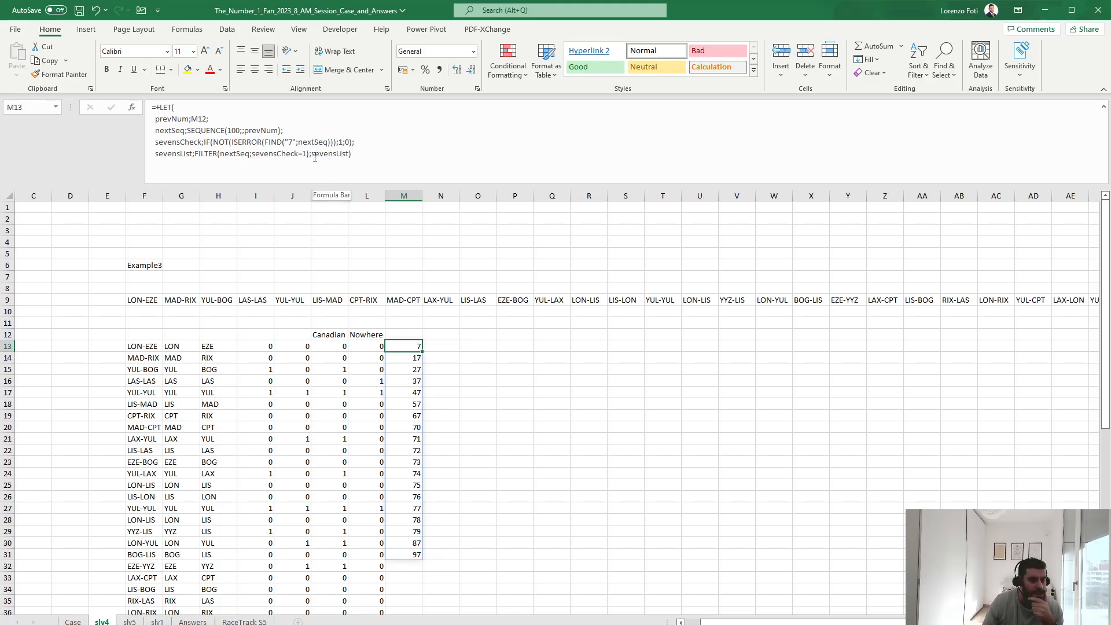
# Review the Section 3 rules on the Case sheet and replace the final sevensList result in slv4's M13 formula with a new line
pyautogui.click(77, 619)
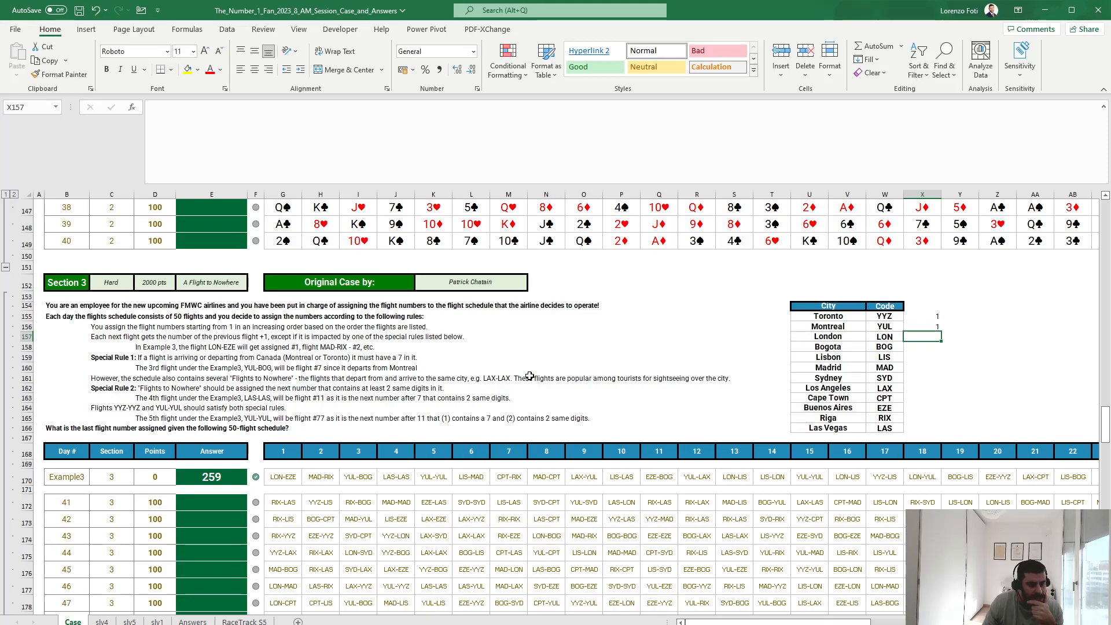
pyautogui.click(101, 622)
pyautogui.doubleClick(379, 153)
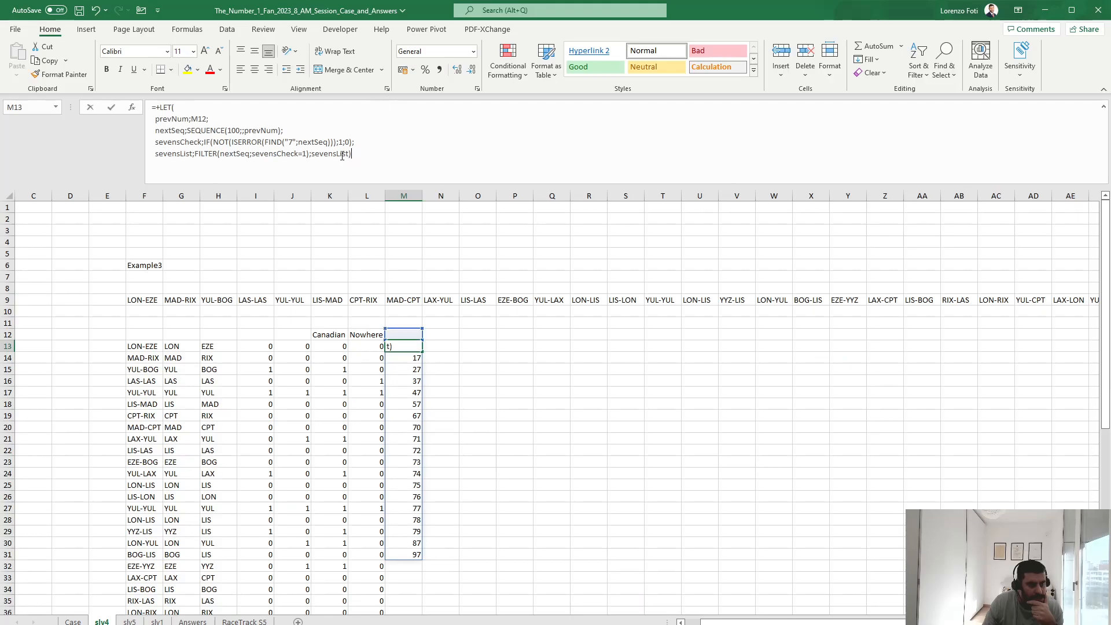
pyautogui.press('Delete')
pyautogui.press('Delete')
pyautogui.hotkey('alt', 'Return')
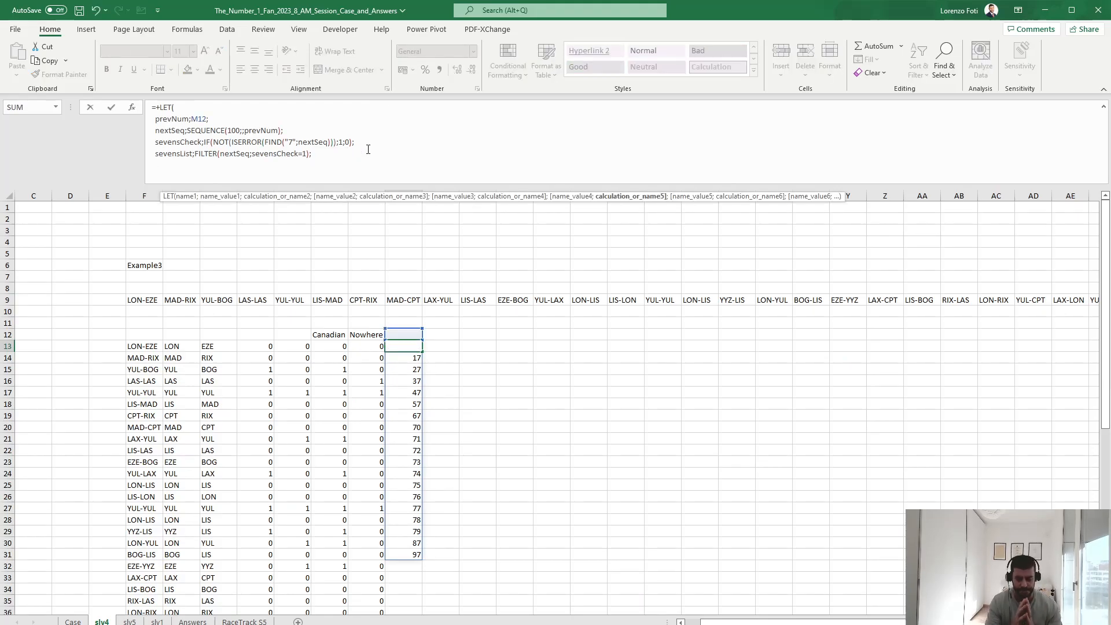
# Begin a LET variable for the repeated-digit check, starting its name with sameDigChe
pyautogui.write('sameDig;ch')
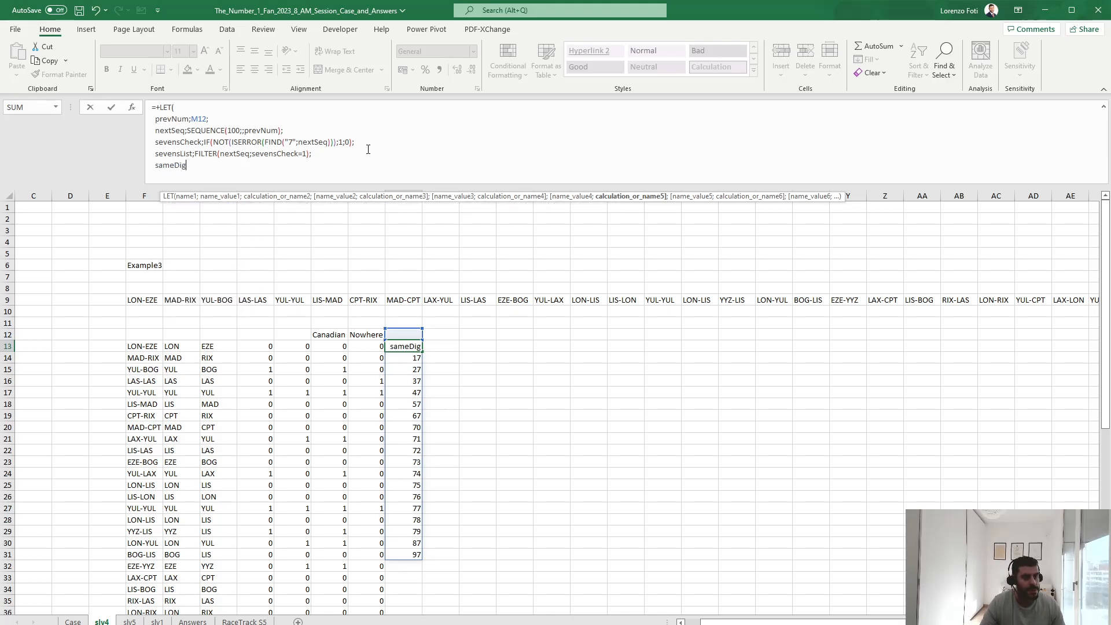
pyautogui.press('BackSpace')
pyautogui.press('BackSpace')
pyautogui.press('BackSpace')
pyautogui.write('Che')
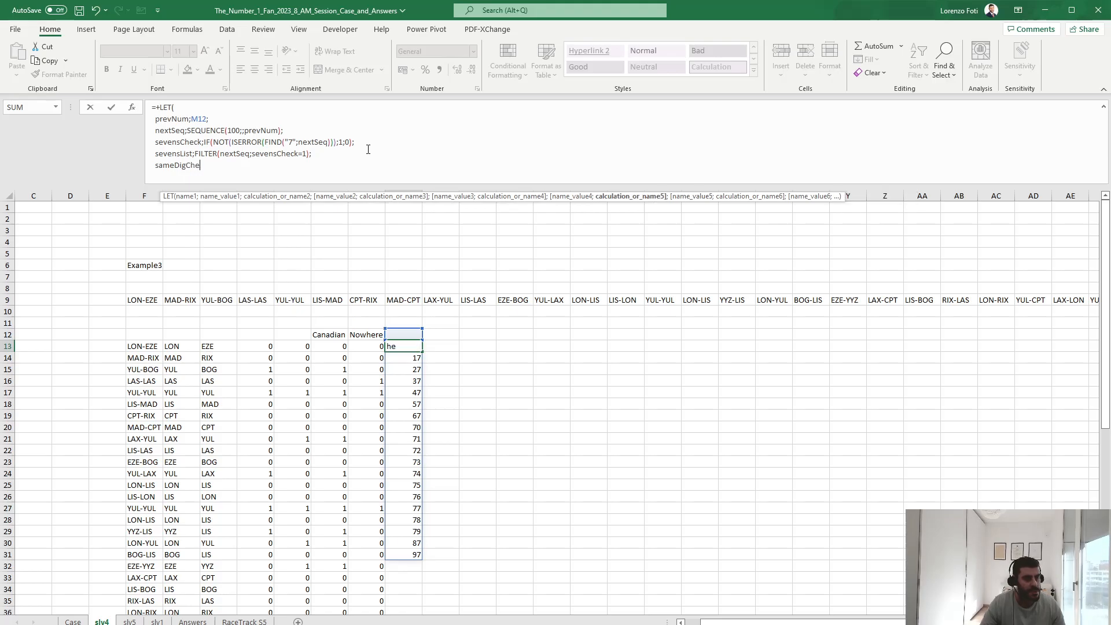
# Add the name sameDigChecks to the LET formula, defined by a BYROW over nextSeq with a LAMBDA taking the parameter row
pyautogui.write('cks;')
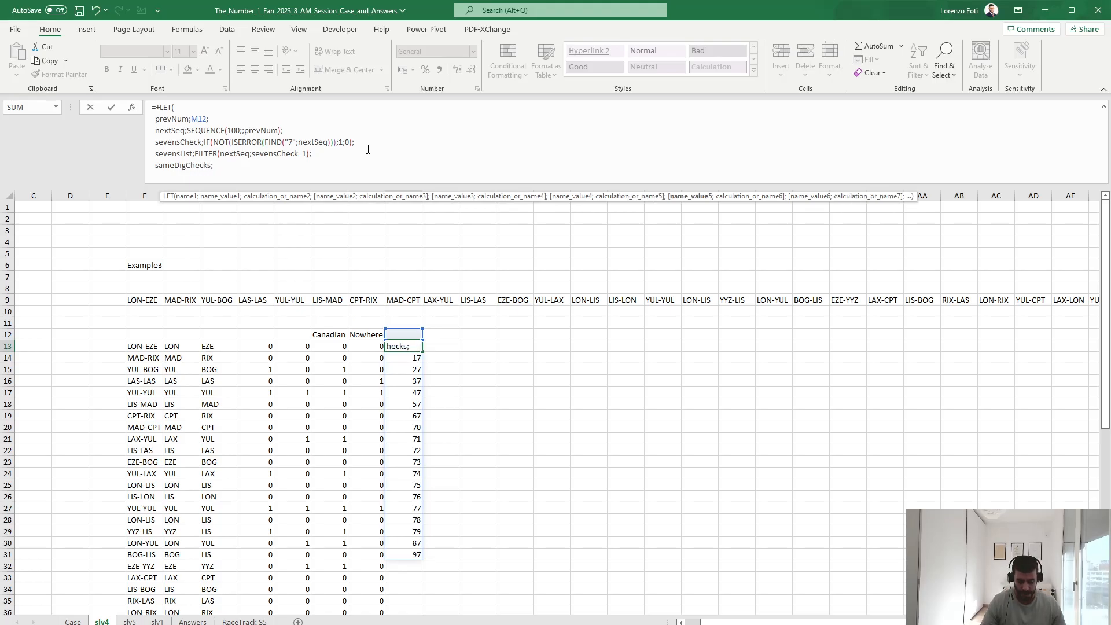
pyautogui.write('by')
pyautogui.press('Down')
pyautogui.press('Tab')
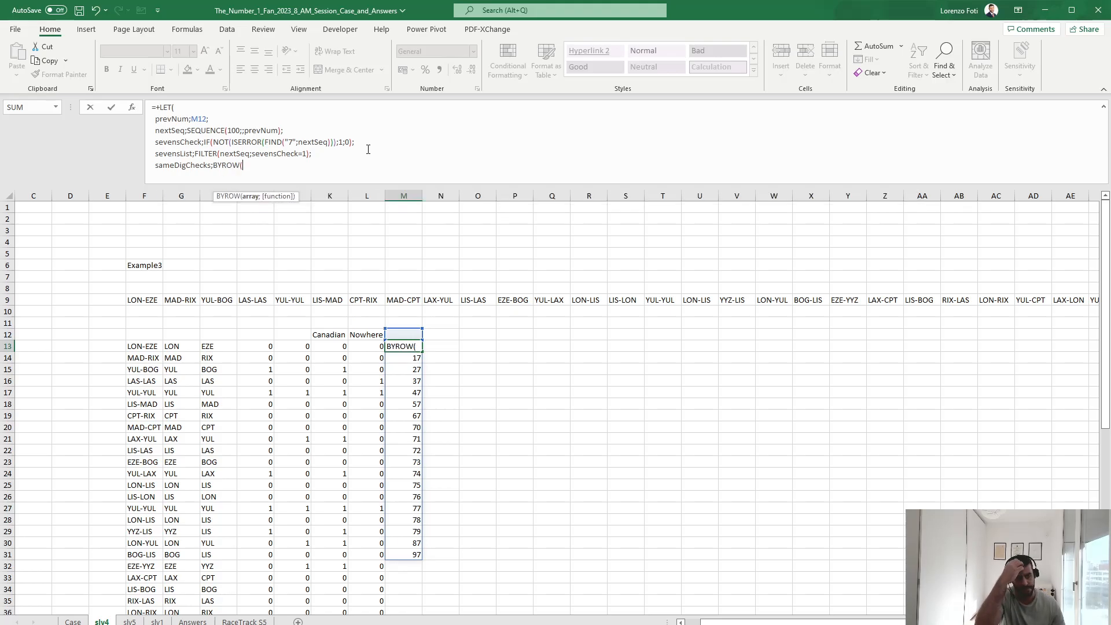
pyautogui.write('nex')
pyautogui.press('Tab')
pyautogui.write(';la')
pyautogui.press('Tab')
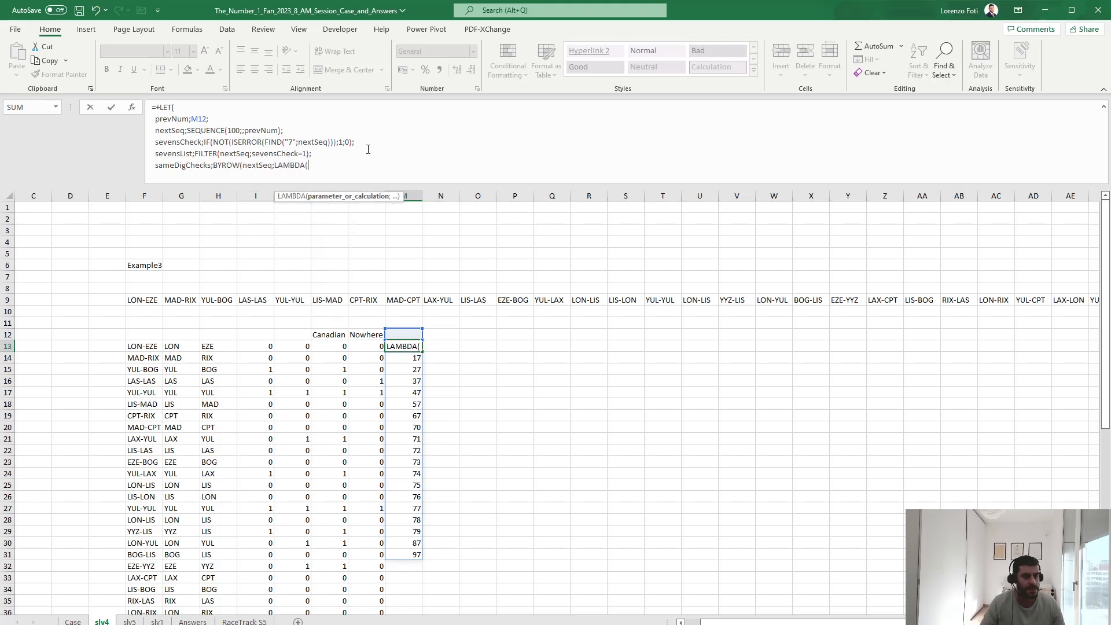
pyautogui.write('row;')
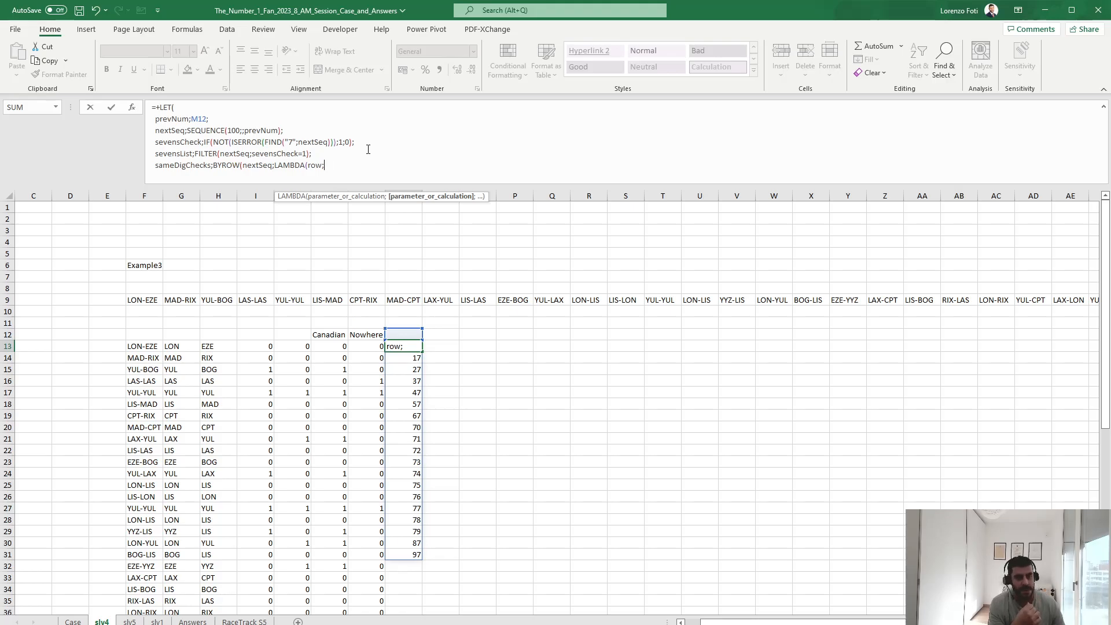
# Inside the LAMBDA, start an IF testing row<>--CONCAT(MID(row;SEQUENCE(5);1))
pyautogui.write('if(')
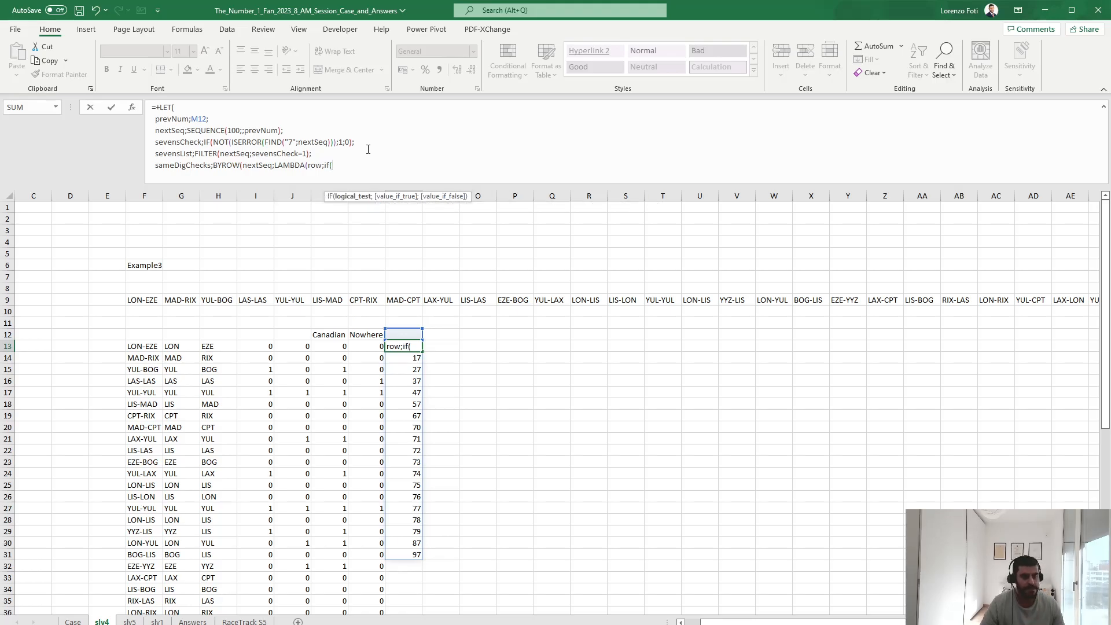
pyautogui.write('row')
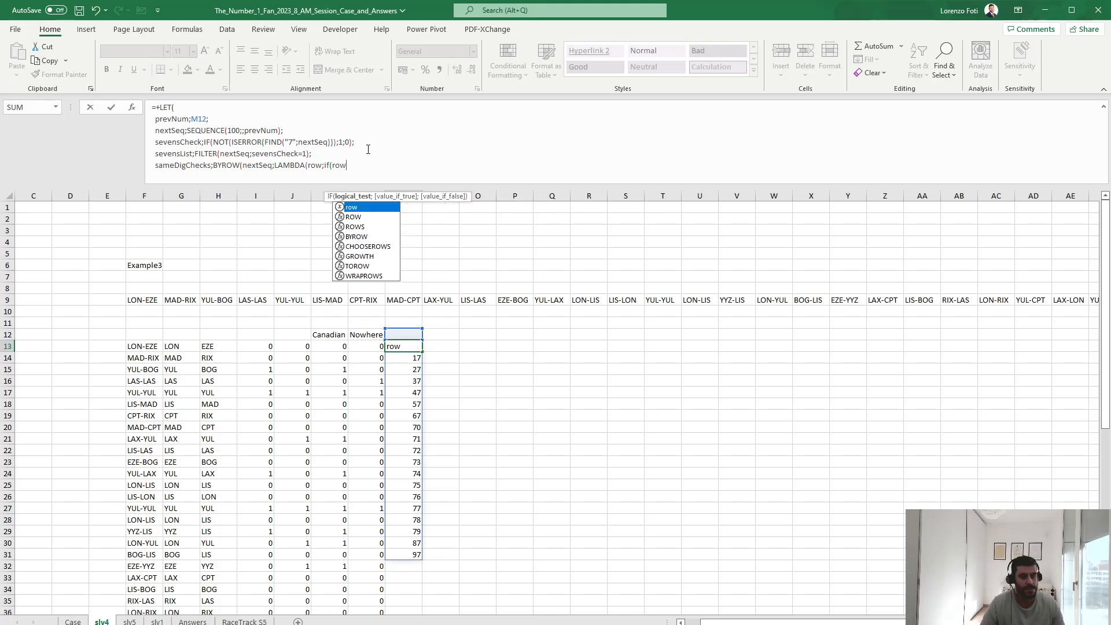
pyautogui.write('<>')
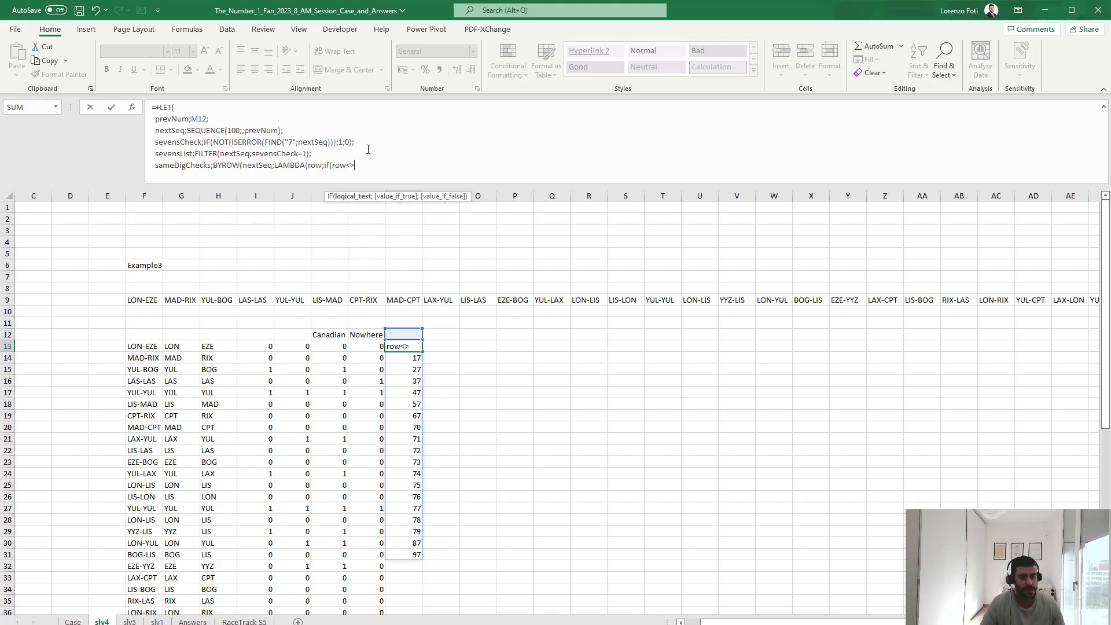
pyautogui.write('--con')
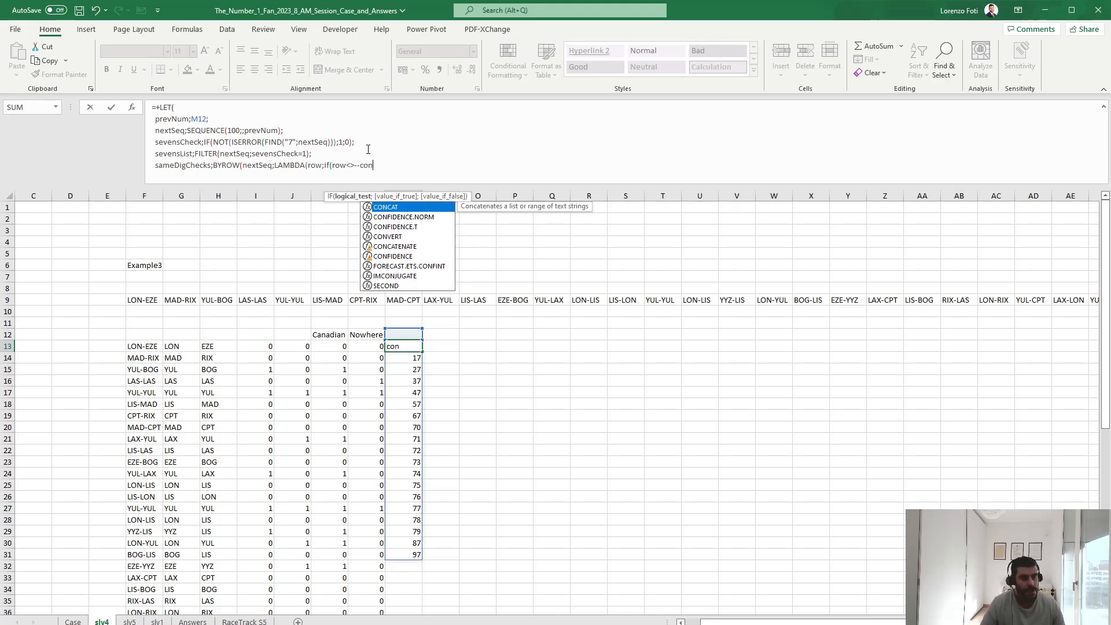
pyautogui.press('Tab')
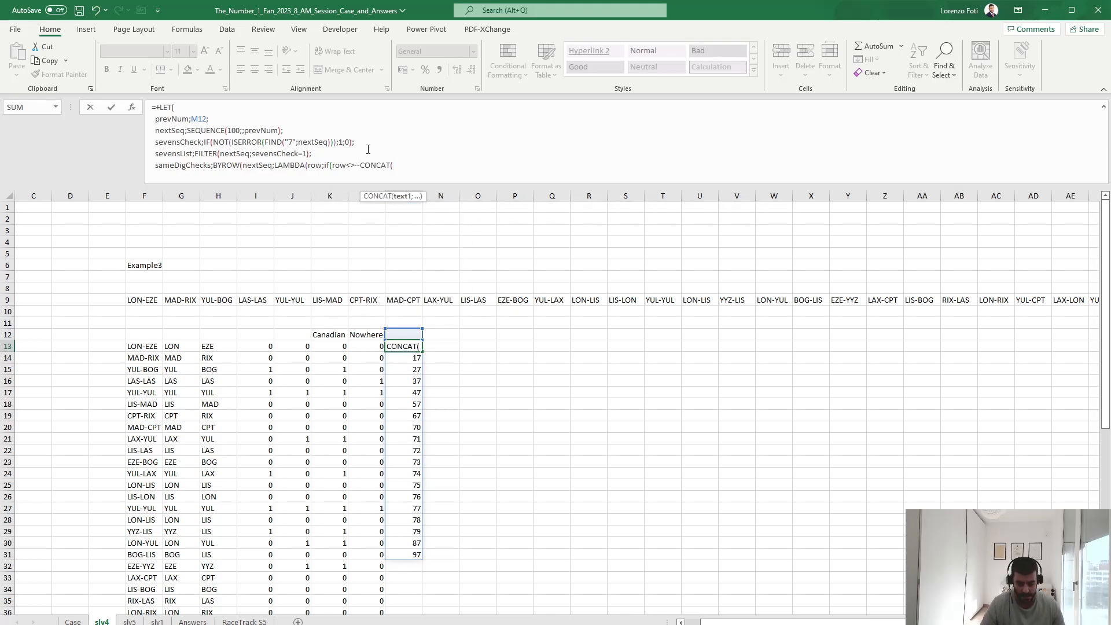
pyautogui.write('mid(')
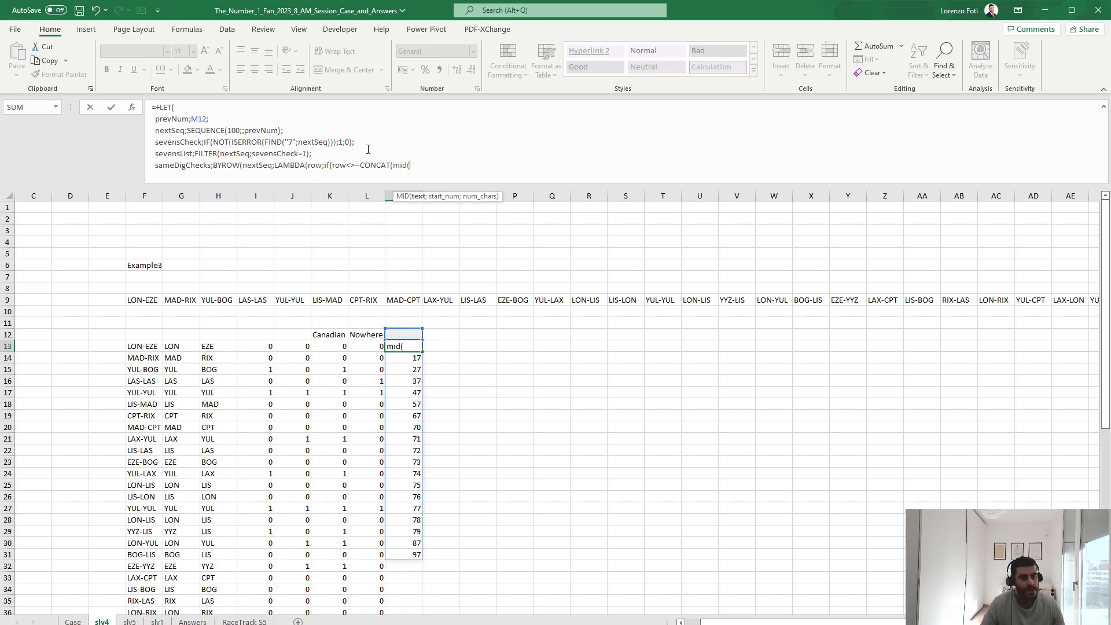
pyautogui.write('row;')
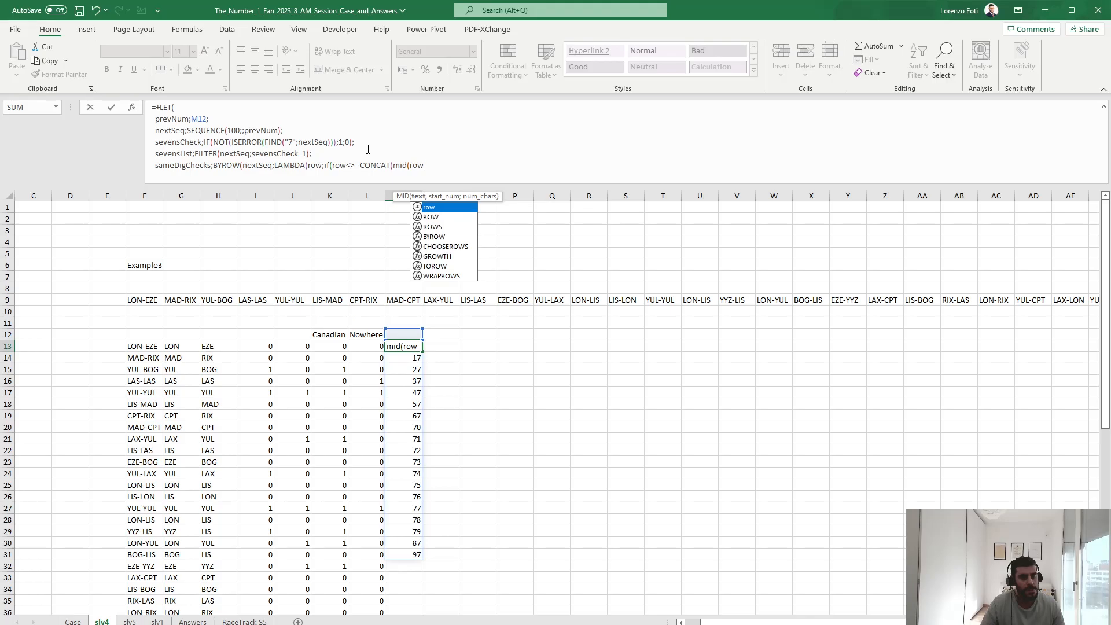
pyautogui.write('seq')
pyautogui.press('Tab')
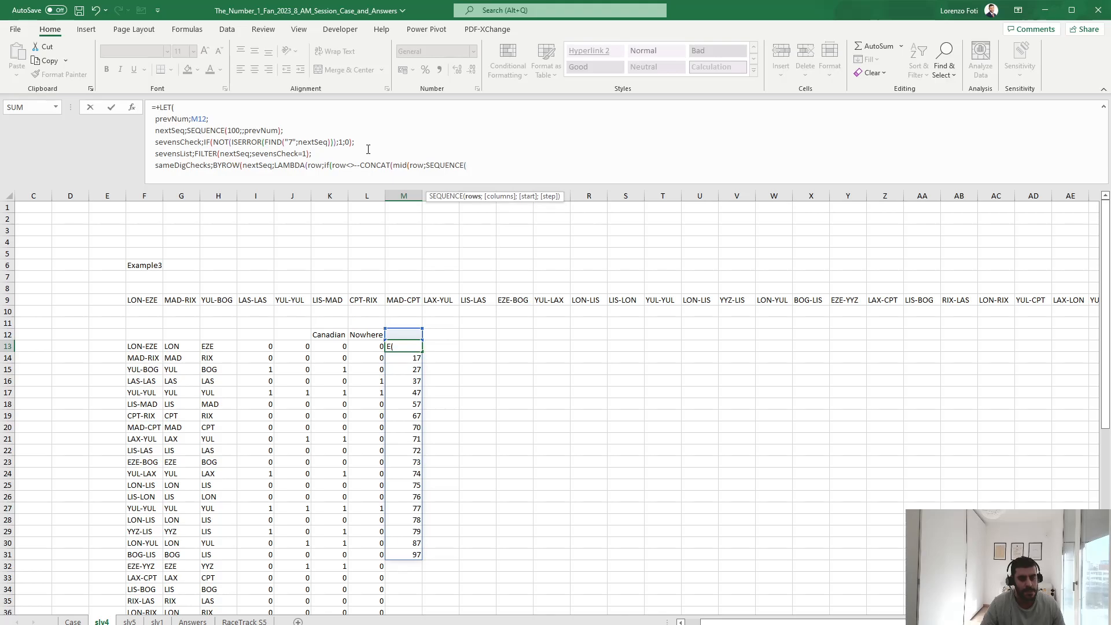
pyautogui.write('5);1))')
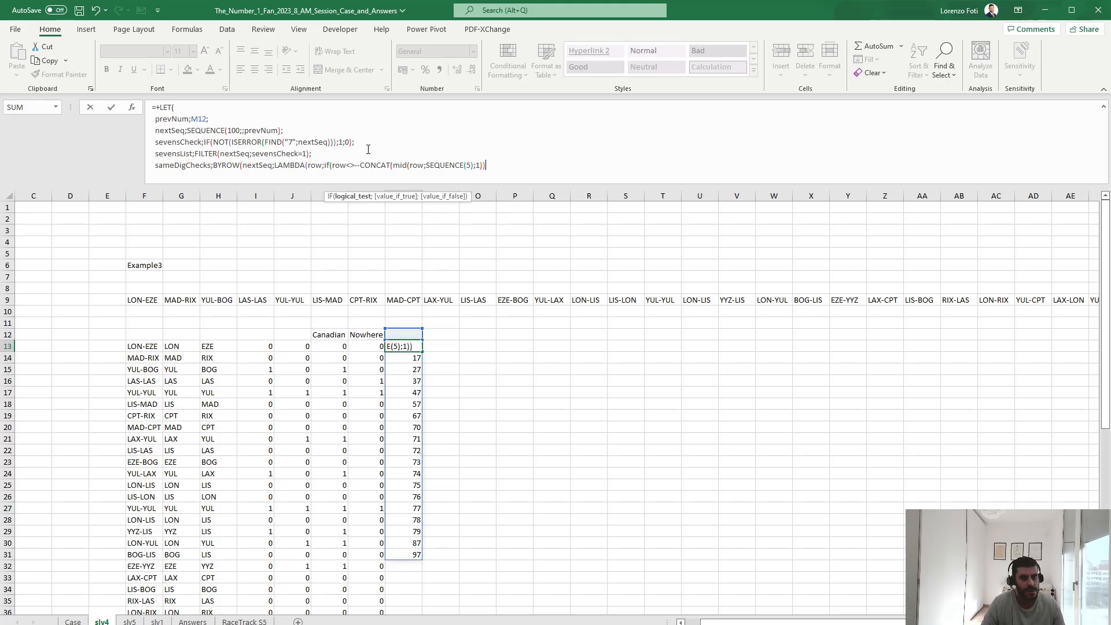
# Have the IF return row when true and "-" when false, and close the LAMBDA and BYROW
pyautogui.write(';')
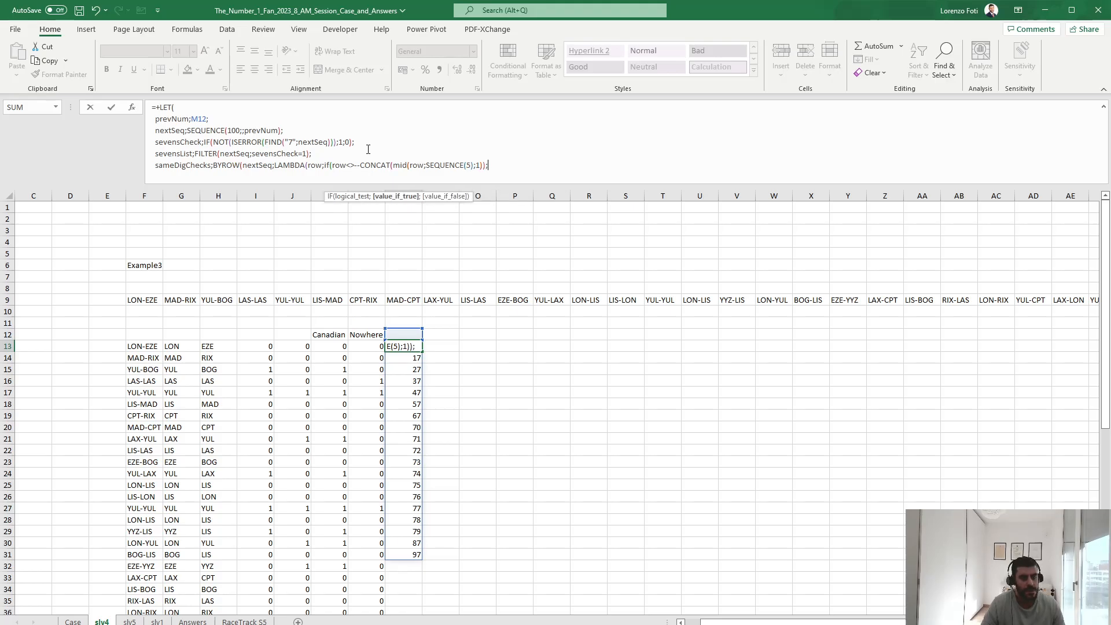
pyautogui.write('1;0')
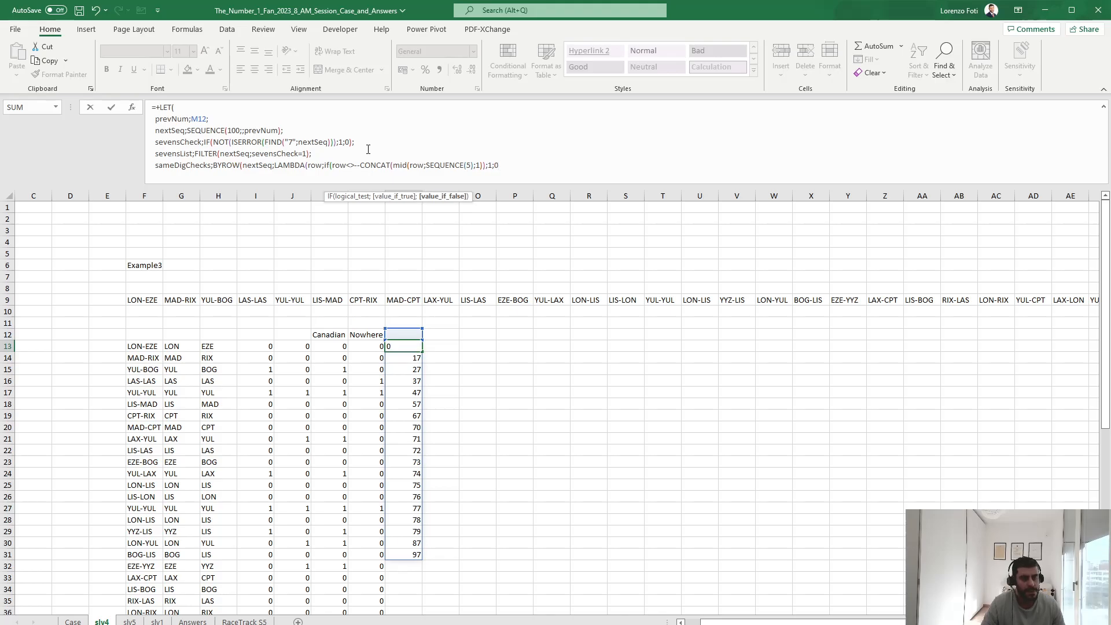
pyautogui.press('BackSpace')
pyautogui.press('BackSpace')
pyautogui.press('BackSpace')
pyautogui.write('row;"-"))')
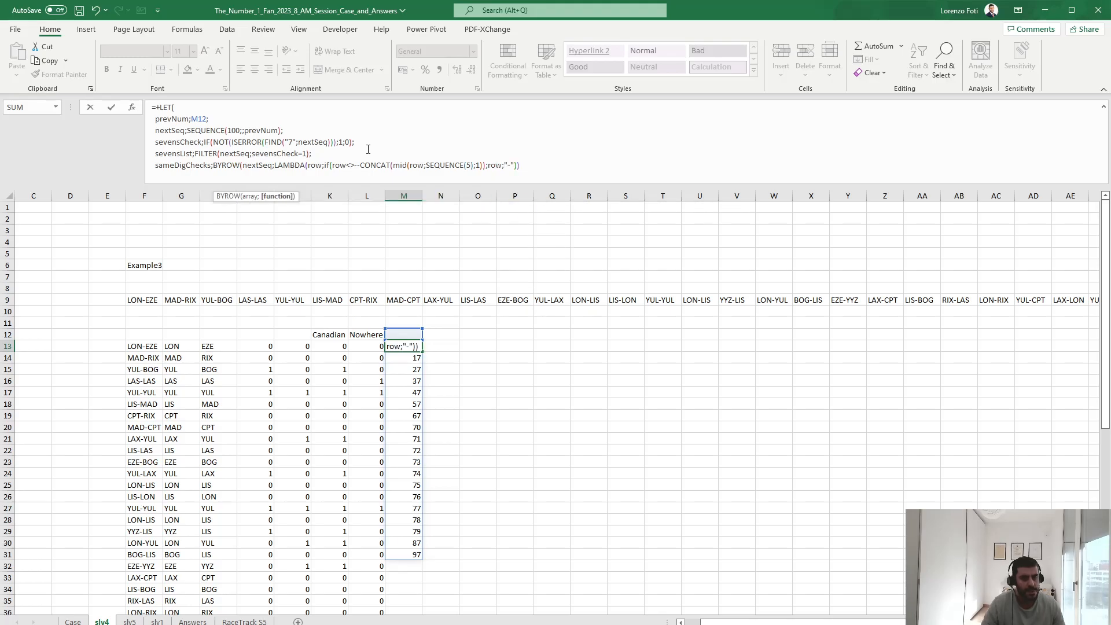
pyautogui.write(')')
# Make the LET formula return sameDigChecks, enter it, and check the spilled results in column M
pyautogui.write(';sa')
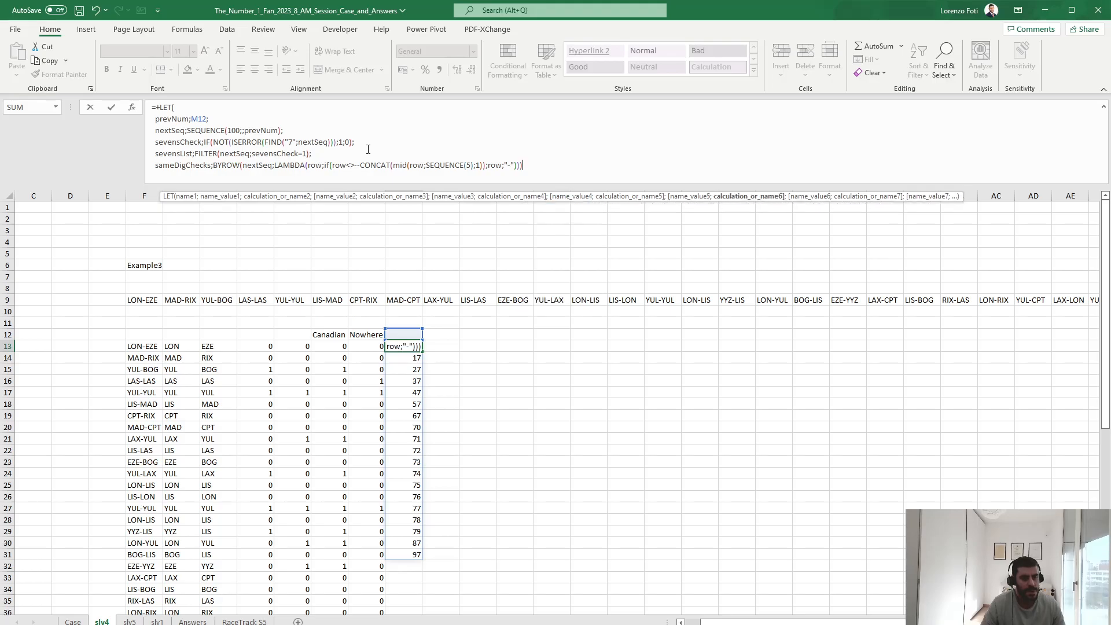
pyautogui.write('me')
pyautogui.press('Tab')
pyautogui.write(')')
pyautogui.press('Return')
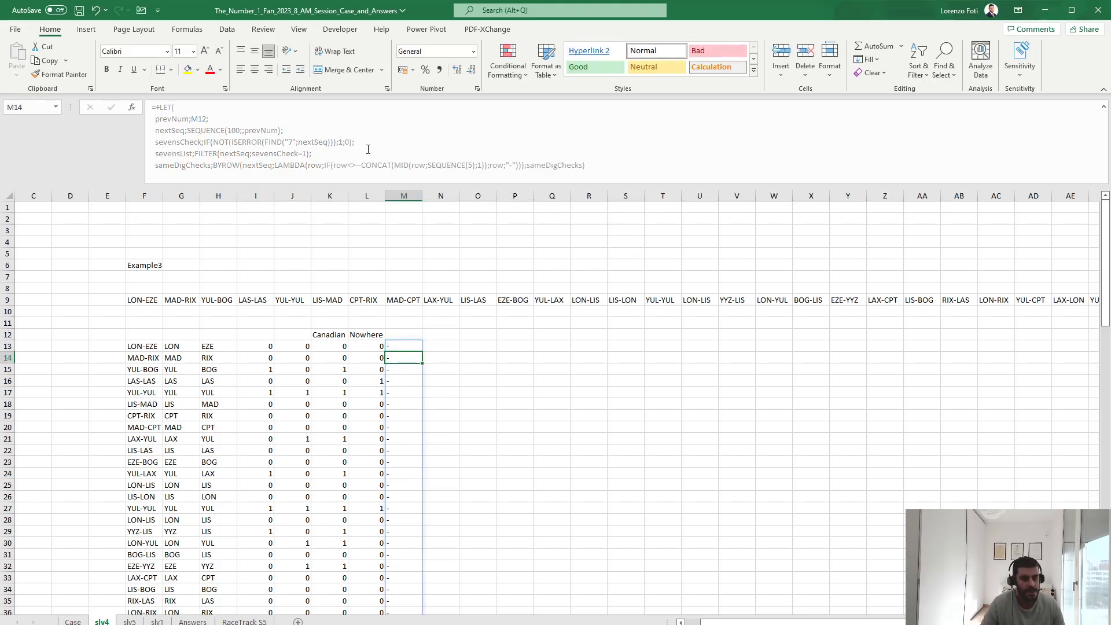
pyautogui.scroll(-20, 385, 461)
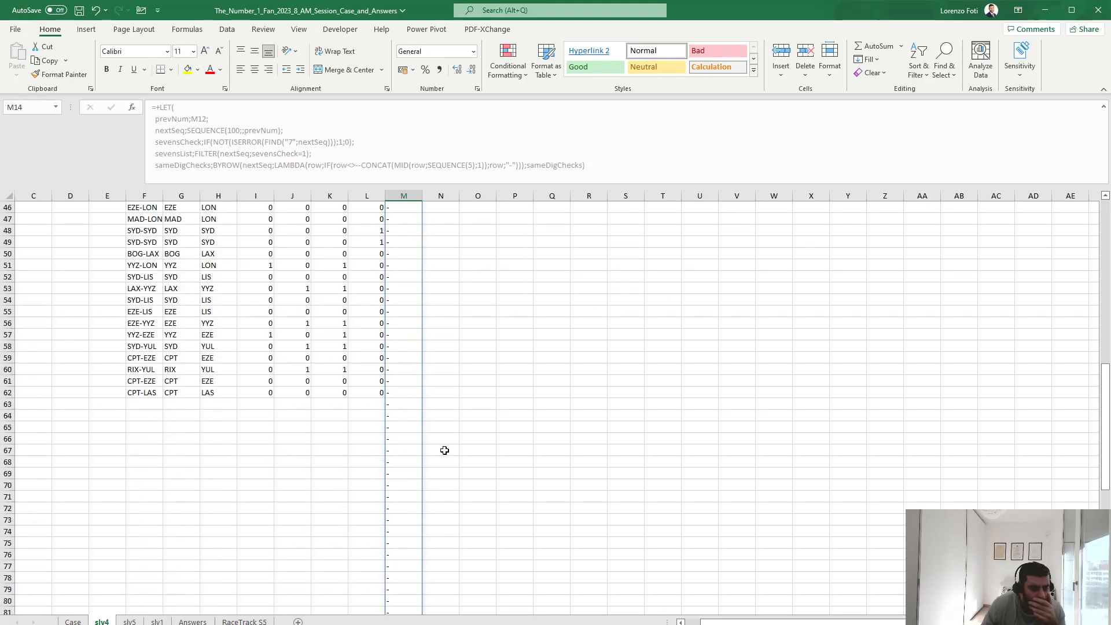
pyautogui.scroll(7, 446, 450)
pyautogui.scroll(18, 446, 451)
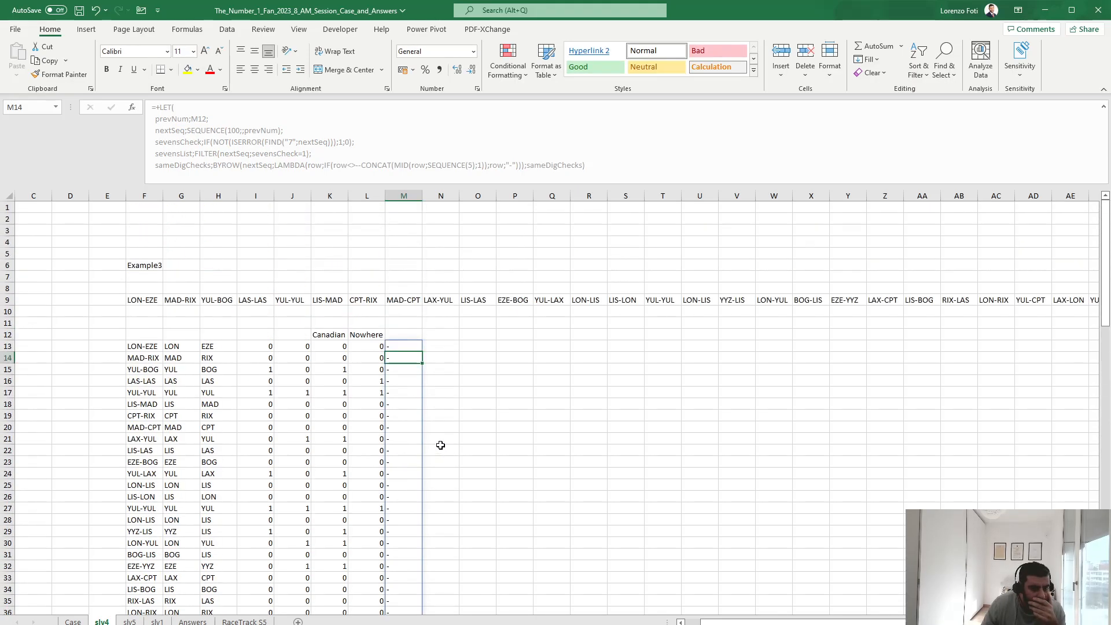
# In the M13 formula, change the IF comparison between row and the CONCAT result to equals (=)
pyautogui.click(400, 347)
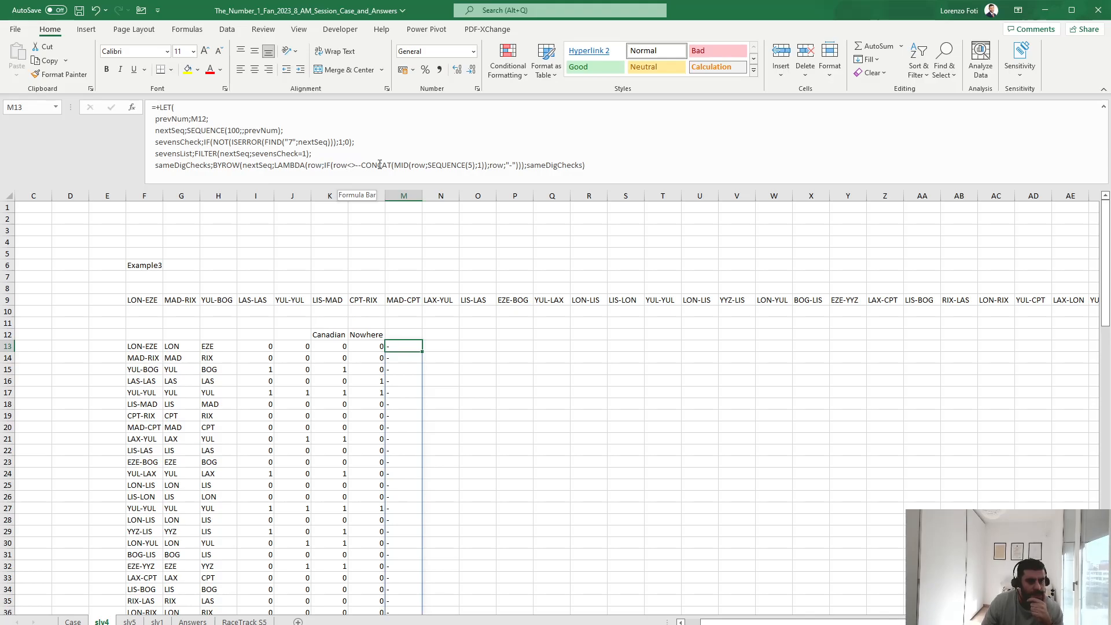
pyautogui.click(470, 165)
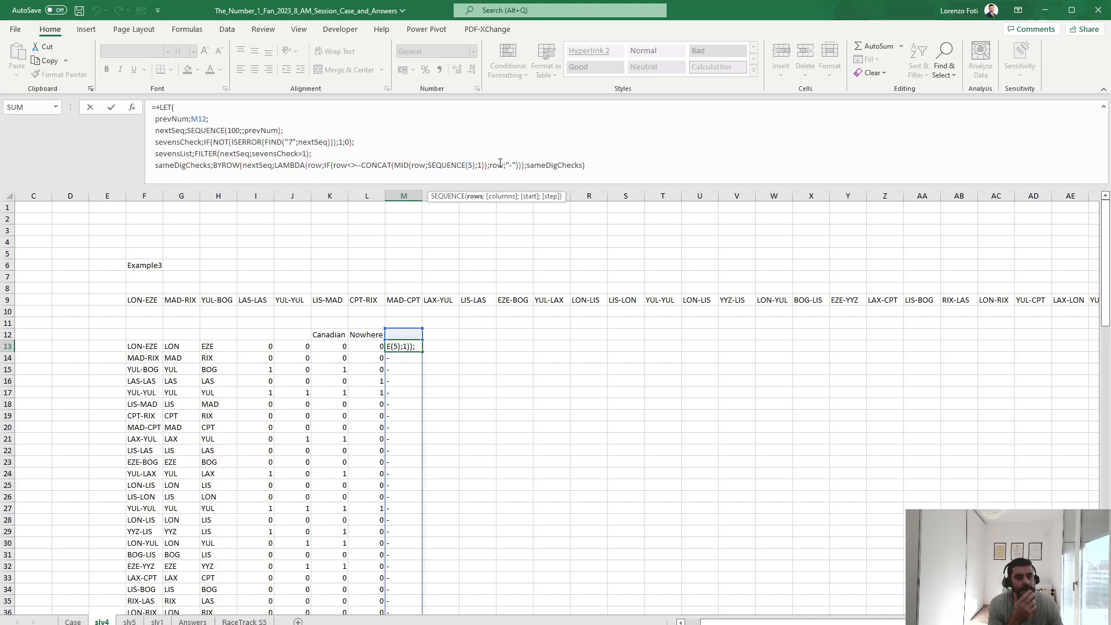
pyautogui.click(356, 165)
pyautogui.press('BackSpace')
pyautogui.press('BackSpace')
pyautogui.write('=')
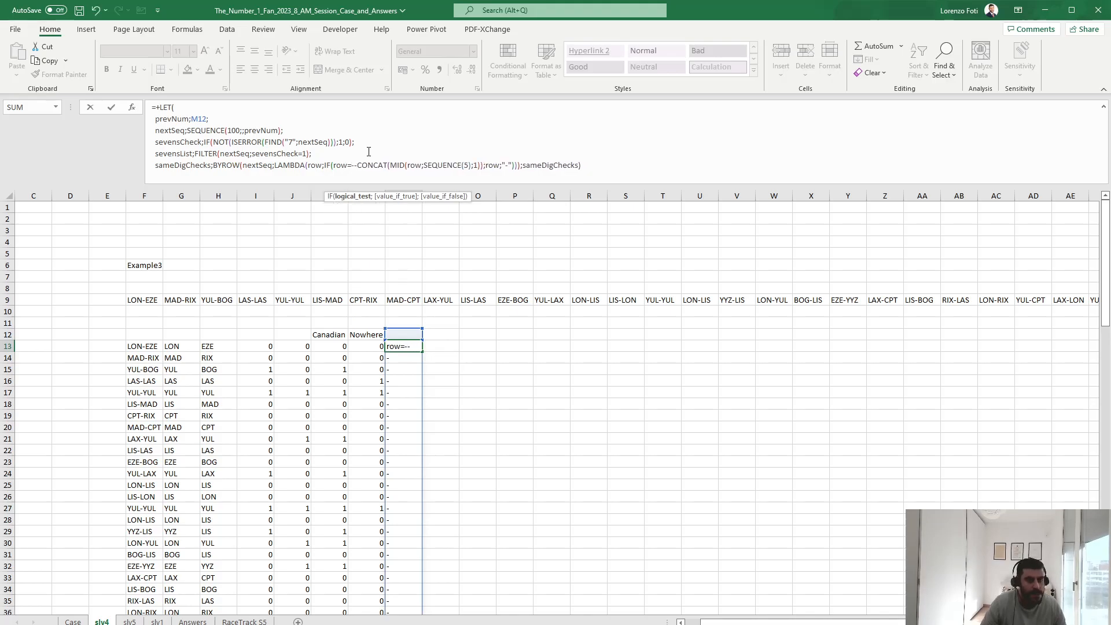
pyautogui.press('Return')
# Go through the spilled results in column M below M13 to examine how the digit check behaves
pyautogui.press('Down')
pyautogui.press('Down')
pyautogui.press('Down')
pyautogui.press('Down')
pyautogui.press('Down')
pyautogui.press('Down')
pyautogui.press('Down')
pyautogui.press('Down')
pyautogui.press('Down')
pyautogui.press('Down')
pyautogui.press('Down')
pyautogui.press('Down')
pyautogui.press('Down')
pyautogui.press('Down')
pyautogui.press('Down')
pyautogui.press('Up')
pyautogui.press('Up')
pyautogui.press('Up')
pyautogui.press('Up')
pyautogui.press('Up')
pyautogui.press('Up')
pyautogui.press('Up')
pyautogui.press('Up')
pyautogui.press('Up')
pyautogui.press('Up')
pyautogui.press('Up')
pyautogui.press('Up')
pyautogui.press('Up')
pyautogui.press('Up')
pyautogui.press('Up')
pyautogui.press('Up')
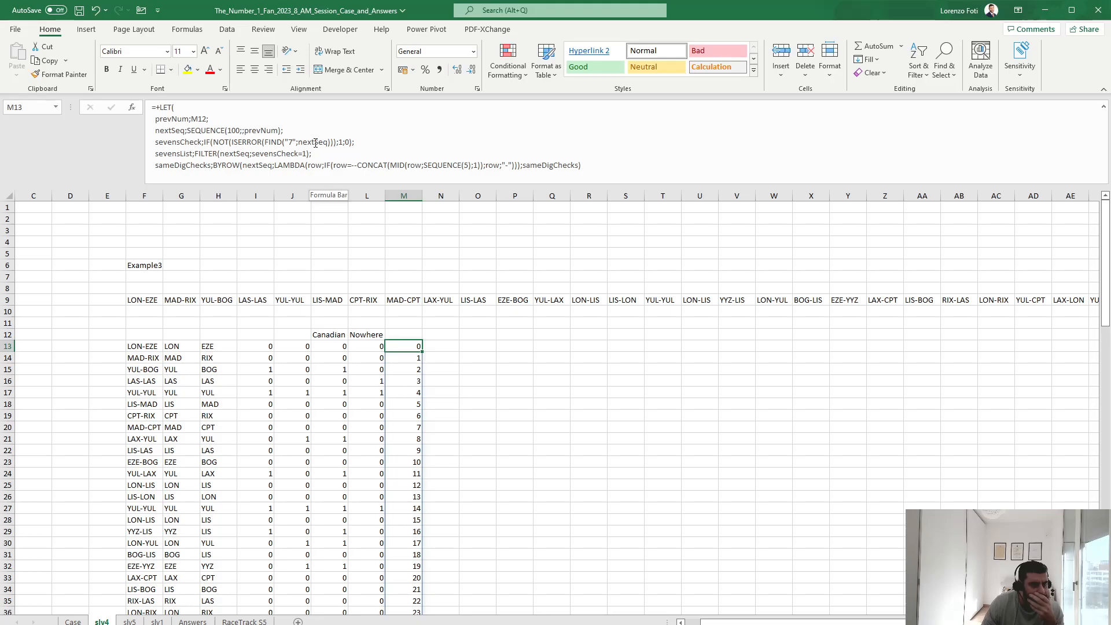
# Wrap the MID function inside CONCAT in UNIQUE in the M13 formula and enter it
pyautogui.click(391, 165)
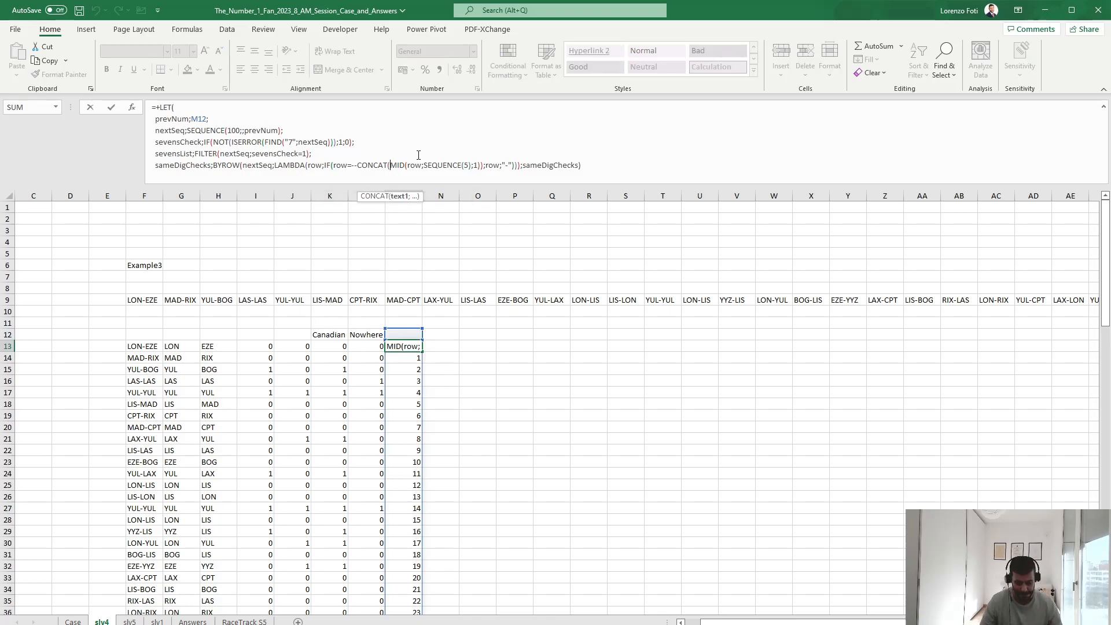
pyautogui.write('seq')
pyautogui.press('BackSpace')
pyautogui.press('BackSpace')
pyautogui.press('BackSpace')
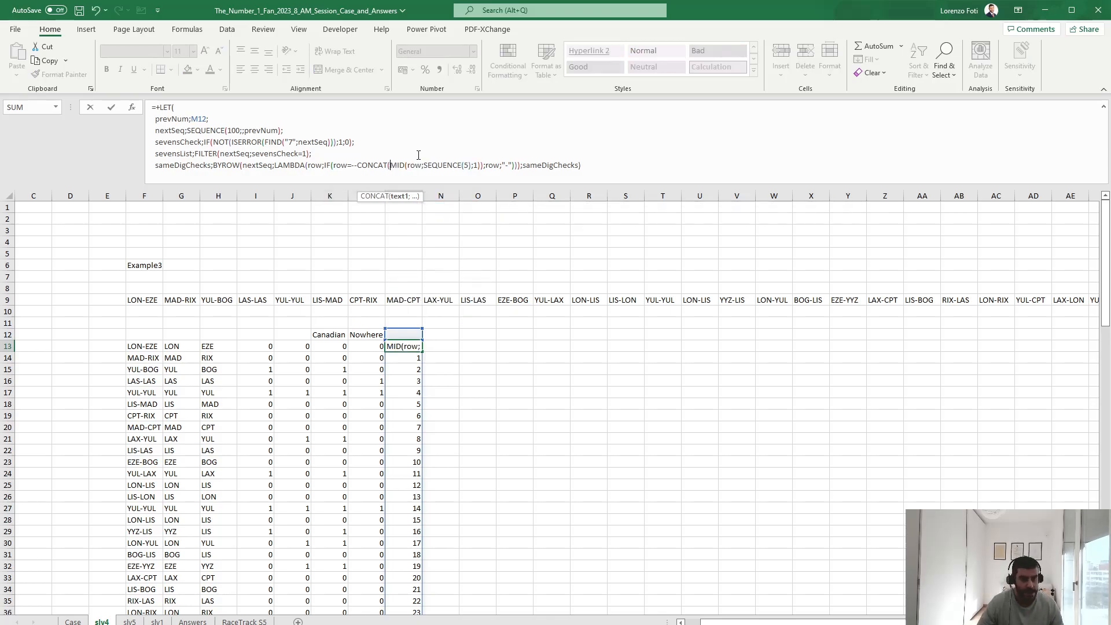
pyautogui.write('uni')
pyautogui.press('Down')
pyautogui.press('Down')
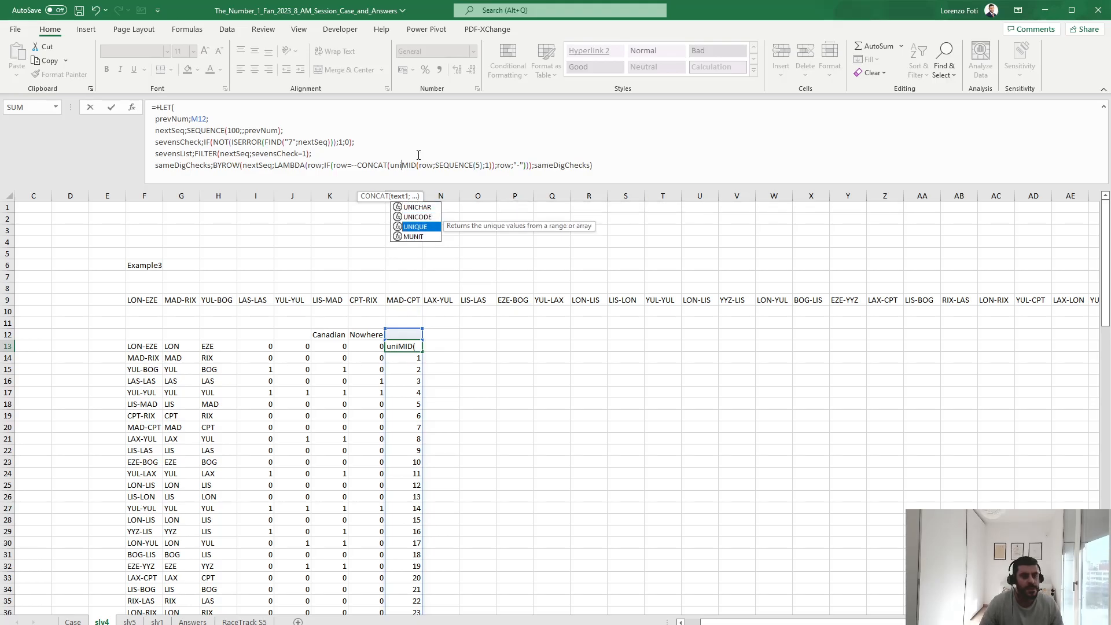
pyautogui.press('Tab')
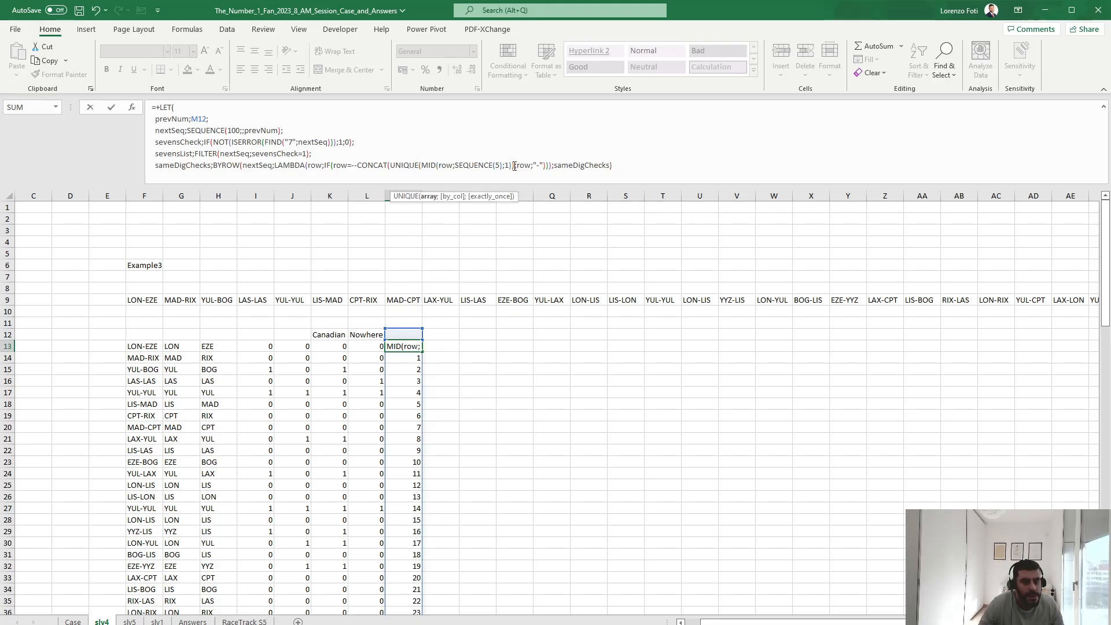
pyautogui.click(512, 165)
pyautogui.press('Right')
pyautogui.write(')')
pyautogui.press('Return')
# Examine the spilled results in column M for numbers with repeated digits
pyautogui.press('Down')
pyautogui.press('Down')
pyautogui.press('Down')
pyautogui.press('Down')
pyautogui.press('Down')
pyautogui.press('Down')
pyautogui.press('Down')
pyautogui.press('Down')
pyautogui.press('Down')
pyautogui.press('Down')
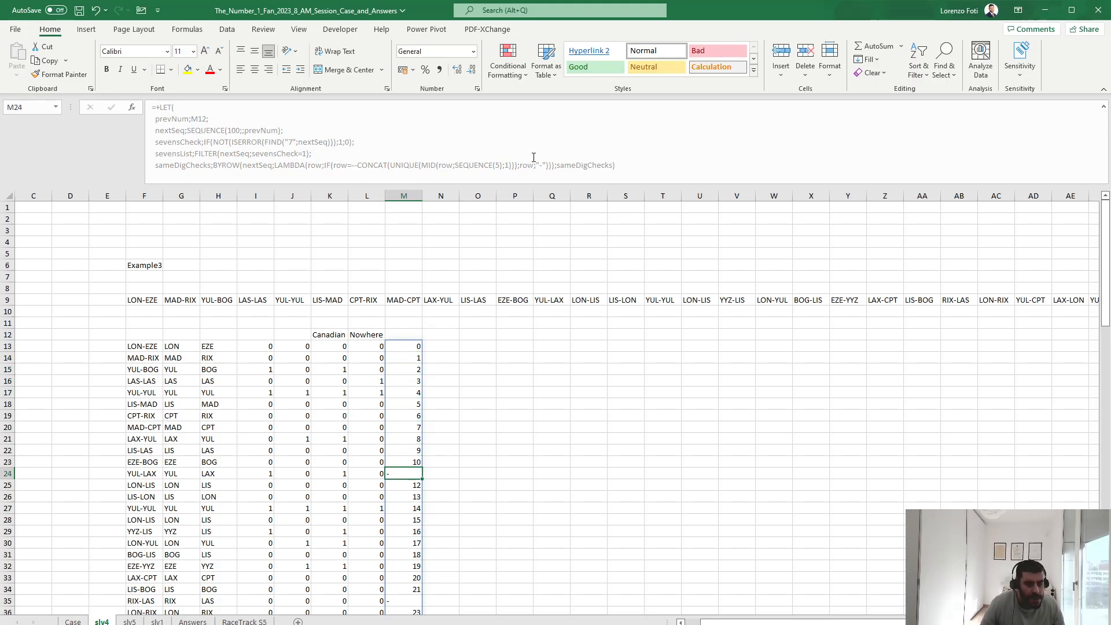
pyautogui.scroll(-4, 436, 514)
pyautogui.scroll(4, 410, 494)
# Change the IF outputs in the sameDigChecks definition of M13 to 1 when true and 0 when false
pyautogui.click(417, 347)
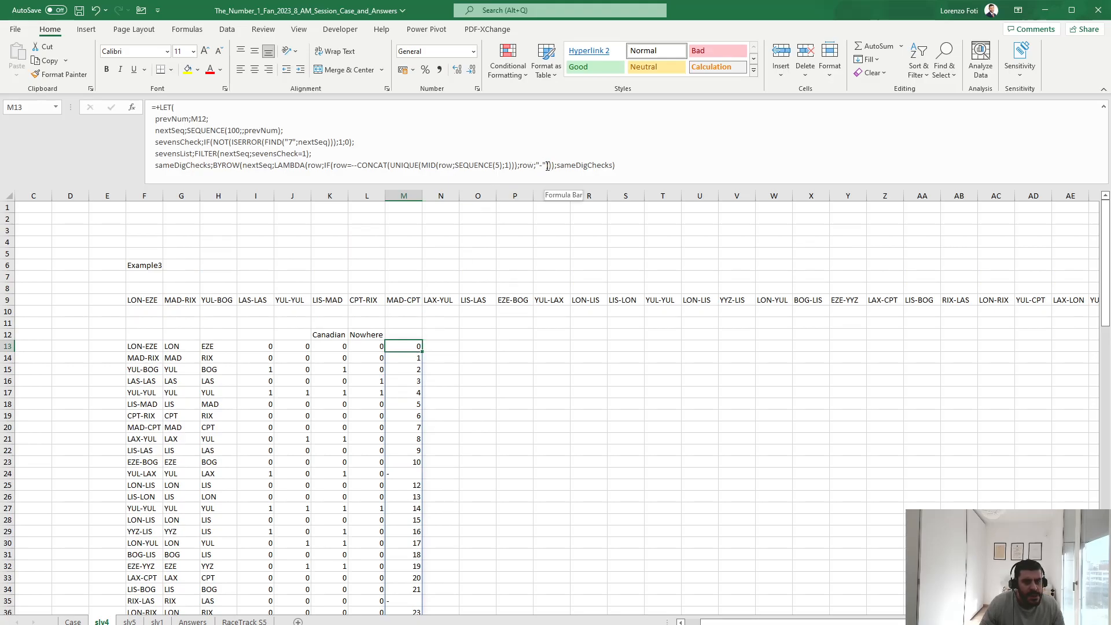
pyautogui.doubleClick(527, 165)
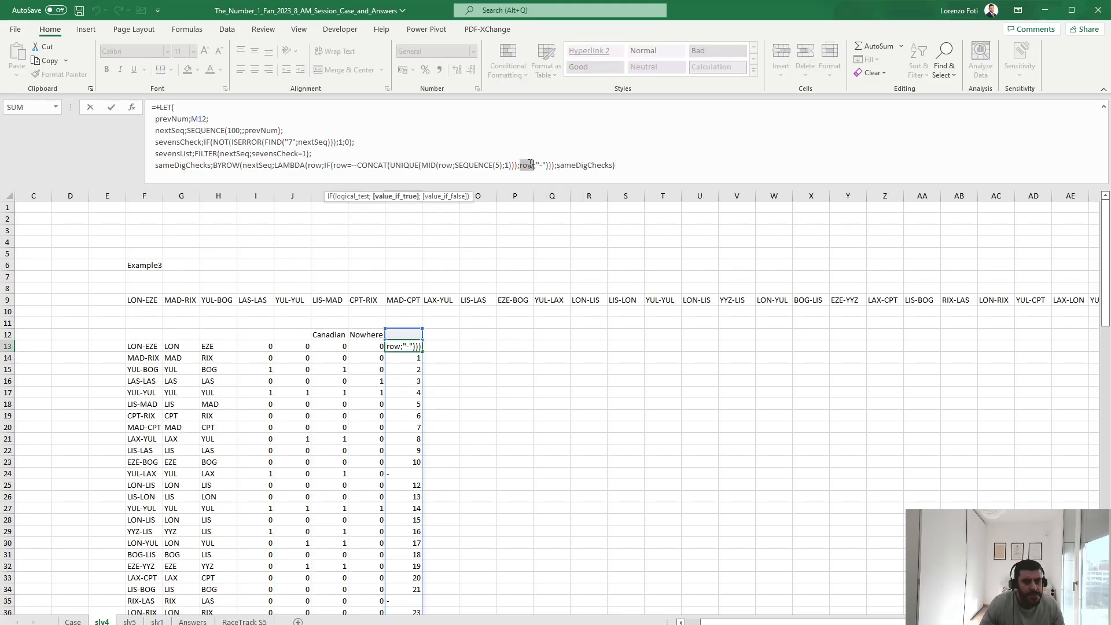
pyautogui.write('1')
pyautogui.moveTo(536, 165); pyautogui.dragTo(527, 165)
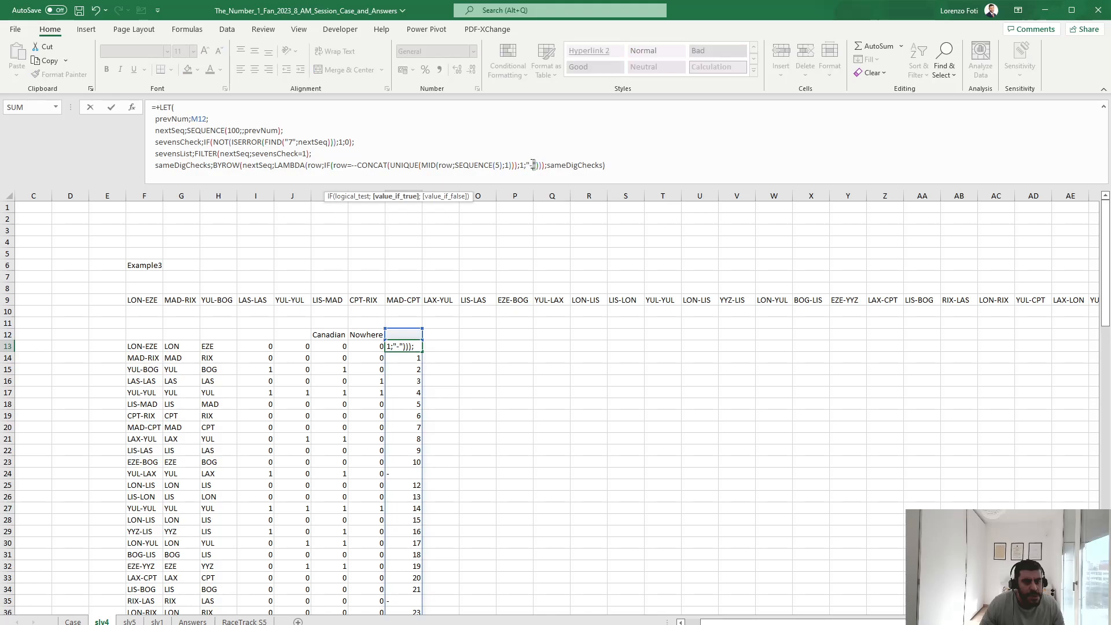
pyautogui.write('0')
pyautogui.press('Return')
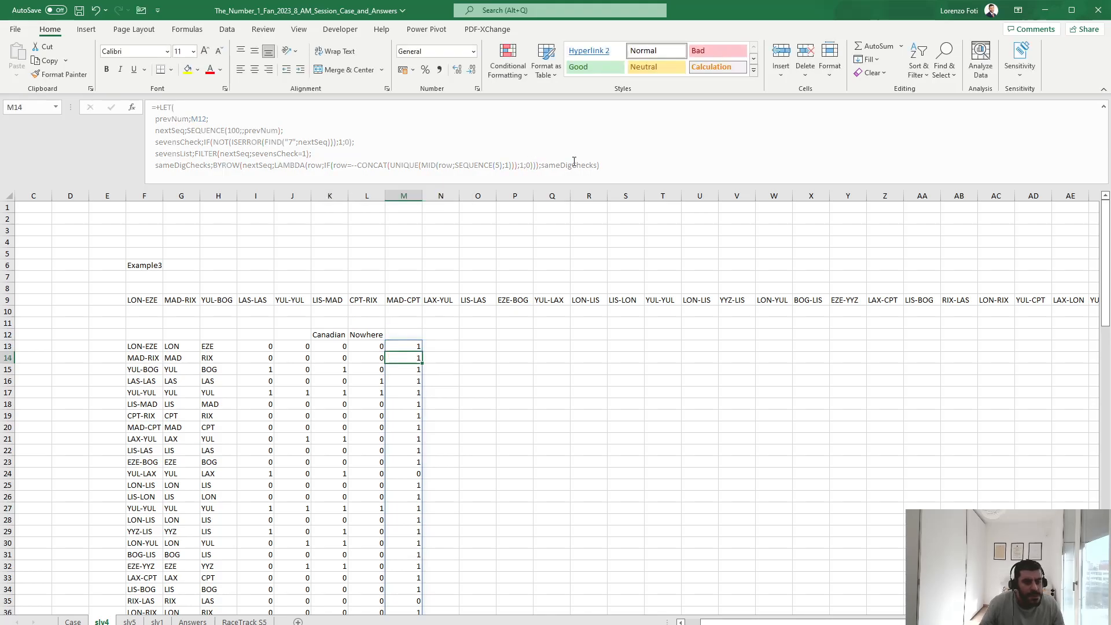
# Change the comparison in the sameDigChecks IF of M13 to not equal (<>)
pyautogui.press('Up')
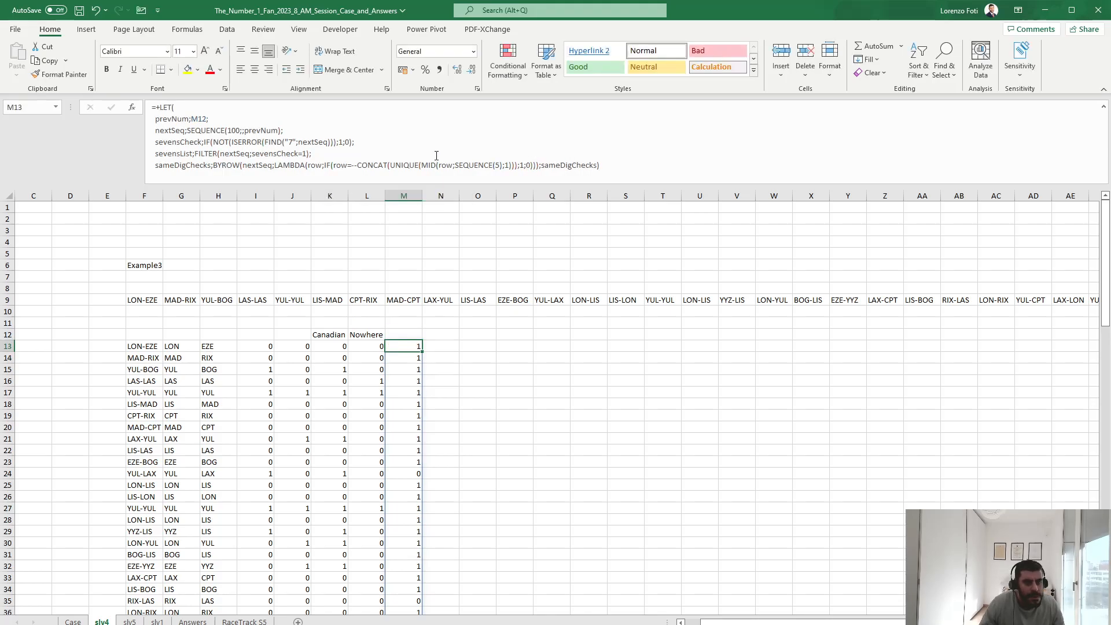
pyautogui.moveTo(353, 165); pyautogui.dragTo(348, 165)
pyautogui.write('<>')
pyautogui.press('Return')
# Make the nextSeq sequence in the M13 formula start at prevNum+1
pyautogui.press('Up')
pyautogui.click(314, 126)
pyautogui.write('+')
pyautogui.write('1')
pyautogui.hotkey('ctrl', 'Return')
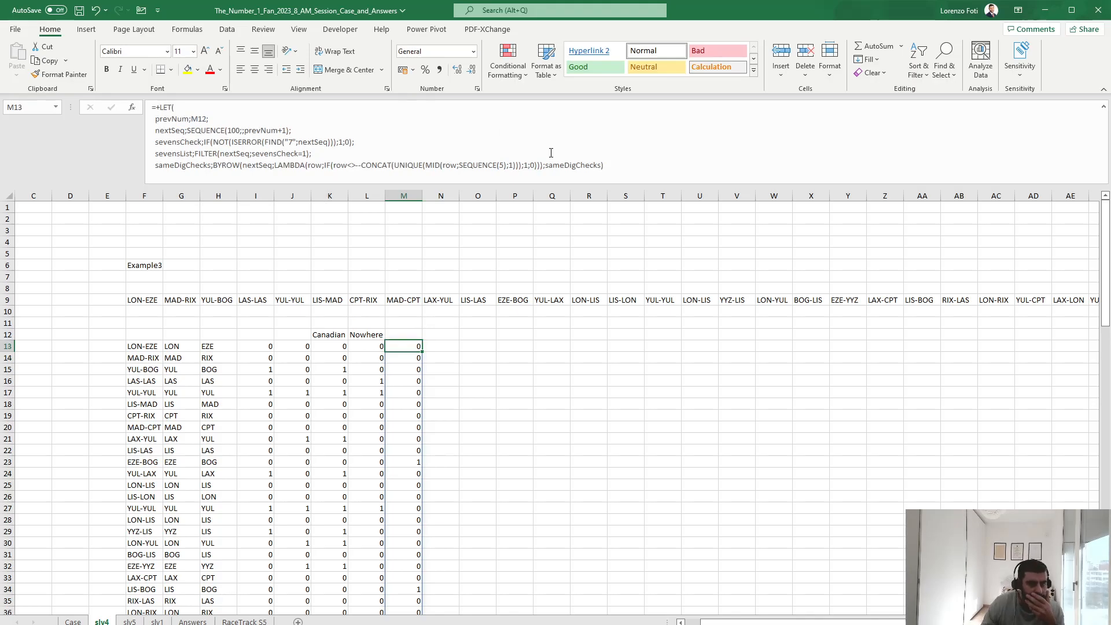
# Replace the final sameDigChecks output of the M13 formula with an IFS function on a new line
pyautogui.doubleClick(602, 161)
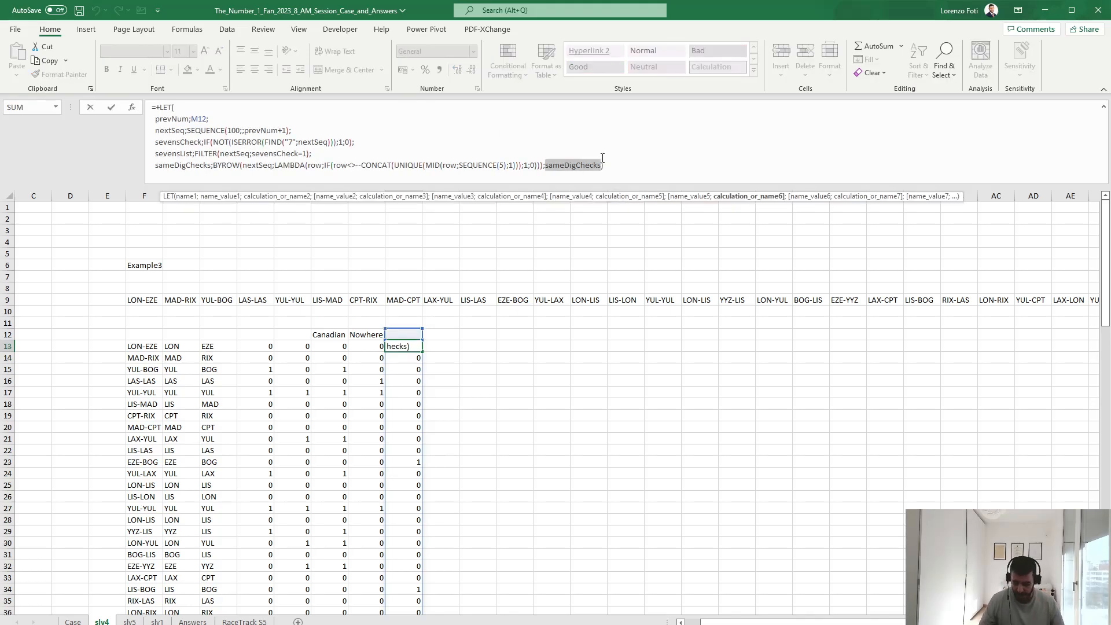
pyautogui.press('Delete')
pyautogui.press('Delete')
pyautogui.hotkey('alt', 'Return')
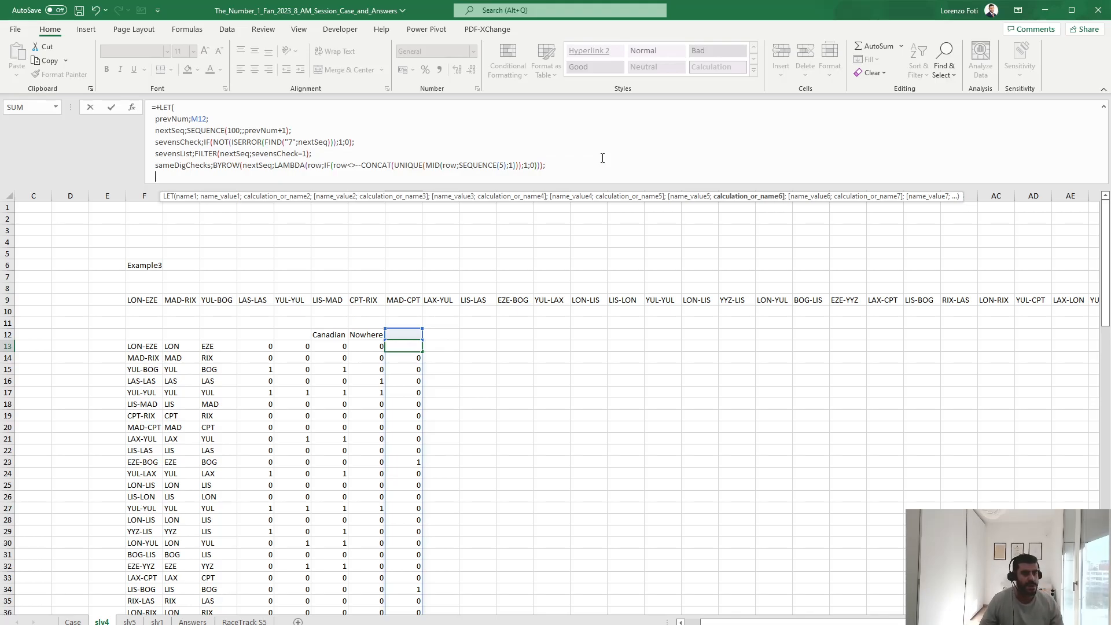
pyautogui.write('ifs(')
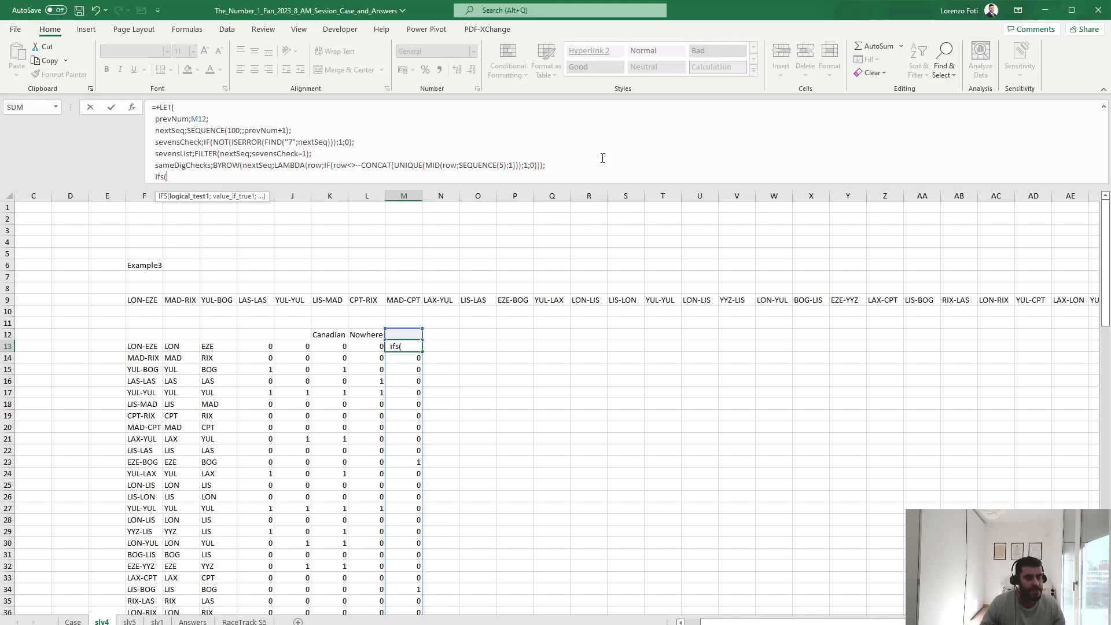
pyautogui.write('and(')
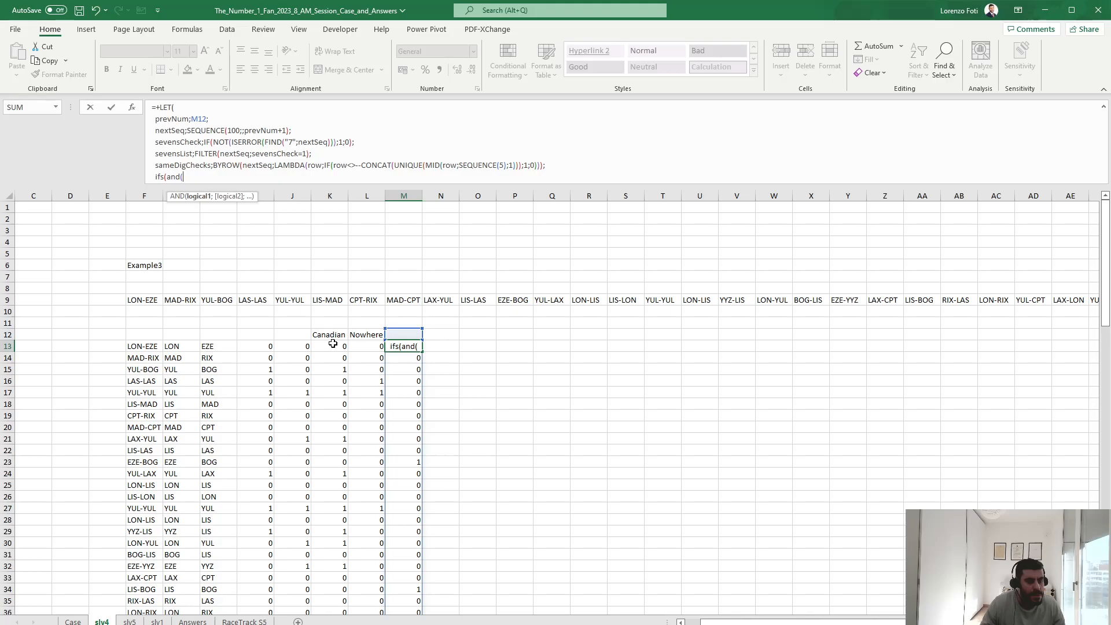
pyautogui.press('BackSpace')
pyautogui.press('BackSpace')
pyautogui.press('BackSpace')
pyautogui.press('BackSpace')
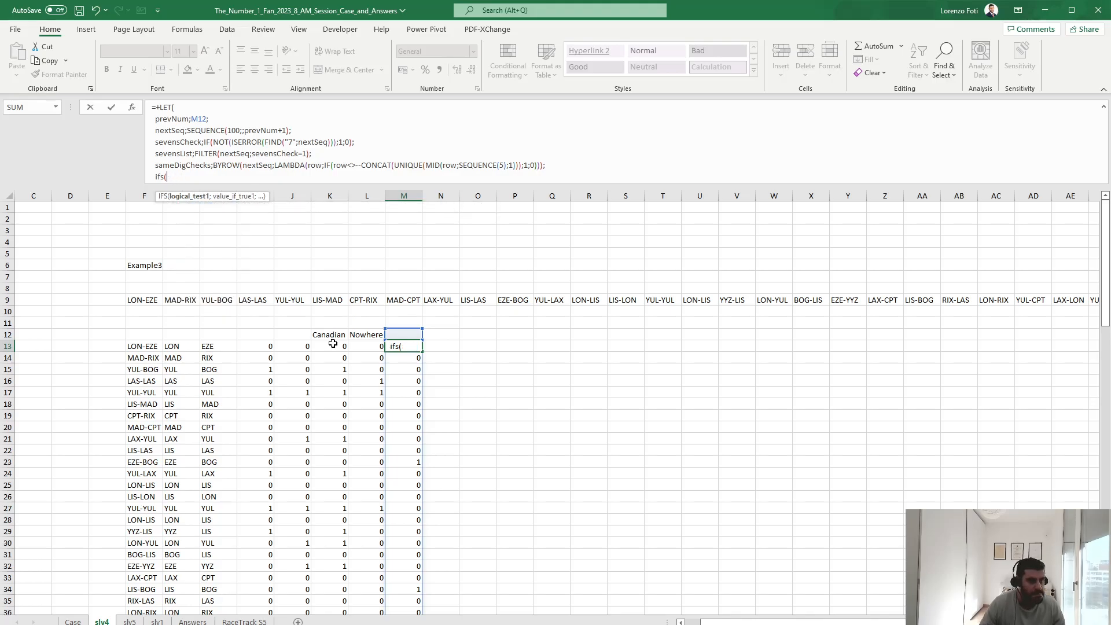
# Enter K13+L13=2 as the first logical test of the IFS in M13
pyautogui.click(334, 345)
pyautogui.write('+')
pyautogui.click(372, 347)
pyautogui.write('=2;')
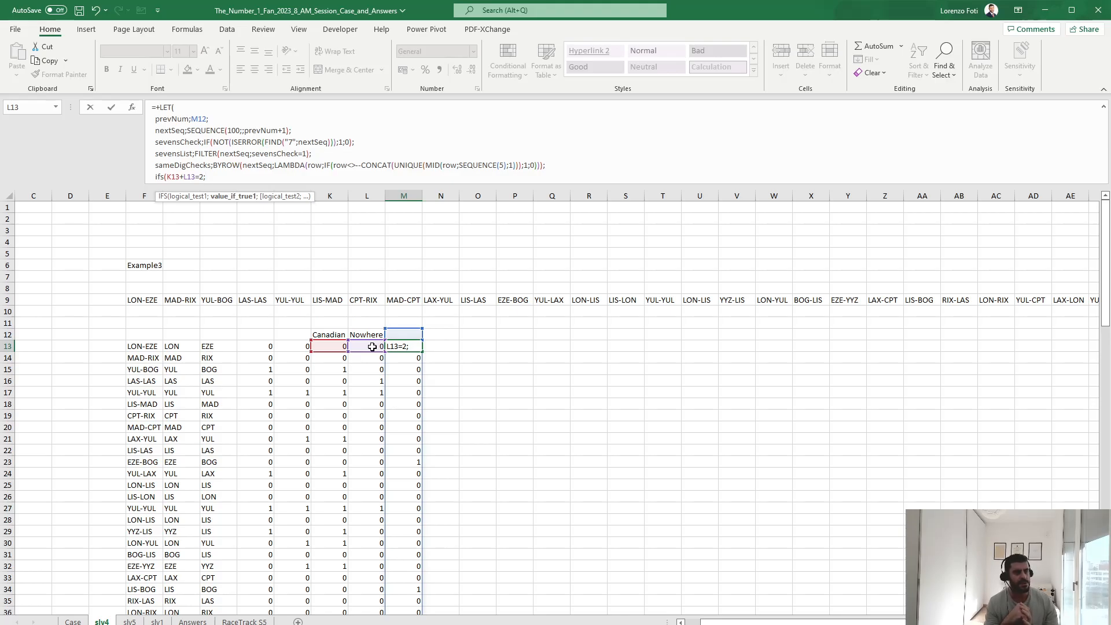
# Begin the first IFS result with TAKE around a FILTER of nextSeq, opening a parenthesis for its include criteria
pyautogui.write('t')
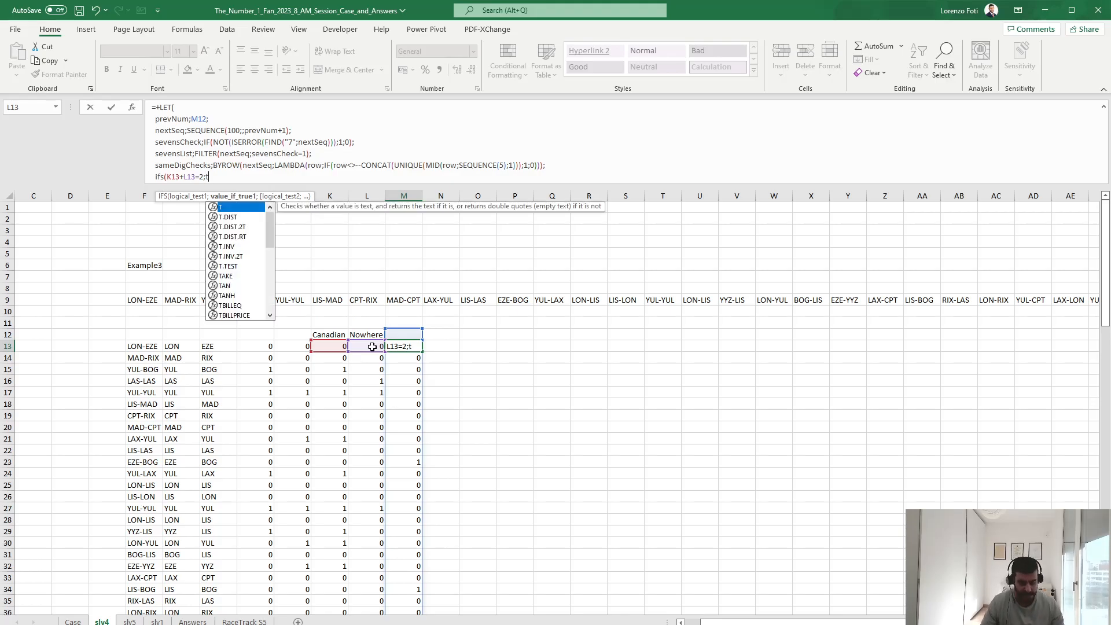
pyautogui.write('ake(nex')
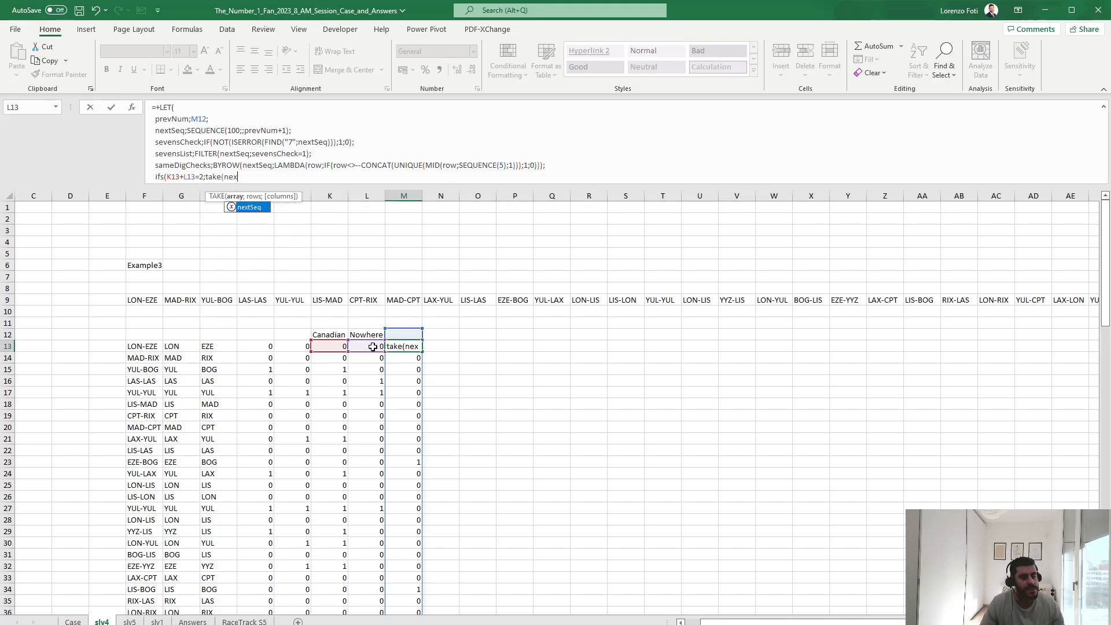
pyautogui.press('Tab')
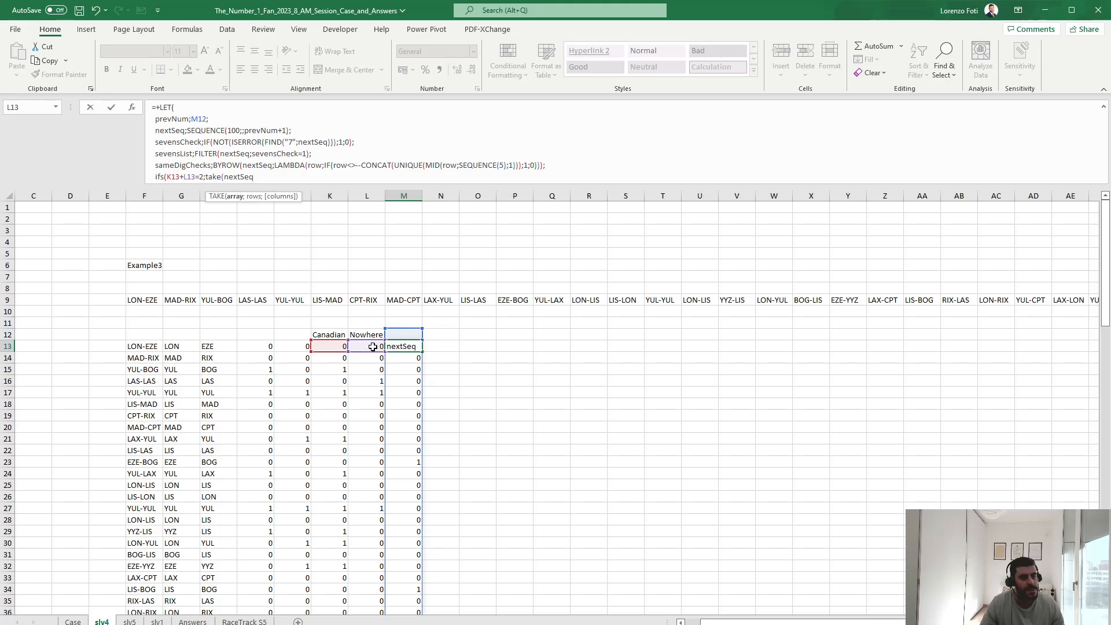
pyautogui.press('BackSpace')
pyautogui.press('BackSpace')
pyautogui.press('BackSpace')
pyautogui.press('BackSpace')
pyautogui.press('BackSpace')
pyautogui.press('BackSpace')
pyautogui.press('BackSpace')
pyautogui.write('filter(')
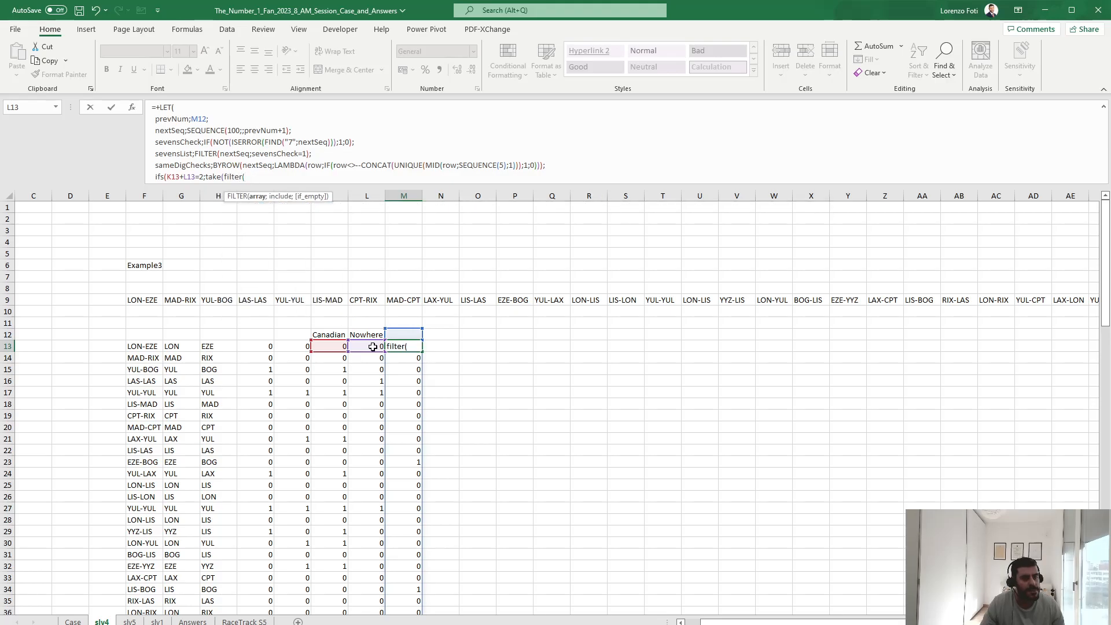
pyautogui.write('next')
pyautogui.press('Tab')
pyautogui.write(';(')
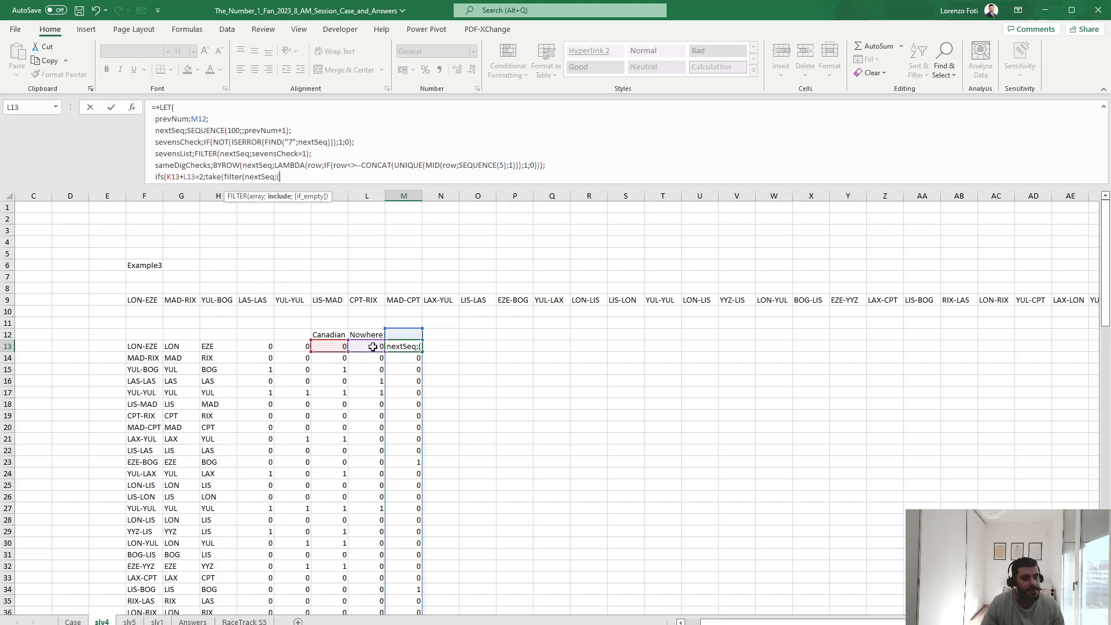
# Filter by (sevensCheck=1)*(sameDigChecks=1) and have TAKE return 1 row for the first IFS result
pyautogui.write('sev')
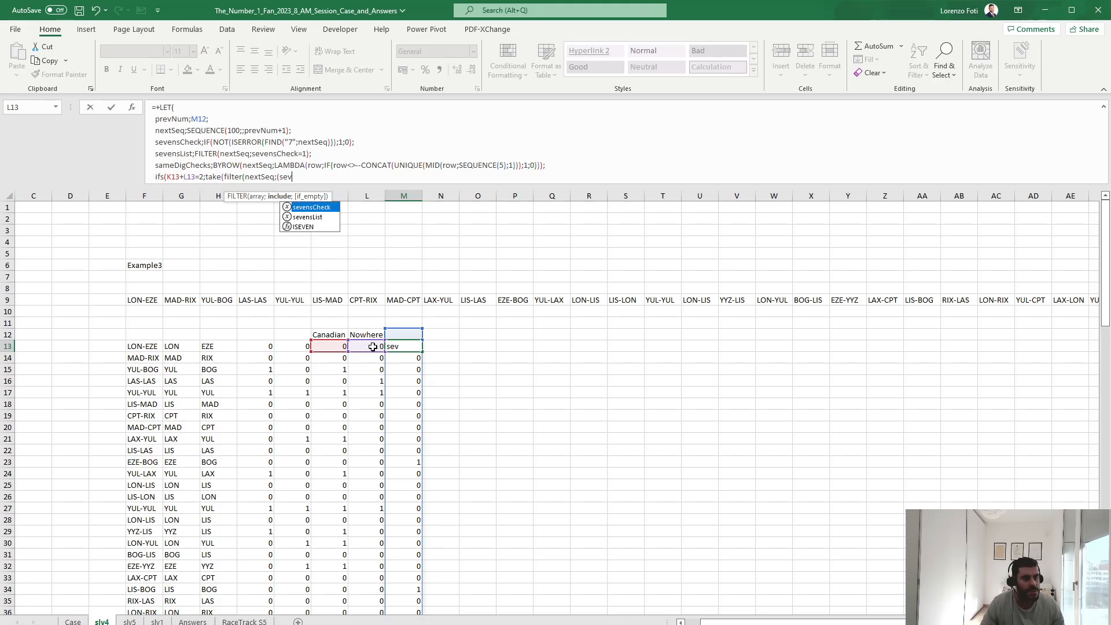
pyautogui.press('Tab')
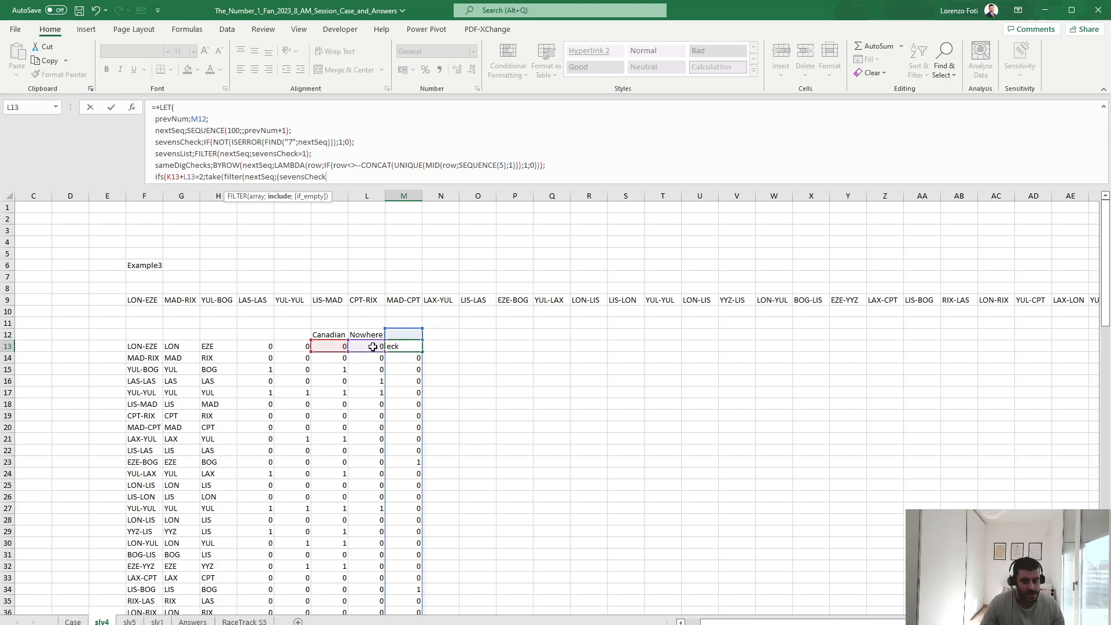
pyautogui.write('=1)*')
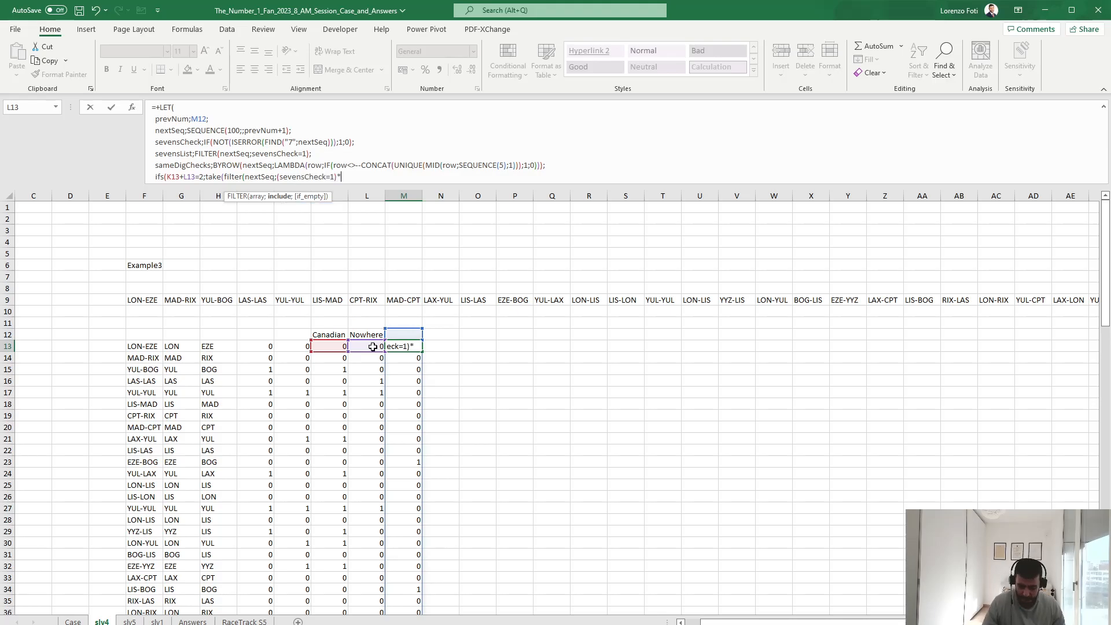
pyautogui.write('(sam')
pyautogui.press('Tab')
pyautogui.write('?')
pyautogui.press('BackSpace')
pyautogui.write('=1')
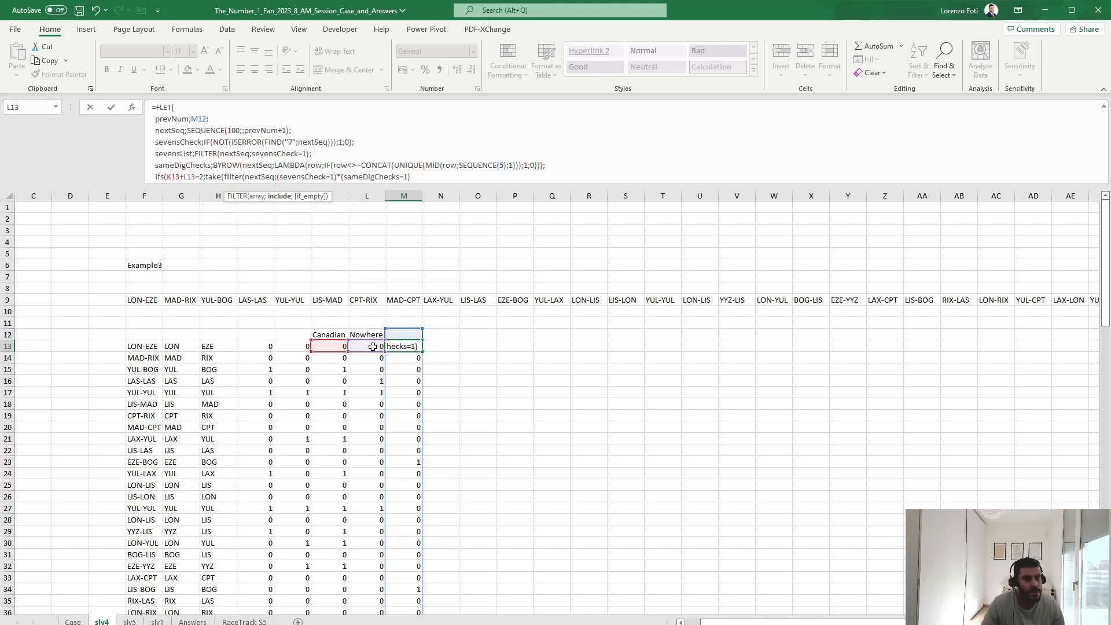
pyautogui.write('))')
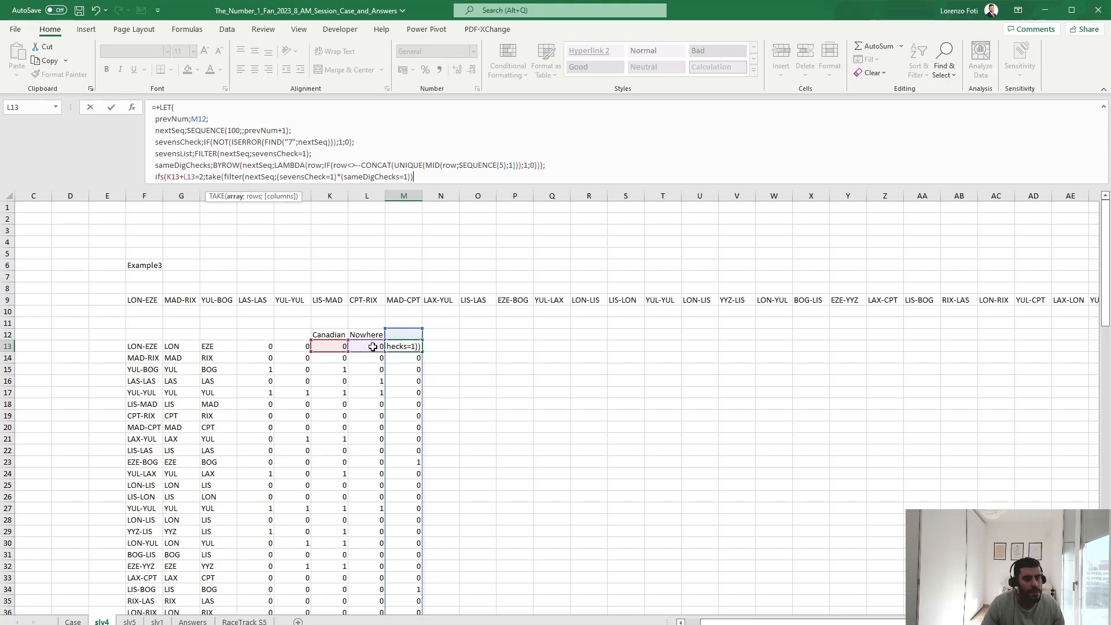
pyautogui.write(';1);')
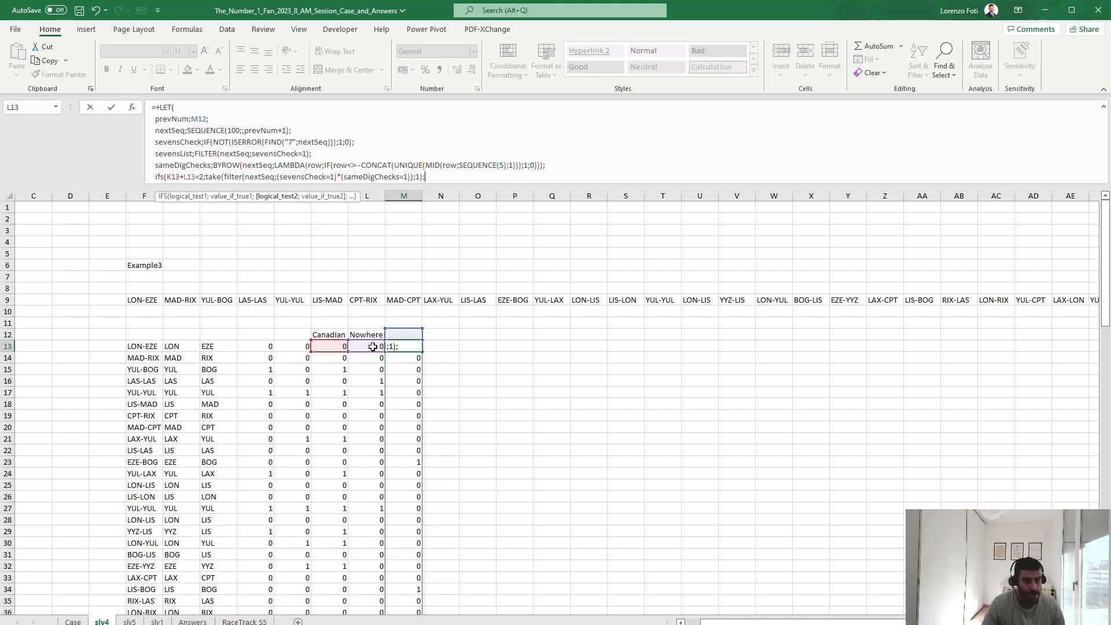
# Add a second IFS condition K13=1 that returns TAKE(sevensList;1)
pyautogui.click(332, 347)
pyautogui.write('=1')
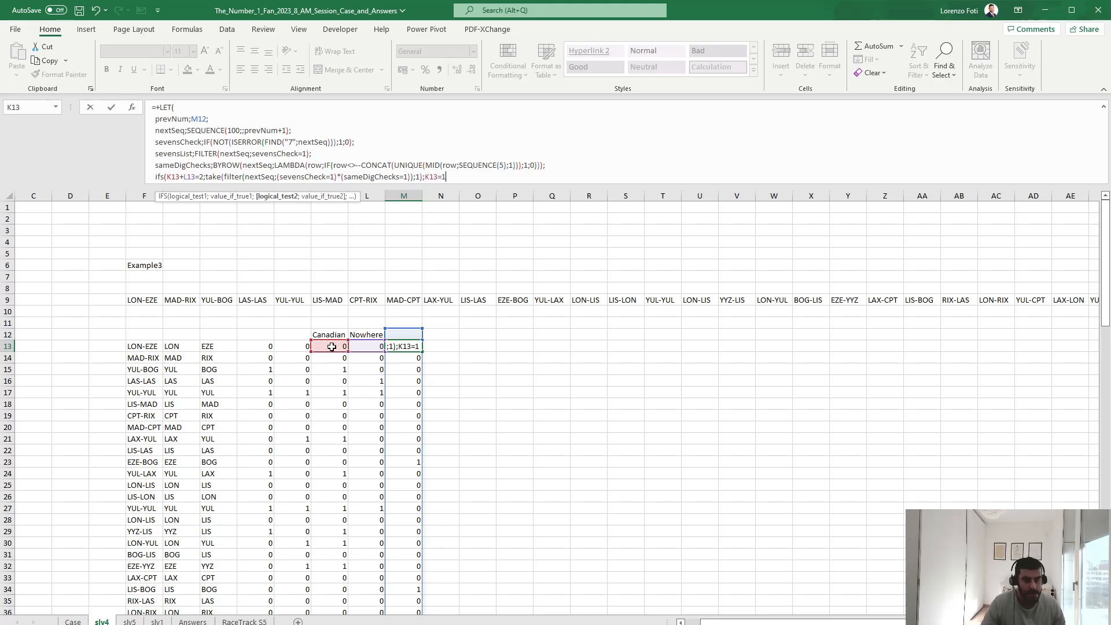
pyautogui.write(';take')
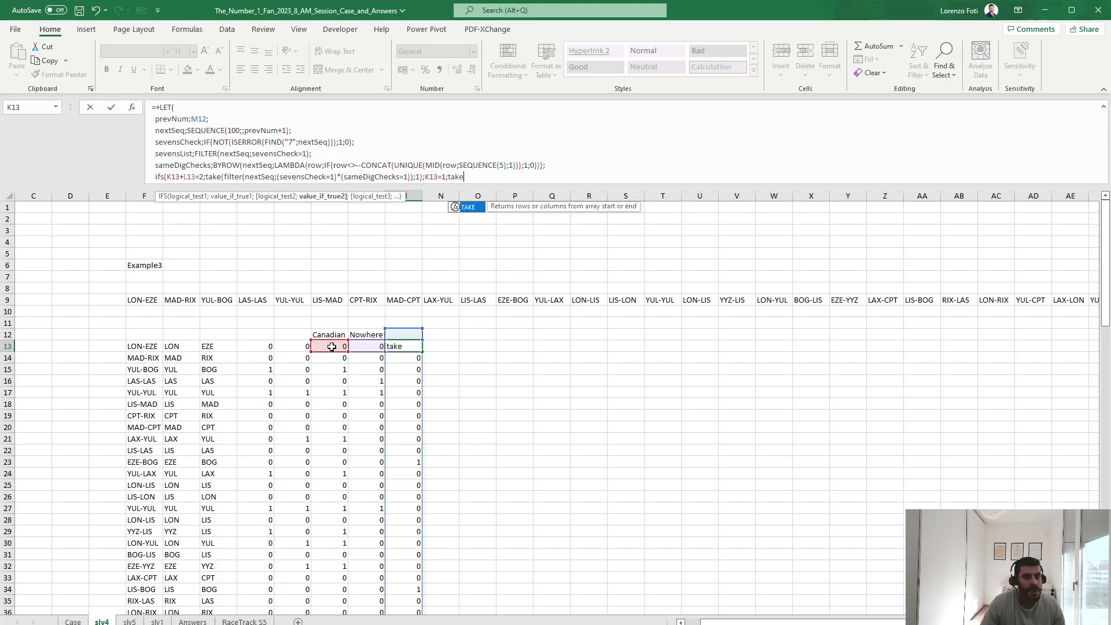
pyautogui.write('(')
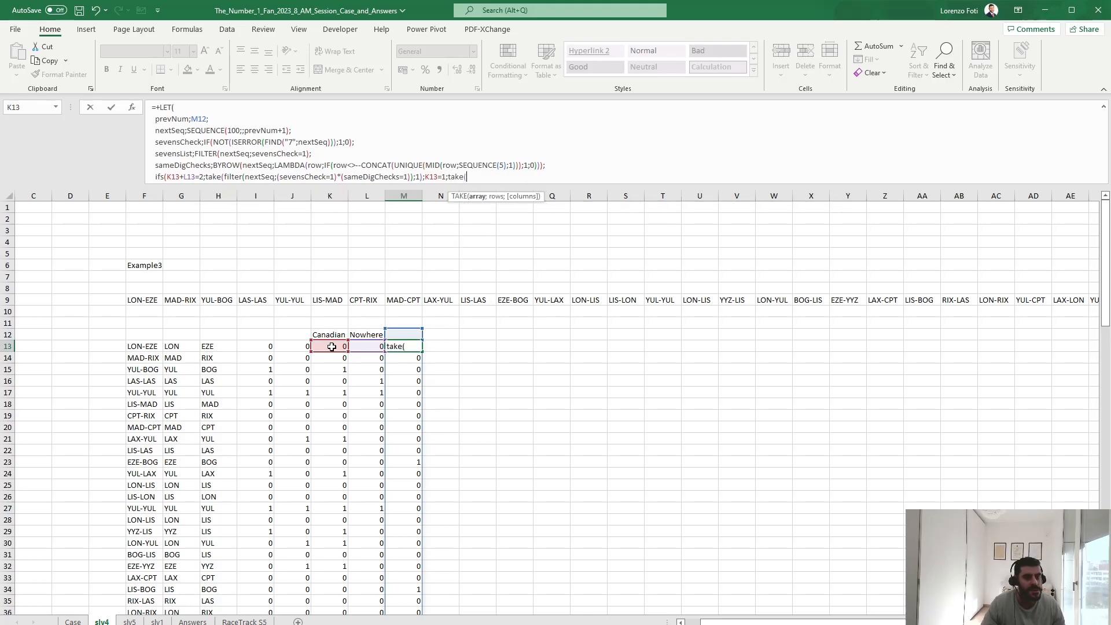
pyautogui.write('sev')
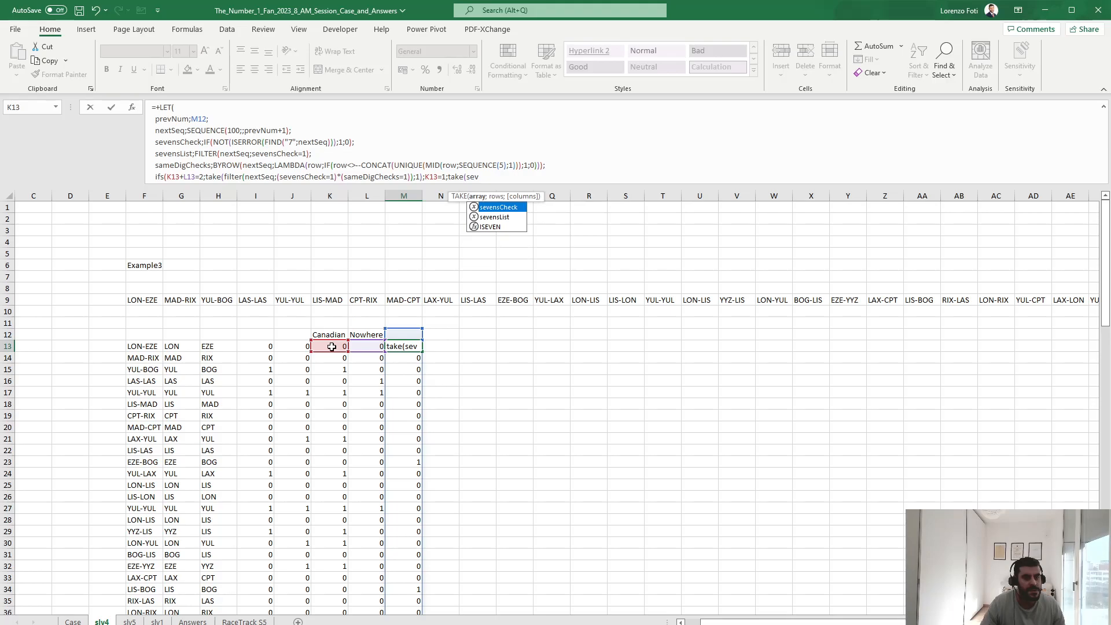
pyautogui.press('Return')
pyautogui.press('Return')
pyautogui.write('sev')
pyautogui.press('Down')
pyautogui.press('Tab')
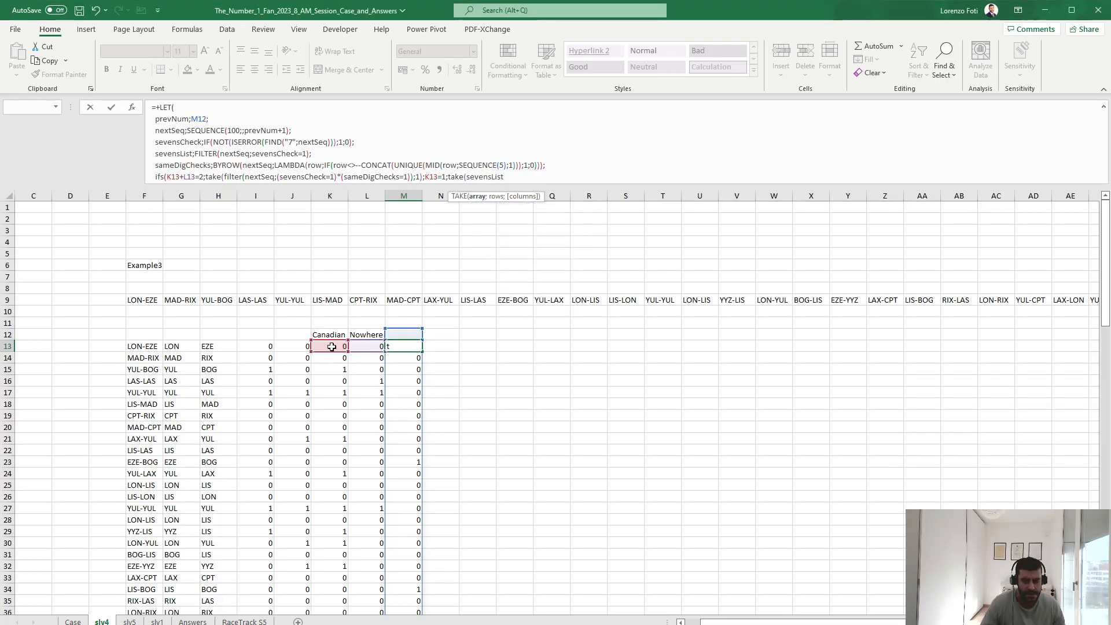
pyautogui.write(';1)')
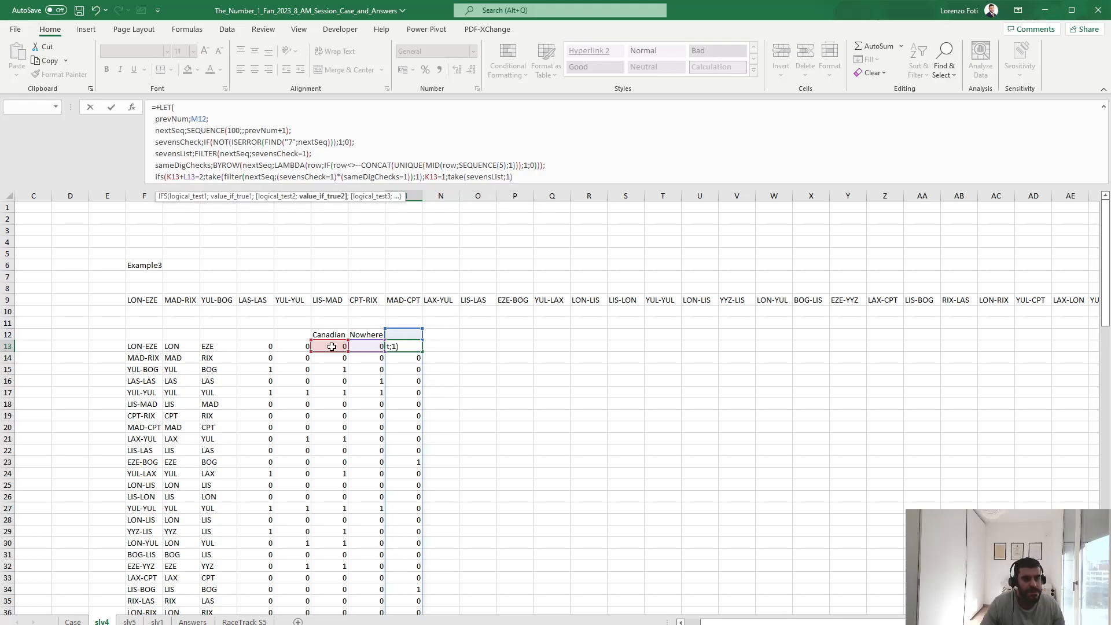
# Add a third IFS condition L13=1 that takes 1 row from FILTER(nextSeq;sameDigChecks=1)
pyautogui.write(';')
pyautogui.click(374, 346)
pyautogui.write('=1;')
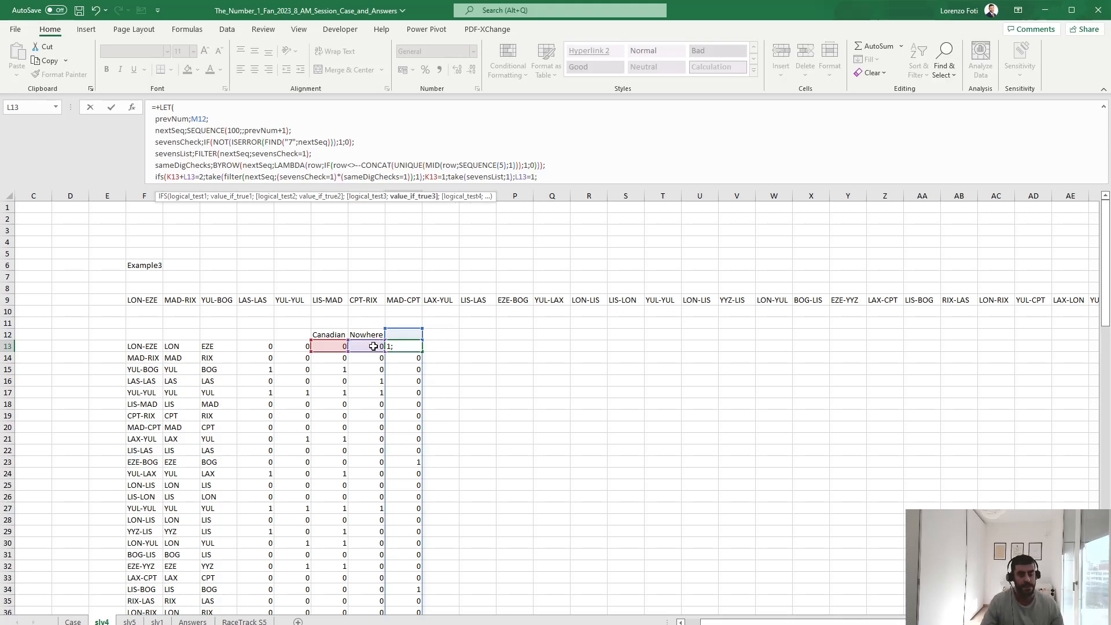
pyautogui.write('take(filter(nex')
pyautogui.press('Tab')
pyautogui.write(';sameDigChecks')
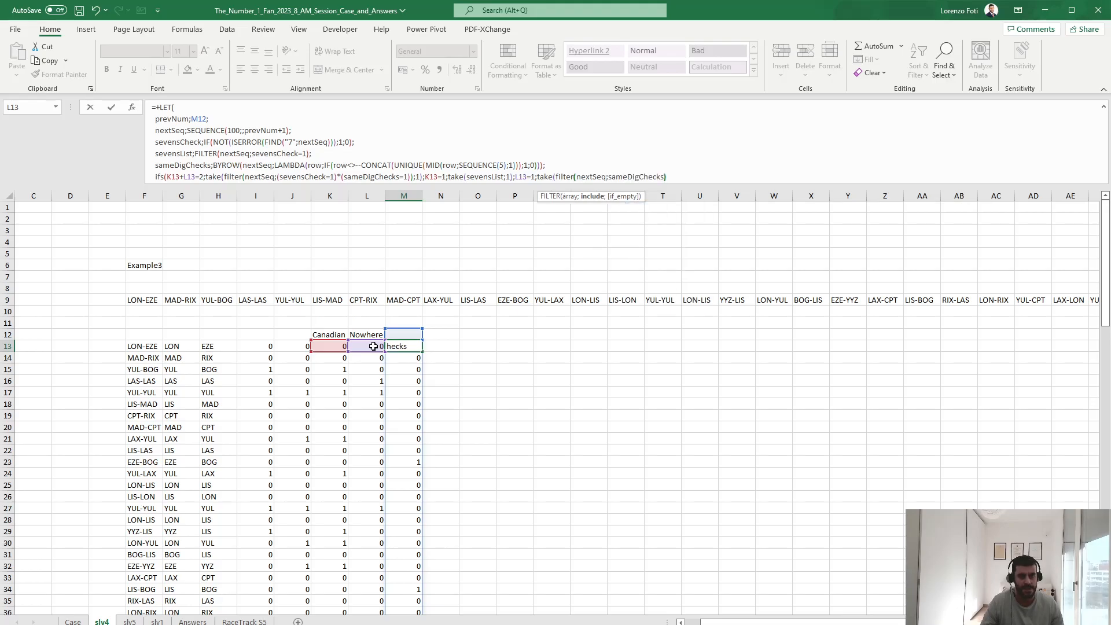
pyautogui.write('=1)')
pyautogui.write(';1')
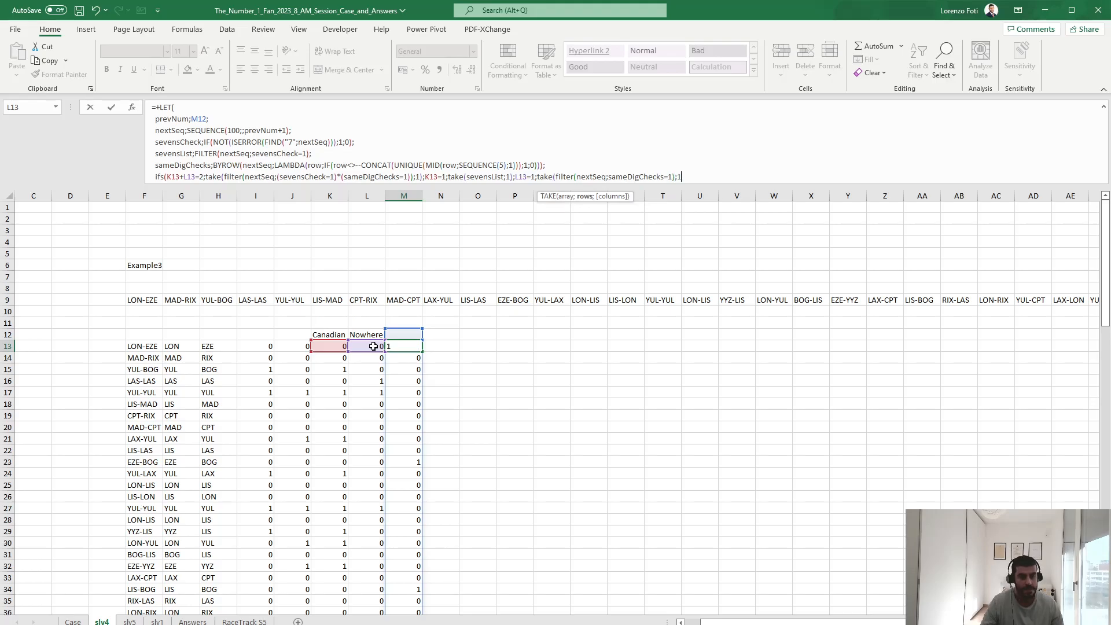
# Add a TRUE fallback returning prevNum+1 to the IFS and commit the M13 formula
pyautogui.write(');true')
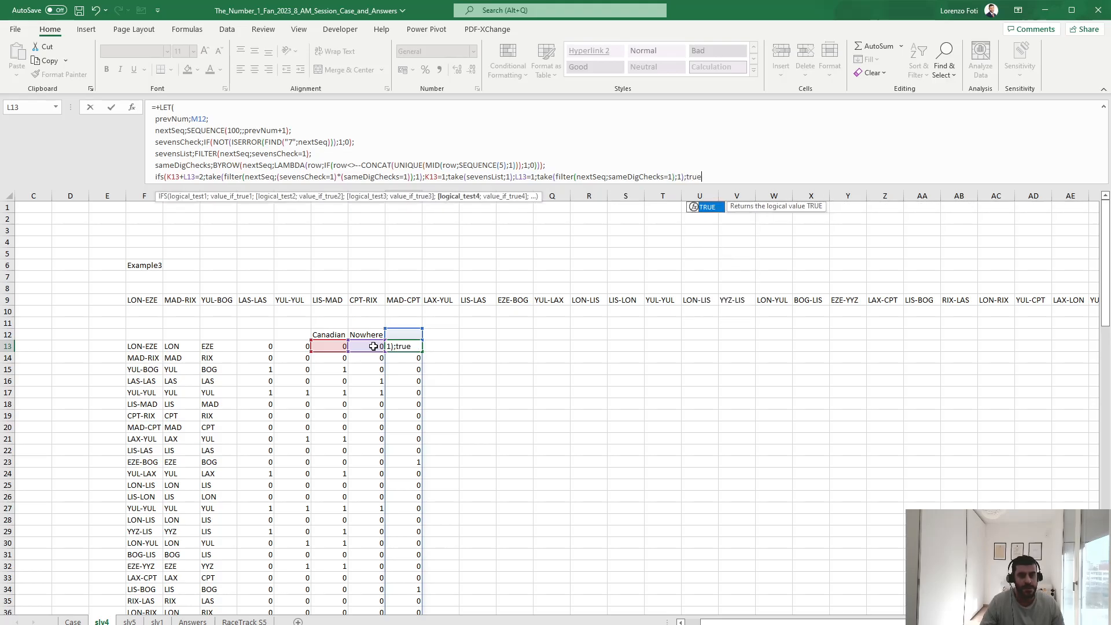
pyautogui.write(';prevNum+M12')
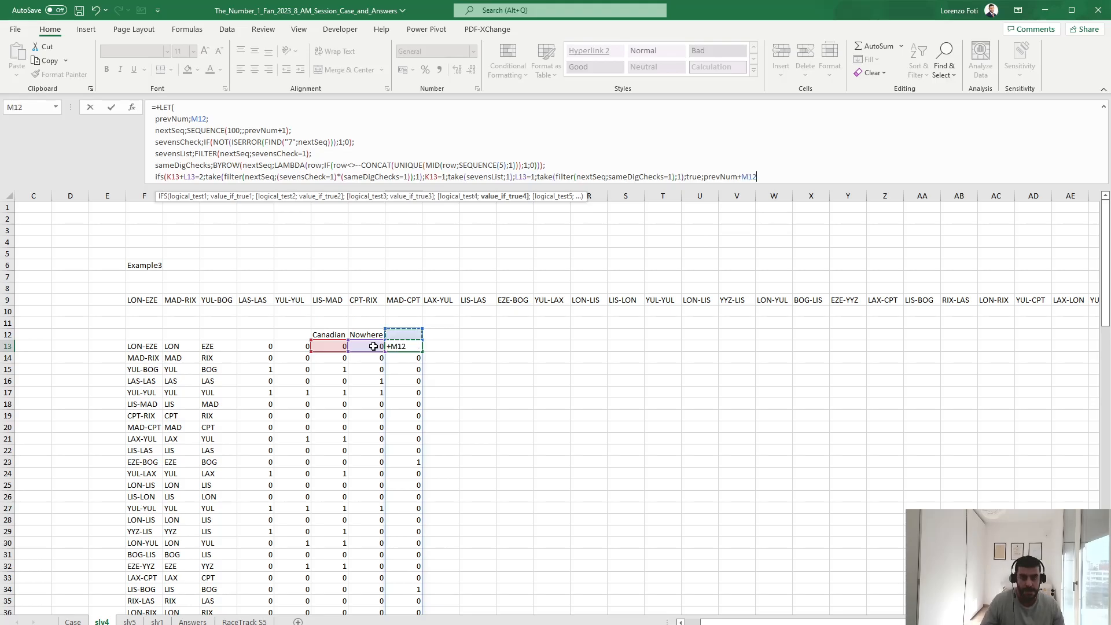
pyautogui.press('BackSpace')
pyautogui.press('BackSpace')
pyautogui.press('BackSpace')
pyautogui.write('1')
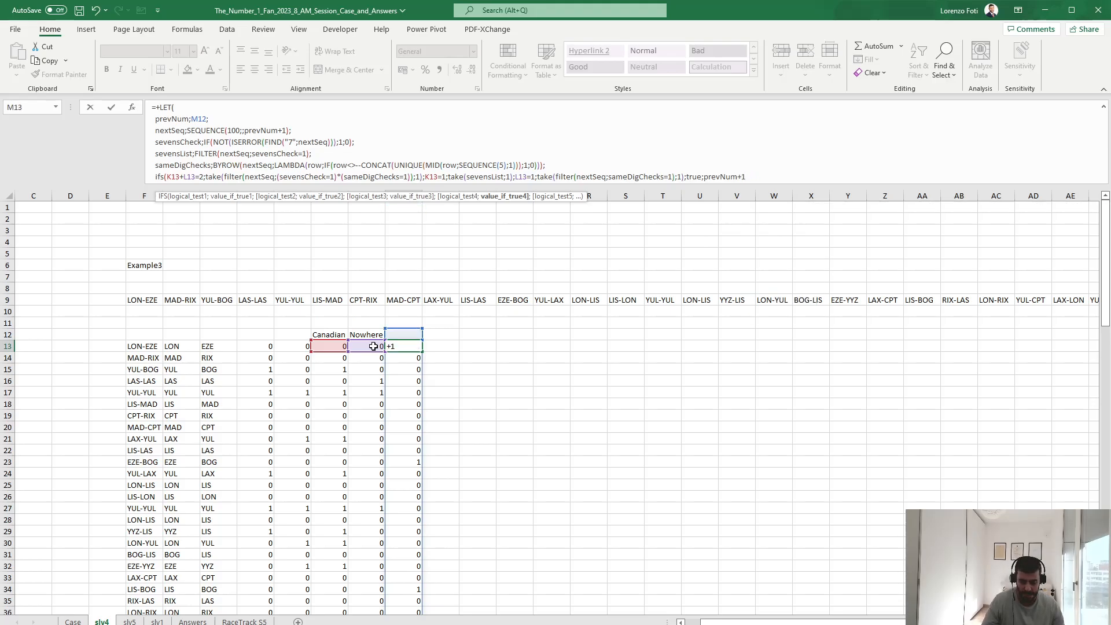
pyautogui.write('))')
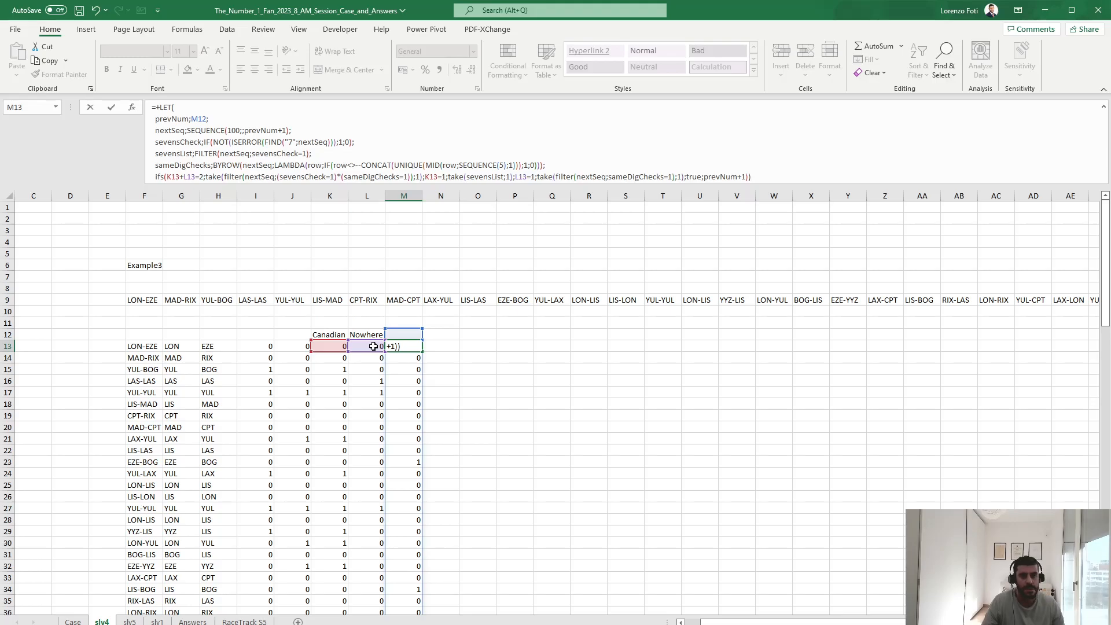
pyautogui.press('Return')
pyautogui.press('Up')
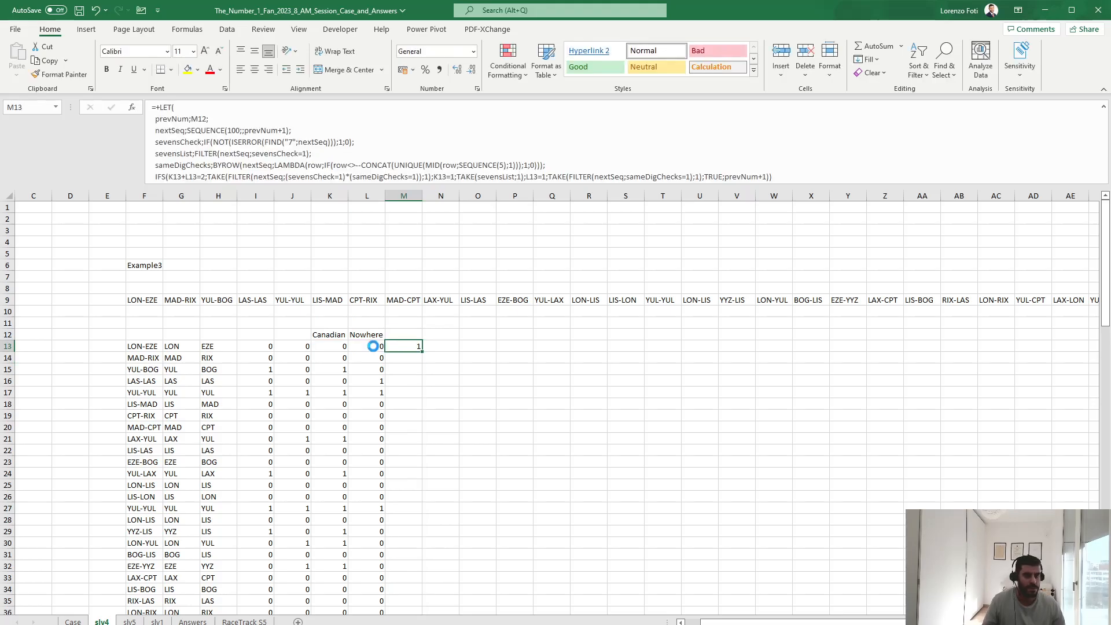
# Copy the M13 formula down column M through M62
pyautogui.hotkey('ctrl', 'c')
pyautogui.press('Left')
pyautogui.hotkey('ctrl', 'Down')
pyautogui.press('Right')
pyautogui.hotkey('ctrl', 'shift', 'Up')
pyautogui.hotkey('ctrl', 'v')
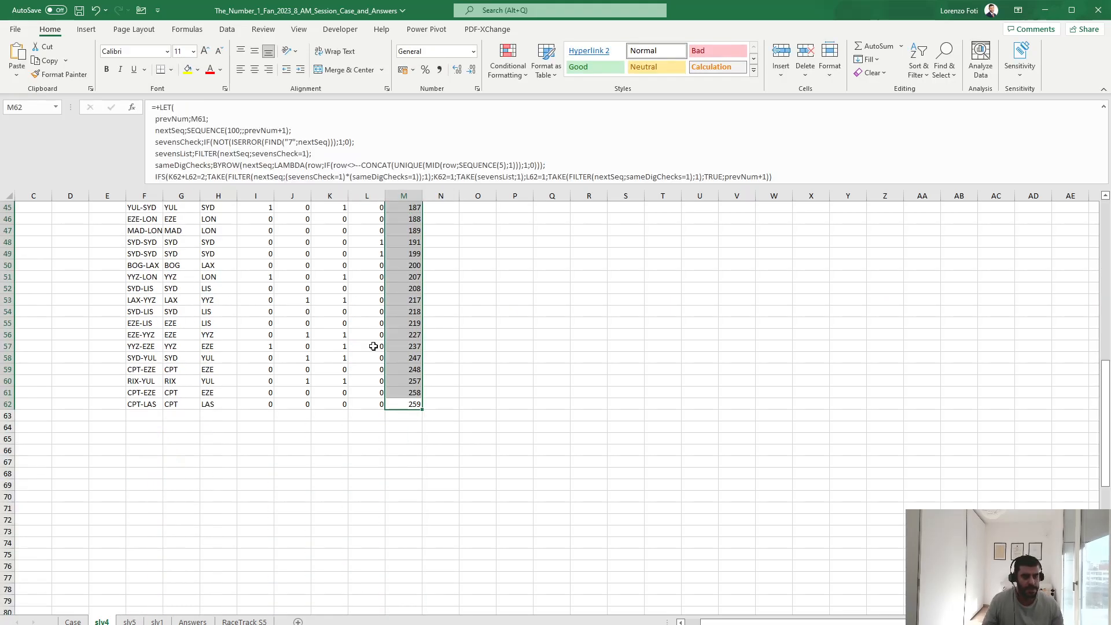
pyautogui.press('Escape')
# Examine the column M results row by row from the start, comparing them with the Canadian and Nowhere flags
pyautogui.hotkey('ctrl', 'Up')
pyautogui.hotkey('ctrl', 'Up')
pyautogui.press('Down')
pyautogui.press('Down')
pyautogui.press('Down')
pyautogui.press('Down')
pyautogui.press('Down')
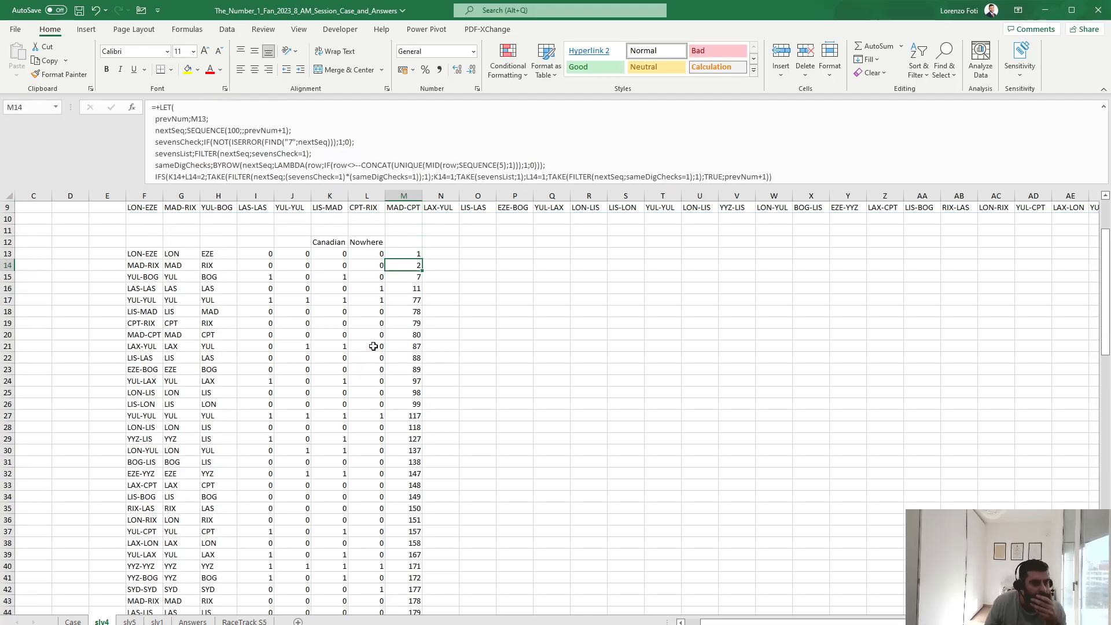
pyautogui.press('Down')
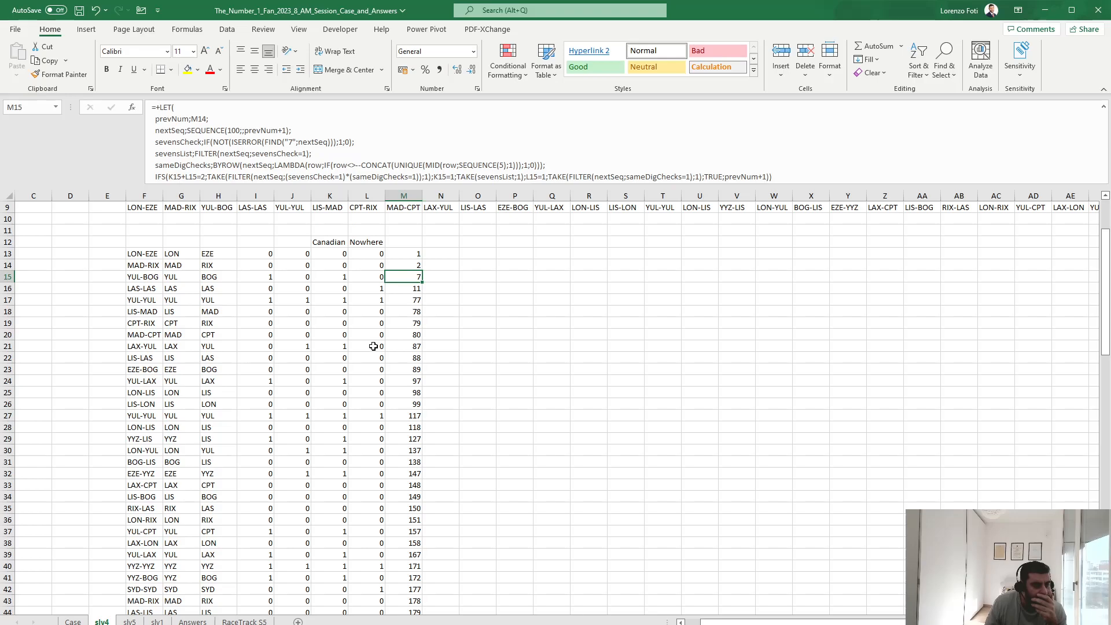
pyautogui.press('Down')
pyautogui.press('Down')
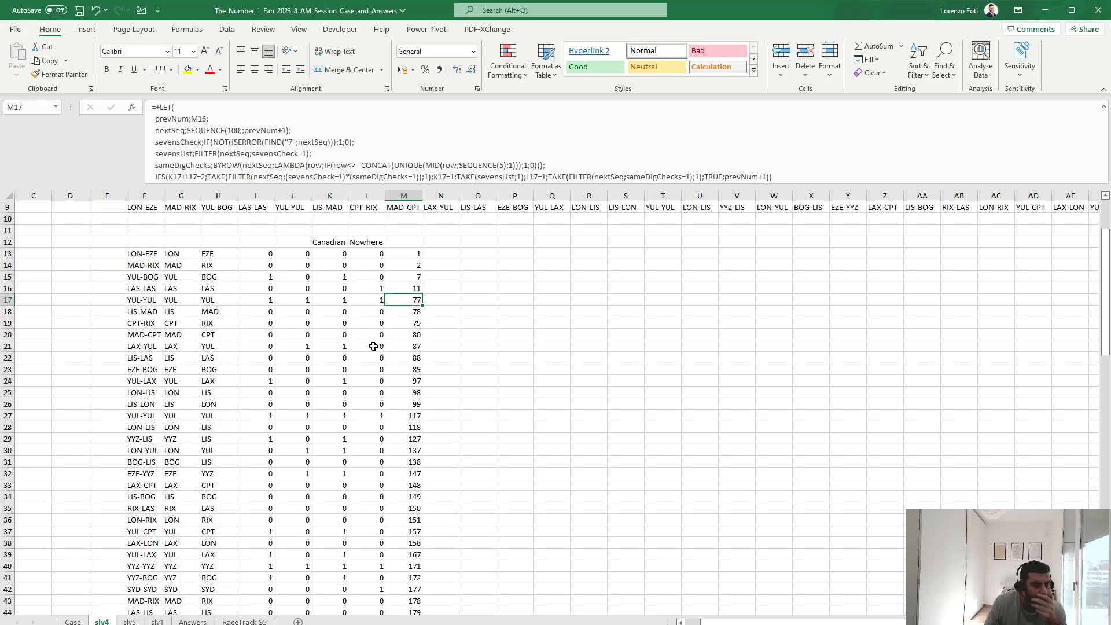
# Compare the last column M result in M62 with the Example3 answer on the Case sheet
pyautogui.press('Down')
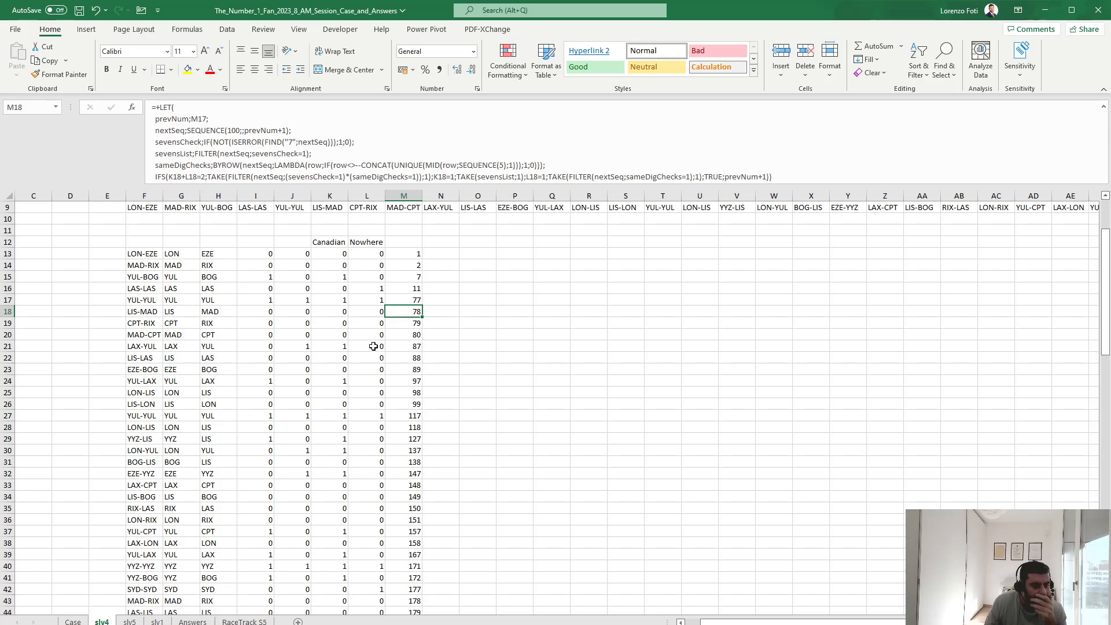
pyautogui.hotkey('ctrl', 'Down')
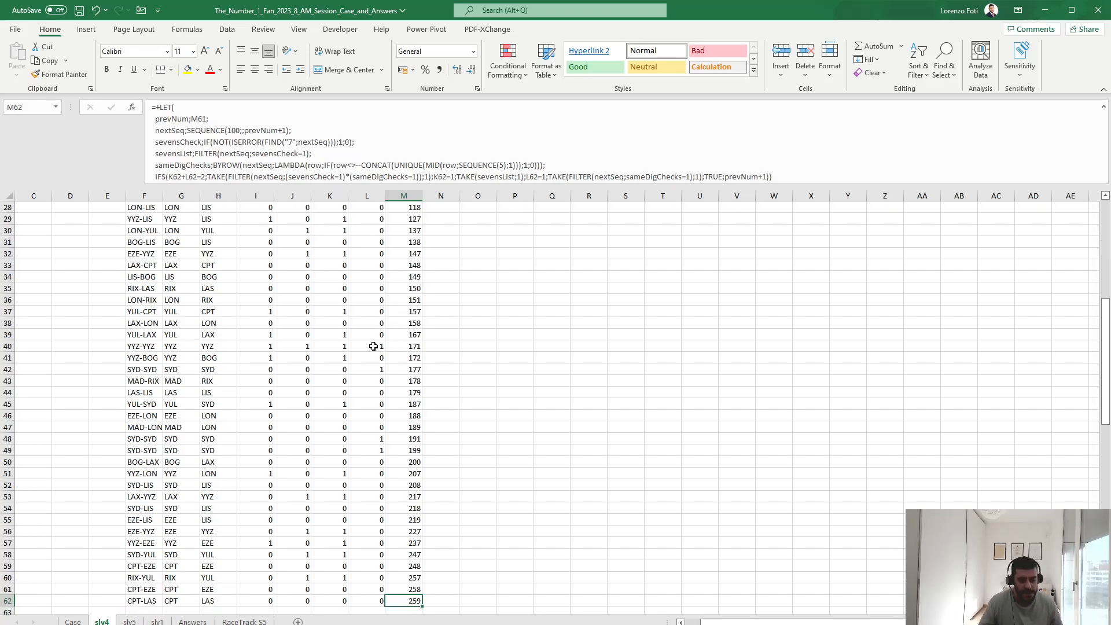
pyautogui.hotkey('ctrl', 'pageup')
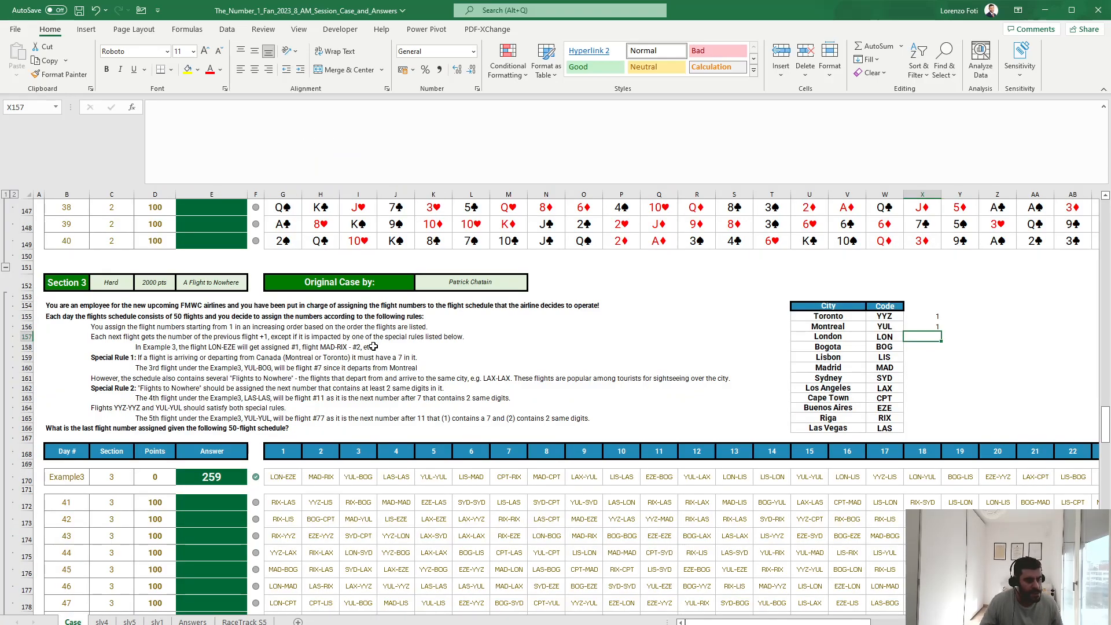
pyautogui.hotkey('ctrl', 'pagedown')
# Insert three blank columns at column D of the slv4 sheet
pyautogui.scroll(9, 285, 372)
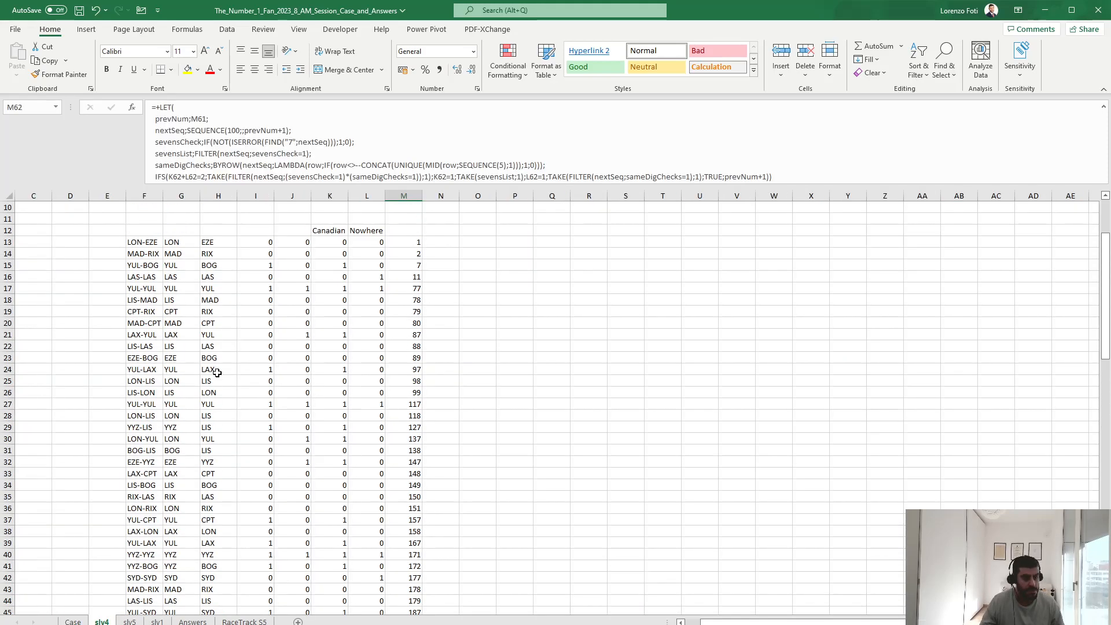
pyautogui.click(83, 338)
pyautogui.hotkey('ctrl', 'space')
pyautogui.hotkey('ctrl', '+')
pyautogui.hotkey('ctrl', '+')
pyautogui.hotkey('ctrl', '+')
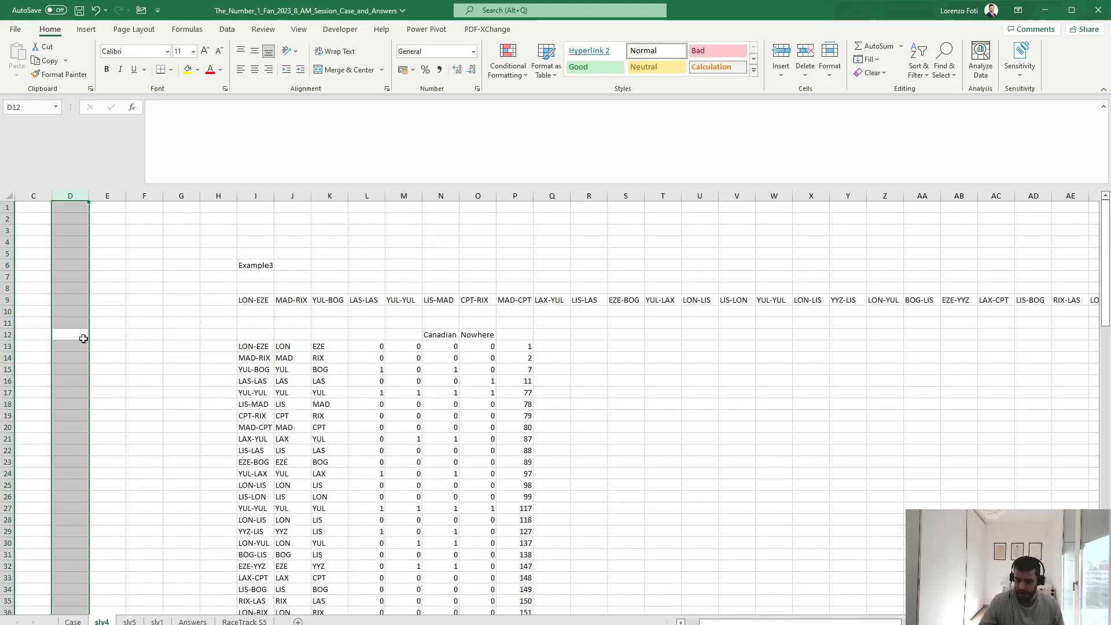
# Generate 20 consecutive game numbers starting at 41 in D12 with +SEQUENCE(20;;41)
pyautogui.press('Right')
pyautogui.click(83, 341)
pyautogui.write('+seq')
pyautogui.press('Tab')
pyautogui.write('20;;')
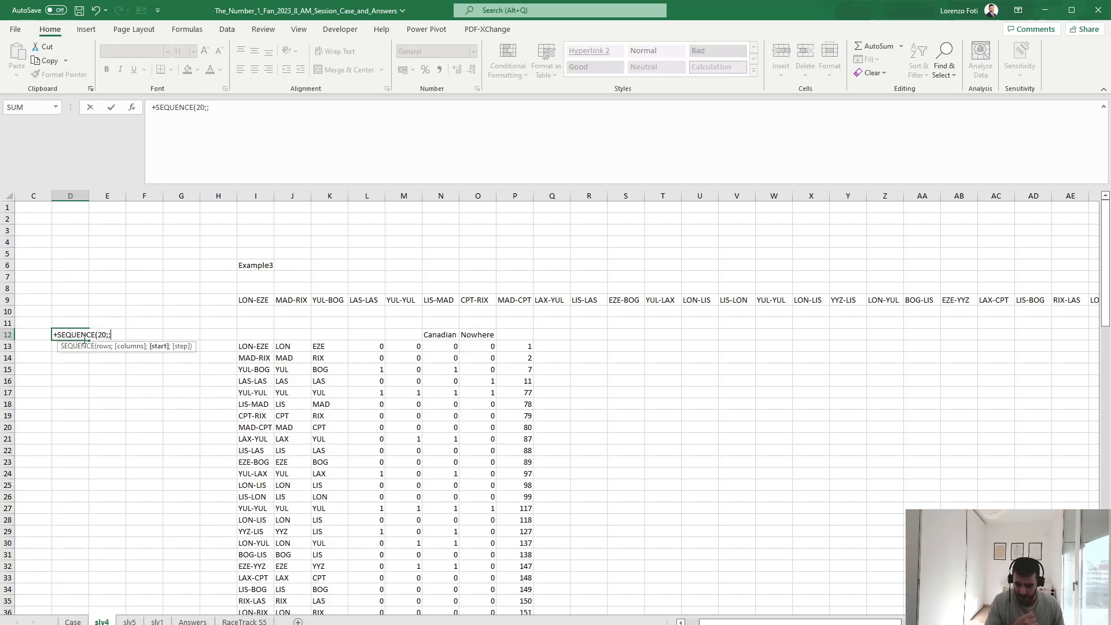
pyautogui.write('41')
pyautogui.press('Return')
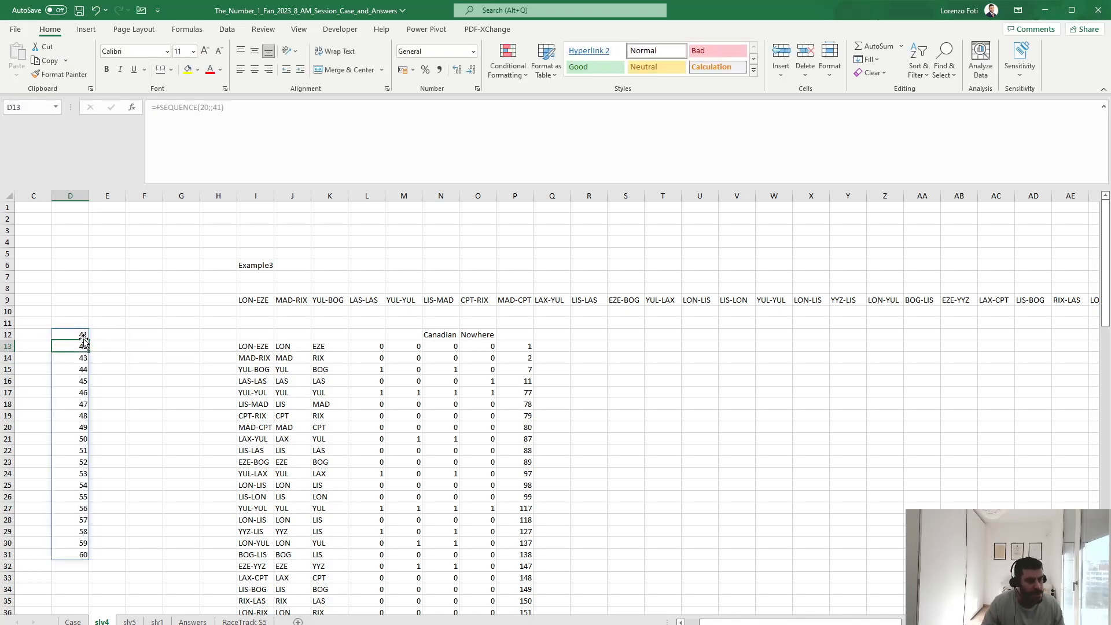
# Link E11 to the last flight number at the end of column P
pyautogui.hotkey('ctrl', 'pageup')
pyautogui.hotkey('ctrl', 'pagedown')
pyautogui.press('Up')
pyautogui.press('Right')
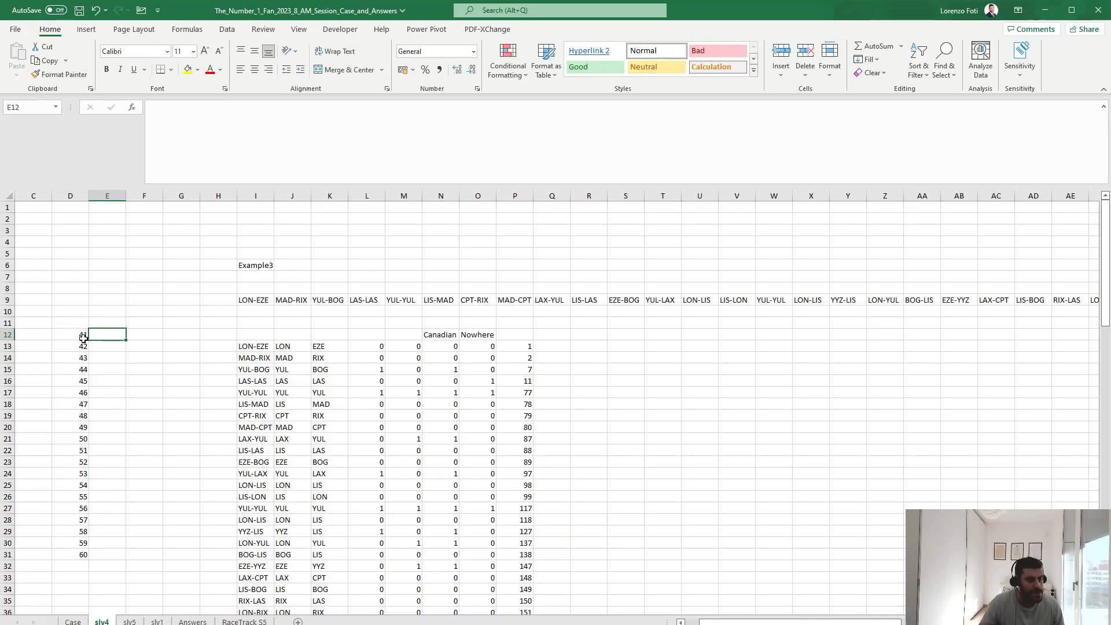
pyautogui.press('Up')
pyautogui.write('+')
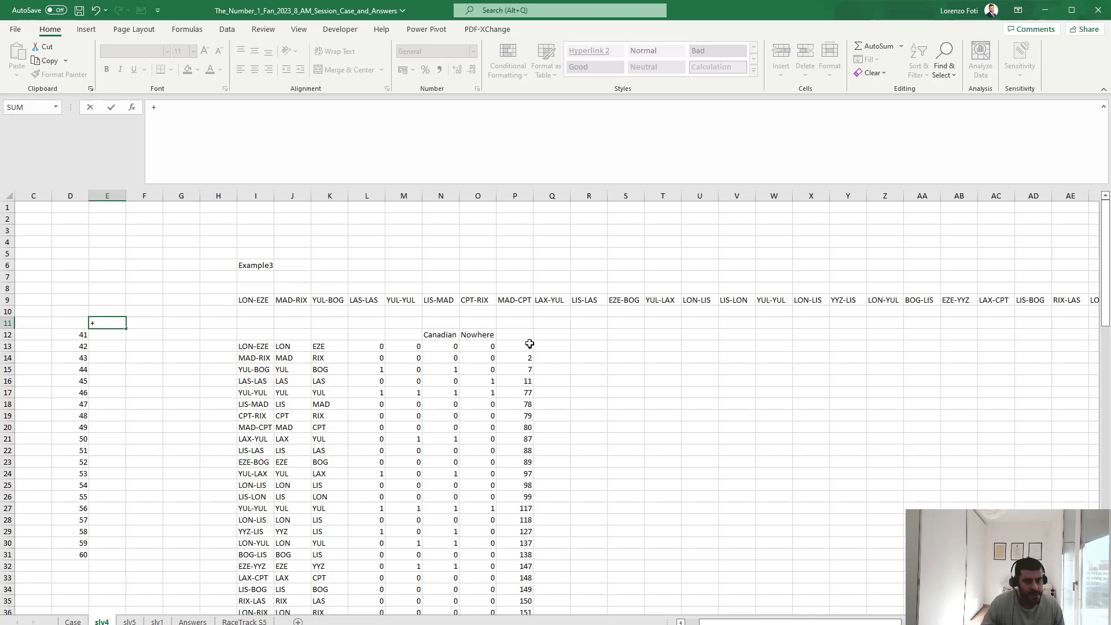
pyautogui.click(527, 464)
pyautogui.hotkey('ctrl', 'Down')
pyautogui.press('Return')
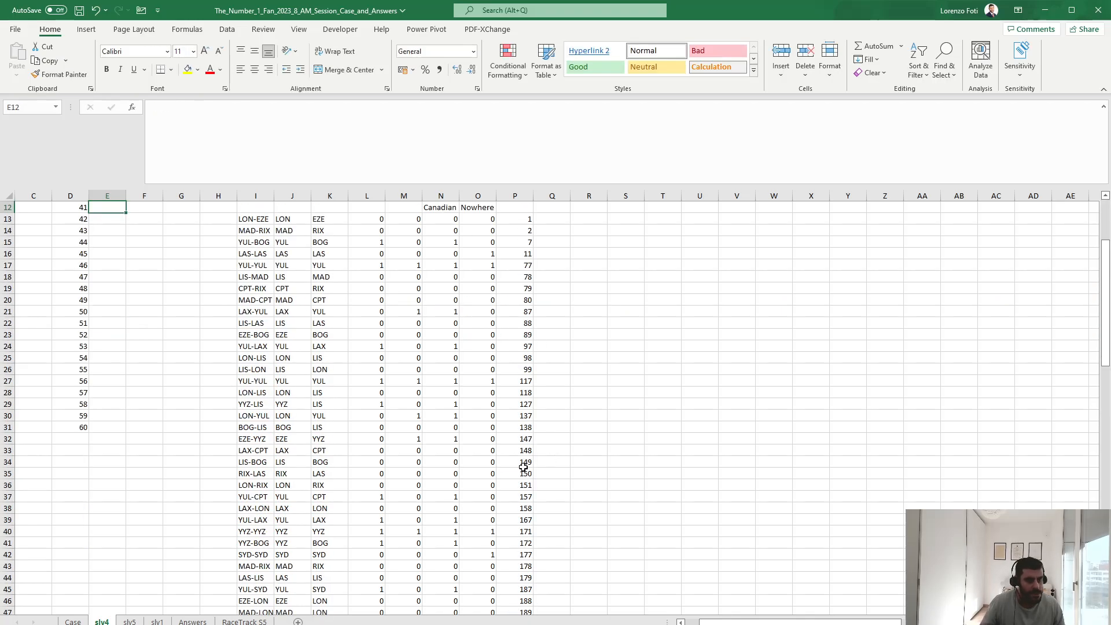
# Create a data table over D11:E31 with I6 as the column input cell and recalculate the workbook
pyautogui.press('Up')
pyautogui.press('Up')
pyautogui.press('Left')
pyautogui.press('Down')
pyautogui.hotkey('shift', 'Right')
pyautogui.hotkey('ctrl', 'shift', 'Down')
pyautogui.hotkey('ctrl', 'shift', 'Down')
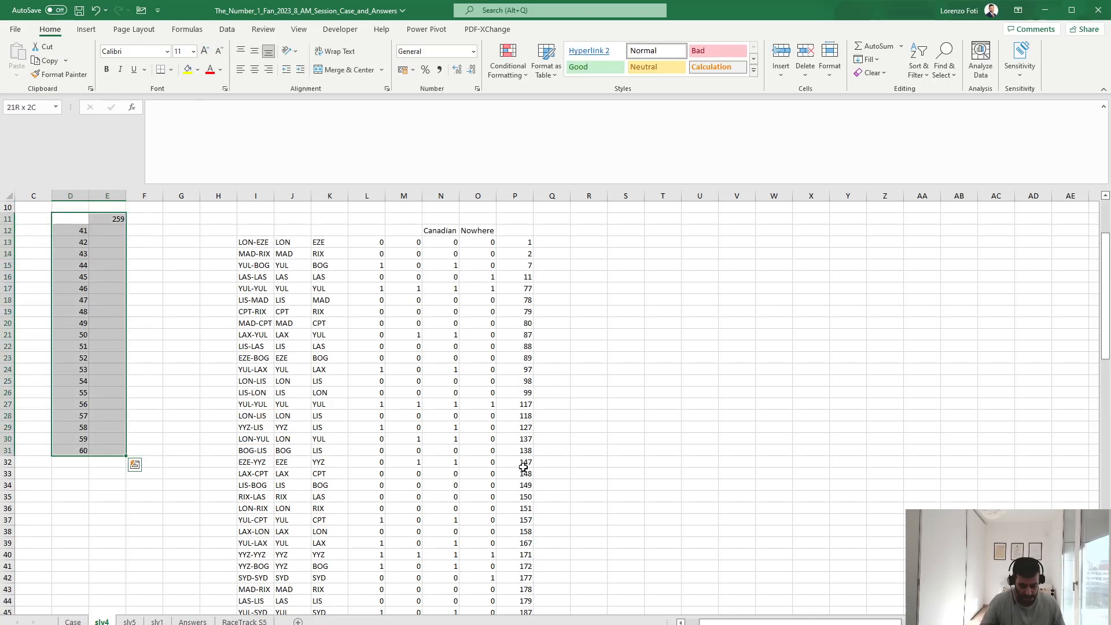
pyautogui.hotkey('alt', 'a')
pyautogui.press('w')
pyautogui.press('t')
pyautogui.press('Tab')
pyautogui.scroll(3, 526, 463)
pyautogui.click(260, 266)
pyautogui.press('Return')
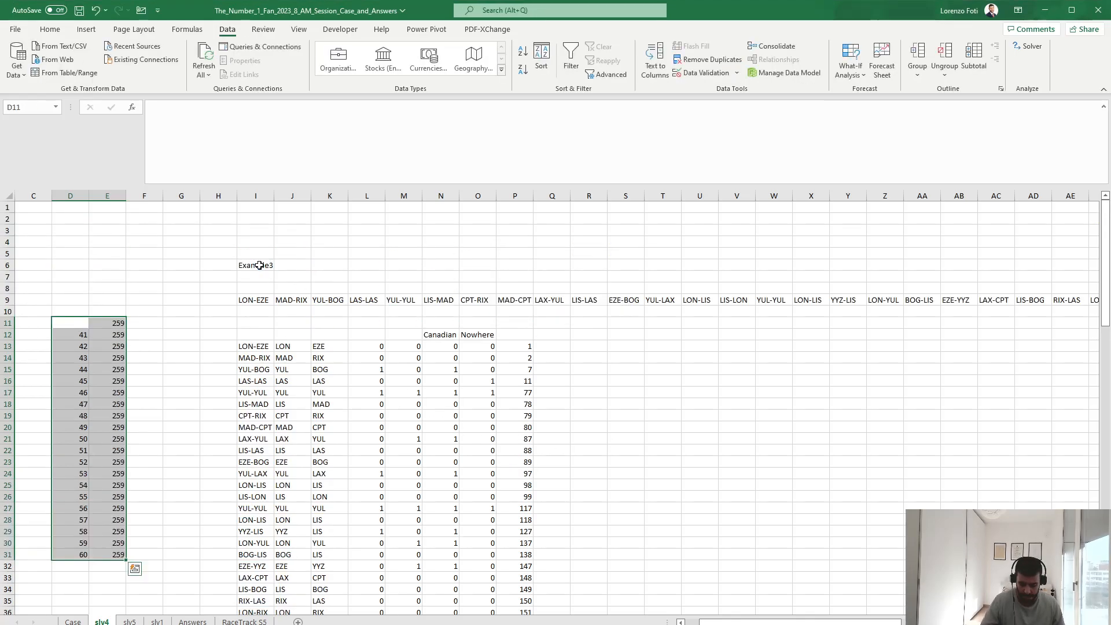
pyautogui.hotkey('alt', 'm')
pyautogui.press('F9')
# Copy the results in E12:E31 and paste them as values into the Case sheet's answers for games 41 to 60
pyautogui.click(111, 335)
pyautogui.hotkey('ctrl', 'shift', 'Down')
pyautogui.hotkey('ctrl', 'c')
pyautogui.hotkey('ctrl', 'pageup')
pyautogui.click(181, 513)
pyautogui.hotkey('alt', 'h')
pyautogui.press('v')
pyautogui.press('v')
pyautogui.hotkey('ctrl', 'Down')
pyautogui.hotkey('ctrl', 'Up')
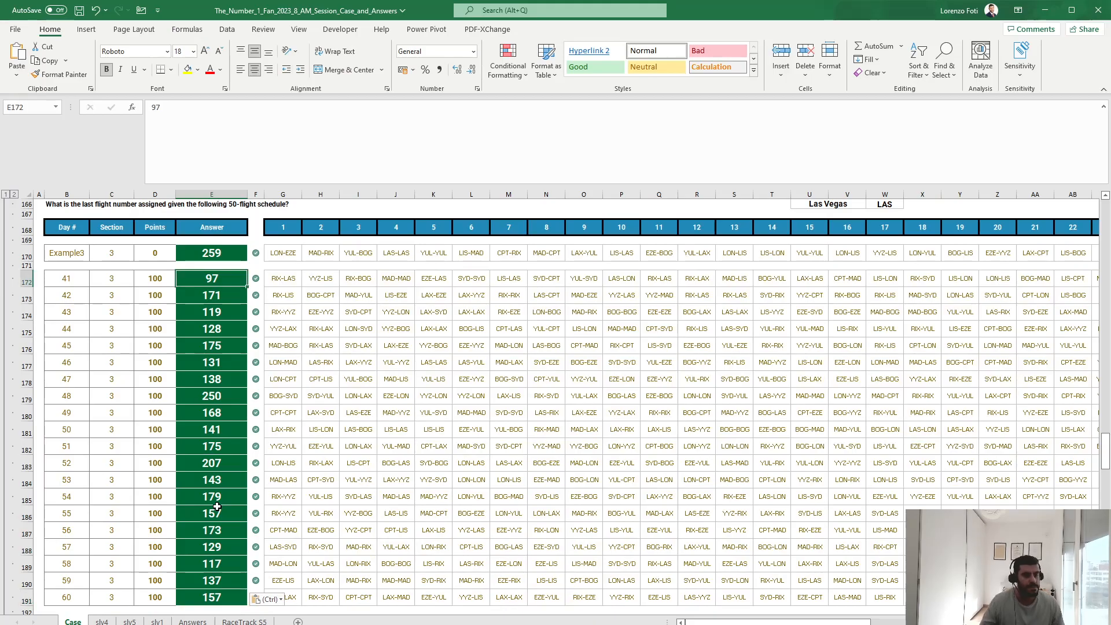
# Review the bonus questions and count the letters of the first two Section 1 codes with LEN formulas in K73:K74
pyautogui.scroll(20, 319, 509)
pyautogui.scroll(20, 317, 512)
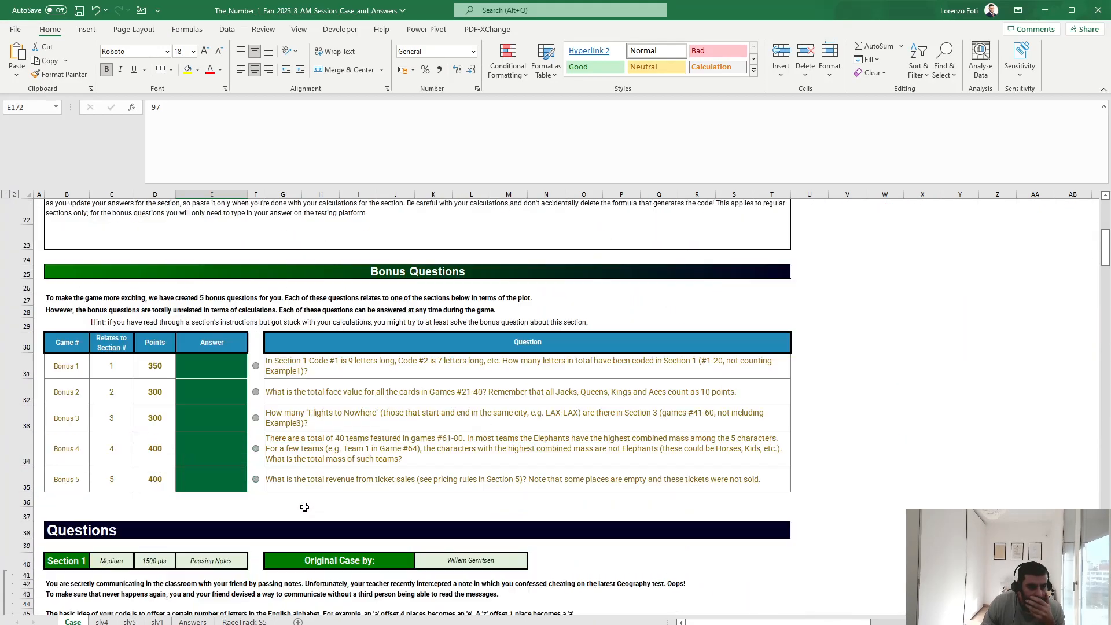
pyautogui.scroll(-7, 300, 505)
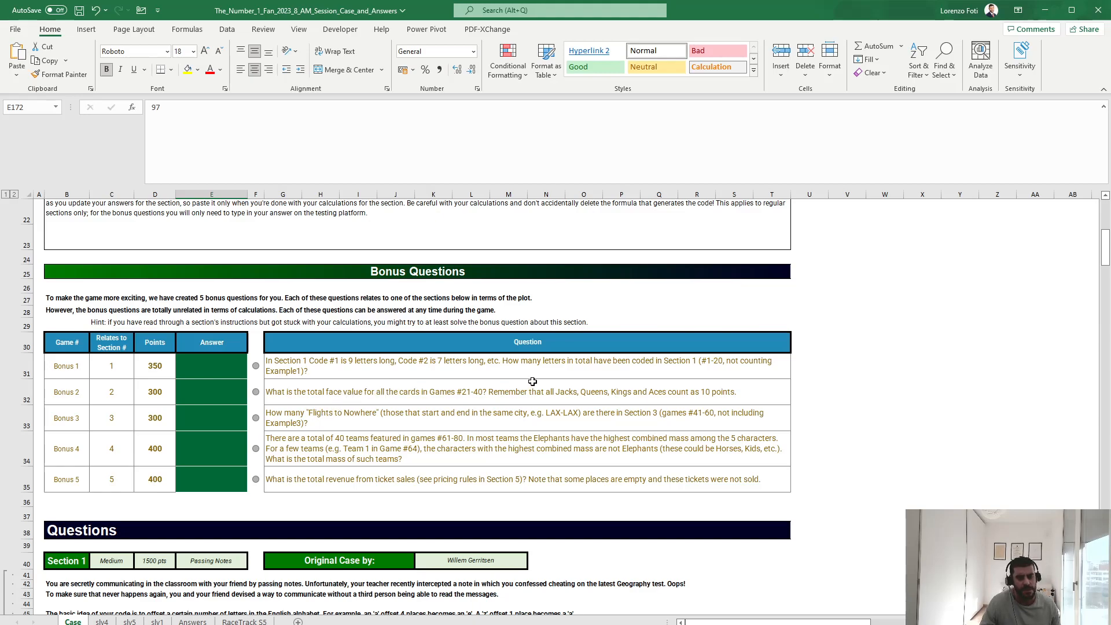
pyautogui.scroll(-7, 440, 410)
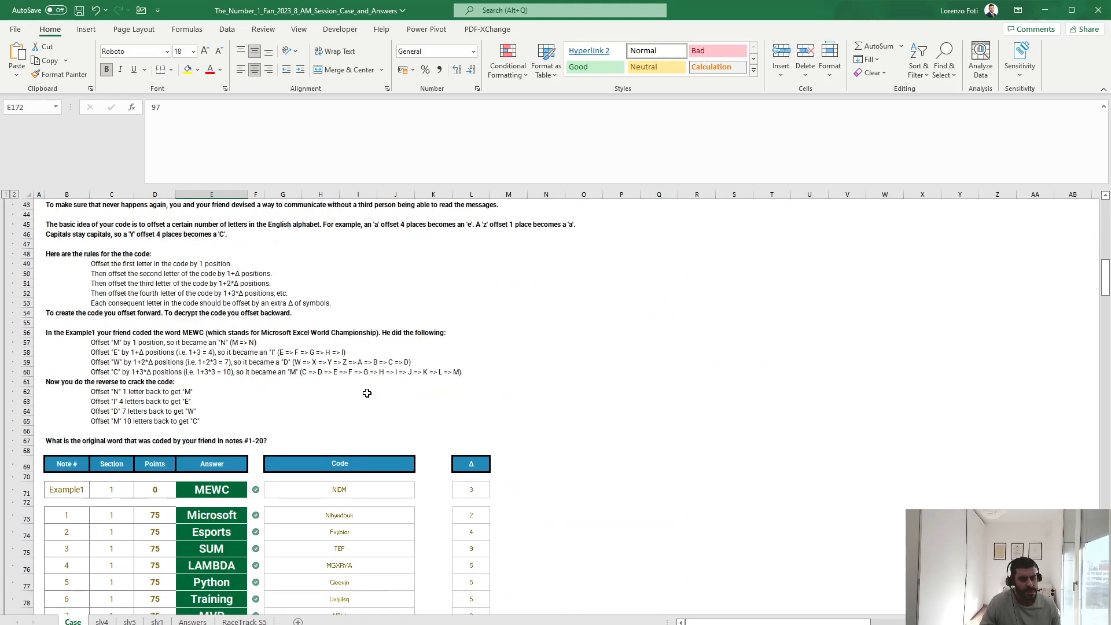
pyautogui.click(347, 516)
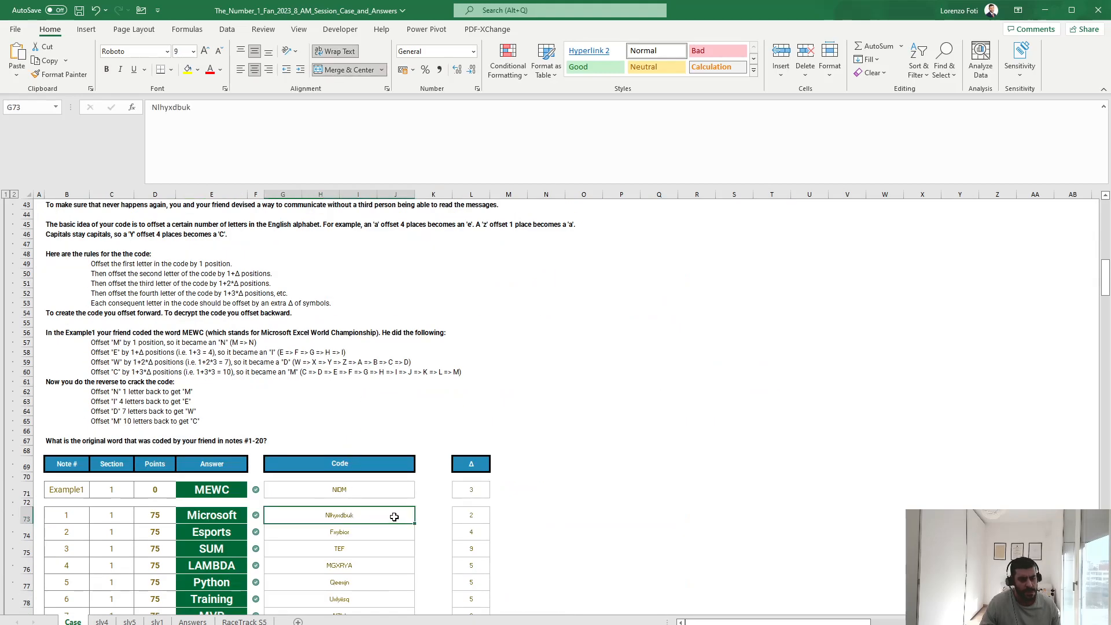
pyautogui.scroll(6, 394, 517)
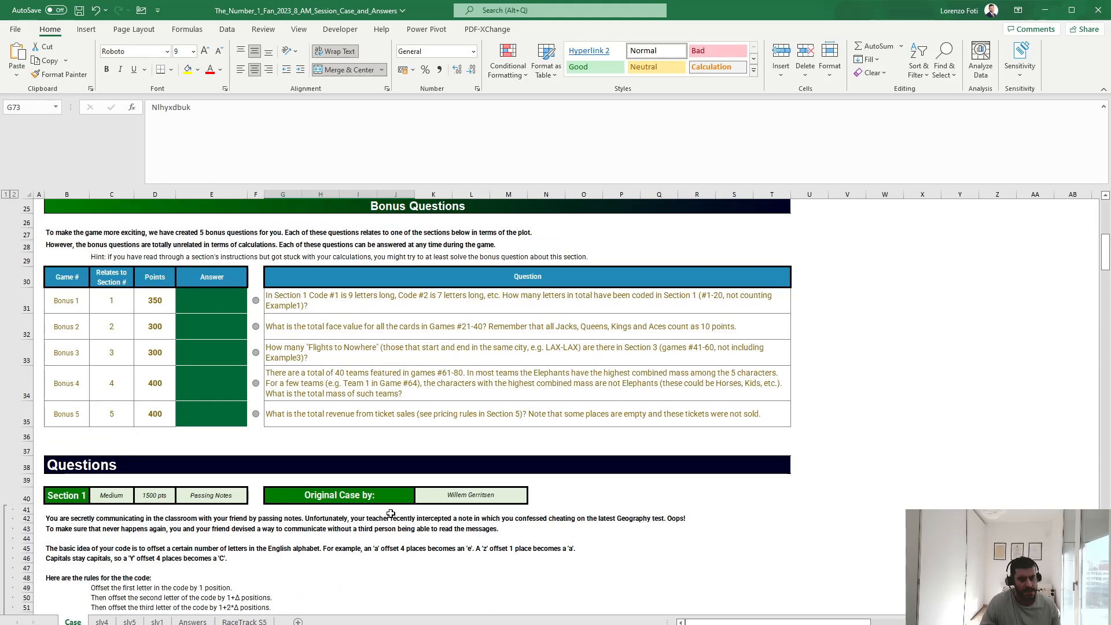
pyautogui.scroll(-14, 391, 513)
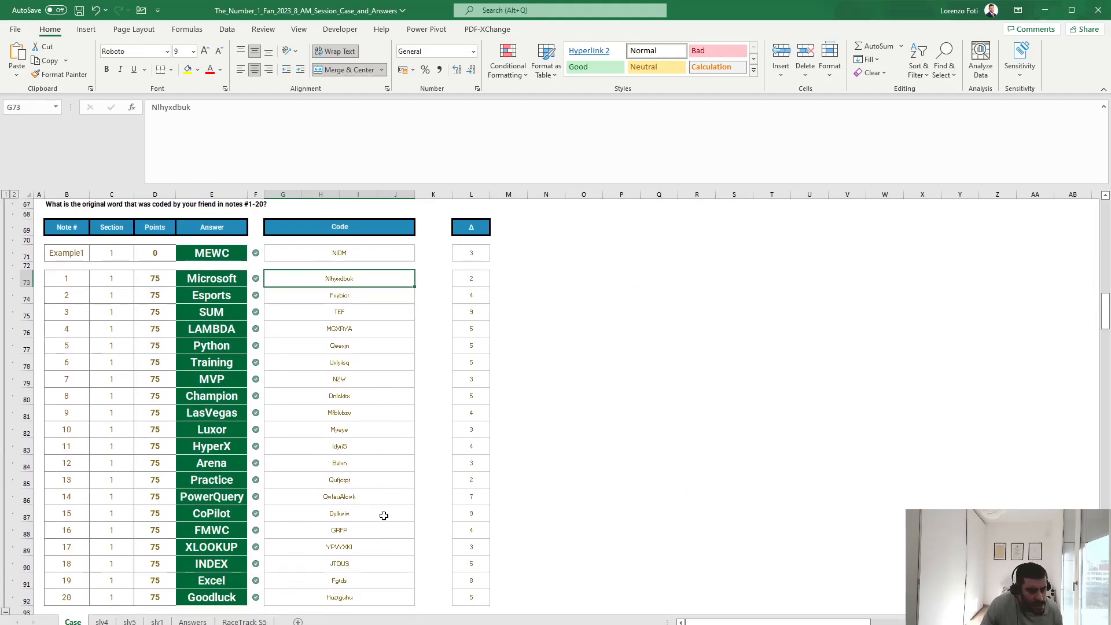
pyautogui.click(432, 284)
pyautogui.write('+len(')
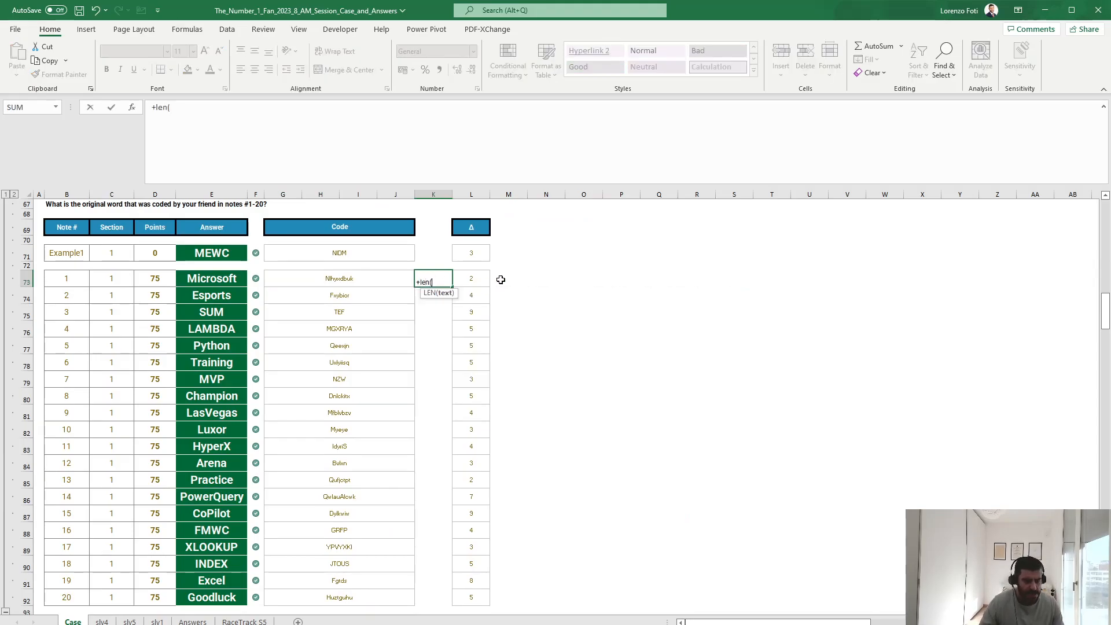
pyautogui.press('Left')
pyautogui.press('Return')
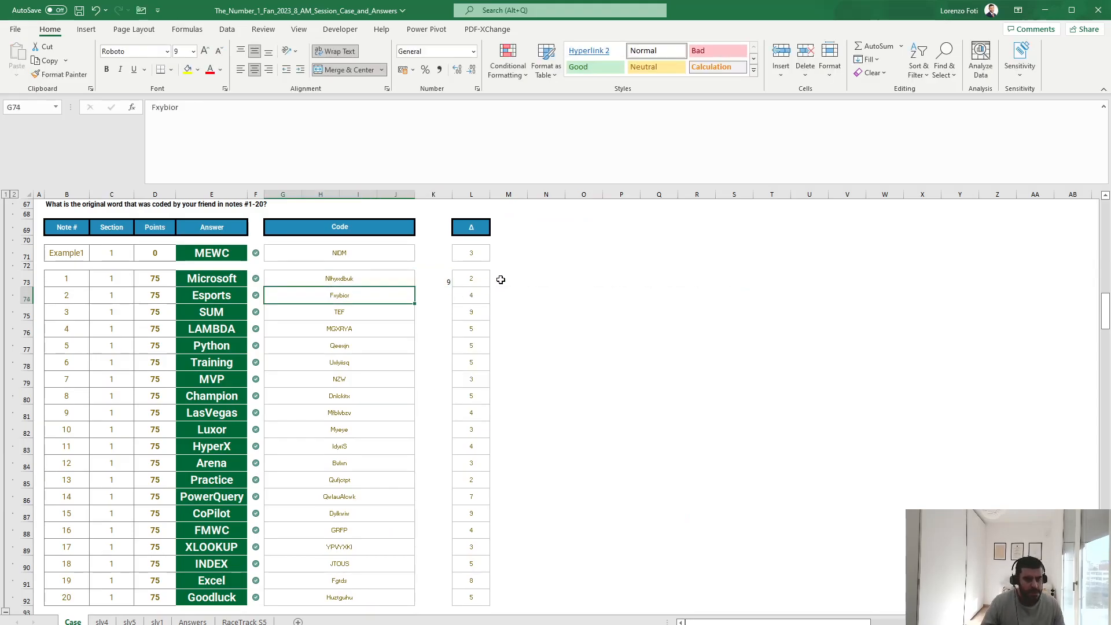
pyautogui.hotkey('ctrl', 'd')
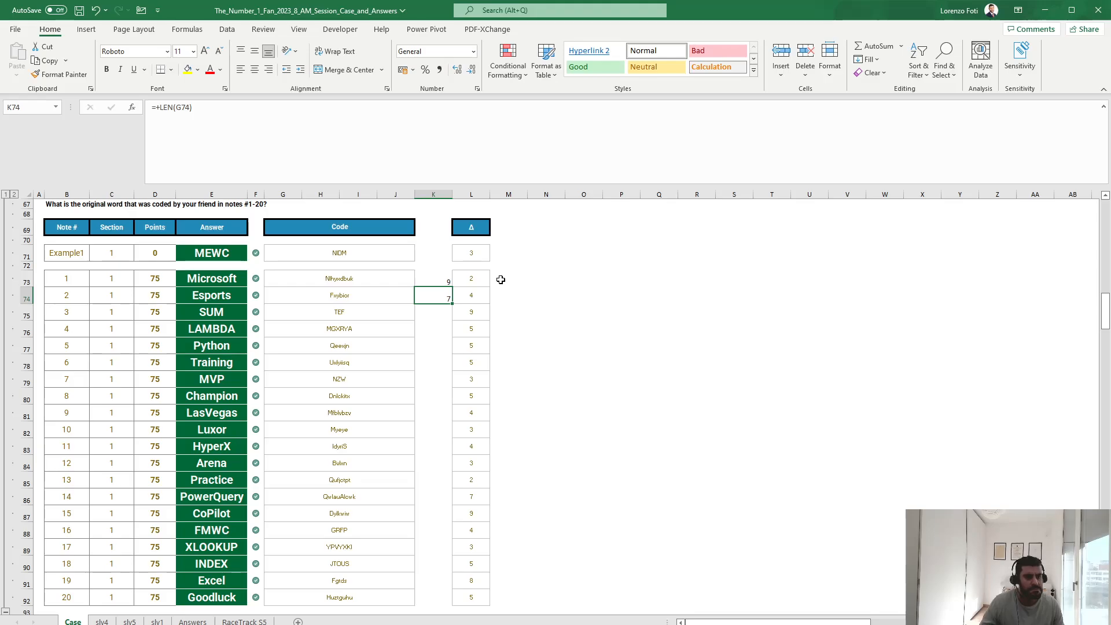
# Answer Bonus 1 in E31 with +SUM(LEN(G73:J92)) over the Section 1 codes
pyautogui.scroll(14, 229, 415)
pyautogui.scroll(3, 229, 414)
pyautogui.scroll(-3, 228, 365)
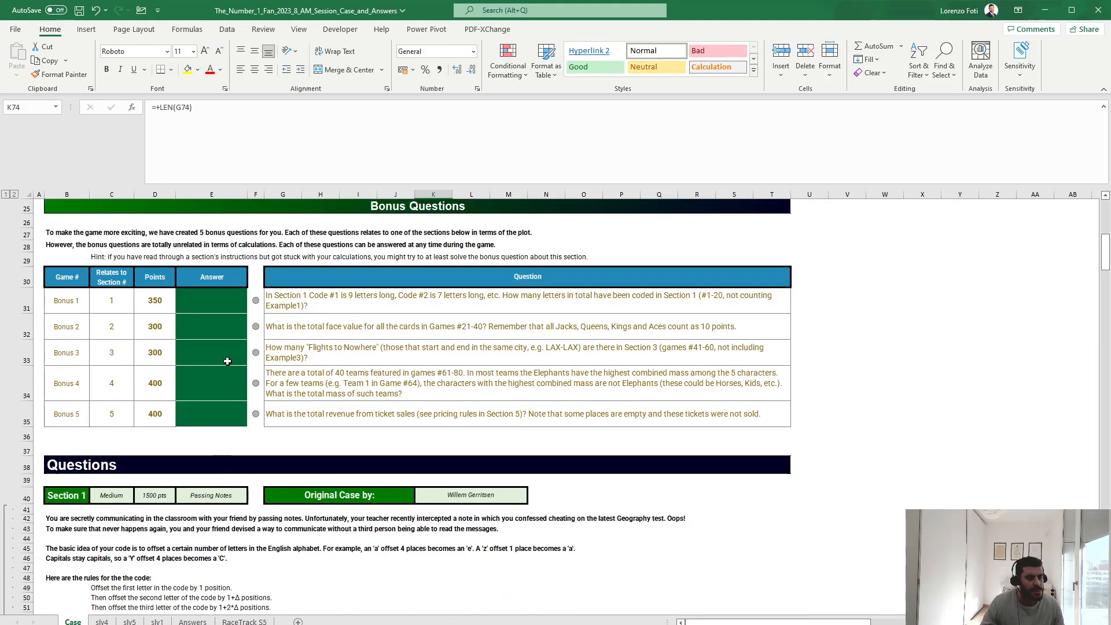
pyautogui.click(230, 299)
pyautogui.write('+sum(len(')
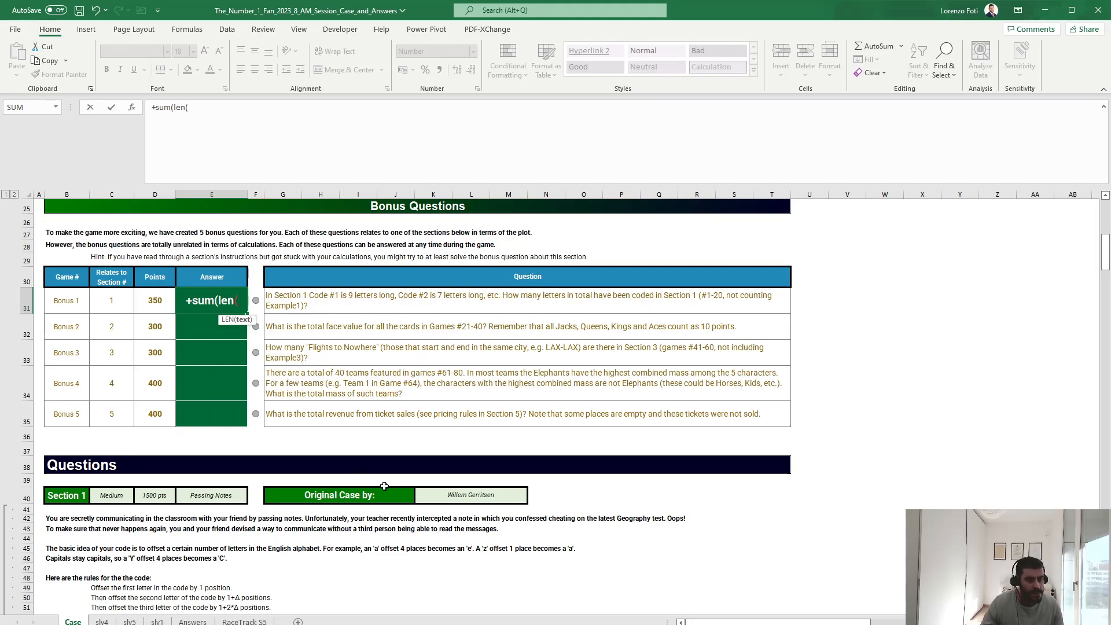
pyautogui.scroll(-7, 384, 487)
pyautogui.click(345, 486)
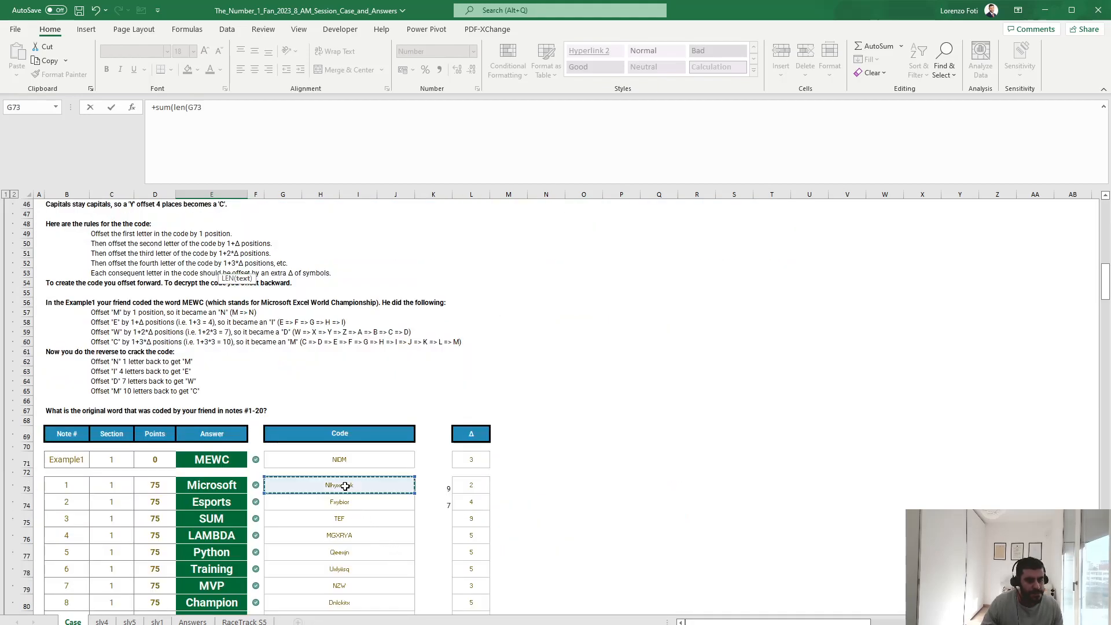
pyautogui.hotkey('ctrl', 'shift', 'Down')
pyautogui.write('))')
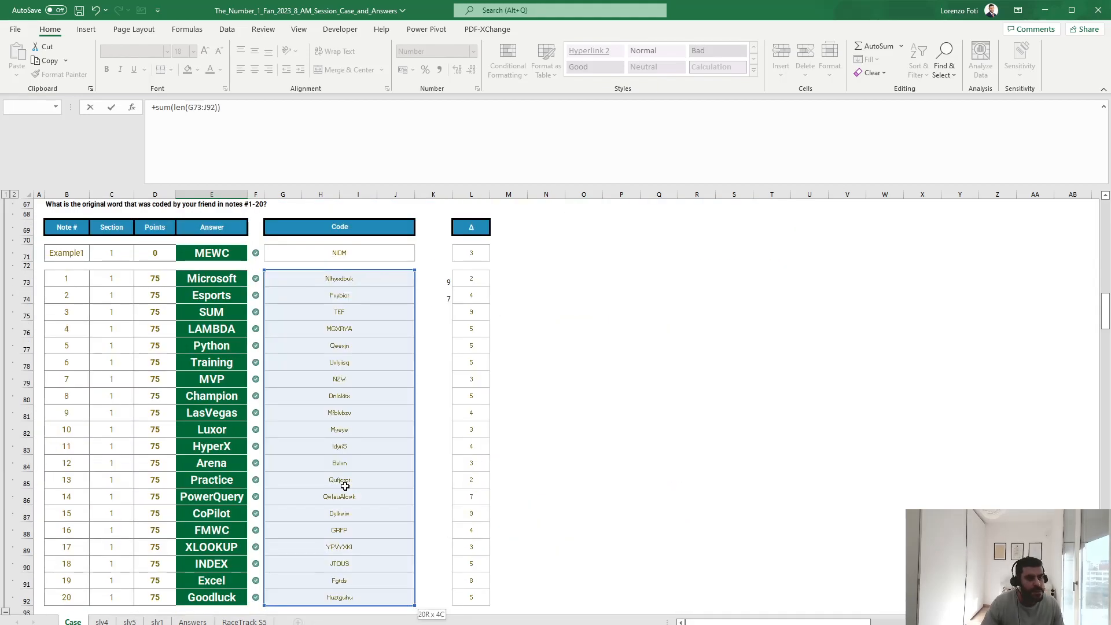
pyautogui.press('Return')
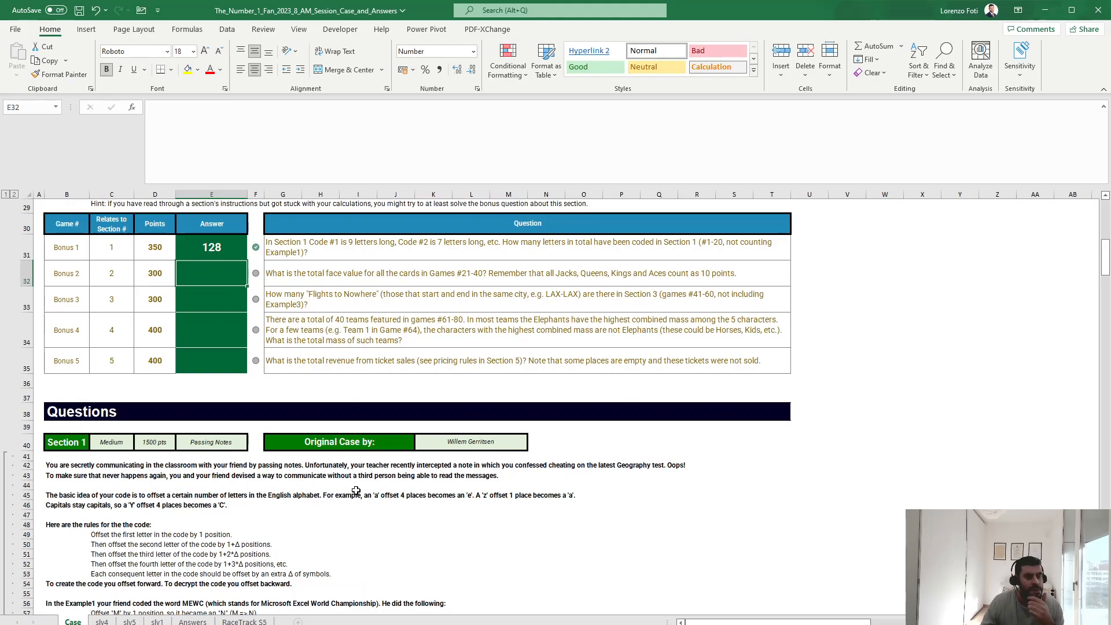
# Sum the Nowhere flags O13:O62 in cell F11 of the slv4 sheet for Bonus 3
pyautogui.click(235, 305)
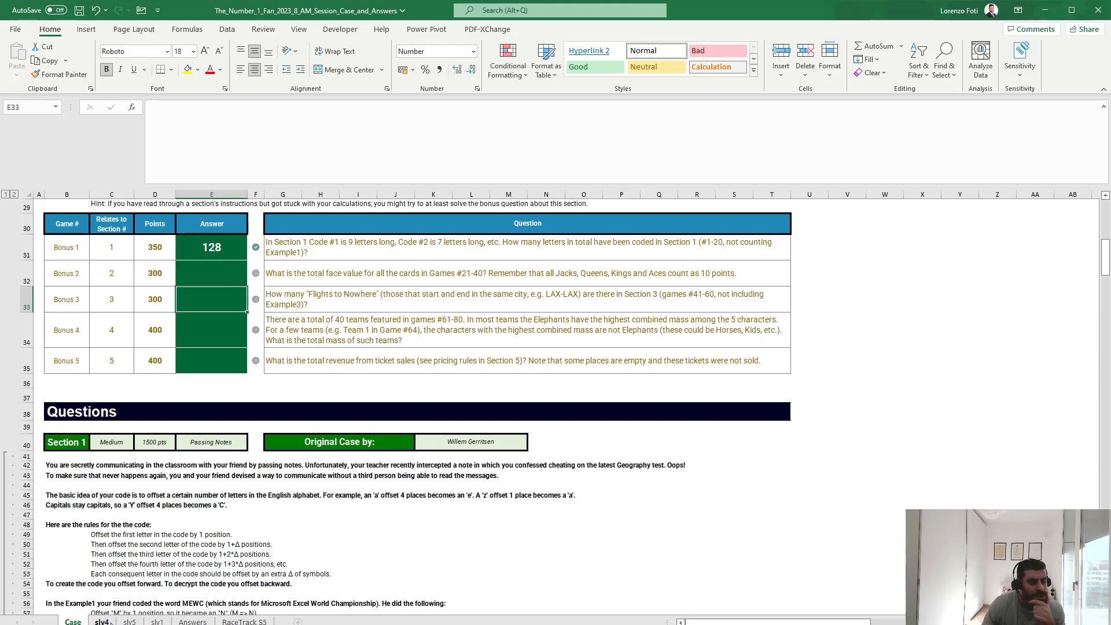
pyautogui.click(102, 622)
pyautogui.click(485, 403)
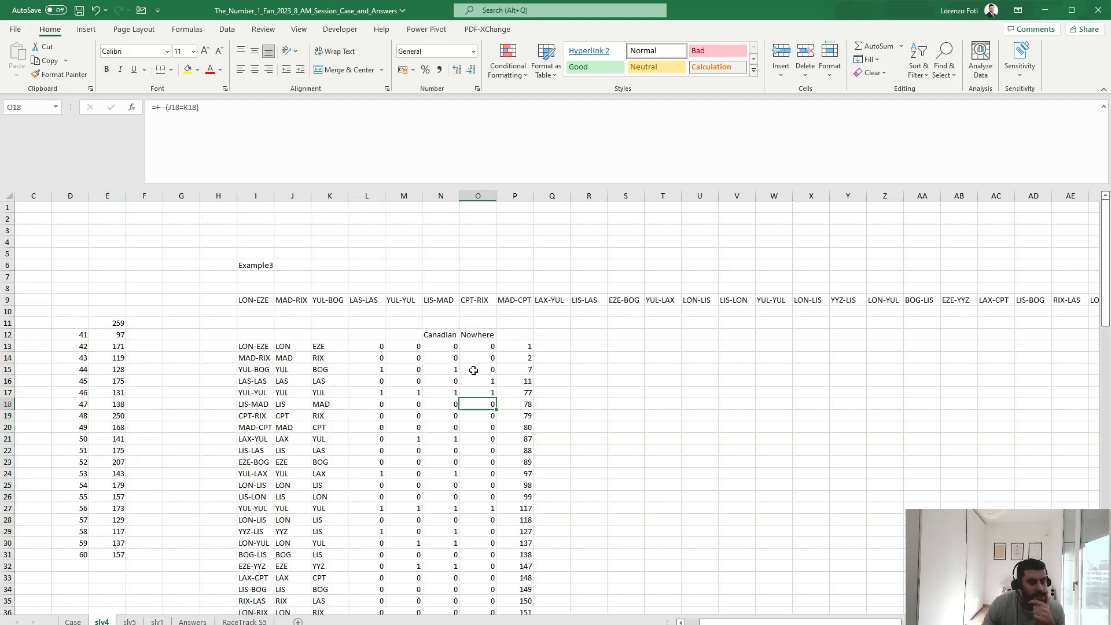
pyautogui.click(156, 322)
pyautogui.write('+sum (')
pyautogui.press('Down')
pyautogui.press('Down')
pyautogui.press('Right')
pyautogui.press('Right')
pyautogui.press('Right')
pyautogui.press('Right')
pyautogui.press('Right')
pyautogui.press('Right')
pyautogui.press('Right')
pyautogui.press('Right')
pyautogui.press('Right')
pyautogui.hotkey('ctrl', 'shift', 'Down')
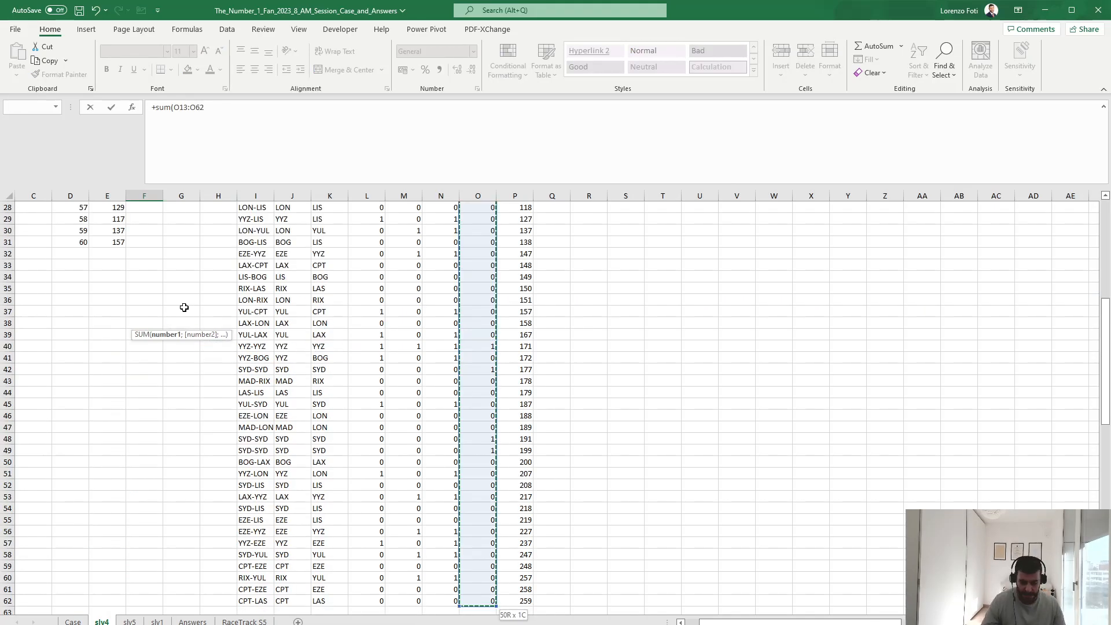
pyautogui.press('Return')
# Clear the existing data table results in E12:E31
pyautogui.press('Up')
pyautogui.press('Left')
pyautogui.press('Down')
pyautogui.hotkey('ctrl', 'shift', 'Down')
pyautogui.press('Delete')
# Create a data table over D11:F31 with I6 as the column input cell and recalculate the workbook
pyautogui.press('Up')
pyautogui.press('Left')
pyautogui.hotkey('shift', 'Right')
pyautogui.hotkey('shift', 'Right')
pyautogui.hotkey('ctrl', 'shift', 'Down')
pyautogui.hotkey('ctrl', 'shift', 'Down')
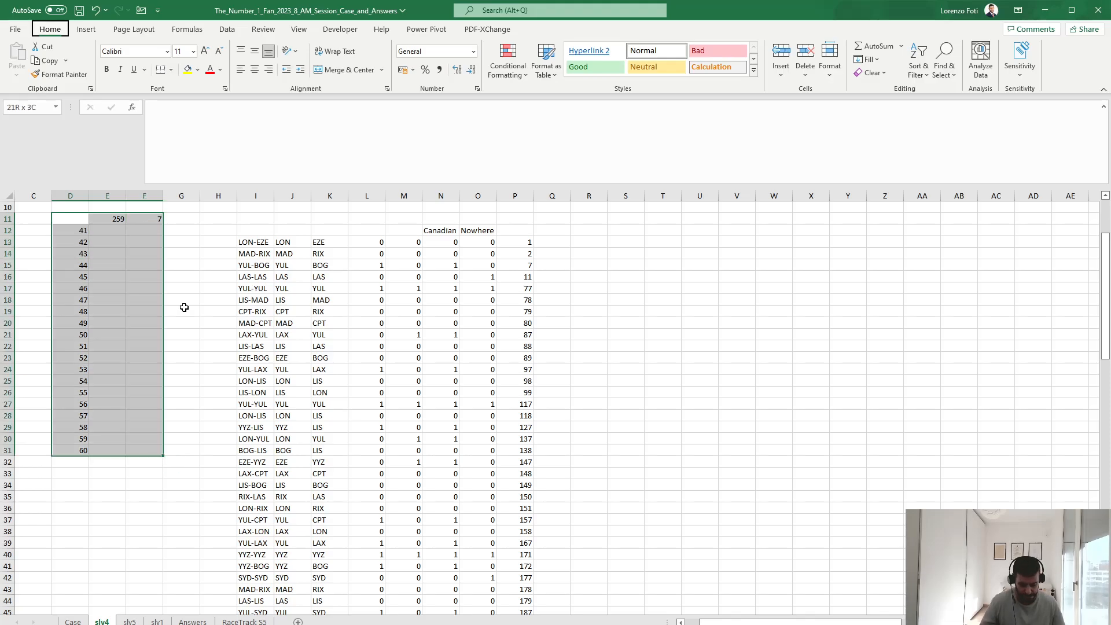
pyautogui.hotkey('alt', 'a')
pyautogui.press('w')
pyautogui.press('t')
pyautogui.scroll(3, 148, 276)
pyautogui.press('Tab')
pyautogui.click(269, 265)
pyautogui.press('Return')
pyautogui.hotkey('alt', 'm')
pyautogui.press('b')
# Enter 89, the total of the Nowhere counts in F12:F31, as the Bonus 3 answer on the Case sheet
pyautogui.press('Down')
pyautogui.press('Right')
pyautogui.press('Right')
pyautogui.hotkey('ctrl', 'shift', 'Down')
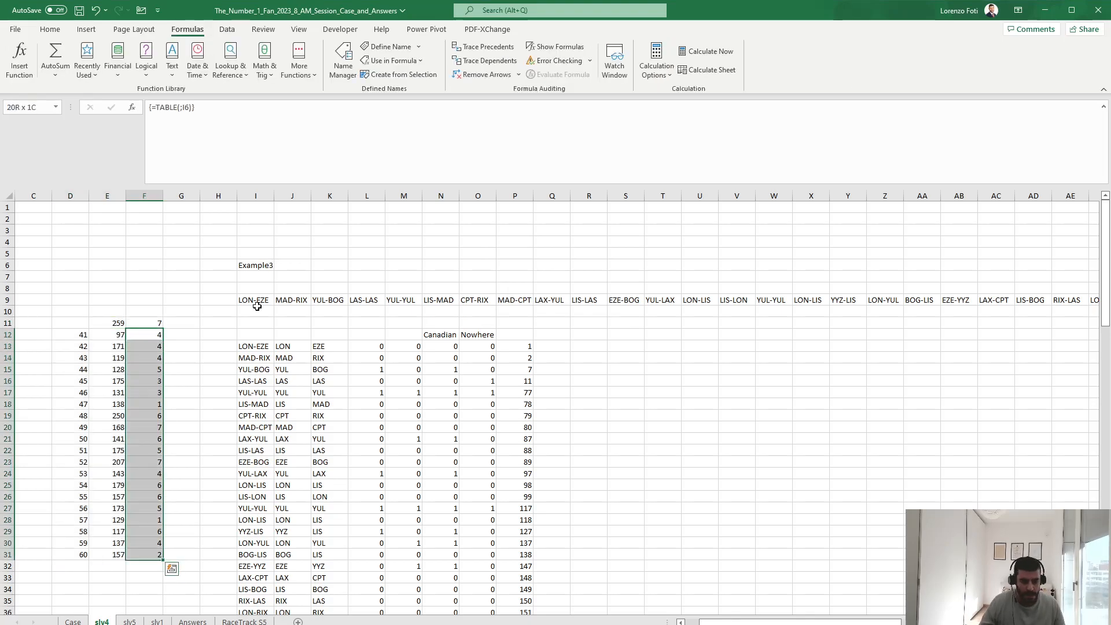
pyautogui.hotkey('ctrl', 'pageup')
pyautogui.press('Down')
pyautogui.press('Down')
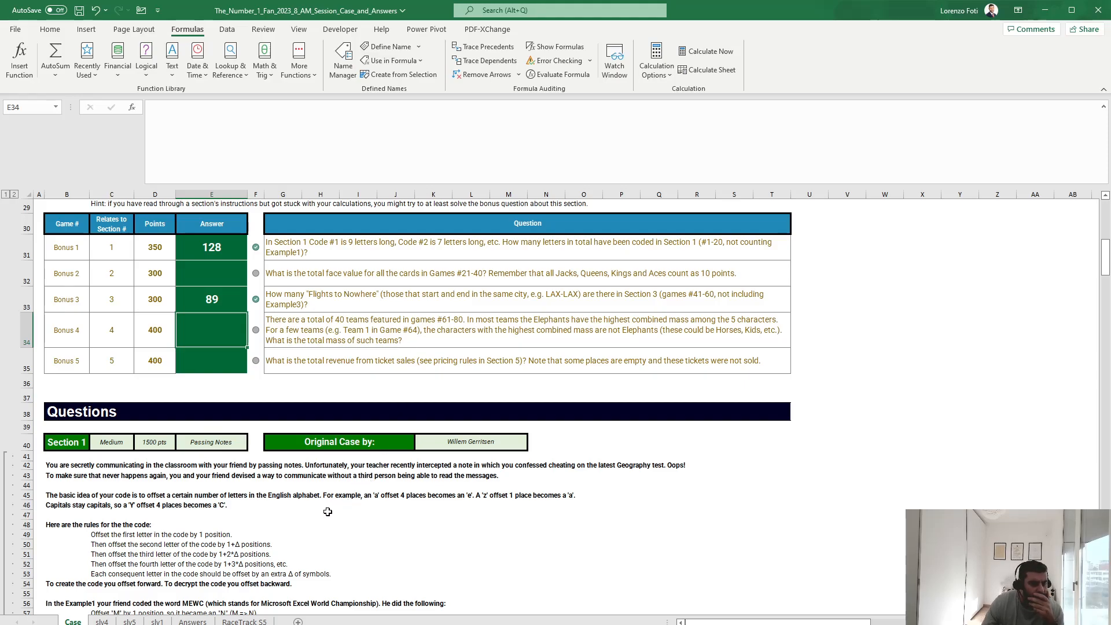
# Read the Bonus 4 question and examine the Section 4 team data for games 61 to 80, including Team 1 in game 64
pyautogui.scroll(-20, 338, 499)
pyautogui.scroll(-15, 338, 499)
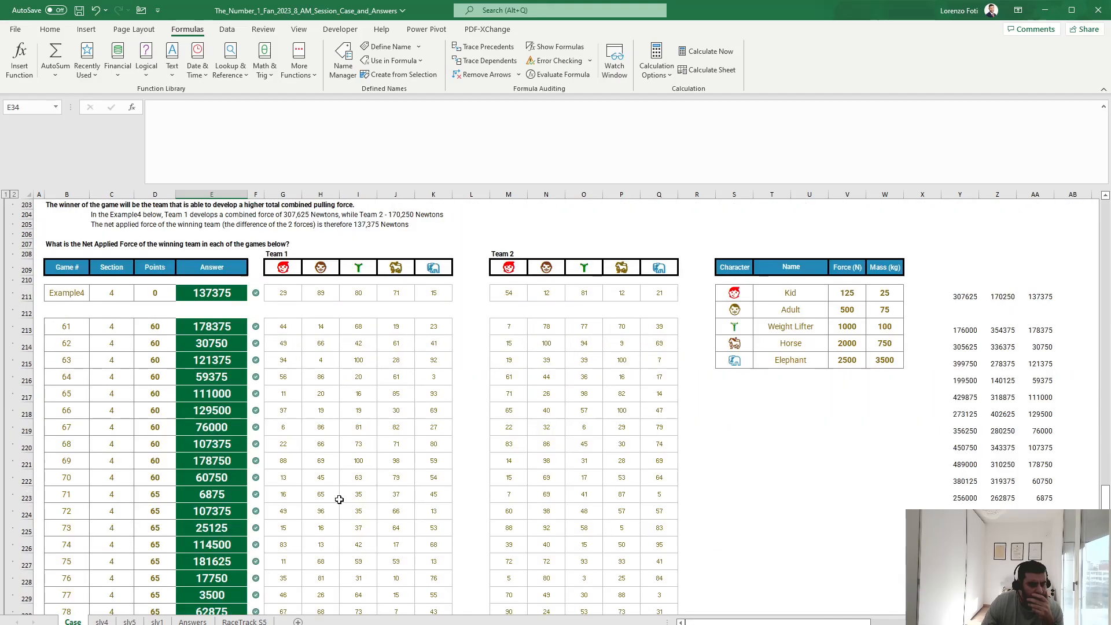
pyautogui.scroll(20, 339, 499)
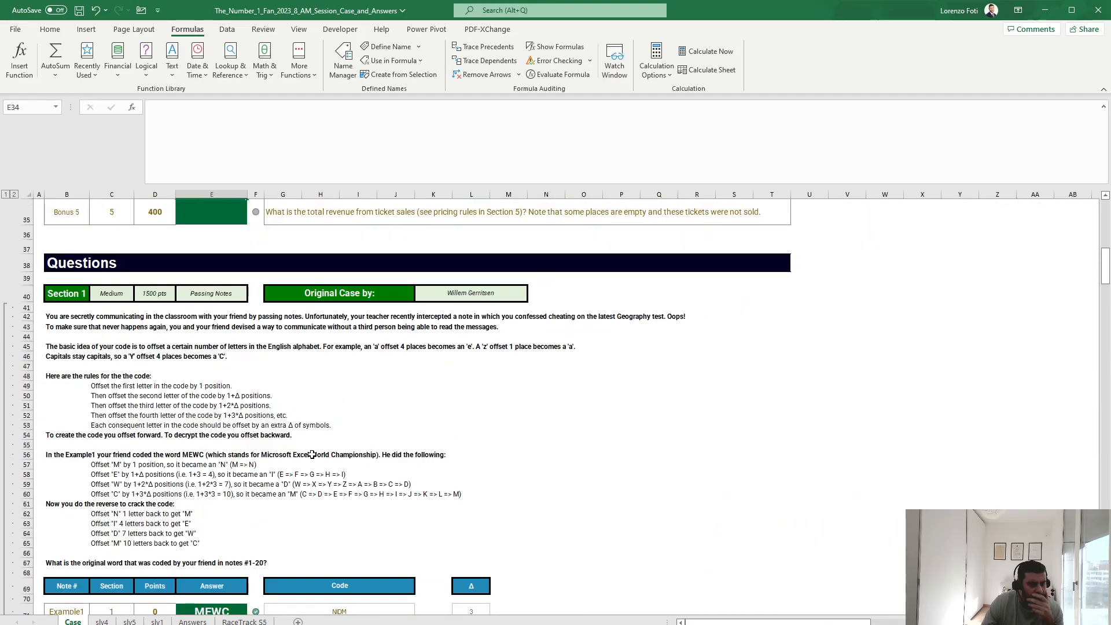
pyautogui.scroll(-7, 312, 452)
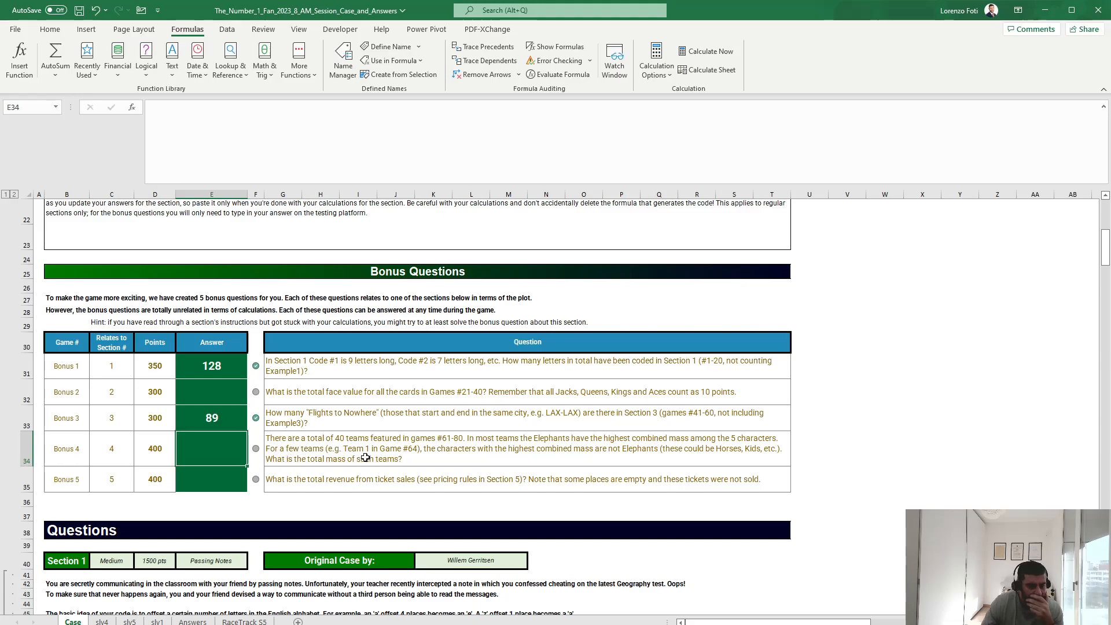
pyautogui.scroll(-20, 413, 500)
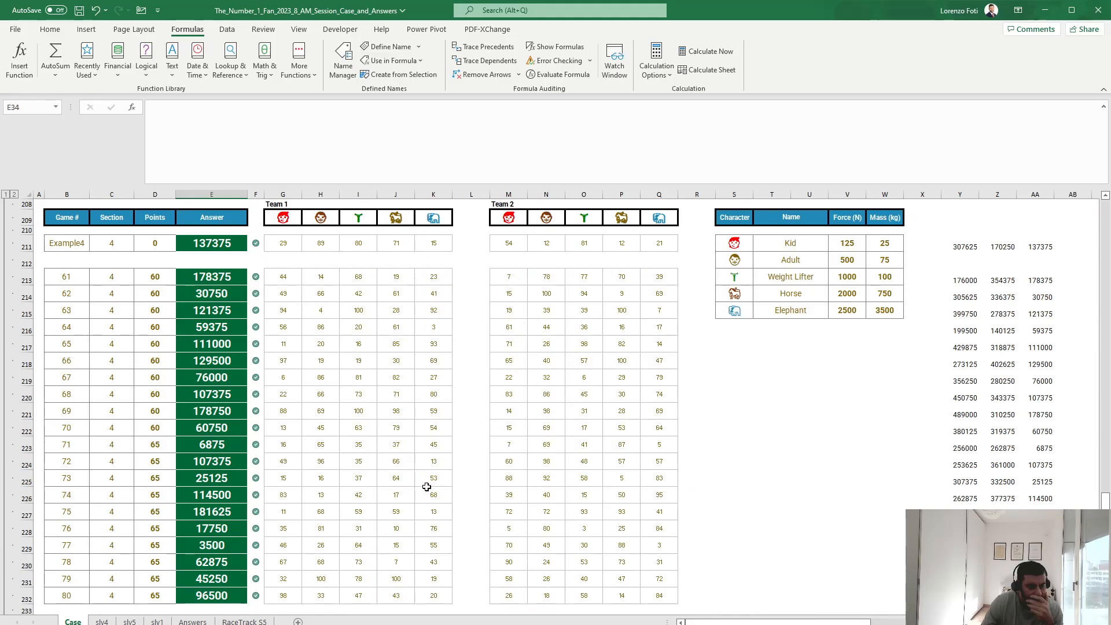
pyautogui.click(279, 331)
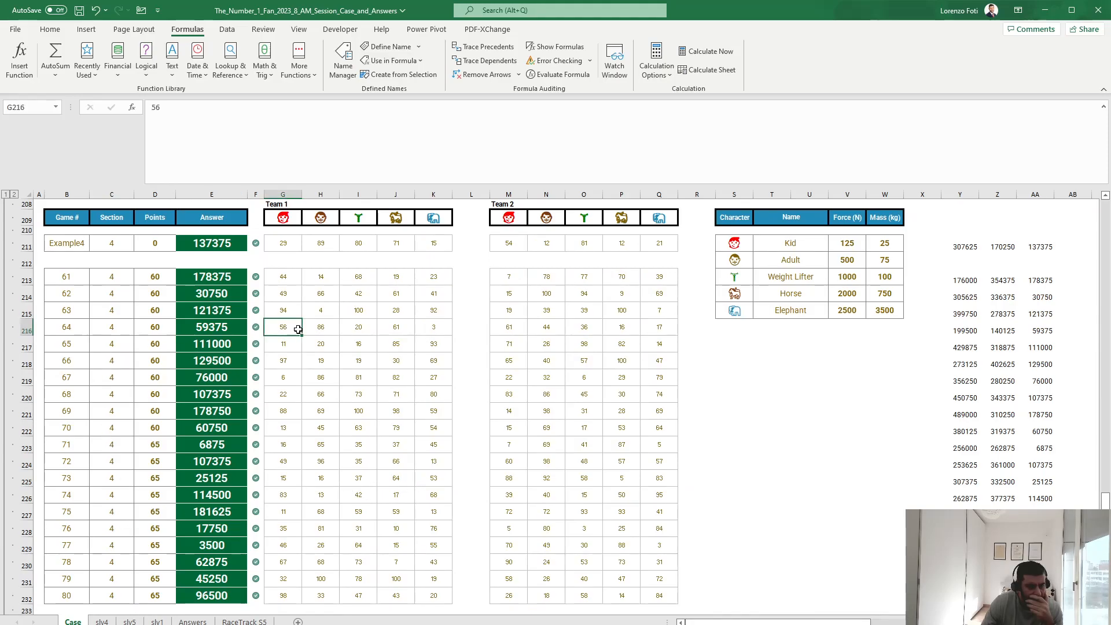
pyautogui.moveTo(295, 329); pyautogui.dragTo(421, 331)
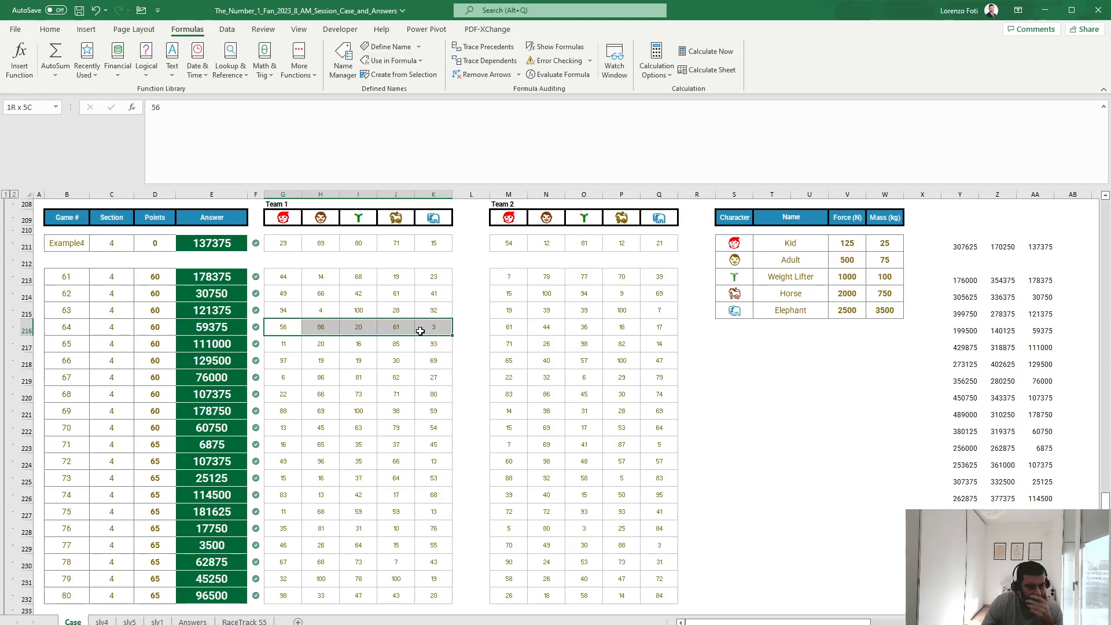
pyautogui.moveTo(421, 331); pyautogui.dragTo(420, 331)
pyautogui.moveTo(1105, 499); pyautogui.dragTo(1105, 246)
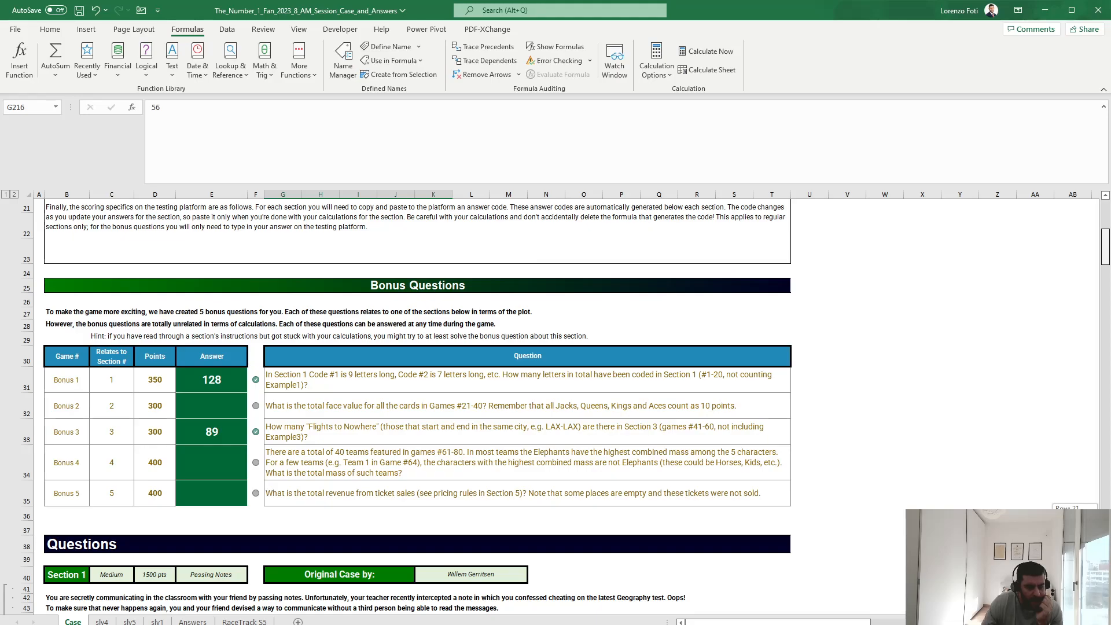
pyautogui.moveTo(1106, 249); pyautogui.dragTo(1105, 498)
pyautogui.moveTo(1018, 409); pyautogui.dragTo(979, 409)
# Start a formula in AC213 that multiplies G213 by an XLOOKUP with G$209 as the lookup value
pyautogui.click(914, 390)
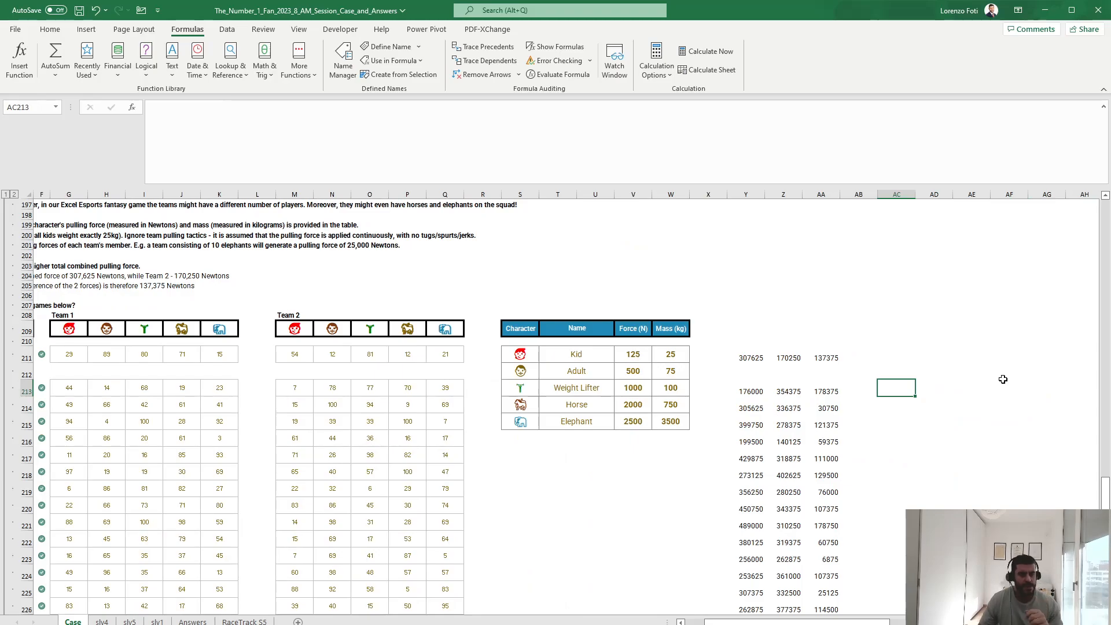
pyautogui.write('+')
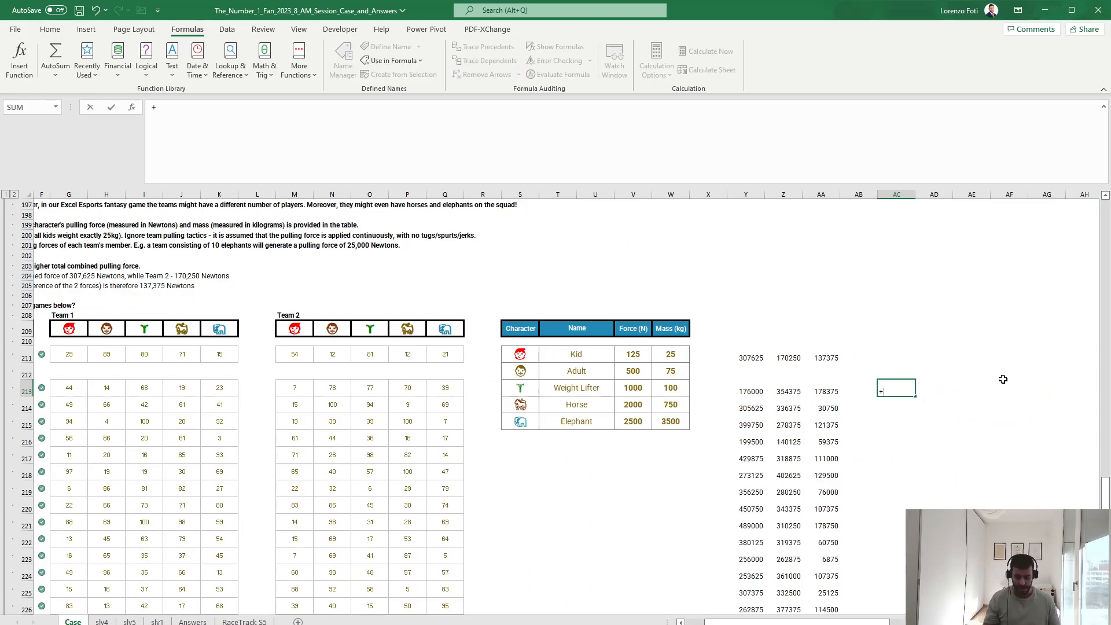
pyautogui.hotkey('ctrl', 'Left')
pyautogui.hotkey('ctrl', 'Left')
pyautogui.hotkey('ctrl', 'Left')
pyautogui.hotkey('ctrl', 'Left')
pyautogui.hotkey('ctrl', 'Left')
pyautogui.hotkey('ctrl', 'Left')
pyautogui.hotkey('ctrl', 'Left')
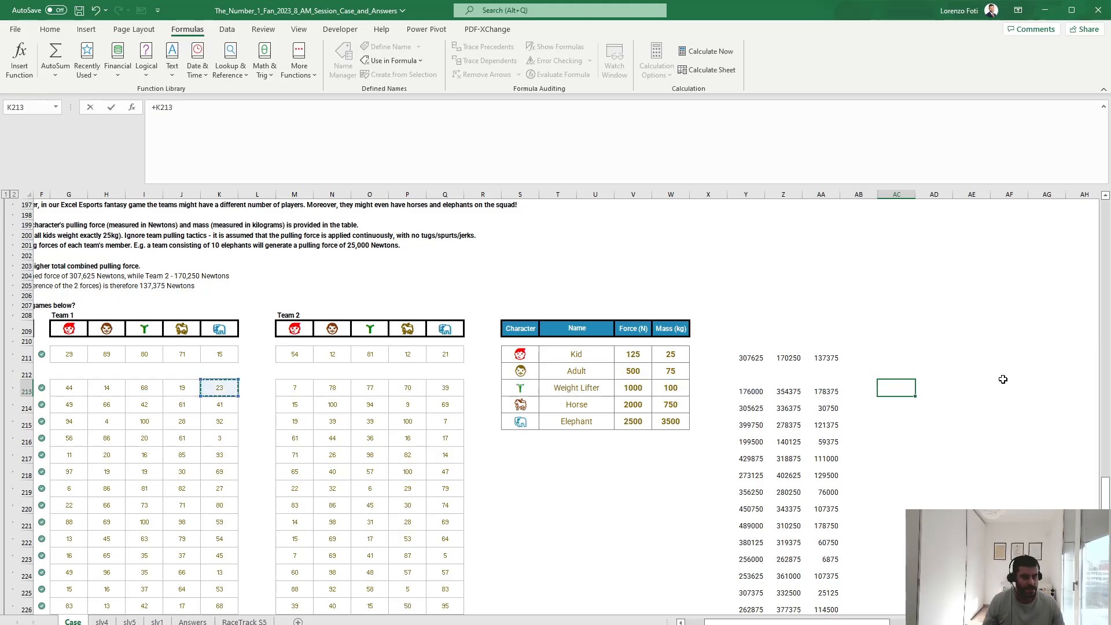
pyautogui.hotkey('ctrl', 'Left')
pyautogui.press('Right')
pyautogui.press('Right')
pyautogui.press('Right')
pyautogui.press('Right')
pyautogui.press('Right')
pyautogui.write('*XLOOKUP(')
pyautogui.press('Left')
pyautogui.hotkey('ctrl', 'Left')
pyautogui.hotkey('ctrl', 'Left')
pyautogui.hotkey('ctrl', 'Left')
pyautogui.hotkey('ctrl', 'Left')
pyautogui.hotkey('ctrl', 'Left')
pyautogui.hotkey('ctrl', 'Left')
pyautogui.hotkey('ctrl', 'Left')
pyautogui.hotkey('ctrl', 'Left')
pyautogui.press('Up')
pyautogui.press('Up')
pyautogui.press('Up')
pyautogui.press('Up')
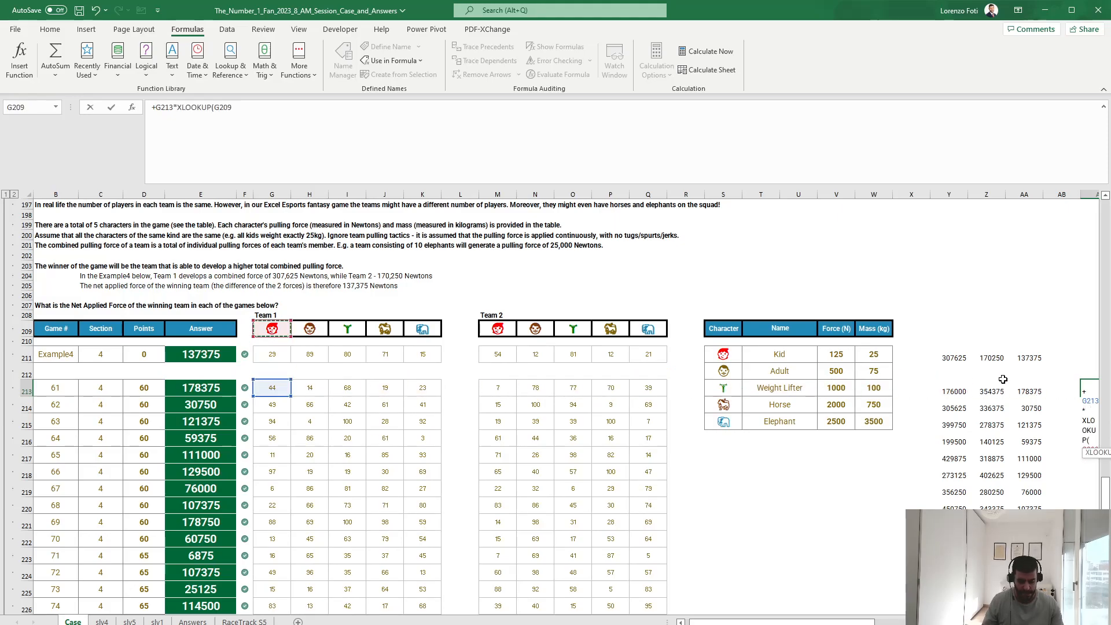
pyautogui.press('F4')
pyautogui.press('F4')
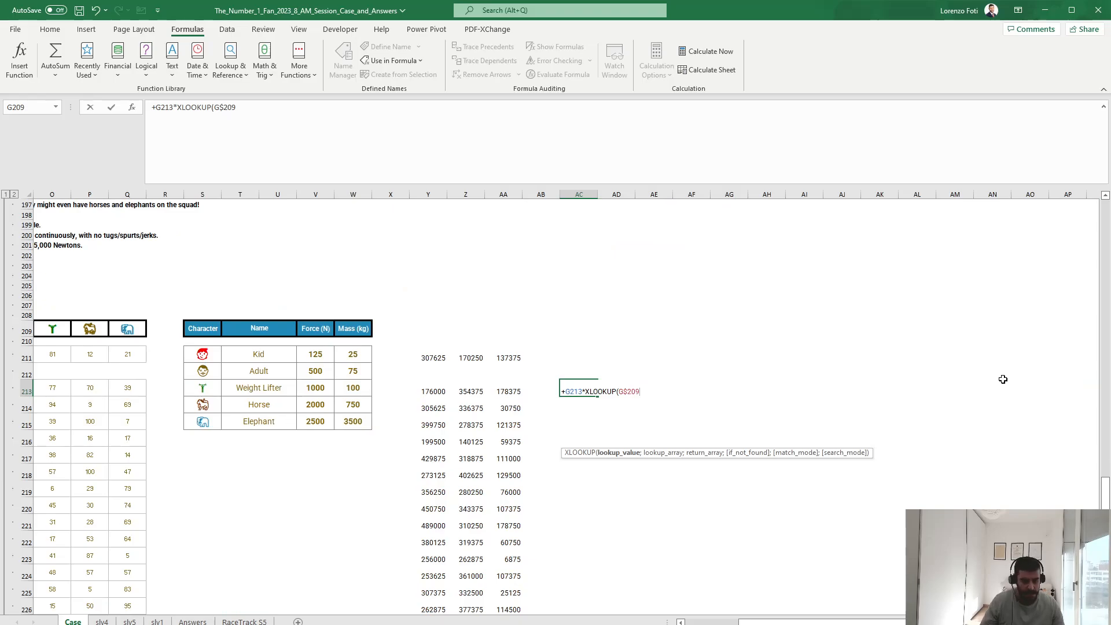
# Complete the AC213 XLOOKUP with lookup array $S$211:$S$215 and return array $W$211:$W$215, and enter the formula
pyautogui.write(';')
pyautogui.hotkey('ctrl', 'Left')
pyautogui.hotkey('ctrl', 'Left')
pyautogui.hotkey('ctrl', 'Left')
pyautogui.hotkey('ctrl', 'Left')
pyautogui.hotkey('ctrl', 'Left')
pyautogui.press('Up')
pyautogui.press('Right')
pyautogui.press('Up')
pyautogui.hotkey('ctrl', 'shift', 'Down')
pyautogui.press('F4')
pyautogui.write(';')
pyautogui.press('Left')
pyautogui.press('Left')
pyautogui.press('Left')
pyautogui.press('Left')
pyautogui.press('Left')
pyautogui.press('Left')
pyautogui.press('Up')
pyautogui.press('Up')
pyautogui.hotkey('ctrl', 'shift', 'Down')
pyautogui.press('F4')
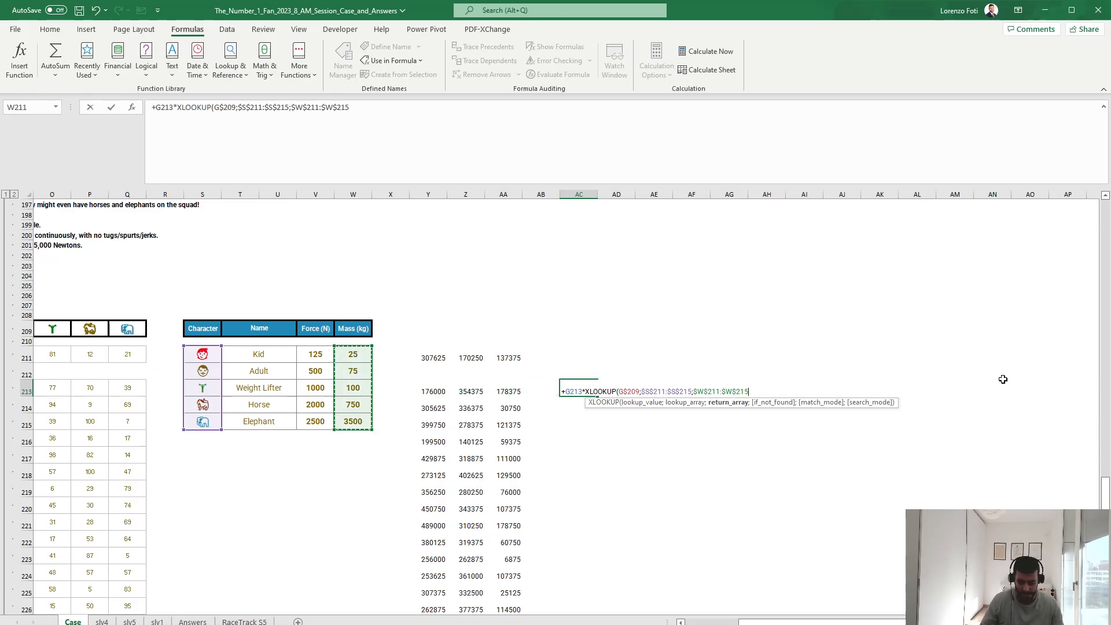
pyautogui.write(')')
pyautogui.hotkey('ctrl', 'Return')
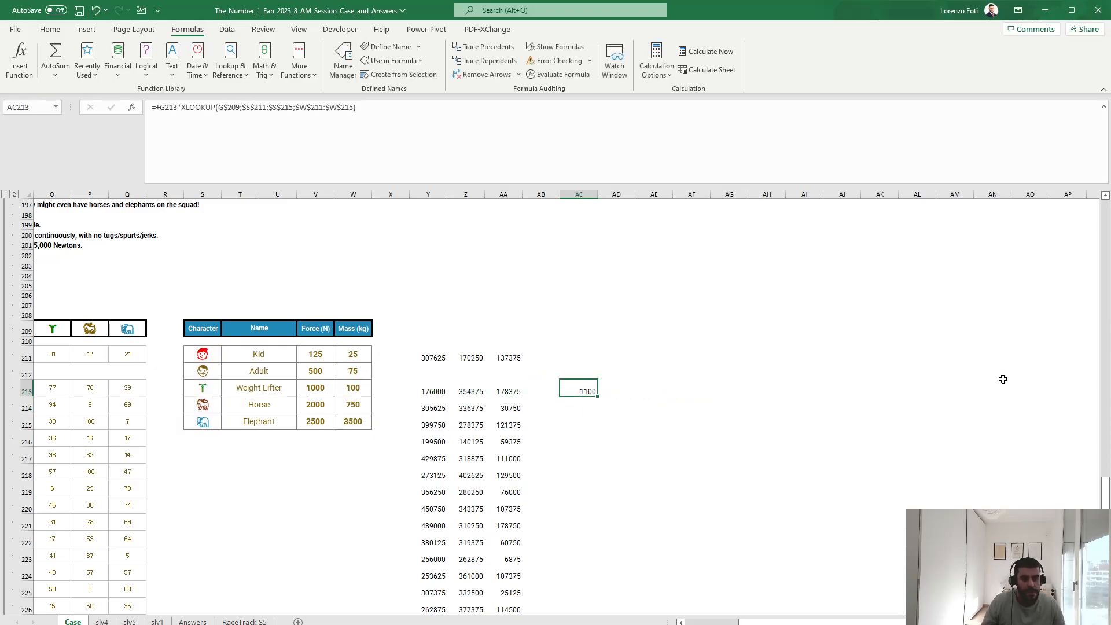
# Fill the AC213 mass formula across to AG213 for the other Team 1 characters and check the last cell's references
pyautogui.hotkey('shift', 'Right')
pyautogui.hotkey('shift', 'Right')
pyautogui.hotkey('shift', 'Right')
pyautogui.hotkey('shift', 'Right')
pyautogui.hotkey('ctrl', 'r')
pyautogui.press('Right')
pyautogui.press('Right')
pyautogui.press('Right')
pyautogui.press('Right')
pyautogui.press('F2')
pyautogui.moveTo(868, 622)
pyautogui.mouseDown()
pyautogui.moveTo(822, 622)
pyautogui.moveTo(881, 623)
pyautogui.mouseUp()
pyautogui.press('Escape')
# Copy the mass formulas to AI213:AM213 for Team 2 and check the references in the pasted cells
pyautogui.hotkey('ctrl', 'c')
pyautogui.moveTo(752, 389); pyautogui.dragTo(918, 388)
pyautogui.hotkey('ctrl', 'v')
pyautogui.press('Escape')
pyautogui.press('Left')
pyautogui.press('Right')
pyautogui.press('F2')
pyautogui.moveTo(836, 623)
pyautogui.mouseDown()
pyautogui.moveTo(783, 623)
pyautogui.moveTo(825, 622)
pyautogui.mouseUp()
pyautogui.press('Escape')
pyautogui.click(1018, 394)
pyautogui.press('F2')
pyautogui.press('Escape')
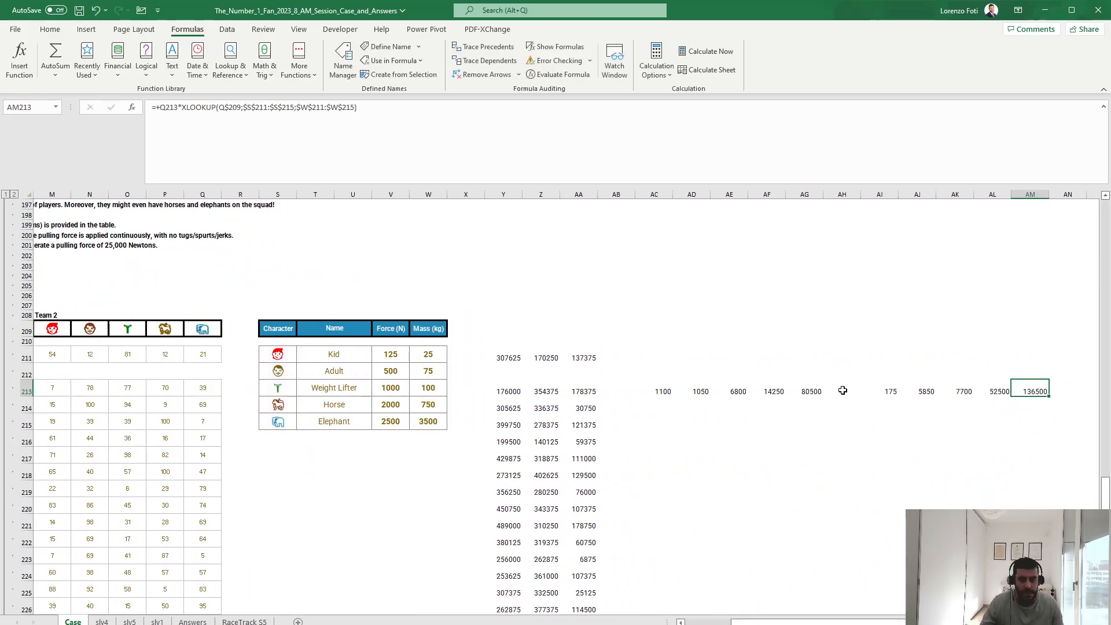
pyautogui.click(843, 391)
pyautogui.hotkey('shift', 'Left')
pyautogui.hotkey('ctrl', 'space')
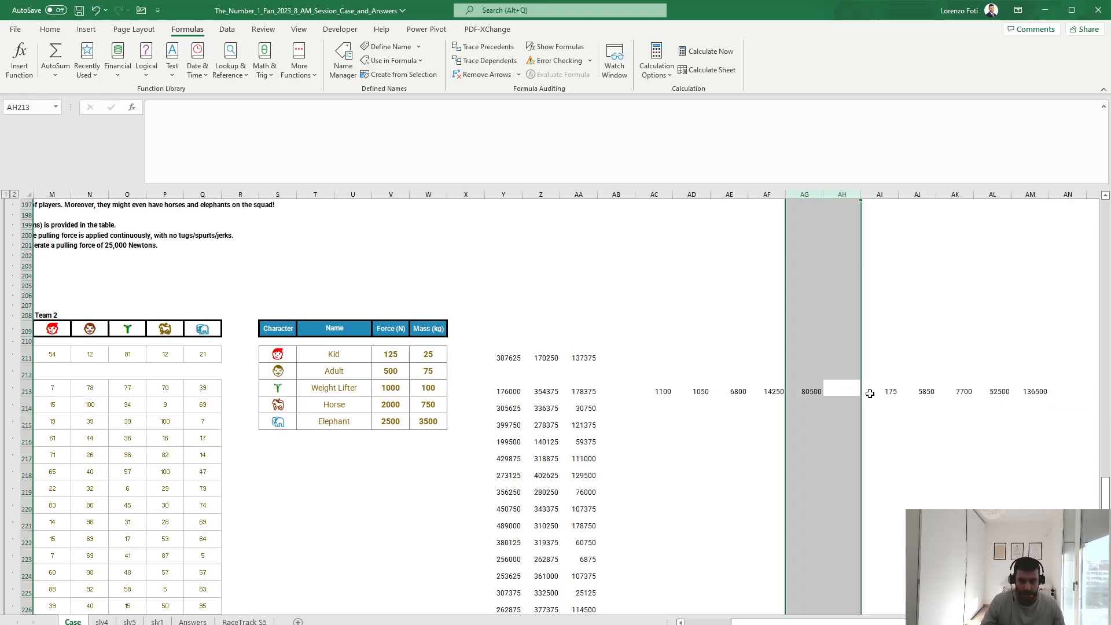
pyautogui.hotkey('shift', 'BackSpace')
pyautogui.hotkey('shift', 'Left')
pyautogui.hotkey('ctrl', 'space')
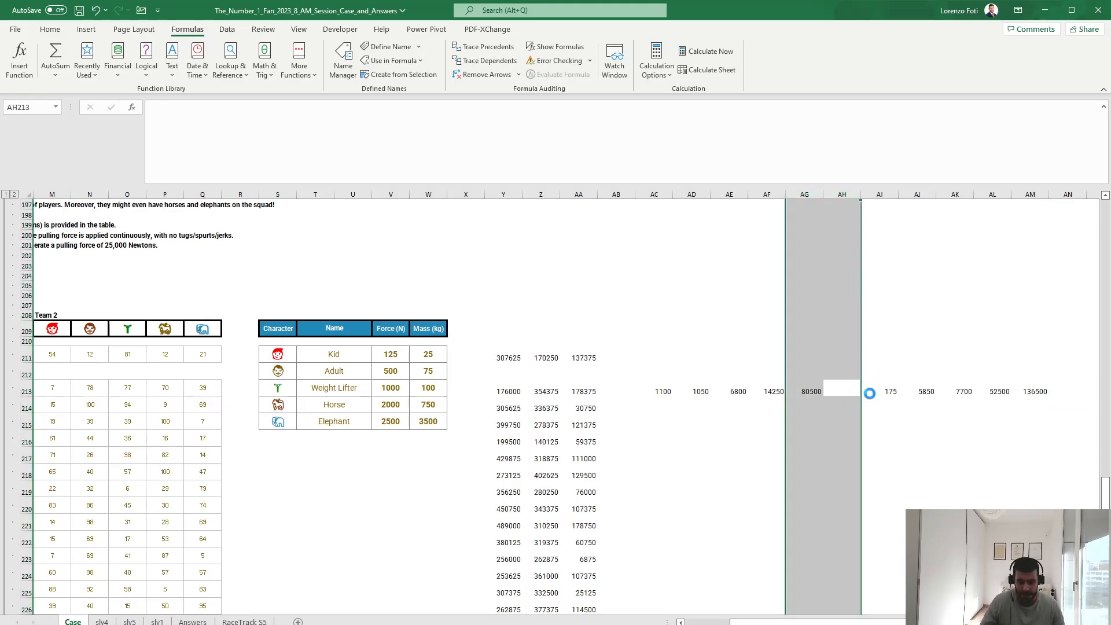
pyautogui.press('Right')
pyautogui.press('Left')
pyautogui.hotkey('shift', 'Left')
pyautogui.hotkey('ctrl', 'space')
pyautogui.hotkey('ctrl', 'shift', '+')
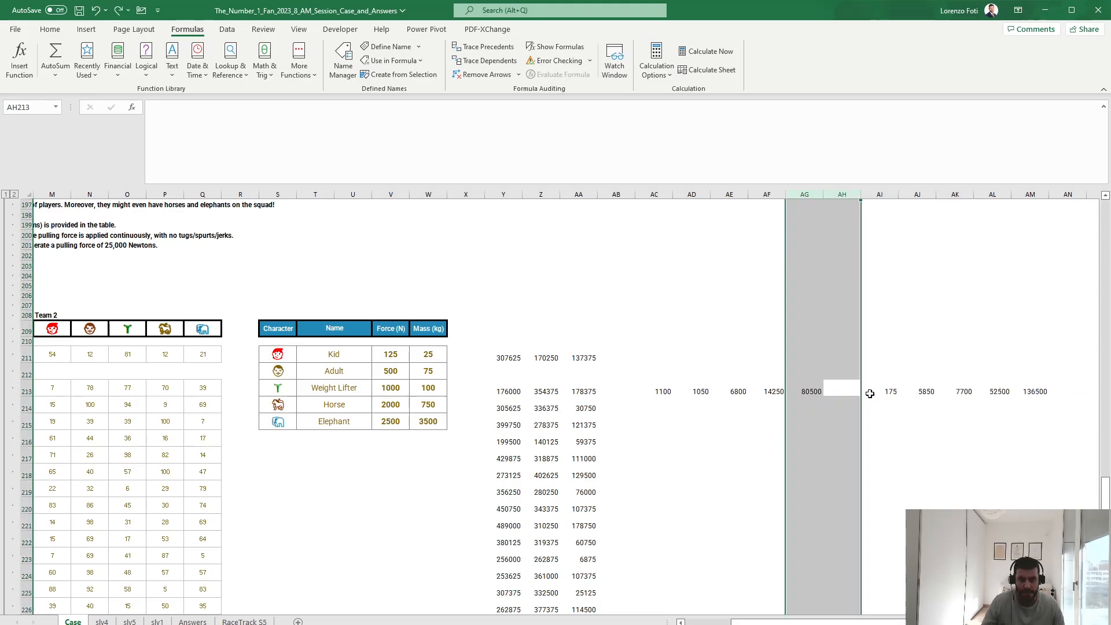
pyautogui.hotkey('ctrl', 'z')
pyautogui.press('Right')
pyautogui.press('Left')
pyautogui.hotkey('shift', 'Home')
pyautogui.press('Right')
pyautogui.press('Left')
pyautogui.hotkey('shift', 'Left')
pyautogui.hotkey('ctrl', 'space')
pyautogui.press('Right')
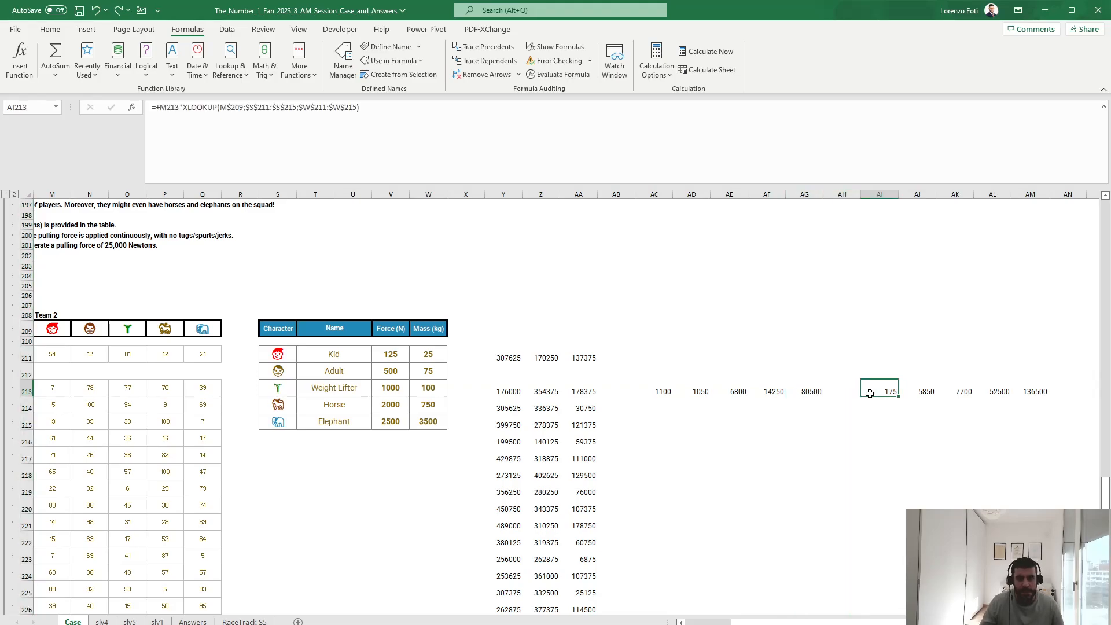
# Insert two new columns at column AH, between the Team 1 and Team 2 mass values
pyautogui.click(843, 195)
pyautogui.hotkey('ctrl', '+')
pyautogui.hotkey('ctrl', '+')
pyautogui.press('Right')
pyautogui.press('Down')
pyautogui.press('Down')
pyautogui.press('Down')
pyautogui.press('Down')
pyautogui.press('Down')
pyautogui.press('Down')
pyautogui.press('Down')
pyautogui.press('Down')
pyautogui.press('Down')
pyautogui.press('Down')
pyautogui.press('Down')
pyautogui.press('Down')
pyautogui.press('Down')
pyautogui.press('Down')
pyautogui.press('Down')
pyautogui.press('Down')
pyautogui.press('Left')
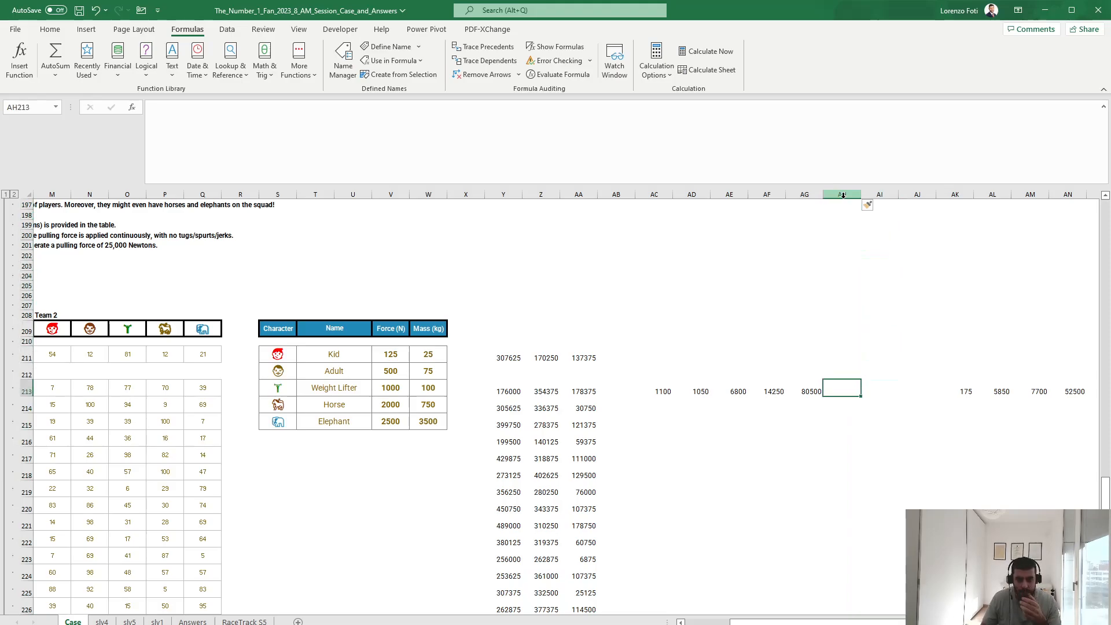
# Enter a Team 1 flag in AH213 with IF and AND, giving 0 if AG213 exceeds AC213:AF213 and 1 otherwise
pyautogui.write('+if(and(')
pyautogui.press('Left')
pyautogui.write('>')
pyautogui.press('Left')
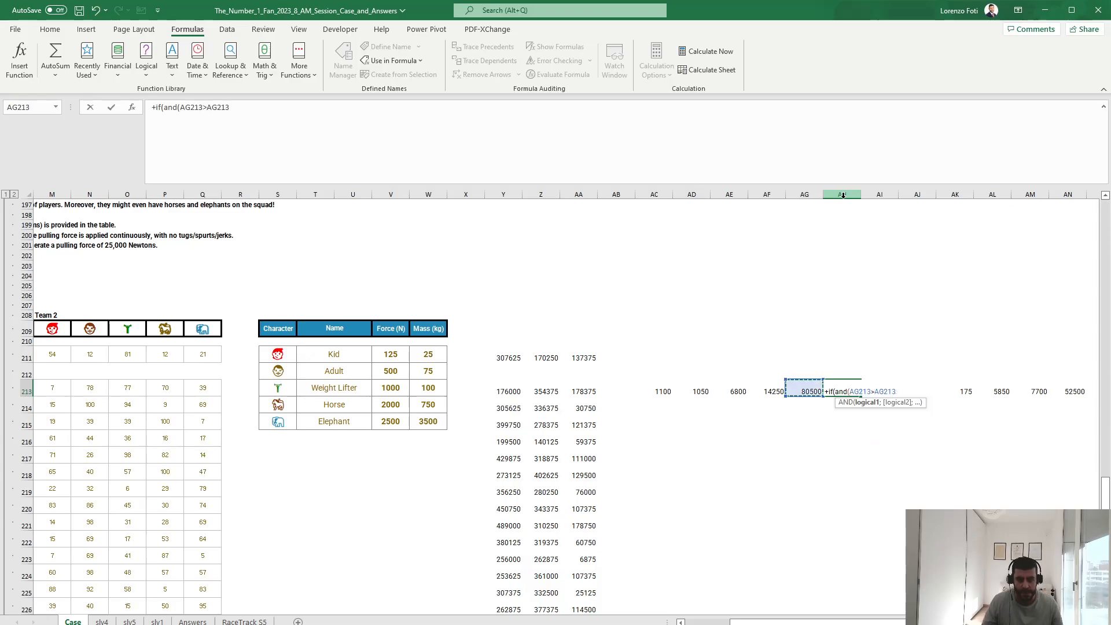
pyautogui.press('Left')
pyautogui.hotkey('shift', 'Left')
pyautogui.hotkey('shift', 'Left')
pyautogui.hotkey('shift', 'Left')
pyautogui.write(')')
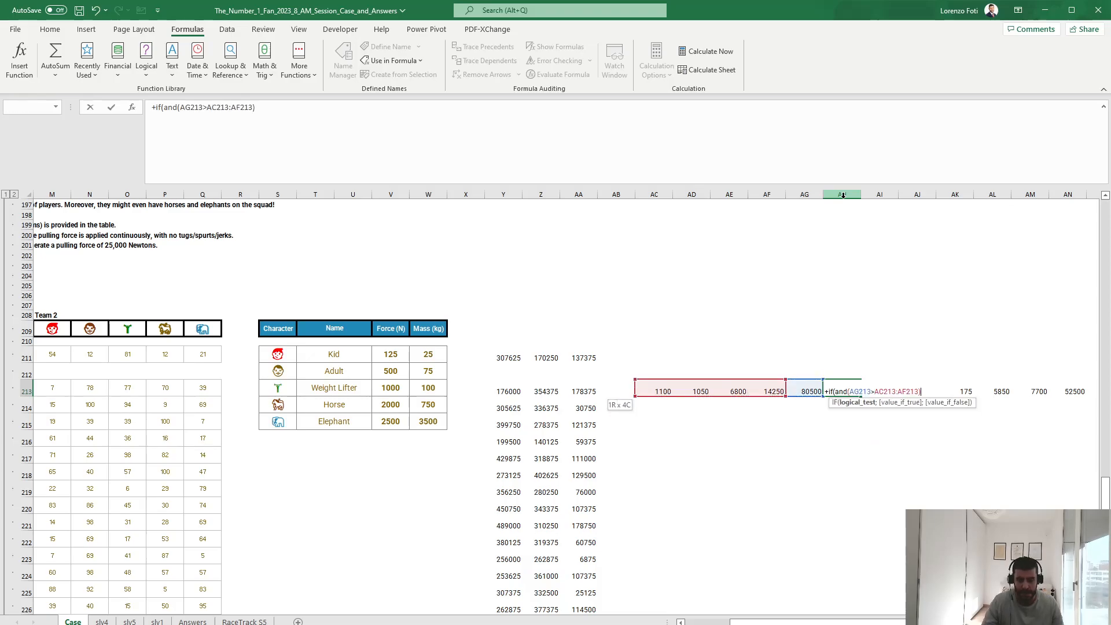
pyautogui.write(';0;1)')
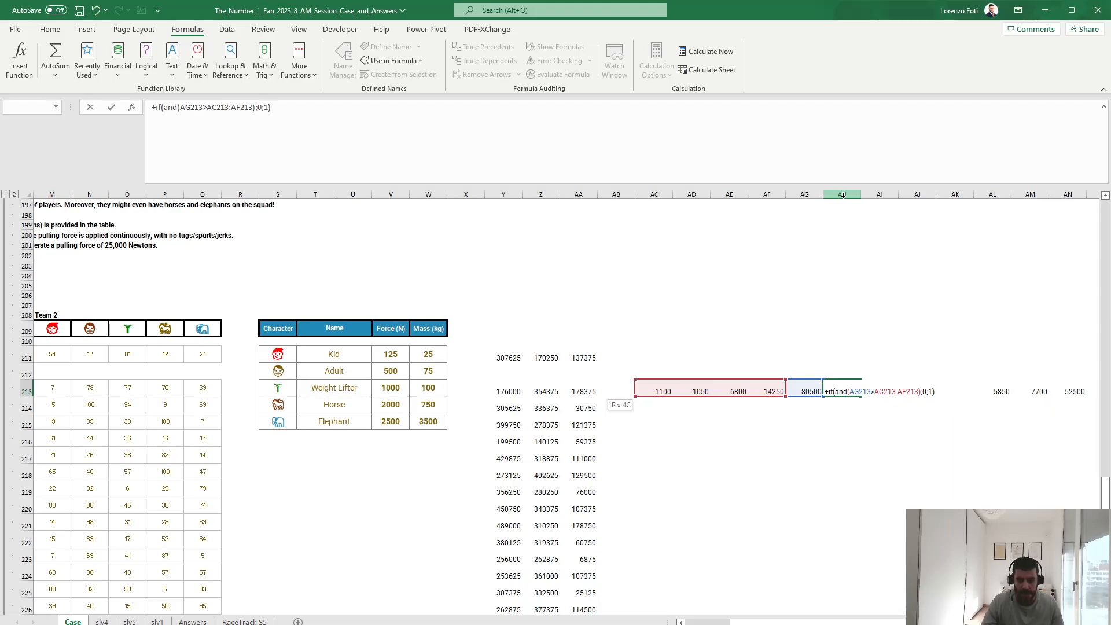
pyautogui.press('Return')
# Copy the AH213 flag formula to AP213 for Team 2 and check its references
pyautogui.press('Up')
pyautogui.hotkey('ctrl', 'c')
pyautogui.press('Right')
pyautogui.press('Right')
pyautogui.press('Right')
pyautogui.press('Right')
pyautogui.press('Right')
pyautogui.press('Right')
pyautogui.press('Right')
pyautogui.press('Right')
pyautogui.press('Right')
pyautogui.press('Right')
pyautogui.press('Right')
pyautogui.press('Left')
pyautogui.press('Left')
pyautogui.press('Left')
pyautogui.hotkey('ctrl', 'v')
pyautogui.press('Left')
pyautogui.press('Left')
pyautogui.press('Right')
pyautogui.press('Right')
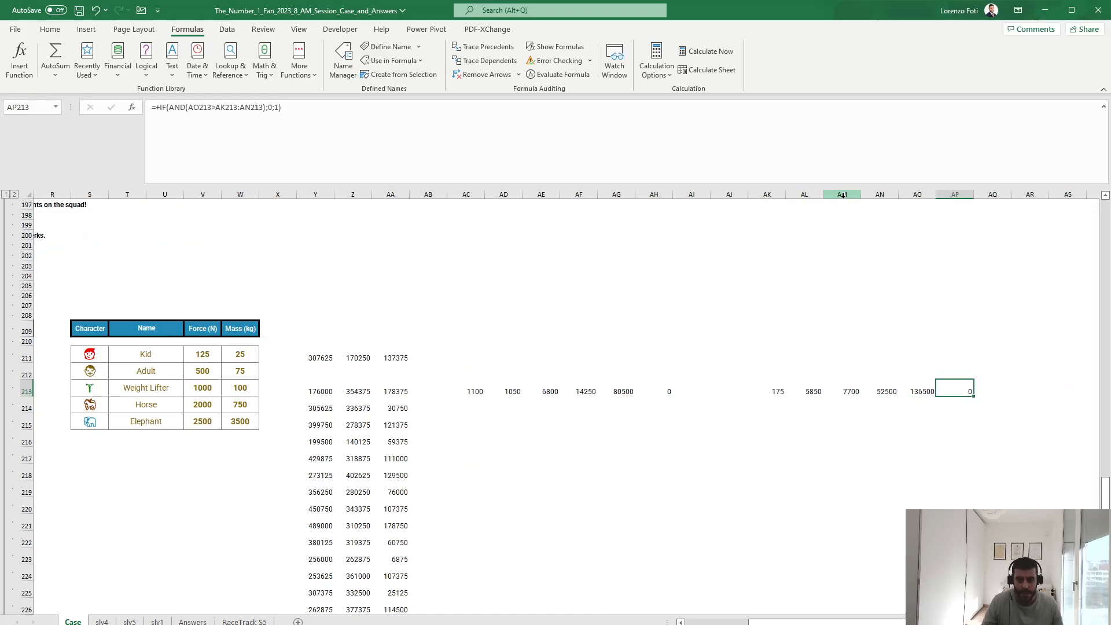
# Copy the mass and flag formulas in AC213:AP213 down to row 232 for all the games
pyautogui.hotkey('ctrl', 'shift', 'Left')
pyautogui.hotkey('ctrl', 'shift', 'Left')
pyautogui.hotkey('ctrl', 'shift', 'Left')
pyautogui.hotkey('ctrl', 'c')
pyautogui.press('Left')
pyautogui.press('Left')
pyautogui.press('Left')
pyautogui.press('Left')
pyautogui.press('Left')
pyautogui.hotkey('ctrl', 'Left')
pyautogui.hotkey('ctrl', 'Left')
pyautogui.hotkey('ctrl', 'Left')
pyautogui.hotkey('ctrl', 'Down')
pyautogui.press('Right')
pyautogui.press('Right')
pyautogui.hotkey('ctrl', 'shift', 'Up')
pyautogui.hotkey('ctrl', 'v')
pyautogui.press('Escape')
# Review the copied flags and masses for both teams, and highlight row 216 to inspect its Team 1 flag
pyautogui.press('Right')
pyautogui.press('Right')
pyautogui.press('Right')
pyautogui.press('Right')
pyautogui.press('Up')
pyautogui.press('Up')
pyautogui.press('Up')
pyautogui.press('Up')
pyautogui.press('Up')
pyautogui.press('Up')
pyautogui.press('Up')
pyautogui.press('Up')
pyautogui.press('Up')
pyautogui.press('Up')
pyautogui.press('Up')
pyautogui.press('Up')
pyautogui.press('Up')
pyautogui.press('Up')
pyautogui.press('Up')
pyautogui.press('Up')
pyautogui.press('Up')
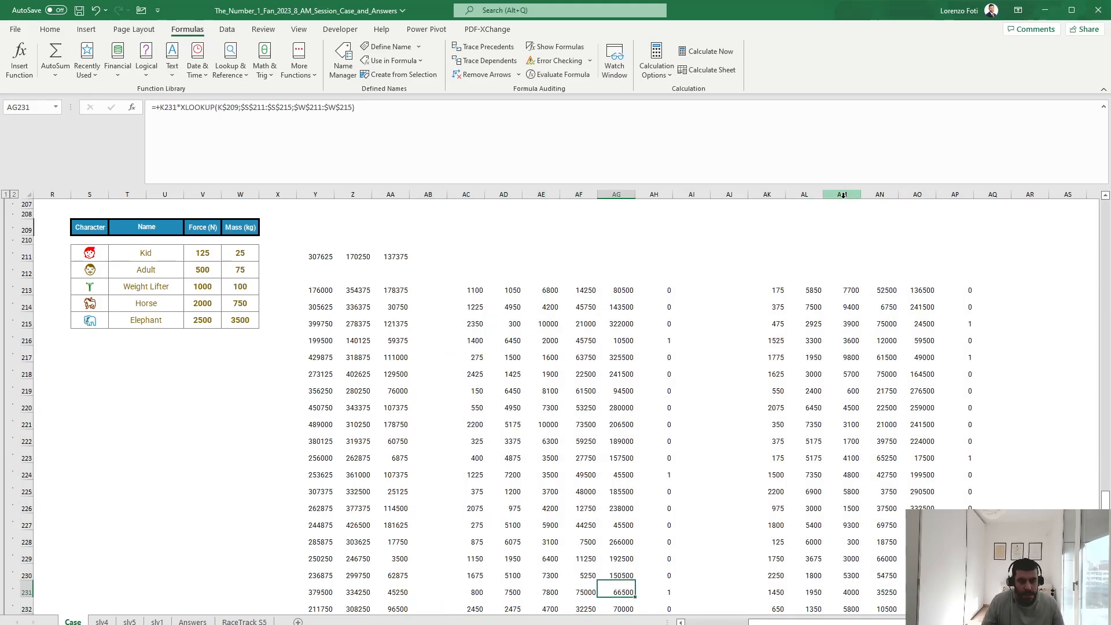
pyautogui.press('Down')
pyautogui.hotkey('shift', 'space')
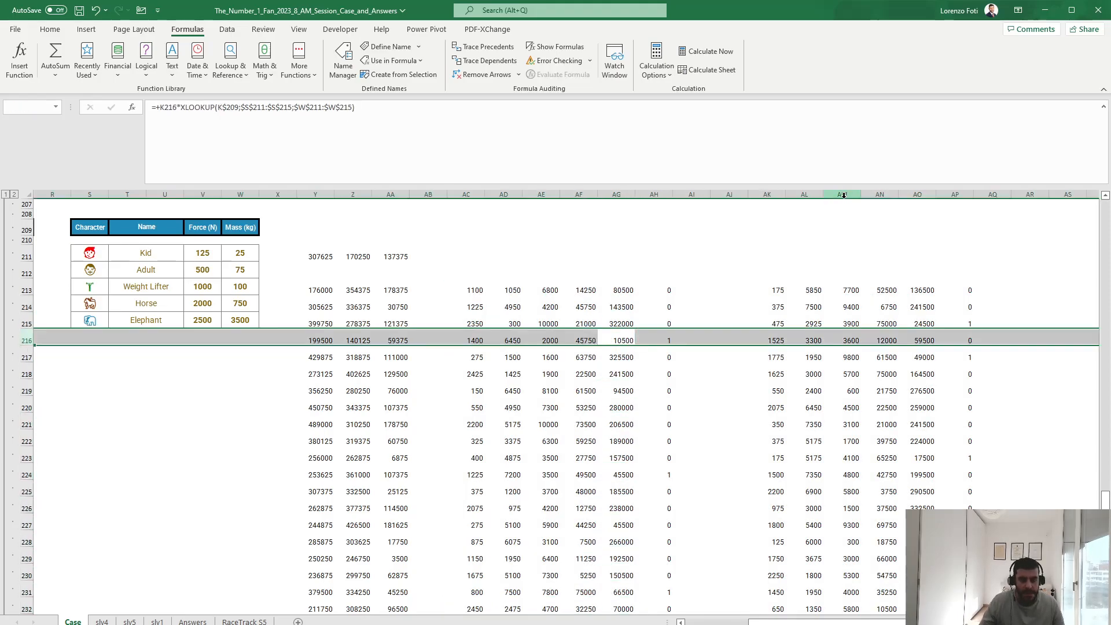
# Check the highlighted row's game number against the Team 1 in Game #64 example in the Bonus 4 question
pyautogui.moveTo(778, 622); pyautogui.dragTo(689, 622)
pyautogui.scroll(20, 443, 444)
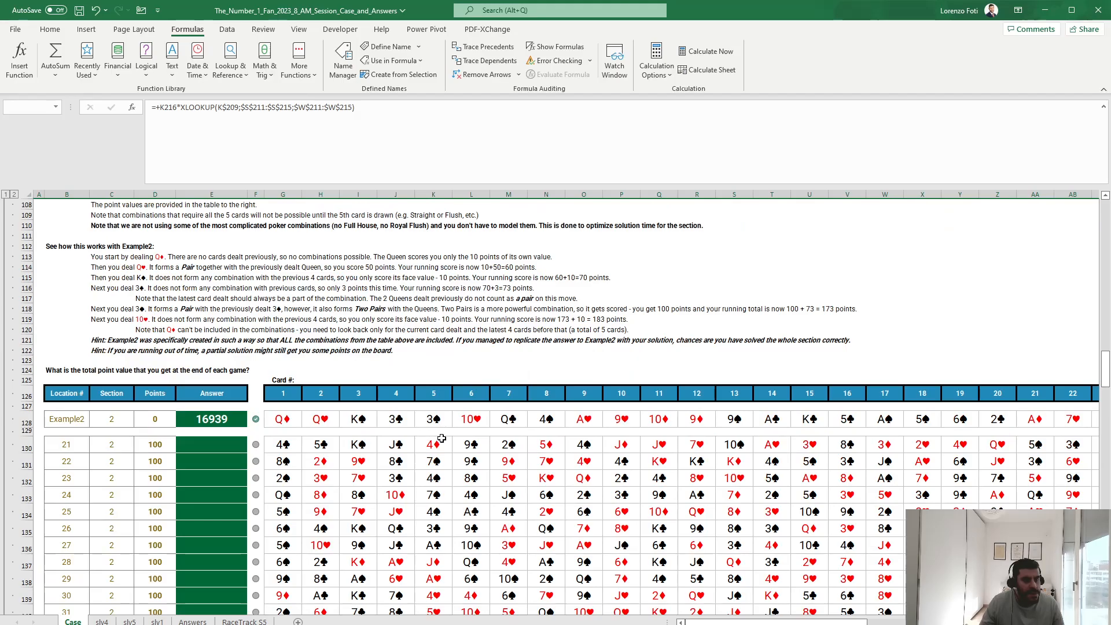
pyautogui.scroll(15, 443, 444)
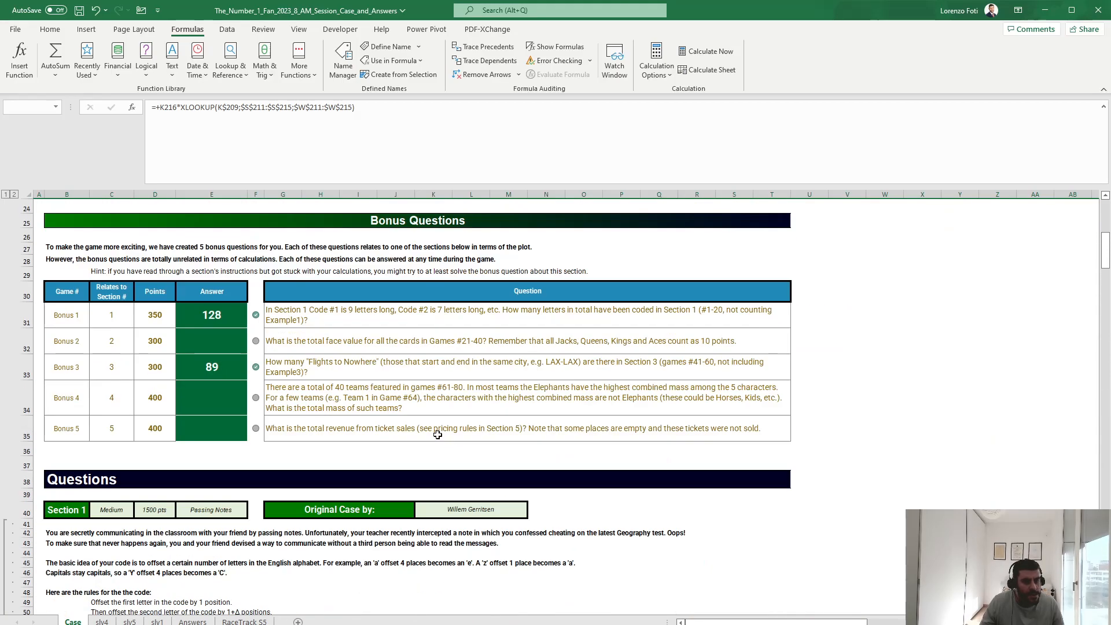
pyautogui.scroll(-20, 388, 409)
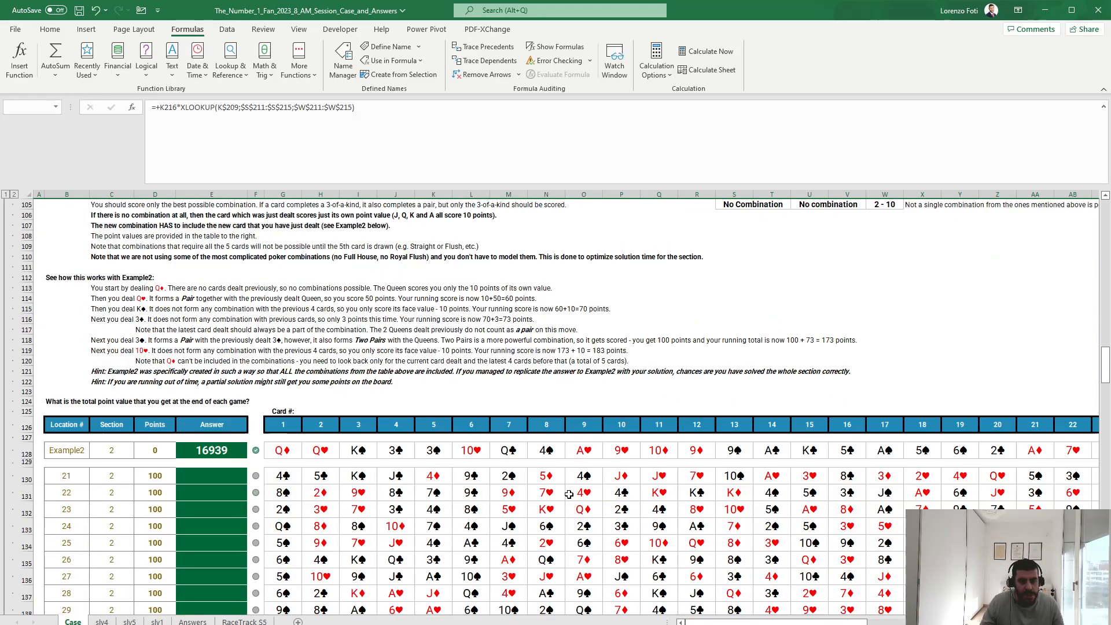
pyautogui.scroll(-9, 612, 505)
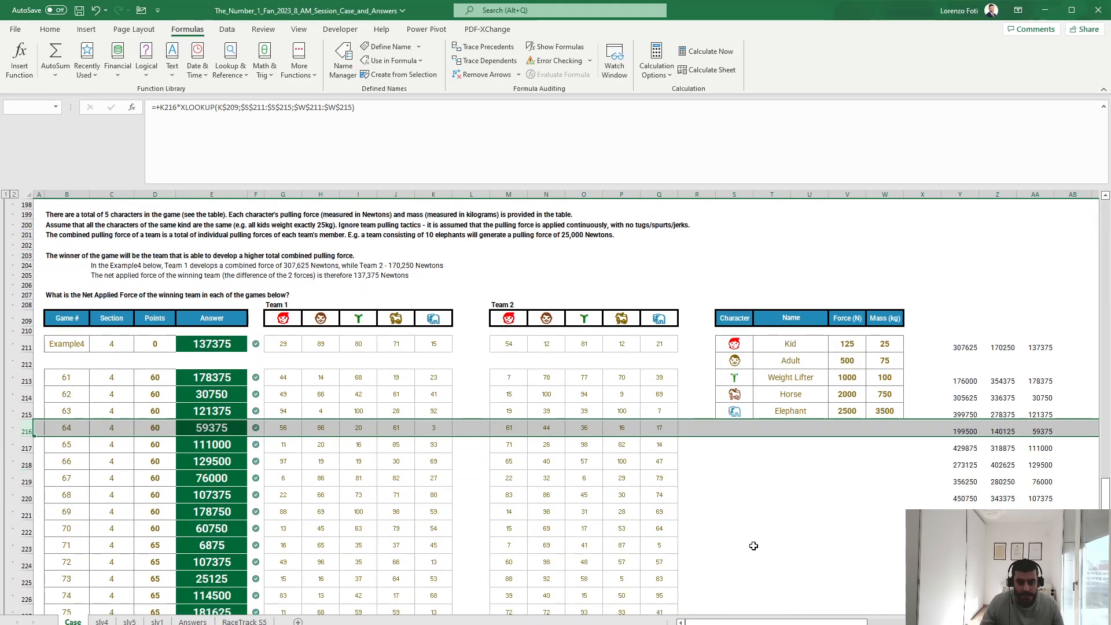
pyautogui.moveTo(794, 622); pyautogui.dragTo(858, 622)
pyautogui.click(716, 490)
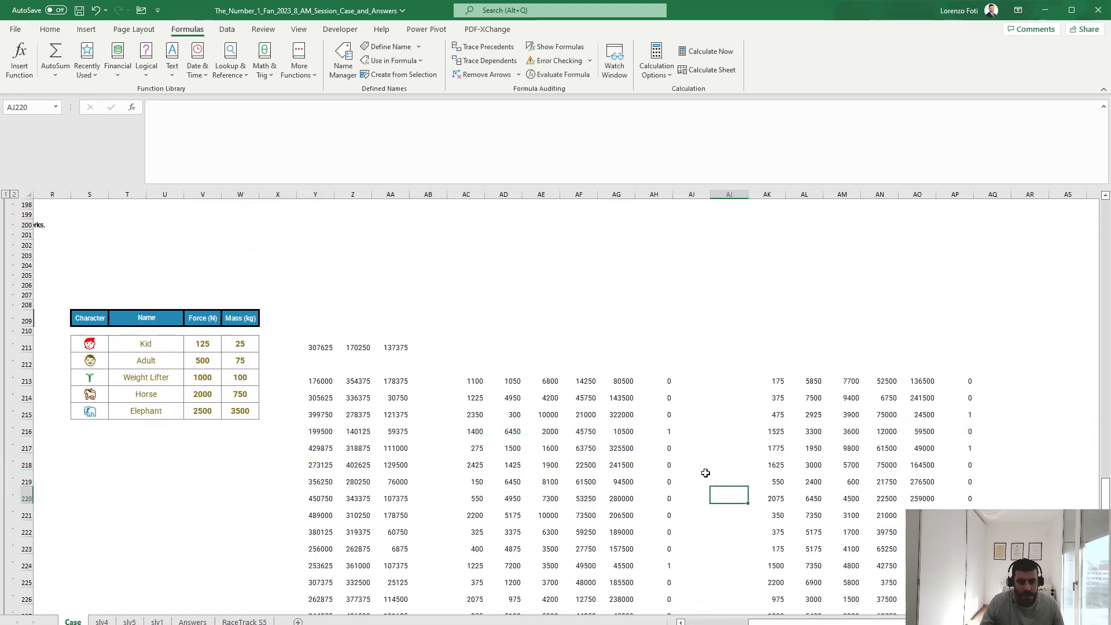
pyautogui.click(689, 379)
pyautogui.write('+')
pyautogui.press('Left')
pyautogui.press('Left')
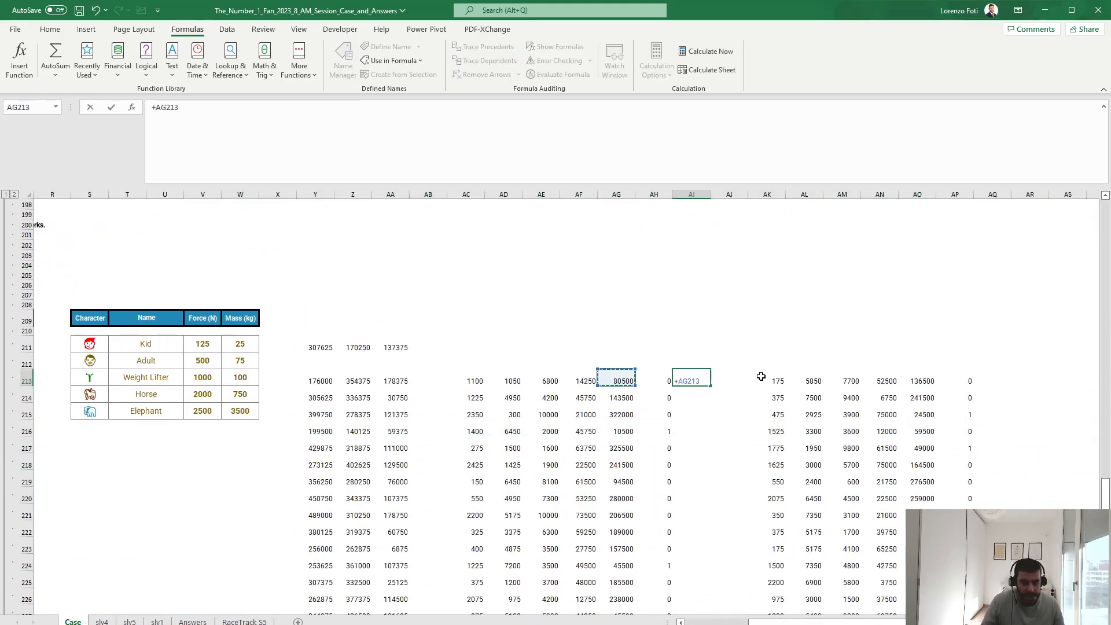
pyautogui.hotkey('shift', 'Left')
pyautogui.hotkey('shift', 'Left')
pyautogui.hotkey('shift', 'Left')
pyautogui.hotkey('shift', 'Left')
pyautogui.write(')')
pyautogui.press('Return')
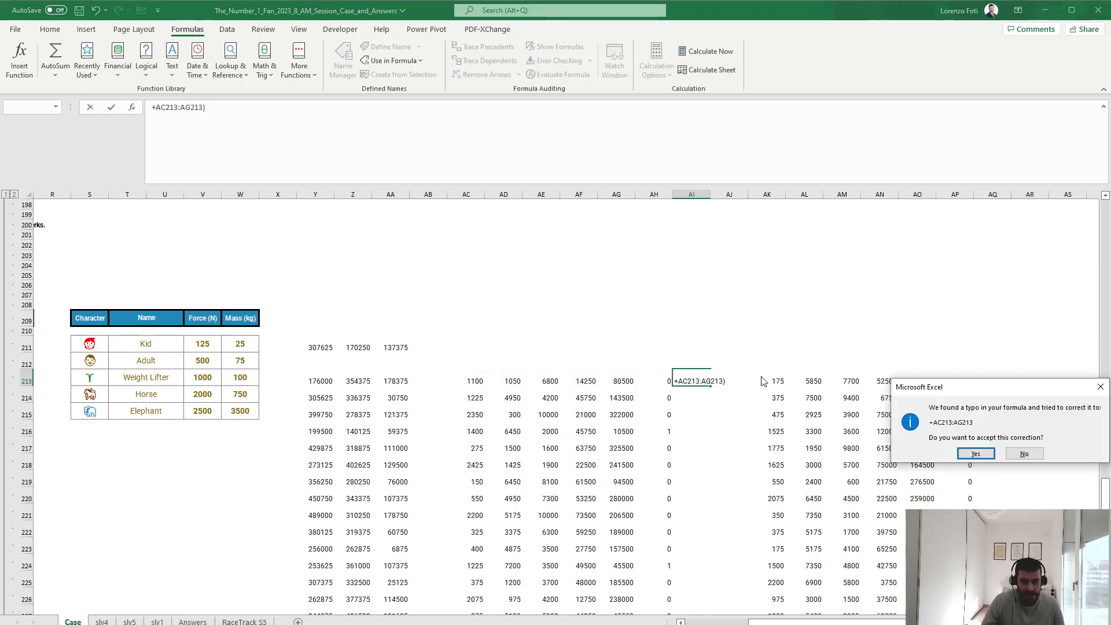
pyautogui.press('Escape')
pyautogui.press('Return')
pyautogui.press('Escape')
# Enter a SUM of AC213:AG213 in AI213 for Team 1's total mass
pyautogui.write('+sum(')
pyautogui.press('Left')
pyautogui.press('Left')
pyautogui.hotkey('shift', 'Left')
pyautogui.hotkey('shift', 'Left')
pyautogui.hotkey('shift', 'Left')
pyautogui.hotkey('shift', 'Left')
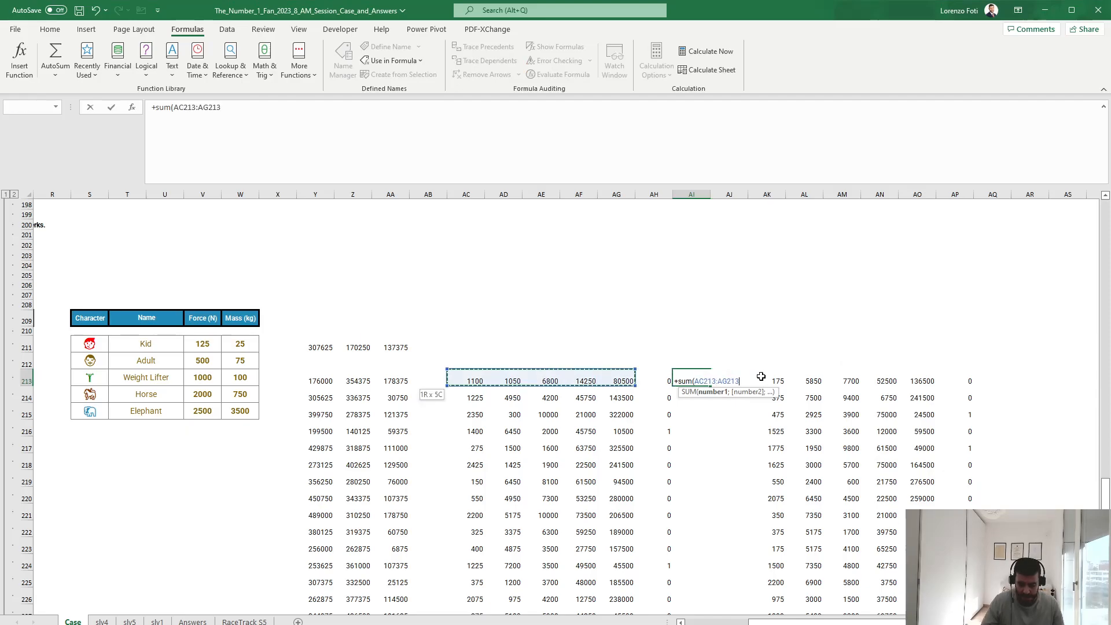
pyautogui.press('Return')
# Copy the AI213 total mass formula down through AI232 for the remaining games
pyautogui.press('Up')
pyautogui.hotkey('ctrl', 'c')
pyautogui.press('Left')
pyautogui.scroll(-3, 761, 376)
pyautogui.press('Right')
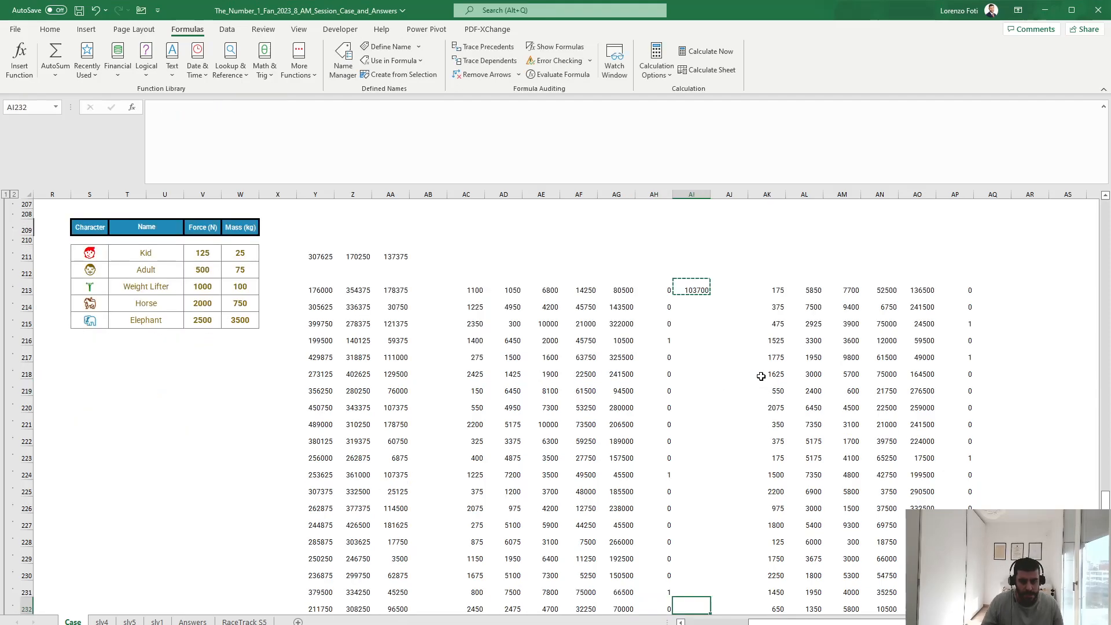
pyautogui.hotkey('shift', 'Down')
pyautogui.hotkey('shift', 'Down')
pyautogui.hotkey('shift', 'Down')
pyautogui.hotkey('shift', 'Down')
pyautogui.hotkey('shift', 'Down')
pyautogui.hotkey('shift', 'Down')
pyautogui.hotkey('shift', 'Down')
pyautogui.hotkey('shift', 'Down')
pyautogui.hotkey('shift', 'Down')
pyautogui.hotkey('shift', 'Down')
pyautogui.hotkey('shift', 'Down')
pyautogui.hotkey('shift', 'Down')
pyautogui.hotkey('shift', 'Down')
pyautogui.hotkey('shift', 'Down')
pyautogui.hotkey('shift', 'Down')
pyautogui.hotkey('shift', 'Down')
pyautogui.hotkey('shift', 'Down')
pyautogui.hotkey('shift', 'Down')
pyautogui.hotkey('shift', 'Down')
pyautogui.hotkey('ctrl', 'v')
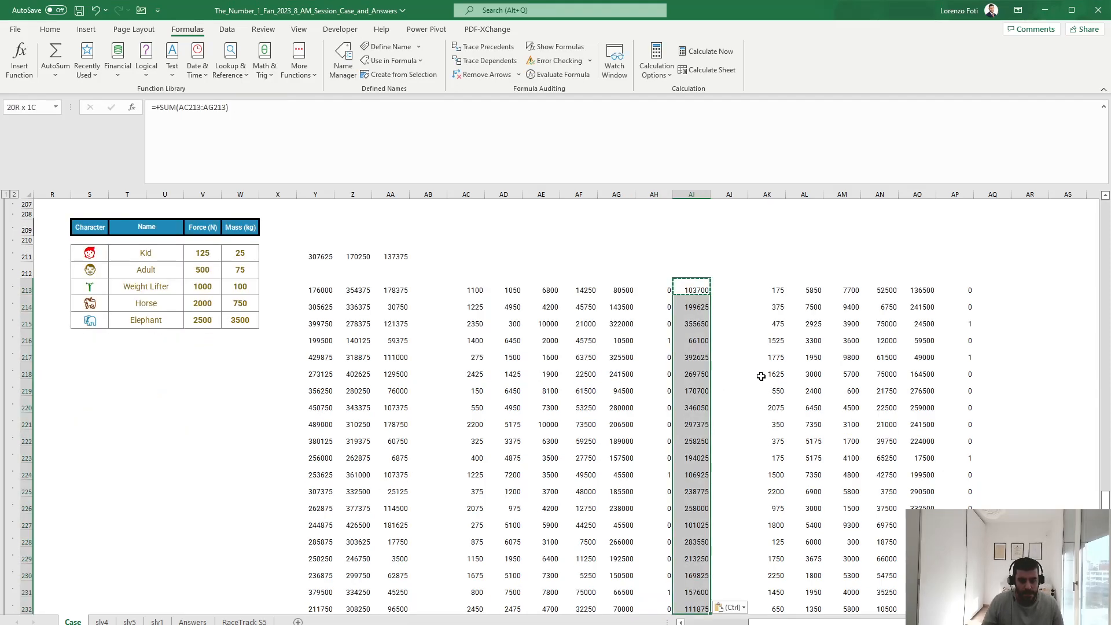
# Copy Team 1's total mass formulas from AI213:AI232 into AQ213:AQ232 to get Team 2's total masses
pyautogui.hotkey('ctrl', 'c')
pyautogui.press('Right')
pyautogui.hotkey('ctrl', 'Right')
pyautogui.hotkey('ctrl', 'Right')
pyautogui.press('Right')
pyautogui.hotkey('shift', 'Down')
pyautogui.hotkey('shift', 'Down')
pyautogui.hotkey('shift', 'Down')
pyautogui.hotkey('shift', 'Down')
pyautogui.hotkey('shift', 'Down')
pyautogui.hotkey('shift', 'Down')
pyautogui.hotkey('shift', 'Down')
pyautogui.hotkey('shift', 'Down')
pyautogui.hotkey('shift', 'Down')
pyautogui.hotkey('shift', 'Down')
pyautogui.hotkey('shift', 'Down')
pyautogui.hotkey('shift', 'Down')
pyautogui.hotkey('shift', 'Down')
pyautogui.hotkey('shift', 'Down')
pyautogui.hotkey('shift', 'Down')
pyautogui.hotkey('shift', 'Down')
pyautogui.hotkey('shift', 'Down')
pyautogui.hotkey('shift', 'Down')
pyautogui.hotkey('shift', 'Down')
pyautogui.press('Return')
# Enter a SUMPRODUCT of AI213:AI232 and AH213:AH232 in AI211 to total the mass of Team 1's flagged teams
pyautogui.press('Left')
pyautogui.press('Left')
pyautogui.press('Left')
pyautogui.press('Left')
pyautogui.press('Left')
pyautogui.press('Left')
pyautogui.press('Left')
pyautogui.press('Left')
pyautogui.press('Left')
pyautogui.press('Up')
pyautogui.press('Up')
pyautogui.press('Right')
pyautogui.write('+SUMPRODUCT(')
pyautogui.press('Down')
pyautogui.press('Down')
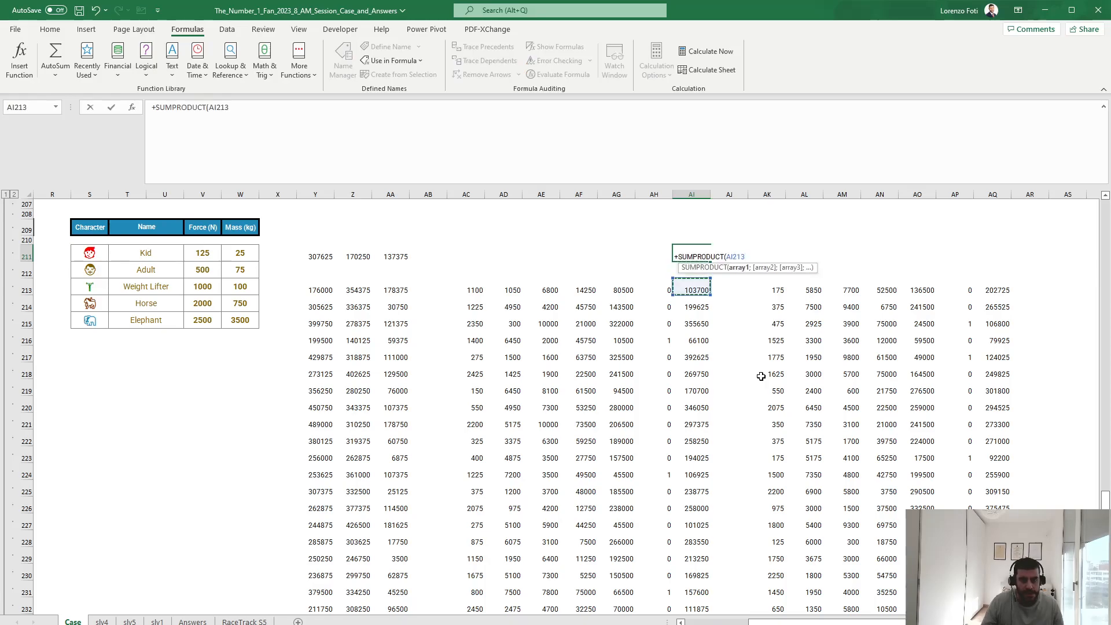
pyautogui.hotkey('ctrl', 'shift', 'Down')
pyautogui.write(';')
pyautogui.press('Left')
pyautogui.press('Down')
pyautogui.press('Down')
pyautogui.hotkey('ctrl', 'shift', 'Down')
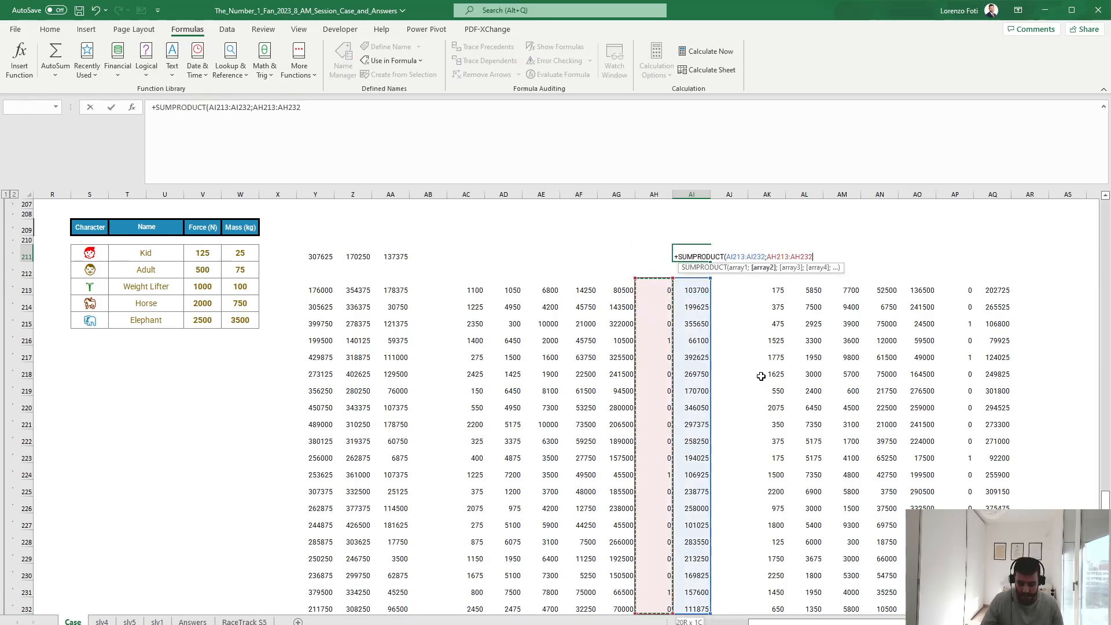
pyautogui.press('Return')
# Copy the AI211 SUMPRODUCT formula to AQ211 for Team 2
pyautogui.press('Up')
pyautogui.hotkey('ctrl', 'c')
pyautogui.press('Right')
pyautogui.press('Right')
pyautogui.press('Right')
pyautogui.press('Right')
pyautogui.press('Right')
pyautogui.press('Right')
pyautogui.press('Right')
pyautogui.press('Right')
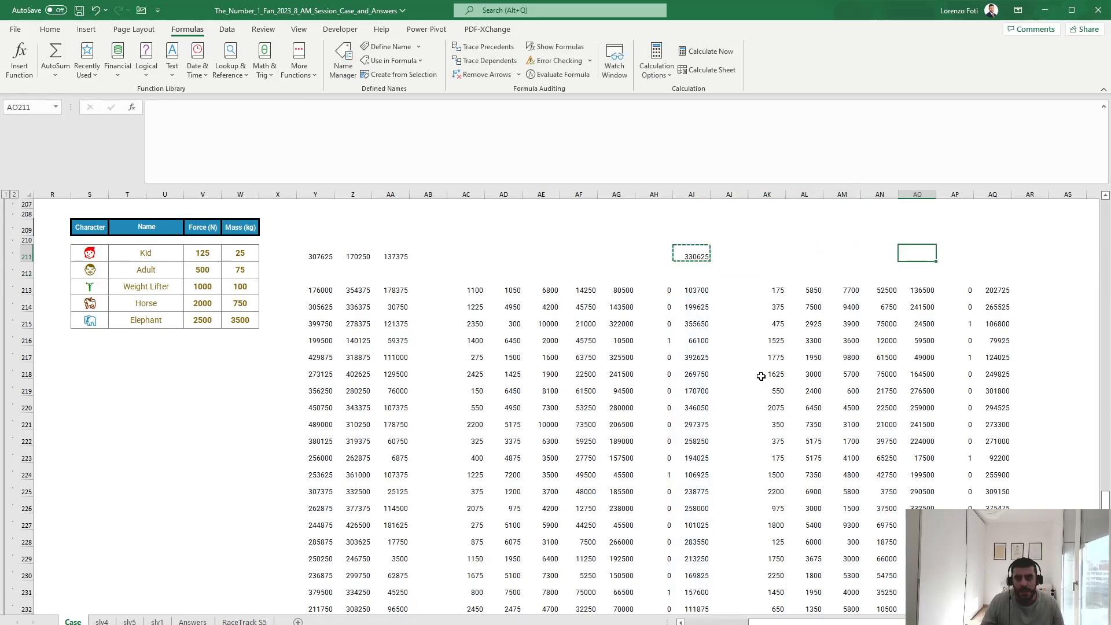
pyautogui.press('Return')
pyautogui.press('Left')
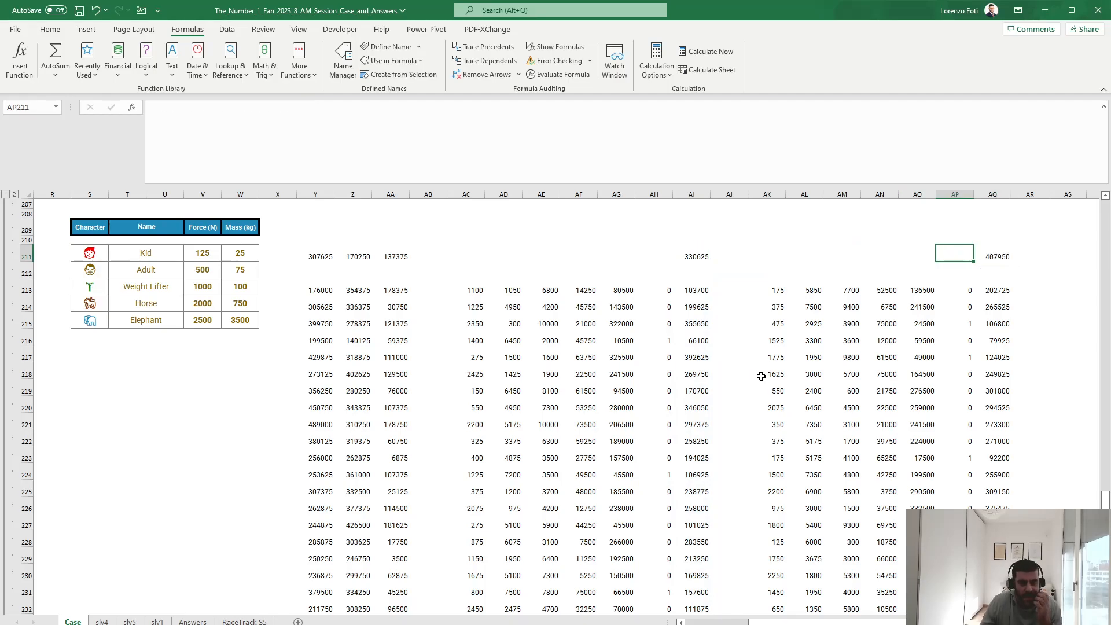
pyautogui.scroll(-4, 761, 376)
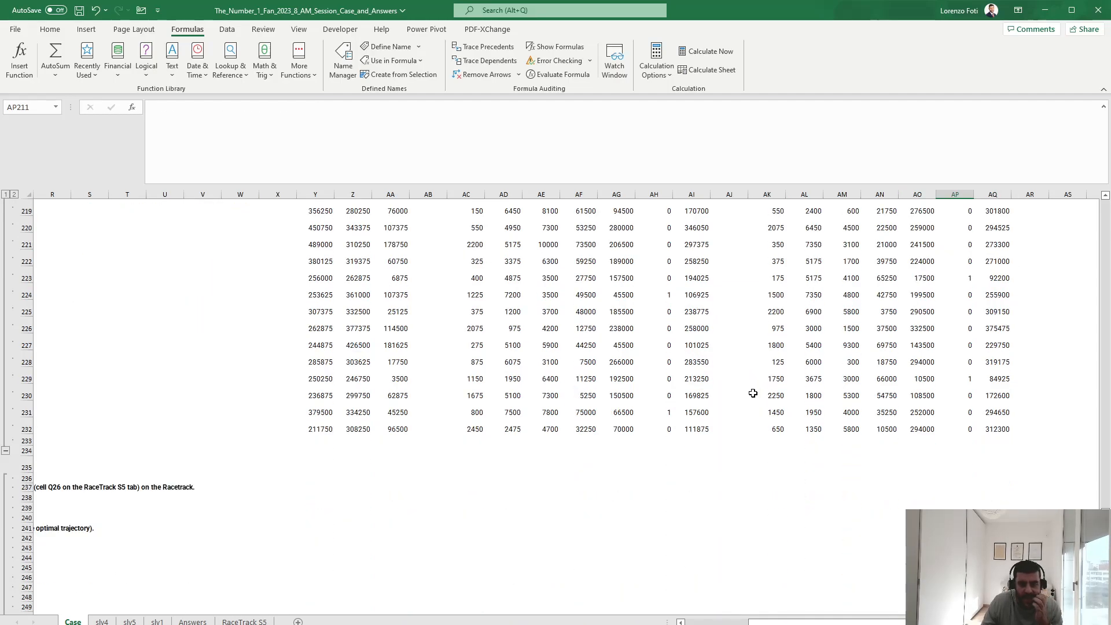
pyautogui.scroll(5, 886, 377)
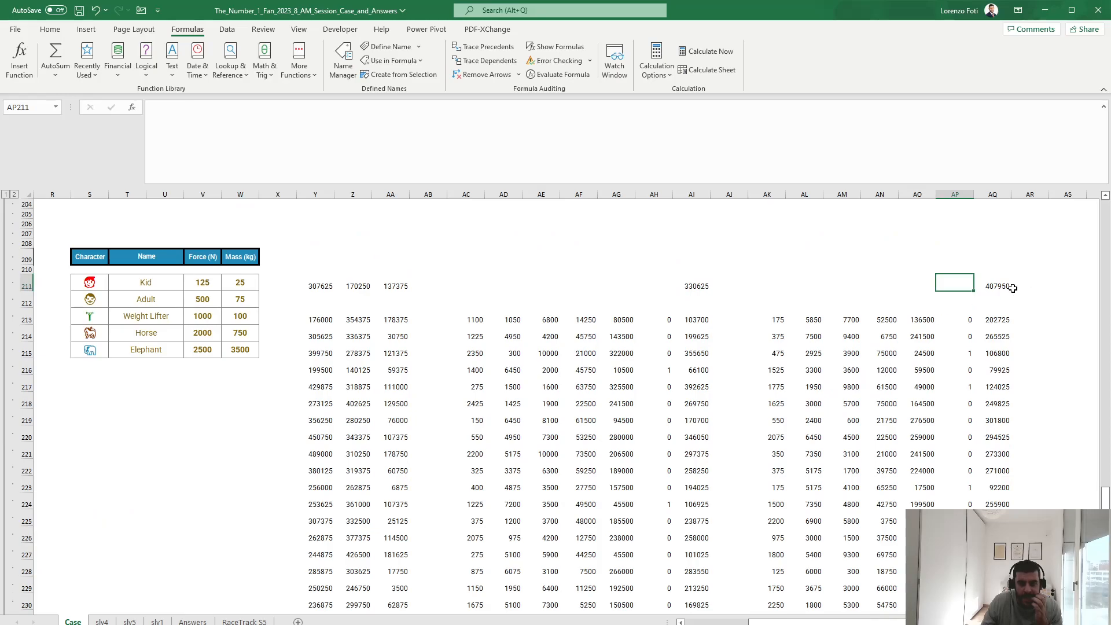
# Add the Team 1 and Team 2 flagged masses from AI211 and AQ211 in cell AI209
pyautogui.click(689, 258)
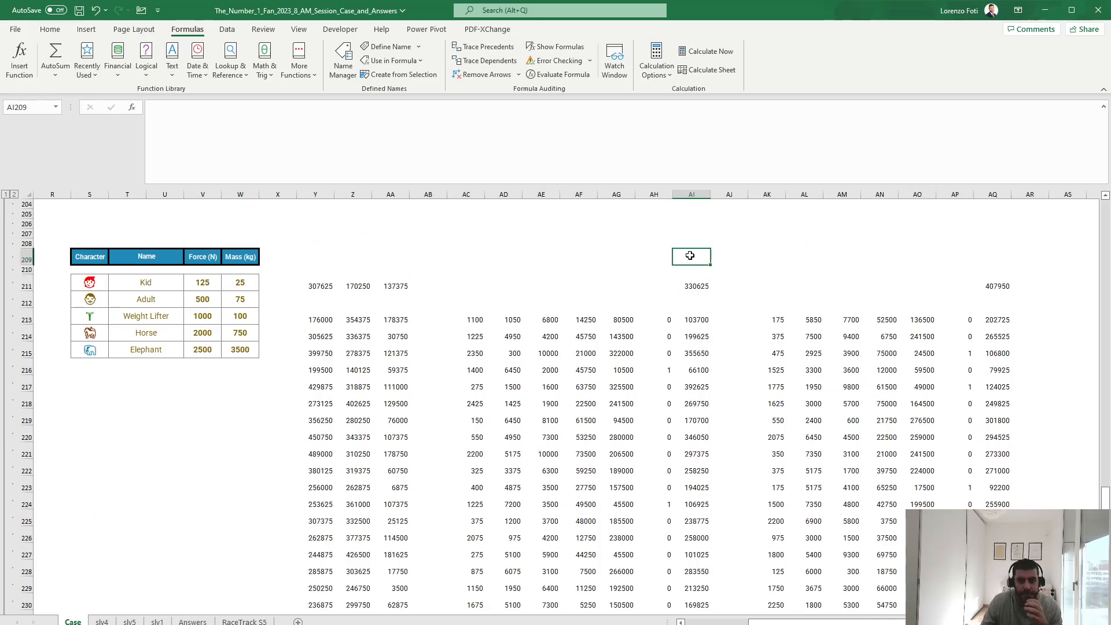
pyautogui.write('+')
pyautogui.press('Down')
pyautogui.press('Down')
pyautogui.write('+')
pyautogui.press('Right')
pyautogui.press('Right')
pyautogui.press('Down')
pyautogui.press('Down')
pyautogui.hotkey('ctrl', 'Right')
pyautogui.press('Return')
# Copy the combined mass from AI209 and paste it as a value into the Bonus 4 answer cell E34
pyautogui.click(690, 256)
pyautogui.hotkey('ctrl', 'Home')
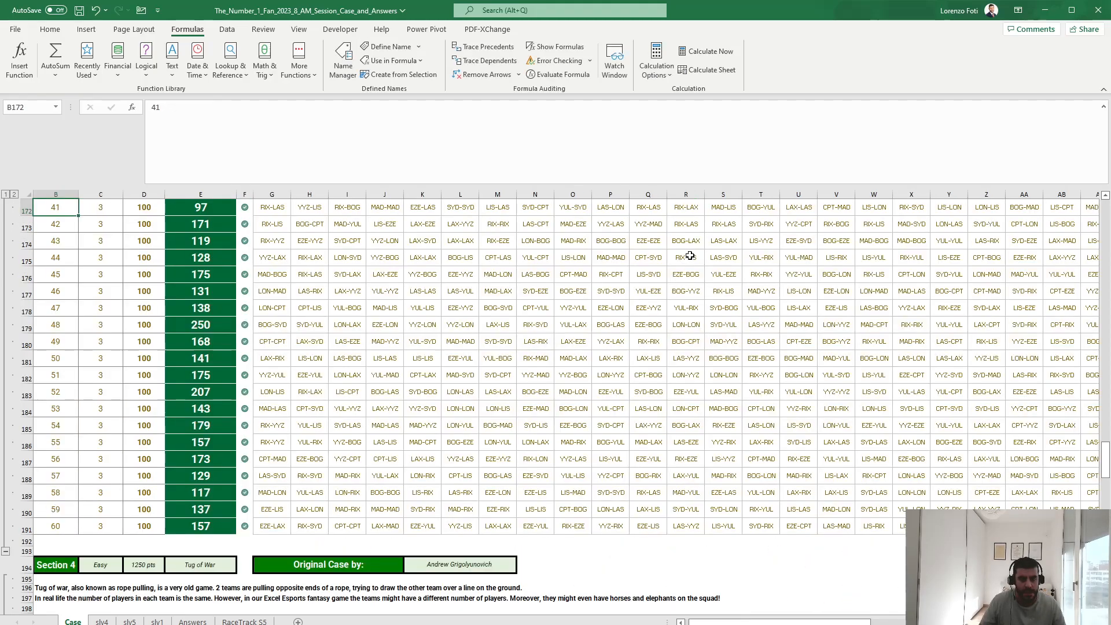
pyautogui.scroll(-5, 329, 429)
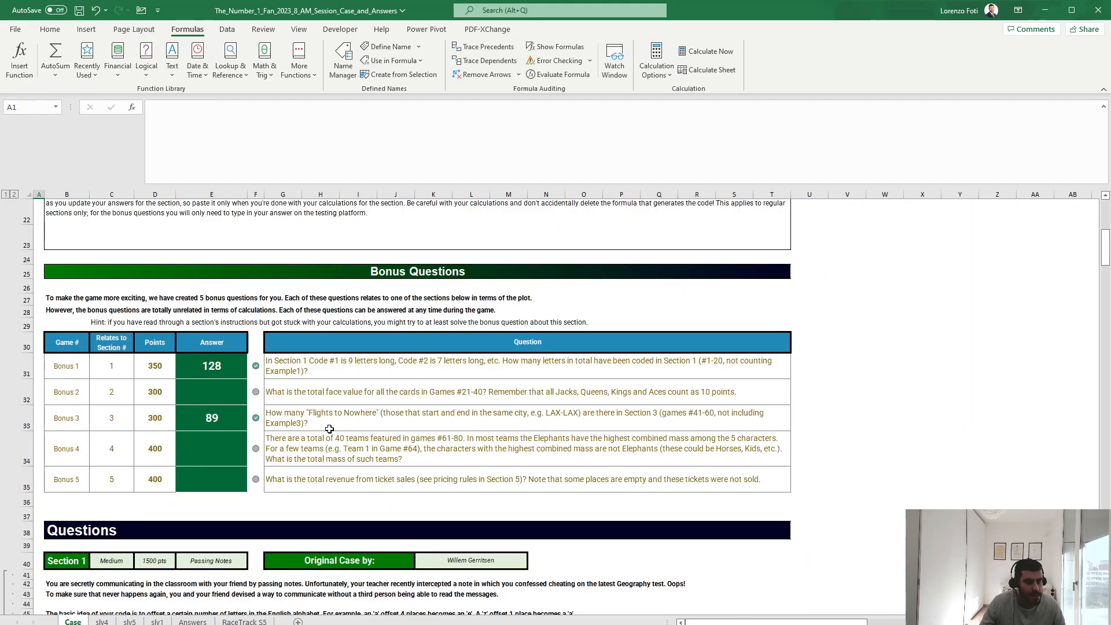
pyautogui.click(236, 437)
pyautogui.hotkey('alt', 'h')
pyautogui.press('v')
pyautogui.press('v')
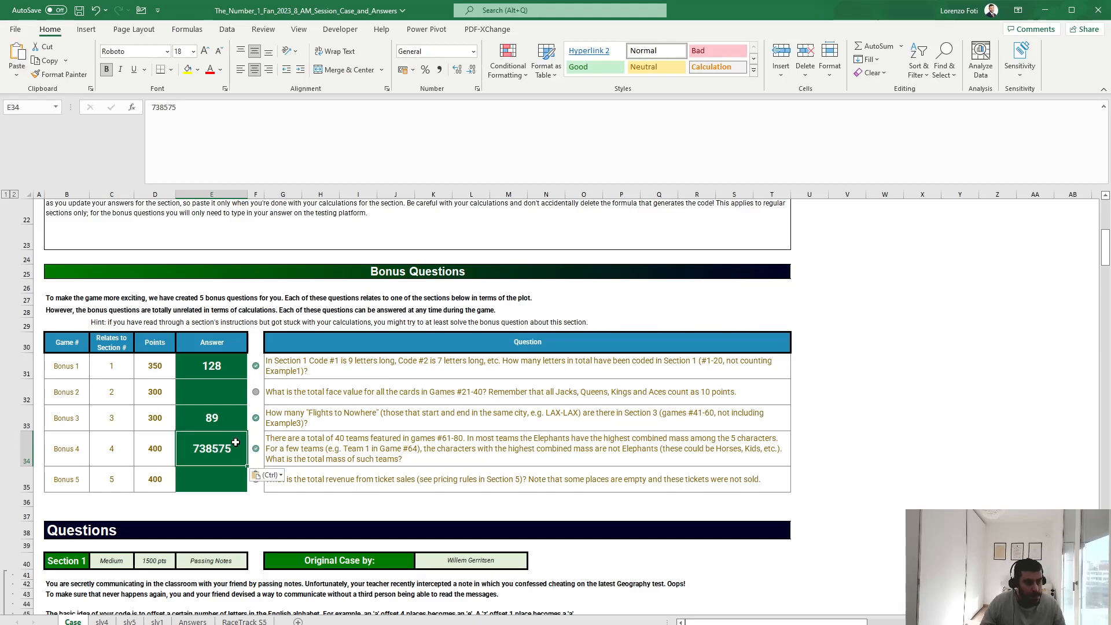
pyautogui.click(463, 501)
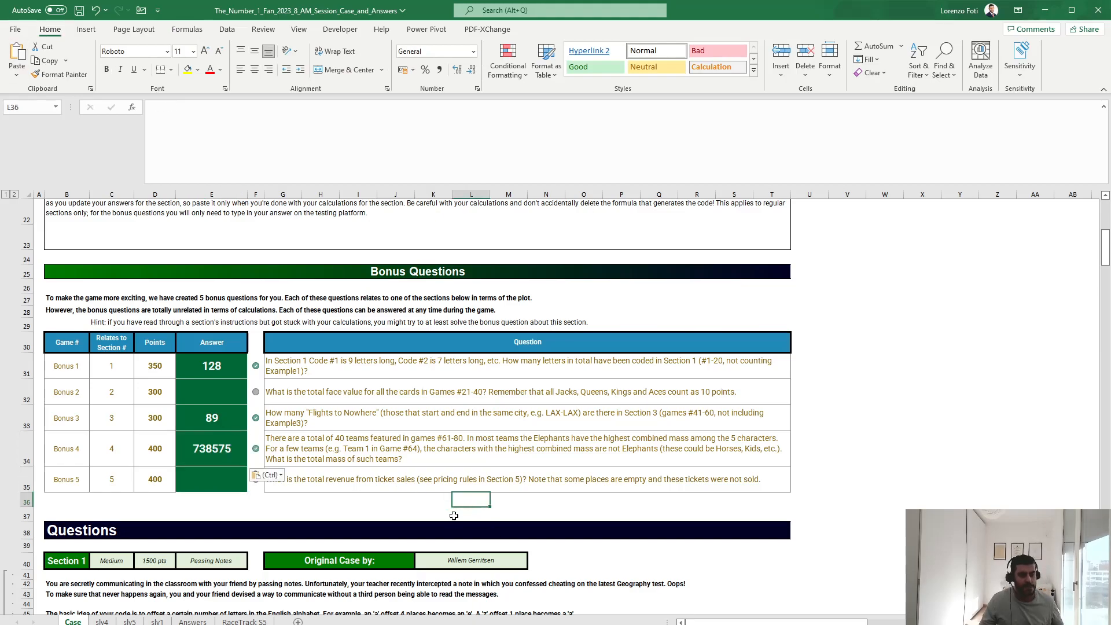
# Look at the RaceTrack S5 sheet and read the Section 5 ticket pricing rules for Bonus 5 on the Case sheet
pyautogui.click(245, 622)
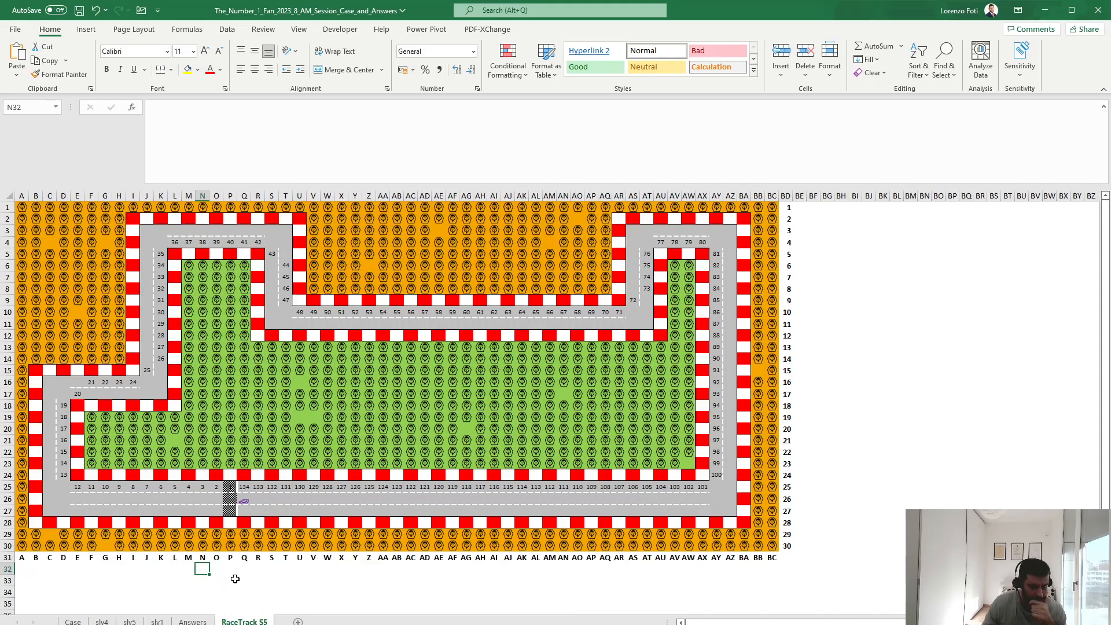
pyautogui.click(73, 621)
pyautogui.scroll(-20, 166, 480)
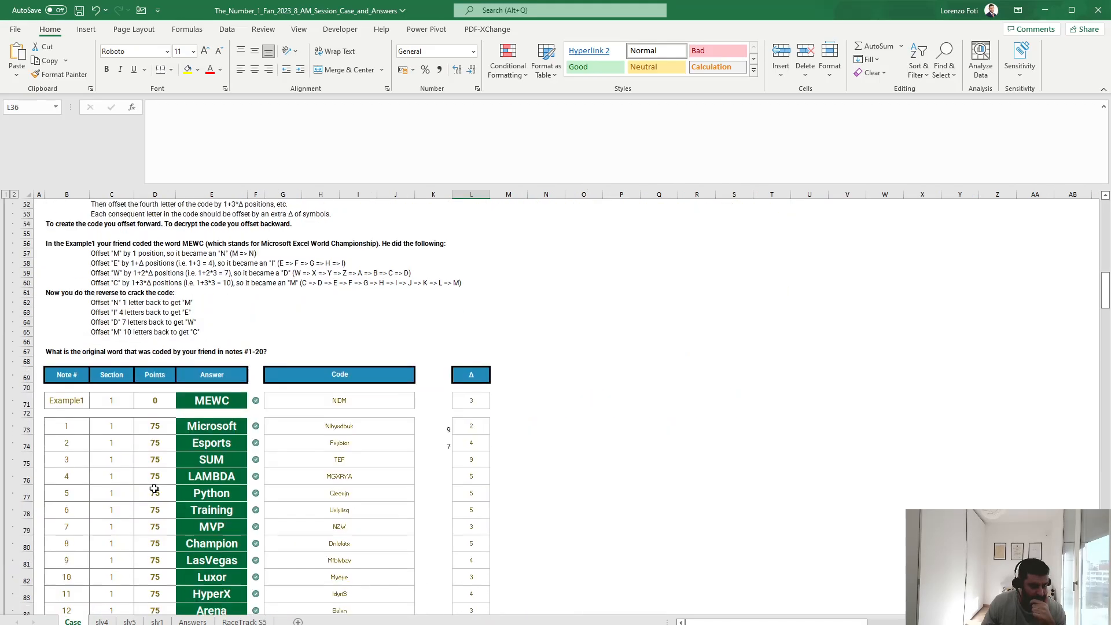
pyautogui.scroll(-20, 166, 480)
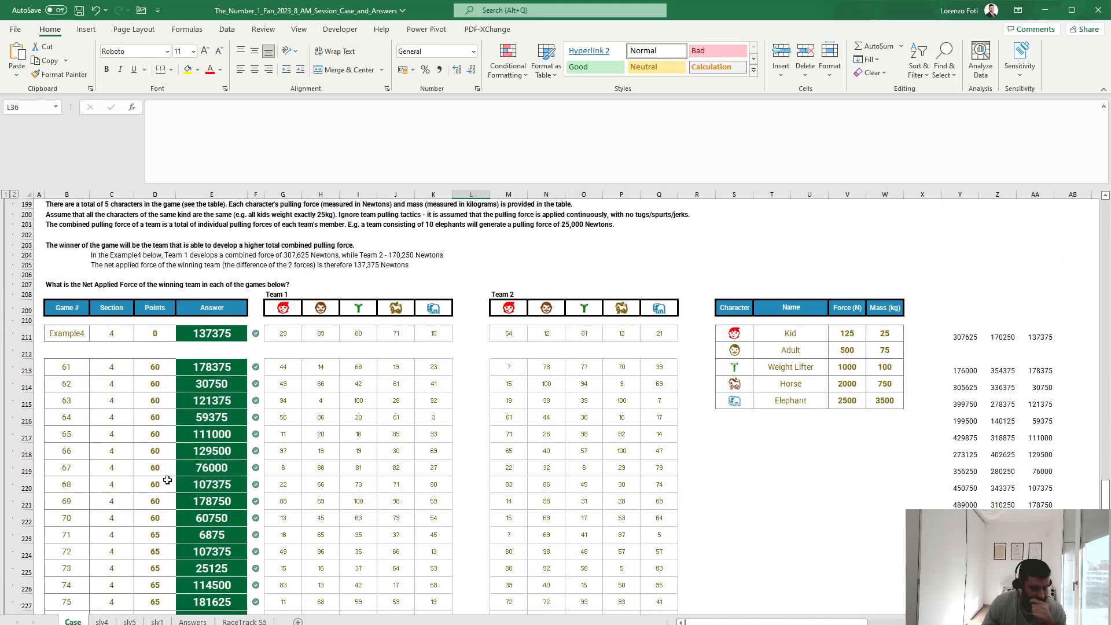
pyautogui.scroll(3, 167, 480)
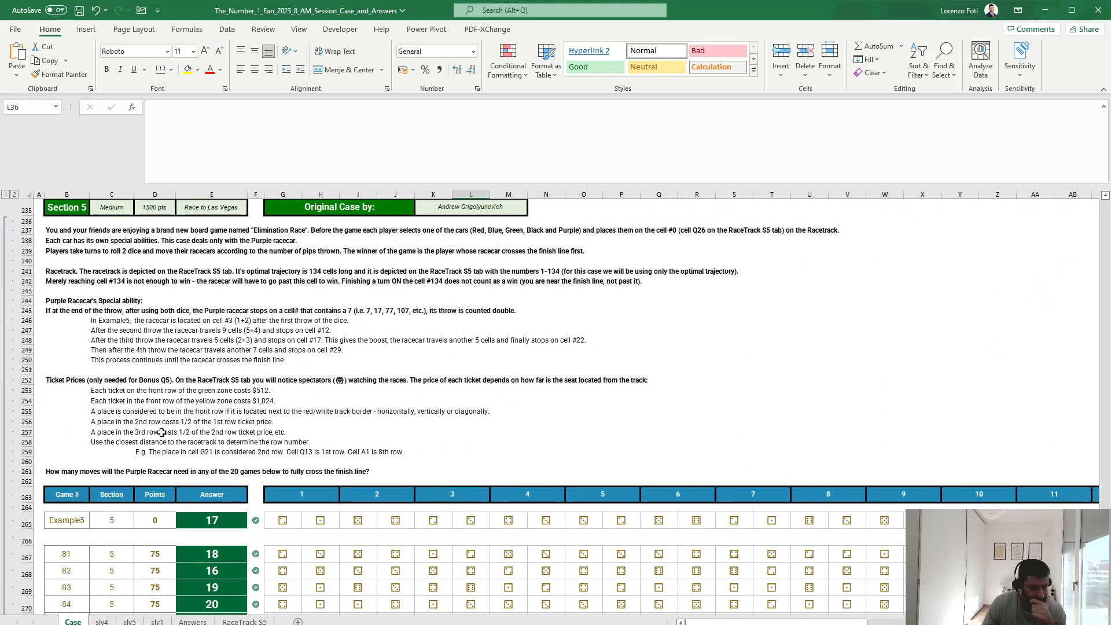
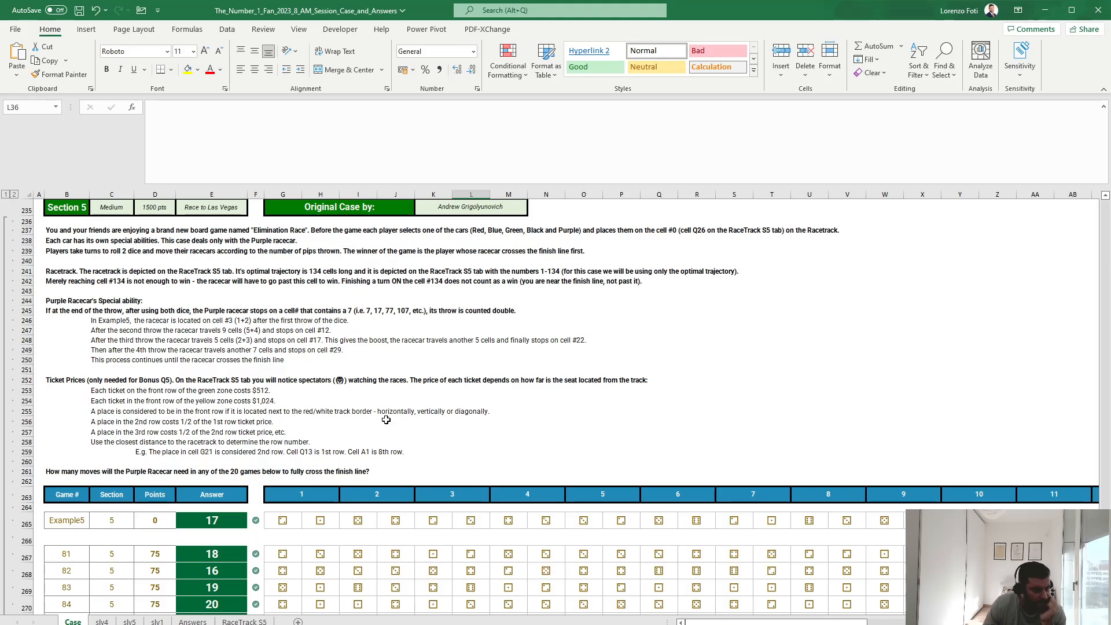
# Compare the ticket row rules with the seating on the RaceTrack S5 sheet, checking the example seats G21 and Q13
pyautogui.click(243, 622)
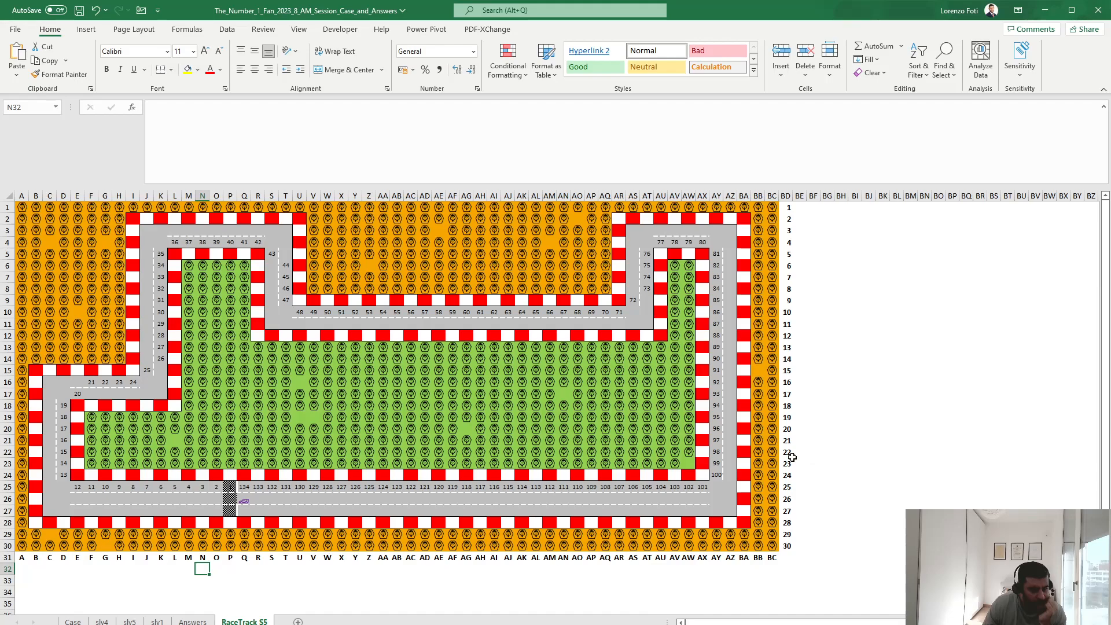
pyautogui.click(73, 622)
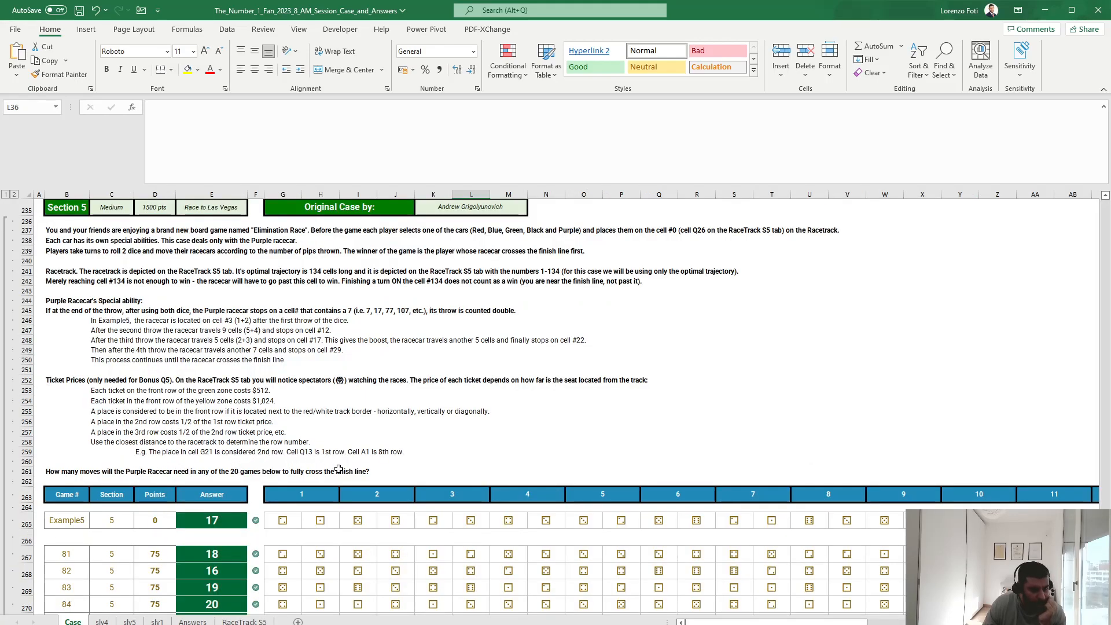
pyautogui.click(245, 622)
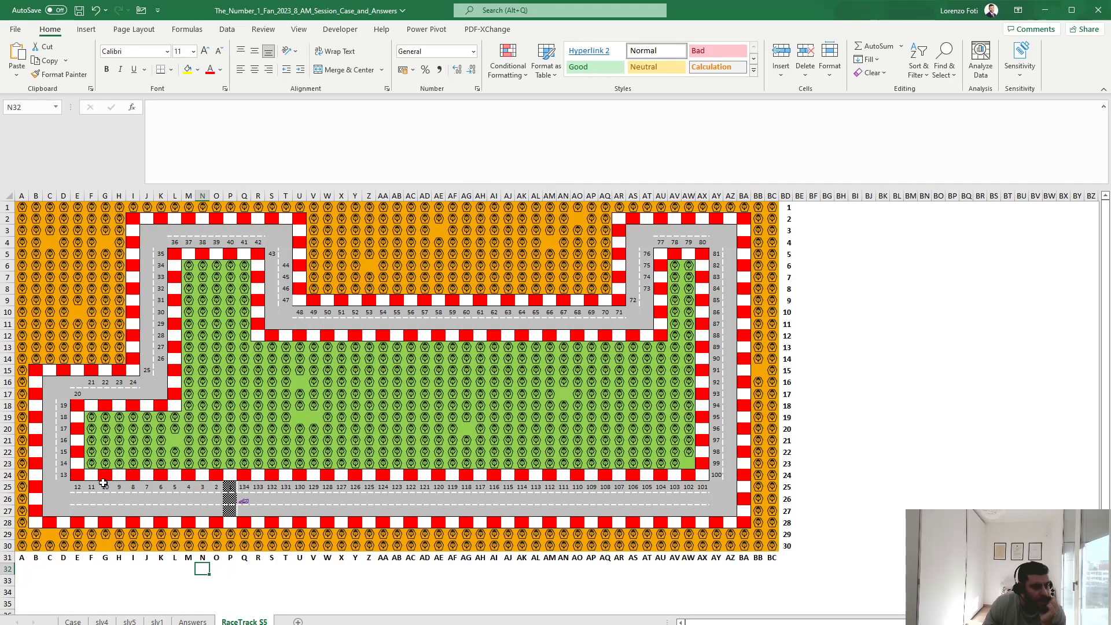
pyautogui.click(110, 442)
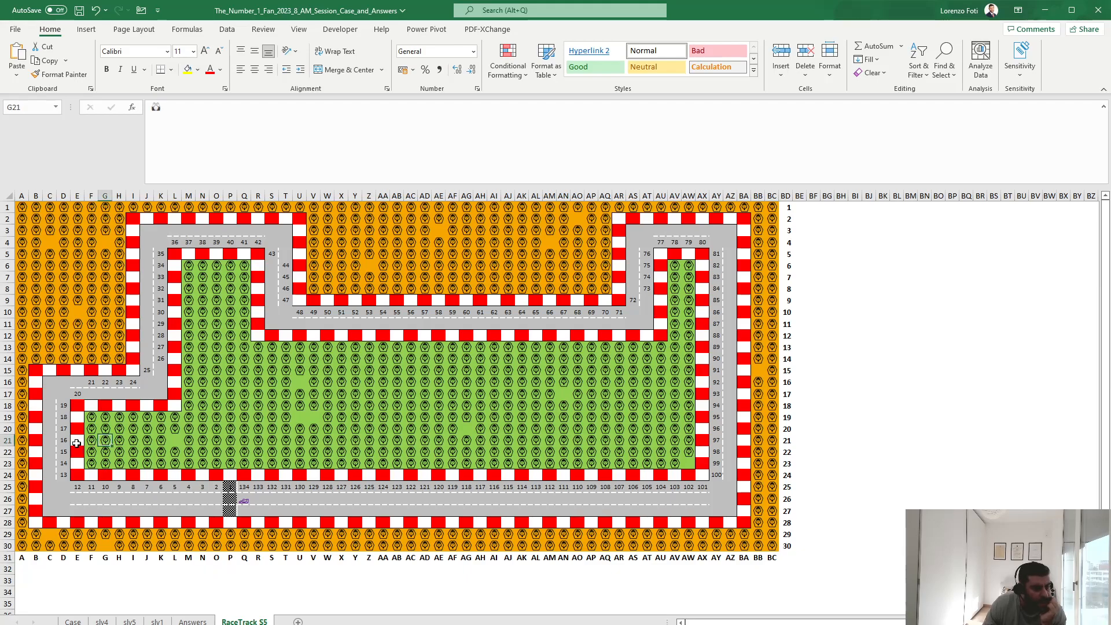
pyautogui.click(75, 622)
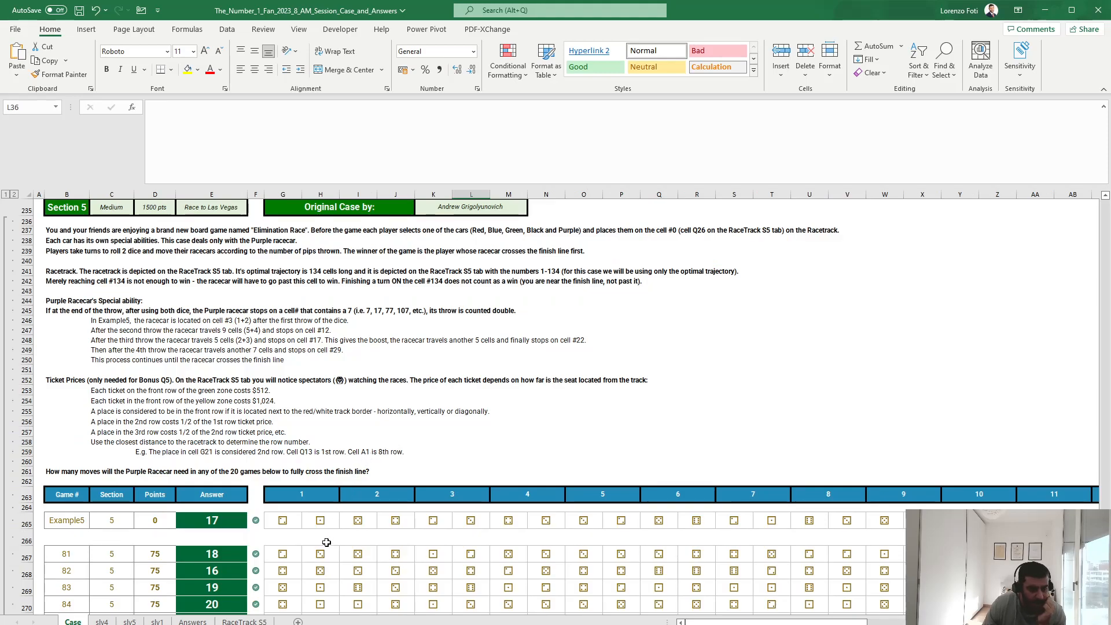
pyautogui.click(244, 622)
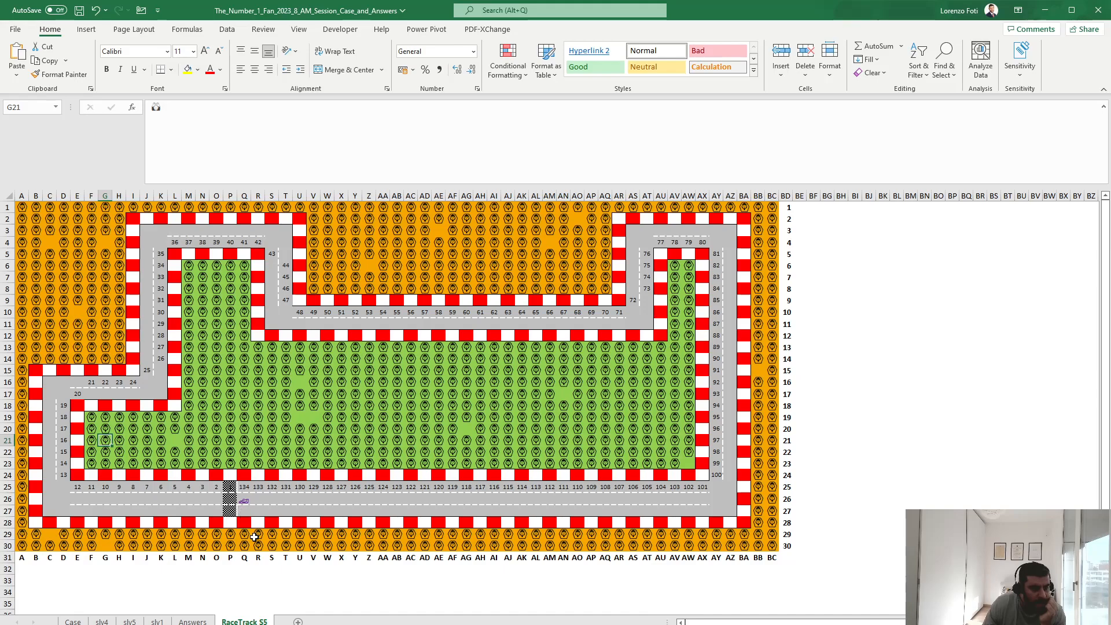
pyautogui.click(250, 344)
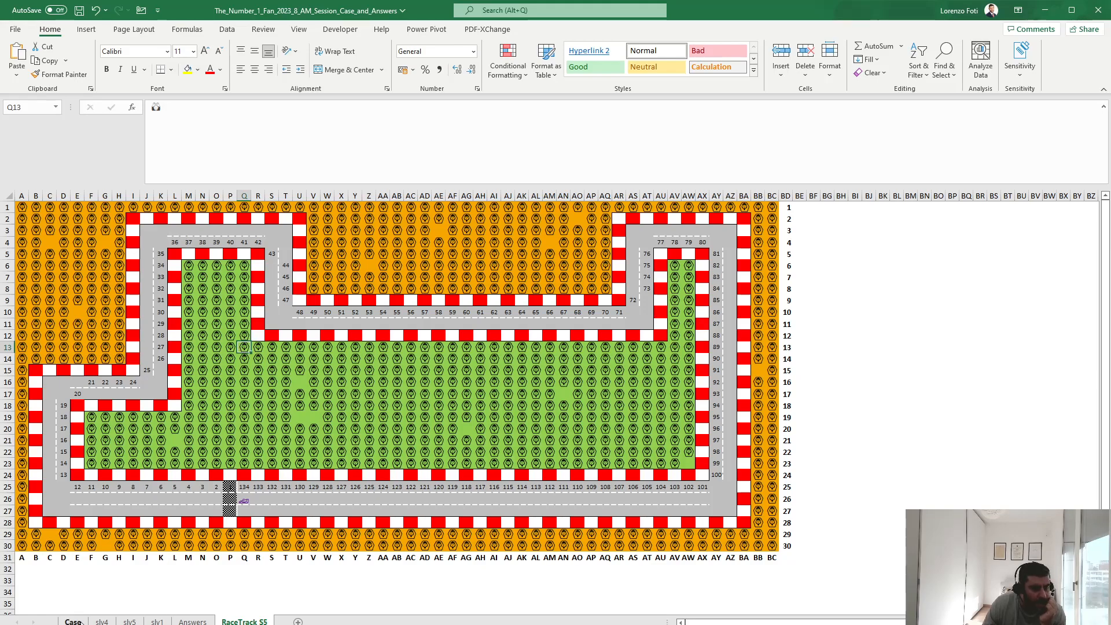
pyautogui.click(257, 452)
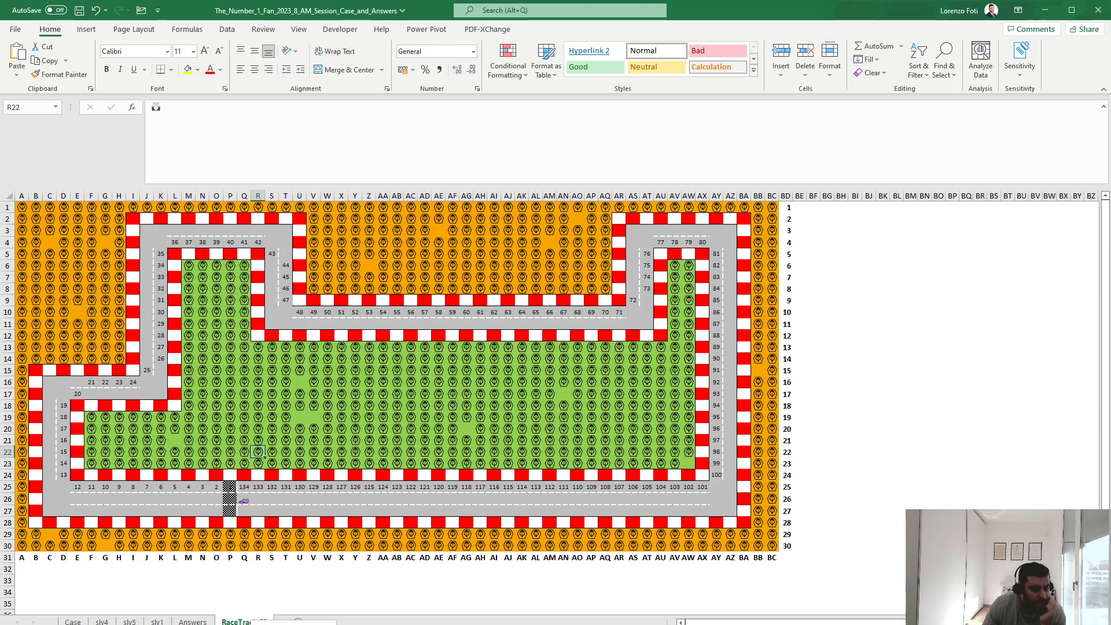
# Duplicate the RaceTrack S5 sheet and rename the copy RaceTrackDist
pyautogui.click(278, 624)
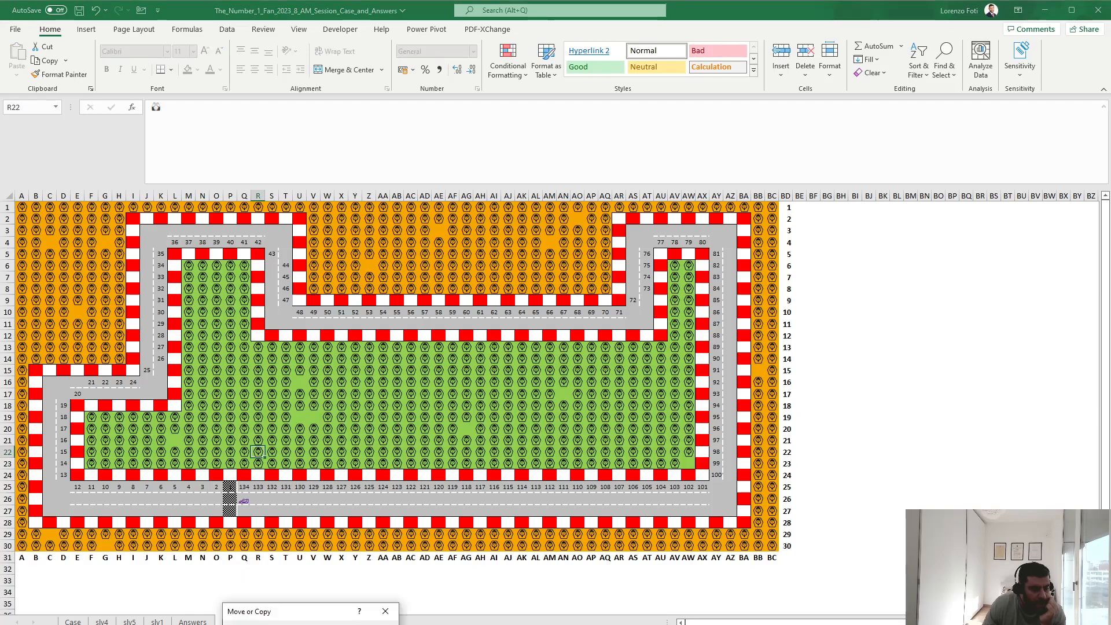
pyautogui.press('Return')
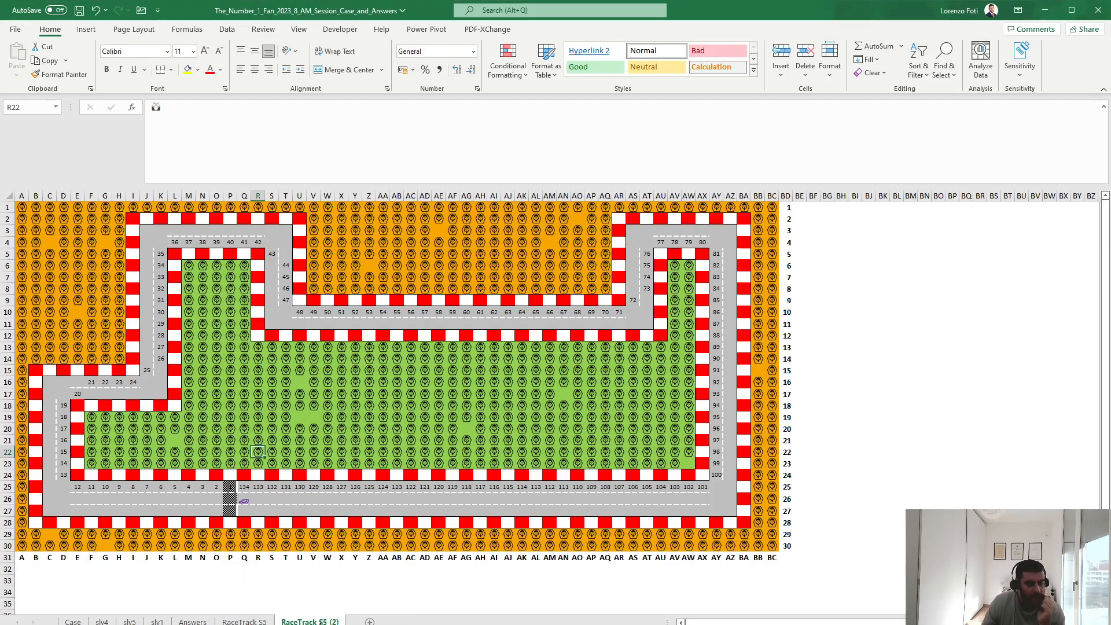
pyautogui.doubleClick(315, 623)
pyautogui.moveTo(316, 622); pyautogui.dragTo(346, 623)
pyautogui.press('BackSpace')
pyautogui.write('Dist')
pyautogui.press('Return')
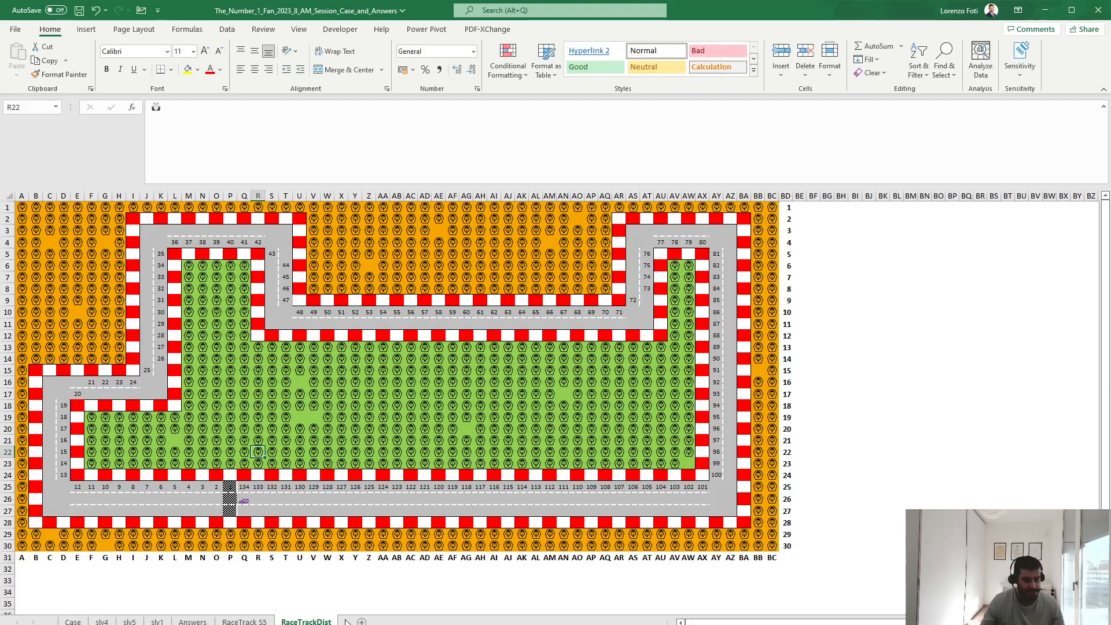
# Fill the lower outer kerb of the racetrack with 0 by copying cell Q28 across to BA28
pyautogui.click(248, 521)
pyautogui.hotkey('shift', 'Right')
pyautogui.hotkey('shift', 'Right')
pyautogui.hotkey('shift', 'Right')
pyautogui.hotkey('shift', 'Right')
pyautogui.hotkey('shift', 'Right')
pyautogui.hotkey('shift', 'Right')
pyautogui.hotkey('shift', 'Right')
pyautogui.hotkey('shift', 'Right')
pyautogui.hotkey('shift', 'Right')
pyautogui.hotkey('shift', 'Right')
pyautogui.hotkey('shift', 'Right')
pyautogui.hotkey('shift', 'Right')
pyautogui.hotkey('shift', 'Right')
pyautogui.hotkey('shift', 'Right')
pyautogui.hotkey('shift', 'Right')
pyautogui.hotkey('shift', 'Right')
pyautogui.hotkey('shift', 'Right')
pyautogui.hotkey('shift', 'Right')
pyautogui.hotkey('shift', 'Right')
pyautogui.hotkey('shift', 'Right')
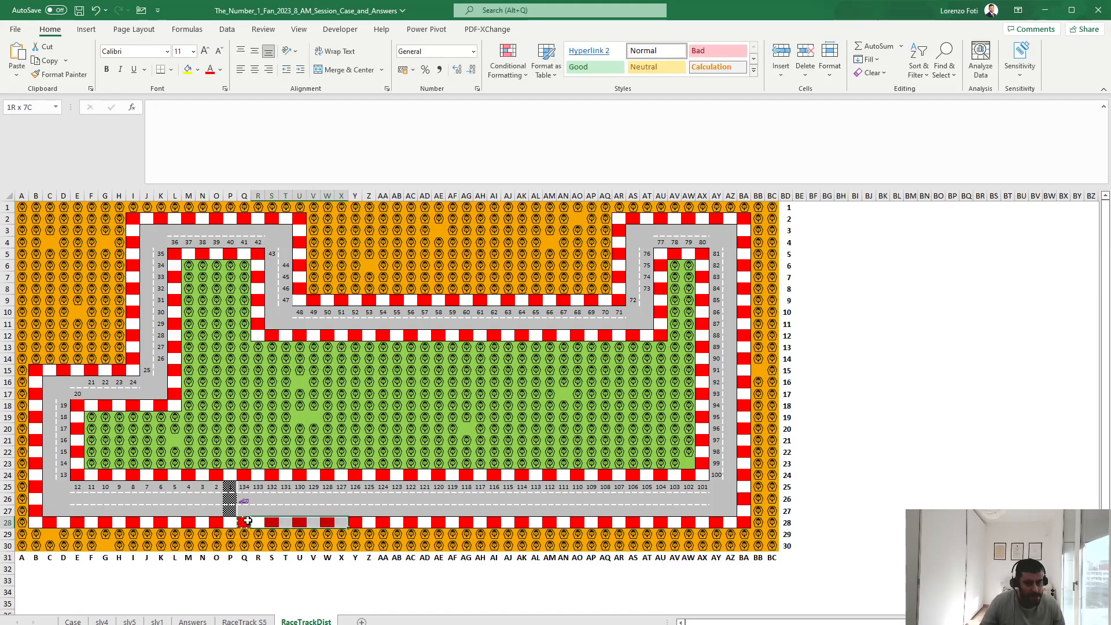
pyautogui.hotkey('shift', 'Right')
pyautogui.hotkey('shift', 'Right')
pyautogui.hotkey('shift', 'Right')
pyautogui.hotkey('shift', 'Right')
pyautogui.hotkey('shift', 'Right')
pyautogui.hotkey('shift', 'Right')
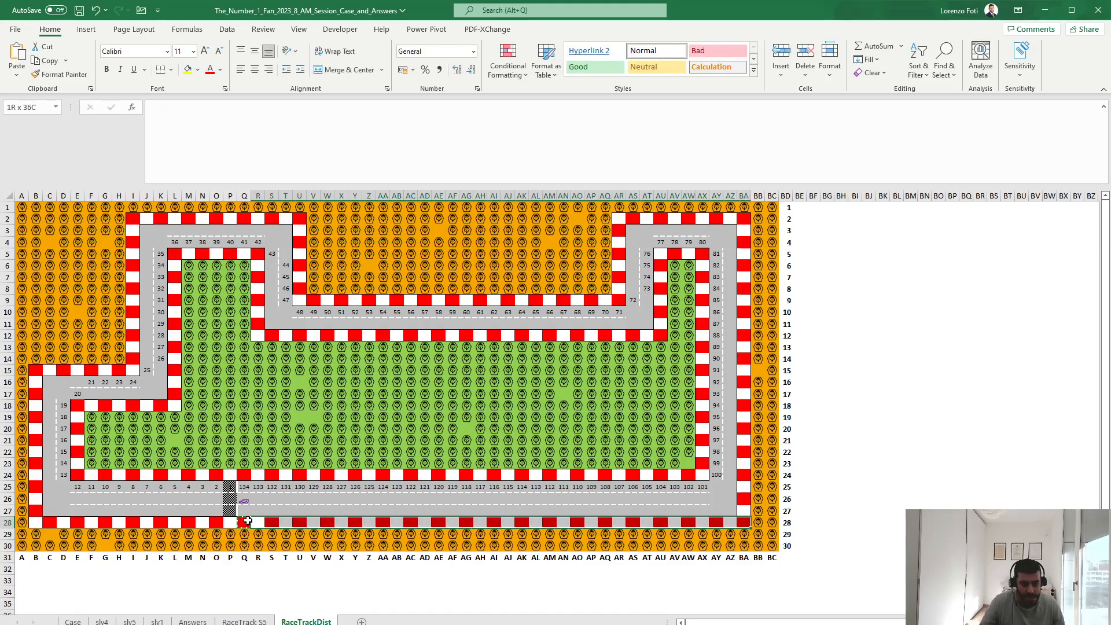
pyautogui.hotkey('ctrl', 'v')
# Paste the copied zero cell up the outer kerb in column BA, from row 27 to row 2
pyautogui.press('Right')
pyautogui.press('Right')
pyautogui.press('Right')
pyautogui.press('Right')
pyautogui.press('Right')
pyautogui.press('Right')
pyautogui.press('Right')
pyautogui.press('Right')
pyautogui.press('Right')
pyautogui.press('Right')
pyautogui.press('Right')
pyautogui.press('Right')
pyautogui.press('Right')
pyautogui.press('Right')
pyautogui.press('Right')
pyautogui.press('Right')
pyautogui.press('Right')
pyautogui.press('Right')
pyautogui.press('Right')
pyautogui.press('Right')
pyautogui.press('Right')
pyautogui.press('Right')
pyautogui.press('Up')
pyautogui.hotkey('shift', 'Up')
pyautogui.hotkey('shift', 'Up')
pyautogui.hotkey('shift', 'Up')
pyautogui.hotkey('shift', 'Up')
pyautogui.hotkey('shift', 'Up')
pyautogui.hotkey('shift', 'Up')
pyautogui.hotkey('shift', 'Up')
pyautogui.hotkey('shift', 'Up')
pyautogui.hotkey('shift', 'Up')
pyautogui.hotkey('shift', 'Up')
pyautogui.hotkey('shift', 'Up')
pyautogui.hotkey('shift', 'Up')
pyautogui.hotkey('shift', 'Up')
pyautogui.hotkey('shift', 'Up')
pyautogui.hotkey('shift', 'Up')
pyautogui.hotkey('shift', 'Up')
pyautogui.hotkey('shift', 'Up')
pyautogui.hotkey('shift', 'Up')
pyautogui.hotkey('shift', 'Up')
pyautogui.hotkey('shift', 'Up')
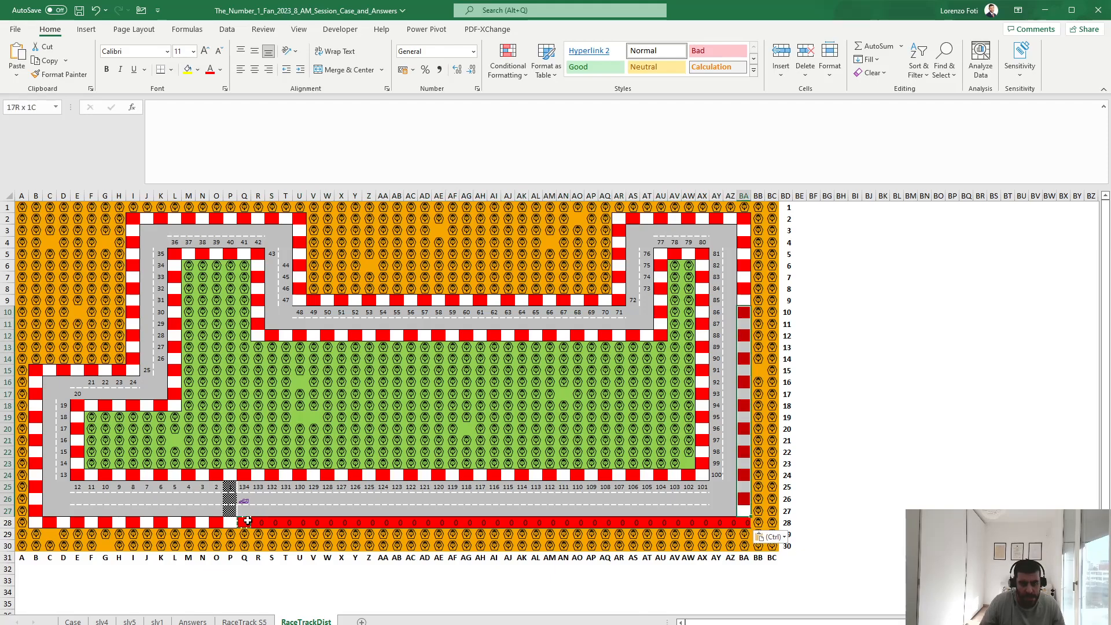
pyautogui.hotkey('ctrl', 'v')
# Paste the zero cell along the outer kerb in row 2, from AZ2 to AR2
pyautogui.press('Left')
pyautogui.hotkey('shift', 'Left')
pyautogui.hotkey('shift', 'Left')
pyautogui.hotkey('shift', 'Left')
pyautogui.hotkey('shift', 'Left')
pyautogui.hotkey('shift', 'Left')
pyautogui.hotkey('shift', 'Left')
pyautogui.hotkey('shift', 'Left')
pyautogui.hotkey('shift', 'Left')
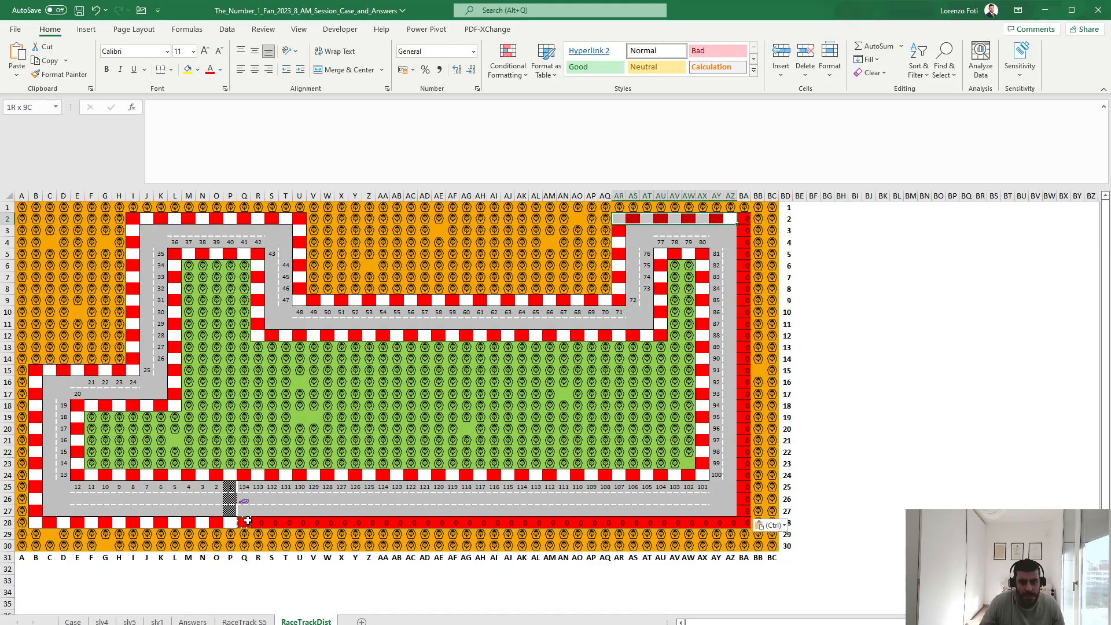
pyautogui.hotkey('ctrl', 'v')
# Paste the zero cell down the outer kerb in column AR, from row 3 to row 9
pyautogui.press('Left')
pyautogui.press('Left')
pyautogui.press('Left')
pyautogui.press('Left')
pyautogui.press('Left')
pyautogui.press('Left')
pyautogui.press('Left')
pyautogui.press('Left')
pyautogui.press('Left')
pyautogui.press('Left')
pyautogui.press('Right')
pyautogui.press('Right')
pyautogui.press('Down')
pyautogui.hotkey('shift', 'Down')
pyautogui.hotkey('shift', 'Down')
pyautogui.hotkey('shift', 'Down')
pyautogui.hotkey('shift', 'Down')
pyautogui.hotkey('shift', 'Down')
pyautogui.hotkey('shift', 'Down')
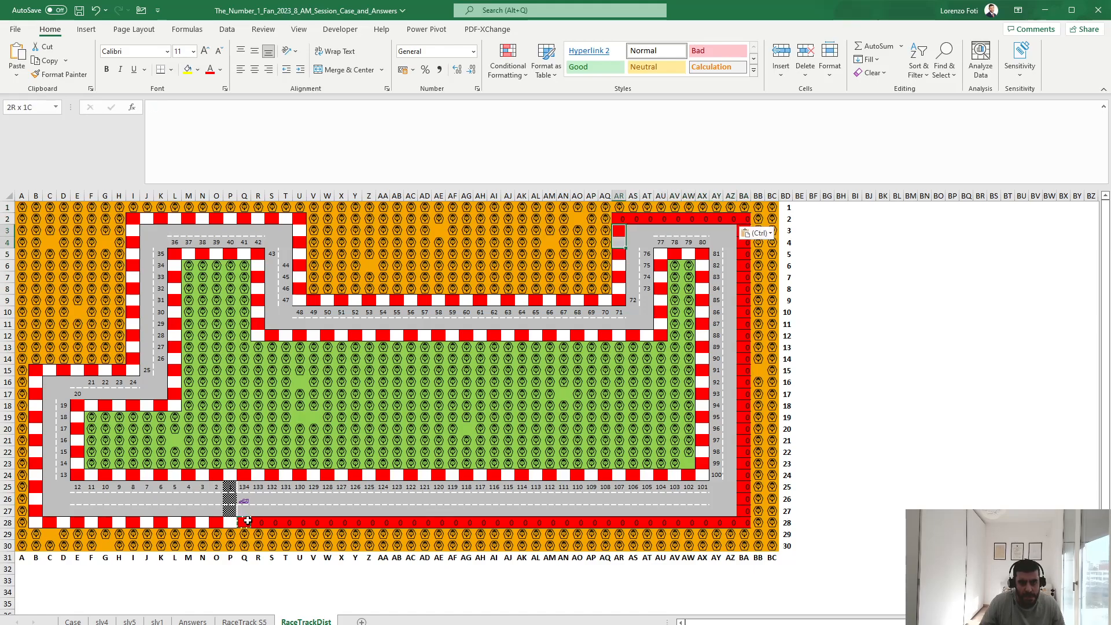
pyautogui.hotkey('ctrl', 'v')
# Paste the zero cell along the outer kerb in row 9, from AR9 back to U9
pyautogui.press('Down')
pyautogui.press('Down')
pyautogui.press('Down')
pyautogui.press('Down')
pyautogui.press('Down')
pyautogui.press('Down')
pyautogui.hotkey('shift', 'Left')
pyautogui.hotkey('shift', 'Left')
pyautogui.hotkey('shift', 'Left')
pyautogui.hotkey('shift', 'Left')
pyautogui.hotkey('shift', 'Left')
pyautogui.hotkey('shift', 'Left')
pyautogui.hotkey('shift', 'Left')
pyautogui.hotkey('shift', 'Left')
pyautogui.hotkey('shift', 'Left')
pyautogui.hotkey('shift', 'Left')
pyautogui.hotkey('shift', 'Left')
pyautogui.hotkey('shift', 'Left')
pyautogui.hotkey('shift', 'Left')
pyautogui.hotkey('shift', 'Left')
pyautogui.hotkey('shift', 'Left')
pyautogui.hotkey('shift', 'Left')
pyautogui.hotkey('shift', 'Left')
pyautogui.hotkey('shift', 'Left')
pyautogui.hotkey('shift', 'Left')
pyautogui.hotkey('shift', 'Left')
pyautogui.hotkey('shift', 'Left')
pyautogui.hotkey('shift', 'Left')
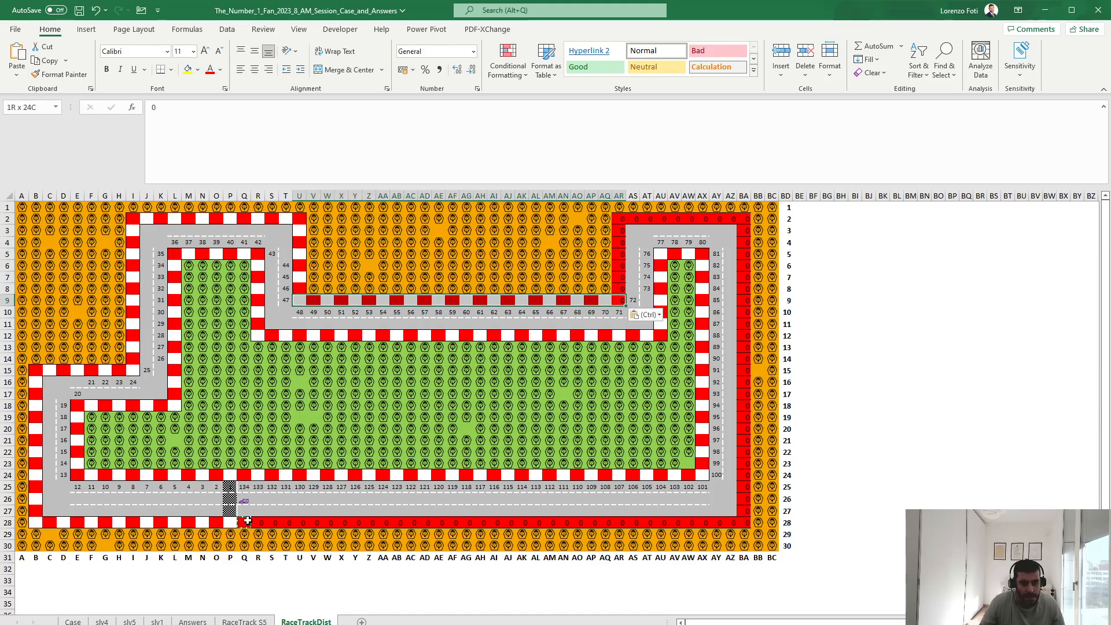
pyautogui.hotkey('ctrl', 'v')
# Paste the zero cell over the remaining outer kerb, from U8 around the track's western side to row 28
pyautogui.moveTo(298, 287); pyautogui.dragTo(262, 522)
pyautogui.hotkey('ctrl', 'v')
pyautogui.hotkey('ctrl', 'v')
pyautogui.hotkey('ctrl', 'v')
pyautogui.hotkey('ctrl', 'v')
pyautogui.hotkey('ctrl', 'v')
pyautogui.hotkey('ctrl', 'v')
# Paste the zero cell over every section of the inner kerb surrounding the green seating area
pyautogui.moveTo(84, 476)
pyautogui.mouseDown()
pyautogui.moveTo(245, 463)
pyautogui.moveTo(694, 463)
pyautogui.moveTo(702, 473)
pyautogui.moveTo(702, 254)
pyautogui.moveTo(664, 258)
pyautogui.moveTo(661, 335)
pyautogui.moveTo(289, 336)
pyautogui.moveTo(243, 336)
pyautogui.moveTo(259, 335)
pyautogui.moveTo(259, 253)
pyautogui.moveTo(174, 254)
pyautogui.moveTo(169, 404)
pyautogui.moveTo(77, 405)
pyautogui.moveTo(78, 464)
pyautogui.moveTo(64, 440)
pyautogui.moveTo(71, 402)
pyautogui.moveTo(144, 378)
pyautogui.moveTo(163, 238)
pyautogui.moveTo(274, 241)
pyautogui.moveTo(285, 295)
pyautogui.moveTo(620, 315)
pyautogui.moveTo(638, 327)
pyautogui.moveTo(647, 241)
pyautogui.moveTo(710, 242)
pyautogui.moveTo(714, 475)
pyautogui.moveTo(697, 487)
pyautogui.moveTo(77, 489)
pyautogui.mouseUp()
pyautogui.hotkey('ctrl', 'v')
pyautogui.hotkey('ctrl', 'v')
pyautogui.hotkey('ctrl', 'v')
pyautogui.hotkey('ctrl', 'v')
pyautogui.hotkey('ctrl', 'v')
pyautogui.click(259, 318)
pyautogui.hotkey('ctrl', 'v')
pyautogui.hotkey('ctrl', 'v')
pyautogui.hotkey('ctrl', 'v')
pyautogui.hotkey('ctrl', 'v')
pyautogui.hotkey('ctrl', 'v')
# Clear the position numbers 1 to 134 from the grey track cells
pyautogui.press('Delete')
pyautogui.press('Delete')
pyautogui.press('Delete')
pyautogui.press('Delete')
pyautogui.press('Delete')
pyautogui.press('Delete')
pyautogui.press('Delete')
pyautogui.press('Delete')
pyautogui.press('Delete')
pyautogui.press('Delete')
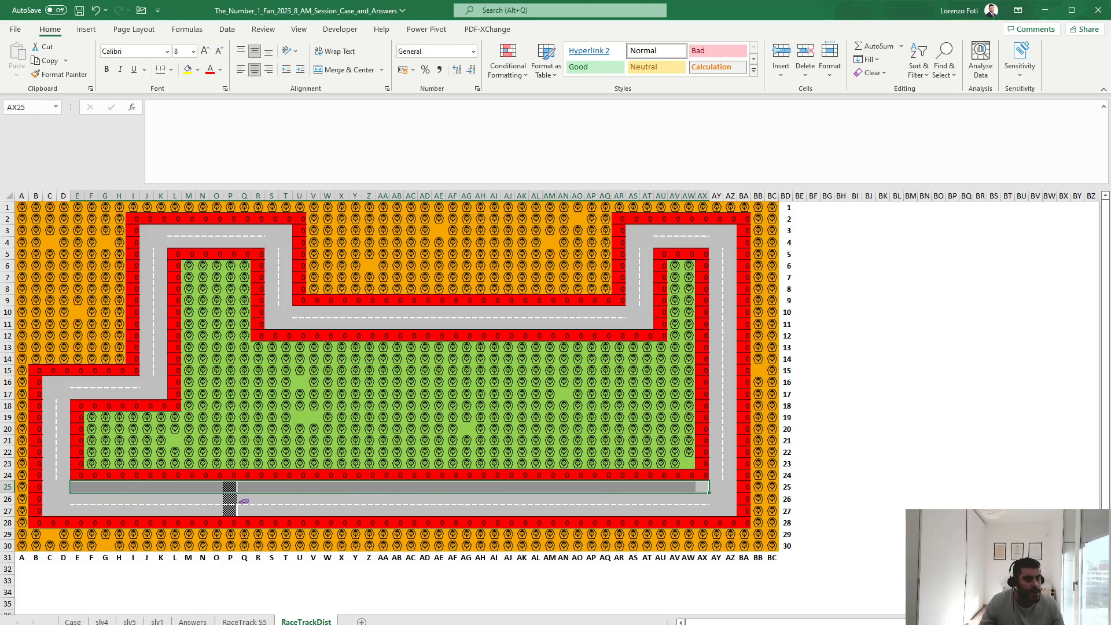
# Review the ticket price rules for Bonus Q5 on the Case sheet and return to RaceTrackDist
pyautogui.click(73, 621)
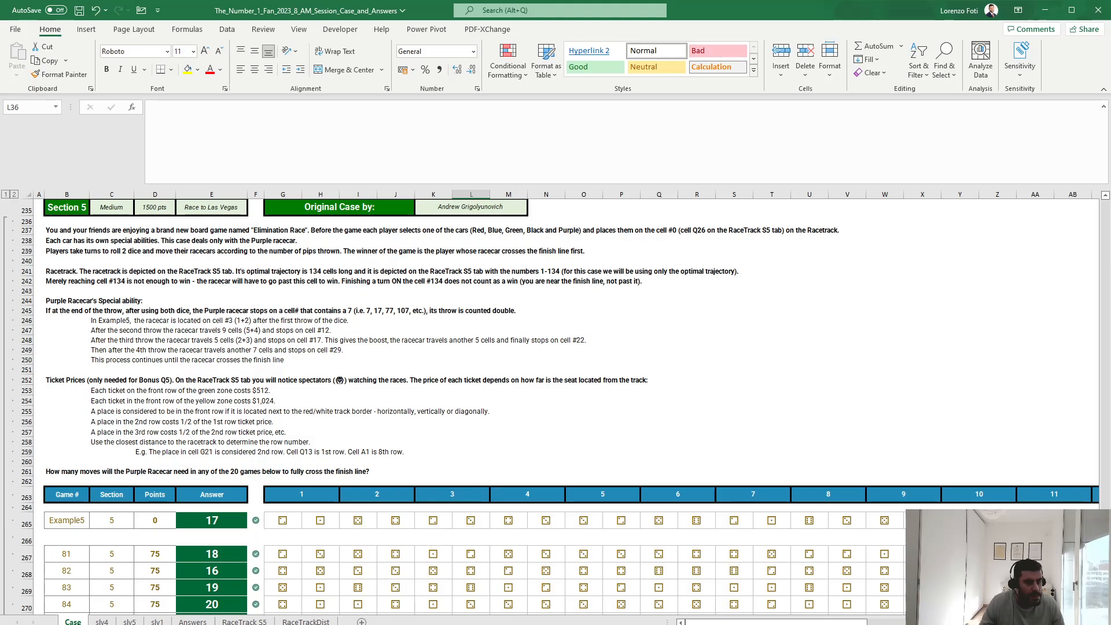
pyautogui.hotkey('ctrl', 'pagedown')
pyautogui.hotkey('ctrl', 'pagedown')
pyautogui.hotkey('ctrl', 'pagedown')
pyautogui.hotkey('ctrl', 'pagedown')
pyautogui.hotkey('ctrl', 'pagedown')
pyautogui.hotkey('ctrl', 'pagedown')
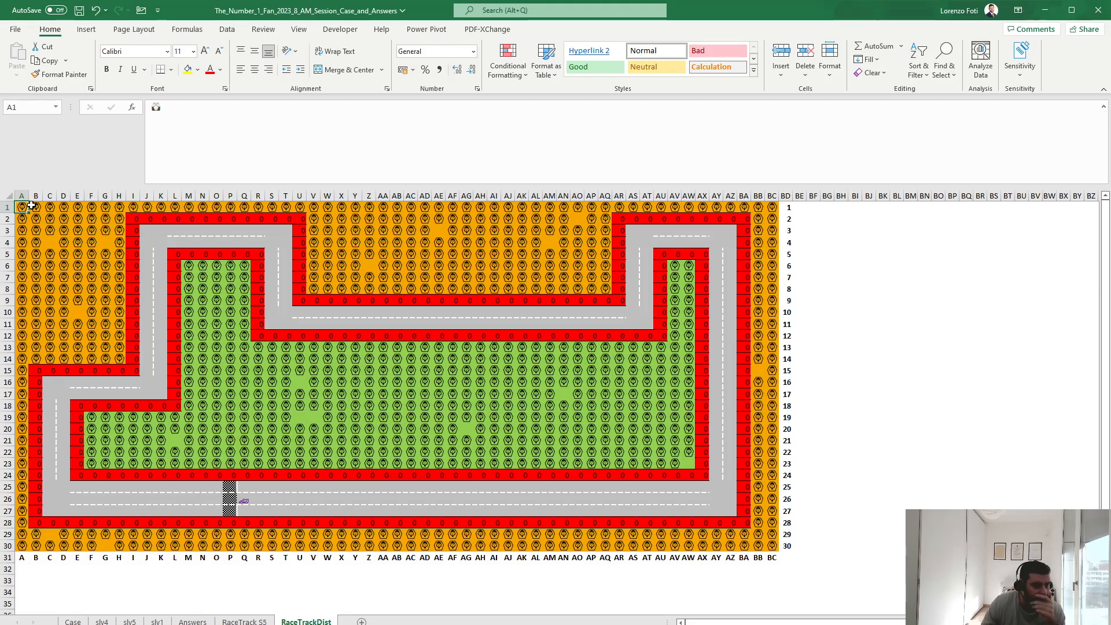
# Enter the distance formula =1+MIN(B1;C1;C2;C3;B3;A3;A2;A1) in cell B2
pyautogui.click(38, 215)
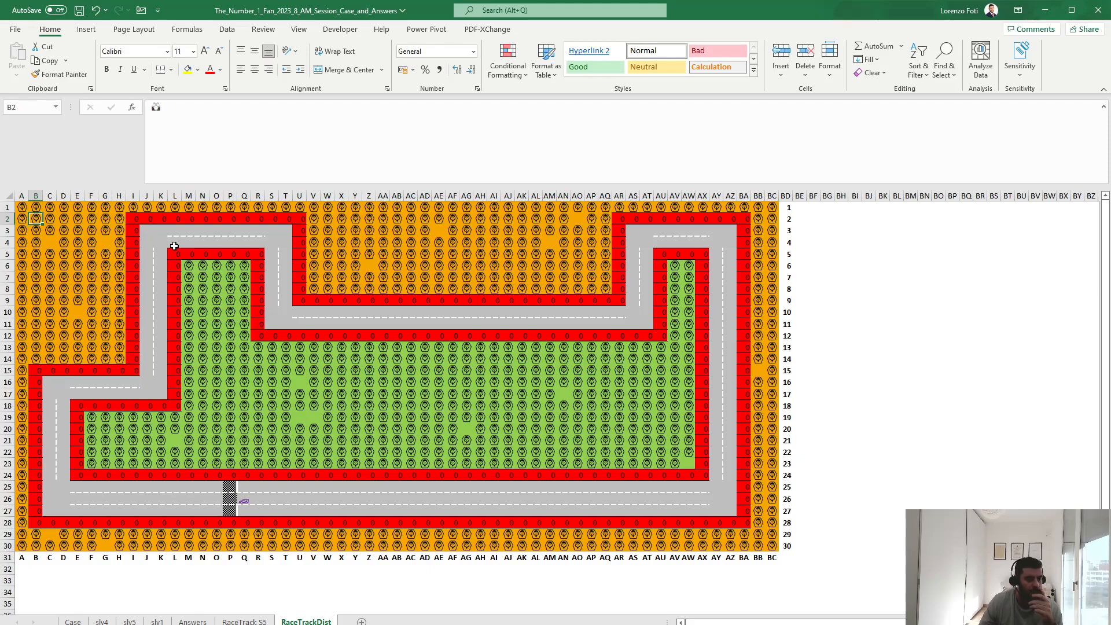
pyautogui.write('+1+min(B1;C1;')
pyautogui.press('Right')
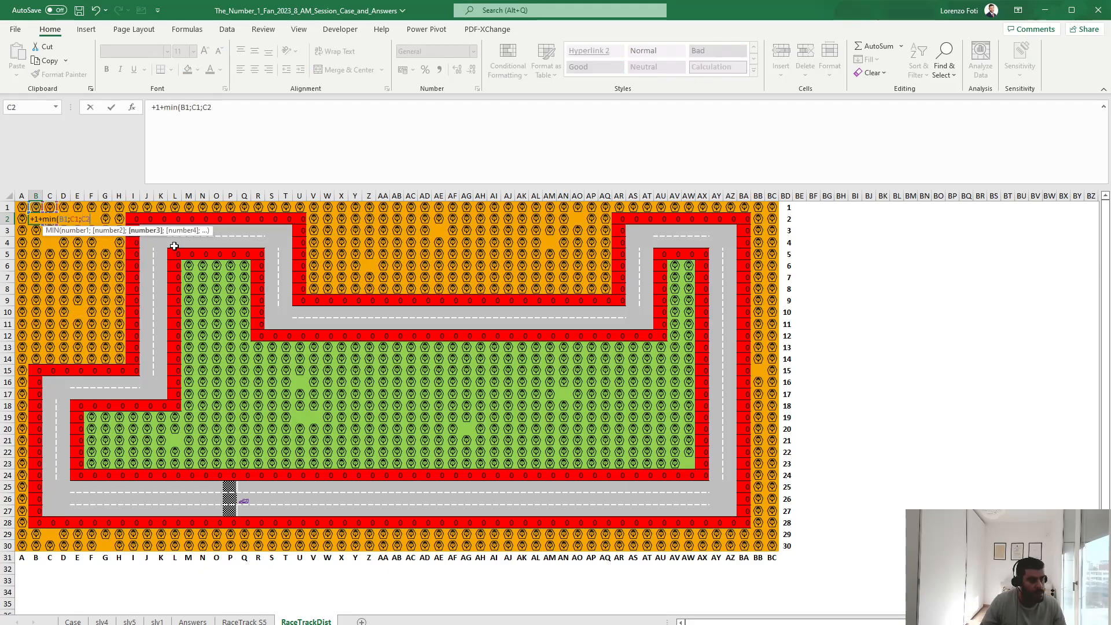
pyautogui.write(';')
pyautogui.press('Down')
pyautogui.write(';')
pyautogui.press('Left')
pyautogui.write(';')
pyautogui.press('Left')
pyautogui.write(';C1;')
pyautogui.press('Up')
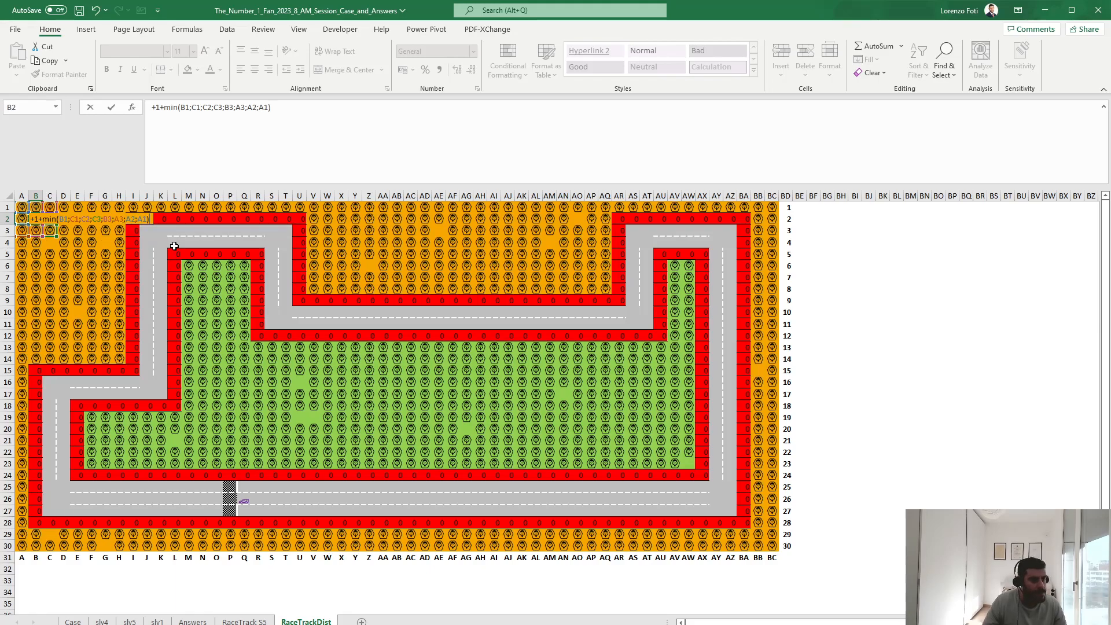
pyautogui.press('Return')
# Copy the B2 distance formula over the yellow seating blocks B2:H14 and V2:AQ8
pyautogui.press('Up')
pyautogui.hotkey('ctrl', 'c')
pyautogui.hotkey('shift', 'Right')
pyautogui.hotkey('shift', 'Right')
pyautogui.hotkey('shift', 'Right')
pyautogui.hotkey('shift', 'Right')
pyautogui.hotkey('shift', 'Right')
pyautogui.hotkey('shift', 'Right')
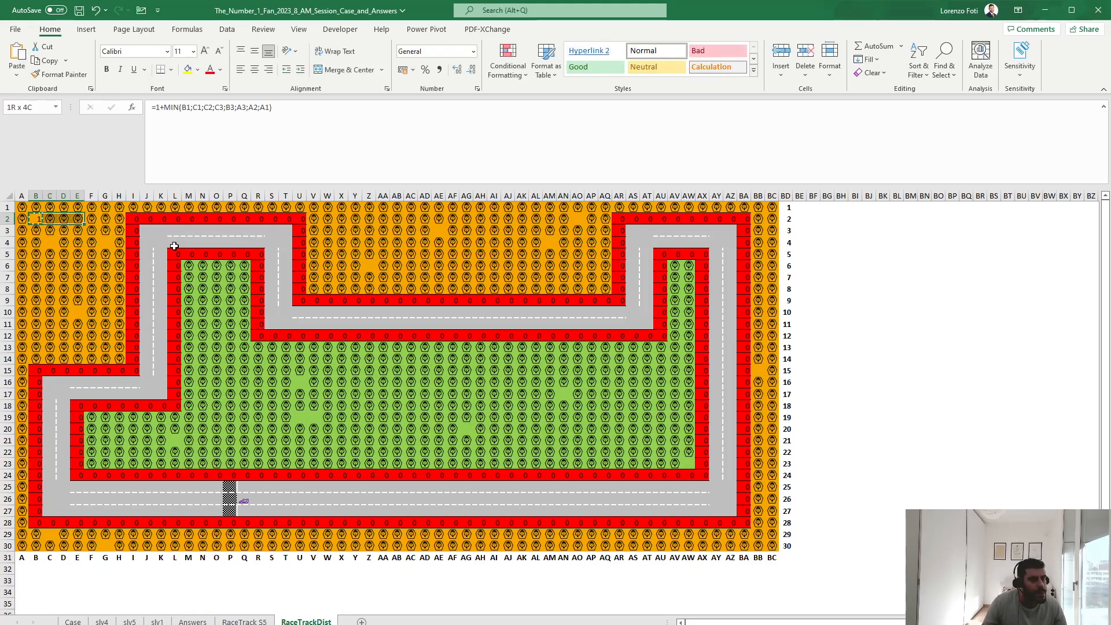
pyautogui.hotkey('shift', 'Down')
pyautogui.hotkey('shift', 'Down')
pyautogui.hotkey('shift', 'Down')
pyautogui.hotkey('shift', 'Down')
pyautogui.hotkey('shift', 'Down')
pyautogui.hotkey('shift', 'Down')
pyautogui.hotkey('shift', 'Down')
pyautogui.hotkey('shift', 'Down')
pyautogui.hotkey('shift', 'Down')
pyautogui.hotkey('shift', 'Down')
pyautogui.hotkey('shift', 'Down')
pyautogui.hotkey('shift', 'Down')
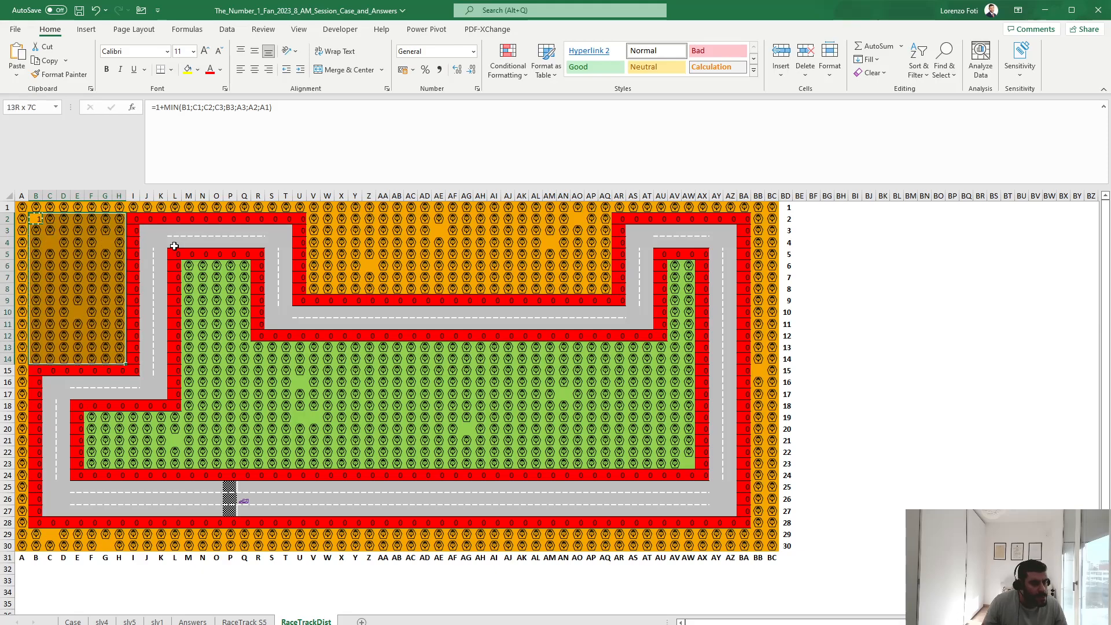
pyautogui.hotkey('ctrl', 'v')
pyautogui.moveTo(315, 219); pyautogui.dragTo(608, 289)
pyautogui.hotkey('ctrl', 'v')
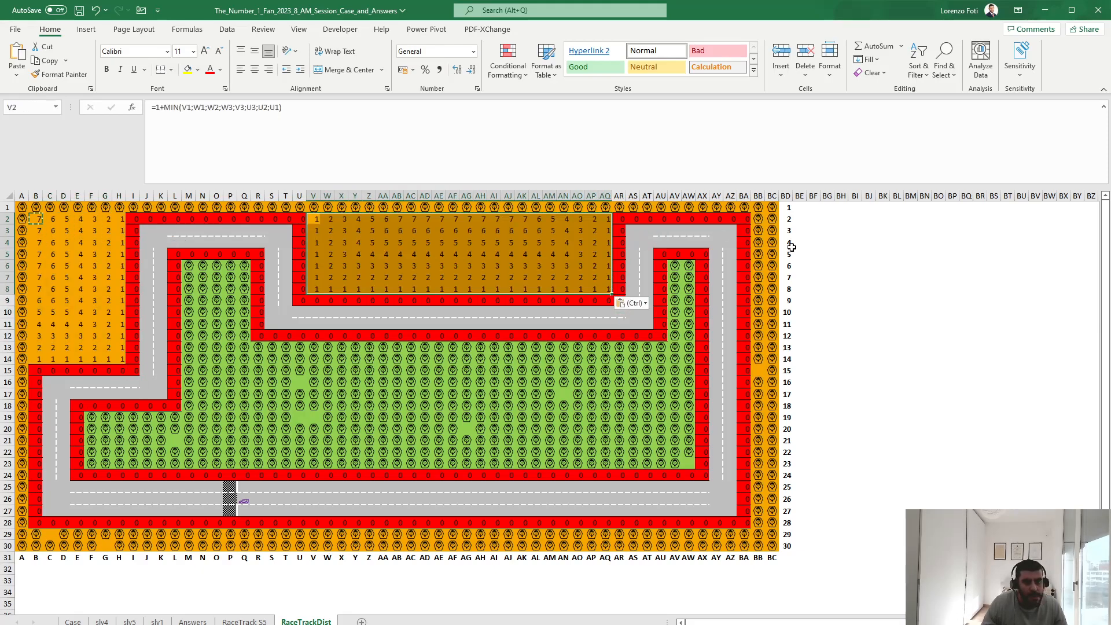
# Clear the row numbers in column BD and copy the distance formula from AO5 to BB2:BC30
pyautogui.moveTo(788, 208); pyautogui.dragTo(786, 559)
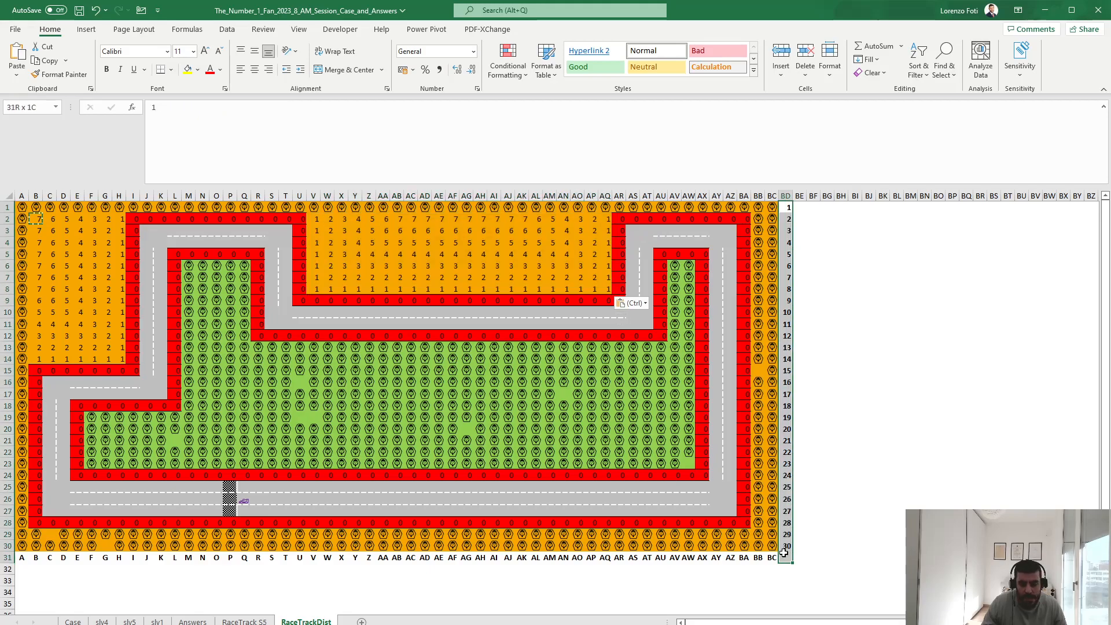
pyautogui.click(577, 254)
pyautogui.hotkey('ctrl', 'c')
pyautogui.click(759, 220)
pyautogui.moveTo(761, 223); pyautogui.dragTo(21, 558)
pyautogui.hotkey('ctrl', 'v')
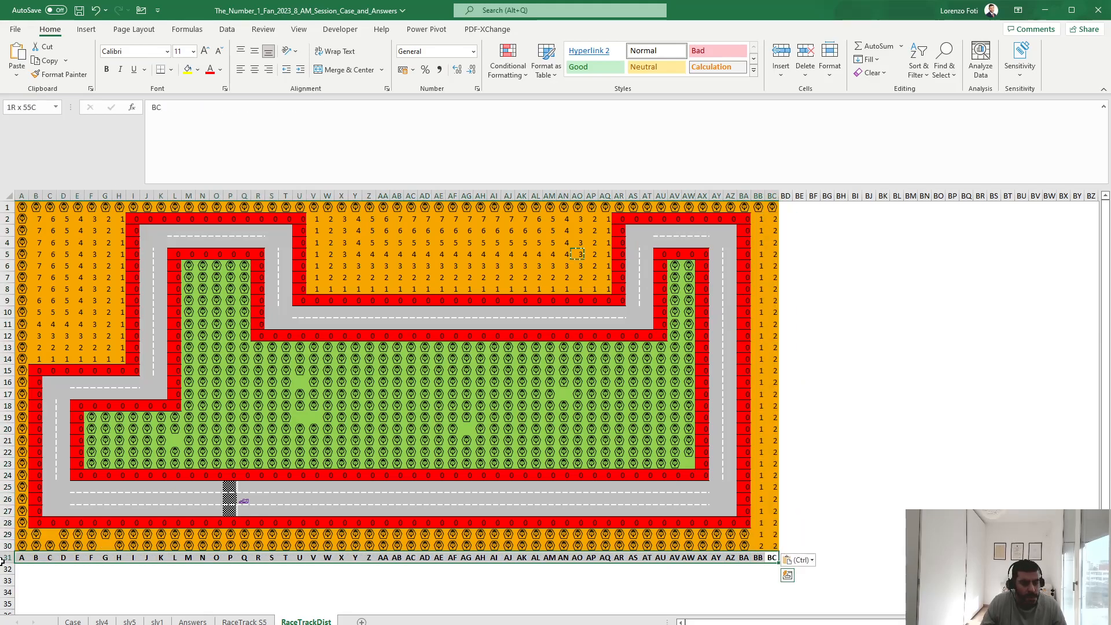
# Clear the column letters in row 31 and paste the distance formula into B29:BA30
pyautogui.press('Delete')
pyautogui.moveTo(746, 535); pyautogui.dragTo(36, 547)
pyautogui.hotkey('ctrl', 'v')
# Paste the distance formula over the whole green seating area inside the track, including AV6:AW12
pyautogui.moveTo(91, 464); pyautogui.dragTo(242, 266)
pyautogui.hotkey('ctrl', 'v')
pyautogui.hotkey('ctrl', 'v')
pyautogui.hotkey('ctrl', 'v')
pyautogui.moveTo(675, 332); pyautogui.dragTo(689, 267)
pyautogui.hotkey('ctrl', 'v')
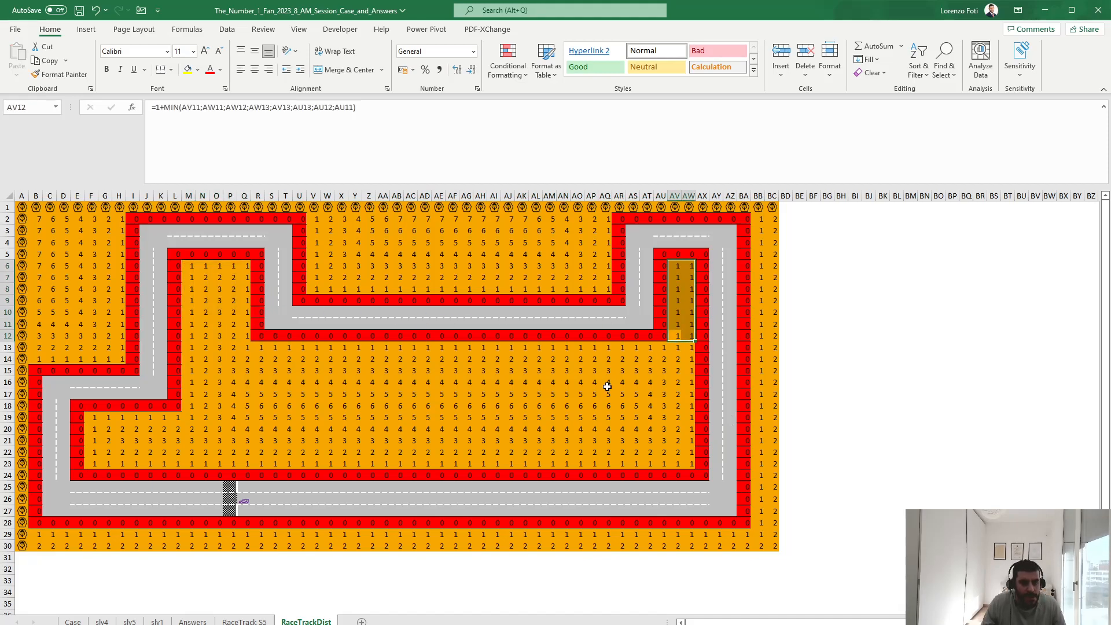
pyautogui.click(607, 386)
# Enter the edge distance formula =1+MIN(A1;B1;B2;B3;A3) in cell A2 of RaceTrackDist
pyautogui.click(73, 622)
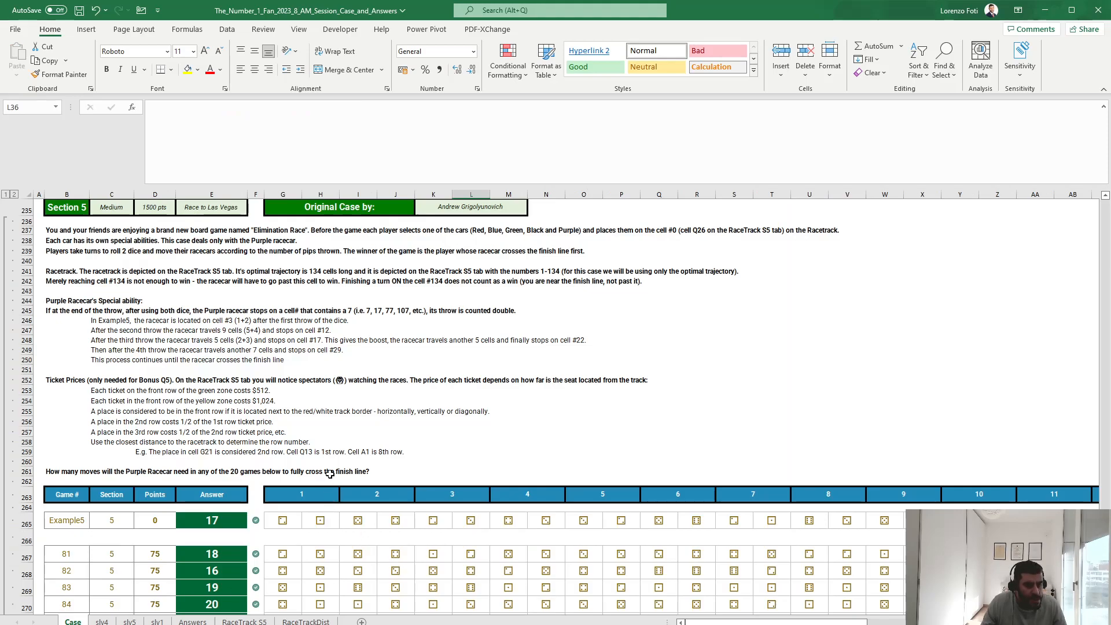
pyautogui.click(302, 622)
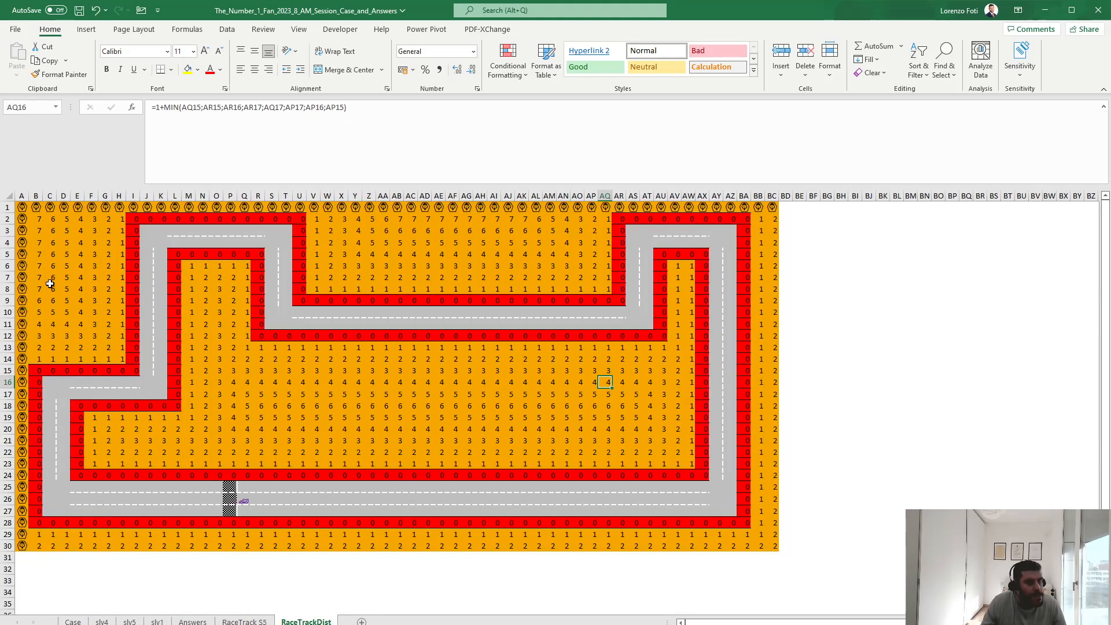
pyautogui.click(20, 219)
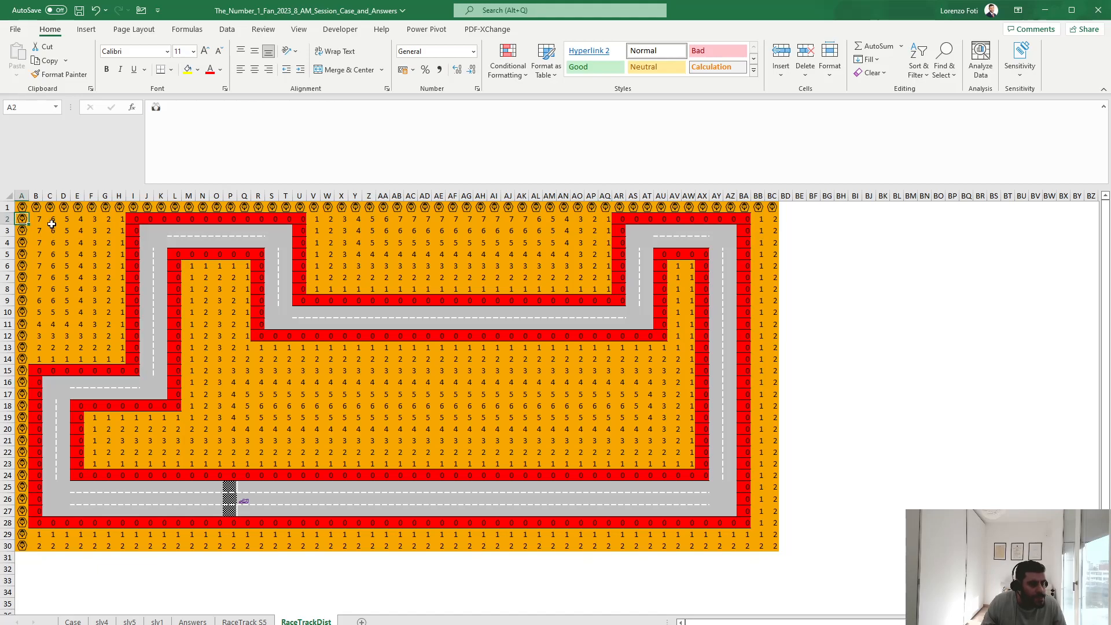
pyautogui.write('+1+min(')
pyautogui.press('Up')
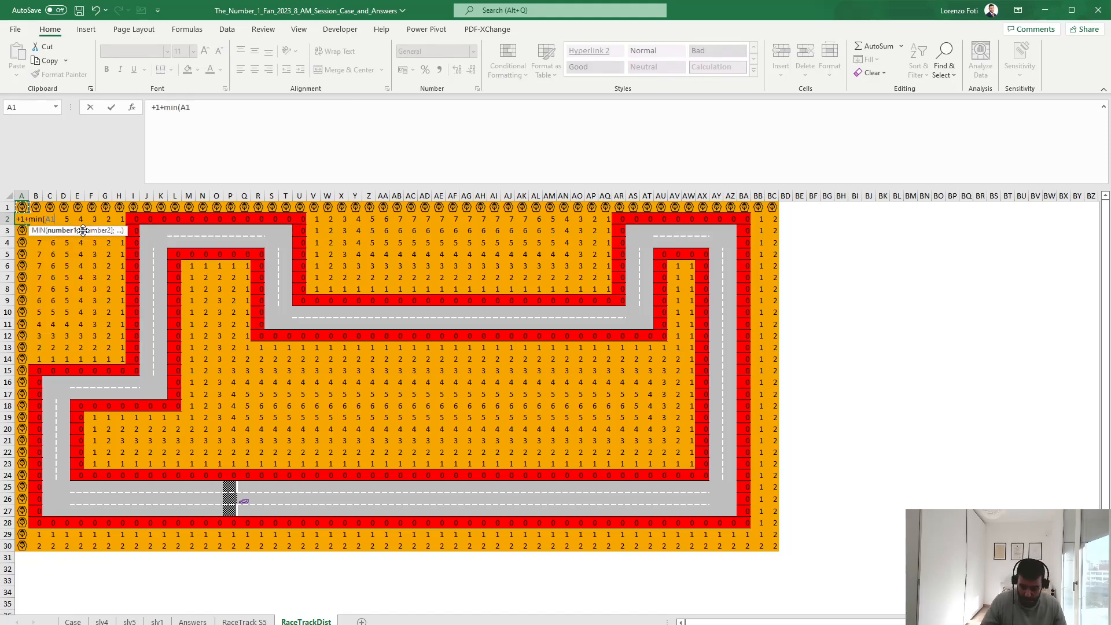
pyautogui.write(';B1;')
pyautogui.press('Right')
pyautogui.write('M;')
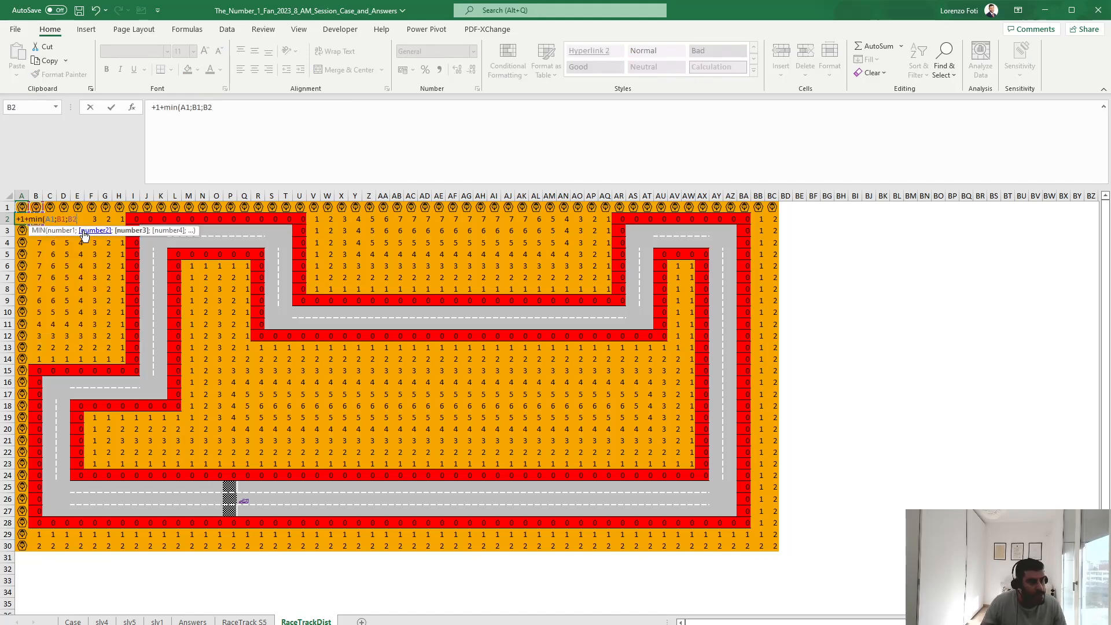
pyautogui.press('BackSpace')
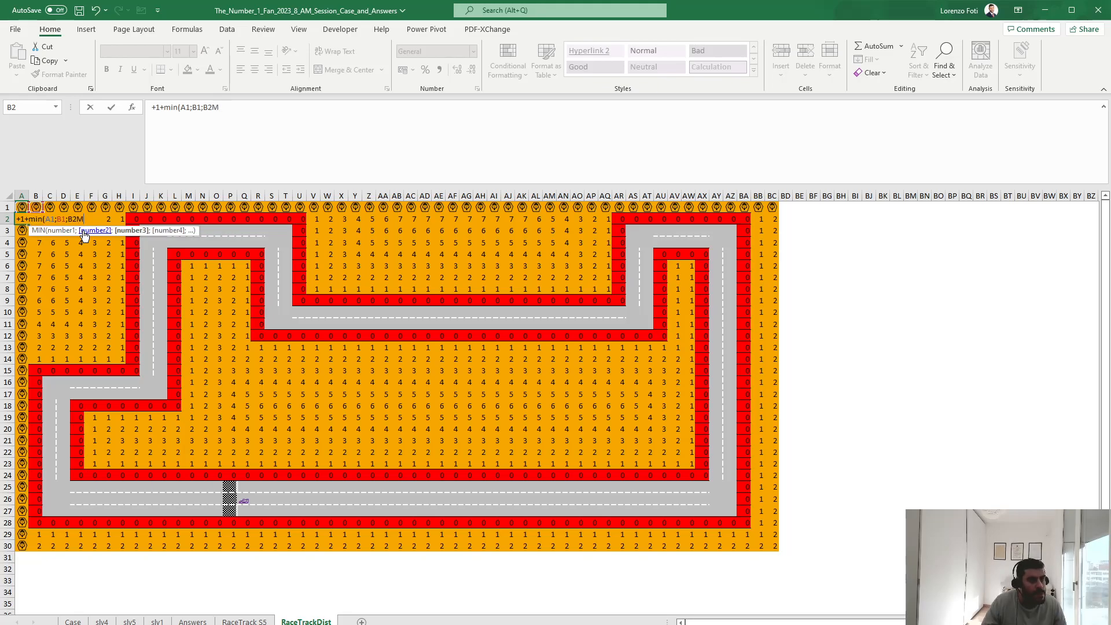
pyautogui.press('BackSpace')
pyautogui.write(';B1')
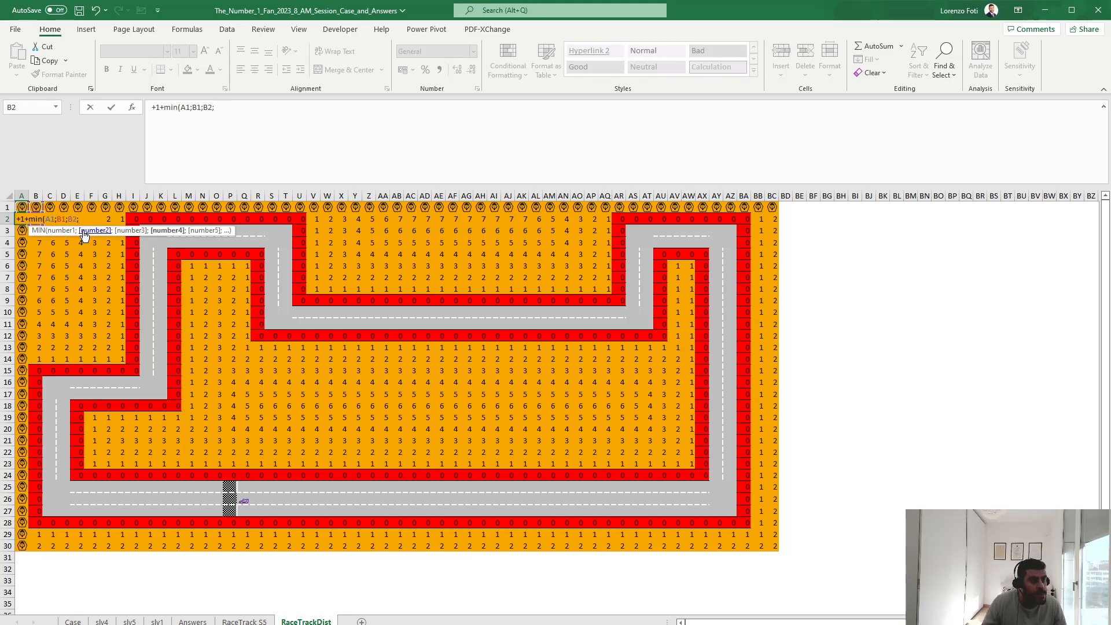
pyautogui.write(';')
pyautogui.press('Down')
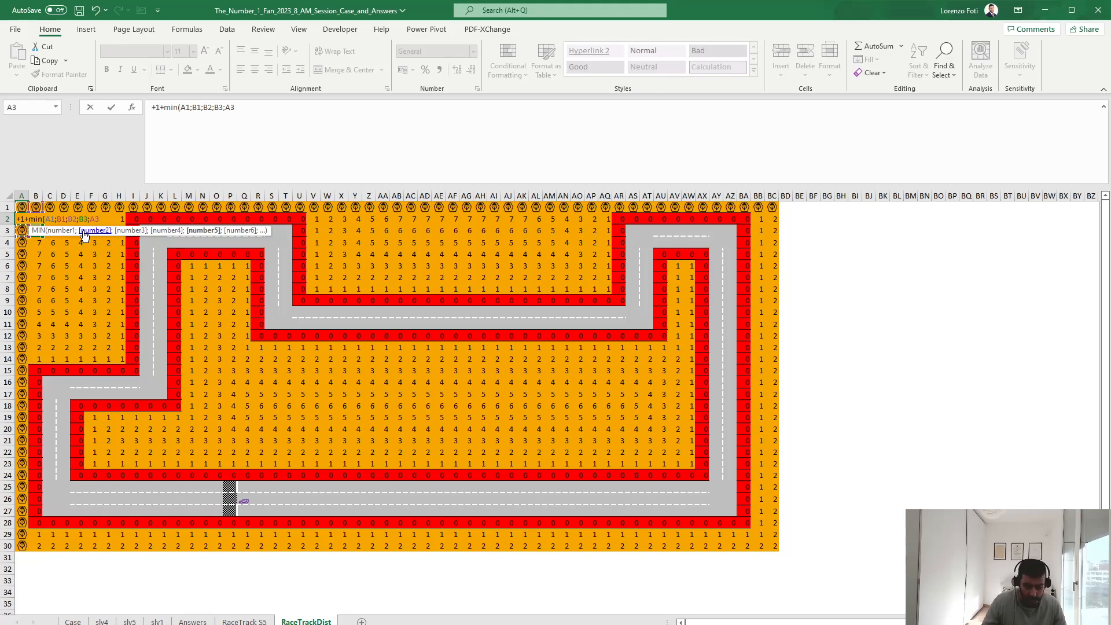
pyautogui.press('Return')
# Copy the A2 distance formula down column A to A3:A30
pyautogui.press('Up')
pyautogui.hotkey('ctrl', 'c')
pyautogui.press('Down')
pyautogui.hotkey('shift', 'Down')
pyautogui.hotkey('ctrl', 'v')
pyautogui.hotkey('shift', 'Down')
pyautogui.hotkey('shift', 'Down')
pyautogui.hotkey('shift', 'Down')
pyautogui.hotkey('shift', 'Down')
pyautogui.hotkey('shift', 'Down')
pyautogui.hotkey('shift', 'Down')
pyautogui.hotkey('shift', 'Down')
pyautogui.hotkey('shift', 'Down')
pyautogui.hotkey('shift', 'Down')
pyautogui.hotkey('shift', 'Down')
pyautogui.hotkey('shift', 'Down')
pyautogui.hotkey('shift', 'Down')
pyautogui.hotkey('shift', 'Down')
pyautogui.hotkey('shift', 'Down')
pyautogui.hotkey('shift', 'Down')
pyautogui.hotkey('shift', 'Down')
pyautogui.hotkey('shift', 'Down')
pyautogui.hotkey('shift', 'Down')
pyautogui.hotkey('shift', 'Down')
pyautogui.hotkey('shift', 'Down')
pyautogui.hotkey('ctrl', 'v')
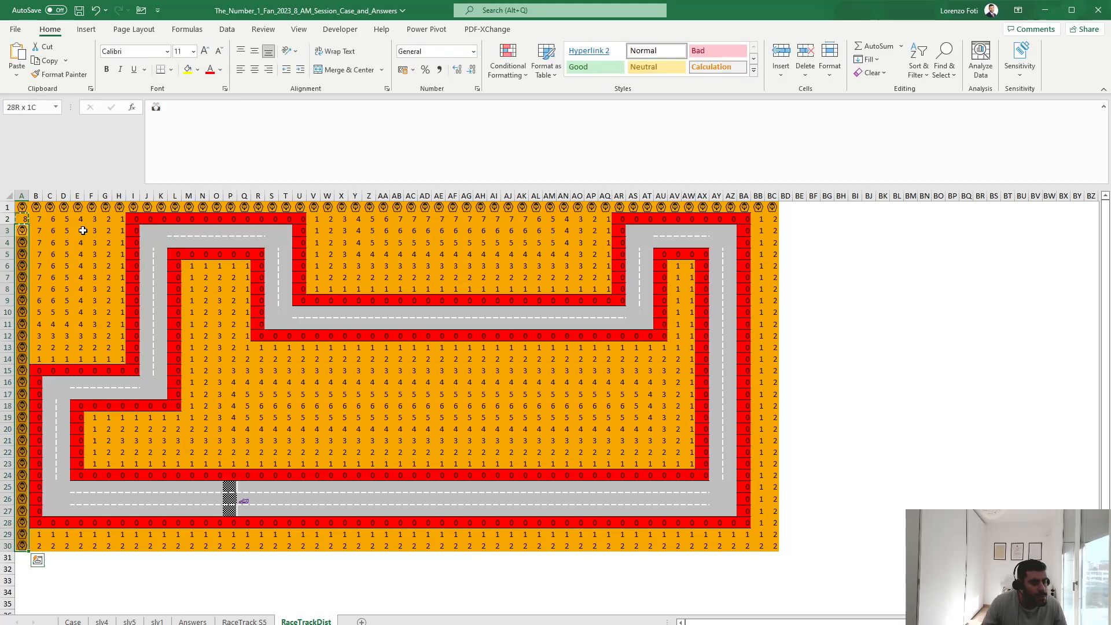
# Enter a formula in B1 adding 1 to the MIN of its neighbouring cells, including A1, A2, B2 and C2
pyautogui.hotkey('ctrl', 'Home')
pyautogui.press('Right')
pyautogui.write('+1+min(')
pyautogui.press('Left')
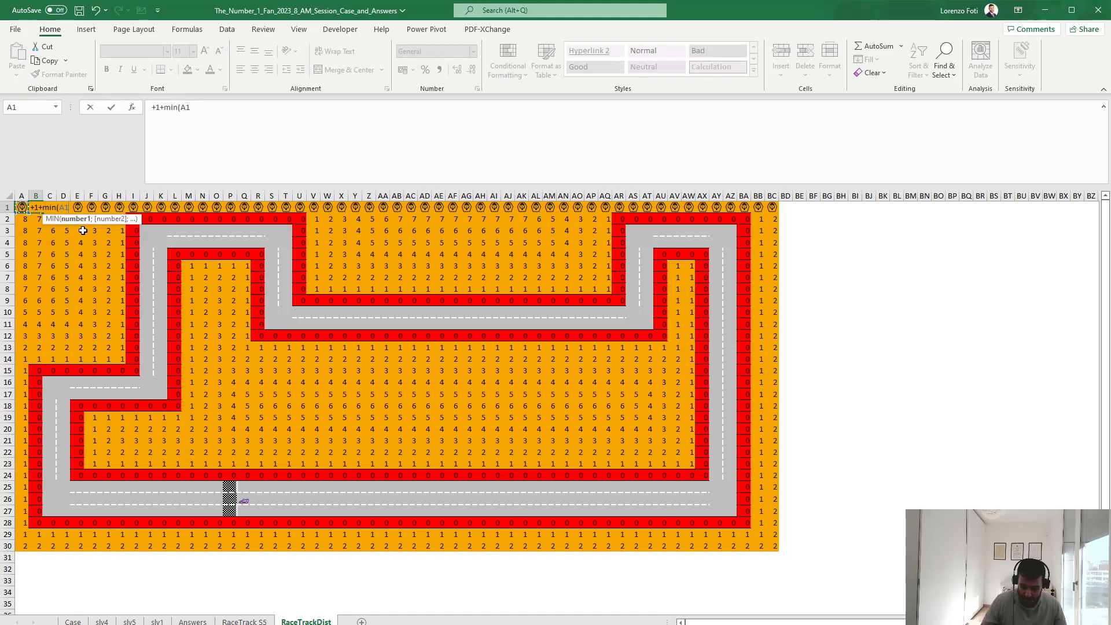
pyautogui.write(';')
pyautogui.write(';B2')
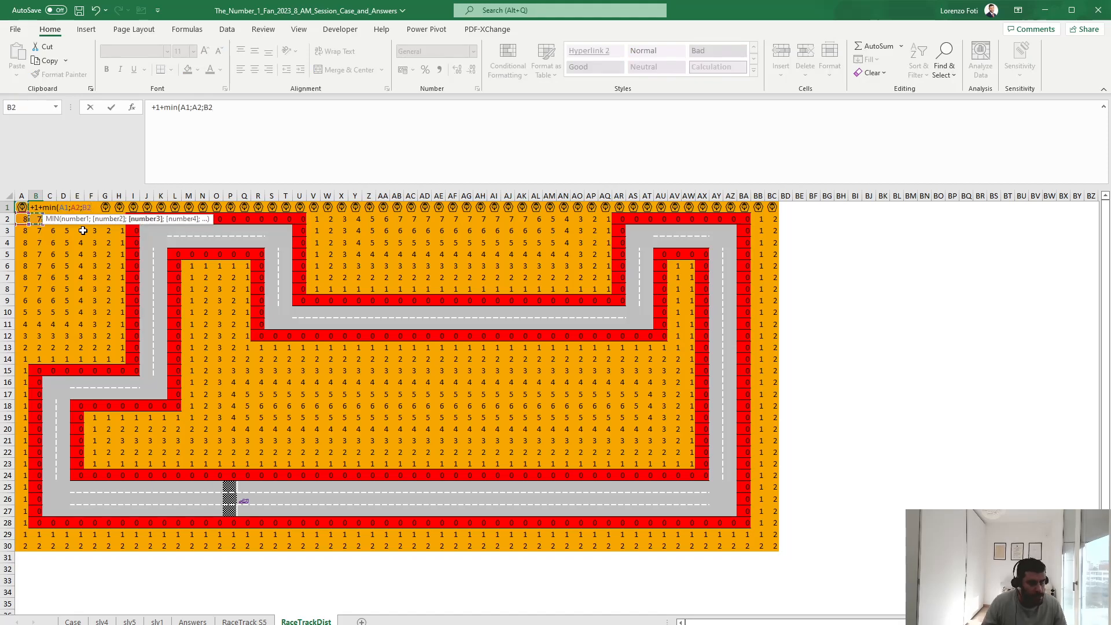
pyautogui.write(';C2;C2')
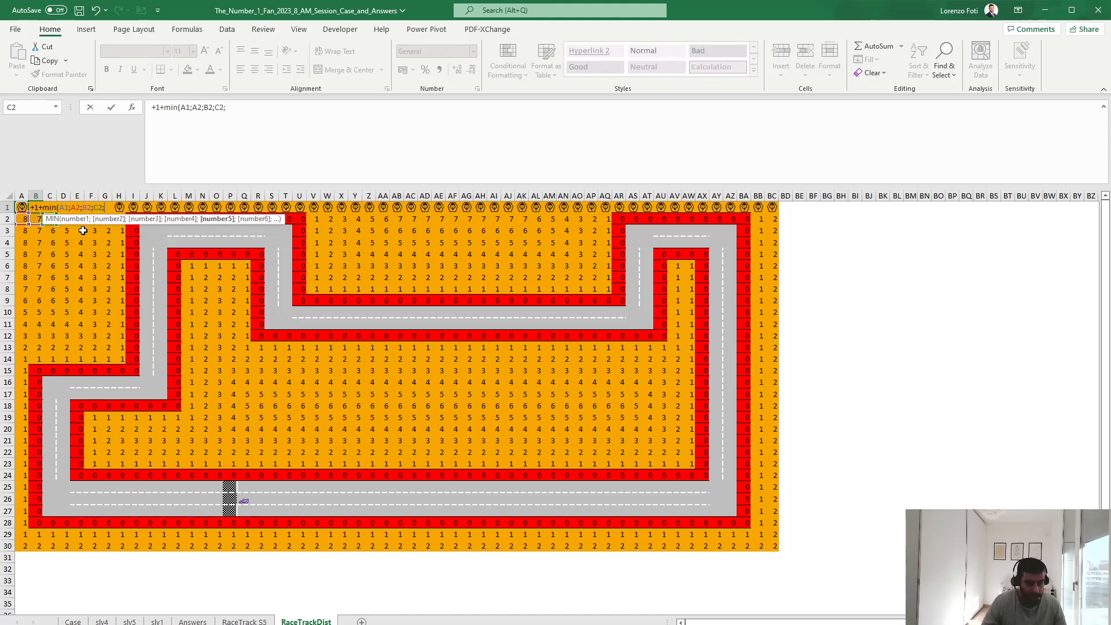
pyautogui.write(')')
pyautogui.hotkey('ctrl', 'Return')
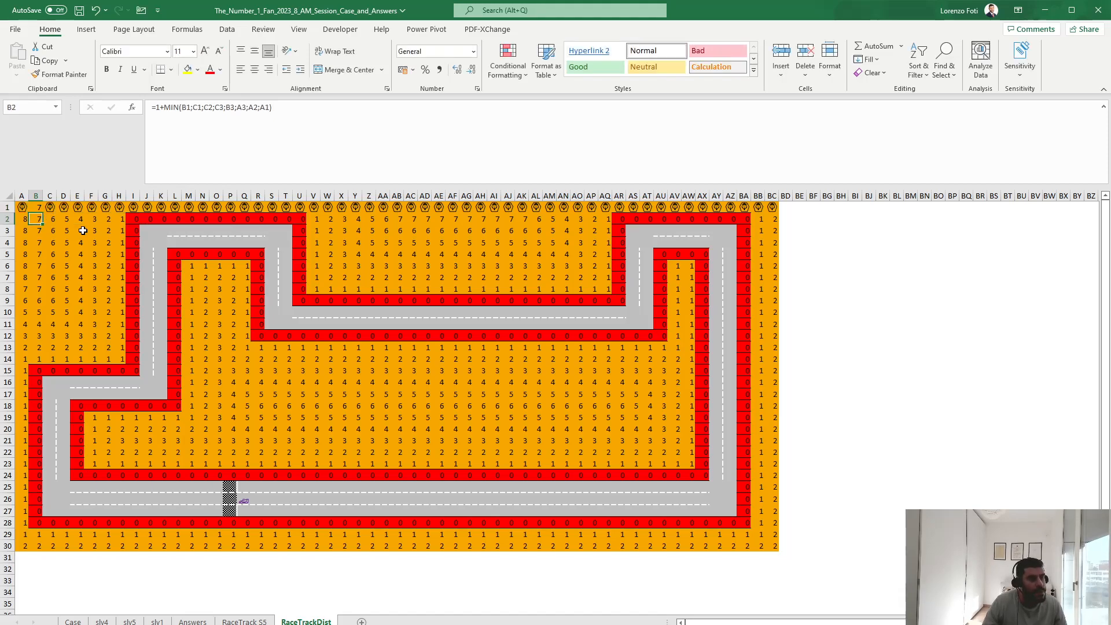
# Copy the B1 distance formula across the rest of row 1, to C1:BC1
pyautogui.hotkey('ctrl', 'c')
pyautogui.press('Right')
pyautogui.hotkey('shift', 'Right')
pyautogui.hotkey('shift', 'Right')
pyautogui.hotkey('shift', 'Right')
pyautogui.hotkey('shift', 'Right')
pyautogui.hotkey('shift', 'Right')
pyautogui.hotkey('shift', 'Right')
pyautogui.hotkey('shift', 'Right')
pyautogui.hotkey('shift', 'Right')
pyautogui.hotkey('shift', 'Right')
pyautogui.hotkey('shift', 'Right')
pyautogui.hotkey('shift', 'Right')
pyautogui.hotkey('shift', 'Right')
pyautogui.hotkey('shift', 'Right')
pyautogui.hotkey('shift', 'Right')
pyautogui.hotkey('shift', 'Right')
pyautogui.hotkey('shift', 'Right')
pyautogui.hotkey('shift', 'Right')
pyautogui.hotkey('shift', 'Right')
pyautogui.hotkey('shift', 'Right')
pyautogui.hotkey('shift', 'Right')
pyautogui.hotkey('shift', 'Right')
pyautogui.hotkey('shift', 'Right')
pyautogui.hotkey('shift', 'Right')
pyautogui.hotkey('shift', 'Right')
pyautogui.hotkey('shift', 'Right')
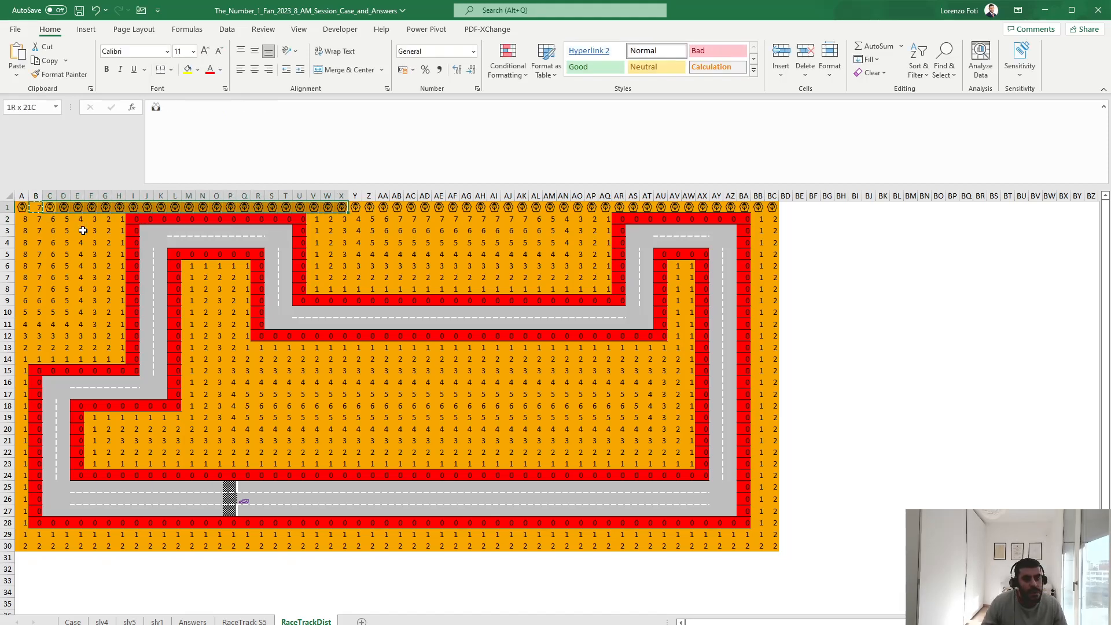
pyautogui.hotkey('ctrl', 'v')
# Enter the corner distance formula =1+MIN(B1;B2;A2) in cell A1
pyautogui.hotkey('ctrl', 'Home')
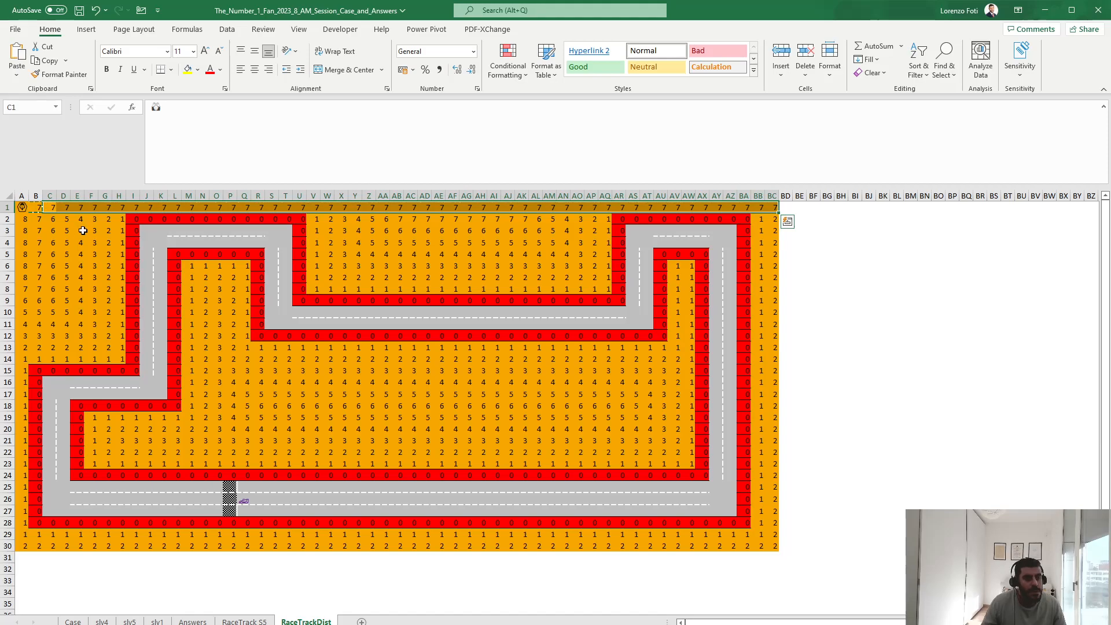
pyautogui.press('F2')
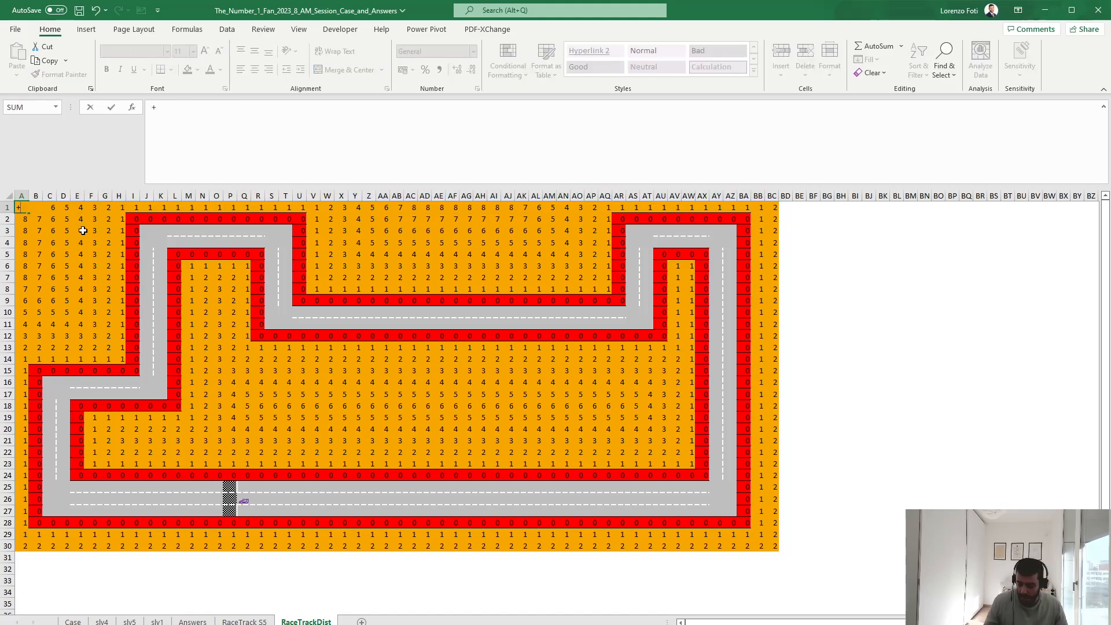
pyautogui.write('1+')
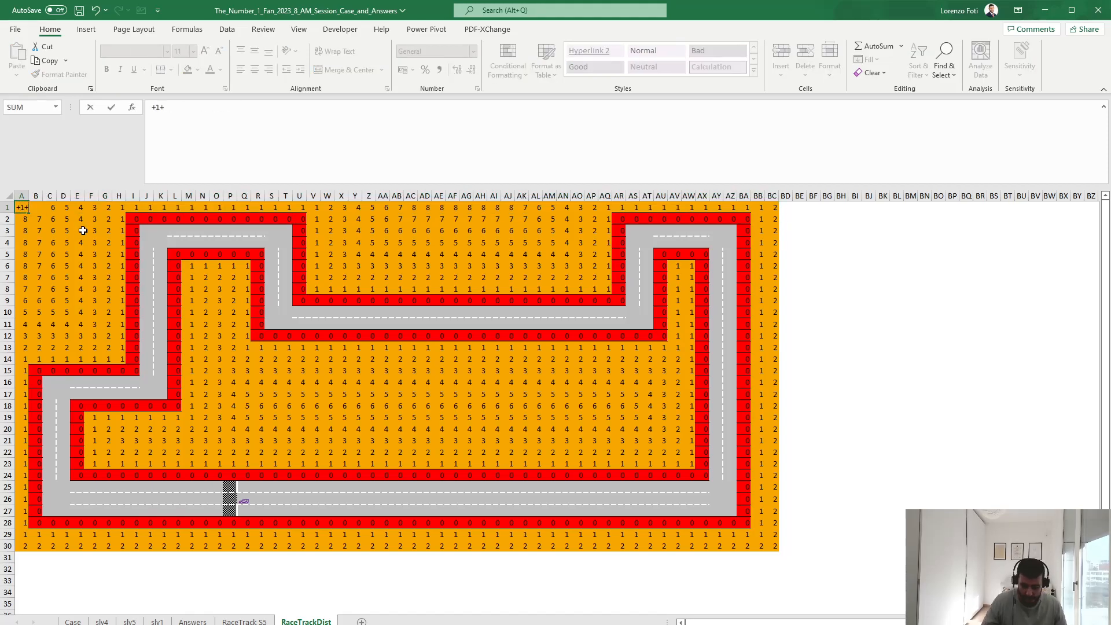
pyautogui.write('min(B1')
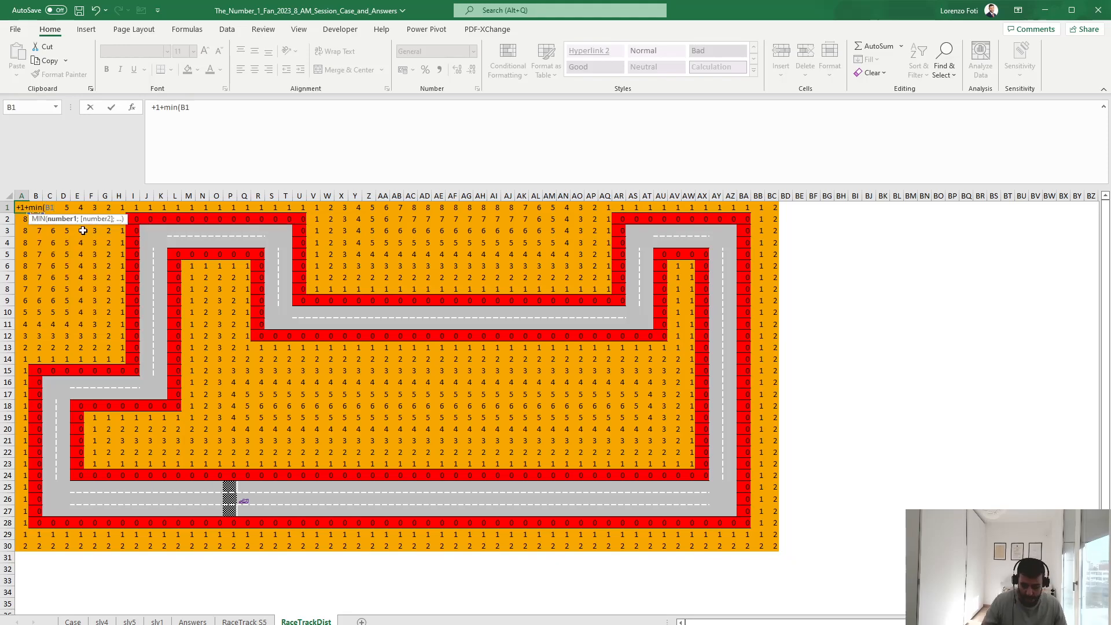
pyautogui.write(';')
pyautogui.press('Right')
pyautogui.press('Down')
pyautogui.write(';A2')
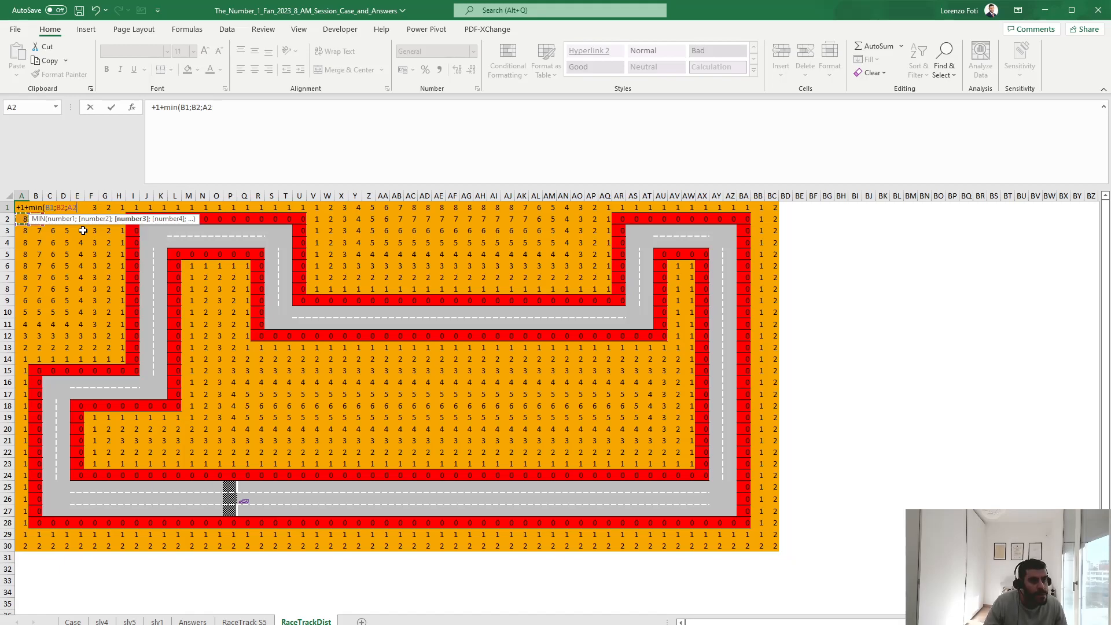
pyautogui.write(')')
pyautogui.press('Up')
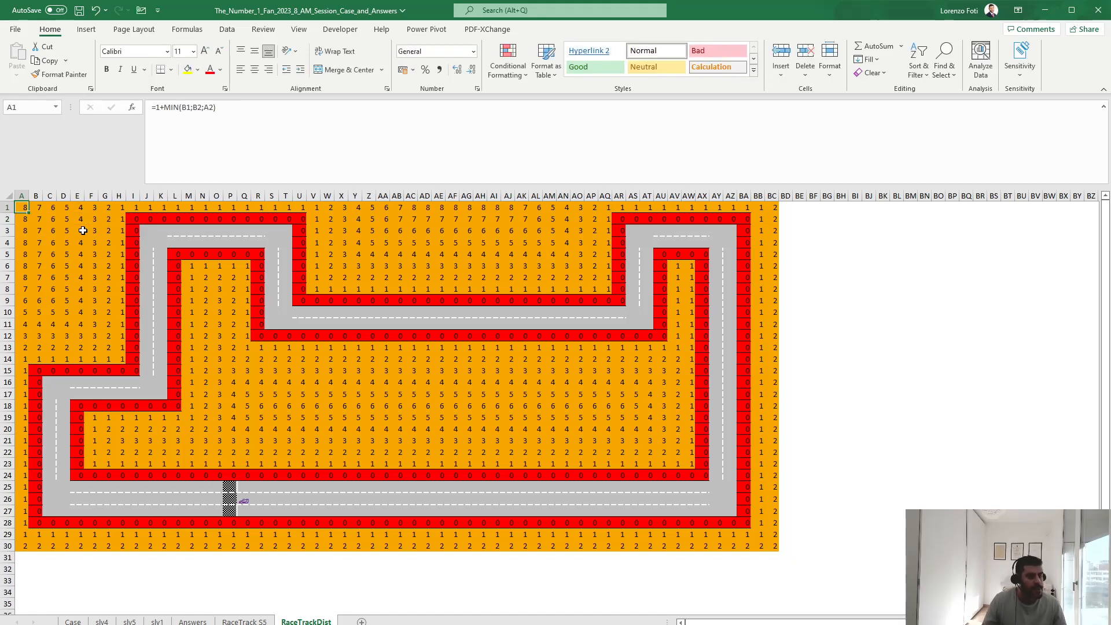
# Duplicate the RaceTrack S5 sheet at the end of the workbook and rename the copy RaceTrackMoney
pyautogui.click(244, 621)
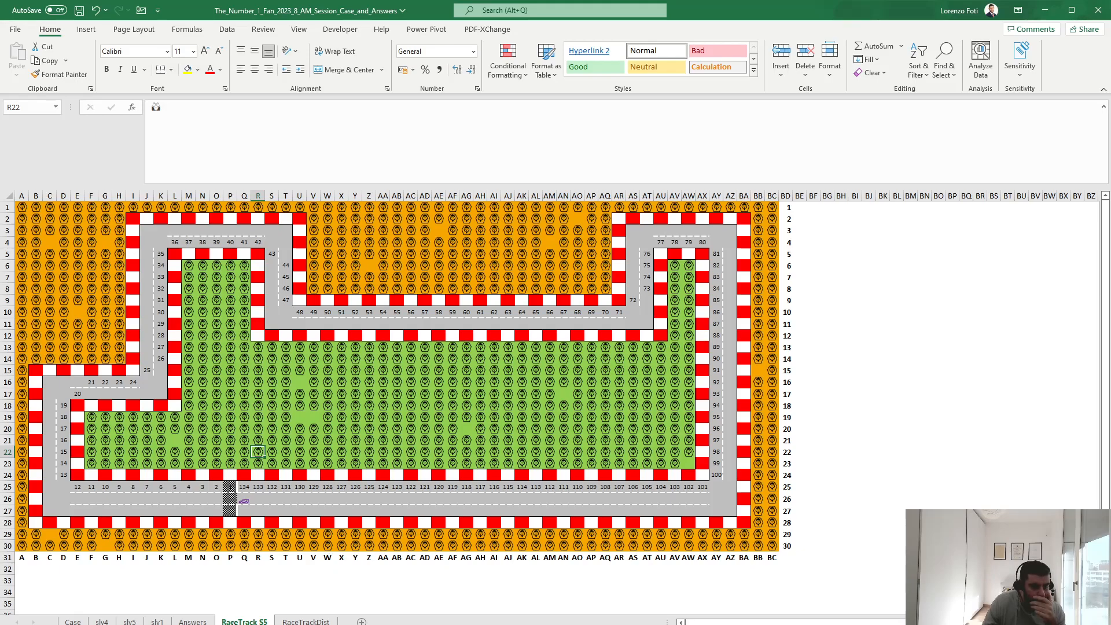
pyautogui.click(71, 622)
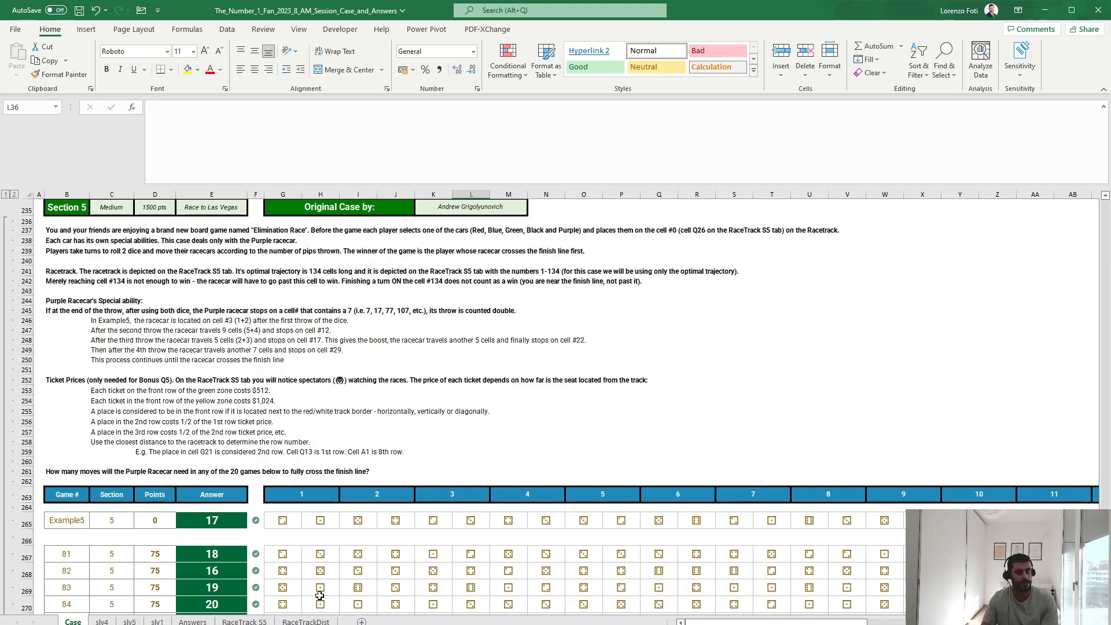
pyautogui.click(241, 621)
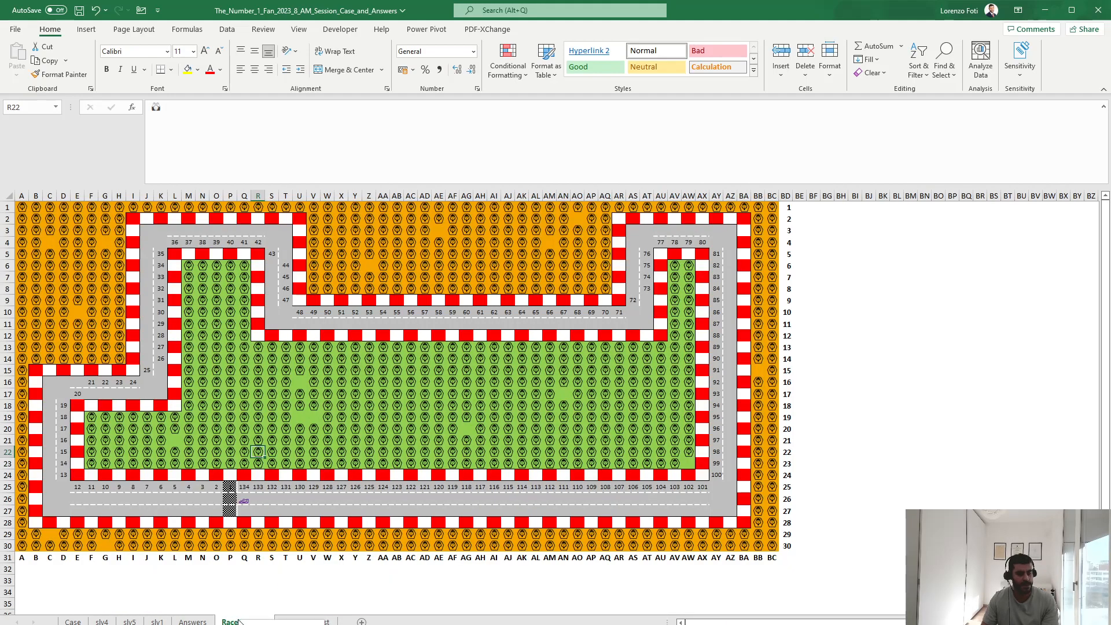
pyautogui.click(272, 624)
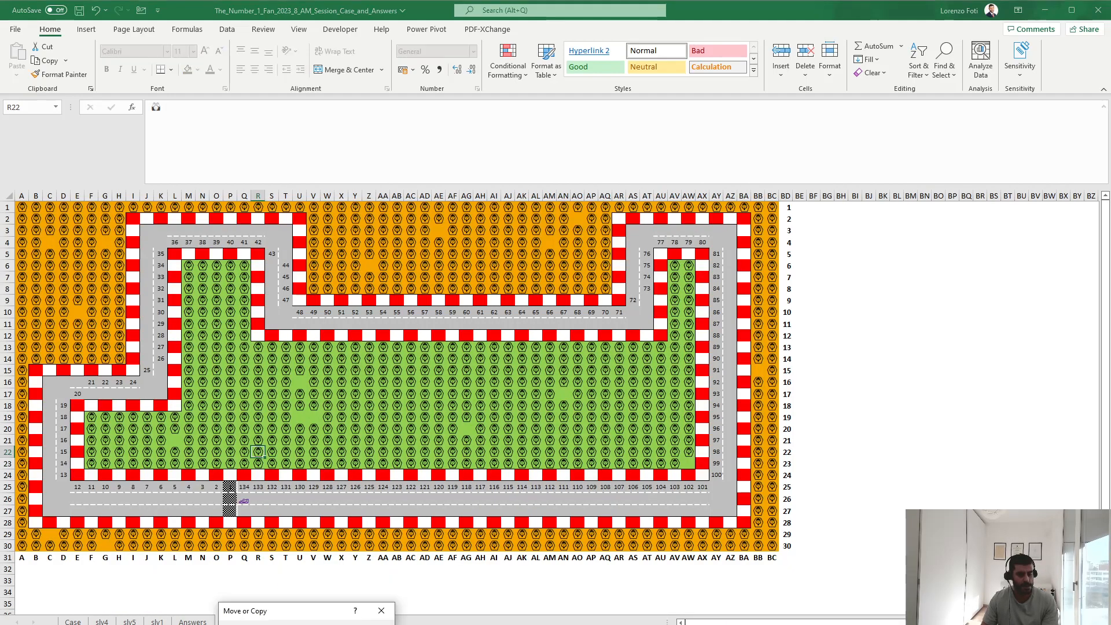
pyautogui.press('Return')
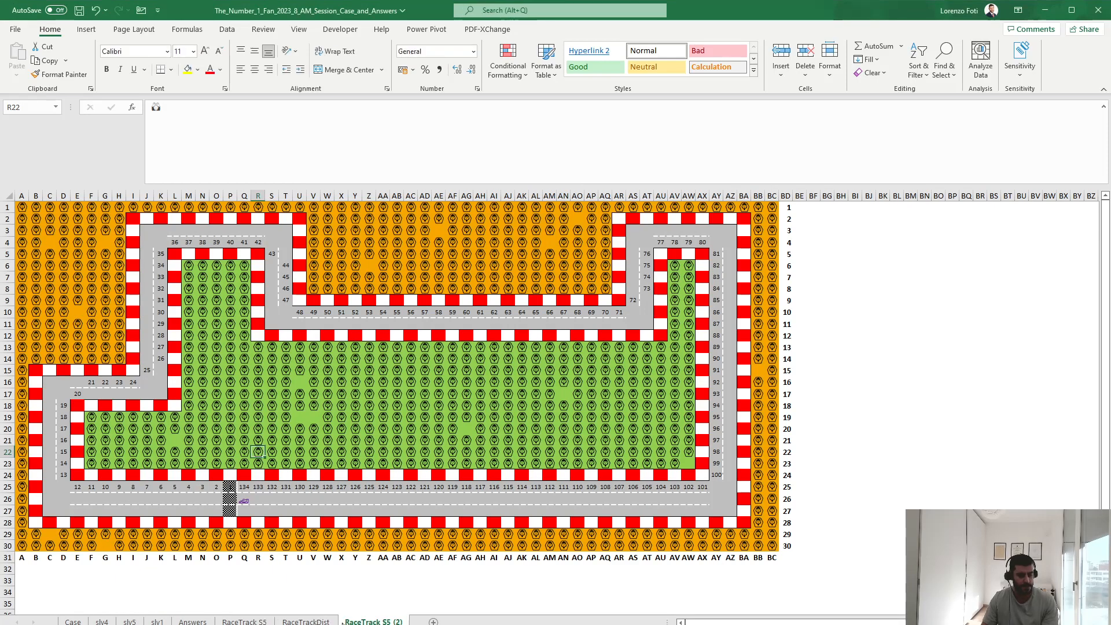
pyautogui.doubleClick(371, 621)
pyautogui.moveTo(413, 623); pyautogui.dragTo(433, 624)
pyautogui.write('Money')
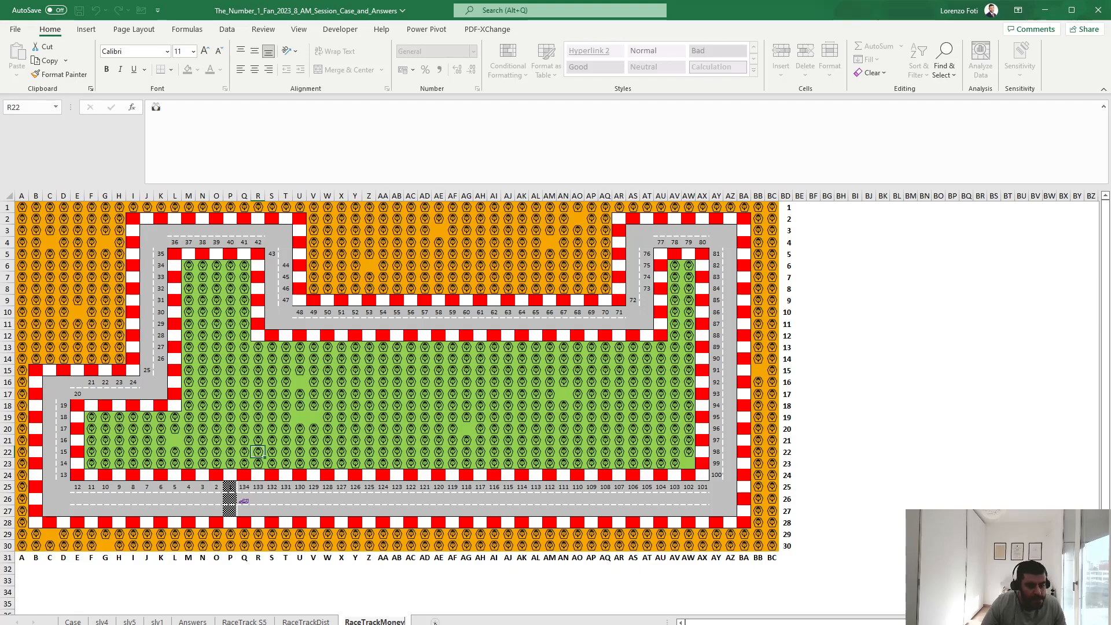
pyautogui.press('Return')
pyautogui.click(297, 468)
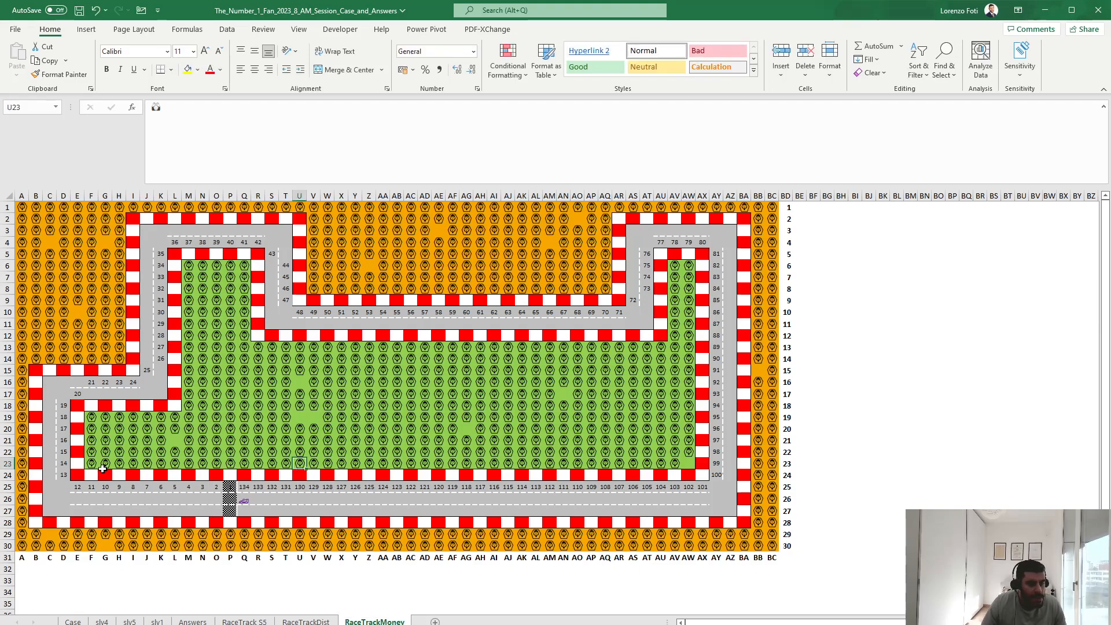
# Check the front-row ticket prices for the green and yellow zones on the Case sheet and return to RaceTrackMoney
pyautogui.click(71, 621)
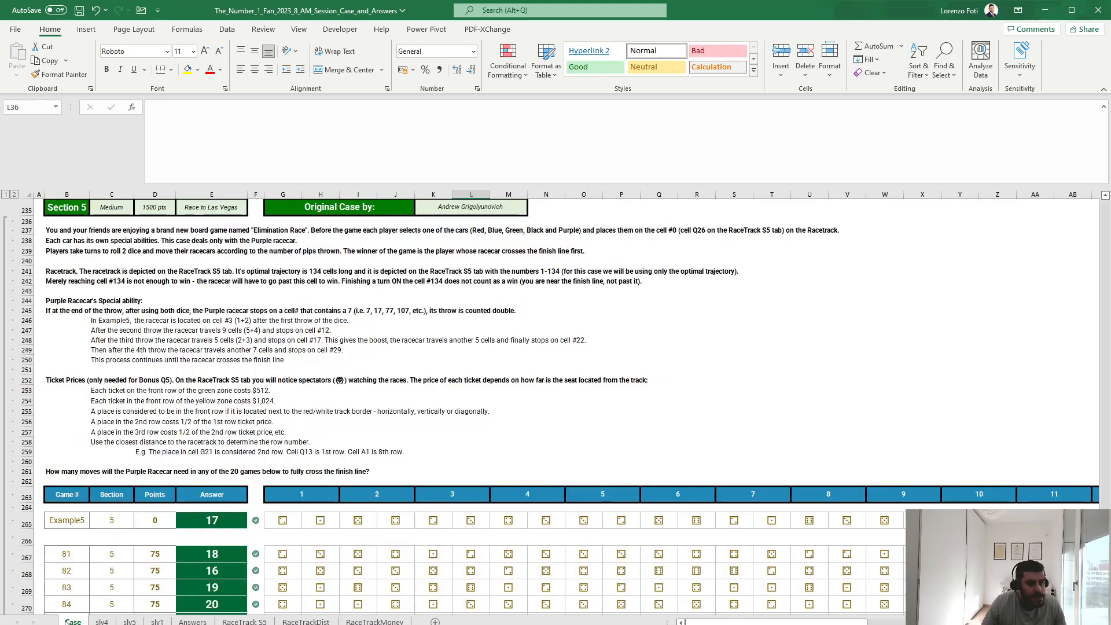
pyautogui.click(97, 621)
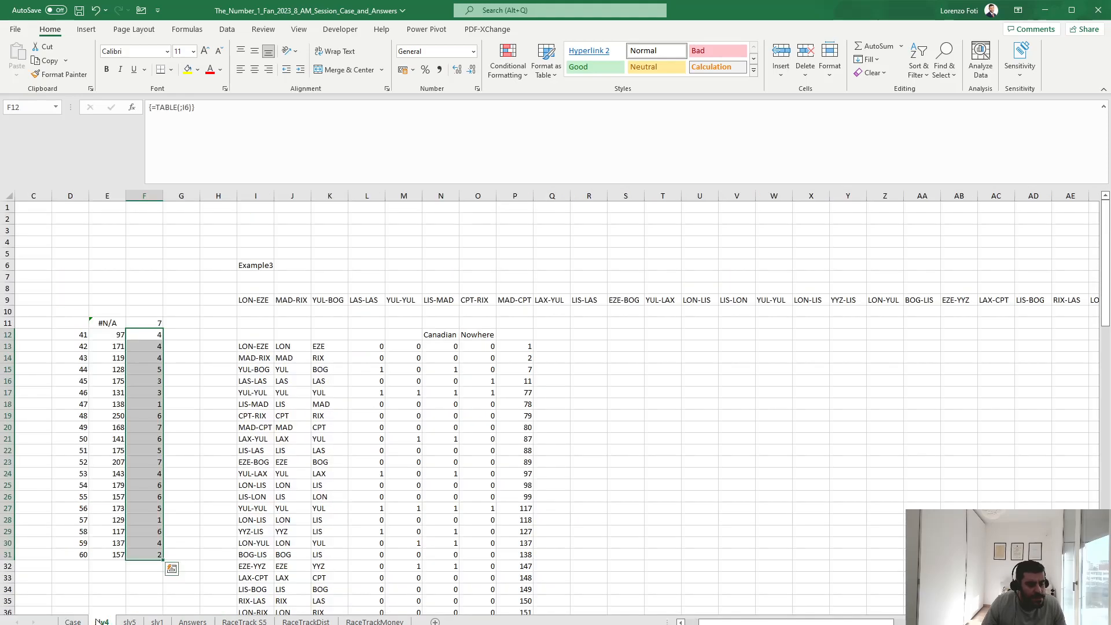
pyautogui.click(375, 622)
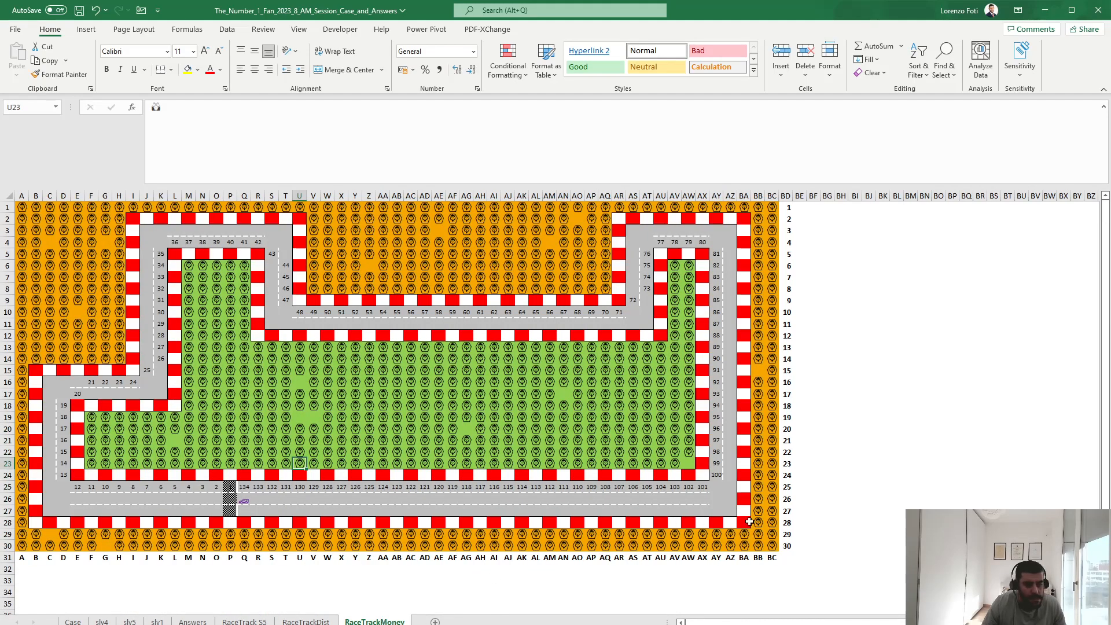
pyautogui.moveTo(780, 546); pyautogui.dragTo(2, 191)
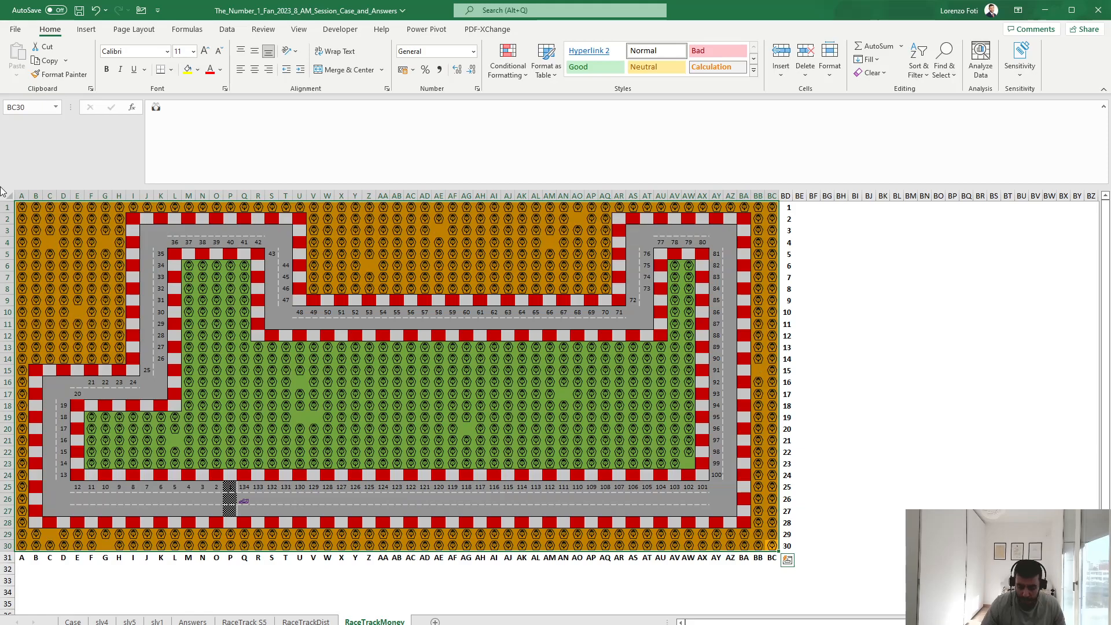
pyautogui.click(96, 462)
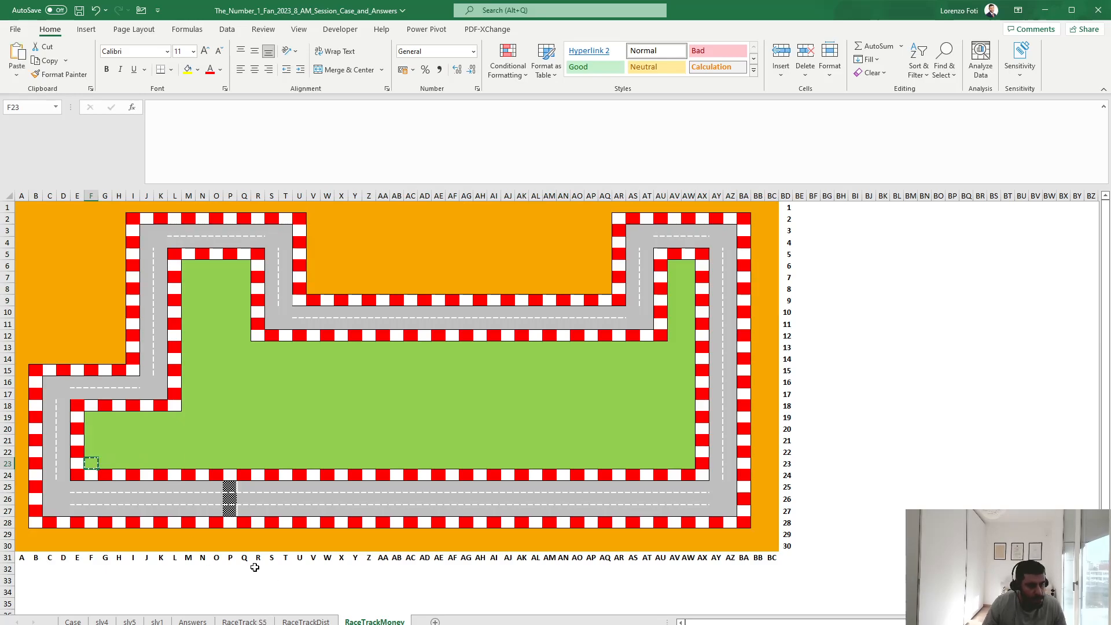
pyautogui.hotkey('ctrl', 'z')
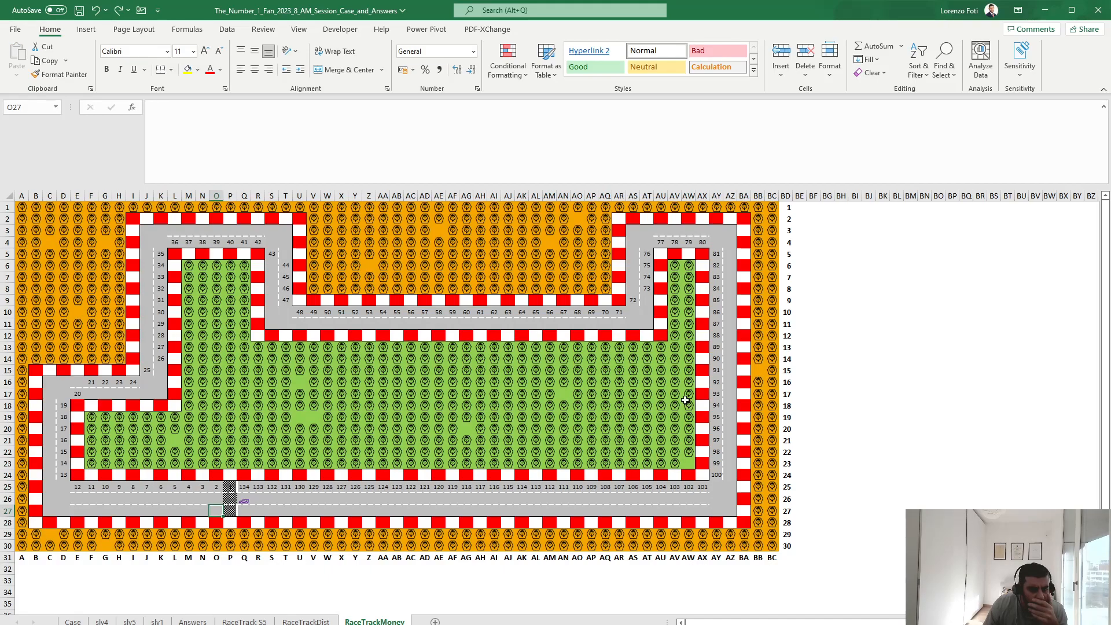
# Enter the green front-row price 512 in F23 and fill it across row 23 to G23:AV23
pyautogui.click(687, 462)
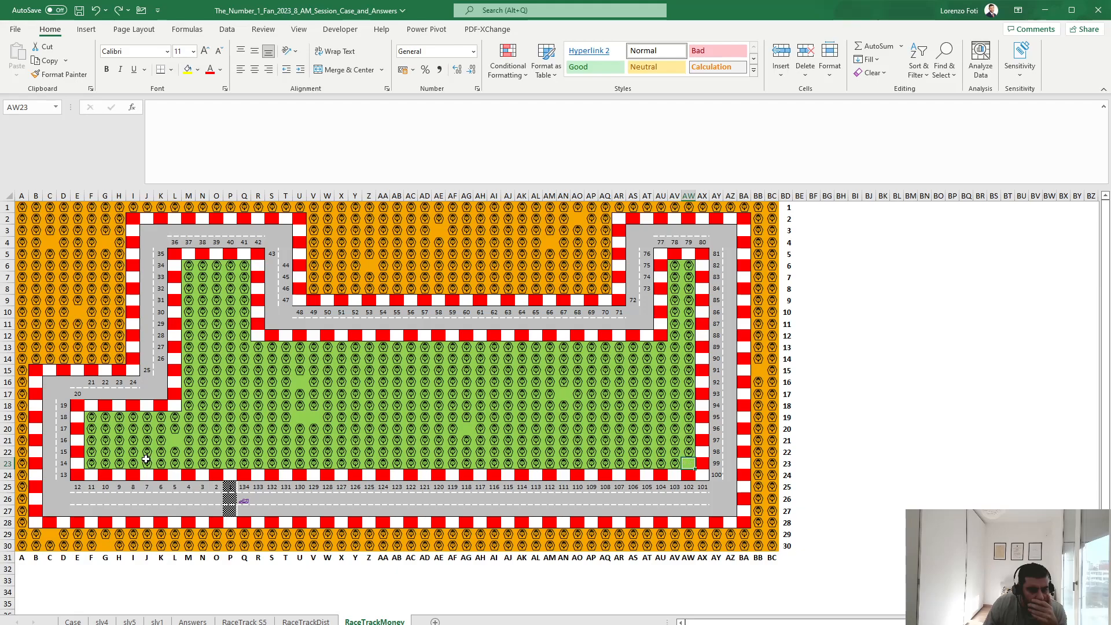
pyautogui.click(90, 462)
pyautogui.write('512')
pyautogui.hotkey('ctrl', 'Return')
pyautogui.hotkey('shift', 'Right')
pyautogui.hotkey('shift', 'Right')
pyautogui.hotkey('shift', 'Right')
pyautogui.hotkey('shift', 'Right')
pyautogui.hotkey('shift', 'Right')
pyautogui.hotkey('shift', 'Right')
pyautogui.hotkey('shift', 'Right')
pyautogui.hotkey('shift', 'Right')
pyautogui.hotkey('shift', 'Right')
pyautogui.hotkey('shift', 'Right')
pyautogui.hotkey('shift', 'Right')
pyautogui.hotkey('shift', 'Right')
pyautogui.hotkey('shift', 'Right')
pyautogui.hotkey('shift', 'Right')
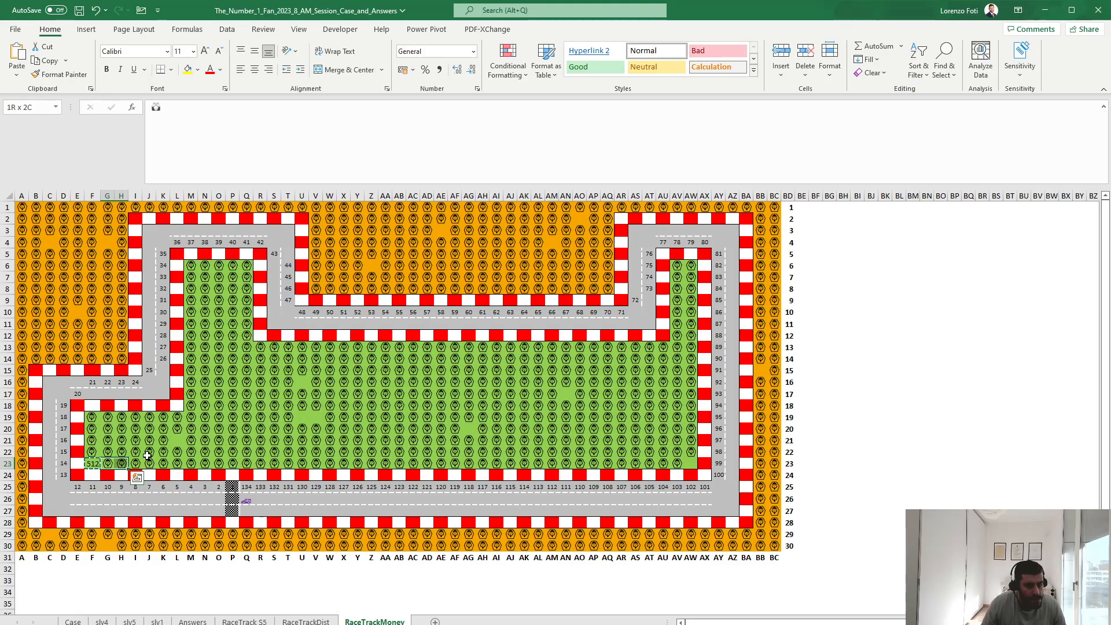
pyautogui.hotkey('shift', 'Right')
pyautogui.hotkey('shift', 'Right')
pyautogui.hotkey('shift', 'Right')
pyautogui.hotkey('shift', 'Right')
pyautogui.hotkey('shift', 'Right')
pyautogui.hotkey('shift', 'Right')
pyautogui.hotkey('shift', 'Right')
pyautogui.hotkey('shift', 'Right')
pyautogui.hotkey('shift', 'Right')
pyautogui.hotkey('shift', 'Right')
pyautogui.hotkey('shift', 'Right')
pyautogui.hotkey('shift', 'Right')
pyautogui.hotkey('shift', 'Right')
pyautogui.hotkey('shift', 'Right')
pyautogui.hotkey('shift', 'Right')
pyautogui.hotkey('shift', 'Right')
pyautogui.hotkey('shift', 'Right')
pyautogui.hotkey('shift', 'Right')
pyautogui.hotkey('shift', 'Right')
pyautogui.hotkey('shift', 'Right')
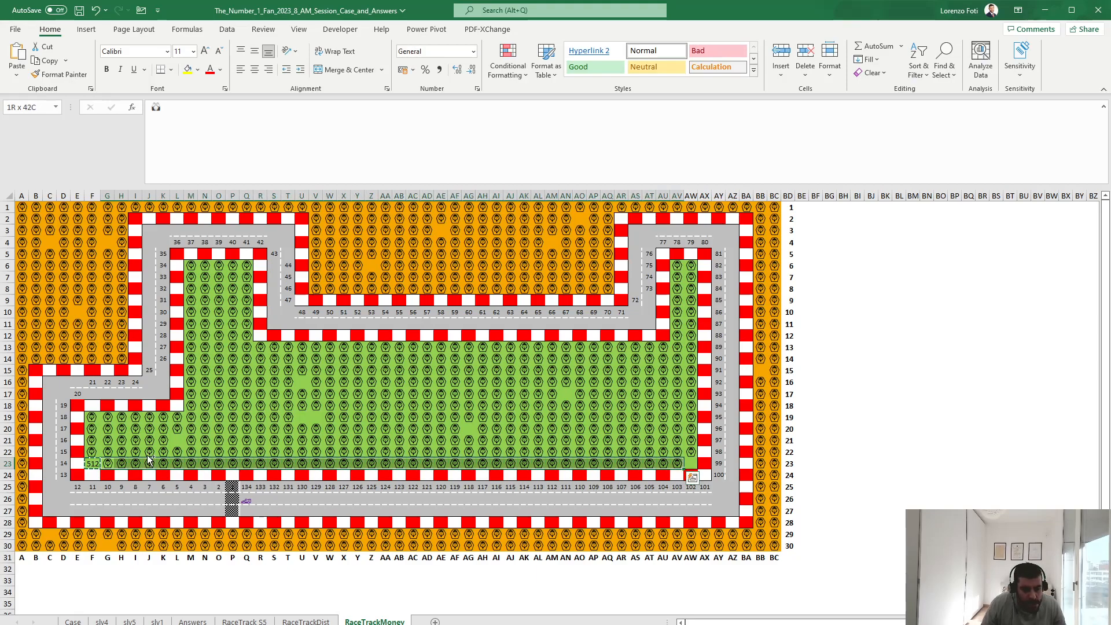
pyautogui.hotkey('ctrl', 'r')
# Paste the 512 price into the green front-row seats F19:F22 and G19:M19
pyautogui.press('Up')
pyautogui.hotkey('shift', 'Up')
pyautogui.hotkey('shift', 'Up')
pyautogui.hotkey('shift', 'Up')
pyautogui.hotkey('ctrl', 'v')
pyautogui.press('Right')
pyautogui.press('Up')
pyautogui.press('Up')
pyautogui.press('Up')
pyautogui.hotkey('shift', 'Right')
pyautogui.hotkey('shift', 'Right')
pyautogui.hotkey('shift', 'Right')
pyautogui.hotkey('shift', 'Right')
pyautogui.hotkey('shift', 'Right')
pyautogui.hotkey('shift', 'Right')
pyautogui.hotkey('ctrl', 'v')
# Paste the 512 price up column M into the front-row seats M6:M18
pyautogui.press('Right')
pyautogui.press('Right')
pyautogui.press('Right')
pyautogui.press('Right')
pyautogui.press('Right')
pyautogui.press('Right')
pyautogui.press('Up')
pyautogui.hotkey('shift', 'Up')
pyautogui.hotkey('shift', 'Up')
pyautogui.hotkey('shift', 'Up')
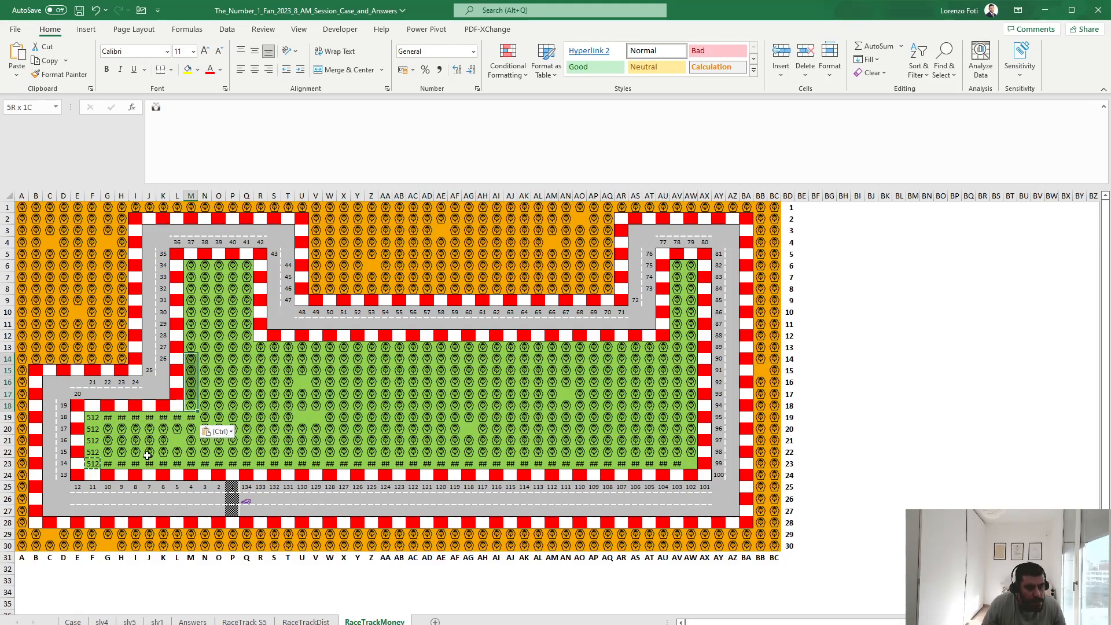
pyautogui.hotkey('shift', 'Up')
pyautogui.hotkey('shift', 'Up')
pyautogui.hotkey('shift', 'Up')
pyautogui.hotkey('shift', 'Up')
pyautogui.hotkey('shift', 'Up')
pyautogui.hotkey('shift', 'Up')
pyautogui.hotkey('shift', 'Up')
pyautogui.hotkey('shift', 'Up')
pyautogui.hotkey('shift', 'Up')
pyautogui.hotkey('ctrl', 'v')
# Paste the 512 price into the front-row seats N6:Q6 and down column Q to row 13
pyautogui.press('Right')
pyautogui.hotkey('ctrl', 'Up')
pyautogui.hotkey('shift', 'Right')
pyautogui.hotkey('shift', 'Right')
pyautogui.hotkey('shift', 'Right')
pyautogui.hotkey('ctrl', 'v')
pyautogui.press('Right')
pyautogui.press('Right')
pyautogui.press('Right')
pyautogui.press('Down')
pyautogui.press('Down')
pyautogui.press('Up')
pyautogui.hotkey('shift', 'Down')
pyautogui.hotkey('shift', 'Down')
pyautogui.hotkey('shift', 'Down')
pyautogui.hotkey('shift', 'Down')
pyautogui.hotkey('shift', 'Down')
pyautogui.hotkey('ctrl', 'v')
# Paste the 512 price across row 13 into the front-row seats R13:AV13
pyautogui.press('Down')
pyautogui.press('Down')
pyautogui.press('Down')
pyautogui.press('Down')
pyautogui.press('Down')
pyautogui.press('Down')
pyautogui.press('Right')
pyautogui.hotkey('shift', 'Right')
pyautogui.hotkey('shift', 'Right')
pyautogui.hotkey('shift', 'Right')
pyautogui.hotkey('shift', 'Right')
pyautogui.hotkey('shift', 'Right')
pyautogui.hotkey('shift', 'Right')
pyautogui.hotkey('shift', 'Right')
pyautogui.hotkey('shift', 'Right')
pyautogui.hotkey('shift', 'Right')
pyautogui.hotkey('shift', 'Right')
pyautogui.hotkey('shift', 'Right')
pyautogui.hotkey('shift', 'Right')
pyautogui.hotkey('shift', 'Right')
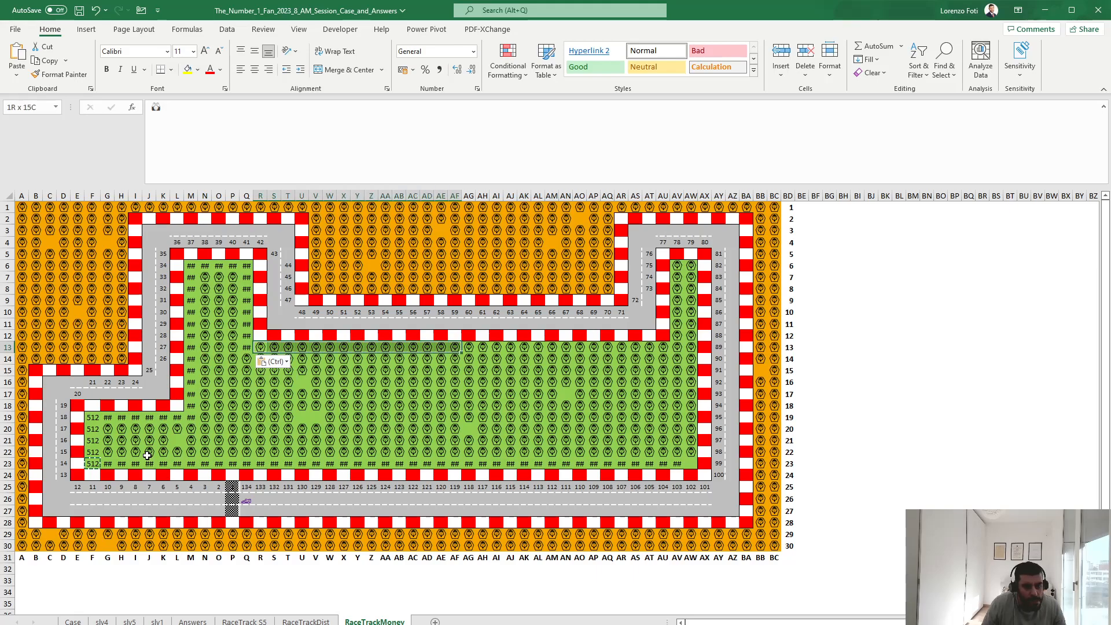
pyautogui.hotkey('shift', 'Right')
pyautogui.hotkey('shift', 'Right')
pyautogui.hotkey('shift', 'Right')
pyautogui.hotkey('shift', 'Right')
pyautogui.hotkey('shift', 'Right')
pyautogui.hotkey('shift', 'Right')
pyautogui.hotkey('shift', 'Right')
pyautogui.hotkey('shift', 'Right')
pyautogui.hotkey('shift', 'Right')
pyautogui.hotkey('shift', 'Right')
pyautogui.hotkey('shift', 'Right')
pyautogui.hotkey('shift', 'Right')
pyautogui.hotkey('shift', 'Right')
pyautogui.hotkey('shift', 'Right')
pyautogui.hotkey('shift', 'Right')
pyautogui.hotkey('shift', 'Right')
pyautogui.hotkey('shift', 'Right')
pyautogui.hotkey('ctrl', 'v')
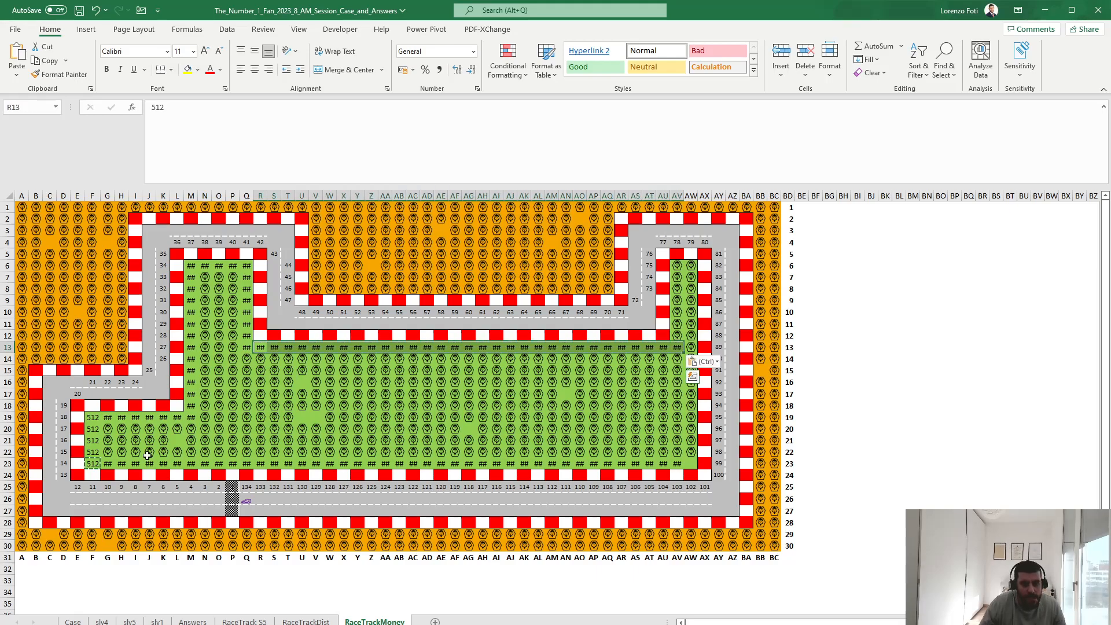
# Paste the 512 price into the remaining green front-row seats in AV6:AV12 and down column AW from row 6
pyautogui.click(678, 268)
pyautogui.moveTo(677, 278); pyautogui.dragTo(691, 460)
pyautogui.hotkey('ctrl', 'v')
pyautogui.hotkey('ctrl', 'v')
pyautogui.press('Escape')
pyautogui.click(634, 443)
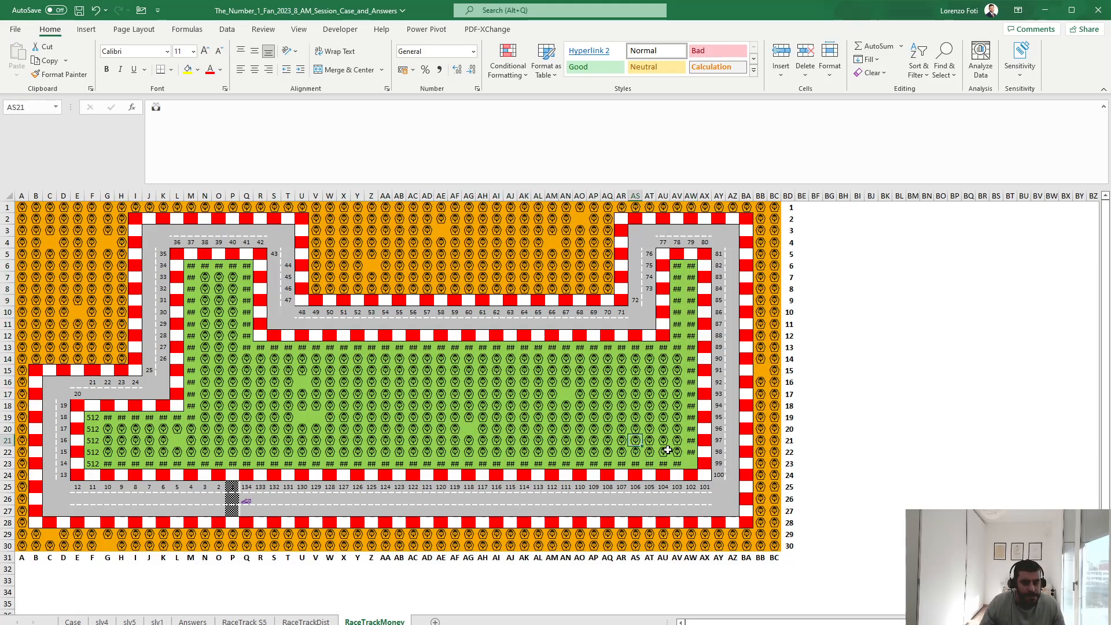
# Clear the spectators from all green seats inside the 512 front row, including the block G20:L22
pyautogui.moveTo(676, 451); pyautogui.dragTo(204, 277)
pyautogui.press('Delete')
pyautogui.press('Delete')
pyautogui.moveTo(194, 424); pyautogui.dragTo(107, 454)
pyautogui.press('Delete')
pyautogui.click(248, 441)
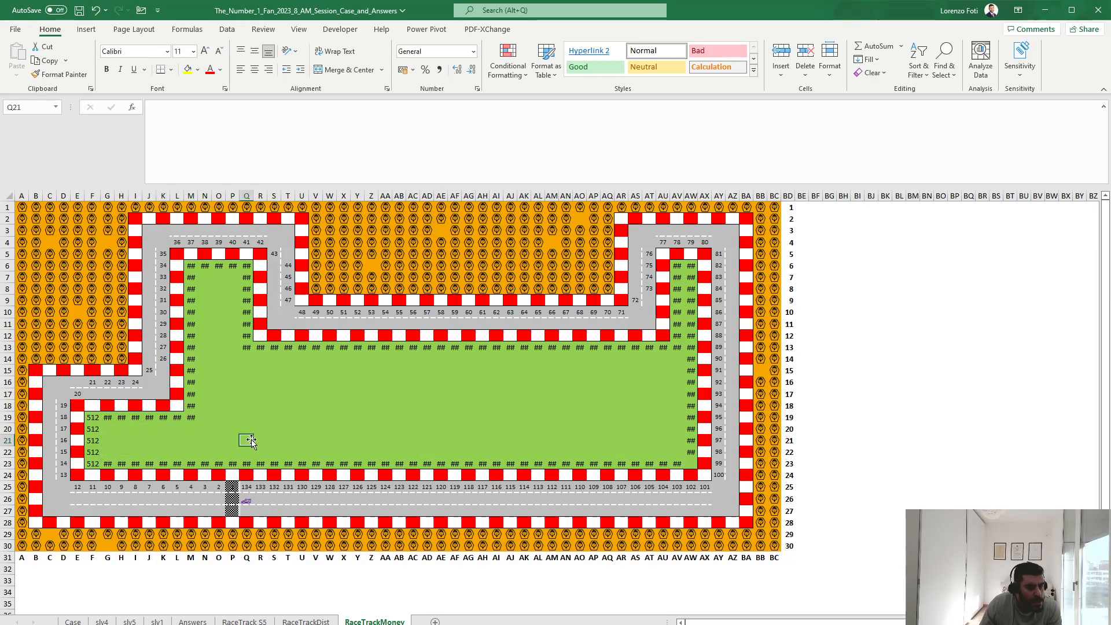
# Clear the spectators from the yellow seats behind the front row: A1:G13, row 30, column BC and W1:AP7
pyautogui.moveTo(107, 346); pyautogui.dragTo(4, 201)
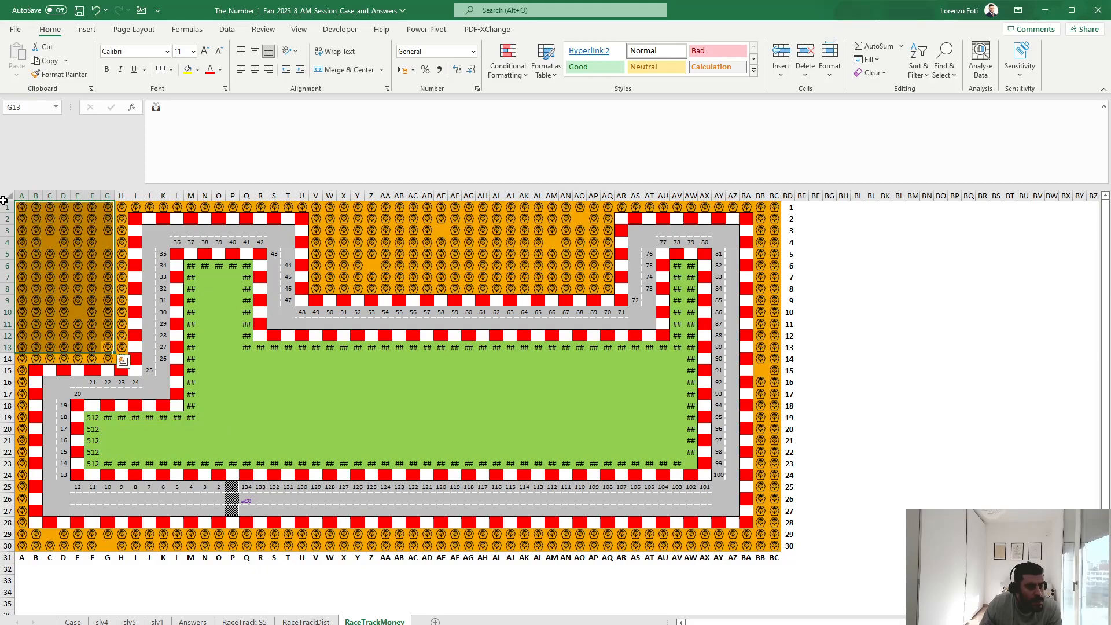
pyautogui.press('Delete')
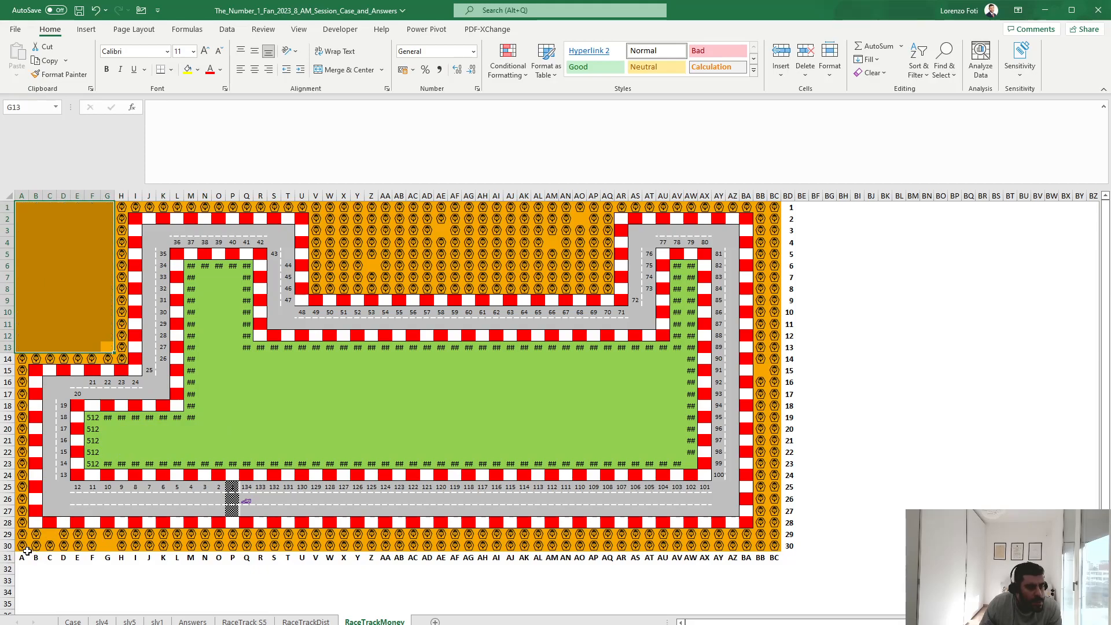
pyautogui.moveTo(22, 547); pyautogui.dragTo(776, 206)
pyautogui.press('Delete')
pyautogui.press('Delete')
pyautogui.moveTo(592, 205); pyautogui.dragTo(330, 275)
pyautogui.press('Delete')
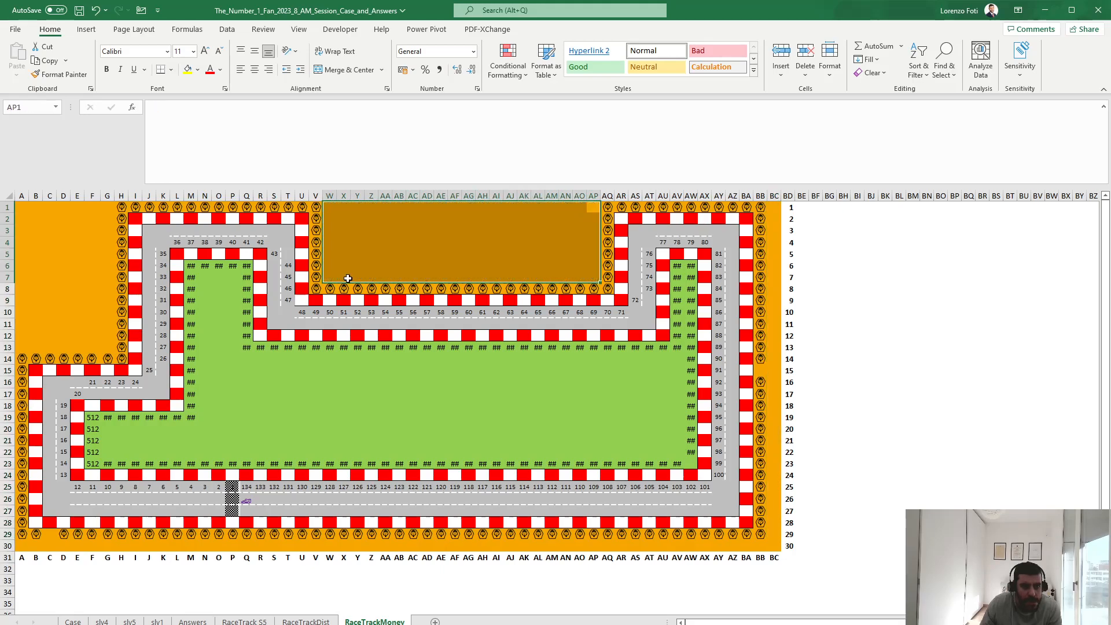
# Check the ticket price rules on the Case sheet, enter 1024 in H1 of RaceTrackMoney and copy that cell
pyautogui.click(116, 336)
pyautogui.click(73, 622)
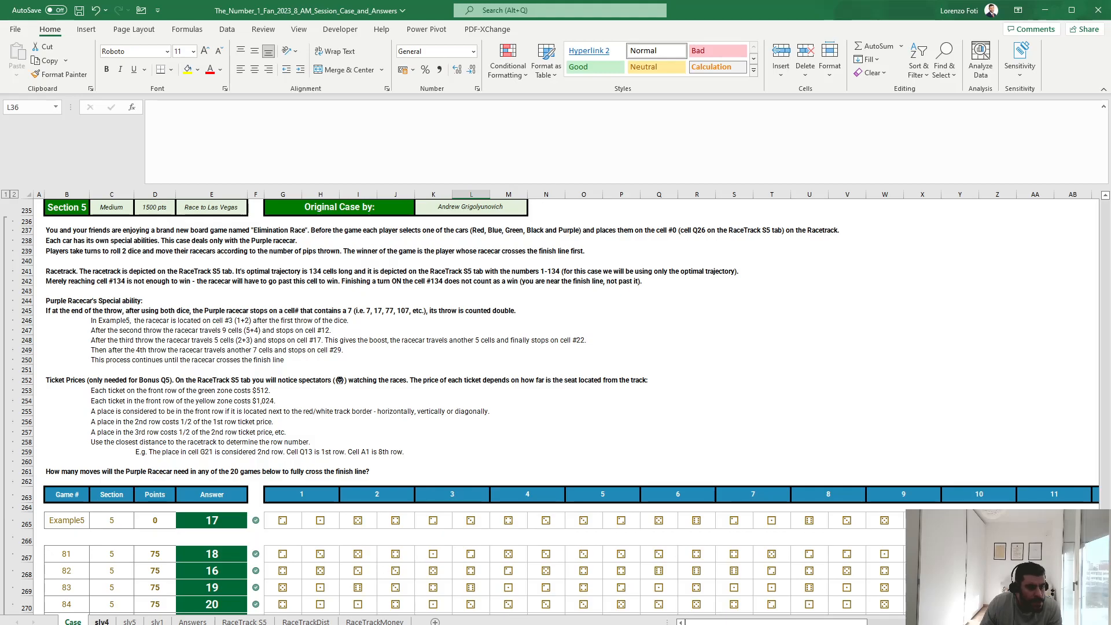
pyautogui.hotkey('ctrl', 'pagedown')
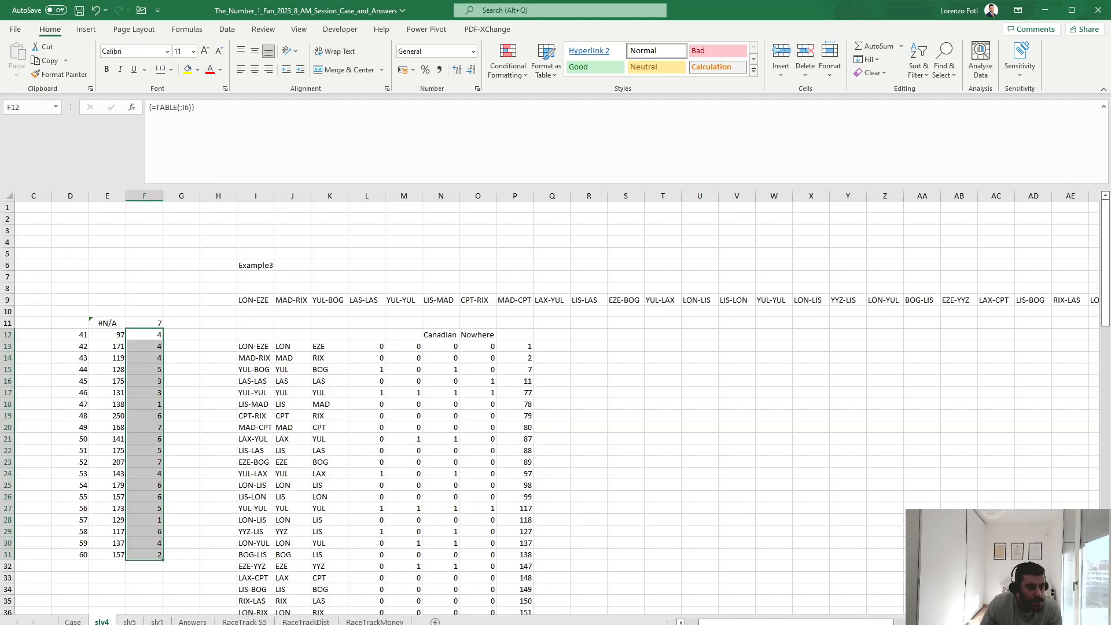
pyautogui.click(374, 622)
pyautogui.click(123, 206)
pyautogui.write('1024')
pyautogui.press('Return')
pyautogui.press('Up')
pyautogui.hotkey('ctrl', 'c')
# Paste the 1024 price into all remaining yellow front-row seats around the outside of the track
pyautogui.press('Down')
pyautogui.moveTo(124, 219)
pyautogui.mouseDown()
pyautogui.moveTo(123, 359)
pyautogui.moveTo(22, 359)
pyautogui.moveTo(23, 523)
pyautogui.moveTo(35, 533)
pyautogui.moveTo(767, 531)
pyautogui.moveTo(767, 207)
pyautogui.moveTo(606, 207)
pyautogui.moveTo(611, 288)
pyautogui.moveTo(323, 289)
pyautogui.moveTo(322, 207)
pyautogui.moveTo(142, 207)
pyautogui.mouseUp()
pyautogui.hotkey('ctrl', 'v')
pyautogui.hotkey('ctrl', 'v')
pyautogui.hotkey('ctrl', 'v')
pyautogui.hotkey('ctrl', 'v')
pyautogui.click(70, 534)
pyautogui.hotkey('ctrl', 'v')
pyautogui.hotkey('ctrl', 'v')
pyautogui.hotkey('ctrl', 'v')
pyautogui.hotkey('ctrl', 'v')
pyautogui.hotkey('ctrl', 'v')
pyautogui.hotkey('ctrl', 'v')
pyautogui.hotkey('ctrl', 'v')
pyautogui.hotkey('ctrl', 'v')
pyautogui.click(309, 206)
pyautogui.hotkey('ctrl', 'v')
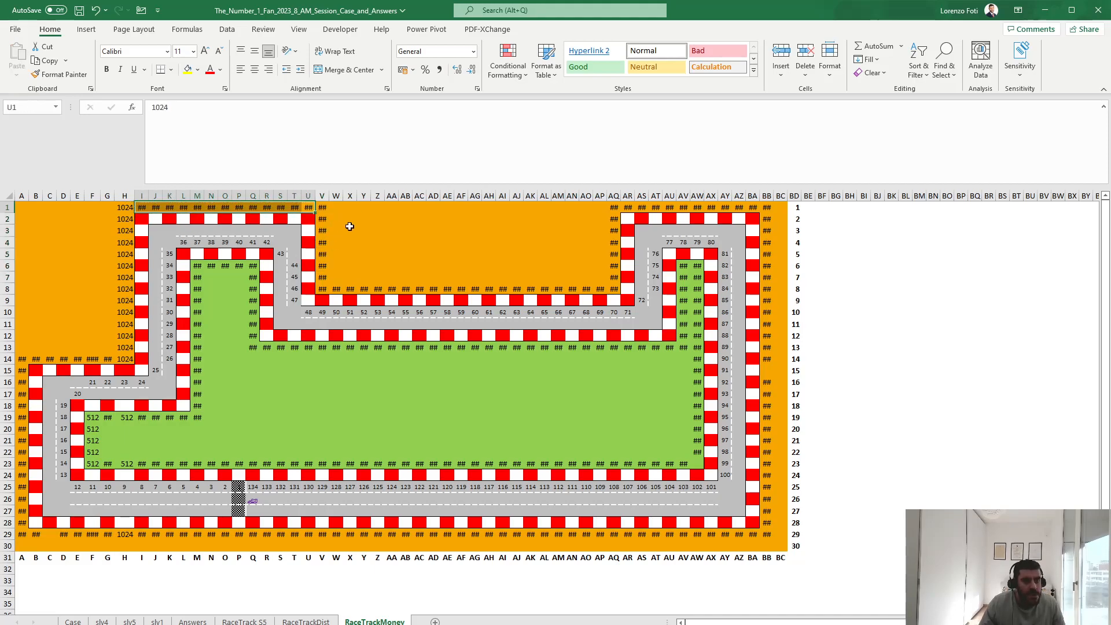
# Review the price rules and RaceTrackDist, and start an IF formula in RaceTrackMoney A1 testing 'RaceTrack S5'!A1='RaceTrack S5'!$A$1
pyautogui.click(351, 196)
pyautogui.click(73, 621)
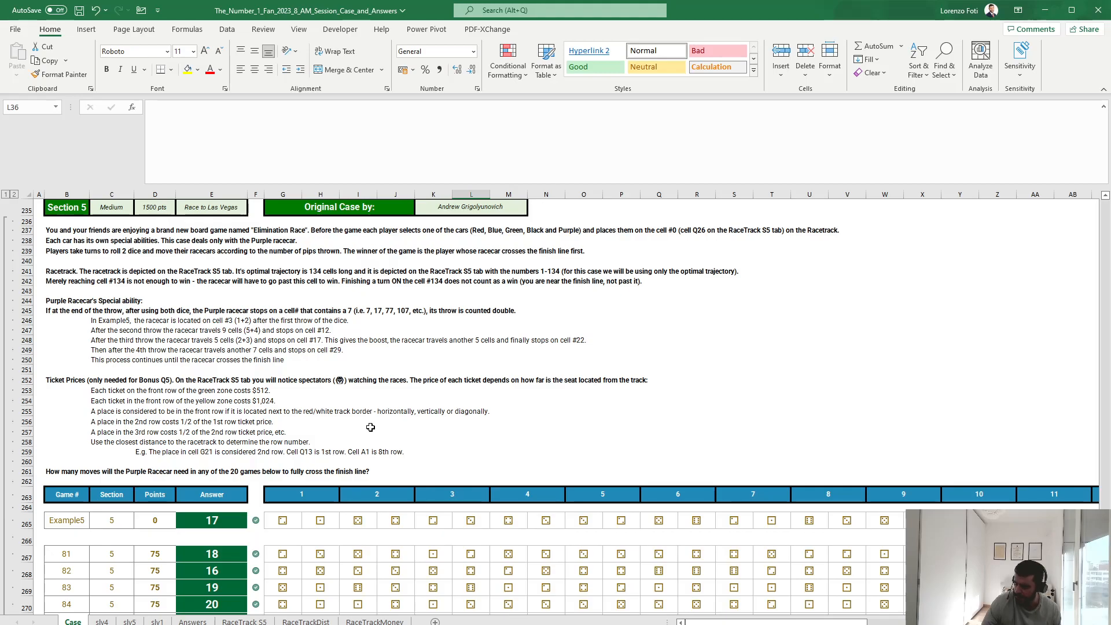
pyautogui.click(306, 621)
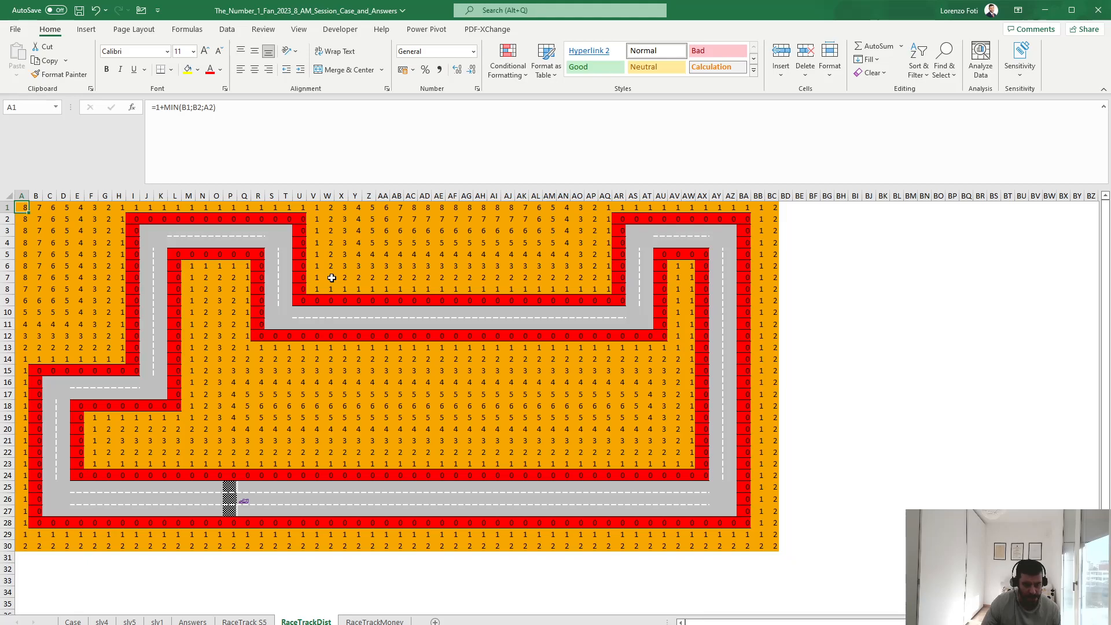
pyautogui.click(386, 621)
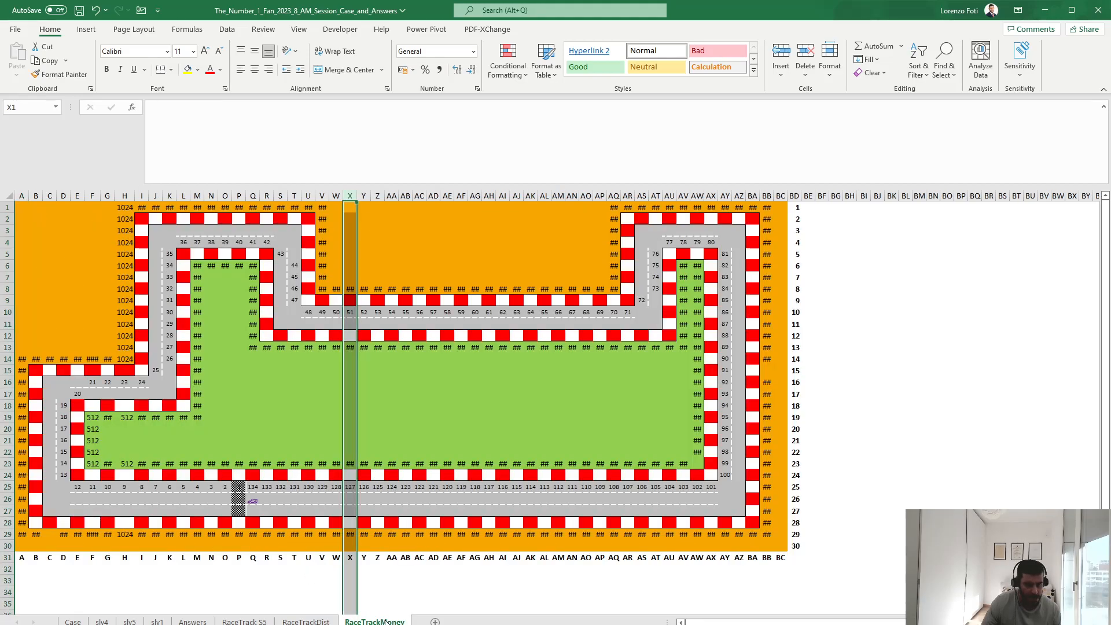
pyautogui.click(111, 210)
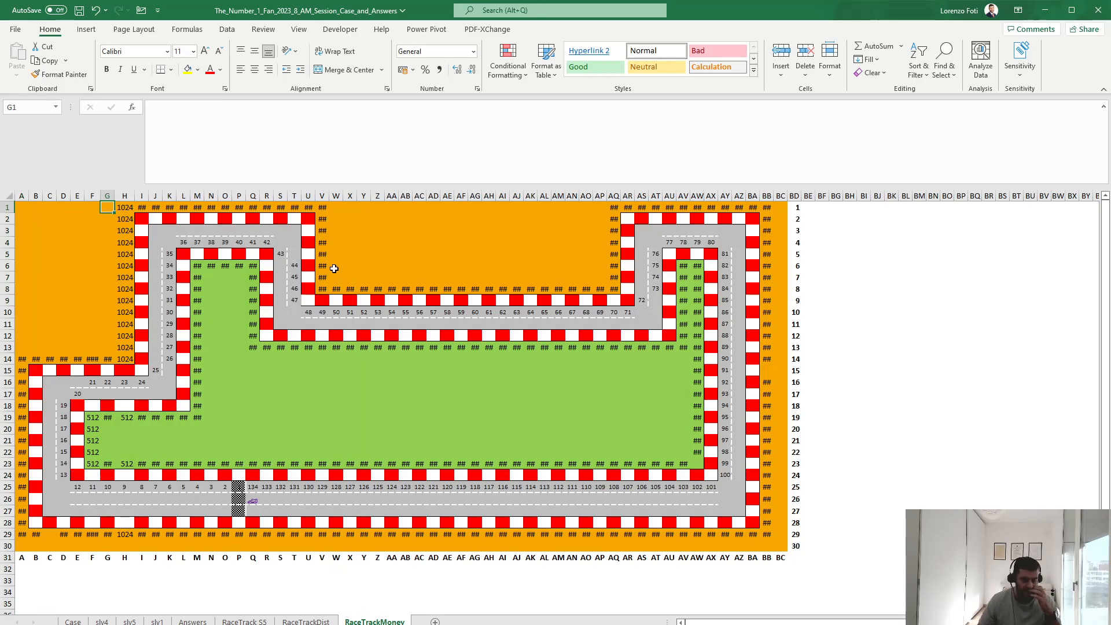
pyautogui.press('Left')
pyautogui.press('Left')
pyautogui.press('Left')
pyautogui.press('Left')
pyautogui.press('Left')
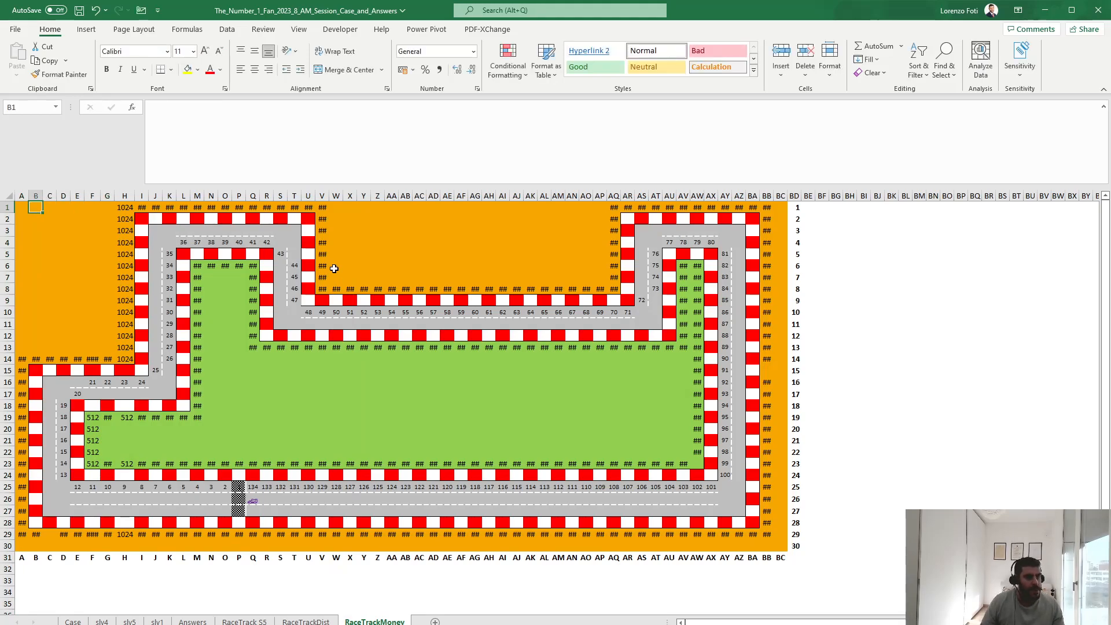
pyautogui.press('Left')
pyautogui.write('+if(')
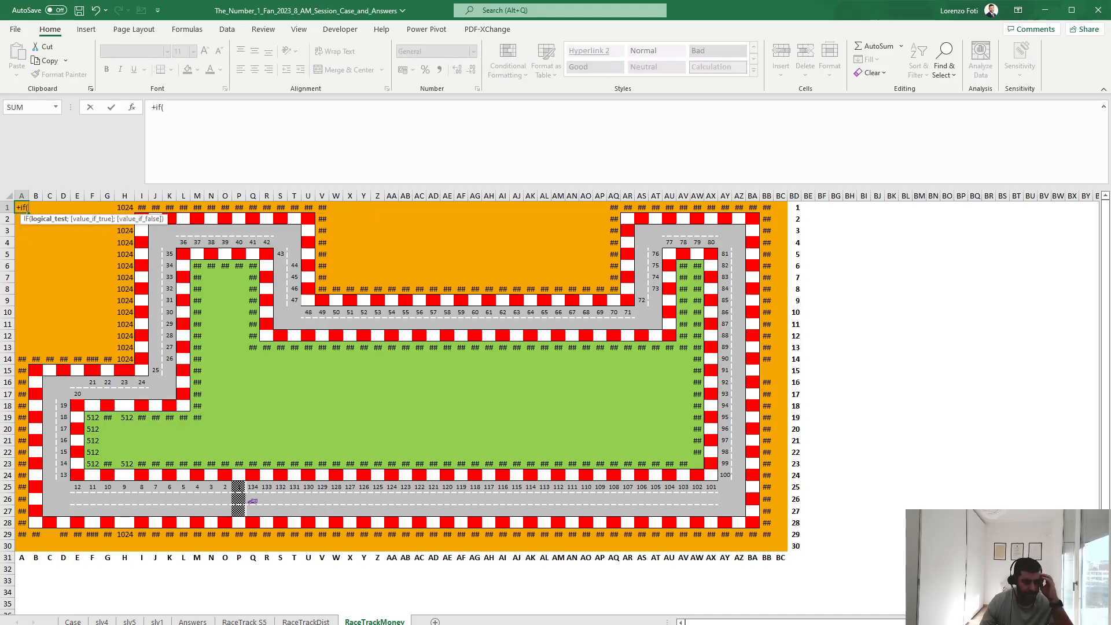
pyautogui.click(244, 621)
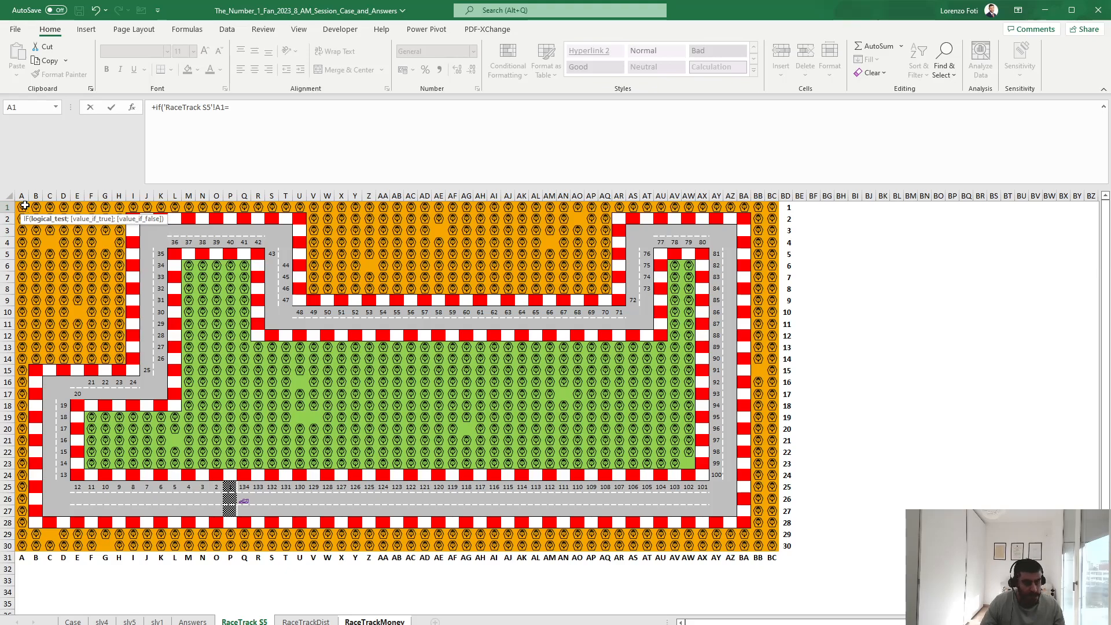
pyautogui.click(24, 205)
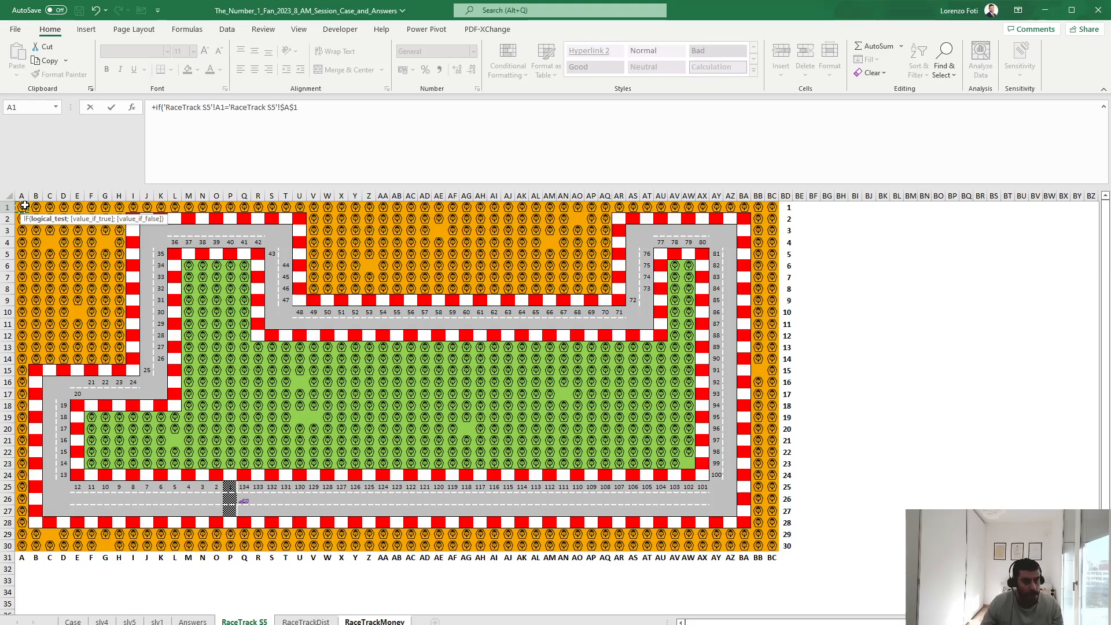
# Complete the A1 formula to return 1024*0,5^(RaceTrackDist!A1-1) for occupied seats and 0 otherwise
pyautogui.write(';1024*0,5^')
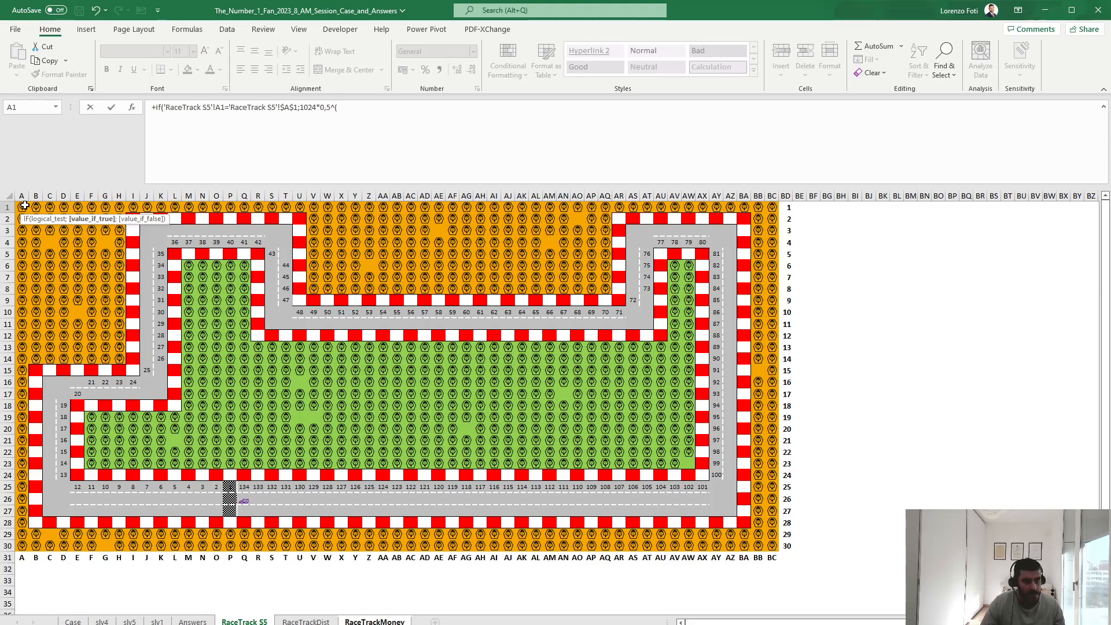
pyautogui.write('(')
pyautogui.click(306, 621)
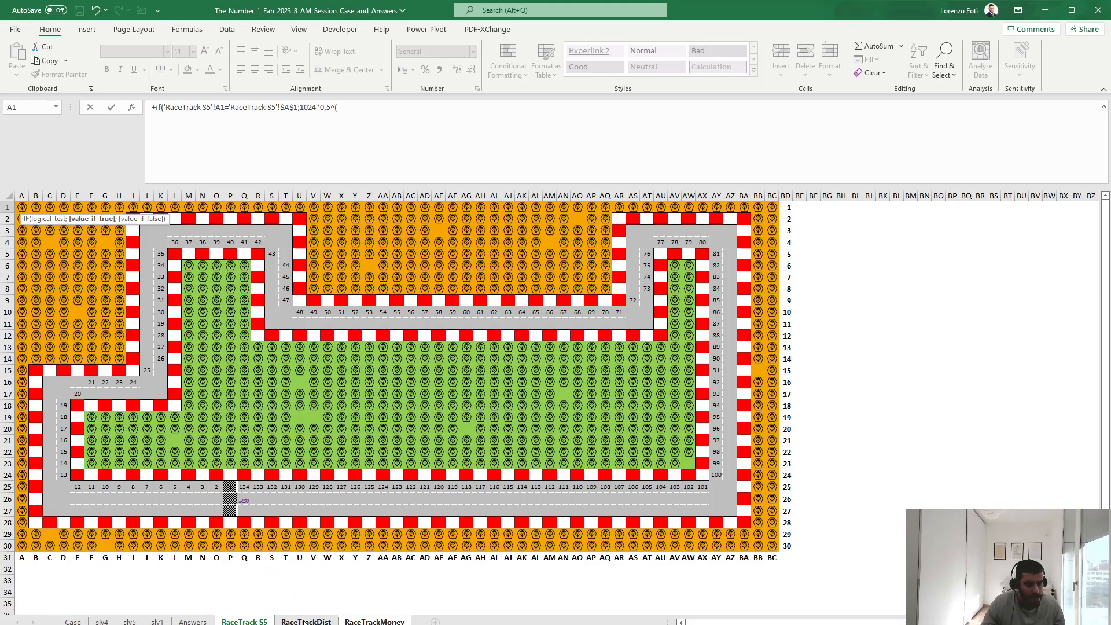
pyautogui.click(25, 207)
pyautogui.write('-1)')
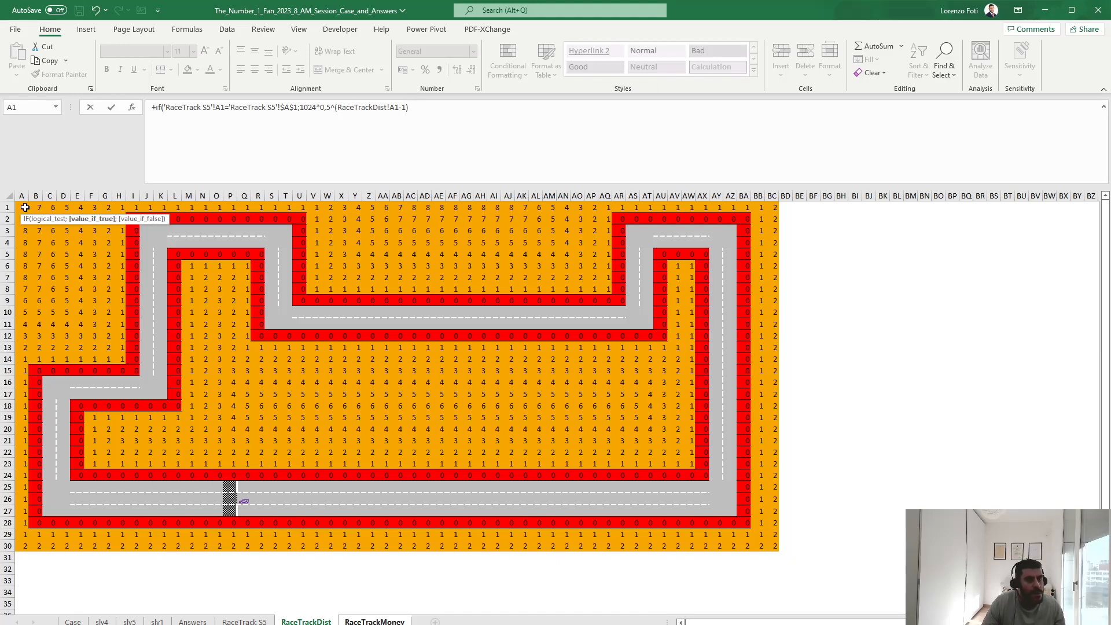
pyautogui.write(';0)')
pyautogui.hotkey('ctrl', 'Return')
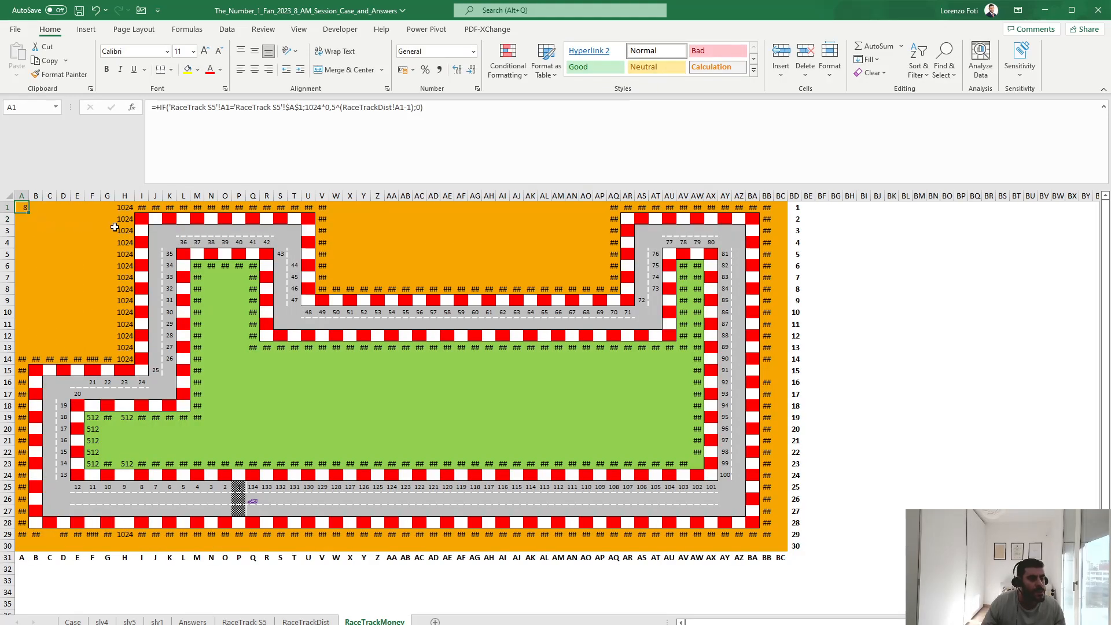
# Copy the A1 price formula across the yellow block A1:G13
pyautogui.hotkey('ctrl', 'c')
pyautogui.hotkey('shift', 'Right')
pyautogui.hotkey('shift', 'Right')
pyautogui.hotkey('shift', 'Right')
pyautogui.hotkey('shift', 'Right')
pyautogui.hotkey('shift', 'Right')
pyautogui.hotkey('shift', 'Right')
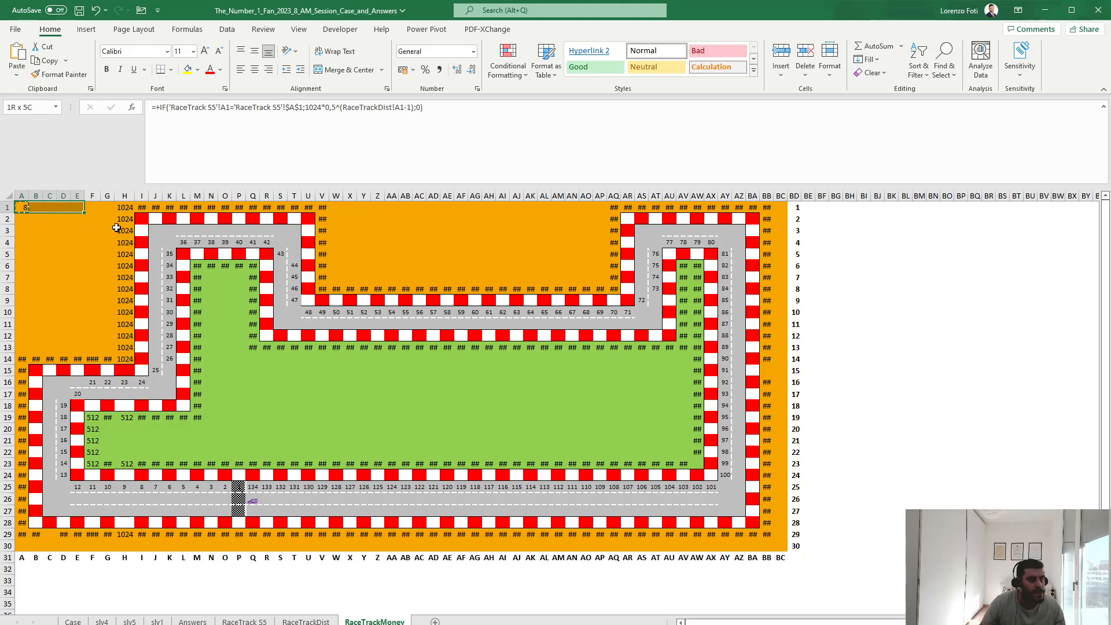
pyautogui.hotkey('shift', 'Down')
pyautogui.hotkey('shift', 'Down')
pyautogui.hotkey('shift', 'Down')
pyautogui.hotkey('shift', 'Down')
pyautogui.hotkey('shift', 'Down')
pyautogui.hotkey('shift', 'Down')
pyautogui.hotkey('shift', 'Down')
pyautogui.hotkey('shift', 'Down')
pyautogui.hotkey('shift', 'Down')
pyautogui.hotkey('shift', 'Down')
pyautogui.hotkey('shift', 'Down')
pyautogui.hotkey('shift', 'Down')
pyautogui.hotkey('ctrl', 'v')
pyautogui.press('Escape')
# Check the copied formula down to row 13 at F13 and widen column G to show its prices
pyautogui.press('Down')
pyautogui.press('Down')
pyautogui.press('Down')
pyautogui.press('Down')
pyautogui.press('Down')
pyautogui.press('Down')
pyautogui.press('Down')
pyautogui.press('Down')
pyautogui.press('Down')
pyautogui.press('Down')
pyautogui.press('Down')
pyautogui.press('Down')
pyautogui.press('Right')
pyautogui.press('Right')
pyautogui.press('Right')
pyautogui.press('Right')
pyautogui.press('Right')
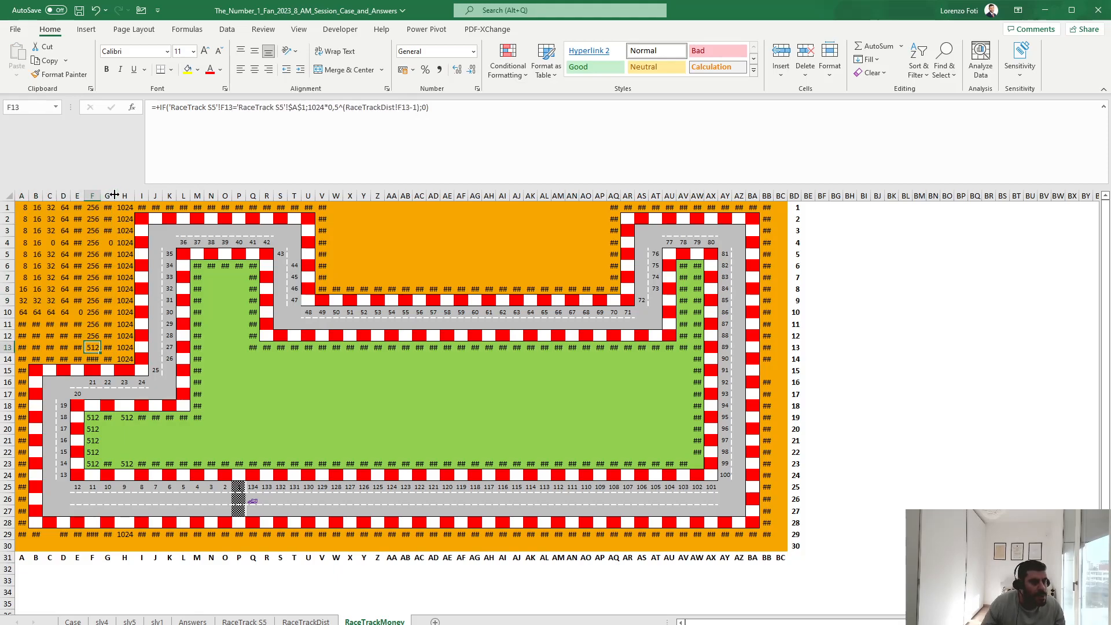
pyautogui.moveTo(115, 195); pyautogui.dragTo(118, 195)
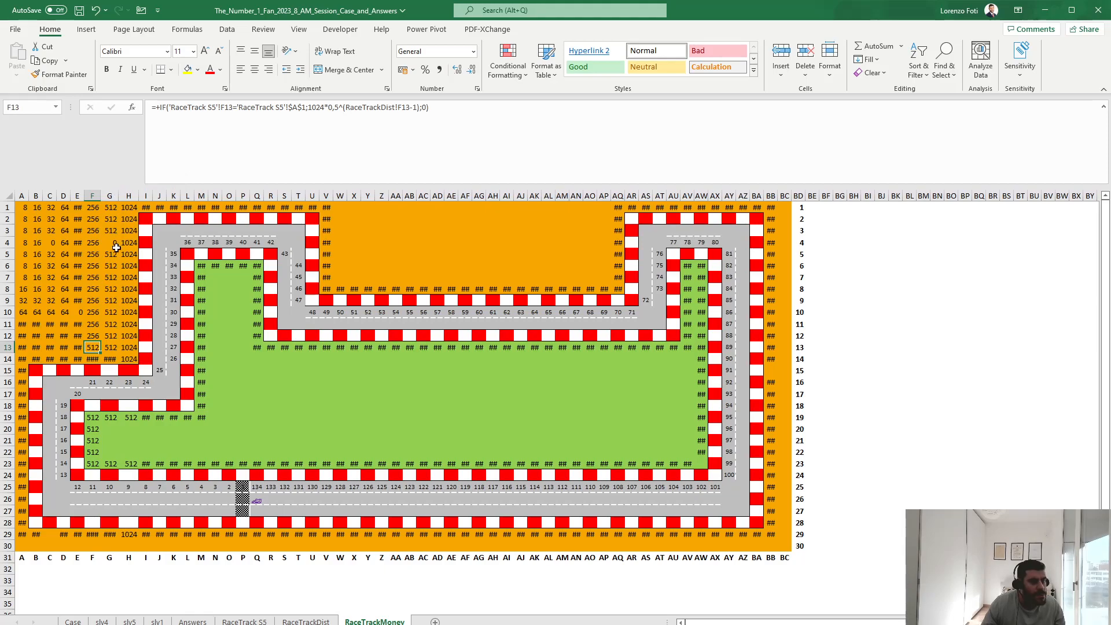
# Copy the G1 price formula into the empty yellow seats in W1:AP7, row 30 and column BC
pyautogui.click(110, 205)
pyautogui.hotkey('ctrl', 'c')
pyautogui.moveTo(340, 208); pyautogui.dragTo(602, 278)
pyautogui.hotkey('ctrl', 'v')
pyautogui.moveTo(24, 545); pyautogui.dragTo(801, 202)
pyautogui.hotkey('ctrl', 'v')
pyautogui.press('Return')
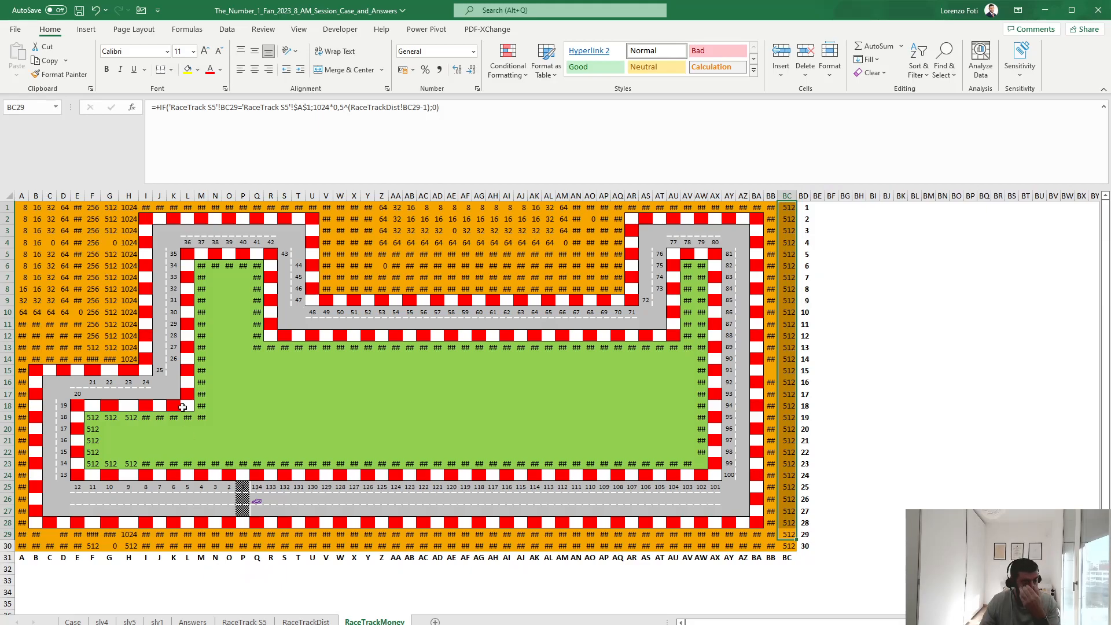
# Copy the G10 price formula into green seat N7 and change its base price to 512
pyautogui.click(110, 312)
pyautogui.hotkey('ctrl', 'c')
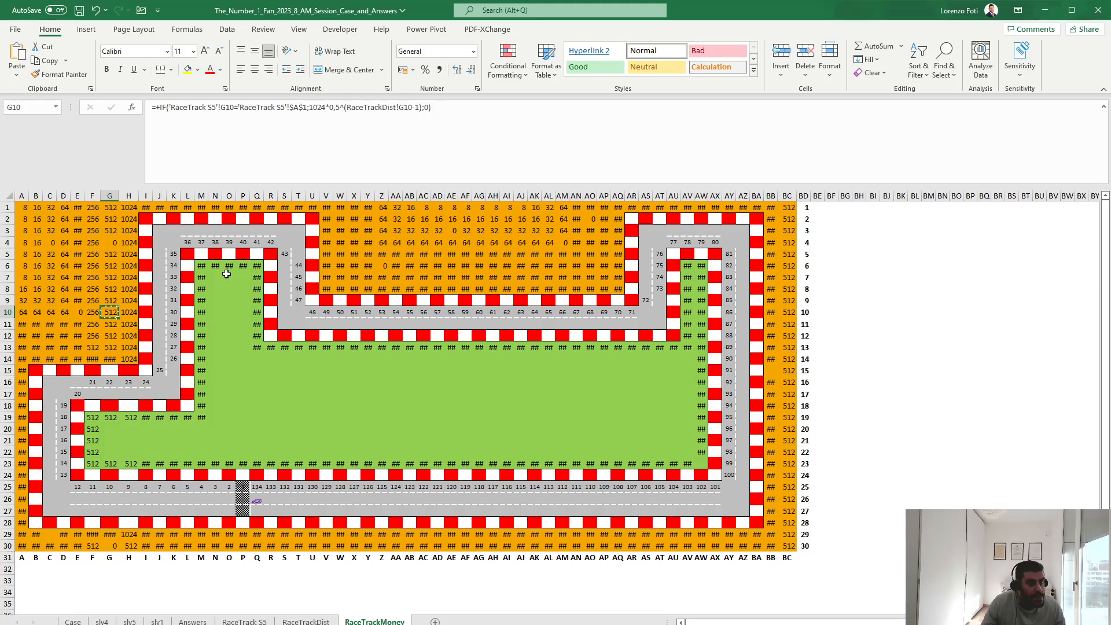
pyautogui.click(219, 279)
pyautogui.press('Return')
pyautogui.click(72, 622)
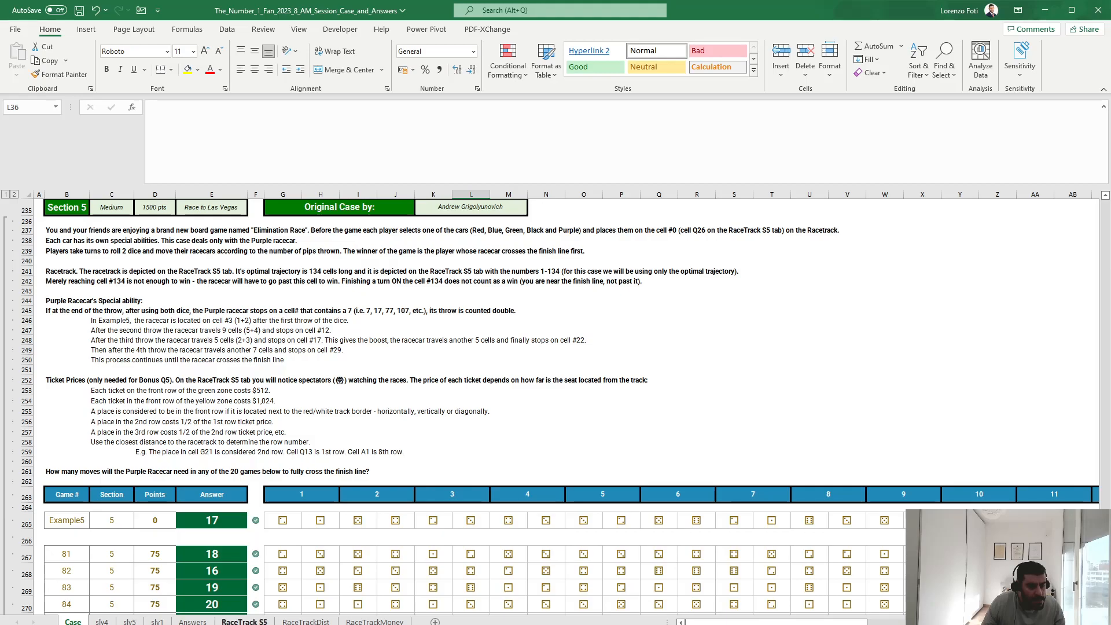
pyautogui.click(375, 622)
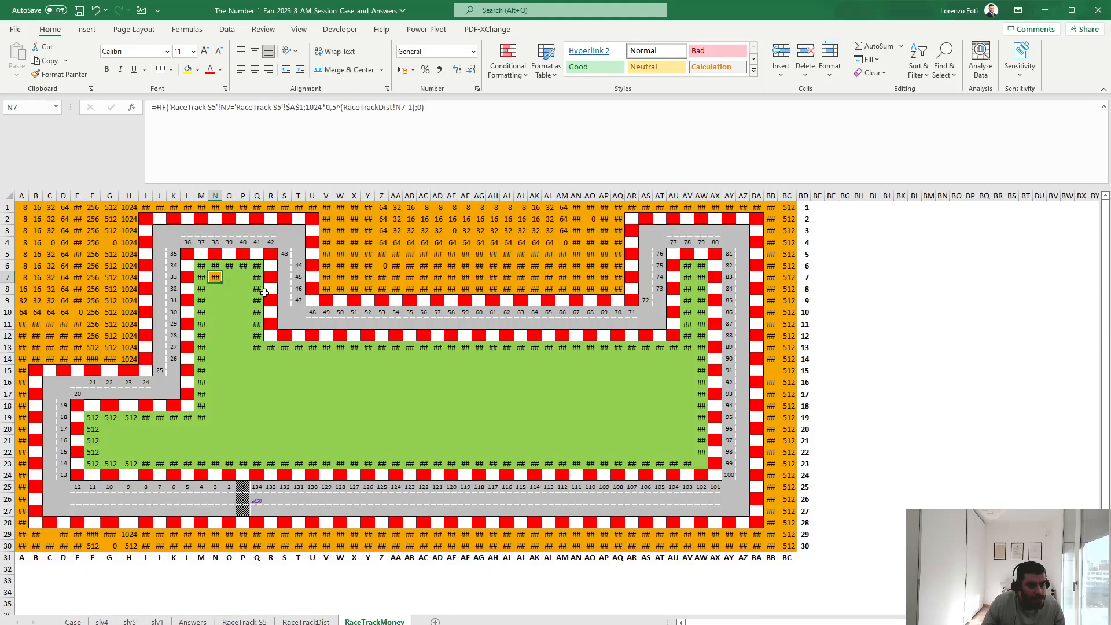
pyautogui.doubleClick(303, 108)
pyautogui.write('512')
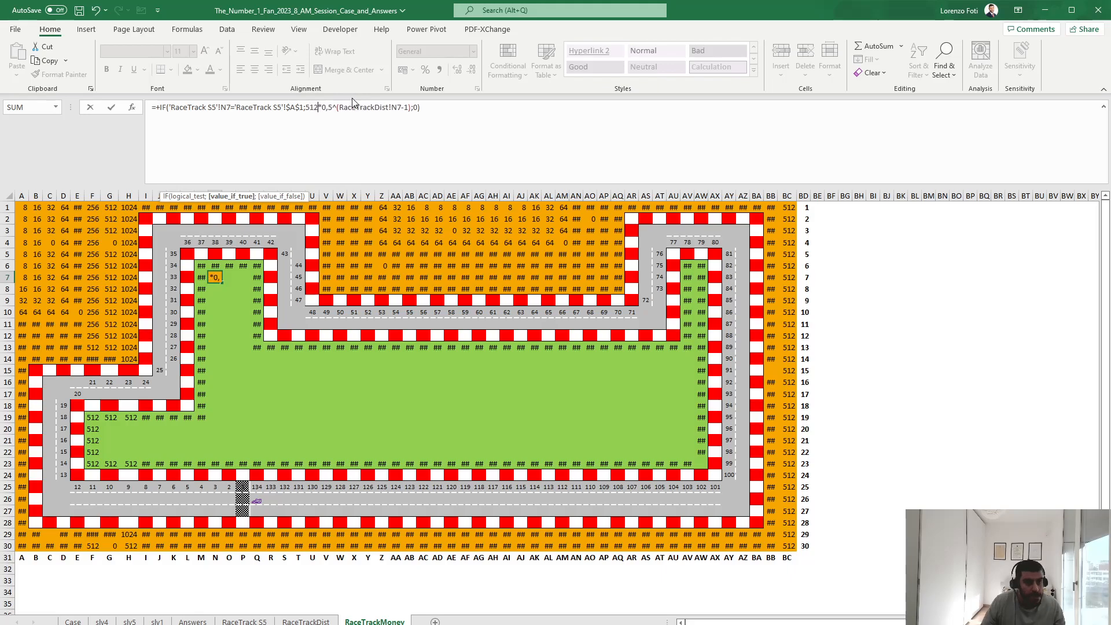
pyautogui.hotkey('ctrl', 'Return')
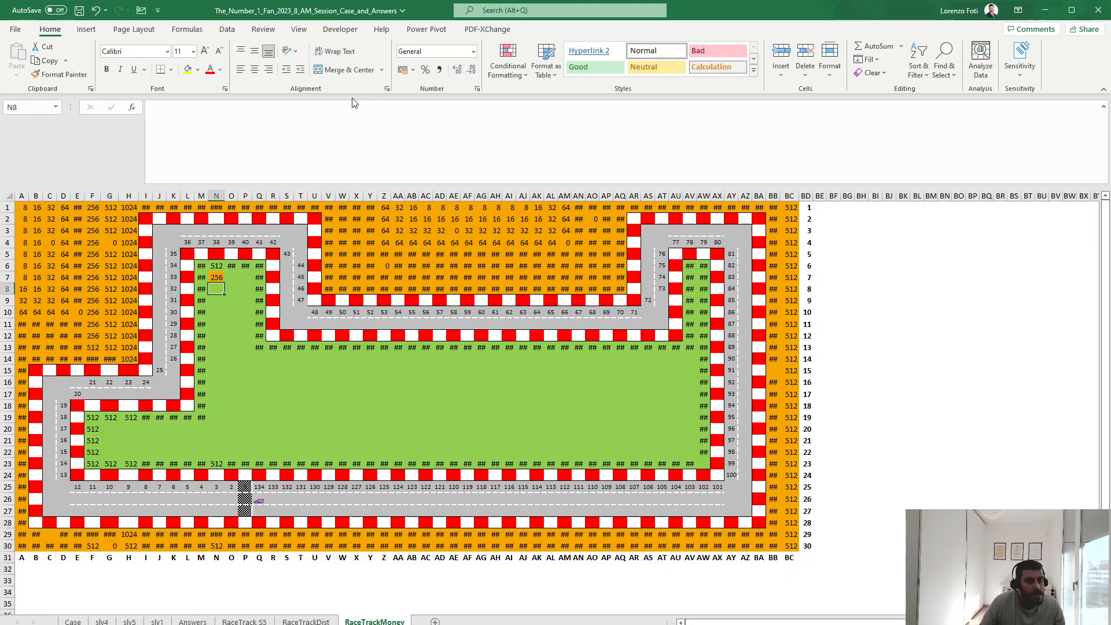
# Paste the 512-based formula into all empty green seats inside the front row, including the block Q14:AV22
pyautogui.hotkey('ctrl', 'c')
pyautogui.moveTo(218, 278); pyautogui.dragTo(110, 453)
pyautogui.hotkey('ctrl', 'v')
pyautogui.hotkey('ctrl', 'v')
pyautogui.moveTo(259, 358); pyautogui.dragTo(689, 449)
pyautogui.hotkey('ctrl', 'v')
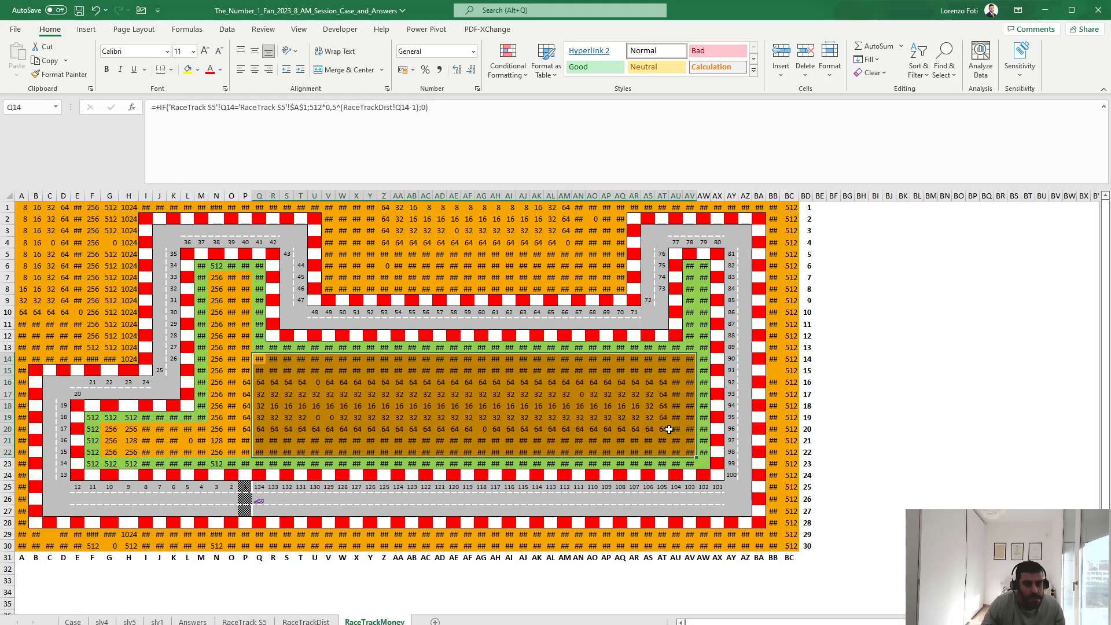
# Delete the cell numbers along the whole racetrack and the row-number labels in column BD
pyautogui.click(675, 429)
pyautogui.moveTo(731, 476); pyautogui.dragTo(308, 319)
pyautogui.press('Delete')
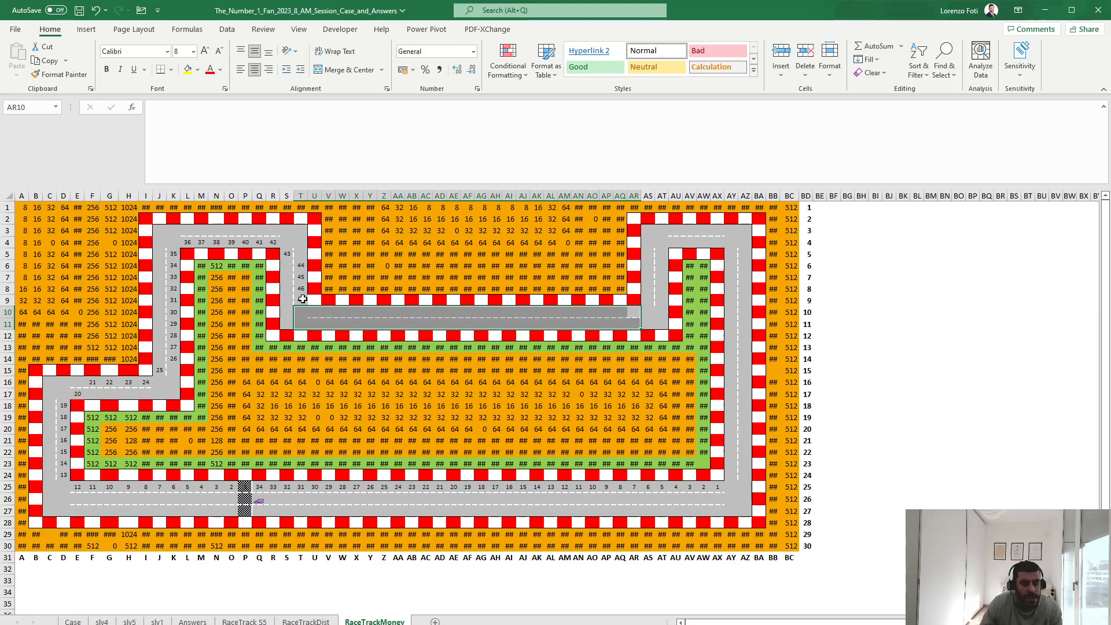
pyautogui.press('Delete')
pyautogui.moveTo(273, 242); pyautogui.dragTo(720, 505)
pyautogui.press('Delete')
pyautogui.press('Delete')
pyautogui.click(159, 372)
pyautogui.press('Delete')
pyautogui.press('Delete')
pyautogui.press('Delete')
pyautogui.click(662, 499)
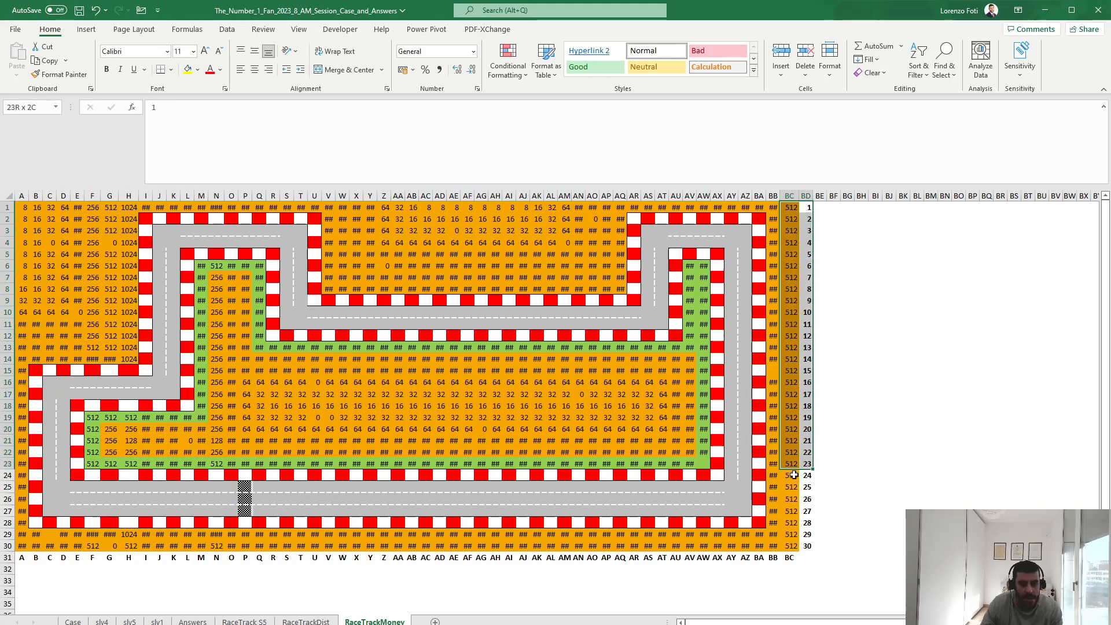
# Enter a SUM formula in BI3 that totals the price map range A1:BC30
pyautogui.click(875, 230)
pyautogui.write('+sum(')
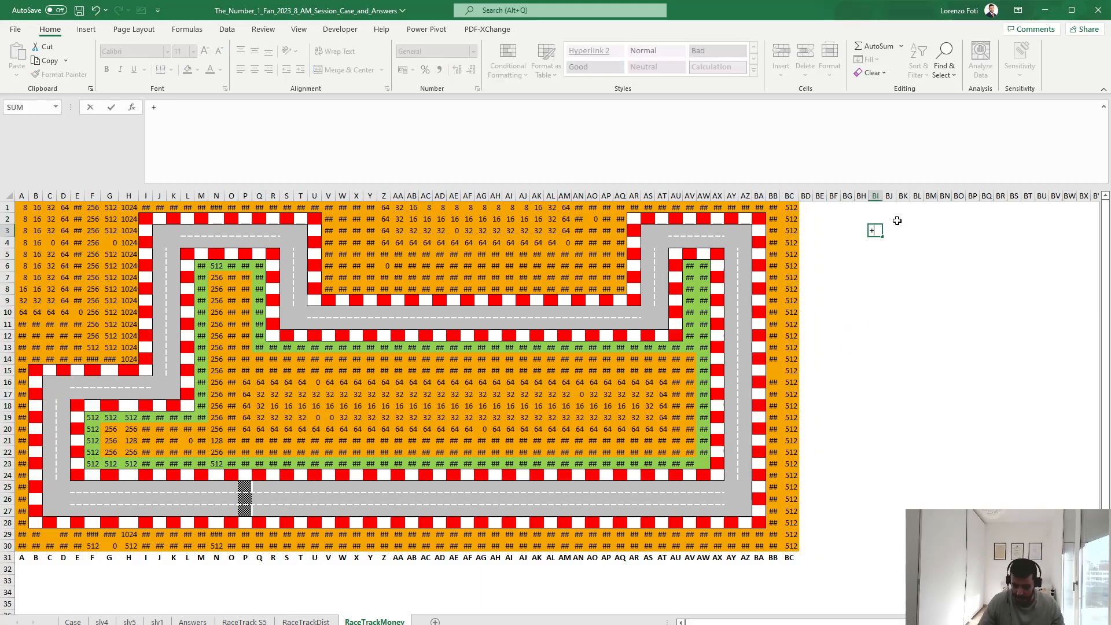
pyautogui.press('Left')
pyautogui.press('Left')
pyautogui.press('Left')
pyautogui.press('Up')
pyautogui.press('Left')
pyautogui.hotkey('ctrl', 'Left')
pyautogui.hotkey('ctrl', 'Left')
pyautogui.press('Up')
pyautogui.hotkey('ctrl', 'shift', 'Right')
pyautogui.hotkey('ctrl', 'shift', 'Down')
pyautogui.hotkey('shift', 'Up')
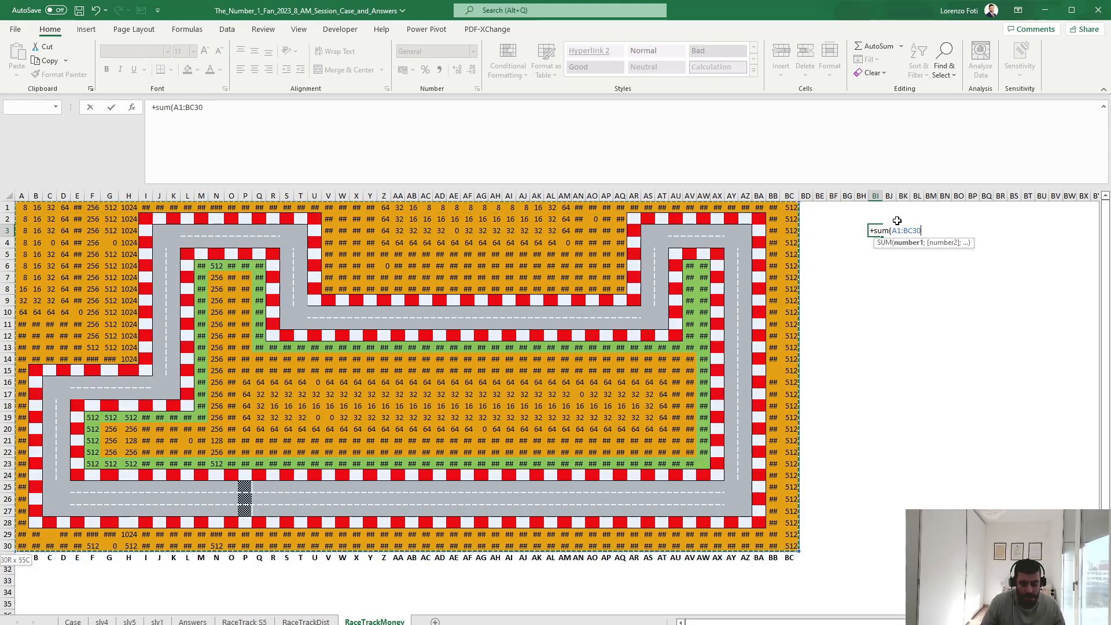
pyautogui.press('Return')
# Copy the price map total from BI3, paste its value 380088 into the Bonus 5 answer cell E35 on Case, and save the workbook
pyautogui.press('Up')
pyautogui.hotkey('ctrl', 'c')
pyautogui.click(73, 621)
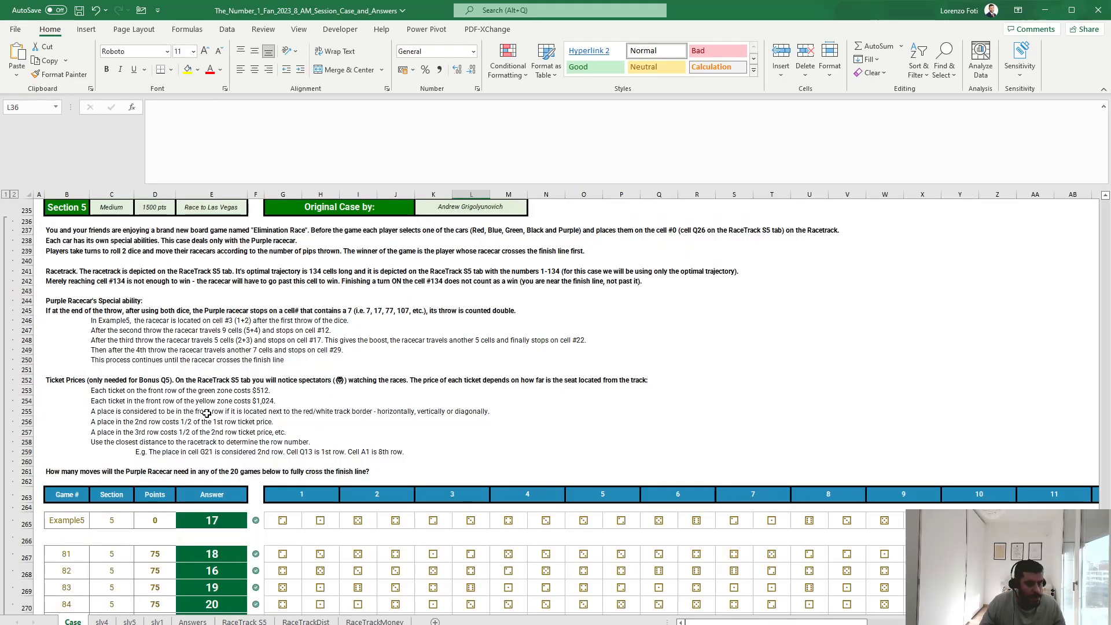
pyautogui.scroll(20, 200, 423)
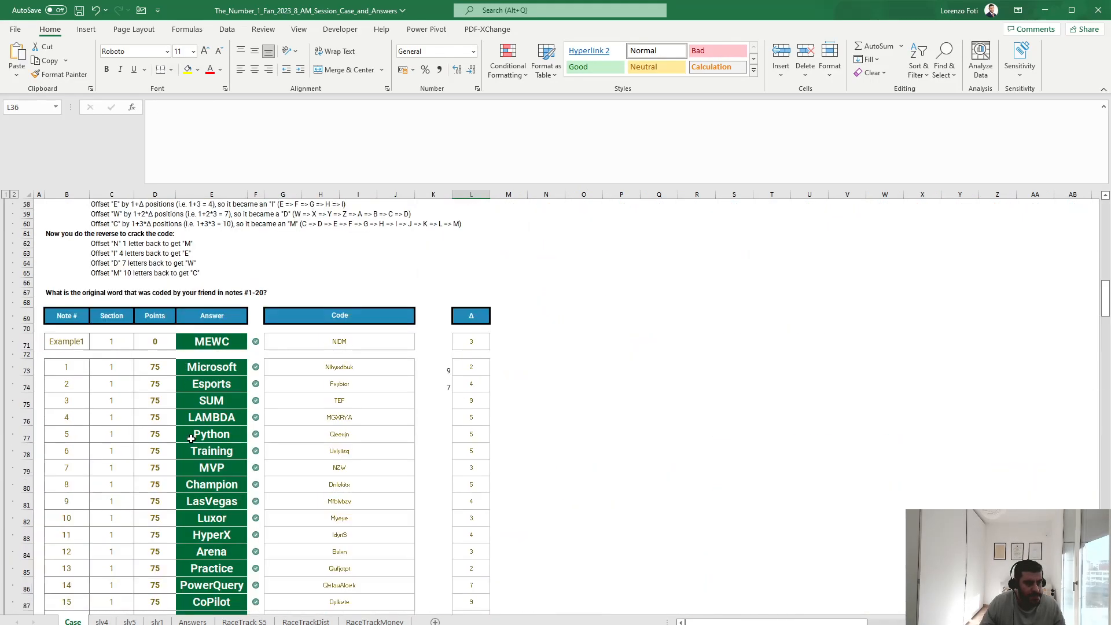
pyautogui.scroll(-4, 198, 442)
pyautogui.click(217, 409)
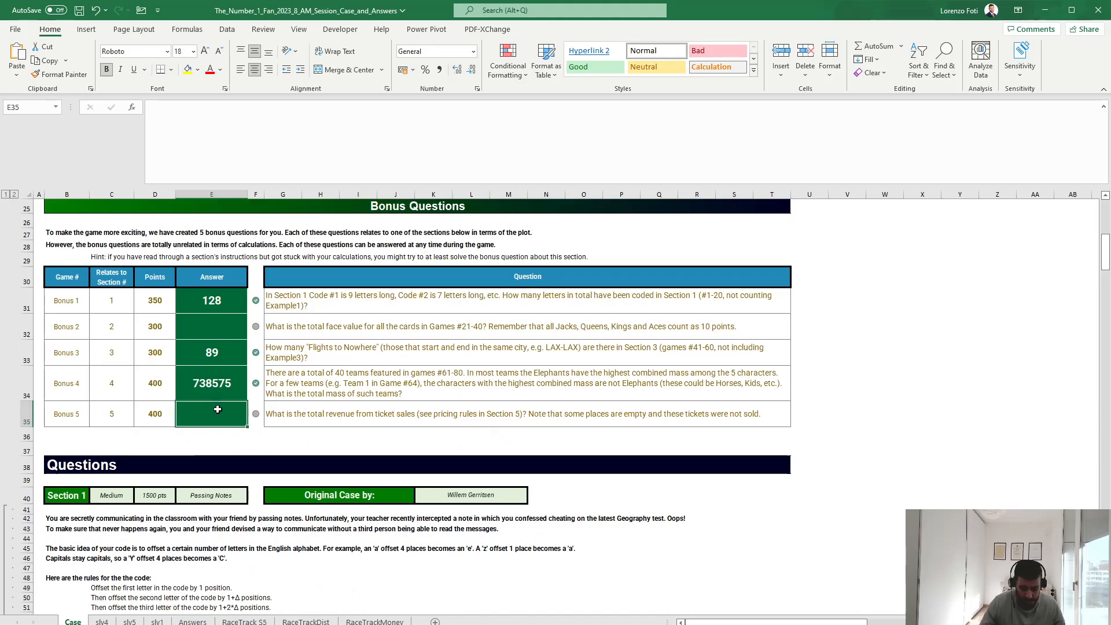
pyautogui.hotkey('ctrl', 'v')
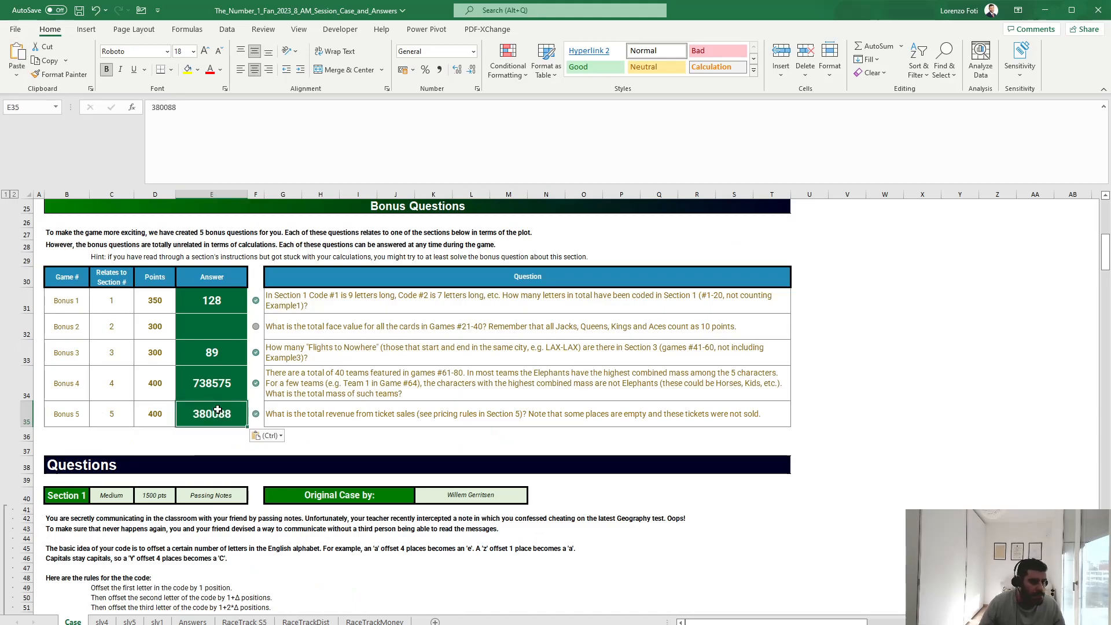
pyautogui.click(80, 11)
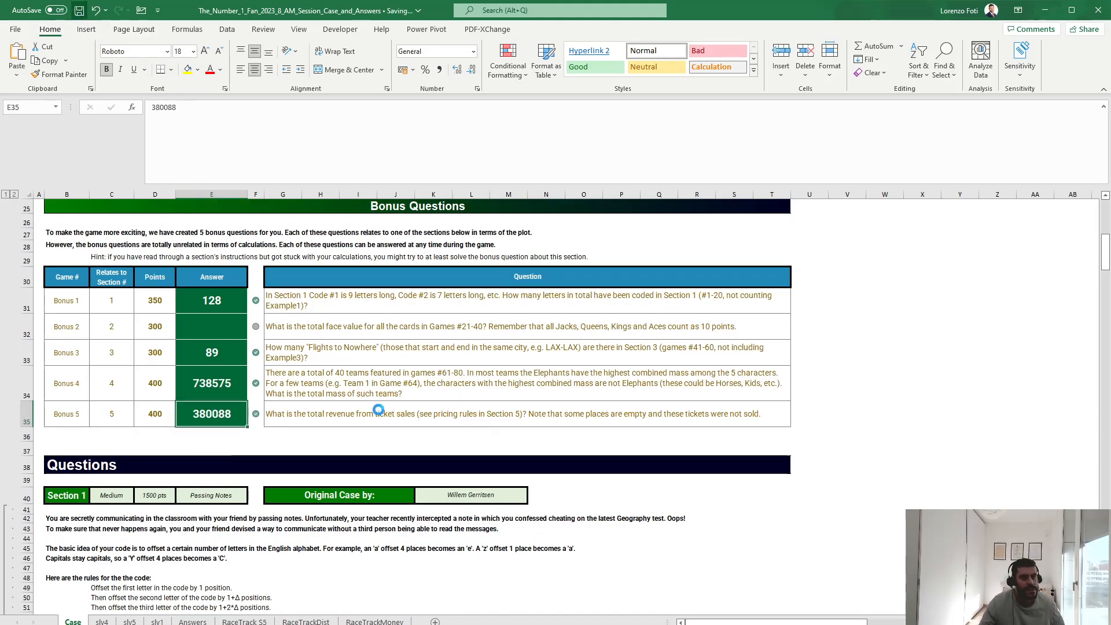
# Add a new worksheet named slv2 after the Case sheet and enter Example2 in its cell F7
pyautogui.scroll(-3, 388, 465)
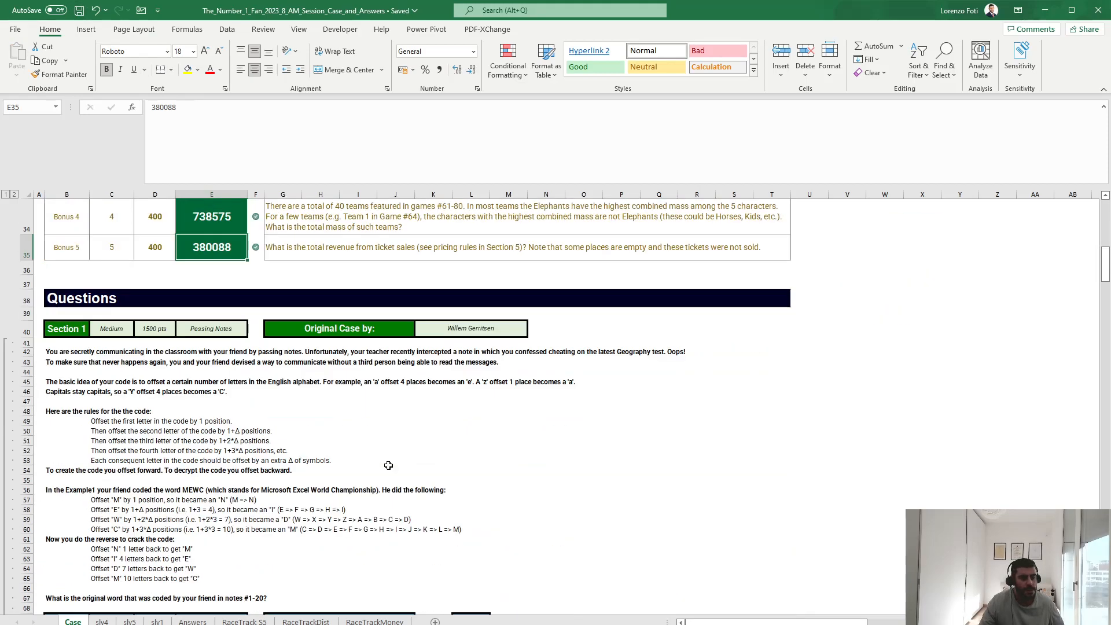
pyautogui.scroll(-18, 386, 467)
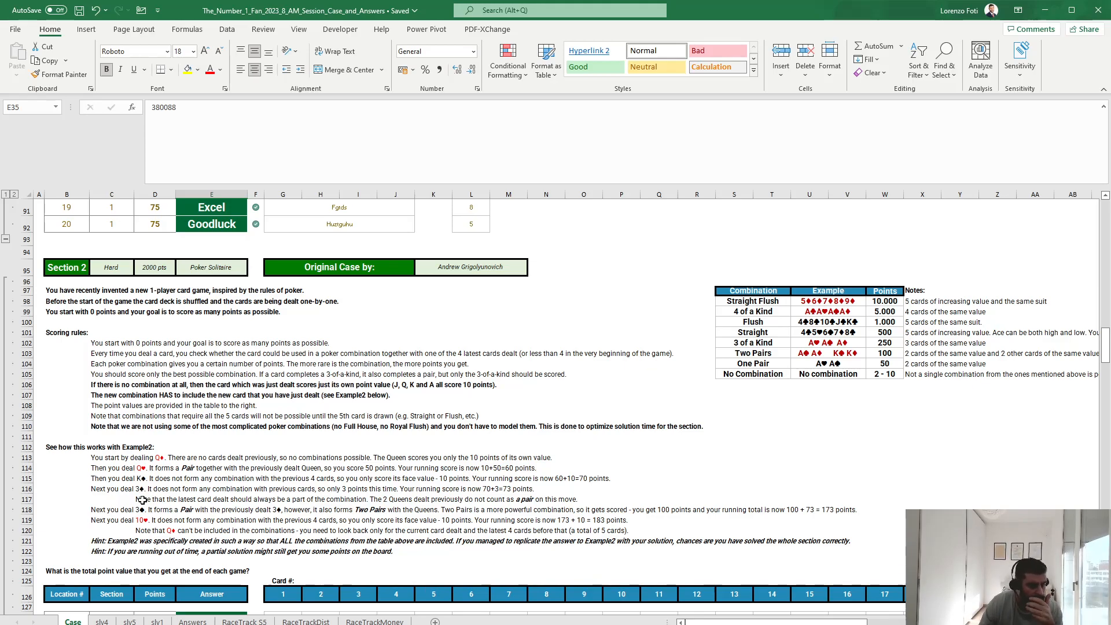
pyautogui.click(435, 622)
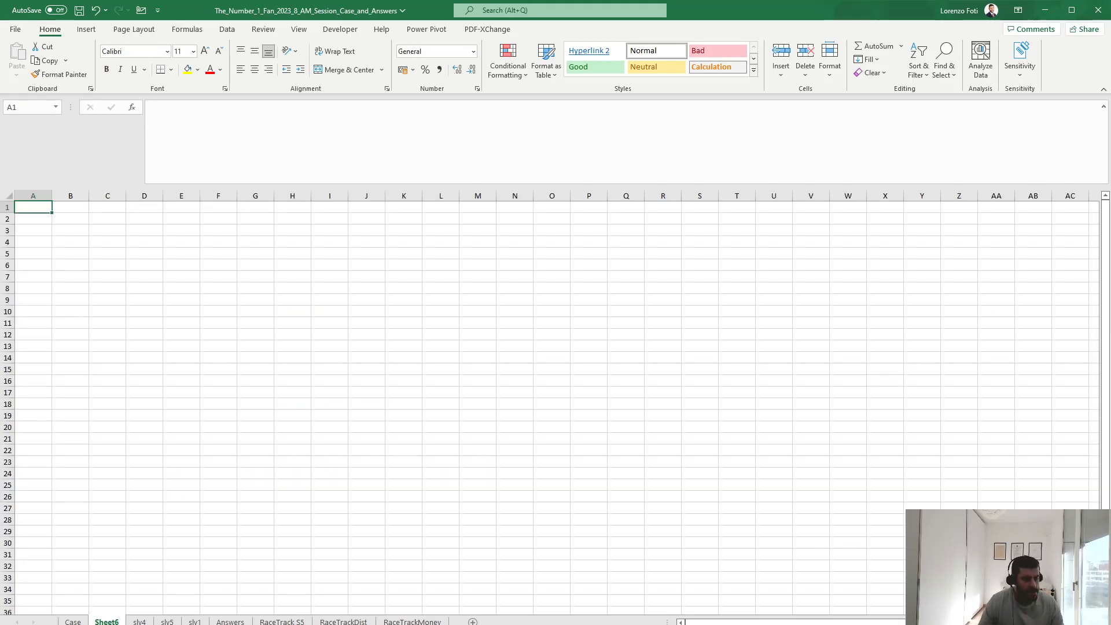
pyautogui.doubleClick(107, 621)
pyautogui.write('slv2')
pyautogui.press('Return')
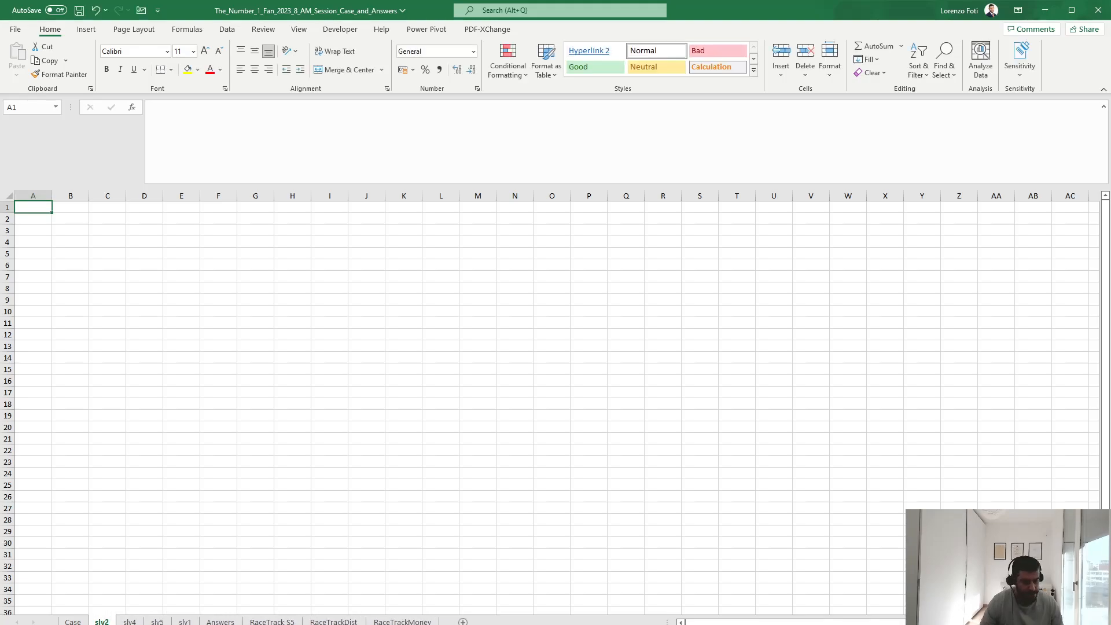
pyautogui.click(227, 280)
pyautogui.write('Example2')
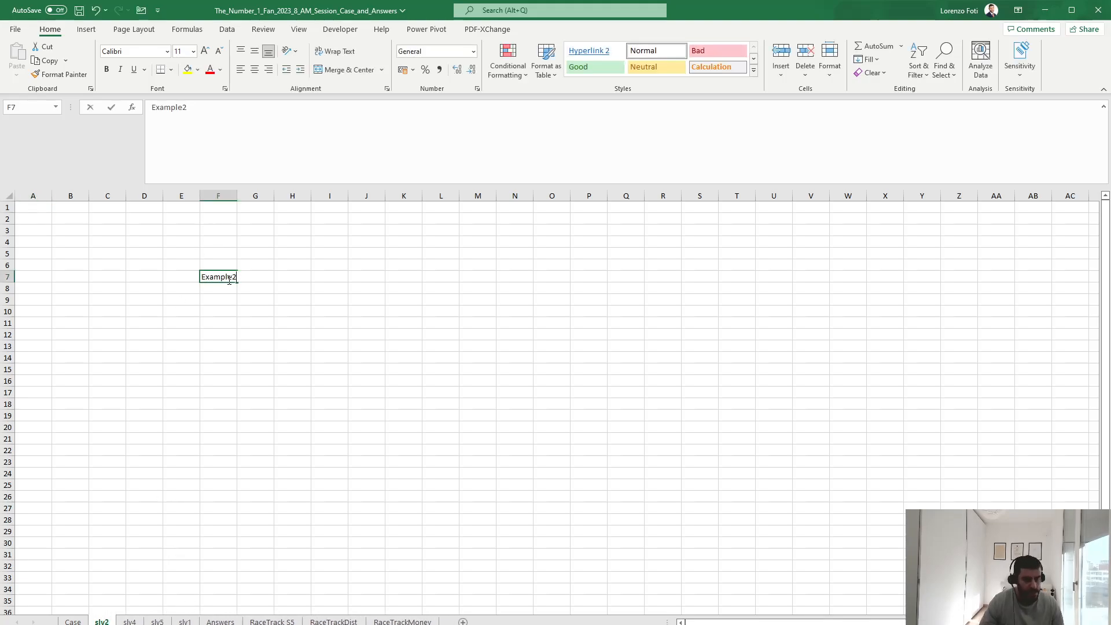
pyautogui.press('Return')
# Begin an XLOOKUP formula in F9 that looks up F7 in column B of the Case sheet
pyautogui.press('Return')
pyautogui.write('+xl')
pyautogui.press('Tab')
pyautogui.click(228, 280)
pyautogui.write(';')
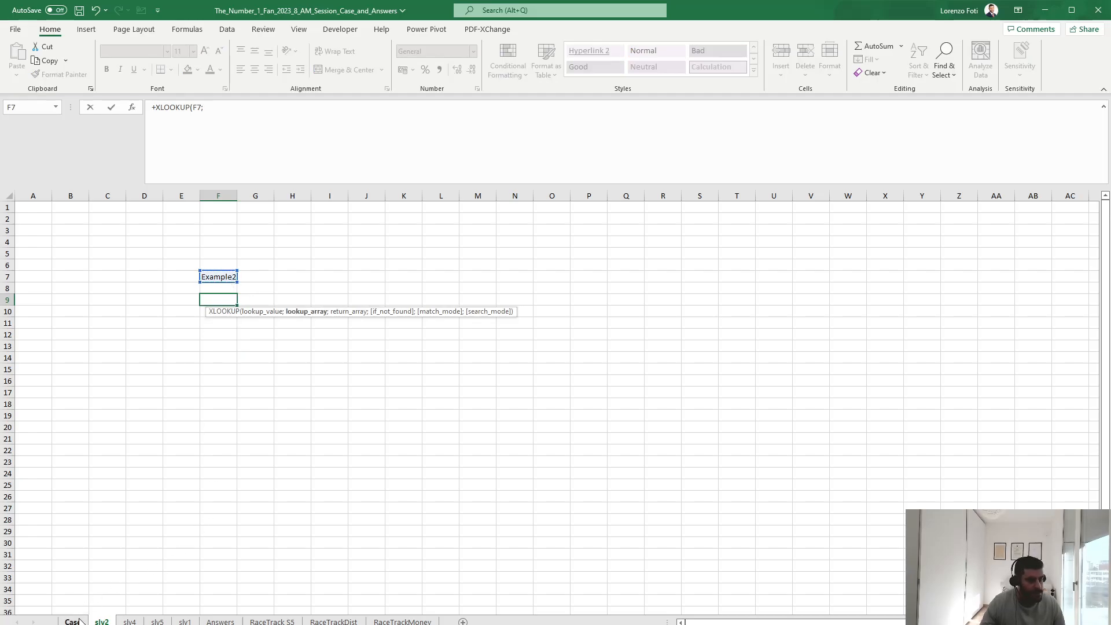
pyautogui.click(76, 619)
pyautogui.moveTo(66, 194); pyautogui.dragTo(922, 194)
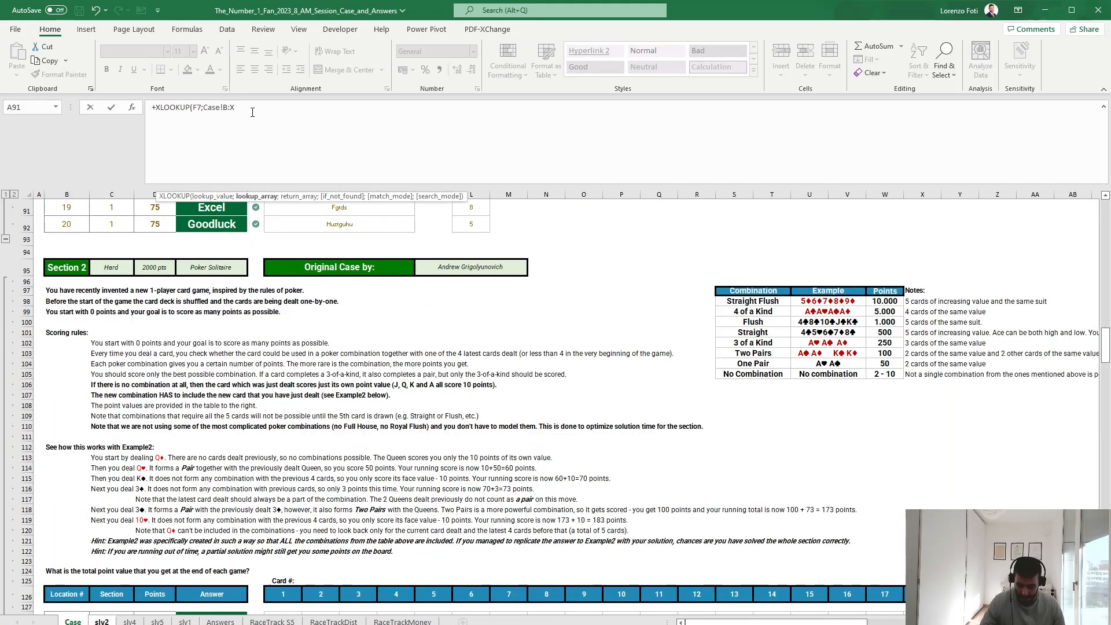
pyautogui.press('BackSpace')
pyautogui.write('b;')
# Complete the XLOOKUP with the card columns Case!G:AG as the return array
pyautogui.scroll(-3, 410, 469)
pyautogui.scroll(-2, 411, 469)
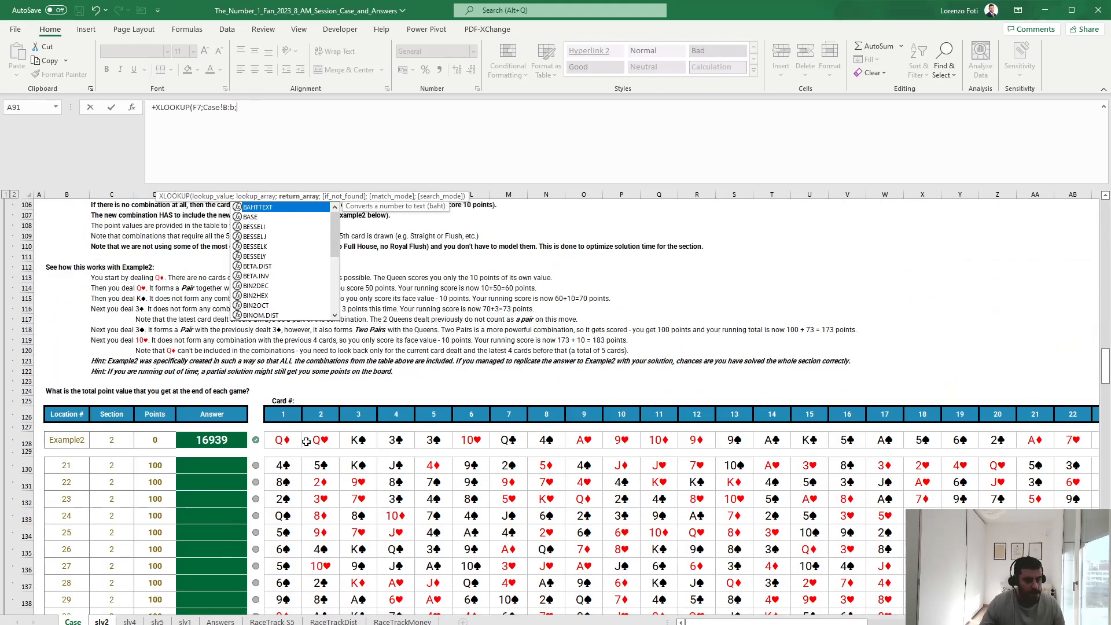
pyautogui.click(285, 441)
pyautogui.hotkey('ctrl', 'shift', 'Right')
pyautogui.press('BackSpace')
pyautogui.press('BackSpace')
pyautogui.press('BackSpace')
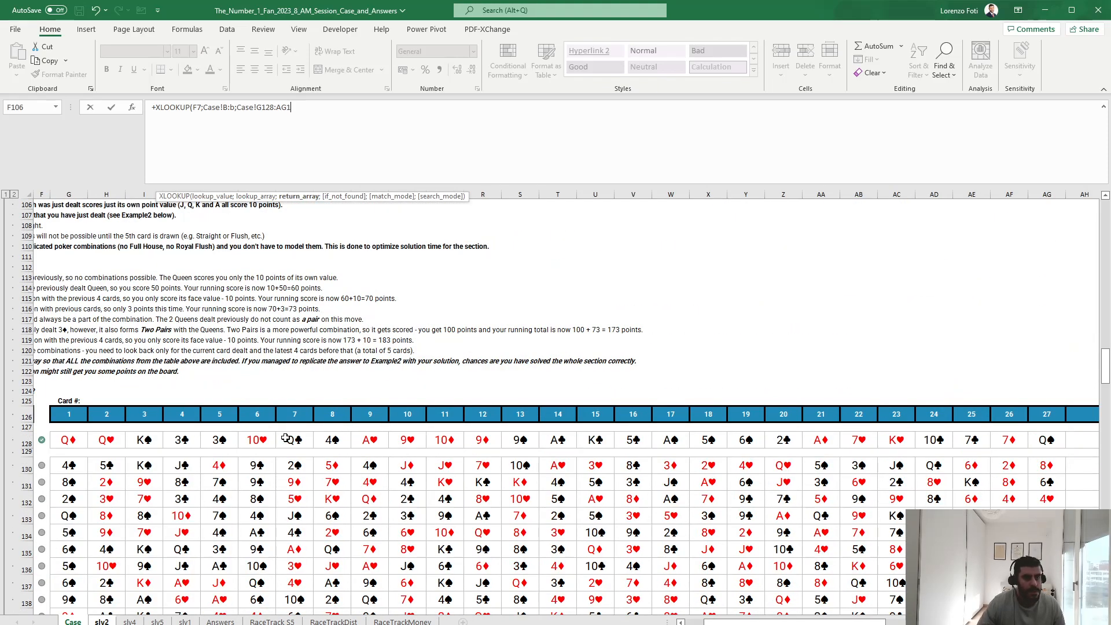
pyautogui.press('Escape')
pyautogui.press('BackSpace')
pyautogui.press('BackSpace')
pyautogui.press('BackSpace')
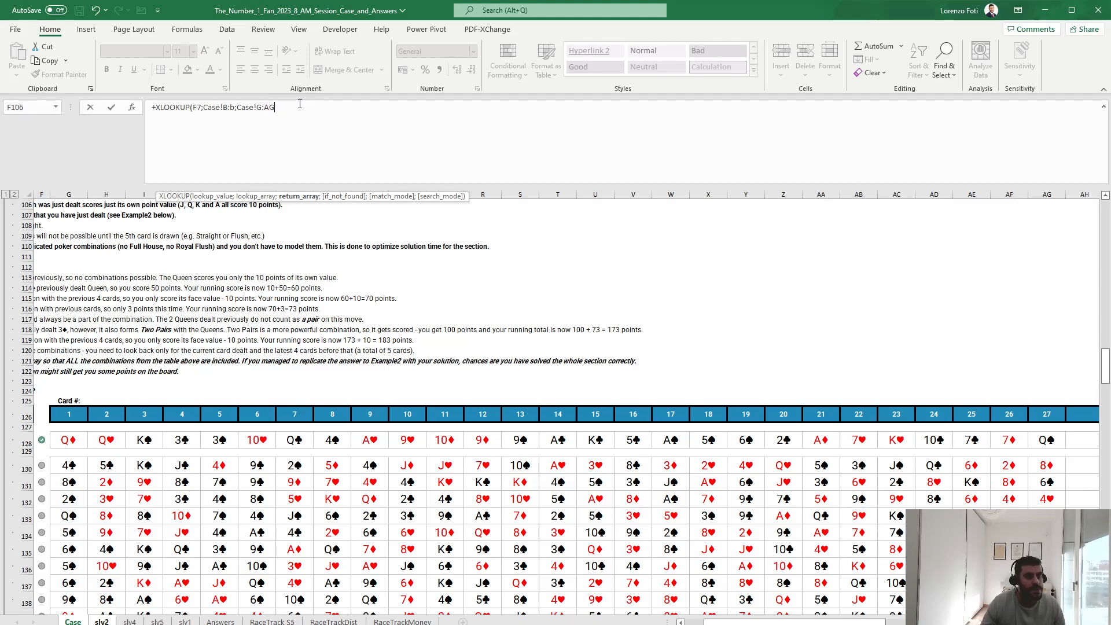
pyautogui.press('Return')
# Enter a TRANSPOSE formula in F12 that turns the whole row of cards starting at F9 into a column
pyautogui.press('Down')
pyautogui.press('Down')
pyautogui.write('+TRANSPOSE(')
pyautogui.press('Up')
pyautogui.press('Up')
pyautogui.press('Up')
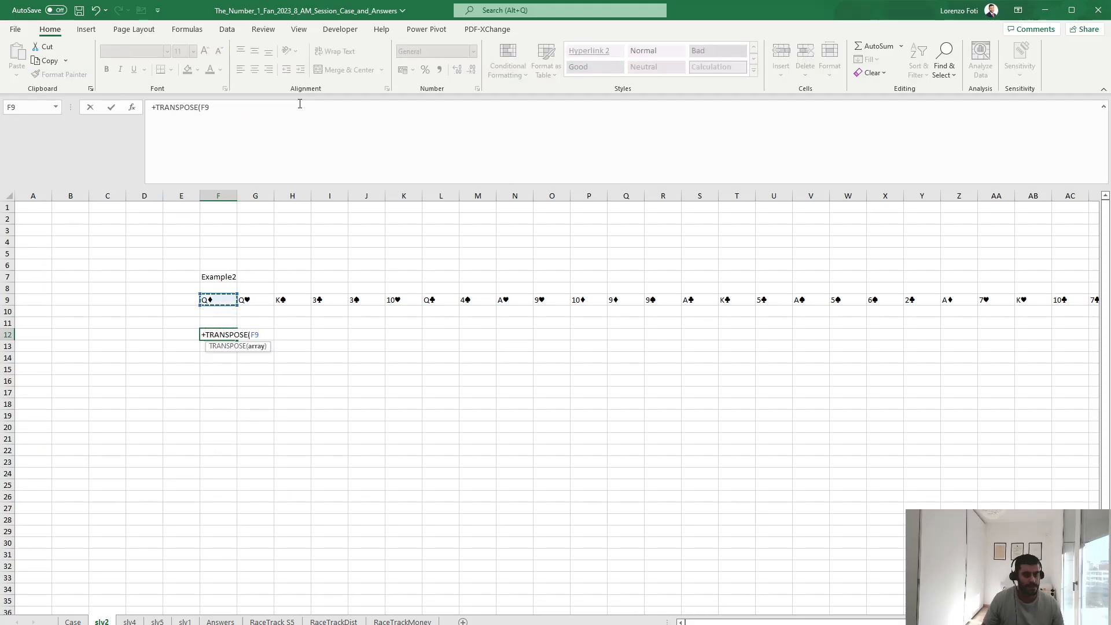
pyautogui.hotkey('ctrl', 'shift', 'Right')
pyautogui.write(')')
pyautogui.press('Return')
pyautogui.press('Left')
pyautogui.press('Left')
pyautogui.press('Left')
pyautogui.press('Left')
pyautogui.press('Left')
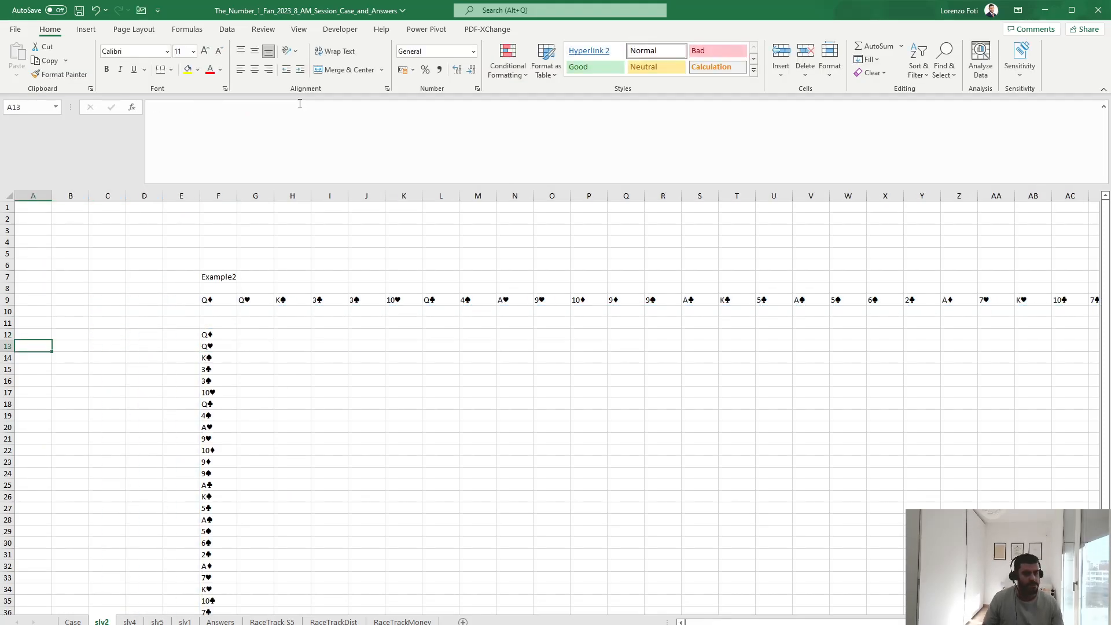
pyautogui.press('Right')
pyautogui.press('Right')
pyautogui.press('Right')
pyautogui.press('Right')
pyautogui.press('Right')
pyautogui.press('Right')
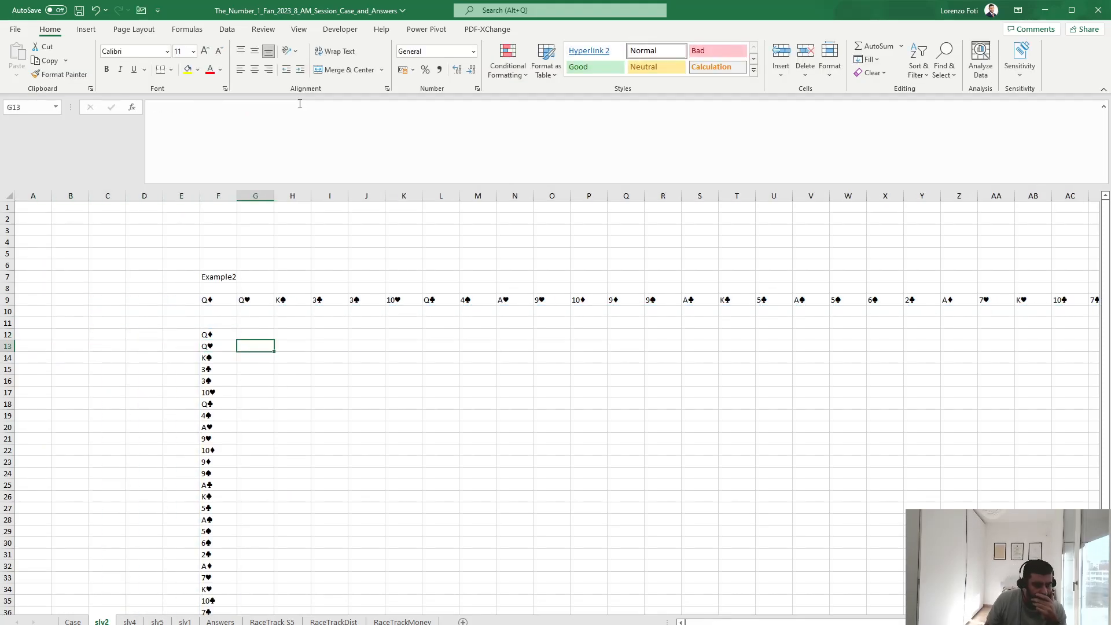
pyautogui.press('Up')
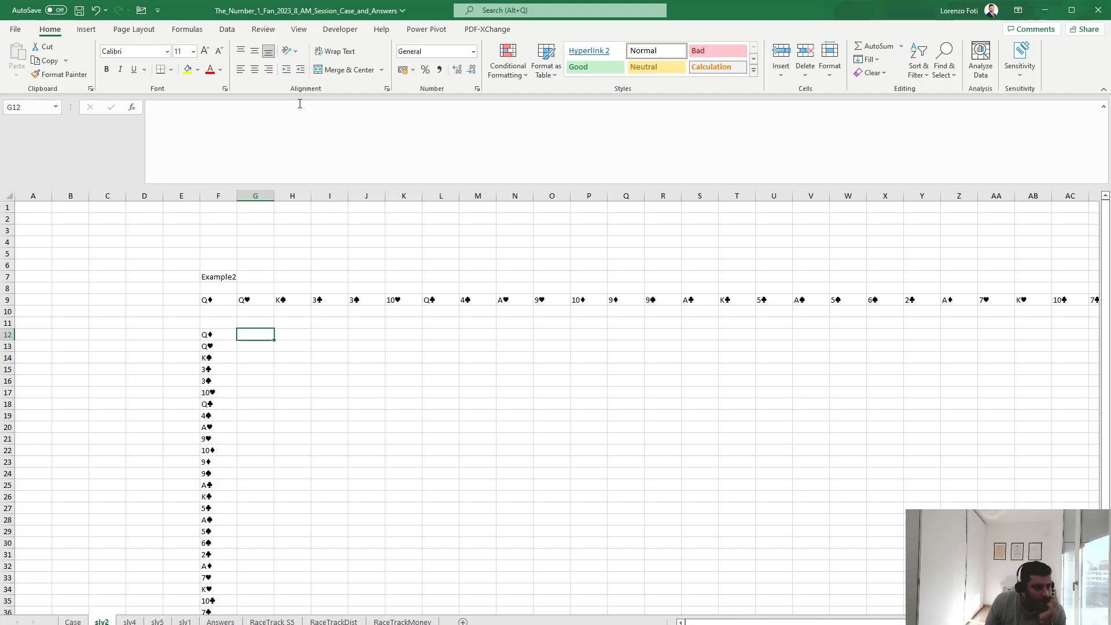
pyautogui.press('Left')
pyautogui.press('Home')
pyautogui.press('Right')
pyautogui.press('Right')
pyautogui.press('Right')
pyautogui.press('Right')
pyautogui.press('Right')
pyautogui.press('Right')
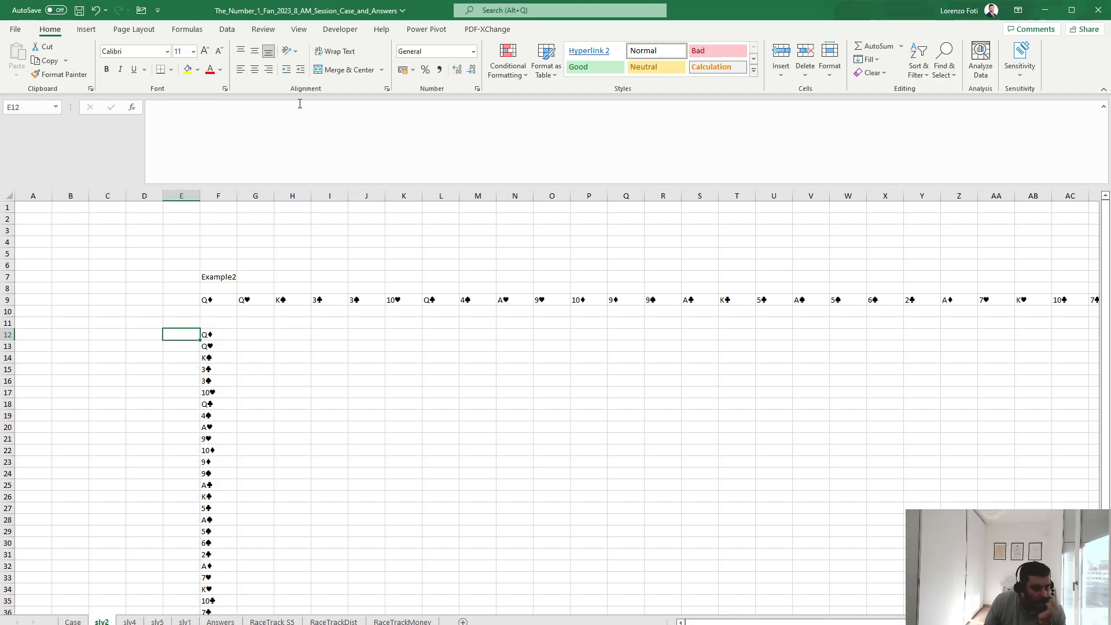
# Try a reference to the first card F12 in cell H12 and clear it again
pyautogui.press('Right')
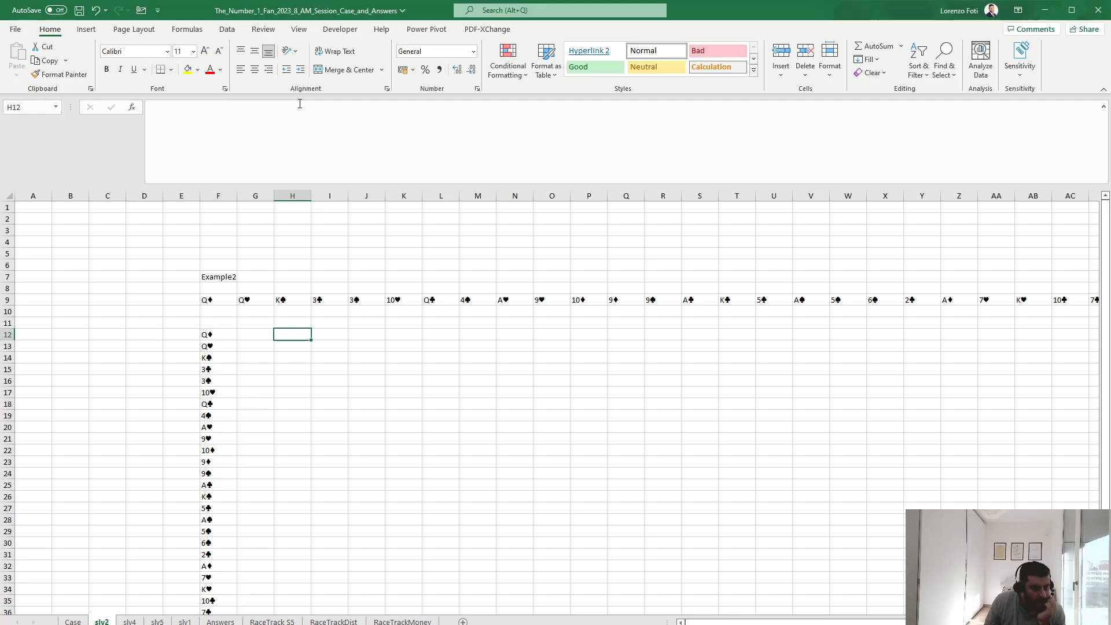
pyautogui.write('+')
pyautogui.press('Left')
pyautogui.press('Left')
pyautogui.press('Left')
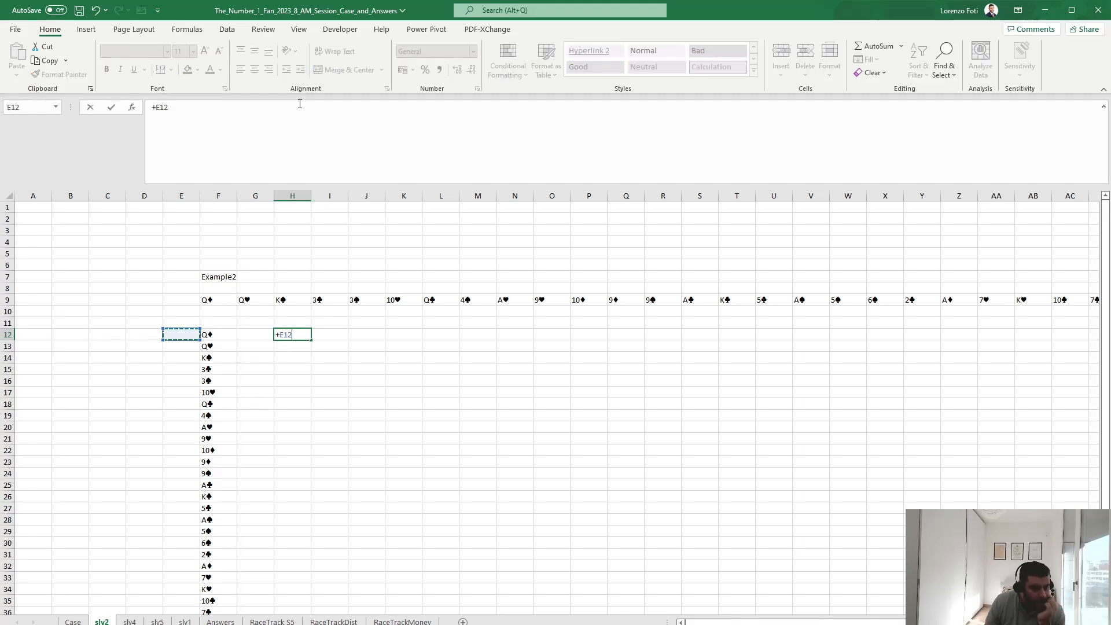
pyautogui.press('Right')
pyautogui.press('Return')
pyautogui.write('+')
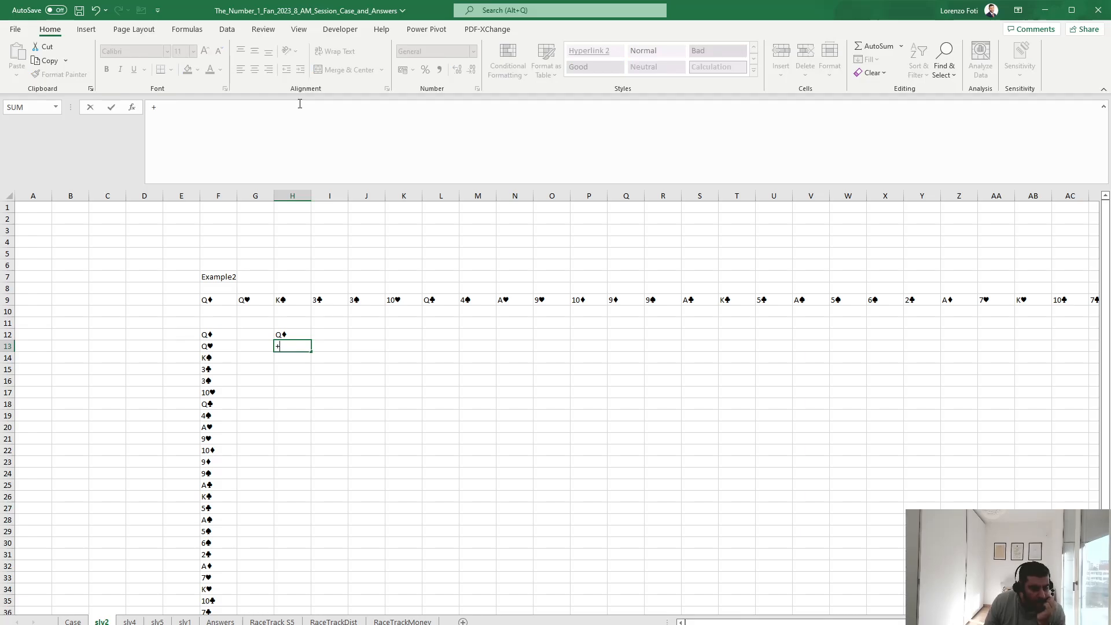
pyautogui.press('Escape')
pyautogui.press('Up')
pyautogui.press('Delete')
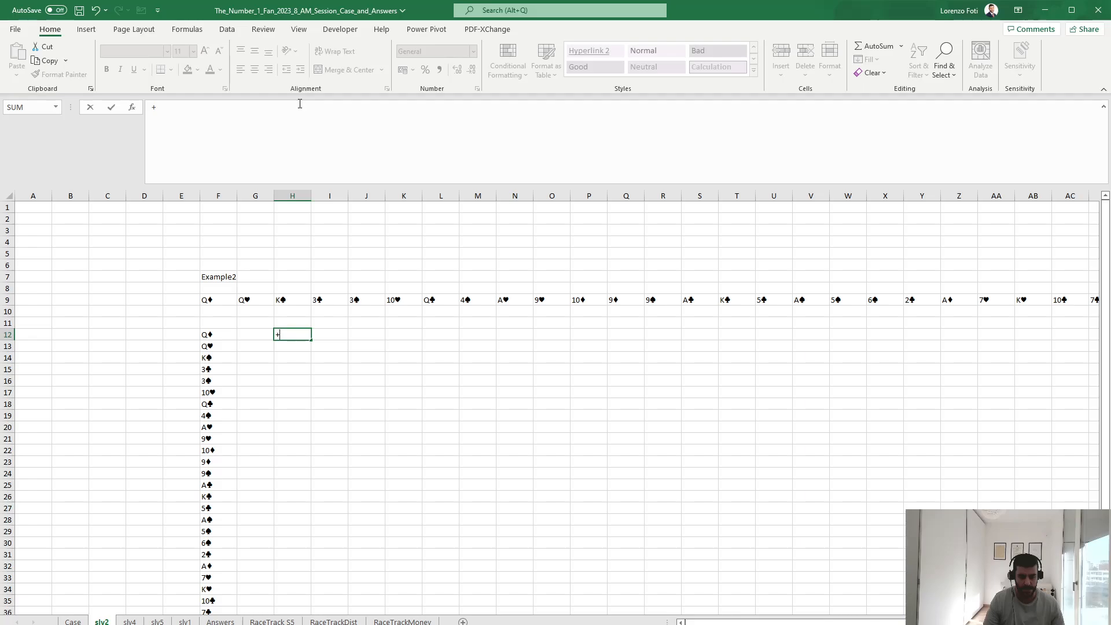
pyautogui.write('tra')
pyautogui.press('Escape')
pyautogui.press('Escape')
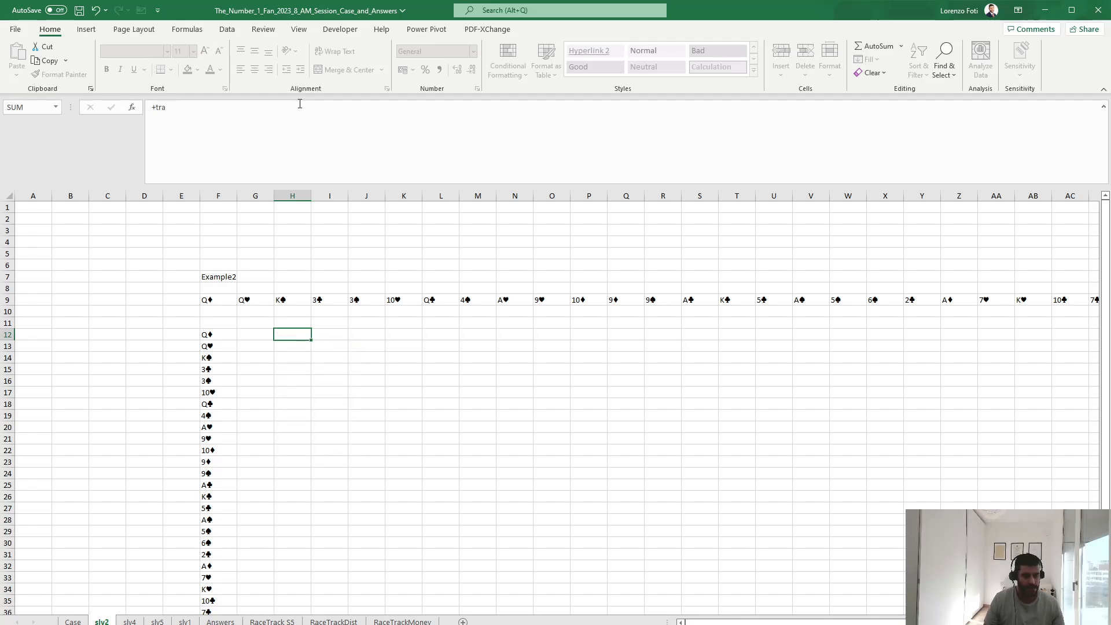
# Insert five empty rows above row 12, where the vertical card list starts
pyautogui.press('Left')
pyautogui.hotkey('shift', 'space')
pyautogui.hotkey('ctrl', '+')
pyautogui.hotkey('ctrl', '+')
pyautogui.hotkey('ctrl', '+')
pyautogui.hotkey('ctrl', '+')
pyautogui.hotkey('ctrl', '+')
pyautogui.press('Down')
pyautogui.press('Down')
pyautogui.press('Down')
pyautogui.press('Down')
pyautogui.press('Down')
pyautogui.press('Right')
# Enter a TRANSPOSE formula in H17 for F13:F17, covering the first card and the four cells above it
pyautogui.write('+tr')
pyautogui.press('Tab')
pyautogui.press('Left')
pyautogui.press('Left')
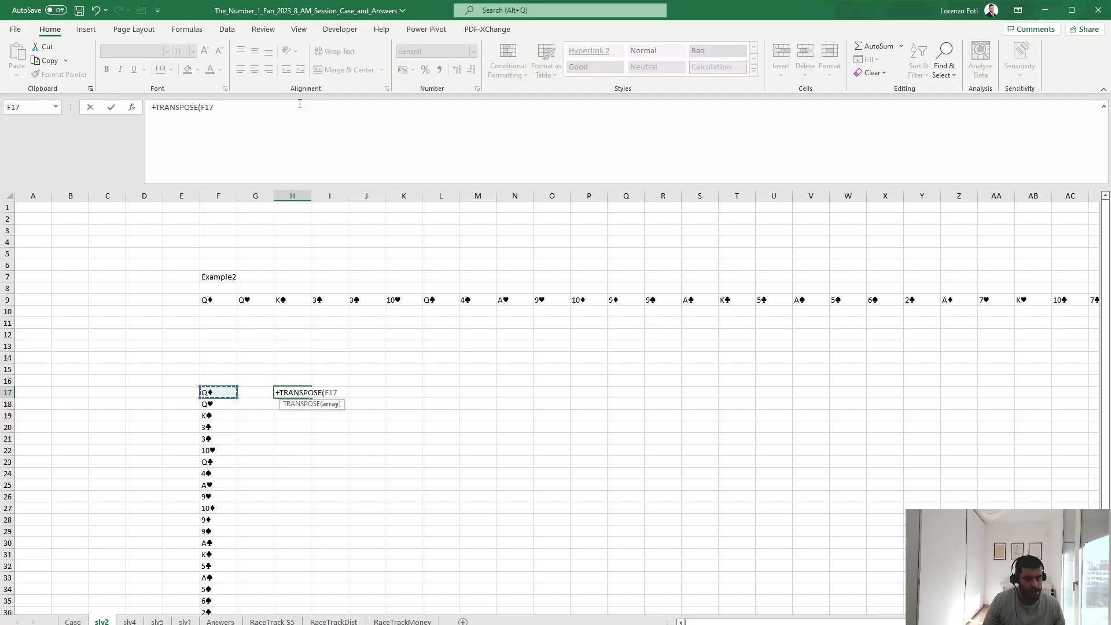
pyautogui.hotkey('shift', 'Up')
pyautogui.hotkey('shift', 'Up')
pyautogui.hotkey('shift', 'Up')
pyautogui.hotkey('shift', 'Up')
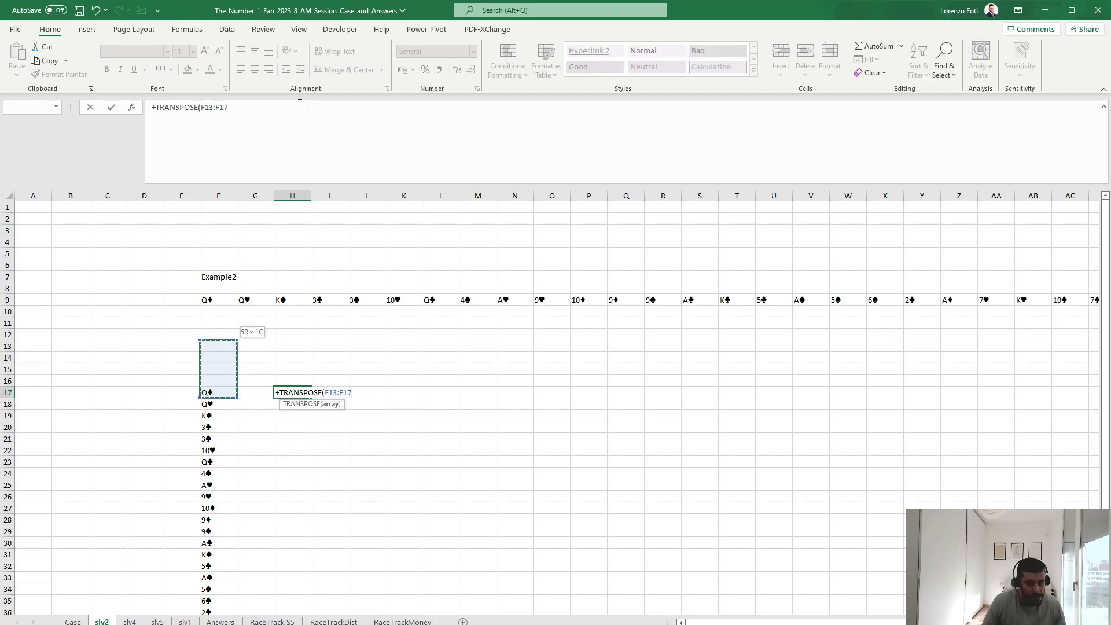
pyautogui.press('Return')
# Copy the H17 TRANSPOSE formula down column H to the last card in row 43
pyautogui.press('Up')
pyautogui.hotkey('ctrl', 'c')
pyautogui.press('Down')
pyautogui.hotkey('shift', 'Down')
pyautogui.hotkey('shift', 'Down')
pyautogui.hotkey('shift', 'Down')
pyautogui.hotkey('shift', 'Down')
pyautogui.hotkey('shift', 'Down')
pyautogui.hotkey('shift', 'Down')
pyautogui.hotkey('shift', 'Down')
pyautogui.hotkey('shift', 'Down')
pyautogui.hotkey('shift', 'Down')
pyautogui.hotkey('shift', 'Down')
pyautogui.hotkey('shift', 'Down')
pyautogui.hotkey('shift', 'Down')
pyautogui.hotkey('shift', 'Down')
pyautogui.hotkey('shift', 'Down')
pyautogui.hotkey('shift', 'Down')
pyautogui.hotkey('shift', 'Down')
pyautogui.hotkey('shift', 'Down')
pyautogui.hotkey('shift', 'Down')
pyautogui.hotkey('shift', 'Down')
pyautogui.hotkey('shift', 'Down')
pyautogui.hotkey('shift', 'Down')
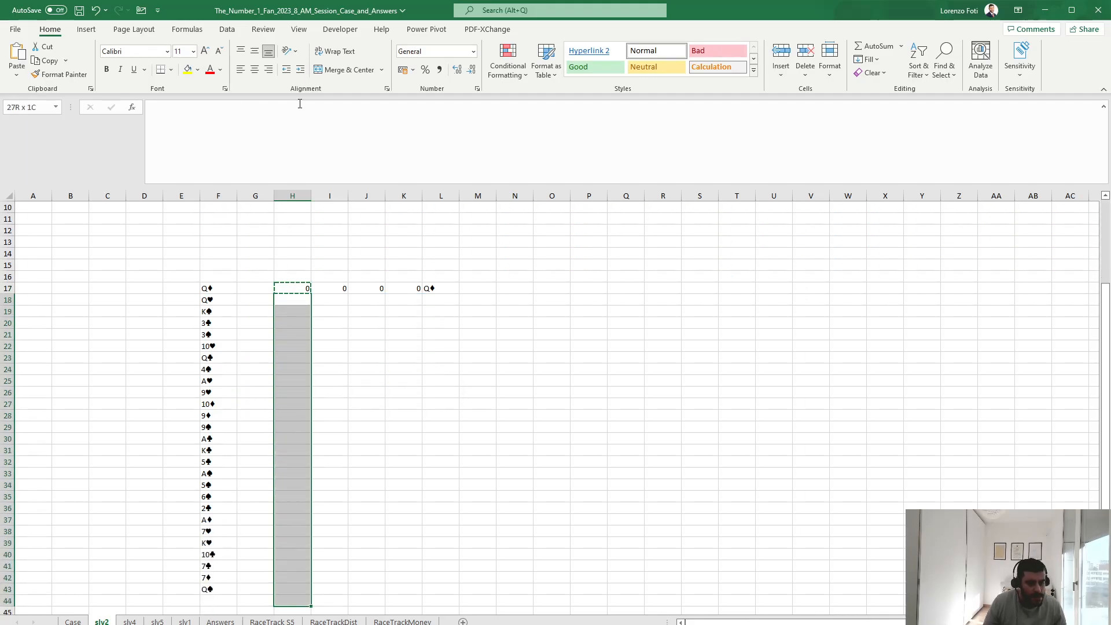
pyautogui.hotkey('ctrl', 'v')
pyautogui.press('Up')
pyautogui.press('Up')
pyautogui.press('Down')
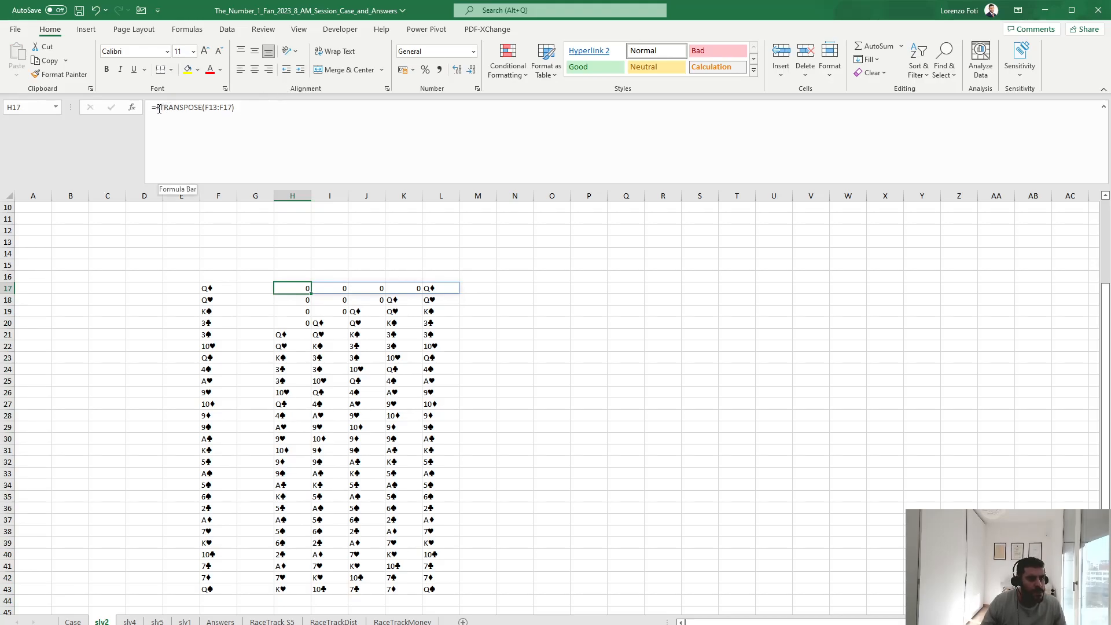
# Change the H17 formula to LET(x;TRANSPOSE(F13:F17);FILTER(x;x<>0)) to drop the zero entries
pyautogui.click(184, 120)
pyautogui.write('let(x;TRANSPOSE(F13:F17)')
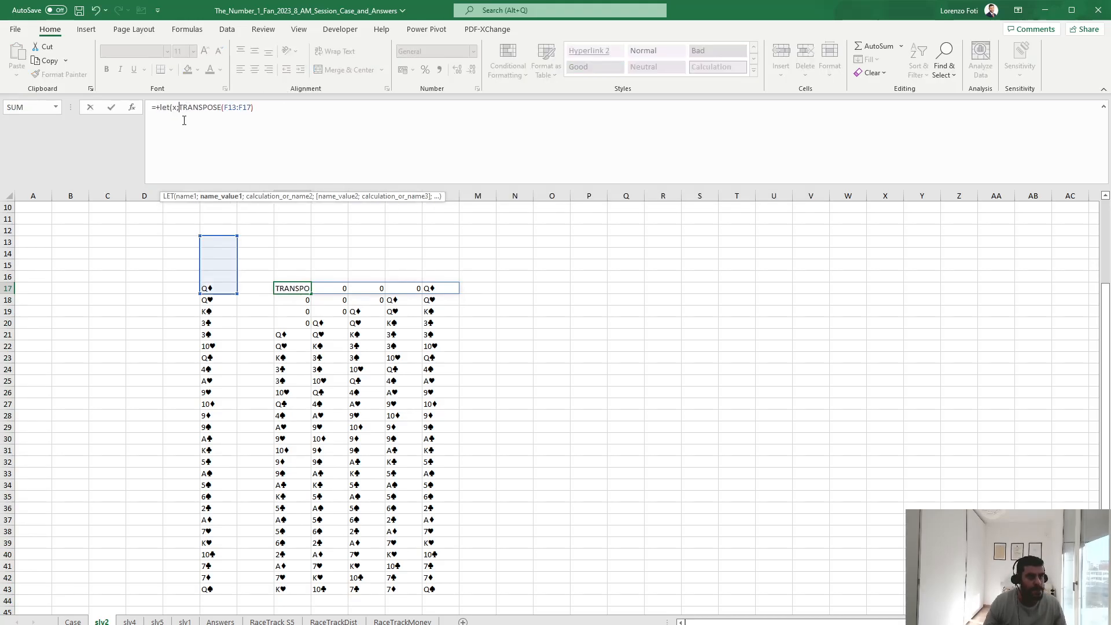
pyautogui.write(';')
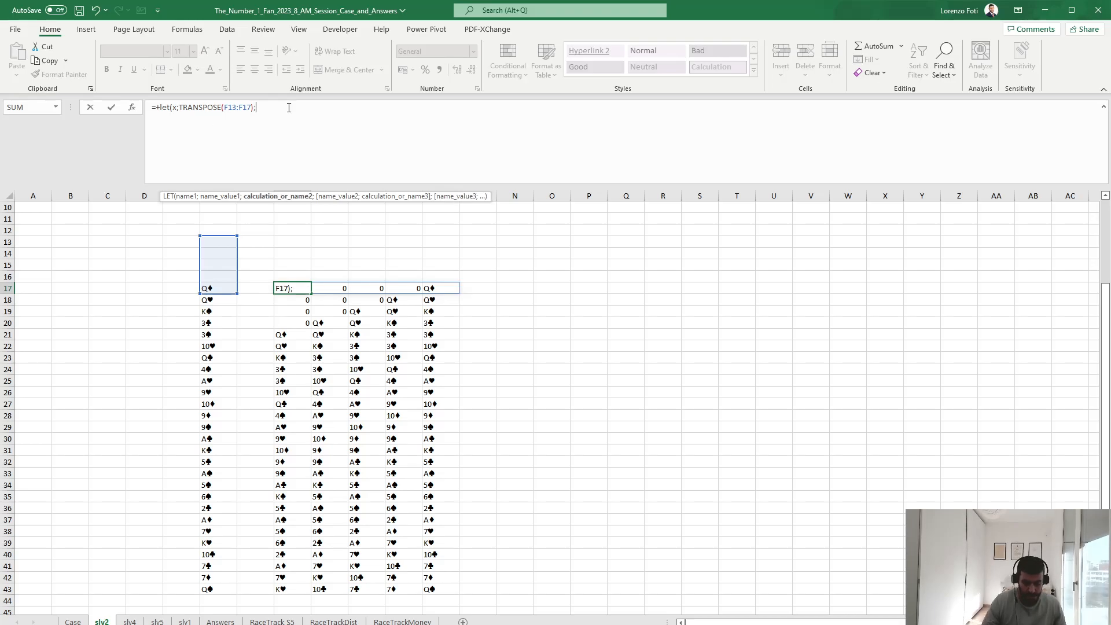
pyautogui.write('filter(x;')
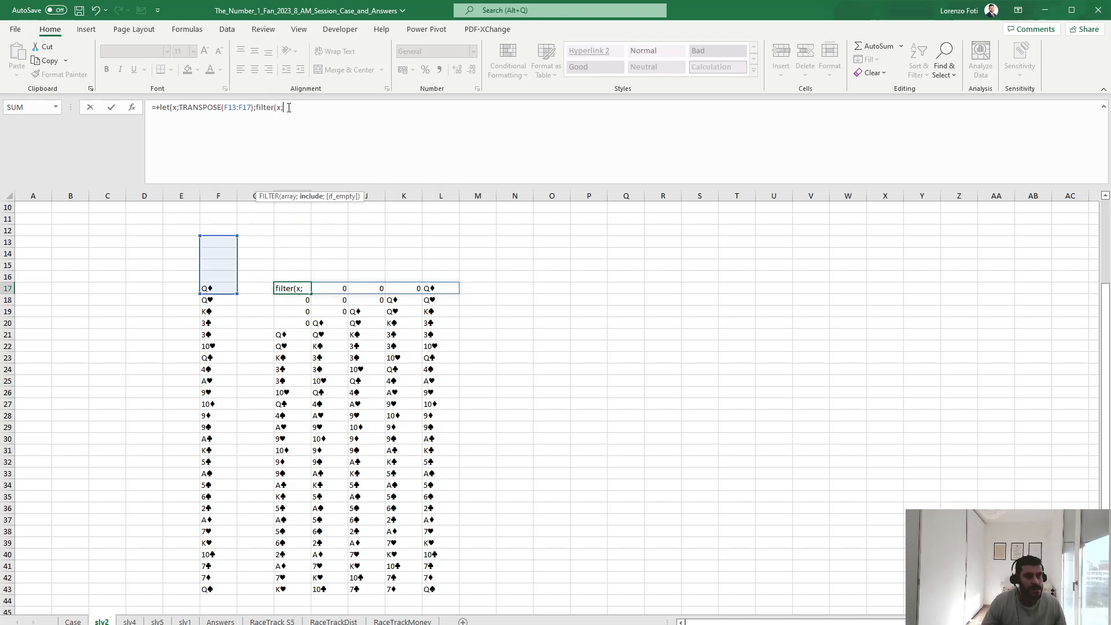
pyautogui.write('x<>0))')
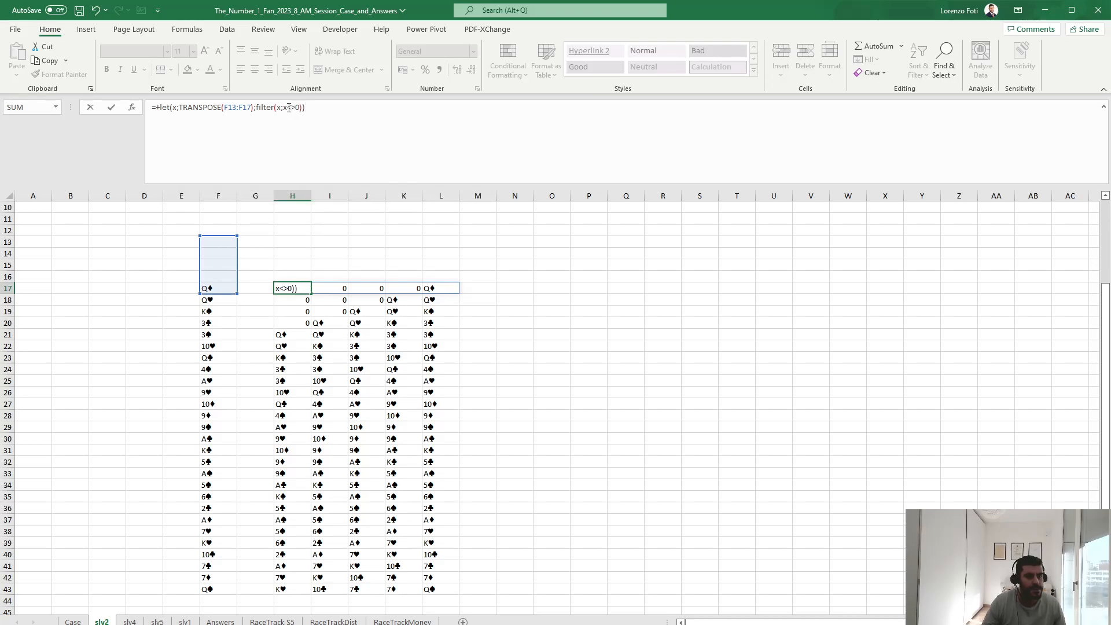
pyautogui.press('Return')
# Copy the LET/FILTER formula from H17 down over H18:H43
pyautogui.press('Up')
pyautogui.hotkey('ctrl', 'c')
pyautogui.press('Down')
pyautogui.hotkey('ctrl', 'shift', 'Down')
pyautogui.hotkey('ctrl', 'v')
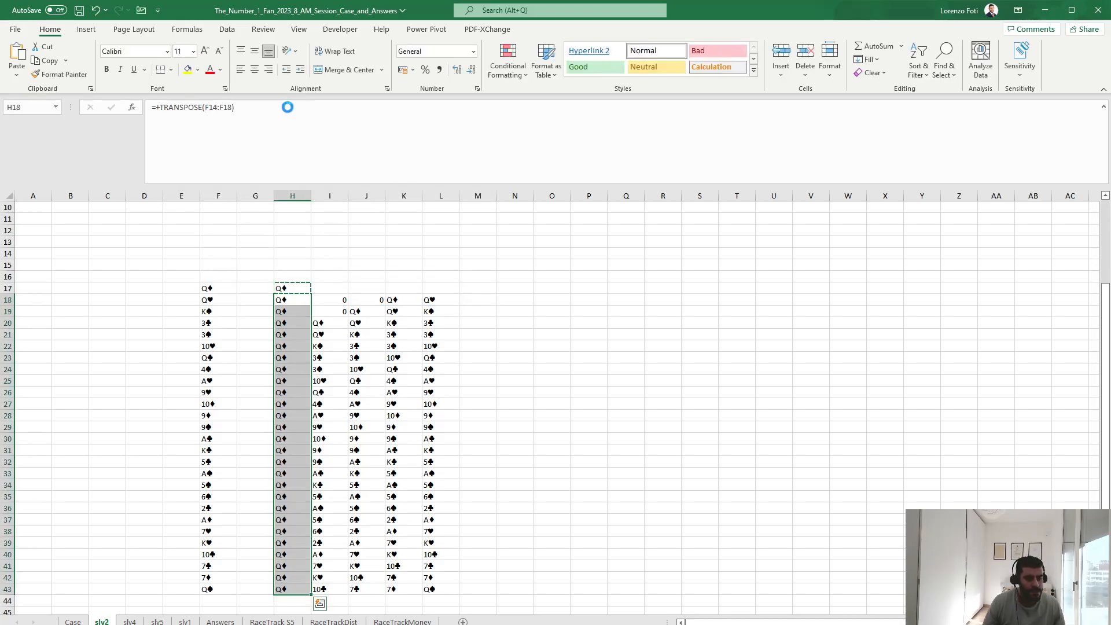
pyautogui.press('Up')
pyautogui.press('Down')
pyautogui.press('Down')
pyautogui.press('Down')
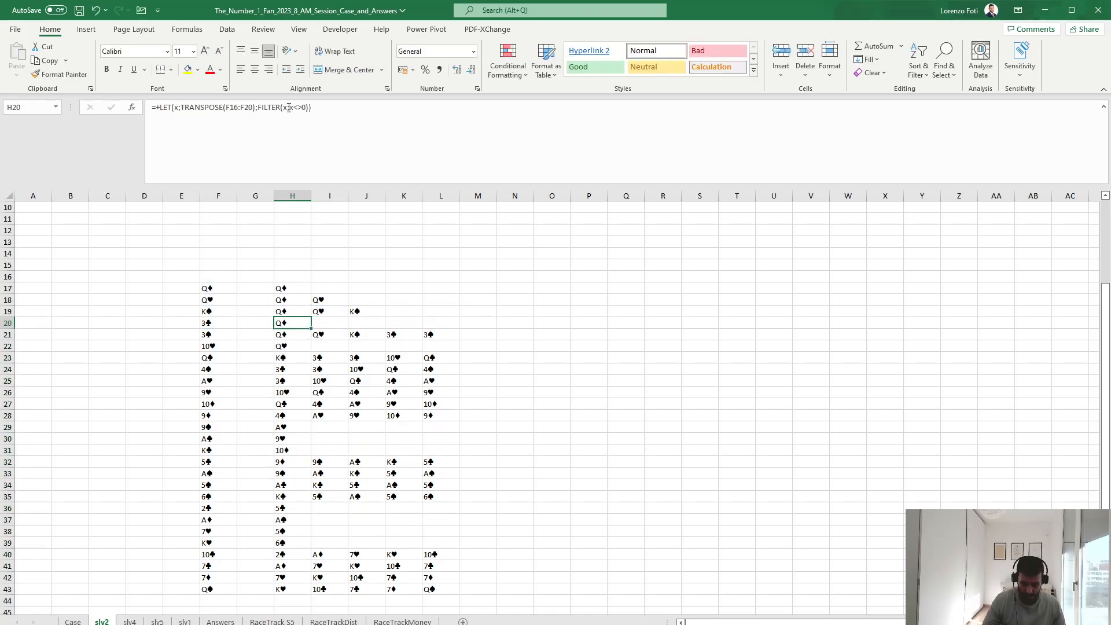
# Recalculate the workbook to refresh the copied LET/FILTER rows from column H to column L
pyautogui.hotkey('alt', 'm')
pyautogui.press('Up')
pyautogui.press('Up')
pyautogui.press('Up')
pyautogui.press('Right')
pyautogui.press('Right')
pyautogui.press('Right')
pyautogui.press('Right')
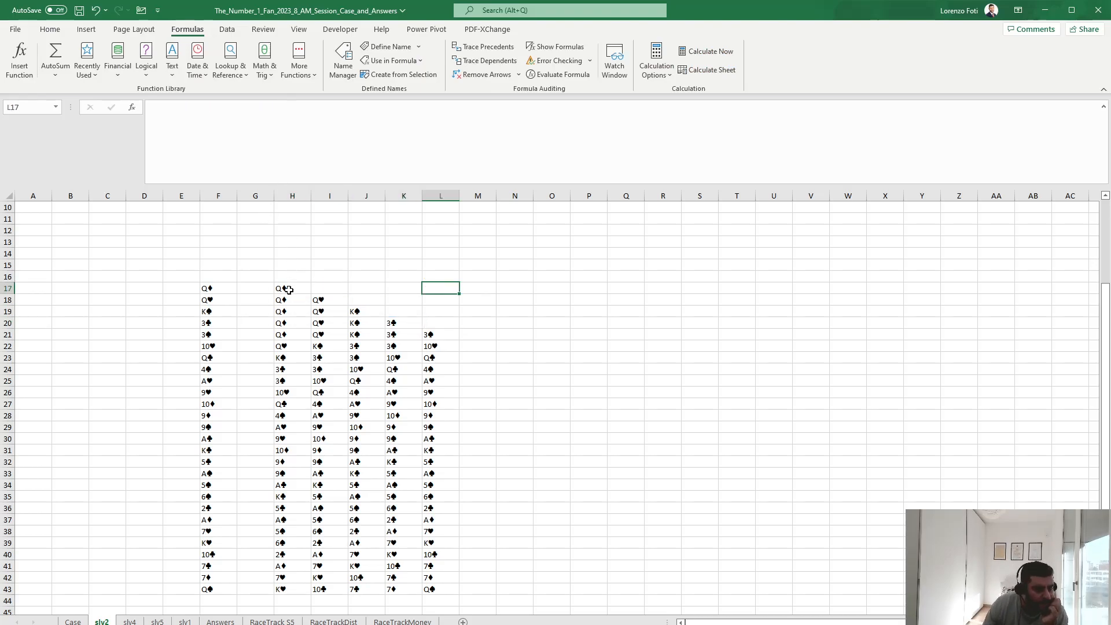
pyautogui.click(436, 336)
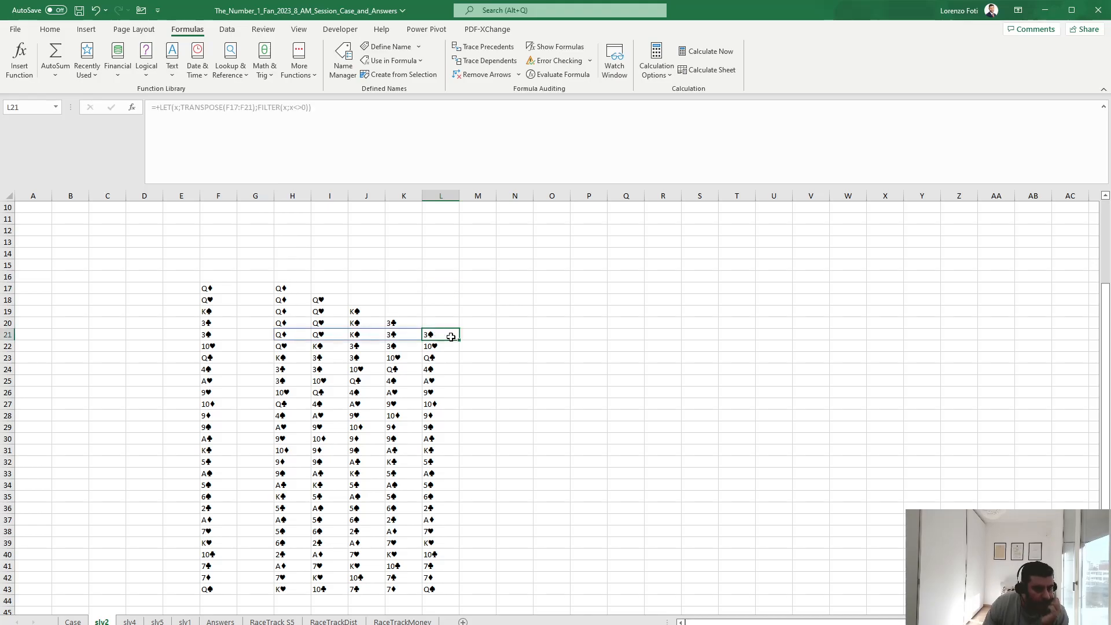
pyautogui.click(522, 286)
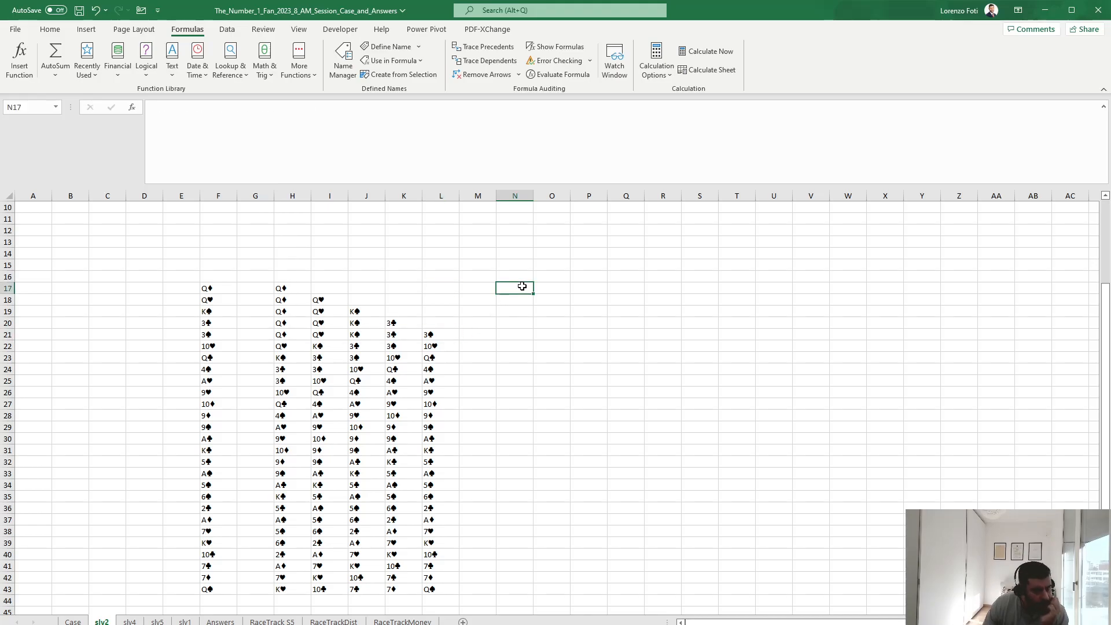
# Insert two blank columns at column D
pyautogui.click(130, 277)
pyautogui.hotkey('ctrl', 'space')
pyautogui.hotkey('ctrl', 'shift', '+')
pyautogui.hotkey('ctrl', 'shift', '+')
# Enter SEQUENCE(9;;2) in D16 to list the numeric card ranks from 2 to 10
pyautogui.click(152, 260)
pyautogui.hotkey('ctrl', 'Up')
pyautogui.press('Down')
pyautogui.press('Down')
pyautogui.press('Down')
pyautogui.press('Down')
pyautogui.press('Down')
pyautogui.press('Down')
pyautogui.press('Down')
pyautogui.press('Down')
pyautogui.press('Down')
pyautogui.press('Down')
pyautogui.press('Down')
pyautogui.press('Down')
pyautogui.press('Down')
pyautogui.press('Down')
pyautogui.press('Down')
pyautogui.write('+SEQUENCE(')
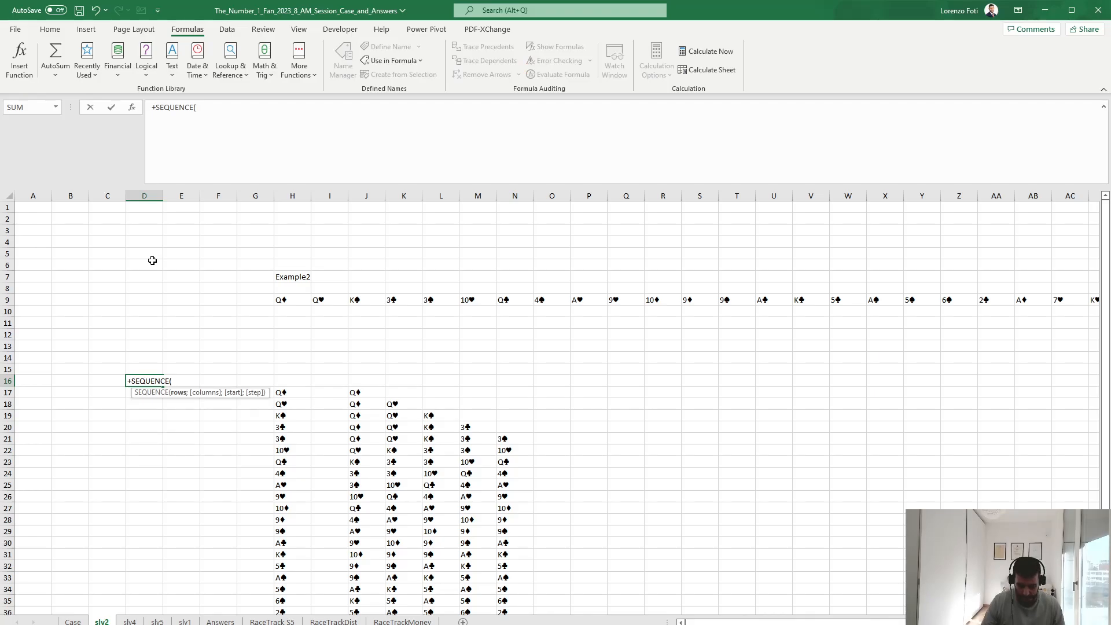
pyautogui.write('9;;2')
pyautogui.press('Return')
# Add the ranks J, Q, K and A below the number list, in D25:D28
pyautogui.press('Up')
pyautogui.press('Down')
pyautogui.press('Down')
pyautogui.press('Down')
pyautogui.press('Down')
pyautogui.press('Down')
pyautogui.press('Down')
pyautogui.press('Down')
pyautogui.press('Down')
pyautogui.press('Down')
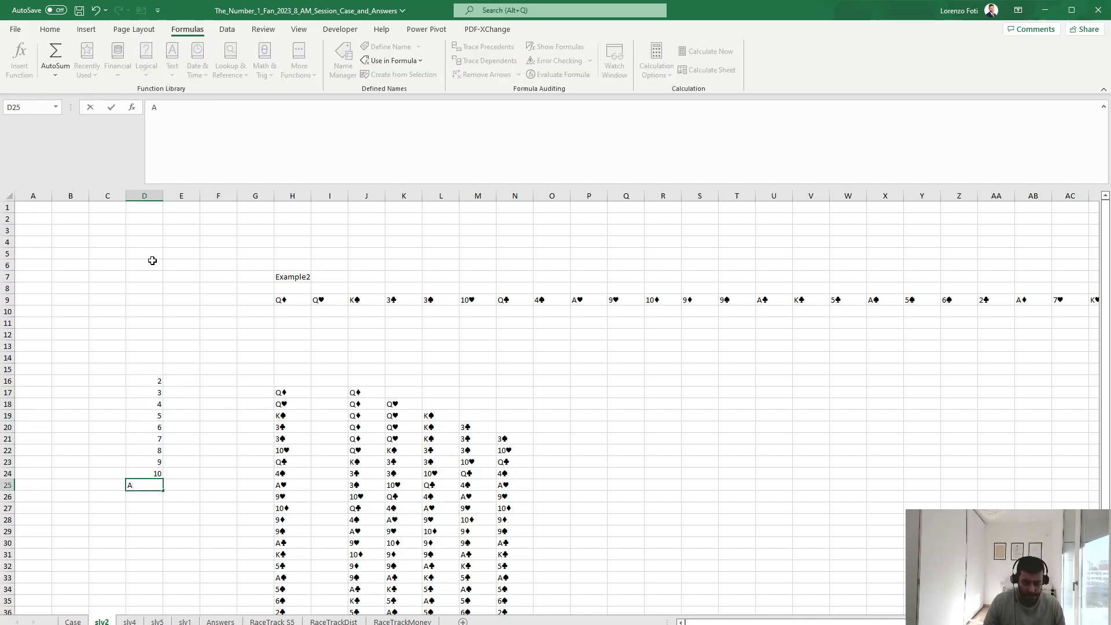
pyautogui.write('J')
pyautogui.press('Return')
pyautogui.write('Q')
pyautogui.press('Return')
pyautogui.write('K')
pyautogui.press('Return')
pyautogui.write('A')
pyautogui.press('Tab')
# Enter +D16 in E16 and copy it down to E24 as the point values of the numeric cards
pyautogui.press('Left')
pyautogui.hotkey('ctrl', 'Up')
pyautogui.hotkey('ctrl', 'Up')
pyautogui.press('Right')
pyautogui.write('+')
pyautogui.press('Left')
pyautogui.press('Return')
pyautogui.press('Up')
pyautogui.hotkey('ctrl', 'c')
pyautogui.press('Down')
pyautogui.hotkey('shift', 'Down')
pyautogui.hotkey('shift', 'Down')
pyautogui.hotkey('shift', 'Down')
pyautogui.hotkey('shift', 'Down')
pyautogui.hotkey('shift', 'Down')
pyautogui.hotkey('shift', 'Down')
pyautogui.hotkey('shift', 'Down')
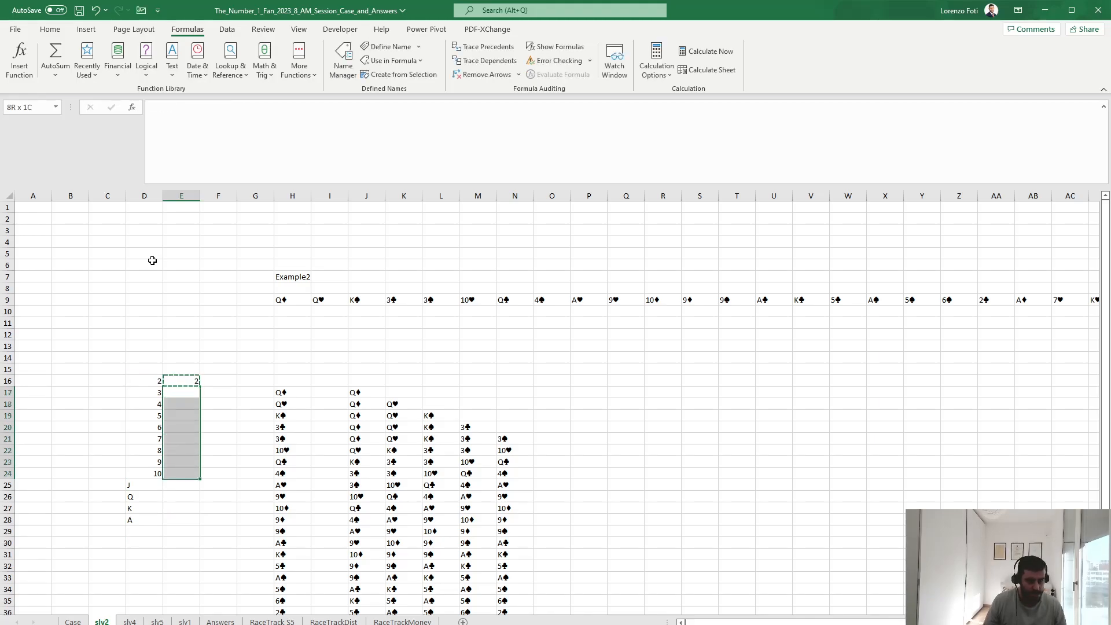
pyautogui.hotkey('ctrl', 'v')
# Give J, Q, K and A a value of 10 each in E25:E28
pyautogui.press('Down')
pyautogui.press('Down')
pyautogui.press('Down')
pyautogui.press('Down')
pyautogui.press('Down')
pyautogui.press('Down')
pyautogui.press('Down')
pyautogui.press('Down')
pyautogui.write('10')
pyautogui.press('Return')
pyautogui.hotkey('ctrl', 'd')
pyautogui.press('Down')
pyautogui.hotkey('ctrl', 'd')
pyautogui.press('Down')
pyautogui.hotkey('ctrl', 'd')
# Name the rank list D16:D28 cards
pyautogui.press('Left')
pyautogui.hotkey('ctrl', 'Up')
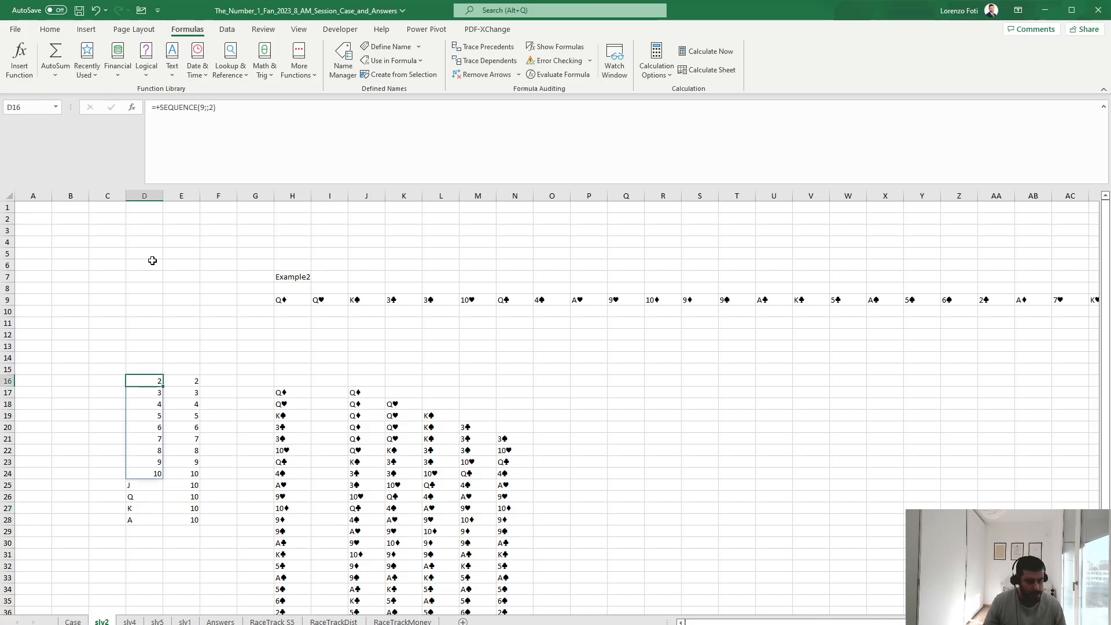
pyautogui.hotkey('ctrl', 'shift', 'Down')
pyautogui.click(35, 107)
pyautogui.write('cards')
pyautogui.press('Return')
# Try to name the point list E16:E28 values and return to the slv2 sheet
pyautogui.press('Right')
pyautogui.hotkey('ctrl', 'shift', 'Down')
pyautogui.click(35, 107)
pyautogui.write('values')
pyautogui.press('Return')
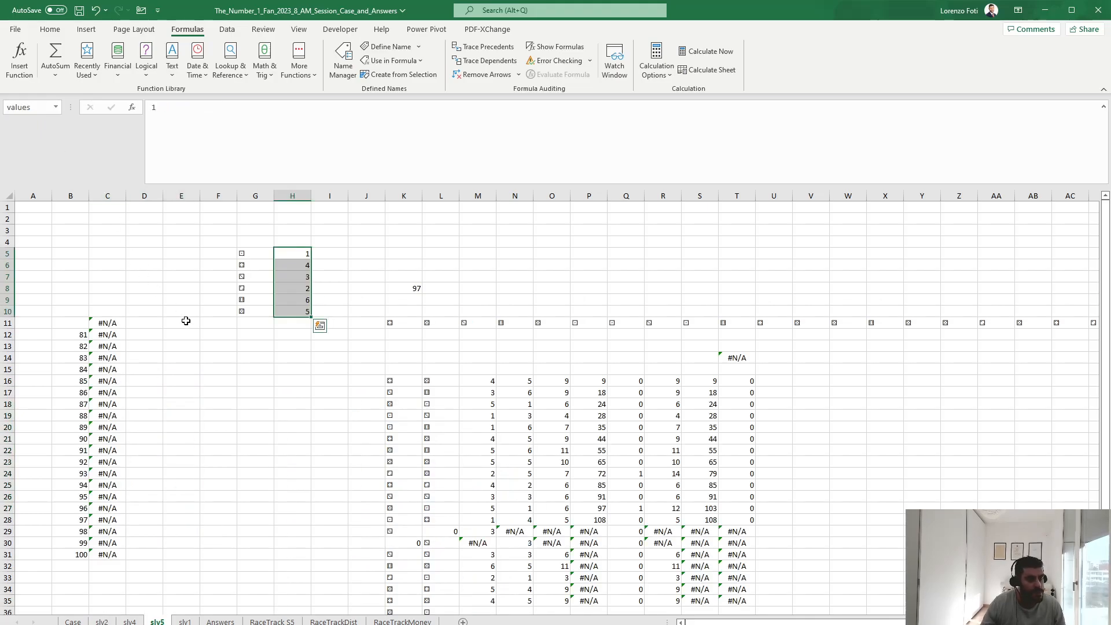
pyautogui.click(115, 622)
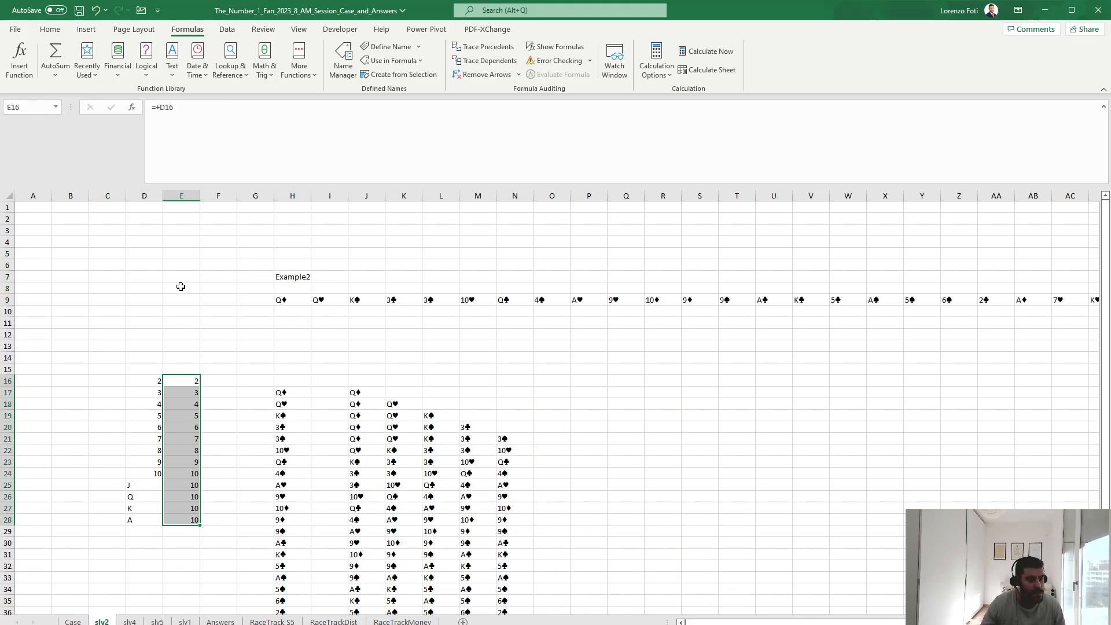
# Name the point list E16:E28 vals
pyautogui.click(49, 107)
pyautogui.write('vals')
pyautogui.press('Return')
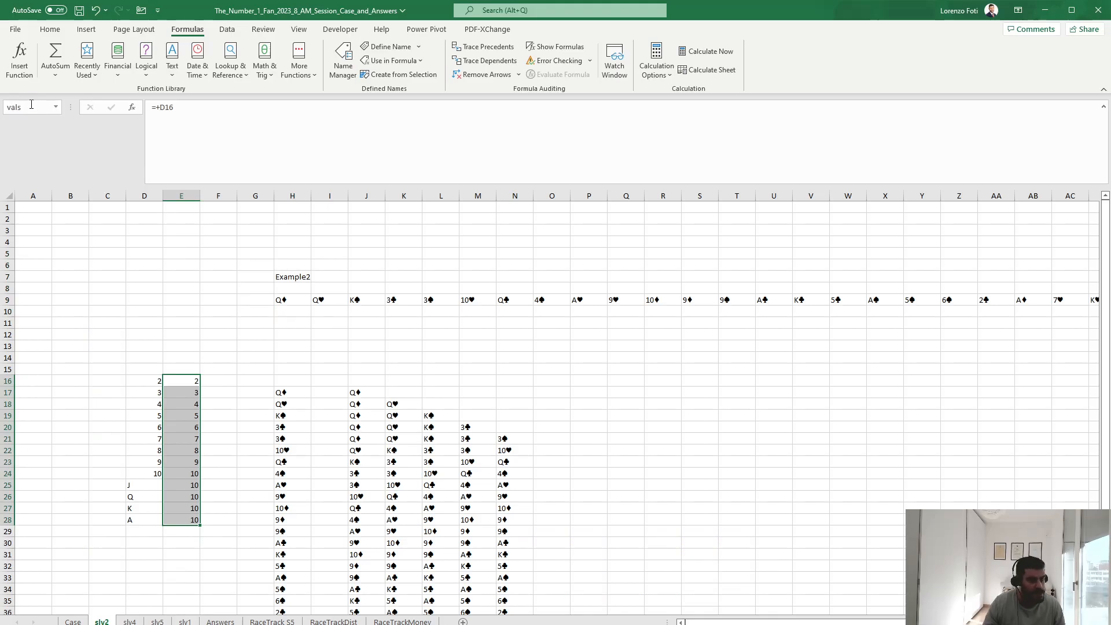
# Review the Section 2 scoring rules, combination points table and Example2 walkthrough on the Case sheet
pyautogui.click(73, 622)
pyautogui.scroll(1, 174, 405)
pyautogui.moveTo(258, 422); pyautogui.dragTo(3, 387)
pyautogui.click(116, 344)
pyautogui.scroll(2, 422, 328)
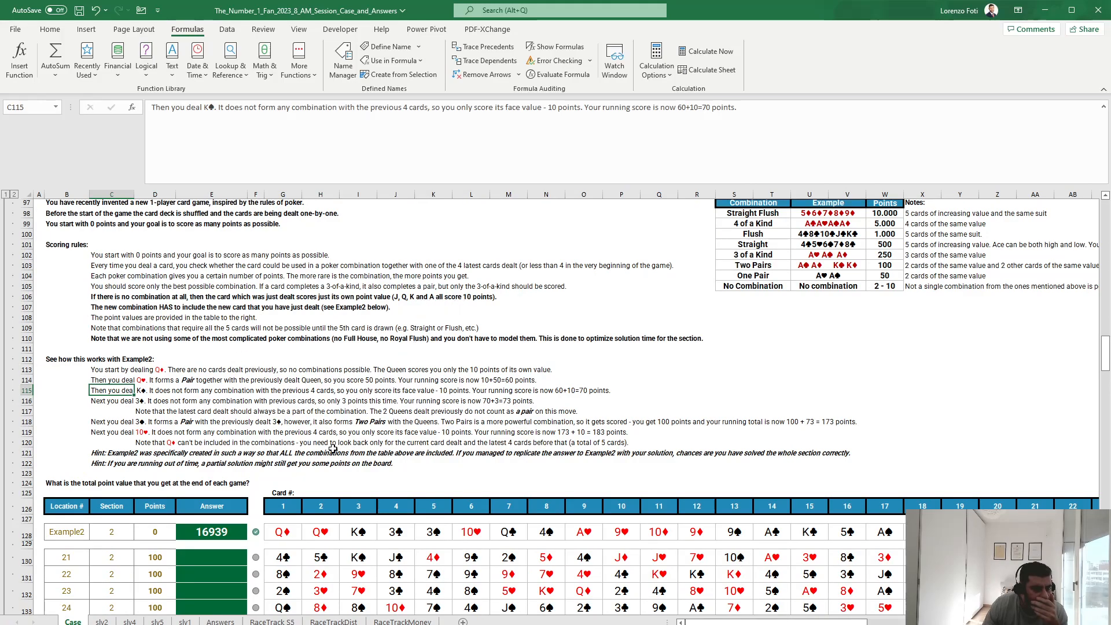
# Enter SUBSTITUTE(J17;RIGHT(J17;1);"") in P17 on slv2 to strip the suit from the first card
pyautogui.click(101, 622)
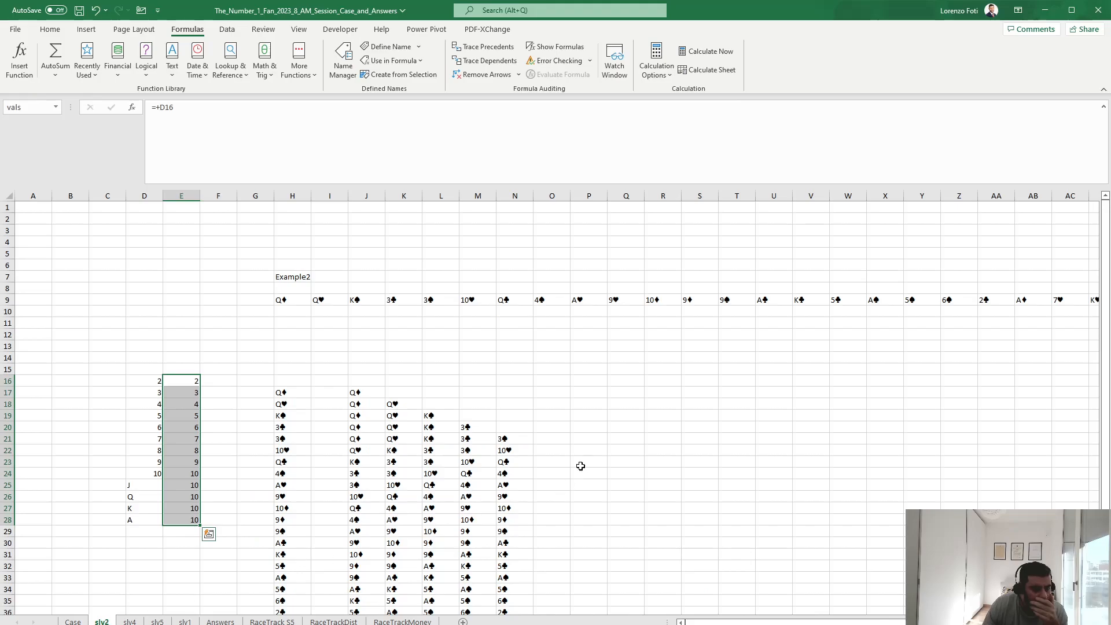
pyautogui.click(593, 391)
pyautogui.write('+')
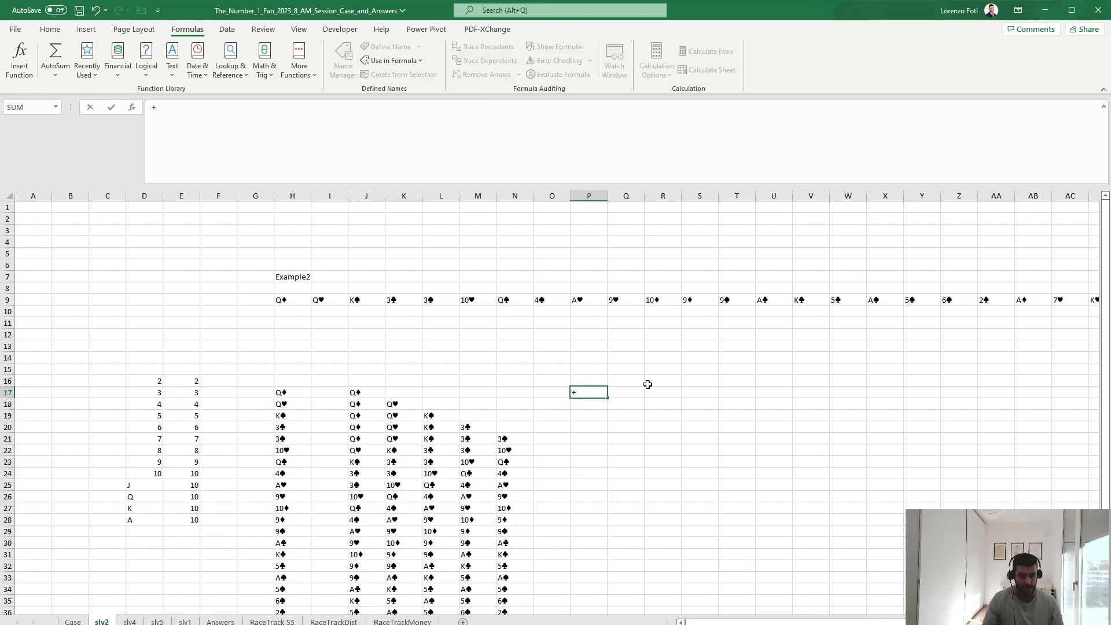
pyautogui.write('SUBSTITUTE(J17')
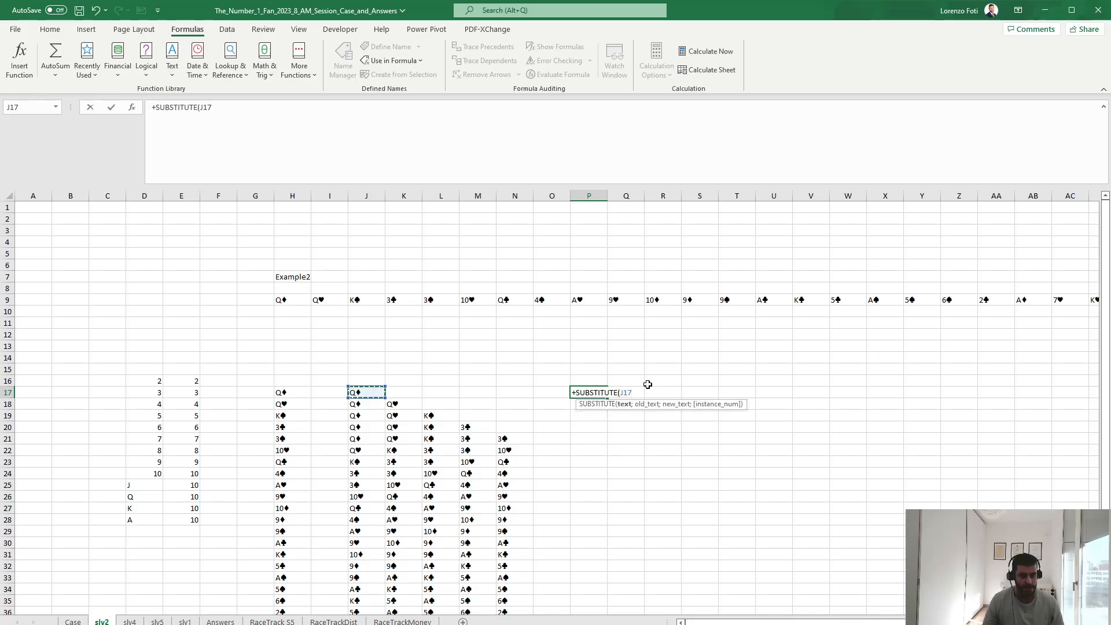
pyautogui.write(';RIGHT(J17;1);"")')
pyautogui.press('Return')
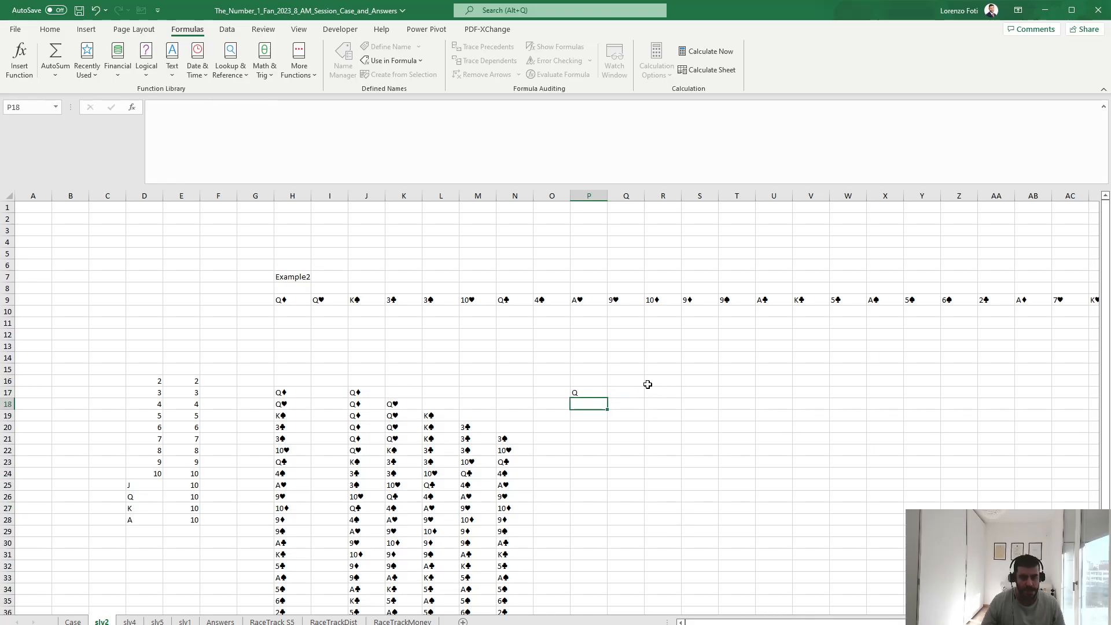
# Fill the P17 SUBSTITUTE formula right through T17 and check the copied references
pyautogui.press('Up')
pyautogui.hotkey('shift', 'Right')
pyautogui.hotkey('shift', 'Right')
pyautogui.hotkey('shift', 'Right')
pyautogui.hotkey('shift', 'Right')
pyautogui.hotkey('ctrl', 'r')
pyautogui.click(648, 392)
pyautogui.press('Right')
pyautogui.press('Right')
pyautogui.press('F2')
pyautogui.press('Escape')
# Label the rank columns C1, C2, C3, C4 and C5 in P16:T16
pyautogui.press('Left')
pyautogui.press('Left')
pyautogui.press('Left')
pyautogui.press('Left')
pyautogui.press('Up')
pyautogui.write('C1')
pyautogui.press('Tab')
pyautogui.write('C2')
pyautogui.press('Tab')
pyautogui.write('C3')
pyautogui.press('Tab')
pyautogui.write('C4')
pyautogui.press('Tab')
pyautogui.write('C5')
pyautogui.press('Tab')
# Label the suit columns S1, S2, S3, S4 and S5 in U16:Y16, beside the rank labels
pyautogui.press('Down')
pyautogui.press('Left')
pyautogui.press('F2')
pyautogui.press('Tab')
pyautogui.press('Up')
pyautogui.press('Left')
pyautogui.press('Tab')
pyautogui.write('S')
pyautogui.press('Tab')
pyautogui.write('1')
pyautogui.press('Left')
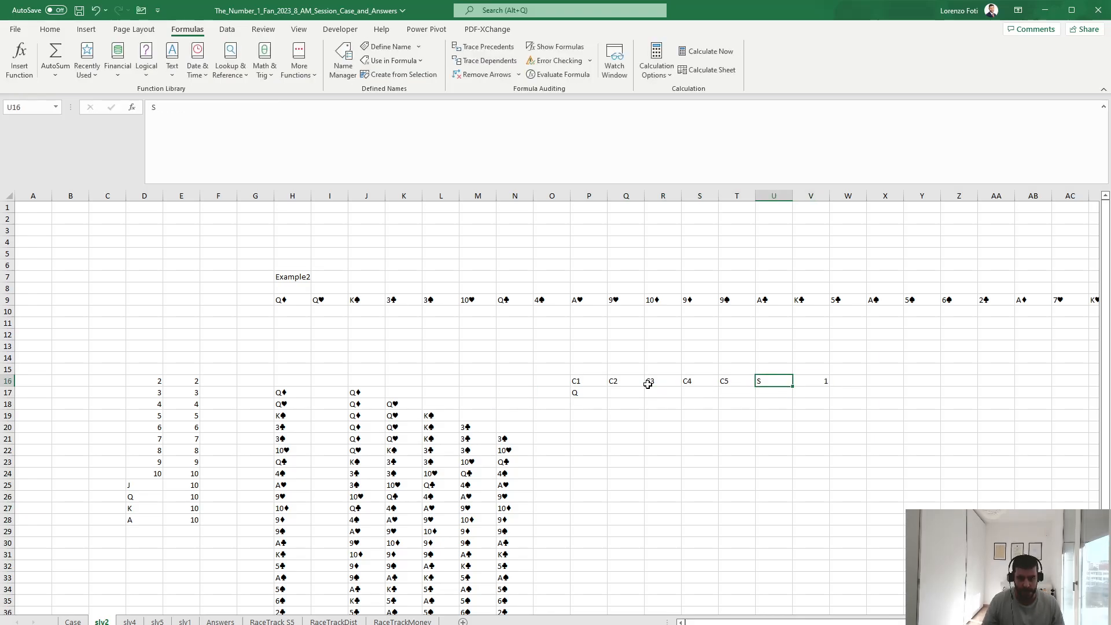
pyautogui.press('F2')
pyautogui.write('1')
pyautogui.press('Tab')
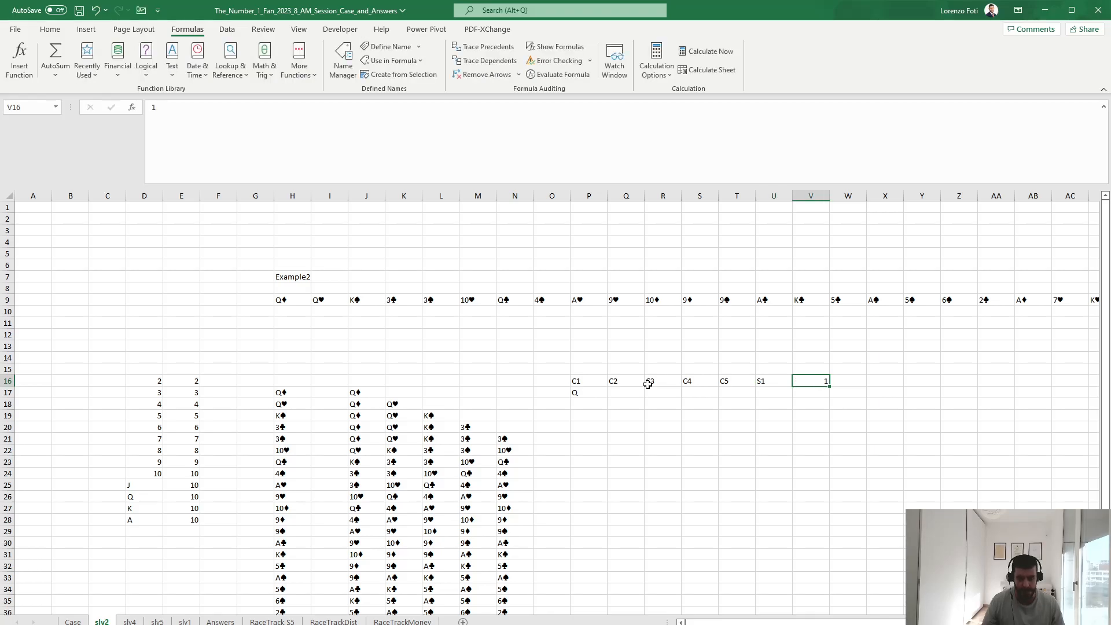
pyautogui.press('Tab')
pyautogui.write('S3')
pyautogui.press('Tab')
pyautogui.write('S4')
pyautogui.press('Tab')
pyautogui.write('S5')
pyautogui.press('Return')
# Enter RIGHT(J17;1) in U17 to extract the suit of the first card
pyautogui.press('Left')
pyautogui.press('Right')
pyautogui.write('+rig')
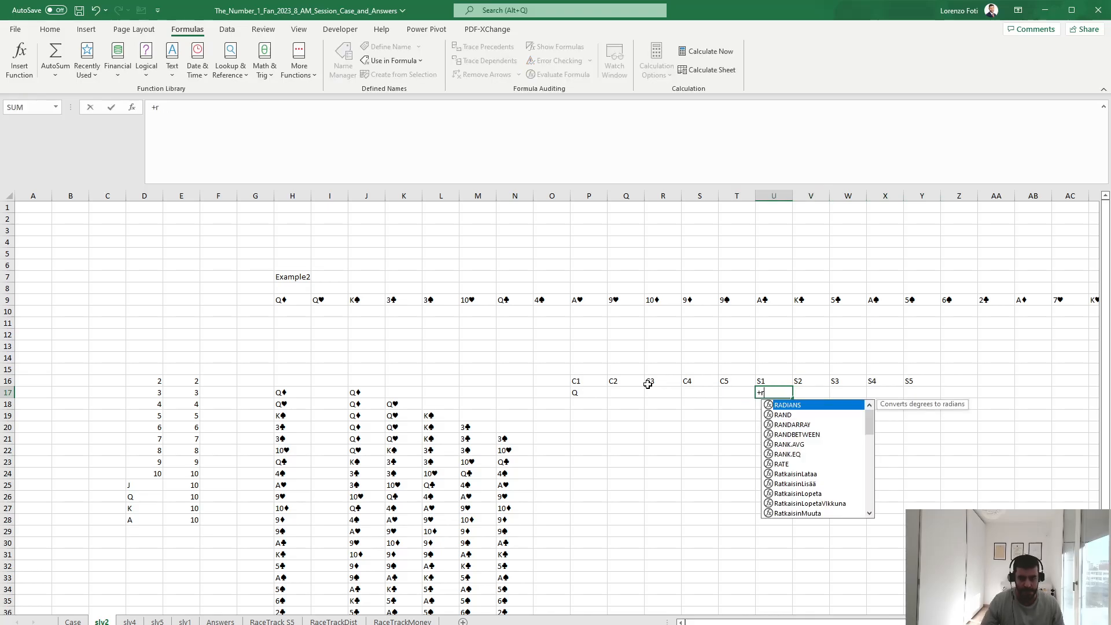
pyautogui.press('Tab')
pyautogui.hotkey('ctrl', 'Left')
pyautogui.hotkey('ctrl', 'Left')
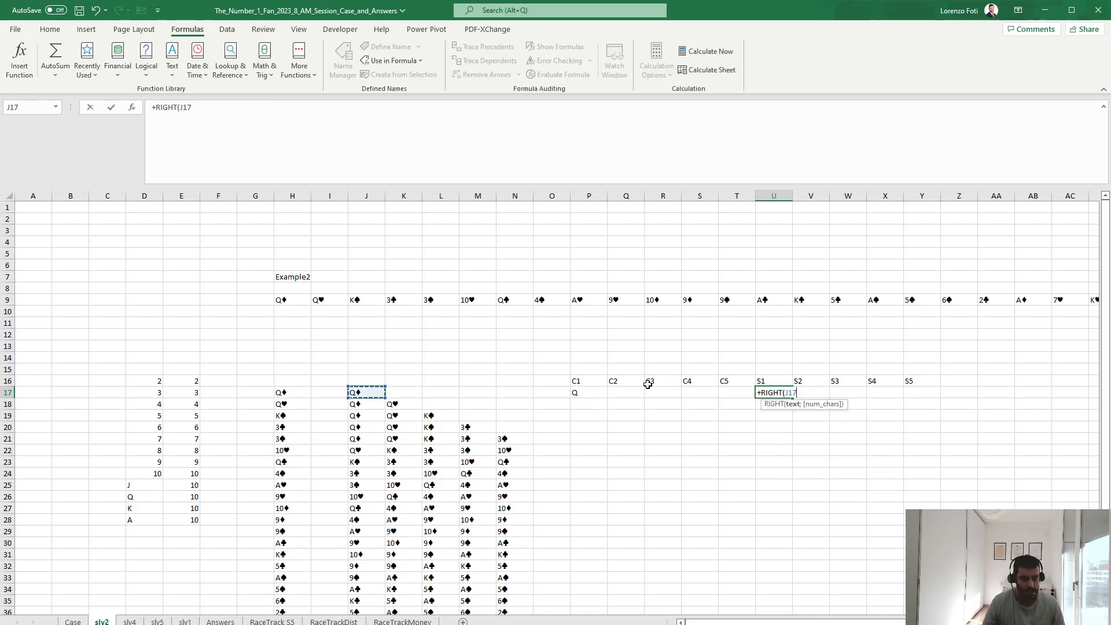
pyautogui.write(';1')
pyautogui.press('Return')
# Fill the U17 suit formula right through Y17
pyautogui.press('Up')
pyautogui.press('Right')
pyautogui.press('Right')
pyautogui.press('Right')
pyautogui.press('Right')
# Copy the rank and suit formulas in P17:Y17 down to row 43, alongside the five-card windows
pyautogui.hotkey('ctrl', 'Left')
pyautogui.hotkey('ctrl', 'Left')
pyautogui.hotkey('ctrl', 'Left')
pyautogui.press('Right')
pyautogui.hotkey('ctrl', 'Right')
pyautogui.hotkey('ctrl', 'shift', 'Right')
pyautogui.hotkey('ctrl', 'c')
pyautogui.press('Left')
pyautogui.press('Left')
pyautogui.hotkey('ctrl', 'Down')
pyautogui.hotkey('ctrl', 'Down')
pyautogui.press('Right')
pyautogui.press('Right')
pyautogui.hotkey('ctrl', 'shift', 'Up')
pyautogui.hotkey('ctrl', 'shift', 'Right')
pyautogui.hotkey('ctrl', 'v')
# Review the filled rank and suit columns on slv2 and the poker combination rules on the Case sheet
pyautogui.hotkey('ctrl', 'Up')
pyautogui.press('Right')
pyautogui.press('Right')
pyautogui.press('Right')
pyautogui.press('Right')
pyautogui.press('Right')
pyautogui.press('Right')
pyautogui.press('Right')
pyautogui.press('Right')
pyautogui.press('Right')
pyautogui.press('Right')
pyautogui.press('Right')
pyautogui.press('Right')
pyautogui.press('Right')
pyautogui.press('Right')
pyautogui.press('Right')
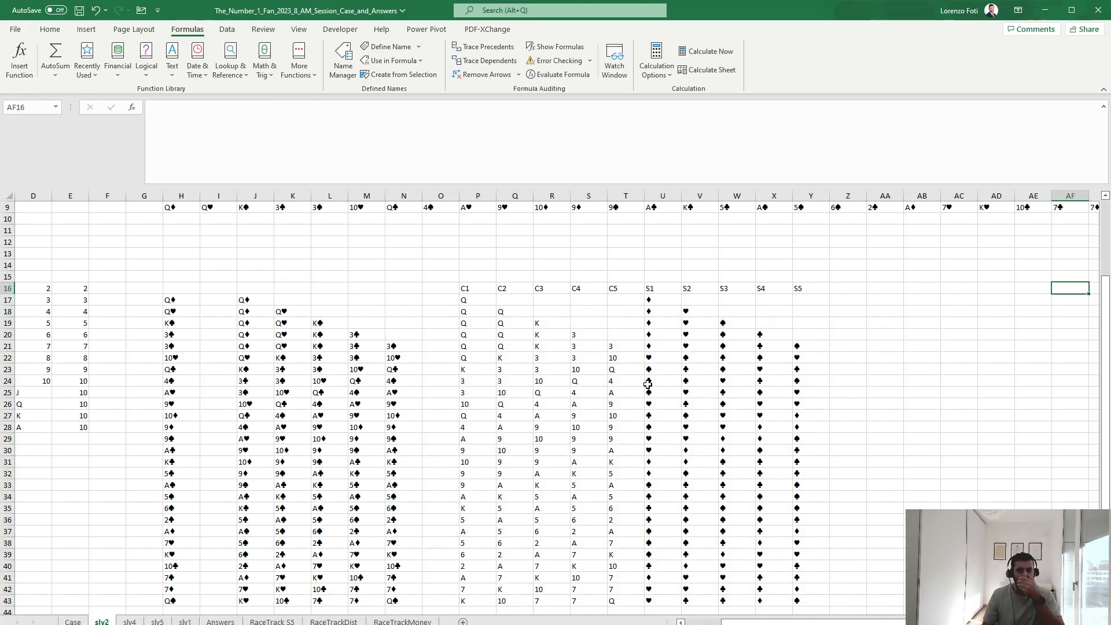
pyautogui.press('Left')
pyautogui.press('Left')
pyautogui.press('Left')
pyautogui.press('Left')
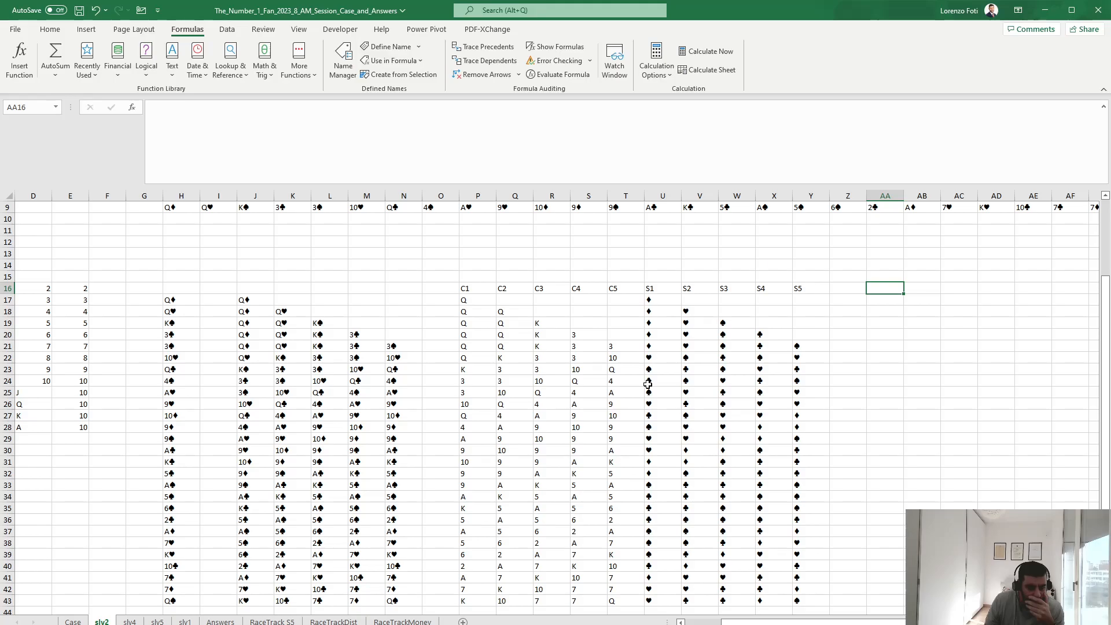
pyautogui.press('Right')
pyautogui.press('Right')
pyautogui.press('Right')
pyautogui.press('Right')
pyautogui.press('Right')
pyautogui.press('Right')
pyautogui.press('Right')
pyautogui.press('Right')
pyautogui.press('Right')
pyautogui.press('Left')
pyautogui.press('Left')
pyautogui.press('Left')
pyautogui.press('Left')
pyautogui.press('Left')
pyautogui.press('Left')
pyautogui.press('Left')
pyautogui.press('Left')
pyautogui.press('Left')
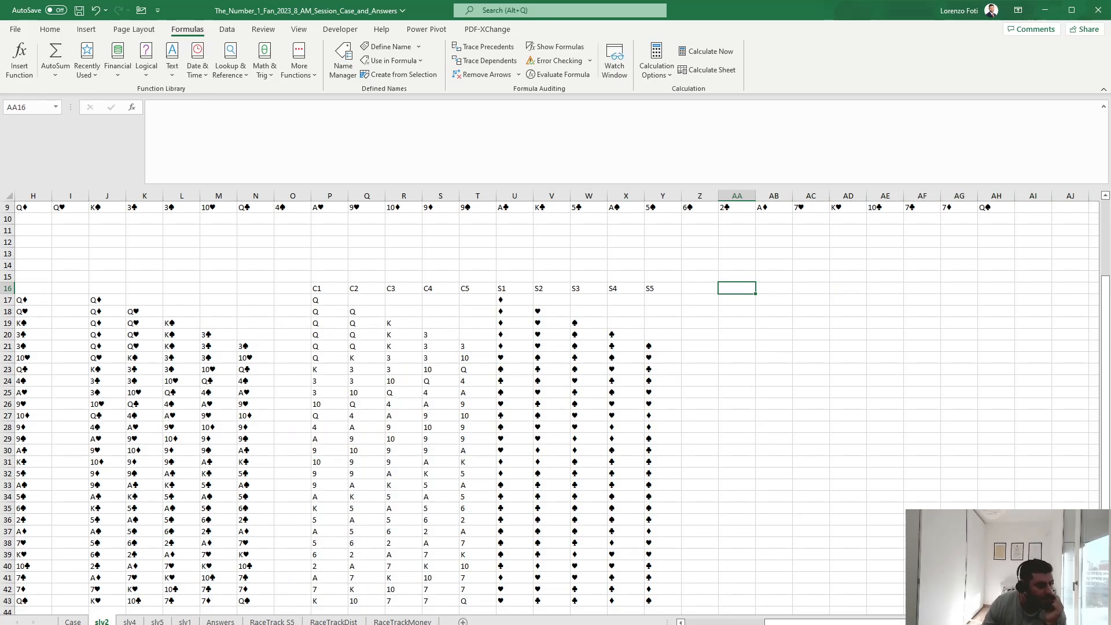
pyautogui.click(73, 621)
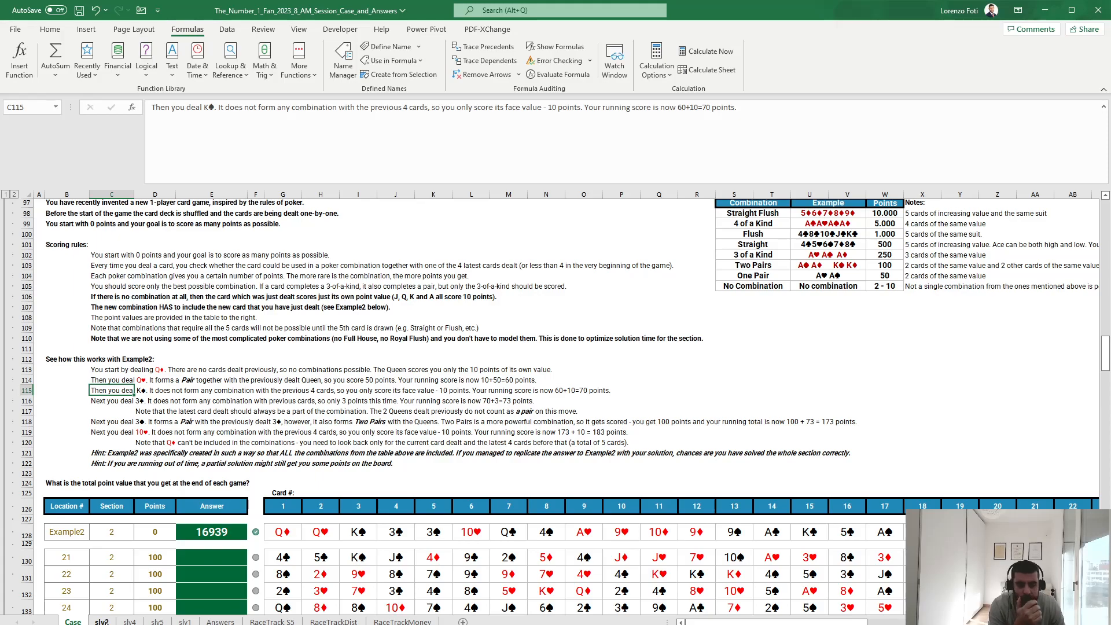
pyautogui.hotkey('ctrl', 'pagedown')
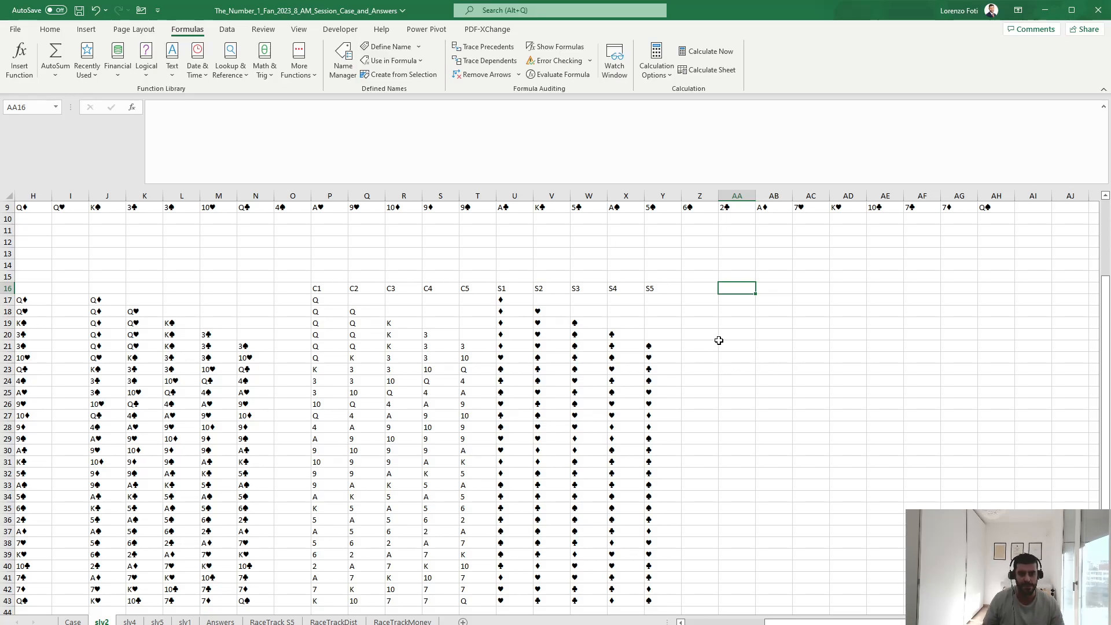
# Enter TRANSPOSE(cards) in AA15 to lay out the card ranks across row 15
pyautogui.press('Up')
pyautogui.write('+tr')
pyautogui.press('Tab')
pyautogui.write('car')
pyautogui.press('BackSpace')
pyautogui.write('ards)')
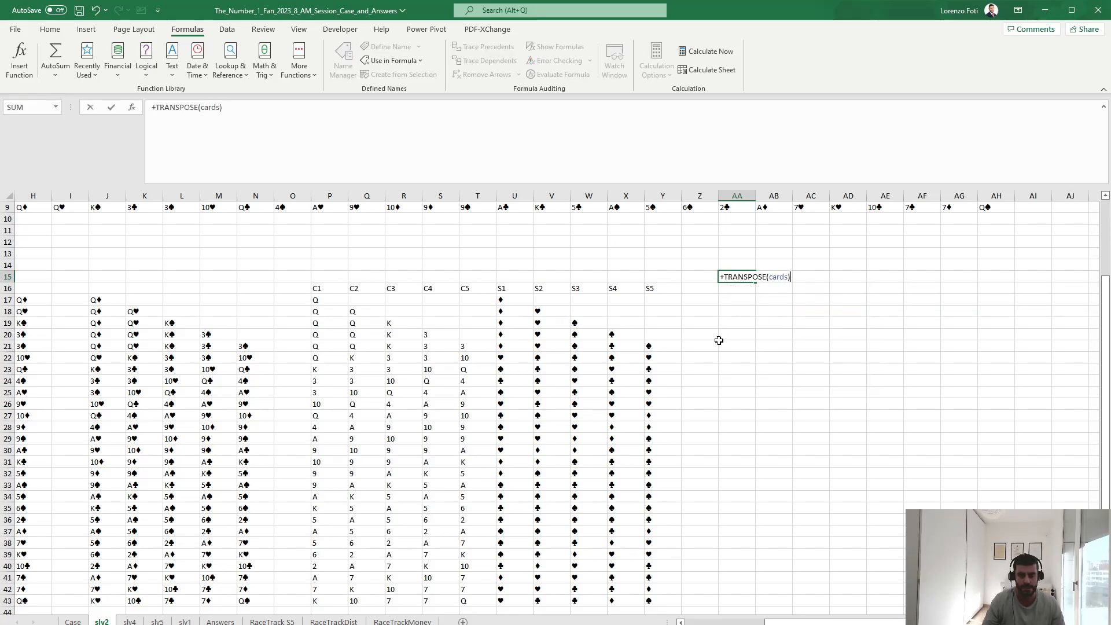
pyautogui.press('Return')
pyautogui.write('+c')
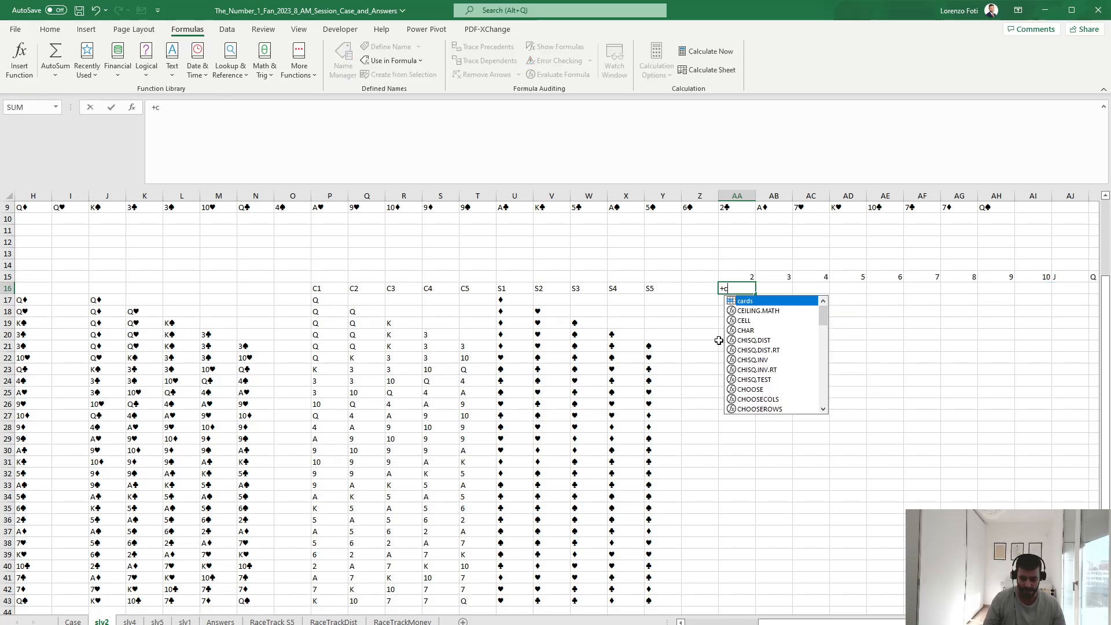
pyautogui.write('ountifs(')
pyautogui.press('Left')
pyautogui.press('Left')
pyautogui.press('Left')
pyautogui.press('Left')
pyautogui.press('Left')
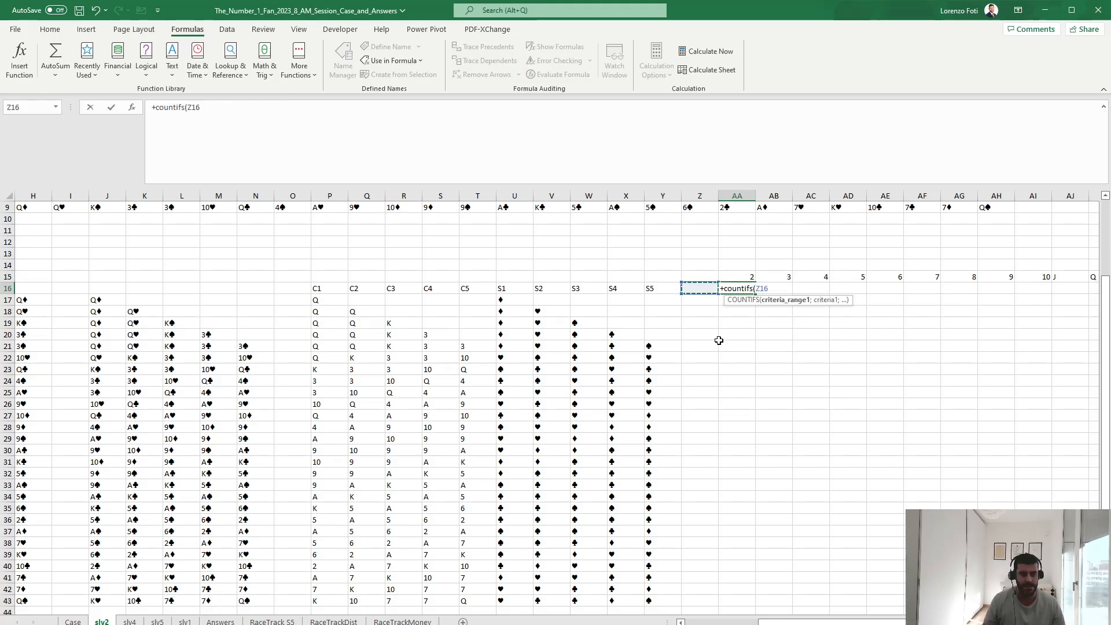
pyautogui.press('Escape')
# Enter COUNTIFS($P17:$T17;AA$15) in AA17 to count the first rank within the row's five cards
pyautogui.press('Down')
pyautogui.write('+counti')
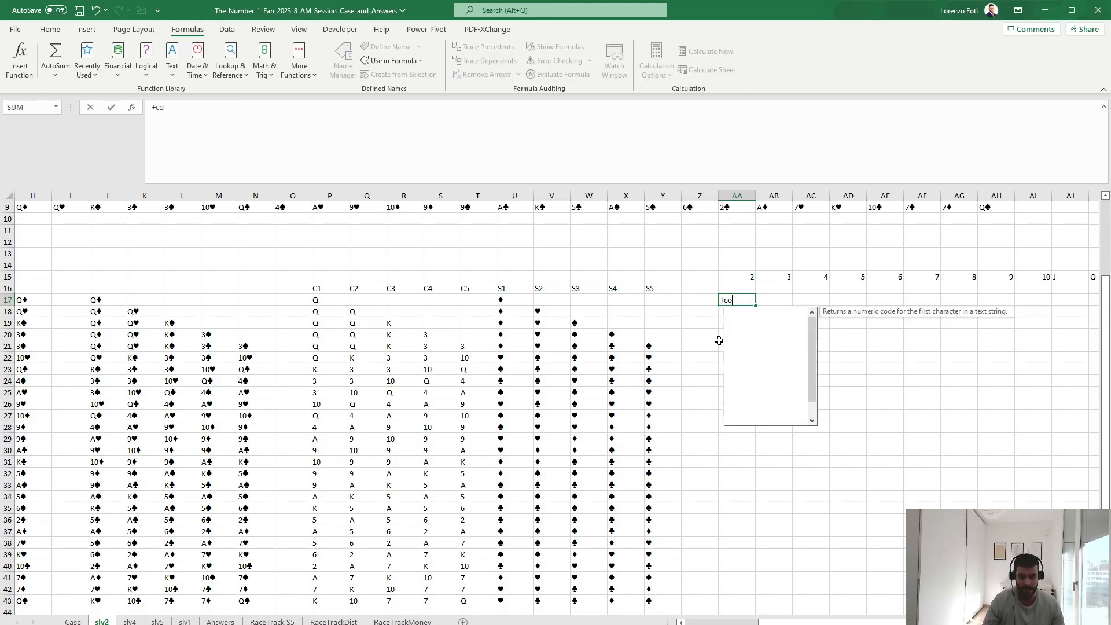
pyautogui.press('Down')
pyautogui.press('Tab')
pyautogui.press('Left')
pyautogui.press('Left')
pyautogui.press('Left')
pyautogui.press('Left')
pyautogui.press('Left')
pyautogui.press('Left')
pyautogui.press('Left')
pyautogui.press('Left')
pyautogui.press('Left')
pyautogui.press('Left')
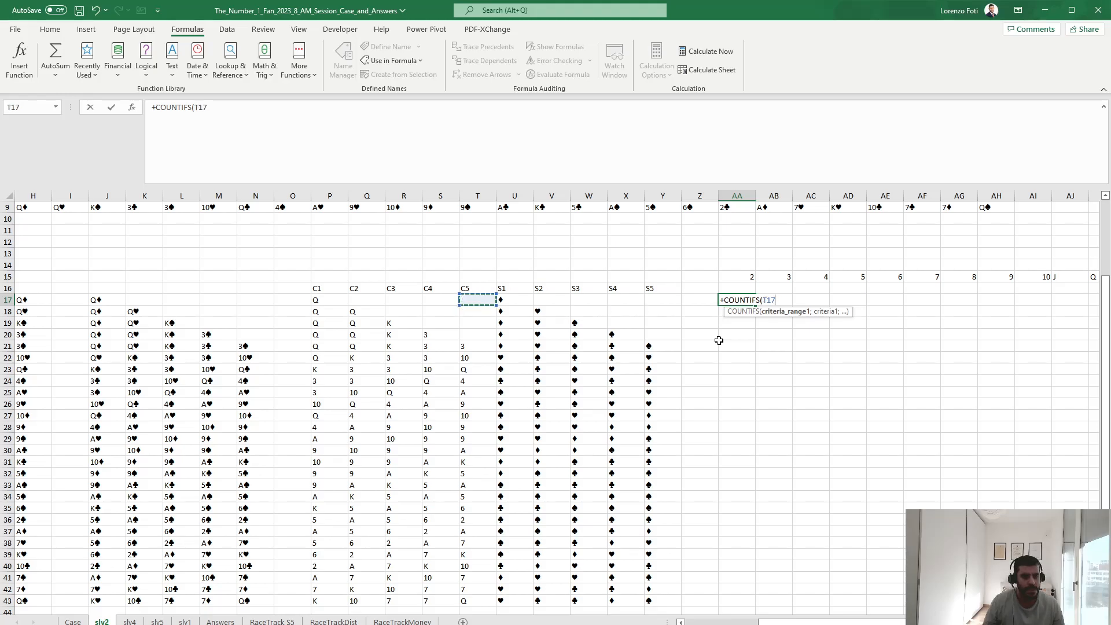
pyautogui.press('Left')
pyautogui.hotkey('shift', 'Right')
pyautogui.hotkey('shift', 'Right')
pyautogui.hotkey('shift', 'Right')
pyautogui.hotkey('shift', 'Right')
pyautogui.write(';')
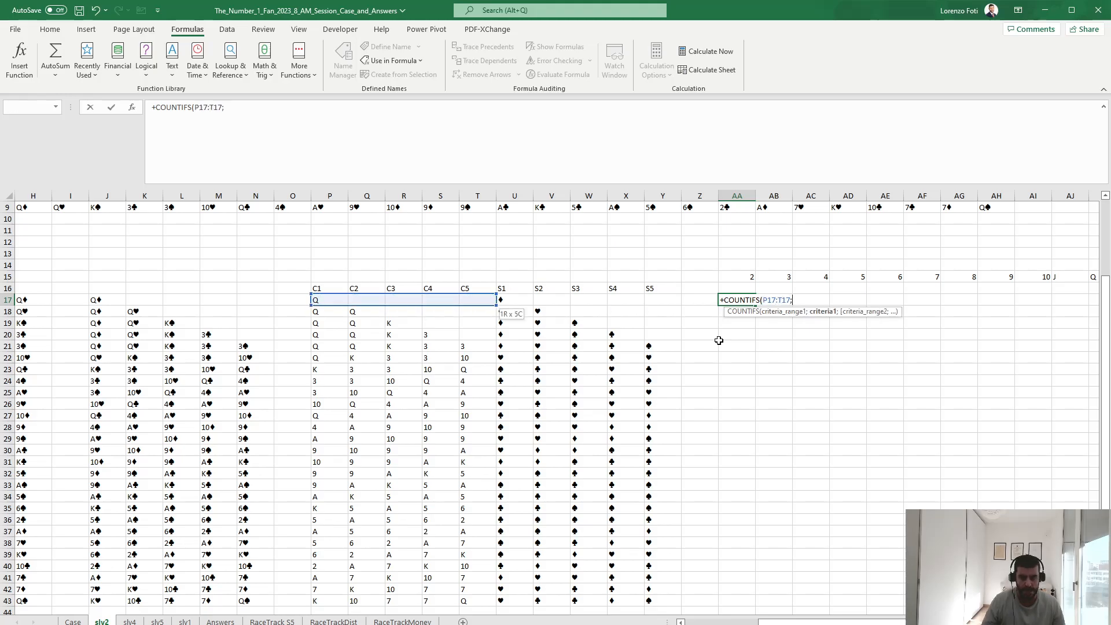
pyautogui.press('Up')
pyautogui.press('Up')
pyautogui.press('F4')
pyautogui.press('F4')
pyautogui.write(')')
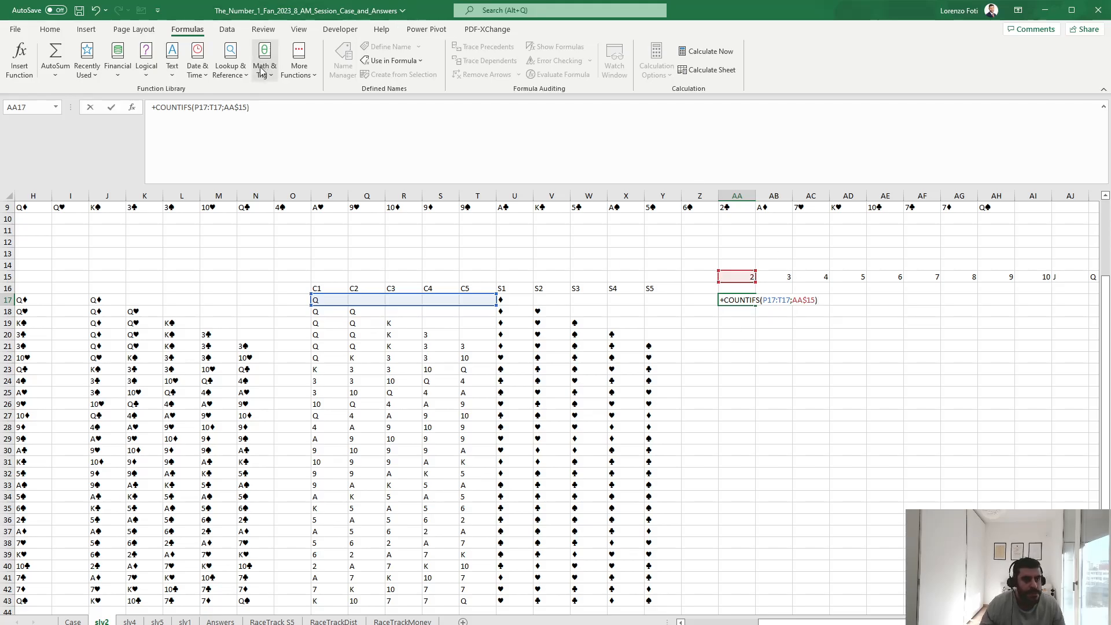
pyautogui.click(195, 110)
pyautogui.write('$')
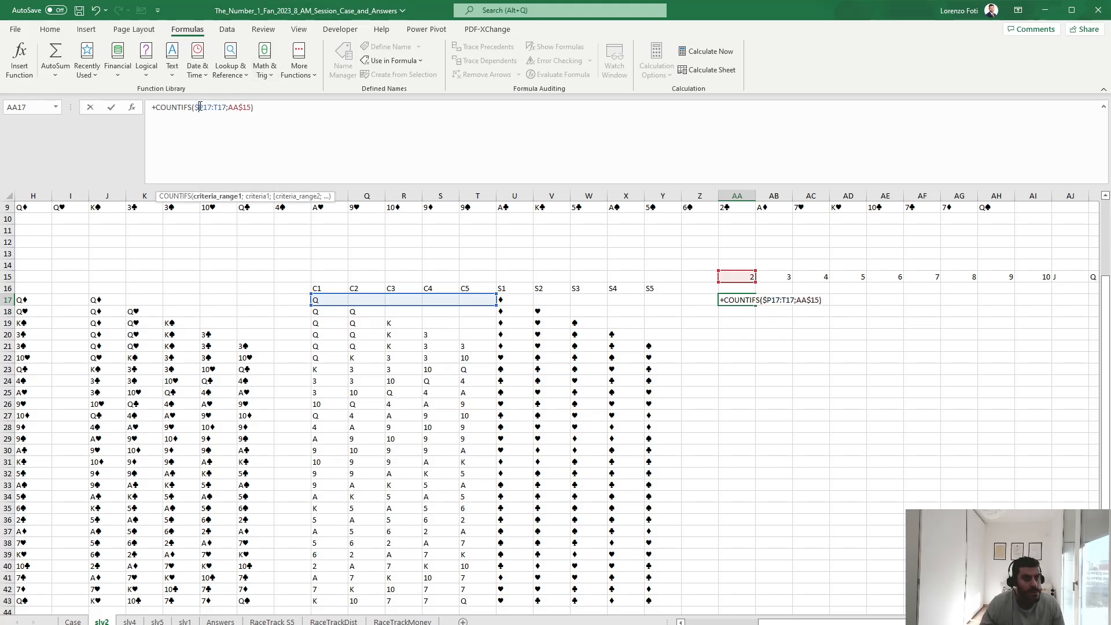
pyautogui.click(212, 107)
pyautogui.write('$')
pyautogui.hotkey('ctrl', 'Return')
# Fill the AA17 rank count formula right through AM17, under all the rank headers
pyautogui.hotkey('ctrl', 'c')
pyautogui.press('Right')
pyautogui.hotkey('shift', 'Right')
pyautogui.hotkey('shift', 'Right')
pyautogui.hotkey('shift', 'Right')
pyautogui.hotkey('shift', 'Right')
pyautogui.hotkey('shift', 'Right')
pyautogui.hotkey('shift', 'Right')
pyautogui.hotkey('shift', 'Right')
pyautogui.hotkey('shift', 'Right')
pyautogui.hotkey('shift', 'Right')
pyautogui.hotkey('shift', 'Right')
pyautogui.hotkey('shift', 'Right')
pyautogui.hotkey('shift', 'Right')
pyautogui.hotkey('shift', 'Right')
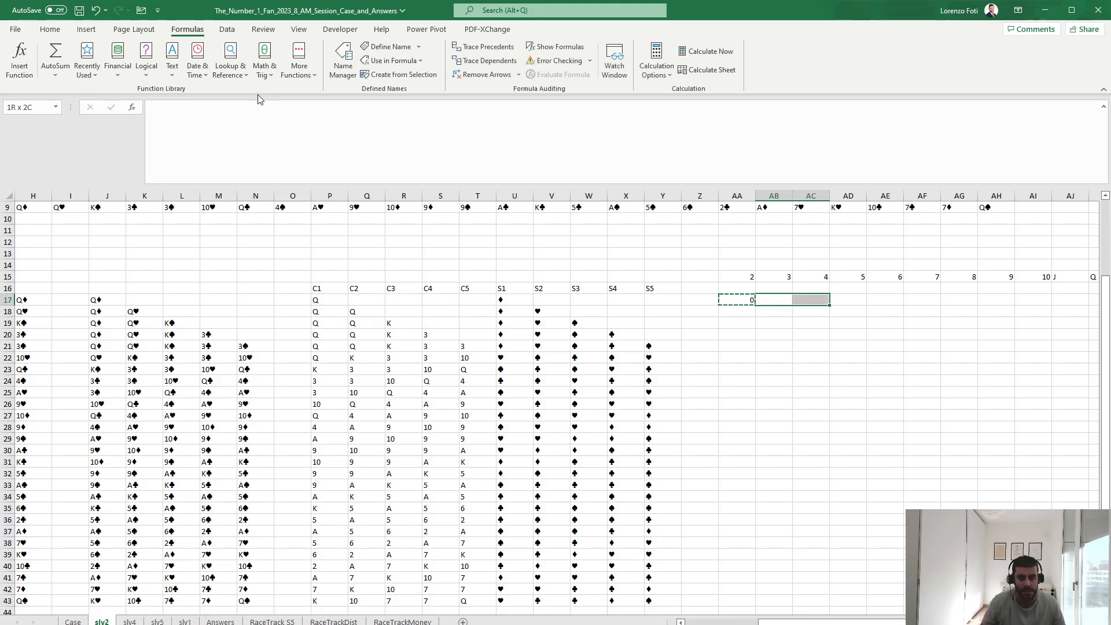
pyautogui.hotkey('shift', 'Left')
pyautogui.hotkey('shift', 'Left')
pyautogui.hotkey('ctrl', 'v')
# Copy the rank count formulas in AA17:AM17 down to row 43
pyautogui.press('Left')
pyautogui.hotkey('ctrl', 'shift', 'Right')
pyautogui.hotkey('ctrl', 'c')
pyautogui.press('Down')
pyautogui.hotkey('shift', 'Down')
pyautogui.hotkey('shift', 'Down')
pyautogui.hotkey('shift', 'Down')
pyautogui.hotkey('shift', 'Down')
pyautogui.hotkey('shift', 'Down')
pyautogui.hotkey('shift', 'Down')
pyautogui.hotkey('shift', 'Down')
pyautogui.hotkey('shift', 'Down')
pyautogui.hotkey('shift', 'Down')
pyautogui.hotkey('shift', 'Down')
pyautogui.hotkey('shift', 'Down')
pyautogui.hotkey('shift', 'Down')
pyautogui.hotkey('shift', 'Down')
pyautogui.hotkey('shift', 'Down')
pyautogui.hotkey('shift', 'Down')
pyautogui.hotkey('shift', 'Down')
pyautogui.hotkey('shift', 'Down')
pyautogui.hotkey('shift', 'Down')
pyautogui.hotkey('shift', 'Down')
pyautogui.hotkey('shift', 'Down')
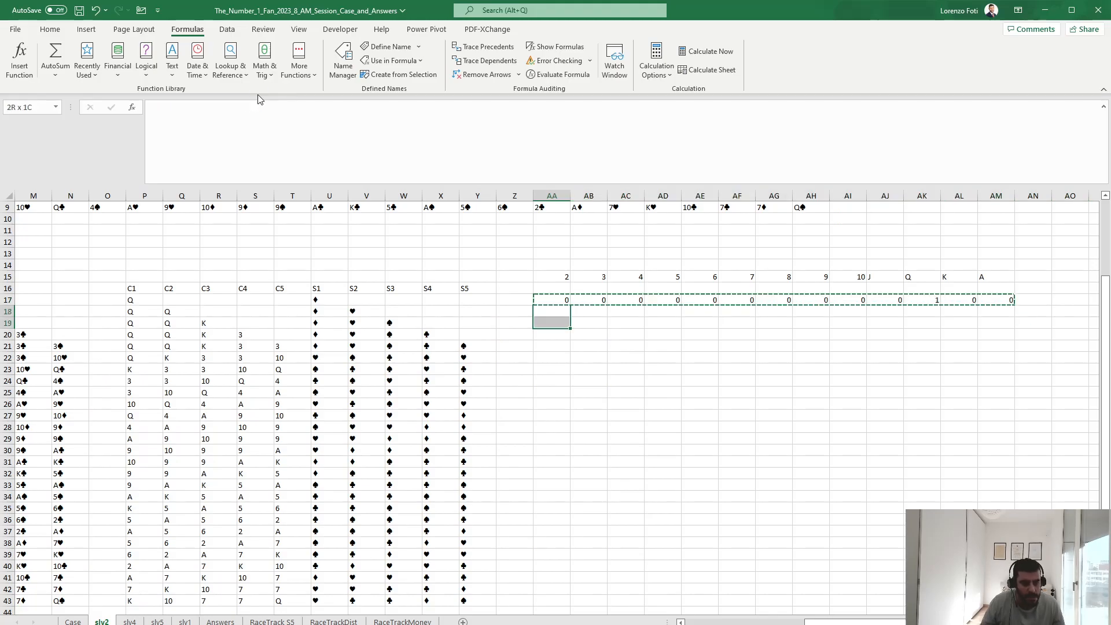
pyautogui.hotkey('shift', 'Down')
pyautogui.hotkey('shift', 'Right')
pyautogui.hotkey('shift', 'Right')
pyautogui.hotkey('shift', 'Right')
pyautogui.hotkey('shift', 'Right')
pyautogui.hotkey('shift', 'Right')
pyautogui.hotkey('shift', 'Right')
pyautogui.hotkey('shift', 'Right')
pyautogui.hotkey('shift', 'Right')
pyautogui.hotkey('shift', 'Right')
pyautogui.hotkey('shift', 'Right')
pyautogui.hotkey('shift', 'Right')
pyautogui.hotkey('shift', 'Right')
pyautogui.hotkey('ctrl', 'v')
# Check the filled rank counts on slv2 against the poker combinations and scoring rules on the Case sheet
pyautogui.press('Right')
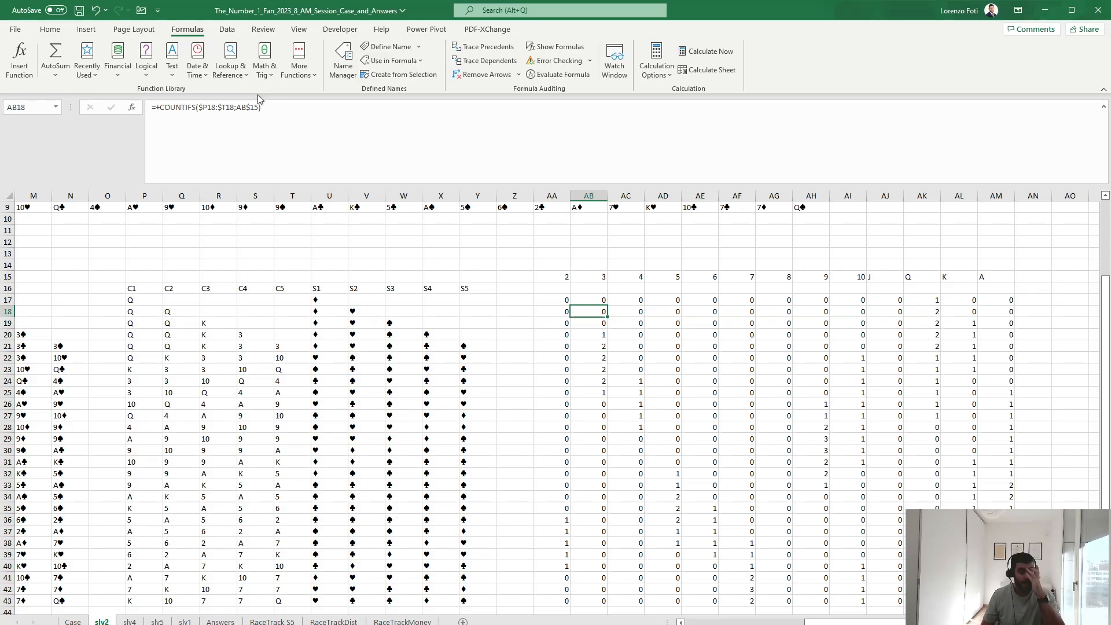
pyautogui.press('Down')
pyautogui.press('Down')
pyautogui.press('Down')
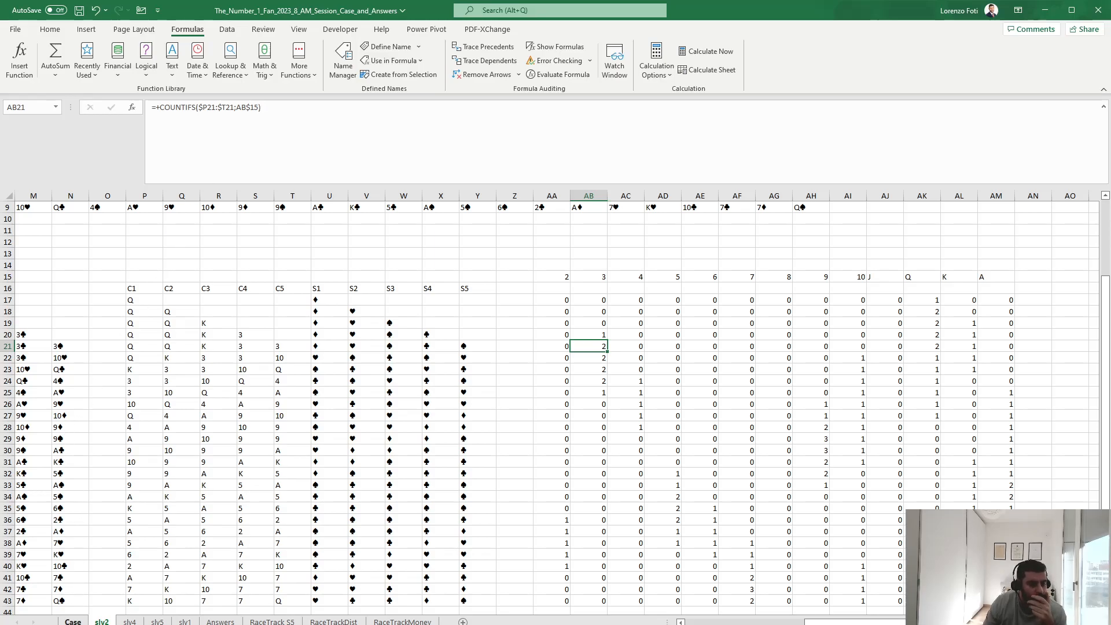
pyautogui.hotkey('ctrl', 'pageup')
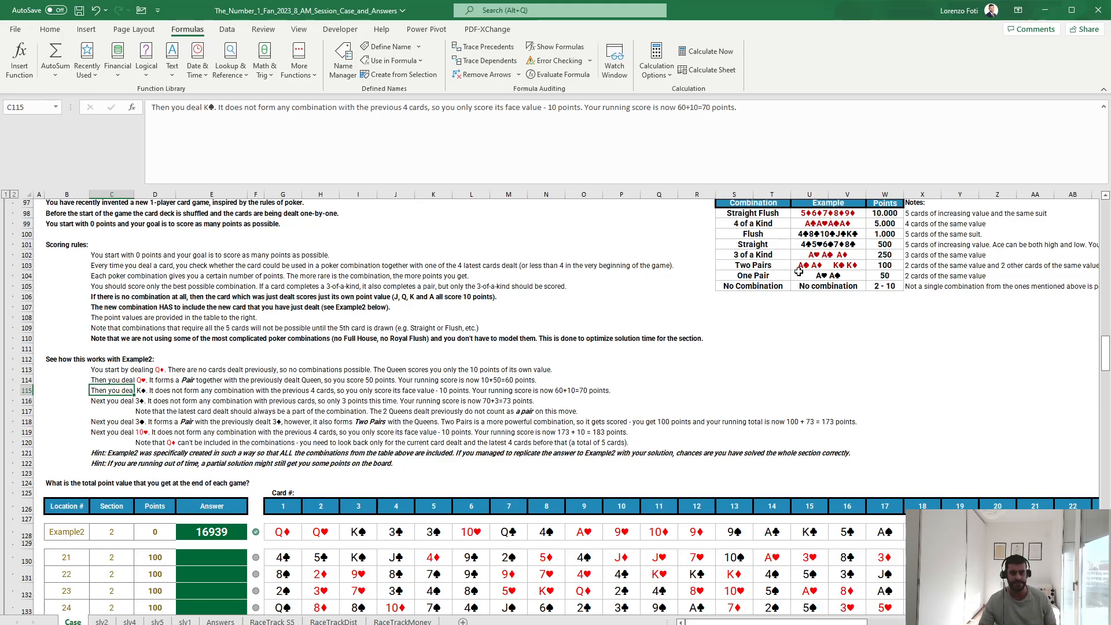
pyautogui.click(113, 620)
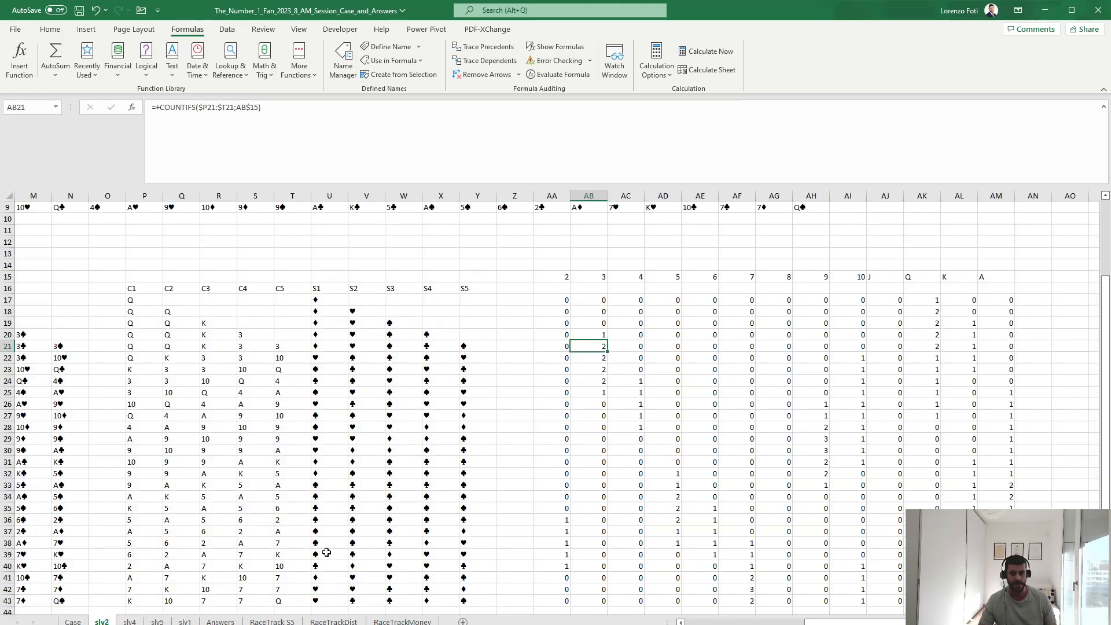
pyautogui.click(1045, 301)
pyautogui.moveTo(1045, 301); pyautogui.dragTo(1059, 300)
pyautogui.click(965, 300)
pyautogui.click(966, 278)
pyautogui.write('+tra')
pyautogui.press('Tab')
pyautogui.write('un')
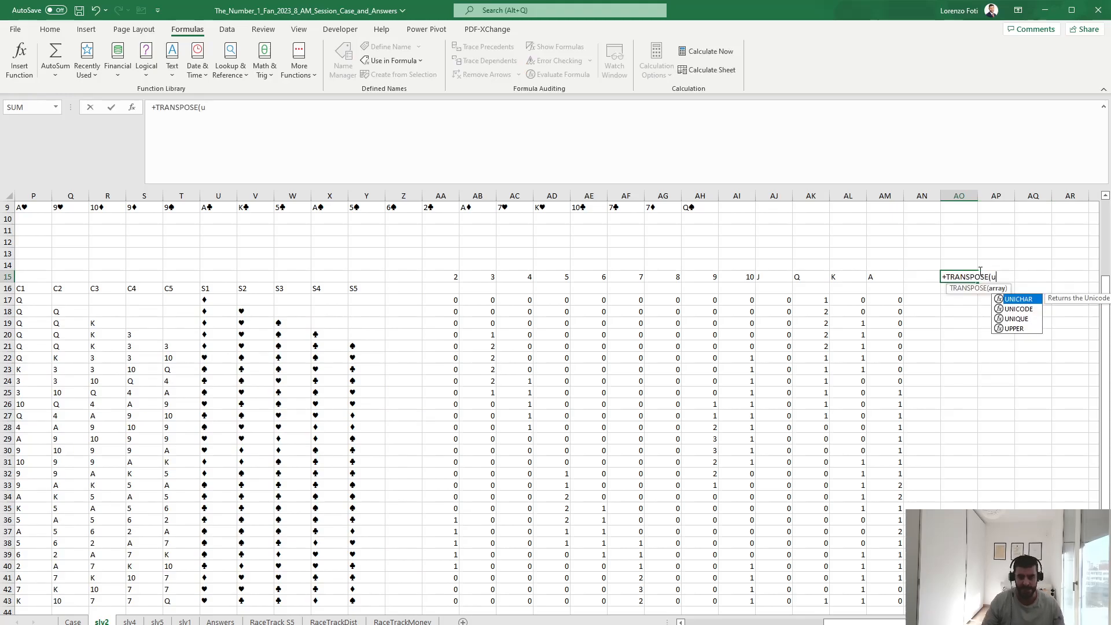
pyautogui.press('Tab')
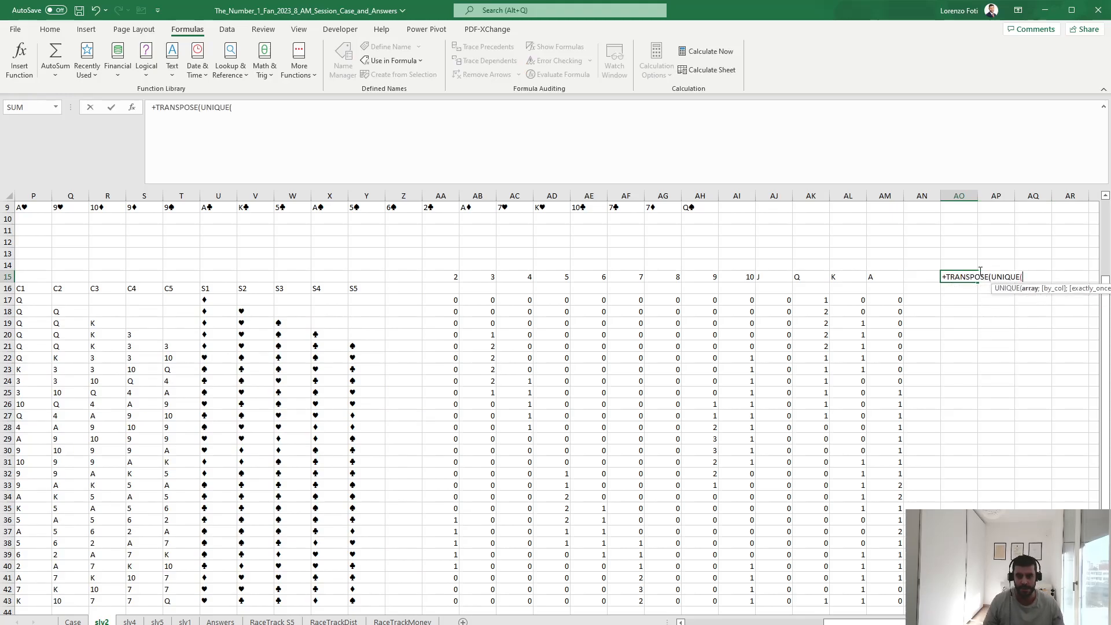
pyautogui.write('tra')
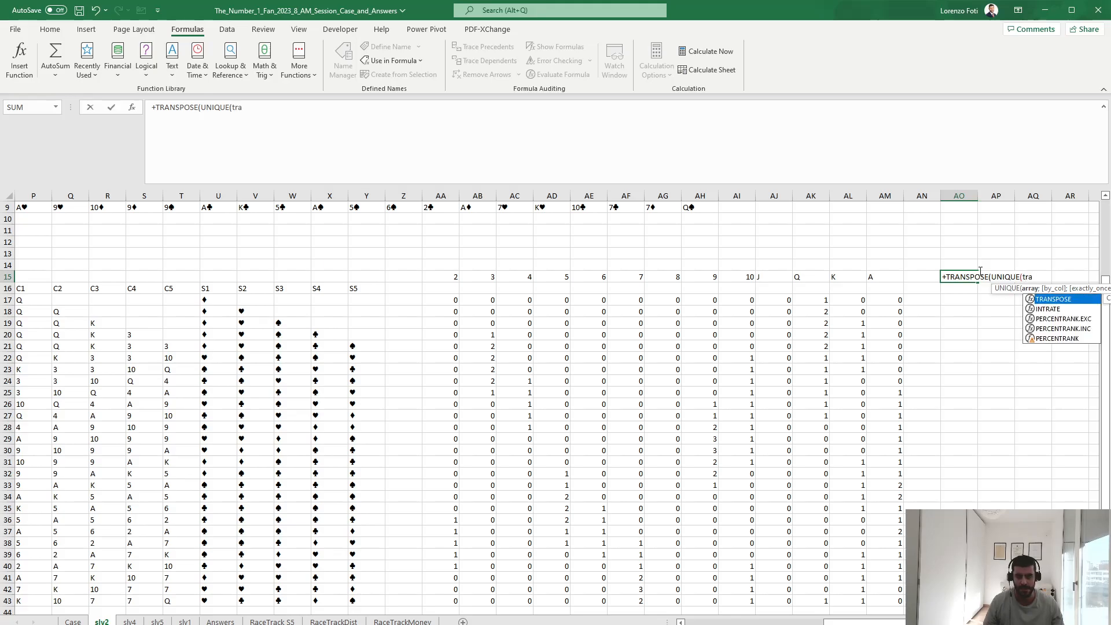
pyautogui.press('Tab')
pyautogui.press('Down')
pyautogui.press('Left')
pyautogui.press('Down')
pyautogui.press('Left')
pyautogui.press('Left')
pyautogui.press('Left')
pyautogui.hotkey('ctrl', 'Left')
pyautogui.press('Left')
pyautogui.press('Left')
pyautogui.press('Home')
pyautogui.press('Right')
pyautogui.press('Right')
pyautogui.press('Right')
pyautogui.press('Right')
pyautogui.press('Right')
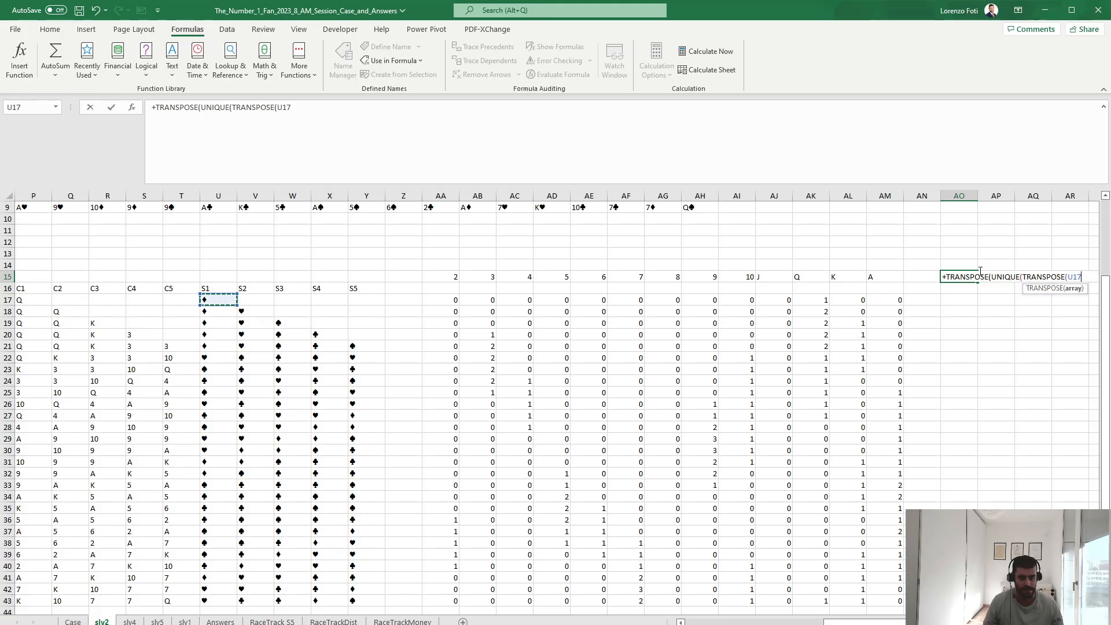
pyautogui.hotkey('ctrl', 'shift', 'Down')
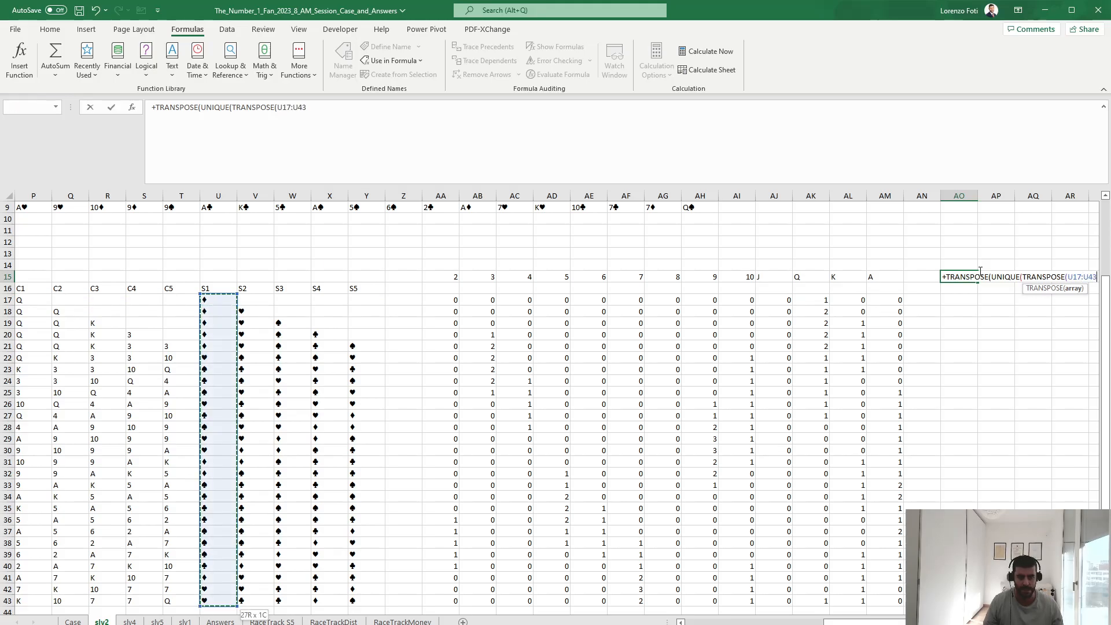
pyautogui.press('Escape')
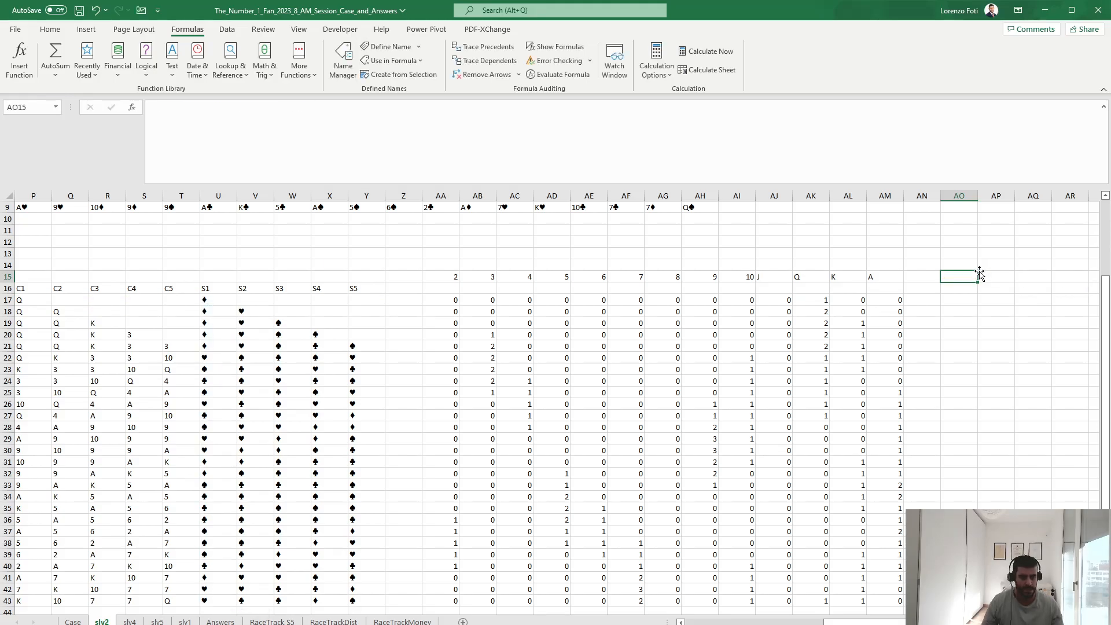
# Copy the suit symbols in U17:U30 and paste them as values starting at AP3
pyautogui.moveTo(219, 301); pyautogui.dragTo(215, 450)
pyautogui.hotkey('ctrl', 'c')
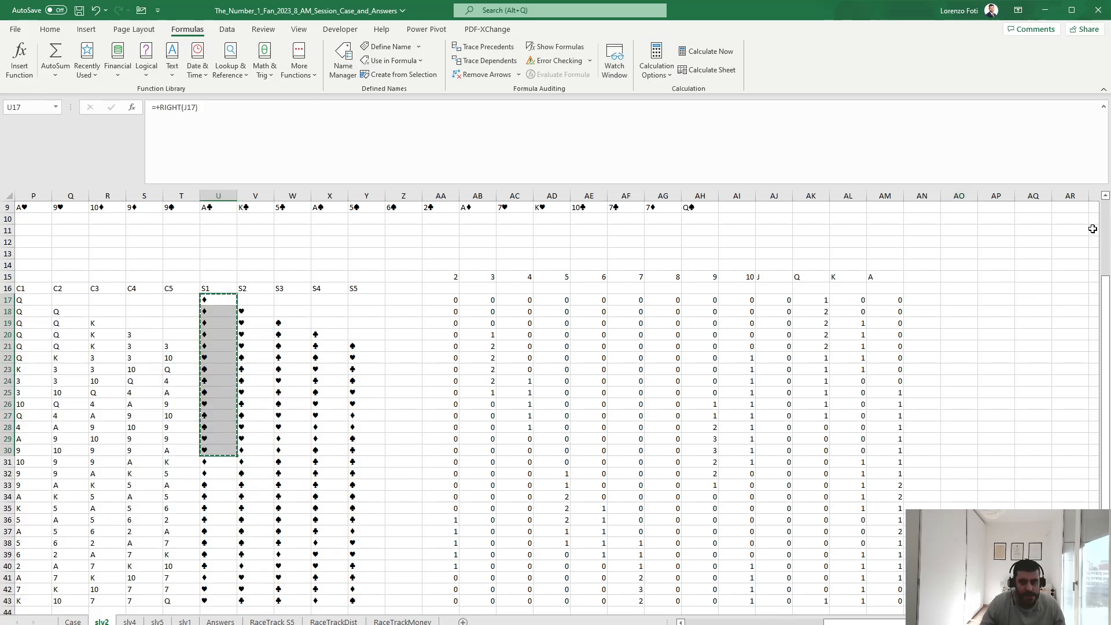
pyautogui.scroll(3, 1041, 243)
pyautogui.click(996, 232)
pyautogui.hotkey('alt', 'h')
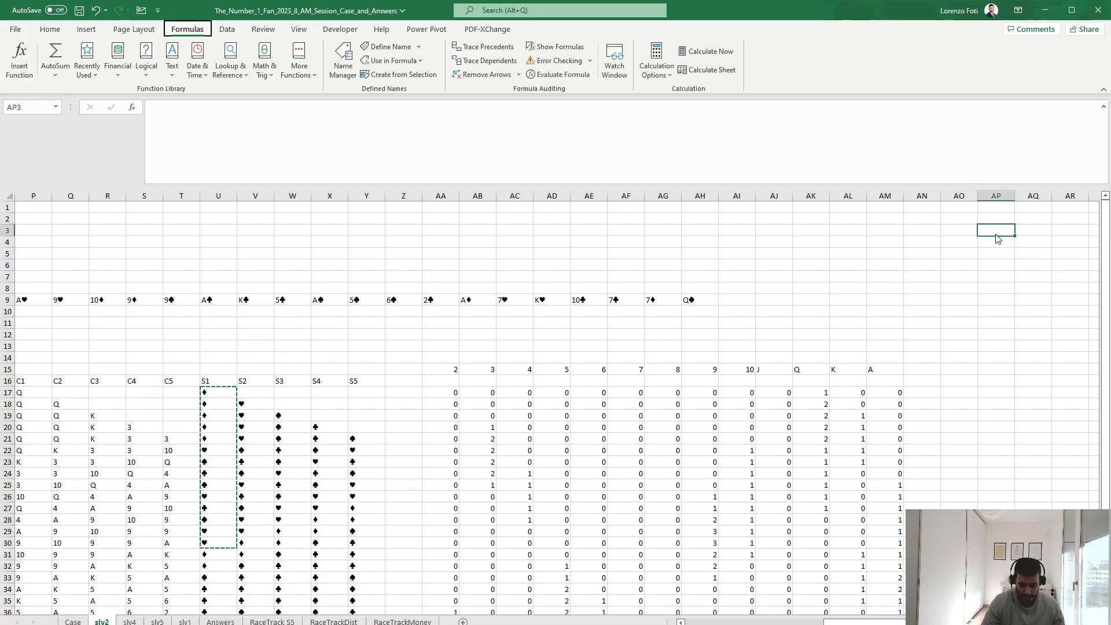
pyautogui.press('v')
pyautogui.press('v')
pyautogui.press('Escape')
pyautogui.press('Up')
# Remove the duplicates from the pasted suit list in AP3:AP16
pyautogui.click(995, 234)
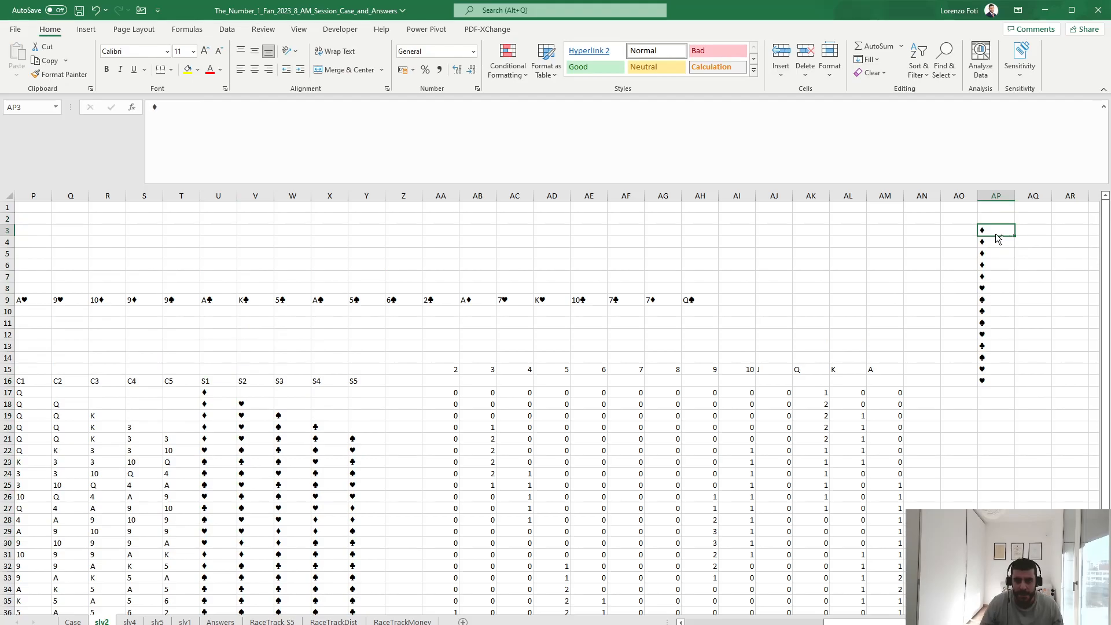
pyautogui.hotkey('ctrl', 'shift', 'Down')
pyautogui.click(227, 29)
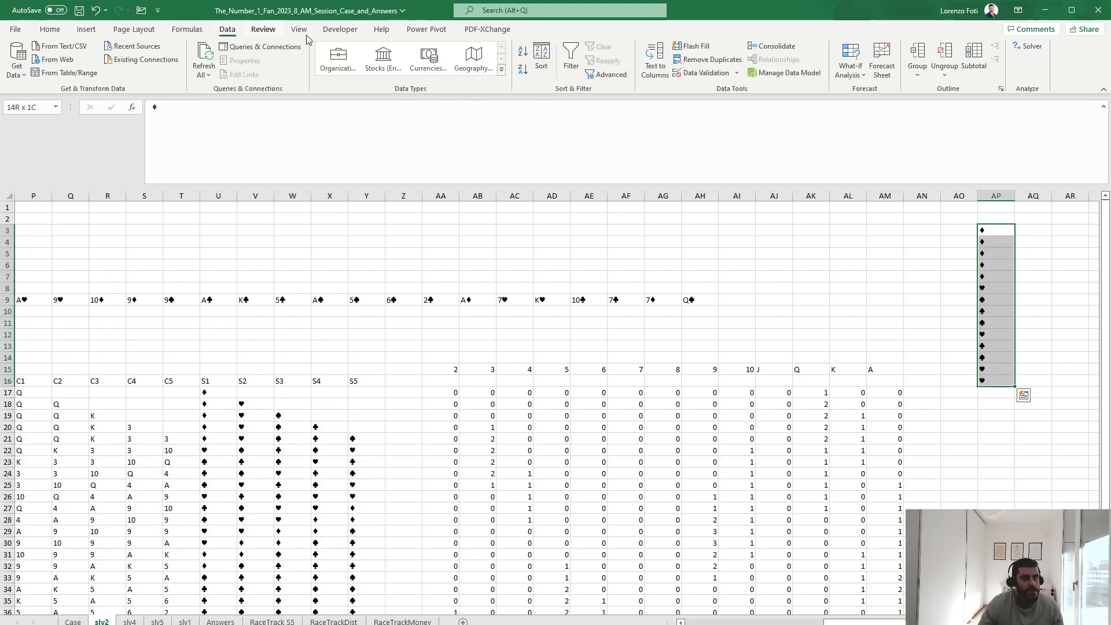
pyautogui.click(707, 59)
pyautogui.click(609, 354)
pyautogui.click(999, 443)
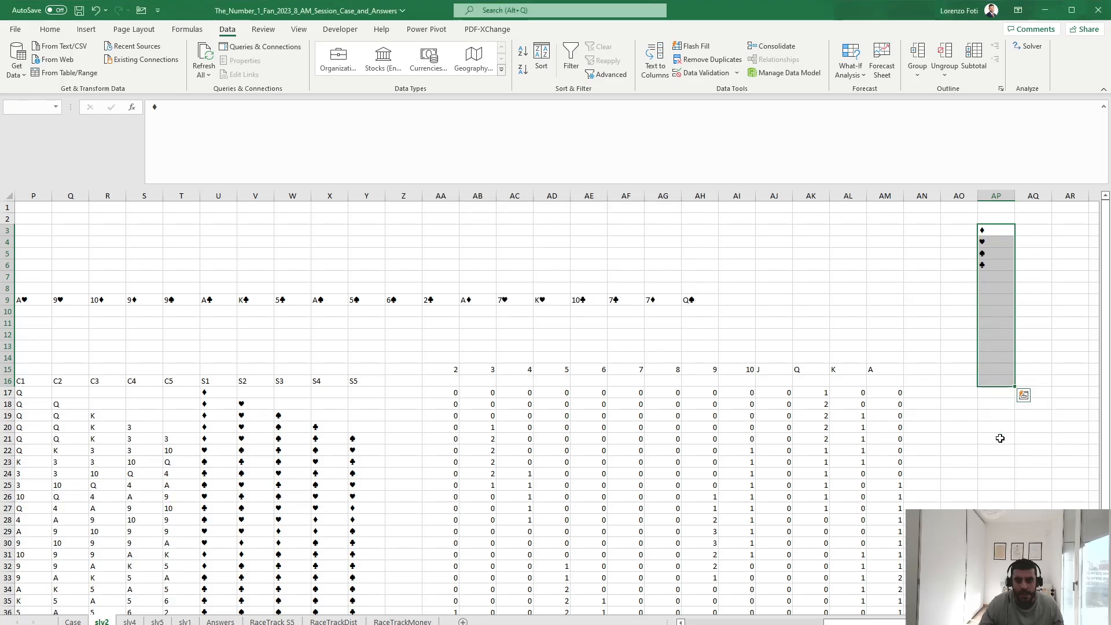
# Enter TRANSPOSE(AP3:AP6) in AO15 to lay out the four suits across row 15
pyautogui.click(966, 369)
pyautogui.write('+tr')
pyautogui.press('Tab')
pyautogui.press('Right')
pyautogui.hotkey('ctrl', 'Up')
pyautogui.hotkey('ctrl', 'Up')
pyautogui.hotkey('ctrl', 'shift', 'Down')
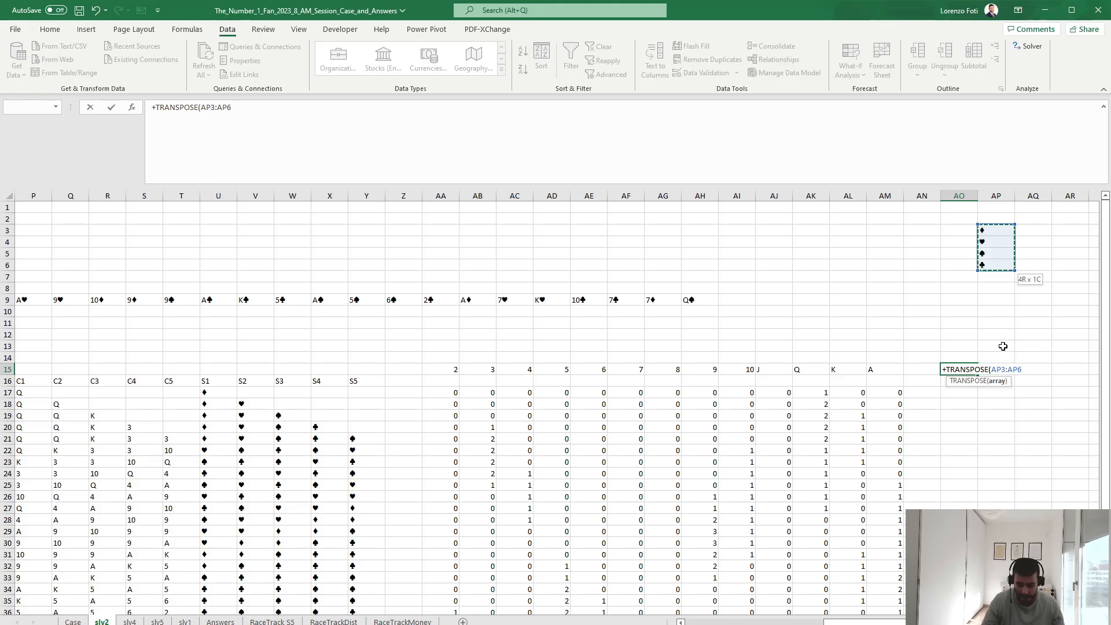
pyautogui.press('Return')
# Enter =+COUNTIFS($U17:$Y17;AO$15) in AO17 to count the first suit among the row's five suit cells
pyautogui.press('Down')
pyautogui.write('+cou')
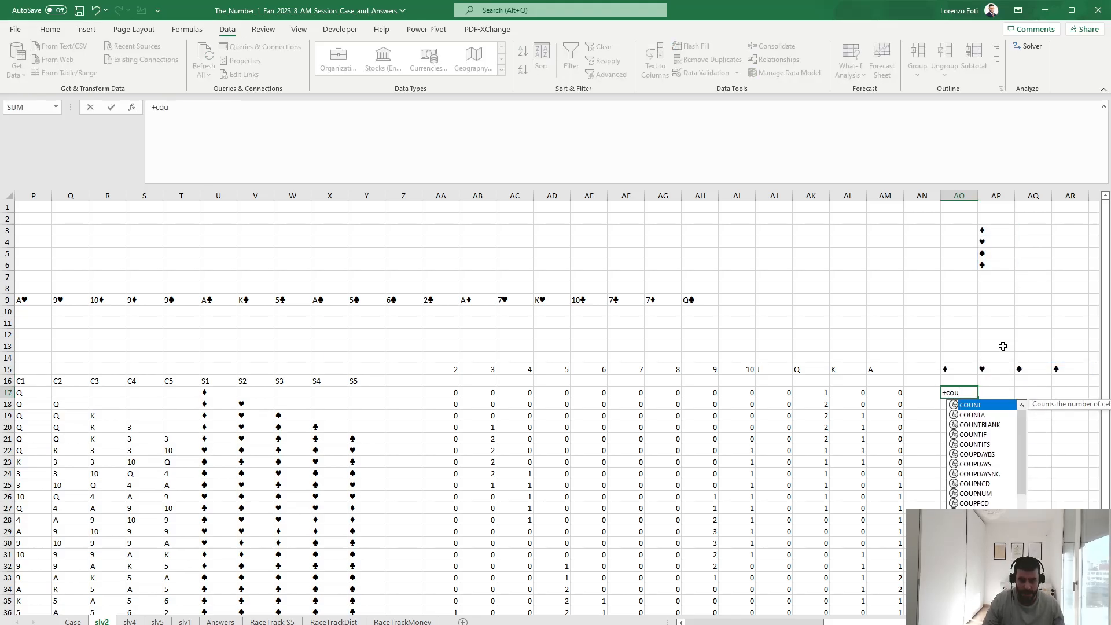
pyautogui.write('ntifs(')
pyautogui.press('Left')
pyautogui.press('Left')
pyautogui.press('Left')
pyautogui.press('Left')
pyautogui.press('Left')
pyautogui.press('Left')
pyautogui.press('Left')
pyautogui.press('Left')
pyautogui.press('Left')
pyautogui.press('Left')
pyautogui.press('Left')
pyautogui.press('Left')
pyautogui.press('Left')
pyautogui.press('Left')
pyautogui.press('Left')
pyautogui.press('Left')
pyautogui.press('Left')
pyautogui.press('Left')
pyautogui.press('Left')
pyautogui.press('Left')
pyautogui.press('Left')
pyautogui.press('Right')
pyautogui.hotkey('shift', 'Right')
pyautogui.hotkey('shift', 'Right')
pyautogui.hotkey('shift', 'Right')
pyautogui.hotkey('shift', 'Right')
pyautogui.press('F4')
pyautogui.press('F4')
pyautogui.press('F4')
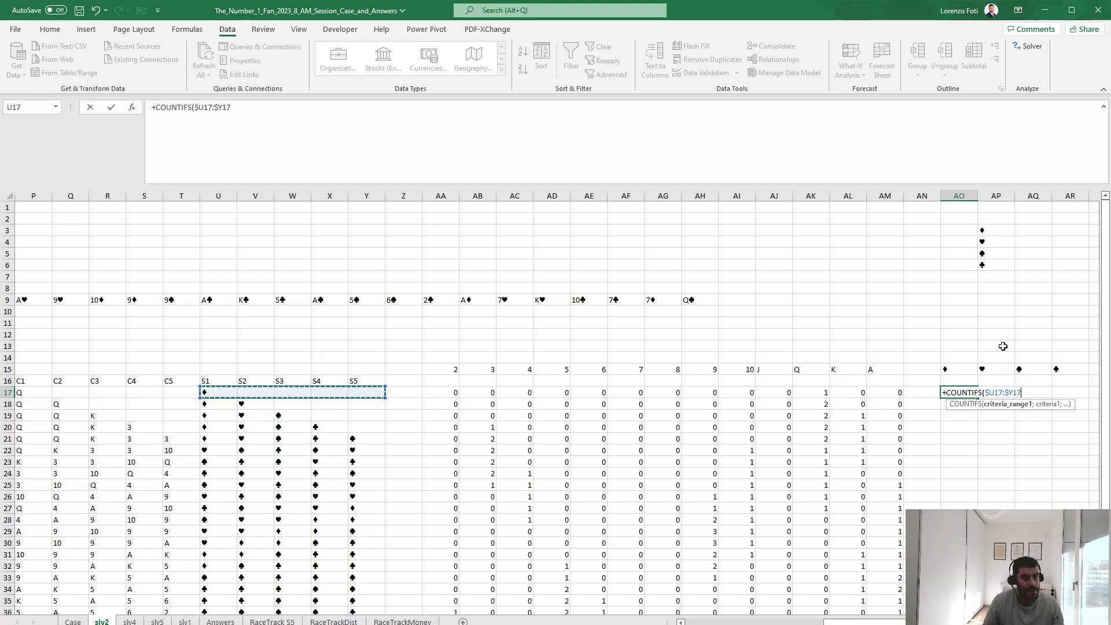
pyautogui.write(';')
pyautogui.press('Up')
pyautogui.press('Up')
pyautogui.press('F4')
pyautogui.press('F4')
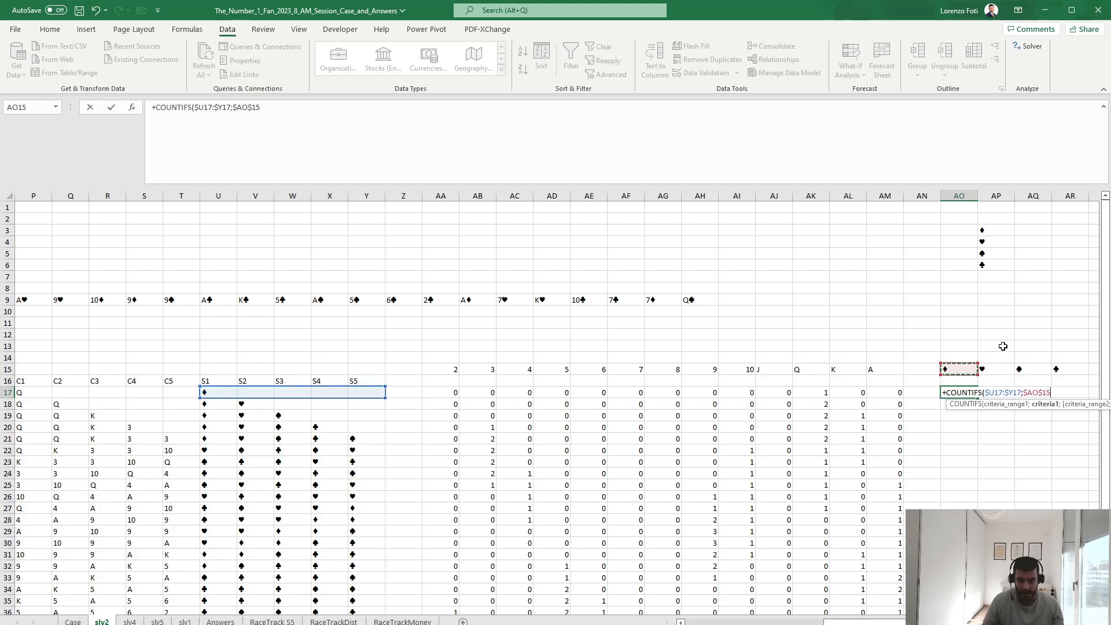
pyautogui.hotkey('ctrl', 'Return')
# Copy the AO17 suit count formula across to AP17:AR17 for the other three suits
pyautogui.hotkey('ctrl', 'c')
pyautogui.press('Right')
pyautogui.hotkey('shift', 'Right')
pyautogui.hotkey('shift', 'Right')
pyautogui.hotkey('ctrl', 'v')
# Copy the suit count formulas in AO17:AR17 down through row 43
pyautogui.press('Left')
pyautogui.hotkey('shift', 'Right')
pyautogui.hotkey('shift', 'Right')
pyautogui.hotkey('shift', 'Right')
pyautogui.hotkey('ctrl', 'c')
pyautogui.press('Left')
pyautogui.press('Left')
pyautogui.hotkey('ctrl', 'Down')
pyautogui.press('Right')
pyautogui.press('Right')
pyautogui.hotkey('ctrl', 'shift', 'Up')
pyautogui.hotkey('shift', 'Right')
pyautogui.hotkey('shift', 'Right')
pyautogui.hotkey('shift', 'Right')
pyautogui.hotkey('ctrl', 'v')
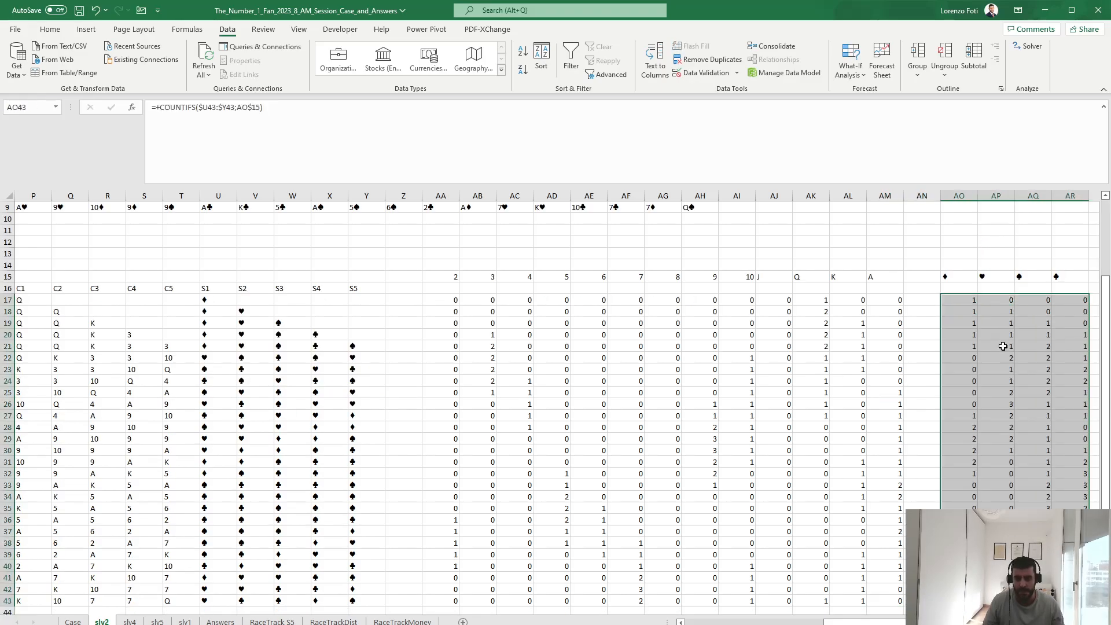
# Review the filled suit counts in AO17:AR43 beneath the suit headers in row 15
pyautogui.press('Right')
pyautogui.press('Right')
pyautogui.press('Right')
pyautogui.press('Right')
pyautogui.press('Right')
pyautogui.press('Right')
pyautogui.press('Left')
pyautogui.press('Left')
pyautogui.press('Left')
pyautogui.hotkey('ctrl', 'Up')
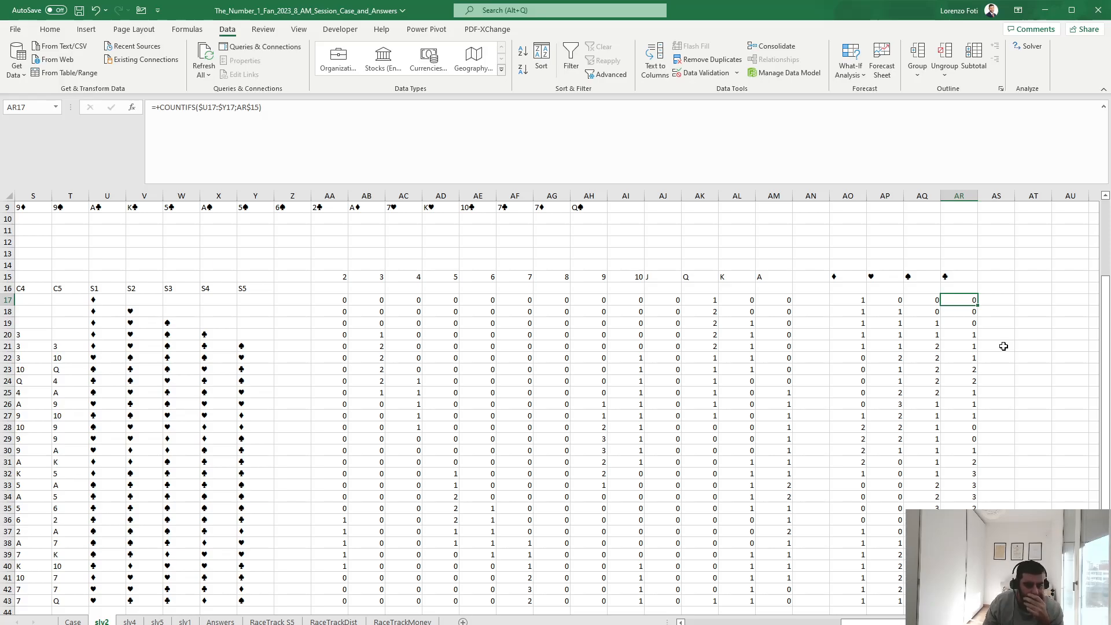
pyautogui.scroll(3, 983, 373)
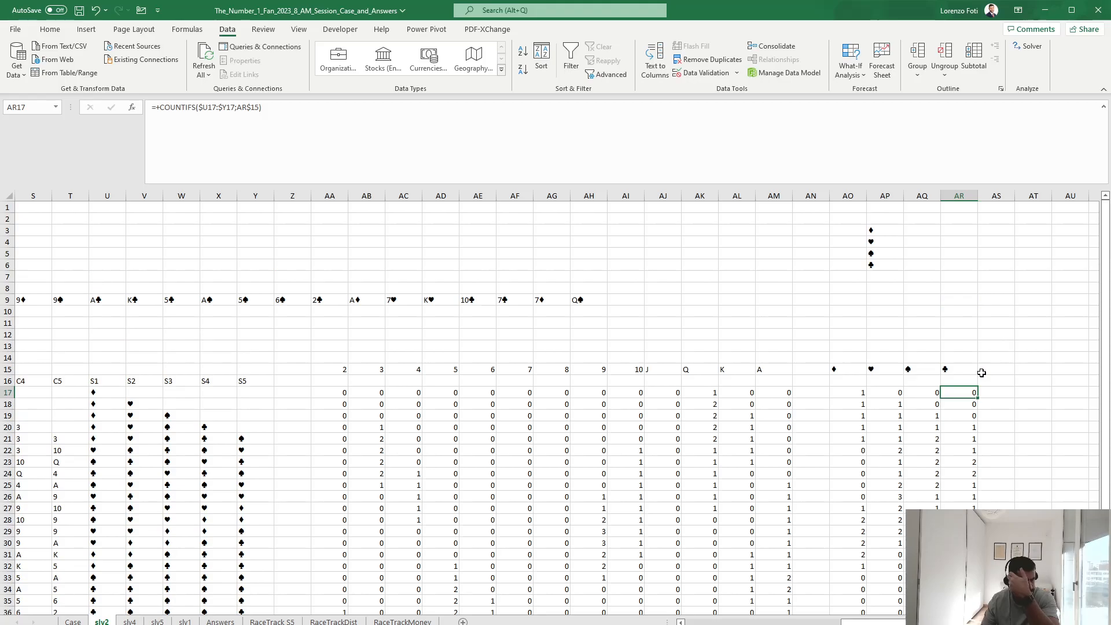
# Check the card game's scoring rules on the Case sheet and return to the slv2 sheet
pyautogui.click(70, 621)
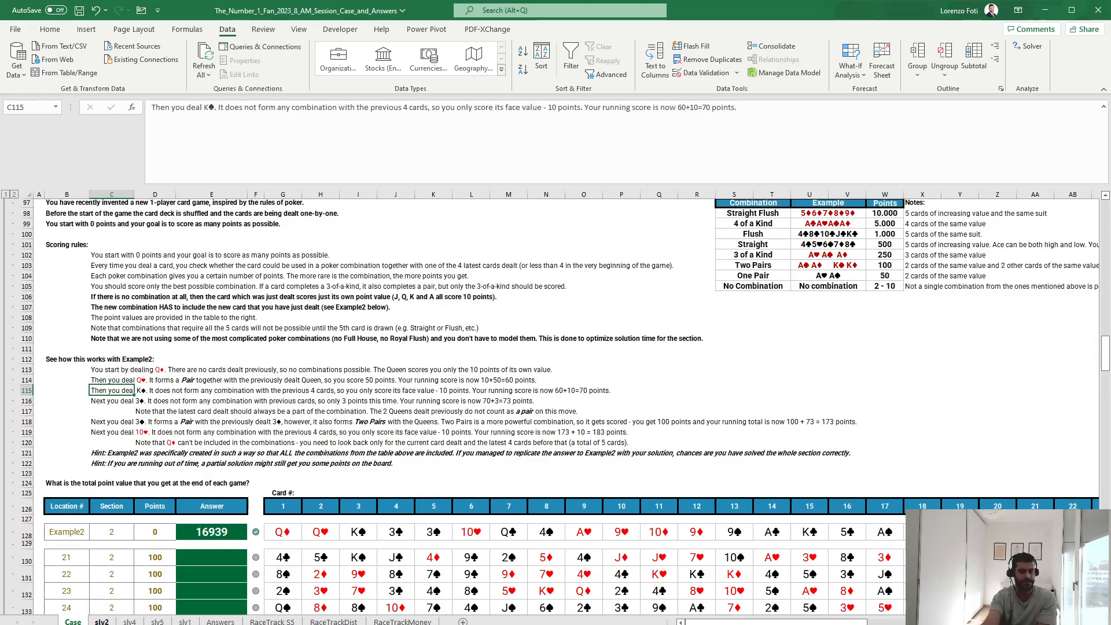
pyautogui.click(102, 621)
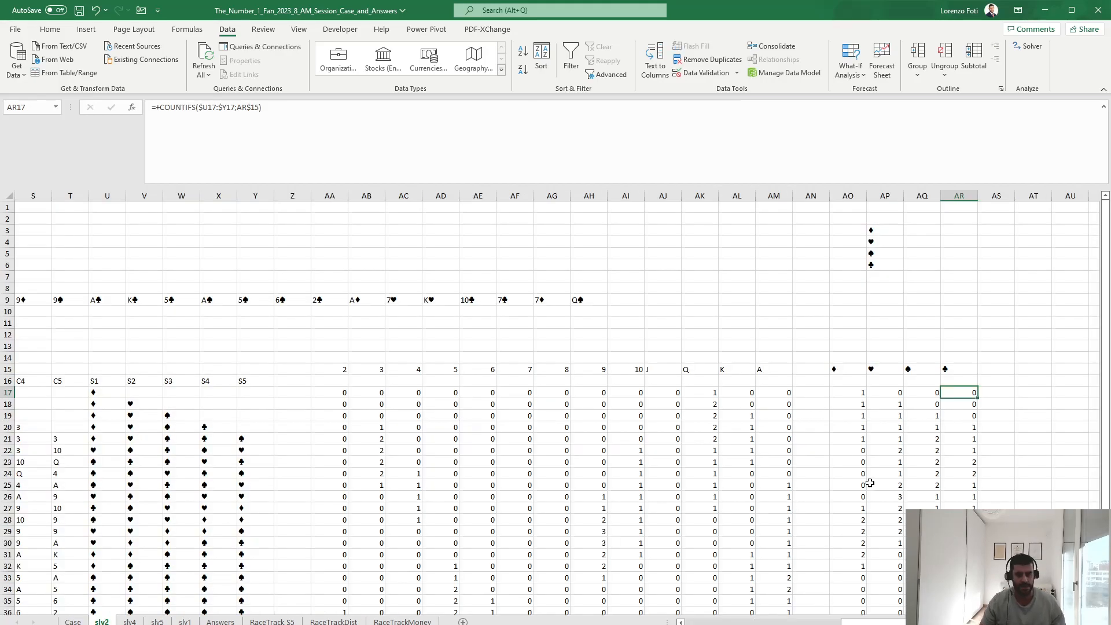
pyautogui.click(1034, 385)
pyautogui.click(1086, 381)
pyautogui.moveTo(1090, 381); pyautogui.dragTo(973, 382)
pyautogui.click(956, 395)
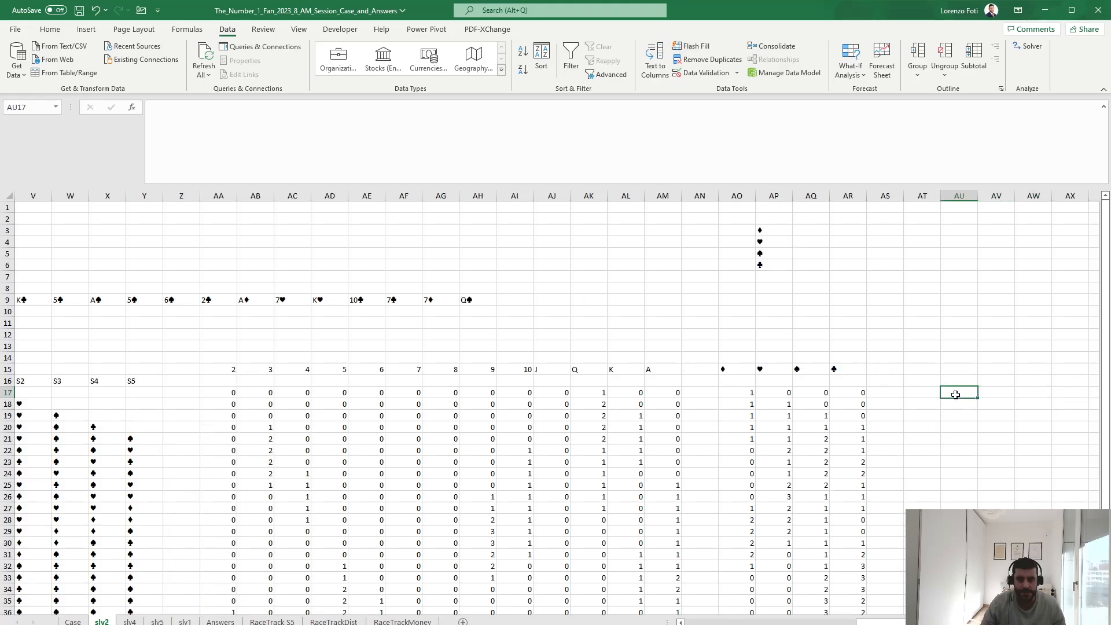
pyautogui.write('+')
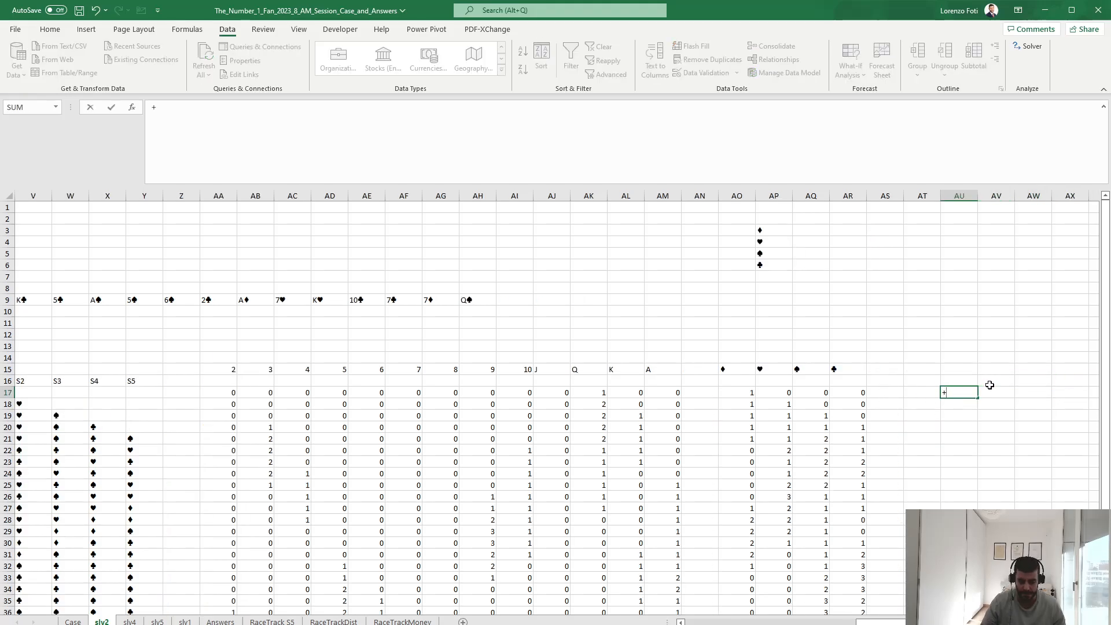
pyautogui.write('if(')
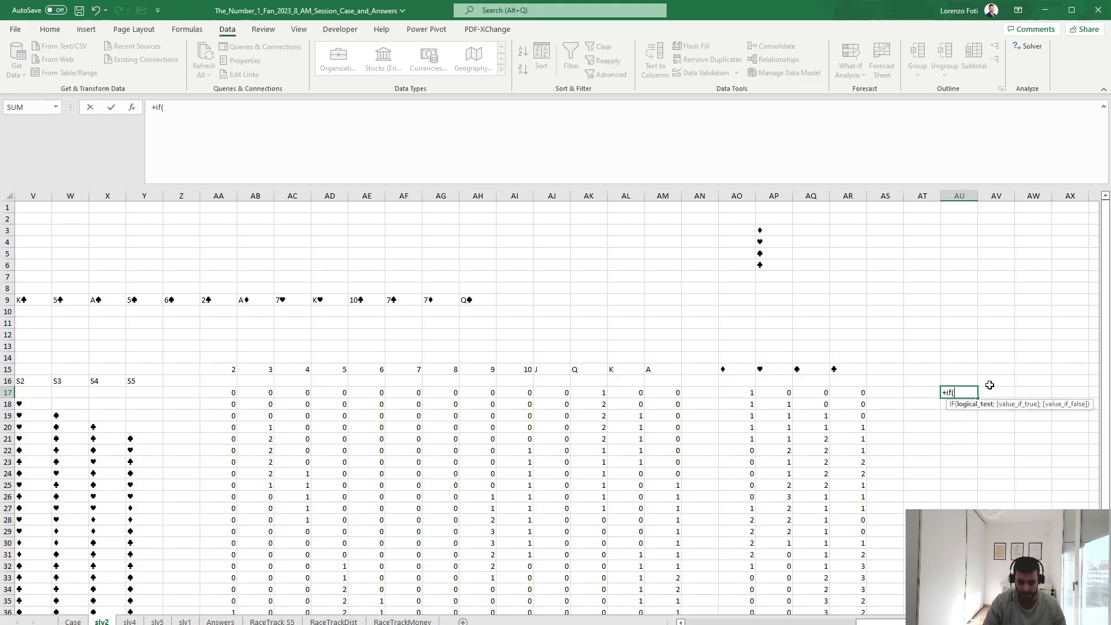
pyautogui.write('sum(')
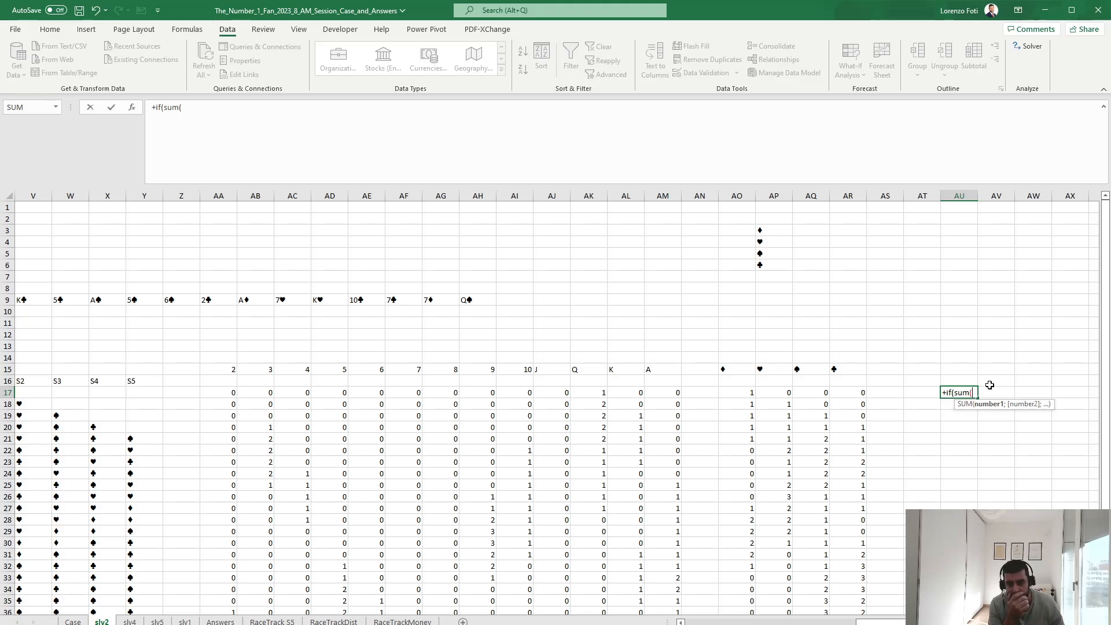
pyautogui.press('BackSpace')
pyautogui.write('ifs(')
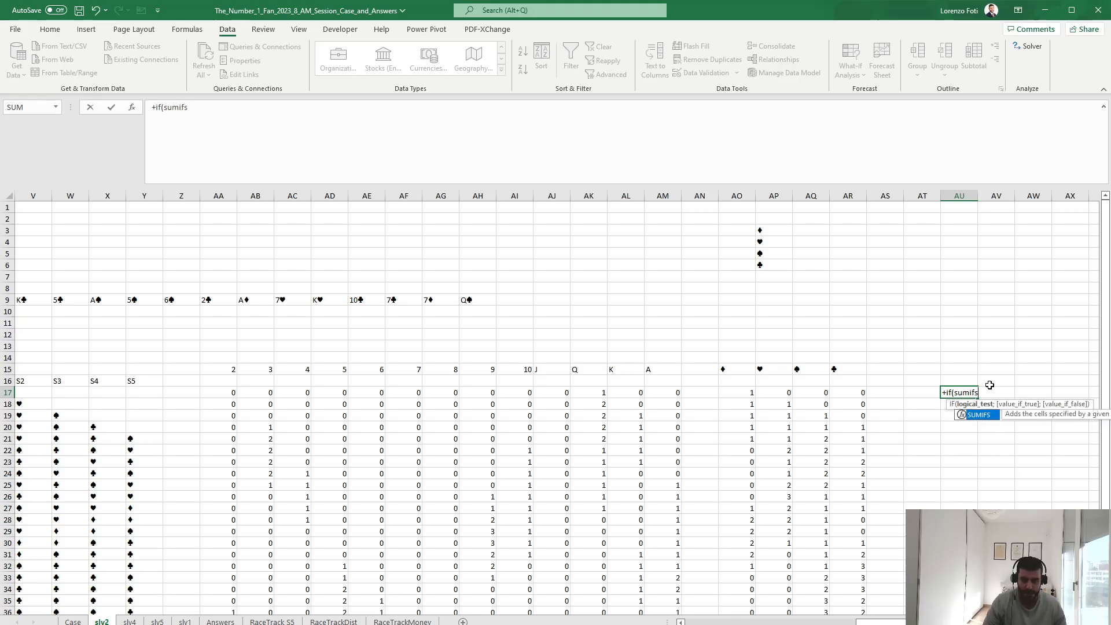
pyautogui.hotkey('ctrl', 'Left')
pyautogui.hotkey('ctrl', 'Left')
pyautogui.hotkey('ctrl', 'Left')
pyautogui.hotkey('ctrl', 'Left')
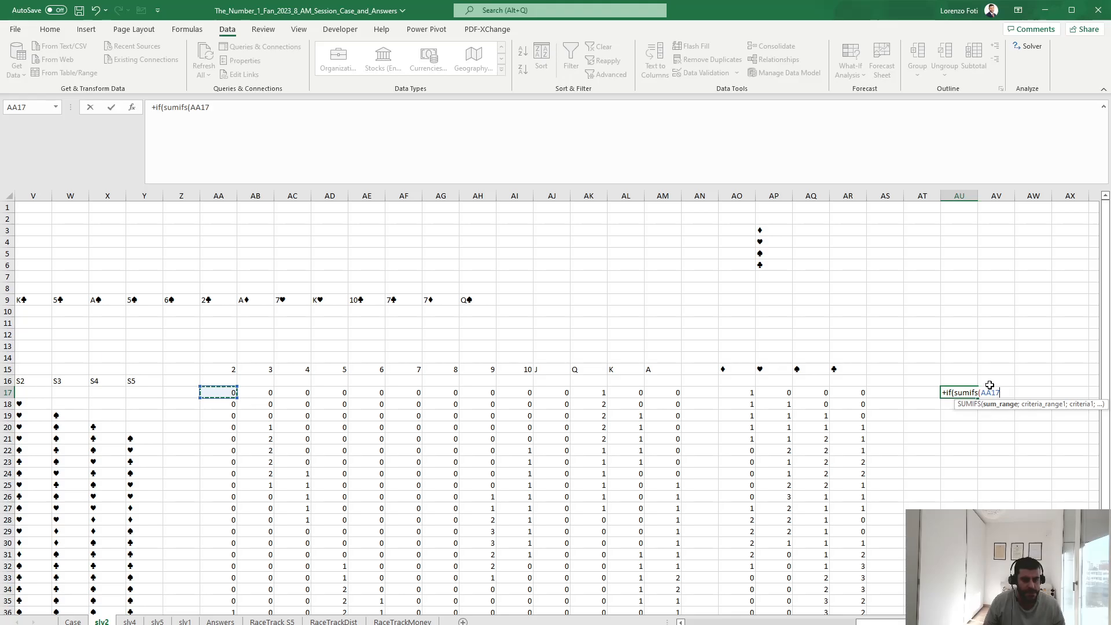
pyautogui.press('Escape')
# Add an ace column header "A" in cell Z15, just before the 2 column of the card value counts
pyautogui.press('Left')
pyautogui.press('Left')
pyautogui.press('Left')
pyautogui.press('Left')
pyautogui.press('Left')
pyautogui.press('Left')
pyautogui.press('Left')
pyautogui.press('Left')
pyautogui.press('Left')
pyautogui.press('Left')
pyautogui.press('Left')
pyautogui.press('Left')
pyautogui.press('Left')
pyautogui.press('Left')
pyautogui.press('Left')
pyautogui.press('Left')
pyautogui.press('Left')
pyautogui.press('Left')
pyautogui.press('Left')
pyautogui.press('Left')
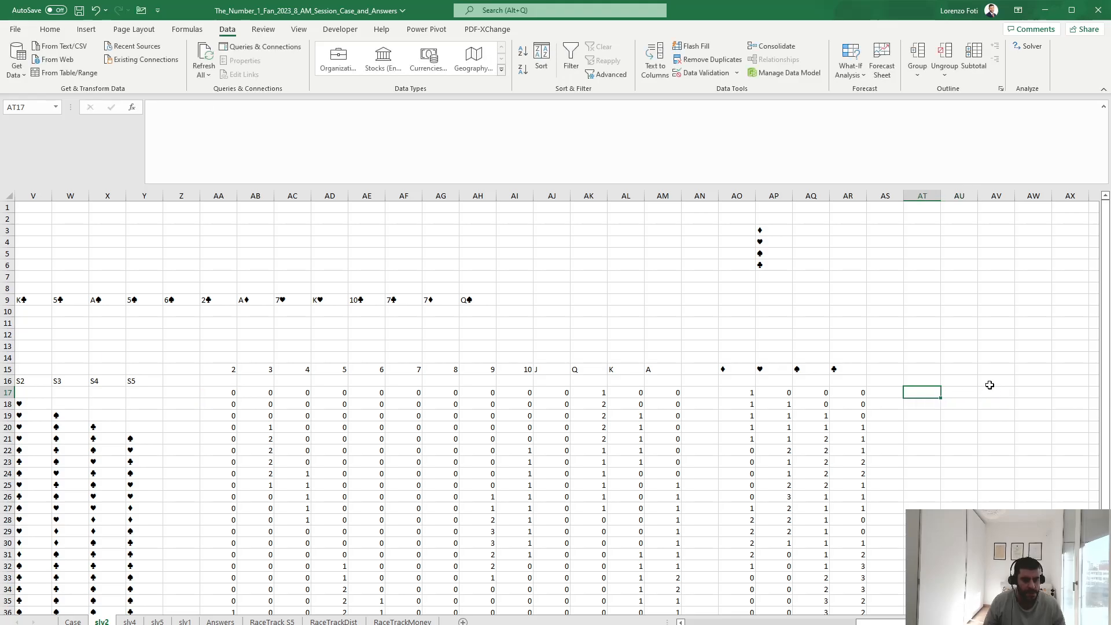
pyautogui.press('Up')
pyautogui.press('Up')
pyautogui.press('Left')
pyautogui.write('S')
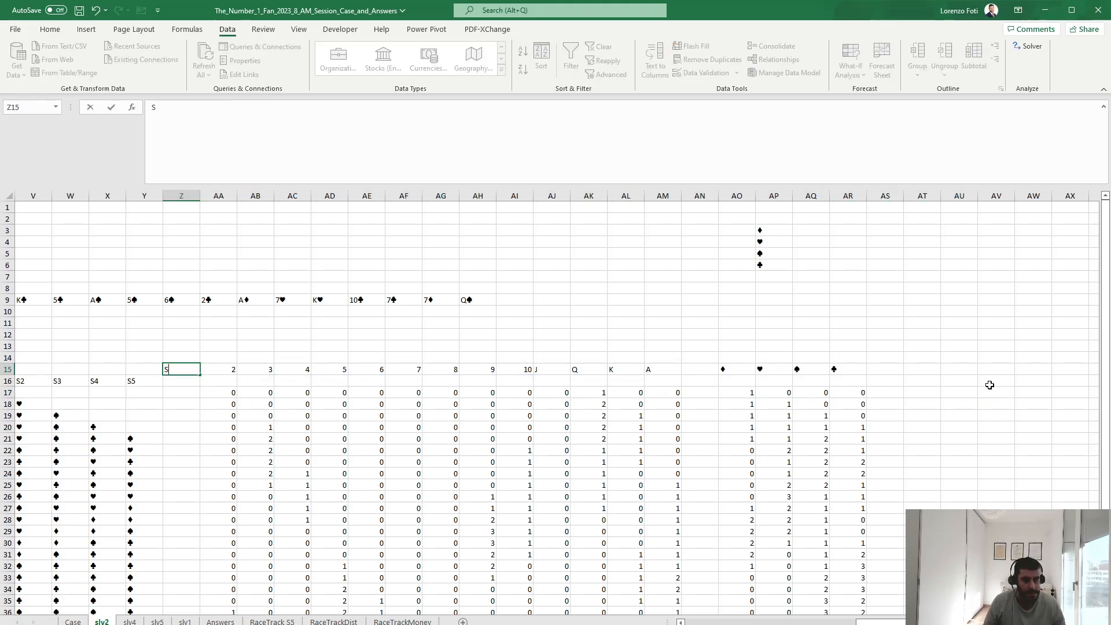
pyautogui.press('Escape')
pyautogui.write('A')
pyautogui.press('Return')
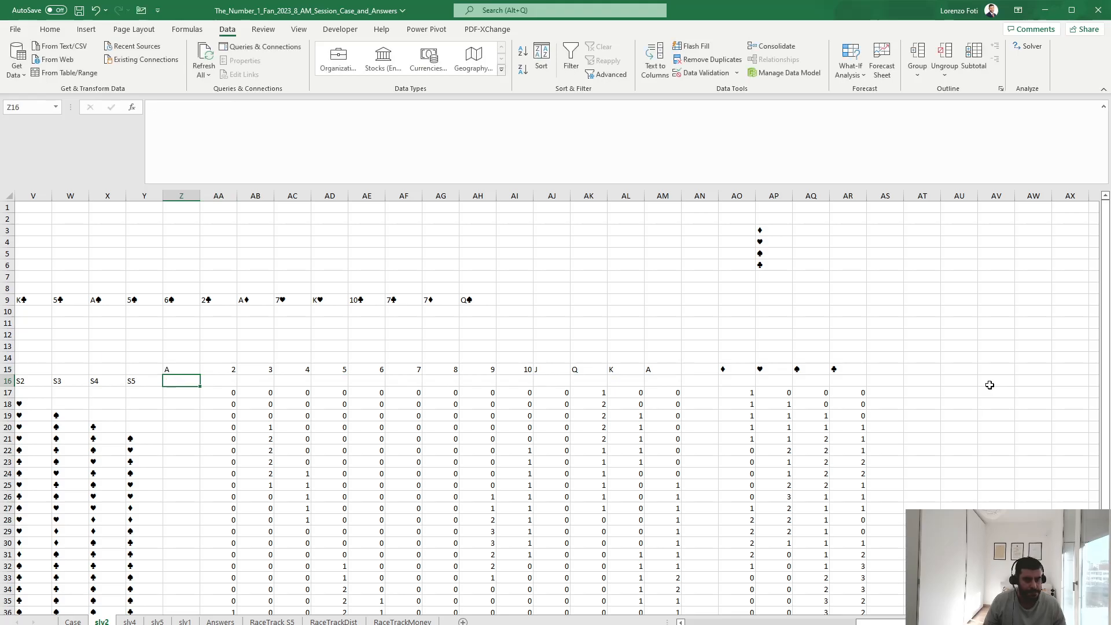
# Copy the COUNTIFS formula from AA17 into Z17:Z43 to count aces under the new header
pyautogui.press('Down')
pyautogui.press('Right')
pyautogui.hotkey('ctrl', 'c')
pyautogui.press('Left')
pyautogui.hotkey('shift', 'Down')
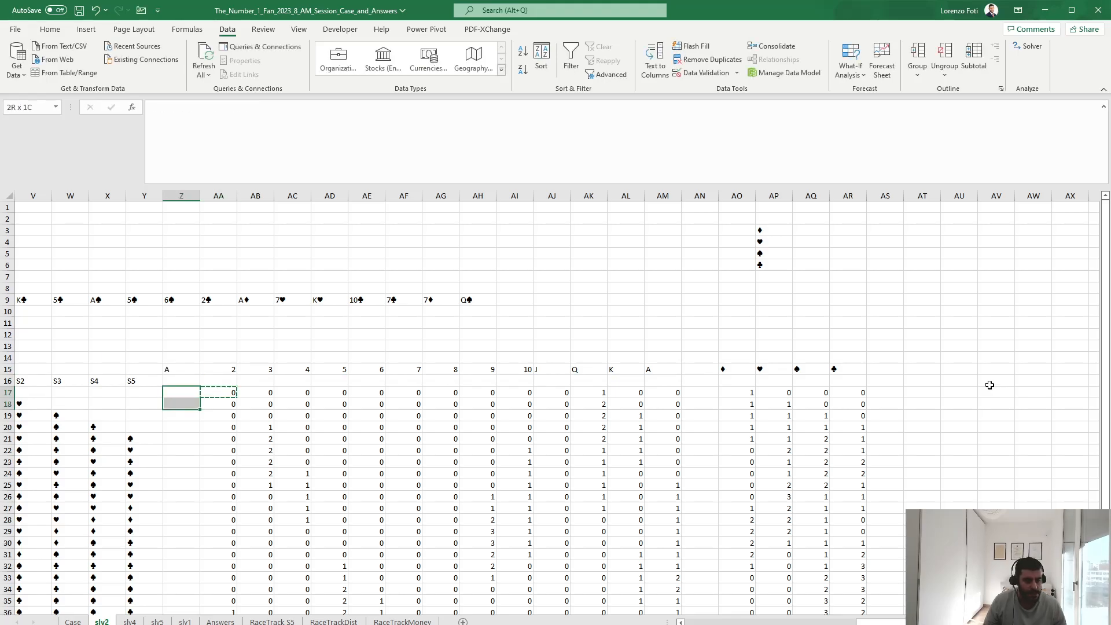
pyautogui.hotkey('shift', 'Down')
pyautogui.hotkey('shift', 'Down')
pyautogui.hotkey('shift', 'Down')
pyautogui.hotkey('shift', 'Down')
pyautogui.hotkey('shift', 'Down')
pyautogui.hotkey('shift', 'Down')
pyautogui.hotkey('shift', 'Down')
pyautogui.hotkey('shift', 'Down')
pyautogui.hotkey('shift', 'Down')
pyautogui.hotkey('shift', 'Down')
pyautogui.hotkey('shift', 'Down')
pyautogui.hotkey('shift', 'Down')
pyautogui.hotkey('shift', 'Down')
pyautogui.hotkey('shift', 'Down')
pyautogui.hotkey('shift', 'Down')
pyautogui.hotkey('shift', 'Down')
pyautogui.hotkey('shift', 'Down')
pyautogui.hotkey('shift', 'Down')
pyautogui.hotkey('shift', 'Down')
pyautogui.hotkey('shift', 'Down')
pyautogui.hotkey('shift', 'Down')
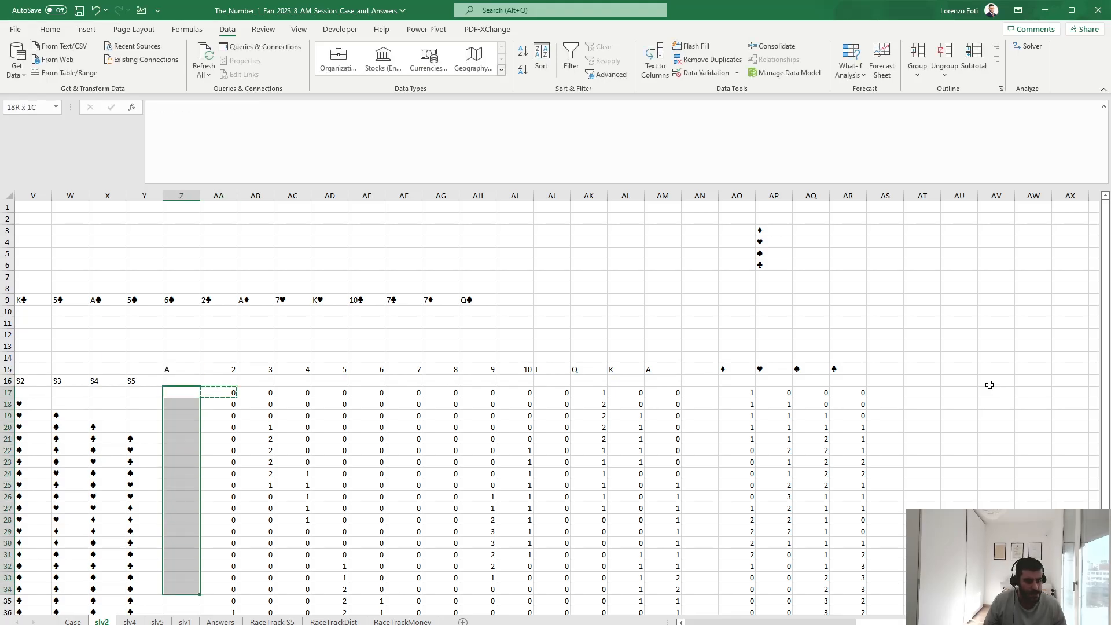
pyautogui.press('Return')
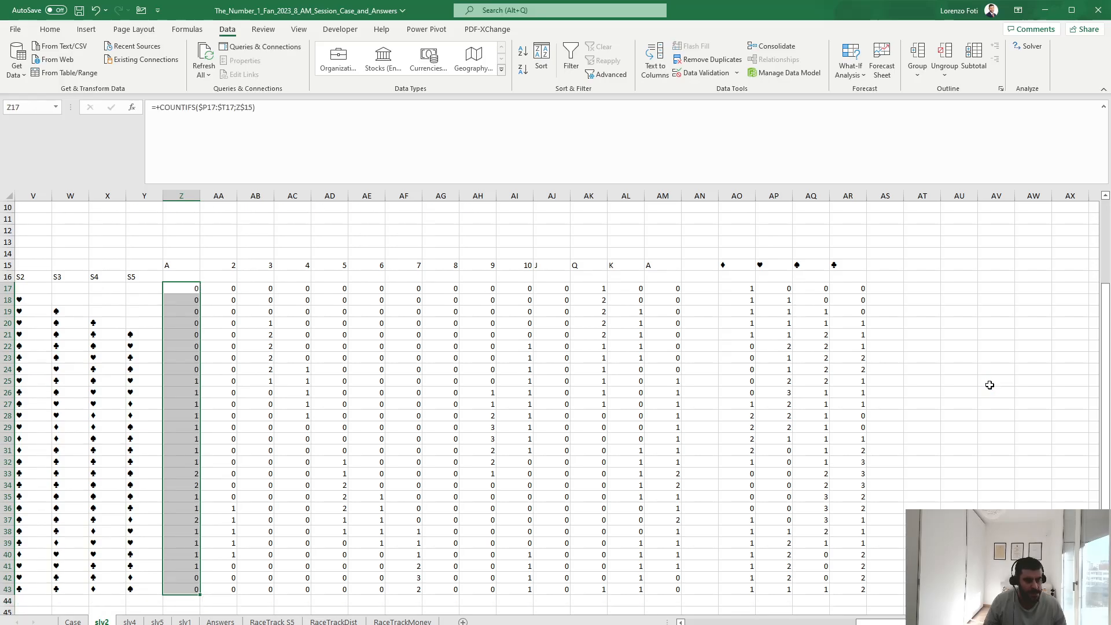
# Start an IF formula in AT17 whose logical test is a SUMIFS over Z17:AD17
pyautogui.hotkey('ctrl', 'Right')
pyautogui.press('Right')
pyautogui.press('Right')
pyautogui.press('Right')
pyautogui.press('Right')
pyautogui.press('Right')
pyautogui.press('Right')
pyautogui.press('Right')
pyautogui.press('Right')
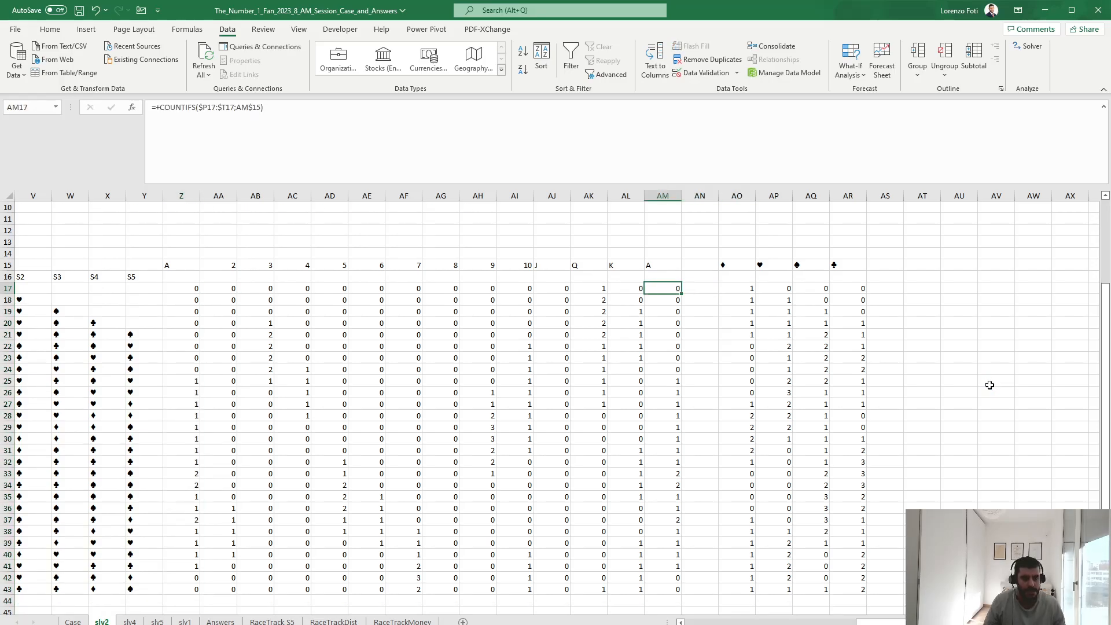
pyautogui.write('+if(suy')
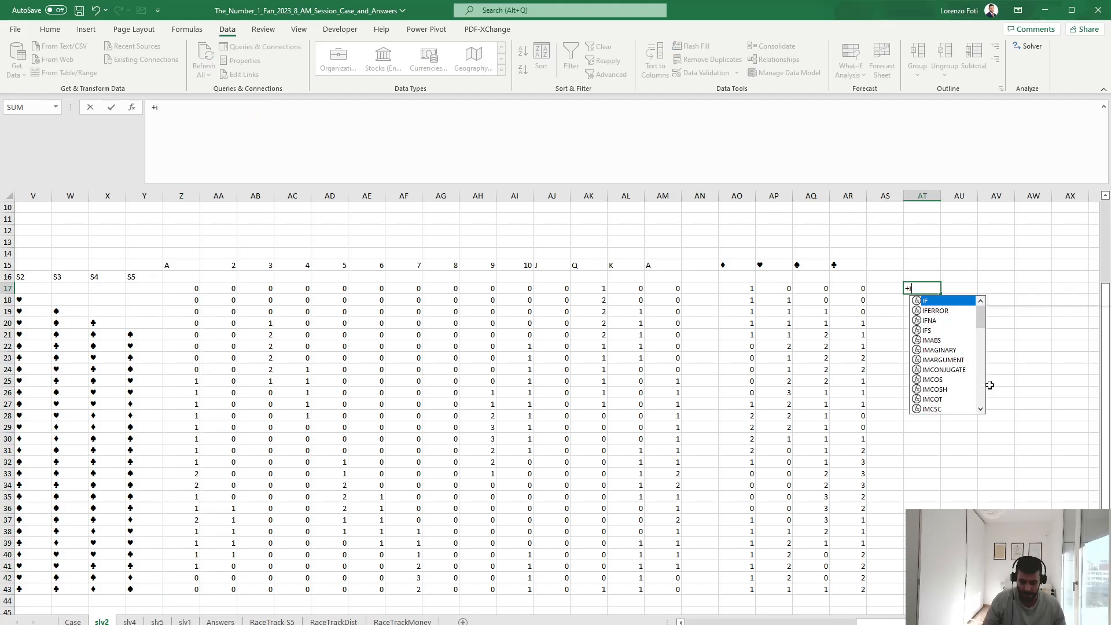
pyautogui.press('BackSpace')
pyautogui.write('muf')
pyautogui.press('BackSpace')
pyautogui.write('ifs')
pyautogui.press('Tab')
pyautogui.press('Left')
pyautogui.press('Left')
pyautogui.press('Left')
pyautogui.press('Left')
pyautogui.press('Left')
pyautogui.press('Left')
pyautogui.press('Left')
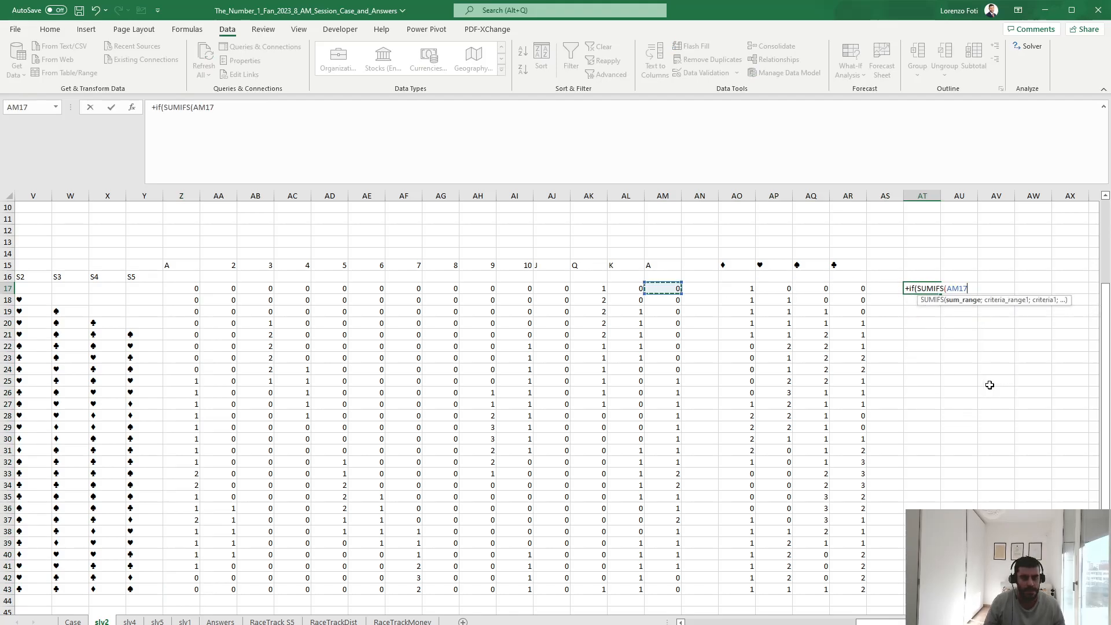
pyautogui.press('Left')
pyautogui.press('Left')
pyautogui.press('Left')
pyautogui.press('Left')
pyautogui.press('Left')
pyautogui.press('Left')
pyautogui.press('Left')
pyautogui.press('Left')
pyautogui.press('Left')
pyautogui.press('Left')
pyautogui.press('Left')
pyautogui.press('Left')
pyautogui.press('Left')
pyautogui.press('Left')
pyautogui.press('Left')
pyautogui.press('Left')
pyautogui.press('Left')
pyautogui.press('Left')
pyautogui.press('Left')
pyautogui.press('Left')
pyautogui.press('Right')
pyautogui.press('Right')
pyautogui.press('Right')
pyautogui.press('Right')
pyautogui.press('Right')
pyautogui.press('Right')
pyautogui.press('Right')
pyautogui.press('Right')
pyautogui.press('Right')
pyautogui.press('Right')
pyautogui.hotkey('shift', 'Right')
pyautogui.hotkey('shift', 'Right')
pyautogui.hotkey('shift', 'Right')
pyautogui.hotkey('shift', 'Right')
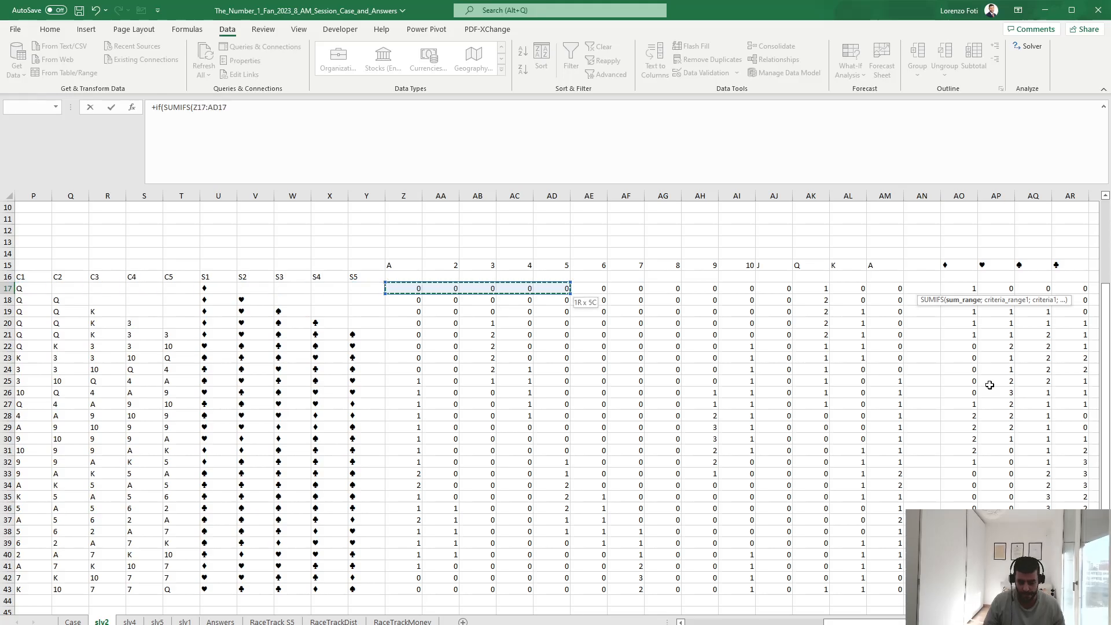
# Complete the AT17 formula with the criterion ">0" and the test =5, returning 1 or 0, and try to enter it
pyautogui.write(';')
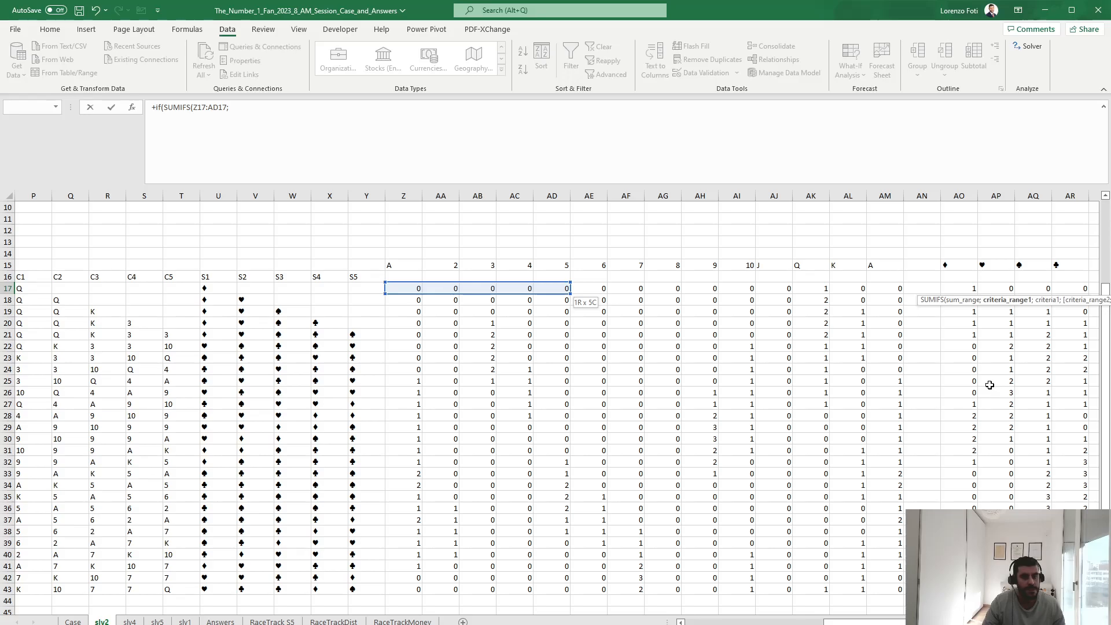
pyautogui.write('">')
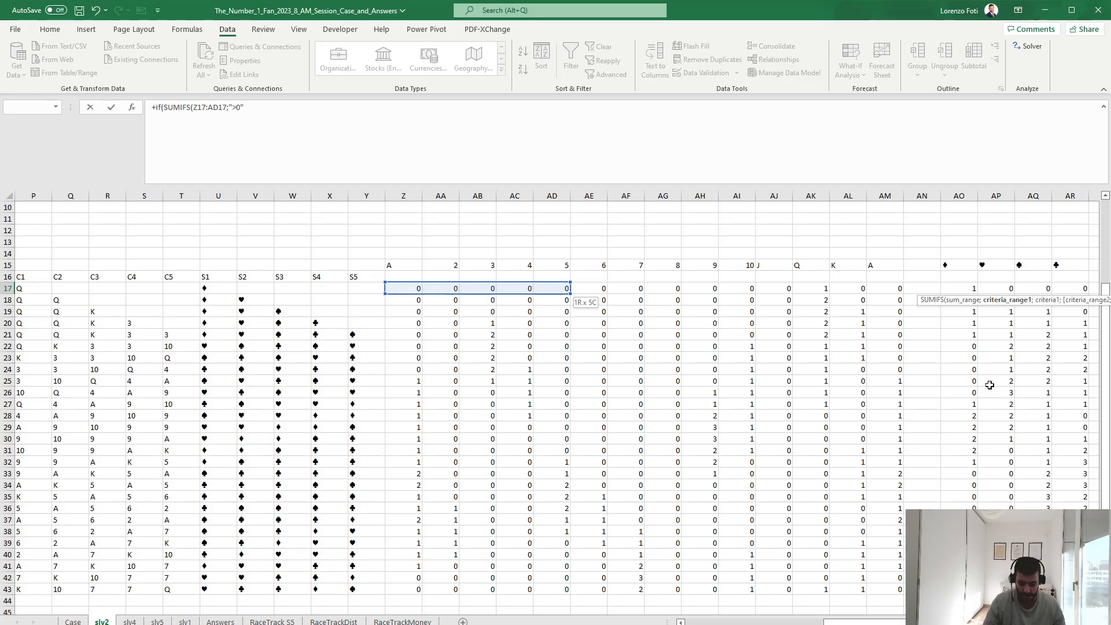
pyautogui.write('0")')
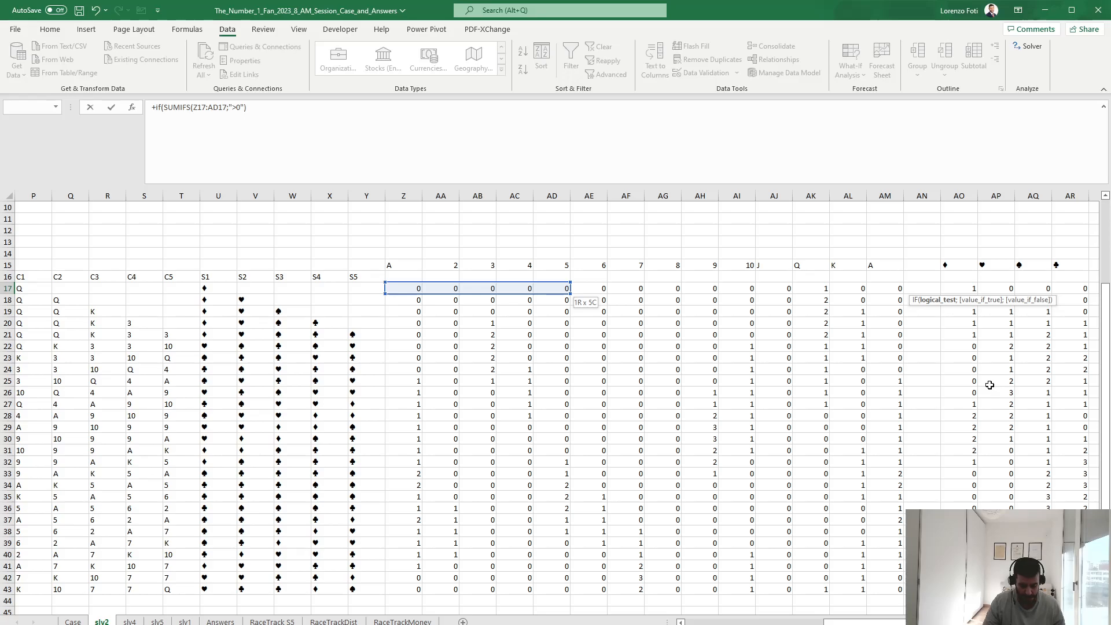
pyautogui.write('=5;1;0)')
pyautogui.press('Return')
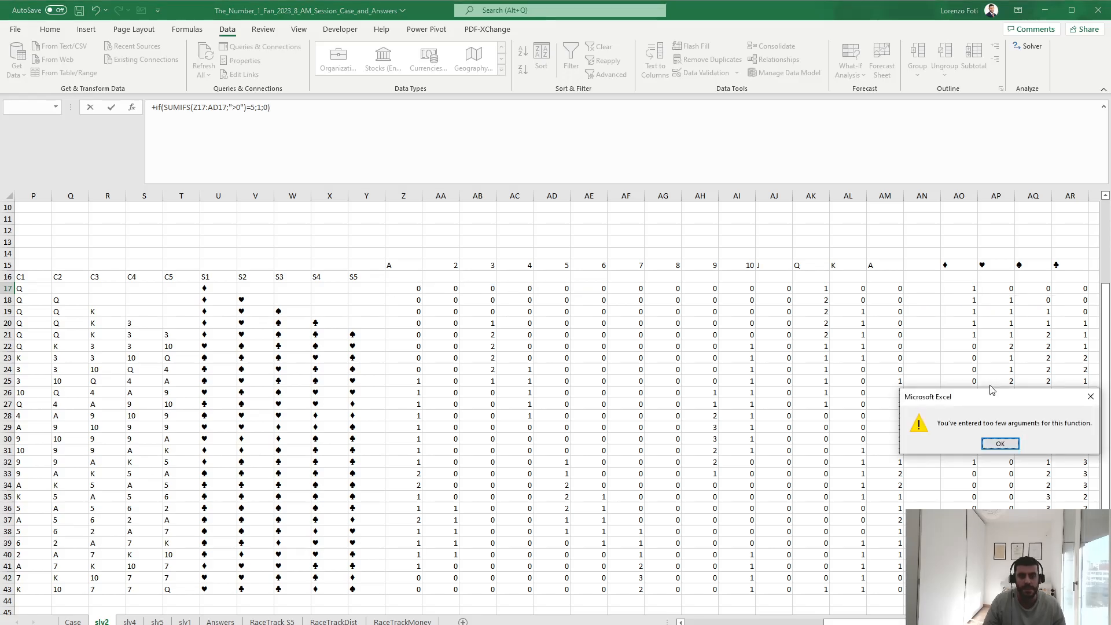
pyautogui.press('Return')
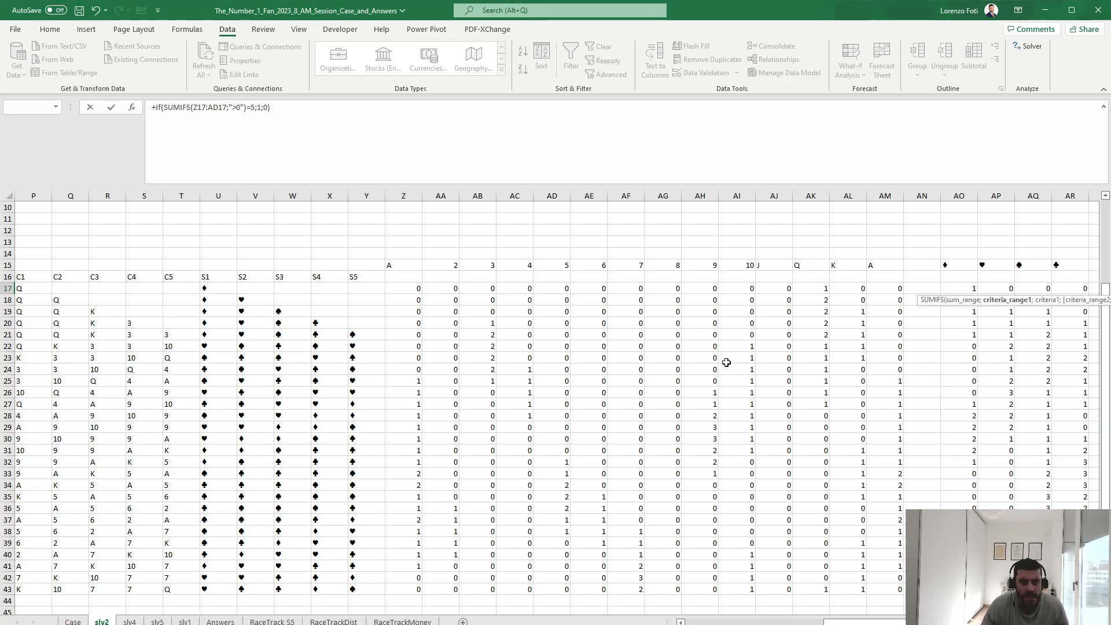
# Replace SUMIFS with COUNTIFS in the AT17 formula and enter it
pyautogui.click(195, 108)
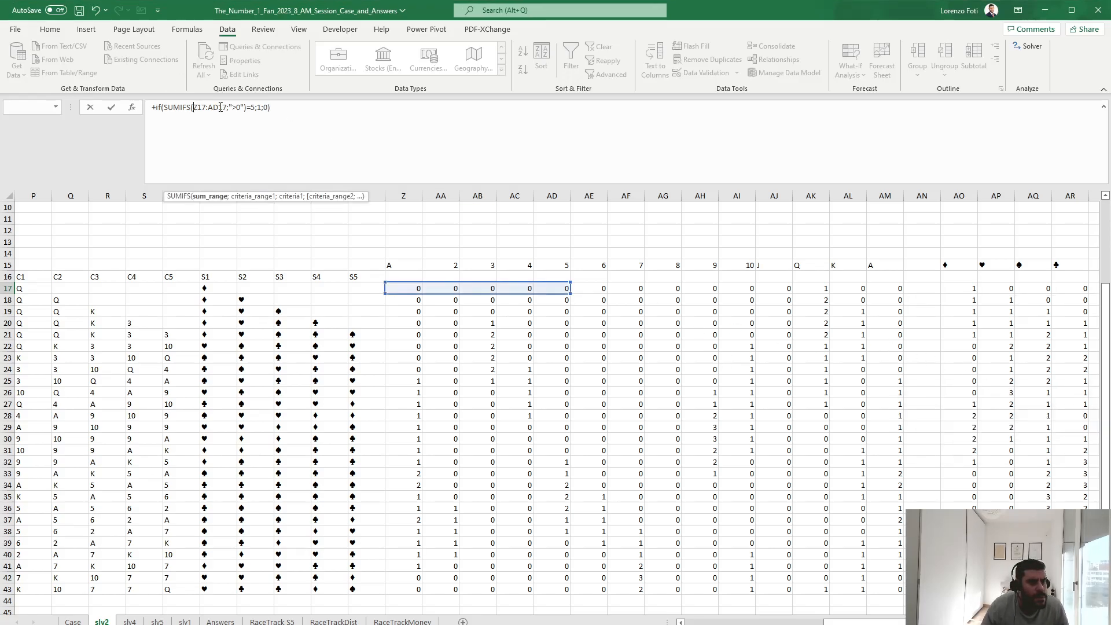
pyautogui.moveTo(195, 109); pyautogui.dragTo(219, 108)
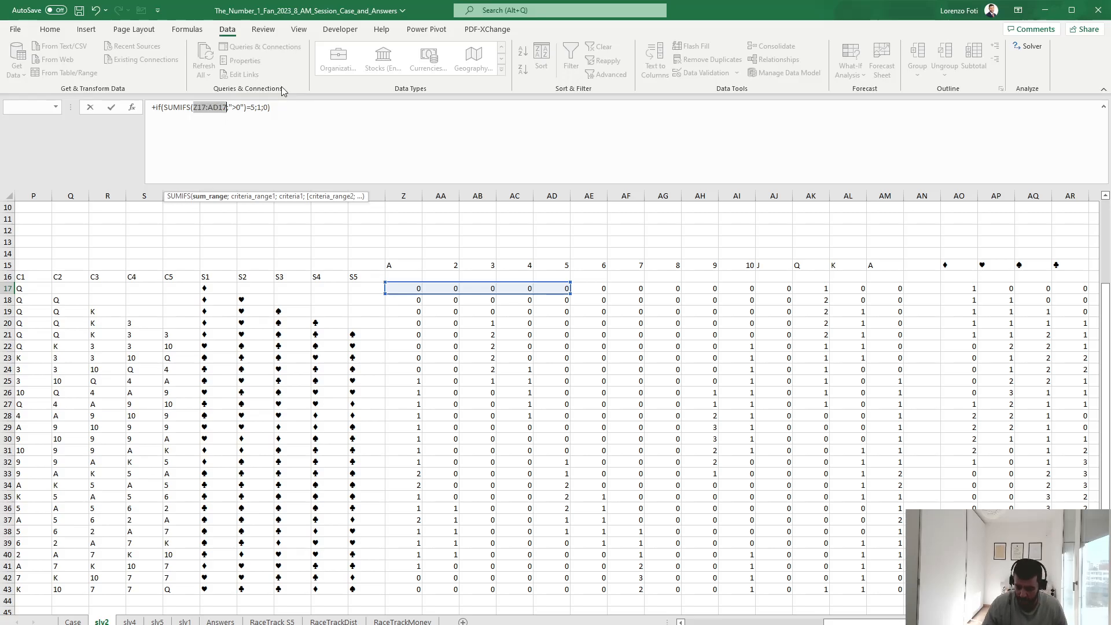
pyautogui.click(218, 109)
pyautogui.doubleClick(179, 108)
pyautogui.write('count')
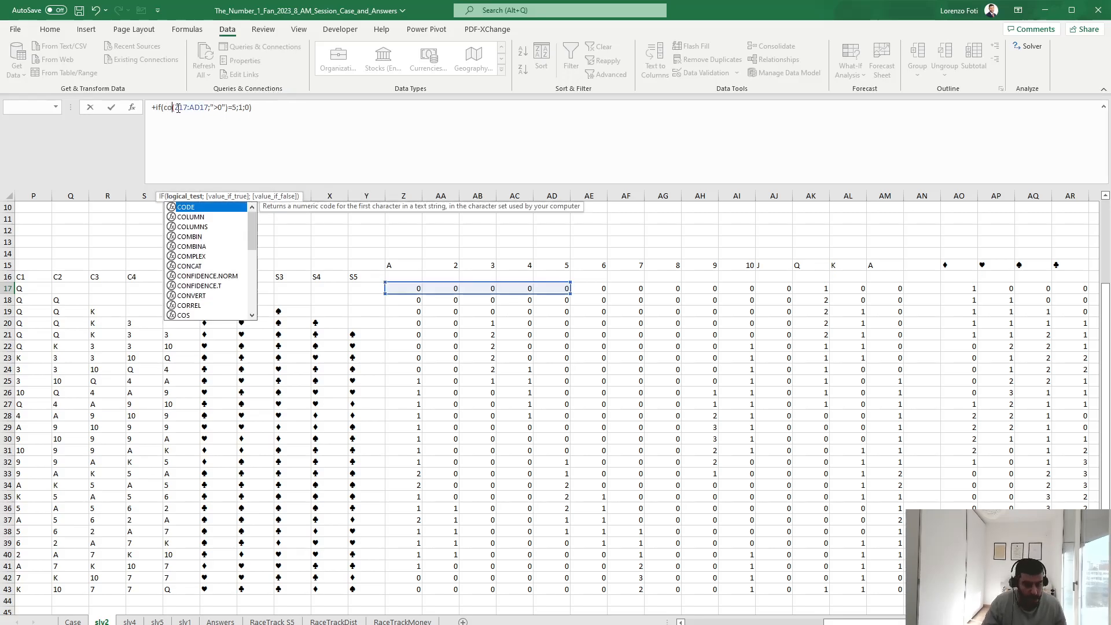
pyautogui.write('ifs')
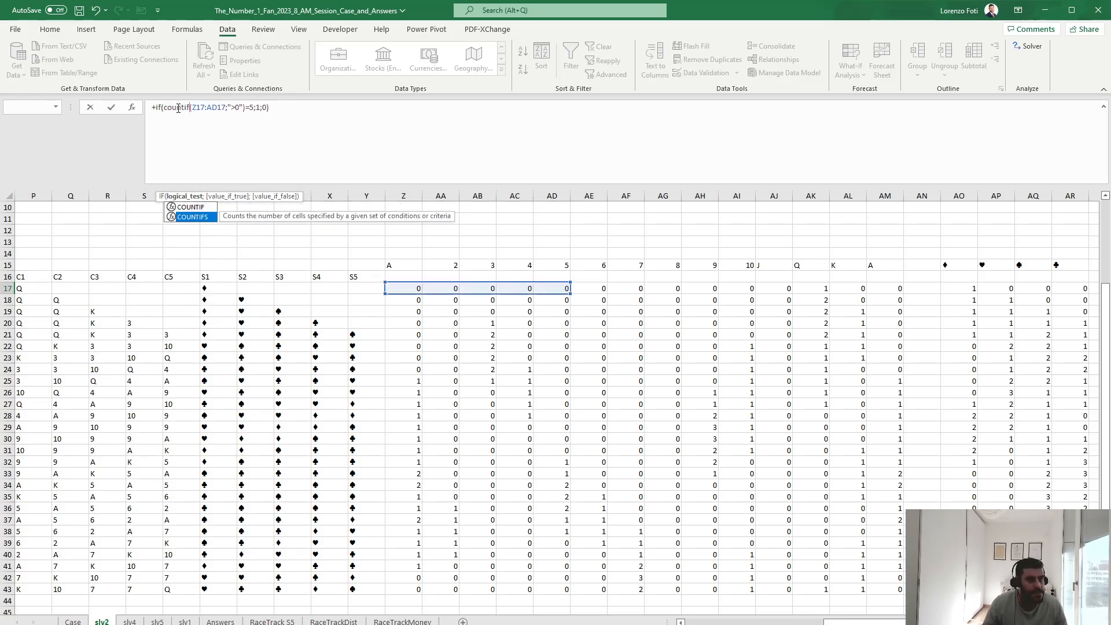
pyautogui.press('Return')
# Copy the AT17 straight-detection formula across row 17 through column BC
pyautogui.press('Up')
pyautogui.hotkey('ctrl', 'c')
pyautogui.press('Right')
pyautogui.hotkey('shift', 'Right')
pyautogui.hotkey('shift', 'Right')
pyautogui.hotkey('shift', 'Right')
pyautogui.hotkey('shift', 'Right')
pyautogui.hotkey('shift', 'Right')
pyautogui.hotkey('shift', 'Right')
pyautogui.hotkey('ctrl', 'v')
pyautogui.press('Right')
pyautogui.press('Right')
pyautogui.press('Right')
pyautogui.press('Right')
pyautogui.press('Right')
pyautogui.press('Right')
pyautogui.press('F2')
pyautogui.press('Tab')
pyautogui.hotkey('ctrl', 'v')
pyautogui.press('F2')
pyautogui.press('Escape')
# Copy the straight-detection formulas in AT17:BC17 down through row 43
pyautogui.hotkey('ctrl', 'Left')
pyautogui.hotkey('ctrl', 'shift', 'Right')
pyautogui.hotkey('ctrl', 'c')
pyautogui.hotkey('ctrl', 'Left')
pyautogui.hotkey('ctrl', 'Down')
pyautogui.press('Right')
pyautogui.press('Right')
pyautogui.hotkey('ctrl', 'shift', 'Up')
pyautogui.hotkey('ctrl', 'shift', 'Right')
pyautogui.hotkey('ctrl', 'v')
pyautogui.press('Escape')
pyautogui.hotkey('ctrl', 'Right')
# Examine the five-card windows and their value columns C1 to C5 for rows that could form a straight
pyautogui.hotkey('ctrl', 'Left')
pyautogui.hotkey('ctrl', 'Left')
pyautogui.hotkey('ctrl', 'Left')
pyautogui.hotkey('ctrl', 'Left')
pyautogui.hotkey('ctrl', 'Left')
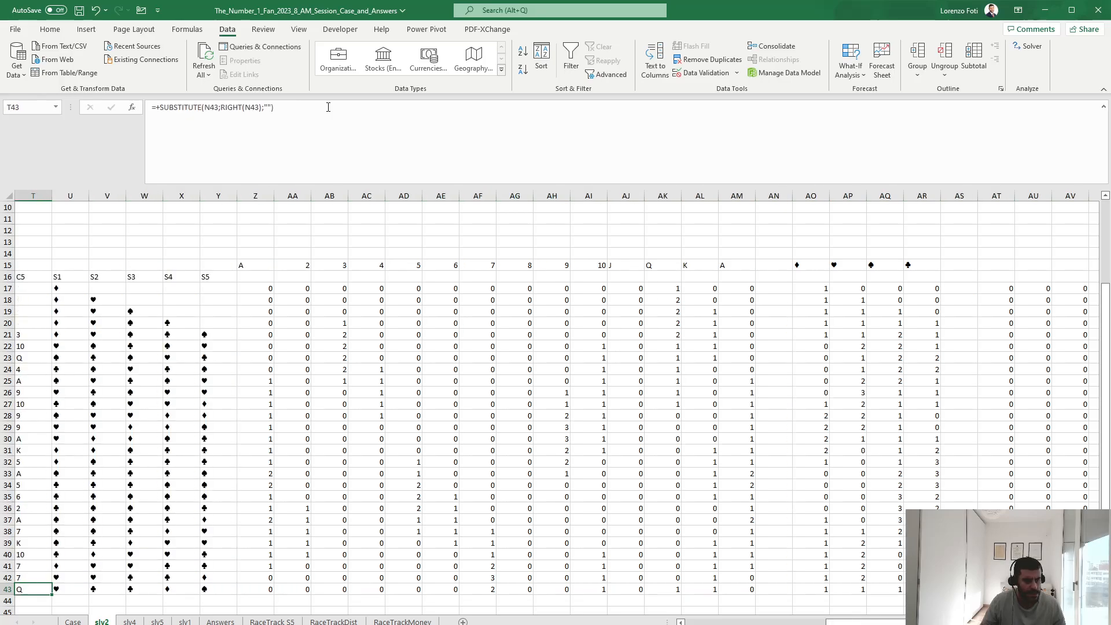
pyautogui.hotkey('ctrl', 'Left')
pyautogui.hotkey('ctrl', 'Left')
pyautogui.hotkey('ctrl', 'Left')
pyautogui.press('Right')
pyautogui.press('Right')
pyautogui.press('Right')
pyautogui.press('Right')
pyautogui.press('Up')
pyautogui.press('Up')
pyautogui.press('Up')
pyautogui.press('Up')
pyautogui.press('Up')
pyautogui.press('Up')
pyautogui.press('Up')
pyautogui.press('Up')
pyautogui.press('Up')
pyautogui.press('Up')
pyautogui.press('Up')
pyautogui.press('Up')
pyautogui.press('Up')
pyautogui.press('Up')
pyautogui.press('Up')
pyautogui.press('Up')
pyautogui.press('Up')
pyautogui.press('Right')
pyautogui.press('Up')
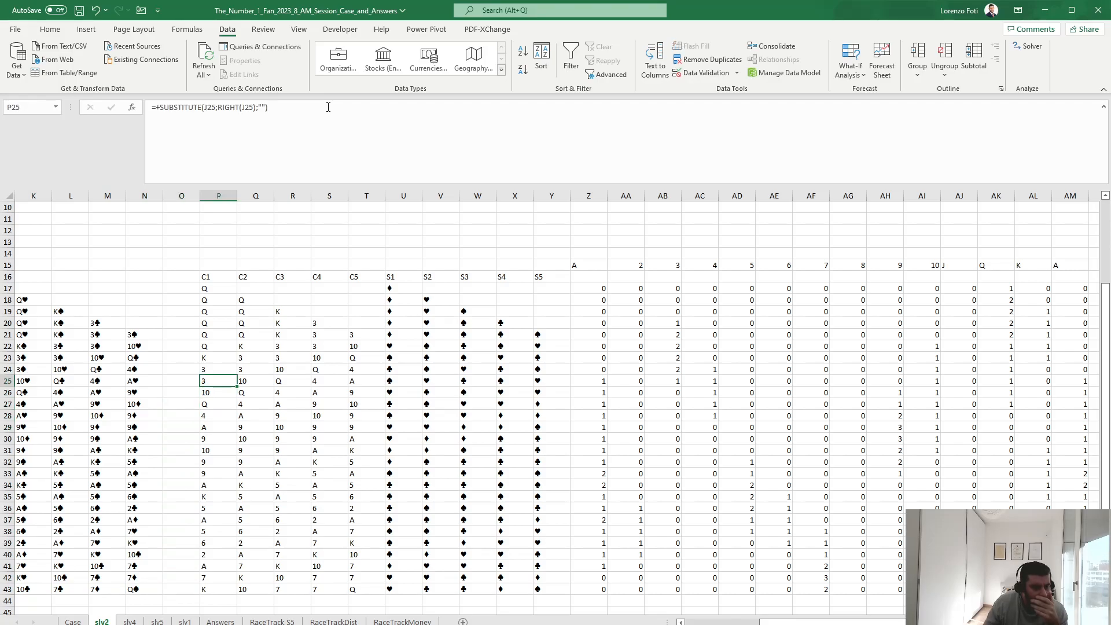
# Compare the scoring rules on the Case sheet with the card windows and value counts on slv2
pyautogui.click(73, 622)
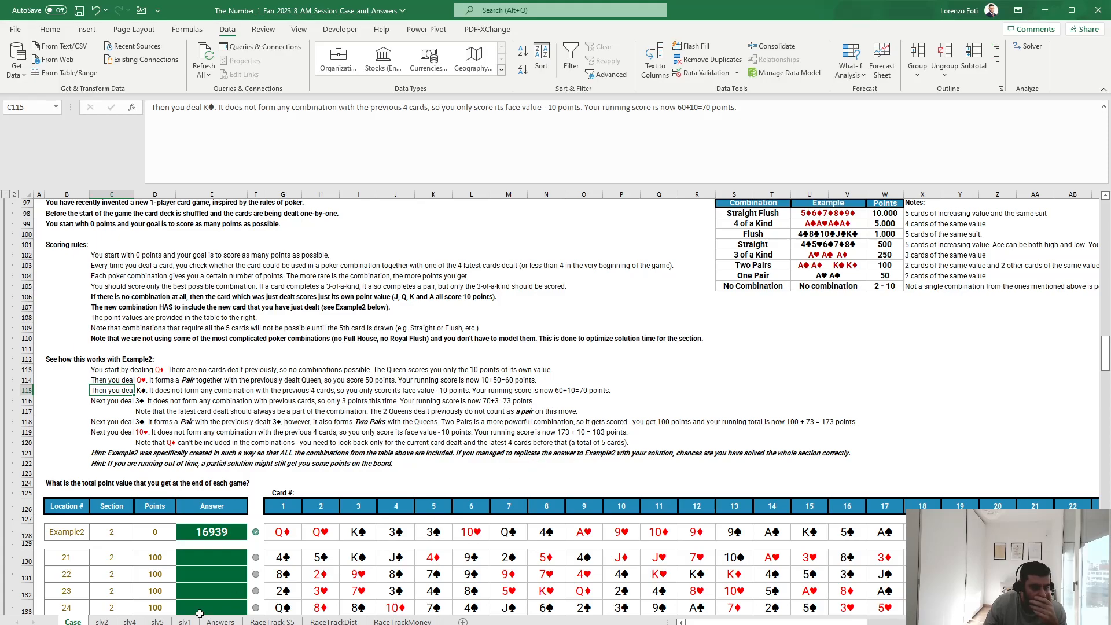
pyautogui.click(102, 622)
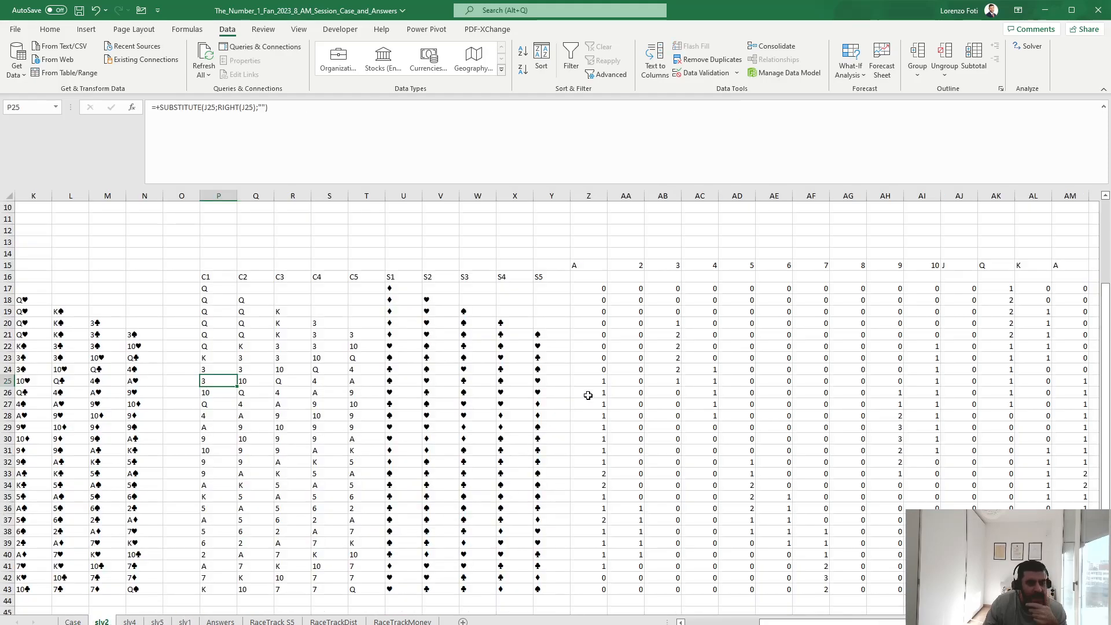
pyautogui.moveTo(327, 495); pyautogui.dragTo(212, 496)
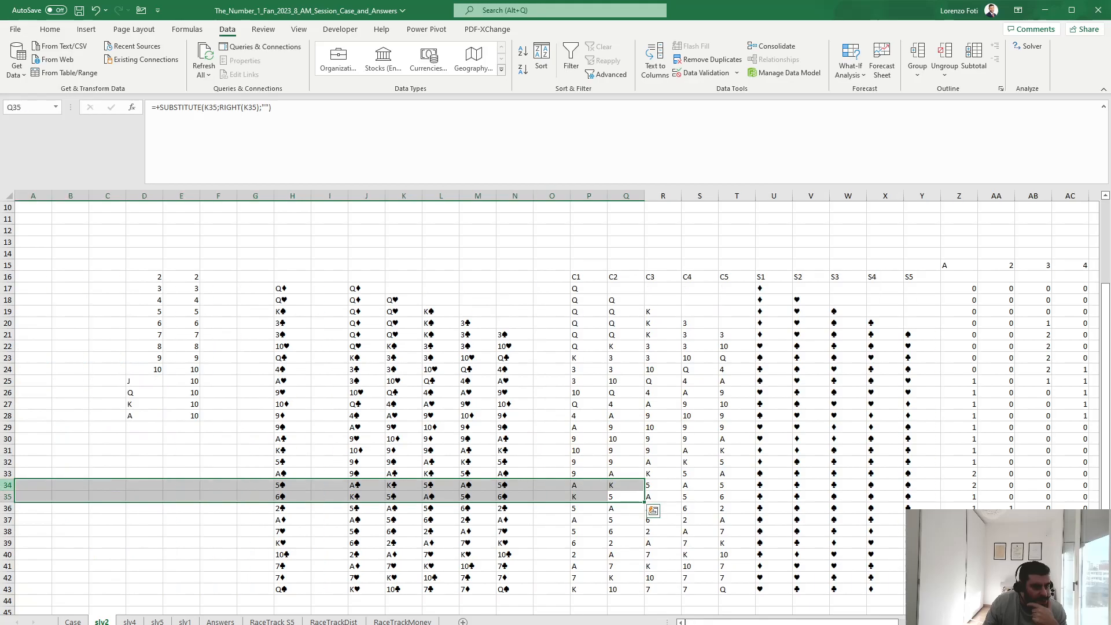
pyautogui.click(165, 437)
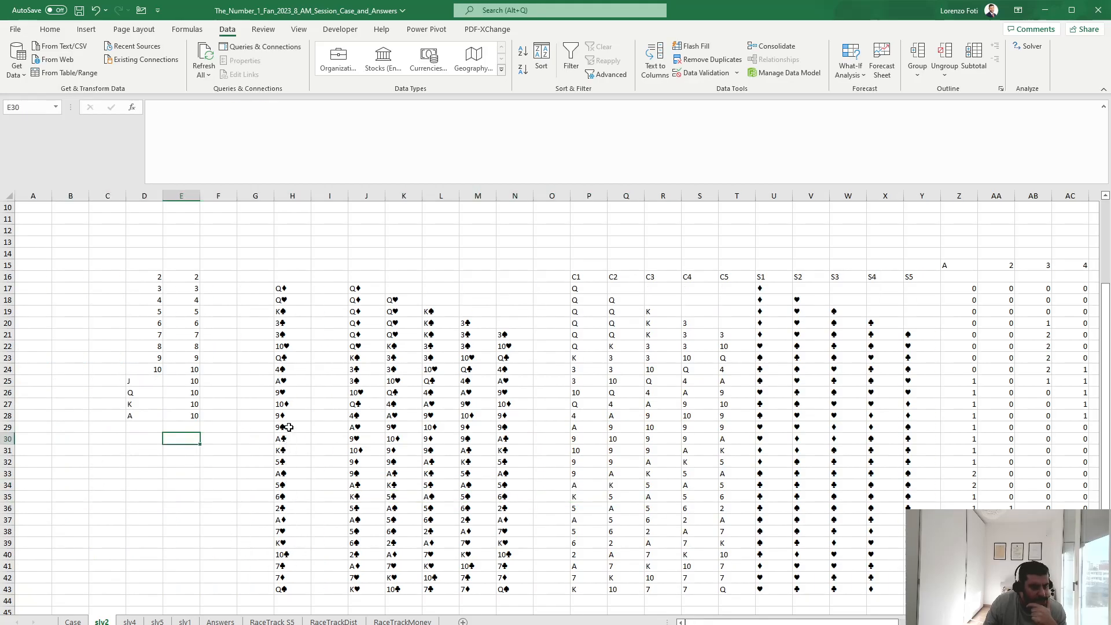
pyautogui.scroll(2, 824, 380)
pyautogui.scroll(-3, 824, 379)
pyautogui.moveTo(1033, 369); pyautogui.dragTo(1065, 359)
pyautogui.scroll(3, 1042, 371)
pyautogui.click(959, 381)
pyautogui.moveTo(923, 346); pyautogui.dragTo(1042, 346)
# Add the combination headers "Pair", "Two pairs" and "Tok" in BE16:BG16
pyautogui.click(1071, 359)
pyautogui.press('Right')
pyautogui.press('Right')
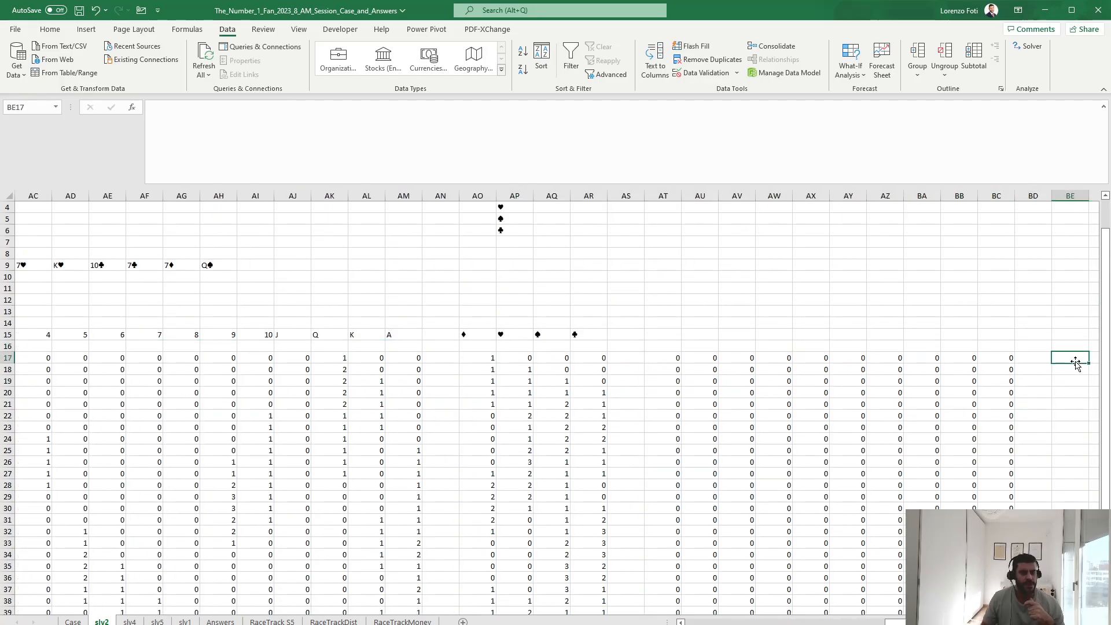
pyautogui.press('Left')
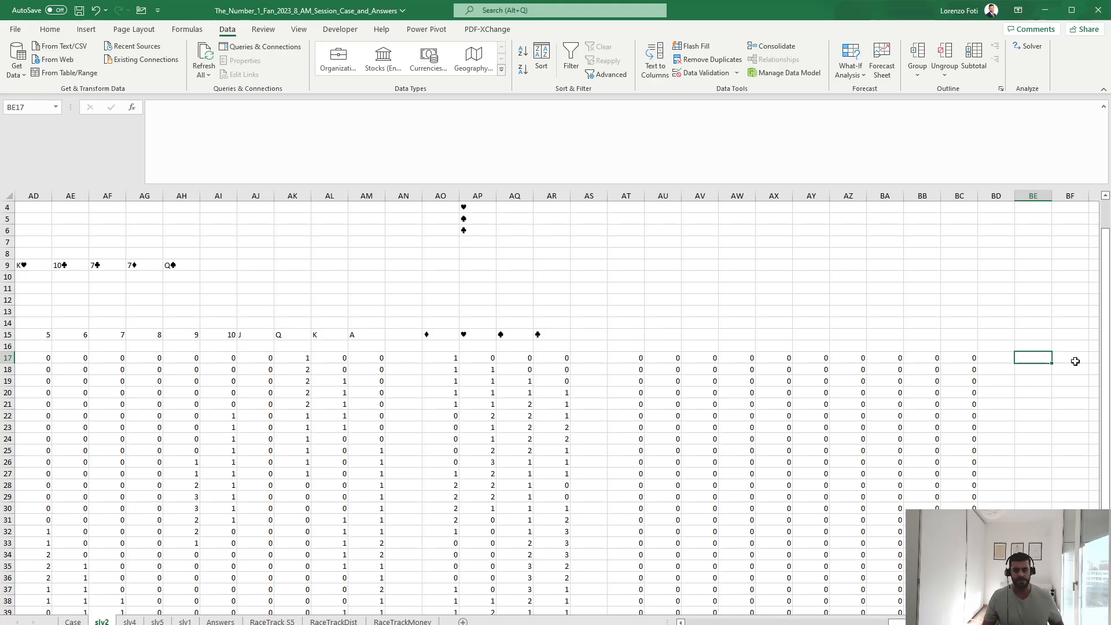
pyautogui.press('Up')
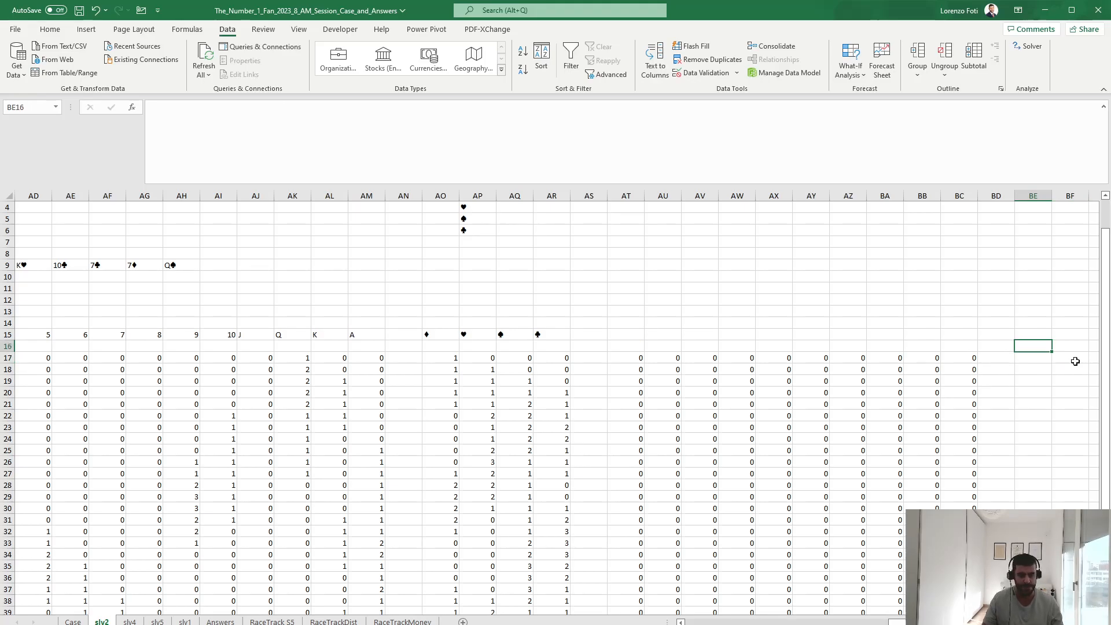
pyautogui.write('Pair')
pyautogui.press('Tab')
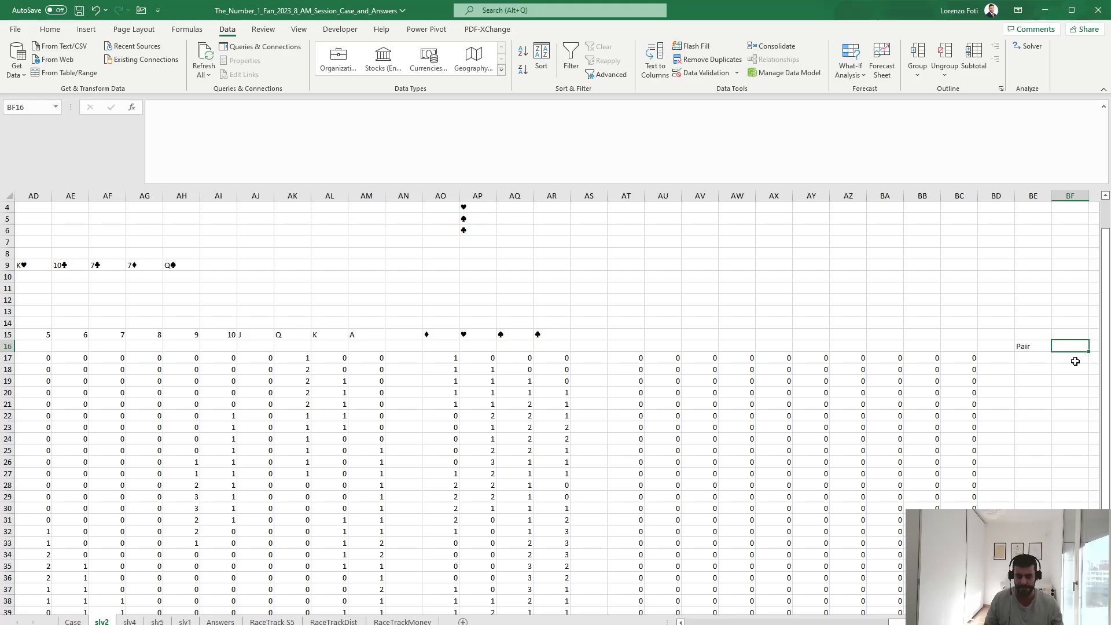
pyautogui.write('Two pairs')
pyautogui.press('Tab')
pyautogui.write('Tok')
pyautogui.press('Tab')
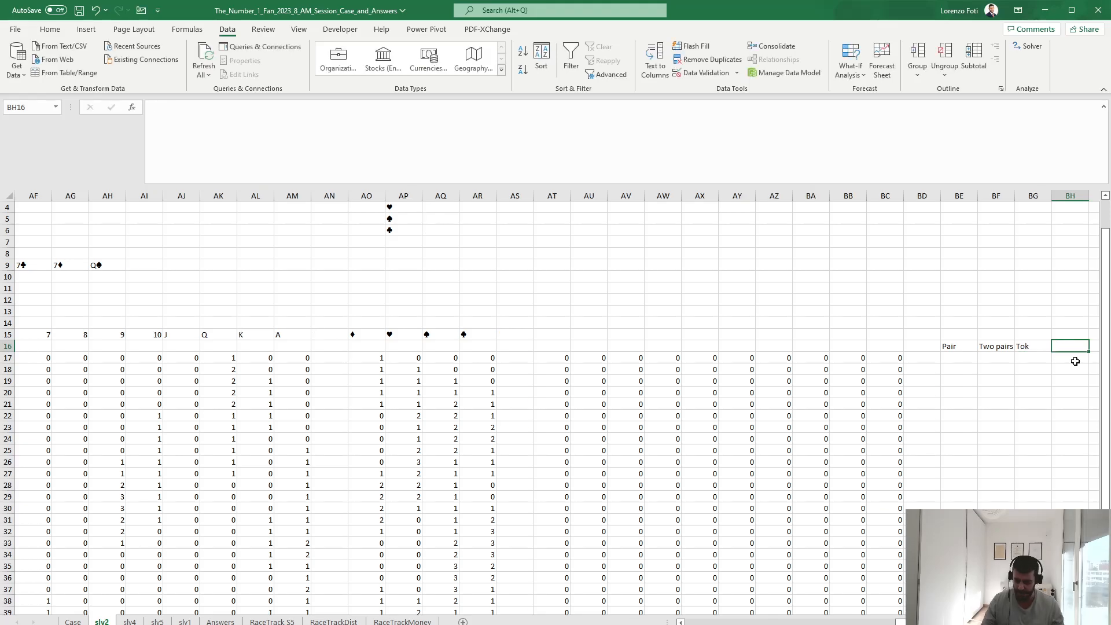
# Consult the combination table on the Case sheet and add the headers "Straight" and "Flush" in BH16:BI16 on slv2
pyautogui.hotkey('ctrl', 'pageup')
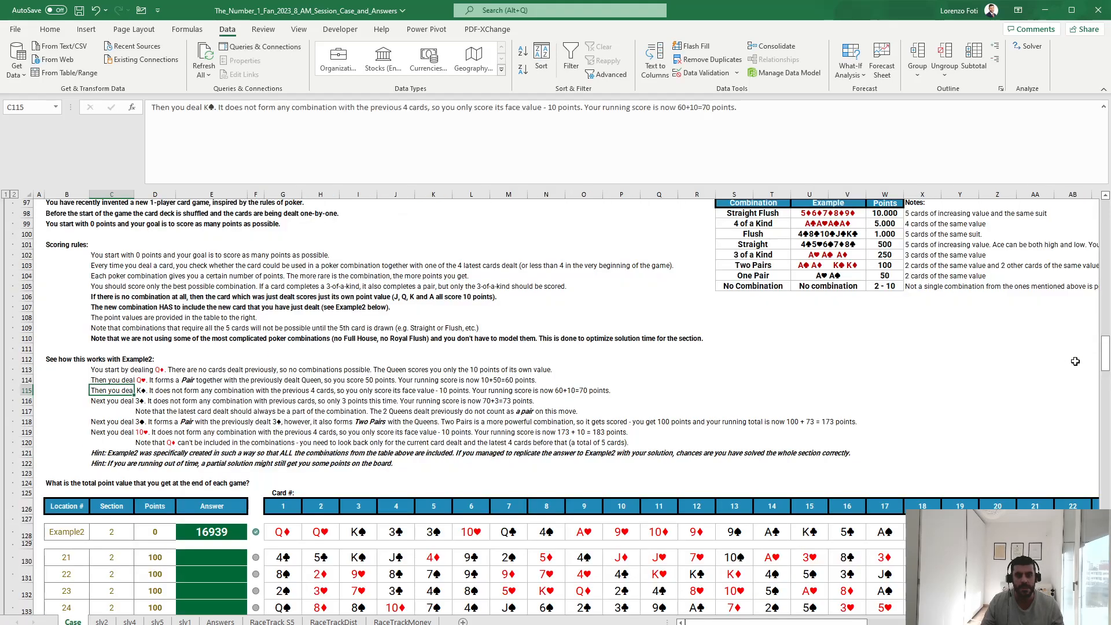
pyautogui.hotkey('ctrl', 'pagedown')
pyautogui.write('Straight')
pyautogui.press('Tab')
pyautogui.write('Flusgh')
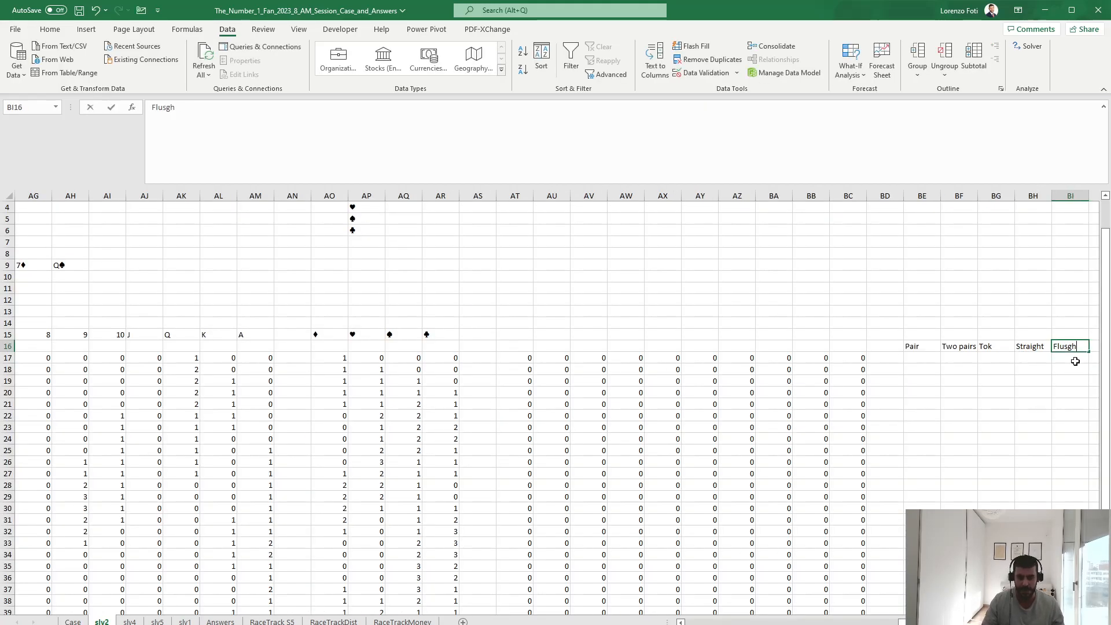
pyautogui.press('BackSpace')
pyautogui.press('BackSpace')
pyautogui.write('h')
pyautogui.press('Tab')
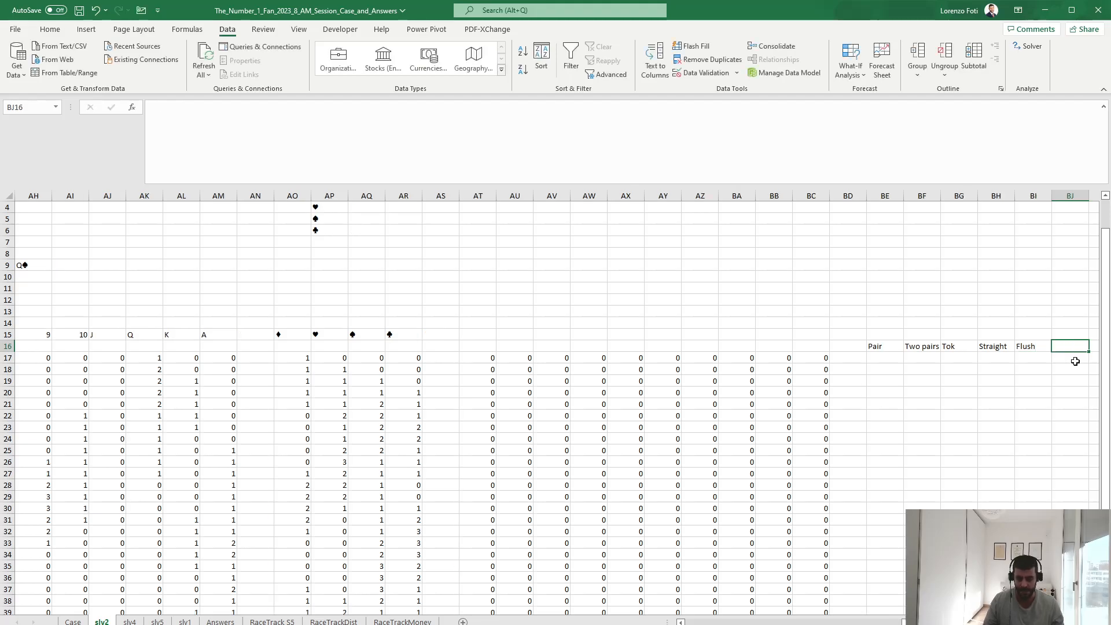
# Add the last combination headers, "fok" in BJ16 and "Strflush" in BK16, checking the combination table on the Case sheet
pyautogui.write('fok')
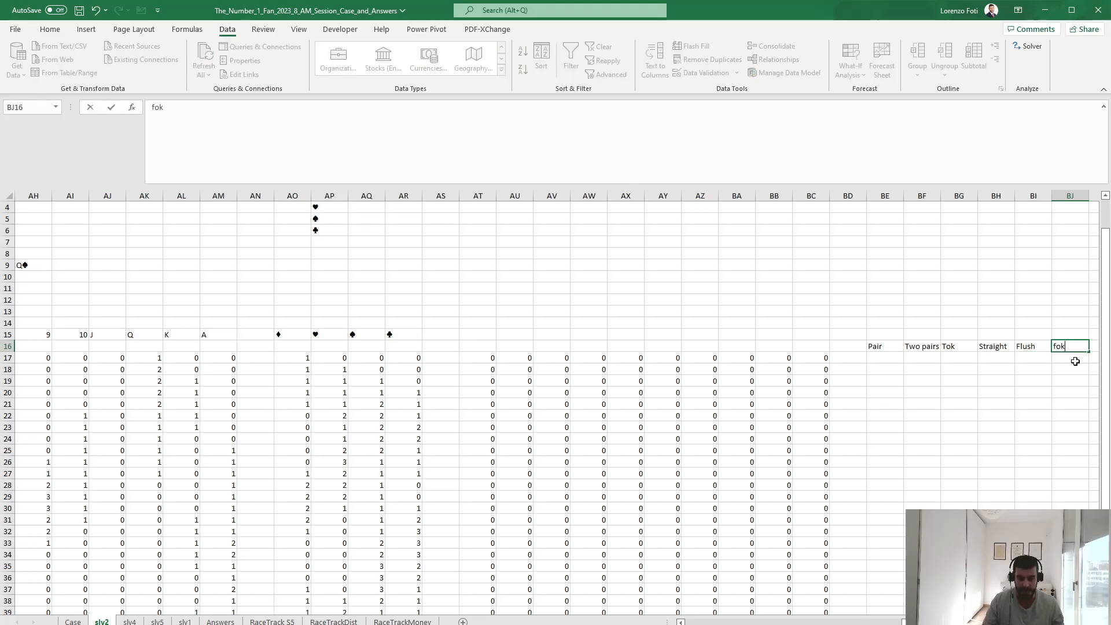
pyautogui.hotkey('ctrl', 'Return')
pyautogui.hscroll(1, 1076, 361)
pyautogui.hotkey('ctrl', 'pageup')
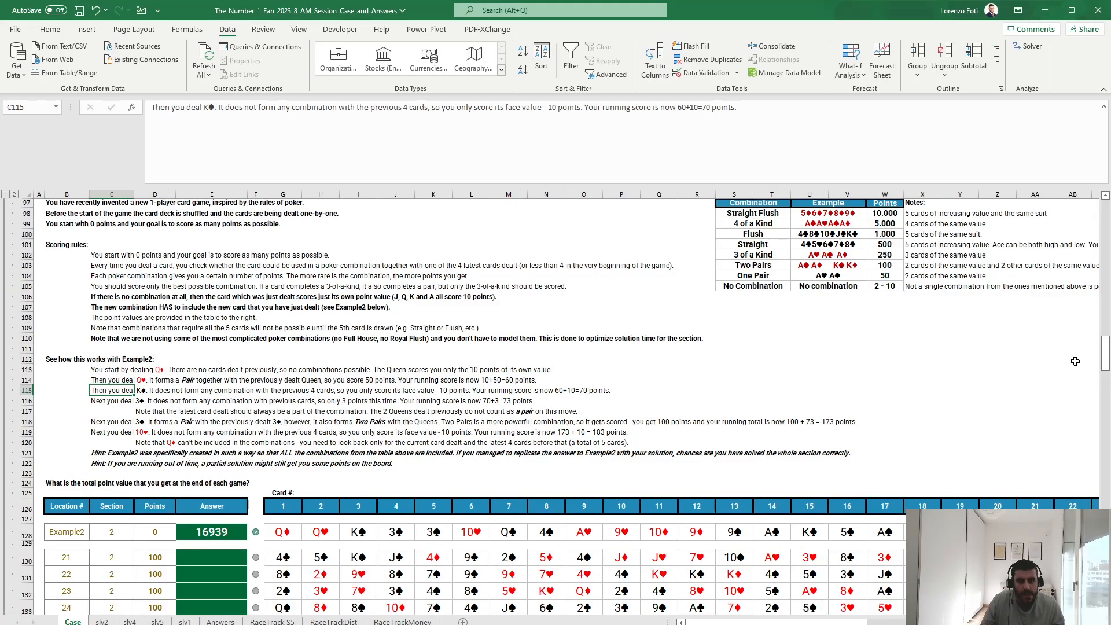
pyautogui.hotkey('ctrl', 'pagedown')
pyautogui.press('Right')
pyautogui.write('Strflush')
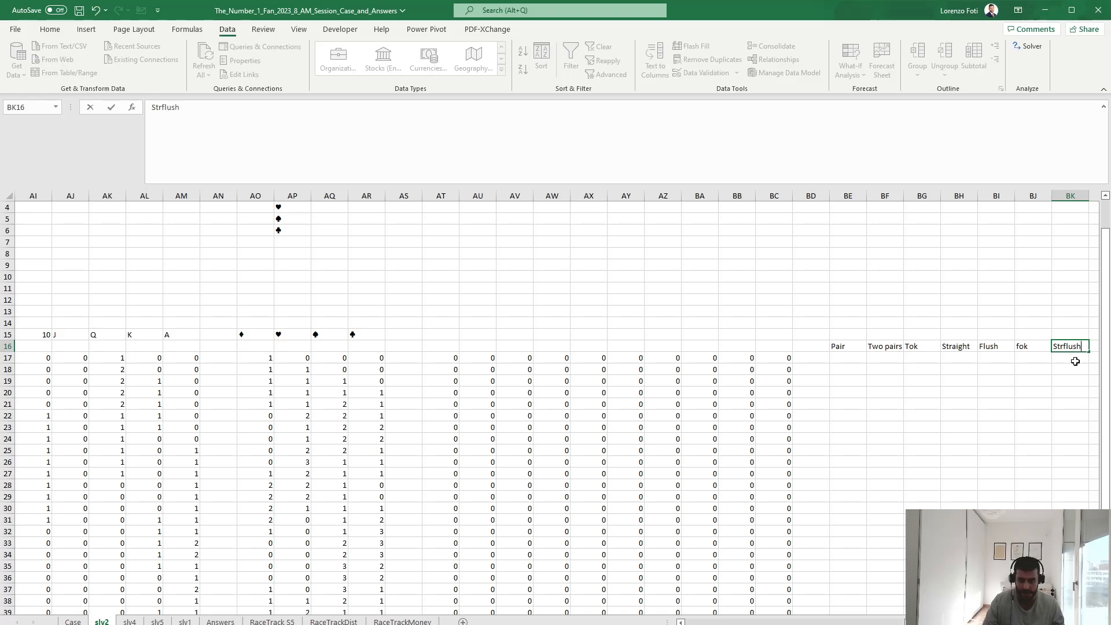
pyautogui.press('Return')
# Enter the Pair formula =+IF(OR(AA17:AM17=2);1;0) in BE17, testing the card value counts
pyautogui.press('Left')
pyautogui.press('Left')
pyautogui.press('Left')
pyautogui.press('Left')
pyautogui.press('Left')
pyautogui.press('Left')
pyautogui.write('+i')
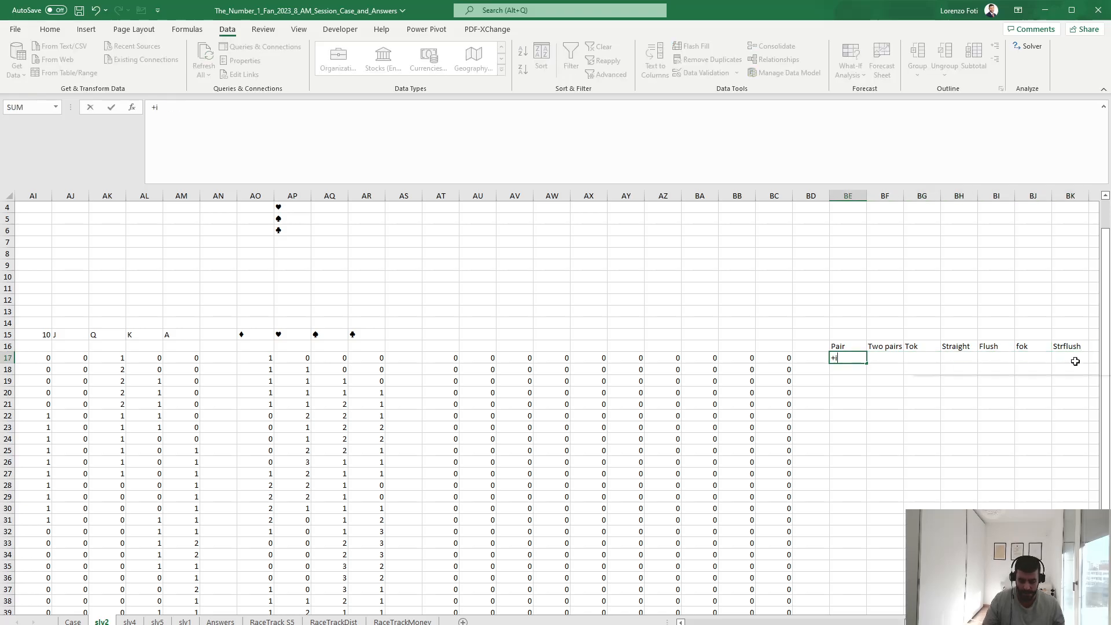
pyautogui.write('f(or(')
pyautogui.press('Left')
pyautogui.press('Left')
pyautogui.press('Left')
pyautogui.press('Left')
pyautogui.press('Left')
pyautogui.press('Left')
pyautogui.press('Left')
pyautogui.press('Left')
pyautogui.press('Left')
pyautogui.press('Left')
pyautogui.press('Left')
pyautogui.press('Left')
pyautogui.press('Left')
pyautogui.press('Left')
pyautogui.press('Left')
pyautogui.press('Left')
pyautogui.press('Left')
pyautogui.press('Left')
pyautogui.press('Left')
pyautogui.press('Left')
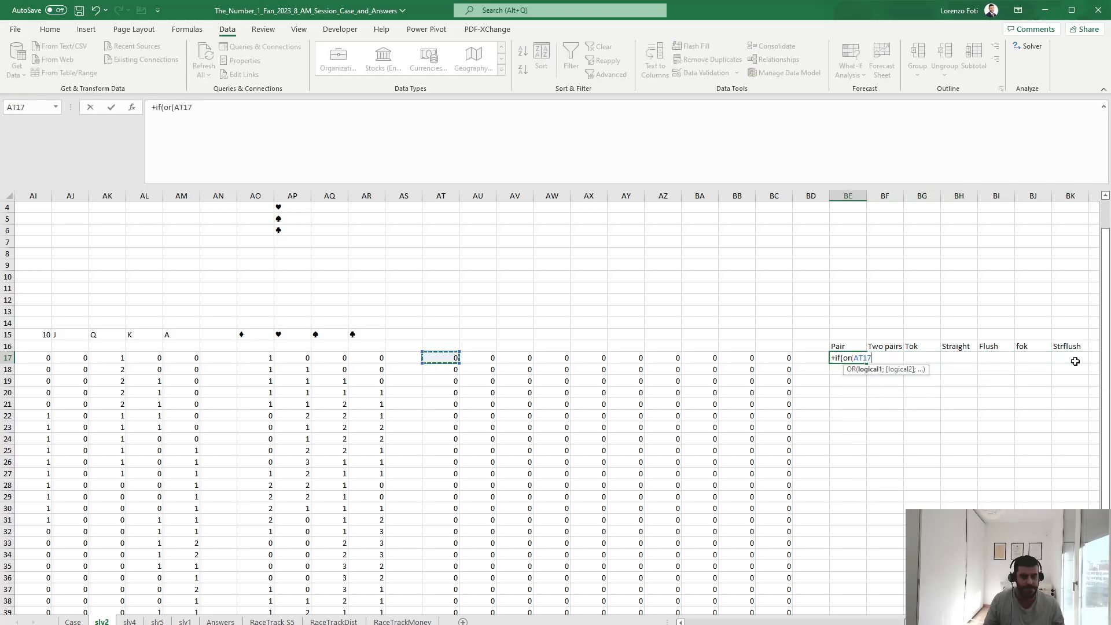
pyautogui.press('Left')
pyautogui.press('Left')
pyautogui.press('Left')
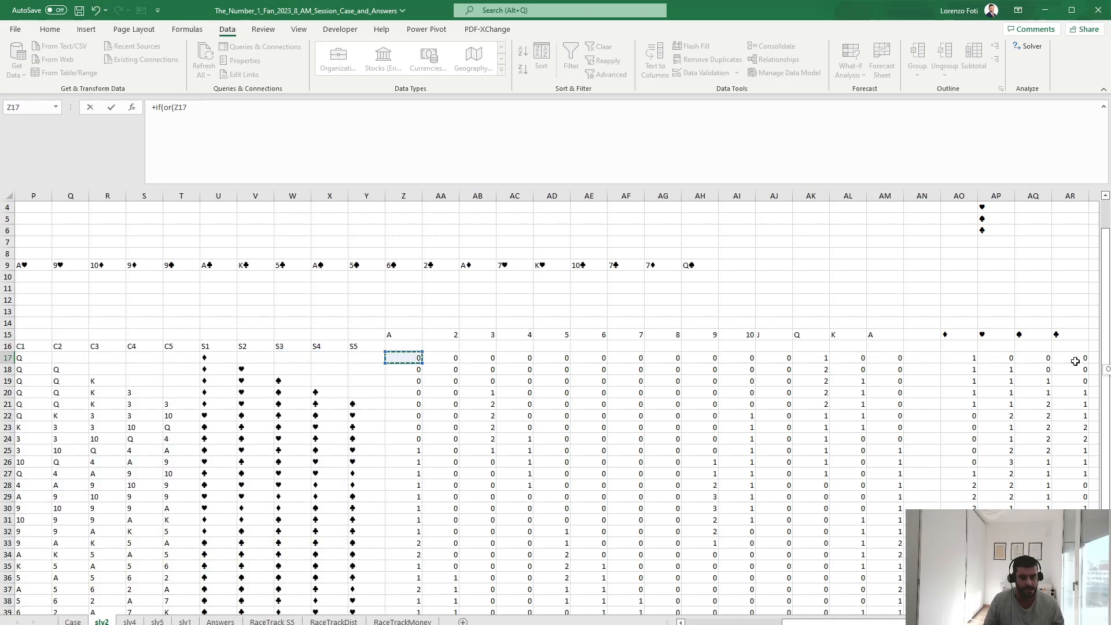
pyautogui.press('Left')
pyautogui.hotkey('ctrl', 'shift', 'Right')
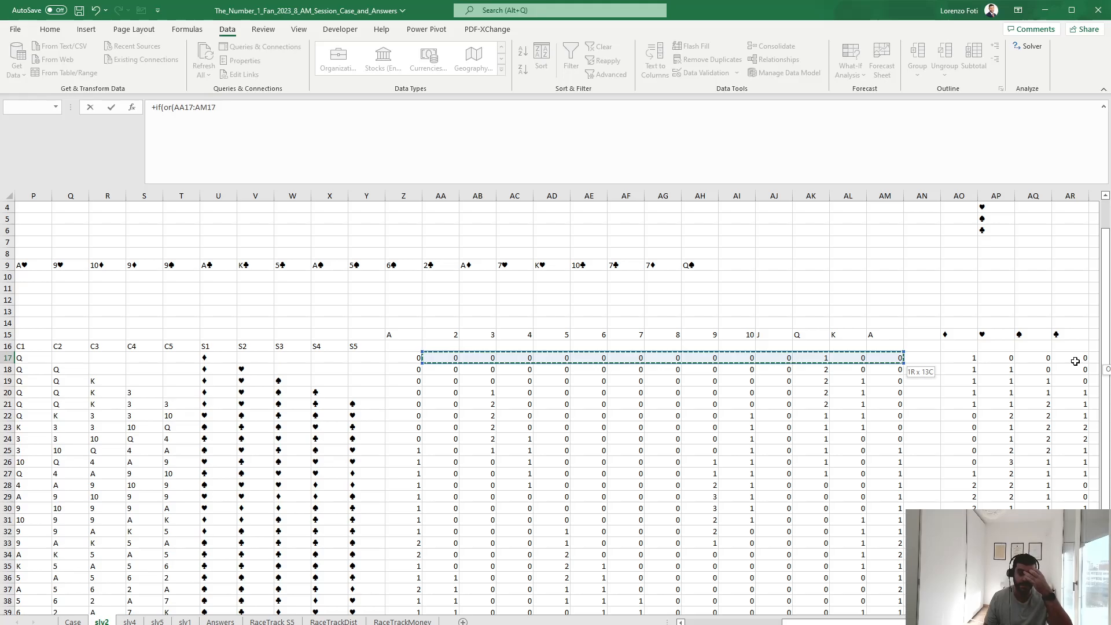
pyautogui.write('=2);1;0')
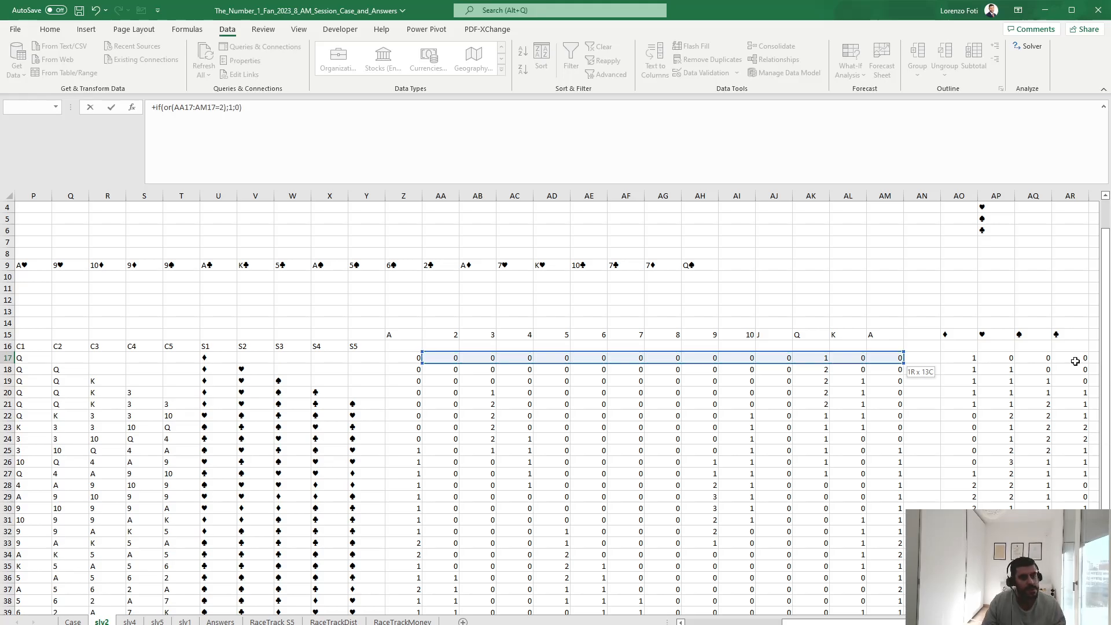
pyautogui.press('Return')
# Copy the Pair formula from BE17 down to BE18:BE43
pyautogui.press('Up')
pyautogui.hotkey('ctrl', 'c')
pyautogui.press('Down')
pyautogui.hotkey('shift', 'Down')
pyautogui.hotkey('shift', 'Down')
pyautogui.hotkey('shift', 'Down')
pyautogui.hotkey('shift', 'Down')
pyautogui.hotkey('shift', 'Down')
pyautogui.hotkey('shift', 'Down')
pyautogui.hotkey('shift', 'Down')
pyautogui.hotkey('shift', 'Down')
pyautogui.hotkey('shift', 'Down')
pyautogui.hotkey('shift', 'Down')
pyautogui.hotkey('shift', 'Down')
pyautogui.hotkey('shift', 'Down')
pyautogui.hotkey('shift', 'Down')
pyautogui.hotkey('shift', 'Down')
pyautogui.hotkey('shift', 'Down')
pyautogui.hotkey('shift', 'Down')
pyautogui.hotkey('shift', 'Down')
pyautogui.hotkey('shift', 'Down')
pyautogui.hotkey('shift', 'Down')
pyautogui.hotkey('shift', 'Down')
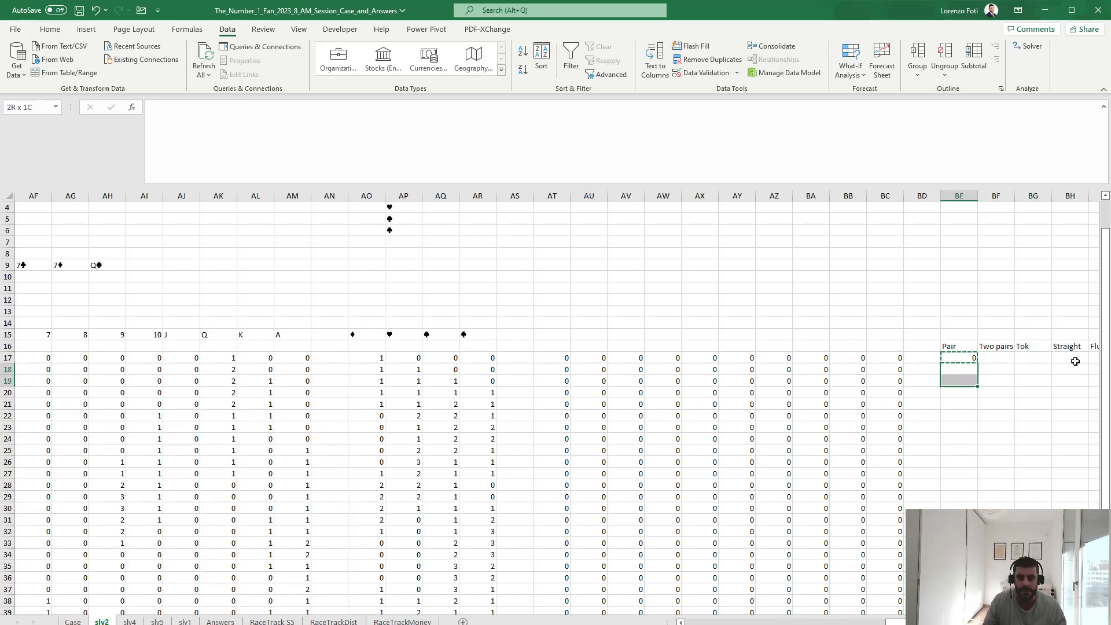
pyautogui.hotkey('ctrl', 'v')
pyautogui.press('Up')
pyautogui.press('Down')
# Examine the card windows and value counts across the rows to check the Pair flags
pyautogui.hotkey('ctrl', 'Left')
pyautogui.hotkey('ctrl', 'Left')
pyautogui.hotkey('ctrl', 'Left')
pyautogui.hotkey('ctrl', 'Left')
pyautogui.hotkey('ctrl', 'Left')
pyautogui.hotkey('ctrl', 'Left')
pyautogui.hotkey('ctrl', 'Left')
pyautogui.hotkey('ctrl', 'Left')
pyautogui.hotkey('ctrl', 'Left')
pyautogui.hotkey('ctrl', 'Left')
pyautogui.hotkey('ctrl', 'Left')
pyautogui.hotkey('ctrl', 'Left')
pyautogui.hotkey('ctrl', 'Right')
pyautogui.hotkey('ctrl', 'Right')
pyautogui.hotkey('ctrl', 'Right')
pyautogui.hotkey('ctrl', 'Right')
pyautogui.hotkey('ctrl', 'Right')
pyautogui.hotkey('ctrl', 'Right')
pyautogui.hotkey('ctrl', 'Right')
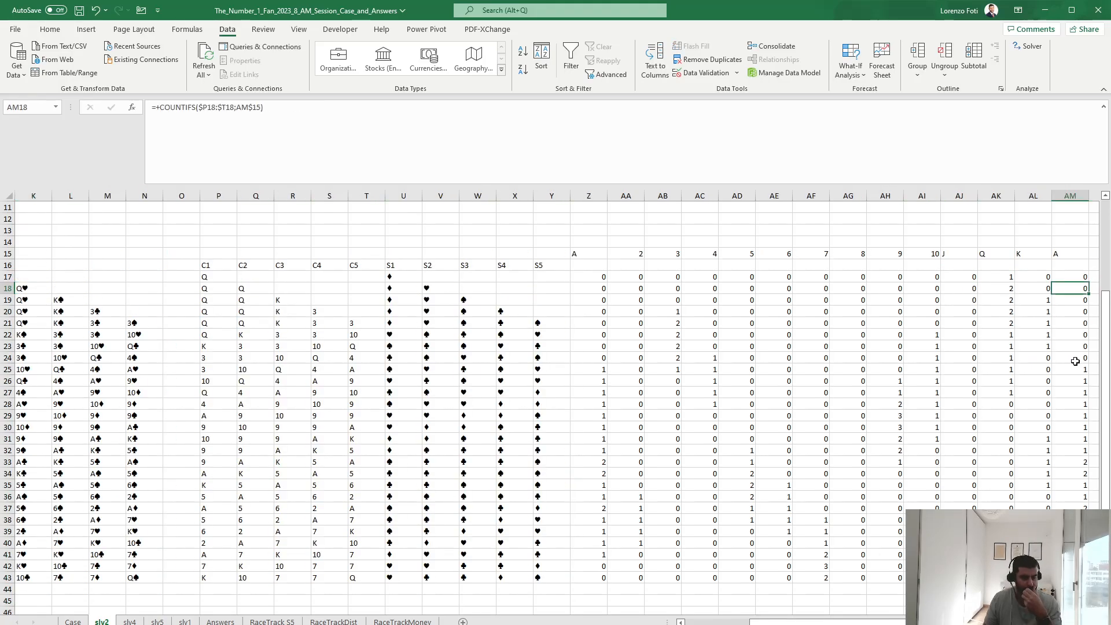
pyautogui.press('Right')
pyautogui.press('Right')
pyautogui.press('Right')
pyautogui.press('Right')
pyautogui.press('Right')
pyautogui.press('Right')
pyautogui.press('Right')
pyautogui.press('Right')
pyautogui.press('Right')
pyautogui.press('Right')
pyautogui.press('Right')
pyautogui.press('Right')
pyautogui.press('Right')
pyautogui.press('Right')
pyautogui.press('Right')
pyautogui.press('Right')
pyautogui.press('Right')
pyautogui.press('Right')
pyautogui.press('Right')
pyautogui.press('Right')
pyautogui.press('Left')
pyautogui.press('Left')
pyautogui.press('Left')
pyautogui.press('Left')
pyautogui.press('Left')
pyautogui.press('Left')
pyautogui.press('Left')
pyautogui.press('Left')
pyautogui.press('Left')
# Enter the Two pairs formula =+IF(COUNTIFS(AA17:AM17;">=2")>=2;1;0) in BF17
pyautogui.press('Right')
pyautogui.press('Up')
pyautogui.press('Right')
pyautogui.write('+if')
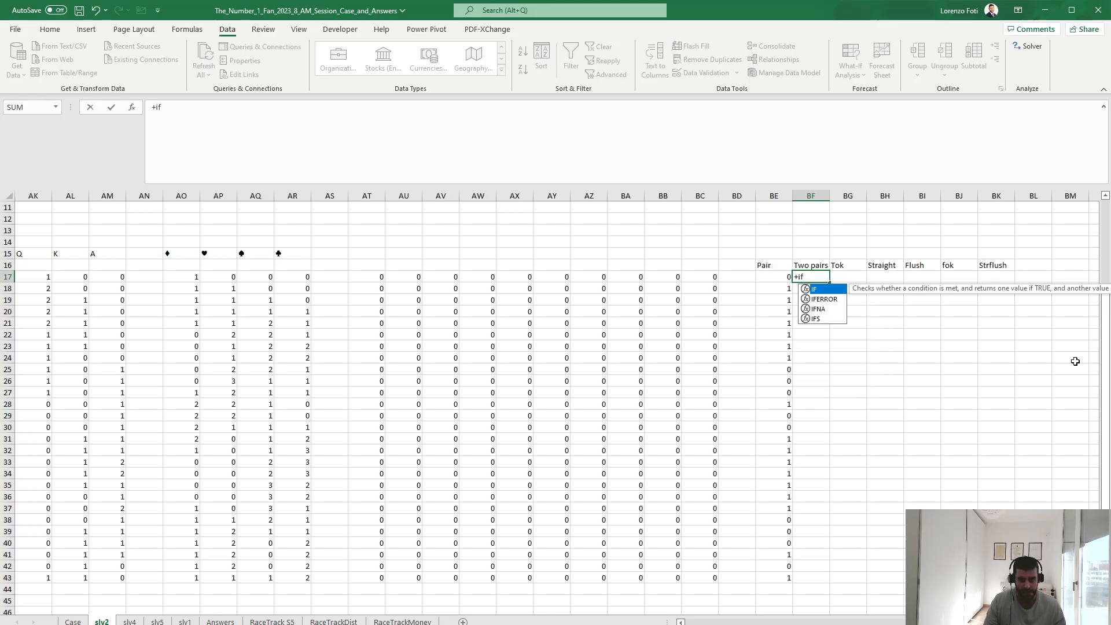
pyautogui.write('(countifs(')
pyautogui.press('Left')
pyautogui.press('Left')
pyautogui.press('Left')
pyautogui.press('Left')
pyautogui.press('Left')
pyautogui.press('Left')
pyautogui.press('Left')
pyautogui.press('Left')
pyautogui.press('Left')
pyautogui.press('Left')
pyautogui.press('Left')
pyautogui.press('Left')
pyautogui.press('Left')
pyautogui.press('Left')
pyautogui.press('Left')
pyautogui.press('Left')
pyautogui.press('Left')
pyautogui.press('Left')
pyautogui.press('Left')
pyautogui.press('Left')
pyautogui.press('Right')
pyautogui.press('Right')
pyautogui.hotkey('ctrl', 'shift', 'Right')
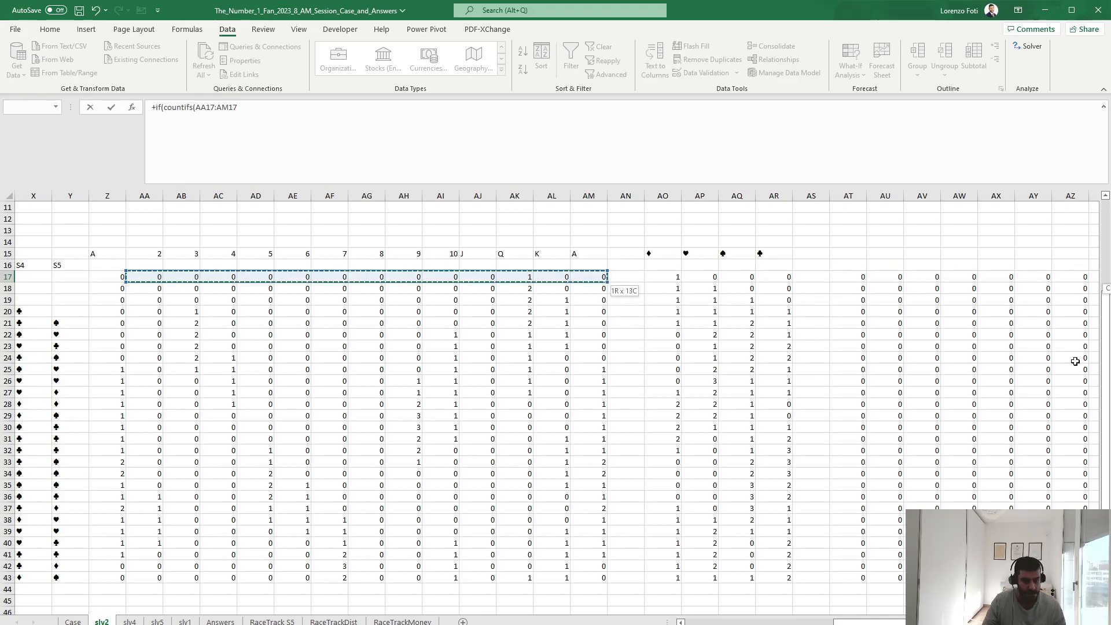
pyautogui.write(';">=2')
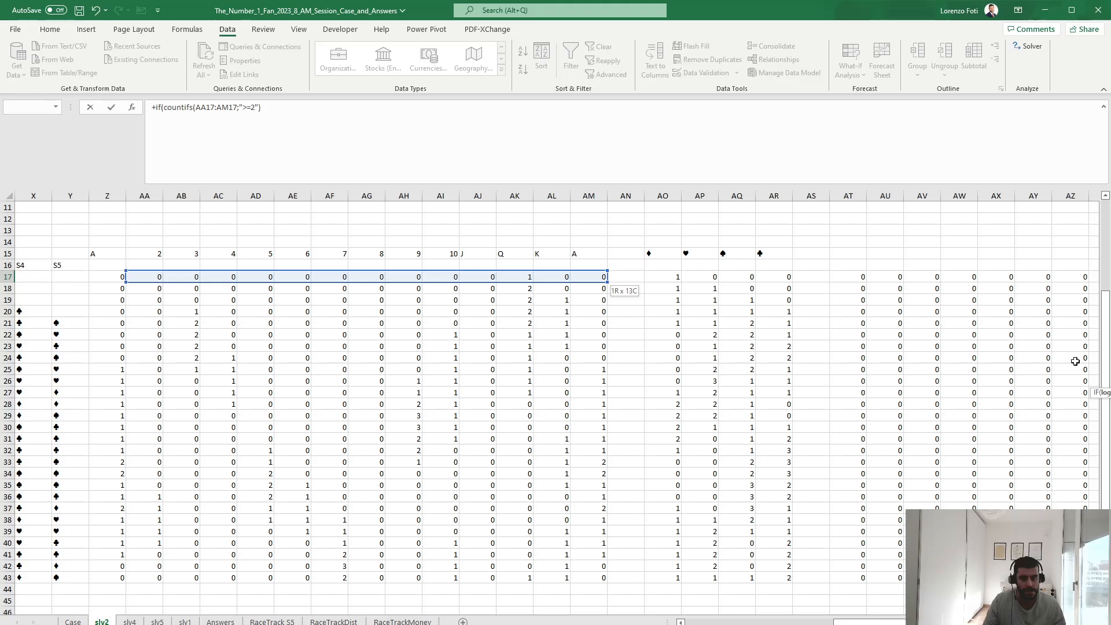
pyautogui.press('BackSpace')
pyautogui.write('>=2;')
pyautogui.press('Escape')
# Copy the Two pairs formula from BF17 down through BF43
pyautogui.hotkey('ctrl', 'c')
pyautogui.press('Left')
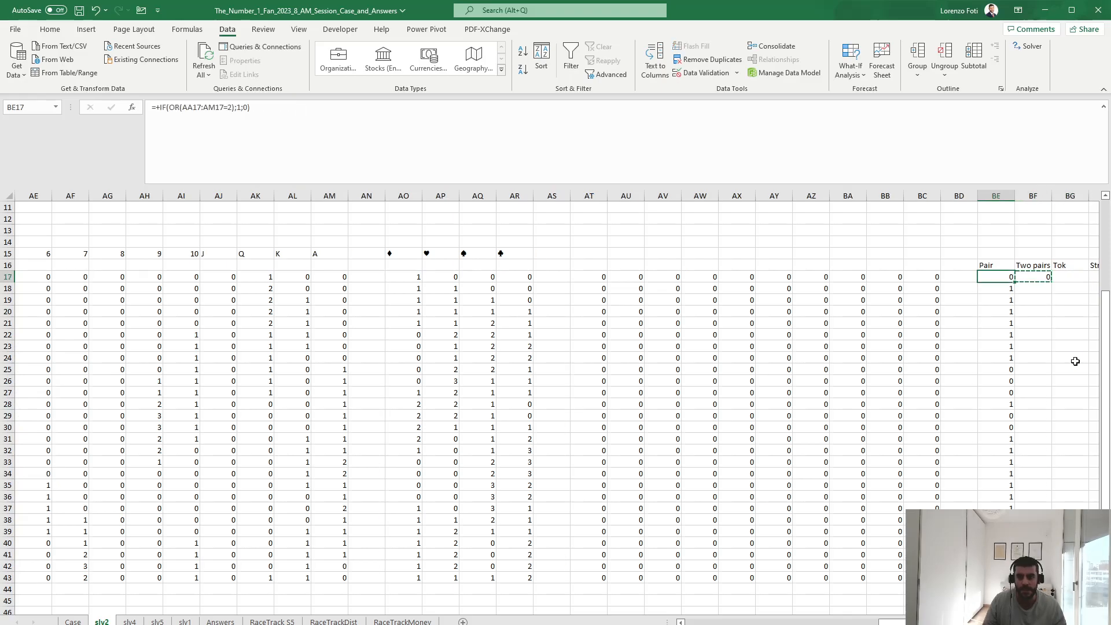
pyautogui.press('Right')
pyautogui.hotkey('ctrl', 'shift', 'Down')
pyautogui.hotkey('ctrl', 'v')
pyautogui.hotkey('ctrl', 'shift', 'Up')
# Highlight row 21 and compare its cards and value counts with its Two pairs flag
pyautogui.press('Down')
pyautogui.press('Down')
pyautogui.press('Down')
pyautogui.press('Down')
pyautogui.hotkey('shift', 'space')
pyautogui.hscroll(-10, 555, 405)
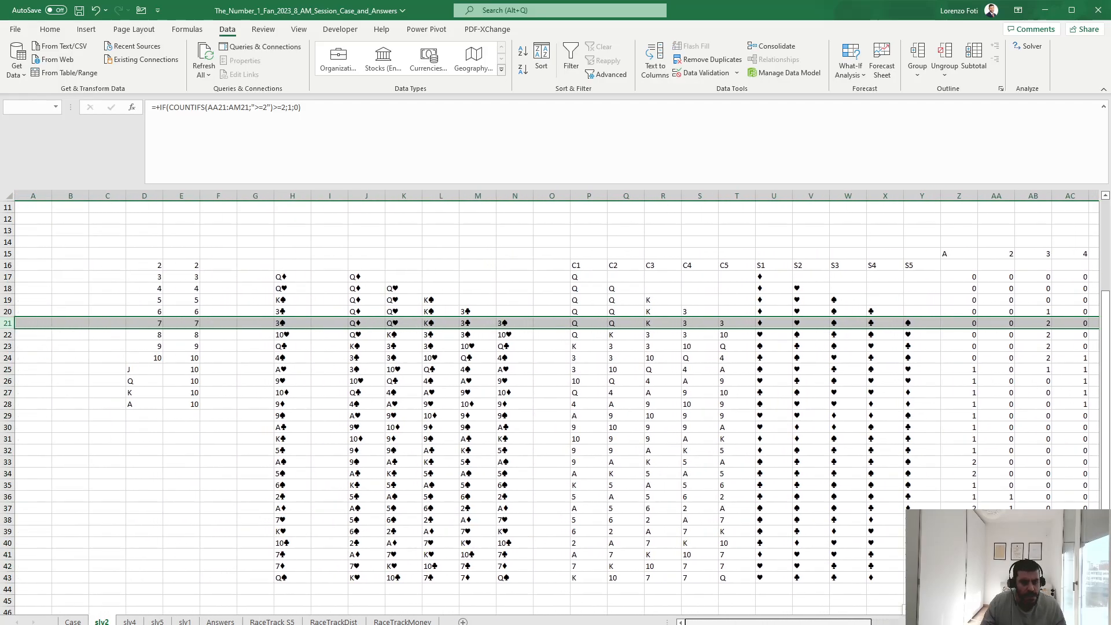
pyautogui.hscroll(10, 923, 313)
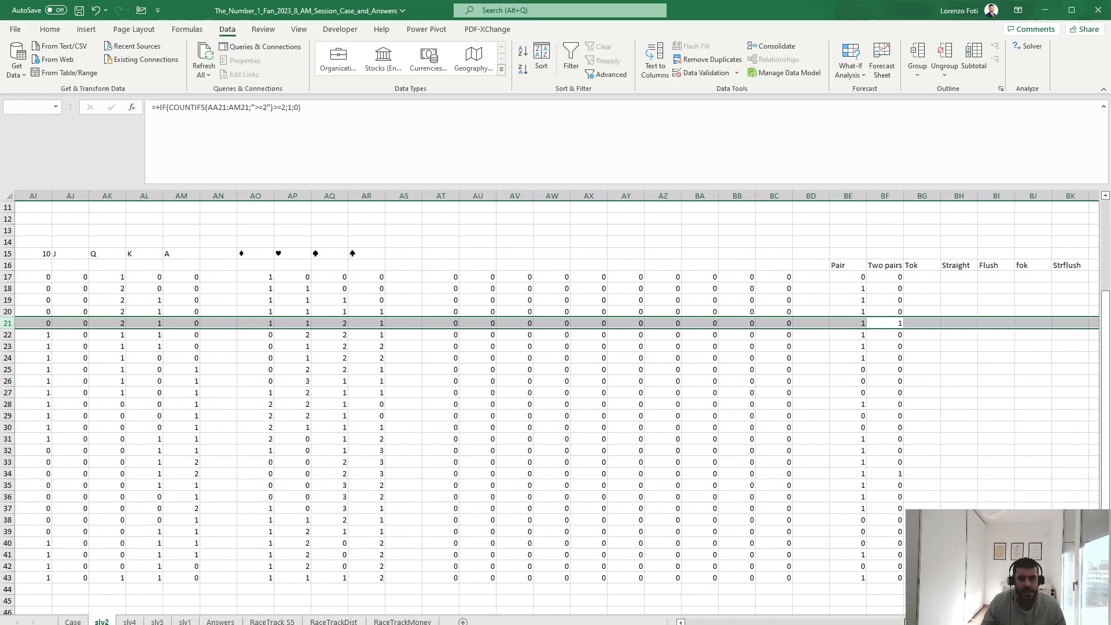
# Anchor the column references in the Pair formula in BE17 so it reads =+IF(OR($AA17:$AM17=2);1;0)
pyautogui.click(924, 265)
pyautogui.click(924, 277)
pyautogui.click(882, 281)
pyautogui.click(859, 278)
pyautogui.click(183, 108)
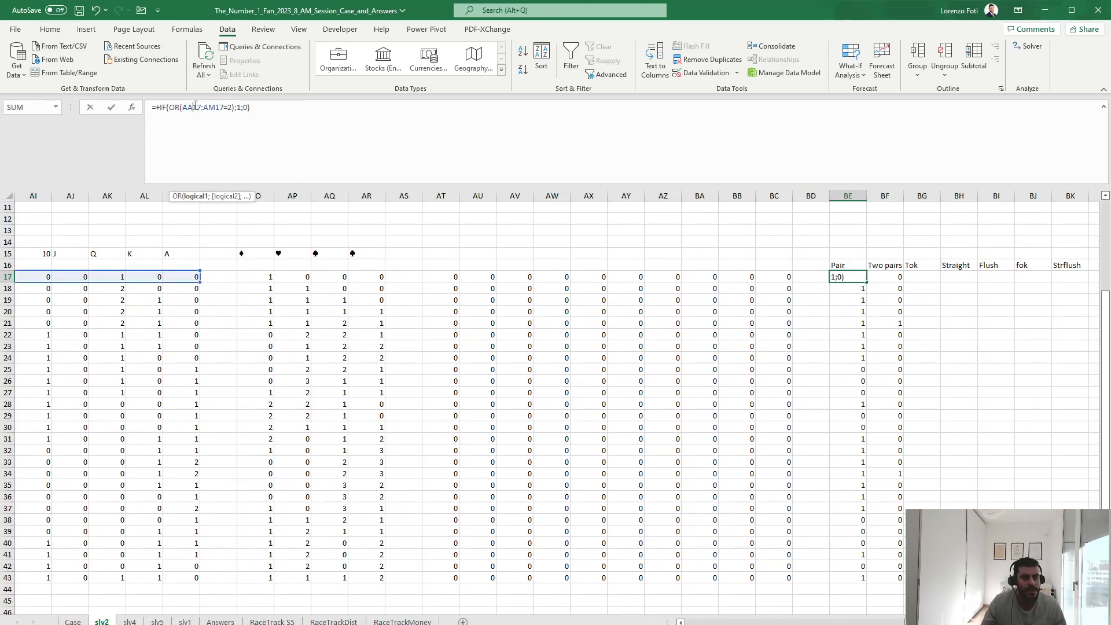
pyautogui.write('$')
pyautogui.moveTo(183, 108); pyautogui.dragTo(232, 108)
pyautogui.click(207, 108)
pyautogui.write('$')
pyautogui.hotkey('ctrl', 'Return')
# Copy the Pair formula from BE17 into the Tok cell BG17
pyautogui.hotkey('ctrl', 'c')
pyautogui.press('Right')
pyautogui.press('Right')
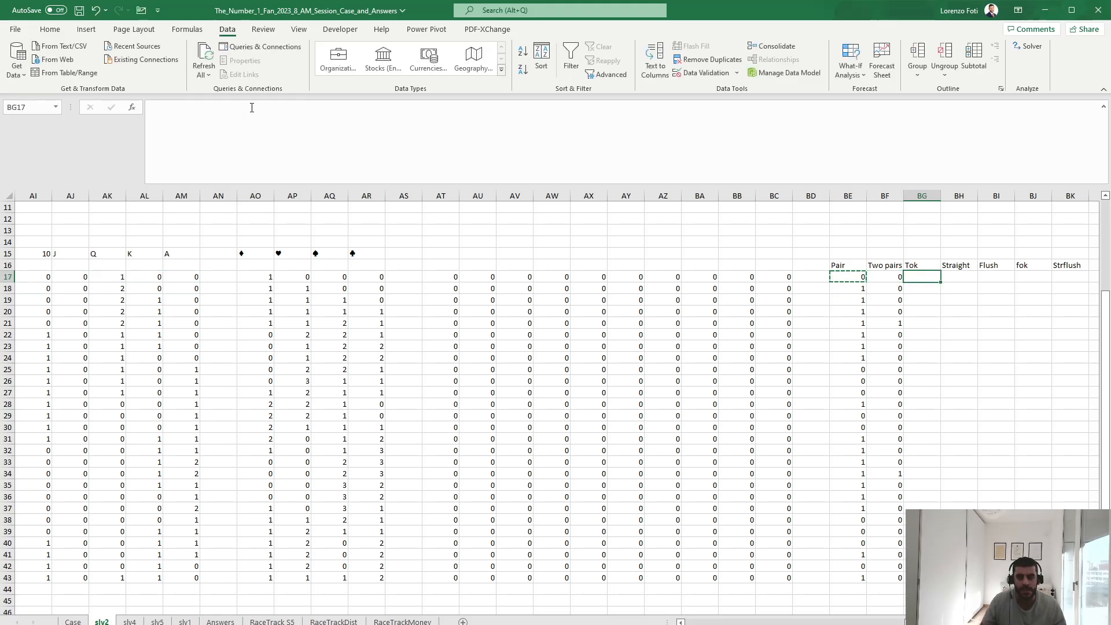
pyautogui.hotkey('ctrl', 'v')
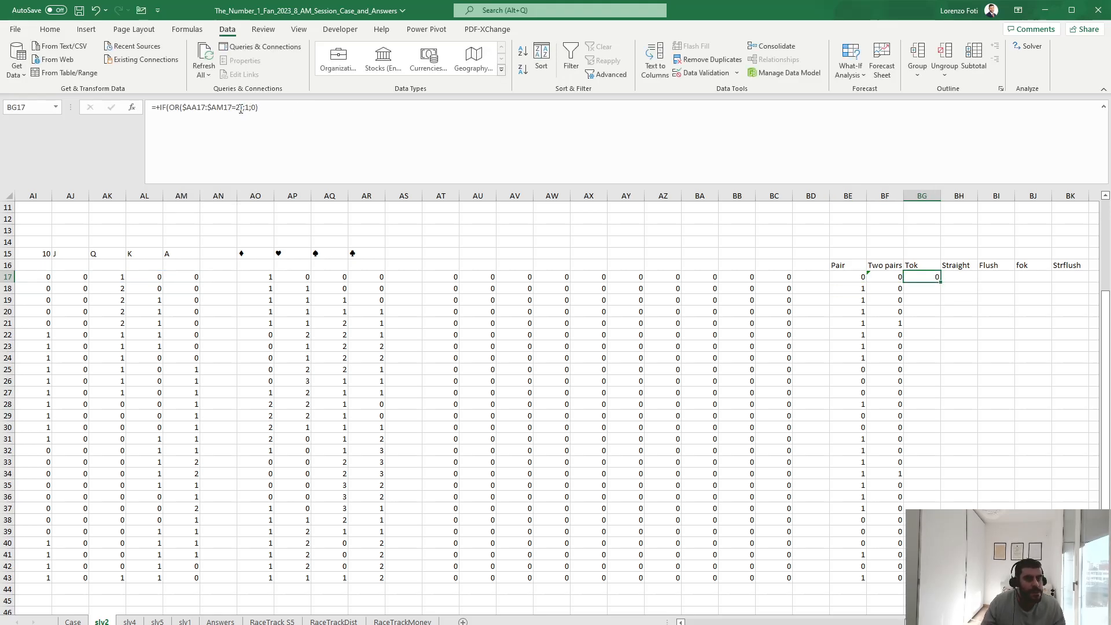
pyautogui.click(241, 108)
pyautogui.write(');1;0')
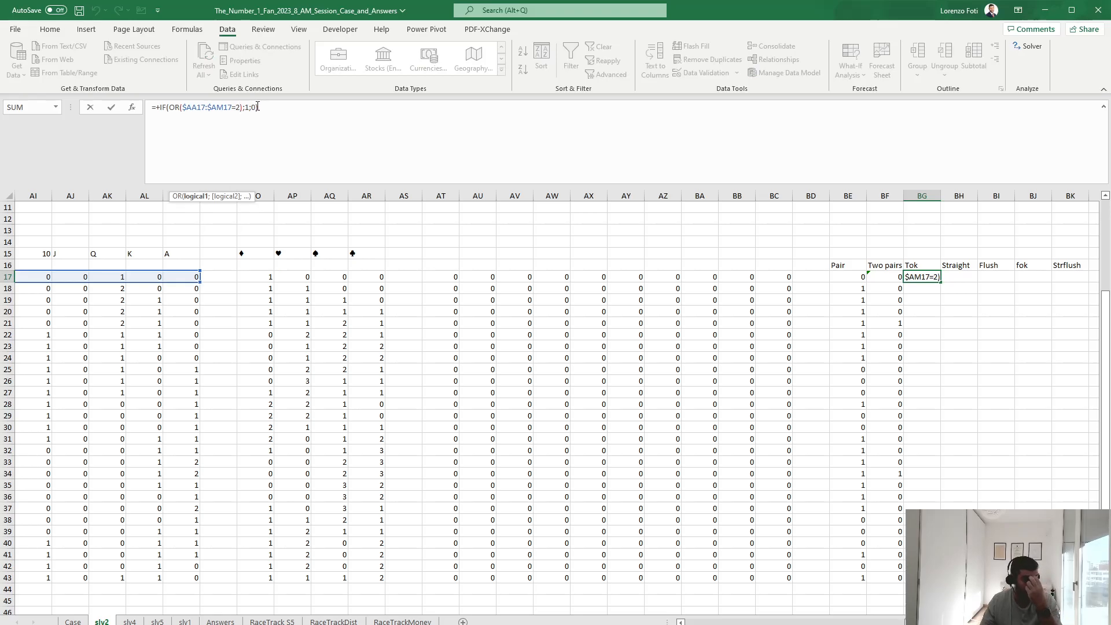
pyautogui.write(')')
# Change the condition of the Pair formula in BE17 to >=2, giving =+IF(OR($AA17:$AM17>=2);1;0)
pyautogui.click(861, 277)
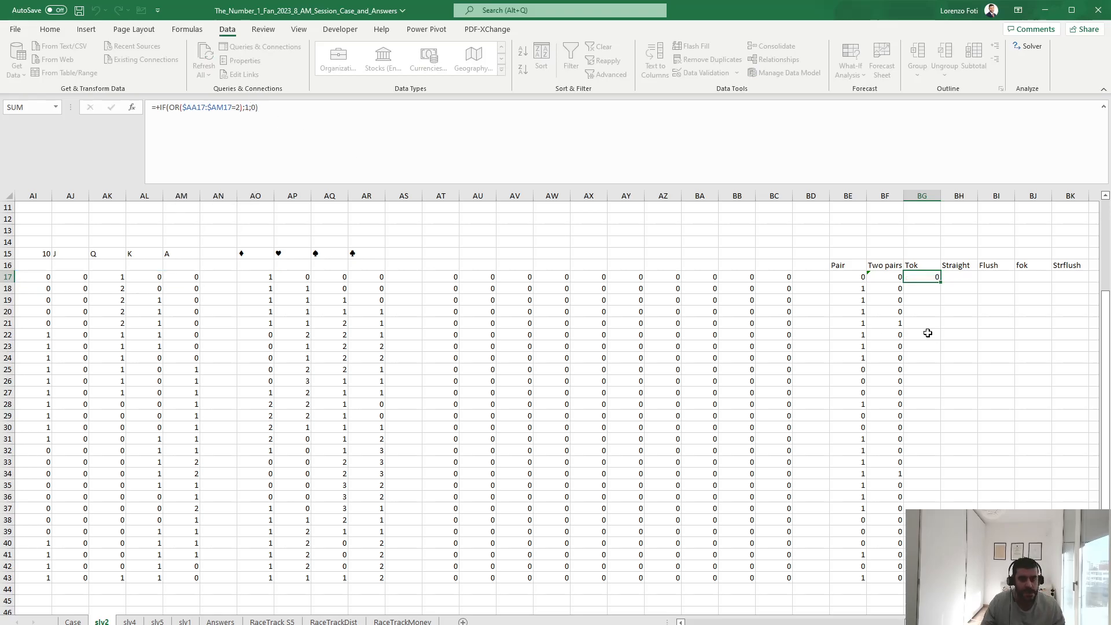
pyautogui.click(238, 106)
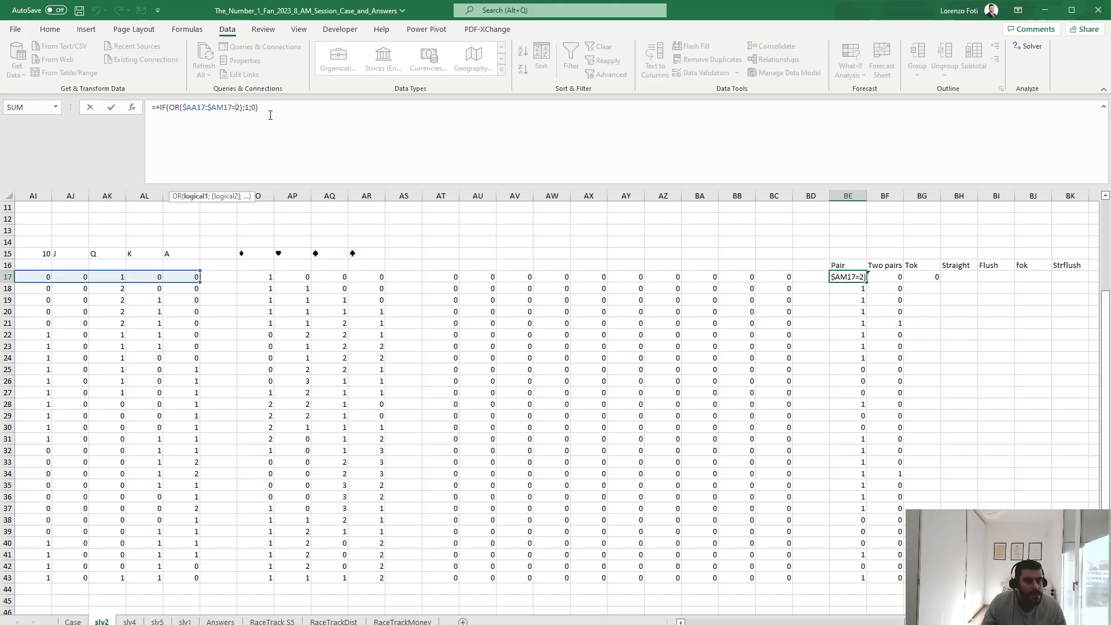
pyautogui.press('BackSpace')
pyautogui.write('>=')
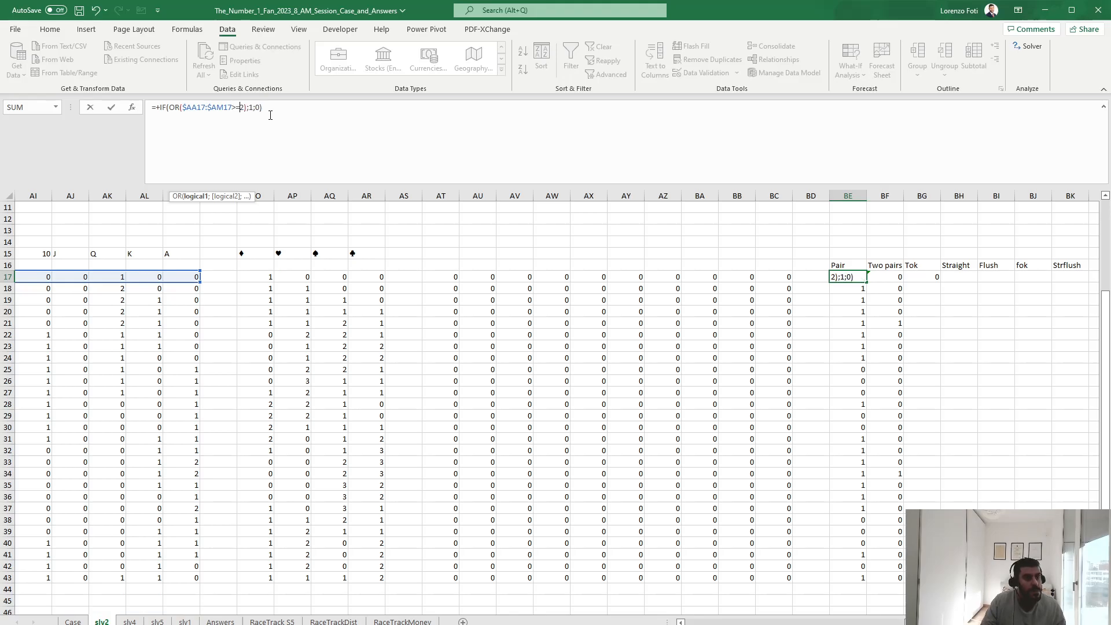
pyautogui.press('Return')
# Copy the updated Pair formula from BE17 down through BE43
pyautogui.press('Up')
pyautogui.hotkey('ctrl', 'c')
pyautogui.press('Down')
pyautogui.hotkey('ctrl', 'shift', 'Down')
pyautogui.hotkey('ctrl', 'v')
# Change the condition of the Tok formula in BG17 to >=3, giving =+IF(OR($AA17:$AM17>=3);1;0)
pyautogui.press('Up')
pyautogui.press('Right')
pyautogui.press('Right')
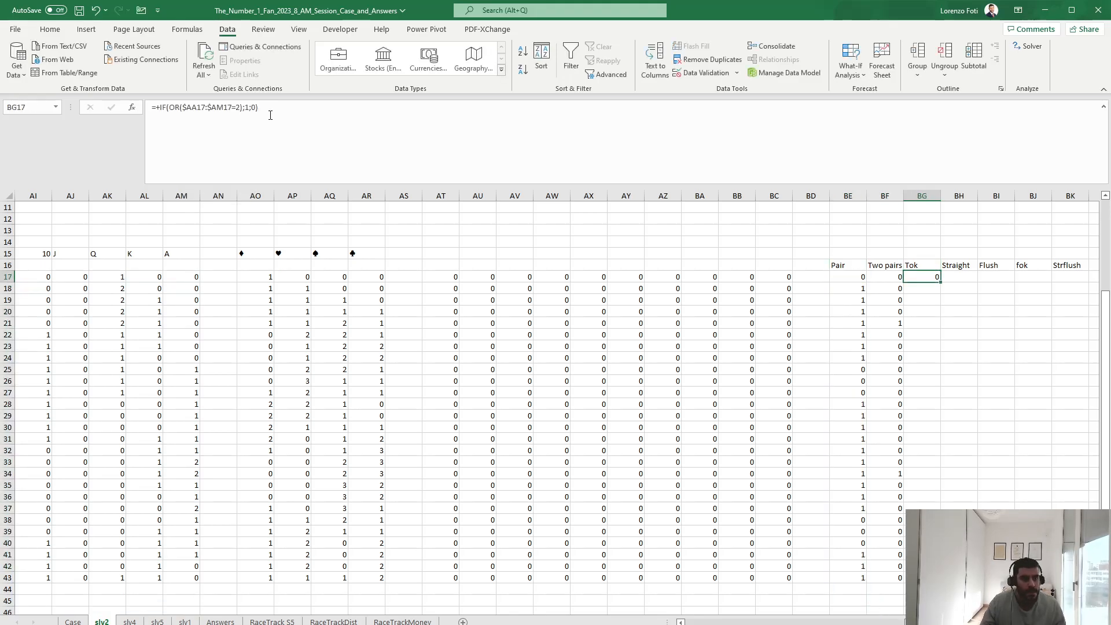
pyautogui.click(241, 108)
pyautogui.press('BackSpace')
pyautogui.write('>')
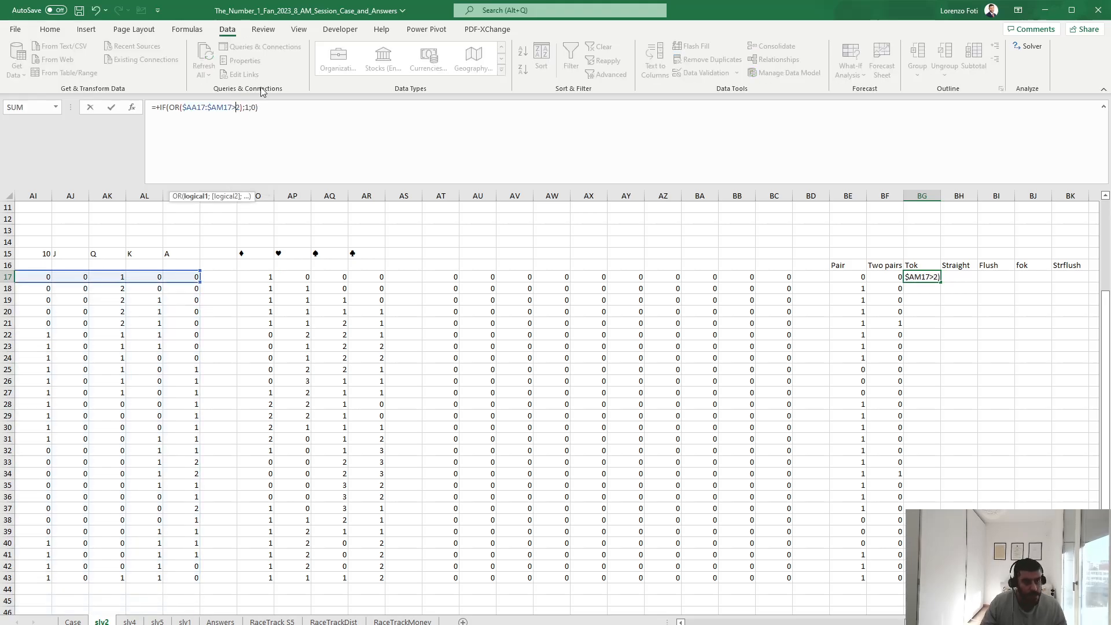
pyautogui.write('=')
pyautogui.press('BackSpace')
pyautogui.write('3')
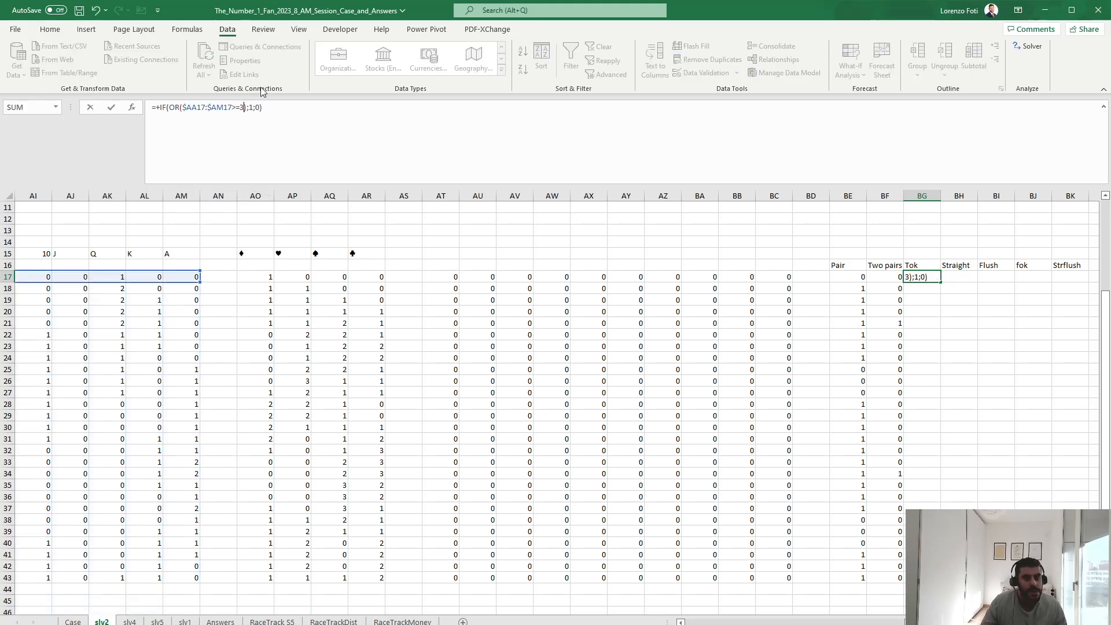
pyautogui.press('Return')
# Copy the Tok formula from BG17 down through BG43
pyautogui.press('Up')
pyautogui.hotkey('ctrl', 'c')
pyautogui.press('Left')
pyautogui.hotkey('ctrl', 'Down')
pyautogui.press('Right')
pyautogui.hotkey('ctrl', 'shift', 'Up')
pyautogui.hotkey('ctrl', 'v')
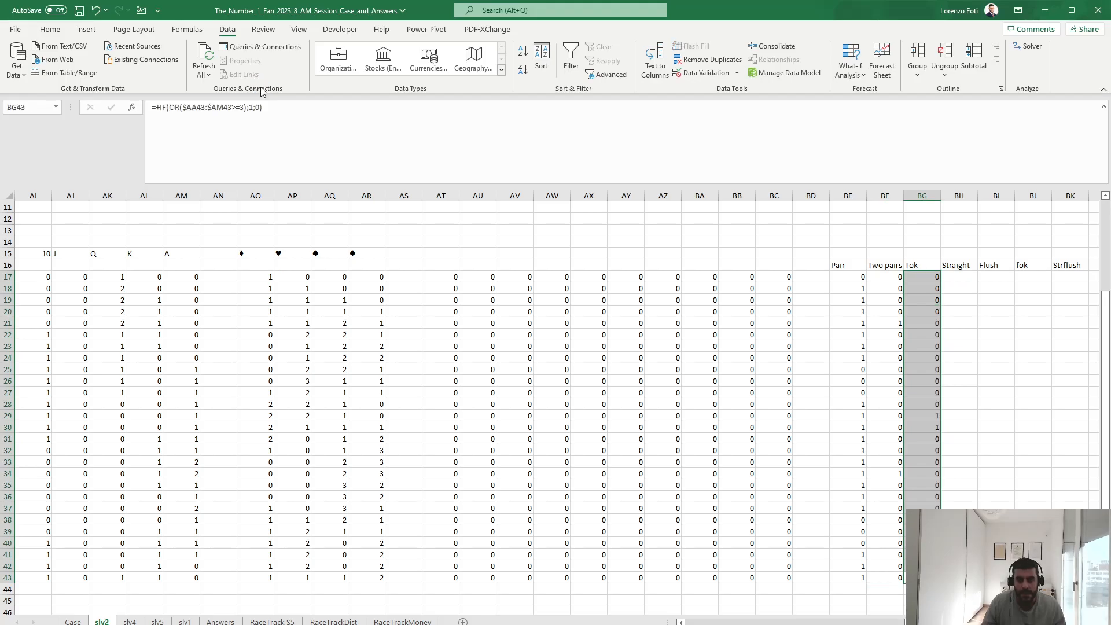
# Highlight row 29 and compare its cards and value counts with its Tok flag
pyautogui.press('Up')
pyautogui.press('Up')
pyautogui.press('Up')
pyautogui.press('Up')
pyautogui.press('Up')
pyautogui.press('Up')
pyautogui.press('Up')
pyautogui.press('Up')
pyautogui.press('Up')
pyautogui.press('Up')
pyautogui.press('Up')
pyautogui.press('Up')
pyautogui.press('Up')
pyautogui.press('Up')
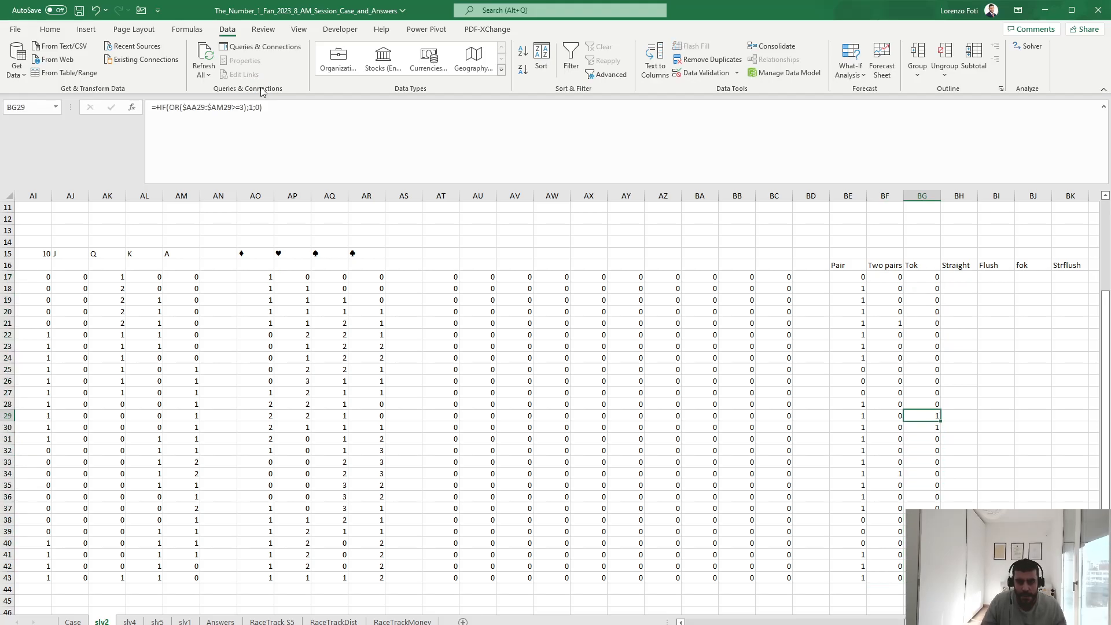
pyautogui.hotkey('shift', 'space')
pyautogui.hscroll(-10, 556, 405)
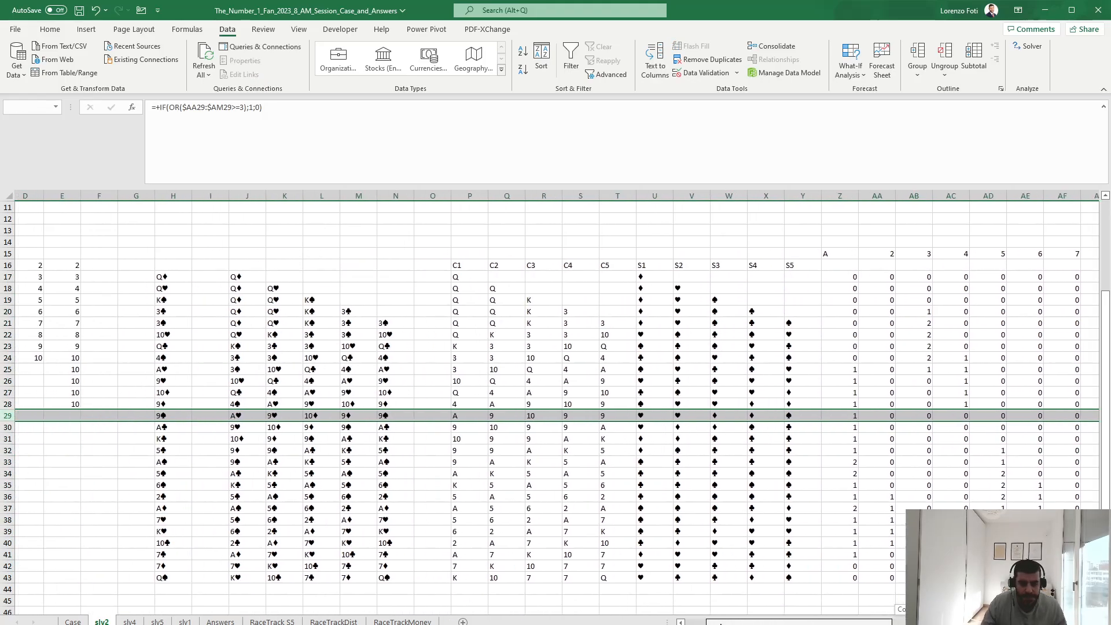
pyautogui.hscroll(10, 555, 406)
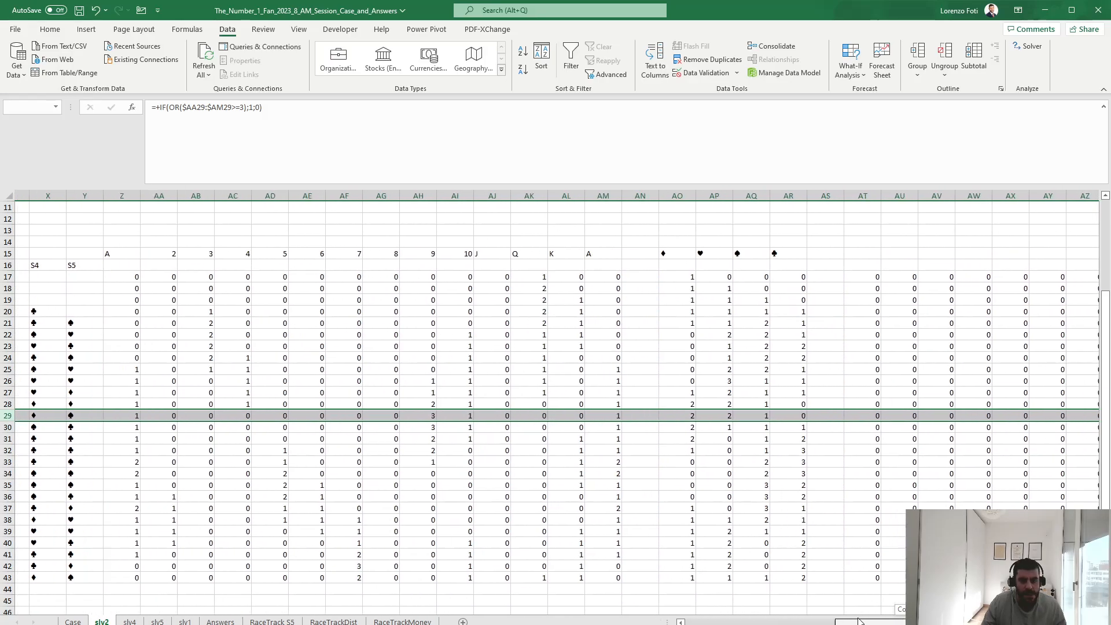
# Enter the Straight formula =+IF(OR(AT17:BC17=1);1;0) in BH17
pyautogui.click(960, 271)
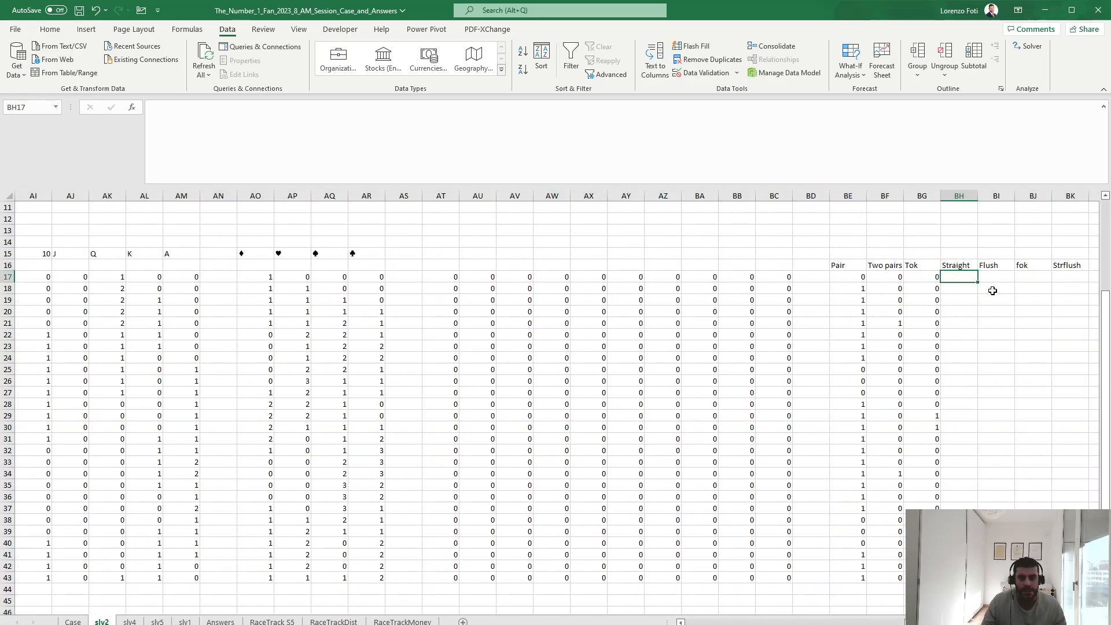
pyautogui.write('+if(or(')
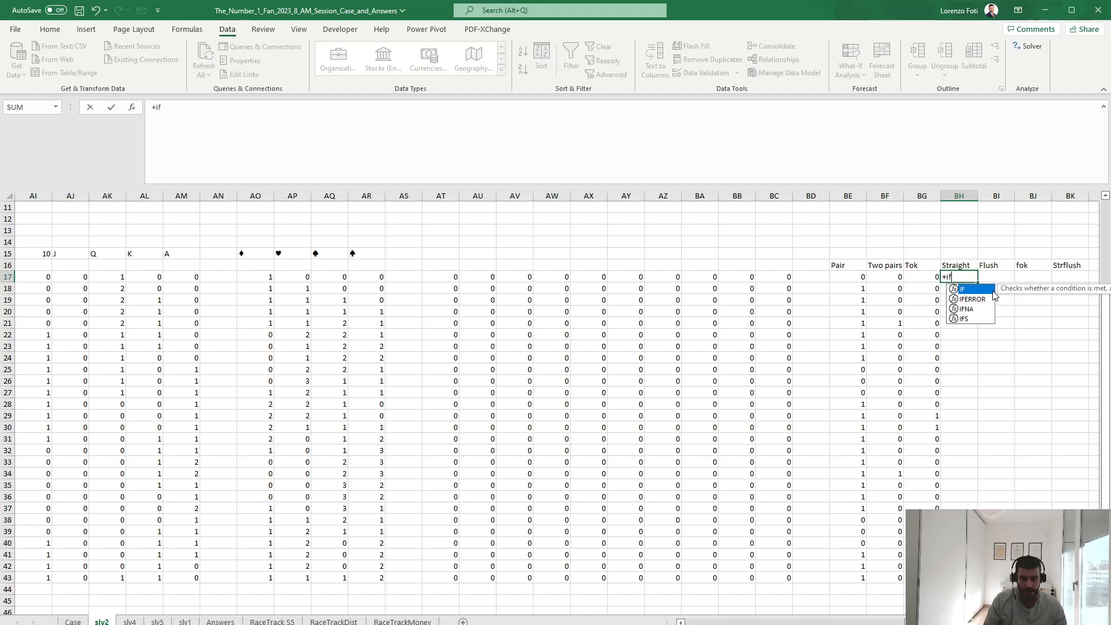
pyautogui.press('Left')
pyautogui.press('Left')
pyautogui.press('Left')
pyautogui.press('Left')
pyautogui.press('Left')
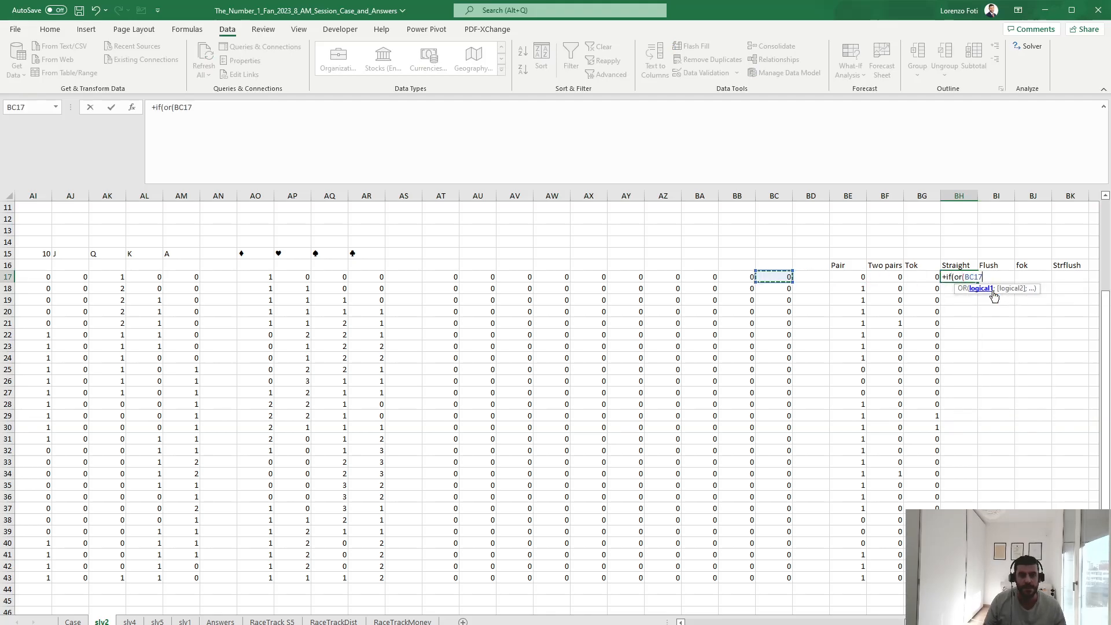
pyautogui.hotkey('ctrl', 'shift', 'Left')
pyautogui.write('=1)')
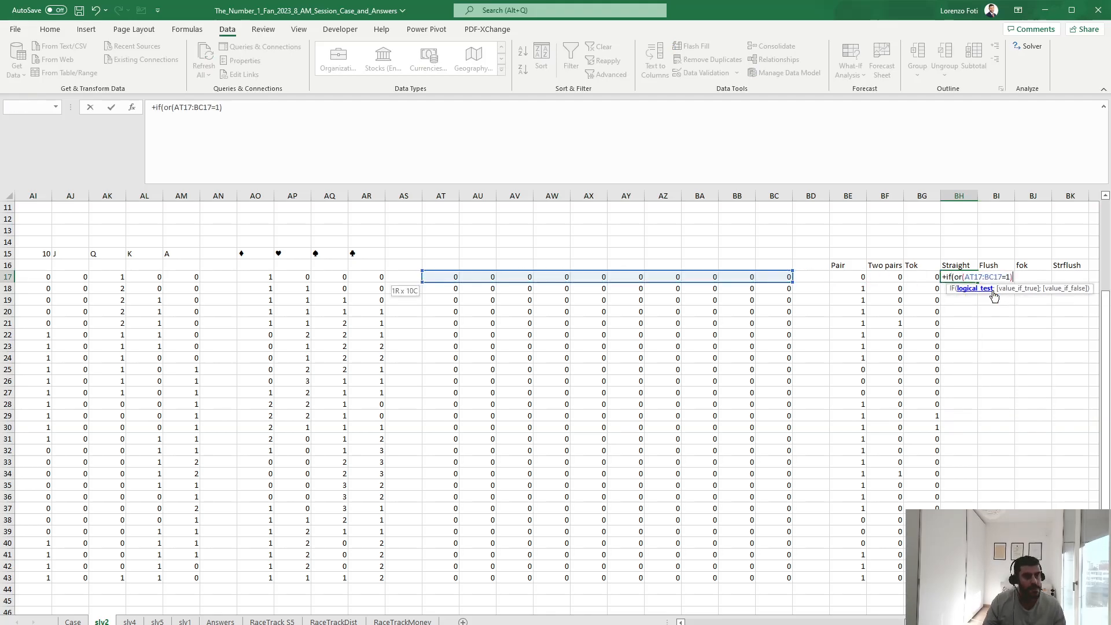
pyautogui.write(';1;0)')
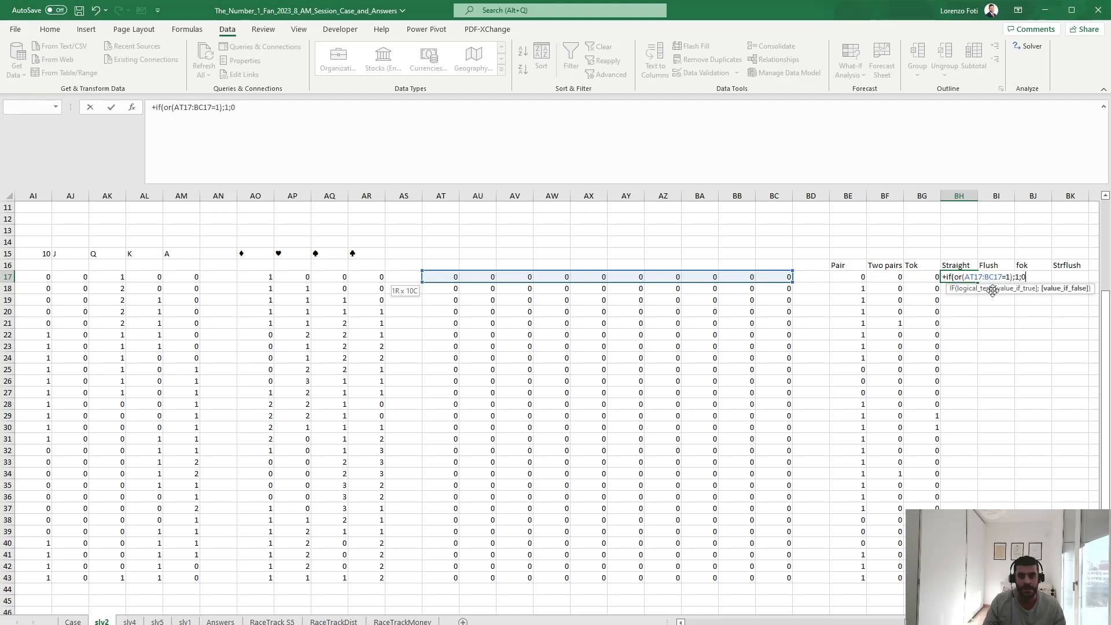
pyautogui.press('Return')
# Copy the Straight formula from BH17 down through BH43
pyautogui.press('Up')
pyautogui.hotkey('ctrl', 'c')
pyautogui.press('Left')
pyautogui.hotkey('ctrl', 'Down')
pyautogui.press('Right')
pyautogui.hotkey('ctrl', 'shift', 'Up')
pyautogui.hotkey('ctrl', 'v')
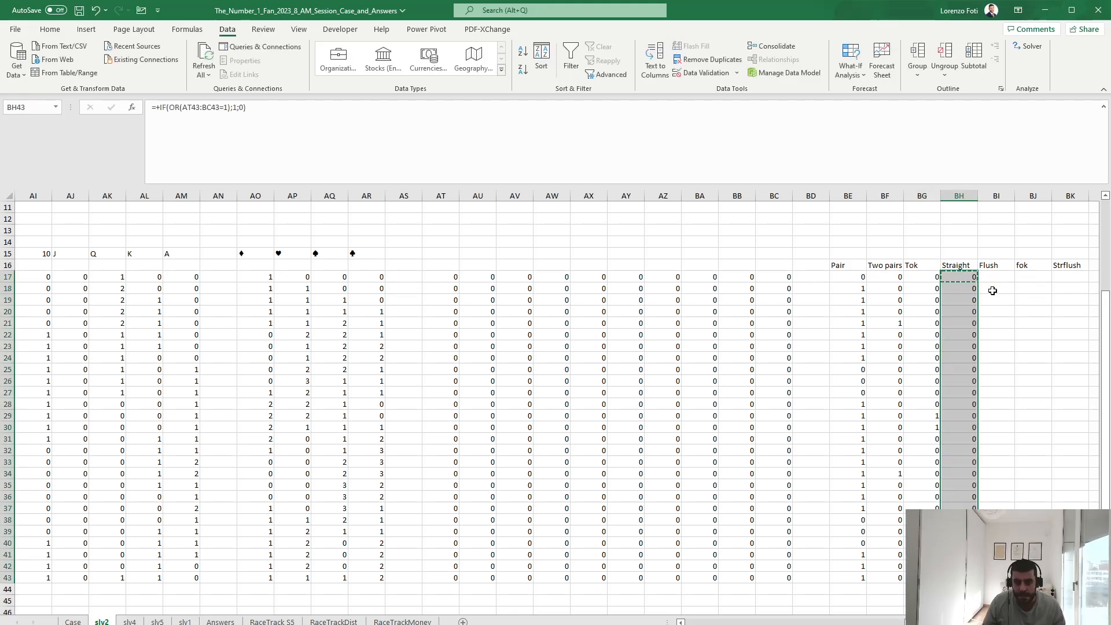
# Enter the Flush formula =+IF(OR(AO17:AR17>=5);1;0) in BI17
pyautogui.press('Right')
pyautogui.hotkey('ctrl', 'Up')
pyautogui.press('Down')
pyautogui.write('+if(')
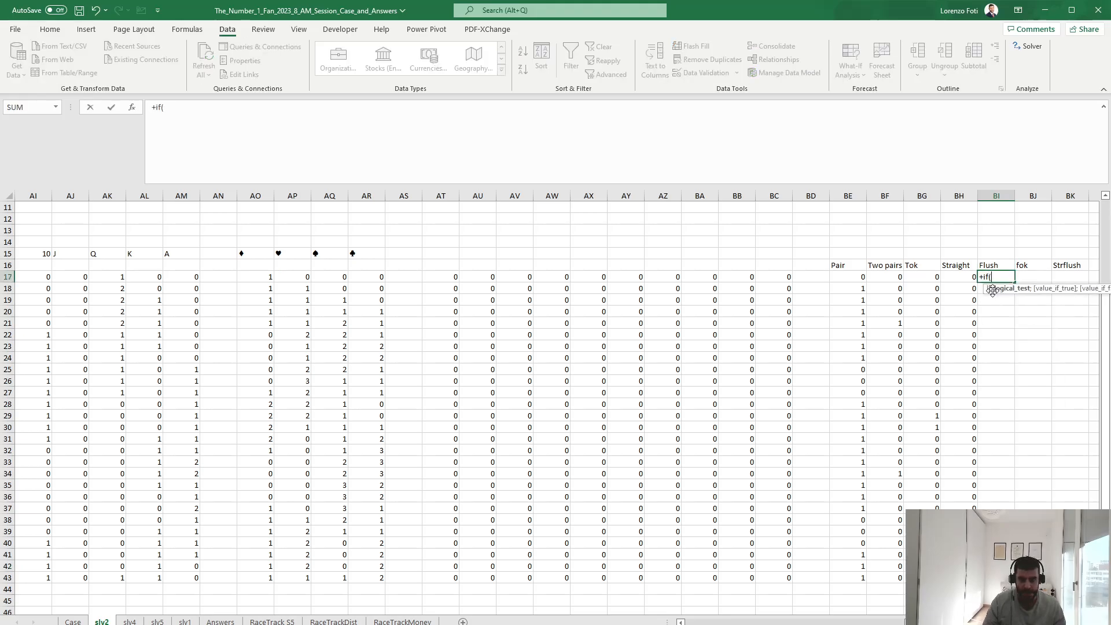
pyautogui.write('or')
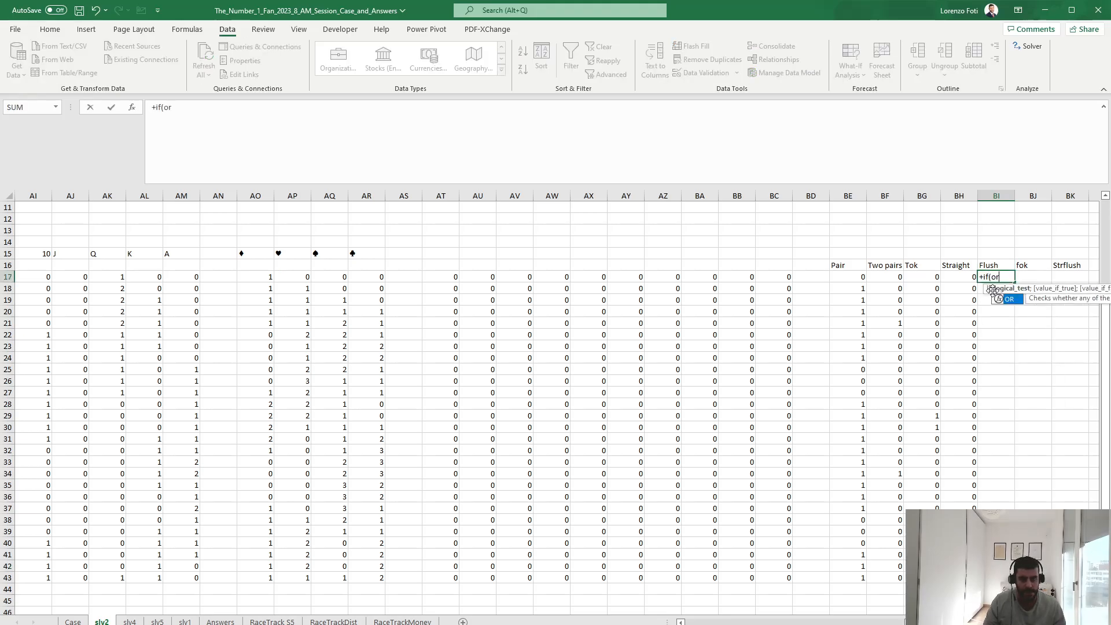
pyautogui.write('(')
pyautogui.press('Left')
pyautogui.hotkey('ctrl', 'Left')
pyautogui.hotkey('ctrl', 'Left')
pyautogui.hotkey('ctrl', 'Left')
pyautogui.hotkey('ctrl', 'Left')
pyautogui.hotkey('ctrl', 'Left')
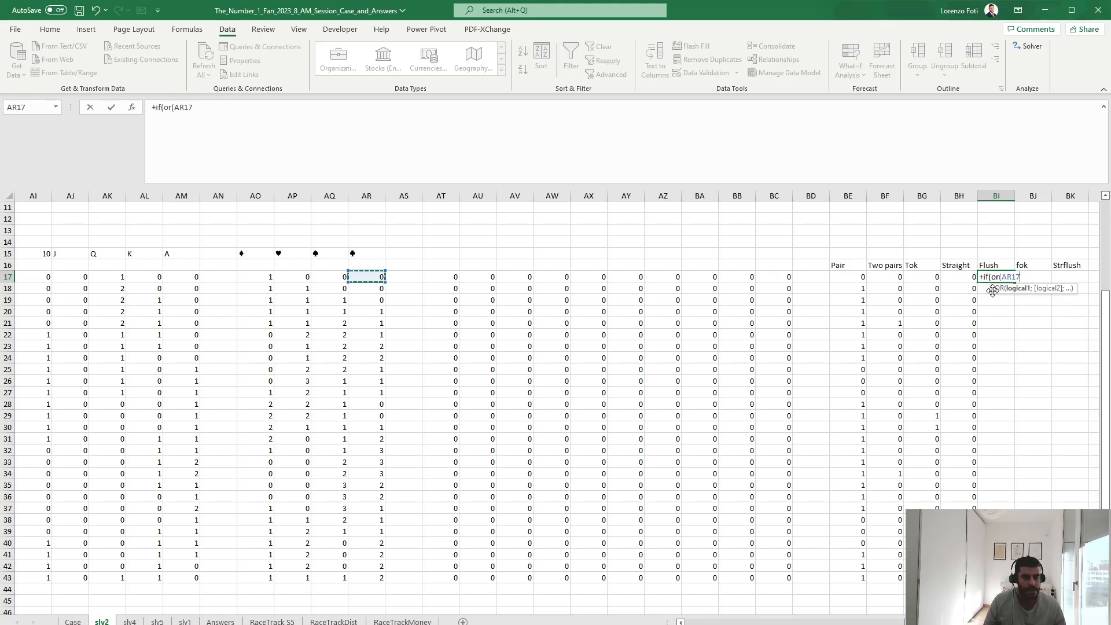
pyautogui.hotkey('ctrl', 'shift', 'Right')
pyautogui.write('>=5')
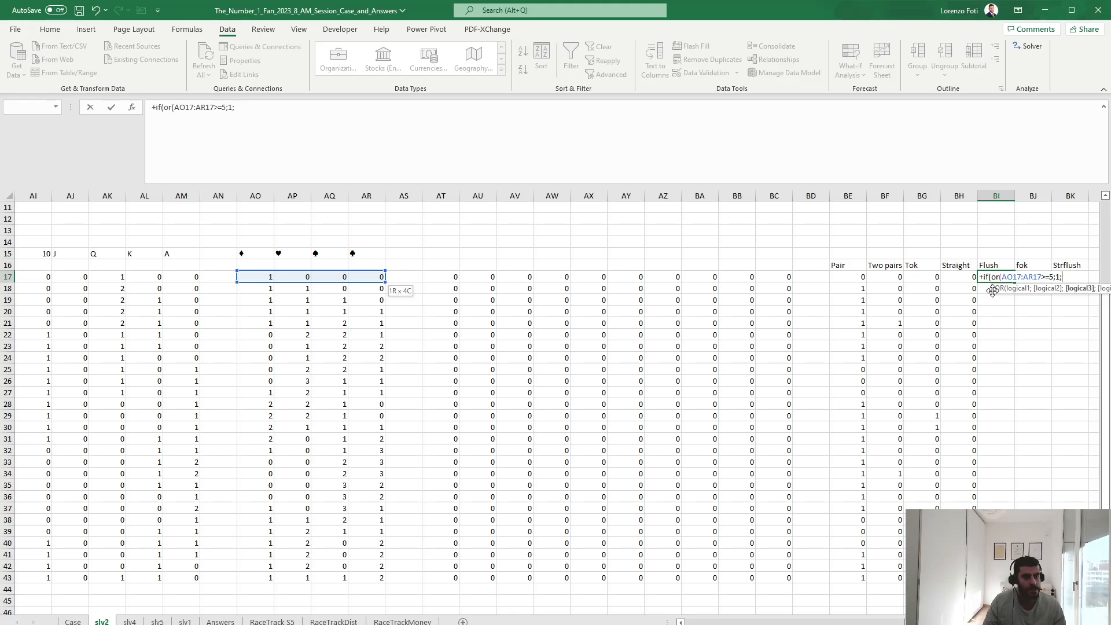
pyautogui.write(');1;0)')
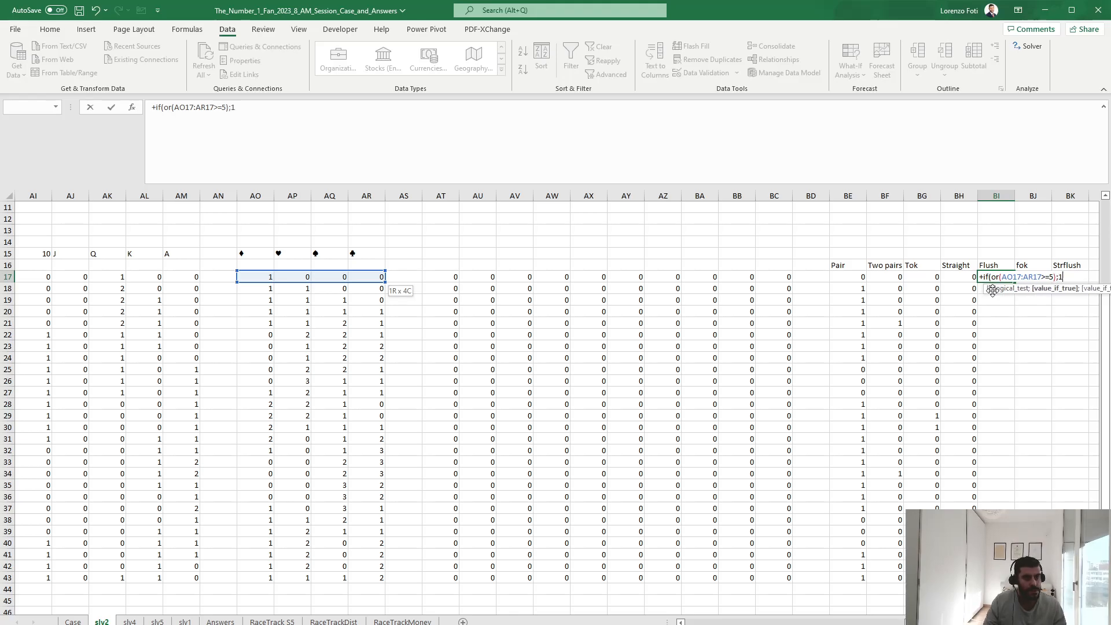
pyautogui.hotkey('ctrl', 'Return')
# Copy the Flush formula from BI17 down through BI43
pyautogui.hotkey('ctrl', 'c')
pyautogui.press('Left')
pyautogui.hotkey('ctrl', 'Down')
pyautogui.press('Right')
pyautogui.hotkey('ctrl', 'shift', 'Up')
pyautogui.hotkey('ctrl', 'v')
pyautogui.press('Escape')
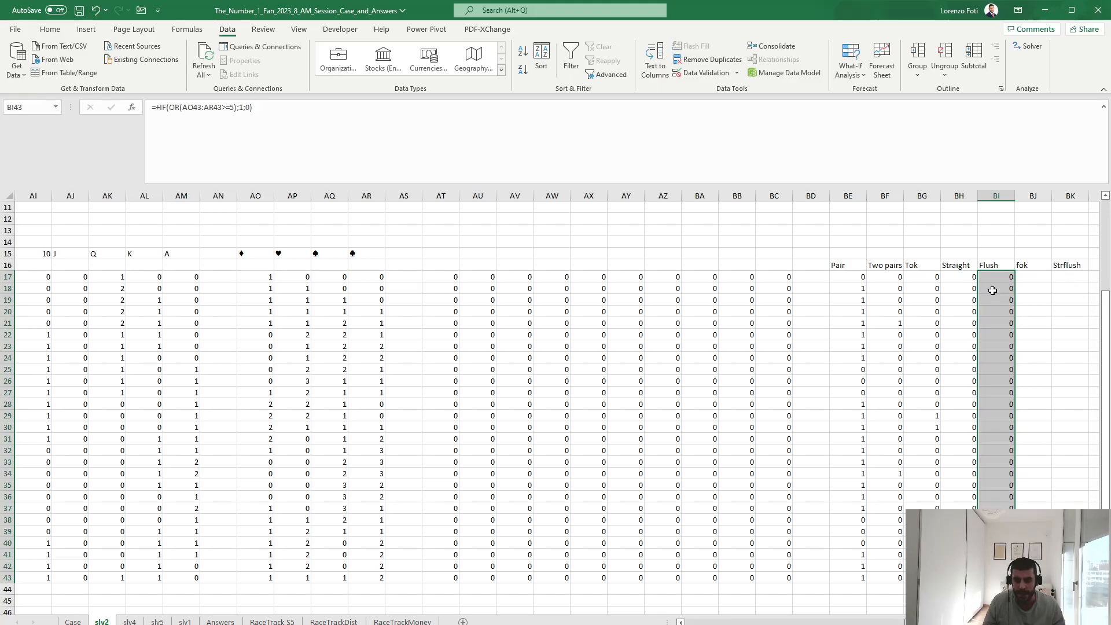
# Examine the suits in columns S1 to S5 around row 37 to check the Flush flags against the cards
pyautogui.hotkey('ctrl', 'Left')
pyautogui.hotkey('ctrl', 'Left')
pyautogui.hotkey('ctrl', 'Left')
pyautogui.hotkey('ctrl', 'Left')
pyautogui.hotkey('ctrl', 'Left')
pyautogui.hotkey('ctrl', 'Left')
pyautogui.hotkey('ctrl', 'Left')
pyautogui.hotkey('ctrl', 'Left')
pyautogui.hotkey('ctrl', 'Left')
pyautogui.hotkey('ctrl', 'Left')
pyautogui.hotkey('ctrl', 'Left')
pyautogui.press('Right')
pyautogui.press('Right')
pyautogui.press('Right')
pyautogui.press('Right')
pyautogui.press('Right')
pyautogui.press('Right')
pyautogui.press('Right')
pyautogui.press('Right')
pyautogui.press('Right')
pyautogui.press('Right')
pyautogui.press('Right')
pyautogui.press('Right')
pyautogui.press('Right')
pyautogui.press('Right')
pyautogui.press('Right')
pyautogui.press('Right')
pyautogui.press('Right')
pyautogui.press('Right')
pyautogui.press('Right')
pyautogui.press('Up')
pyautogui.press('Up')
pyautogui.press('Right')
pyautogui.press('Up')
pyautogui.press('Up')
pyautogui.press('Up')
pyautogui.press('Up')
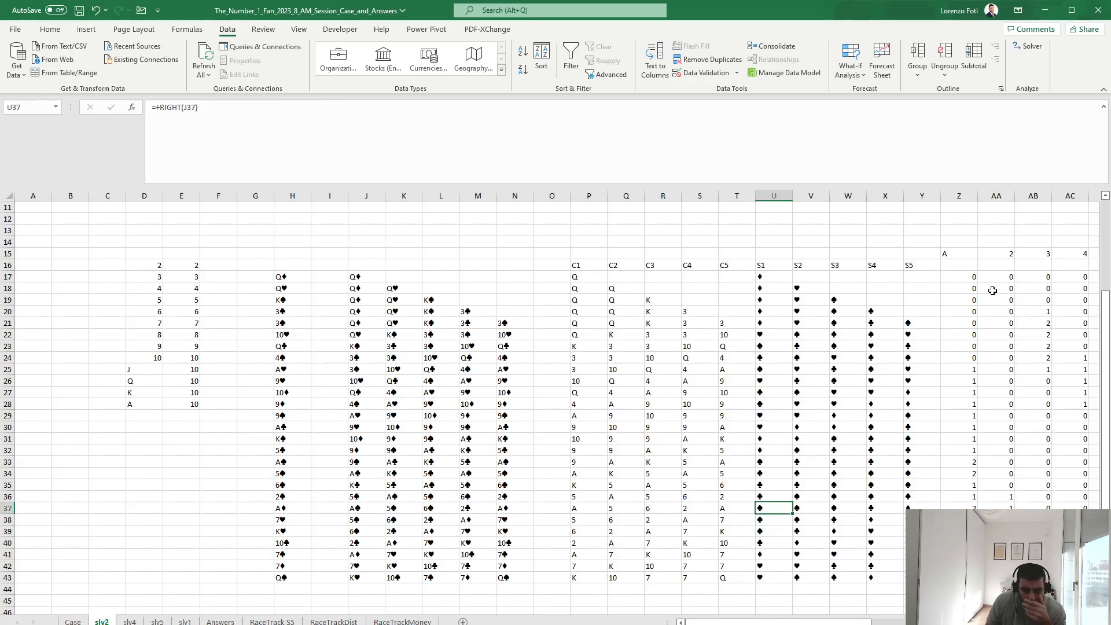
pyautogui.press('Right')
pyautogui.press('Right')
pyautogui.press('Right')
pyautogui.press('Right')
pyautogui.press('Right')
pyautogui.press('Right')
pyautogui.press('Right')
pyautogui.press('Right')
pyautogui.press('Right')
pyautogui.press('Right')
pyautogui.press('Right')
pyautogui.press('Right')
pyautogui.press('Right')
pyautogui.press('Right')
pyautogui.press('Right')
pyautogui.press('Right')
pyautogui.press('Right')
pyautogui.press('Right')
pyautogui.press('Right')
pyautogui.press('Right')
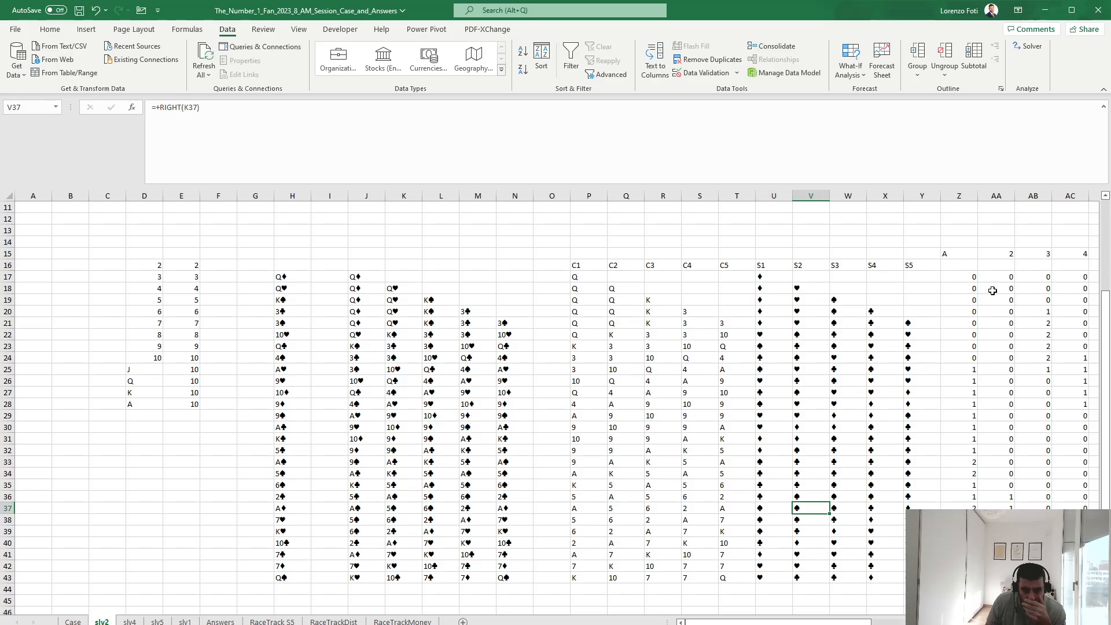
# Copy the Tok formula from BG17 into BJ17 under the fok header
pyautogui.press('Right')
pyautogui.press('Right')
pyautogui.press('Right')
pyautogui.press('Right')
pyautogui.press('Right')
pyautogui.press('Right')
pyautogui.press('Right')
pyautogui.press('Right')
pyautogui.press('Right')
pyautogui.press('Right')
pyautogui.press('Right')
pyautogui.press('Right')
pyautogui.press('Right')
pyautogui.press('Right')
pyautogui.press('Right')
pyautogui.press('Right')
pyautogui.press('Right')
pyautogui.press('Right')
pyautogui.press('Right')
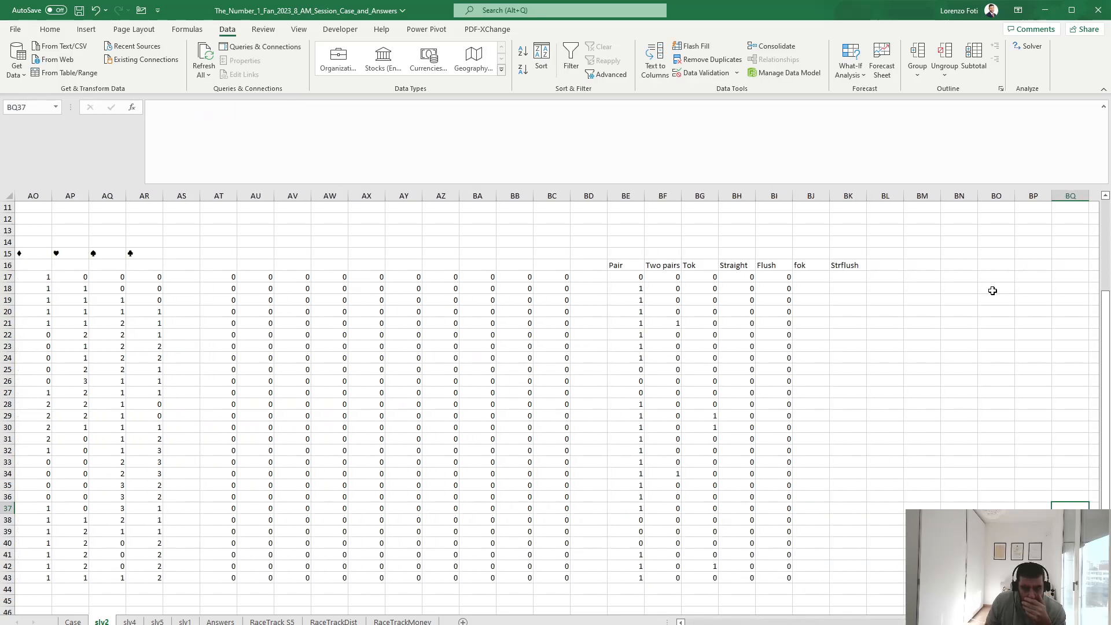
pyautogui.press('Left')
pyautogui.press('Left')
pyautogui.press('Left')
pyautogui.press('Left')
pyautogui.press('Left')
pyautogui.press('Left')
pyautogui.press('Left')
pyautogui.press('Left')
pyautogui.press('Left')
pyautogui.press('Left')
pyautogui.press('Left')
pyautogui.press('Left')
pyautogui.press('Right')
pyautogui.hotkey('ctrl', 'Up')
pyautogui.press('Left')
pyautogui.press('Down')
pyautogui.press('Left')
pyautogui.hotkey('ctrl', 'c')
pyautogui.press('Right')
pyautogui.press('Right')
pyautogui.press('Right')
pyautogui.hotkey('ctrl', 'v')
pyautogui.press('Escape')
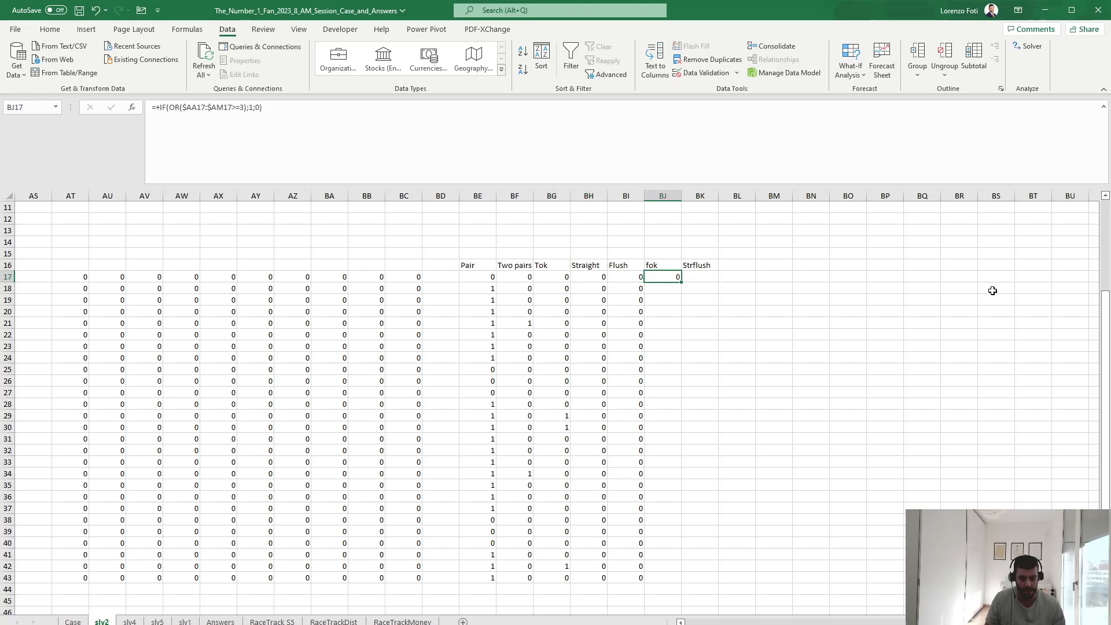
# Adjust the count threshold in the BJ17 formula so it tests for four of a kind
pyautogui.press('F2')
pyautogui.moveTo(964, 624)
pyautogui.mouseDown()
pyautogui.moveTo(736, 623)
pyautogui.moveTo(949, 624)
pyautogui.mouseUp()
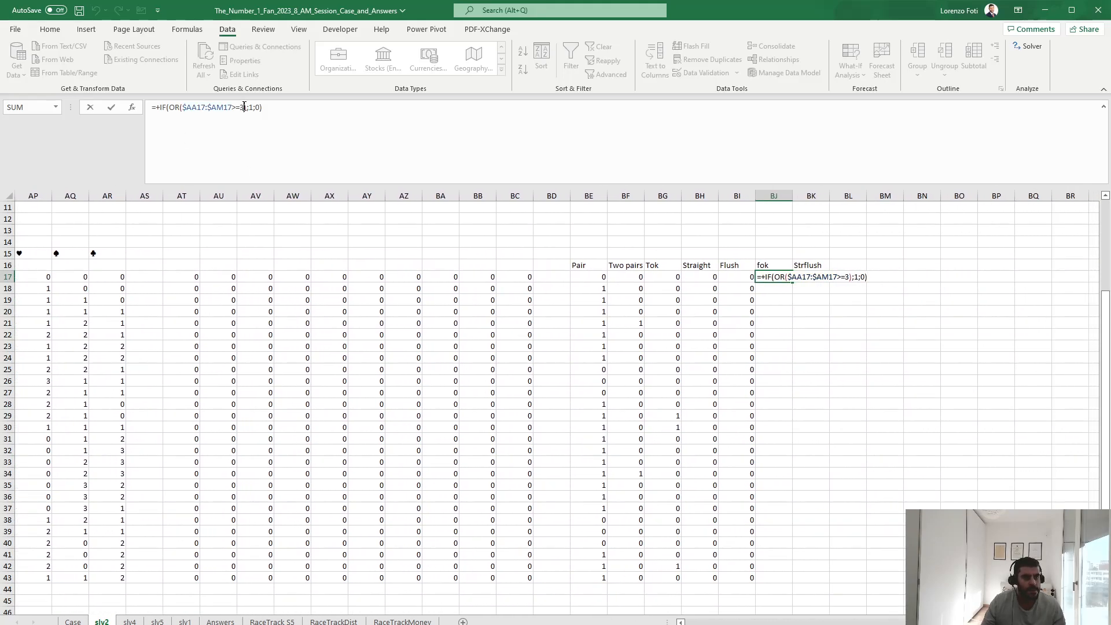
pyautogui.press('Escape')
# Copy the fok formula from BJ17 down through BJ43
pyautogui.hotkey('ctrl', 'c')
pyautogui.press('Left')
pyautogui.hotkey('ctrl', 'Down')
pyautogui.press('Right')
pyautogui.hotkey('ctrl', 'shift', 'Up')
pyautogui.hotkey('ctrl', 'v')
# Enter the Strflush formula =+BI17*BH17 in BK17, multiplying the Flush and Straight flags
pyautogui.hotkey('ctrl', 'Up')
pyautogui.press('Down')
pyautogui.press('Right')
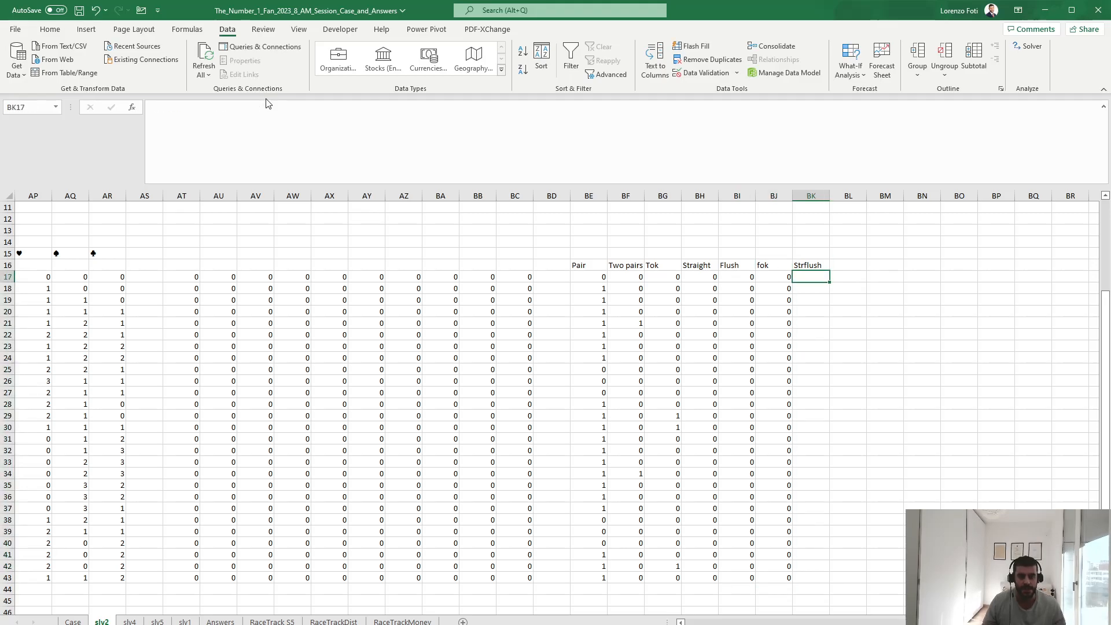
pyautogui.write('+')
pyautogui.press('Left')
pyautogui.press('Left')
pyautogui.write('*')
pyautogui.press('Left')
pyautogui.press('Left')
pyautogui.press('Left')
pyautogui.hotkey('ctrl', 'Return')
# Copy the Strflush formula from BK17 down through BK43
pyautogui.press('Left')
pyautogui.hotkey('ctrl', 'Down')
pyautogui.hotkey('ctrl', 'Right')
pyautogui.hotkey('ctrl', 'space')
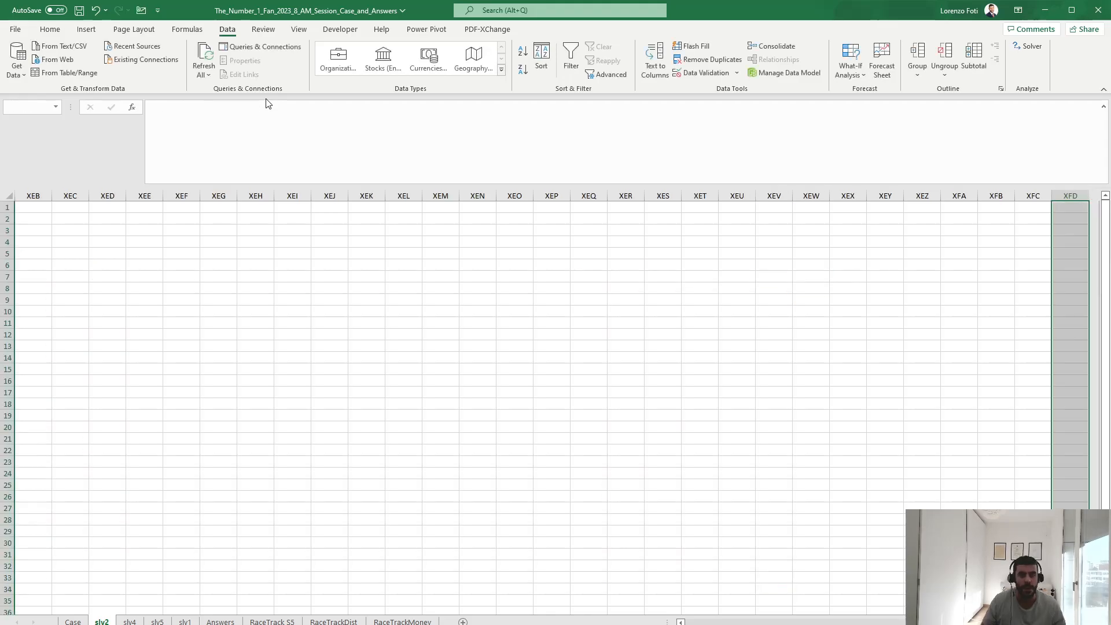
pyautogui.hotkey('ctrl', 'Left')
pyautogui.press('Left')
pyautogui.press('Right')
pyautogui.press('Right')
pyautogui.hotkey('ctrl', 'Up')
pyautogui.hotkey('ctrl', 'c')
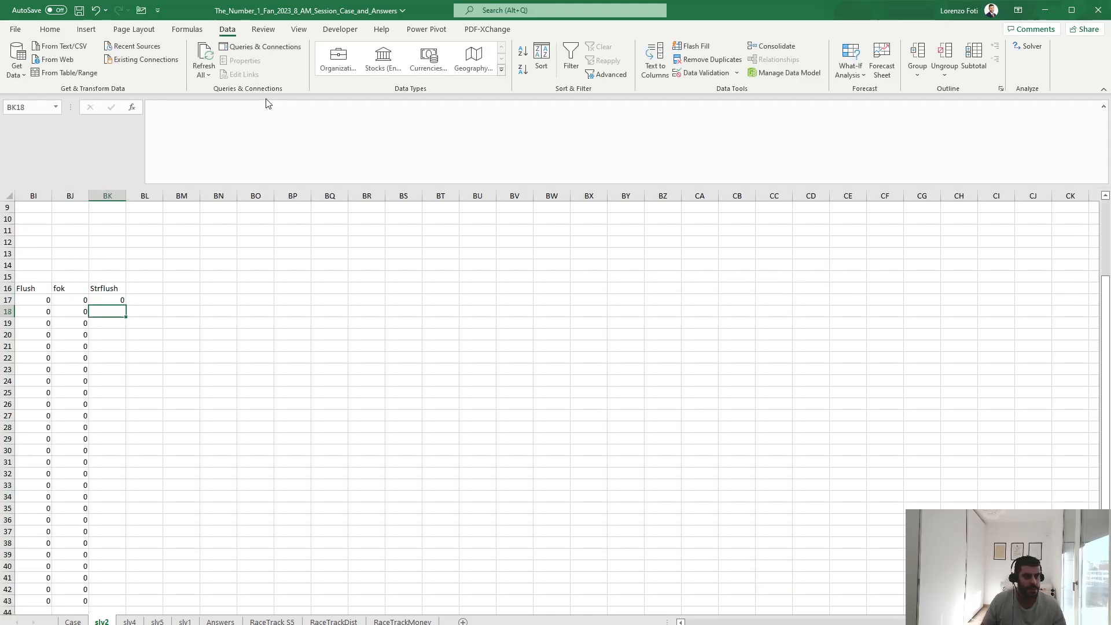
pyautogui.press('Left')
pyautogui.hotkey('ctrl', 'Down')
pyautogui.press('Right')
pyautogui.hotkey('ctrl', 'shift', 'Up')
pyautogui.hotkey('ctrl', 'v')
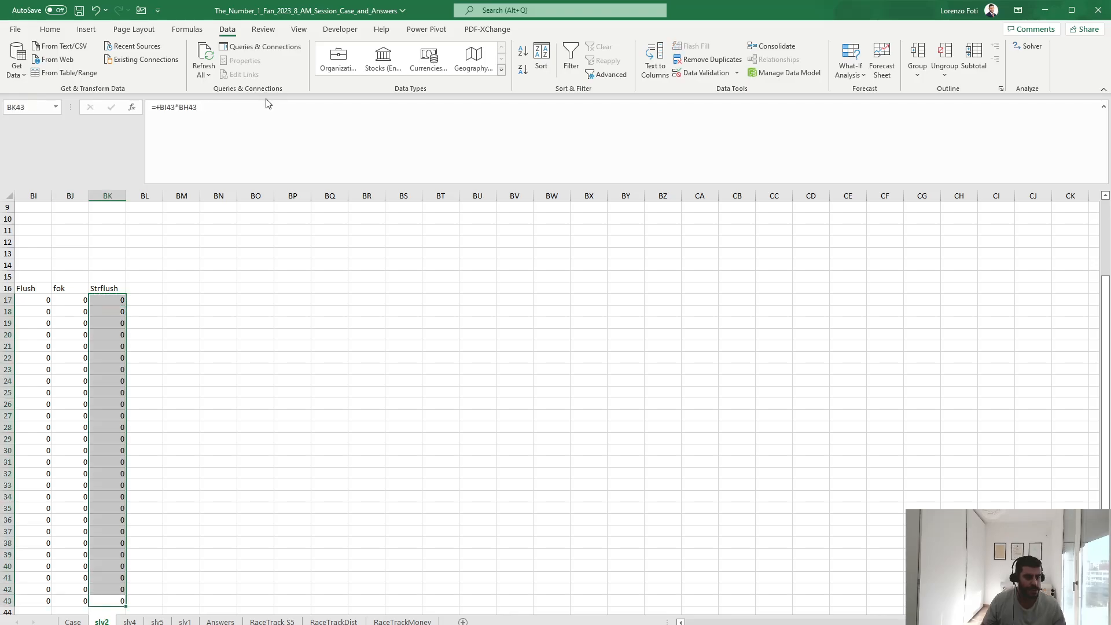
# Check the scoring rules and the combination points table on the Case sheet
pyautogui.hotkey('ctrl', 'Left')
pyautogui.hotkey('ctrl', 'Left')
pyautogui.hotkey('ctrl', 'Left')
pyautogui.hotkey('ctrl', 'Left')
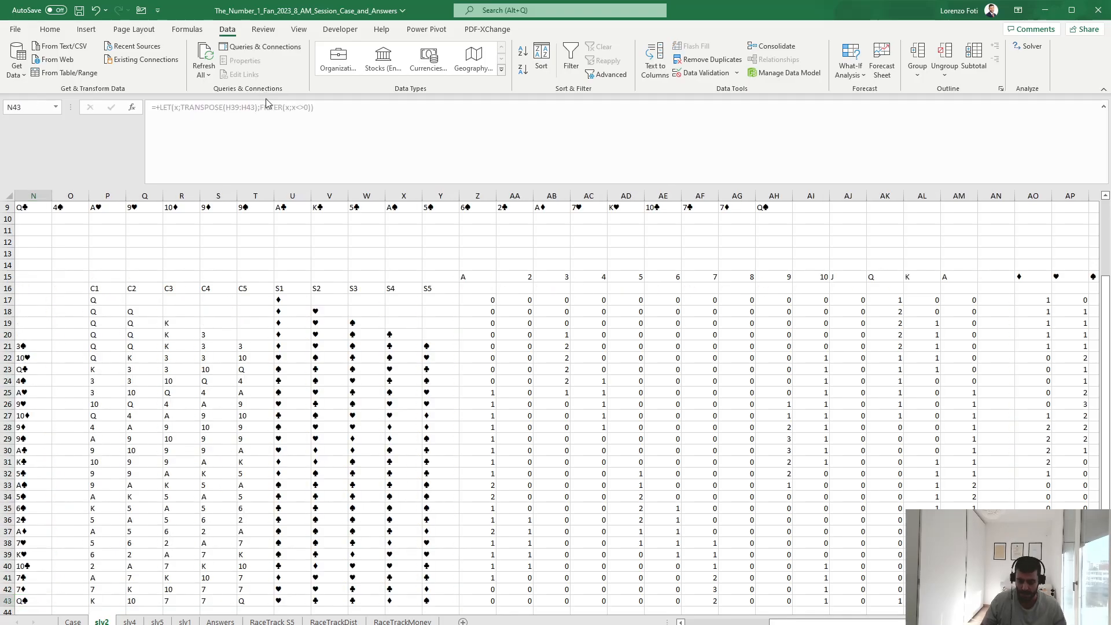
pyautogui.hotkey('ctrl', 'pageup')
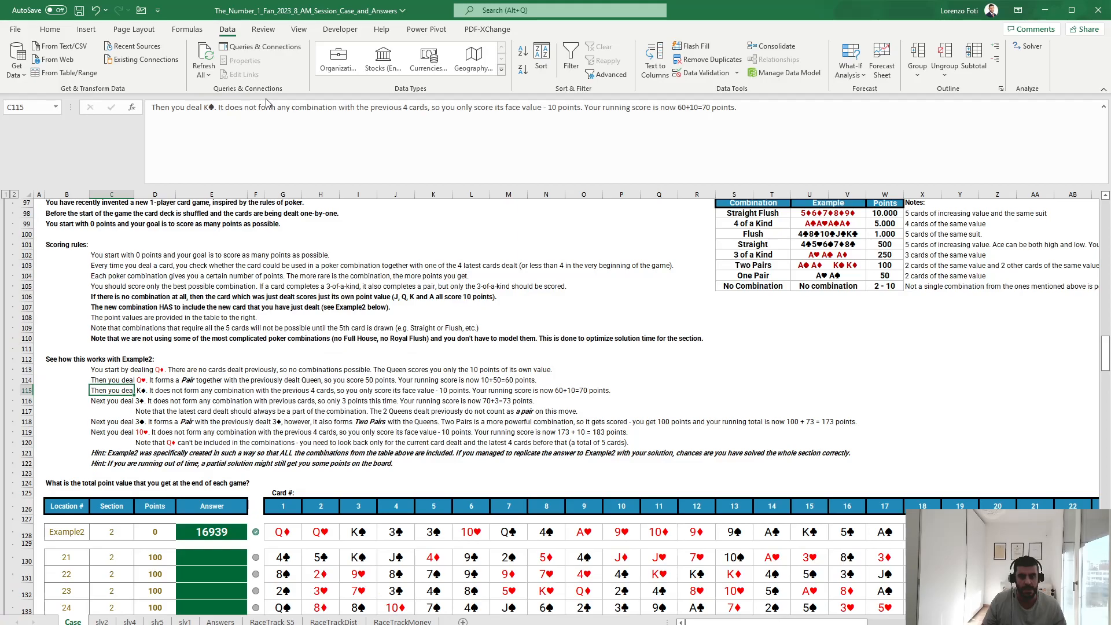
# Begin an IF formula in BM17 on slv2 that returns "No combination" when all flags in BE17:BK17 equal 0
pyautogui.hotkey('ctrl', 'pagedown')
pyautogui.hotkey('ctrl', 'Right')
pyautogui.hotkey('ctrl', 'Right')
pyautogui.hotkey('ctrl', 'Right')
pyautogui.hotkey('ctrl', 'Right')
pyautogui.hotkey('ctrl', 'Right')
pyautogui.press('Right')
pyautogui.press('Right')
pyautogui.press('Right')
pyautogui.press('Right')
pyautogui.press('Right')
pyautogui.press('Right')
pyautogui.press('Right')
pyautogui.press('Right')
pyautogui.press('Right')
pyautogui.press('Right')
pyautogui.press('Right')
pyautogui.press('Right')
pyautogui.press('Right')
pyautogui.press('Right')
pyautogui.press('Right')
pyautogui.press('Right')
pyautogui.press('Right')
pyautogui.press('Right')
pyautogui.press('Right')
pyautogui.press('Right')
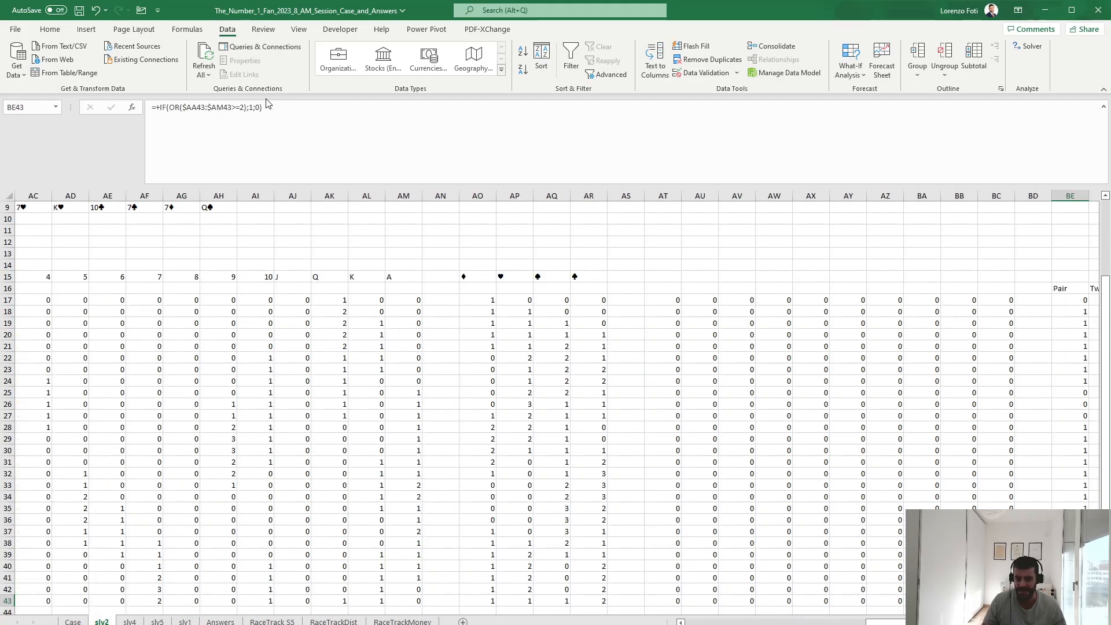
pyautogui.press('Left')
pyautogui.press('Left')
pyautogui.press('Left')
pyautogui.press('Left')
pyautogui.press('Left')
pyautogui.press('Left')
pyautogui.press('Left')
pyautogui.press('Left')
pyautogui.hotkey('ctrl', 'Left')
pyautogui.press('Left')
pyautogui.press('Left')
pyautogui.press('Right')
pyautogui.press('Right')
pyautogui.hotkey('ctrl', 'Up')
pyautogui.press('Right')
pyautogui.press('Right')
pyautogui.press('Down')
pyautogui.write('+')
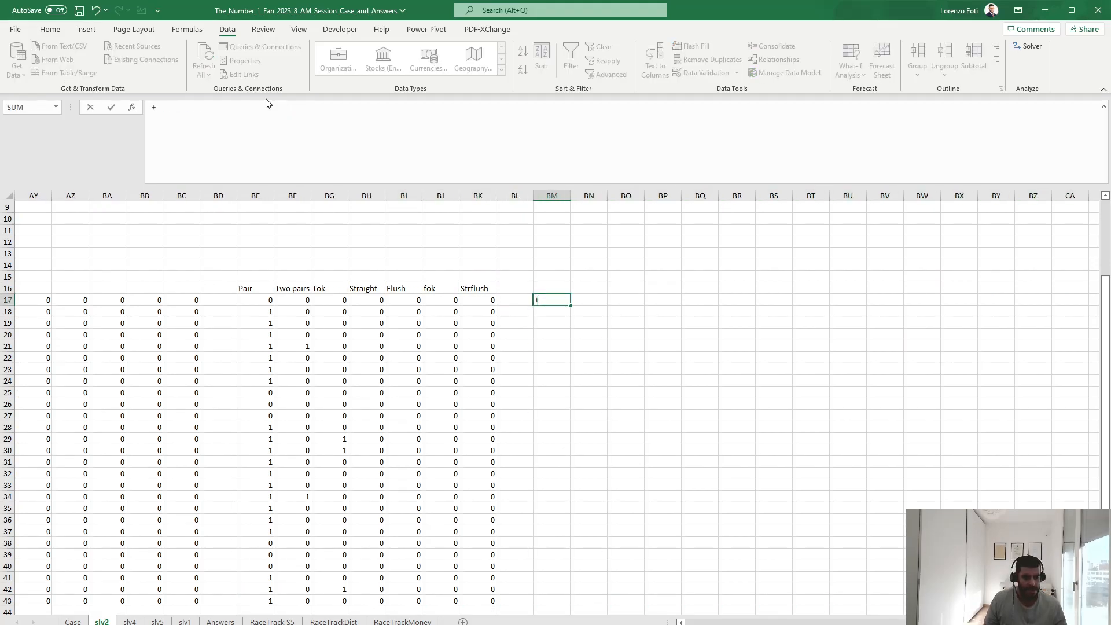
pyautogui.write('if(and(')
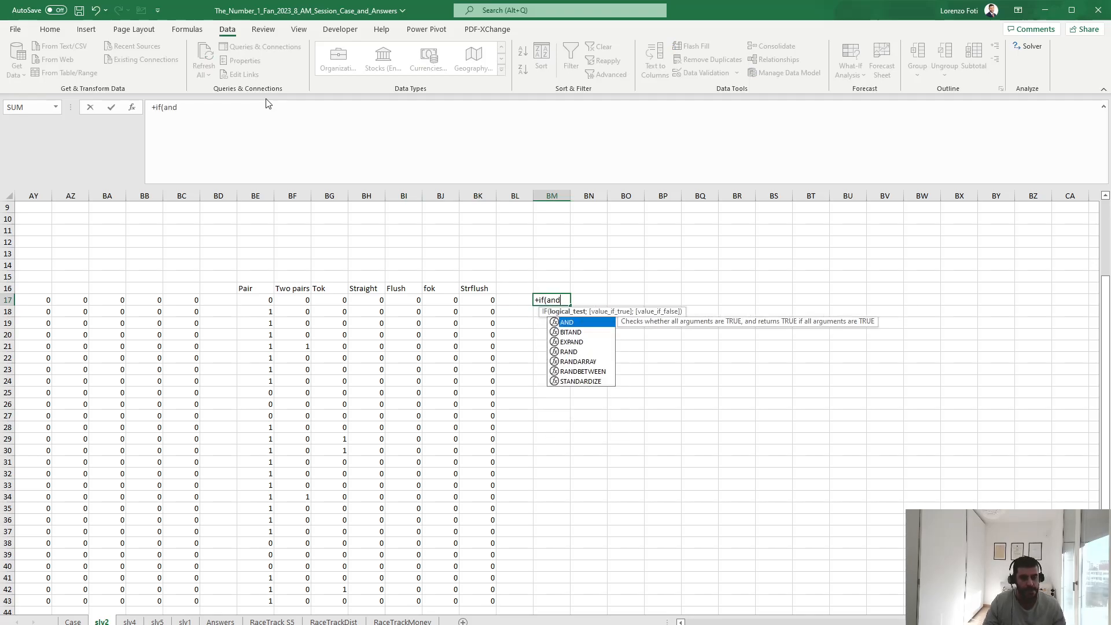
pyautogui.press('Left')
pyautogui.press('Left')
pyautogui.hotkey('shift', 'Left')
pyautogui.hotkey('shift', 'Left')
pyautogui.hotkey('shift', 'Left')
pyautogui.hotkey('shift', 'Left')
pyautogui.hotkey('shift', 'Left')
pyautogui.hotkey('shift', 'Left')
pyautogui.write('=0);"No combination";')
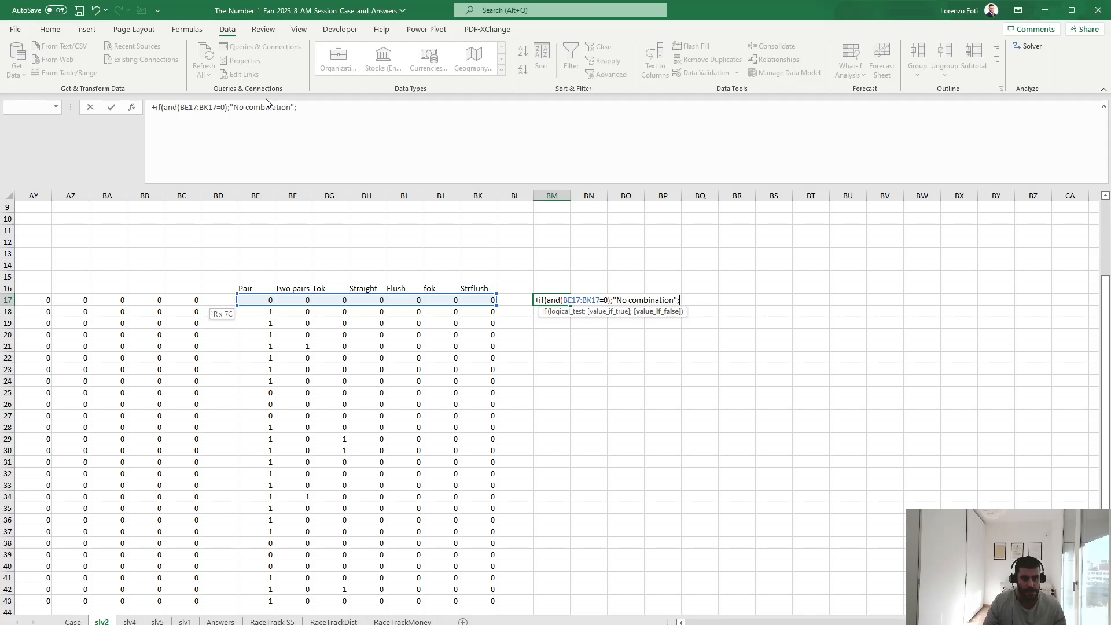
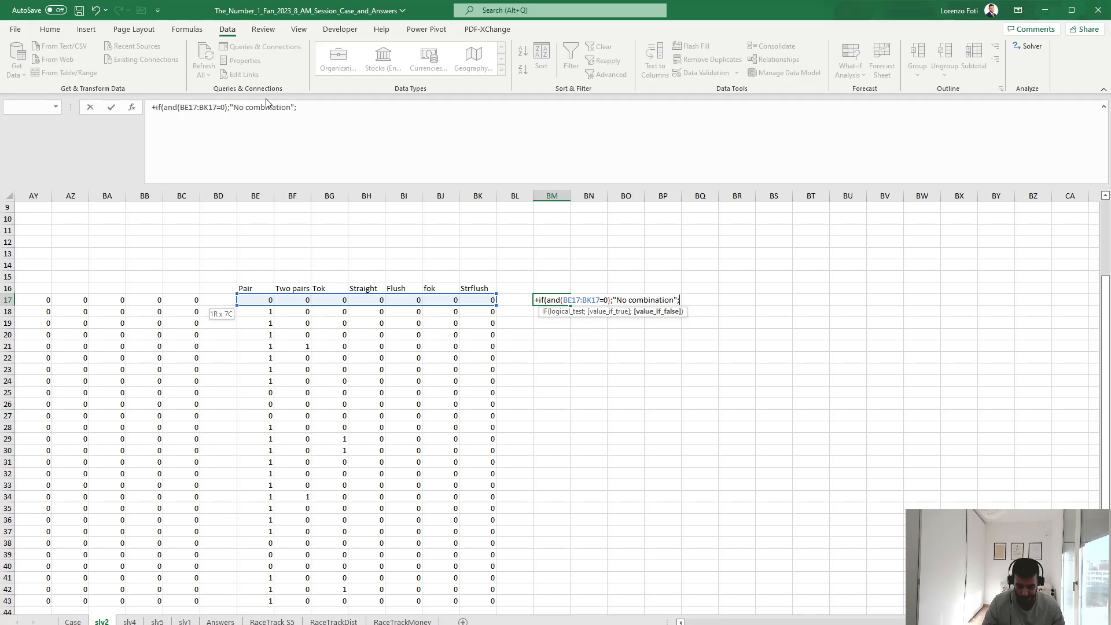
# Add FILTER($BE$16:$BK$16;BE17:BK17=1) as the IF's false result to list the flagged combination names
pyautogui.write('filter(')
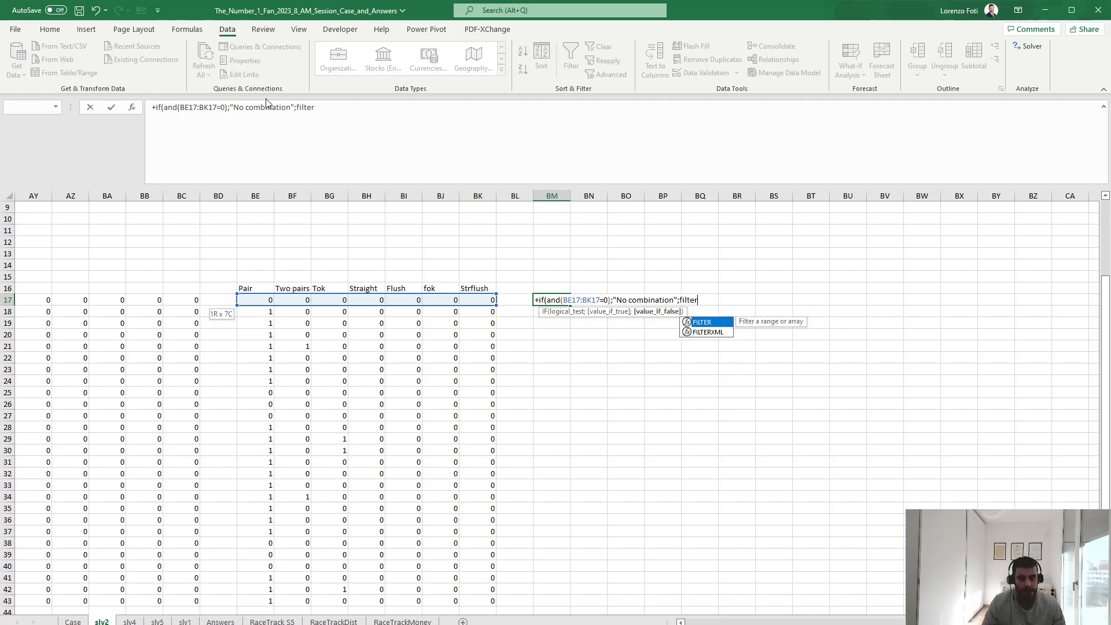
pyautogui.press('Left')
pyautogui.press('Left')
pyautogui.press('Up')
pyautogui.hotkey('ctrl', 'shift', 'Left')
pyautogui.press('F4')
pyautogui.write(';')
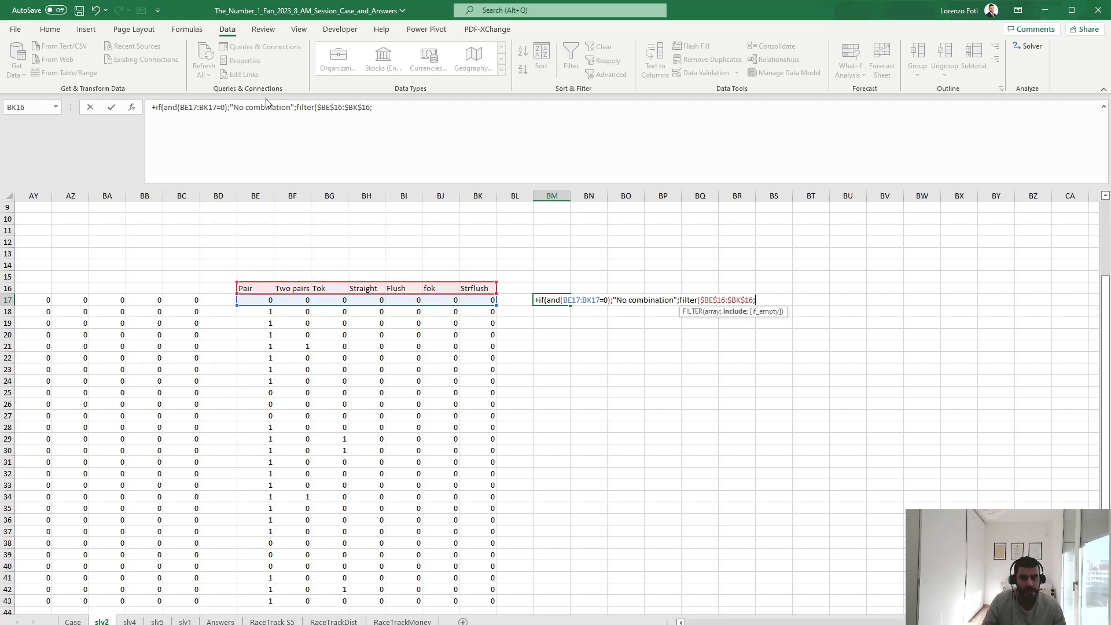
pyautogui.press('Left')
pyautogui.press('Left')
pyautogui.hotkey('ctrl', 'shift', 'Left')
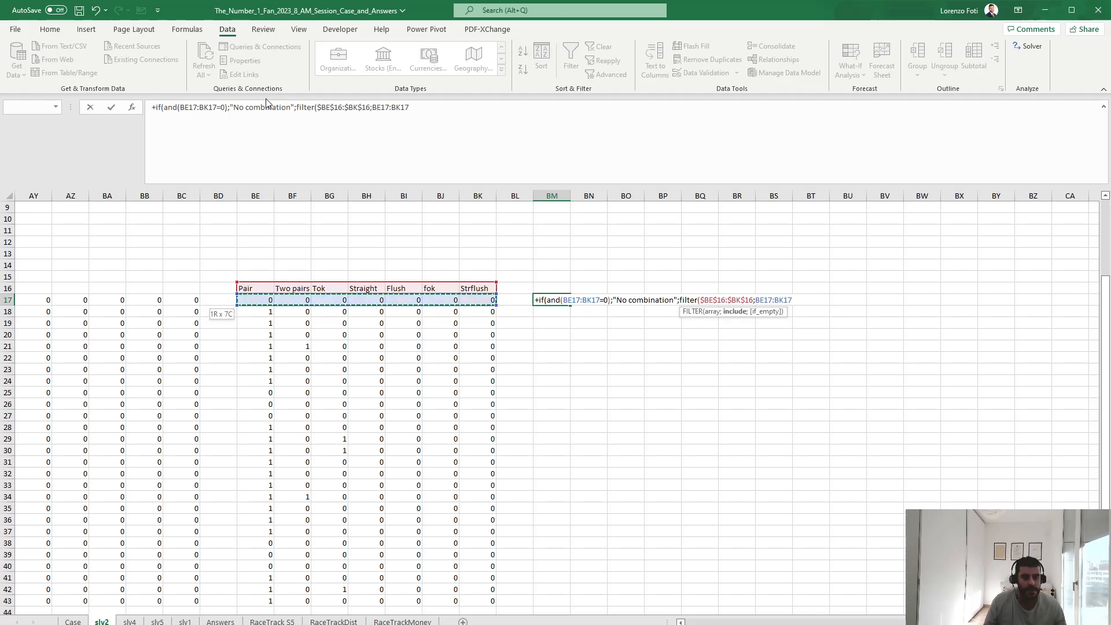
pyautogui.write('=1)')
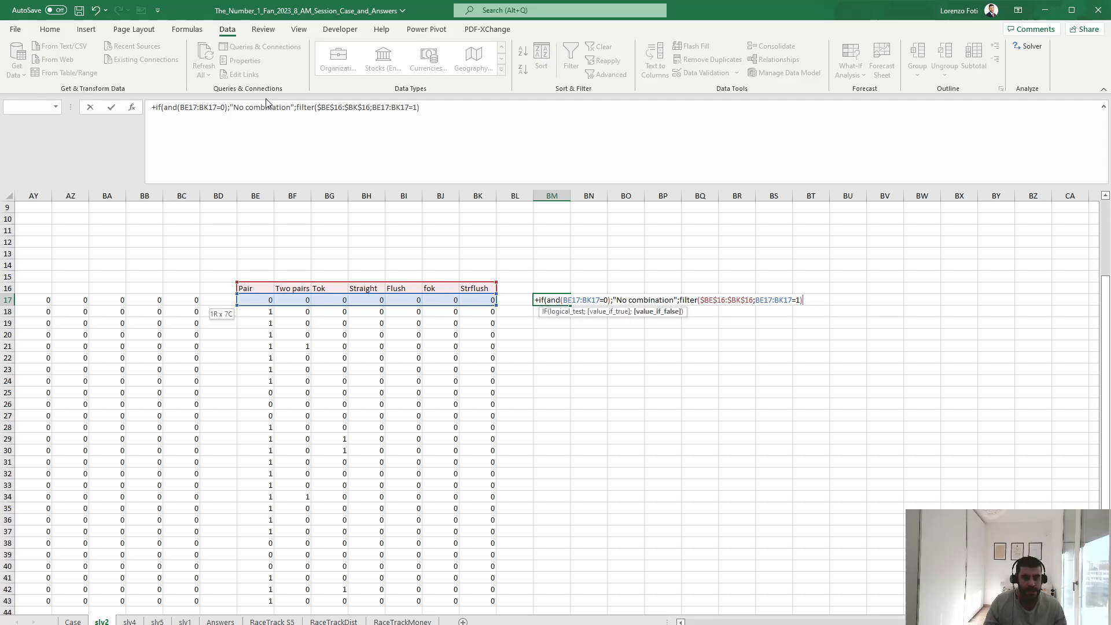
# Wrap the FILTER in TAKE with columns set to -1 to keep only the last match, and complete the BM17 formula
pyautogui.click(295, 110)
pyautogui.write('take(')
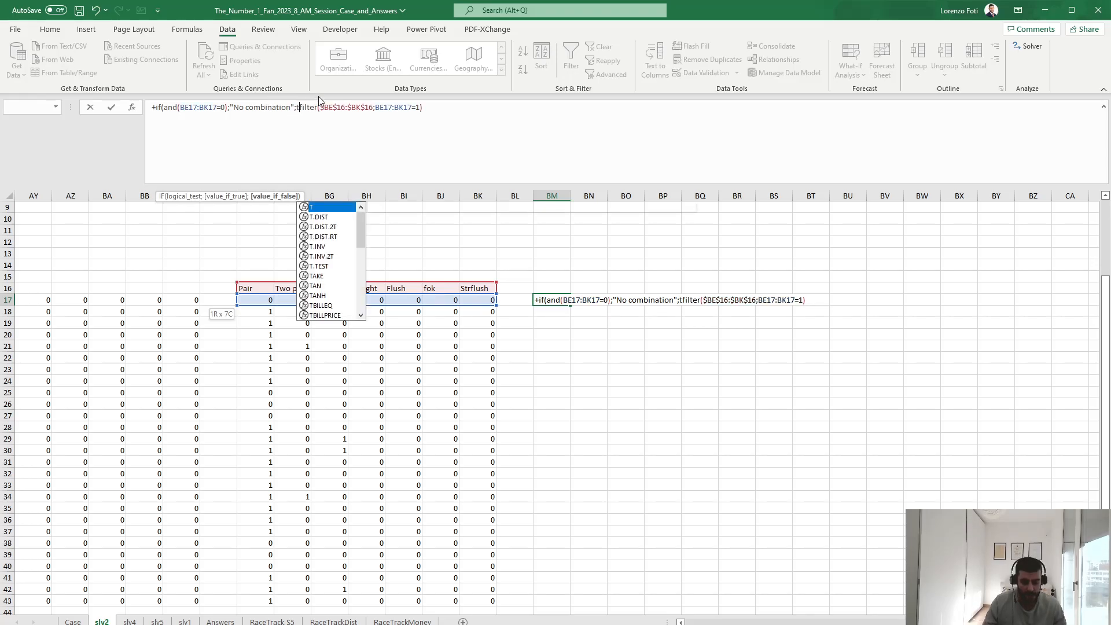
pyautogui.click(493, 103)
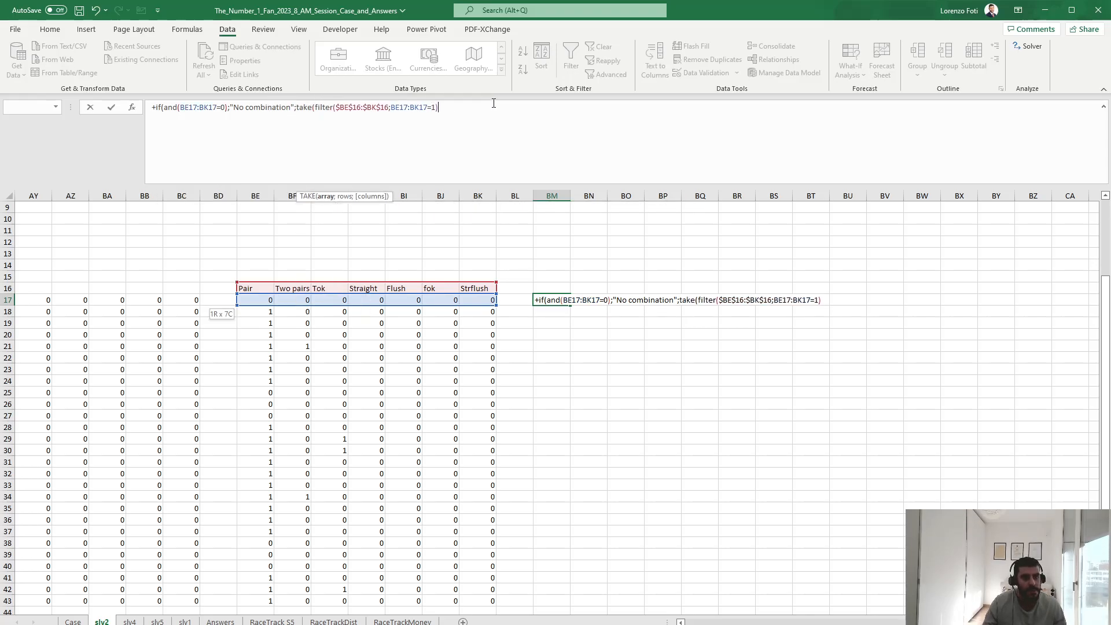
pyautogui.write(';-1')
pyautogui.press('BackSpace')
pyautogui.press('BackSpace')
pyautogui.write(';')
pyautogui.press('BackSpace')
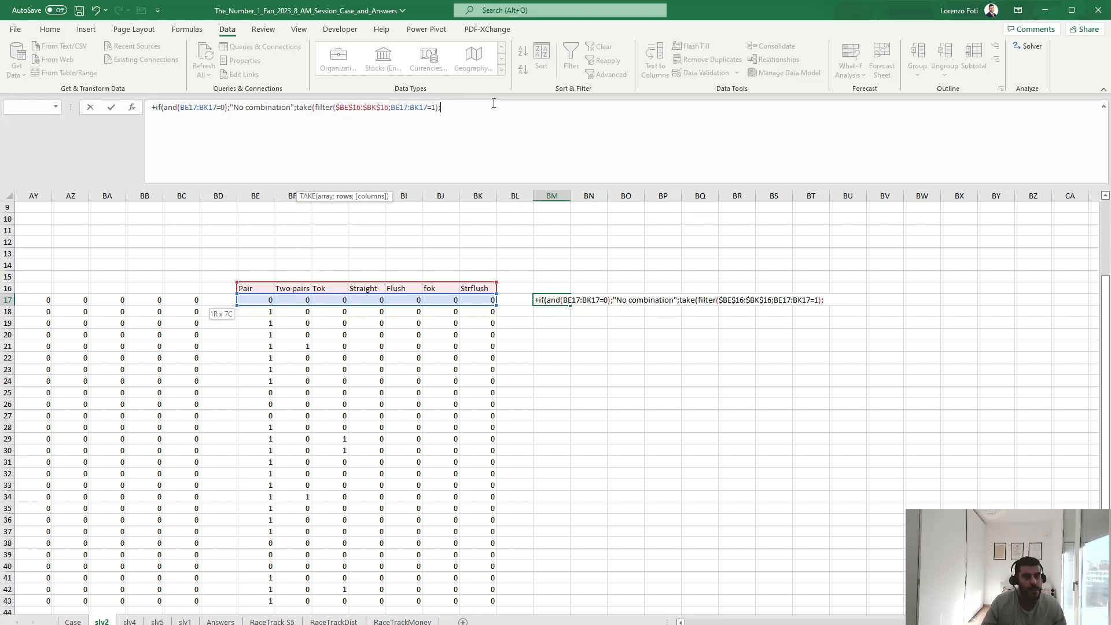
pyautogui.write(';-1))')
pyautogui.hotkey('ctrl', 'Return')
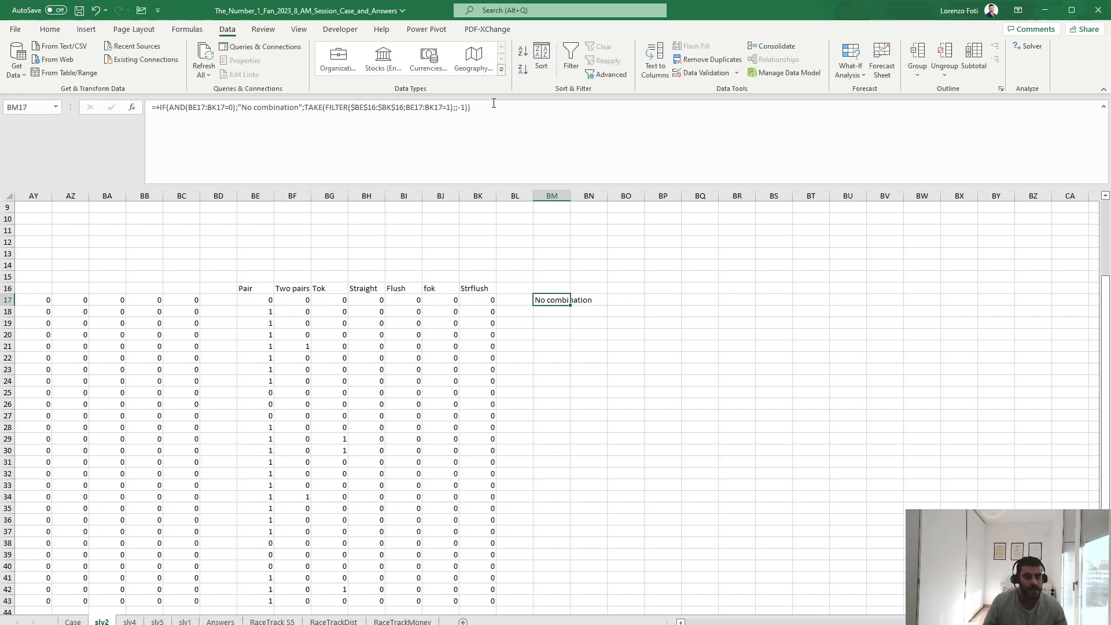
# Copy the best-combination formula from BM17 down through BM43
pyautogui.hotkey('ctrl', 'c')
pyautogui.press('Left')
pyautogui.press('Left')
pyautogui.hotkey('ctrl', 'Down')
pyautogui.press('Right')
pyautogui.press('Right')
pyautogui.hotkey('ctrl', 'shift', 'Up')
pyautogui.hotkey('ctrl', 'v')
pyautogui.press('Escape')
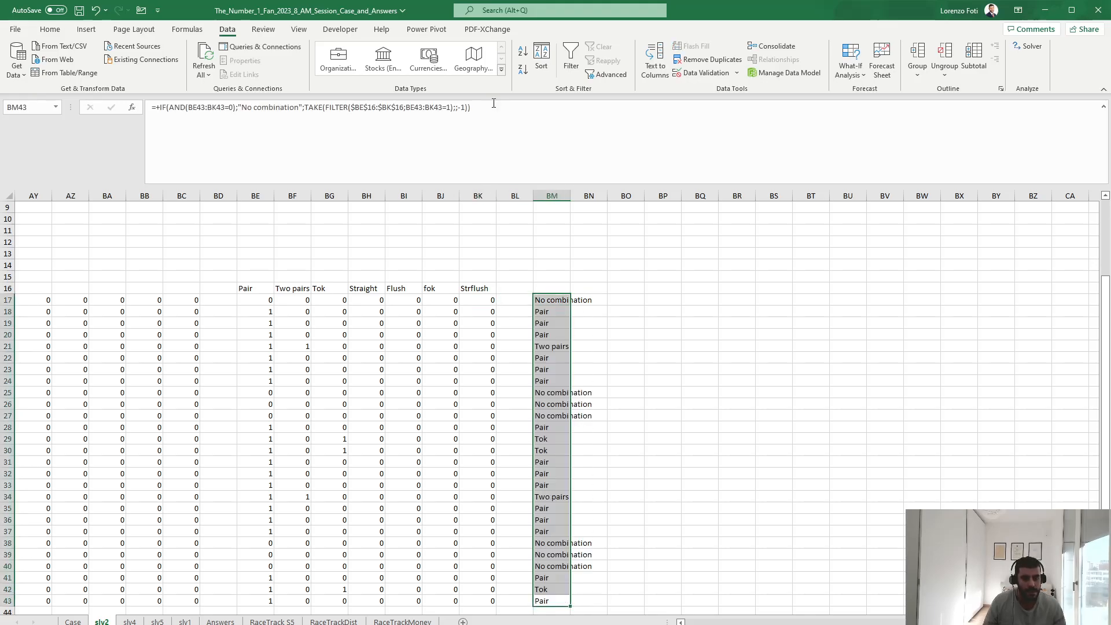
# Check the combination names on the Case sheet and rename the BE16 heading on slv2 to "One pair"
pyautogui.press('Left')
pyautogui.press('Left')
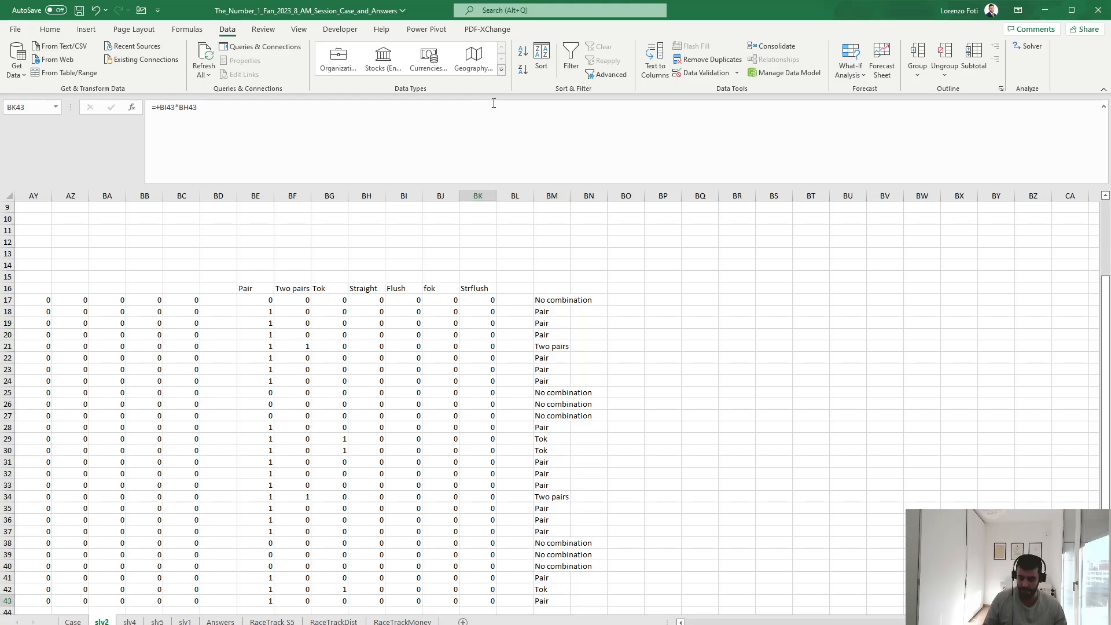
pyautogui.hotkey('ctrl', 'pageup')
pyautogui.hotkey('ctrl', 'pagedown')
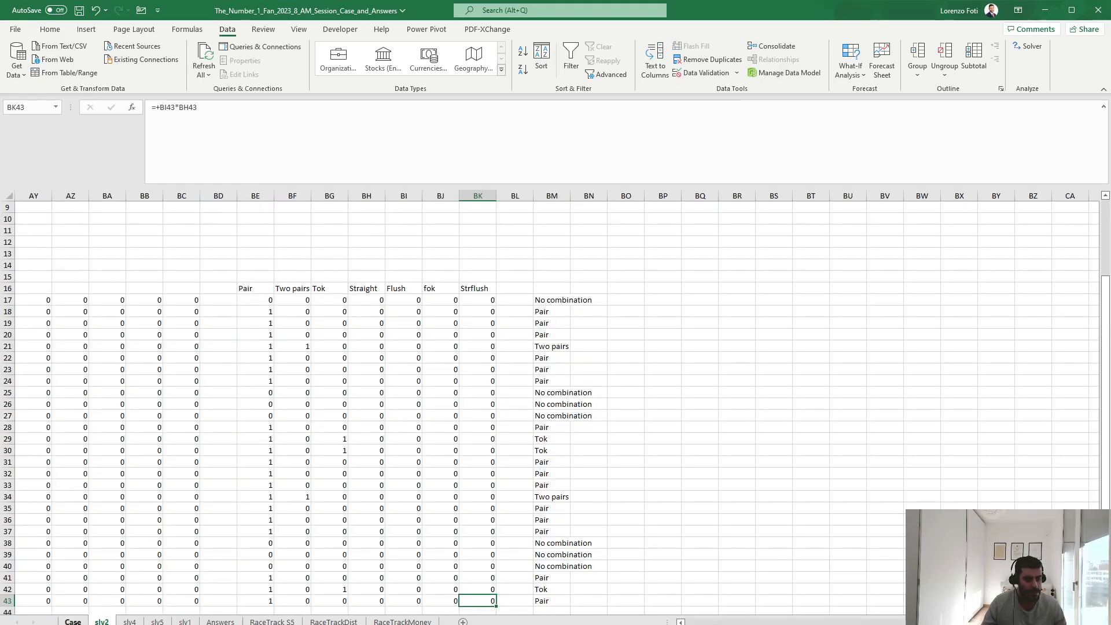
pyautogui.click(73, 621)
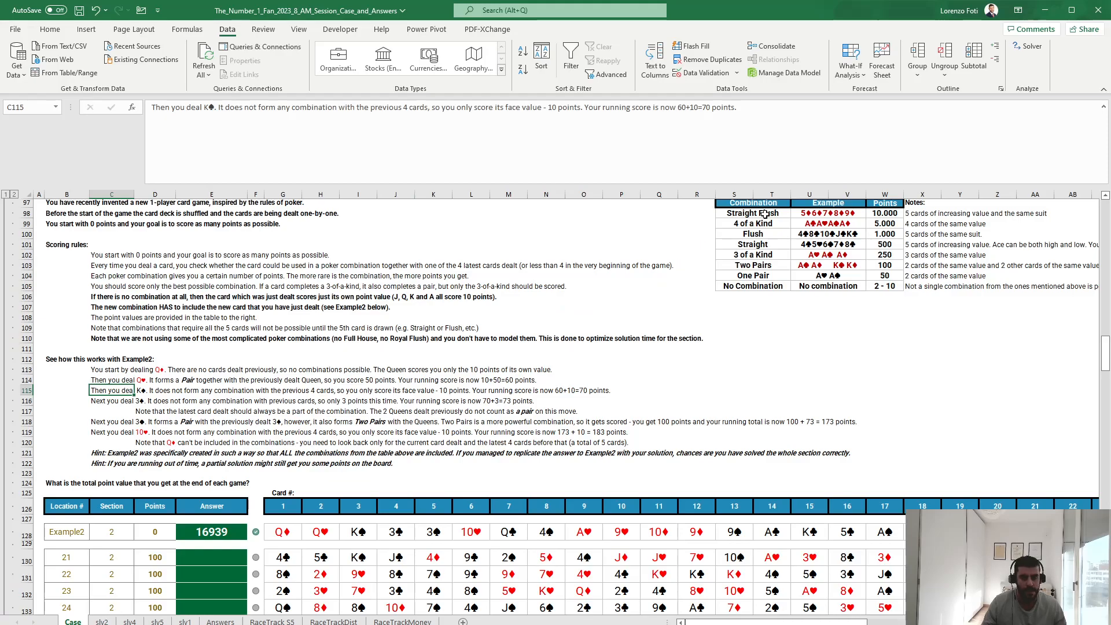
pyautogui.click(102, 621)
pyautogui.press('Left')
pyautogui.press('Left')
pyautogui.press('Left')
pyautogui.press('Left')
pyautogui.press('Left')
pyautogui.press('Left')
pyautogui.hotkey('ctrl', 'Up')
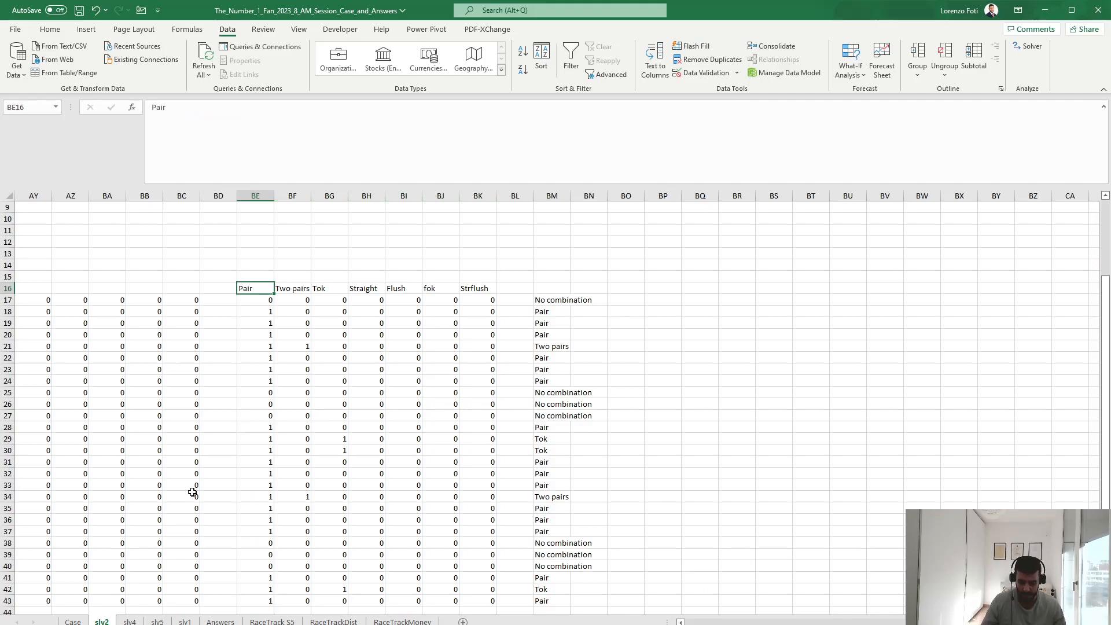
pyautogui.write('One pair')
pyautogui.press('Tab')
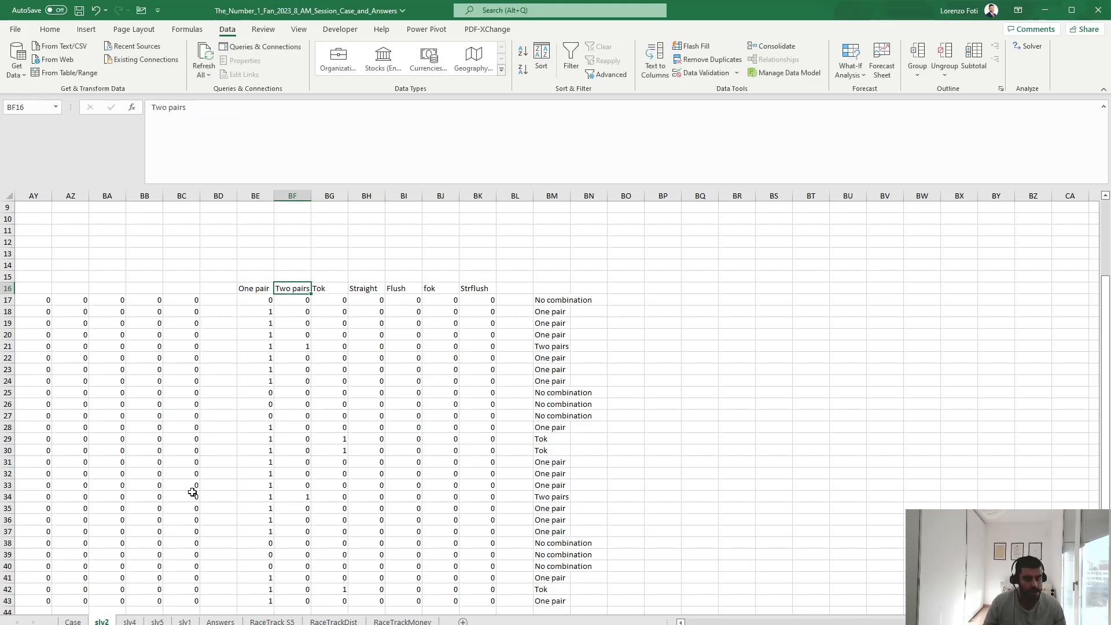
# Capitalize the headings to read "One Pair" in BE16 and "Two Pairs" in BF16
pyautogui.hotkey('ctrl', 'pageup')
pyautogui.hotkey('ctrl', 'pagedown')
pyautogui.press('Left')
pyautogui.doubleClick(176, 107)
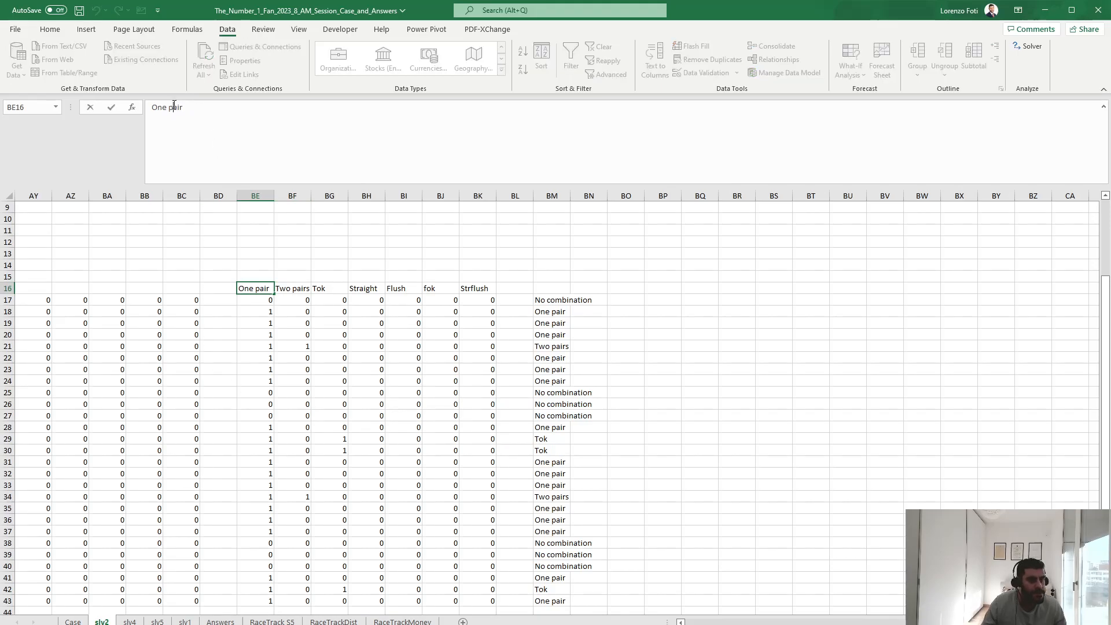
pyautogui.write('Pair')
pyautogui.press('Tab')
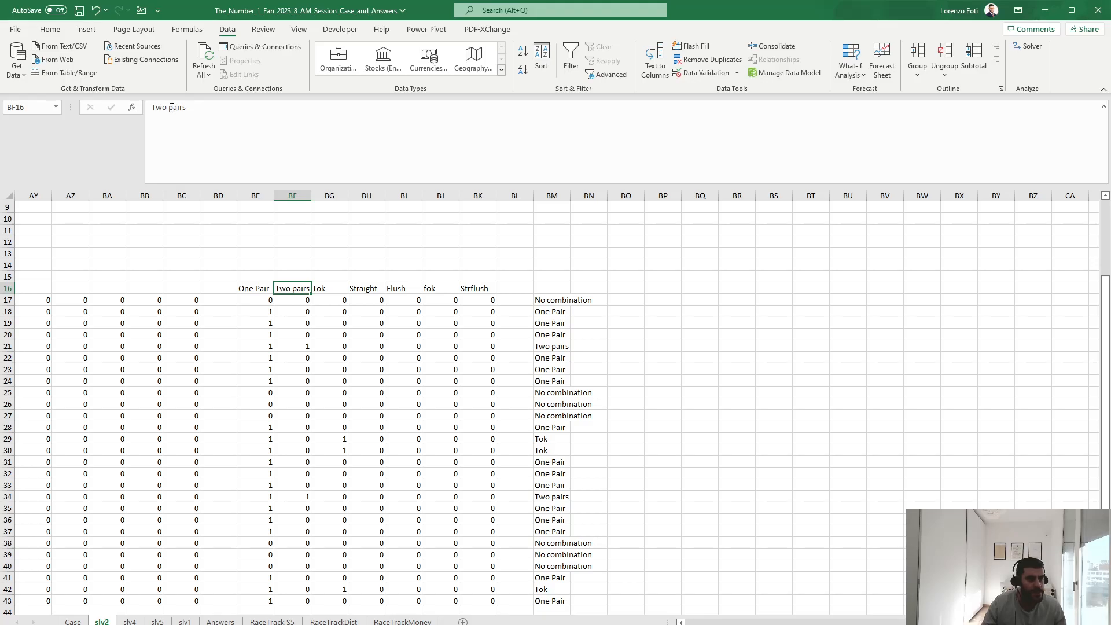
pyautogui.doubleClick(172, 108)
pyautogui.write('Pairs')
pyautogui.press('Tab')
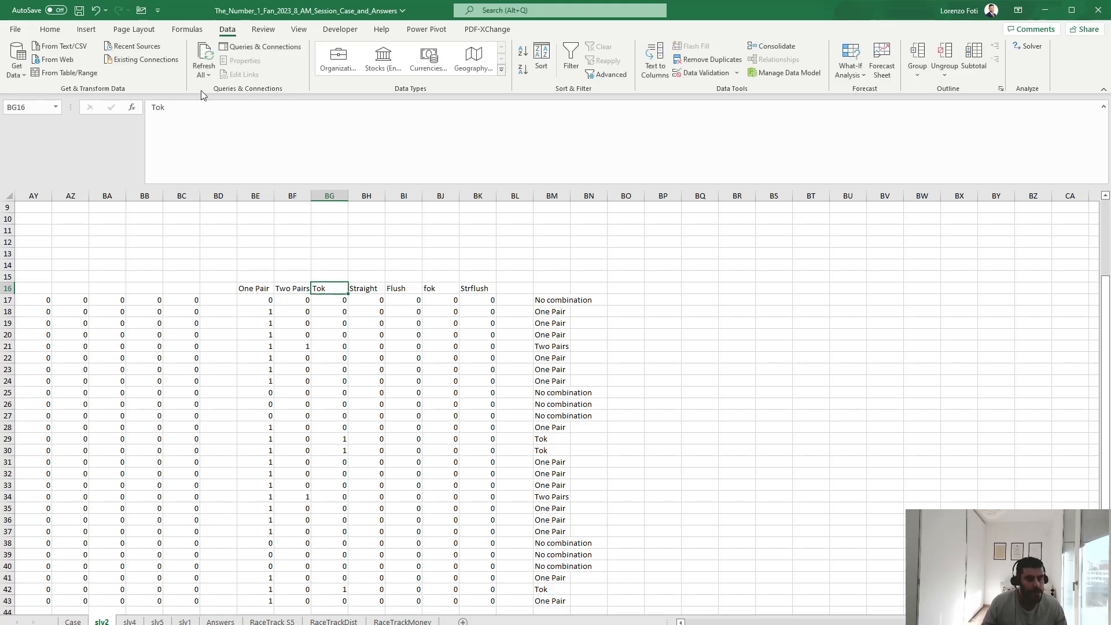
# Rename the BG16 heading to "Three of a Kind" and compare it with the combination table on the Case sheet
pyautogui.write('Three of a Kind')
pyautogui.press('Return')
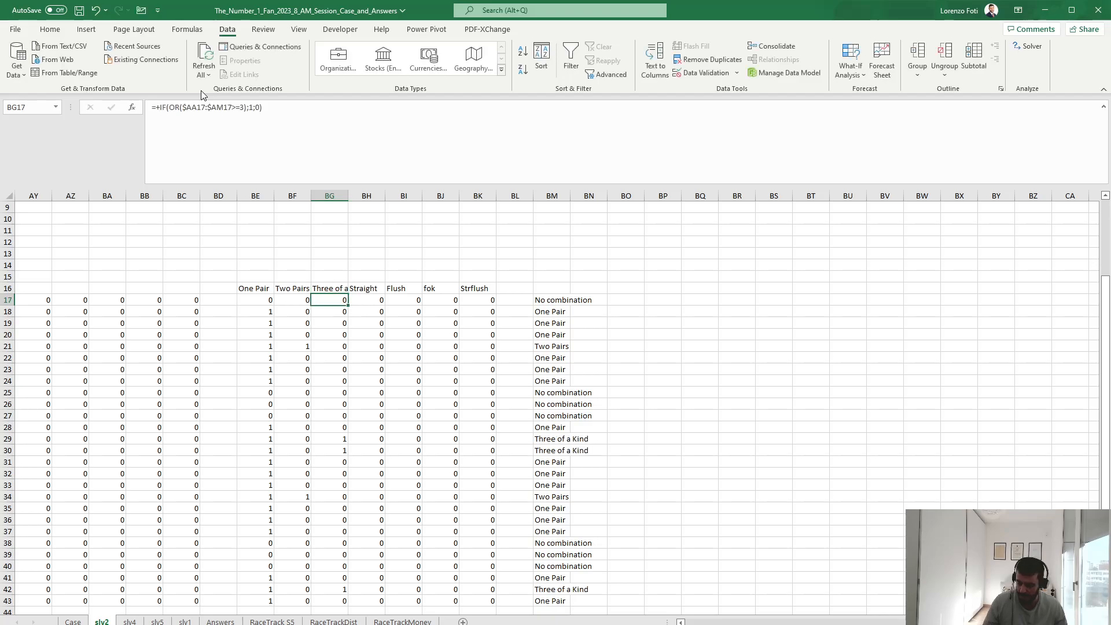
pyautogui.hotkey('ctrl', 'pageup')
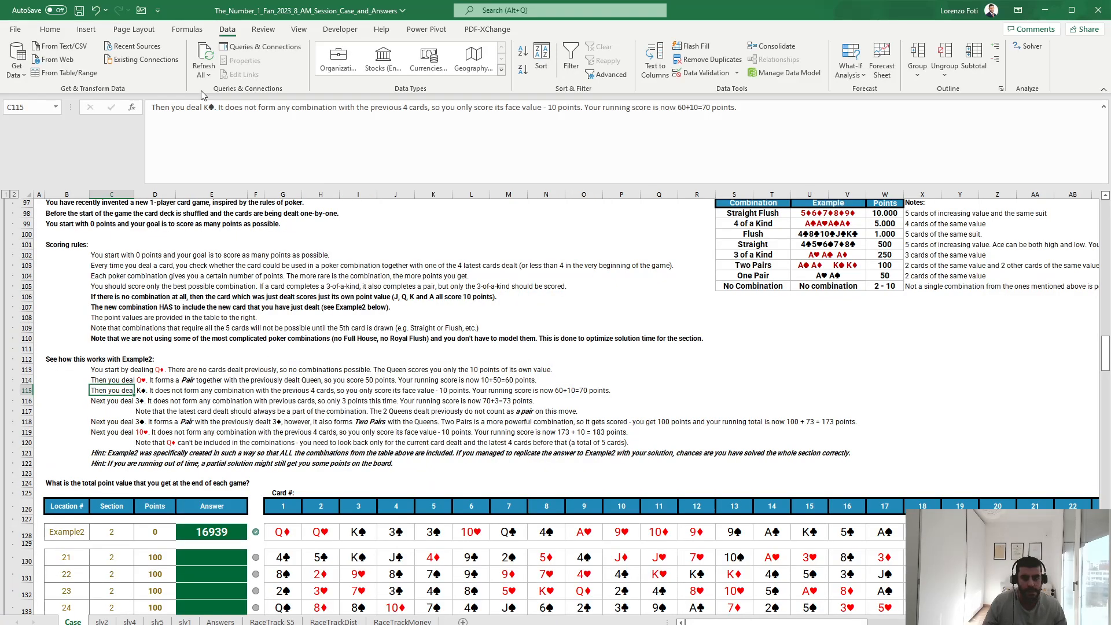
pyautogui.hotkey('ctrl', 'pagedown')
# Replace the word "Three" in the BG16 heading so it reads "3 of a Kind"
pyautogui.press('Up')
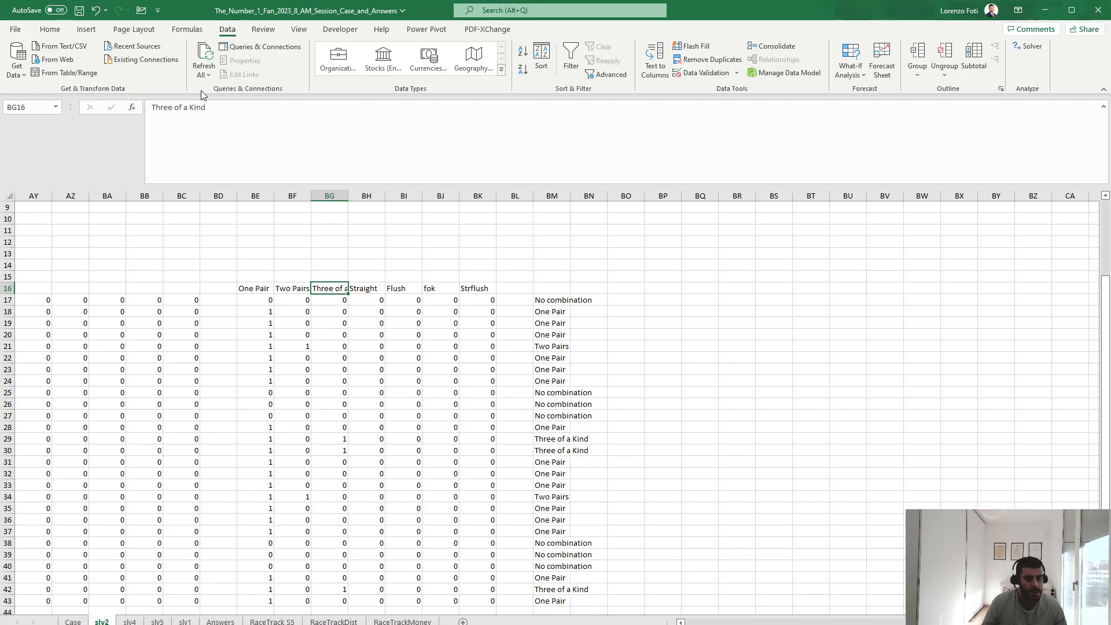
pyautogui.click(201, 101)
pyautogui.press('Home')
pyautogui.press('Delete')
pyautogui.press('Delete')
pyautogui.press('Delete')
pyautogui.press('Delete')
pyautogui.press('Delete')
pyautogui.write('3')
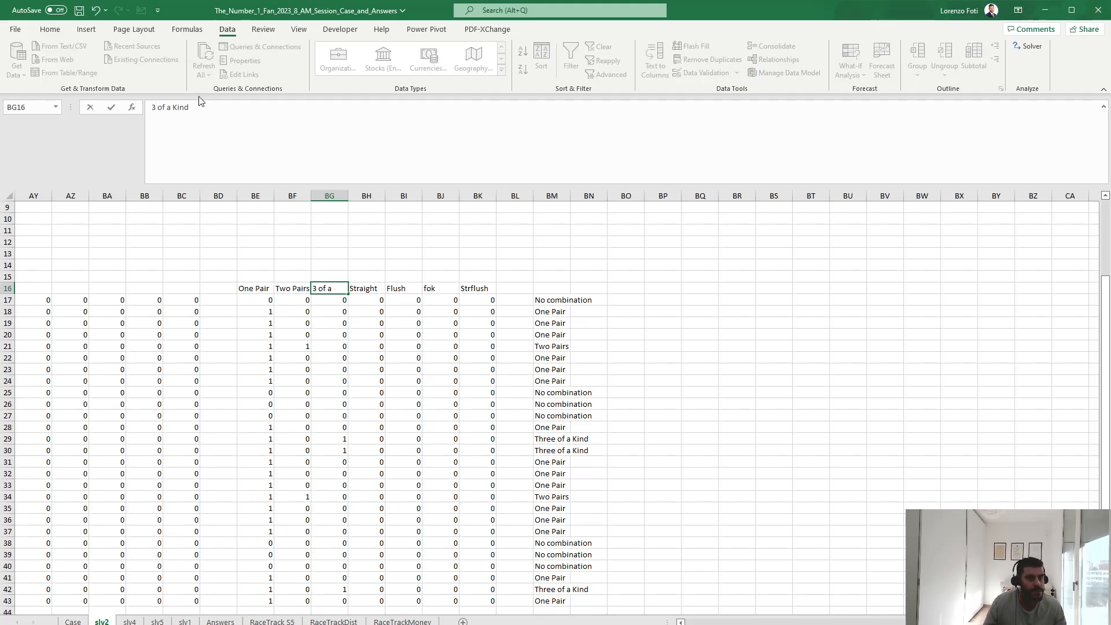
pyautogui.press('Return')
# Copy the BG16 heading to BJ16 and change it to "4 of a Kind"
pyautogui.press('Up')
pyautogui.hotkey('ctrl', 'c')
pyautogui.press('Right')
pyautogui.press('Right')
pyautogui.press('Right')
pyautogui.hotkey('ctrl', 'v')
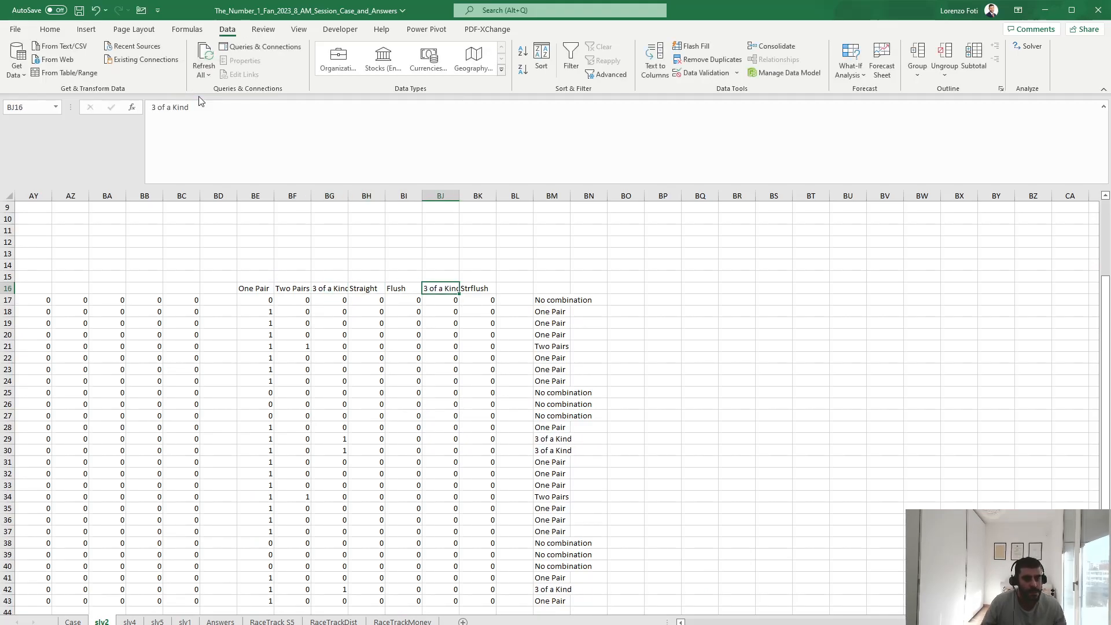
pyautogui.click(172, 104)
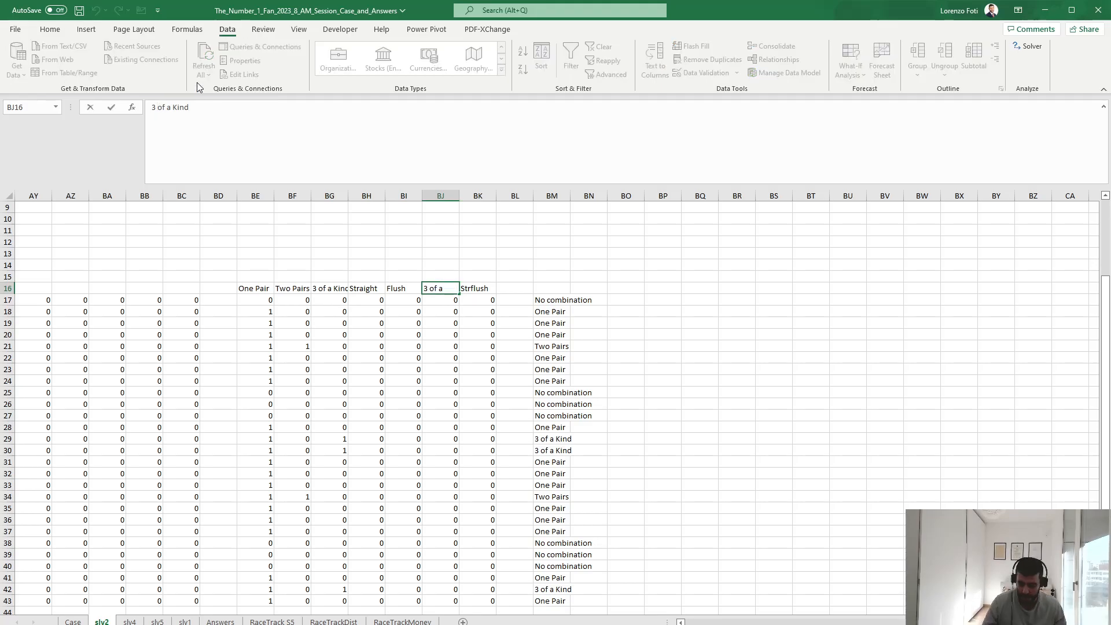
pyautogui.press('Home')
pyautogui.press('Delete')
pyautogui.write('4')
pyautogui.press('Return')
pyautogui.press('Up')
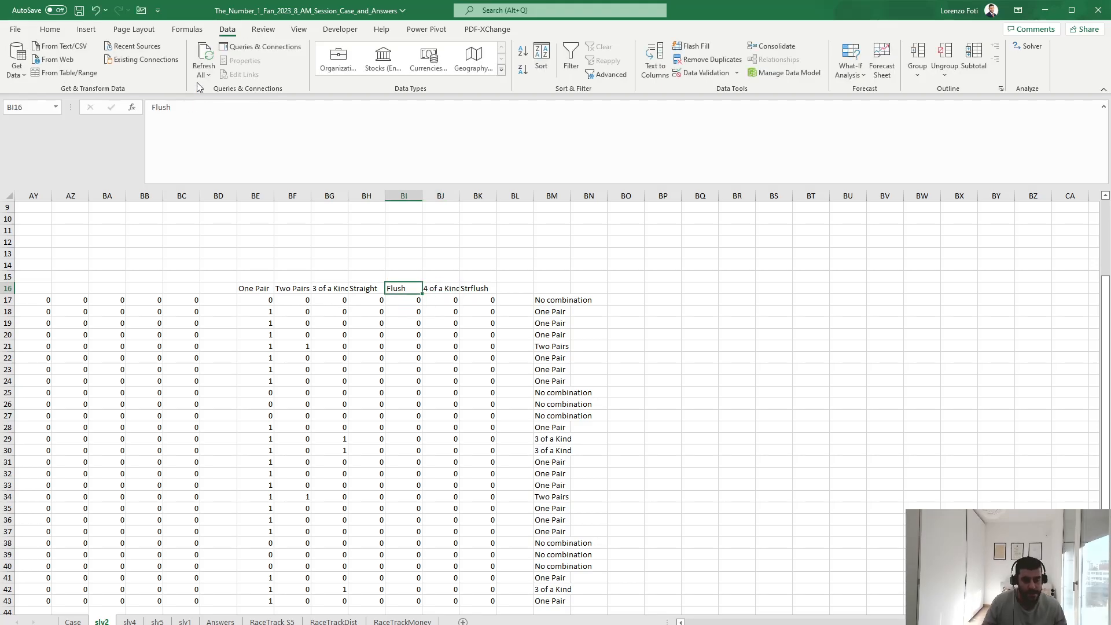
# Check the naming on the Case sheet and rename the BK16 heading on slv2 to "Straight Flush"
pyautogui.hotkey('ctrl', 'pageup')
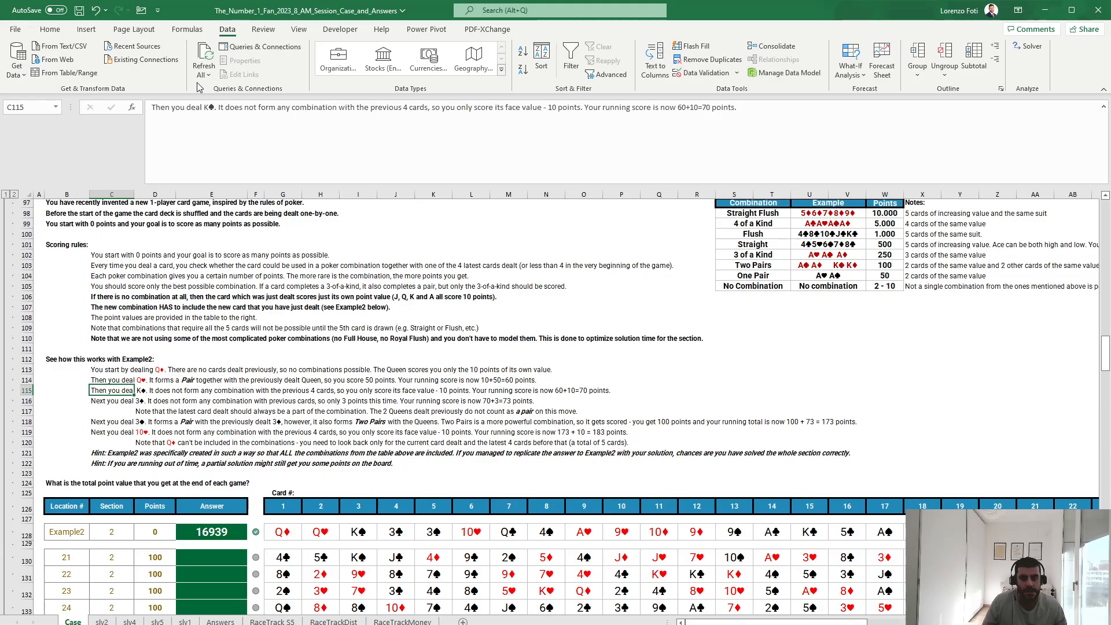
pyautogui.hotkey('ctrl', 'pagedown')
pyautogui.press('Right')
pyautogui.press('Right')
pyautogui.write('St')
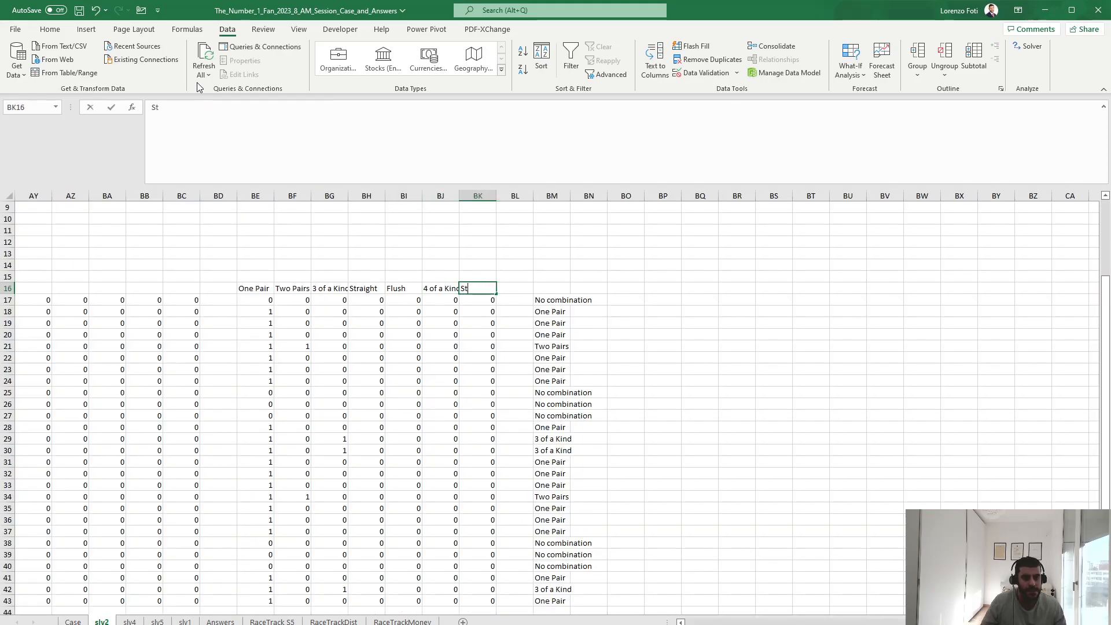
pyautogui.write('raight FLus')
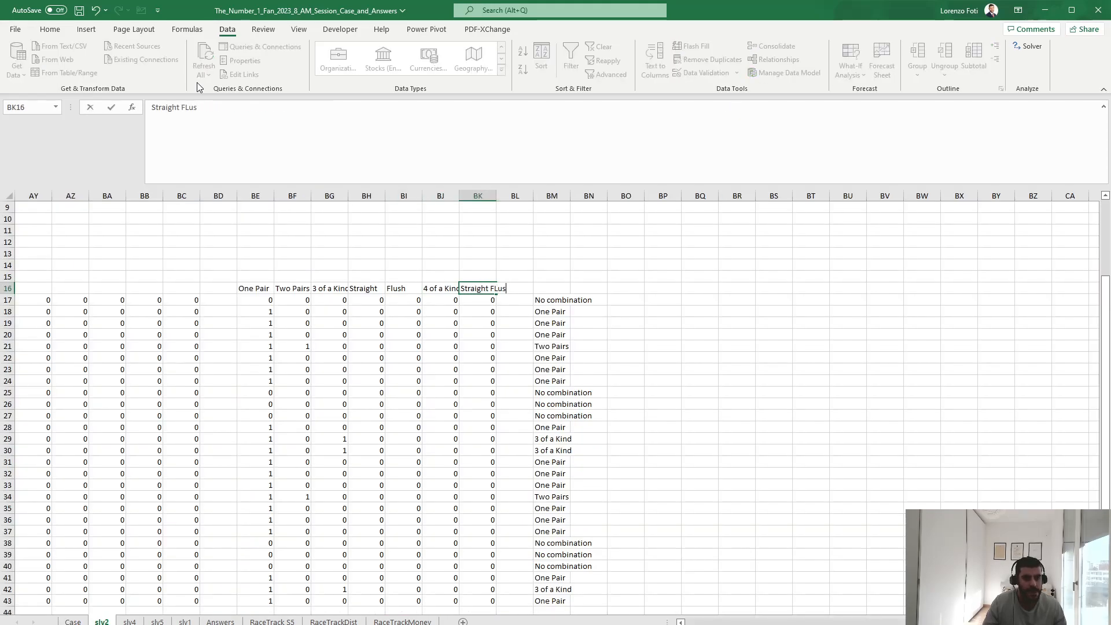
pyautogui.write('lush')
pyautogui.press('Return')
# Start an IF formula in BN17 that tests whether BM17 equals "No combination"
pyautogui.press('Right')
pyautogui.press('Right')
pyautogui.press('Right')
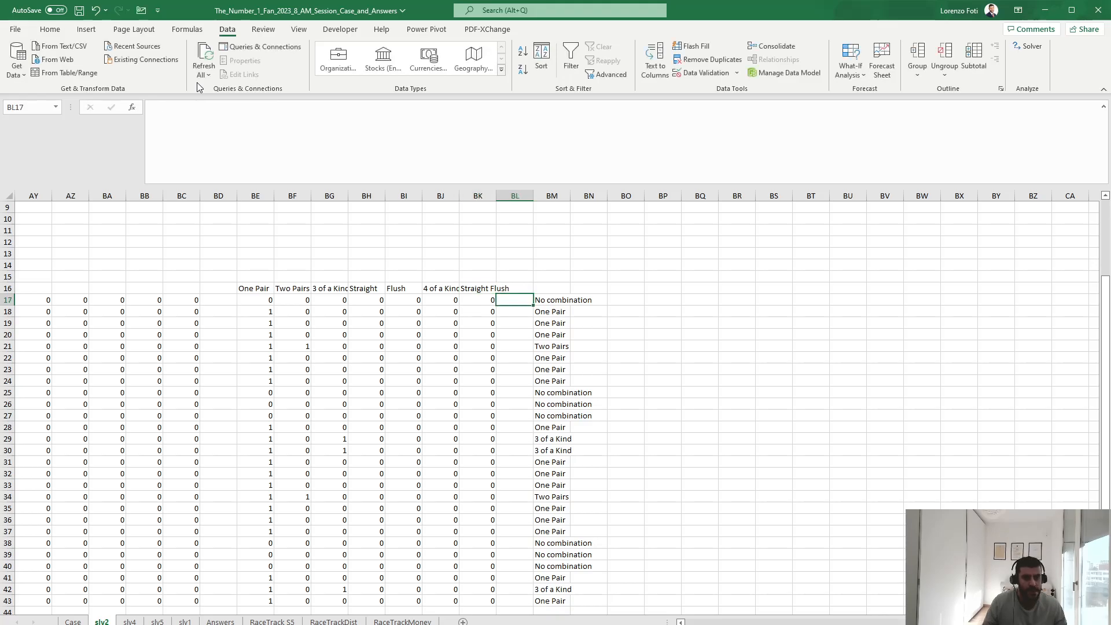
pyautogui.write('+i')
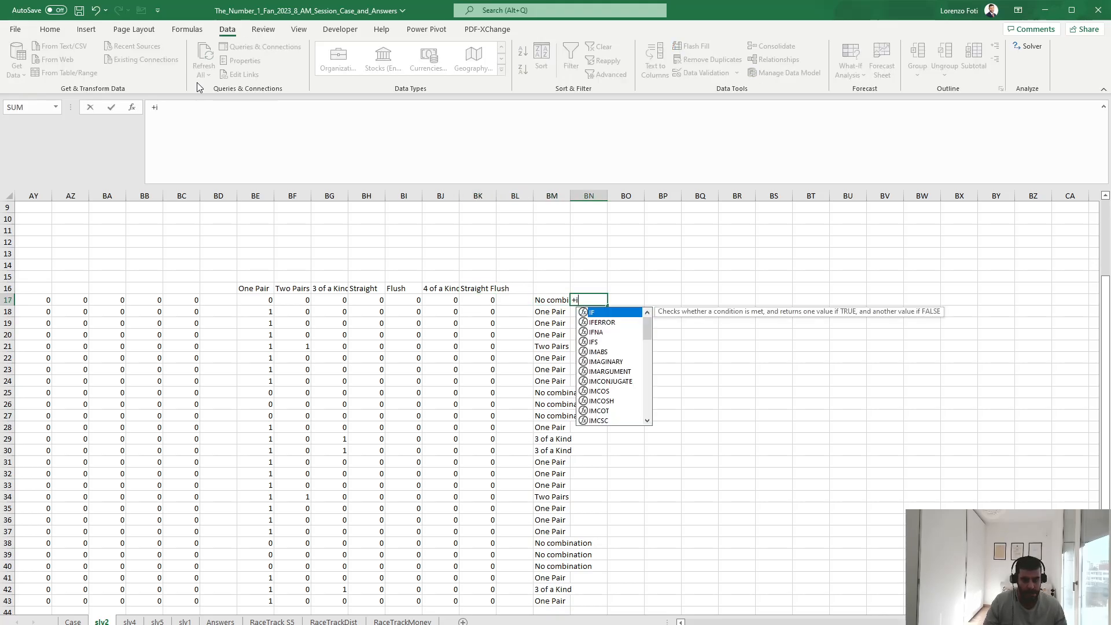
pyautogui.write('f(')
pyautogui.press('Left')
pyautogui.write('="No combinatio')
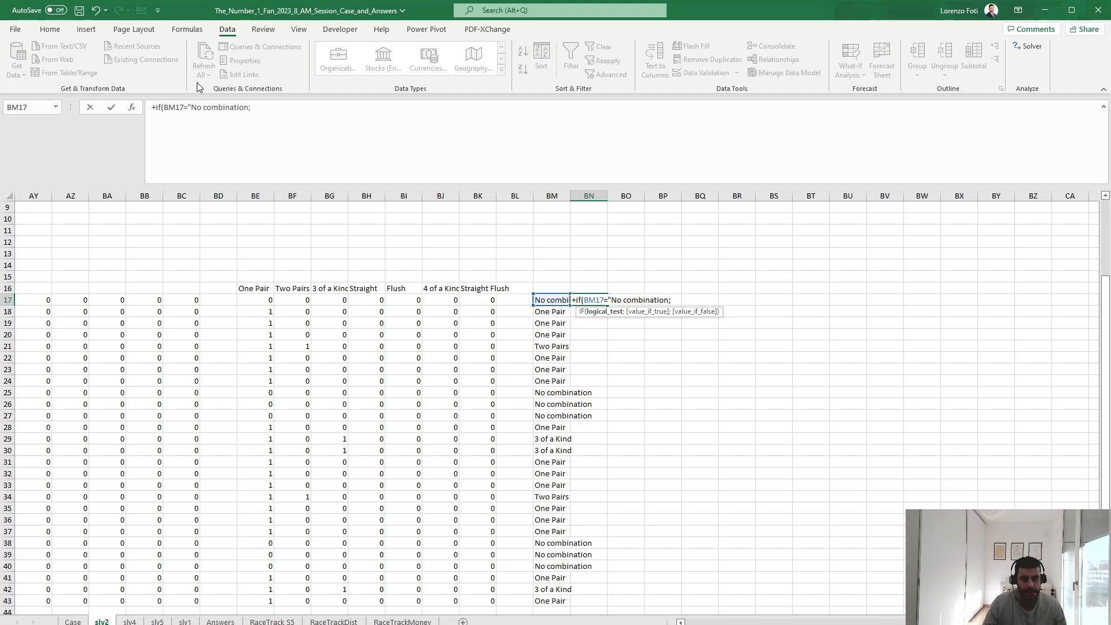
pyautogui.write('n;xl')
pyautogui.press('Tab')
pyautogui.press('Tab')
pyautogui.press('Escape')
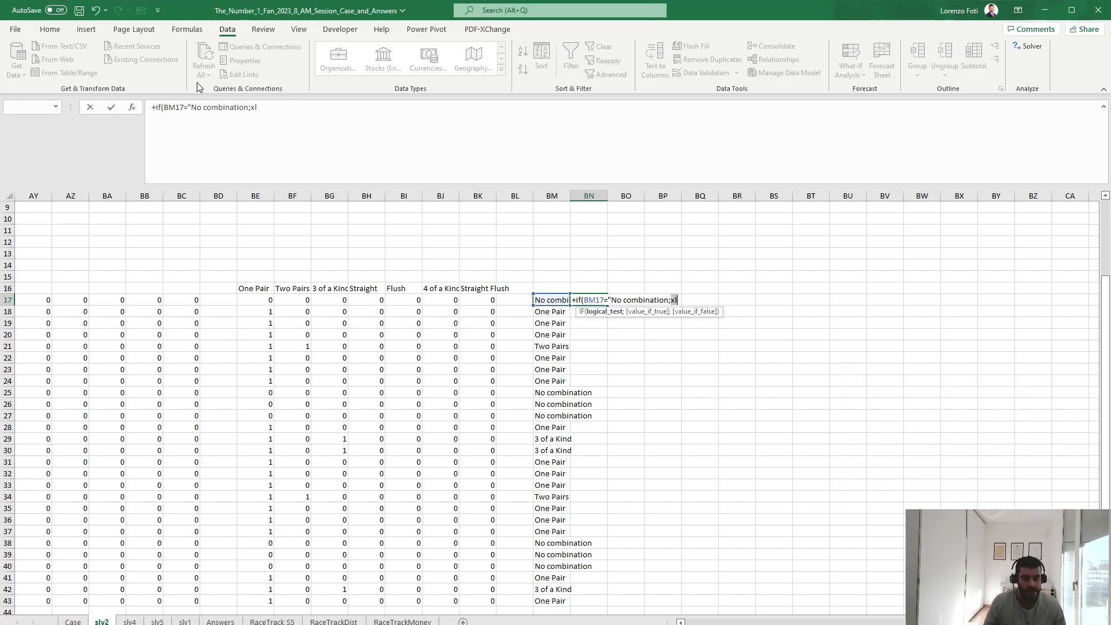
pyautogui.press('Right')
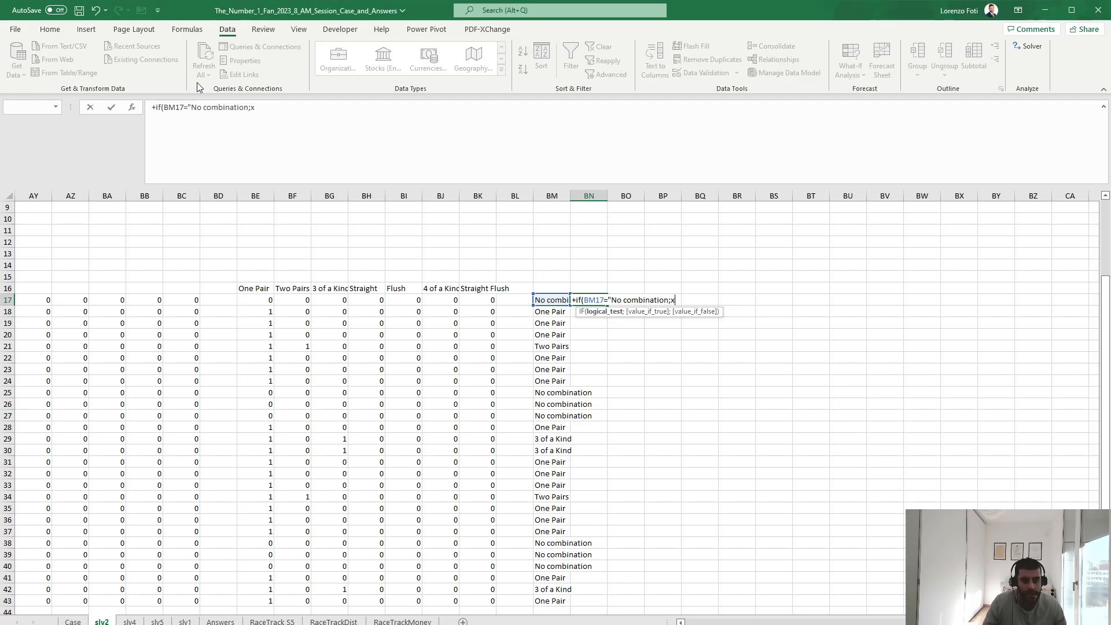
pyautogui.write('";xl')
pyautogui.press('Tab')
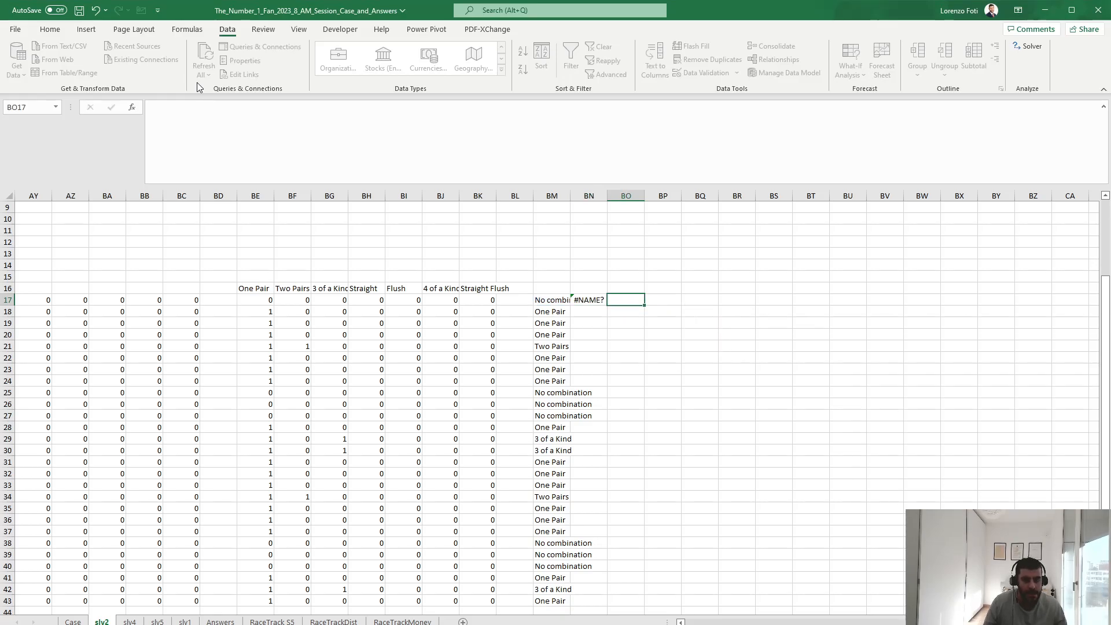
# Change the BN17 function to IFS and begin an XLOOKUP as the result for "No combination"
pyautogui.press('Left')
pyautogui.press('Left')
pyautogui.press('Right')
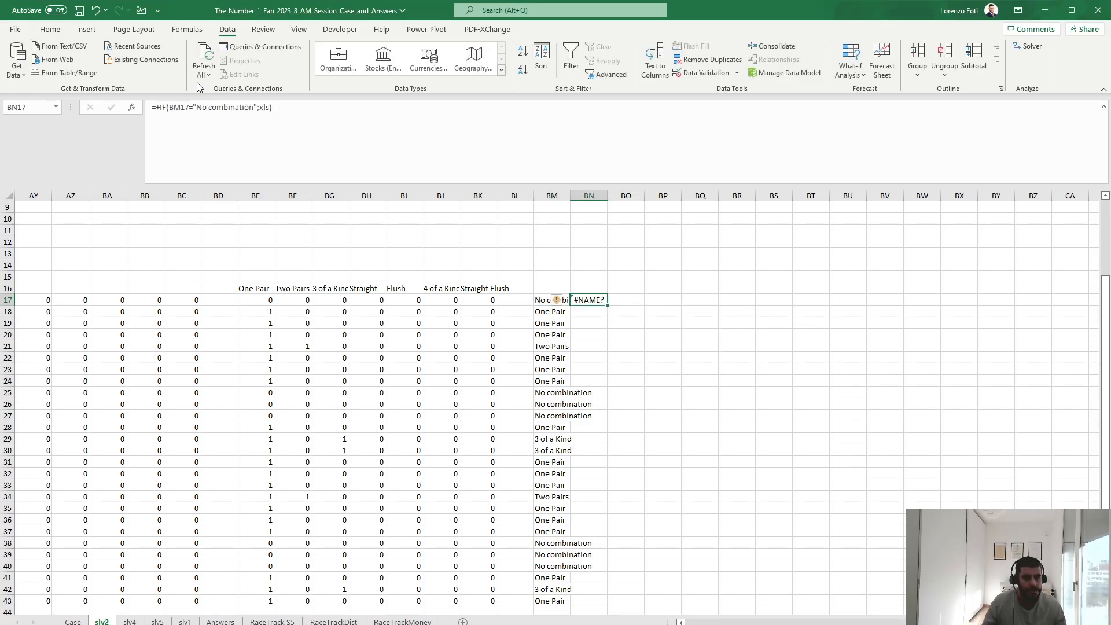
pyautogui.click(168, 112)
pyautogui.write('s')
pyautogui.press('End')
pyautogui.press('Left')
pyautogui.press('BackSpace')
pyautogui.press('BackSpace')
pyautogui.press('BackSpace')
pyautogui.write('xl')
pyautogui.press('Tab')
pyautogui.press('Delete')
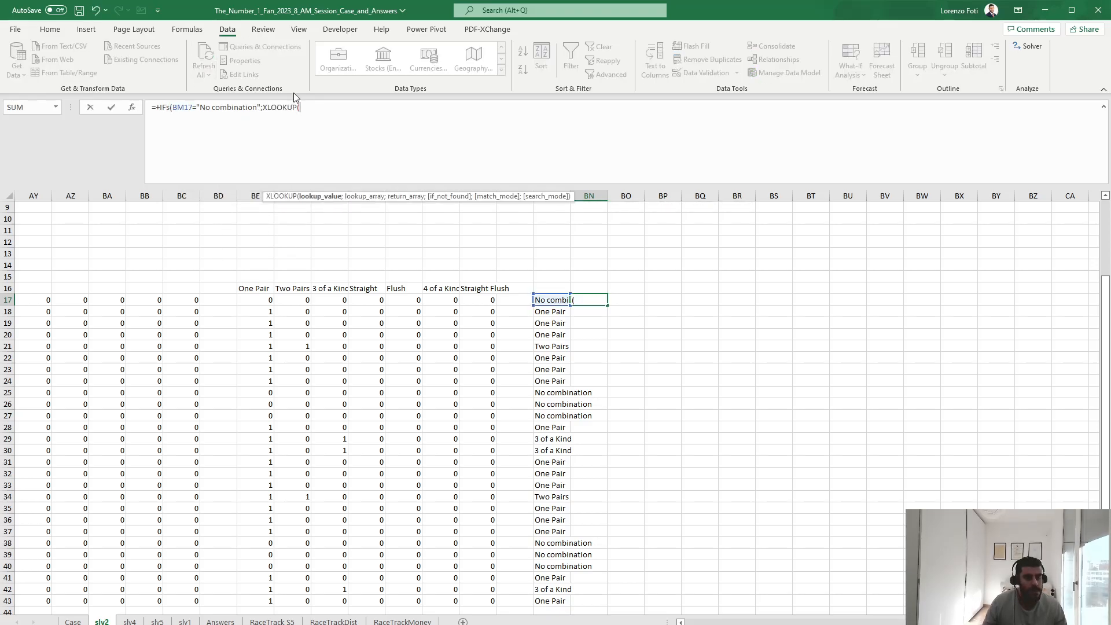
# Reference the dealt card in H17 as the XLOOKUP's lookup value
pyautogui.click(334, 300)
pyautogui.press('Left')
pyautogui.press('Left')
pyautogui.press('Left')
pyautogui.press('Left')
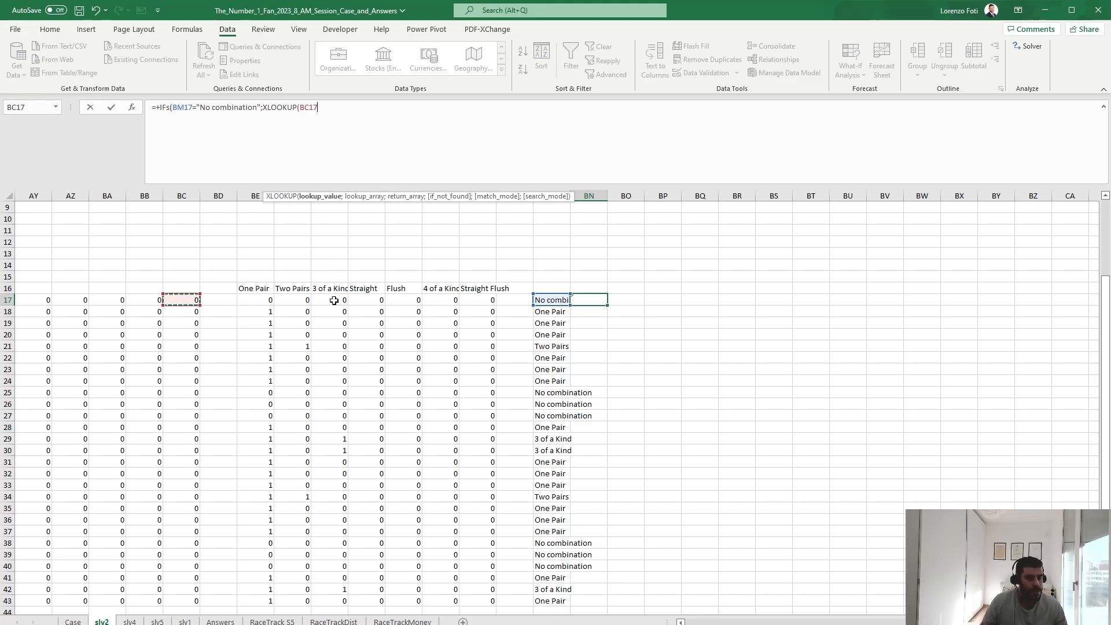
pyautogui.hotkey('ctrl', 'Left')
pyautogui.hotkey('ctrl', 'Left')
pyautogui.hotkey('ctrl', 'Left')
pyautogui.hotkey('ctrl', 'Left')
pyautogui.hotkey('ctrl', 'Left')
pyautogui.hotkey('ctrl', 'Left')
pyautogui.hotkey('ctrl', 'Left')
pyautogui.hotkey('ctrl', 'Left')
pyautogui.hotkey('ctrl', 'Left')
pyautogui.press('Right')
pyautogui.press('Right')
pyautogui.press('Right')
pyautogui.press('Right')
pyautogui.press('Right')
pyautogui.press('Right')
pyautogui.press('Right')
pyautogui.press('Right')
pyautogui.press('Right')
pyautogui.press('Right')
pyautogui.press('Right')
pyautogui.press('Right')
pyautogui.press('Right')
pyautogui.press('Right')
pyautogui.press('Right')
pyautogui.press('Right')
pyautogui.press('Left')
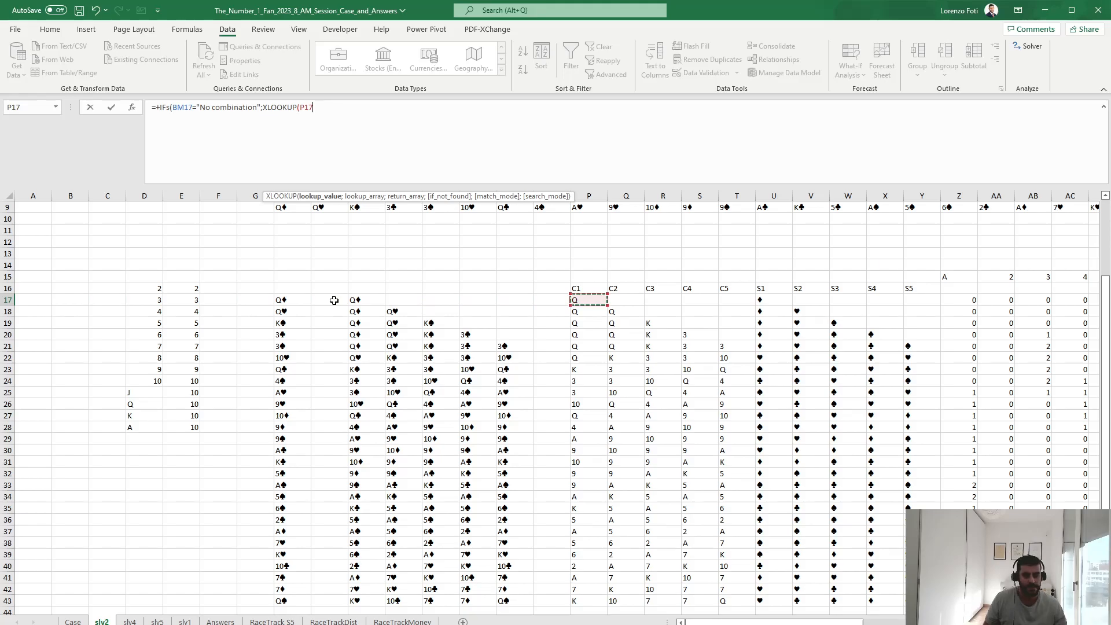
pyautogui.press('Right')
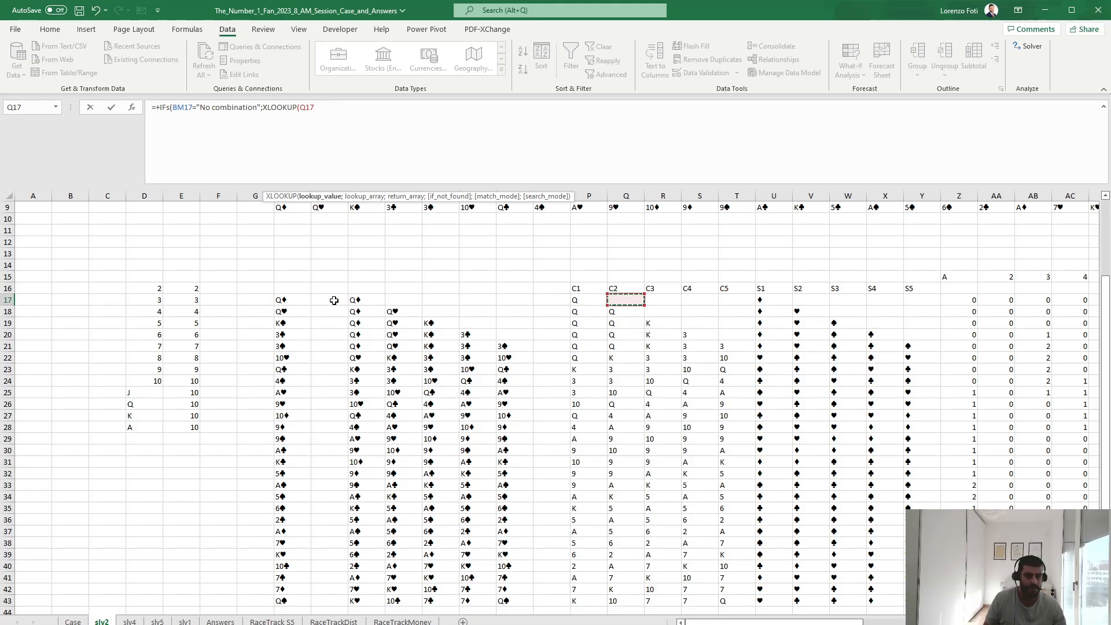
pyautogui.press('Left')
pyautogui.press('Left')
pyautogui.press('Left')
pyautogui.press('Left')
pyautogui.press('Left')
pyautogui.press('Left')
pyautogui.press('Left')
pyautogui.press('Left')
pyautogui.press('Left')
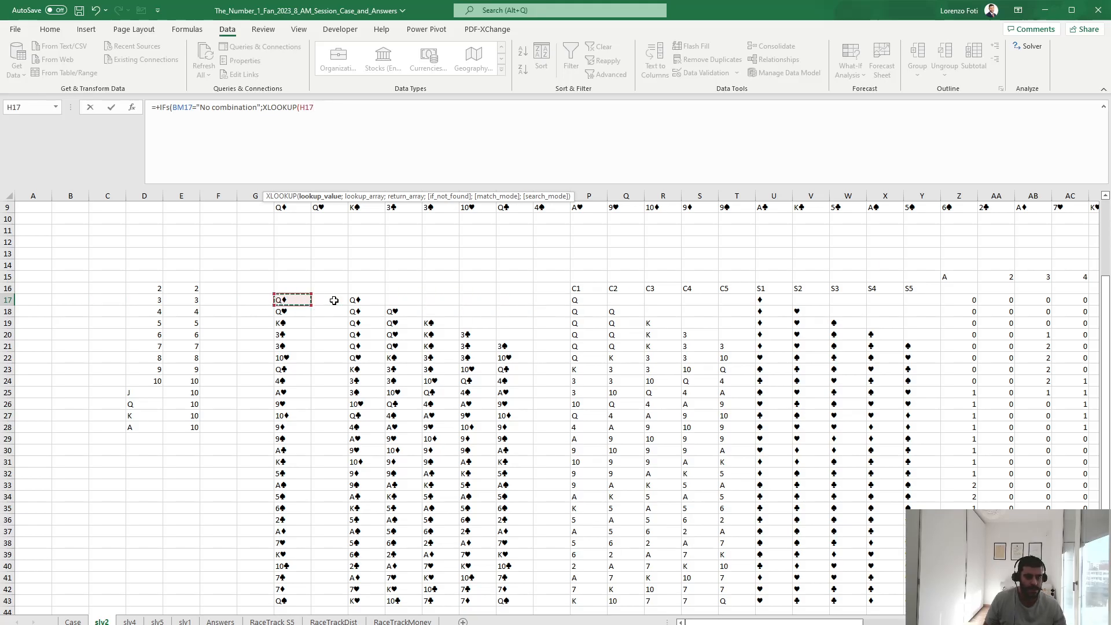
# Wrap the XLOOKUP's lookup value in SUBSTITUTE(H17;RIGHT(H17);"") to strip the suit from the dealt card
pyautogui.click(302, 109)
pyautogui.write('$')
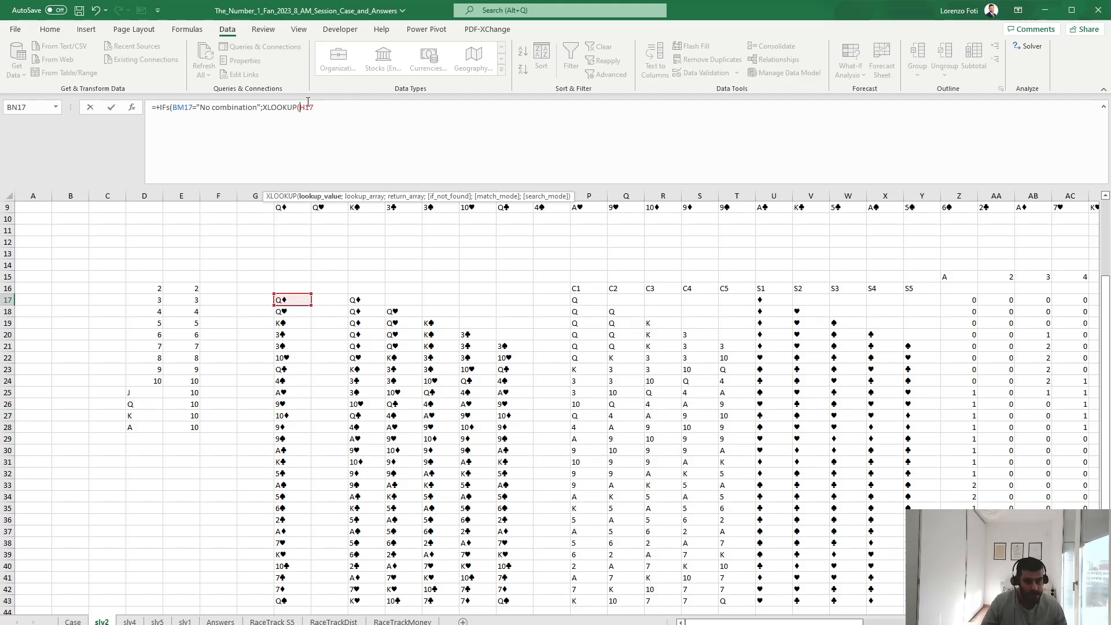
pyautogui.write('u')
pyautogui.press('Tab')
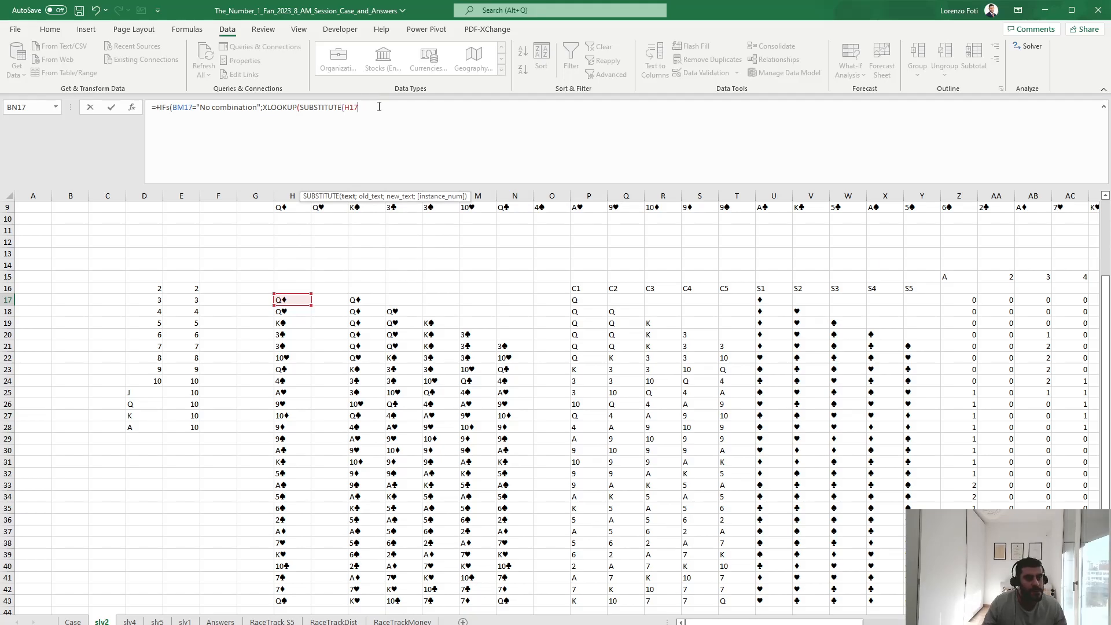
pyautogui.write(';RIGHT(')
pyautogui.click(303, 298)
pyautogui.write(');"")')
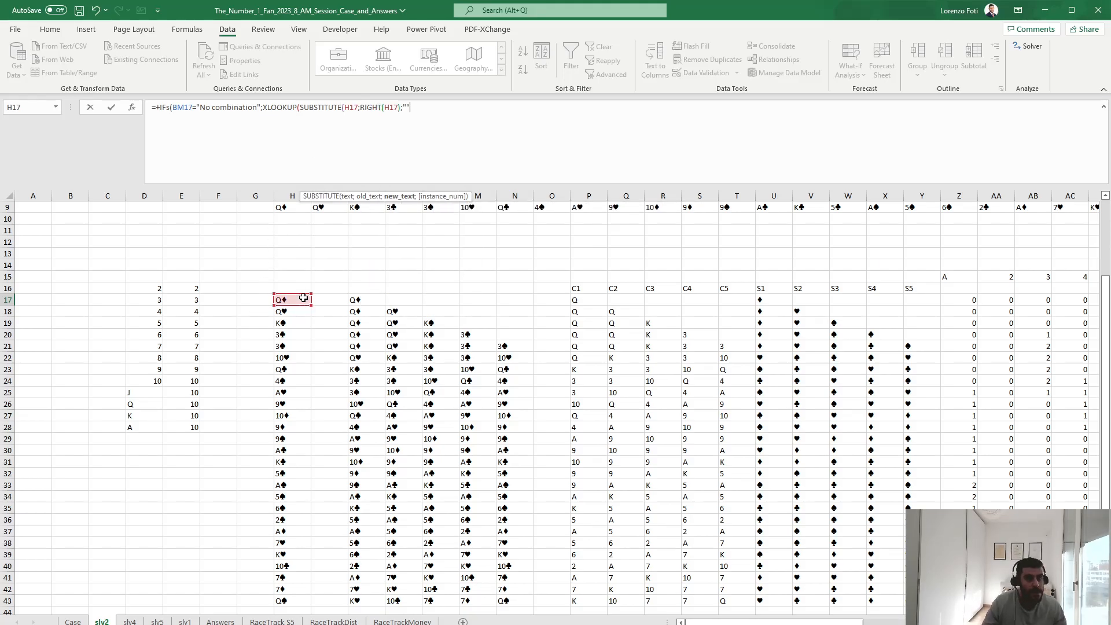
# Finish the "No combination" XLOOKUP with the named ranges cards as lookup array and vals as return array
pyautogui.write(';cards;val')
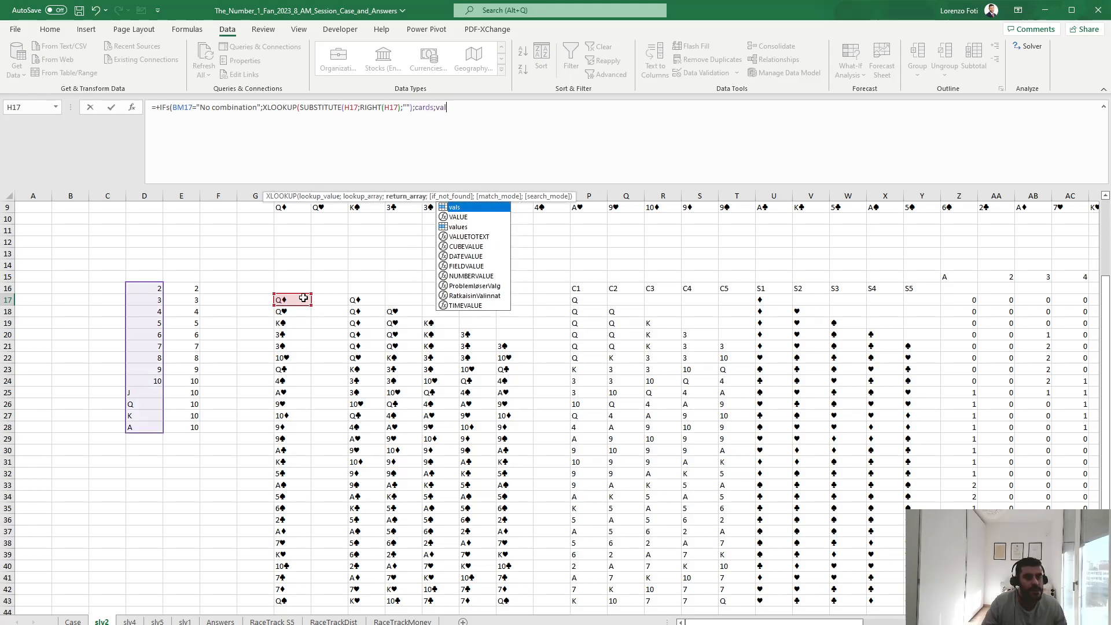
pyautogui.press('Tab')
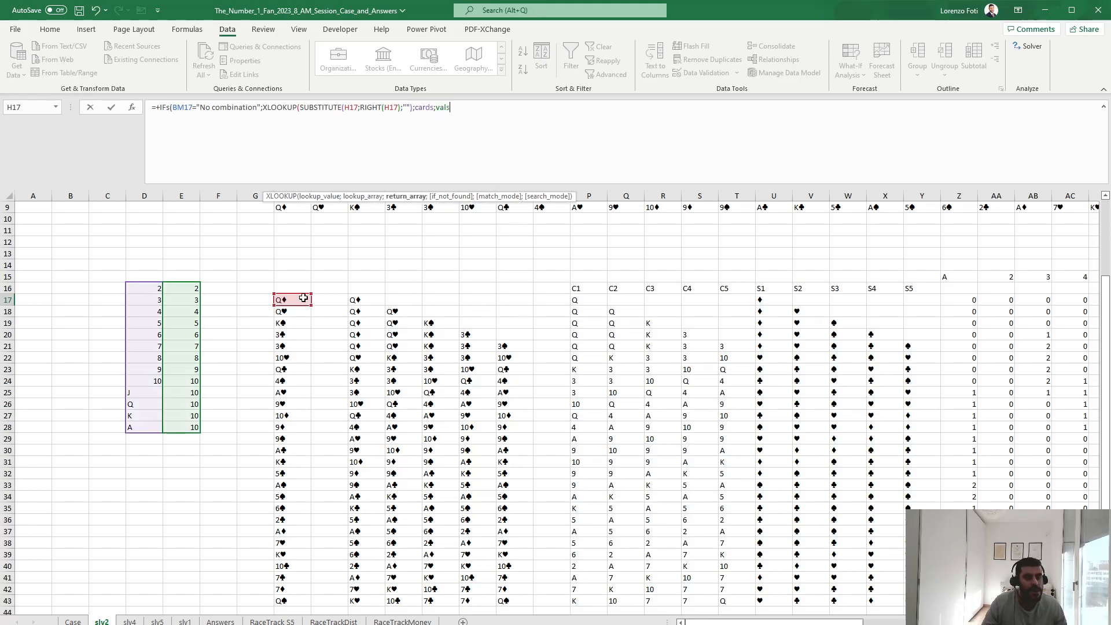
pyautogui.write(');')
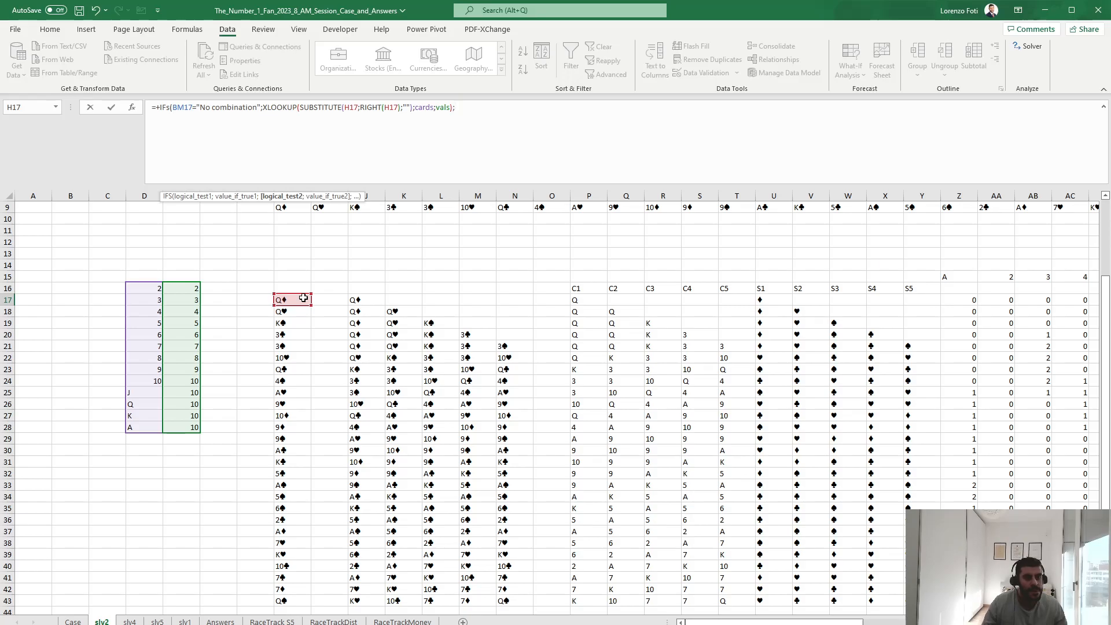
# Begin a second XLOOKUP in the BN17 formula that looks up BM17 in the combination names at Case!$S$98:$S$105
pyautogui.moveTo(770, 624); pyautogui.dragTo(995, 624)
pyautogui.write('XL')
pyautogui.press('Tab')
pyautogui.click(1032, 300)
pyautogui.write(';')
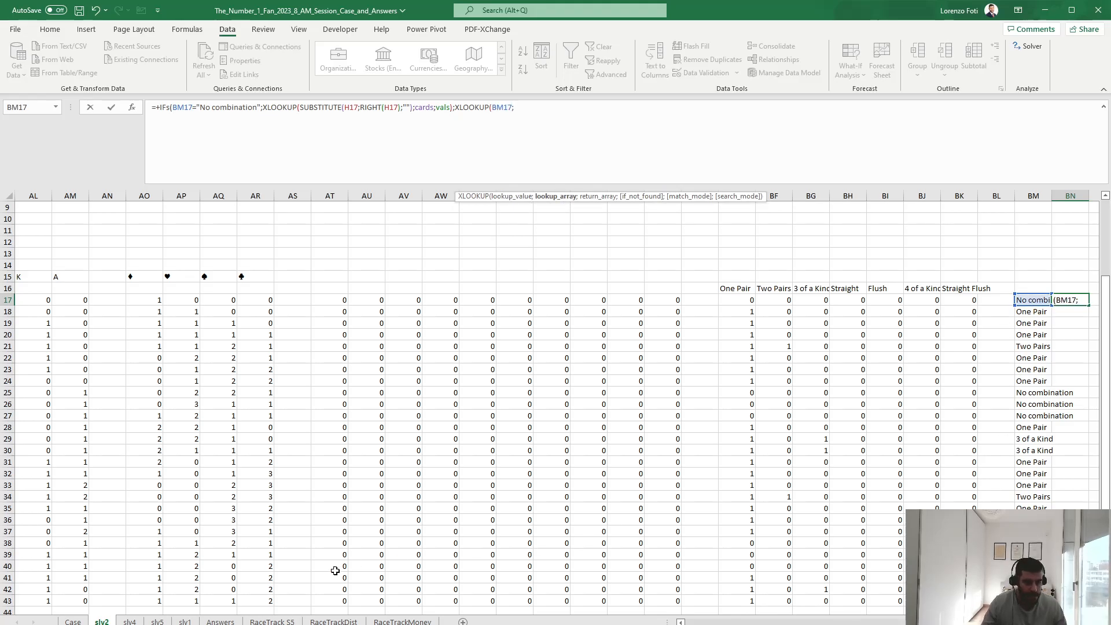
pyautogui.click(73, 621)
pyautogui.moveTo(767, 215); pyautogui.dragTo(767, 284)
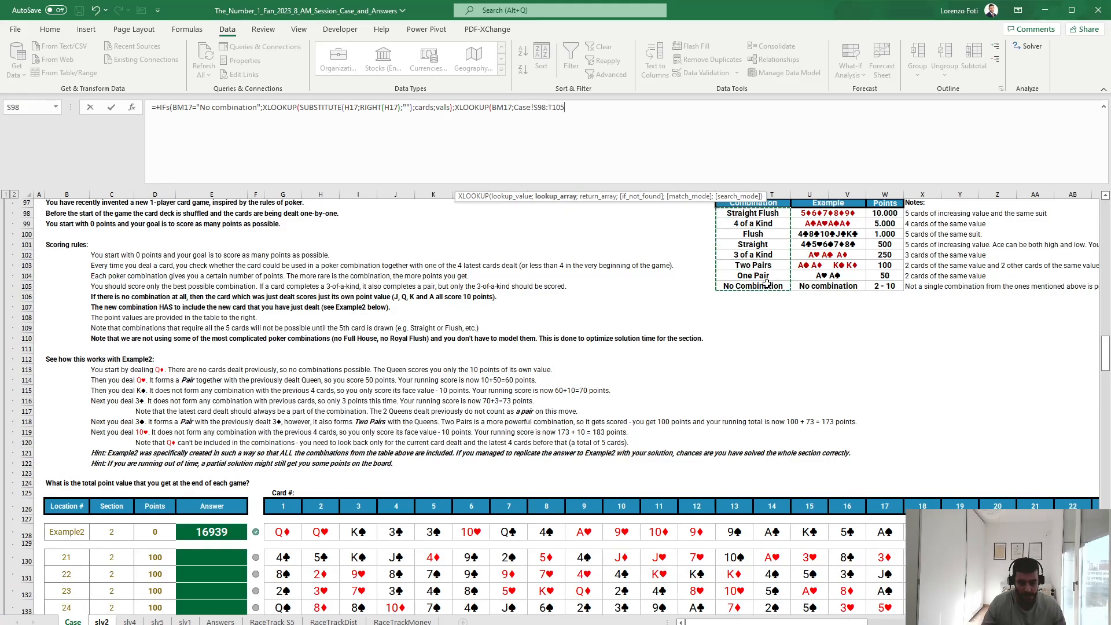
pyautogui.press('F4')
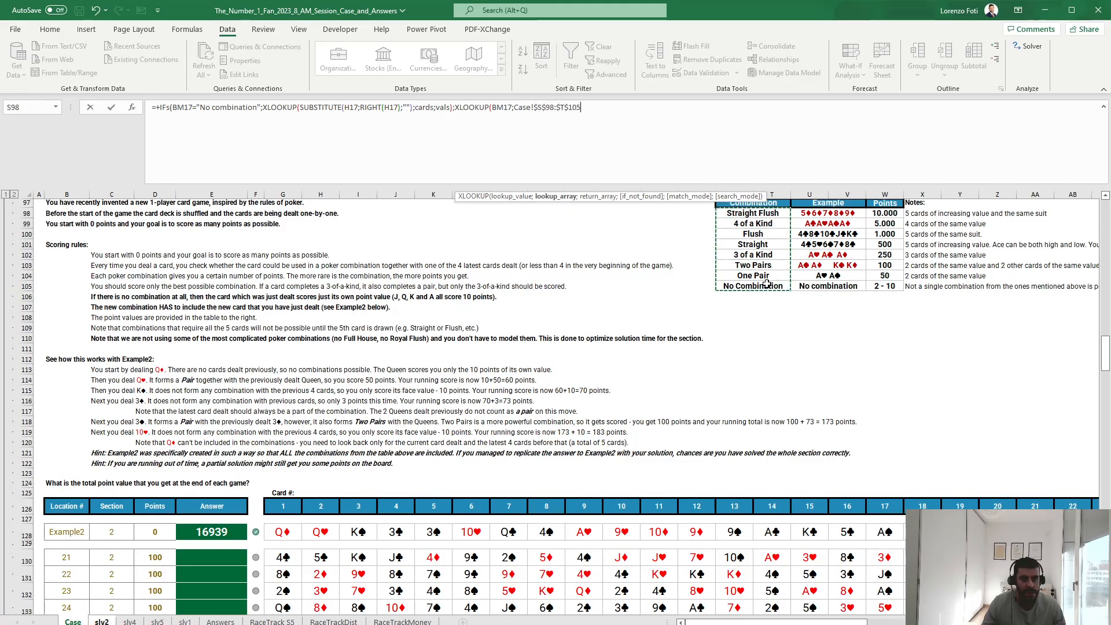
pyautogui.click(565, 108)
pyautogui.press('BackSpace')
pyautogui.write('s')
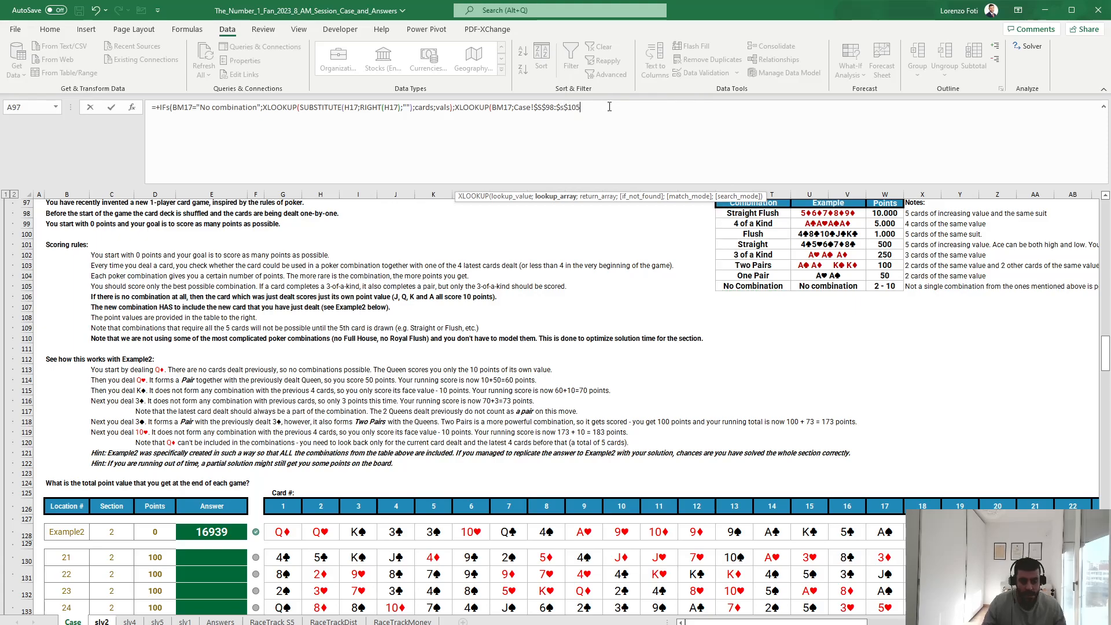
# Set the points at Case!$W$98:$W$105 as the second XLOOKUP's return array and close the IFS formula
pyautogui.write(';')
pyautogui.moveTo(884, 214); pyautogui.dragTo(884, 280)
pyautogui.press('F4')
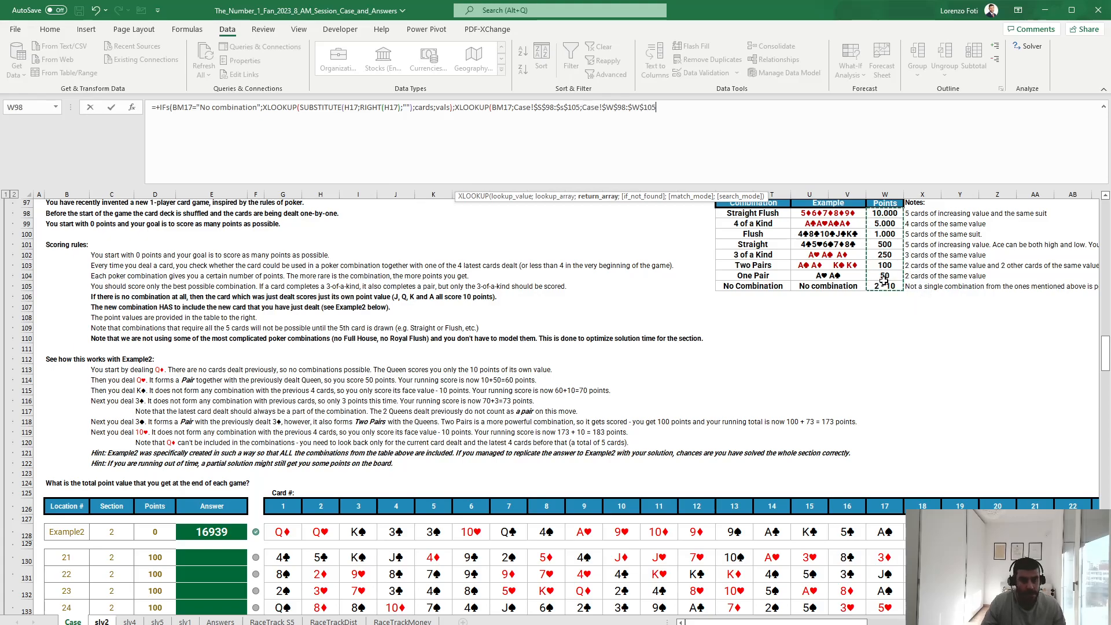
pyautogui.write('))')
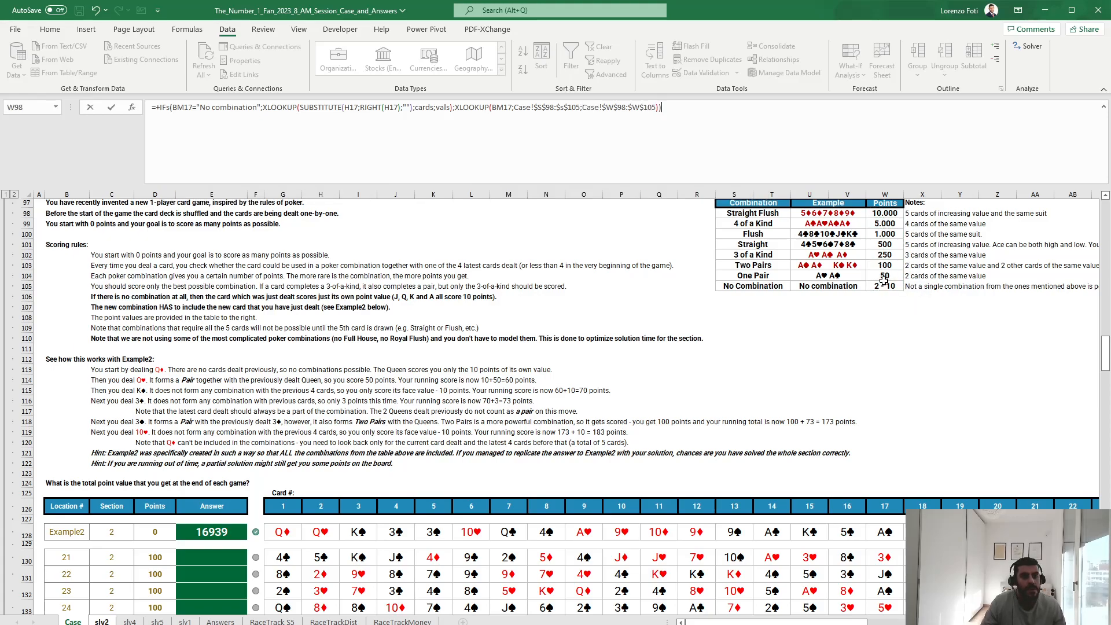
pyautogui.press('Return')
pyautogui.press('Return')
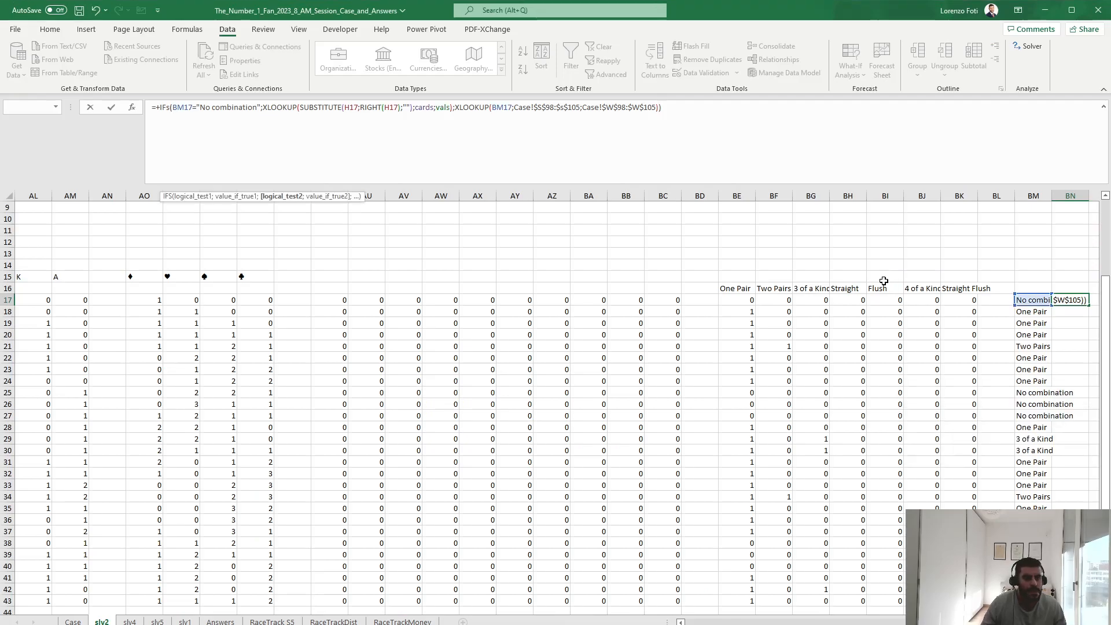
# Insert TRUE as the second IFS condition ahead of the XLOOKUP on BM17 and enter the formula
pyautogui.click(469, 110)
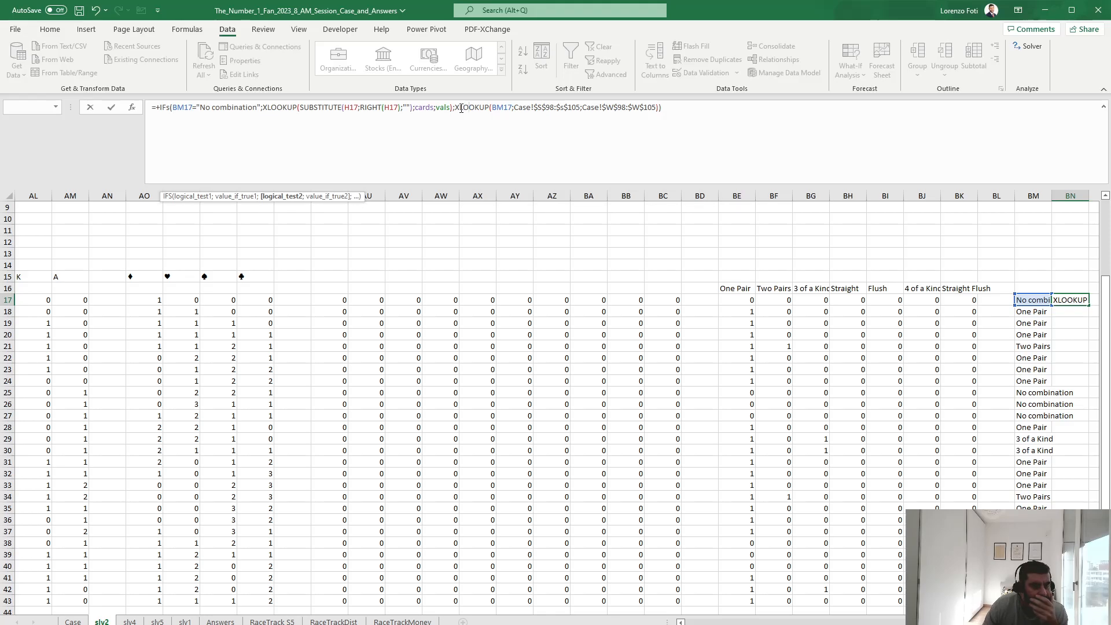
pyautogui.click(452, 109)
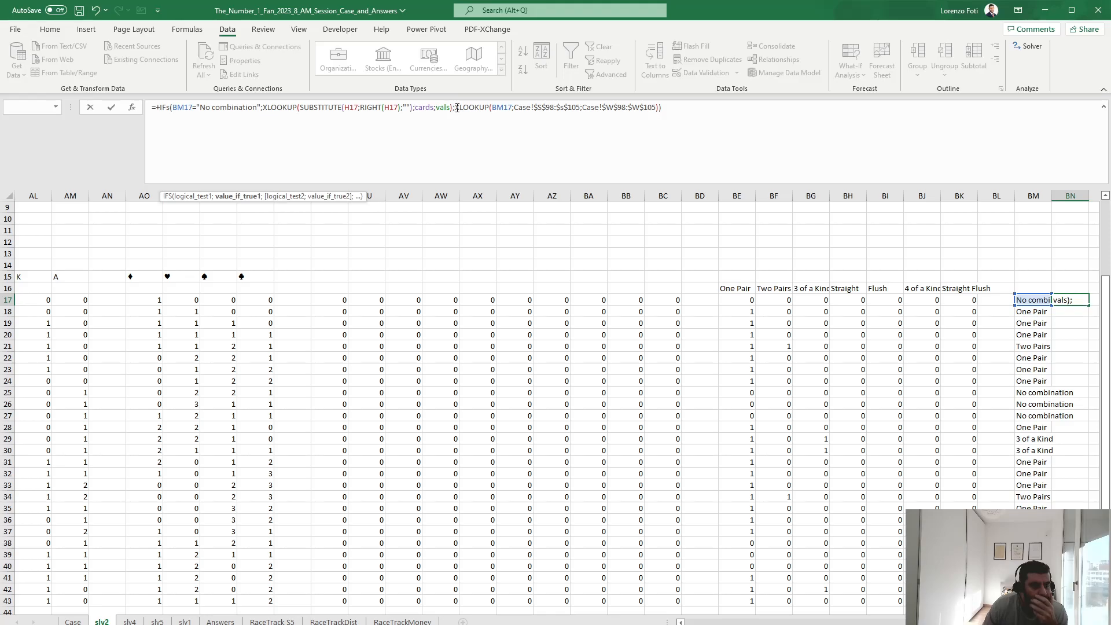
pyautogui.click(468, 109)
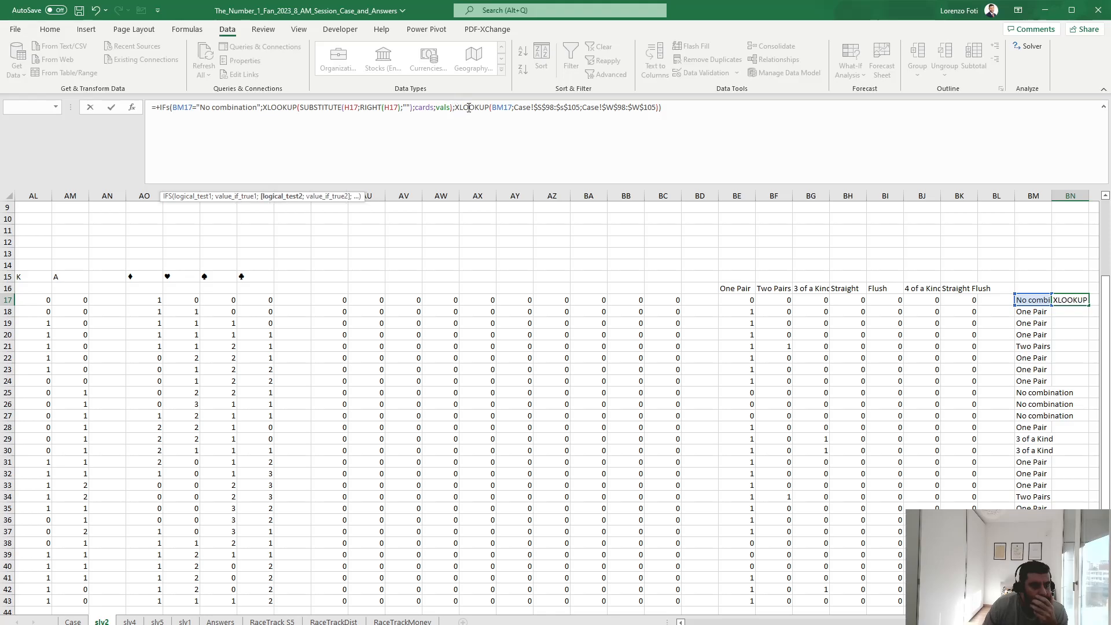
pyautogui.click(455, 108)
pyautogui.write('tur')
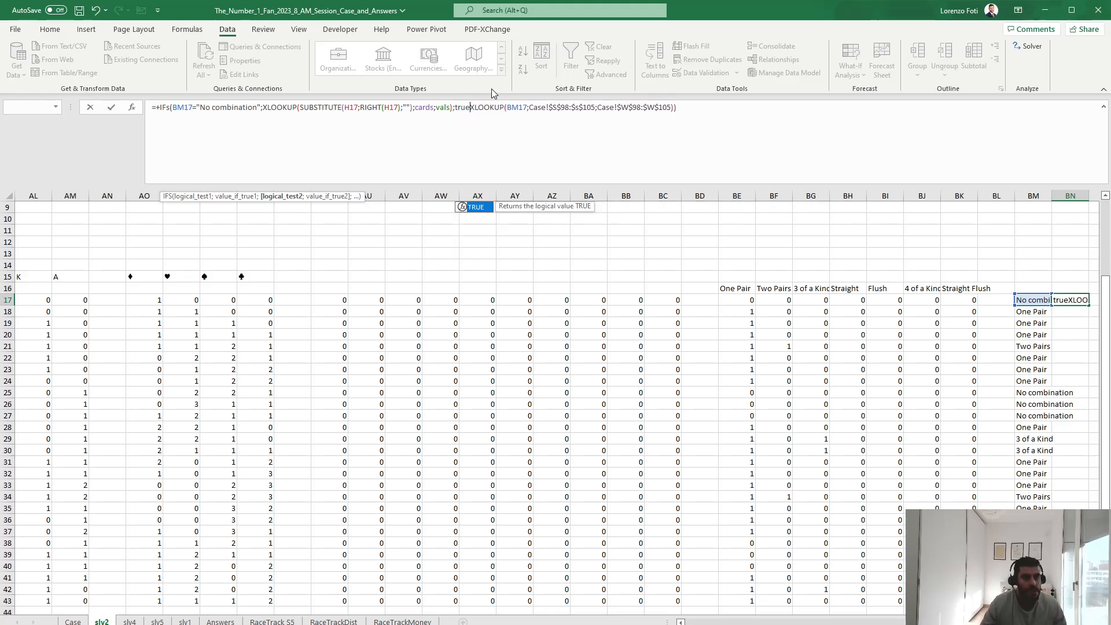
pyautogui.press('Escape')
pyautogui.press('Left')
pyautogui.press('Right')
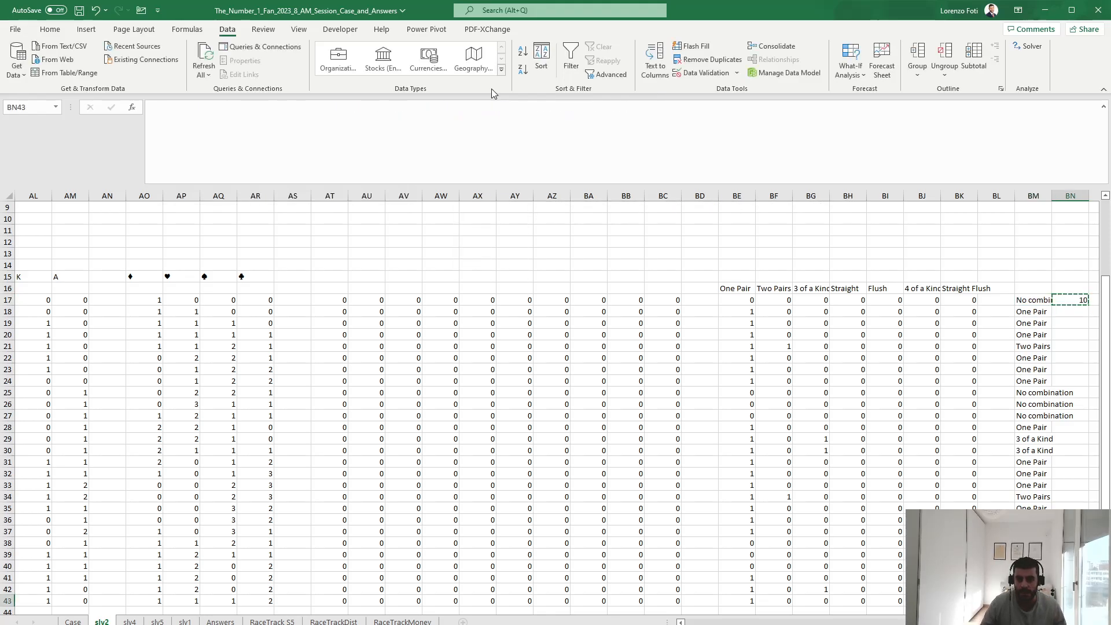
# Fill the BN17 points formula down column BN to row 43
pyautogui.hotkey('ctrl', 'shift', 'Down')
pyautogui.hotkey('ctrl', 'd')
pyautogui.hotkey('ctrl', 'Up')
pyautogui.press('Right')
pyautogui.press('Right')
pyautogui.press('Left')
pyautogui.press('Left')
# Check the points down column BN and inspect which cells the BN26 formula references
pyautogui.press('Down')
pyautogui.press('Down')
pyautogui.press('Down')
pyautogui.press('Down')
pyautogui.press('Down')
pyautogui.press('Down')
pyautogui.press('Down')
pyautogui.press('Down')
pyautogui.press('Down')
pyautogui.press('Down')
pyautogui.press('Up')
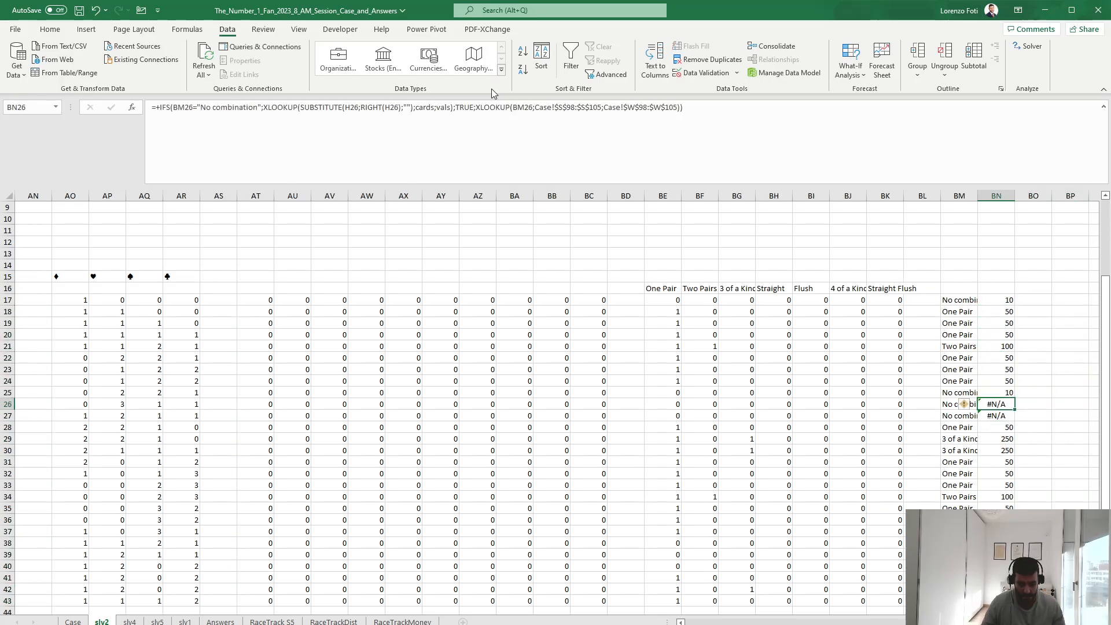
pyautogui.press('F2')
pyautogui.hscroll(-10, 556, 405)
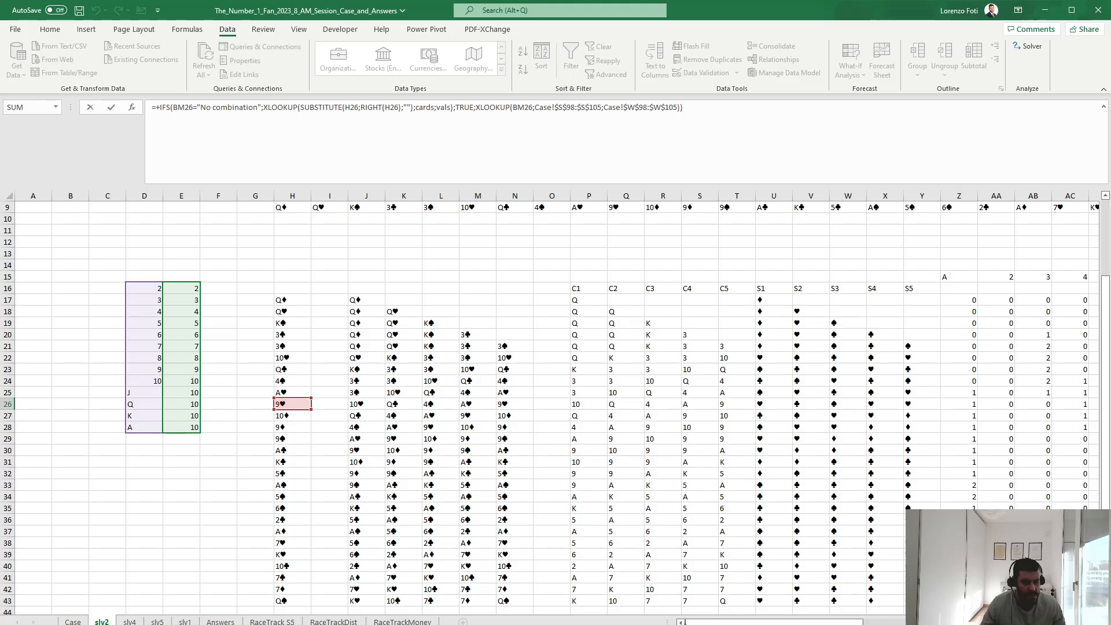
pyautogui.press('Escape')
# Change the first XLOOKUP's lookup array in BN17 to ""&cards so the card ranks are matched as text
pyautogui.click(1071, 300)
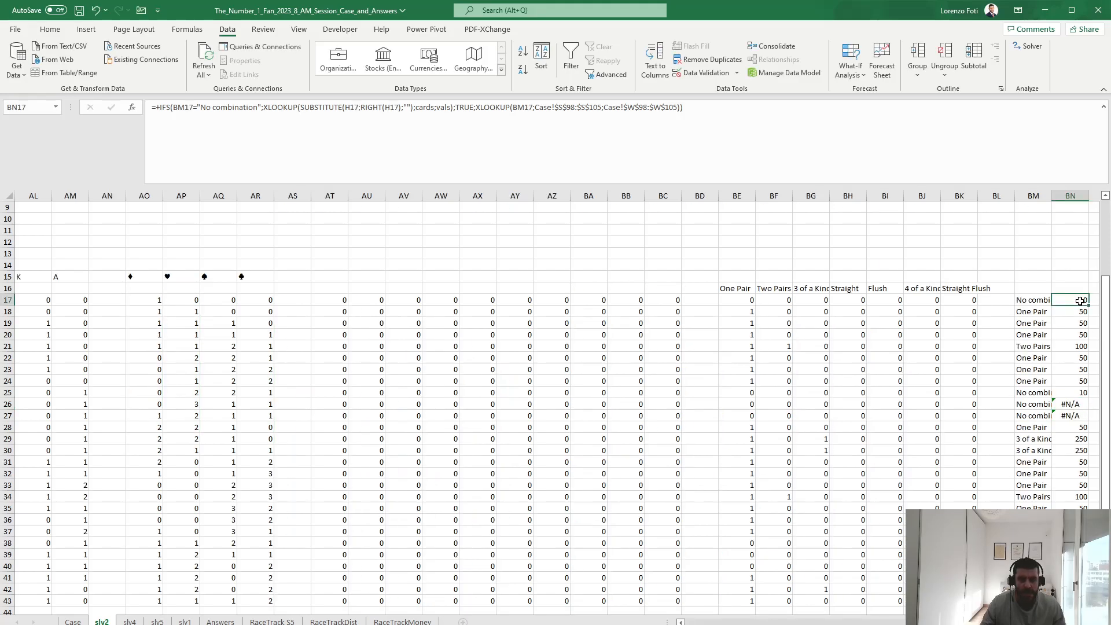
pyautogui.click(417, 110)
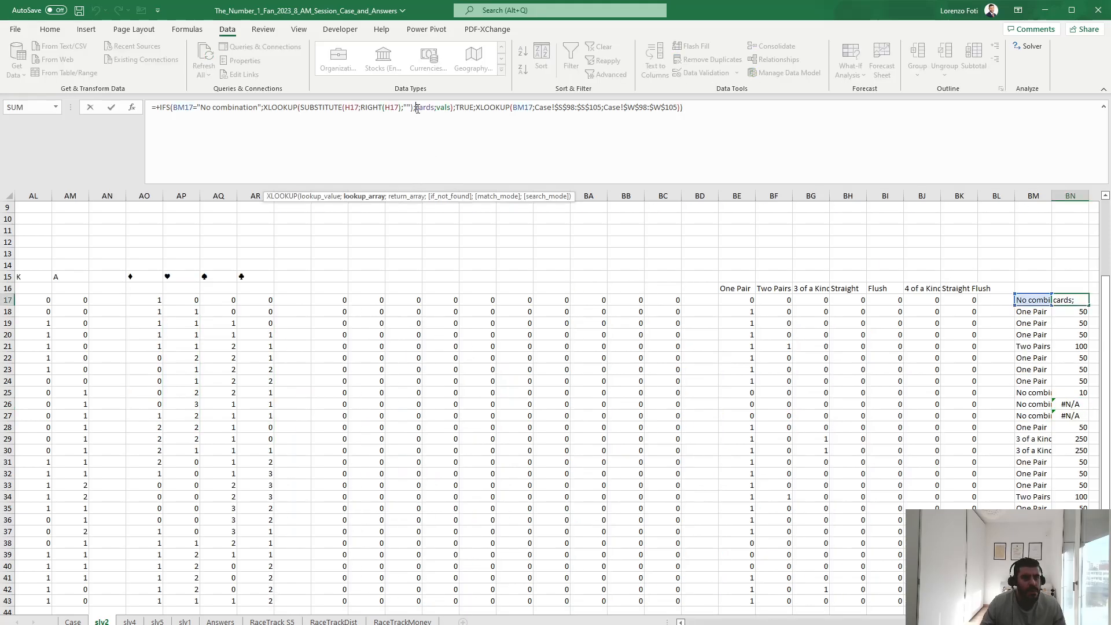
pyautogui.write('""&')
pyautogui.hotkey('ctrl', 'Return')
# Copy the corrected BN17 formula down over the rest of column BN to row 43
pyautogui.hotkey('ctrl', 'c')
pyautogui.press('Down')
pyautogui.hotkey('ctrl', 'shift', 'Down')
pyautogui.hotkey('ctrl', 'v')
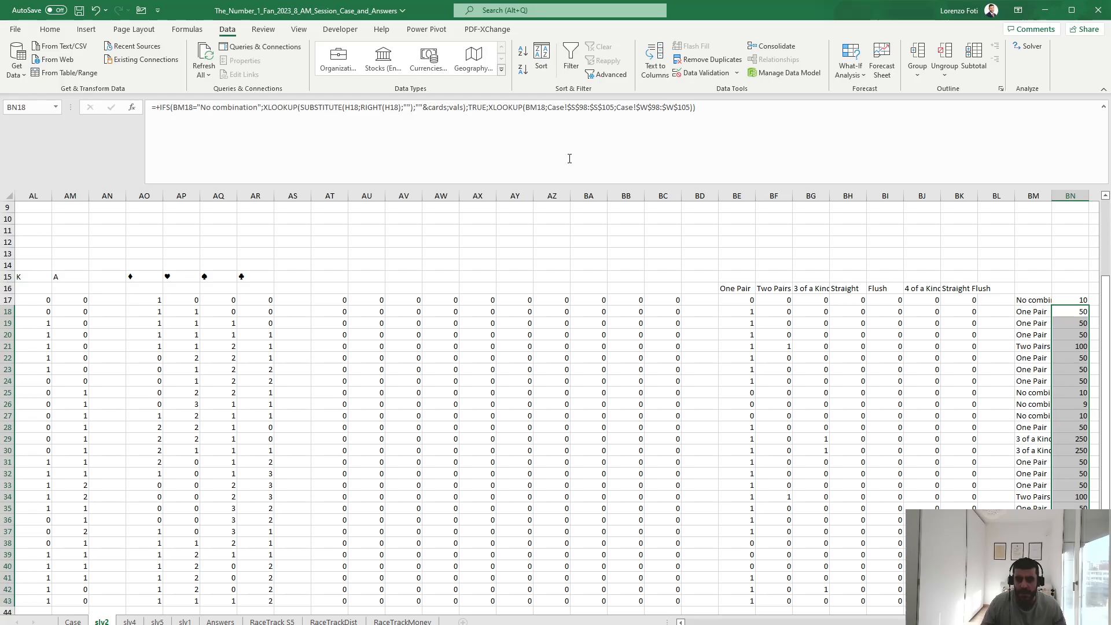
# Examine row 19 on slv2, comparing its dealt card and window cards with the combination and points assigned
pyautogui.press('Right')
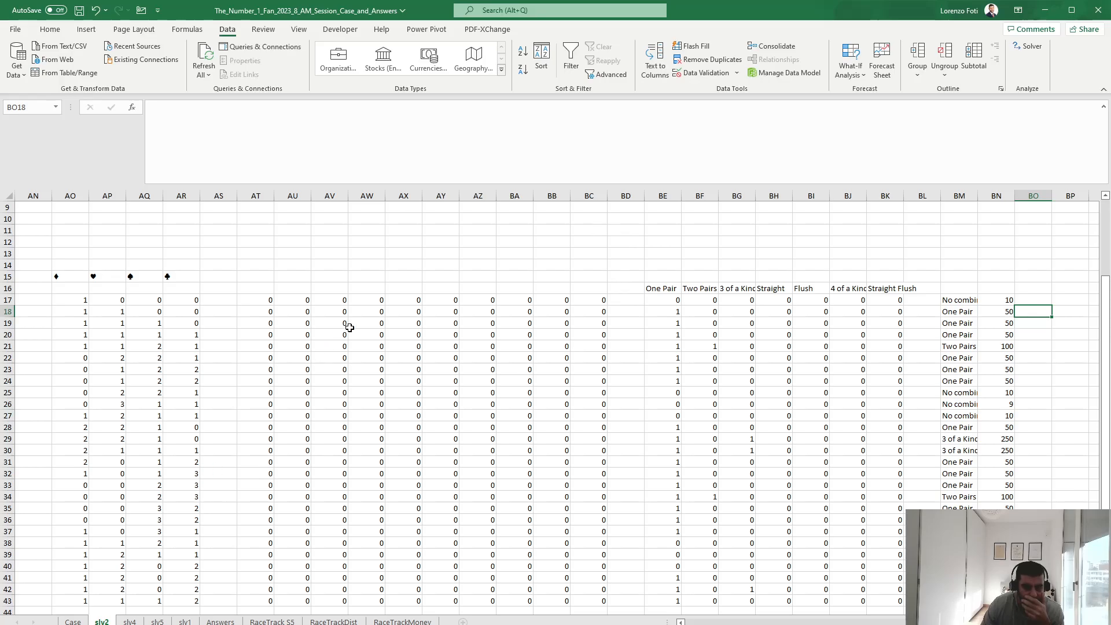
pyautogui.moveTo(359, 322); pyautogui.dragTo(2, 325)
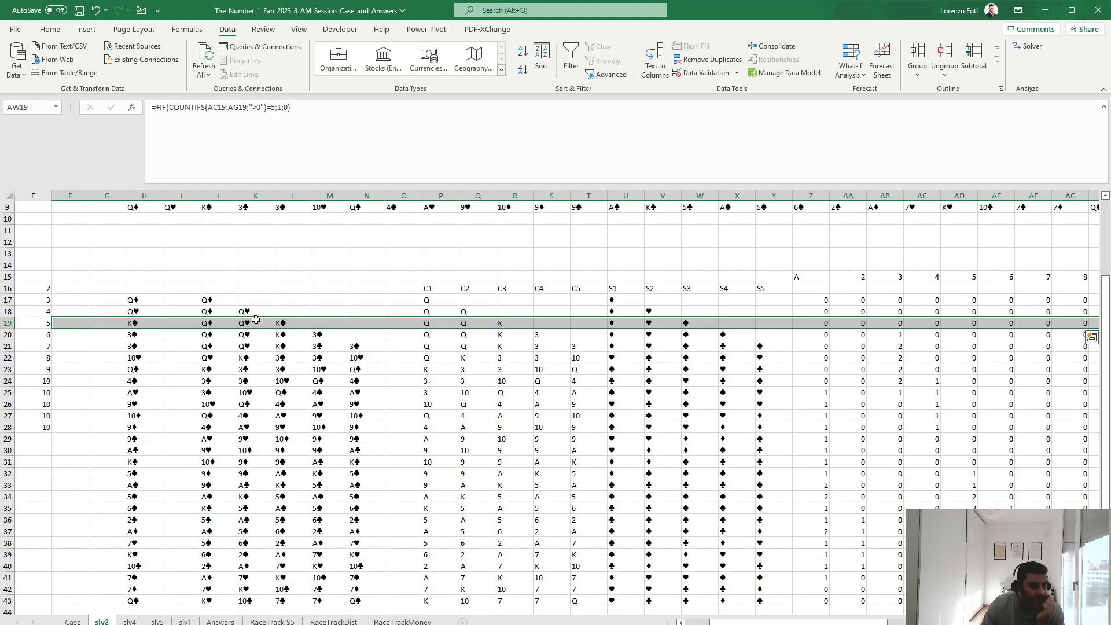
pyautogui.click(289, 323)
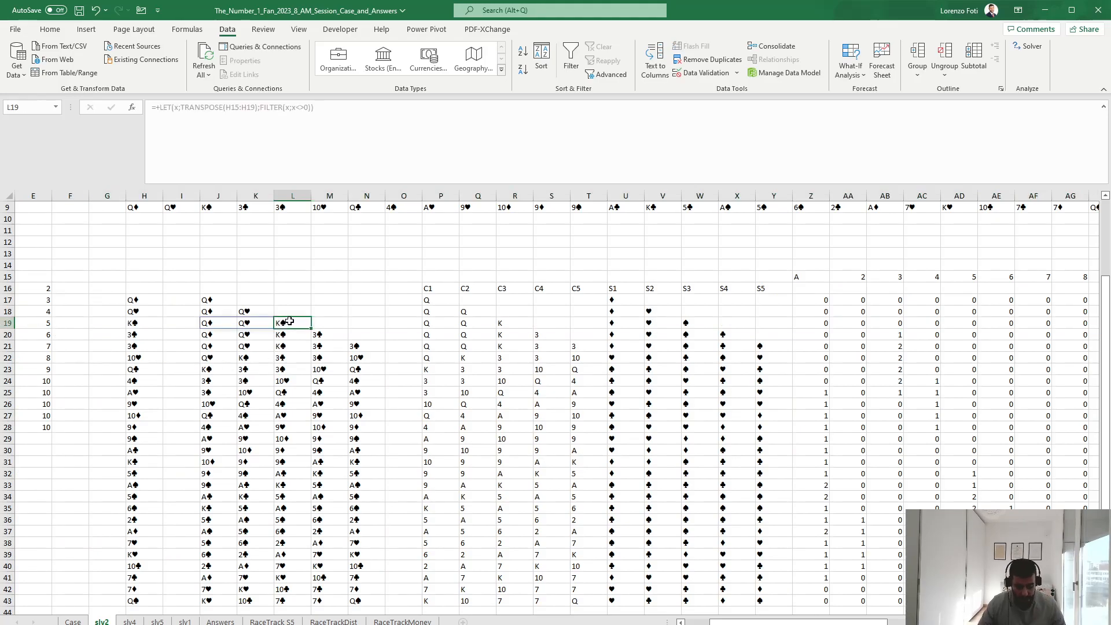
pyautogui.click(7, 323)
pyautogui.moveTo(719, 620); pyautogui.dragTo(726, 619)
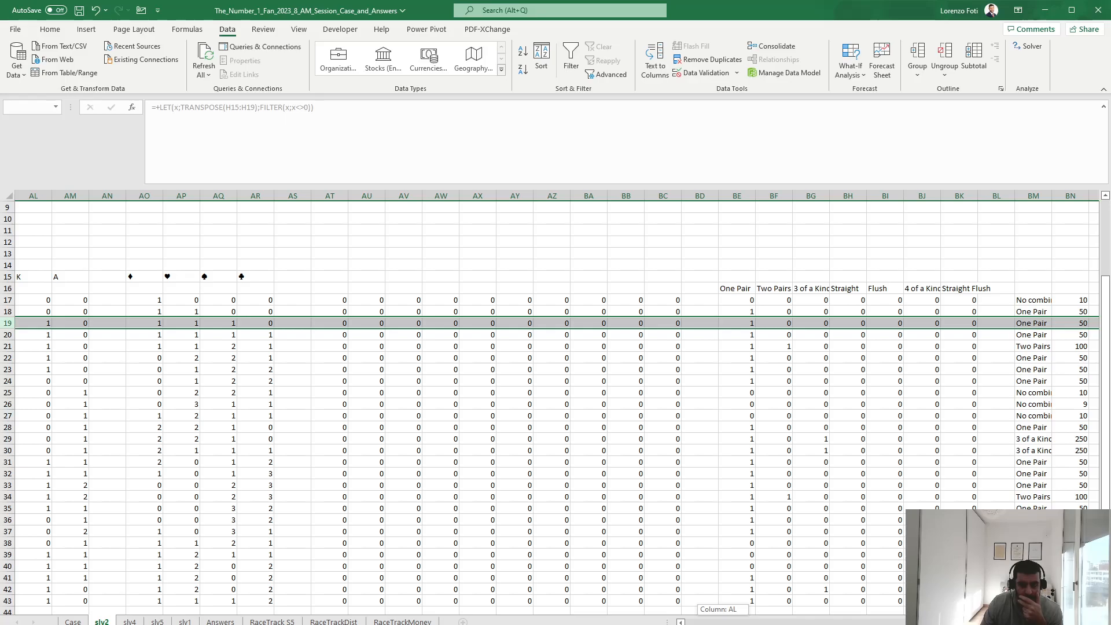
pyautogui.moveTo(726, 619); pyautogui.dragTo(695, 608)
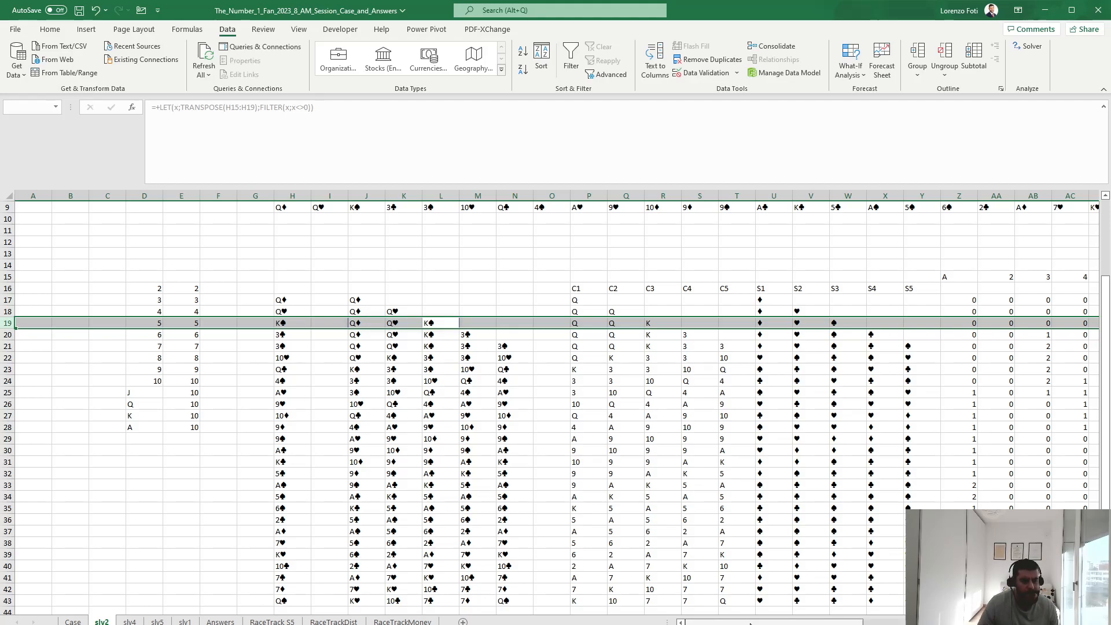
pyautogui.moveTo(752, 623)
pyautogui.mouseDown()
pyautogui.moveTo(834, 623)
pyautogui.moveTo(770, 624)
pyautogui.mouseUp()
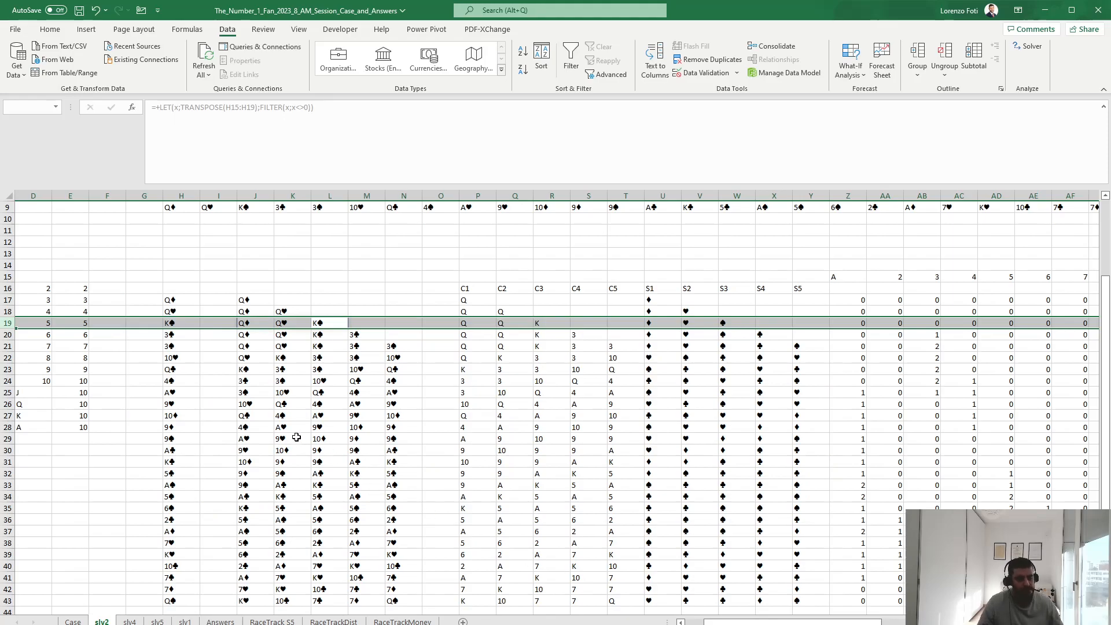
# Write the formula +SUBSTITUTE(H17;RIGHT(H17);"") in I17 to extract the dealt card's rank
pyautogui.click(218, 300)
pyautogui.write('+')
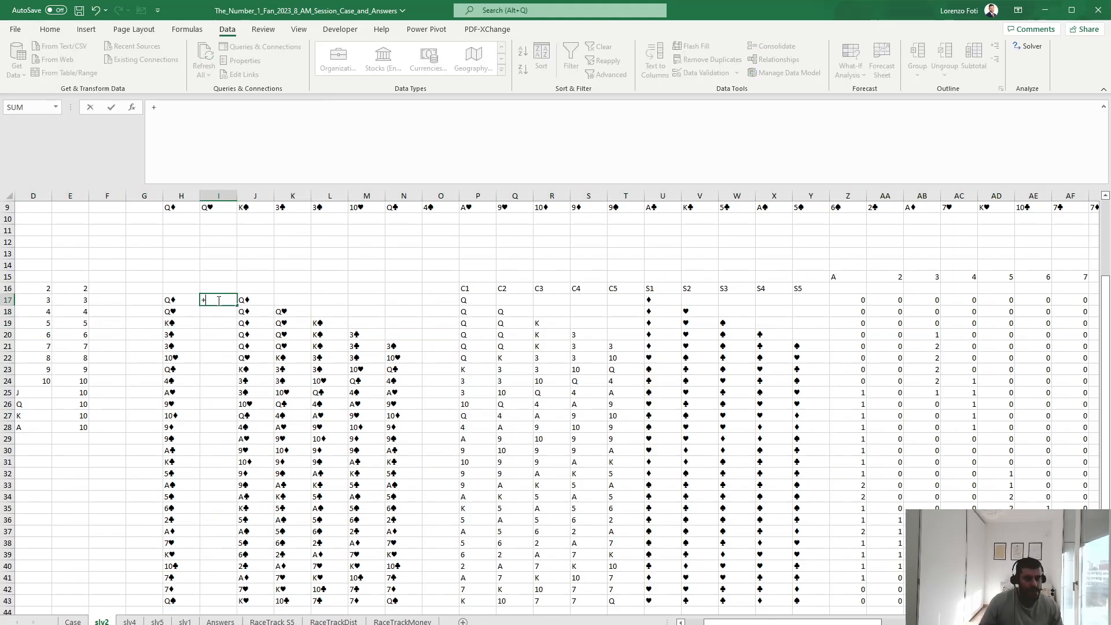
pyautogui.write('subv')
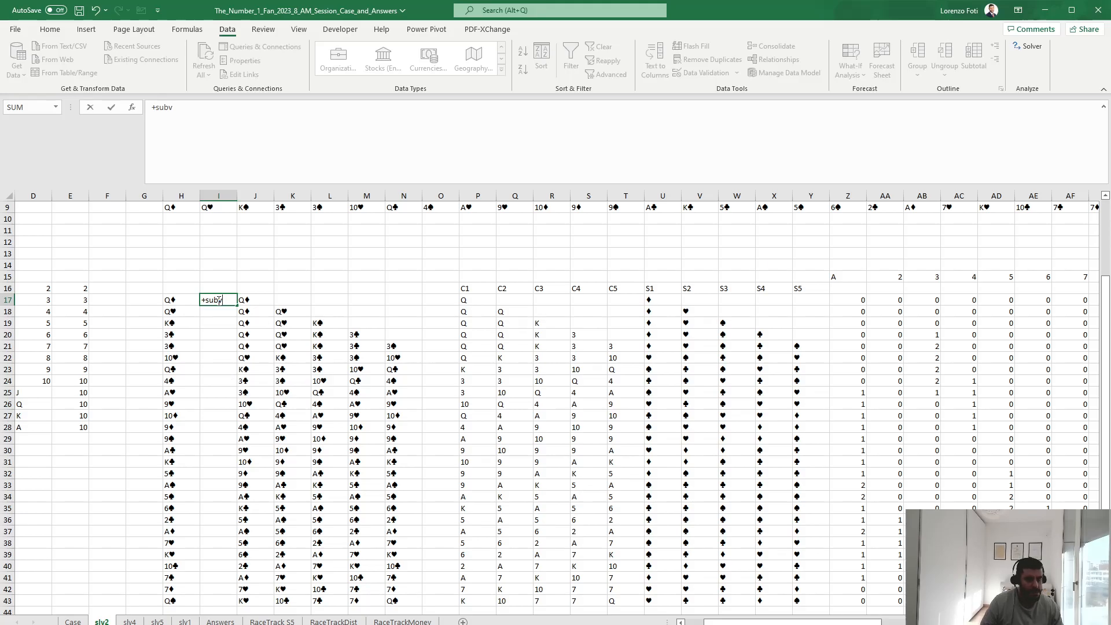
pyautogui.press('BackSpace')
pyautogui.press('Tab')
pyautogui.press('Left')
pyautogui.write(';ri')
pyautogui.press('Tab')
pyautogui.press('Left')
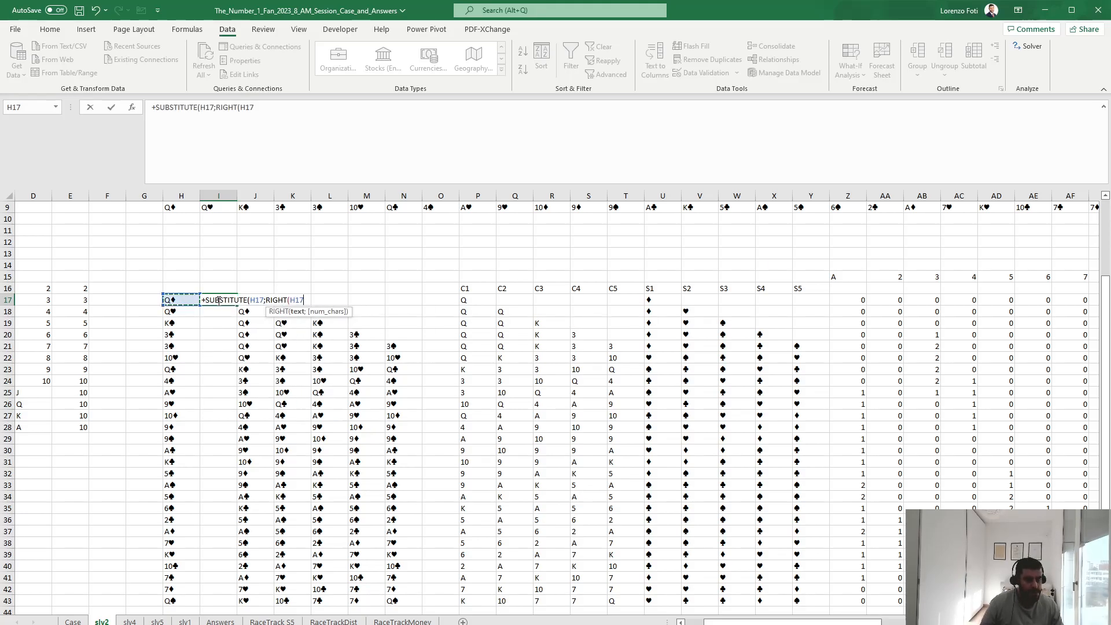
pyautogui.write(');"")')
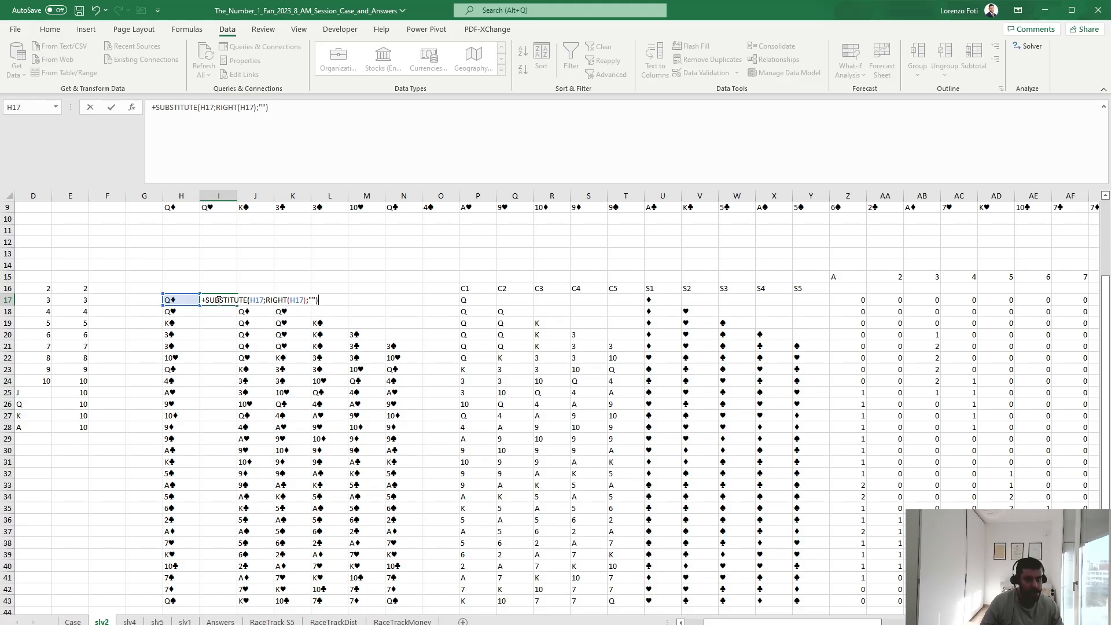
# Enter the I17 rank formula and fill it down column I to row 43
pyautogui.hotkey('ctrl', 'Return')
pyautogui.hotkey('shift', 'Left')
pyautogui.hotkey('ctrl', 'shift', 'Down')
pyautogui.hotkey('shift', 'Right')
pyautogui.hotkey('ctrl', 'd')
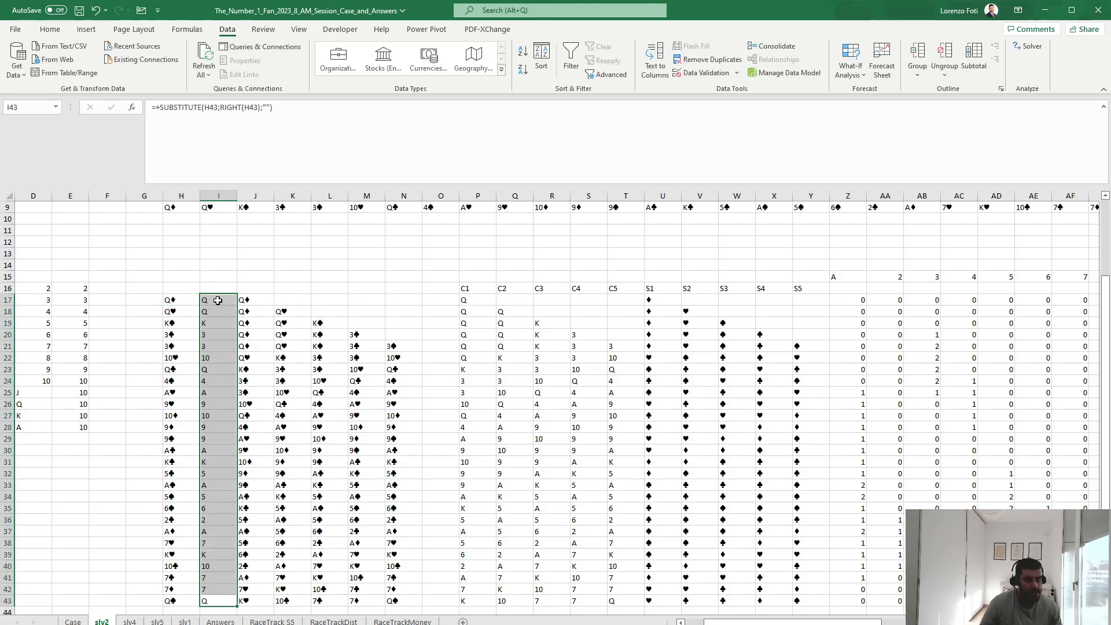
# Examine row 17 on slv2 from the dealt card's rank in column I across the rank and suit counts to the combination and points
pyautogui.click(218, 300)
pyautogui.press('Right')
pyautogui.press('Right')
pyautogui.press('Right')
pyautogui.press('Right')
pyautogui.press('Right')
pyautogui.press('Right')
pyautogui.press('Right')
pyautogui.press('Right')
pyautogui.press('Right')
pyautogui.press('Right')
pyautogui.press('Right')
pyautogui.press('Right')
pyautogui.press('Right')
pyautogui.press('Right')
pyautogui.press('Right')
pyautogui.press('Right')
pyautogui.press('Right')
pyautogui.press('Right')
pyautogui.press('Right')
pyautogui.press('Right')
pyautogui.press('Right')
pyautogui.press('Right')
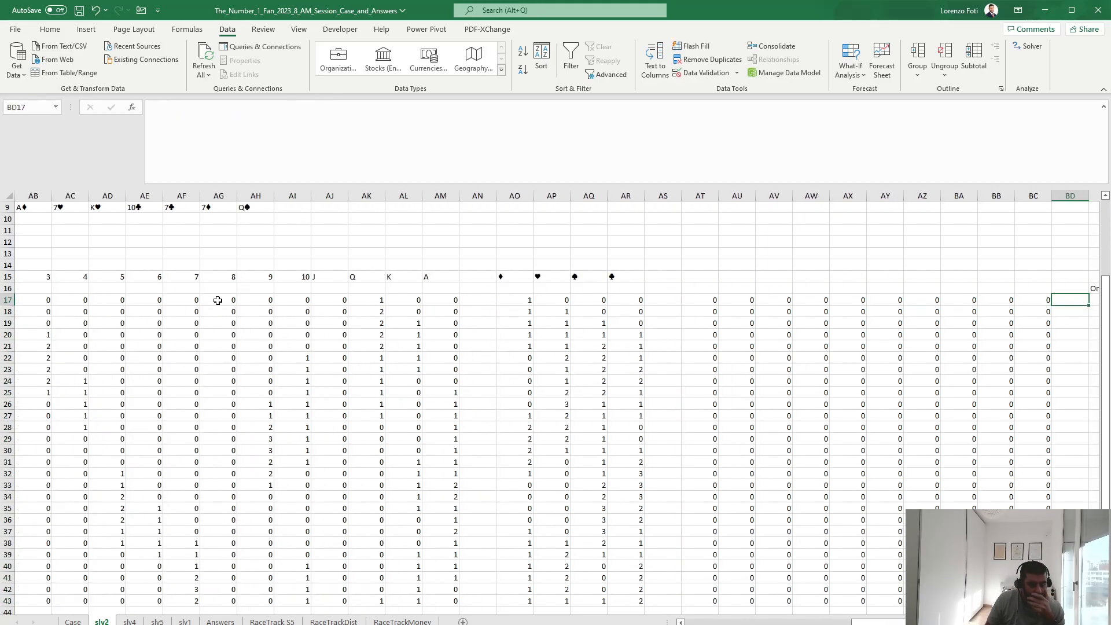
pyautogui.press('Right')
pyautogui.press('Right')
pyautogui.press('Right')
pyautogui.press('Right')
pyautogui.press('Right')
pyautogui.press('Right')
pyautogui.press('Right')
pyautogui.press('Right')
pyautogui.press('Right')
pyautogui.press('Right')
pyautogui.press('Right')
pyautogui.press('Right')
pyautogui.press('Right')
pyautogui.press('Right')
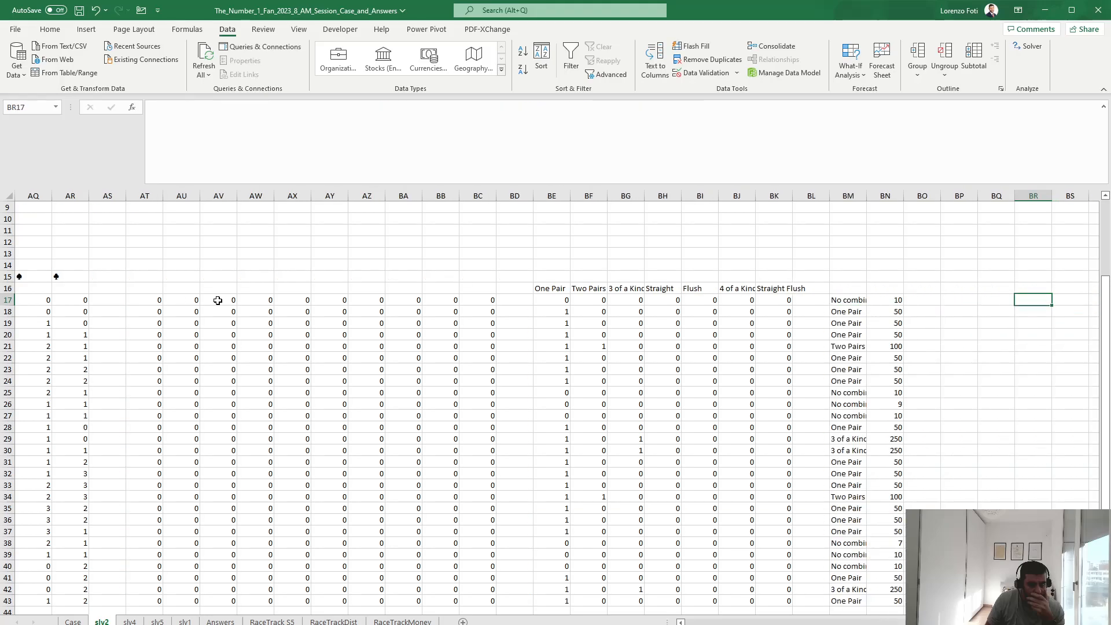
pyautogui.press('Left')
pyautogui.press('Left')
pyautogui.press('Left')
pyautogui.press('Left')
pyautogui.press('Left')
pyautogui.press('Left')
pyautogui.press('Left')
pyautogui.press('Left')
pyautogui.press('Left')
pyautogui.press('Left')
pyautogui.press('Left')
pyautogui.press('Left')
pyautogui.press('Left')
pyautogui.press('Left')
pyautogui.press('Left')
pyautogui.press('Left')
pyautogui.press('Left')
pyautogui.press('Left')
pyautogui.press('Left')
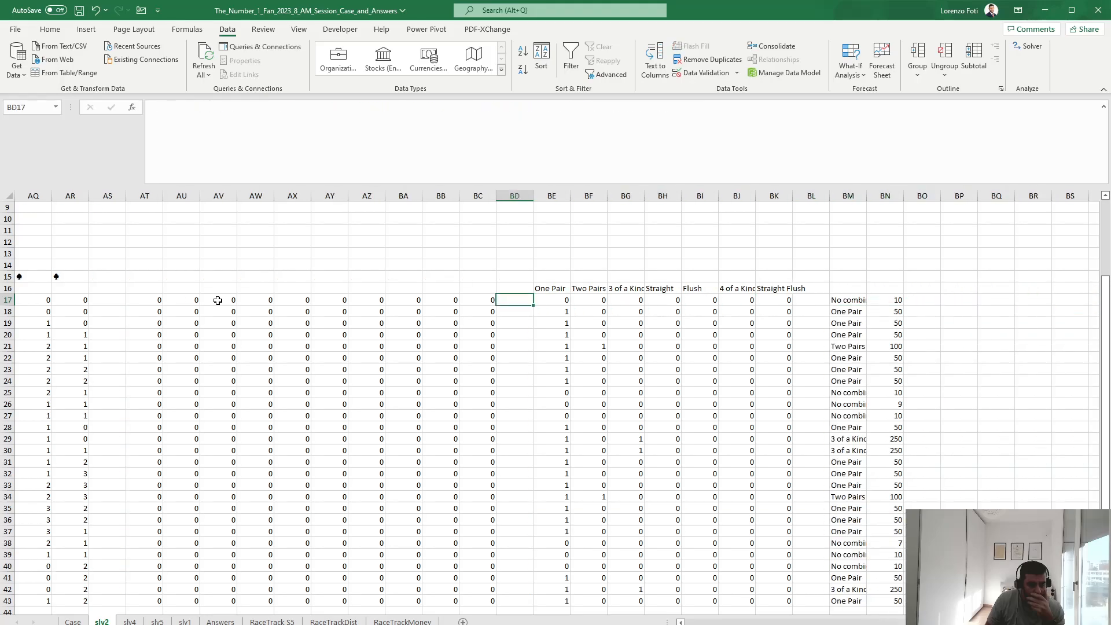
# Examine row 30 on slv2, comparing its 3 of a Kind flag with the dealt card, the window cards and the rank counts
pyautogui.press('Right')
pyautogui.press('Right')
pyautogui.press('Right')
pyautogui.press('Right')
pyautogui.press('Right')
pyautogui.press('Right')
pyautogui.press('Right')
pyautogui.press('Right')
pyautogui.press('Right')
pyautogui.press('Down')
pyautogui.press('Down')
pyautogui.press('Down')
pyautogui.press('Down')
pyautogui.press('Down')
pyautogui.press('Down')
pyautogui.press('Down')
pyautogui.press('Down')
pyautogui.press('Down')
pyautogui.press('Down')
pyautogui.press('Down')
pyautogui.press('Down')
pyautogui.press('Down')
pyautogui.press('Down')
pyautogui.press('Left')
pyautogui.press('Up')
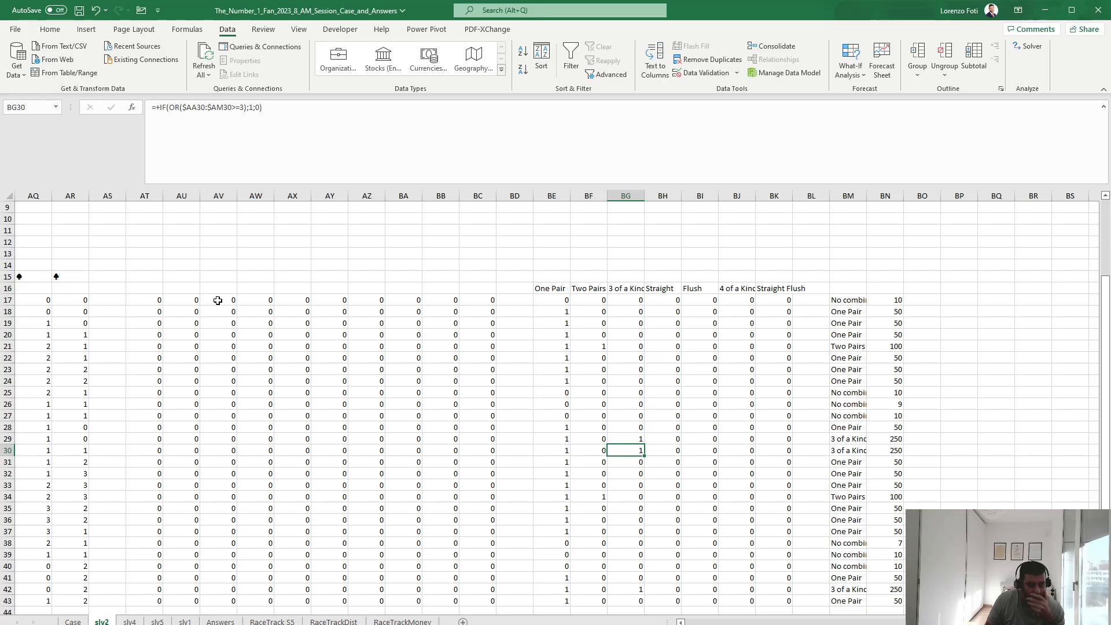
pyautogui.hotkey('shift', 'space')
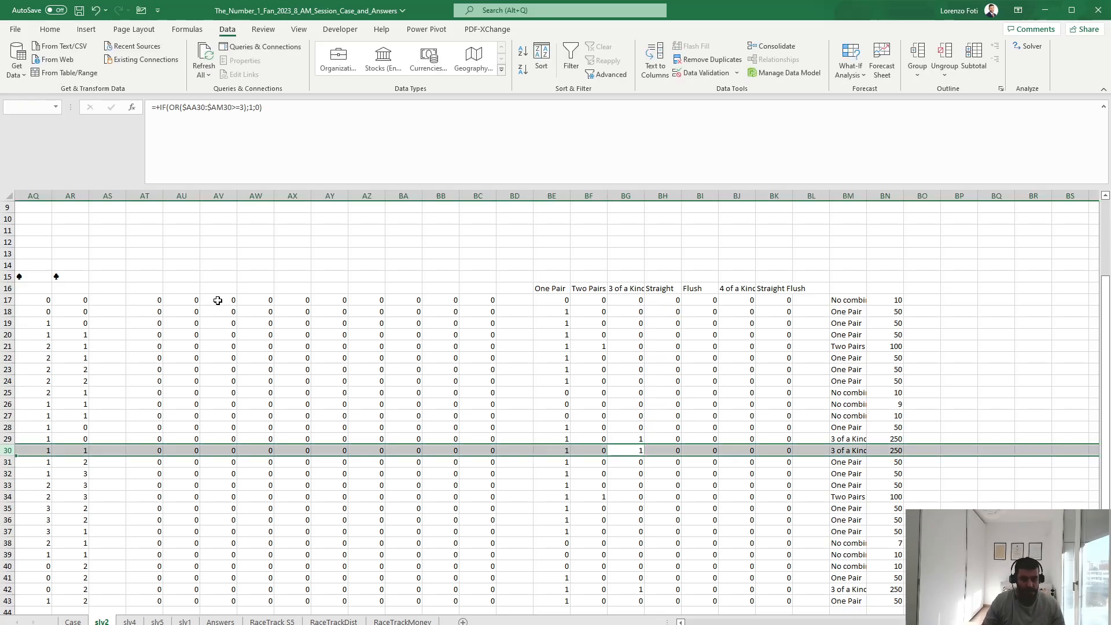
pyautogui.moveTo(786, 624); pyautogui.dragTo(717, 623)
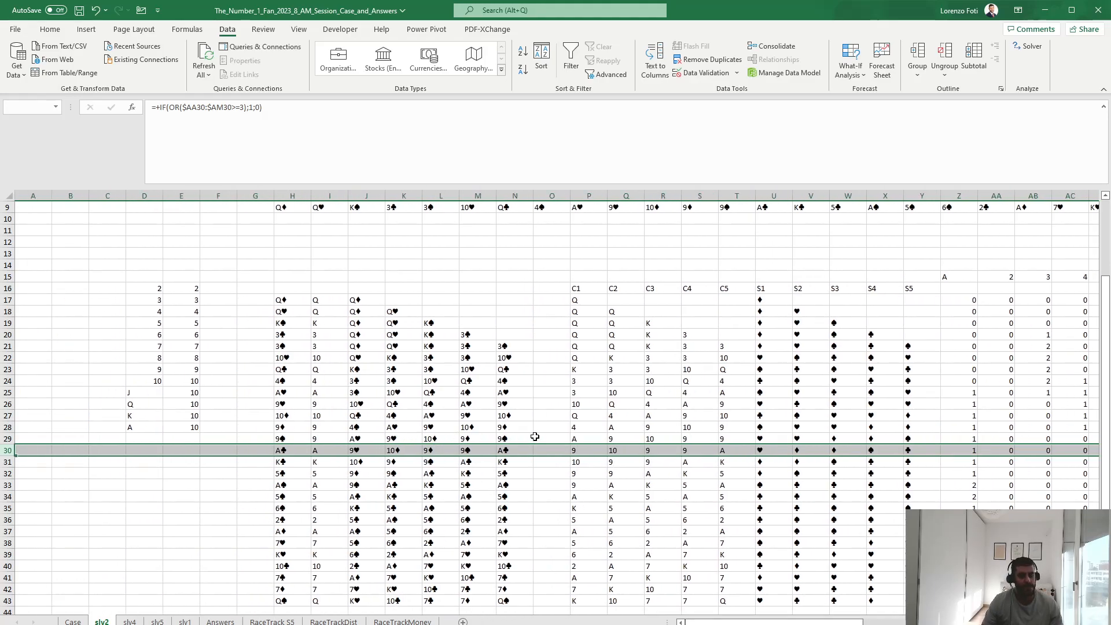
pyautogui.moveTo(776, 622); pyautogui.dragTo(806, 622)
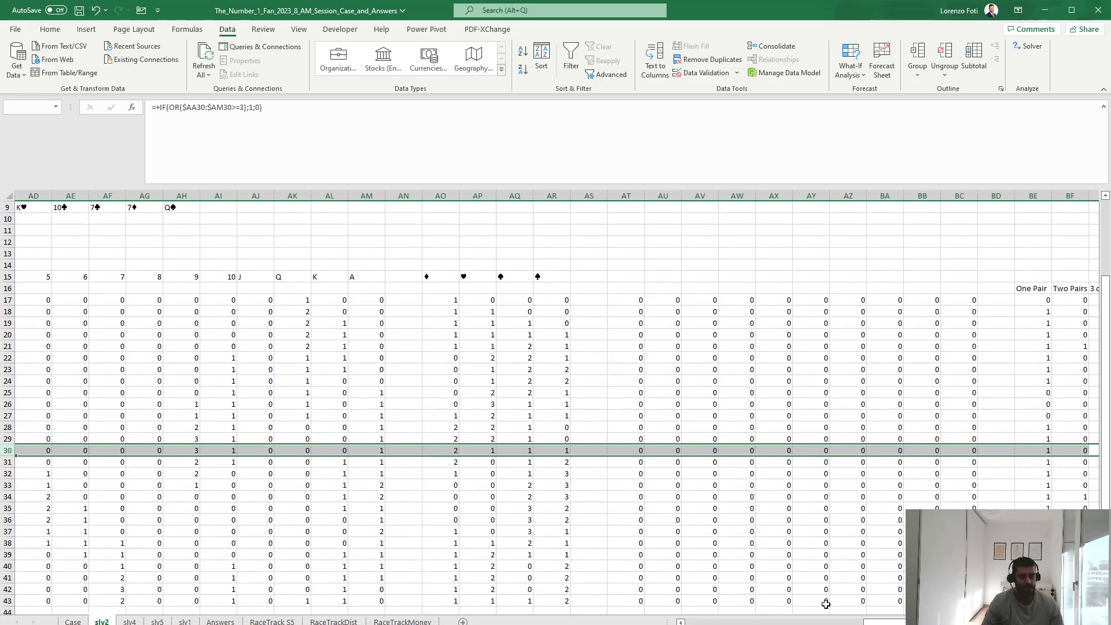
pyautogui.moveTo(842, 623); pyautogui.dragTo(833, 621)
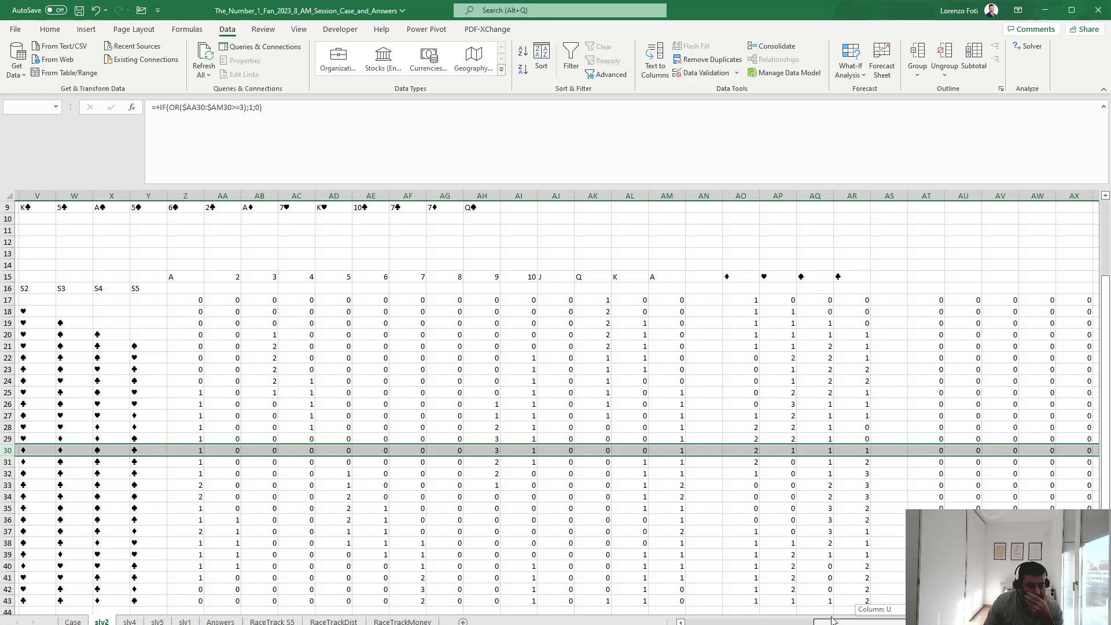
pyautogui.moveTo(833, 621); pyautogui.dragTo(698, 621)
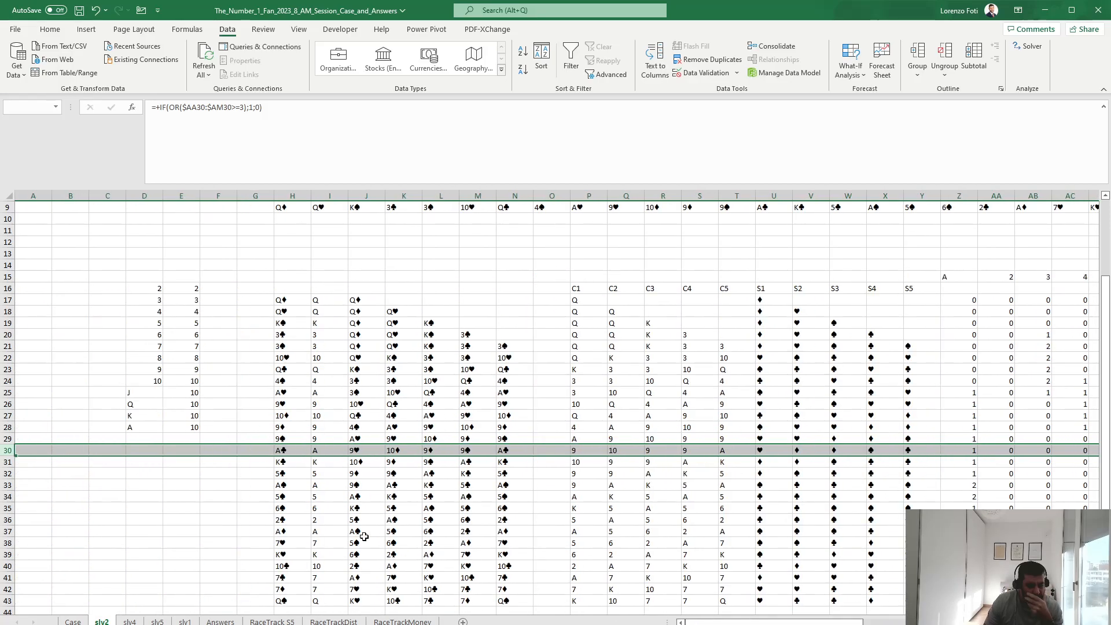
# Review the Bonus 2 question, the Section 2 scoring rules and Example2 on the Case sheet, and return to slv2
pyautogui.click(327, 461)
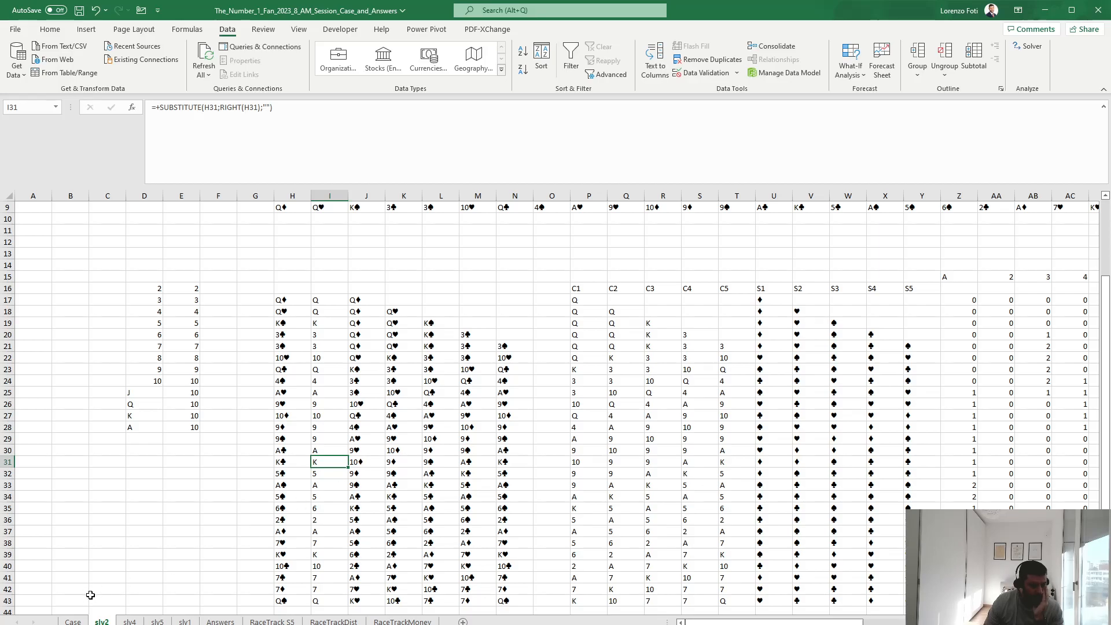
pyautogui.click(73, 622)
pyautogui.moveTo(1103, 371); pyautogui.dragTo(1106, 269)
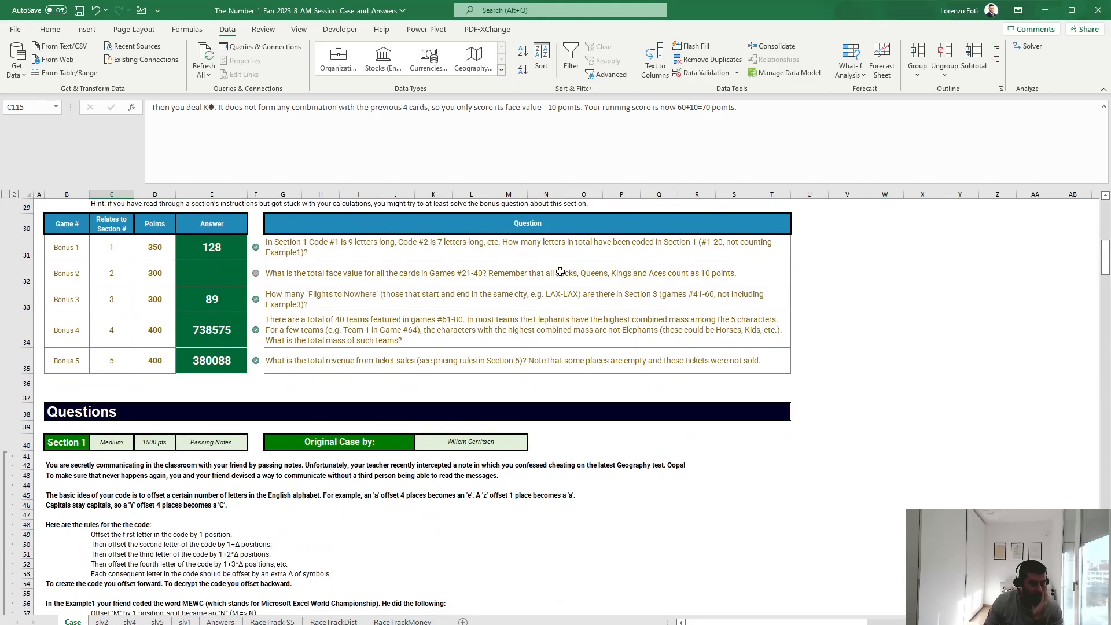
pyautogui.click(149, 279)
pyautogui.moveTo(1106, 259); pyautogui.dragTo(1102, 373)
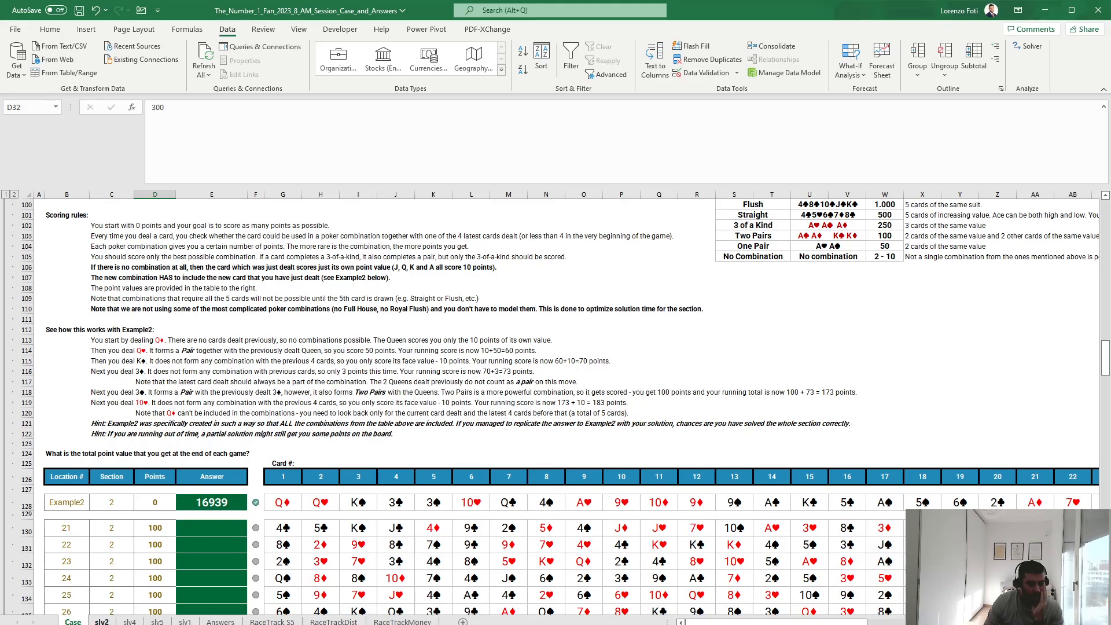
pyautogui.click(102, 622)
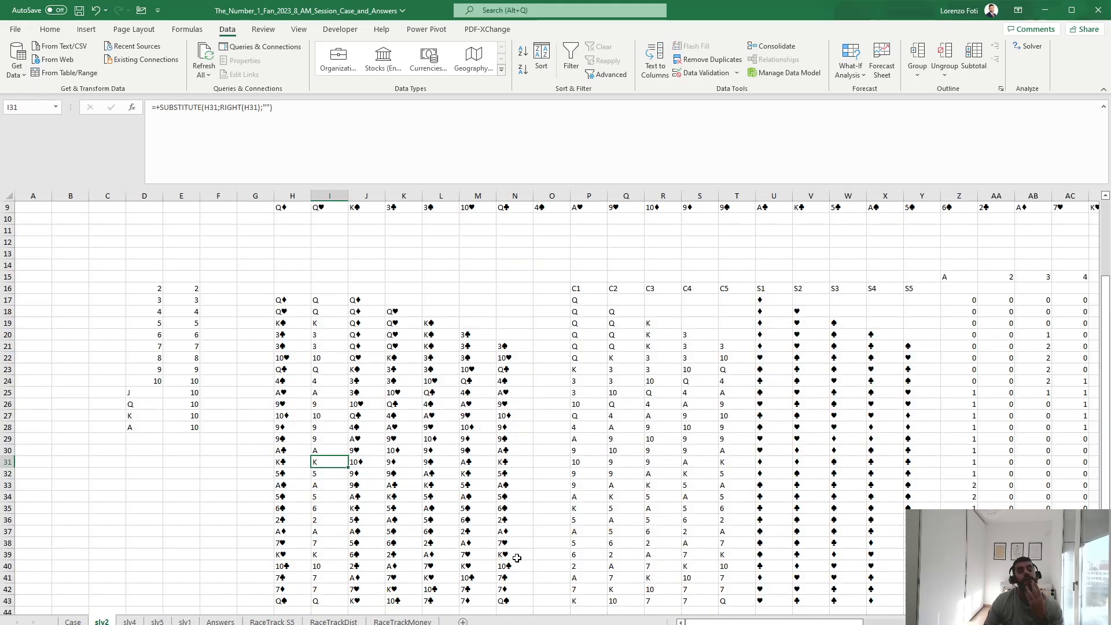
# Examine the One Pair formula in BE17 against the rank headers and the counts in Z17:AM17
pyautogui.moveTo(794, 621); pyautogui.dragTo(904, 620)
pyautogui.hscroll(6, 897, 609)
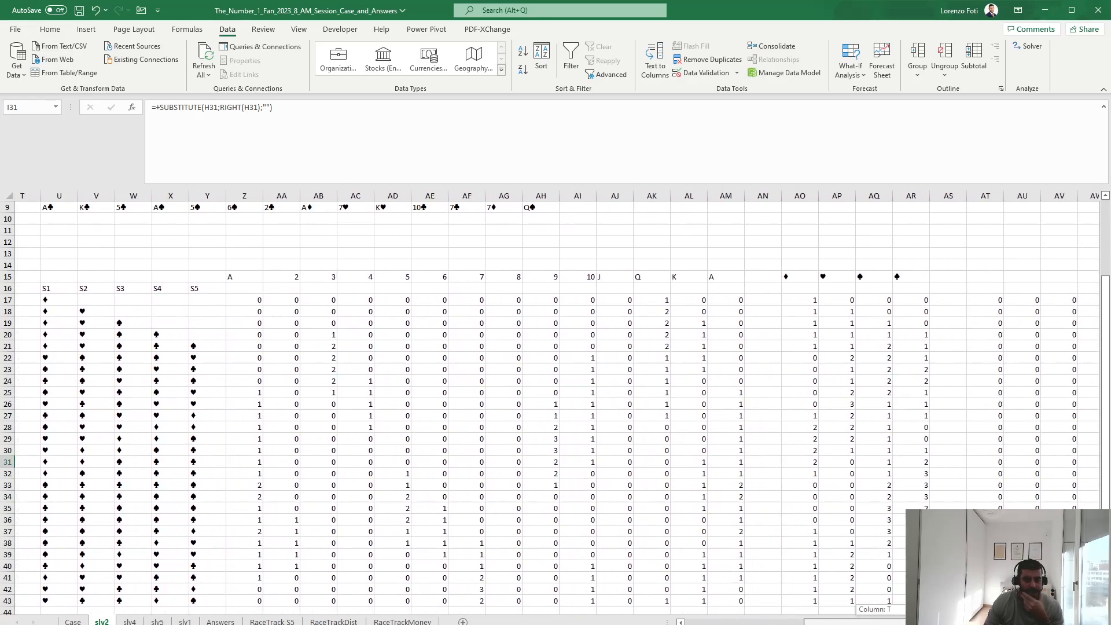
pyautogui.click(737, 302)
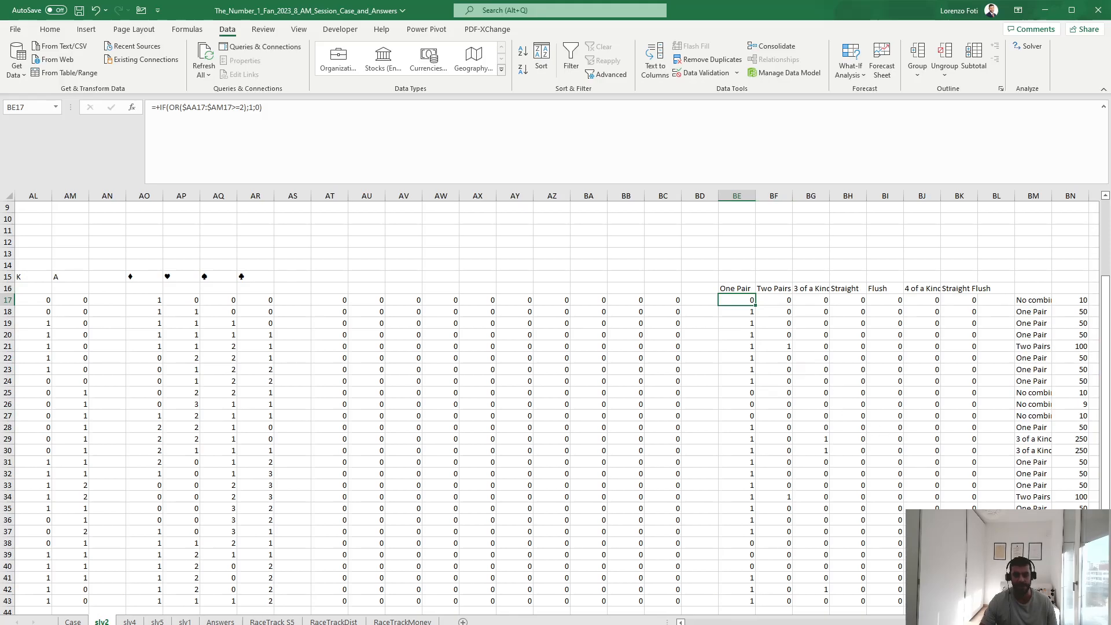
pyautogui.hscroll(-3, 555, 406)
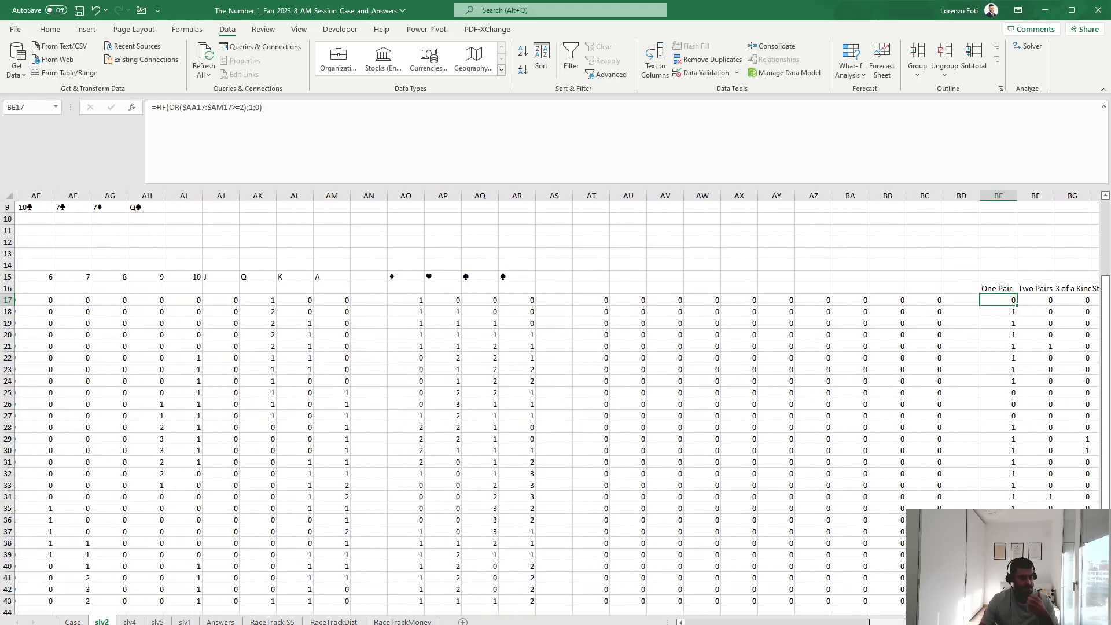
pyautogui.hscroll(-1, 556, 405)
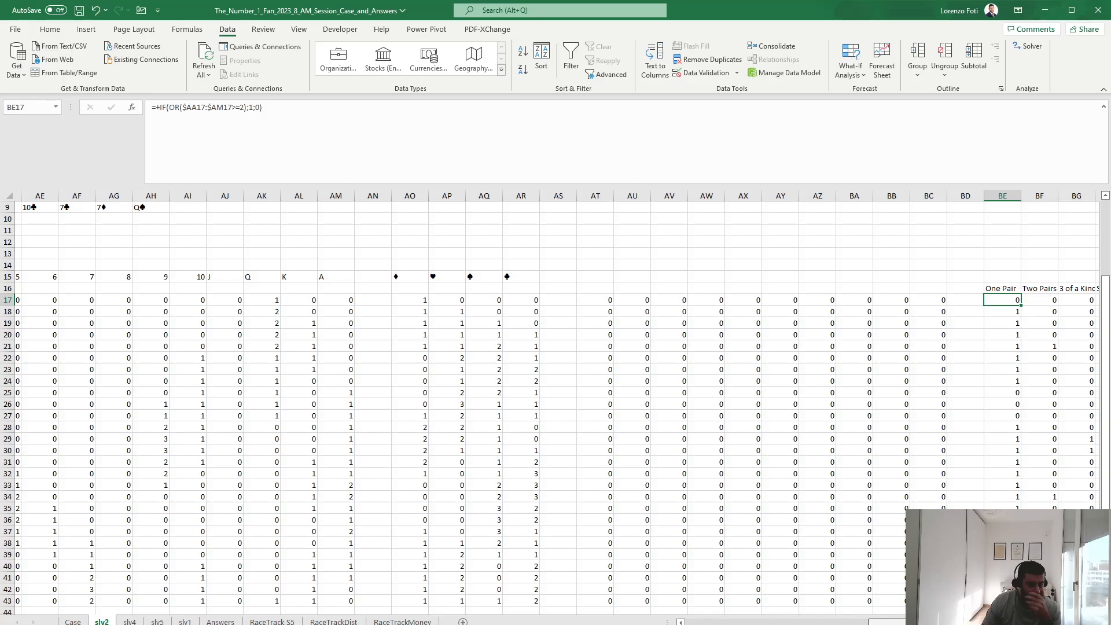
pyautogui.hscroll(1, 556, 405)
pyautogui.hscroll(-3, 555, 405)
pyautogui.hscroll(5, 556, 405)
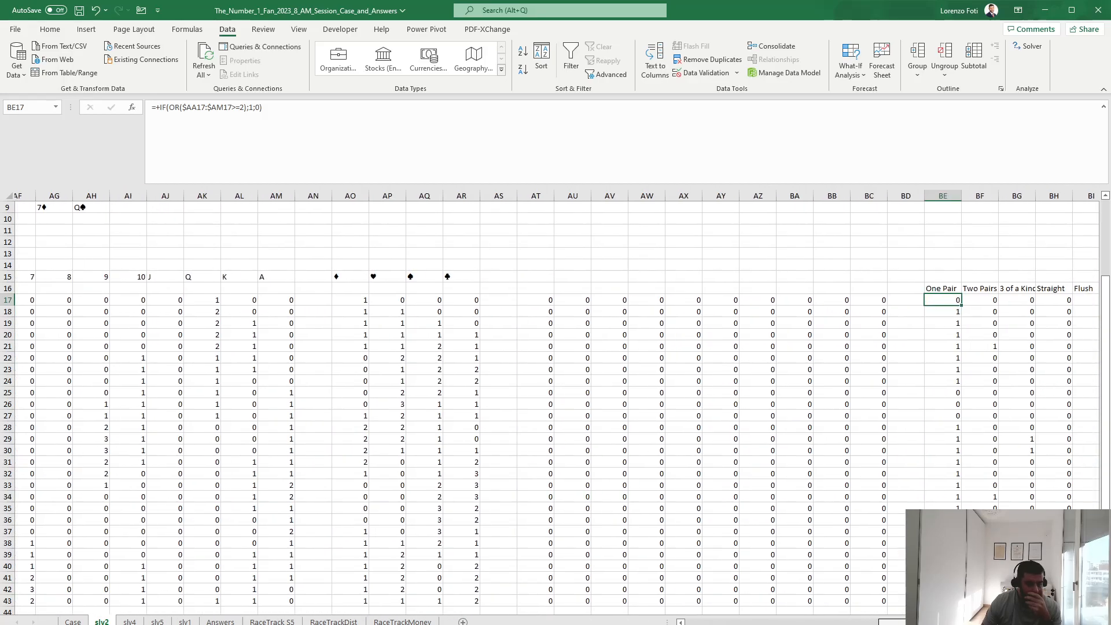
pyautogui.hscroll(1, 555, 405)
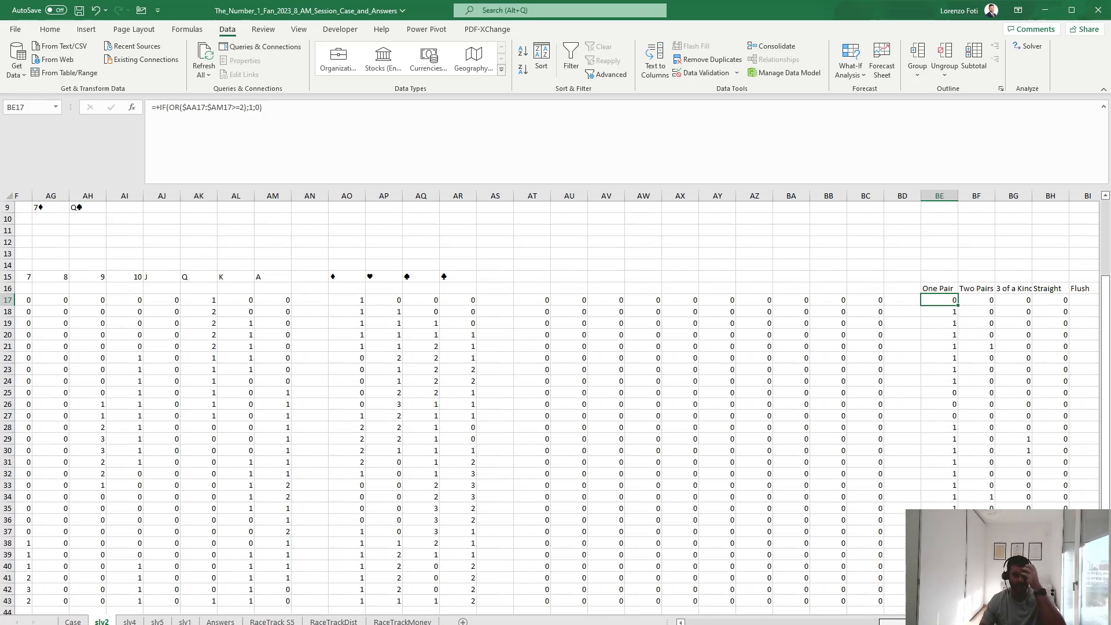
pyautogui.hscroll(-3, 556, 405)
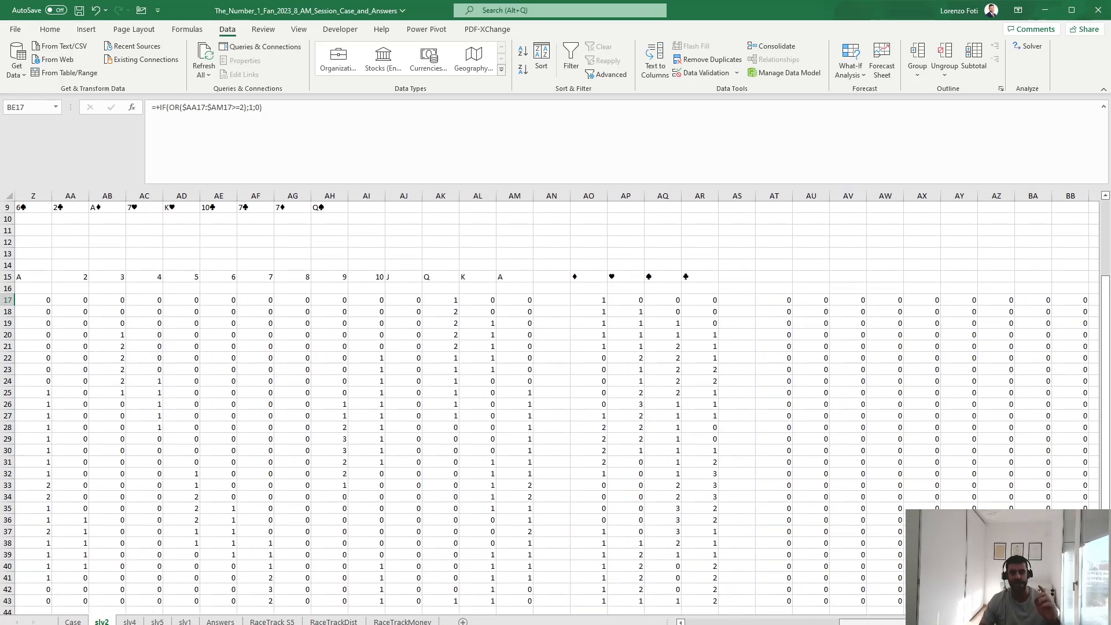
pyautogui.click(38, 298)
pyautogui.moveTo(38, 298); pyautogui.dragTo(529, 302)
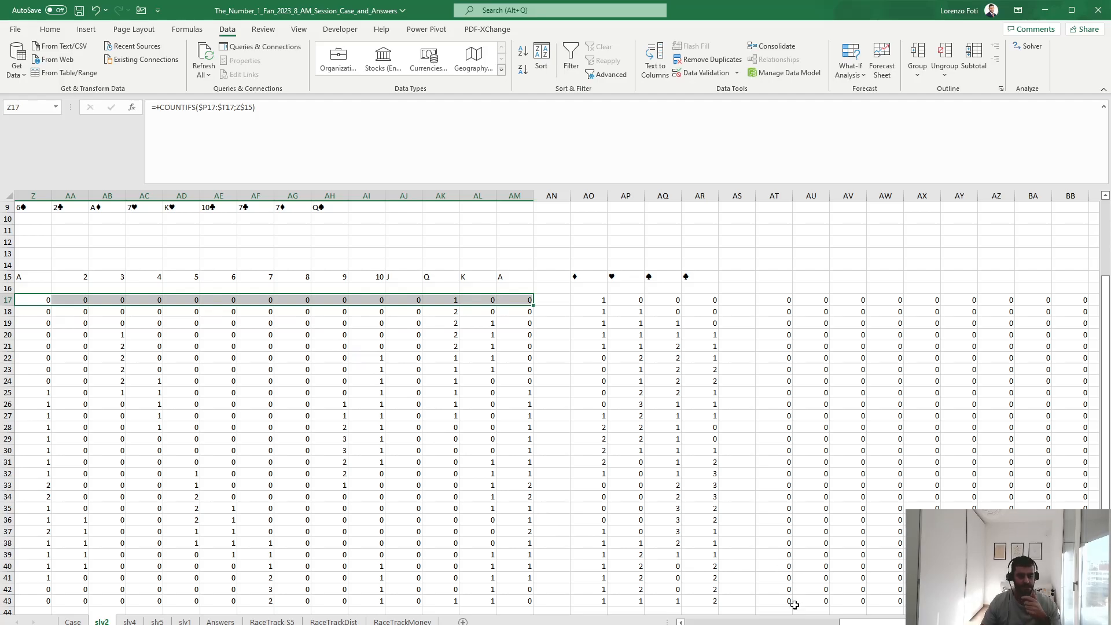
# Wrap the OR test of the One Pair formula in BE17 in an AND function and start a second condition
pyautogui.moveTo(870, 623); pyautogui.dragTo(929, 622)
pyautogui.click(775, 299)
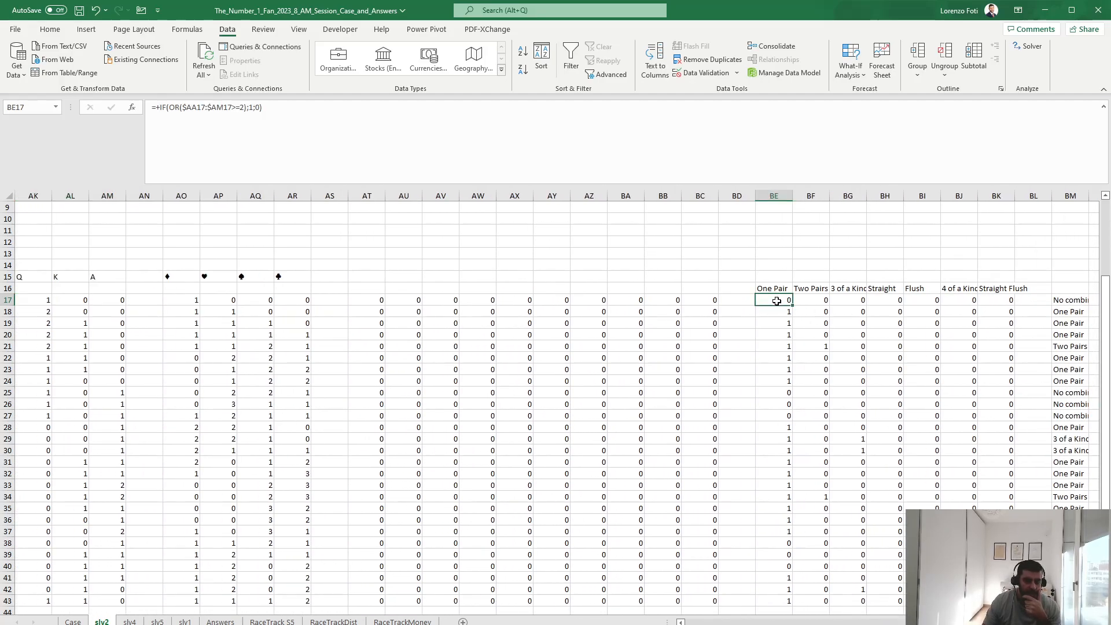
pyautogui.click(170, 109)
pyautogui.write('and(')
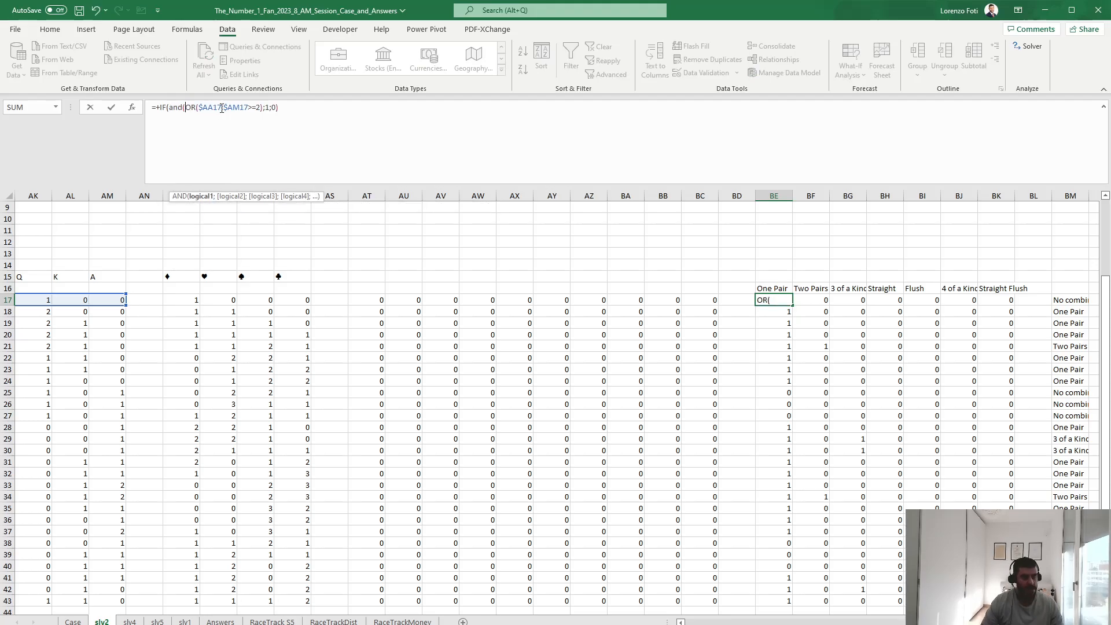
pyautogui.click(264, 108)
pyautogui.write(';')
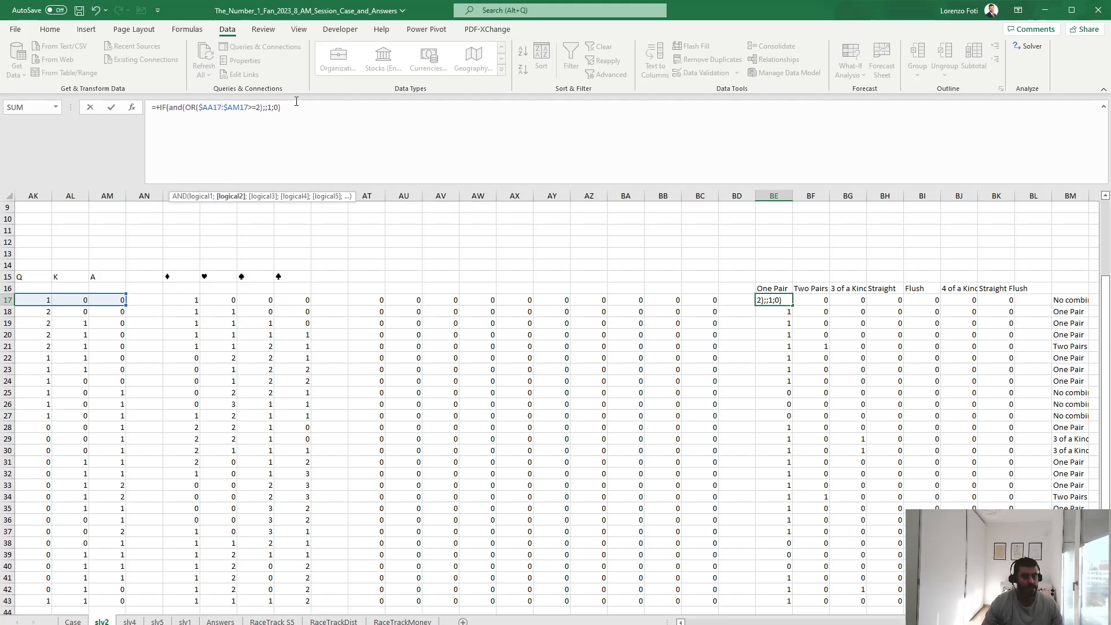
# Add FILTER($AA$15#;AA17:AM17>=2) as the second AND condition in BE17 to return the paired rank
pyautogui.moveTo(937, 622); pyautogui.dragTo(830, 624)
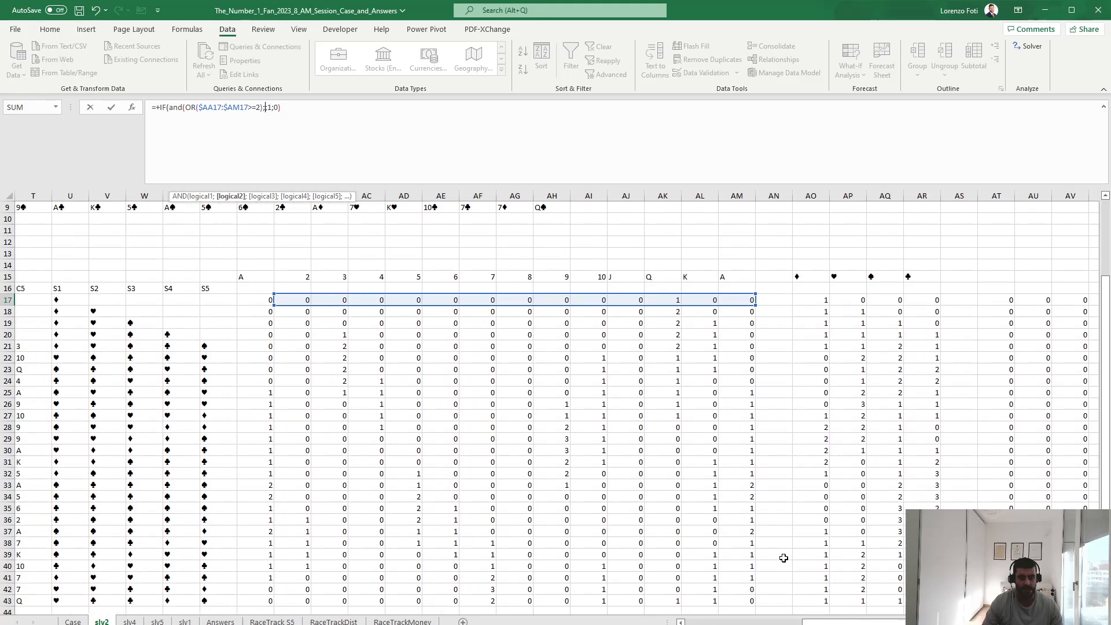
pyautogui.write(';filter(')
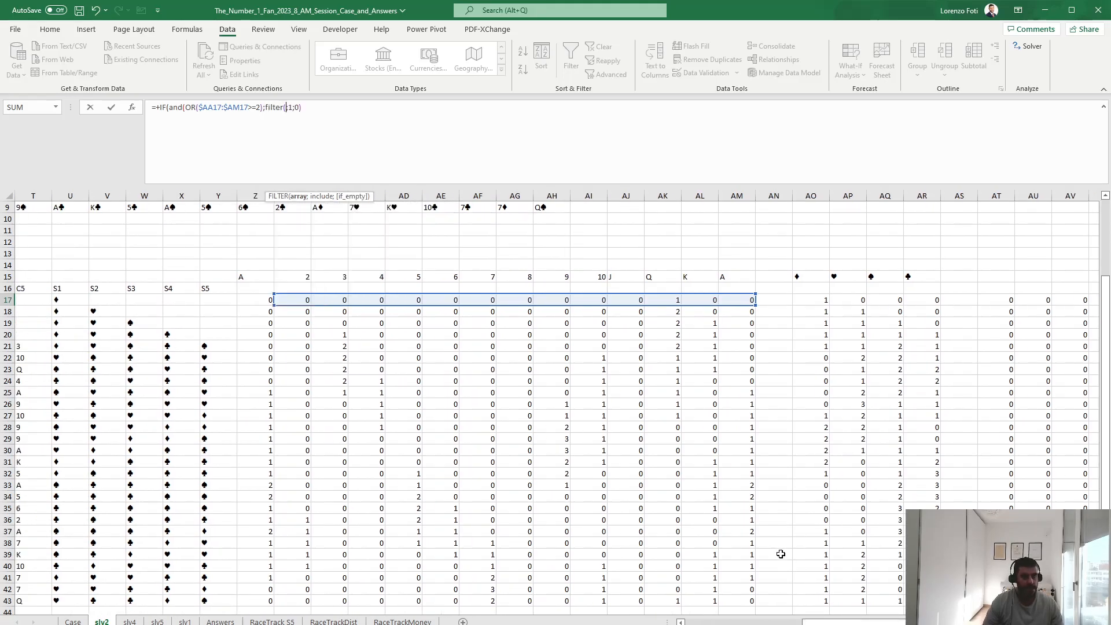
pyautogui.click(303, 275)
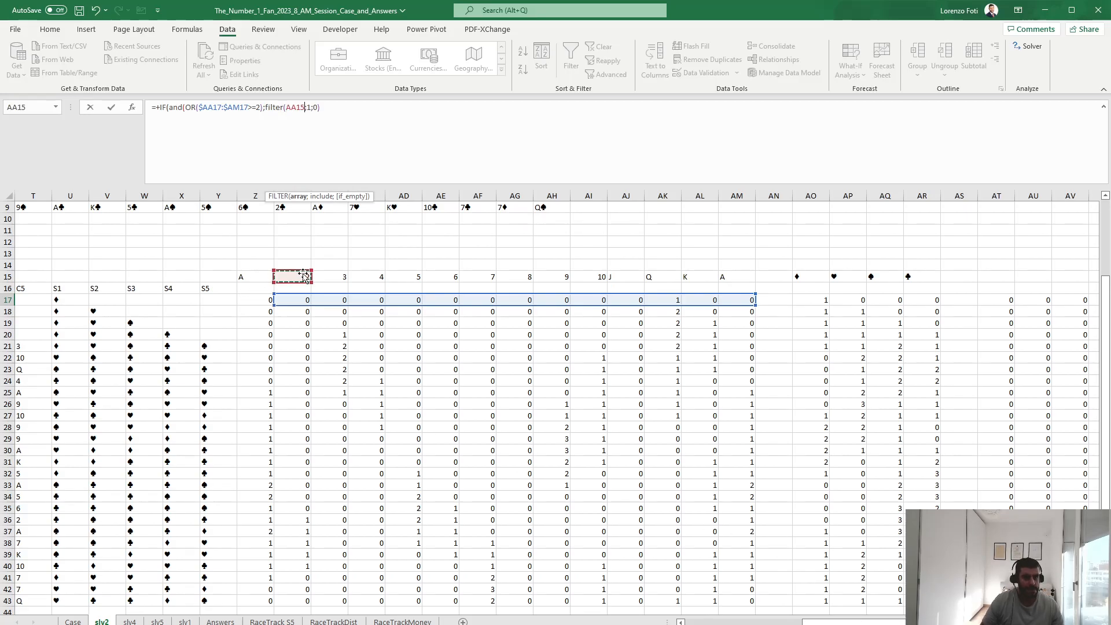
pyautogui.write('#')
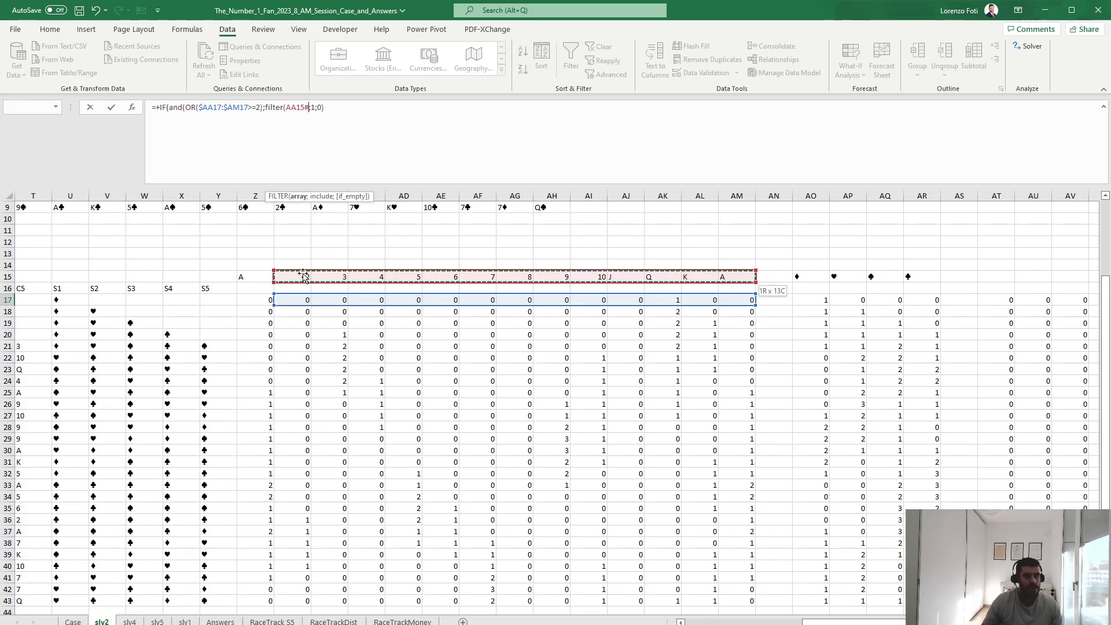
pyautogui.press('F4')
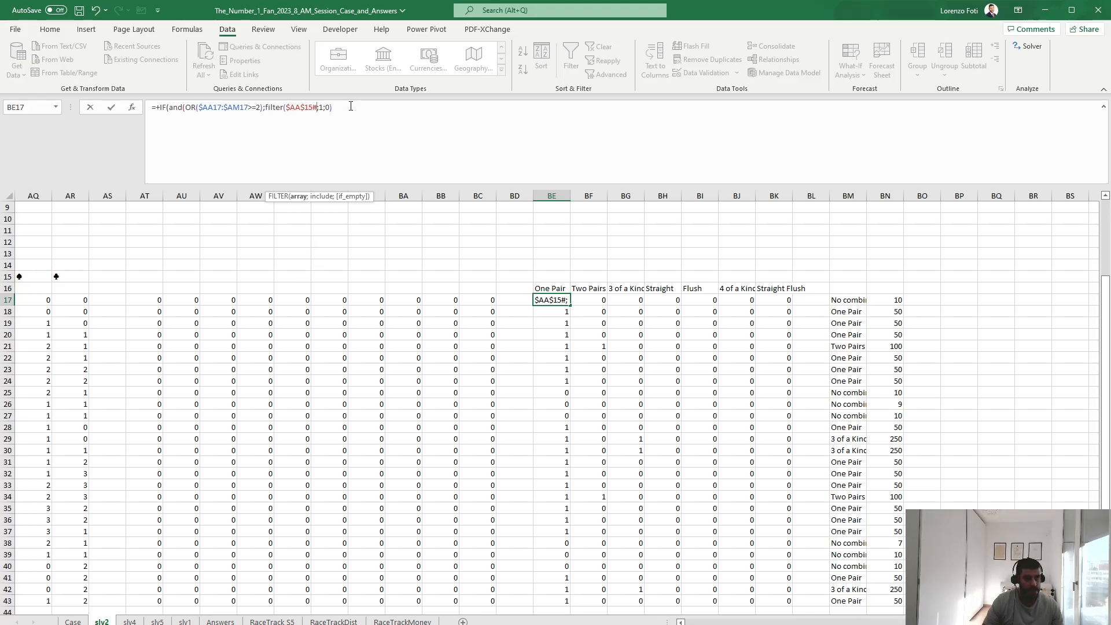
pyautogui.write(';')
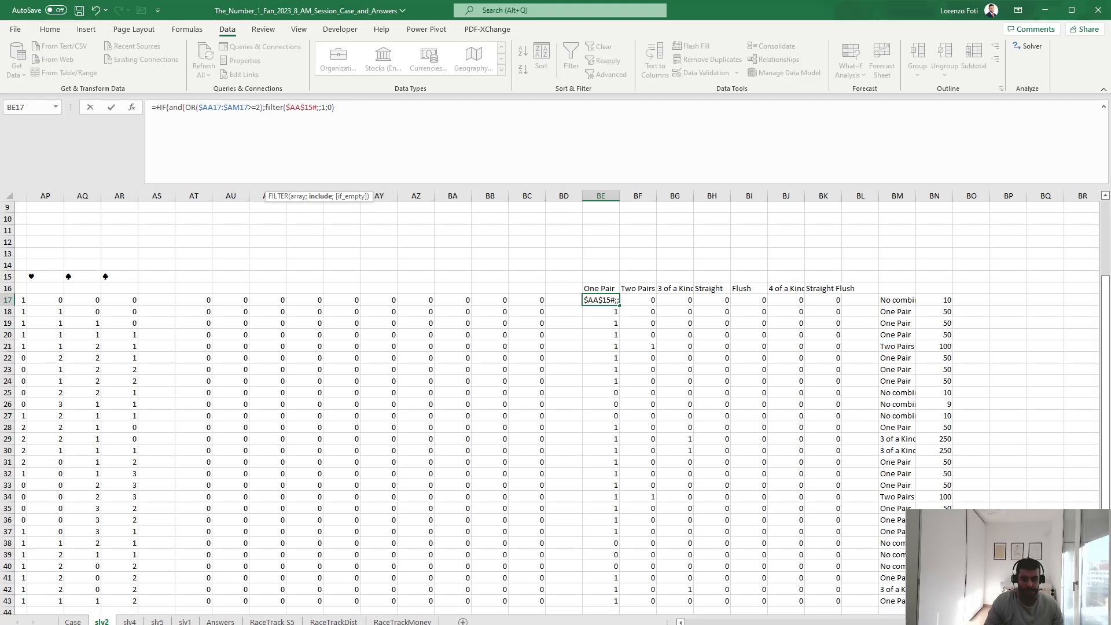
pyautogui.hscroll(-10, 463, 376)
pyautogui.moveTo(399, 300); pyautogui.dragTo(844, 301)
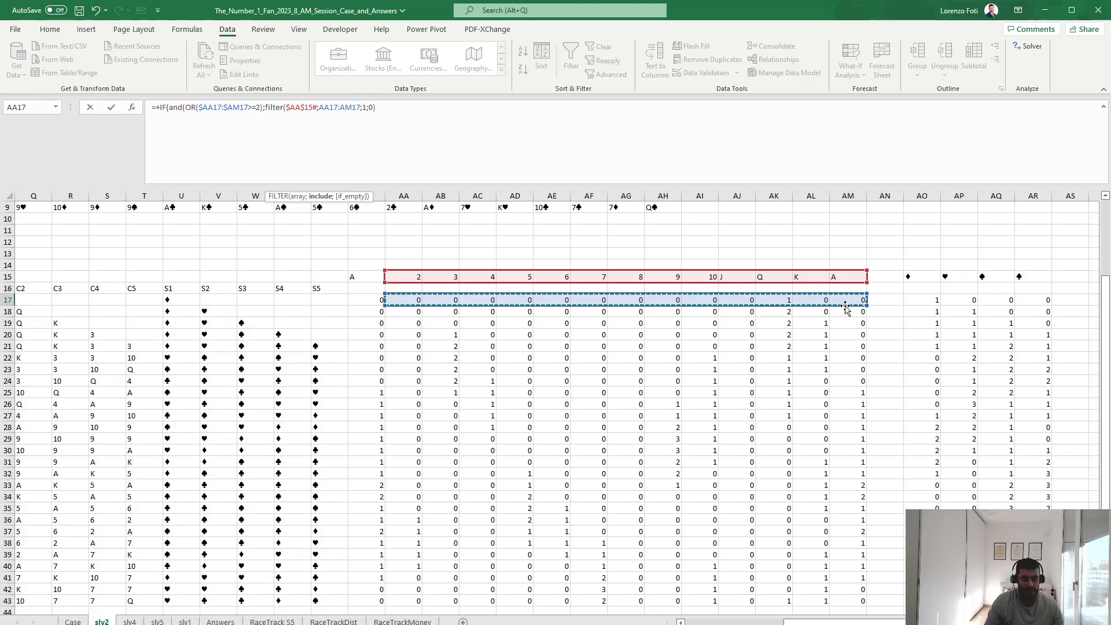
pyautogui.write('>=2)')
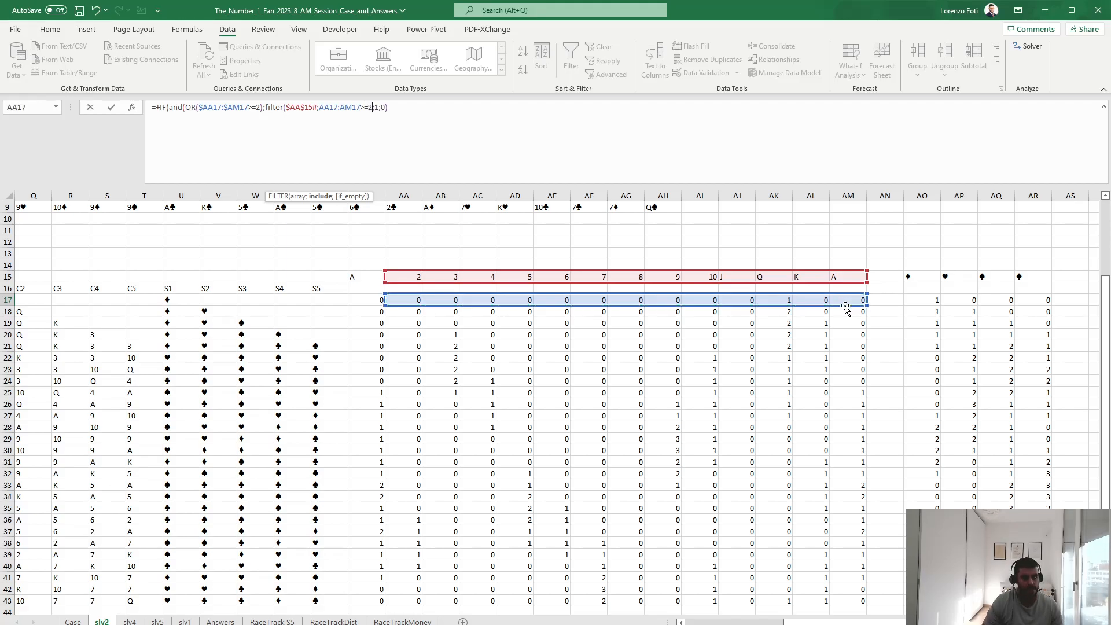
# Compare the FILTER result in BE17 with the dealt card's rank, using the column-locked reference $I17
pyautogui.write(';')
pyautogui.press('BackSpace')
pyautogui.write('=')
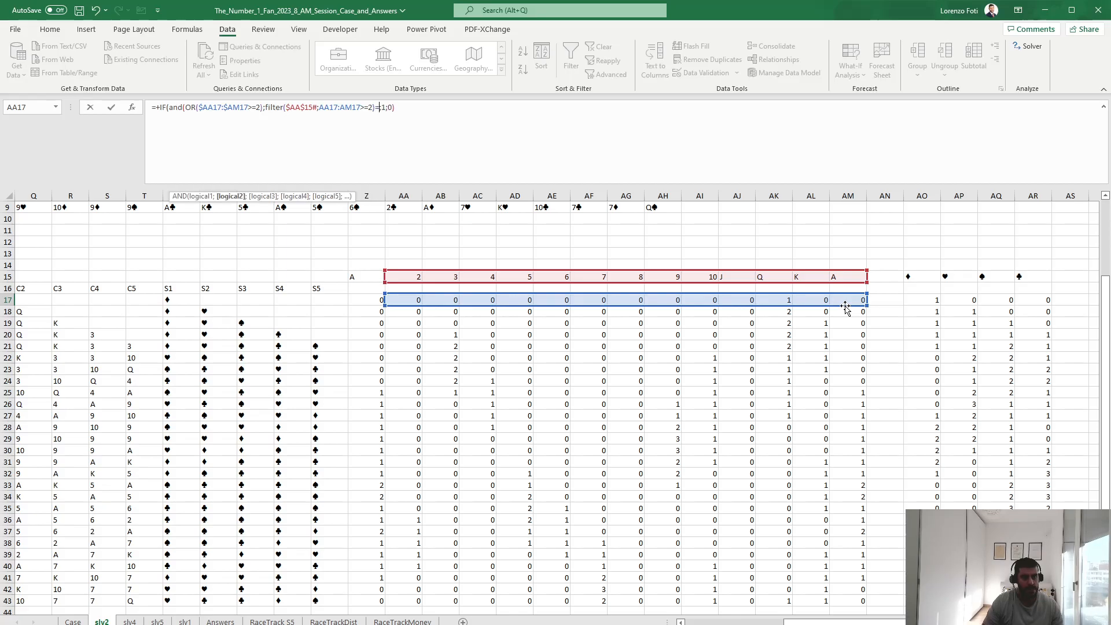
pyautogui.moveTo(847, 623); pyautogui.dragTo(755, 623)
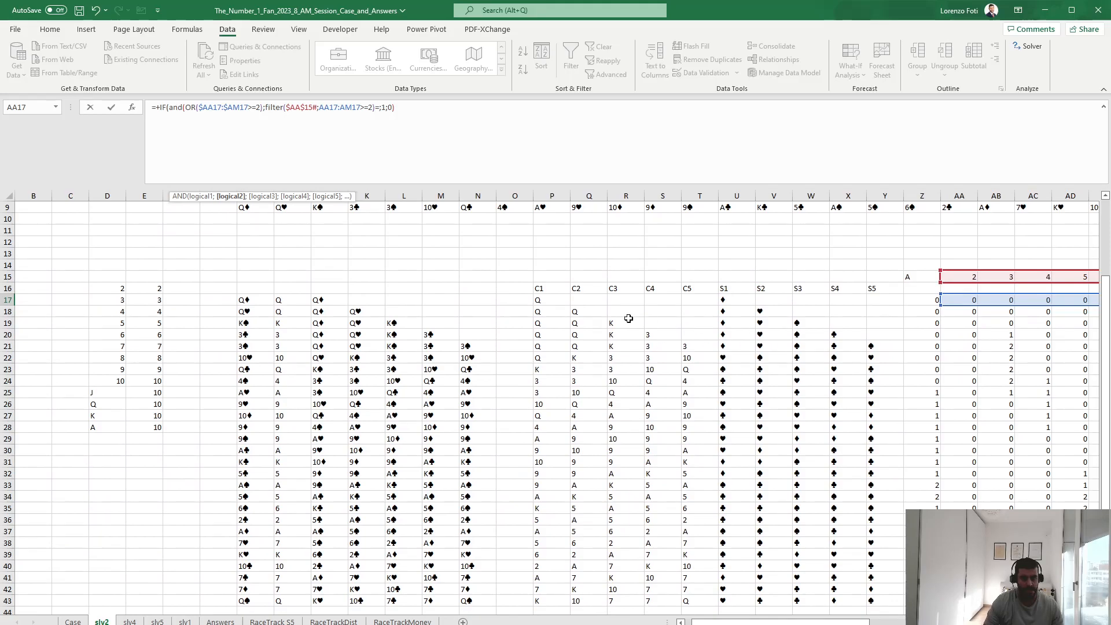
pyautogui.click(281, 300)
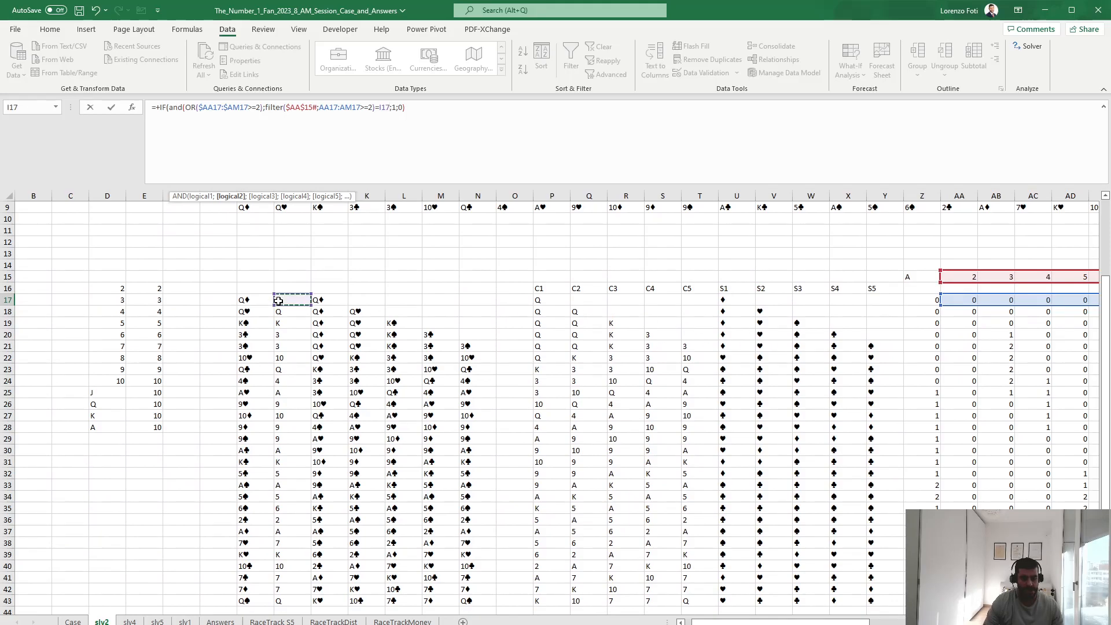
pyautogui.press('F4')
pyautogui.press('F4')
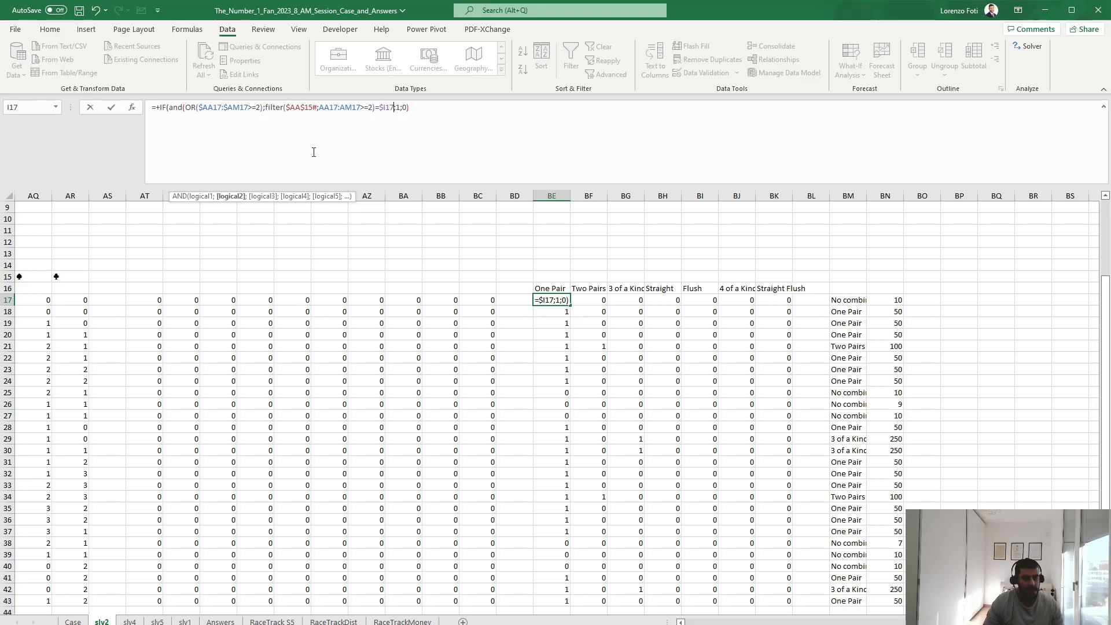
# Wrap the FILTER comparison in BE17 in an OR function, close the AND function and enter the formula
pyautogui.click(268, 108)
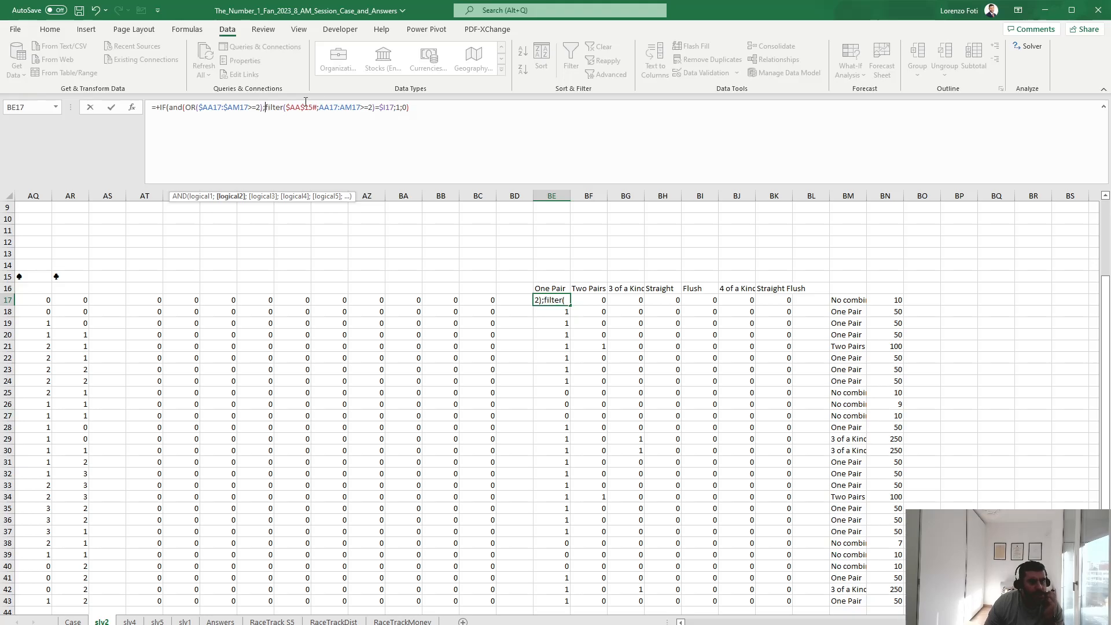
pyautogui.write('or(')
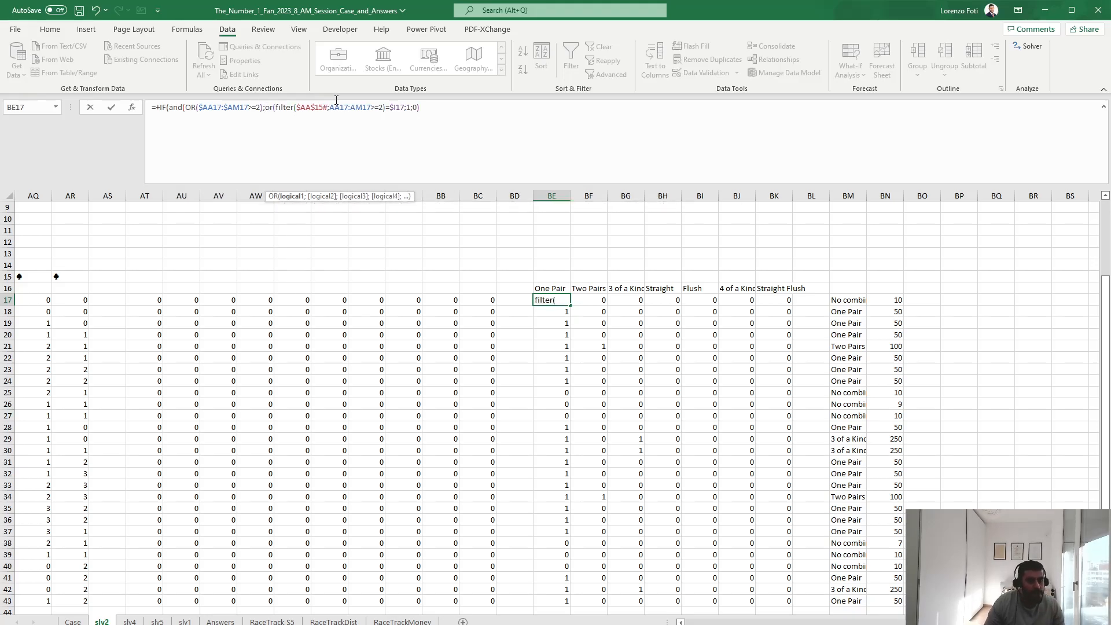
pyautogui.click(407, 107)
pyautogui.write('17')
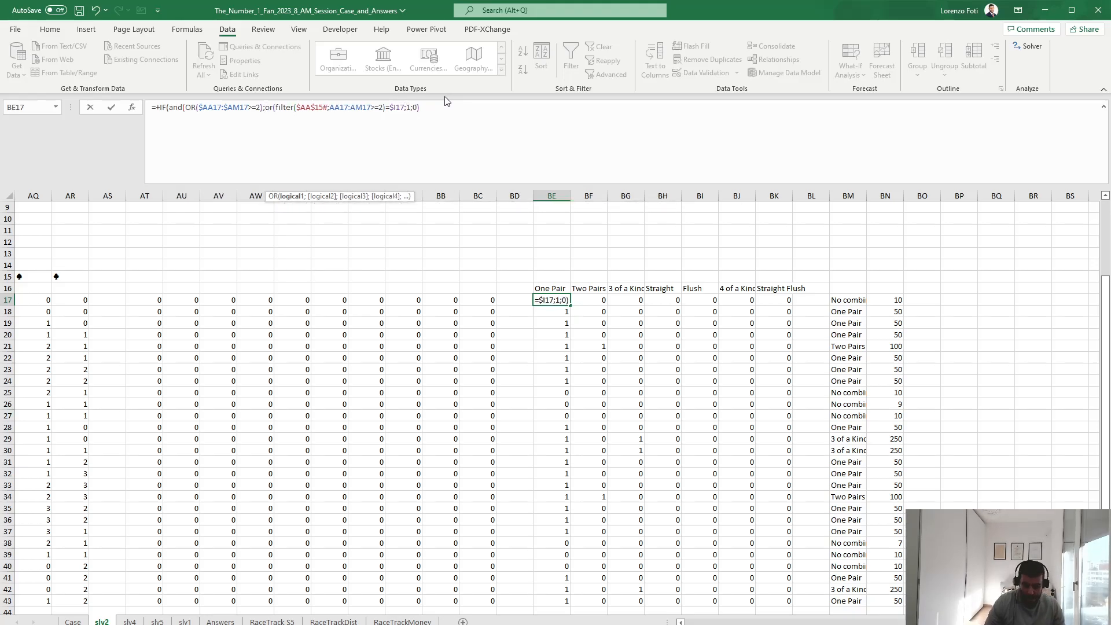
pyautogui.write('))')
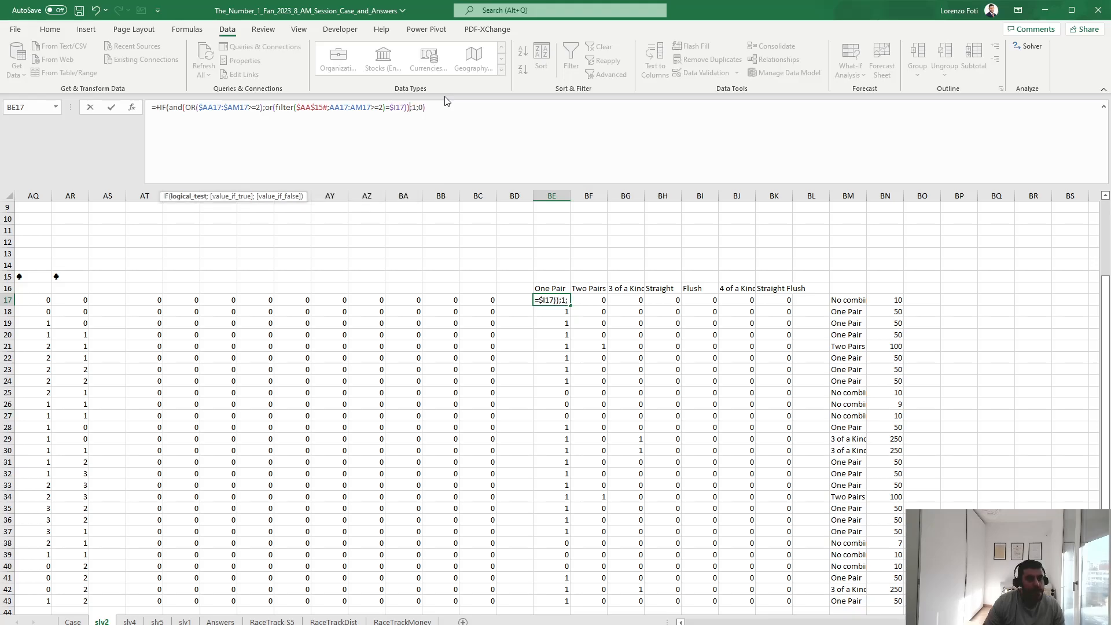
pyautogui.press('Return')
pyautogui.press('Up')
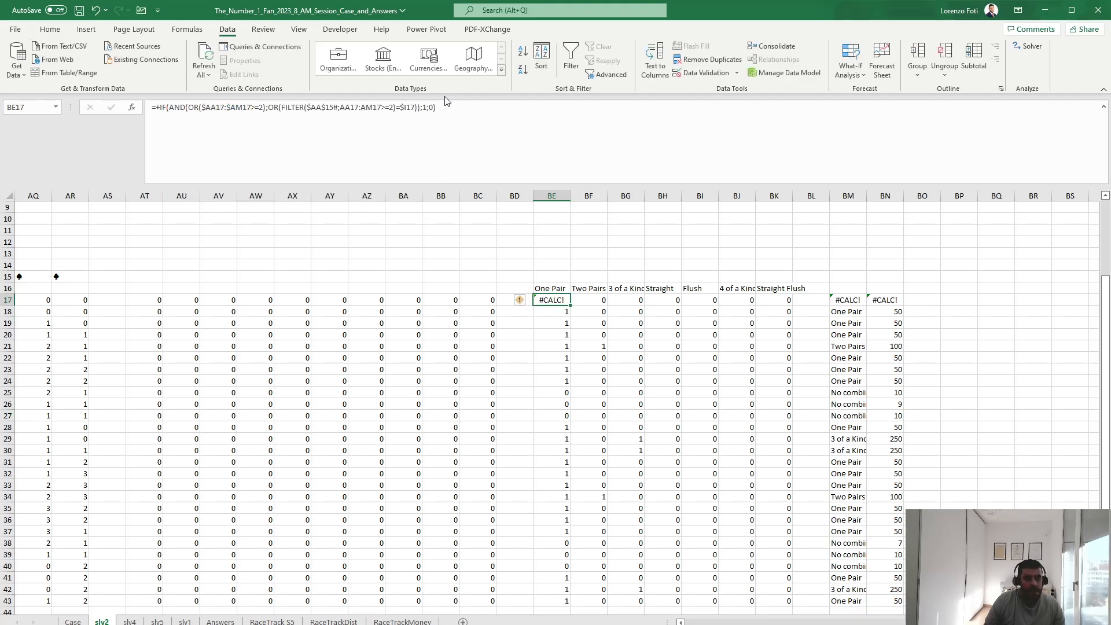
# Inspect the FILTER ranges in BE17 and evaluate the formula stage by stage to trace its error
pyautogui.click(342, 107)
pyautogui.hscroll(-7, 822, 622)
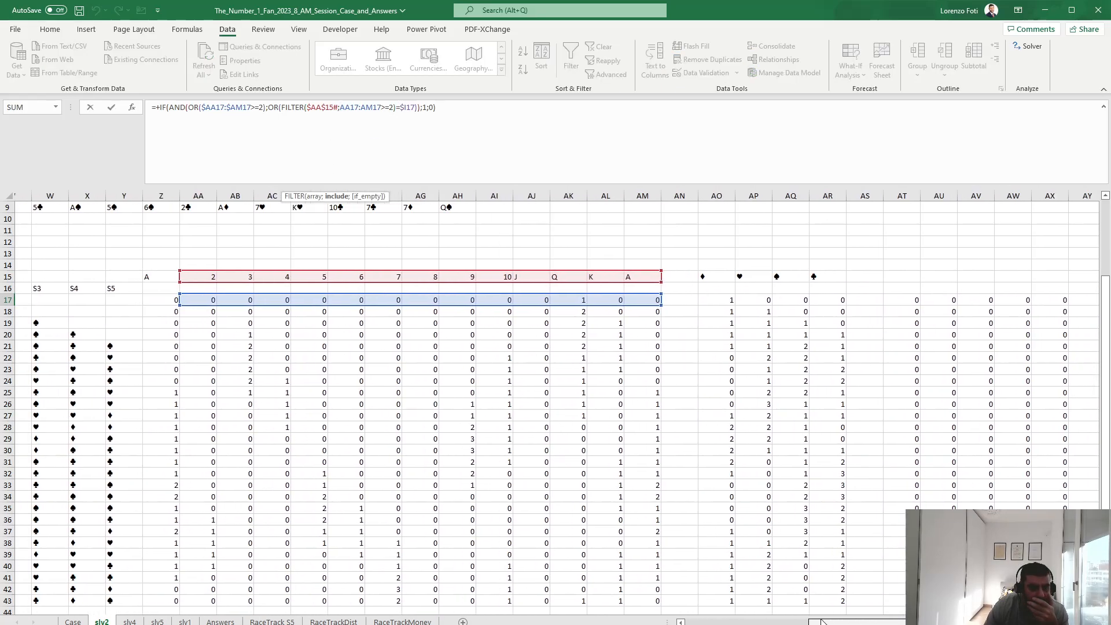
pyautogui.moveTo(822, 623); pyautogui.dragTo(811, 622)
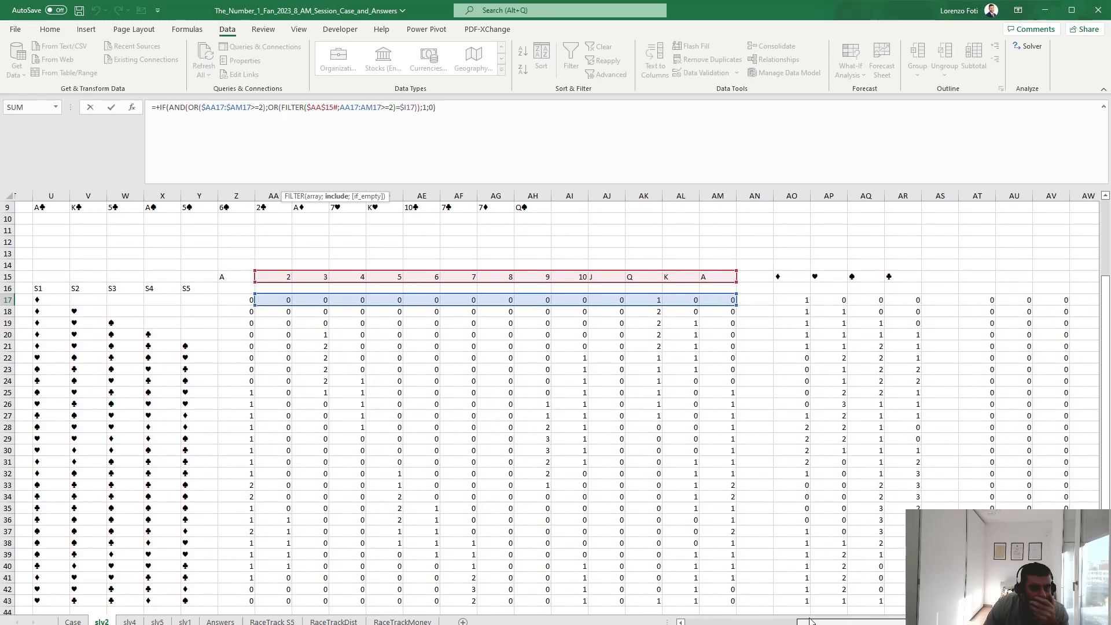
pyautogui.press('Escape')
pyautogui.click(188, 30)
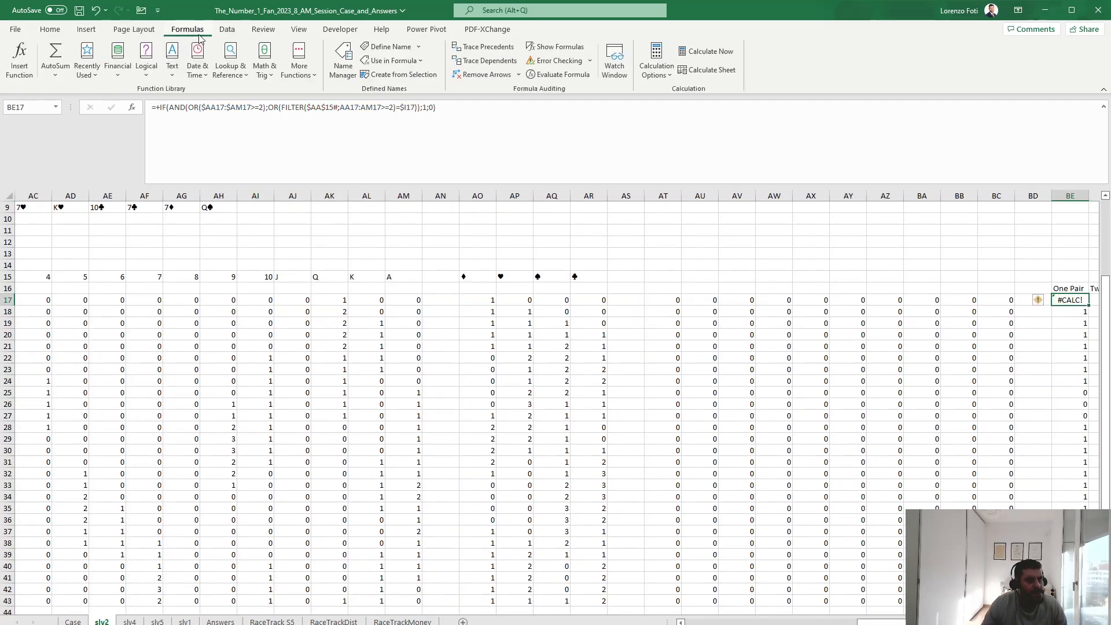
pyautogui.click(559, 74)
pyautogui.click(528, 348)
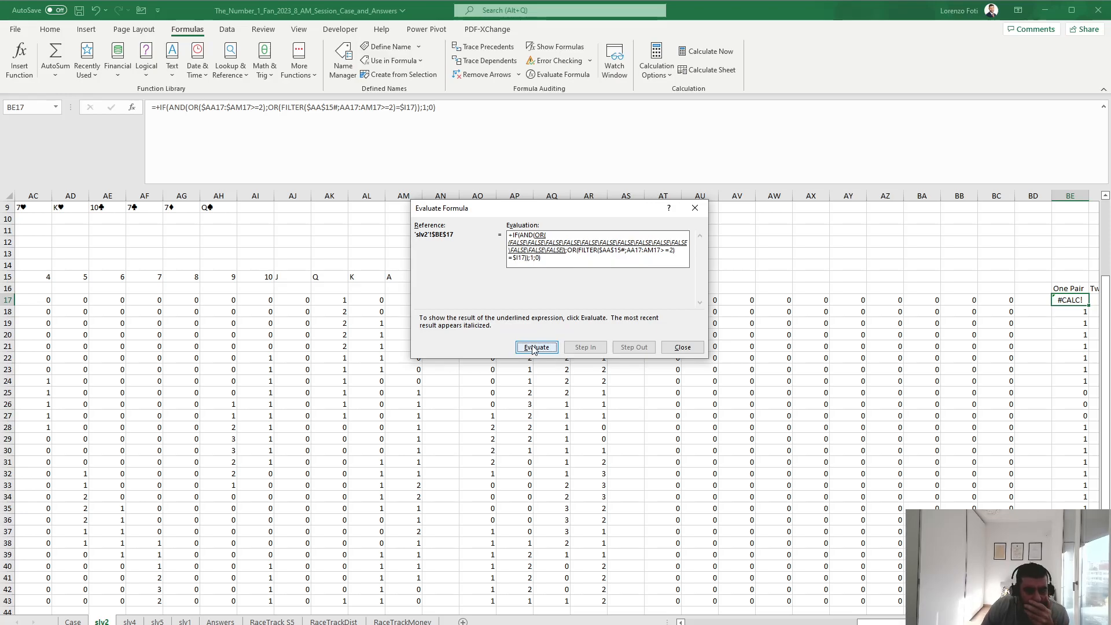
pyautogui.click(535, 348)
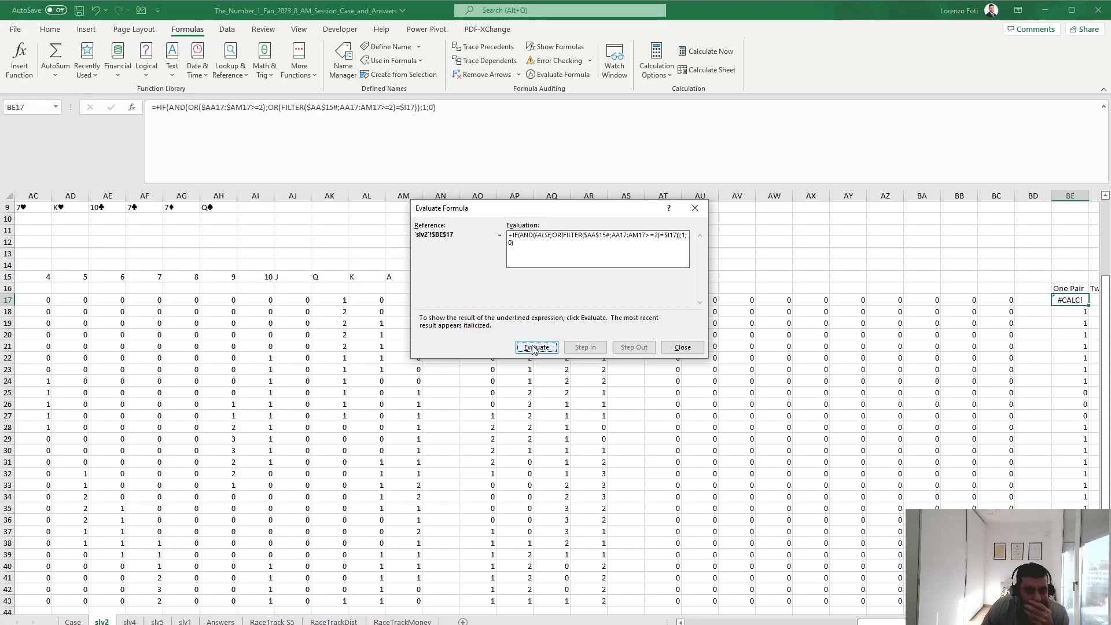
pyautogui.click(533, 348)
pyautogui.click(533, 349)
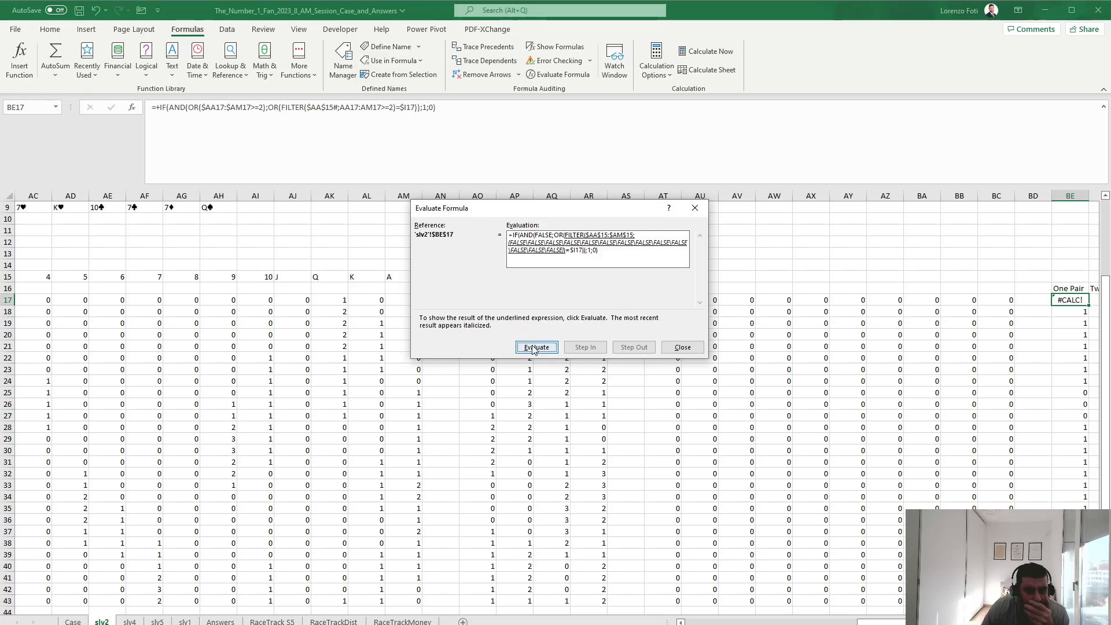
pyautogui.click(533, 349)
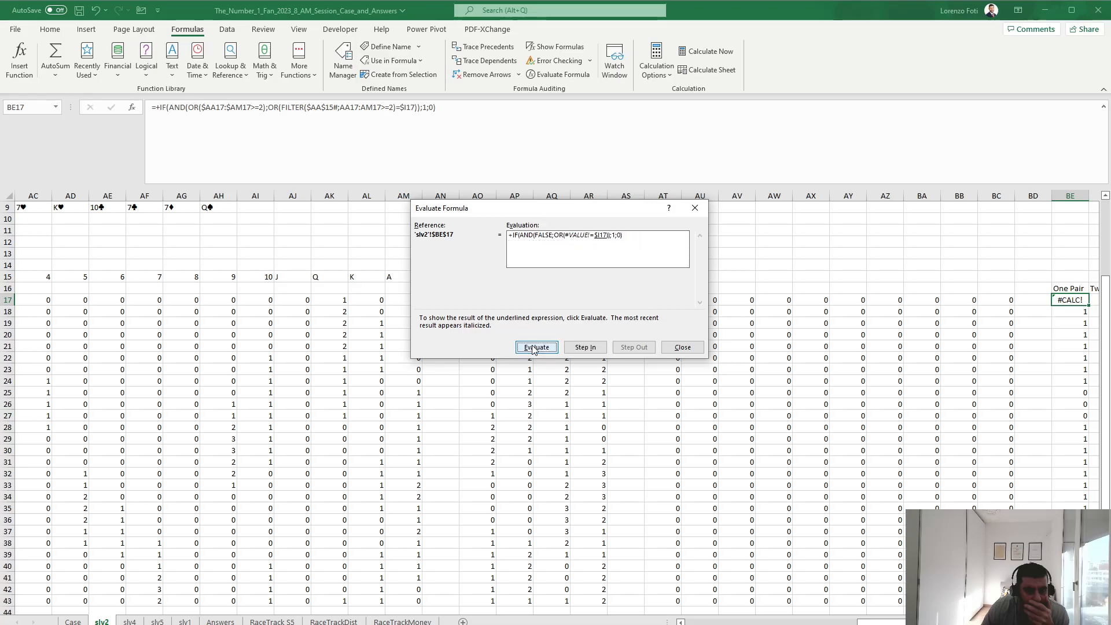
pyautogui.click(683, 348)
# Wrap the second OR condition in BE17 in IFERROR with FALSE as the fallback value
pyautogui.click(288, 129)
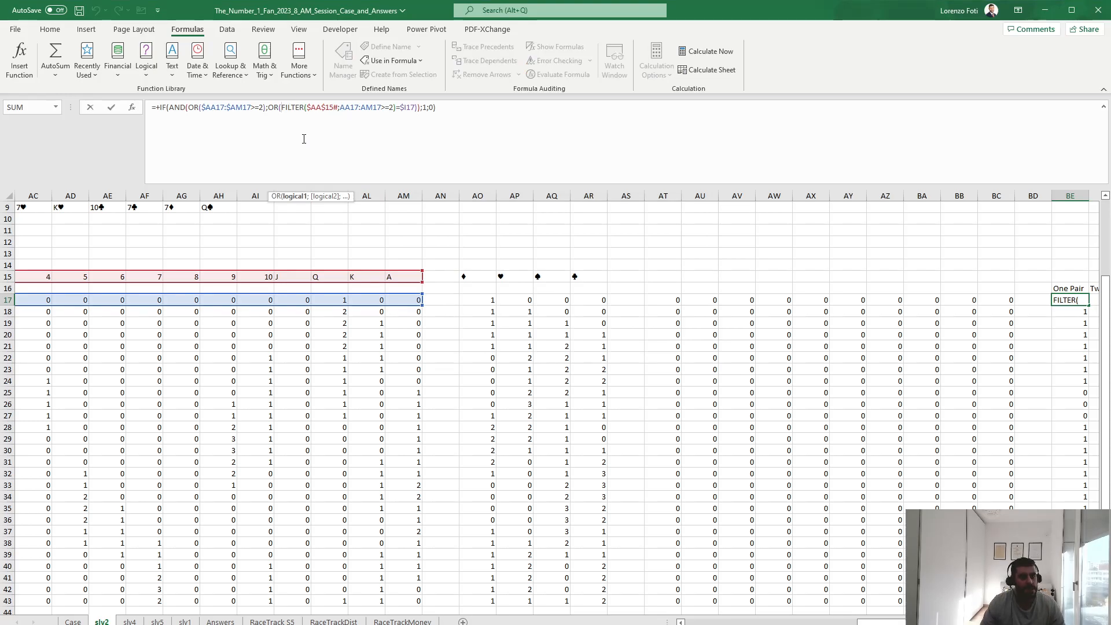
pyautogui.click(270, 108)
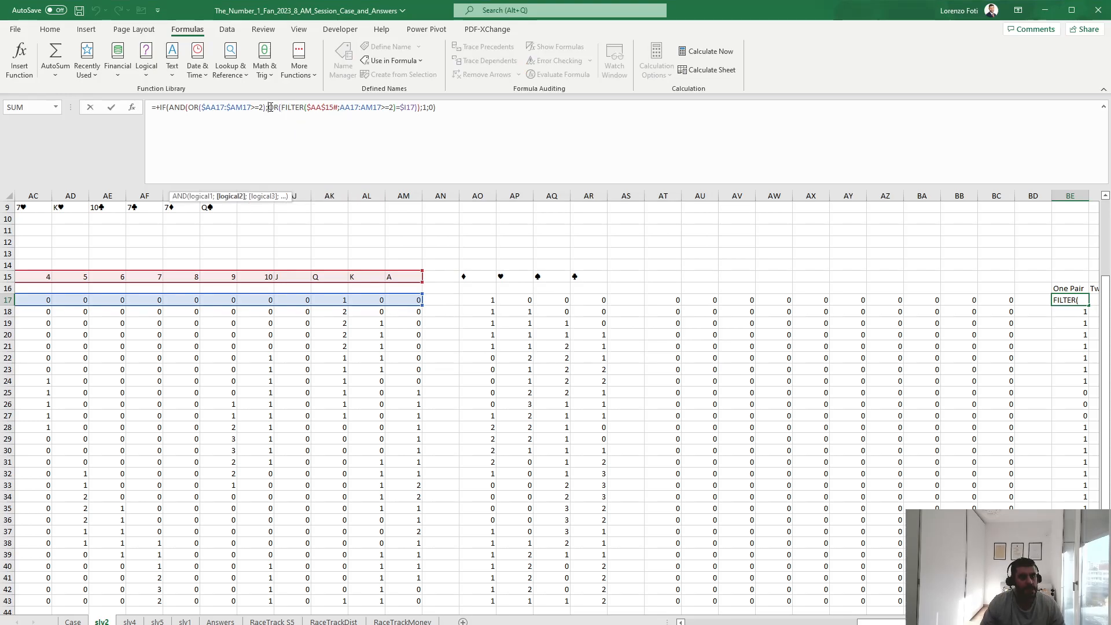
pyautogui.write('ifer')
pyautogui.press('Tab')
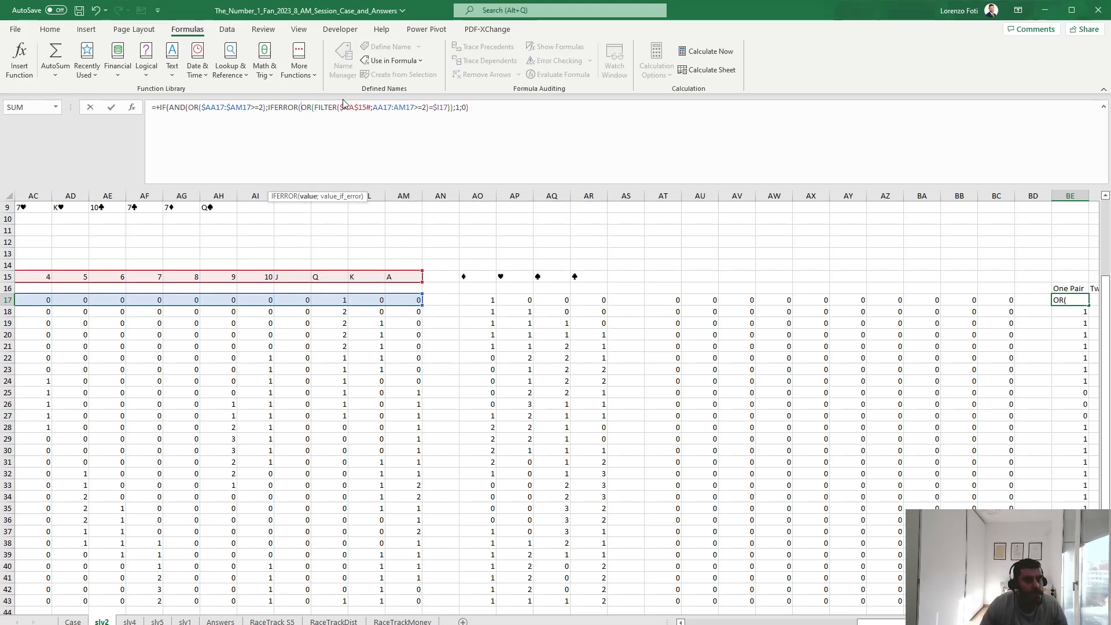
pyautogui.click(451, 108)
pyautogui.write(')')
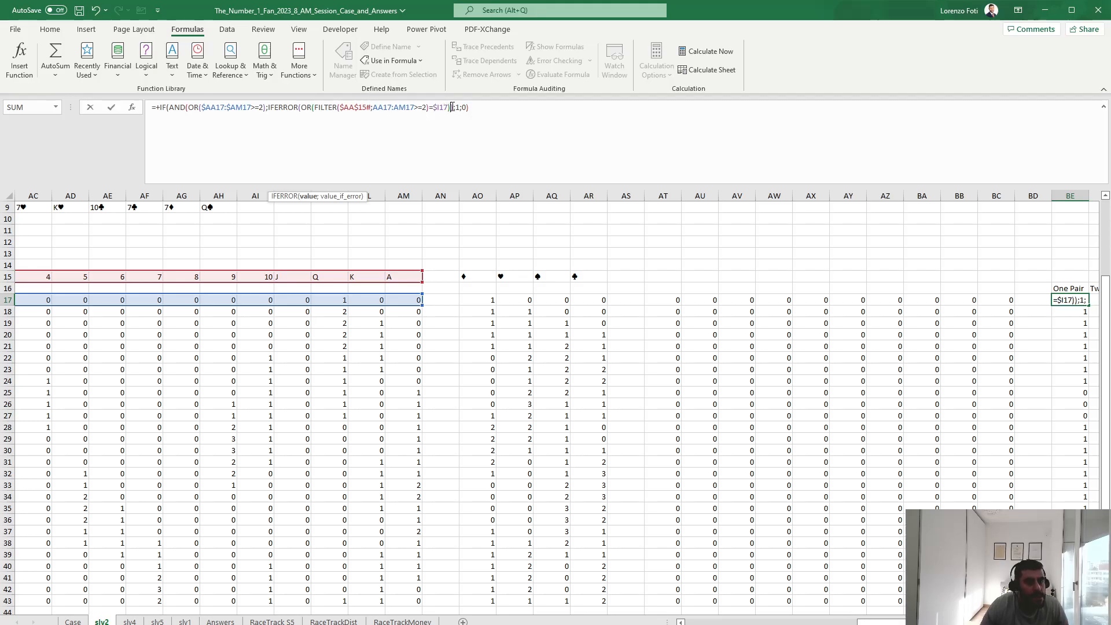
pyautogui.write(';')
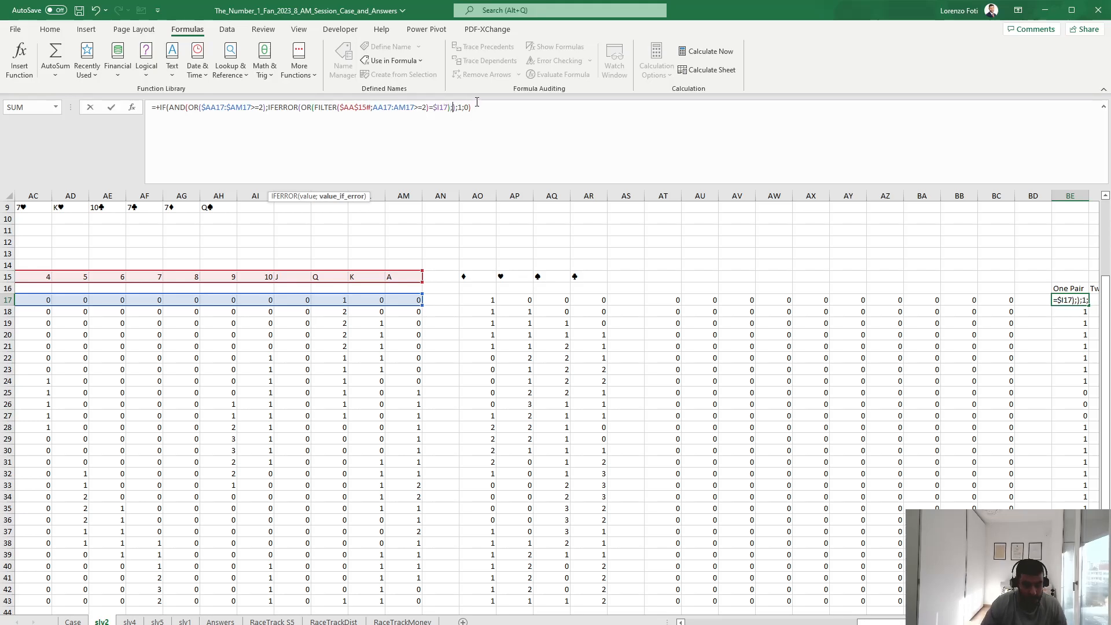
pyautogui.write('fal')
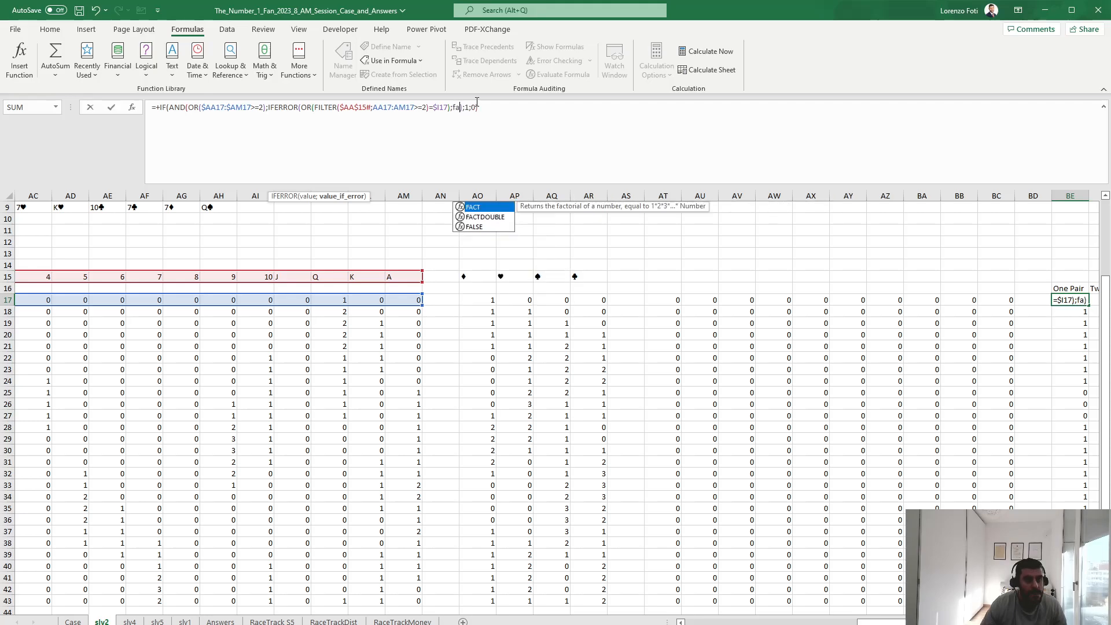
pyautogui.press('Tab')
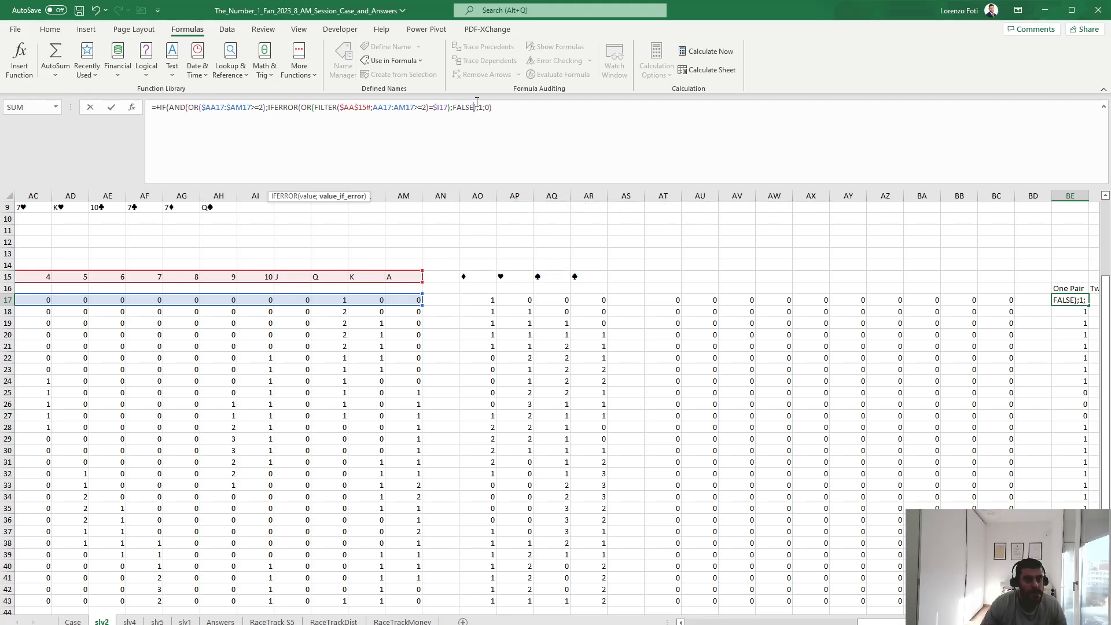
pyautogui.write(')')
pyautogui.press('Return')
pyautogui.press('Up')
# Copy the corrected One Pair formula from BE17 down the rest of its column
pyautogui.press('Right')
pyautogui.press('Right')
pyautogui.press('Left')
pyautogui.press('Left')
pyautogui.hotkey('ctrl', 'c')
pyautogui.press('Down')
pyautogui.hotkey('ctrl', 'shift', 'Down')
pyautogui.hotkey('ctrl', 'v')
pyautogui.press('Escape')
# Check the One Pair results down column BE and examine row 33 across to the combination and points columns
pyautogui.press('Up')
pyautogui.press('Down')
pyautogui.press('Down')
pyautogui.press('Down')
pyautogui.press('Down')
pyautogui.press('Down')
pyautogui.press('Down')
pyautogui.press('Down')
pyautogui.press('Down')
pyautogui.press('Down')
pyautogui.press('Down')
pyautogui.press('Down')
pyautogui.press('Down')
pyautogui.press('Down')
pyautogui.press('Down')
pyautogui.press('Down')
pyautogui.press('Down')
pyautogui.press('Down')
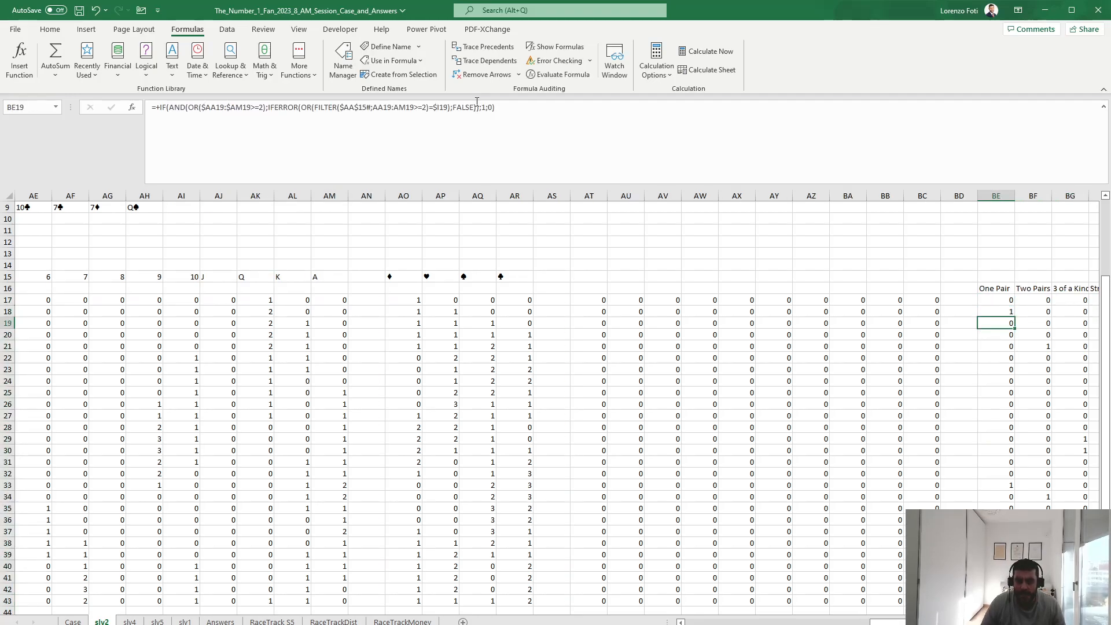
pyautogui.press('Up')
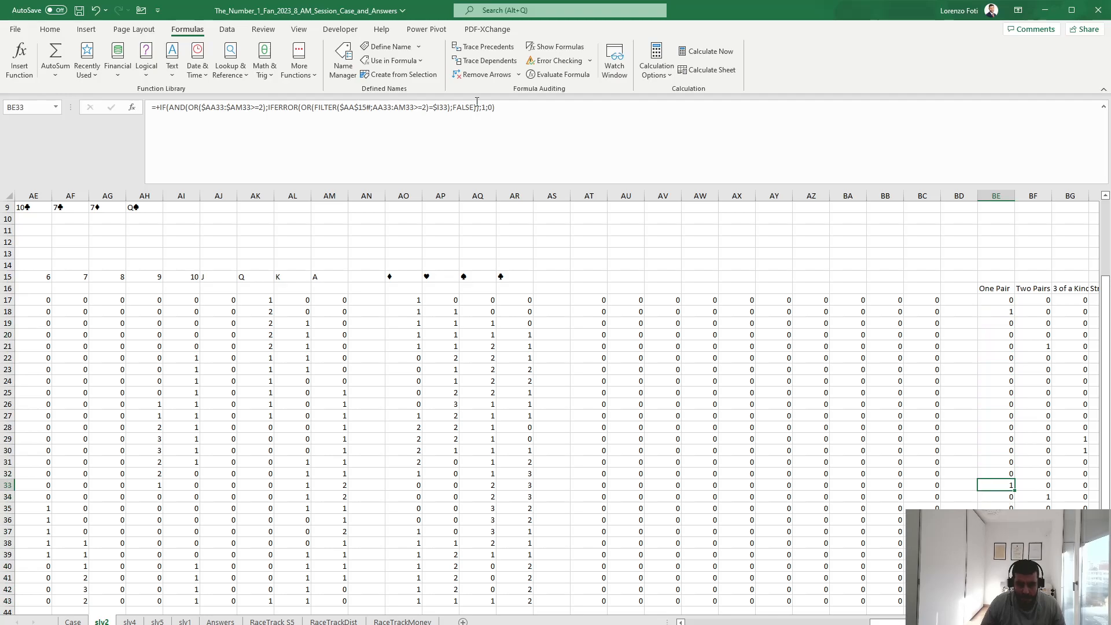
pyautogui.hotkey('shift', 'space')
pyautogui.moveTo(883, 623); pyautogui.dragTo(927, 622)
pyautogui.hscroll(5, 578, 421)
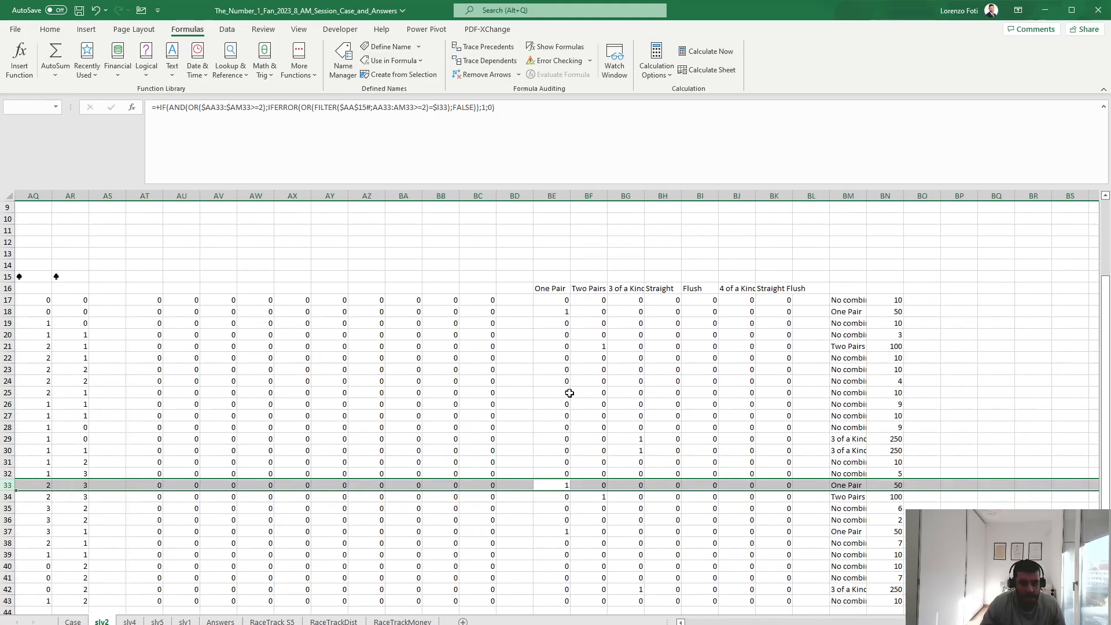
# Compare the One Pair, Two Pairs and 3 of a Kind formulas in row 17
pyautogui.click(562, 300)
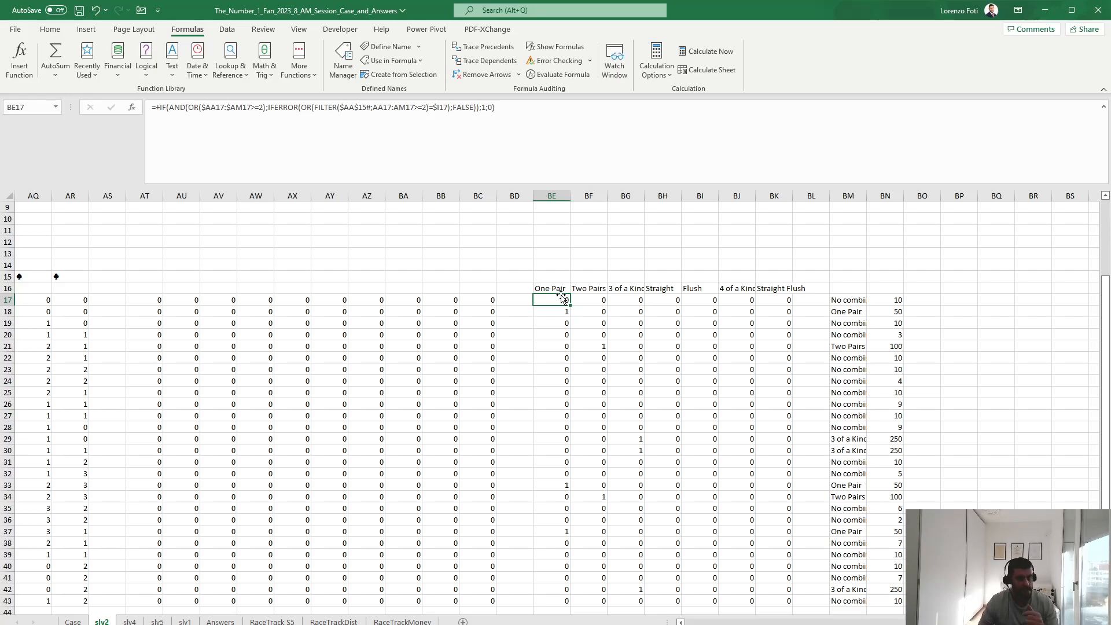
pyautogui.click(588, 302)
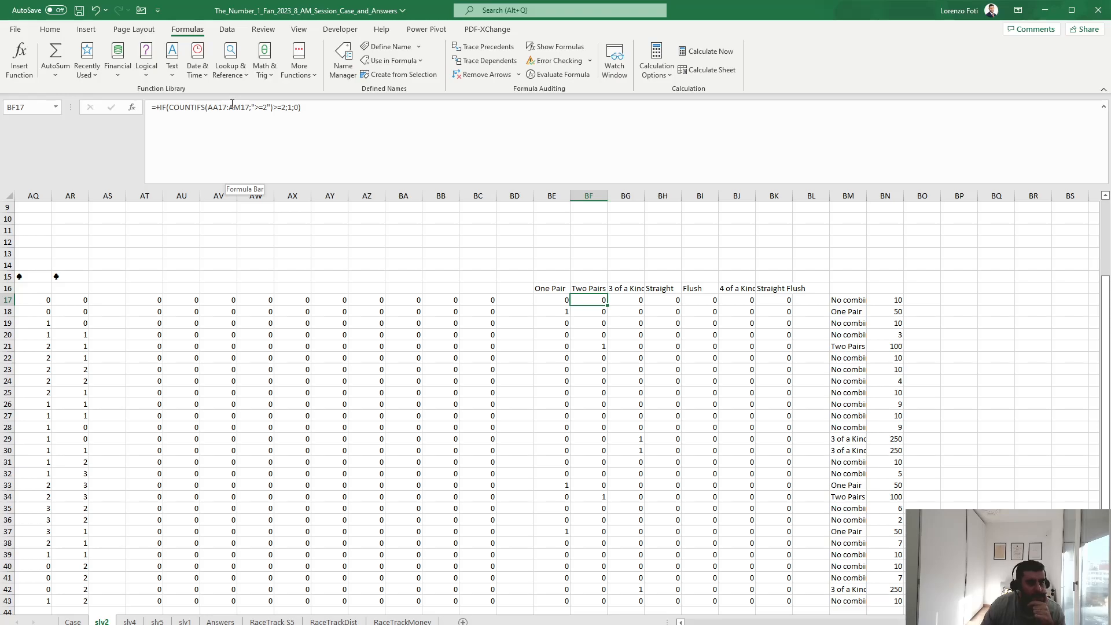
pyautogui.click(640, 298)
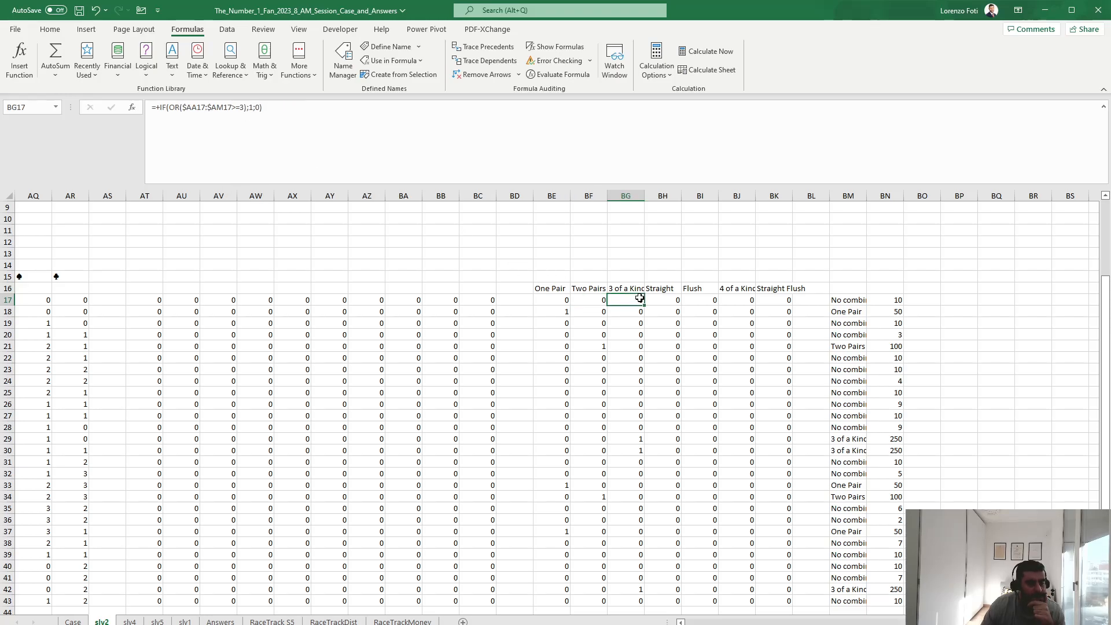
# Lock the columns of the FILTER condition range in BE17 as $AA17:$AM17
pyautogui.click(550, 305)
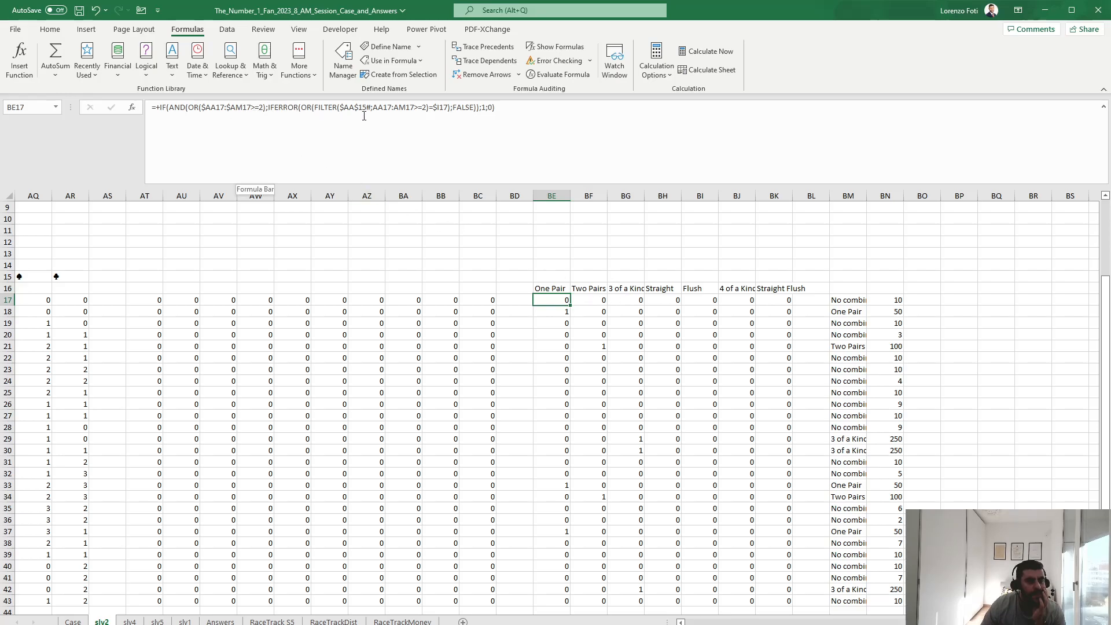
pyautogui.click(385, 107)
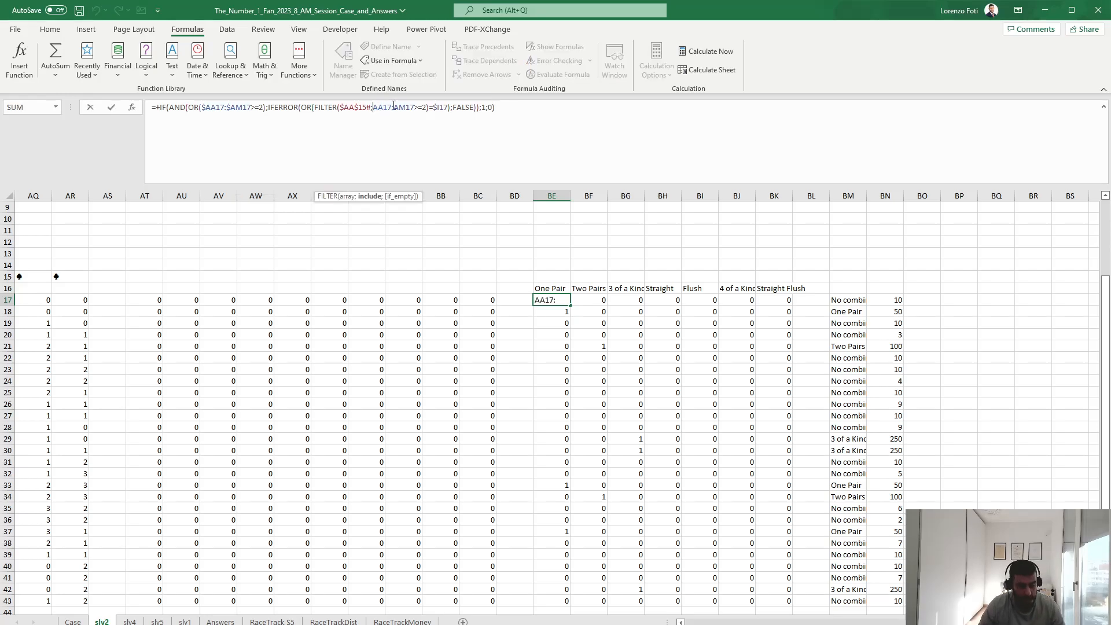
pyautogui.write('$')
pyautogui.click(394, 108)
pyautogui.write('$')
pyautogui.press('Return')
# Reuse the One Pair formula in the 3 of a Kind cell BG17 and change both count thresholds to >=3
pyautogui.press('Up')
pyautogui.press('Right')
pyautogui.press('Right')
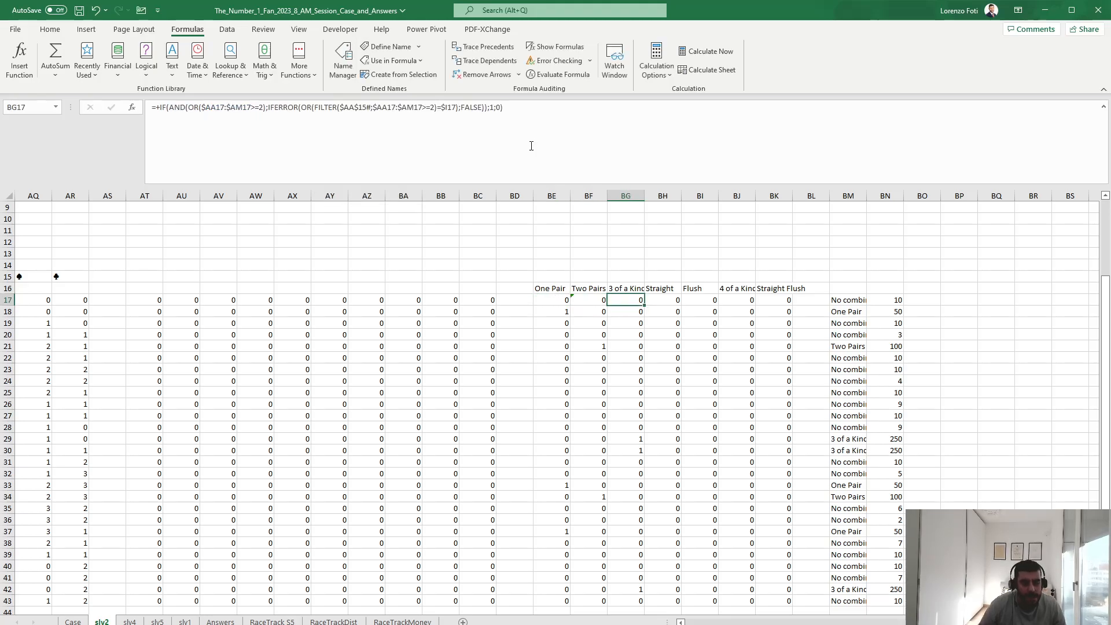
pyautogui.press('F2')
pyautogui.click(263, 107)
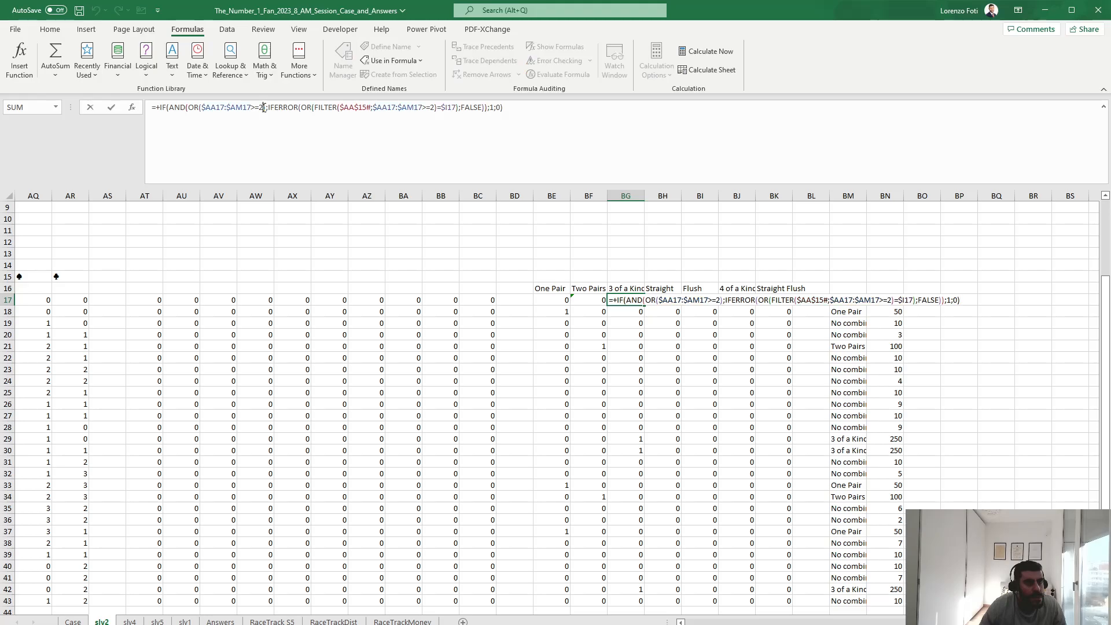
pyautogui.press('BackSpace')
pyautogui.write('3')
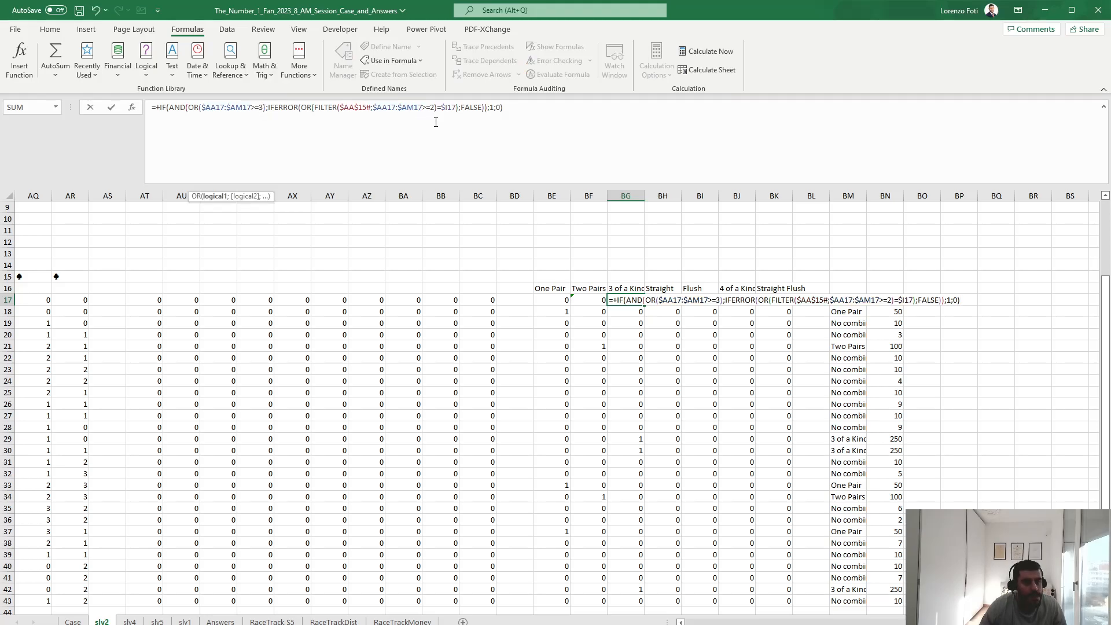
pyautogui.click(432, 107)
pyautogui.press('BackSpace')
pyautogui.write('3')
pyautogui.hotkey('ctrl', 'Return')
# Copy the 3 of a Kind formula from BG17 down the rest of its column
pyautogui.hotkey('ctrl', 'c')
pyautogui.press('Down')
pyautogui.hotkey('ctrl', 'shift', 'Down')
pyautogui.hotkey('ctrl', 'v')
pyautogui.press('Escape')
# Check the 3 of a Kind results and formulas down column BG
pyautogui.press('Down')
pyautogui.press('Down')
pyautogui.press('Down')
pyautogui.press('Down')
pyautogui.press('Down')
pyautogui.press('Down')
pyautogui.press('Down')
pyautogui.press('Down')
pyautogui.press('Down')
pyautogui.press('Down')
pyautogui.press('Down')
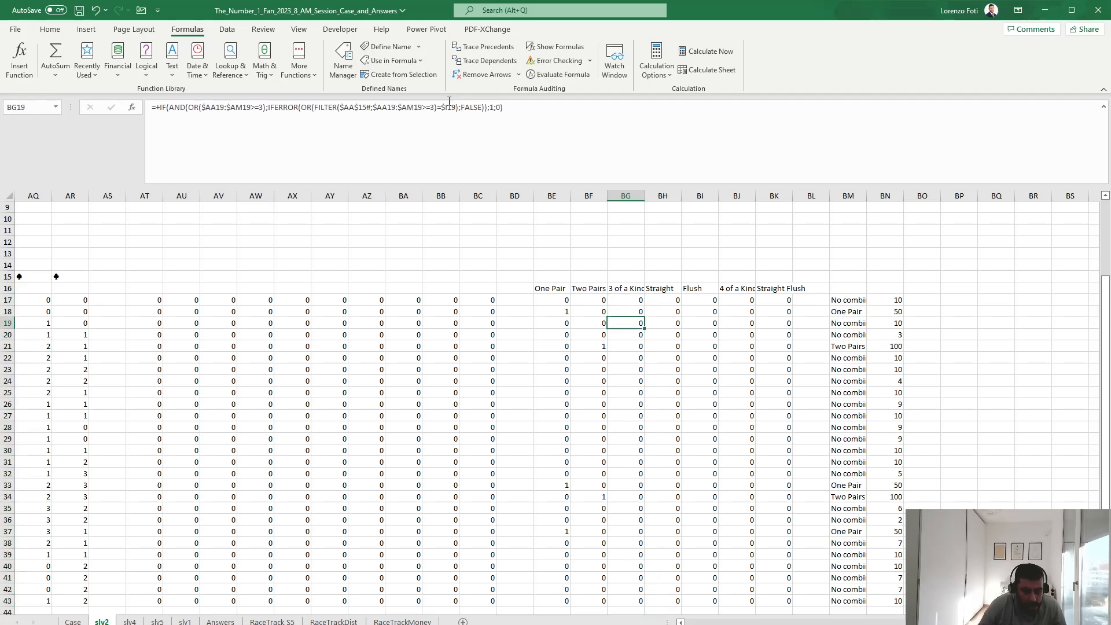
# Evaluate the 3 of a Kind formula in BG29 part by part to see how the FILTER comparison with $I29 resolves
pyautogui.hotkey('shift', 'space')
pyautogui.moveTo(952, 623); pyautogui.dragTo(888, 623)
pyautogui.click(863, 442)
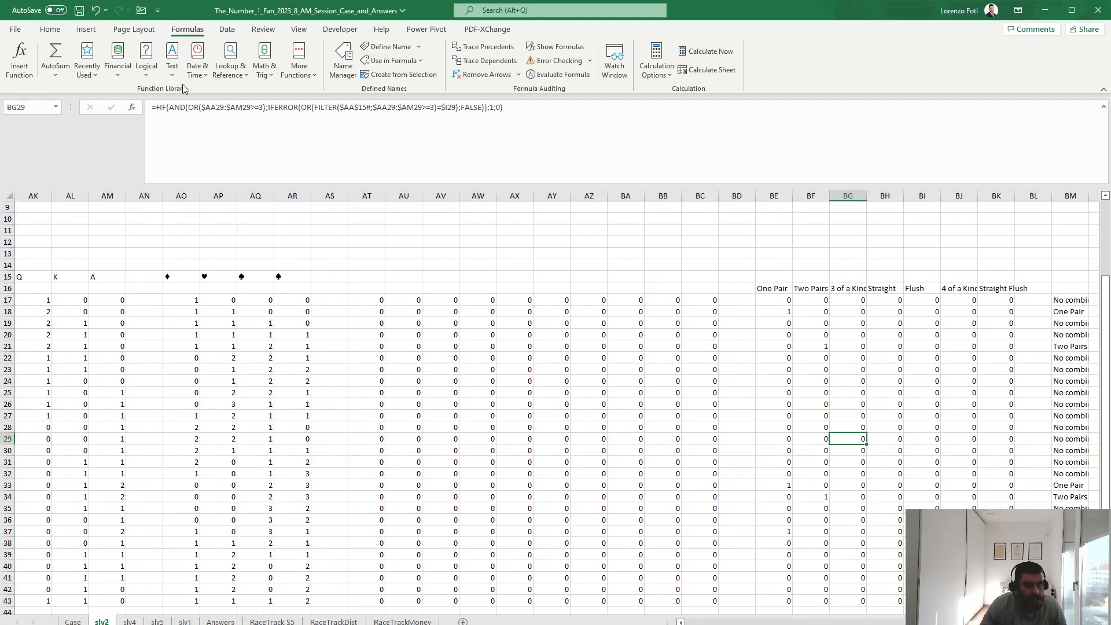
pyautogui.click(558, 74)
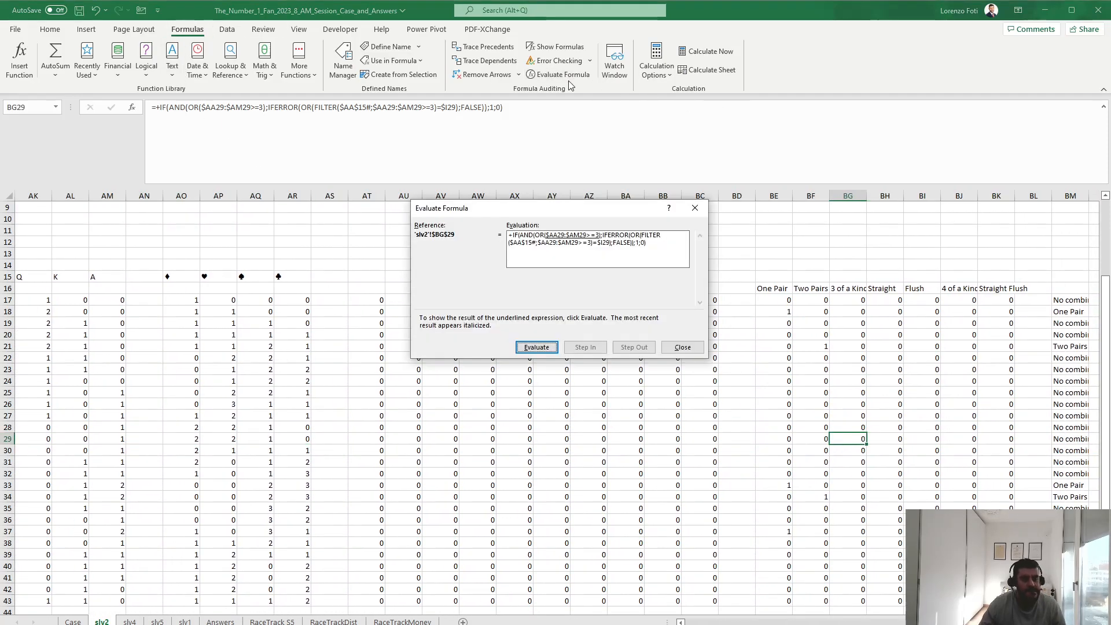
pyautogui.click(538, 348)
pyautogui.click(540, 348)
pyautogui.click(542, 349)
pyautogui.click(545, 350)
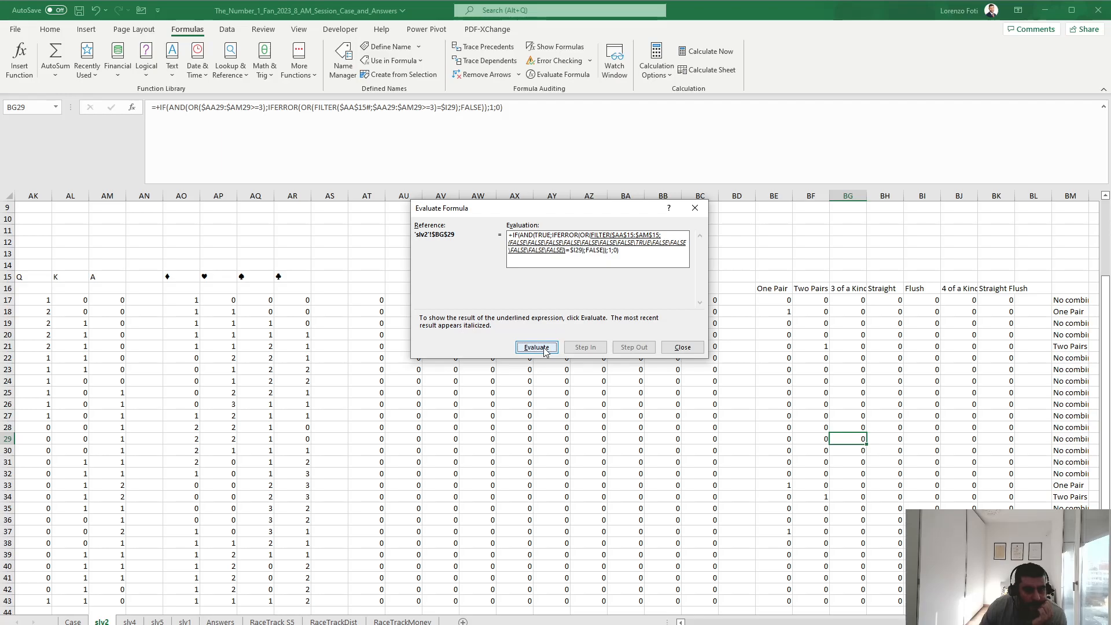
pyautogui.click(545, 349)
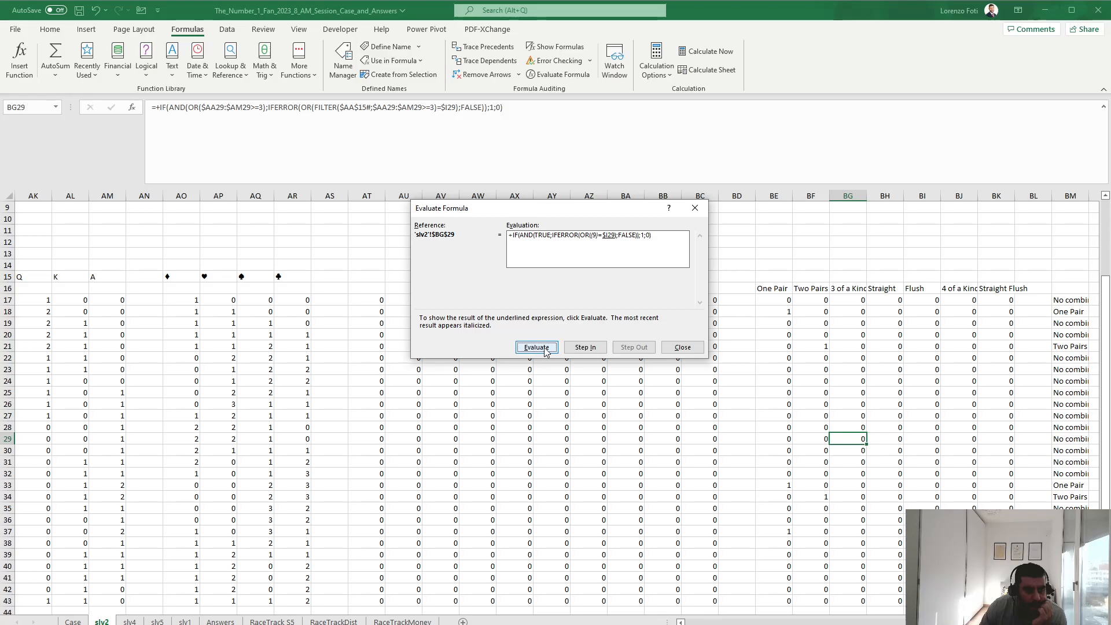
pyautogui.click(546, 351)
pyautogui.click(546, 351)
pyautogui.click(681, 347)
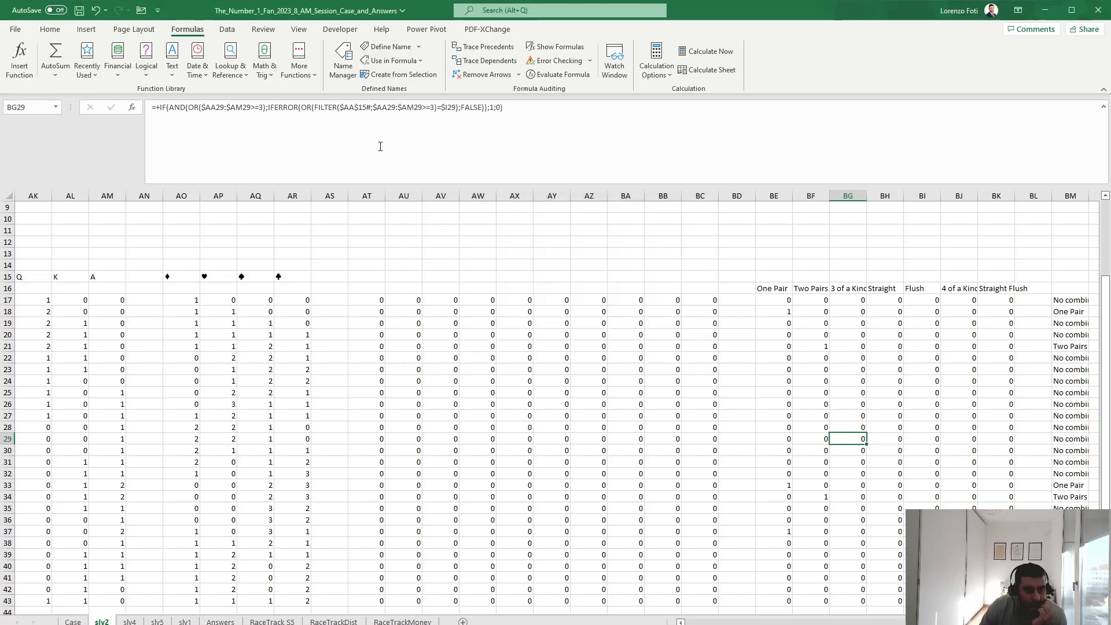
# Convert the FILTER result to text in the BG29 formula by putting ""& in front of FILTER
pyautogui.click(443, 109)
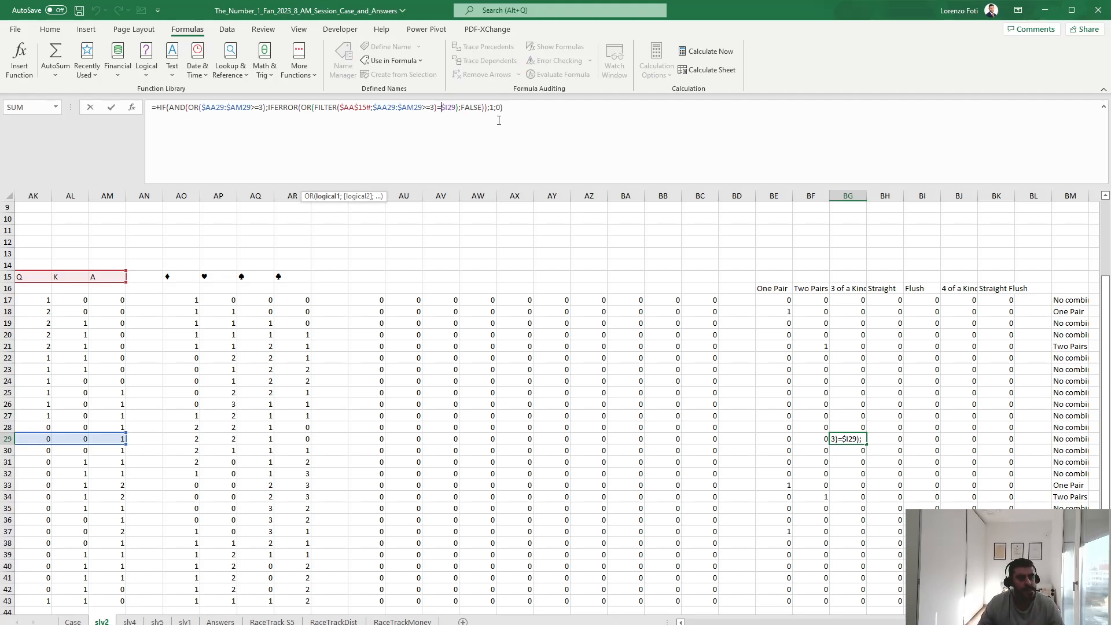
pyautogui.click(322, 109)
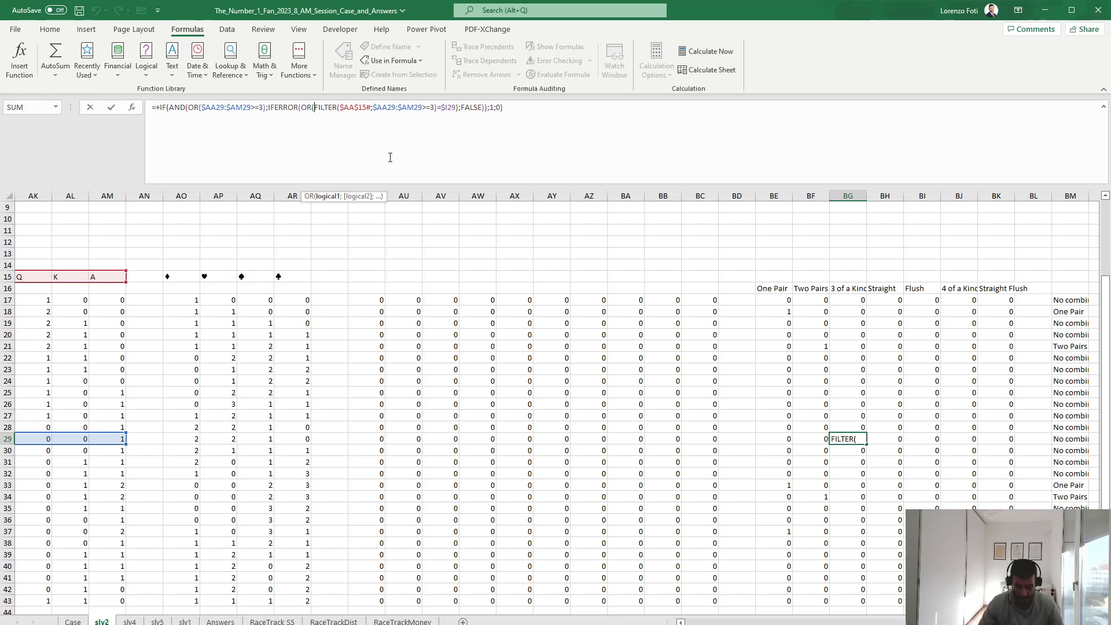
pyautogui.write('""')
pyautogui.press('BackSpace')
pyautogui.press('BackSpace')
pyautogui.press('Return')
pyautogui.press('Up')
# Copy the corrected 3 of a Kind formula from BG29 over the whole column from BG17 down
pyautogui.hotkey('ctrl', 'c')
pyautogui.hotkey('ctrl', 'Up')
pyautogui.press('Down')
pyautogui.hotkey('ctrl', 'shift', 'Down')
pyautogui.hotkey('ctrl', 'v')
pyautogui.press('Escape')
# Put ""& in front of FILTER in the One Pair formula in BE17
pyautogui.press('Left')
pyautogui.press('Left')
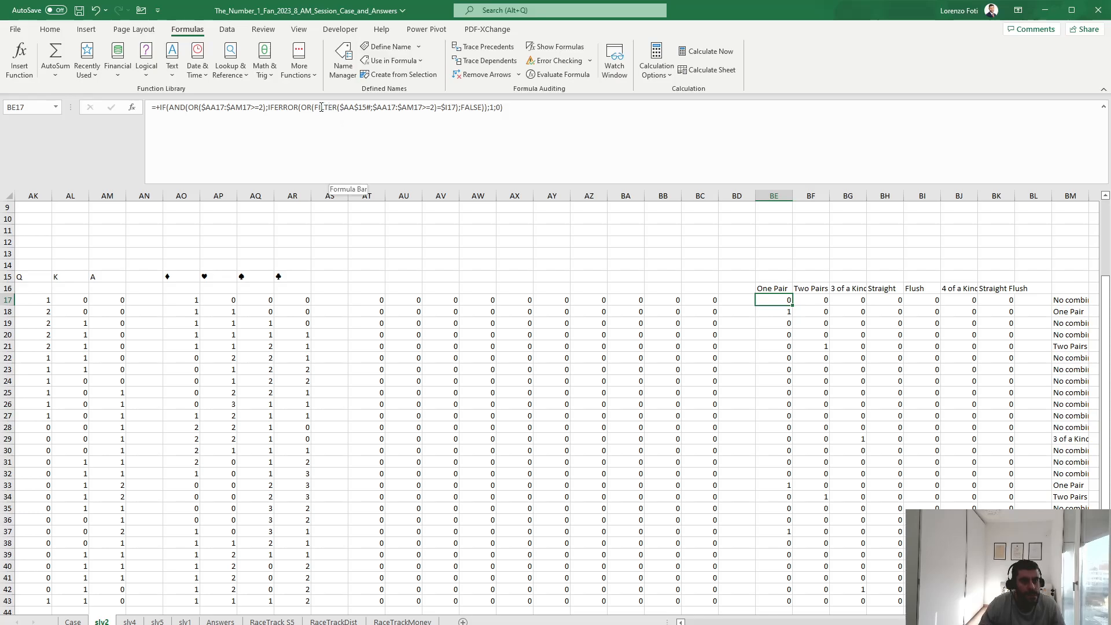
pyautogui.click(856, 299)
pyautogui.click(784, 300)
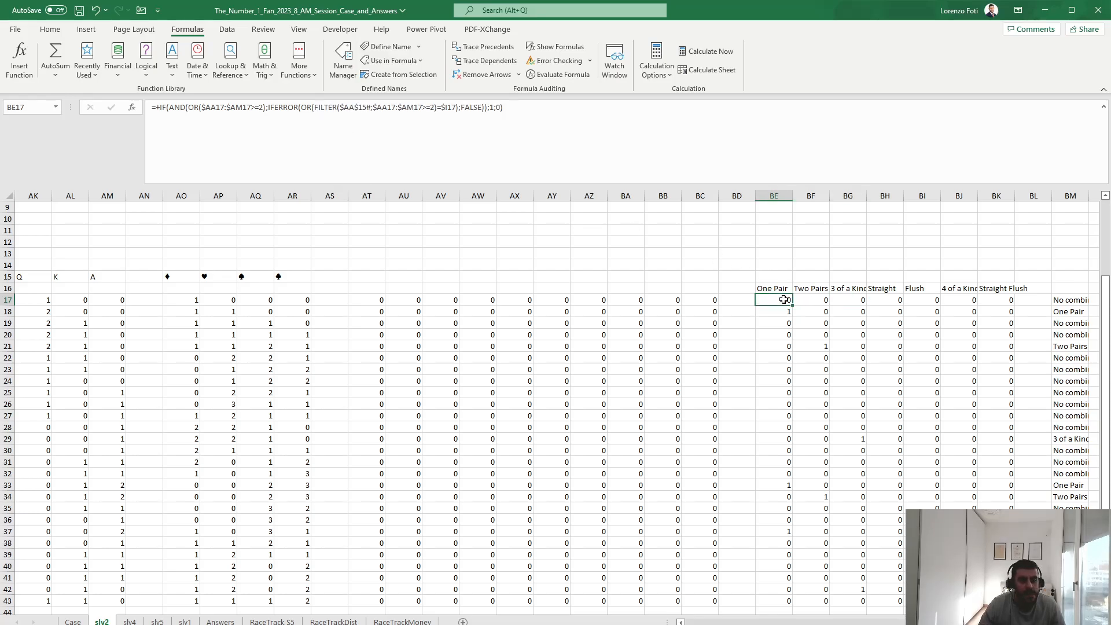
pyautogui.click(313, 107)
pyautogui.write('""6')
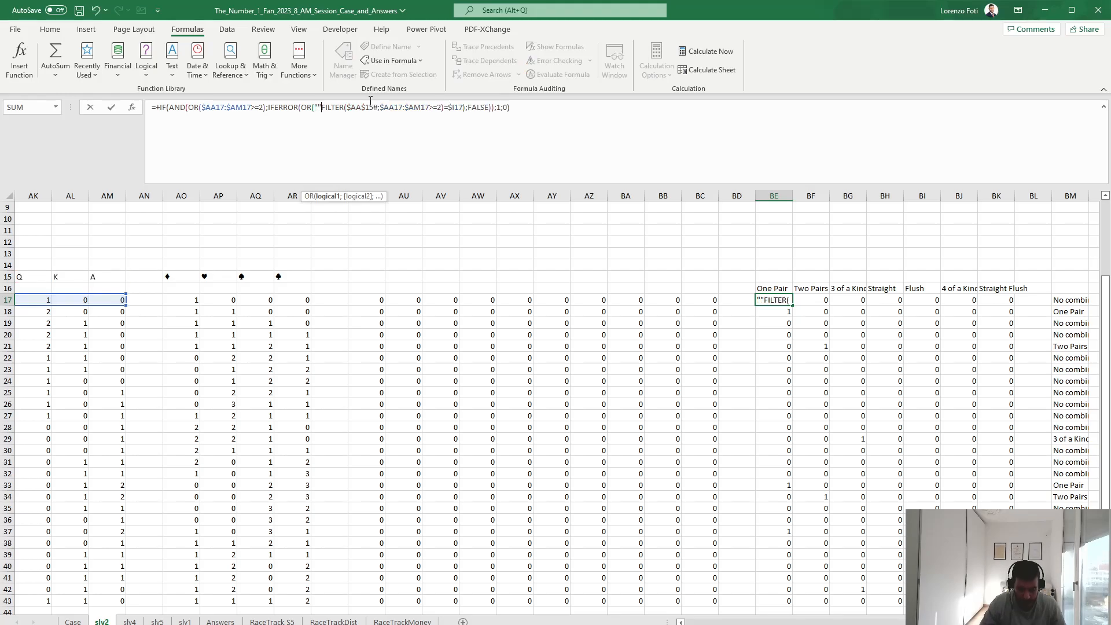
pyautogui.press('BackSpace')
pyautogui.write('&')
pyautogui.press('Return')
pyautogui.press('Up')
# Copy the One Pair formula from BE17 down the rest of its column
pyautogui.hotkey('ctrl', 'c')
pyautogui.press('Down')
pyautogui.hotkey('ctrl', 'shift', 'Down')
pyautogui.hotkey('ctrl', 'v')
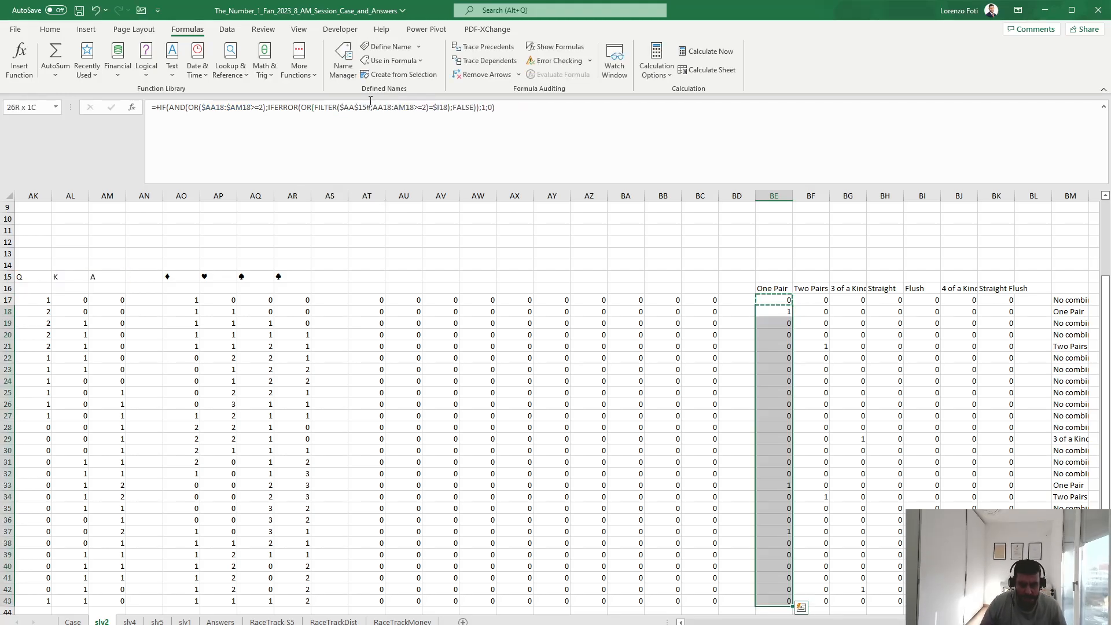
pyautogui.press('Escape')
# Check the Two Pairs results in BF21 and BF34 against the card counts in their rows
pyautogui.press('Up')
pyautogui.press('Right')
pyautogui.press('Right')
pyautogui.press('Right')
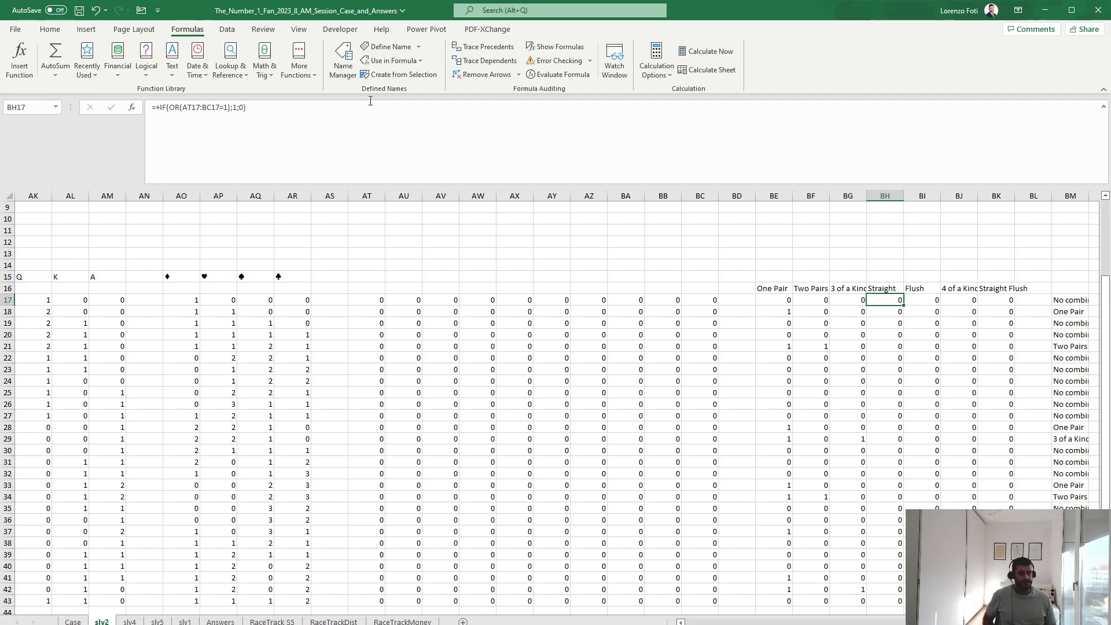
pyautogui.press('Left')
pyautogui.press('Left')
pyautogui.press('Down')
pyautogui.press('Down')
pyautogui.press('Down')
pyautogui.press('Down')
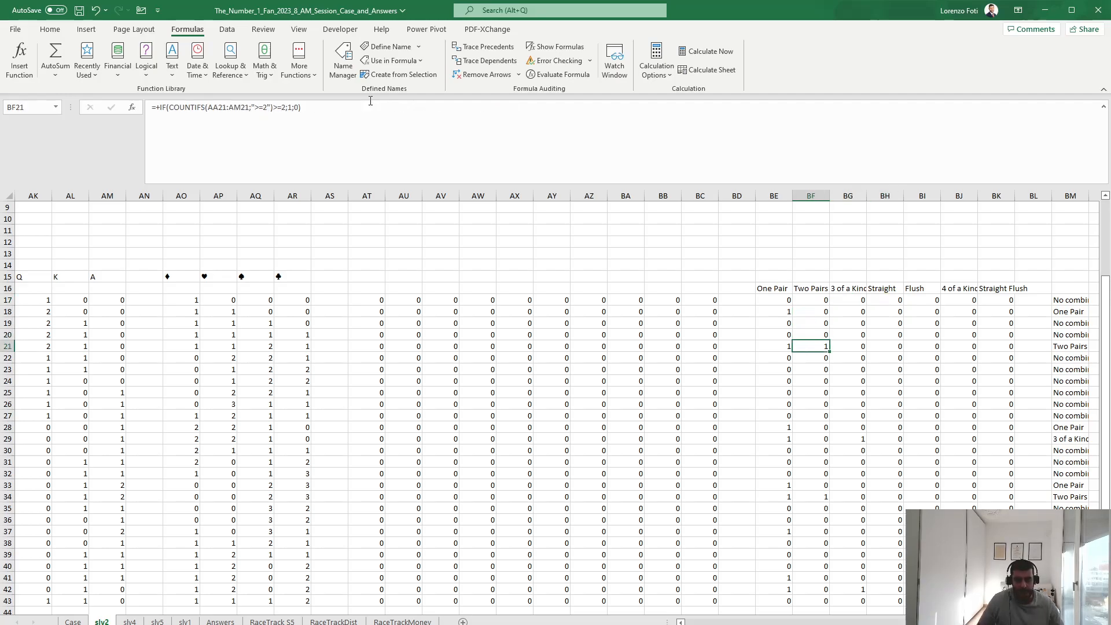
pyautogui.hotkey('shift', 'space')
pyautogui.moveTo(880, 621); pyautogui.dragTo(926, 608)
pyautogui.click(974, 496)
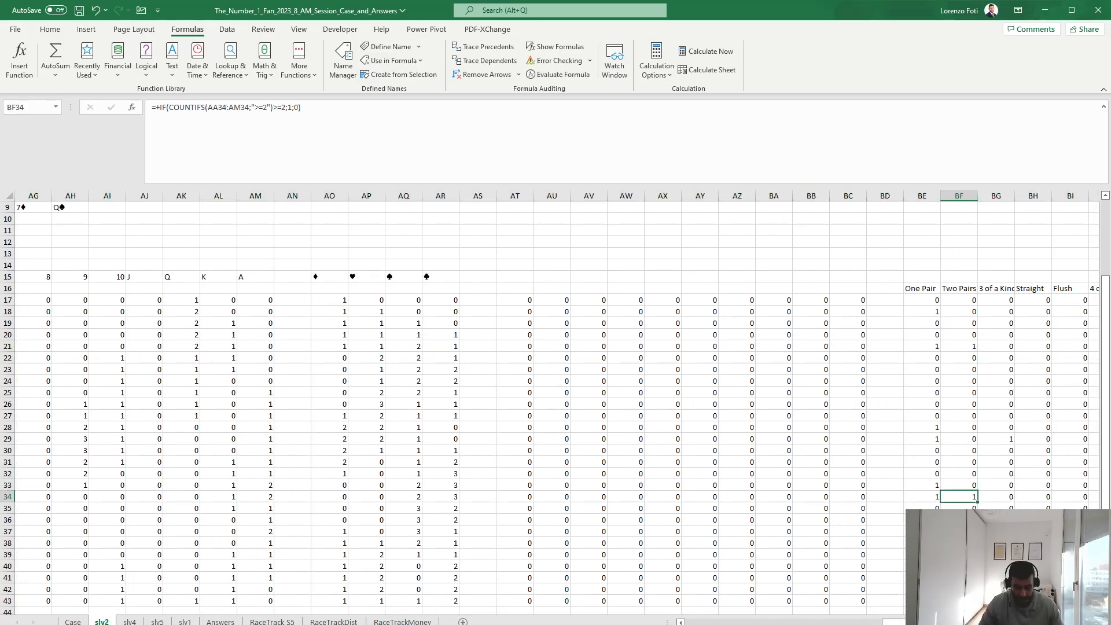
pyautogui.click(9, 497)
pyautogui.moveTo(894, 622); pyautogui.dragTo(962, 623)
# Review the row 17 formulas for 3 of a Kind, Straight, Flush and 4 of a Kind
pyautogui.click(857, 301)
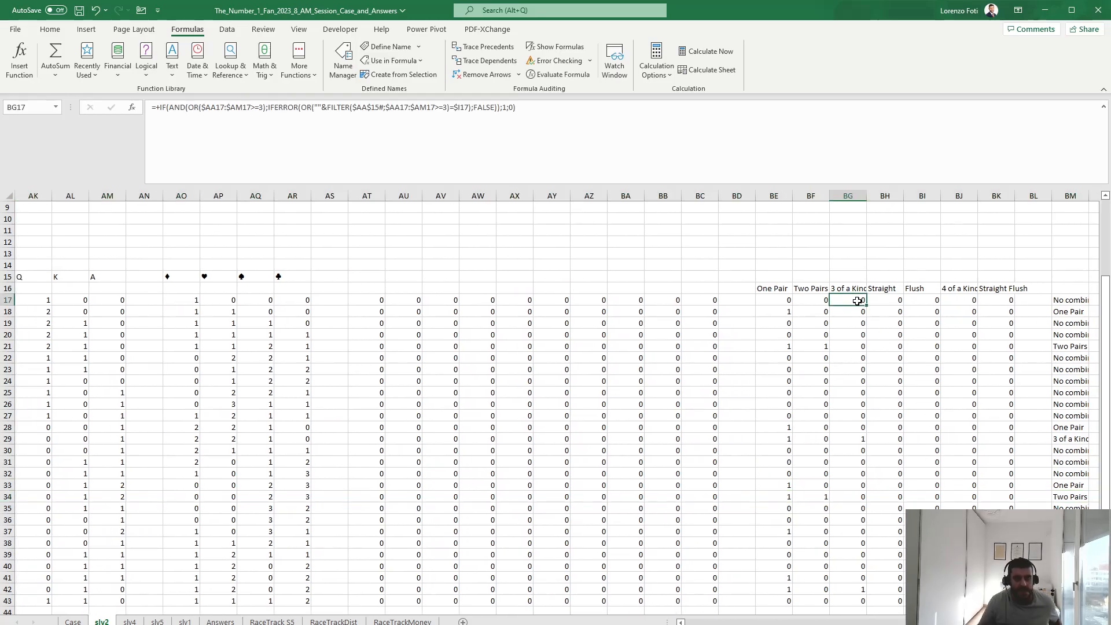
pyautogui.press('Right')
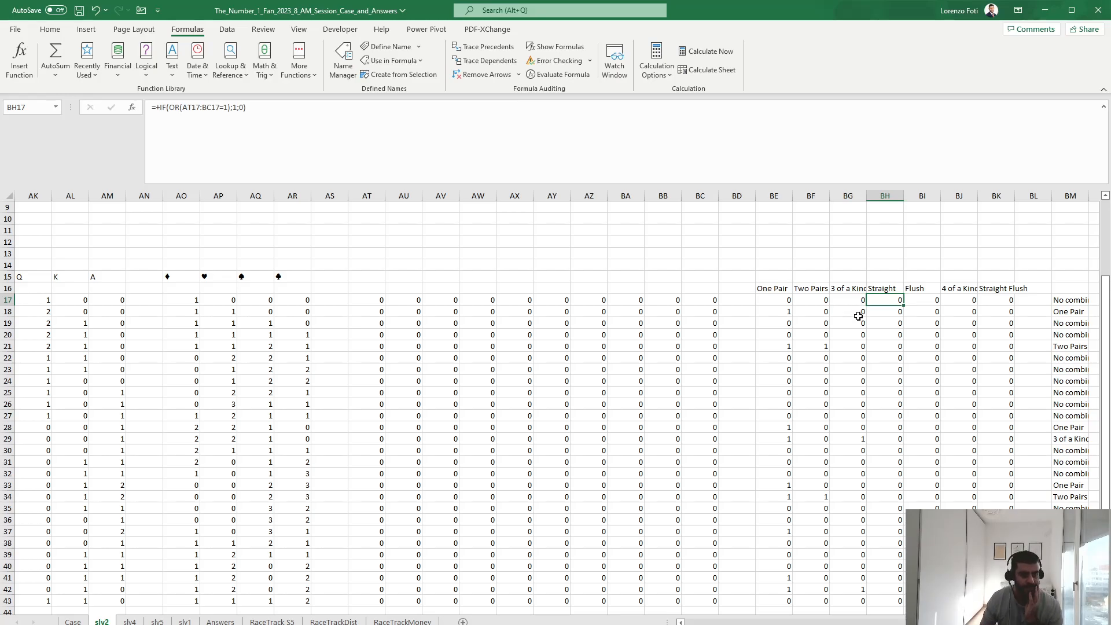
pyautogui.hscroll(-1, 555, 405)
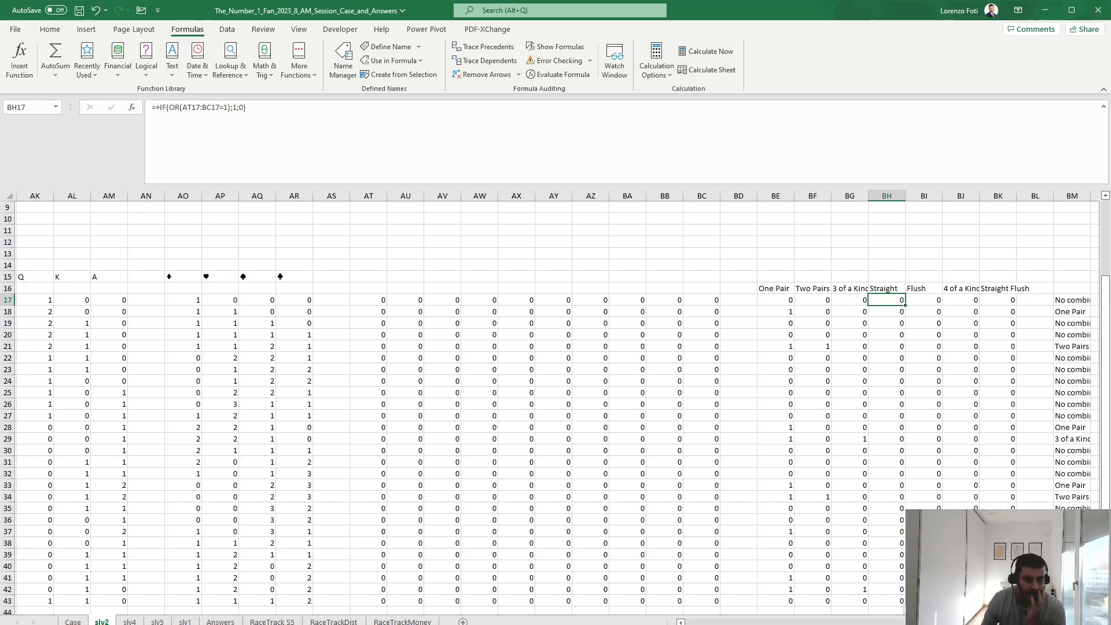
pyautogui.hscroll(1, 853, 554)
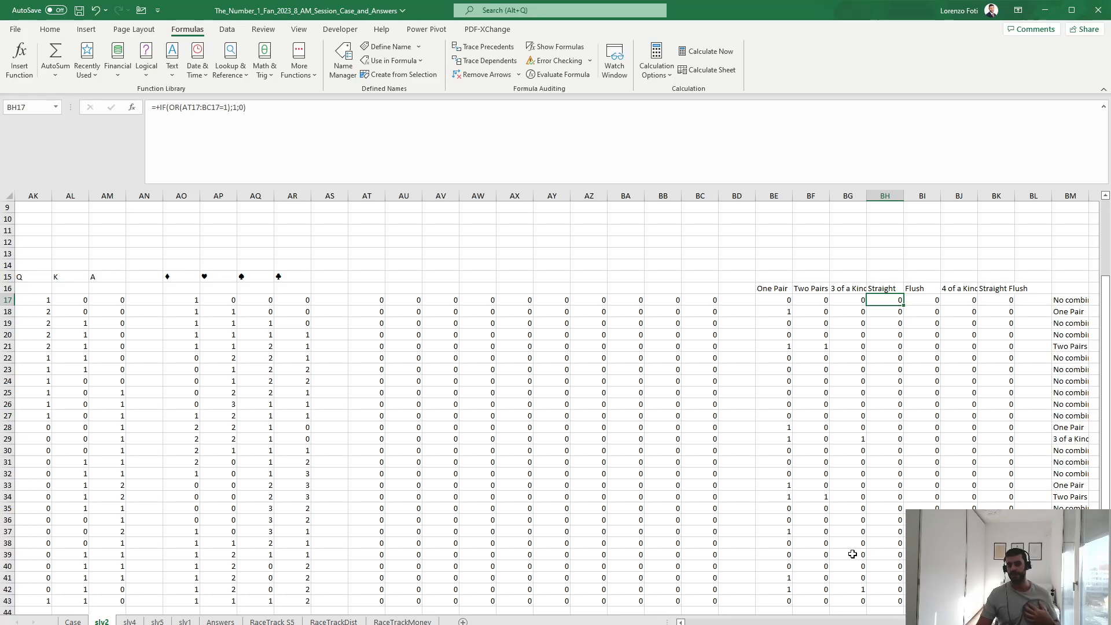
pyautogui.click(920, 298)
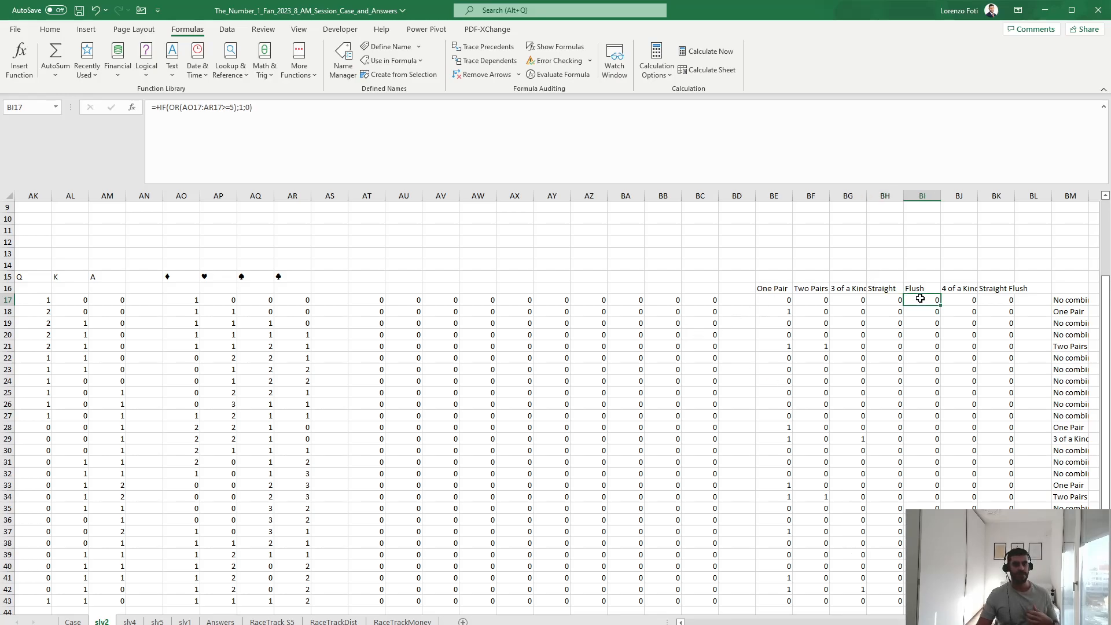
pyautogui.click(965, 298)
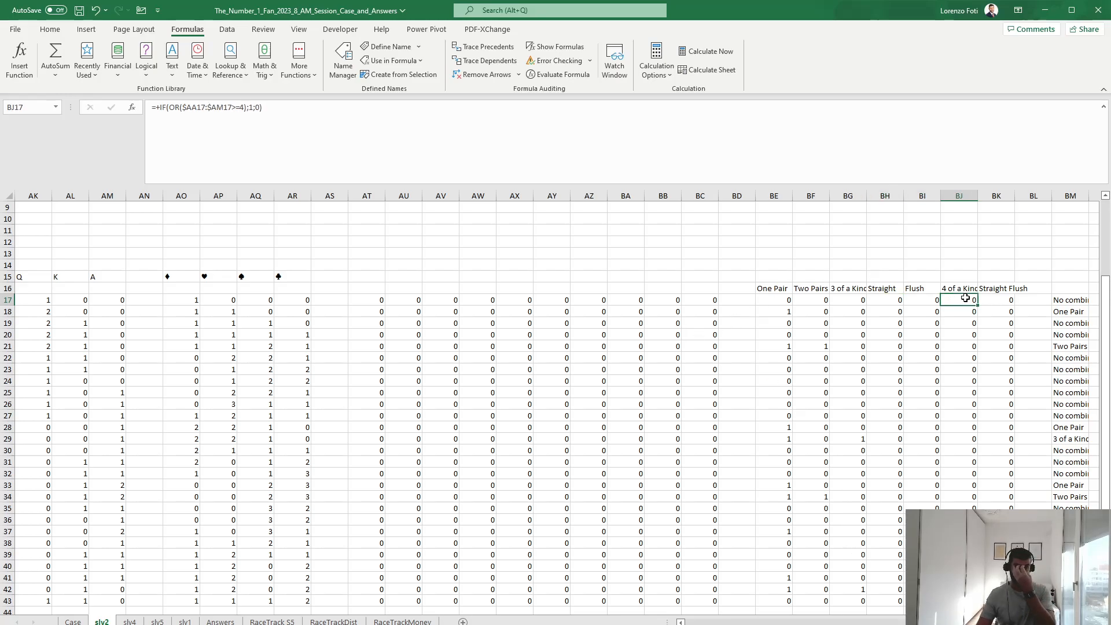
# Reuse the 3 of a Kind formula from BG17 in the 4 of a Kind cell BJ17 and change both count thresholds to >=4
pyautogui.click(850, 301)
pyautogui.hotkey('ctrl', 'c')
pyautogui.press('Right')
pyautogui.press('Right')
pyautogui.press('Right')
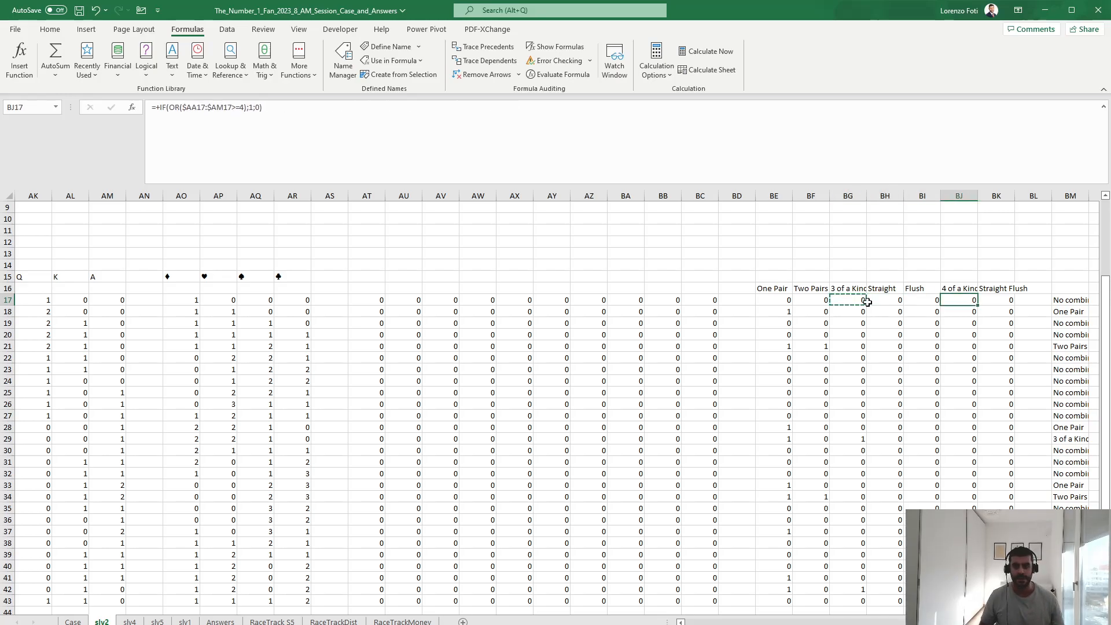
pyautogui.hotkey('ctrl', 'v')
pyautogui.press('Escape')
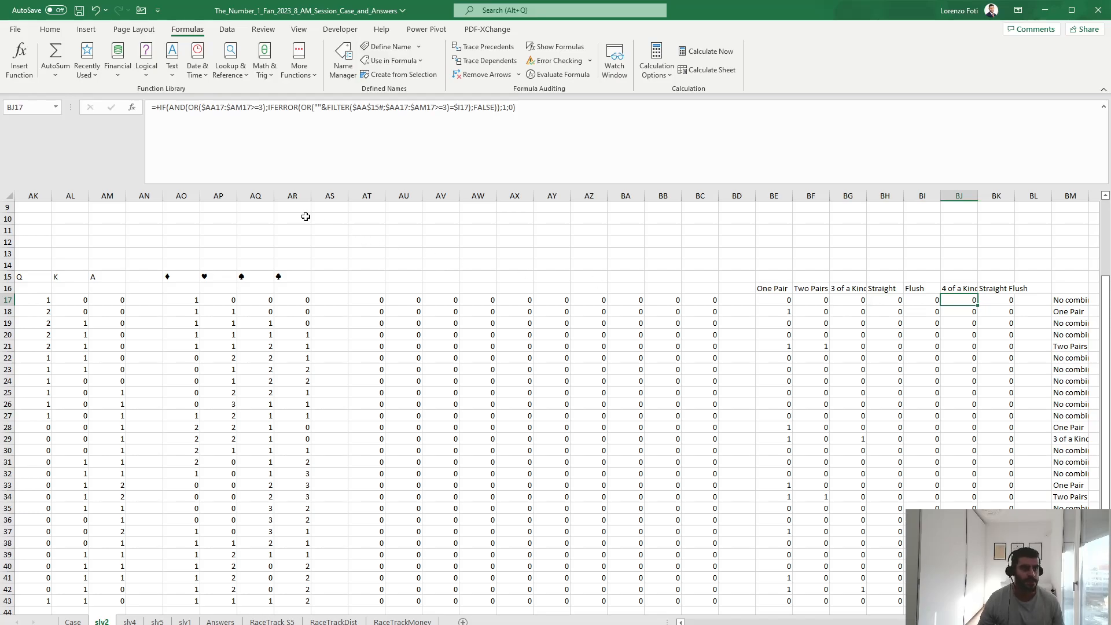
pyautogui.click(264, 107)
pyautogui.press('BackSpace')
pyautogui.write('4')
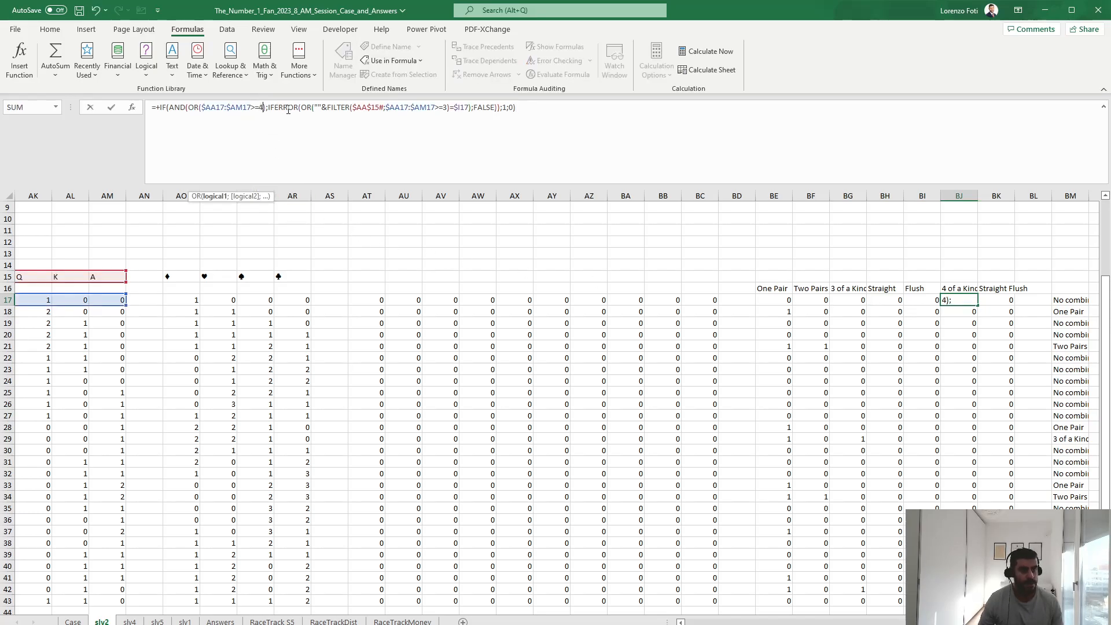
pyautogui.click(445, 106)
pyautogui.press('BackSpace')
pyautogui.write('4')
pyautogui.hotkey('ctrl', 'Return')
# Copy the 4 of a Kind formula from BJ17 down the rest of its column
pyautogui.hotkey('ctrl', 'c')
pyautogui.press('Down')
pyautogui.hotkey('ctrl', 'shift', 'Down')
pyautogui.hotkey('ctrl', 'v')
pyautogui.press('Escape')
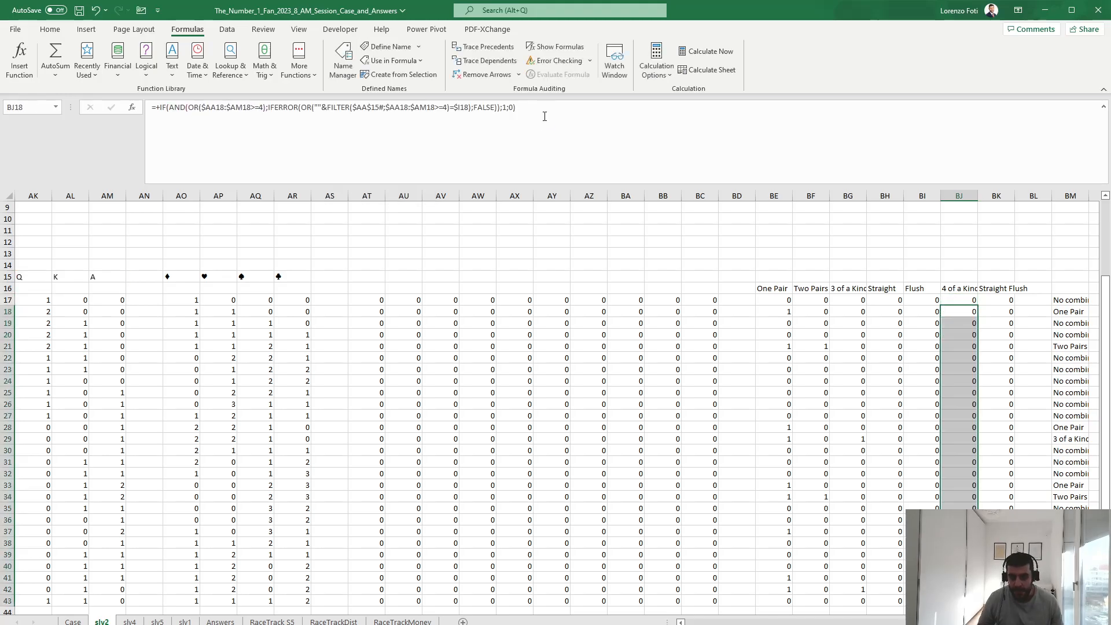
# Start a running score in BO17 that adds the points in BN17 to the cell above with =+BO16+BN17
pyautogui.press('Up')
pyautogui.press('Right')
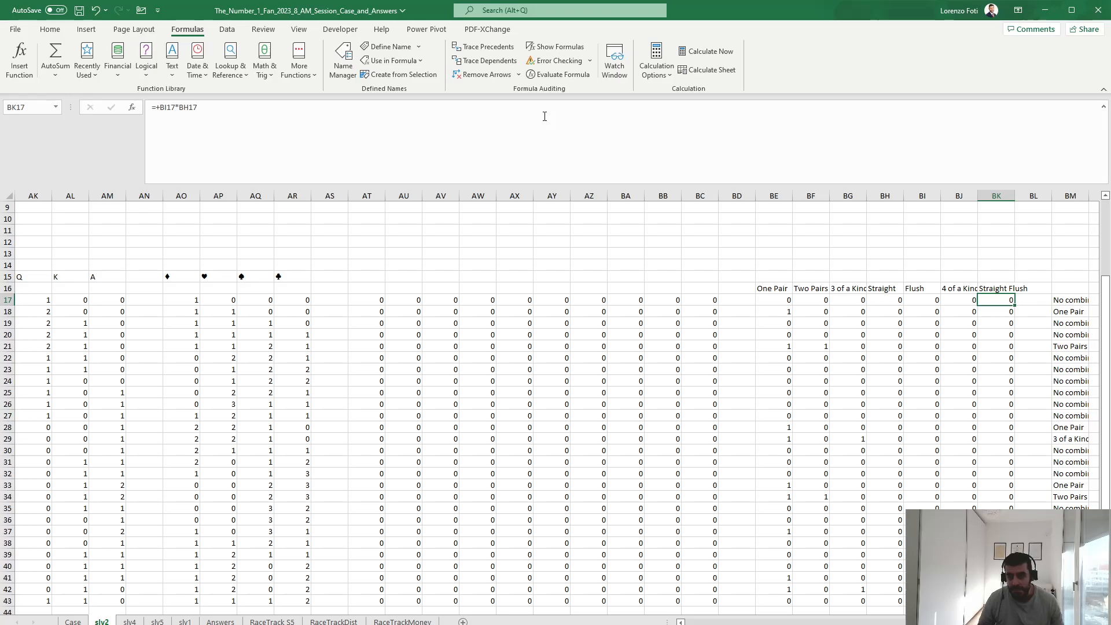
pyautogui.press('Right')
pyautogui.press('Right')
pyautogui.press('Right')
pyautogui.press('Right')
pyautogui.press('Left')
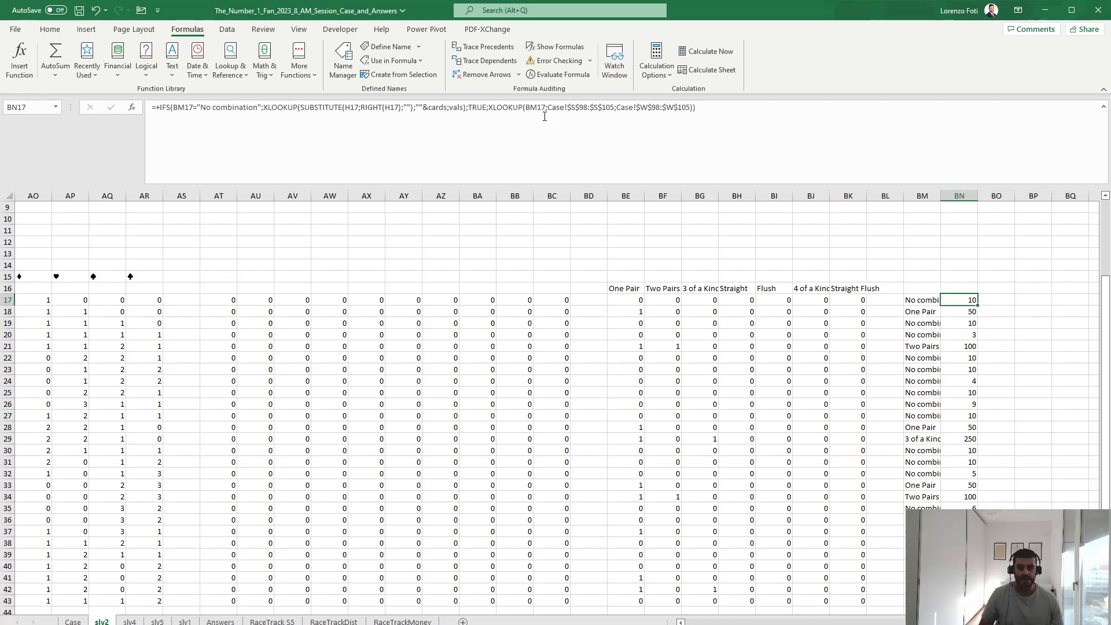
pyautogui.press('Right')
pyautogui.write('+')
pyautogui.press('Up')
pyautogui.write('+')
pyautogui.press('Left')
pyautogui.hotkey('ctrl', 'Return')
# Fill the running score formula from BO17 down to BO43
pyautogui.press('Left')
pyautogui.hotkey('ctrl', 'Down')
pyautogui.press('Right')
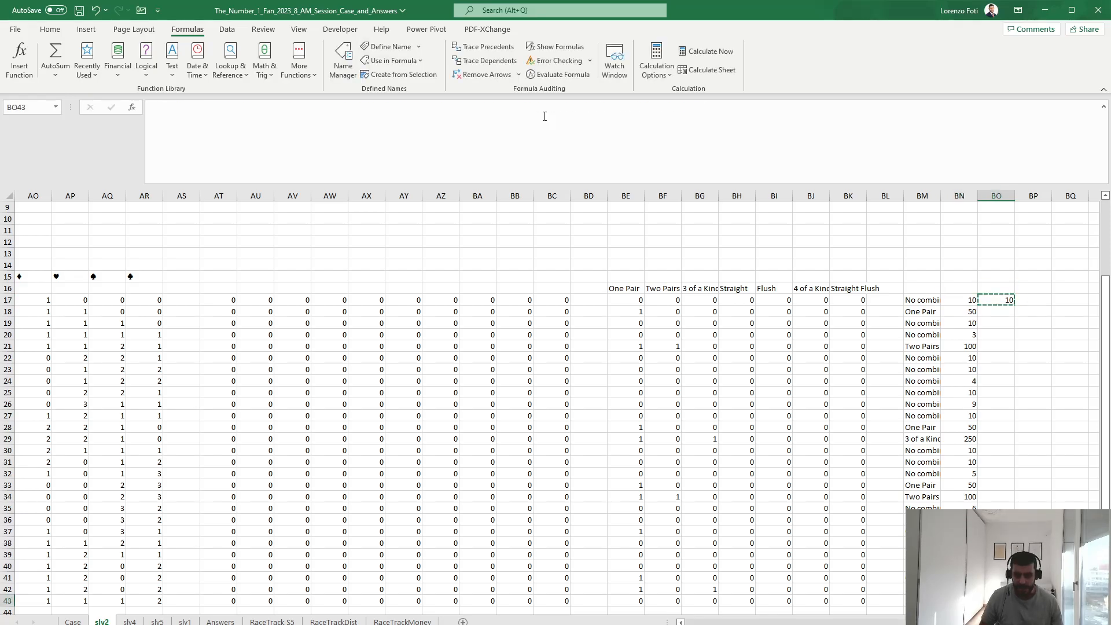
pyautogui.hotkey('ctrl', 'shift', 'Up')
pyautogui.hotkey('ctrl', 'd')
# Compare the running scores in slv2 column BO with the Example2 walkthrough on the Case sheet
pyautogui.hotkey('ctrl', 'pageup')
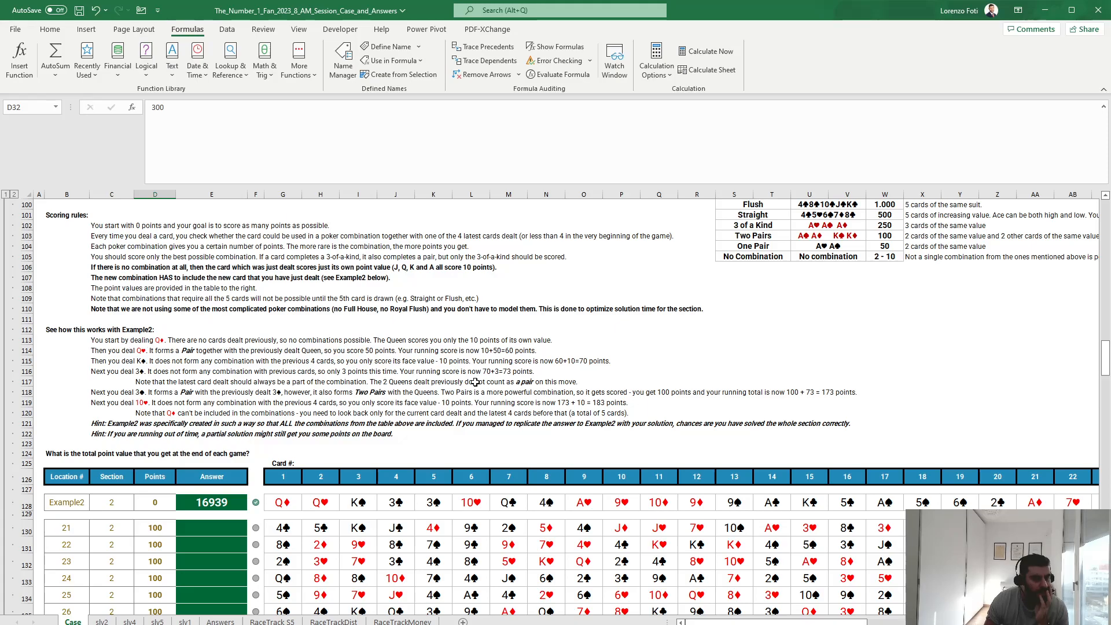
pyautogui.click(102, 622)
pyautogui.click(1006, 335)
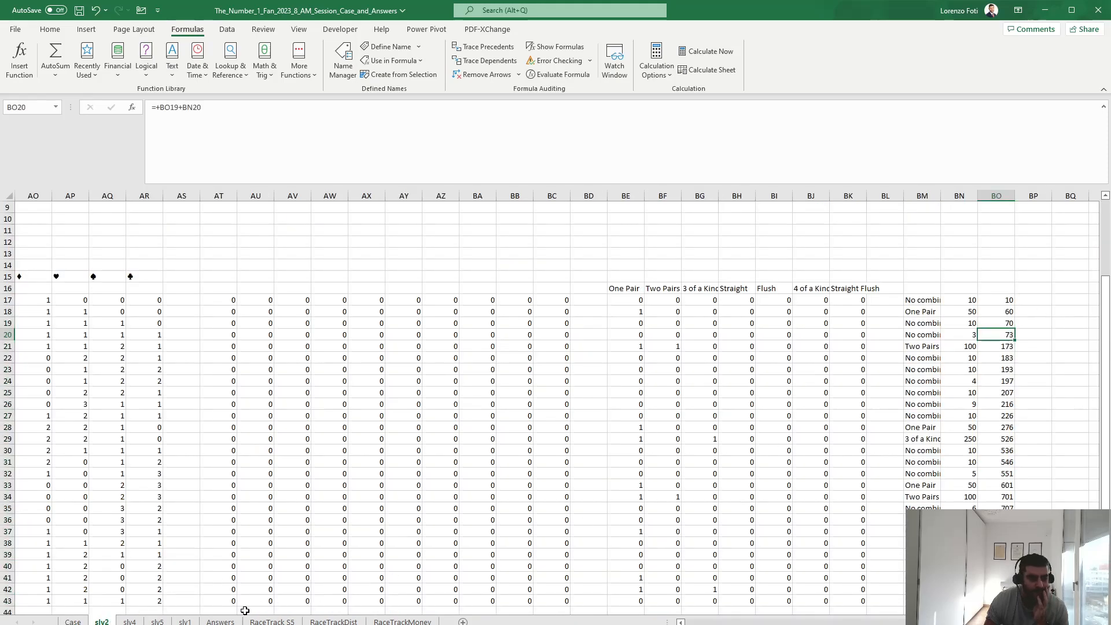
pyautogui.click(73, 621)
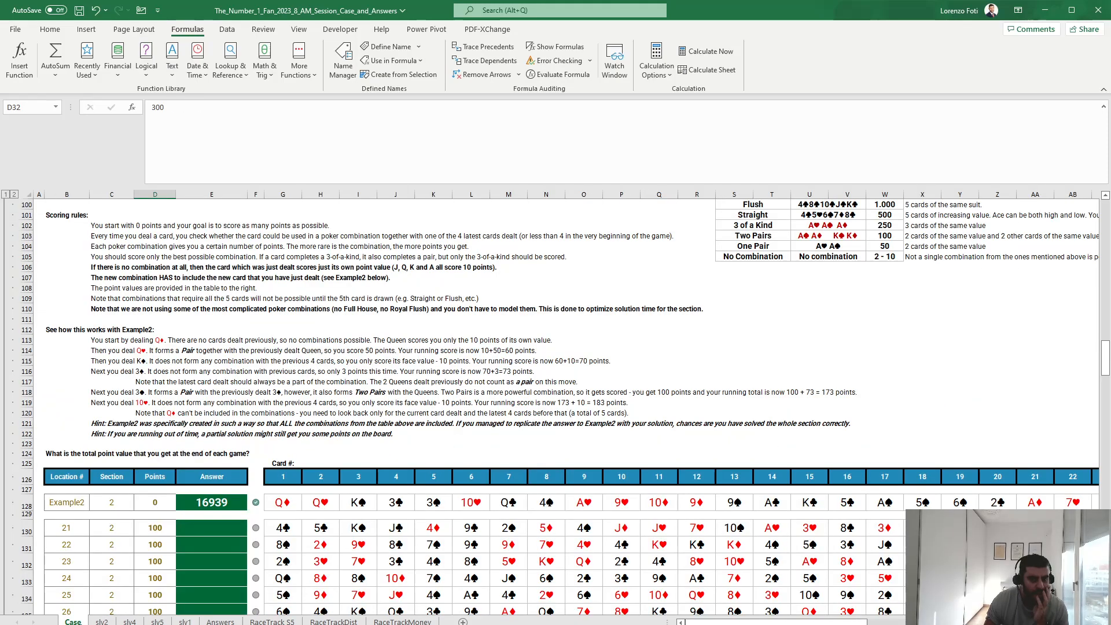
pyautogui.click(102, 621)
pyautogui.click(1006, 356)
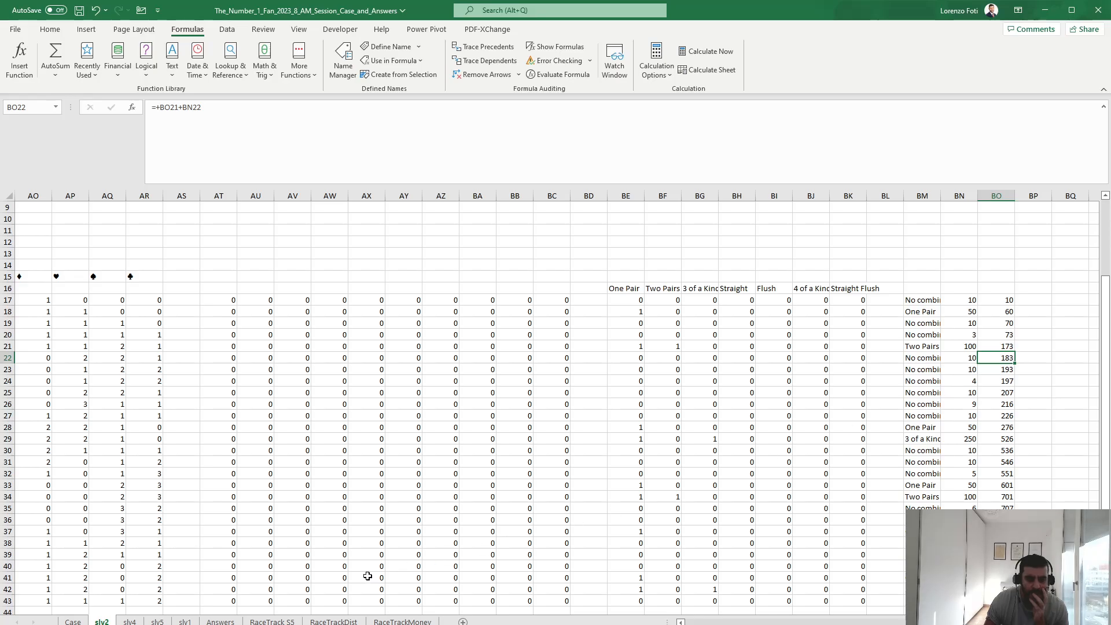
pyautogui.click(81, 621)
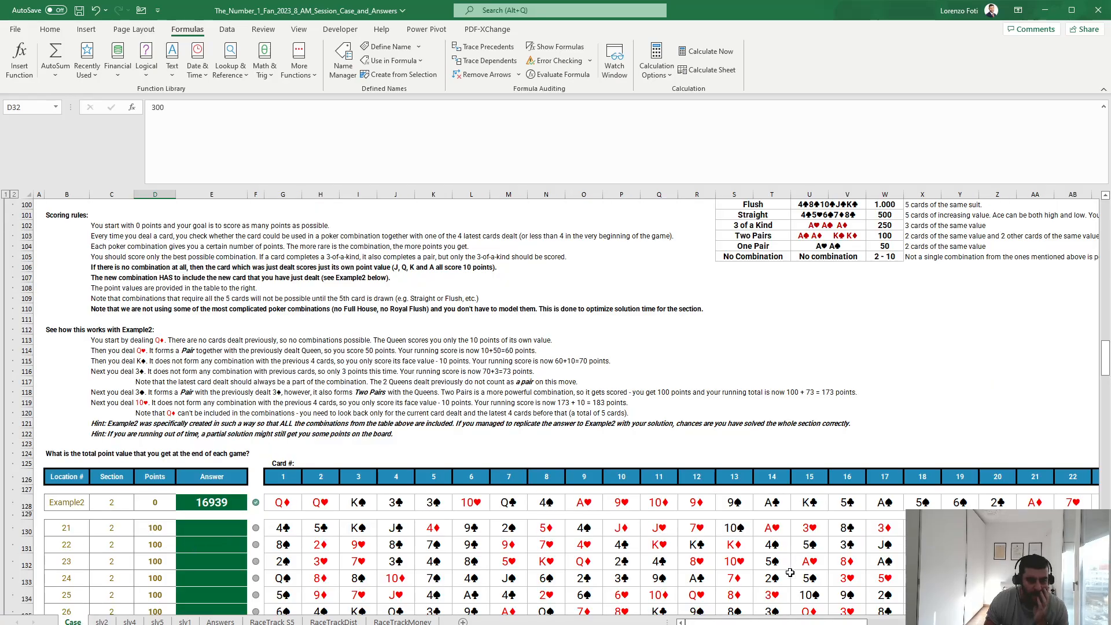
# Examine the Example2 card row on the Case sheet across the blank columns AH:AI to find where card 52 sits
pyautogui.moveTo(782, 622); pyautogui.dragTo(863, 622)
pyautogui.click(541, 506)
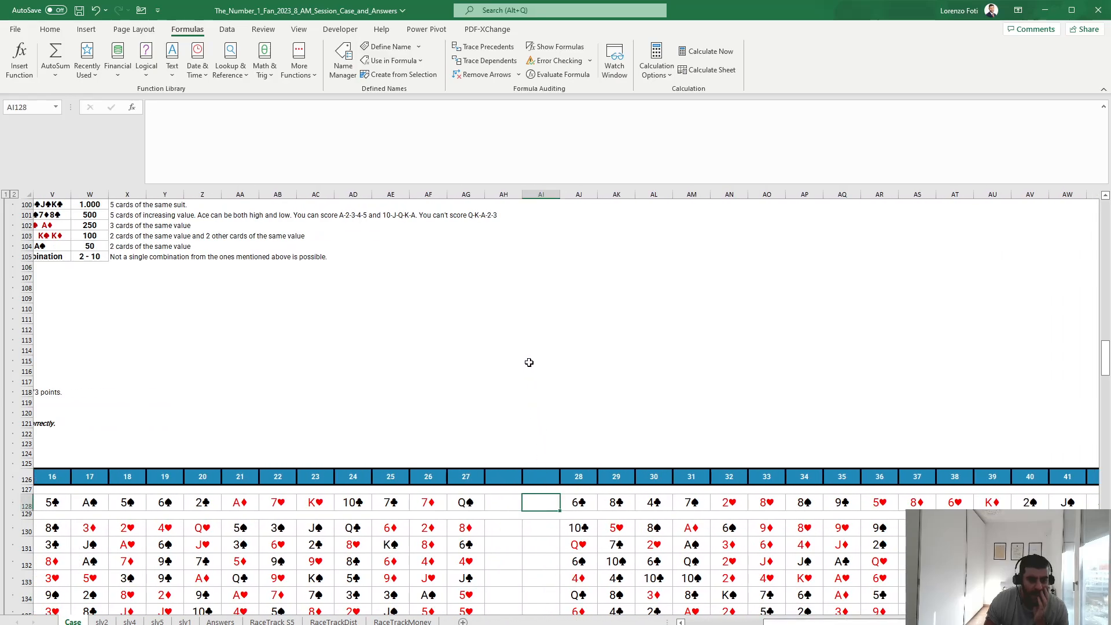
pyautogui.scroll(20, 533, 288)
pyautogui.scroll(-20, 538, 301)
pyautogui.scroll(-8, 541, 325)
pyautogui.scroll(20, 541, 325)
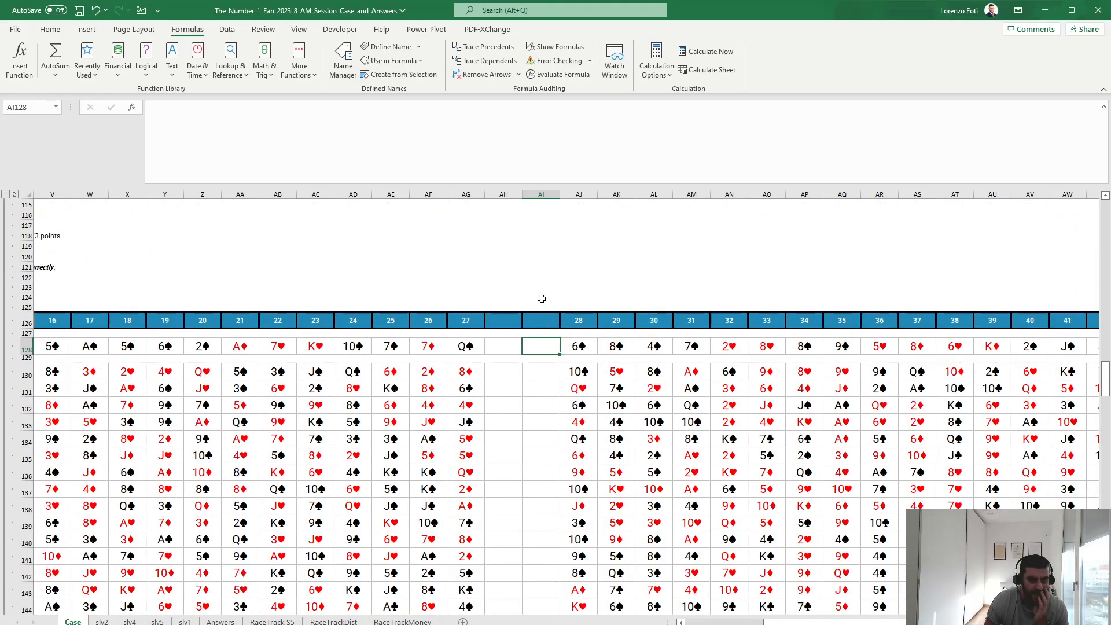
pyautogui.moveTo(541, 194); pyautogui.dragTo(520, 193)
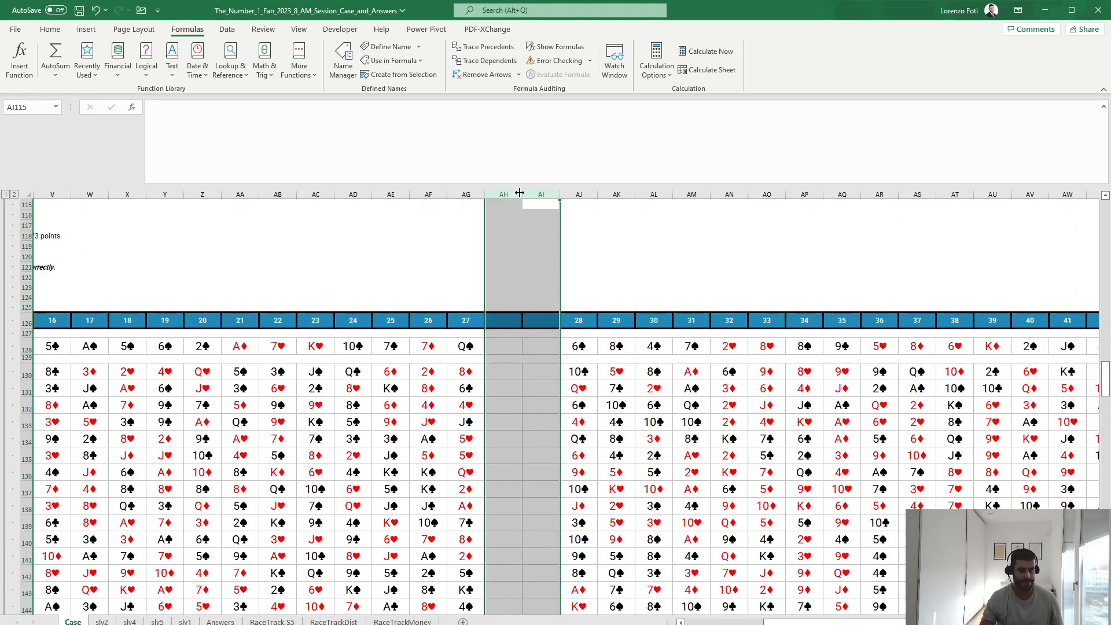
pyautogui.click(763, 344)
pyautogui.hotkey('ctrl', 'Right')
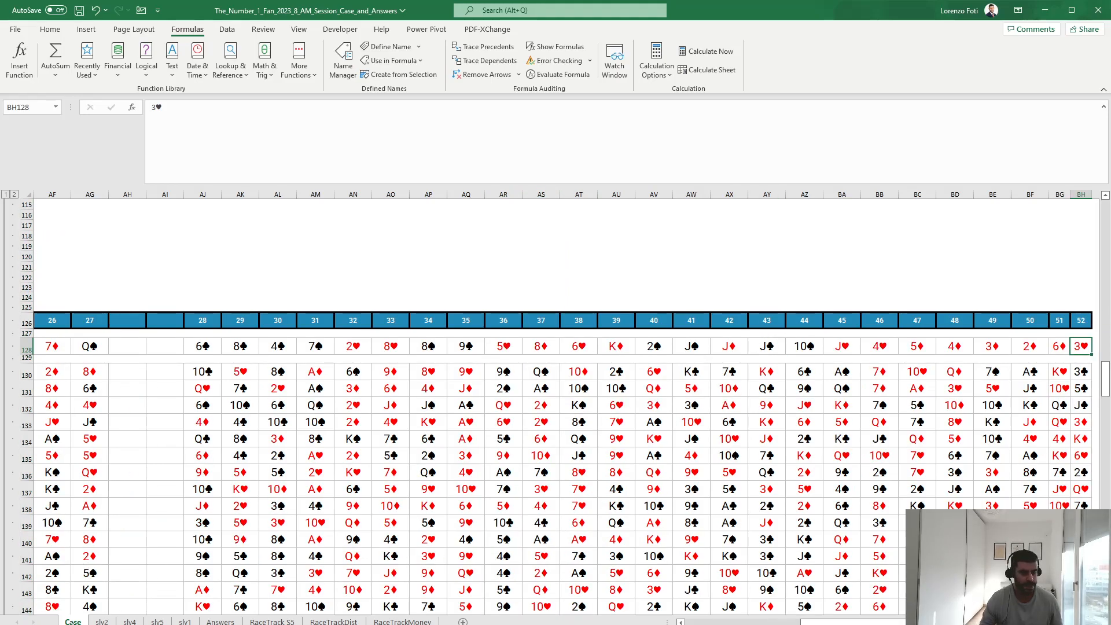
# Extend the XLOOKUP return range in slv2 cell H9 to Case!G:BH, covering all the dealt cards
pyautogui.click(99, 622)
pyautogui.click(280, 242)
pyautogui.hotkey('ctrl', 'Left')
pyautogui.press('Right')
pyautogui.press('Right')
pyautogui.press('Right')
pyautogui.press('Right')
pyautogui.press('Right')
pyautogui.press('Right')
pyautogui.press('Up')
pyautogui.press('Up')
pyautogui.press('Up')
pyautogui.scroll(1, 280, 242)
pyautogui.press('Right')
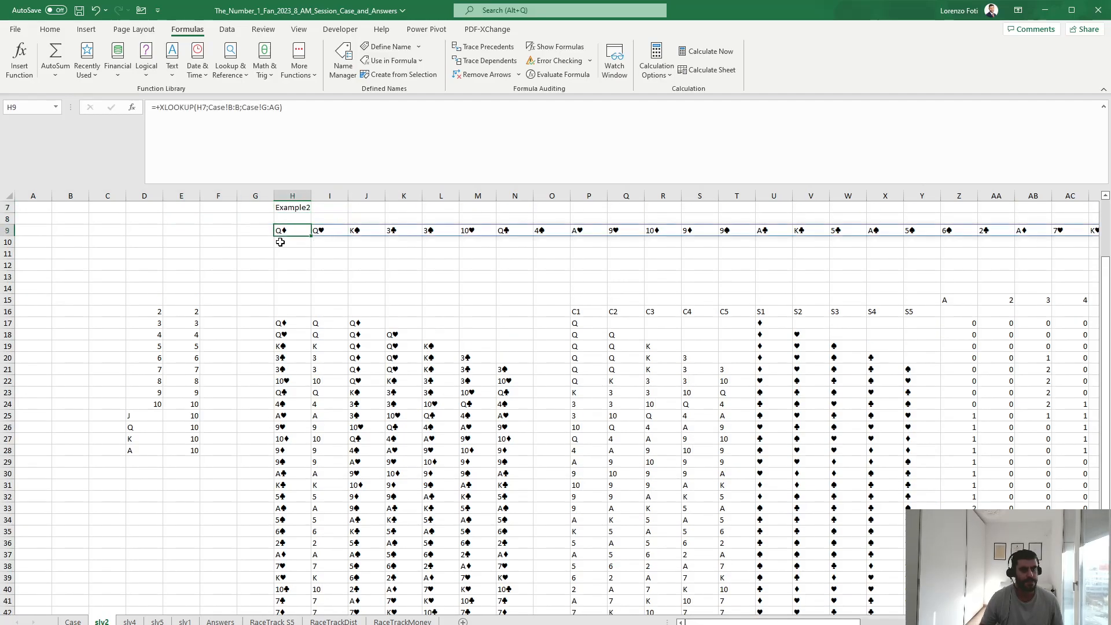
pyautogui.click(278, 107)
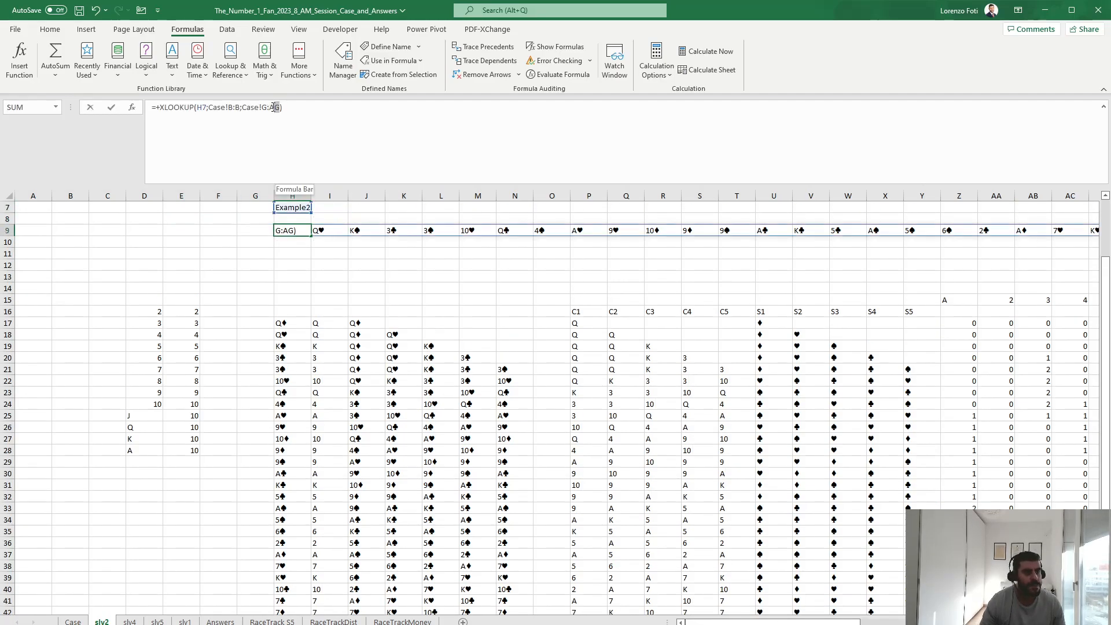
pyautogui.moveTo(272, 108); pyautogui.dragTo(305, 106)
pyautogui.write('BH')
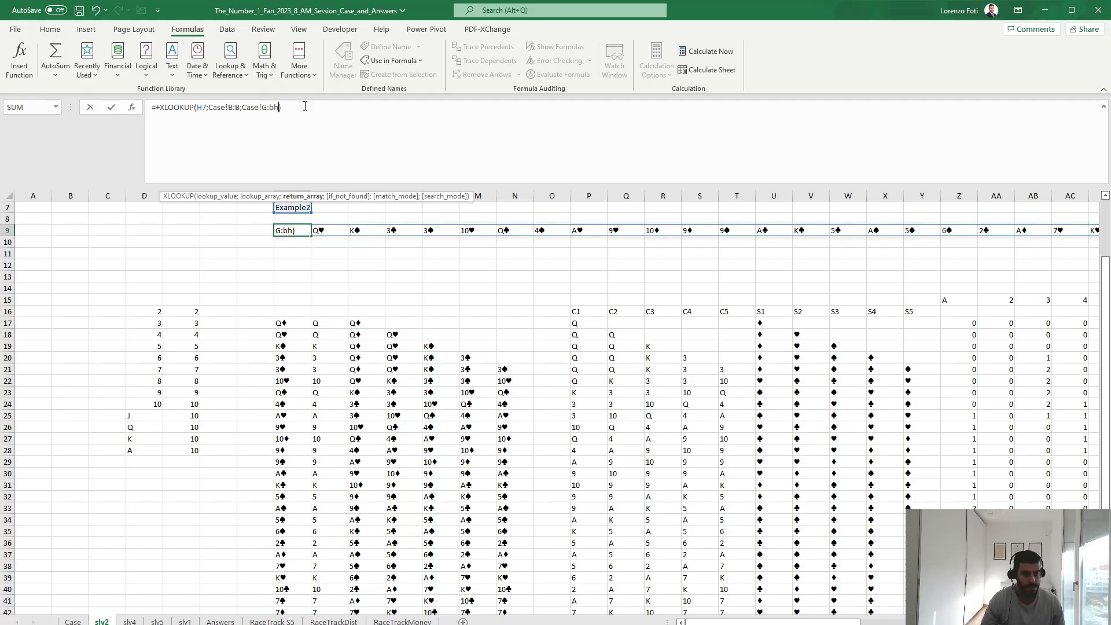
pyautogui.hotkey('ctrl', 'Return')
# Review the extended card row 9 in slv2 through column BI, checking the entries between the two blocks of cards
pyautogui.hotkey('ctrl', 'Right')
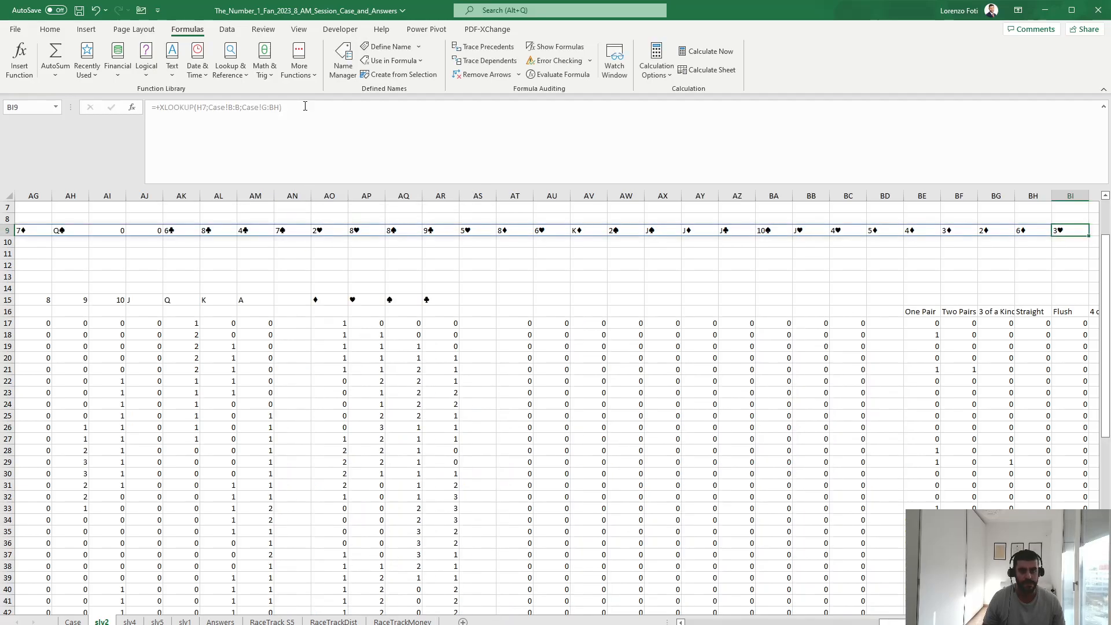
pyautogui.press('Left')
pyautogui.press('Left')
pyautogui.press('Left')
pyautogui.press('Left')
pyautogui.press('Left')
pyautogui.press('Left')
pyautogui.press('Left')
pyautogui.press('Left')
pyautogui.press('Left')
pyautogui.press('Left')
pyautogui.press('Left')
pyautogui.hotkey('ctrl', 'Left')
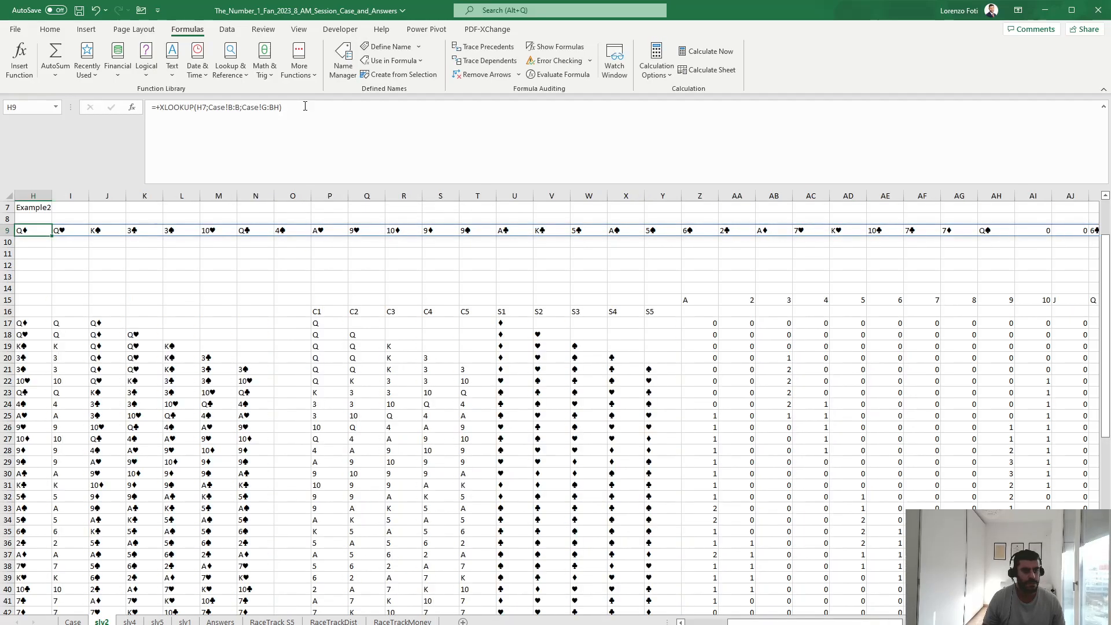
pyautogui.hotkey('ctrl', 'Left')
# Rewrite H17 as =+LET(x;TRANSPOSE(H9#);FILTER(x;x<>0)) to list the cards vertically without the empty entries
pyautogui.click(304, 321)
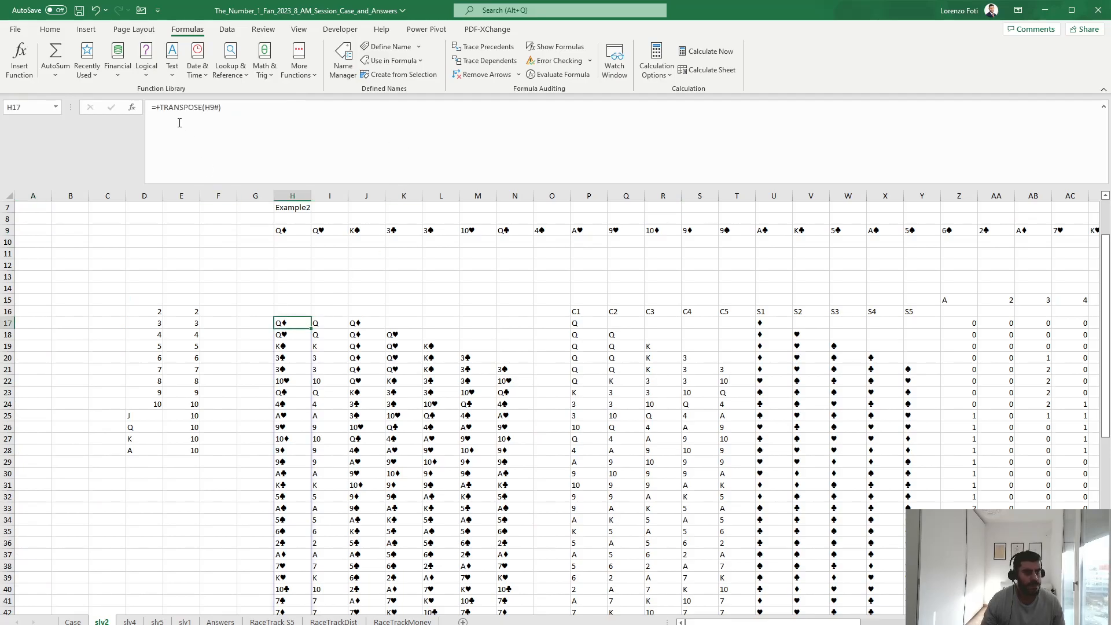
pyautogui.moveTo(221, 107); pyautogui.dragTo(166, 107)
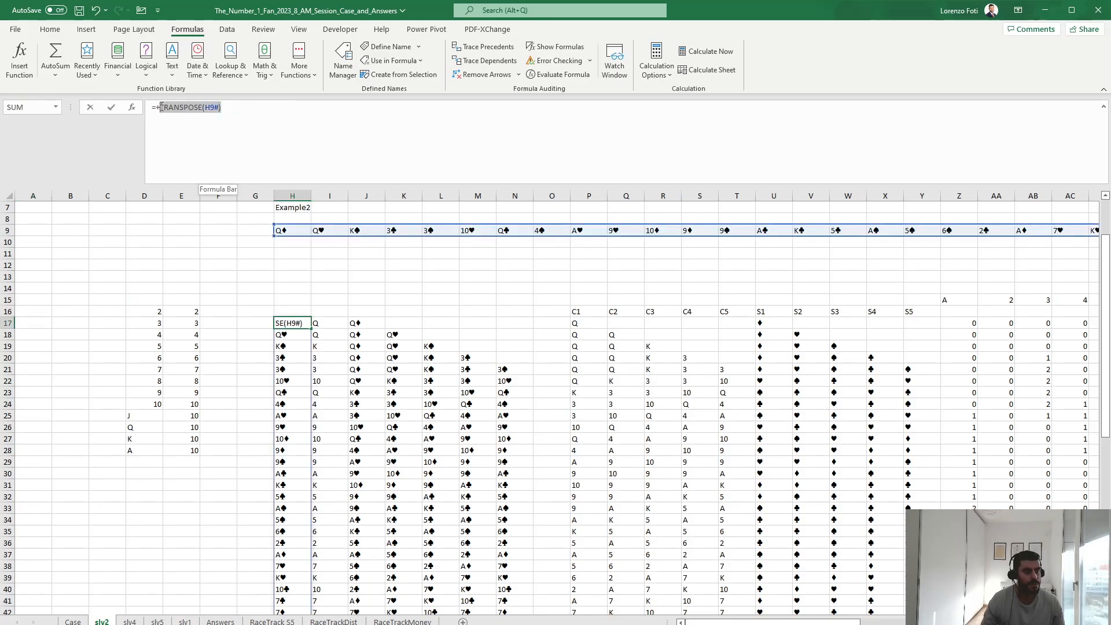
pyautogui.write('let(')
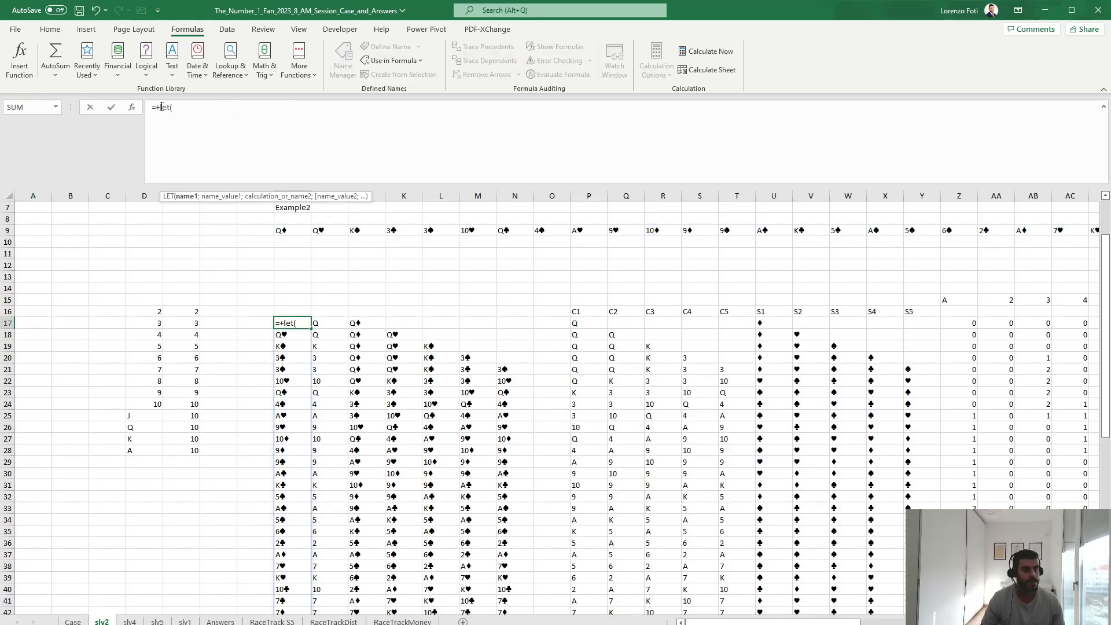
pyautogui.write('x;')
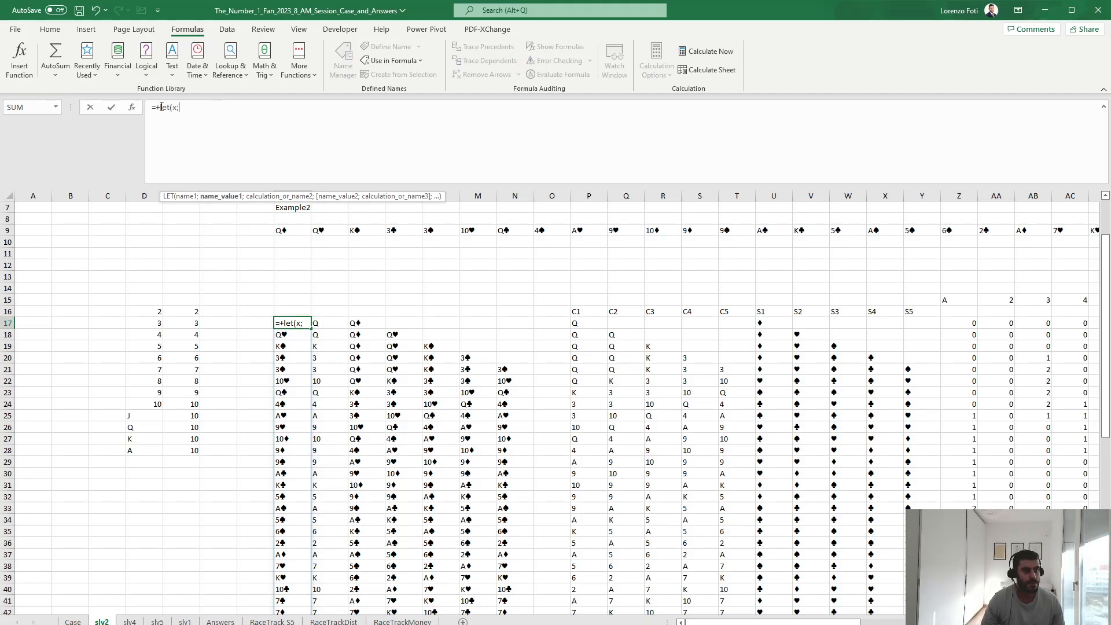
pyautogui.write('TRANSPOSE(')
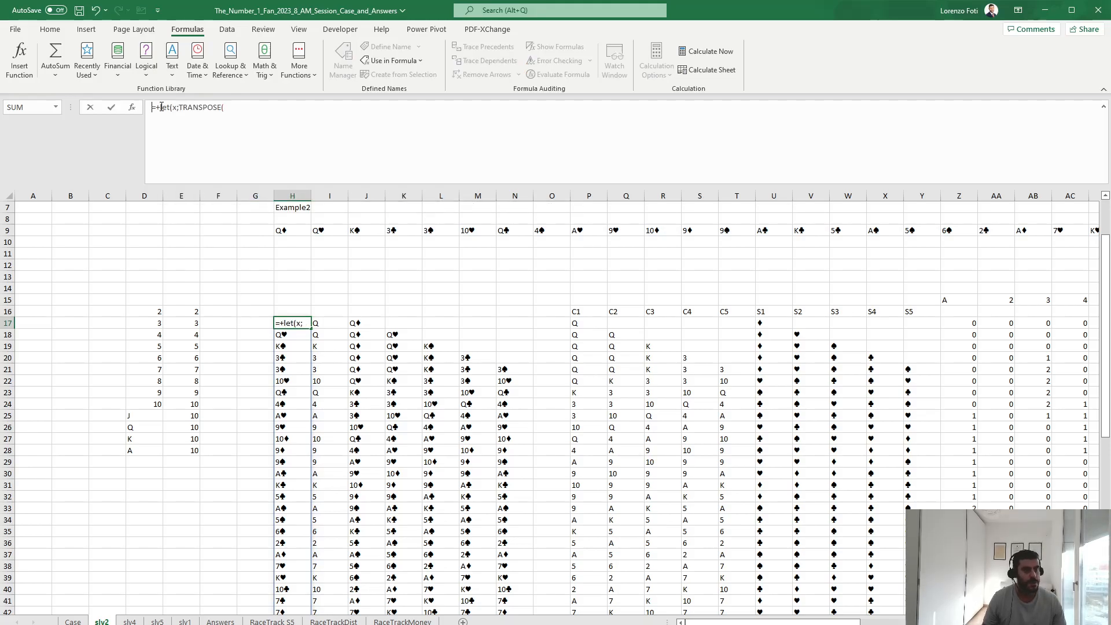
pyautogui.click(275, 231)
pyautogui.hscroll(10, 281, 231)
pyautogui.write(');')
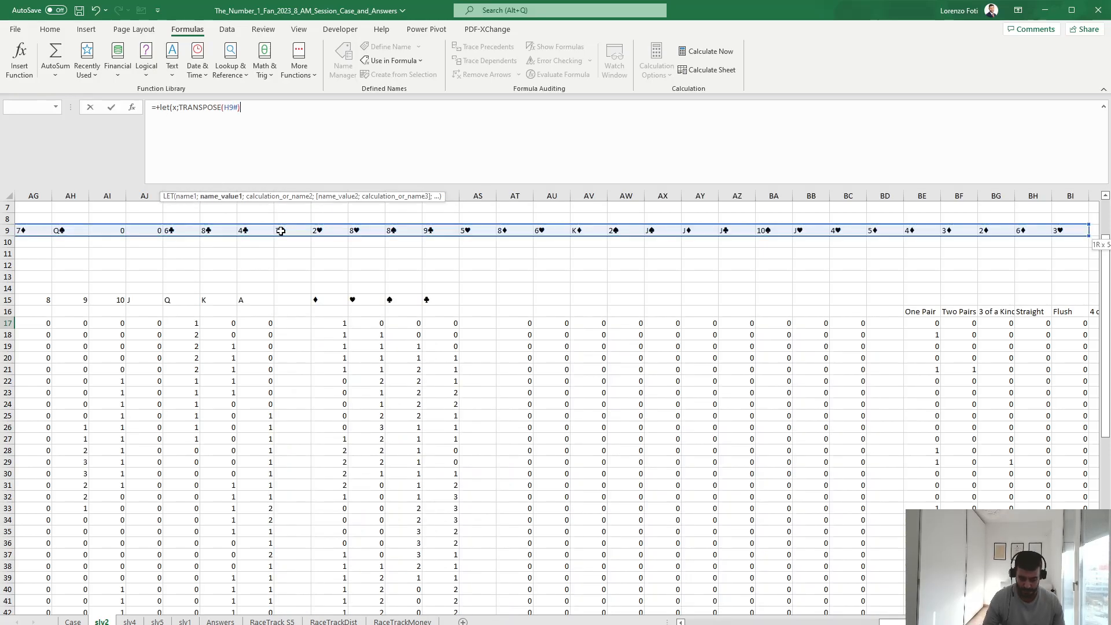
pyautogui.write('filter')
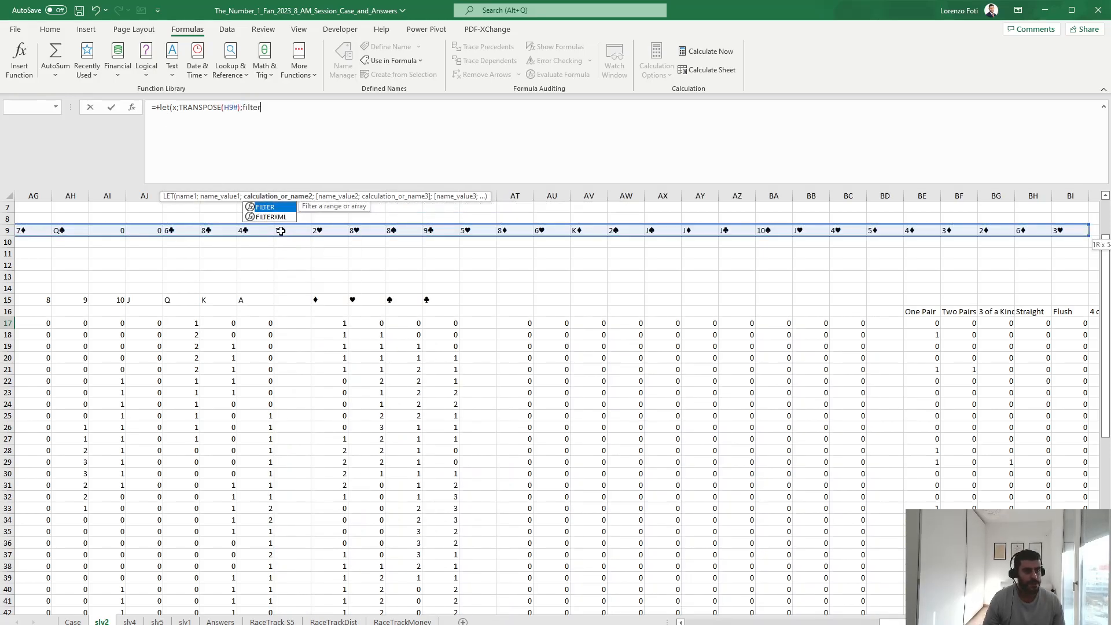
pyautogui.write('(x;x<')
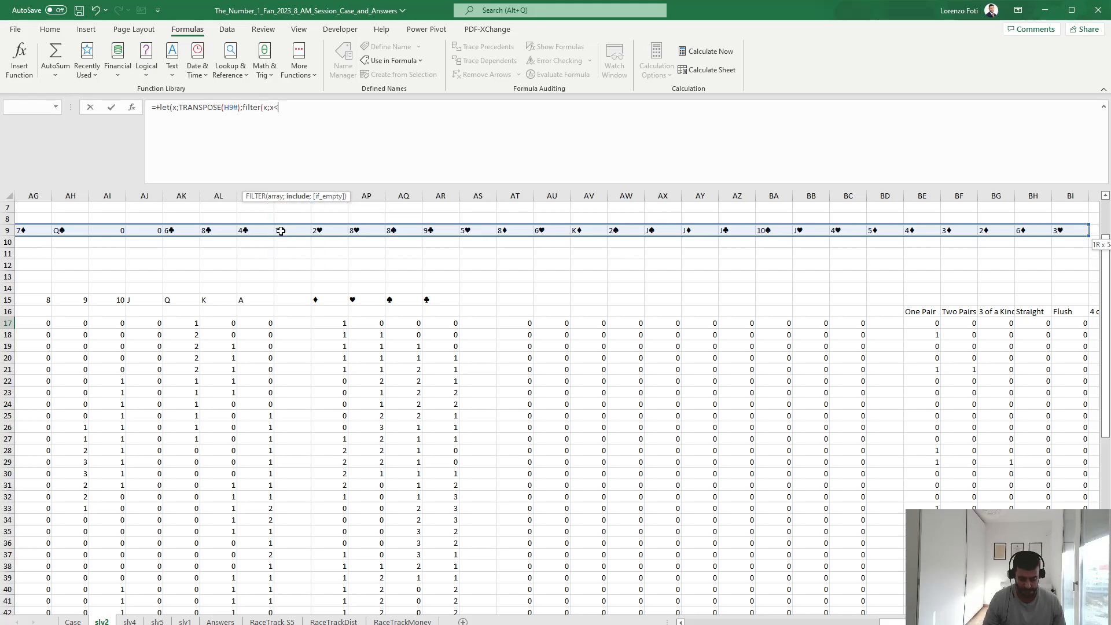
pyautogui.write('>0))')
pyautogui.press('Return')
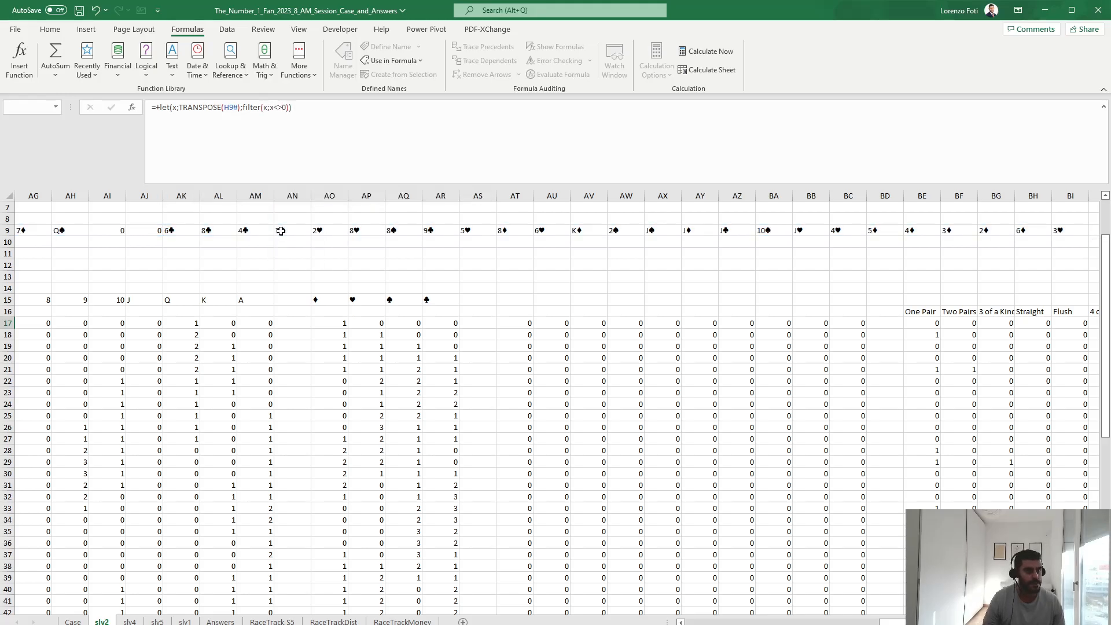
# Copy the row 43 formulas from column I through BO down to row 68, alongside the rest of the card list
pyautogui.hotkey('ctrl', 'shift', 'Down')
pyautogui.hotkey('ctrl', 'shift', 'Up')
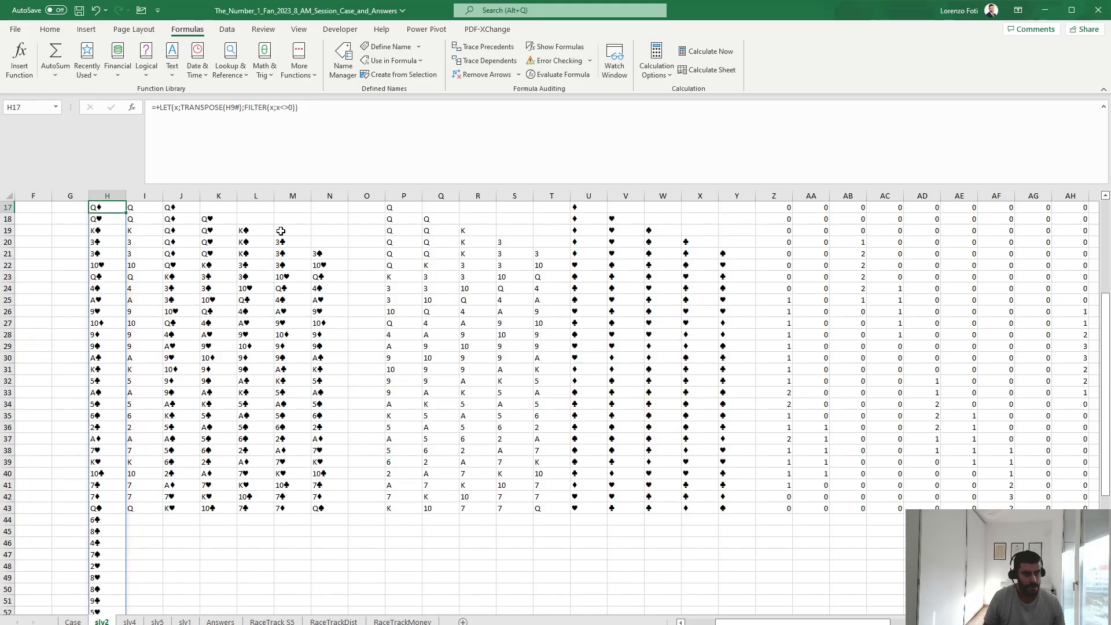
pyautogui.hotkey('ctrl', 'shift', 'Down')
pyautogui.hotkey('ctrl', 'Up')
pyautogui.hotkey('ctrl', 'Down')
pyautogui.press('Down')
pyautogui.press('Down')
pyautogui.press('Down')
pyautogui.press('Down')
pyautogui.press('Down')
pyautogui.press('Down')
pyautogui.press('Down')
pyautogui.press('Down')
pyautogui.press('Down')
pyautogui.press('Down')
pyautogui.press('Down')
pyautogui.press('Down')
pyautogui.press('Down')
pyautogui.press('Down')
pyautogui.press('Down')
pyautogui.press('Down')
pyautogui.press('Down')
pyautogui.press('Down')
pyautogui.press('Down')
pyautogui.press('Down')
pyautogui.press('Down')
pyautogui.press('Down')
pyautogui.press('Down')
pyautogui.press('Down')
pyautogui.press('Right')
pyautogui.press('Down')
pyautogui.press('Down')
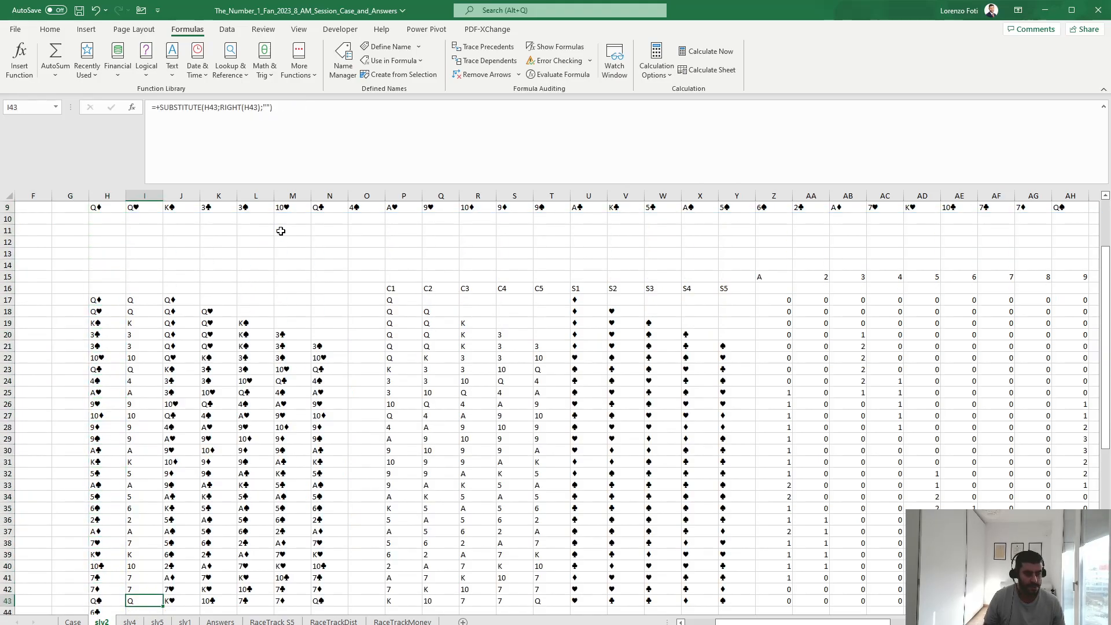
pyautogui.hotkey('shift', 'Right')
pyautogui.hotkey('shift', 'Right')
pyautogui.hotkey('shift', 'Right')
pyautogui.hotkey('shift', 'Right')
pyautogui.hotkey('shift', 'Right')
pyautogui.hotkey('shift', 'Right')
pyautogui.hotkey('shift', 'Right')
pyautogui.hotkey('shift', 'Right')
pyautogui.hotkey('shift', 'Right')
pyautogui.hotkey('shift', 'Right')
pyautogui.hotkey('shift', 'Right')
pyautogui.hotkey('shift', 'Right')
pyautogui.hotkey('shift', 'Right')
pyautogui.hotkey('shift', 'Right')
pyautogui.hotkey('shift', 'Right')
pyautogui.hotkey('shift', 'Right')
pyautogui.hotkey('shift', 'Right')
pyautogui.hotkey('shift', 'Right')
pyautogui.hotkey('shift', 'Right')
pyautogui.hotkey('shift', 'Right')
pyautogui.hotkey('shift', 'Right')
pyautogui.hotkey('shift', 'Right')
pyautogui.hotkey('shift', 'Right')
pyautogui.hotkey('shift', 'Right')
pyautogui.hotkey('shift', 'Right')
pyautogui.hotkey('shift', 'Right')
pyautogui.hotkey('shift', 'Right')
pyautogui.hotkey('shift', 'Right')
pyautogui.hotkey('shift', 'Right')
pyautogui.hotkey('shift', 'Right')
pyautogui.hotkey('shift', 'Right')
pyautogui.hotkey('shift', 'Right')
pyautogui.hotkey('shift', 'Right')
pyautogui.hotkey('shift', 'Right')
pyautogui.hotkey('shift', 'Right')
pyautogui.hotkey('shift', 'Right')
pyautogui.hotkey('shift', 'Right')
pyautogui.hotkey('shift', 'Right')
pyautogui.hotkey('shift', 'Right')
pyautogui.hotkey('shift', 'Right')
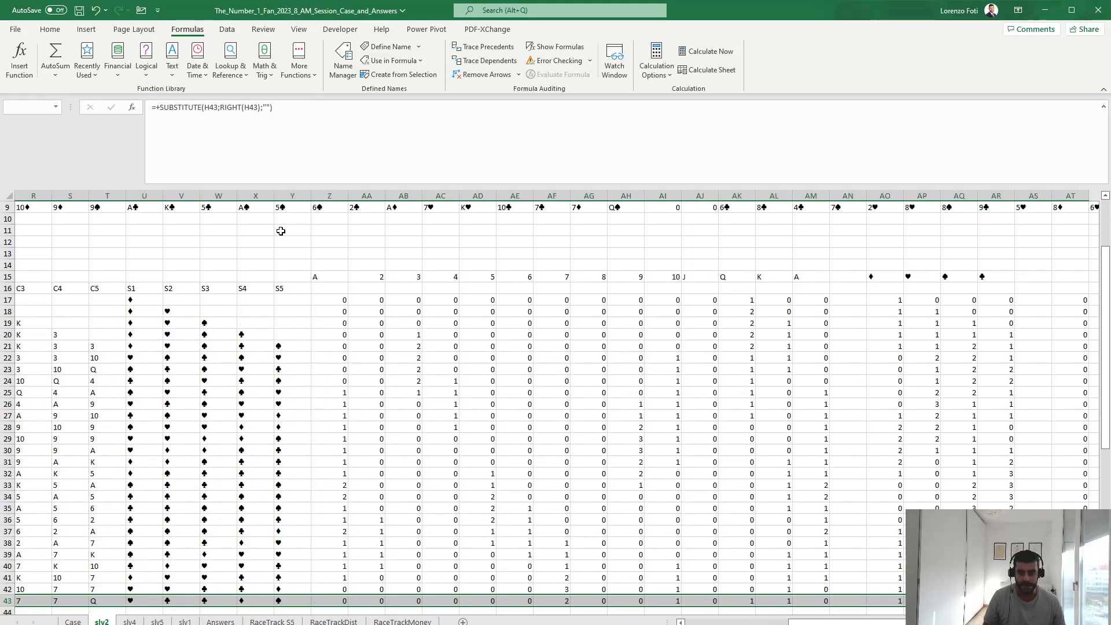
pyautogui.hotkey('shift', 'Right')
pyautogui.hotkey('shift', 'Right')
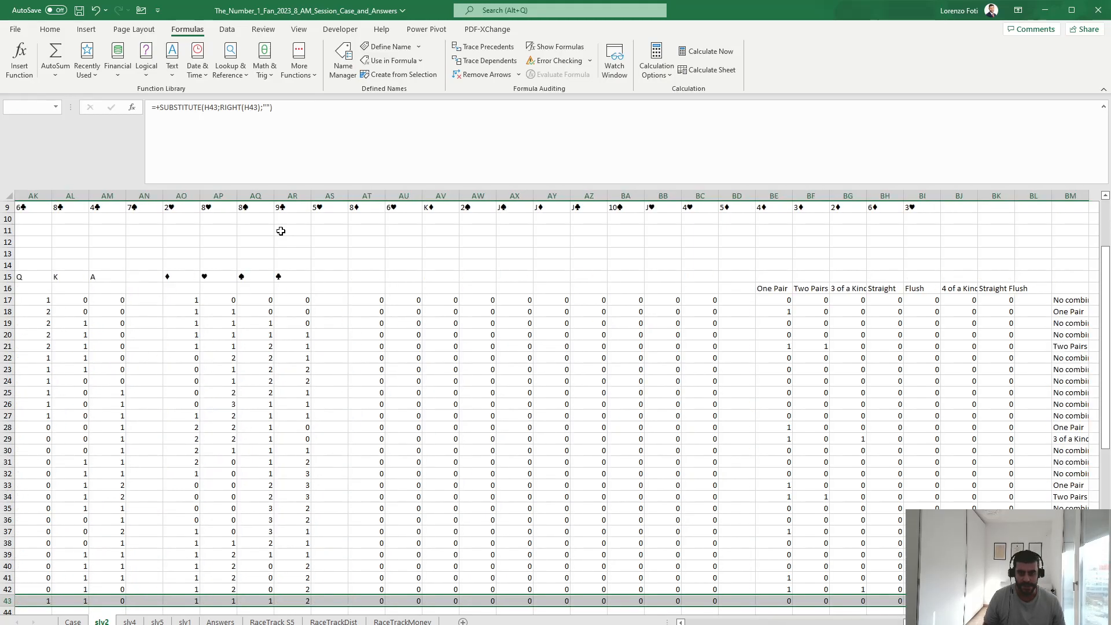
pyautogui.hotkey('shift', 'Right')
pyautogui.hotkey('shift', 'Right')
pyautogui.hotkey('ctrl', 'c')
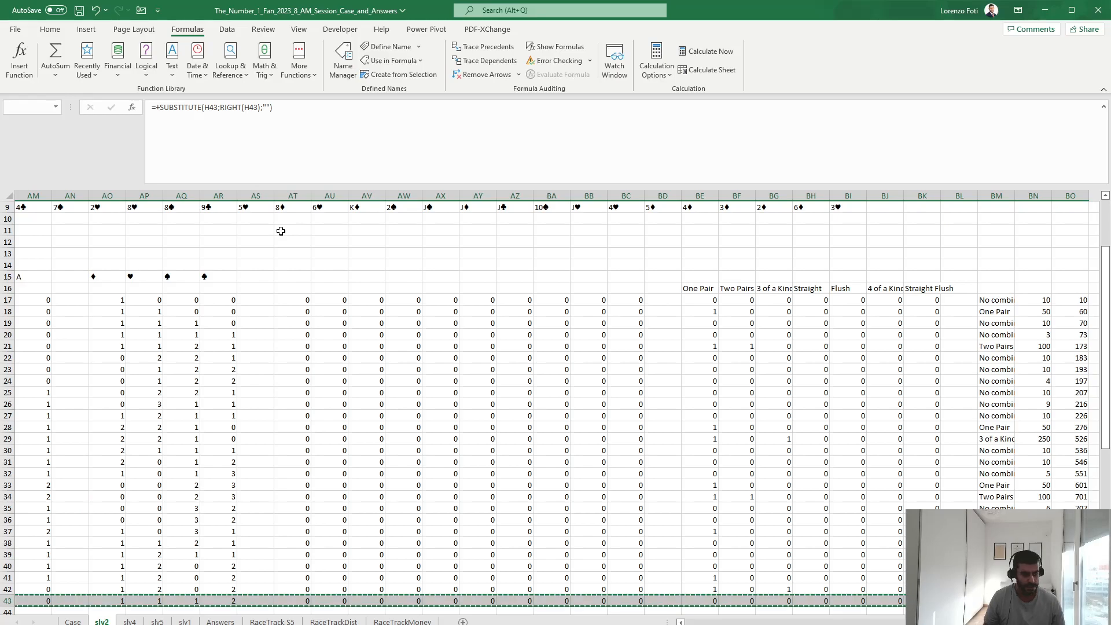
pyautogui.press('Home')
pyautogui.press('Right')
pyautogui.press('Right')
pyautogui.press('Right')
pyautogui.press('Right')
pyautogui.press('Right')
pyautogui.press('Right')
pyautogui.press('Right')
pyautogui.hotkey('ctrl', 'Down')
pyautogui.press('Right')
pyautogui.hotkey('ctrl', 'shift', 'Up')
pyautogui.hotkey('ctrl', 'v')
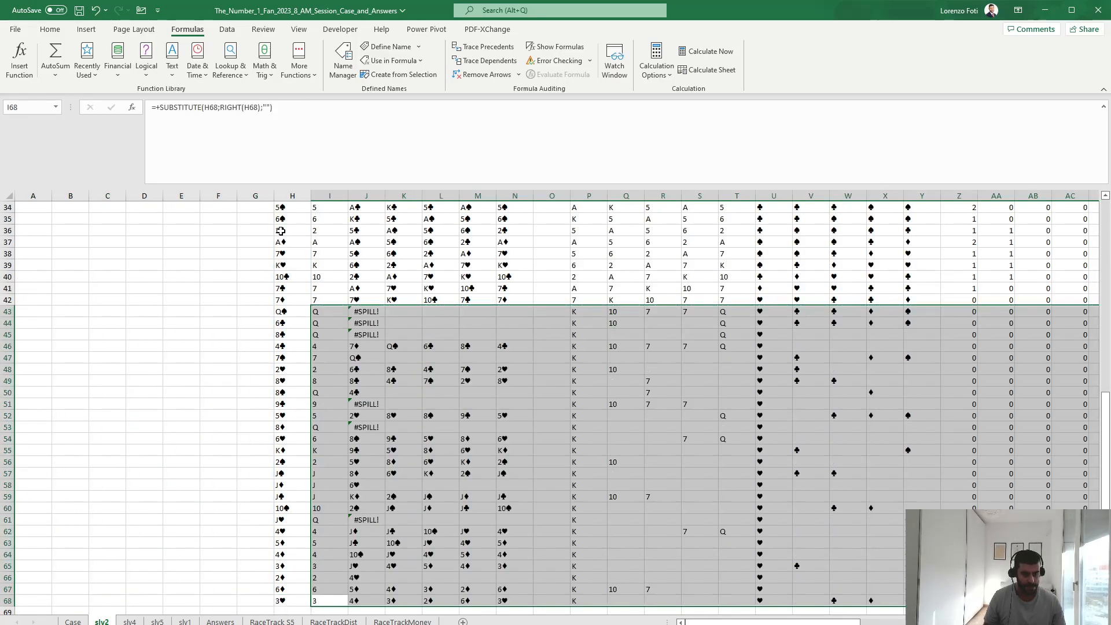
pyautogui.press('Right')
pyautogui.press('Up')
pyautogui.press('Up')
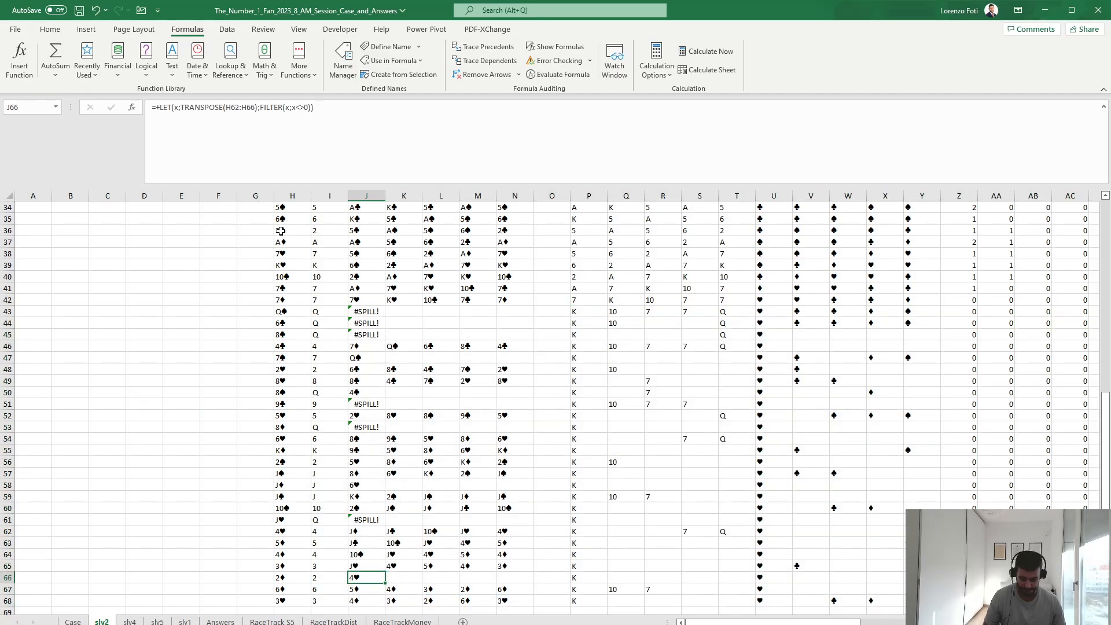
# Review the copied scoring formulas across row 66 of slv2, from the card columns through to the running score
pyautogui.press('Right')
pyautogui.press('Right')
pyautogui.press('Right')
pyautogui.press('Right')
pyautogui.press('Right')
pyautogui.press('Right')
pyautogui.press('Right')
pyautogui.press('Right')
pyautogui.press('Right')
pyautogui.press('Right')
pyautogui.press('Right')
pyautogui.press('Right')
pyautogui.press('Right')
pyautogui.press('Right')
pyautogui.press('Right')
pyautogui.press('Right')
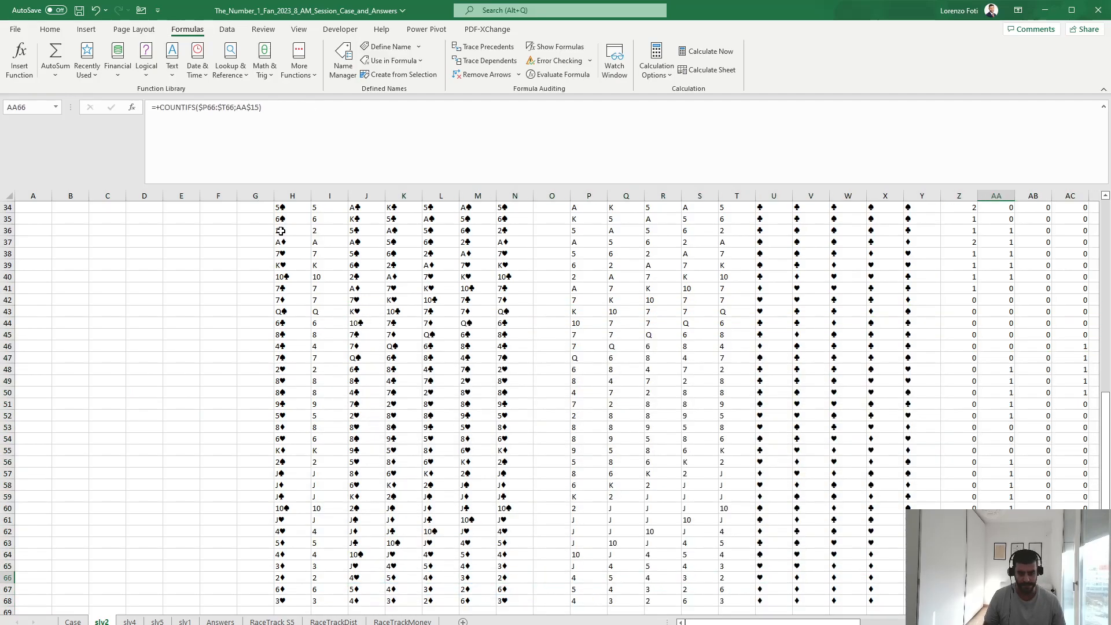
pyautogui.press('Right')
pyautogui.press('Right')
pyautogui.press('Right')
pyautogui.press('Right')
pyautogui.press('Right')
pyautogui.press('Right')
pyautogui.press('Right')
pyautogui.press('Right')
pyautogui.press('Right')
pyautogui.press('Right')
pyautogui.press('Right')
pyautogui.press('Right')
pyautogui.press('Right')
pyautogui.press('Right')
pyautogui.press('Right')
pyautogui.press('Right')
pyautogui.press('Right')
pyautogui.press('Right')
pyautogui.press('Right')
pyautogui.press('Right')
pyautogui.press('Right')
pyautogui.press('Right')
pyautogui.press('Right')
pyautogui.press('Right')
pyautogui.press('Right')
pyautogui.press('Right')
pyautogui.press('Right')
pyautogui.press('Right')
pyautogui.press('Right')
pyautogui.press('Right')
pyautogui.press('Right')
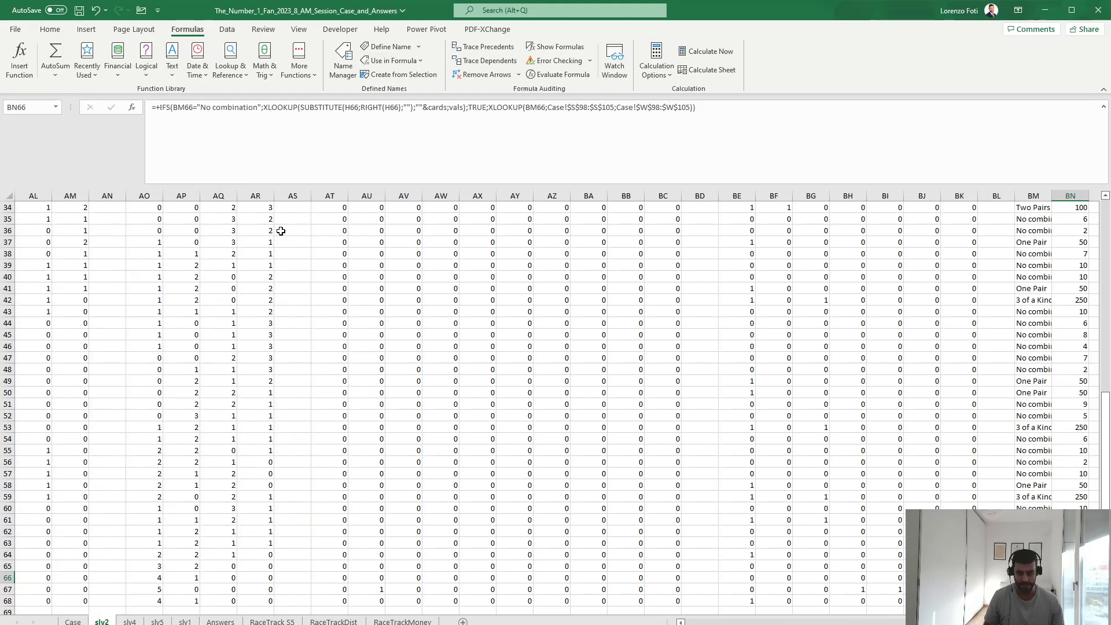
pyautogui.press('Right')
pyautogui.press('Right')
# Check the Example2 answer in row 128 of the Case sheet against the running score from slv2
pyautogui.hotkey('ctrl', 'pageup')
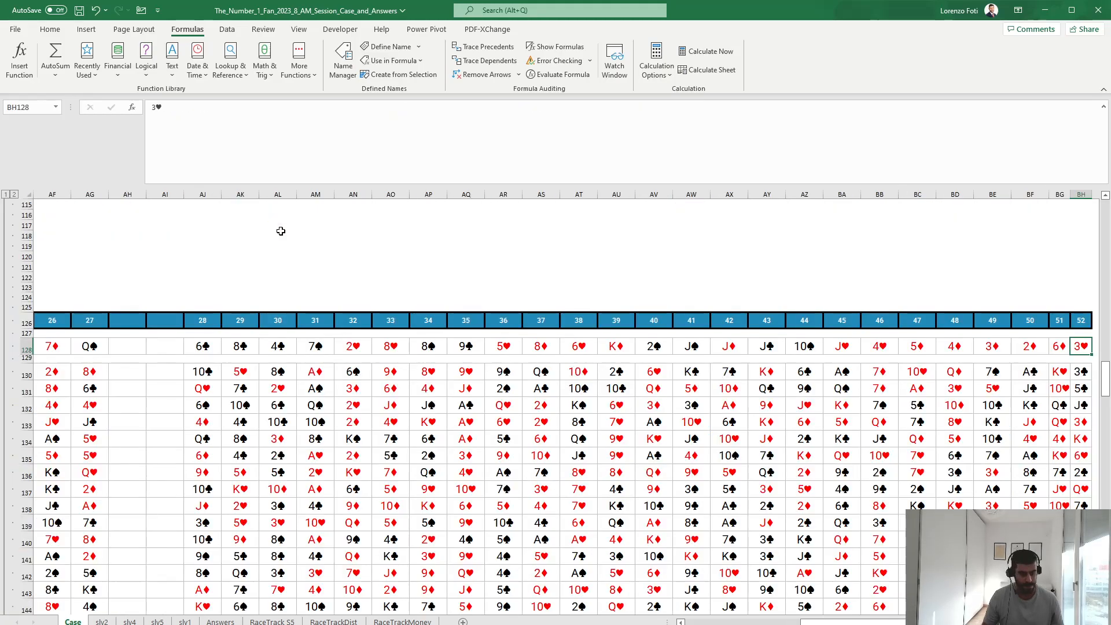
pyautogui.press('Home')
pyautogui.press('Right')
pyautogui.press('Right')
pyautogui.press('Right')
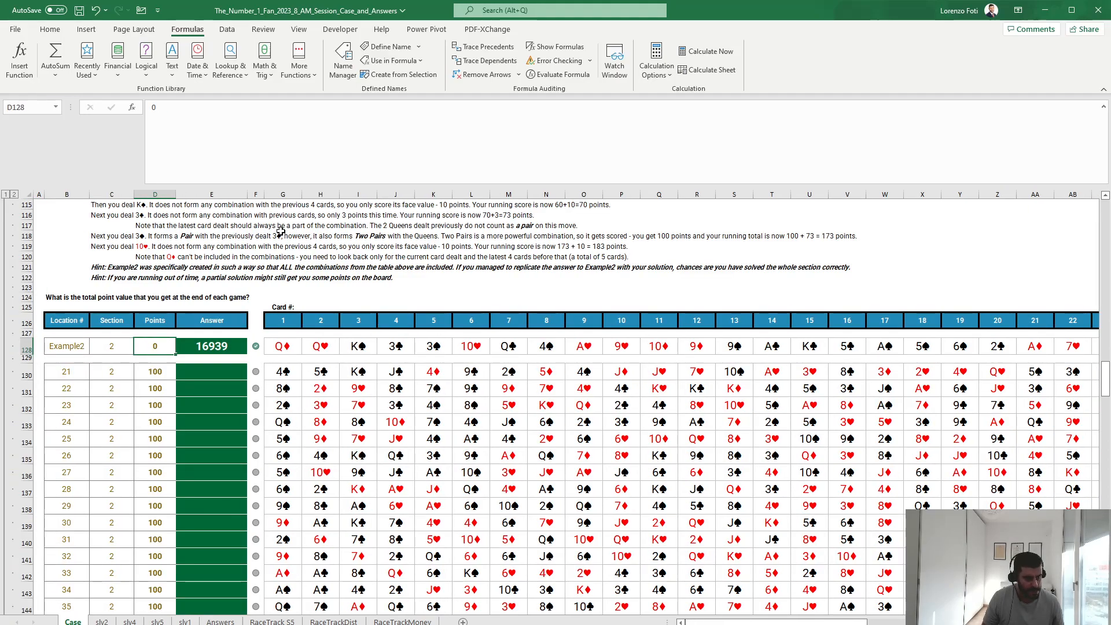
# Return to slv2 and insert three blank columns before column B
pyautogui.hotkey('ctrl', 'pagedown')
pyautogui.press('Down')
pyautogui.press('Down')
pyautogui.press('Left')
pyautogui.press('Left')
pyautogui.press('Left')
pyautogui.press('Left')
pyautogui.press('Left')
pyautogui.press('Left')
pyautogui.press('Left')
pyautogui.press('Left')
pyautogui.press('Left')
pyautogui.press('Left')
pyautogui.press('Left')
pyautogui.press('Left')
pyautogui.press('Left')
pyautogui.press('Left')
pyautogui.press('Left')
pyautogui.press('Left')
pyautogui.press('Left')
pyautogui.press('Left')
pyautogui.press('Left')
pyautogui.press('Left')
pyautogui.press('Left')
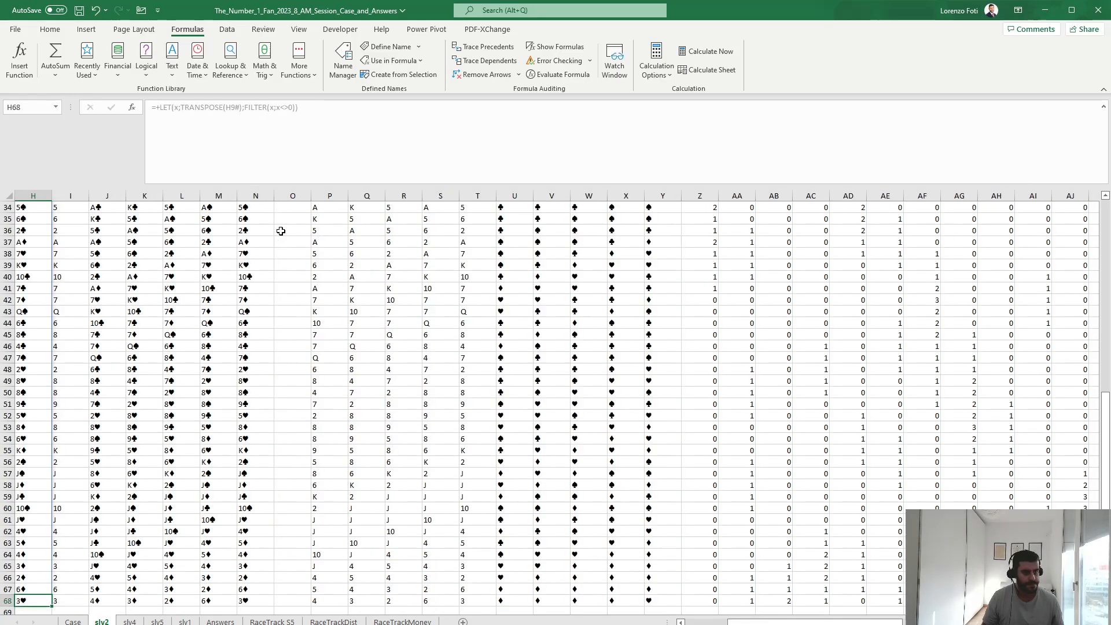
pyautogui.hotkey('ctrl', 'Home')
pyautogui.press('Down')
pyautogui.press('Down')
pyautogui.press('Down')
pyautogui.press('Down')
pyautogui.press('Down')
pyautogui.press('Right')
pyautogui.hotkey('ctrl', 'space')
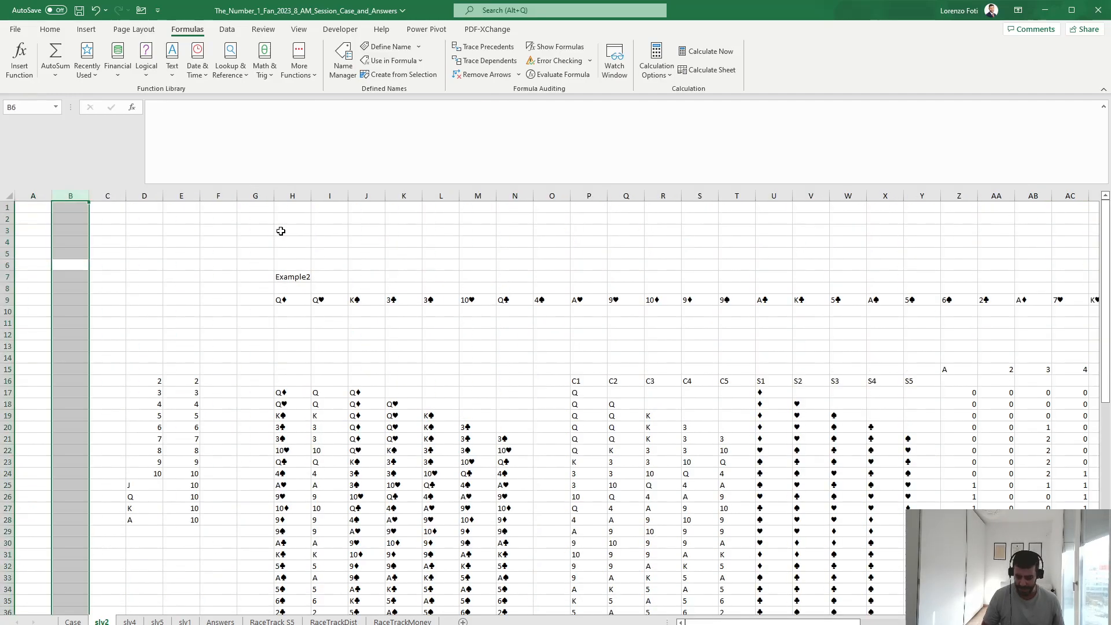
pyautogui.hotkey('ctrl', '+')
pyautogui.hotkey('ctrl', '+')
pyautogui.hotkey('ctrl', '+')
# Link cell C8 to the last accumulated score at the end of the running score column
pyautogui.press('Down')
pyautogui.press('Down')
pyautogui.press('Right')
pyautogui.write('+')
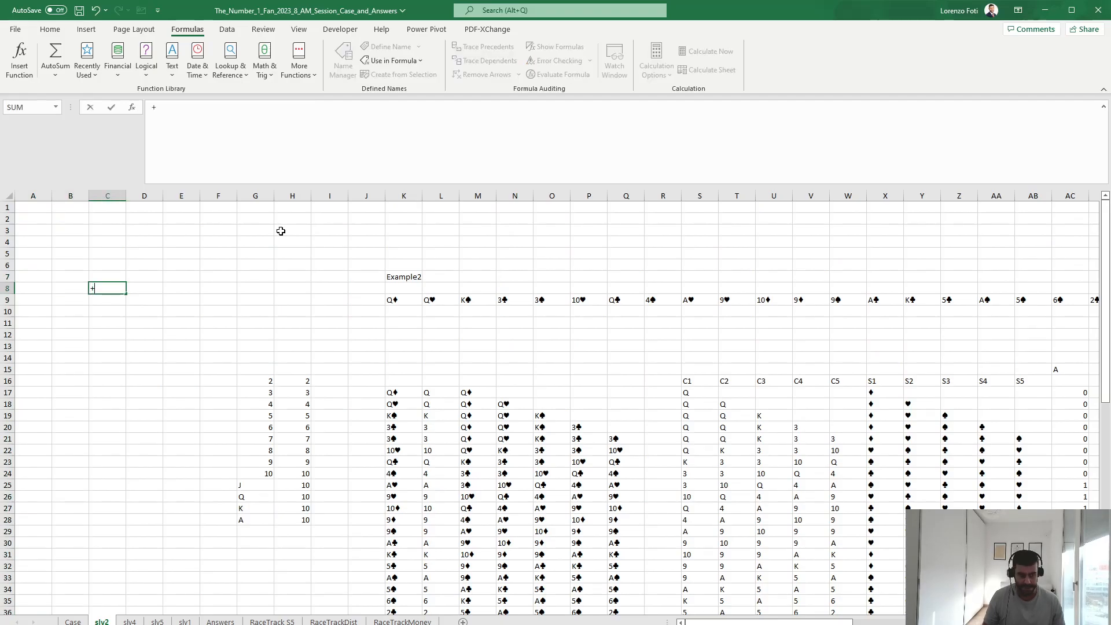
pyautogui.click(911, 531)
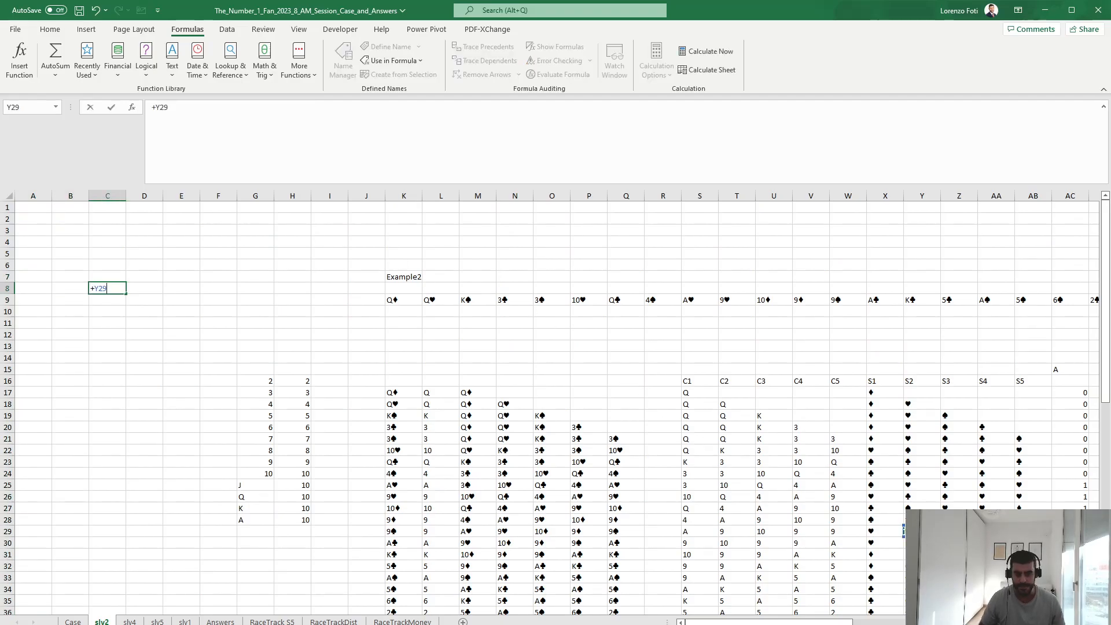
pyautogui.press('Right')
pyautogui.press('Right')
pyautogui.press('Right')
pyautogui.press('Right')
pyautogui.press('Right')
pyautogui.press('Right')
pyautogui.press('Right')
pyautogui.press('Right')
pyautogui.press('Right')
pyautogui.press('Right')
pyautogui.press('Right')
pyautogui.press('Right')
pyautogui.press('Right')
pyautogui.press('Right')
pyautogui.press('Right')
pyautogui.press('Right')
pyautogui.press('Right')
pyautogui.press('Right')
pyautogui.press('Right')
pyautogui.press('Right')
pyautogui.press('Down')
pyautogui.press('Down')
pyautogui.press('Down')
pyautogui.press('Down')
pyautogui.press('Down')
pyautogui.press('Down')
pyautogui.press('Down')
pyautogui.press('Down')
pyautogui.press('Down')
pyautogui.press('Down')
pyautogui.press('Down')
pyautogui.press('Down')
pyautogui.press('Down')
pyautogui.press('Down')
pyautogui.press('Down')
pyautogui.press('Down')
pyautogui.press('Down')
pyautogui.press('Down')
pyautogui.press('Down')
pyautogui.press('Down')
pyautogui.hotkey('ctrl', 'Down')
pyautogui.press('Return')
# List the location numbers 21 to 40 down column B from B9 with +SEQUENCE(20;;21)
pyautogui.click(33, 207)
pyautogui.press('Down')
pyautogui.press('Down')
pyautogui.press('Right')
pyautogui.write('+SEQUENCE(20;;21)')
pyautogui.press('Return')
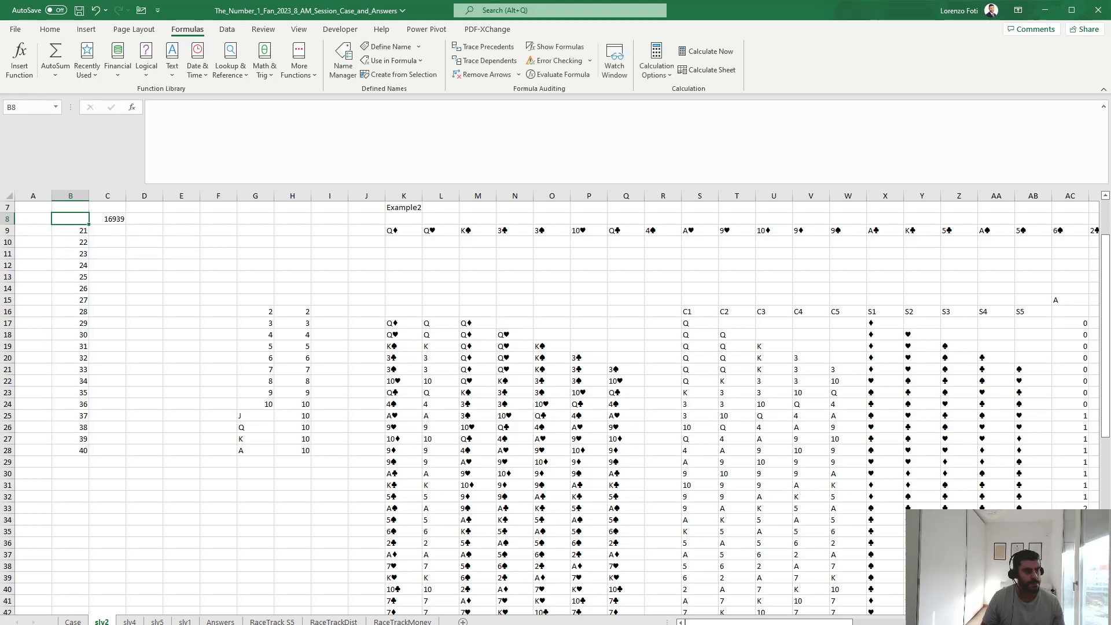
# Create a one-variable data table over B8:C28 with K7, the Example2 cell, as the column input cell
pyautogui.hotkey('ctrl', 'Down')
pyautogui.hotkey('ctrl', 'Up')
pyautogui.press('Right')
pyautogui.hotkey('ctrl', 'Up')
pyautogui.press('Down')
pyautogui.press('Down')
pyautogui.press('Down')
pyautogui.press('Down')
pyautogui.press('Down')
pyautogui.press('Down')
pyautogui.press('Down')
pyautogui.press('Down')
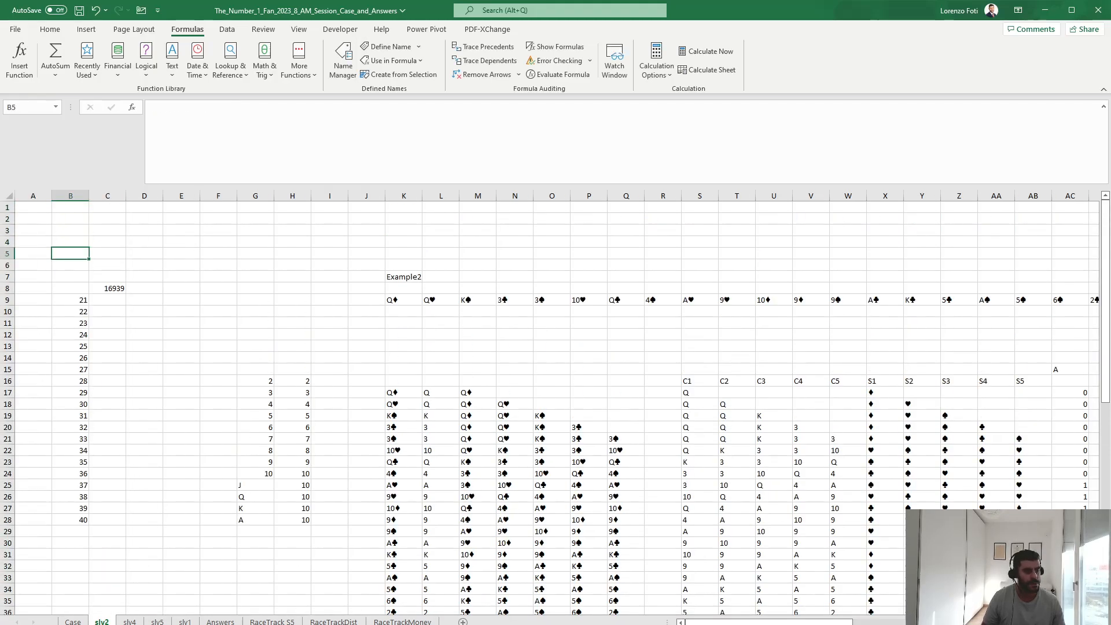
pyautogui.press('Up')
pyautogui.hotkey('shift', 'Right')
pyautogui.hotkey('shift', 'Down')
pyautogui.hotkey('ctrl', 'shift', 'Down')
pyautogui.press('alt')
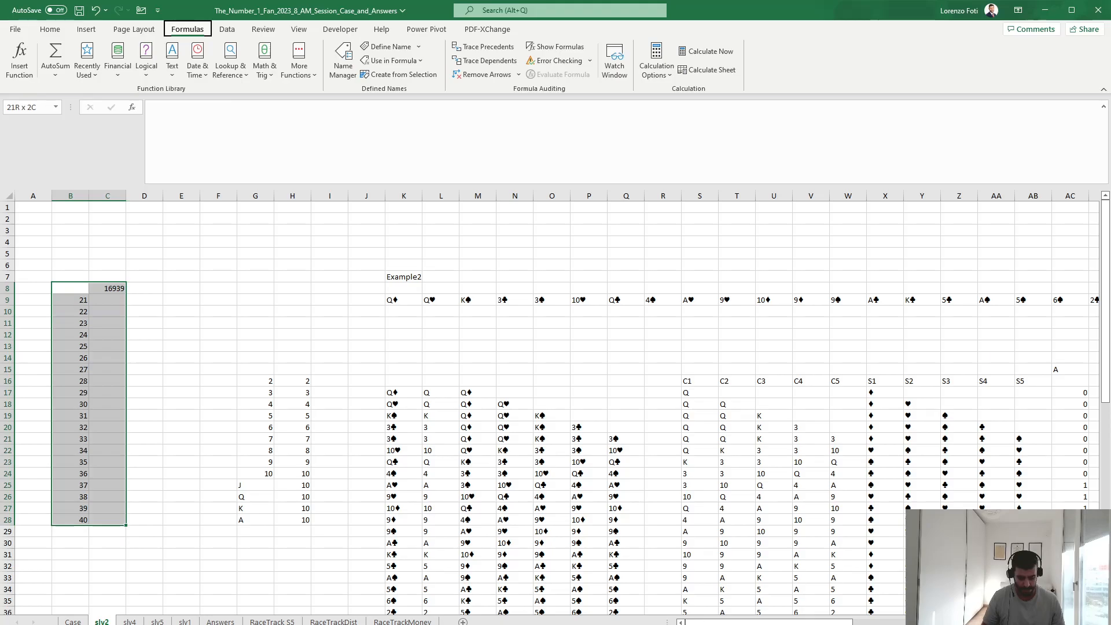
pyautogui.press('a')
pyautogui.press('w')
pyautogui.press('t')
pyautogui.click(417, 279)
pyautogui.press('Return')
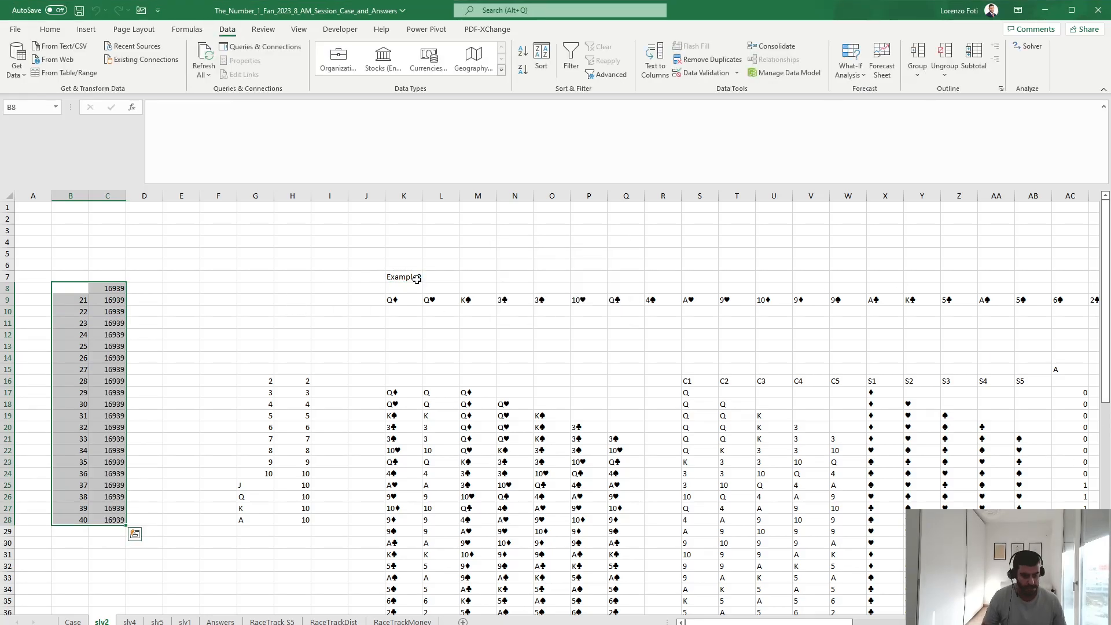
# Recalculate the workbook to update the data table scores for locations 21 to 40
pyautogui.press('alt')
pyautogui.press('m')
pyautogui.press('b')
pyautogui.click(112, 301)
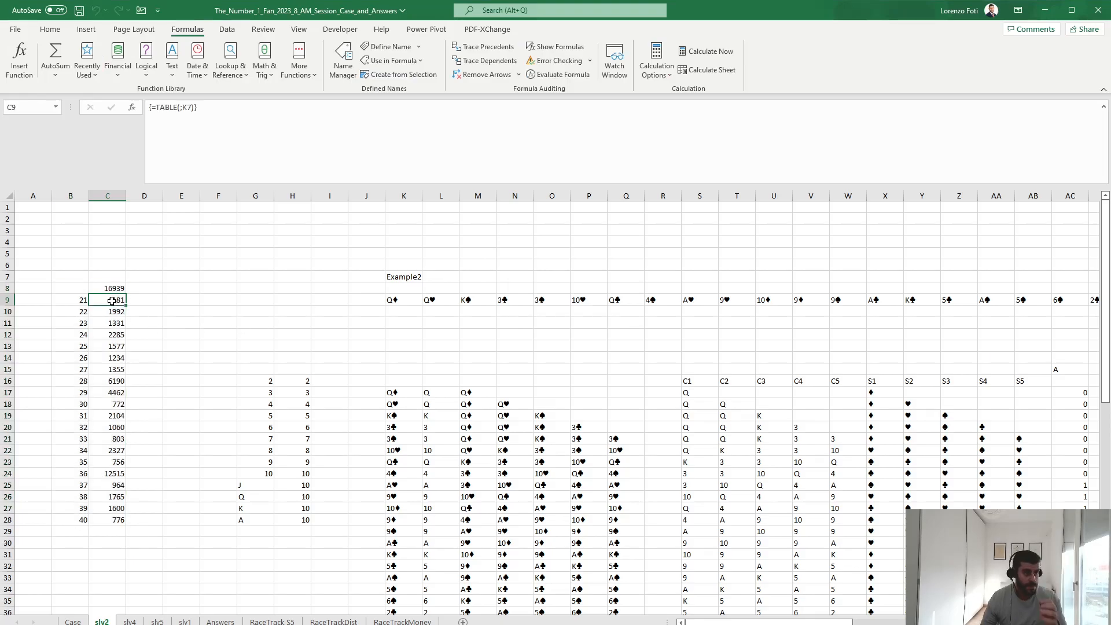
# Copy the scores in C9:C28 and paste them as values into the Case sheet answers from E130
pyautogui.hotkey('ctrl', 'shift', 'Down')
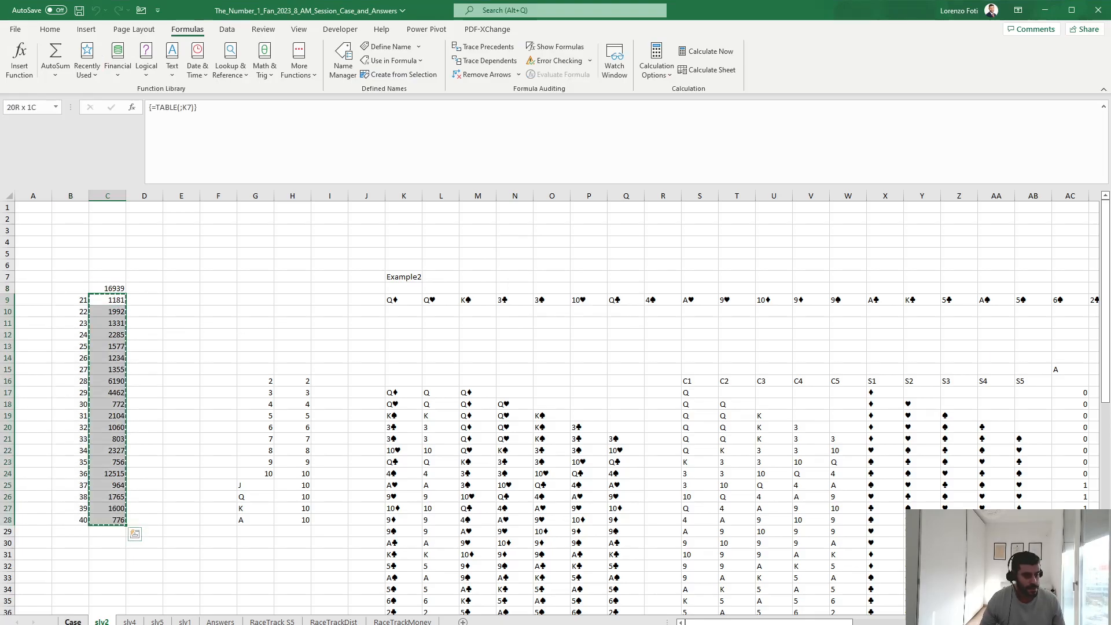
pyautogui.click(73, 622)
pyautogui.click(206, 371)
pyautogui.hotkey('alt', 'h')
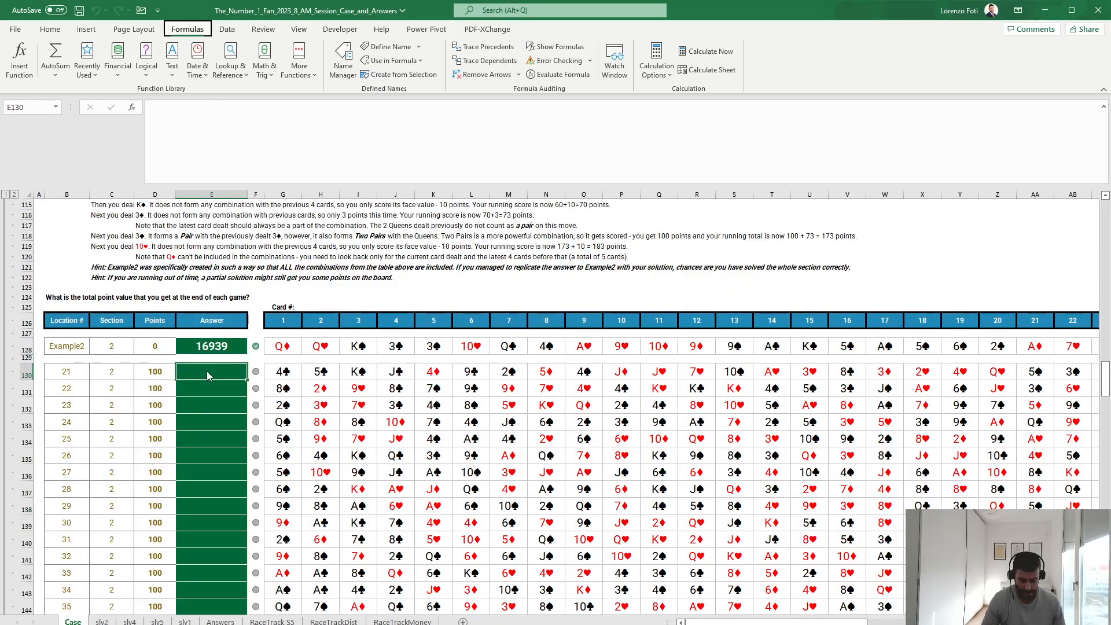
pyautogui.press('v')
pyautogui.press('v')
pyautogui.scroll(-3, 206, 371)
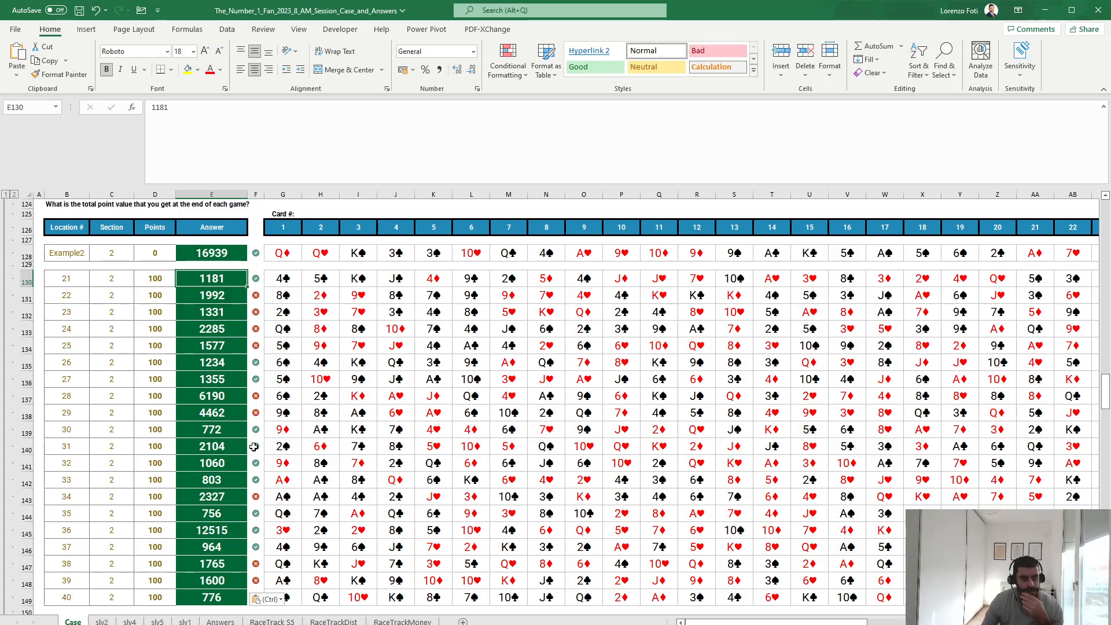
# Examine the answer checks for locations 21 to 40 and read the Bonus 2 question on the Case sheet
pyautogui.click(1082, 445)
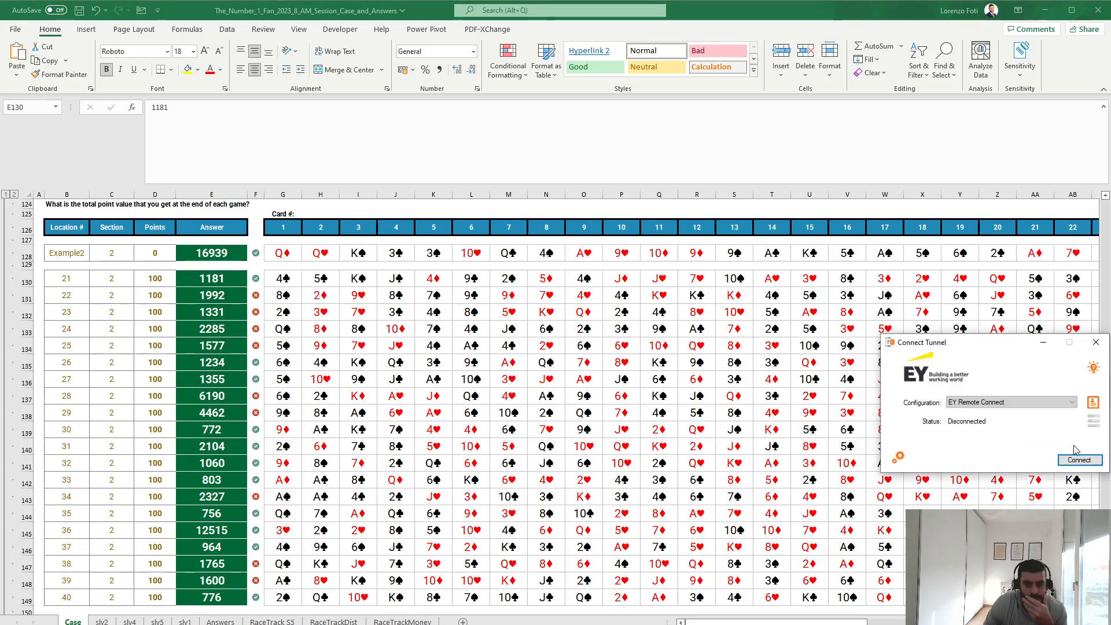
pyautogui.click(1101, 350)
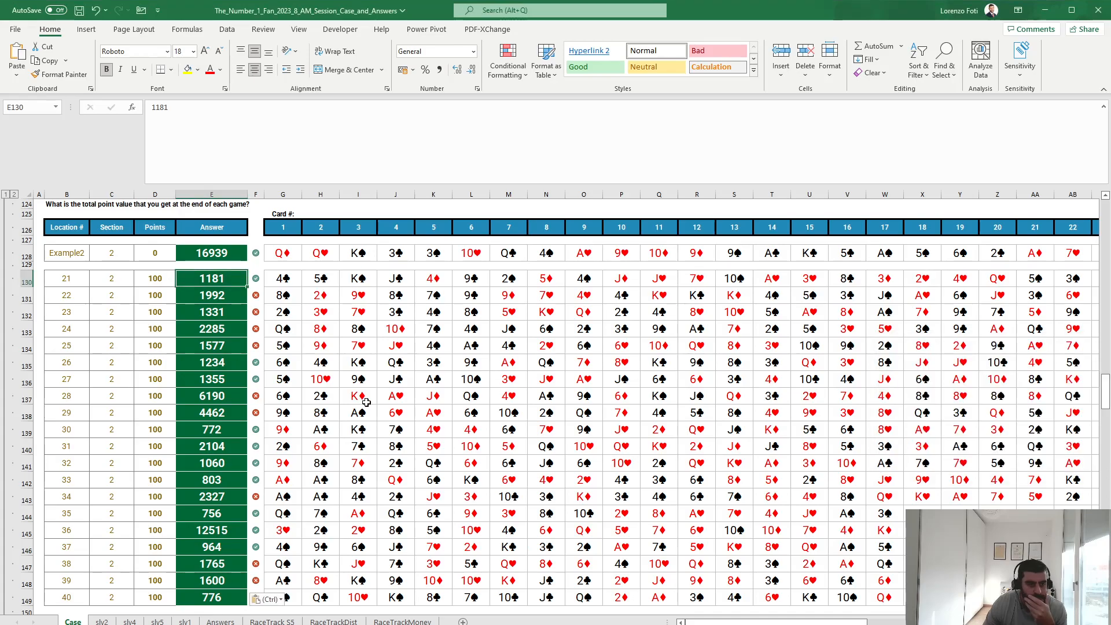
pyautogui.click(213, 301)
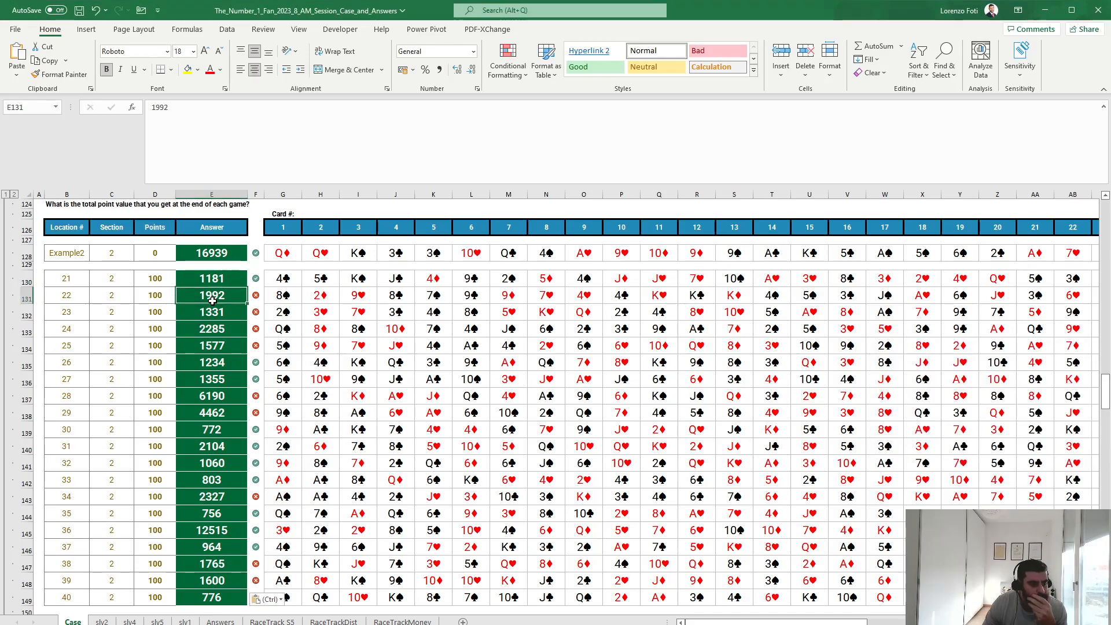
pyautogui.scroll(20, 277, 493)
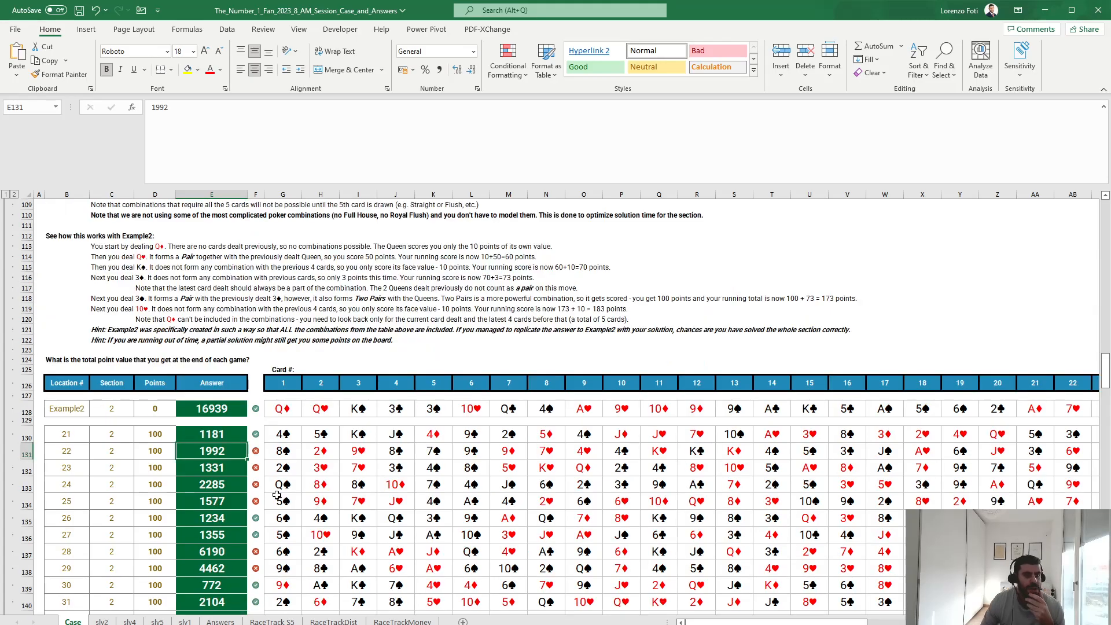
pyautogui.scroll(-4, 277, 493)
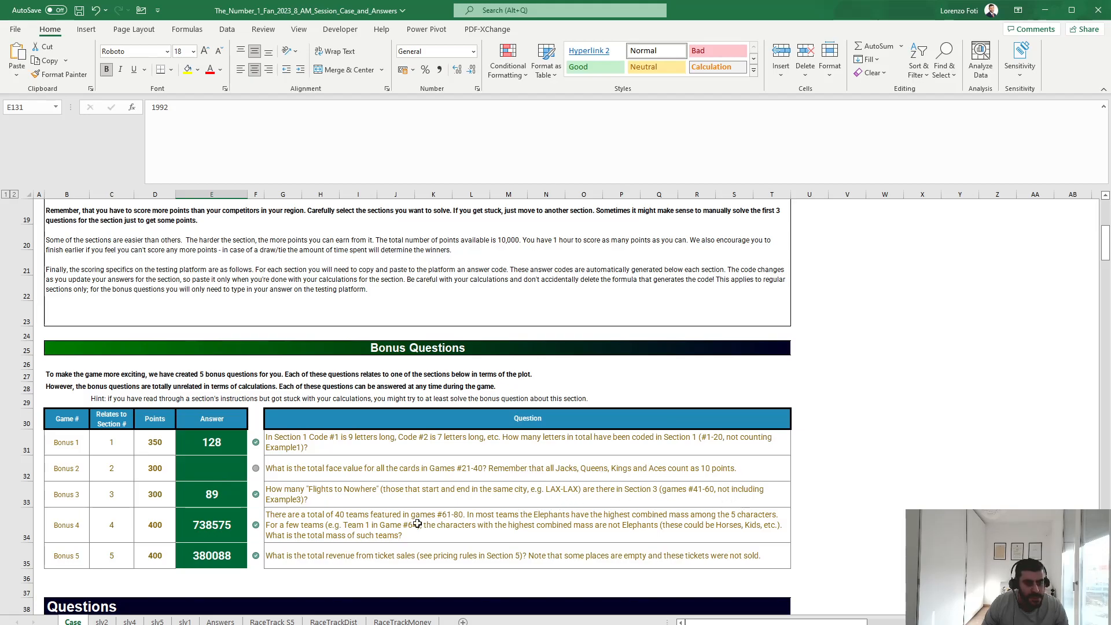
pyautogui.scroll(-20, 417, 524)
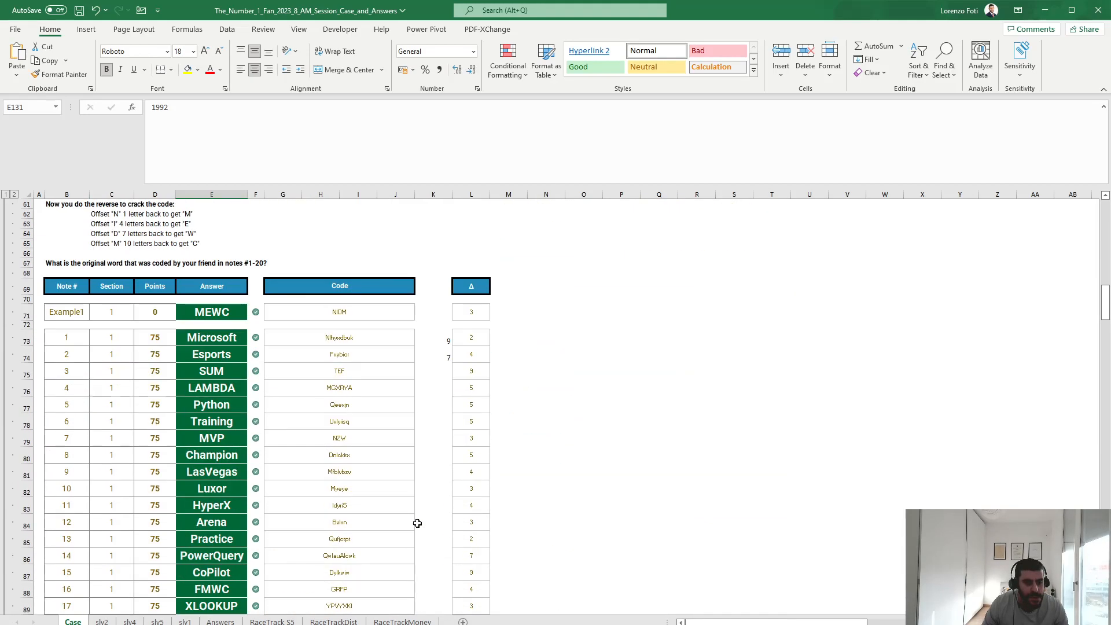
# In slv2 cell J17, look up the first card's face value with +XLOOKUP(L17;""&cards;vals)
pyautogui.click(101, 621)
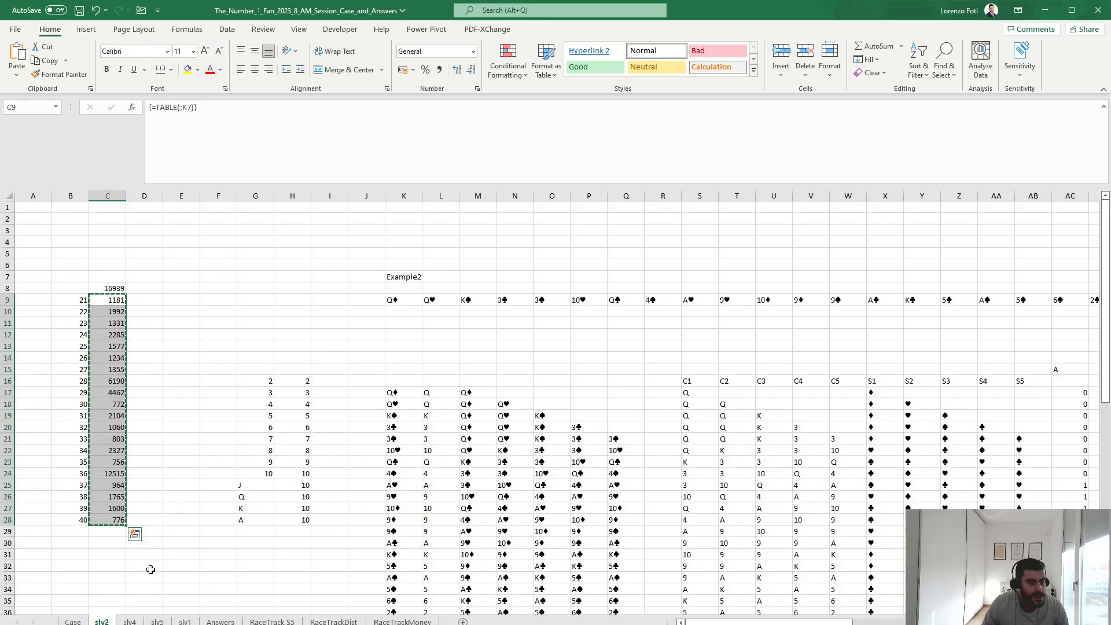
pyautogui.scroll(-7, 477, 479)
pyautogui.scroll(-2, 476, 479)
pyautogui.scroll(7, 476, 479)
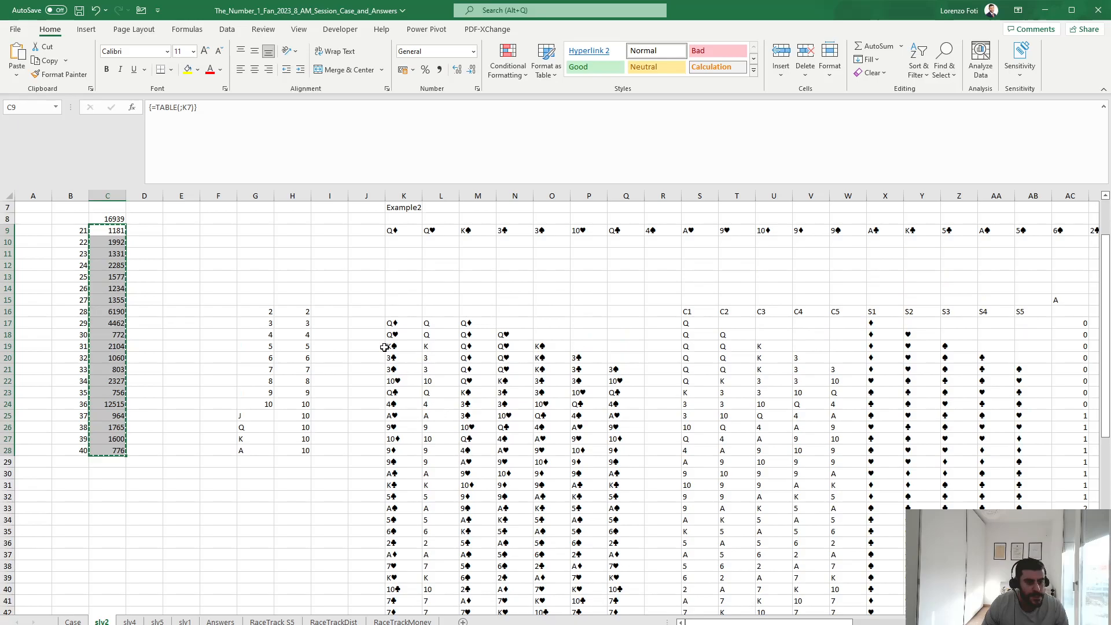
pyautogui.click(365, 325)
pyautogui.write('+XLOOKUP(')
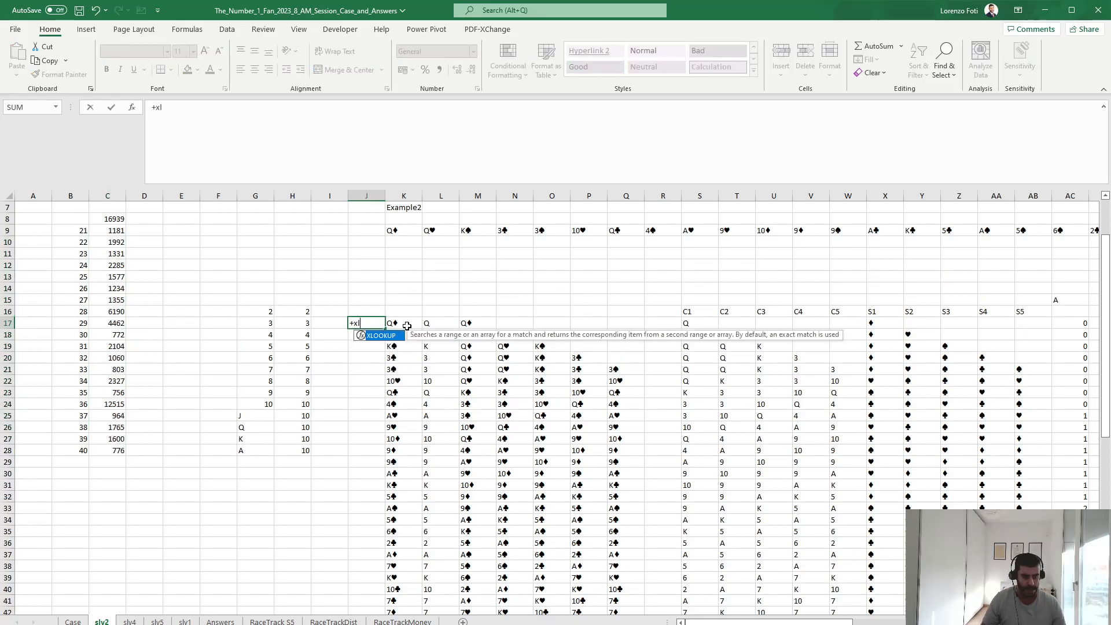
pyautogui.press('Right')
pyautogui.press('Right')
pyautogui.write(';')
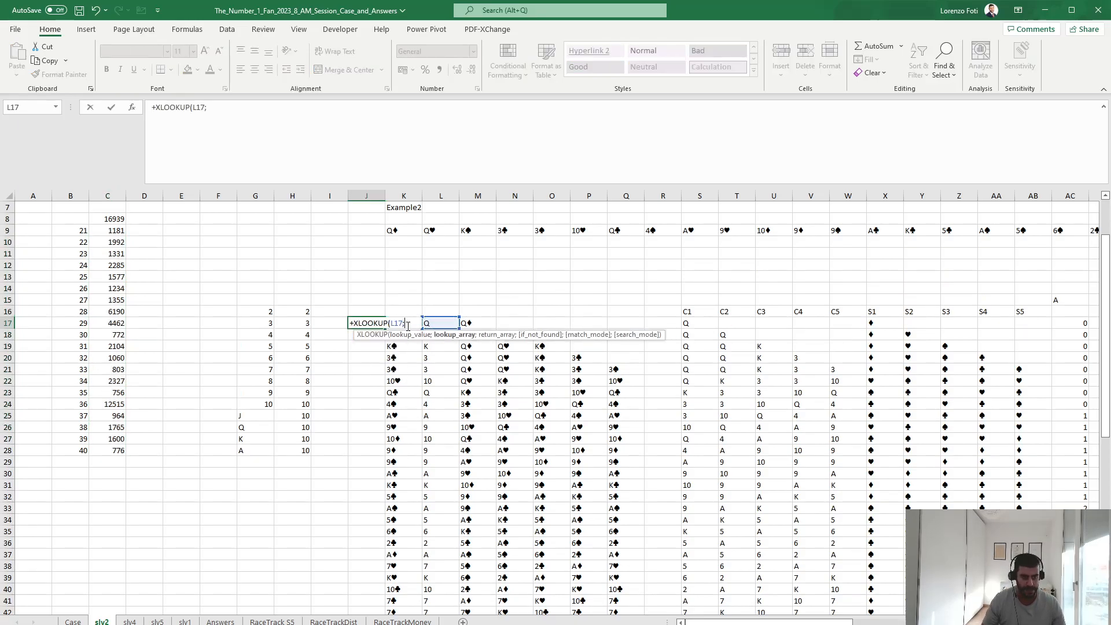
pyautogui.write('""&cards')
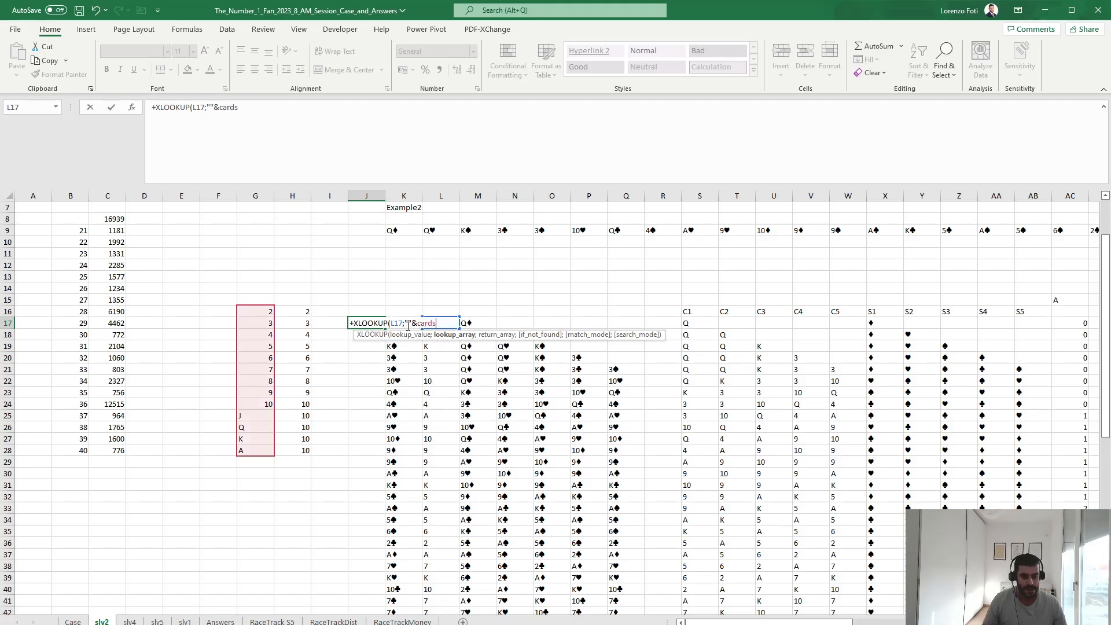
pyautogui.write(';vals')
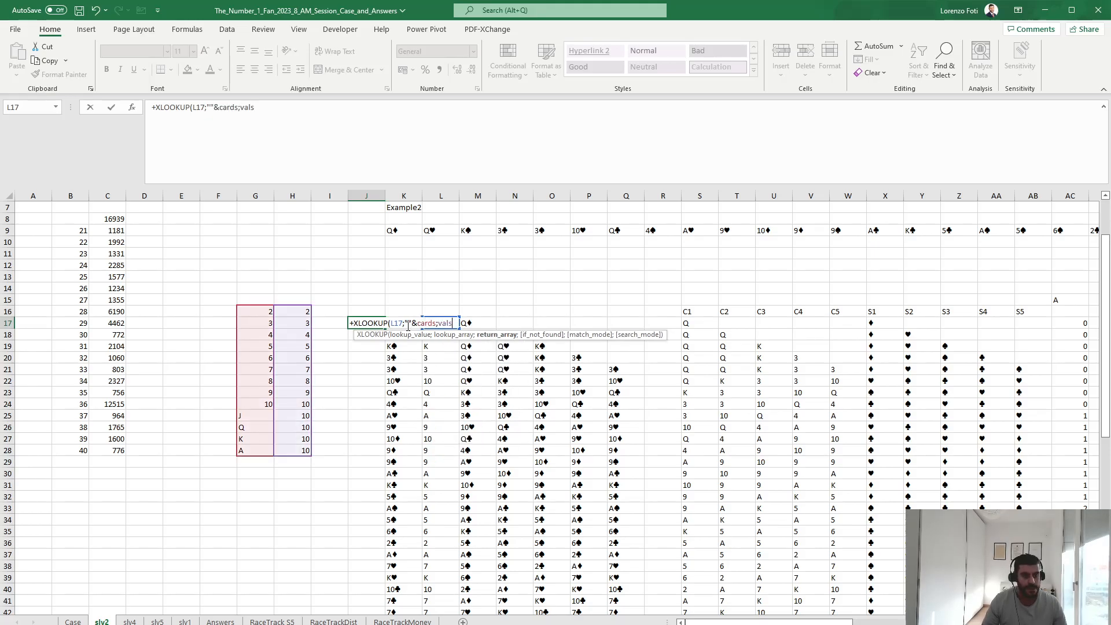
pyautogui.hotkey('ctrl', 'Return')
# Fill the face value lookup down column J to the last dealt card
pyautogui.press('Right')
pyautogui.hotkey('ctrl', 'Down')
pyautogui.press('Left')
pyautogui.hotkey('ctrl', 'shift', 'Up')
pyautogui.hotkey('ctrl', 'd')
# Sum the card face values in cell D8, from J17 to the end of column J
pyautogui.hotkey('ctrl', 'Up')
pyautogui.hotkey('ctrl', 'Up')
pyautogui.press('Left')
pyautogui.press('Left')
pyautogui.press('Left')
pyautogui.press('Left')
pyautogui.press('Left')
pyautogui.press('Left')
pyautogui.press('Down')
pyautogui.press('Down')
pyautogui.press('Down')
pyautogui.press('Down')
pyautogui.press('Down')
pyautogui.press('Down')
pyautogui.press('Down')
pyautogui.write('+sum(')
pyautogui.press('Down')
pyautogui.press('Right')
pyautogui.press('Down')
pyautogui.press('Right')
pyautogui.press('Down')
pyautogui.press('Right')
pyautogui.press('Down')
pyautogui.press('Right')
pyautogui.press('Down')
pyautogui.press('Right')
pyautogui.press('Down')
pyautogui.press('Right')
pyautogui.press('Down')
pyautogui.press('Right')
pyautogui.press('Down')
pyautogui.press('Down')
pyautogui.press('Left')
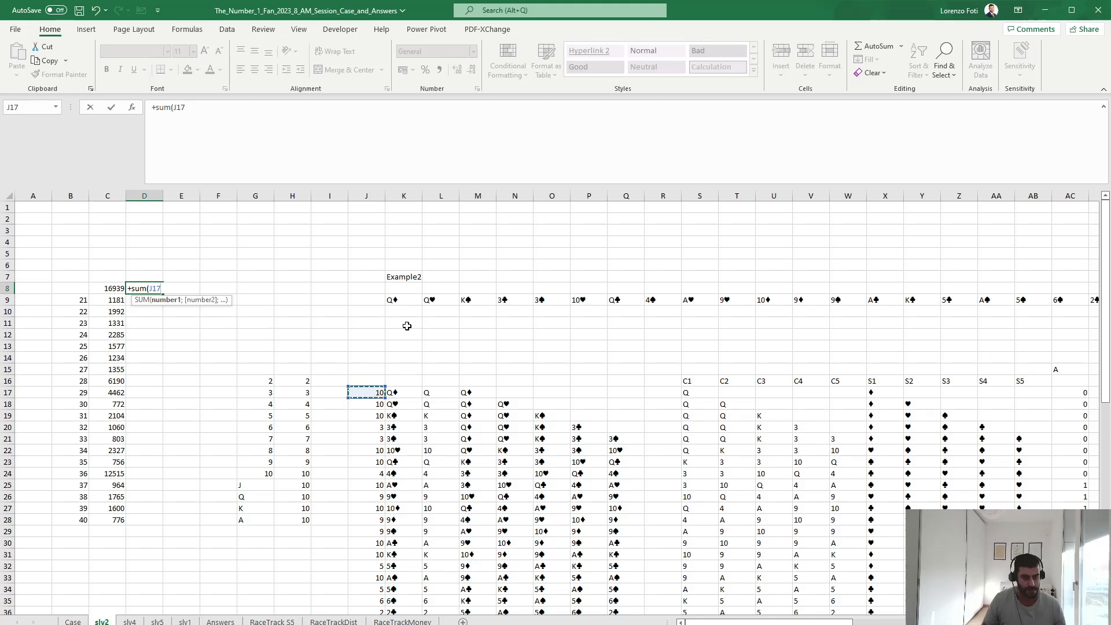
pyautogui.hotkey('ctrl', 'shift', 'Down')
pyautogui.press('Return')
# Clear the existing data table results in C9:C28
pyautogui.press('Left')
pyautogui.hotkey('ctrl', 'shift', 'Down')
pyautogui.press('Delete')
# Create a data table over B8:D28 with K7 as the column input cell and recalculate its results
pyautogui.press('Up')
pyautogui.press('Left')
pyautogui.hotkey('shift', 'Right')
pyautogui.hotkey('shift', 'Right')
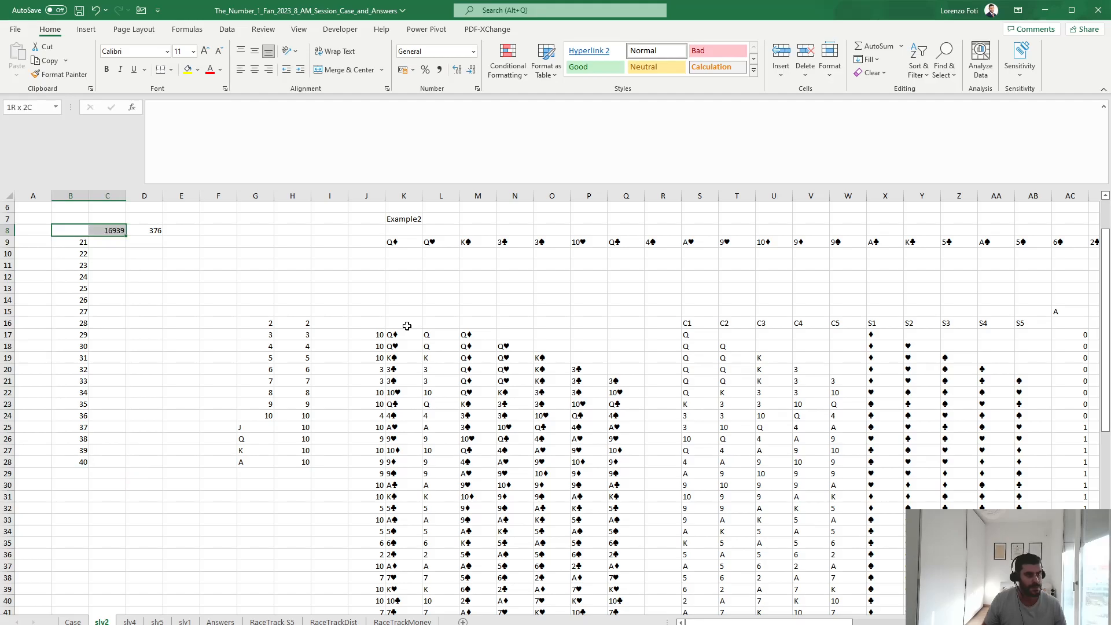
pyautogui.hotkey('ctrl', 'shift', 'Down')
pyautogui.hotkey('ctrl', 'shift', 'Down')
pyautogui.hotkey('alt', 'a')
pyautogui.press('w')
pyautogui.press('t')
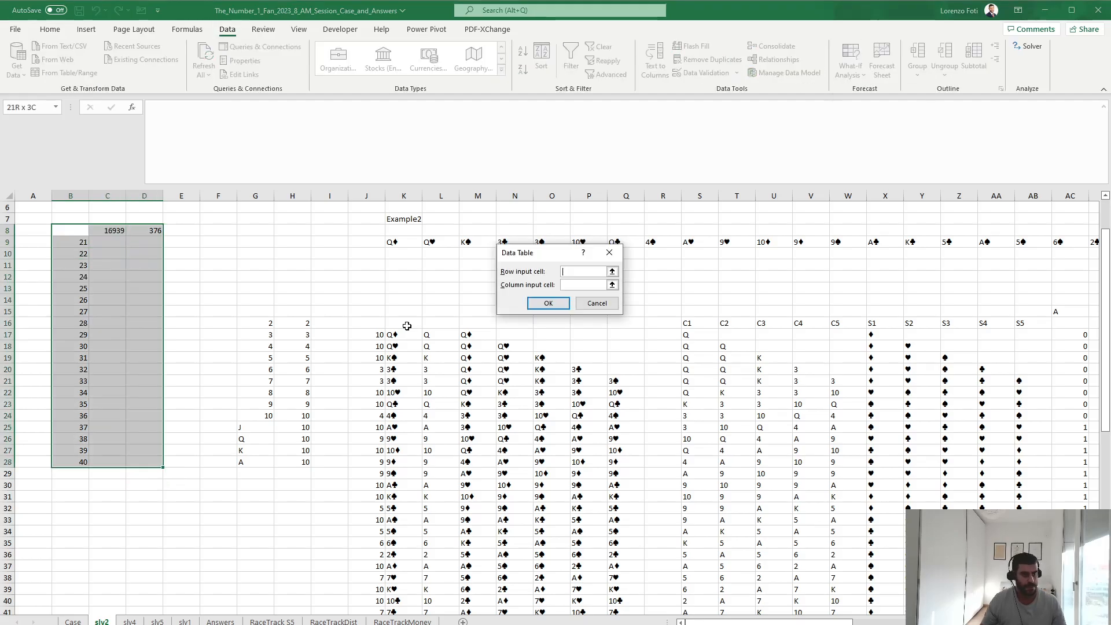
pyautogui.scroll(2, 190, 233)
pyautogui.press('Tab')
pyautogui.click(412, 277)
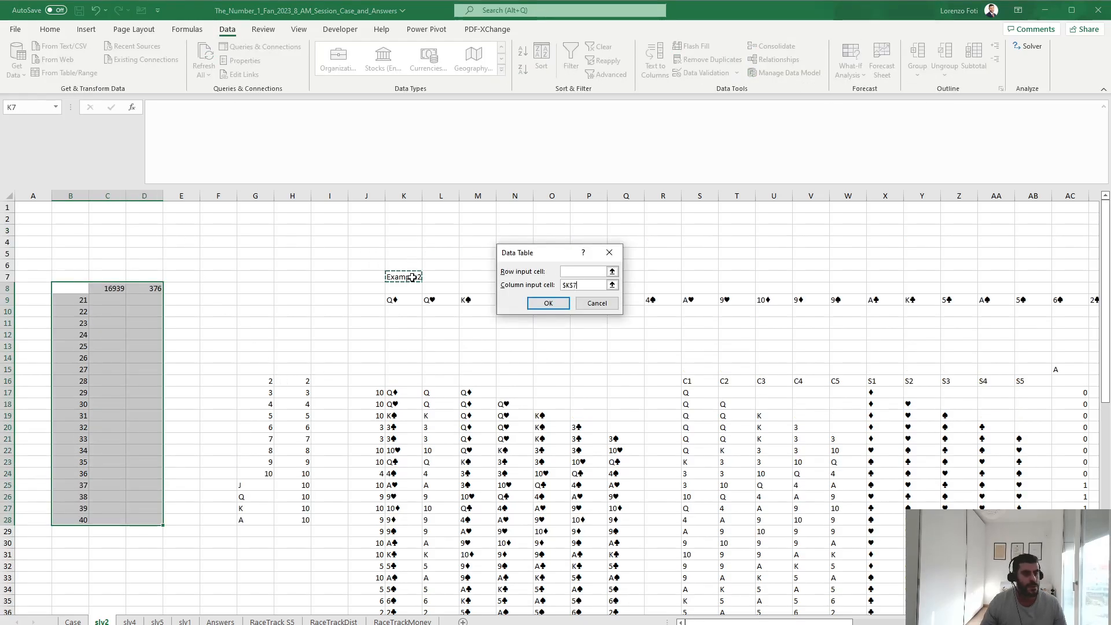
pyautogui.press('Return')
pyautogui.hotkey('alt', 'm')
pyautogui.press('x')
pyautogui.press('a')
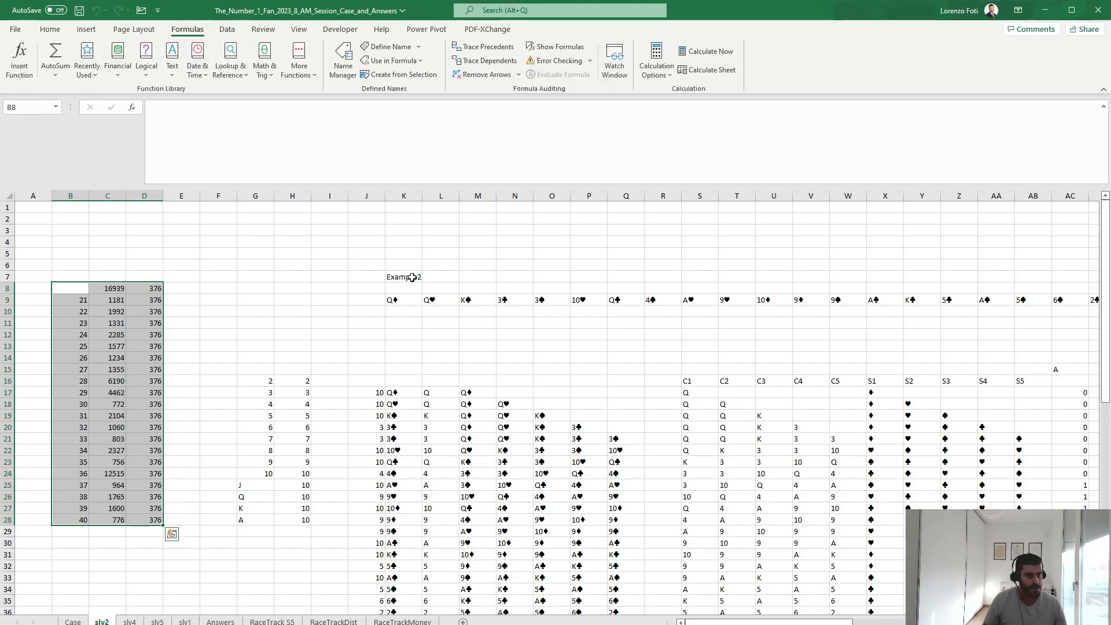
# Recheck the Bonus 2 question on the Case sheet and total the face values in slv2 cell D6 with +SUM(D9:D28)
pyautogui.press('Up')
pyautogui.press('Up')
pyautogui.press('Right')
pyautogui.press('Right')
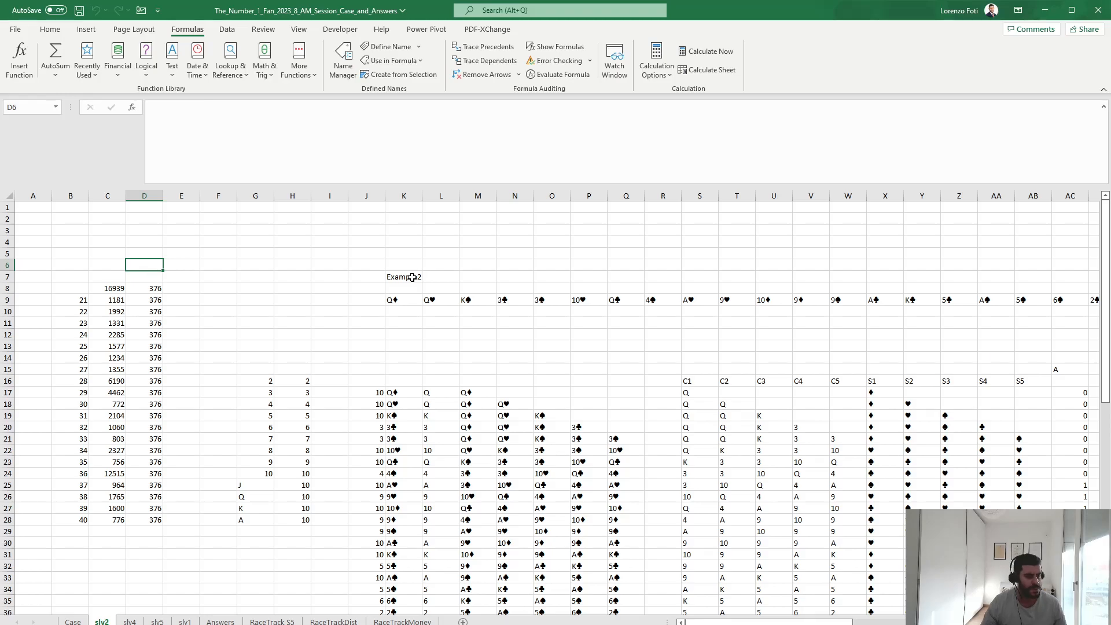
pyautogui.hotkey('ctrl', 'pageup')
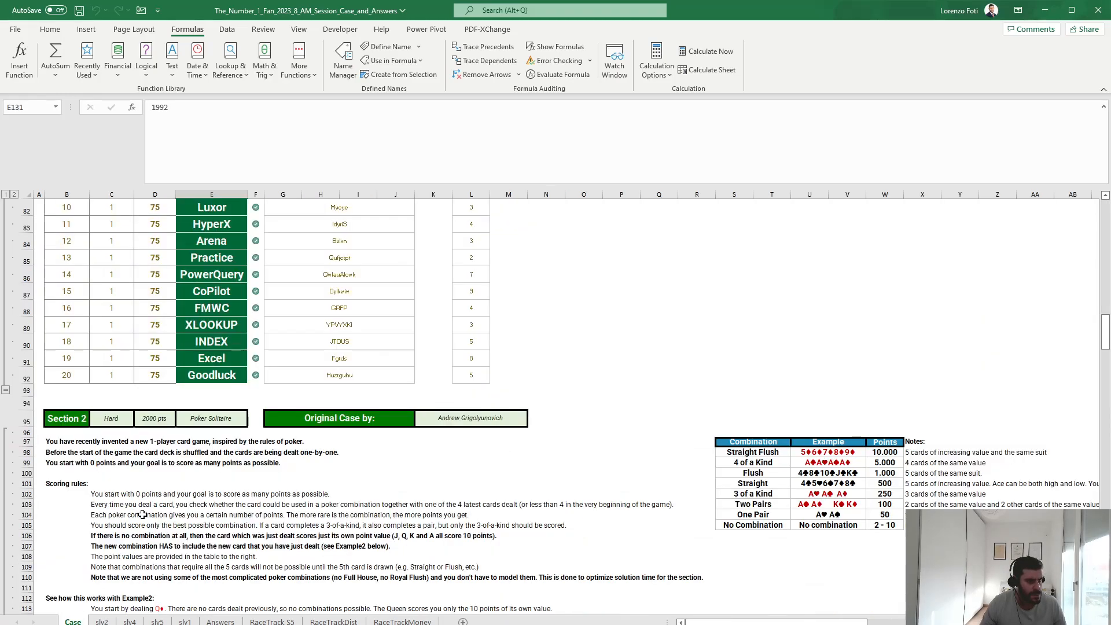
pyautogui.scroll(18, 143, 514)
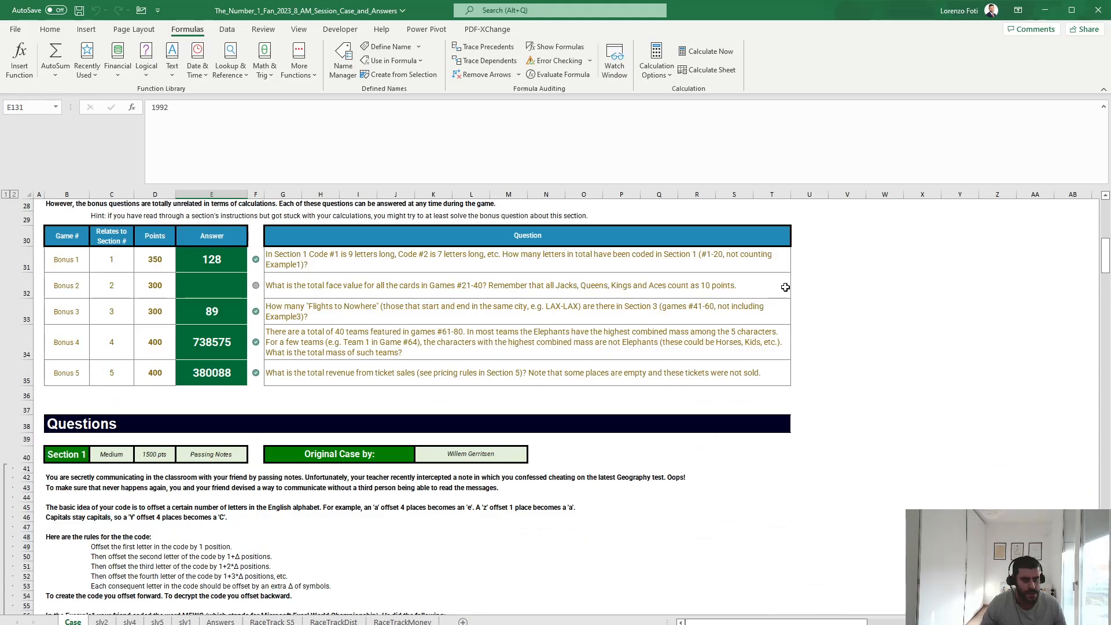
pyautogui.click(101, 622)
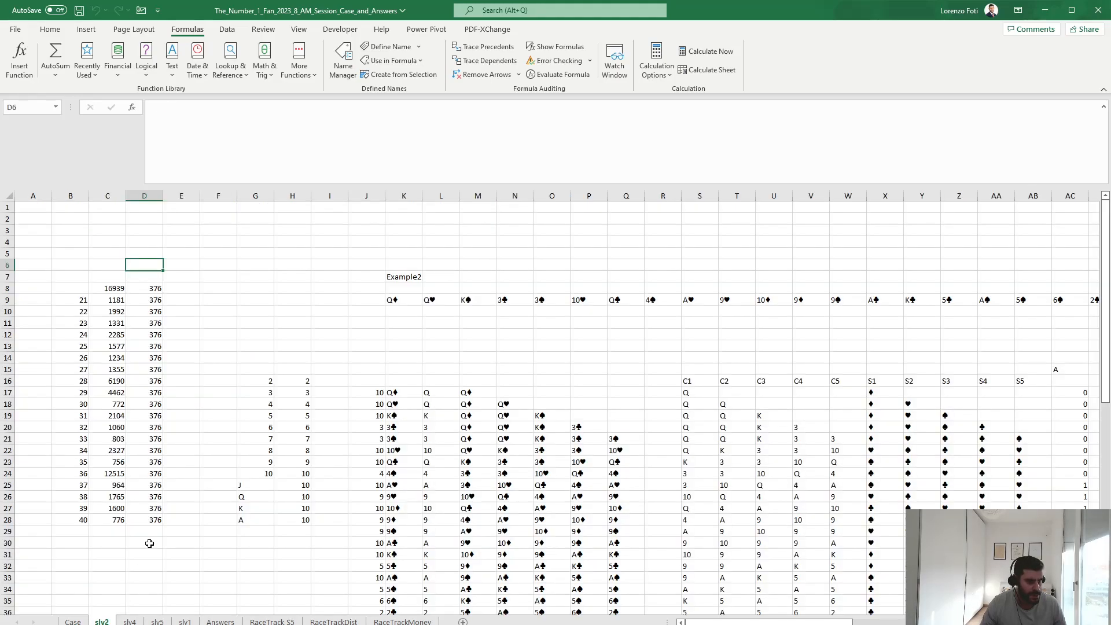
pyautogui.click(154, 300)
pyautogui.click(153, 264)
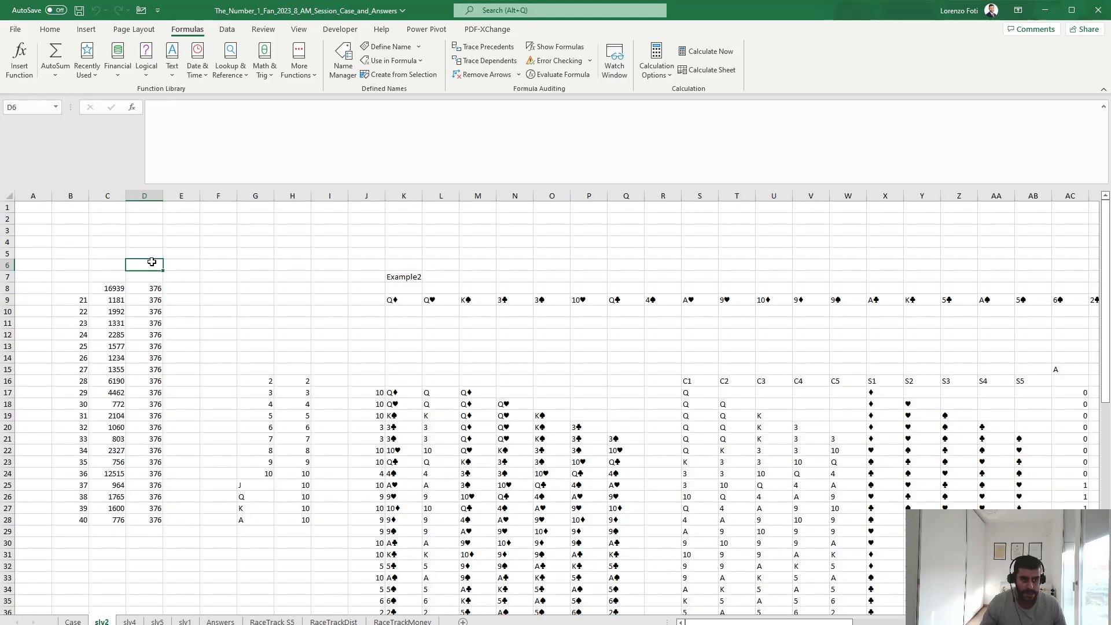
pyautogui.write('+sum')
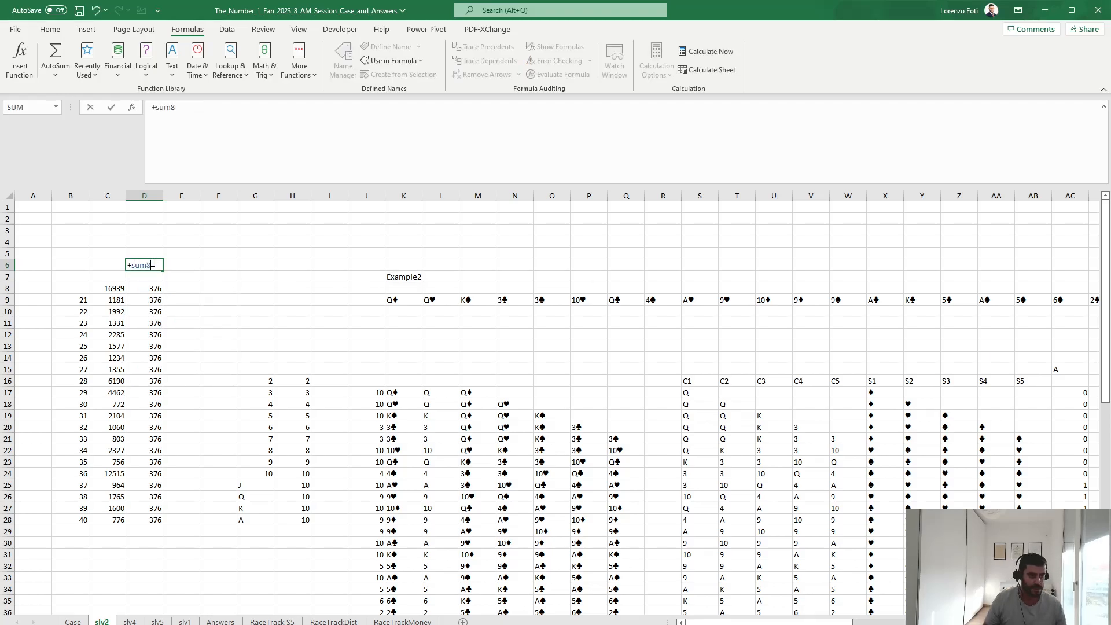
pyautogui.write('(')
pyautogui.press('Down')
pyautogui.press('Down')
pyautogui.press('Down')
pyautogui.hotkey('ctrl', 'shift', 'Down')
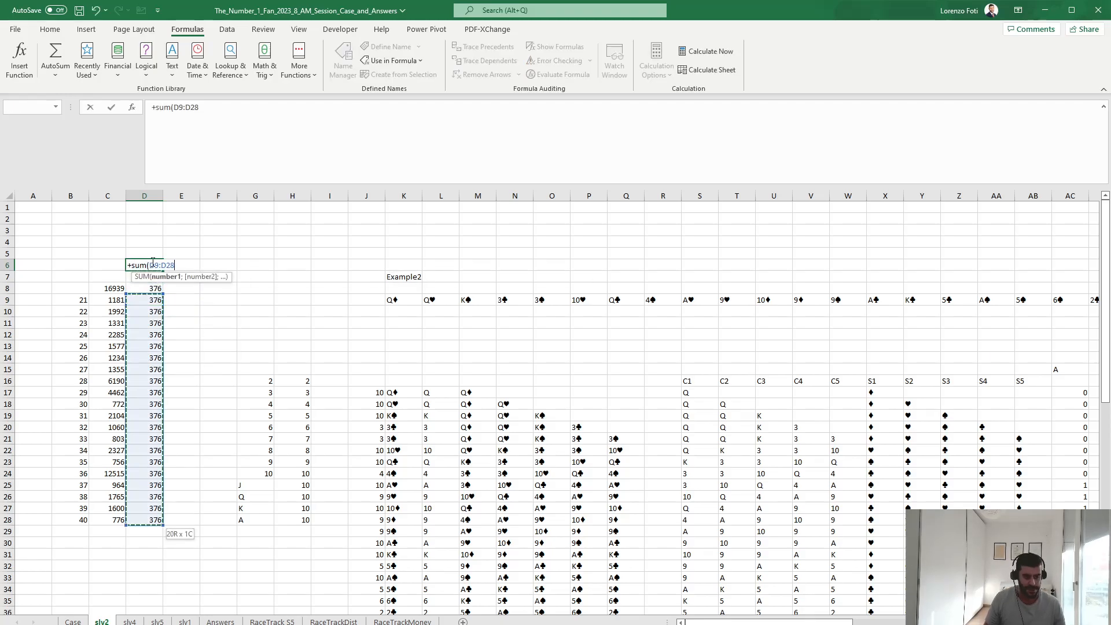
pyautogui.hotkey('ctrl', 'Return')
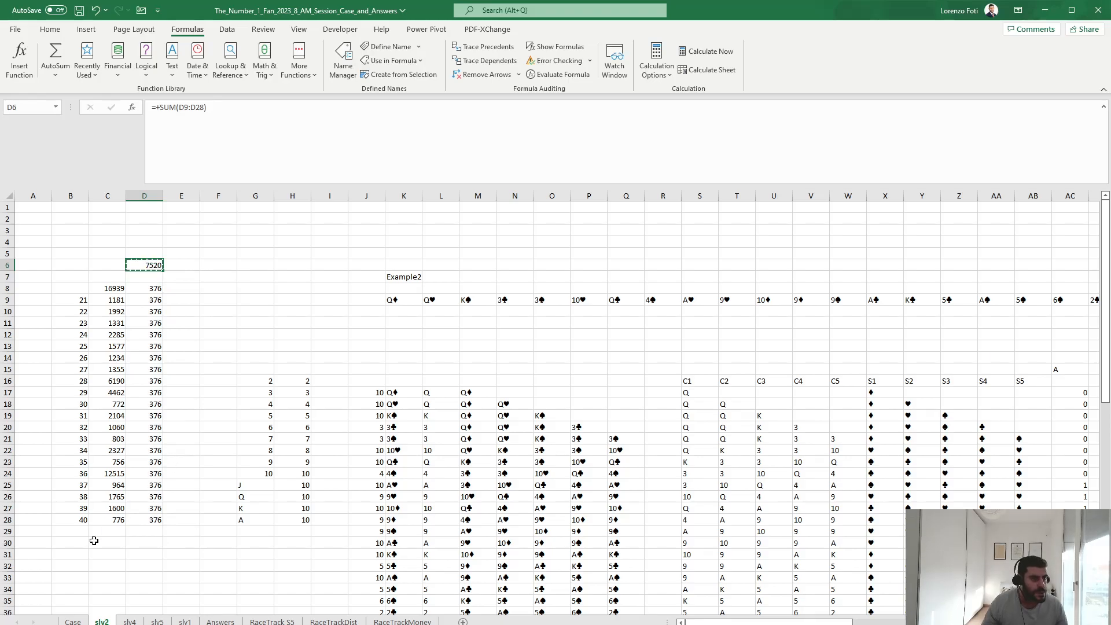
# Paste the face value total from D6 as a value into the Bonus 2 answer, Case cell E32, and check the current score
pyautogui.click(73, 621)
pyautogui.click(212, 279)
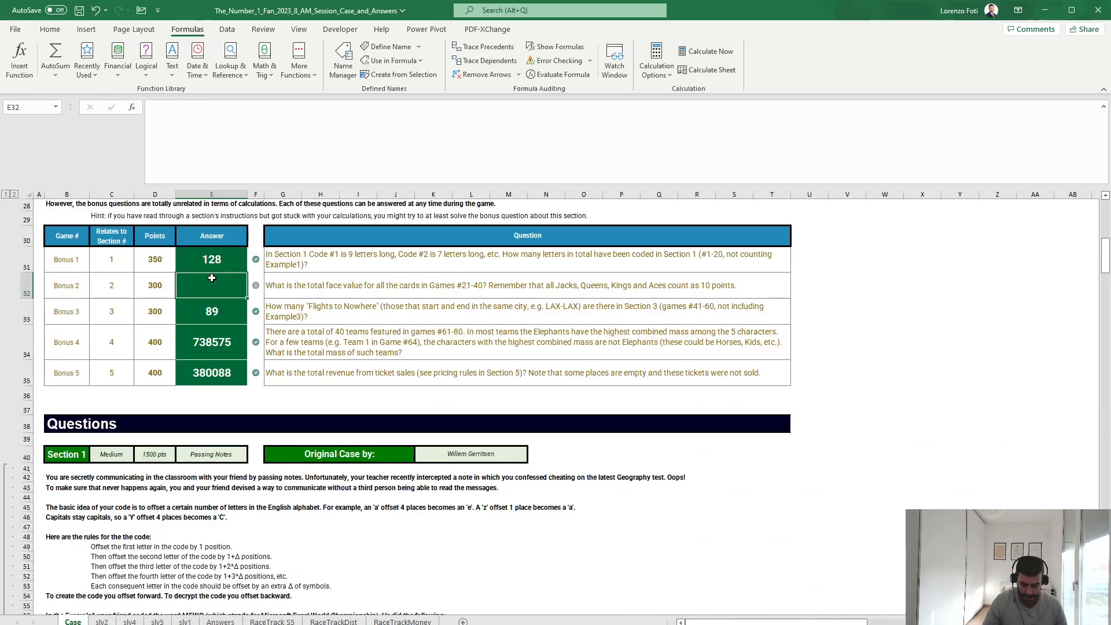
pyautogui.hotkey('alt', 'h')
pyautogui.press('v')
pyautogui.press('v')
pyautogui.press('Return')
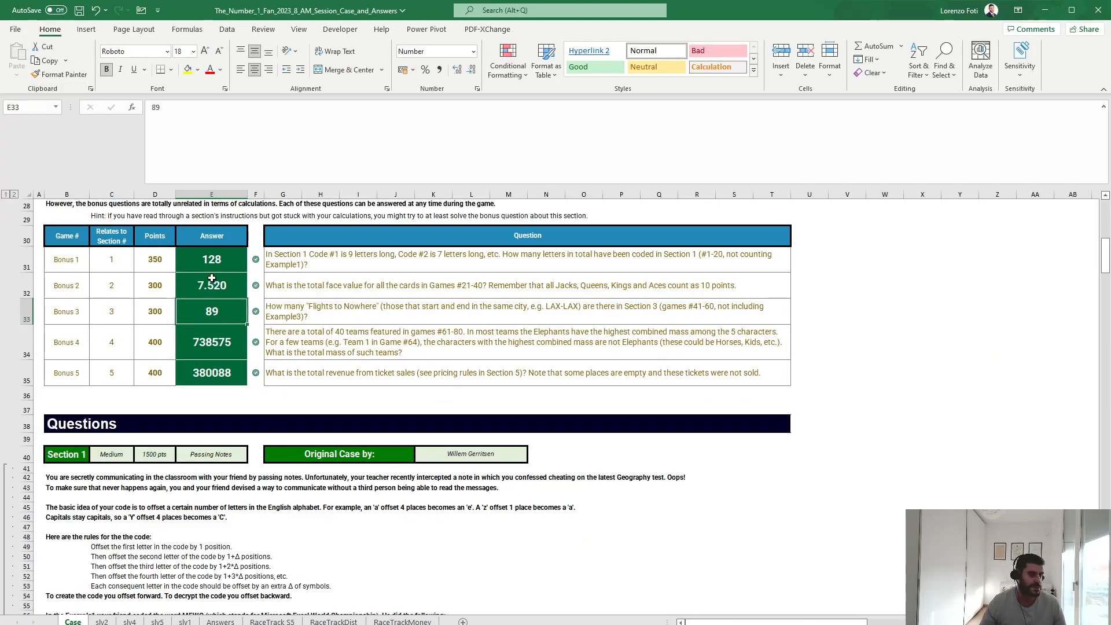
pyautogui.scroll(8, 212, 278)
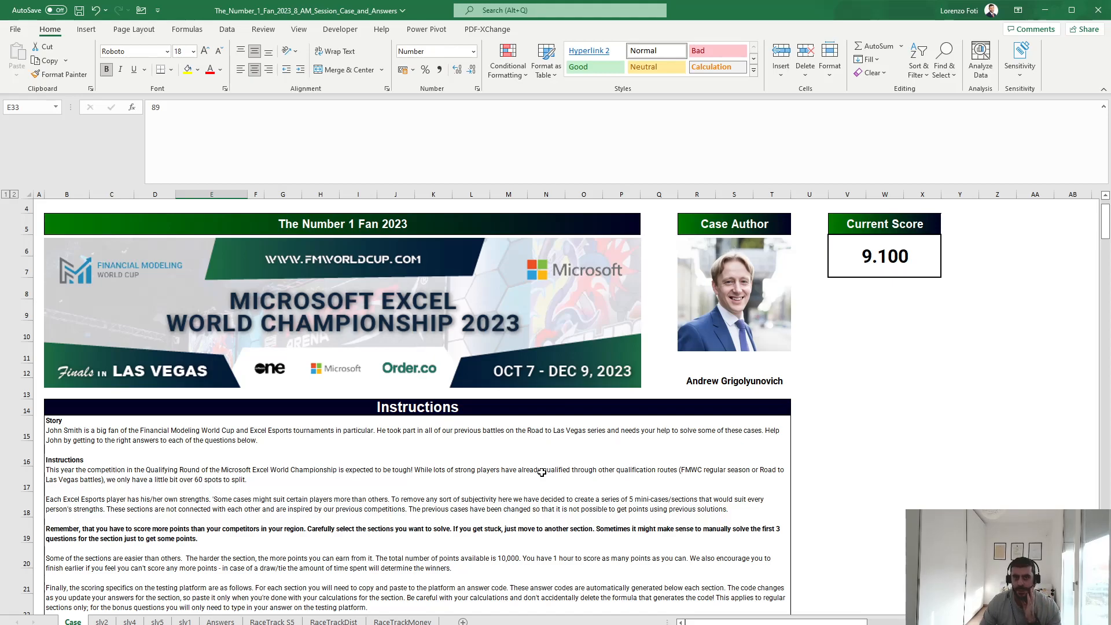
# Clear the answers for locations 21 to 40 in cells E130:E149 of the Case sheet
pyautogui.scroll(-17, 542, 472)
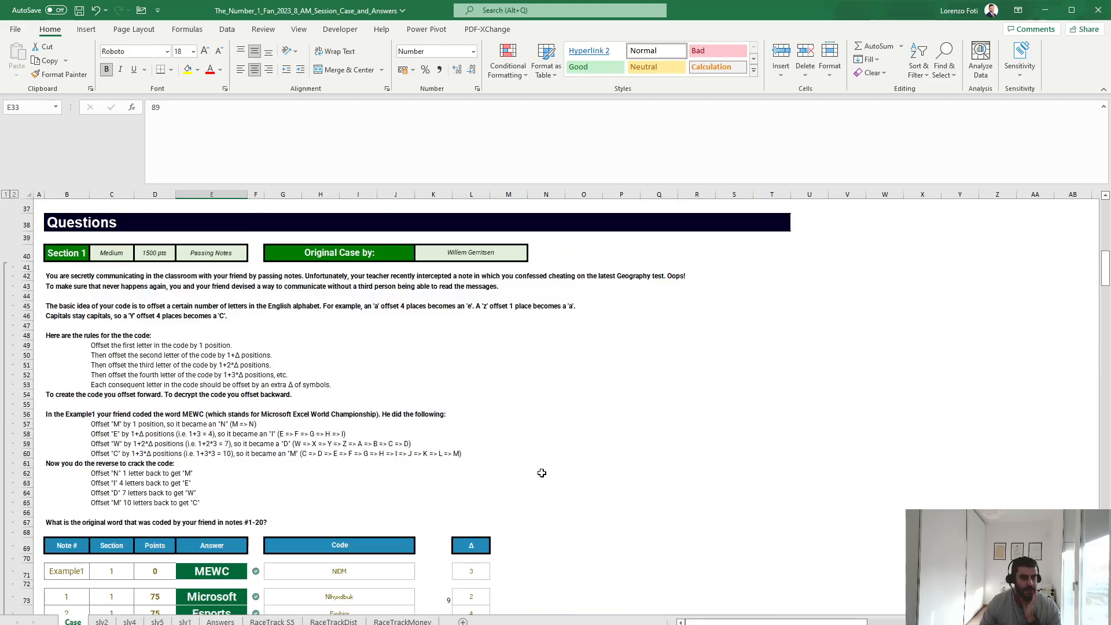
pyautogui.scroll(-19, 541, 475)
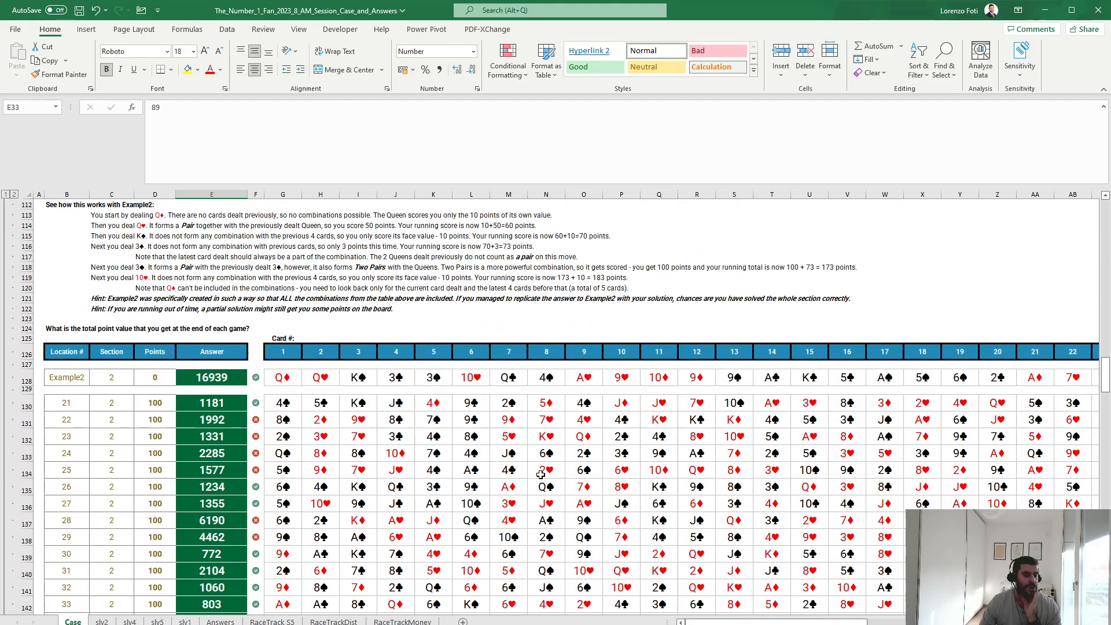
pyautogui.click(282, 403)
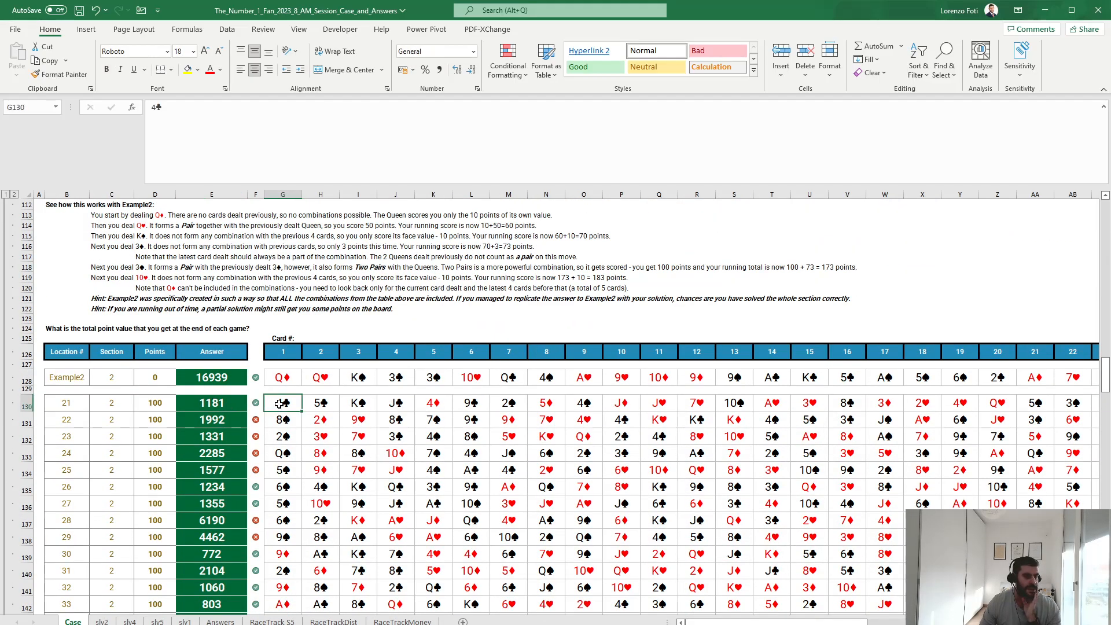
pyautogui.scroll(-3, 255, 406)
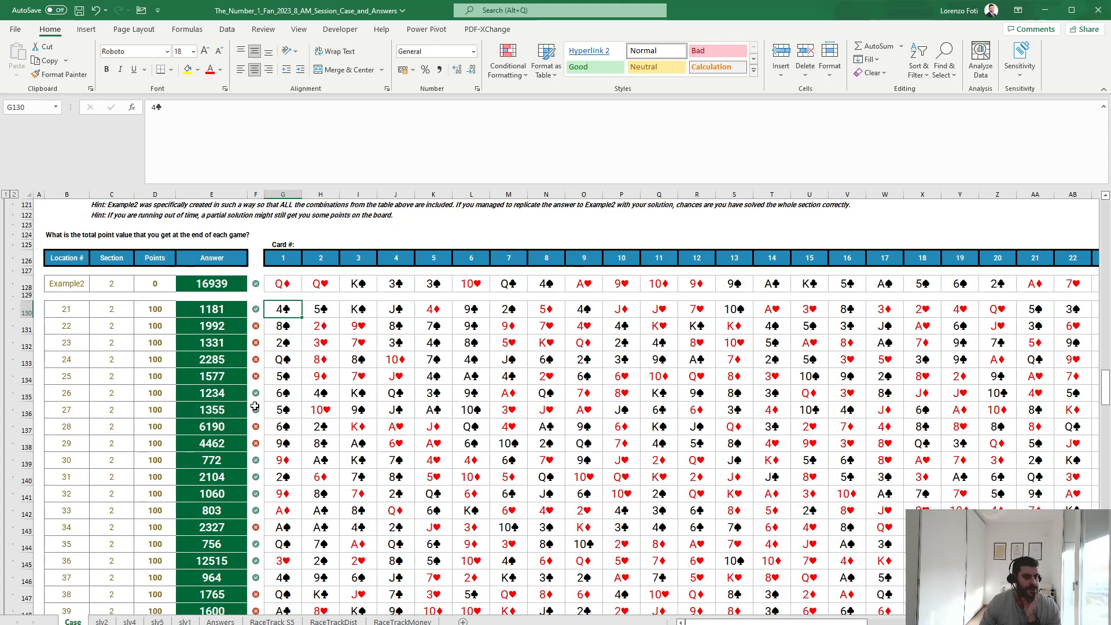
pyautogui.click(197, 305)
pyautogui.hotkey('ctrl', 'shift', 'Down')
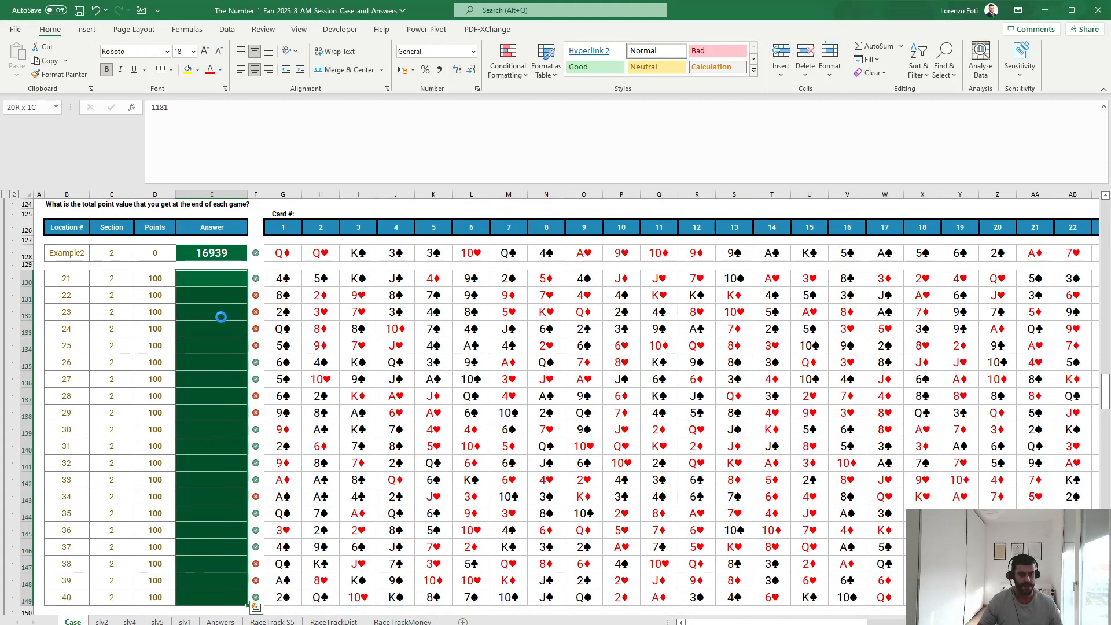
# Check the bonus answers and the current score on the Case sheet, and look over the Section 1 answers
pyautogui.scroll(20, 301, 394)
pyautogui.scroll(7, 308, 404)
pyautogui.scroll(-7, 306, 404)
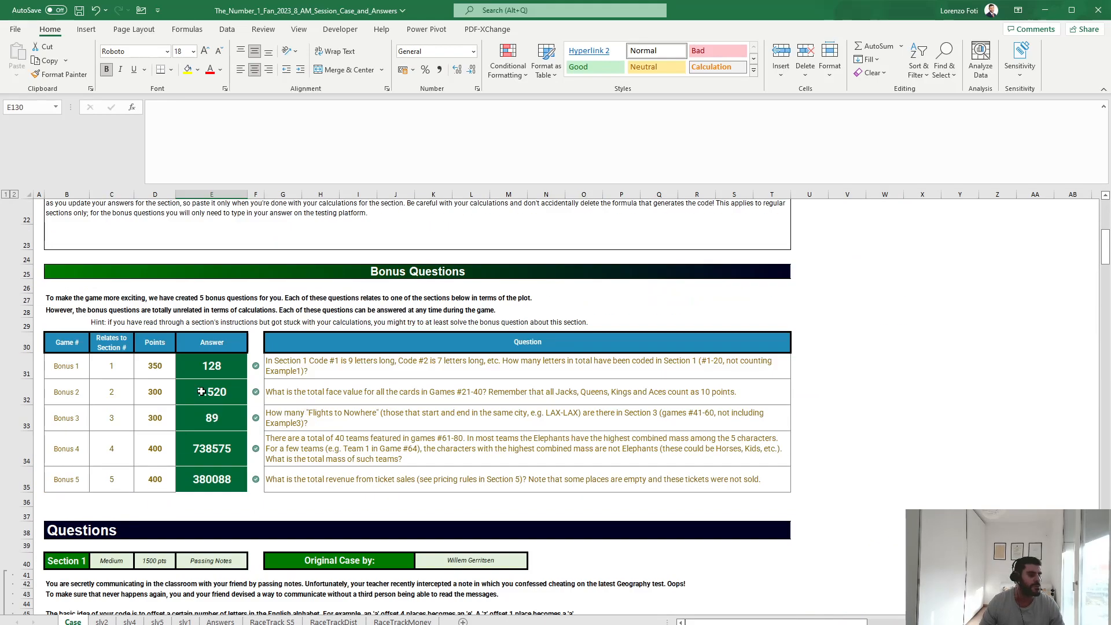
pyautogui.scroll(7, 265, 400)
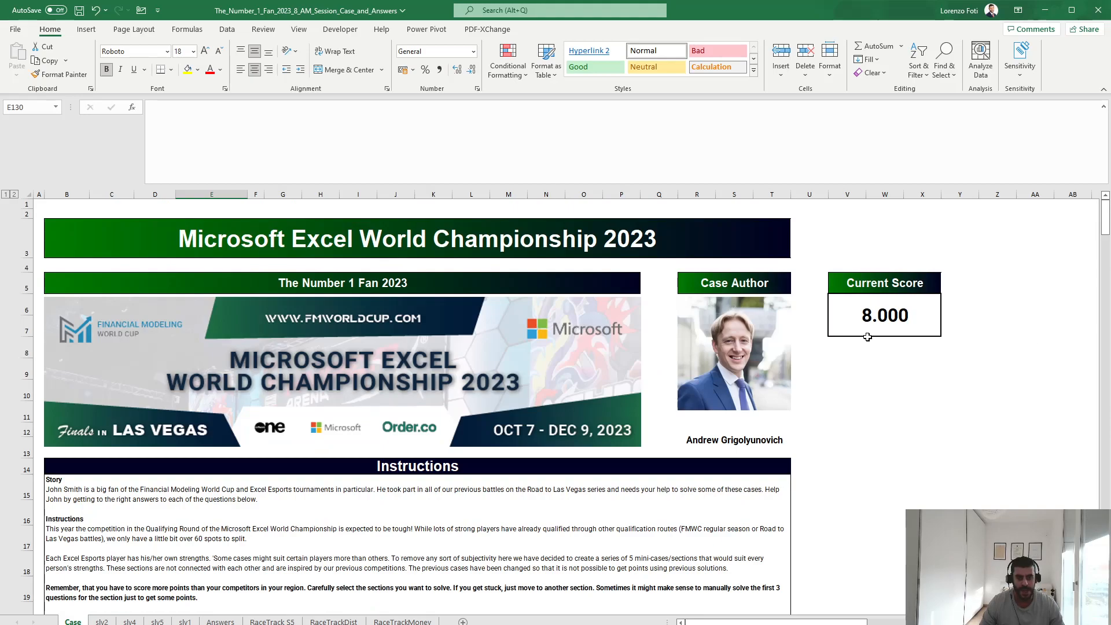
pyautogui.scroll(-15, 868, 449)
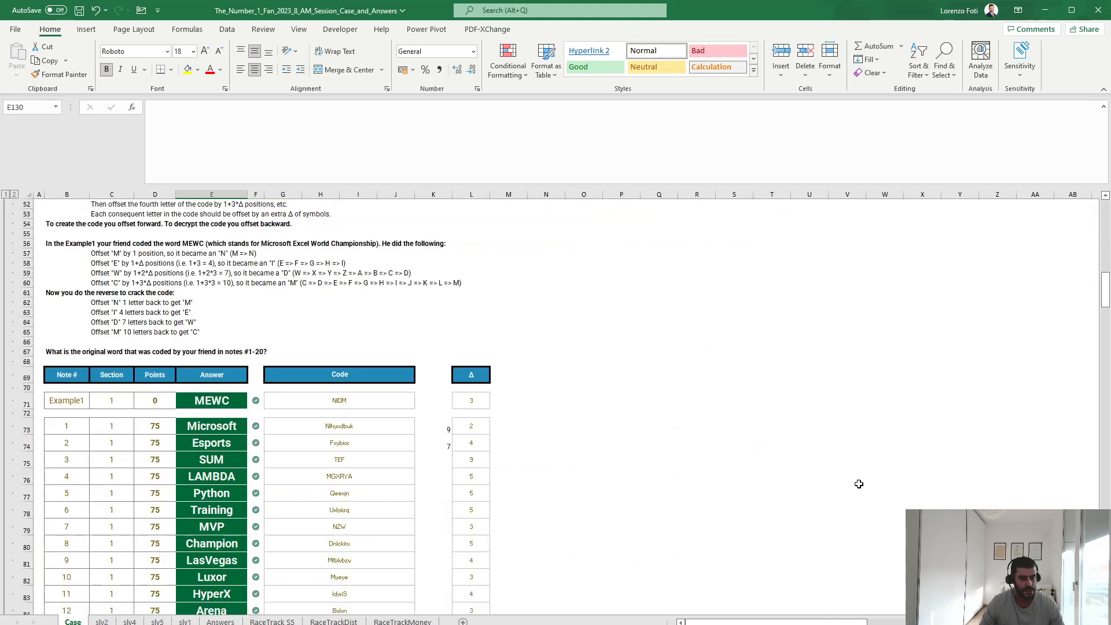
pyautogui.scroll(-4, 859, 484)
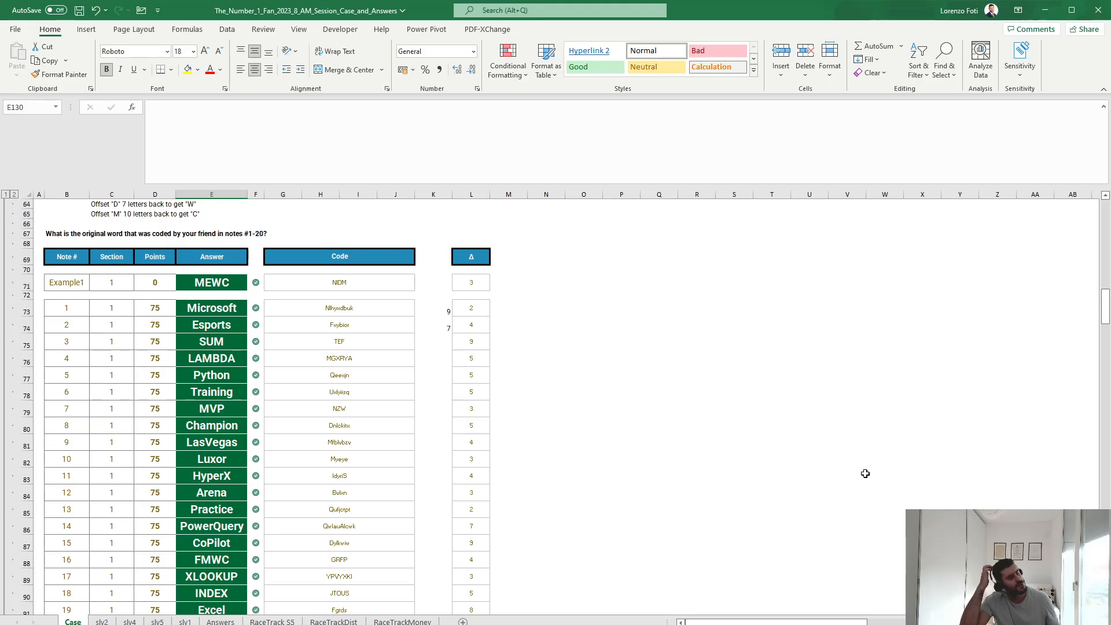